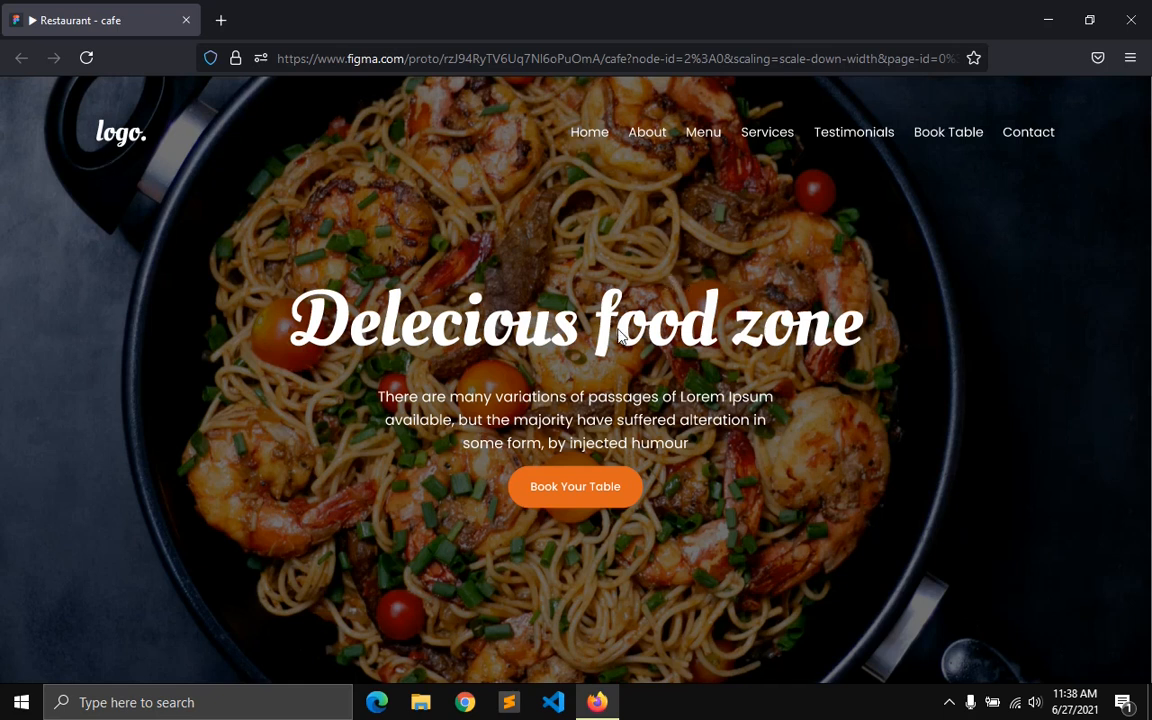
# - Examine the restaurant prototype's sections in order, from the hero through the menu, services, testimonials and booking form to the footer
pyautogui.scroll(-1, 630, 318)
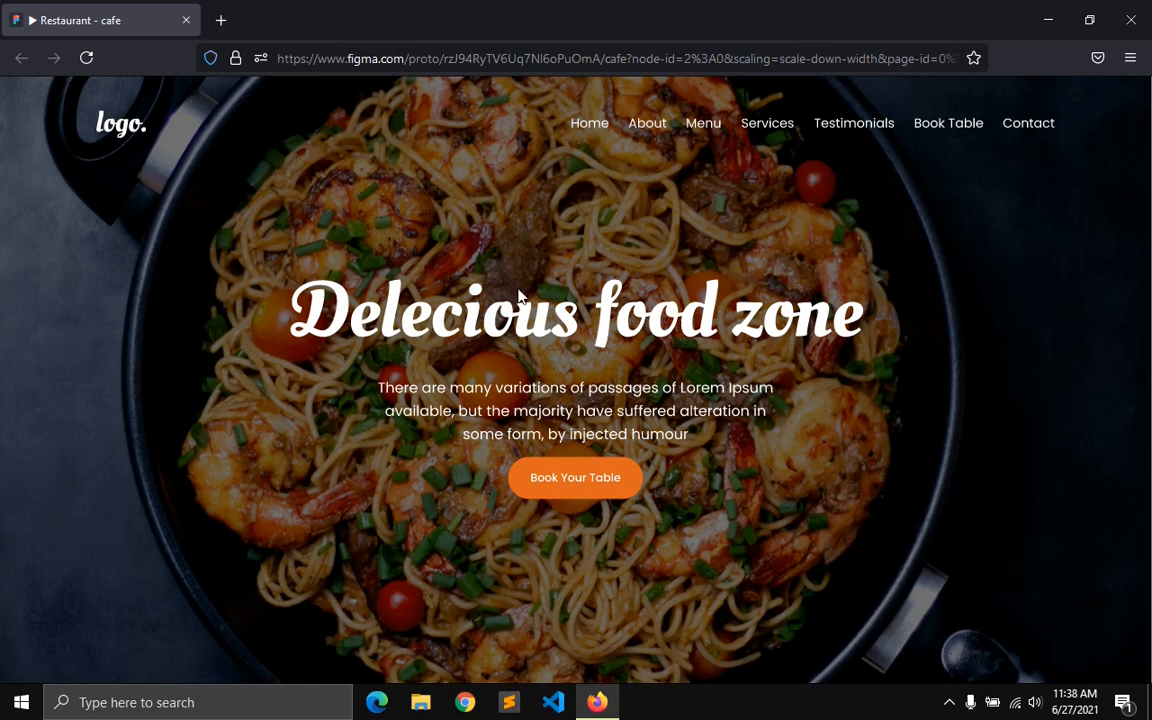
pyautogui.scroll(-2, 590, 312)
pyautogui.scroll(-5, 590, 312)
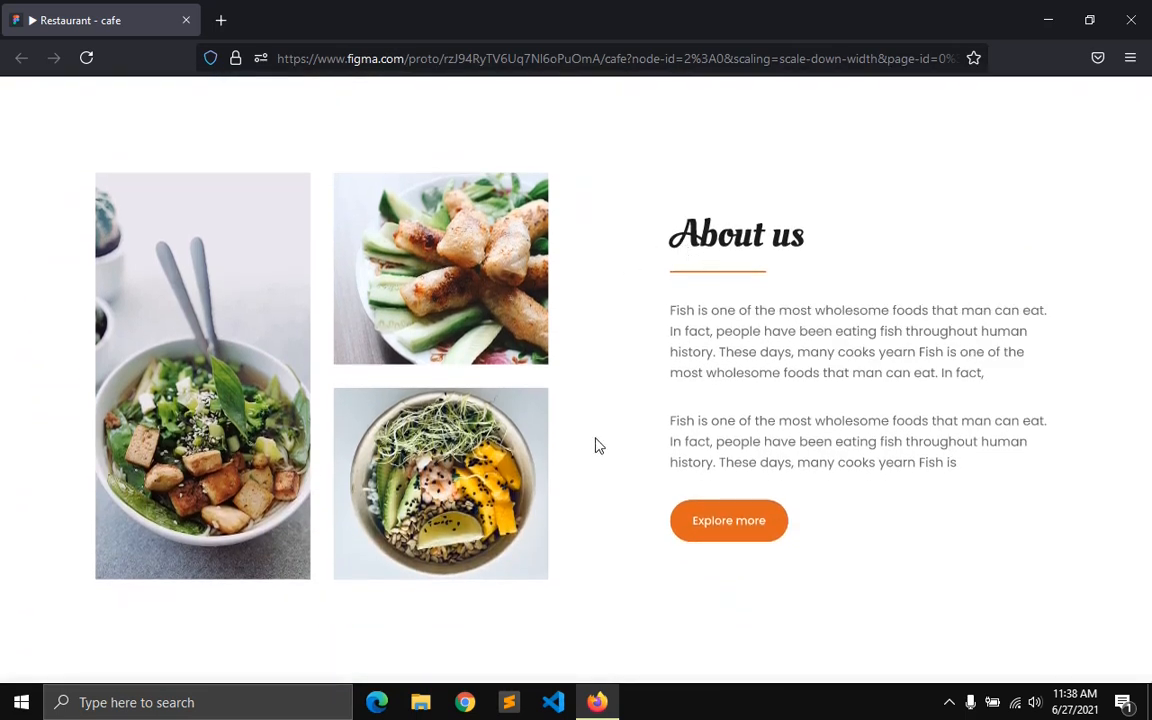
pyautogui.scroll(-4, 624, 168)
pyautogui.scroll(-5, 624, 168)
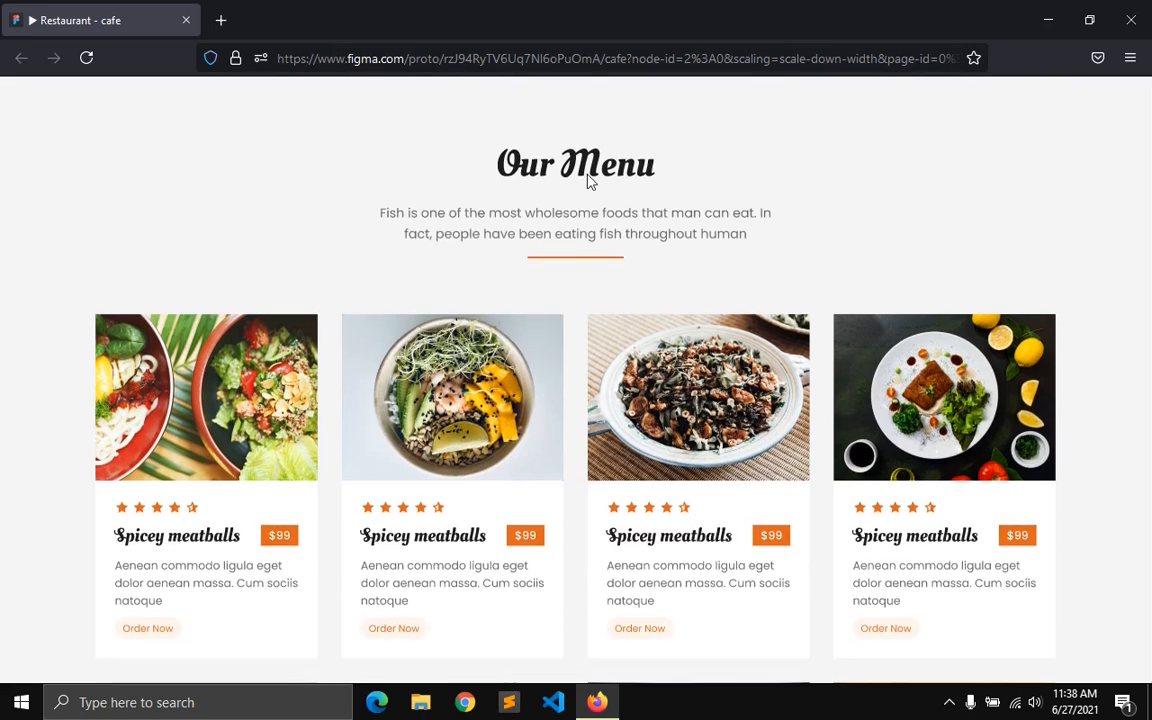
pyautogui.scroll(-2, 560, 265)
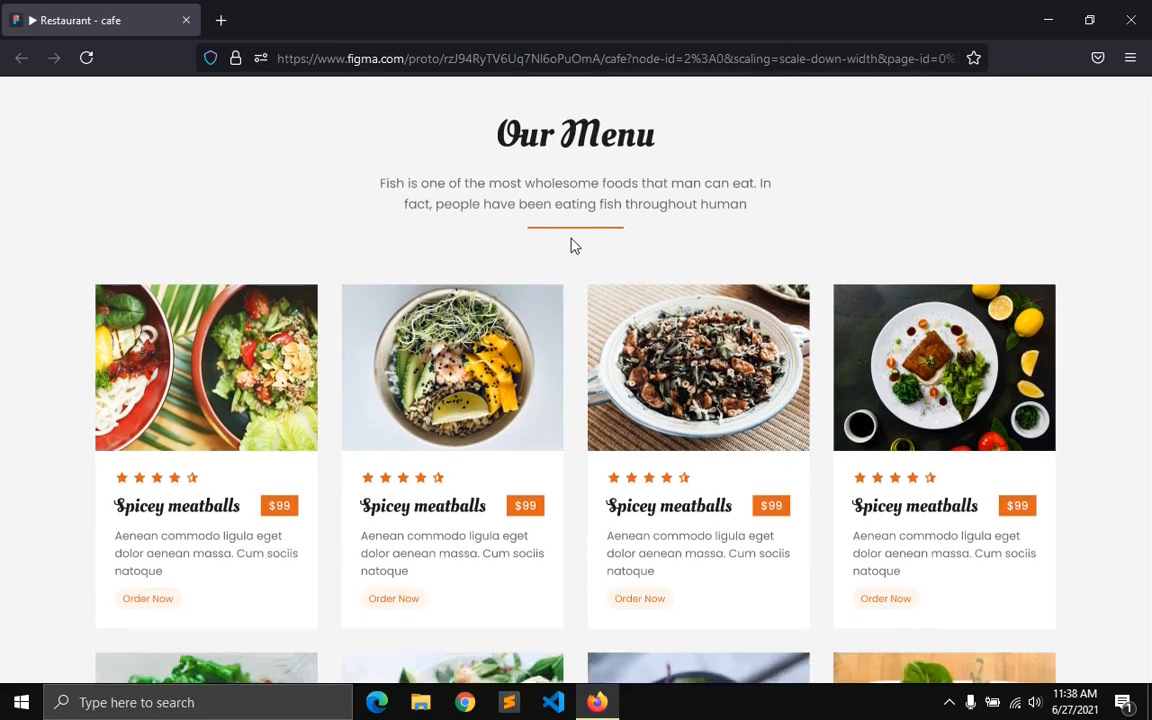
pyautogui.scroll(-5, 570, 365)
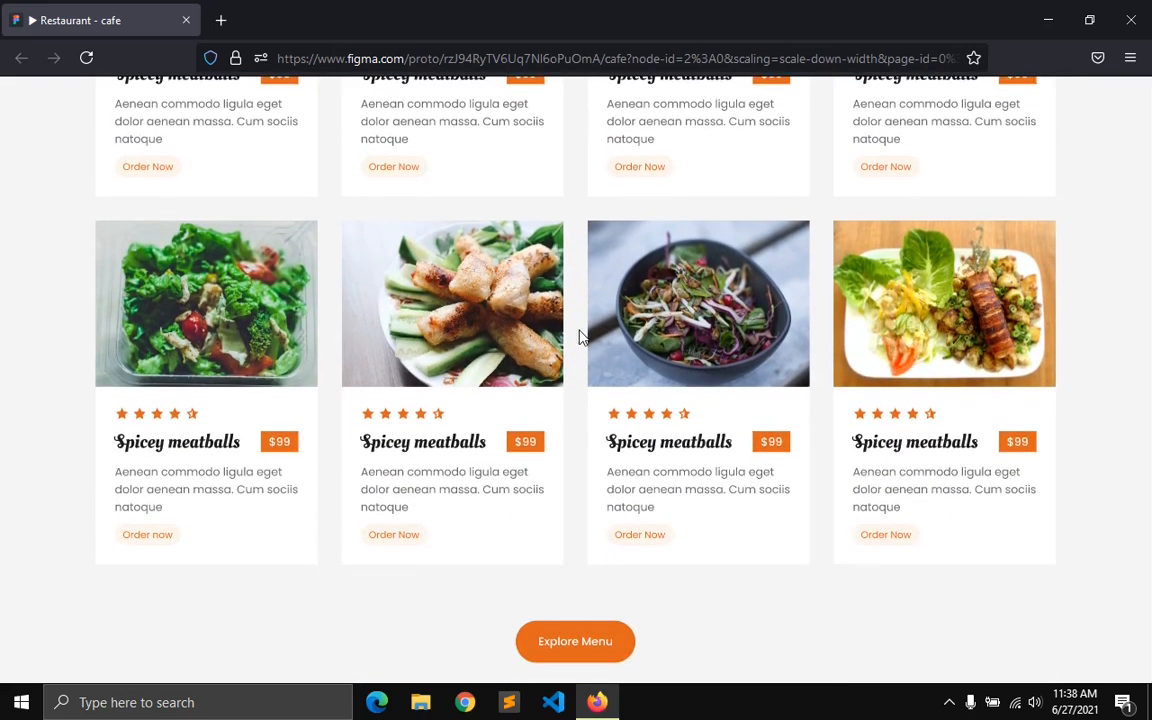
pyautogui.scroll(-5, 596, 358)
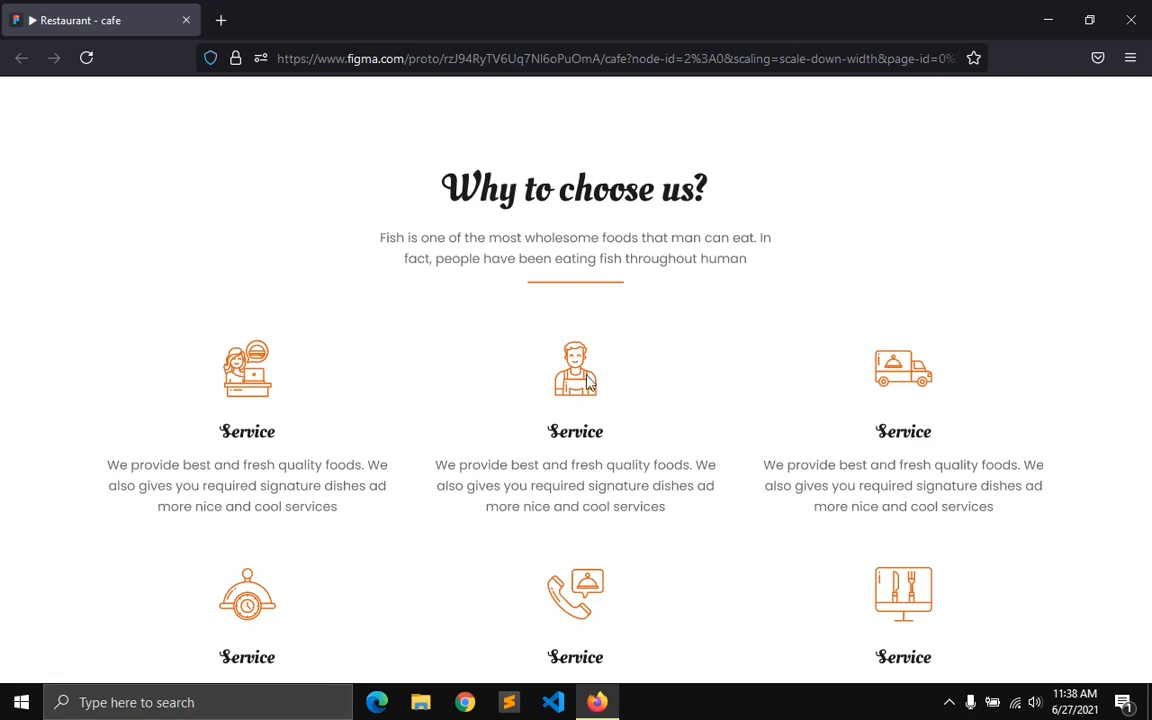
pyautogui.scroll(-3, 488, 437)
pyautogui.scroll(-5, 556, 300)
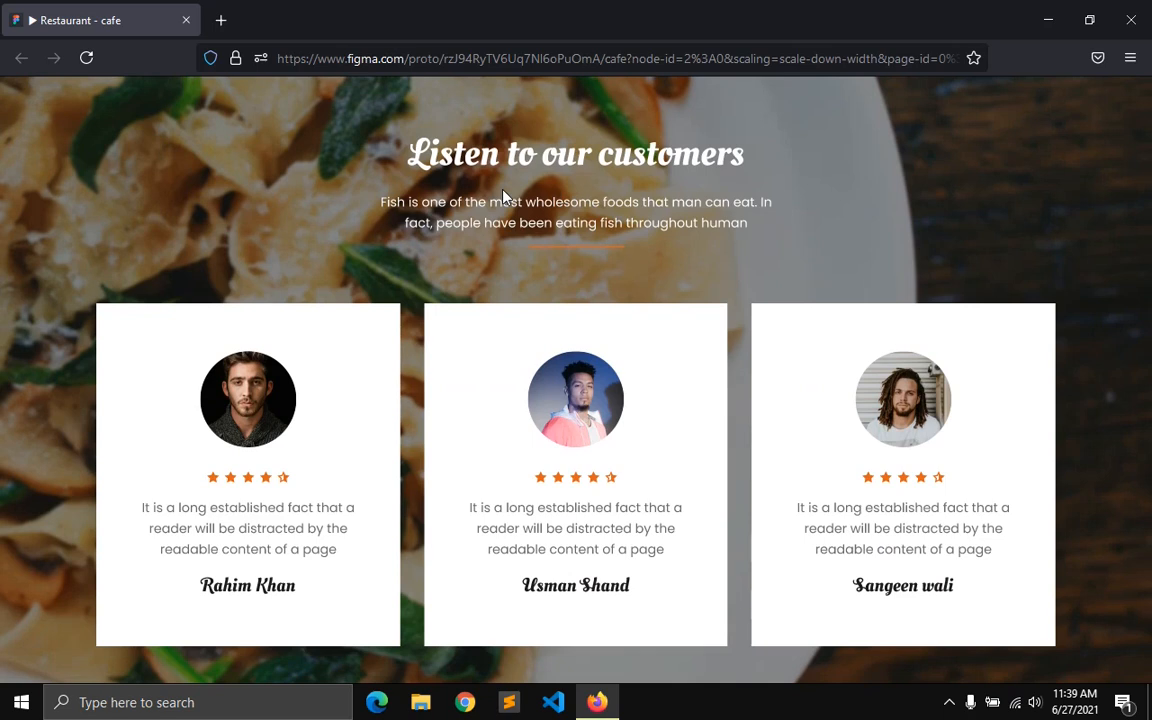
pyautogui.scroll(-3, 591, 296)
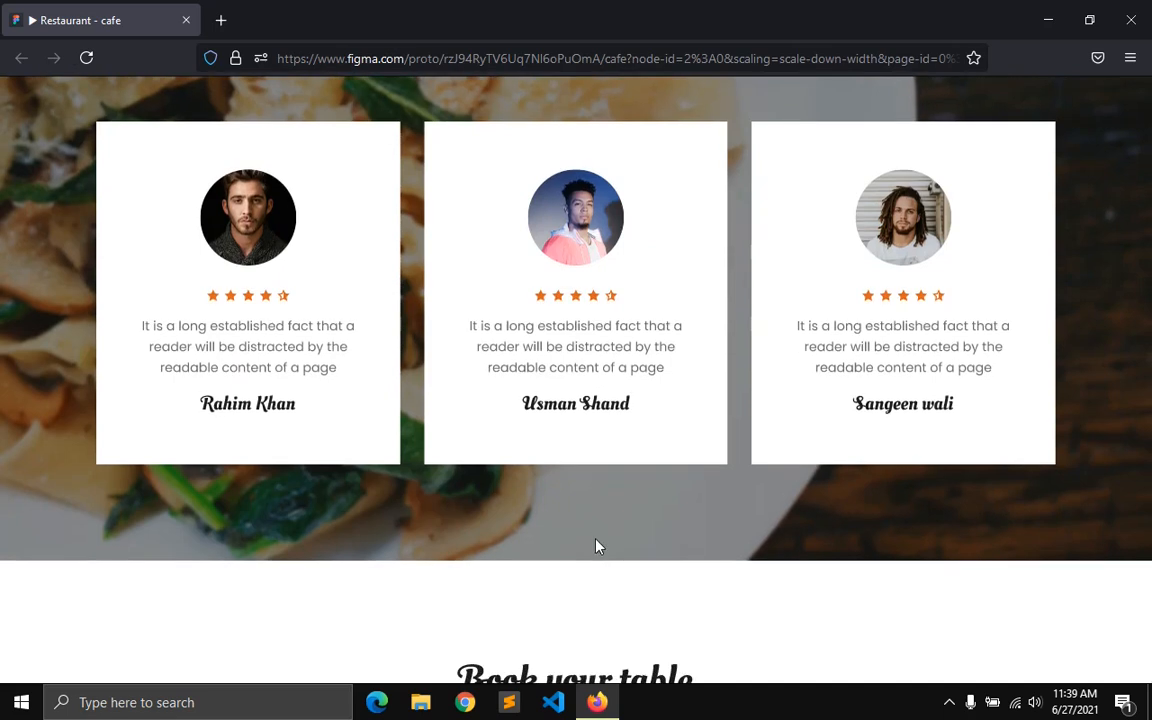
pyautogui.scroll(-8, 595, 546)
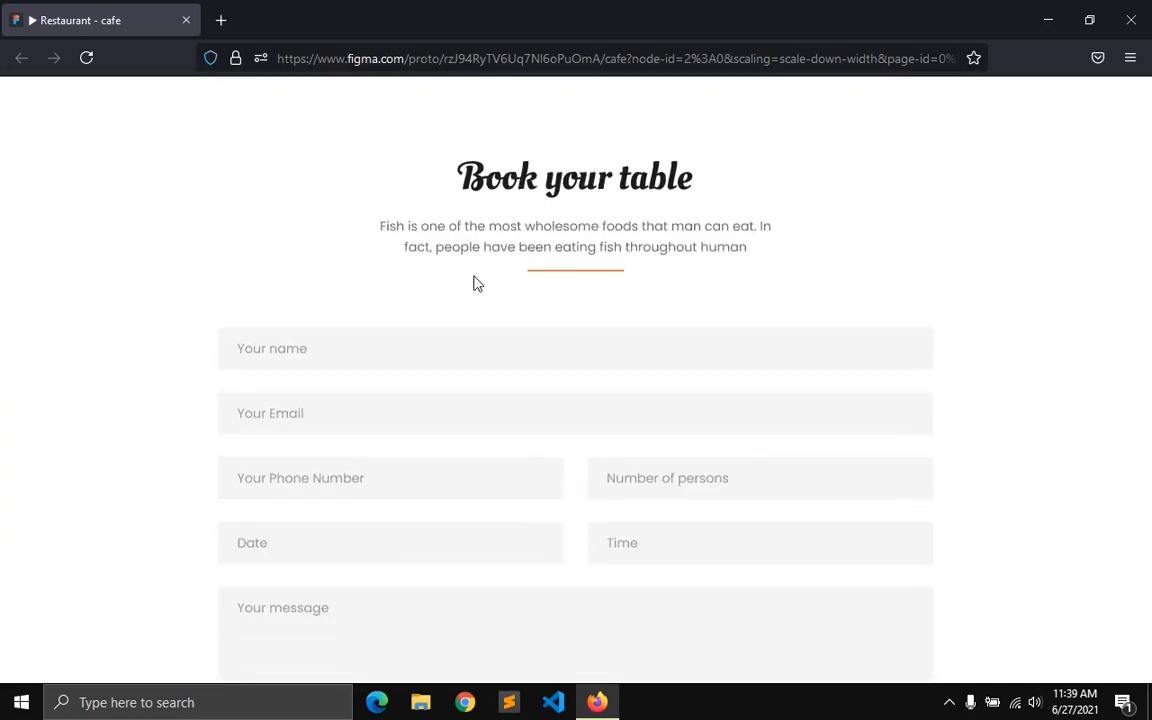
pyautogui.scroll(-2, 477, 284)
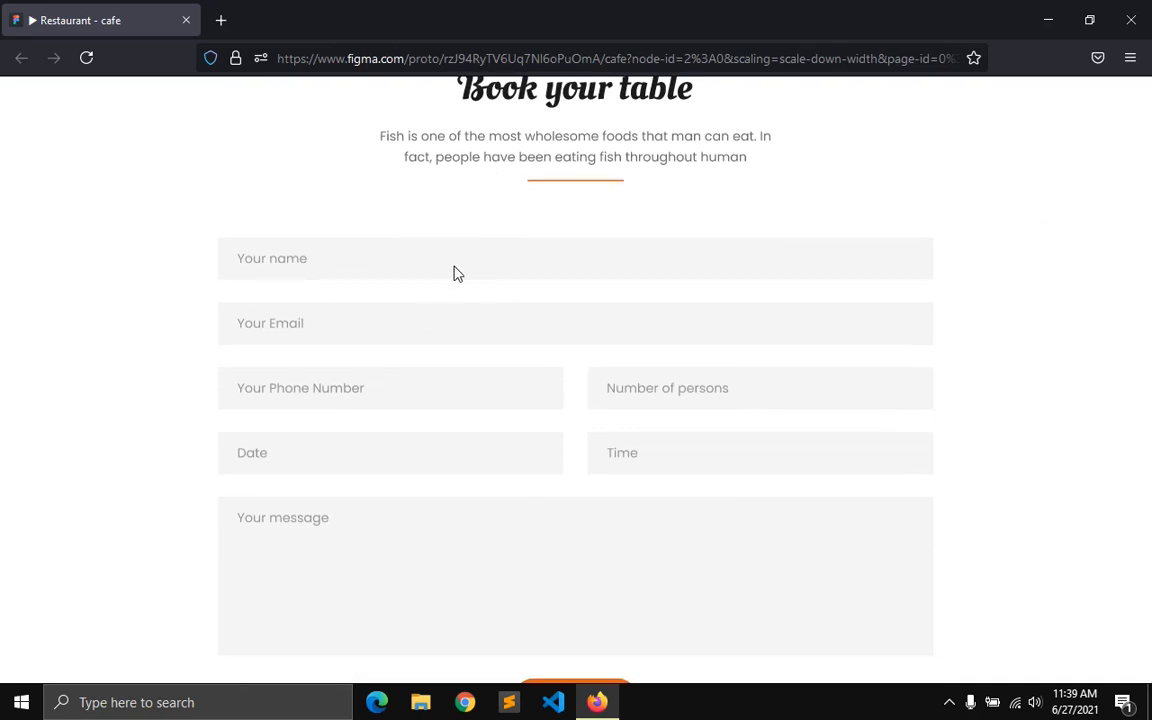
pyautogui.scroll(-3, 510, 360)
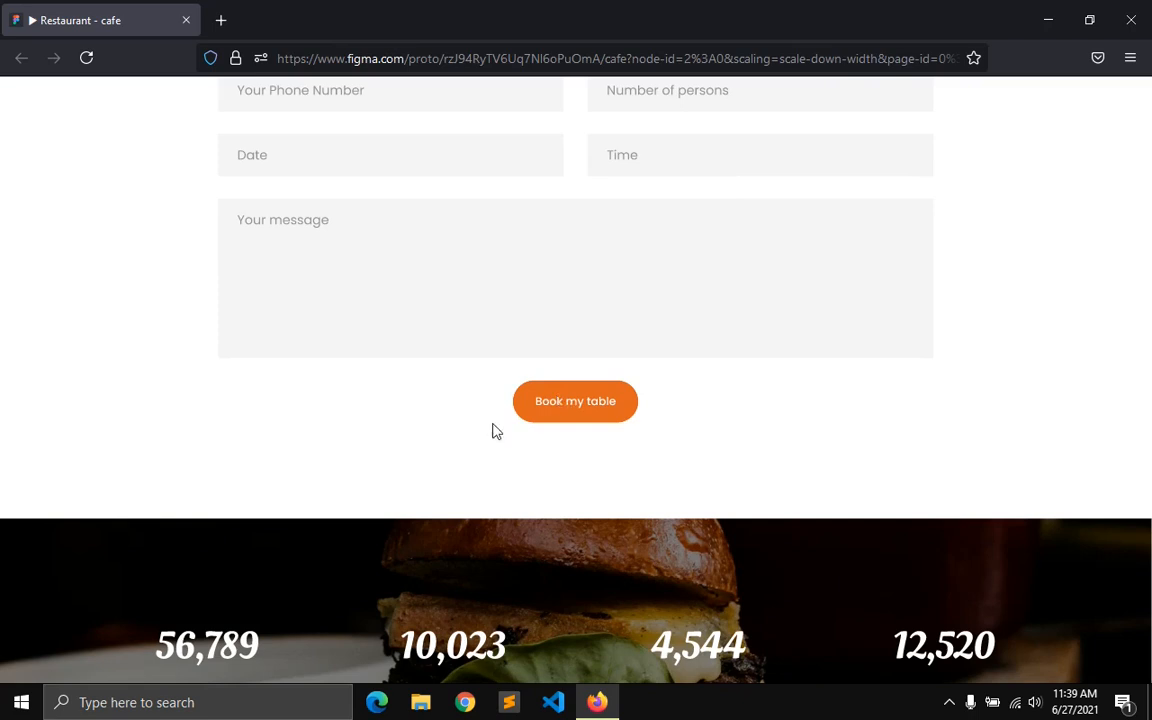
pyautogui.scroll(-4, 401, 399)
pyautogui.scroll(-1, 425, 303)
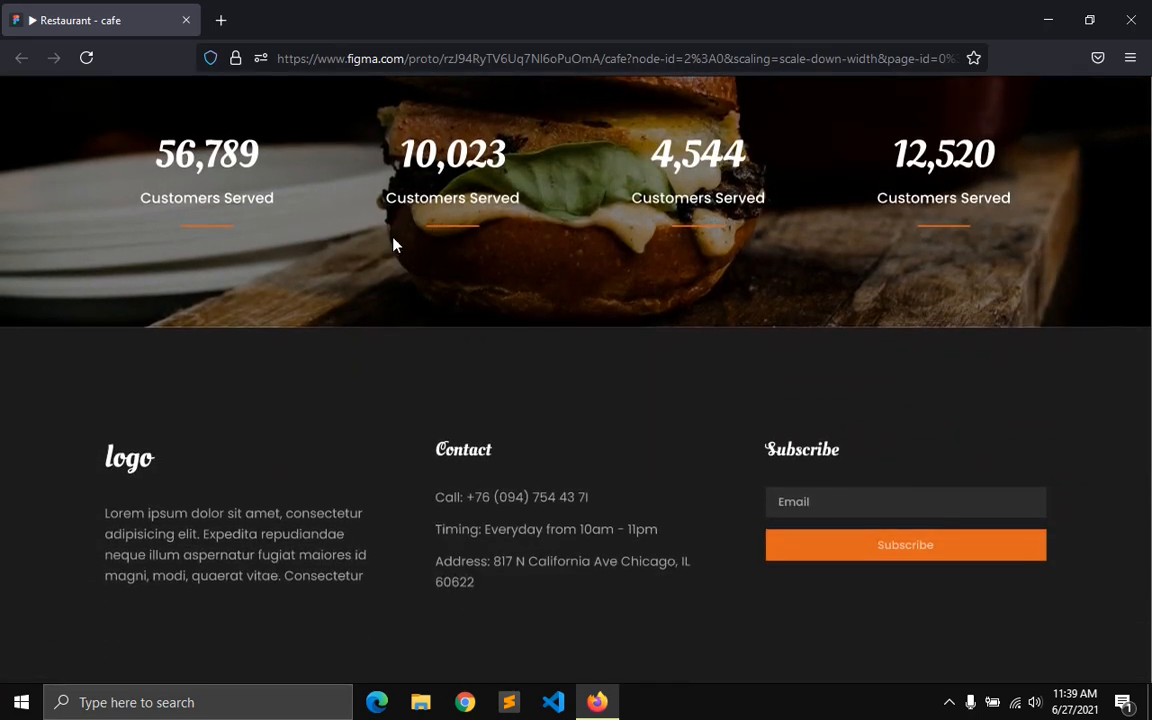
pyautogui.scroll(1, 400, 320)
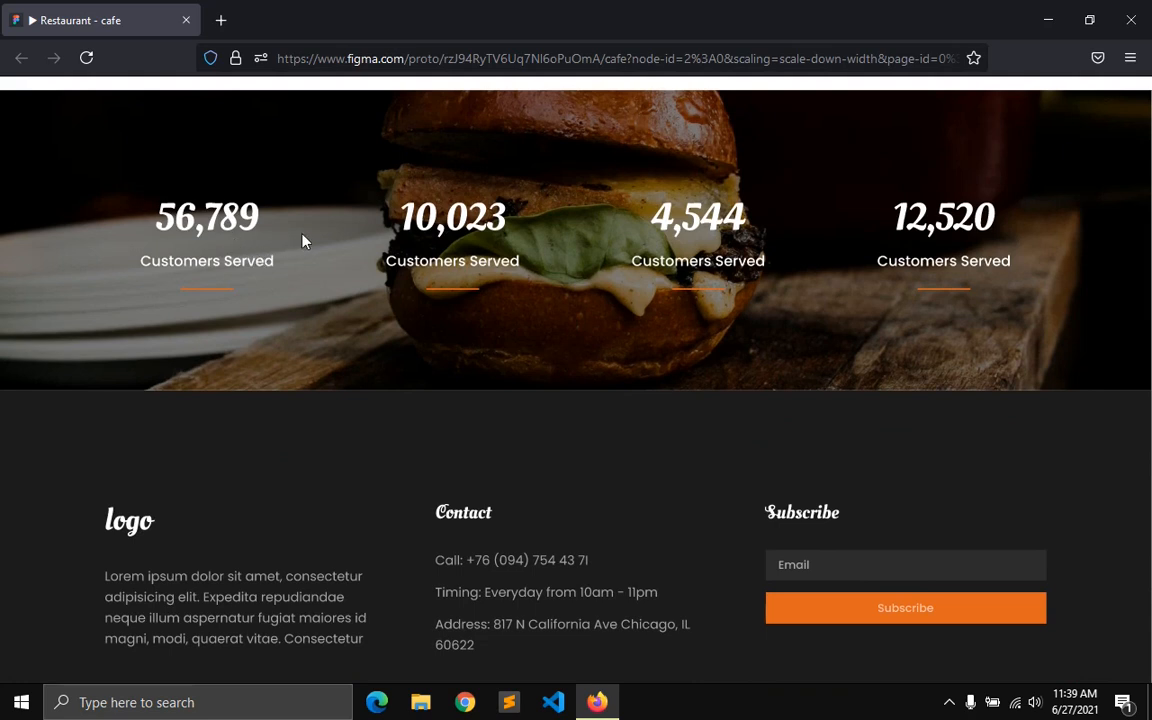
pyautogui.scroll(1, 281, 250)
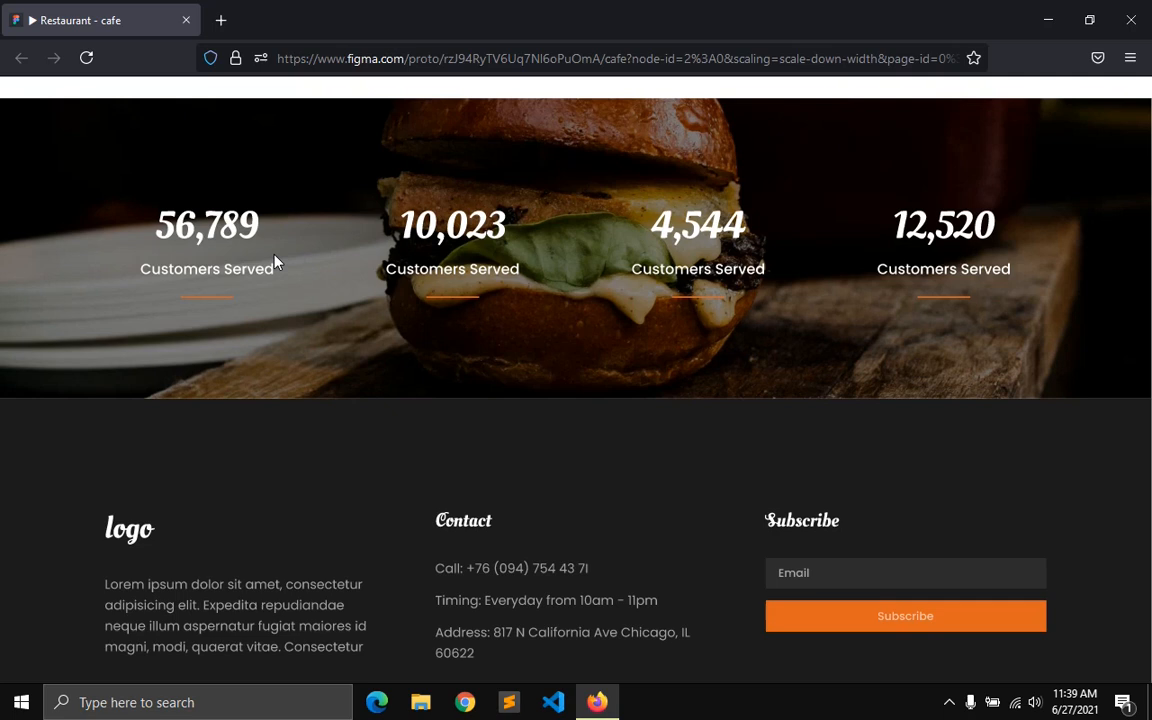
pyautogui.scroll(-3, 391, 321)
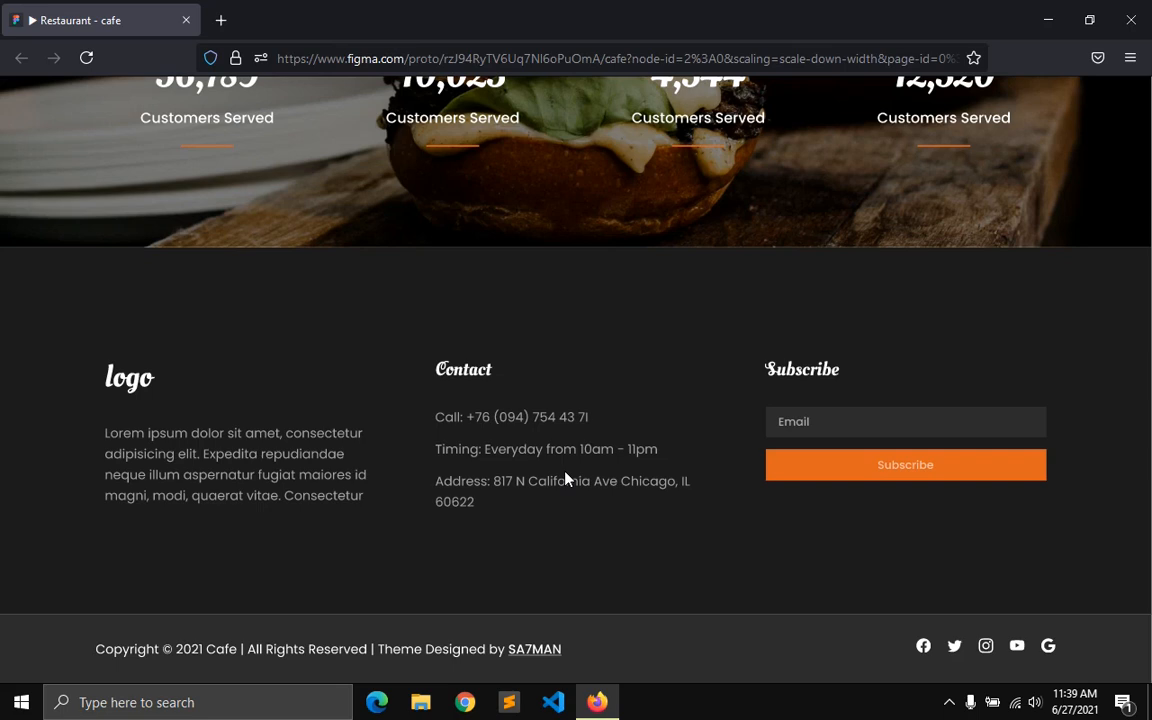
# - Review the restaurant prototype again from the footer back up to its hero section, then return to the untitled design file
pyautogui.scroll(10, 545, 500)
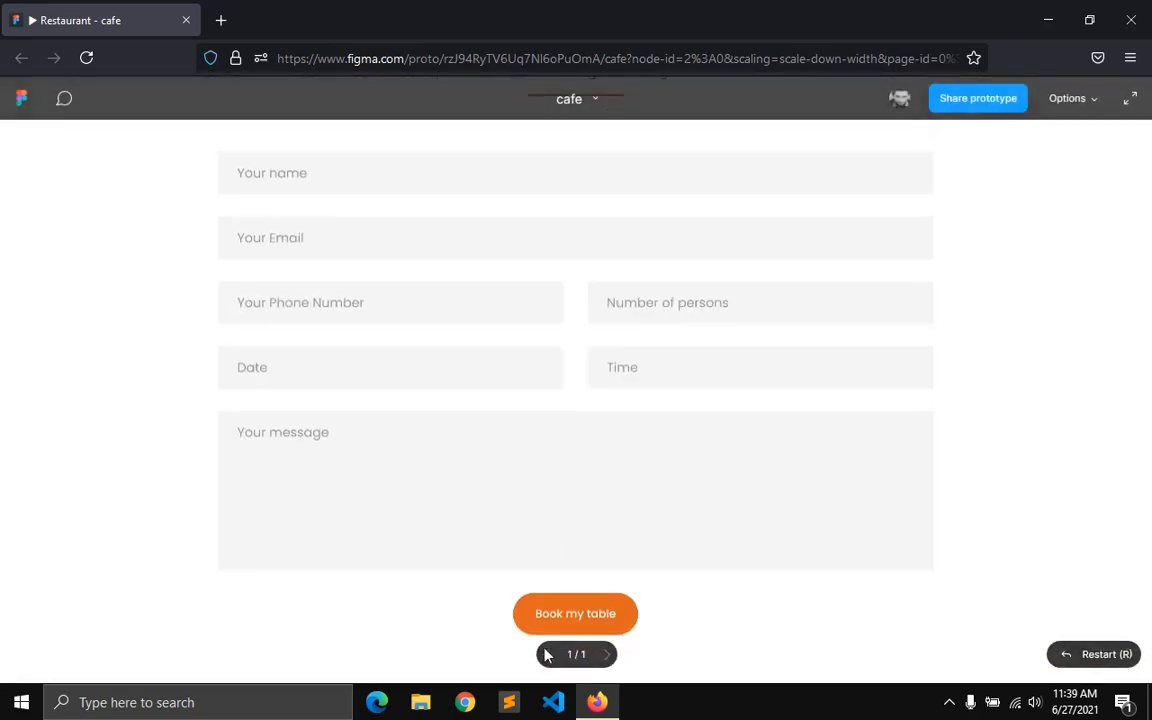
pyautogui.scroll(8, 585, 274)
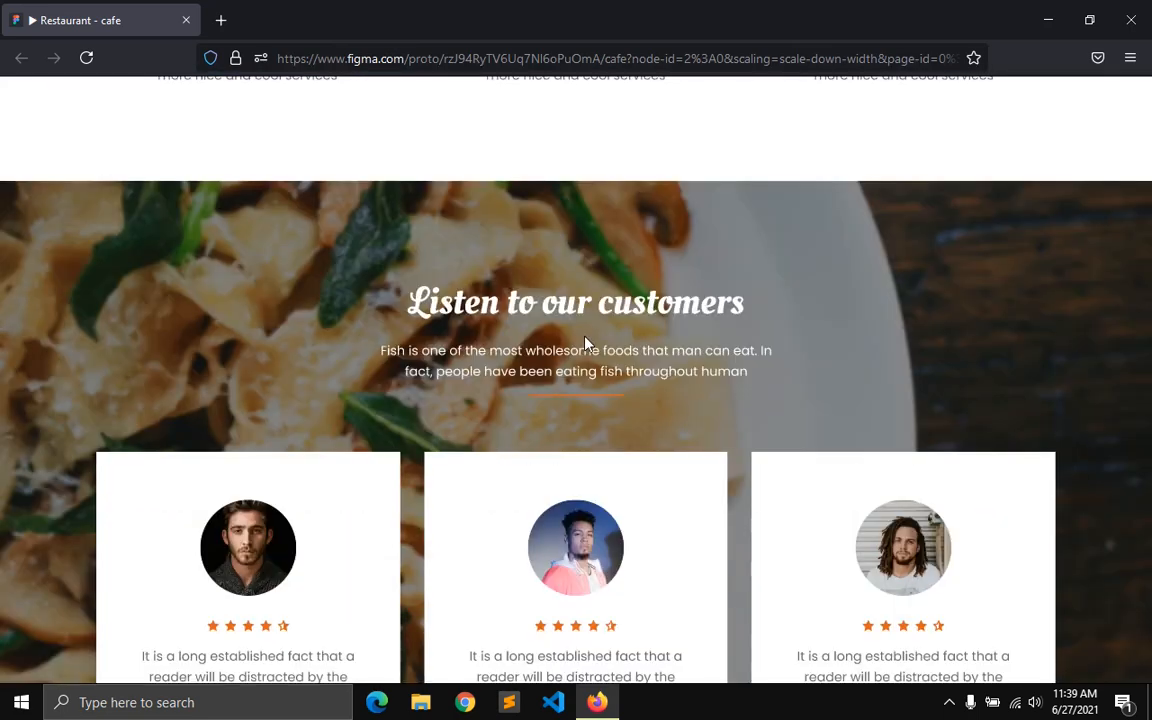
pyautogui.scroll(5, 560, 400)
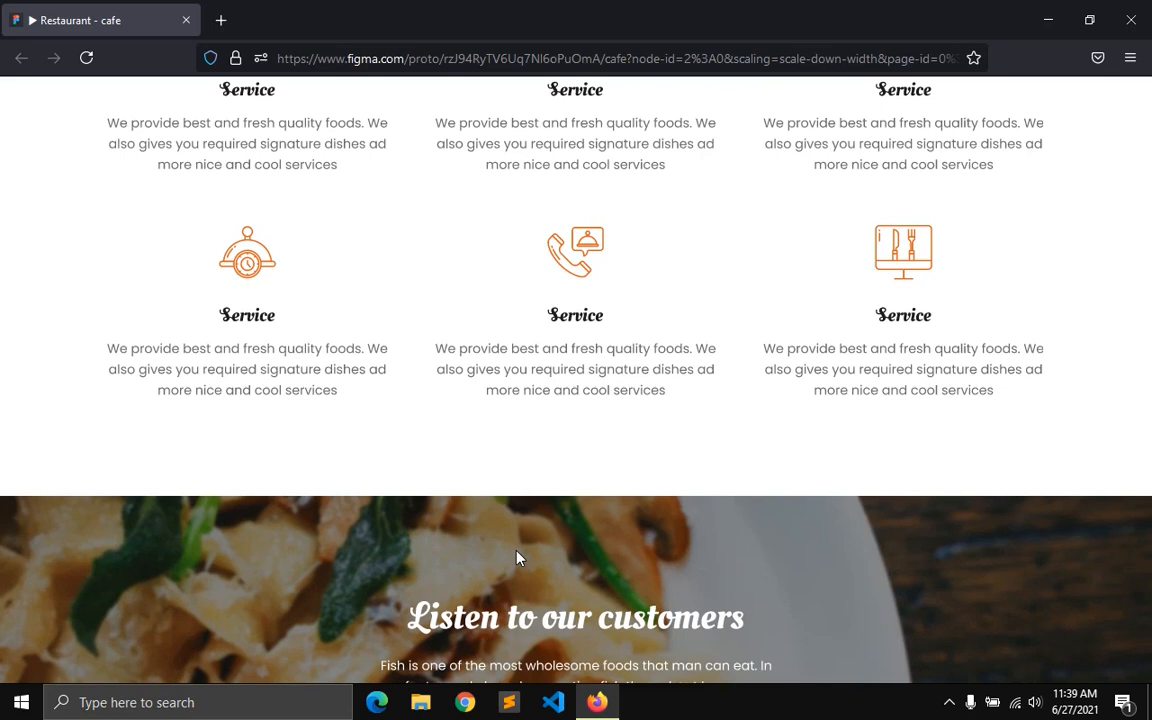
pyautogui.scroll(5, 517, 417)
pyautogui.scroll(7, 557, 388)
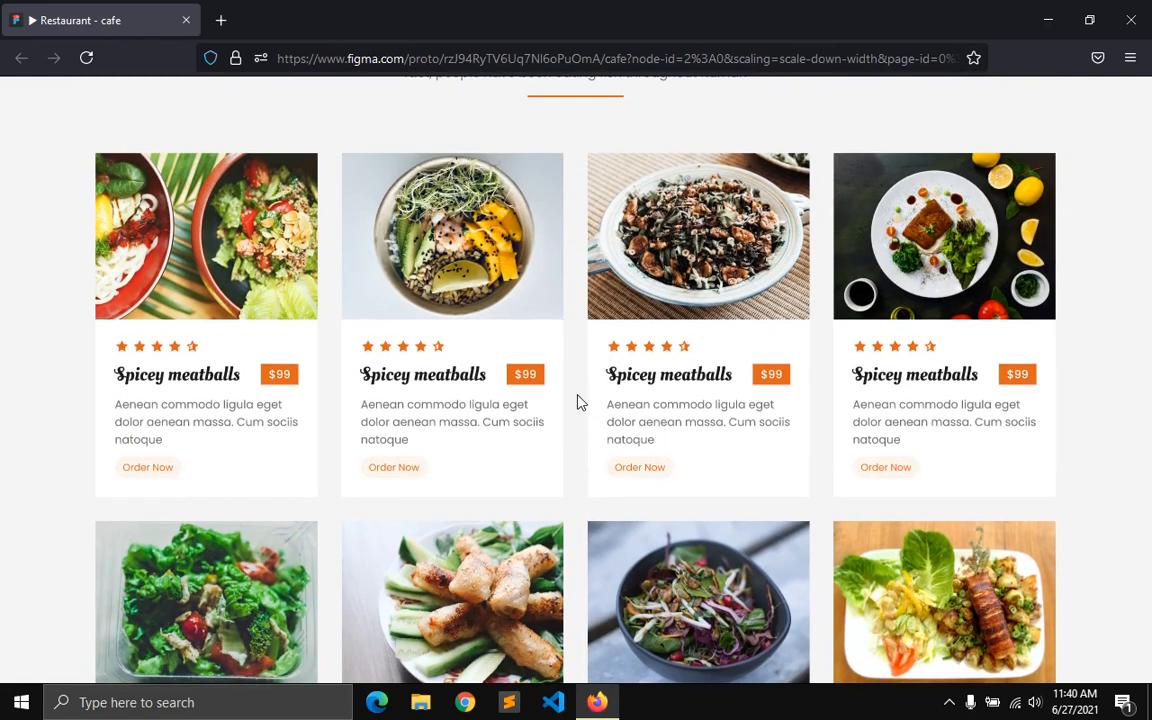
pyautogui.scroll(8, 584, 430)
pyautogui.scroll(4, 572, 612)
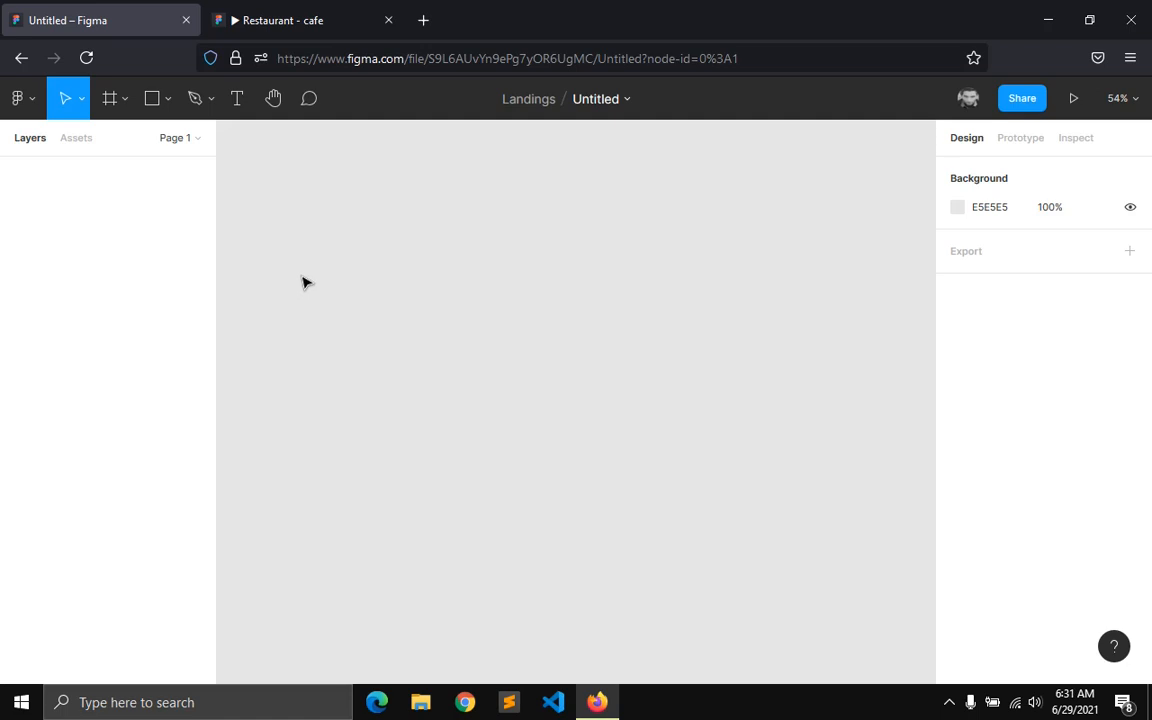
pyautogui.click(282, 21)
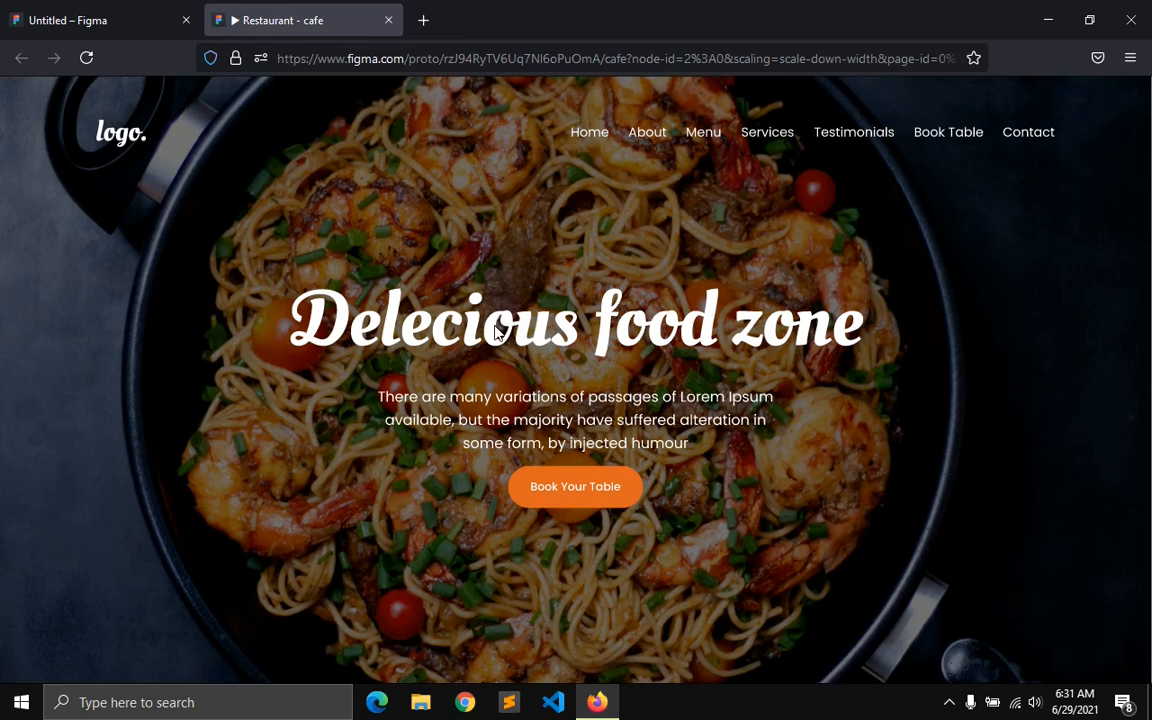
pyautogui.click(100, 18)
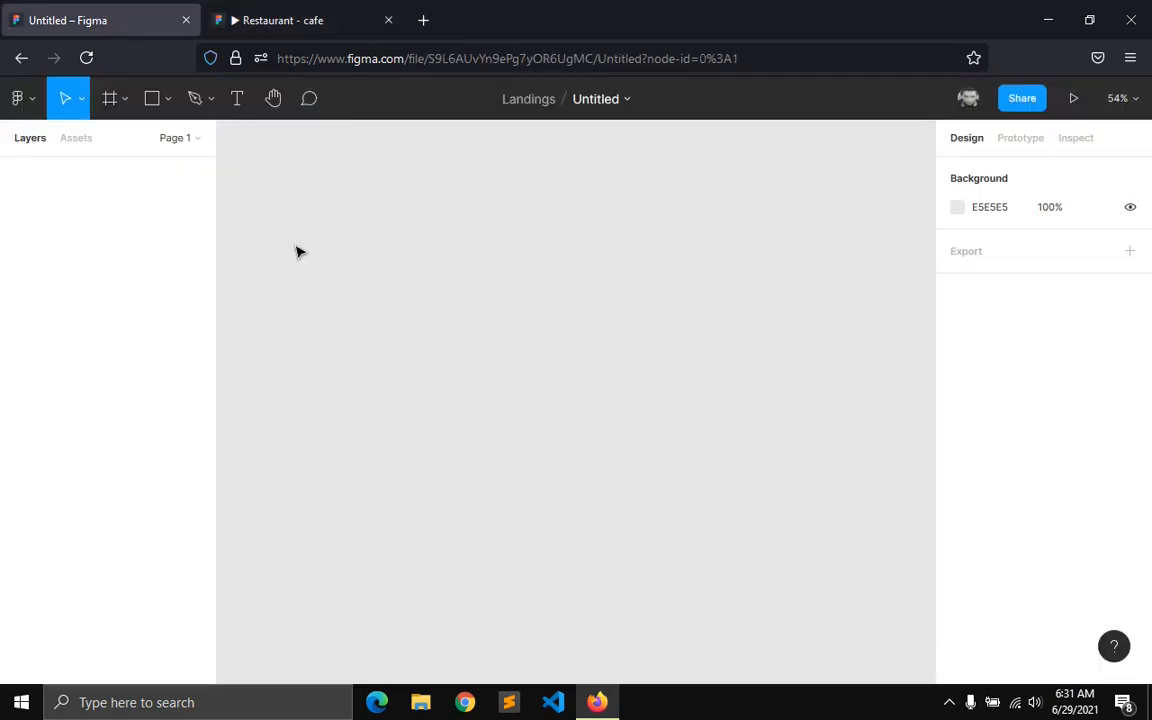
# - Add a 1440 × 1024 Desktop frame to the empty canvas and extend its height to about 1158
pyautogui.click(110, 100)
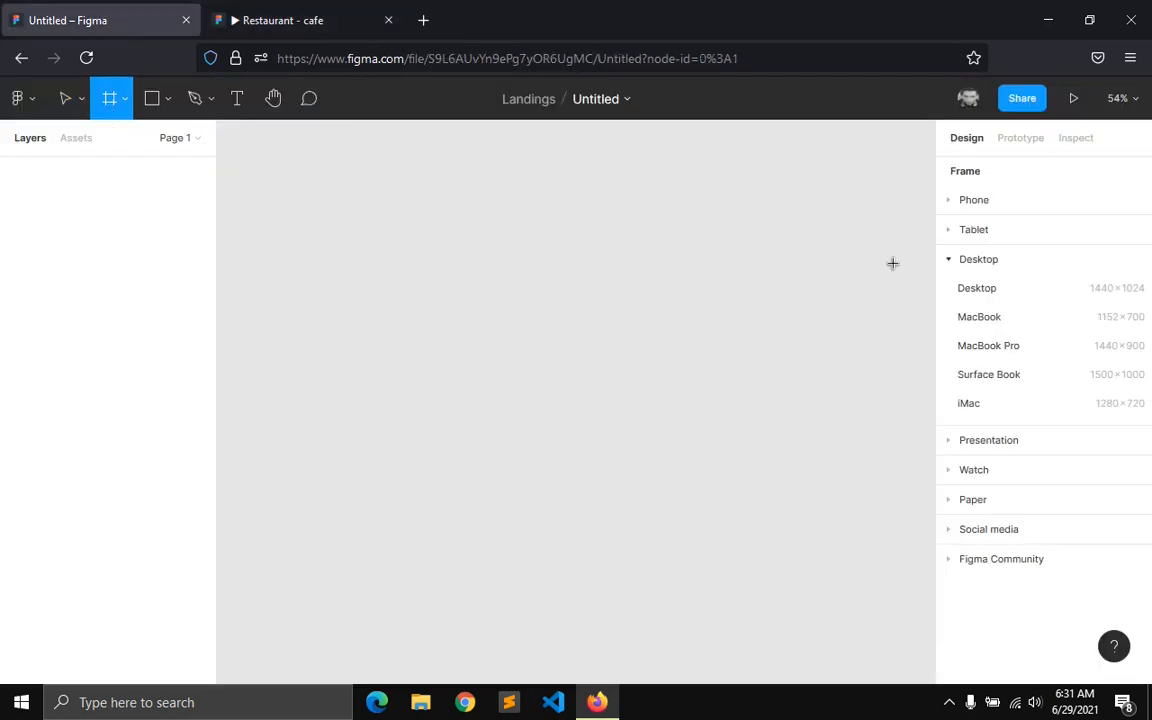
pyautogui.click(977, 288)
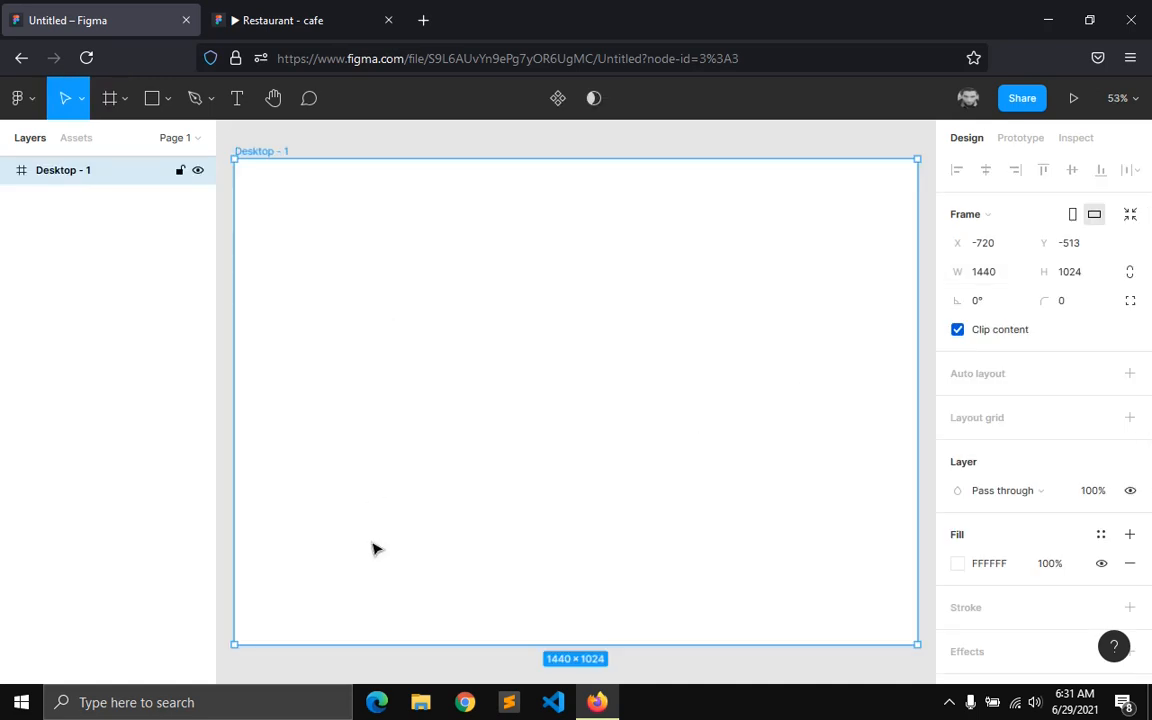
pyautogui.moveTo(412, 650); pyautogui.dragTo(395, 545)
pyautogui.scroll(5, 402, 480)
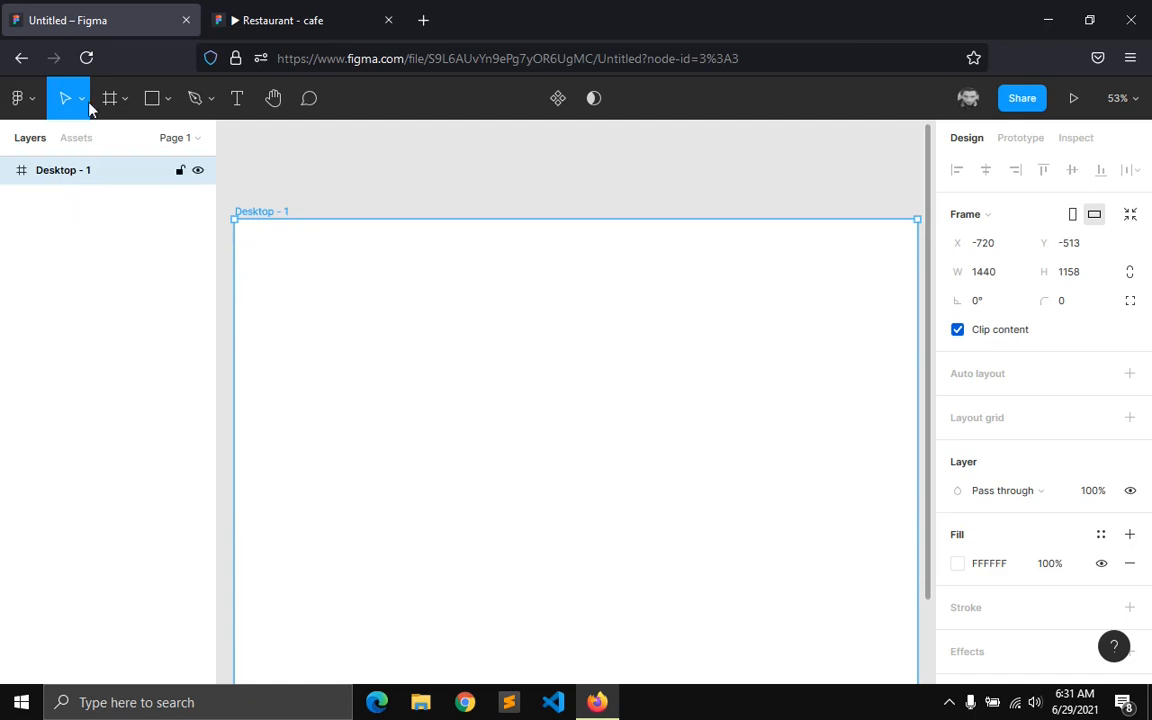
# - Draw a nested frame about 1440 × 807 across the full width at the top of the desktop frame
pyautogui.click(123, 100)
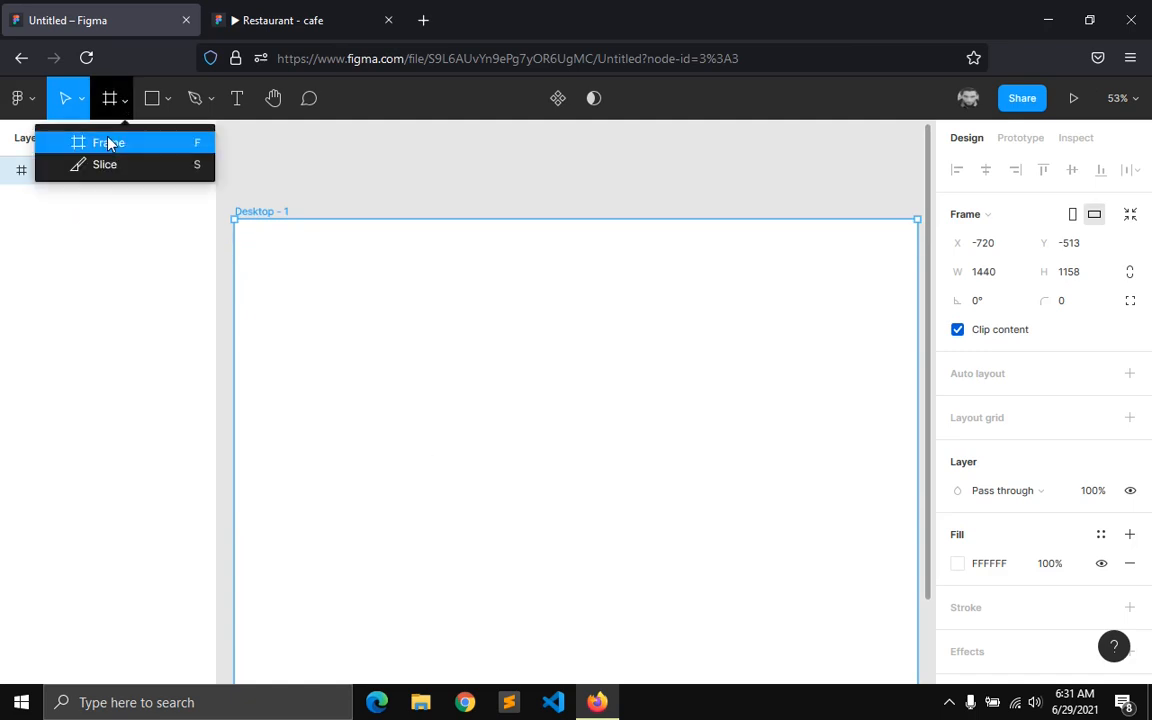
pyautogui.click(108, 143)
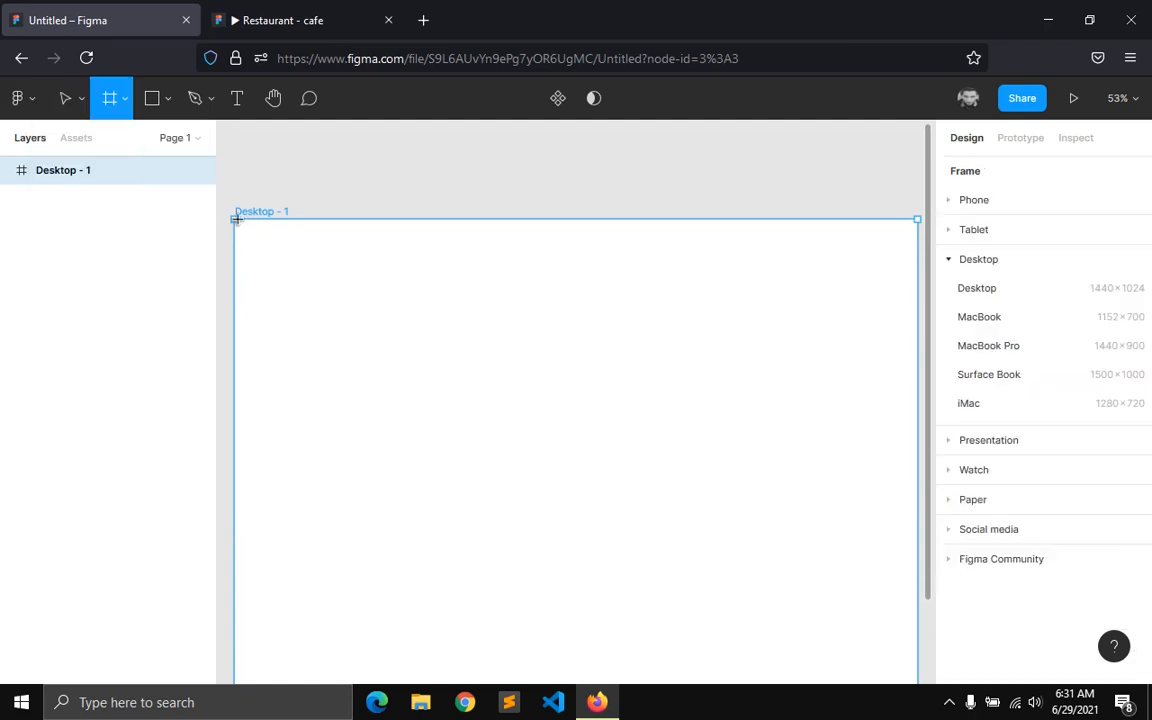
pyautogui.moveTo(236, 219); pyautogui.dragTo(918, 602)
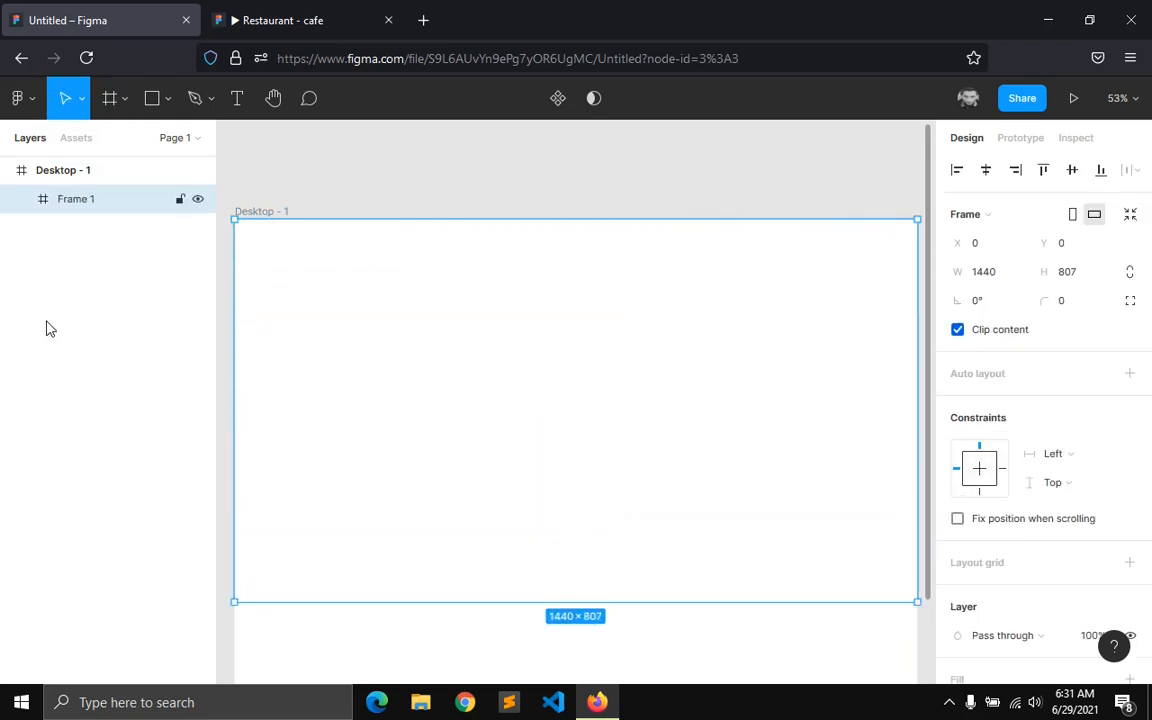
# - Rename the nested frame as hero and set its height to 820
pyautogui.doubleClick(76, 199)
pyautogui.write('her')
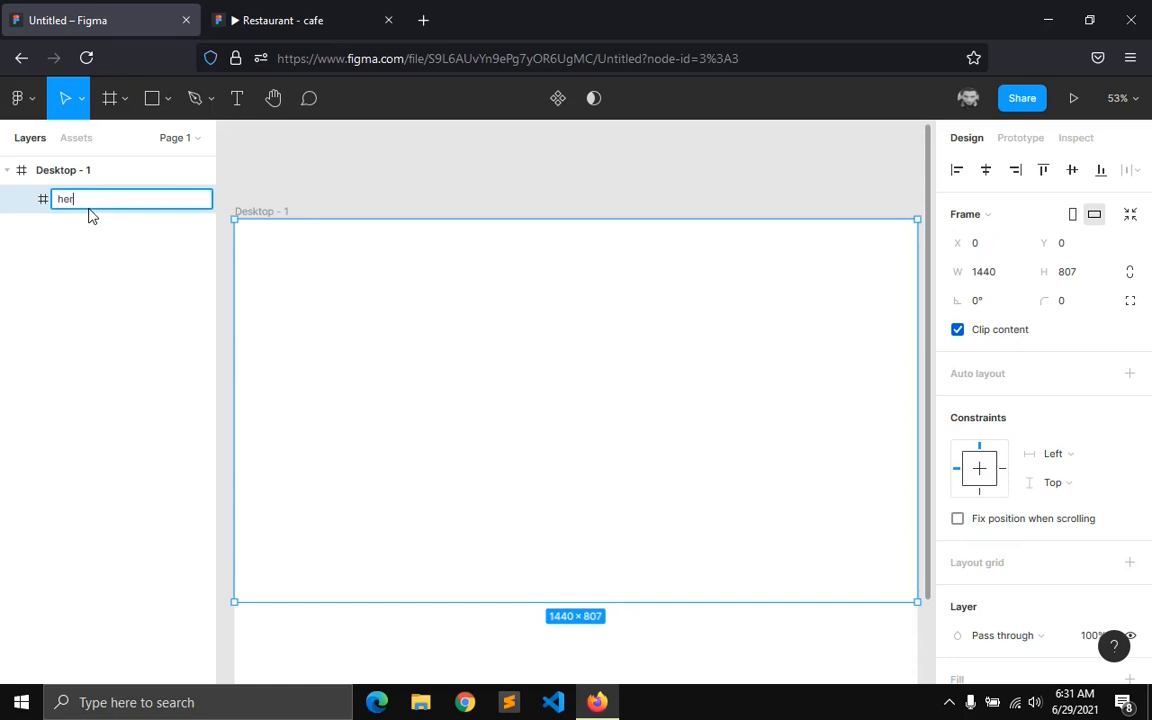
pyautogui.write('o')
pyautogui.press('Return')
pyautogui.click(1097, 283)
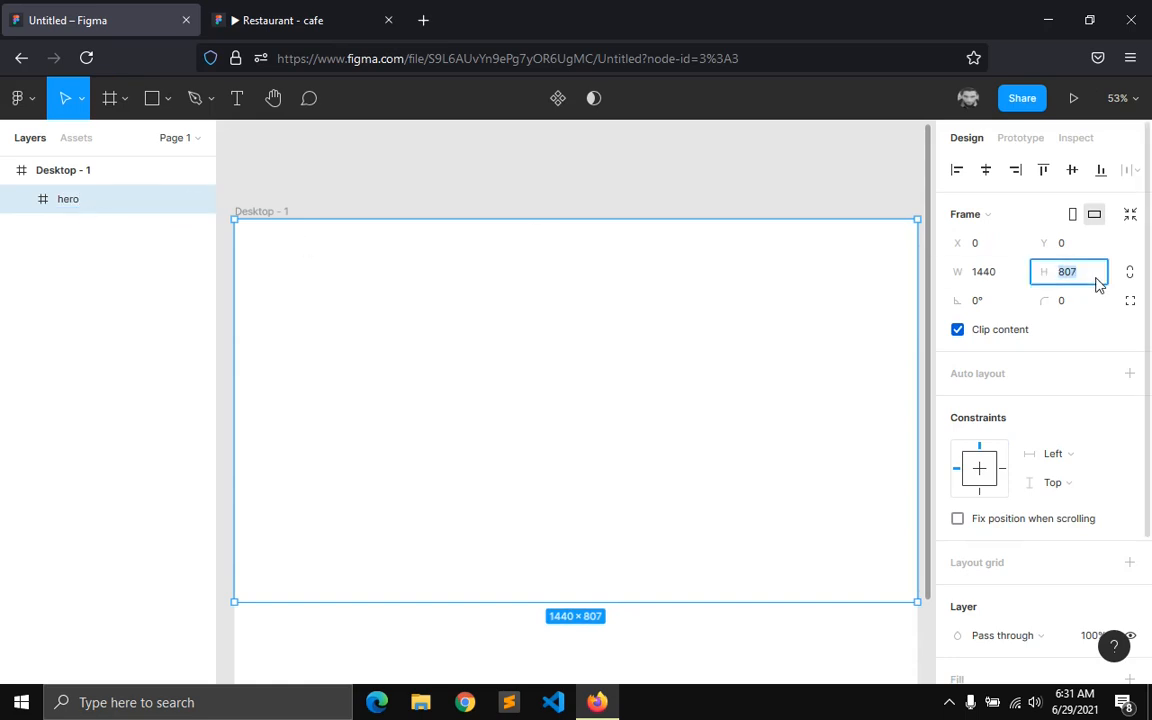
pyautogui.write('820')
pyautogui.press('Return')
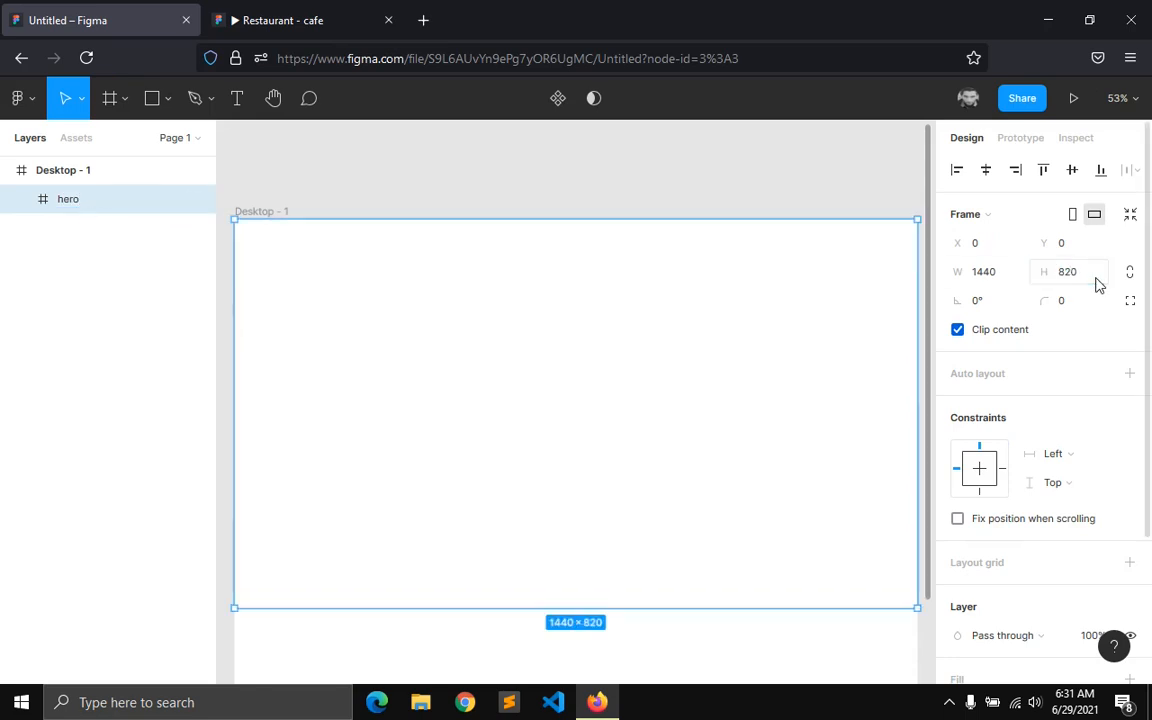
# - Add a fill to the hero frame and change the fill type from Solid to Image
pyautogui.scroll(-1, 904, 440)
pyautogui.scroll(-3, 954, 552)
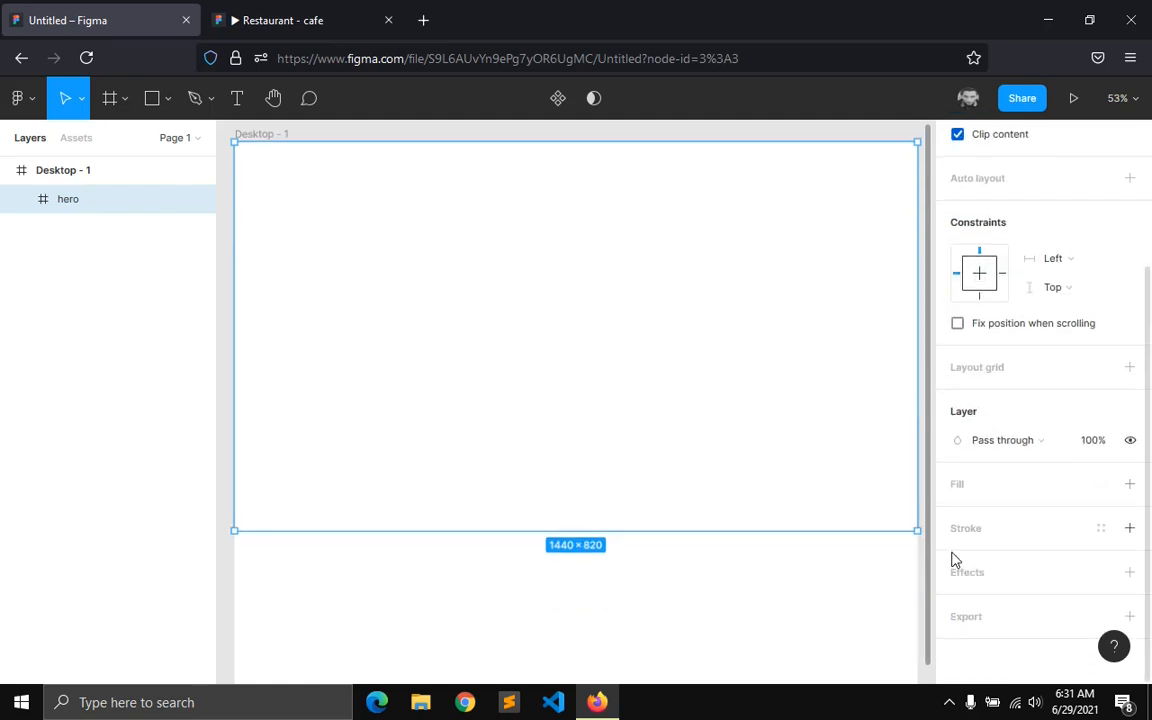
pyautogui.click(959, 488)
pyautogui.click(958, 515)
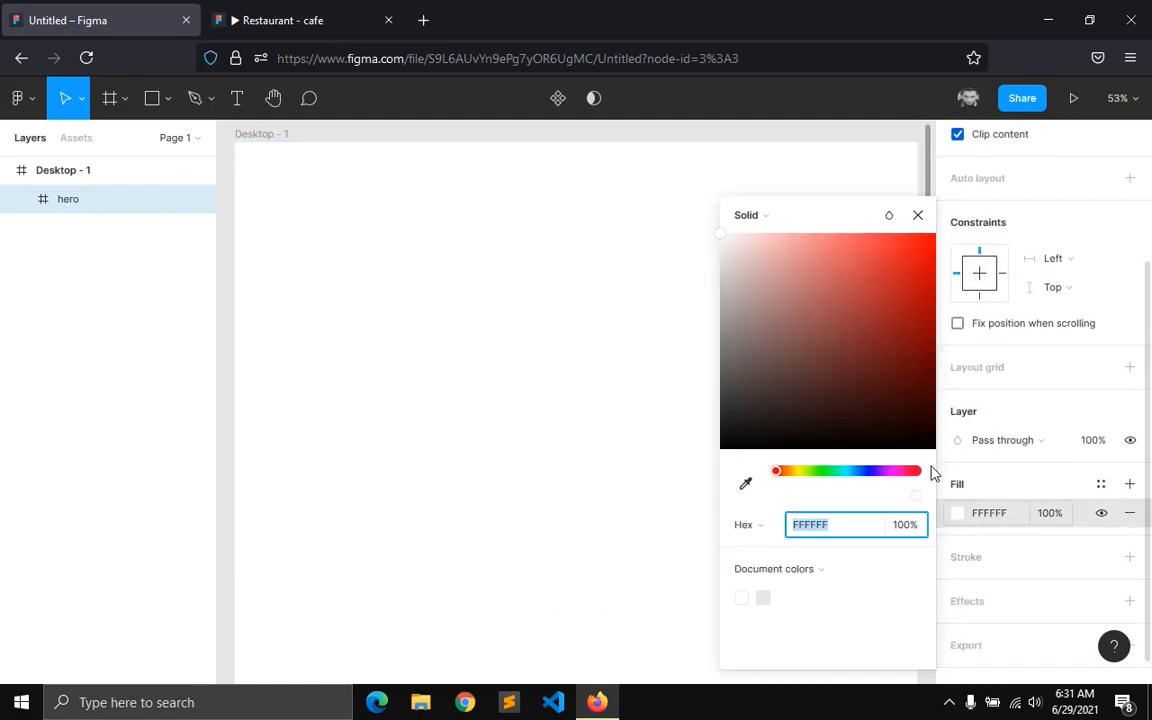
pyautogui.click(748, 214)
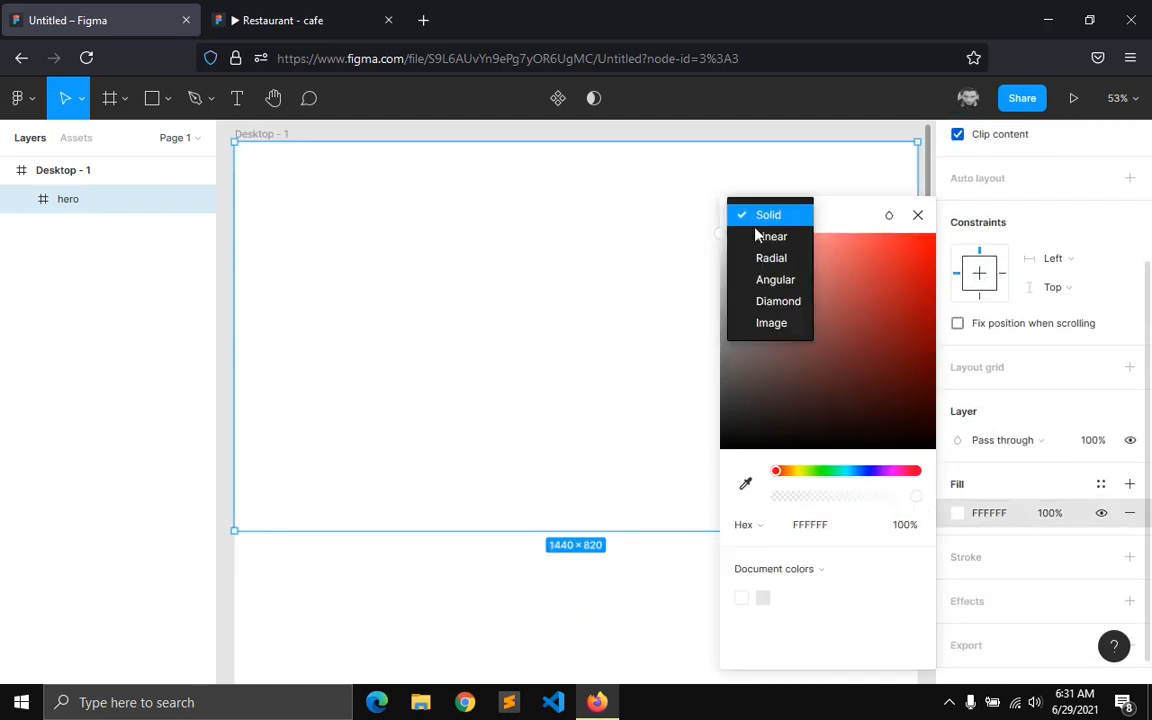
pyautogui.click(791, 327)
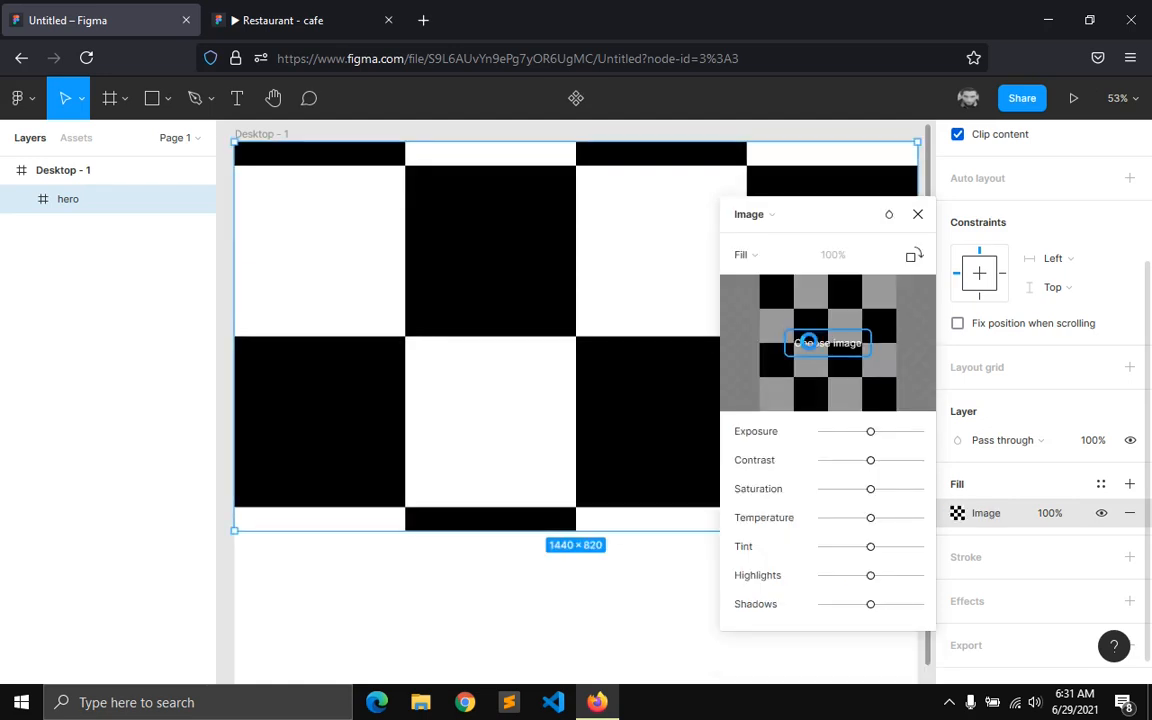
# - Load the cover2 picture from the Desktop assets folder as the hero frame's image fill
pyautogui.click(812, 347)
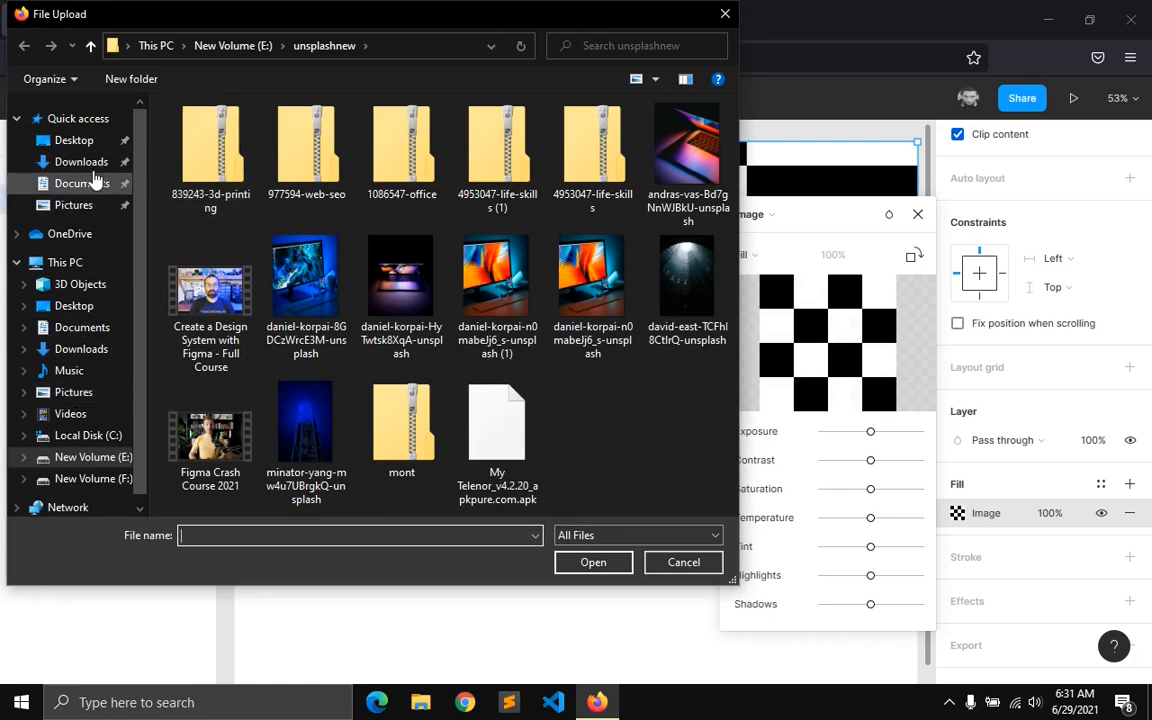
pyautogui.click(86, 142)
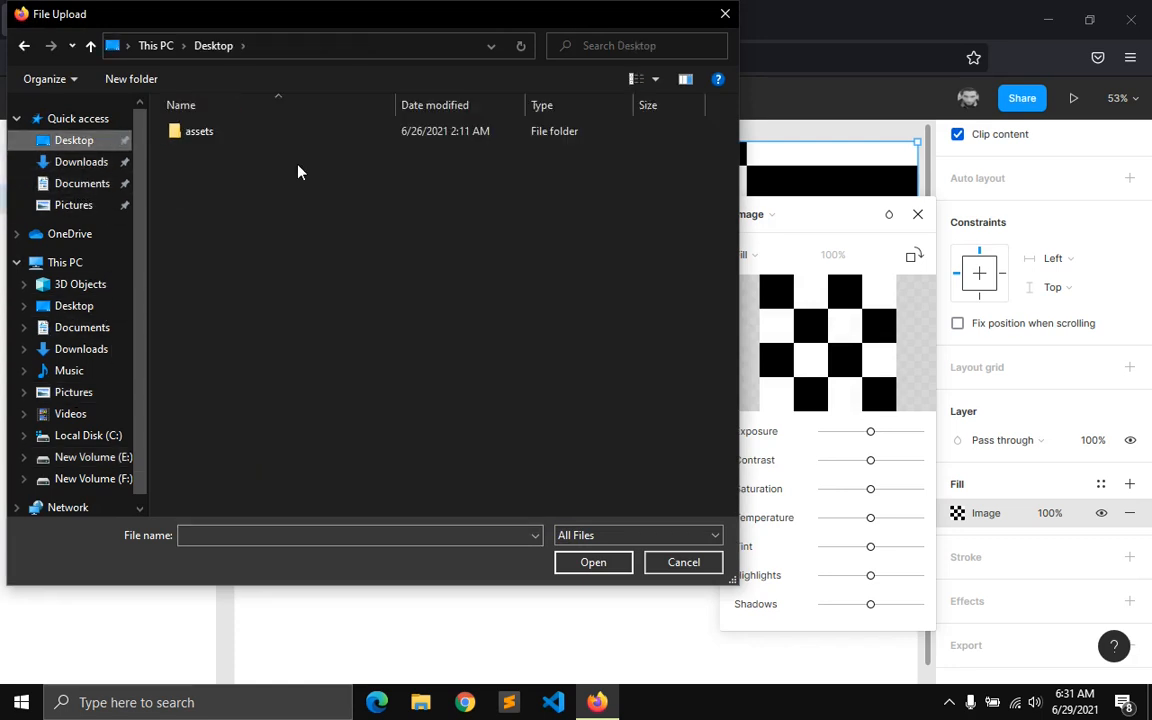
pyautogui.doubleClick(201, 136)
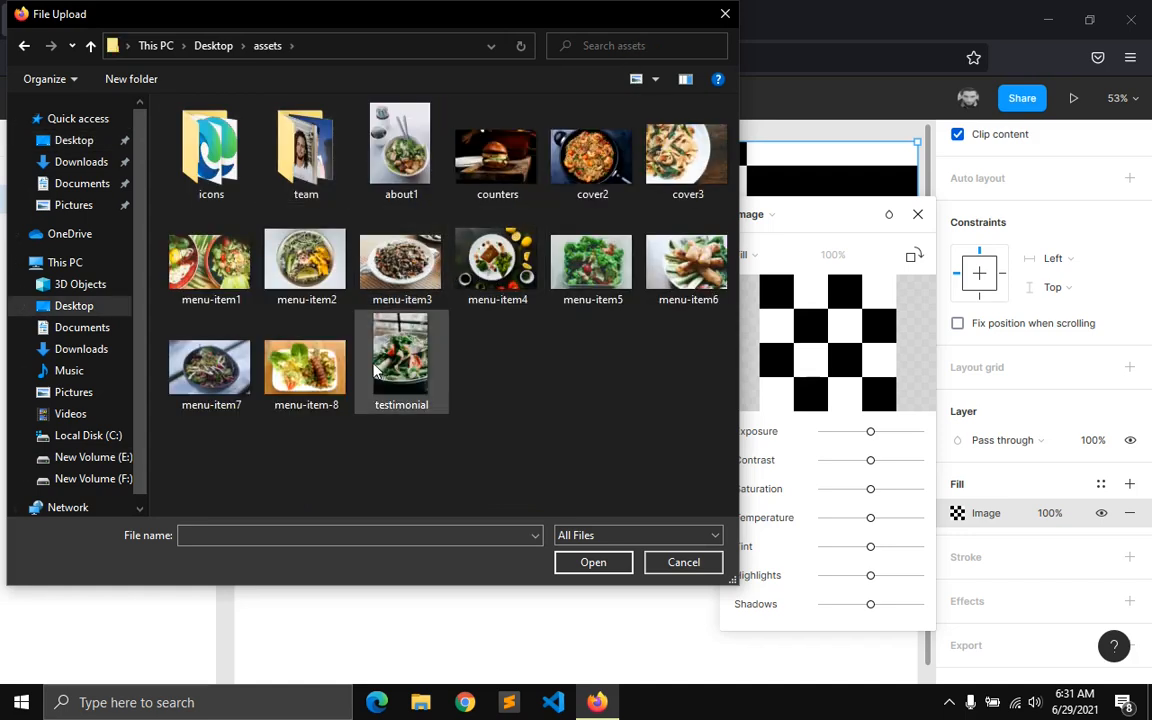
pyautogui.click(590, 175)
pyautogui.doubleClick(590, 175)
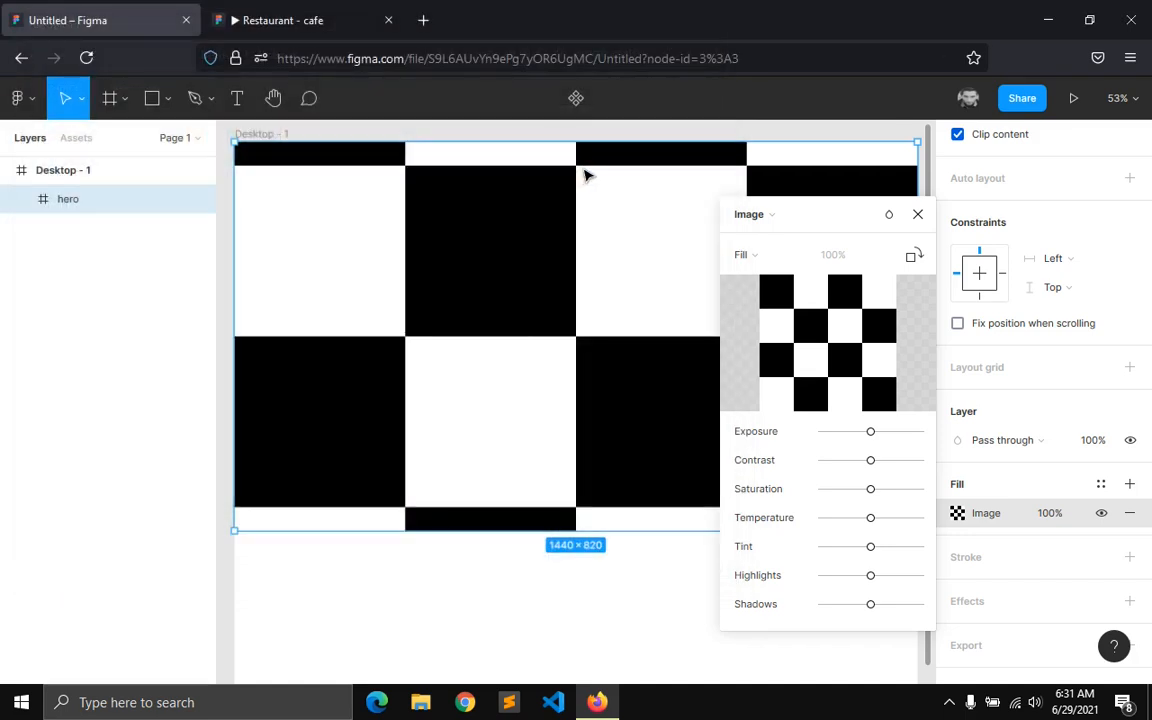
pyautogui.click(917, 214)
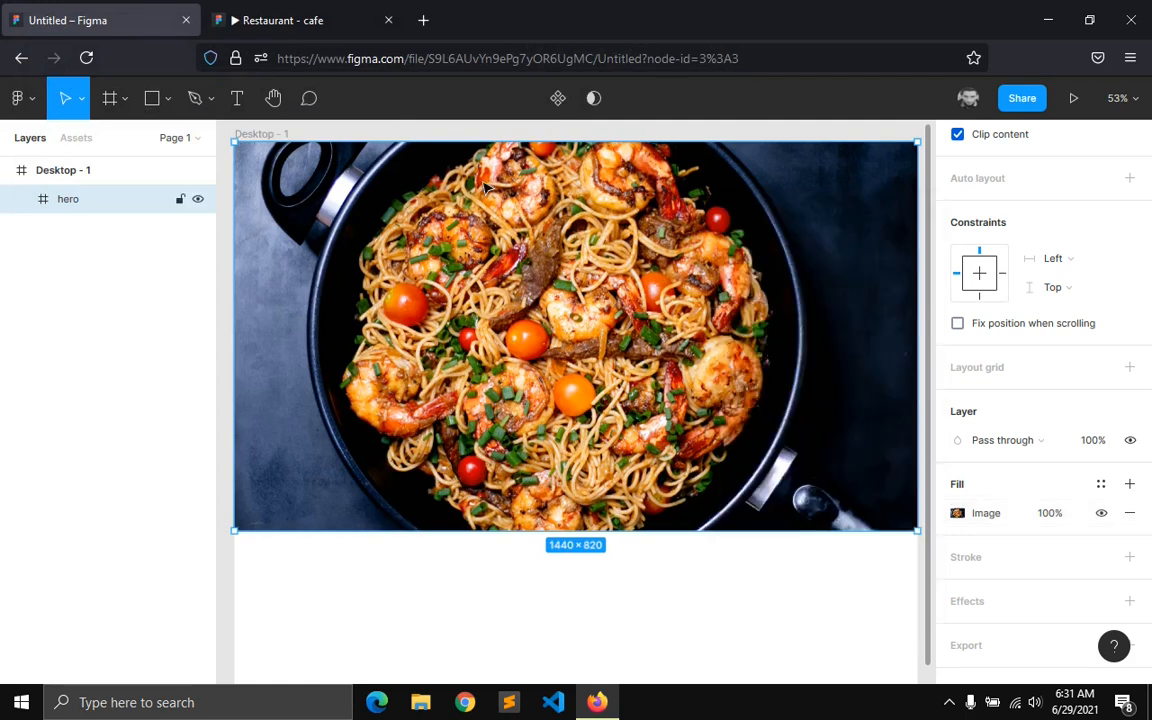
# - Draw a 1440 × 820 rectangle inside the hero frame, covering the whole background image
pyautogui.click(167, 100)
pyautogui.click(137, 143)
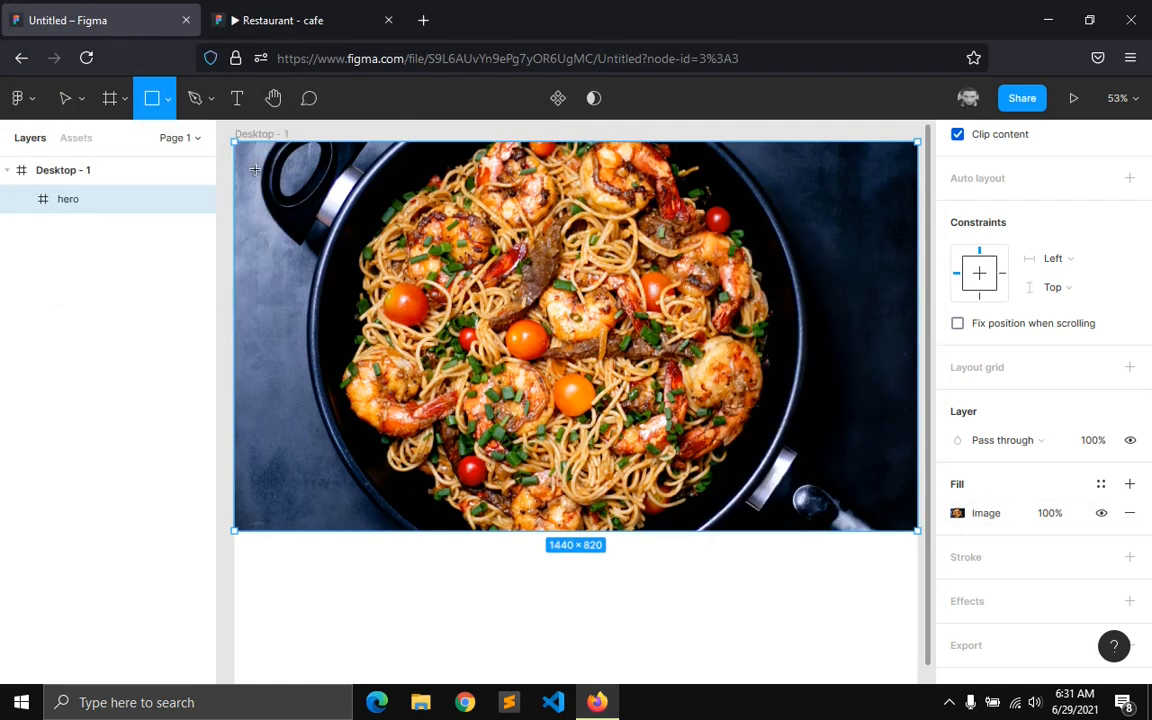
pyautogui.moveTo(234, 141); pyautogui.dragTo(918, 537)
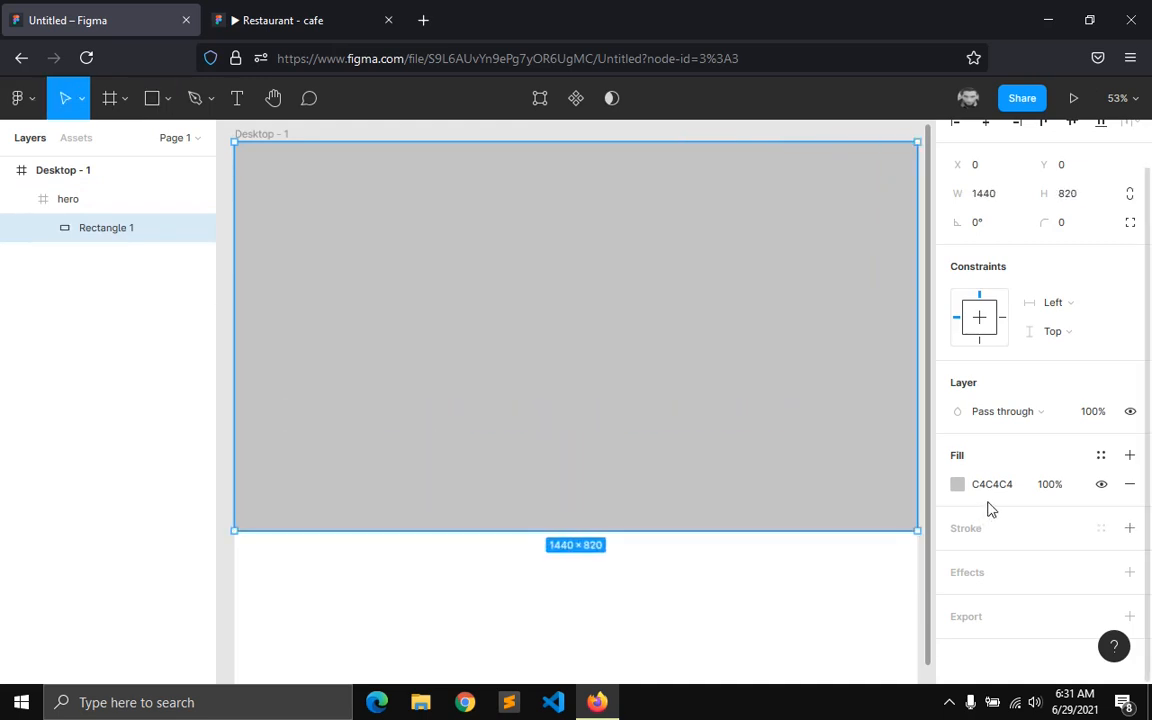
# - Set the overlay rectangle's fill to black 000000 at 50% opacity
pyautogui.click(958, 485)
pyautogui.moveTo(797, 445); pyautogui.dragTo(622, 509)
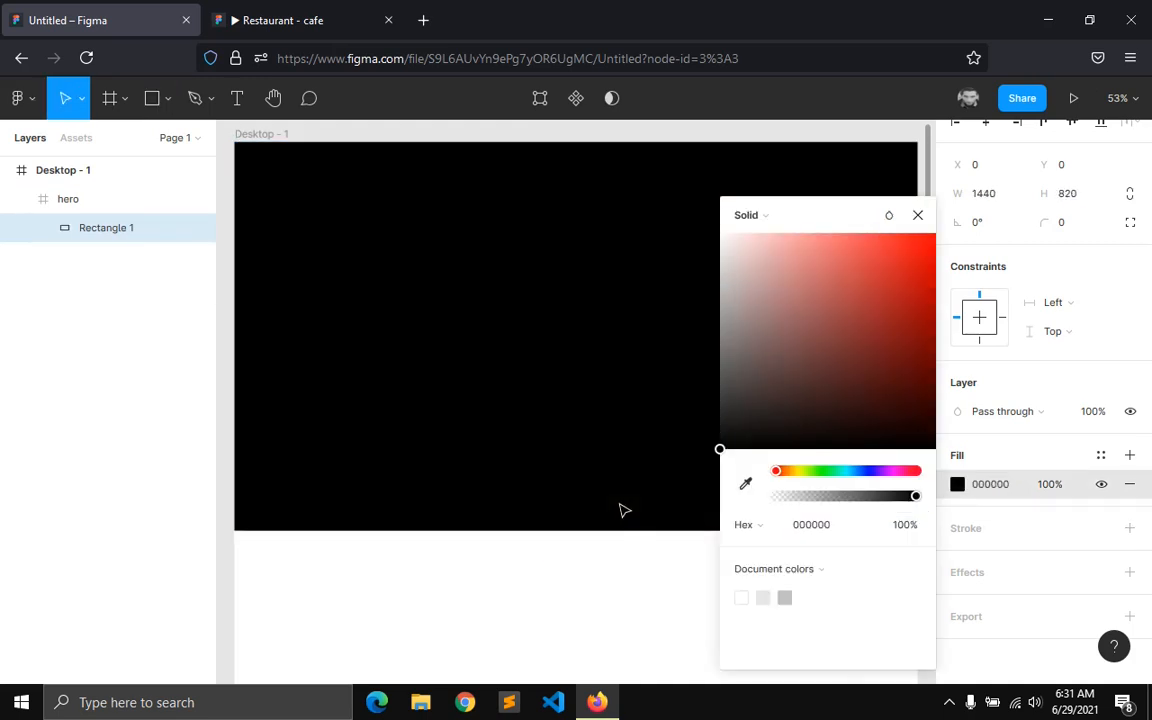
pyautogui.click(906, 531)
pyautogui.write('5')
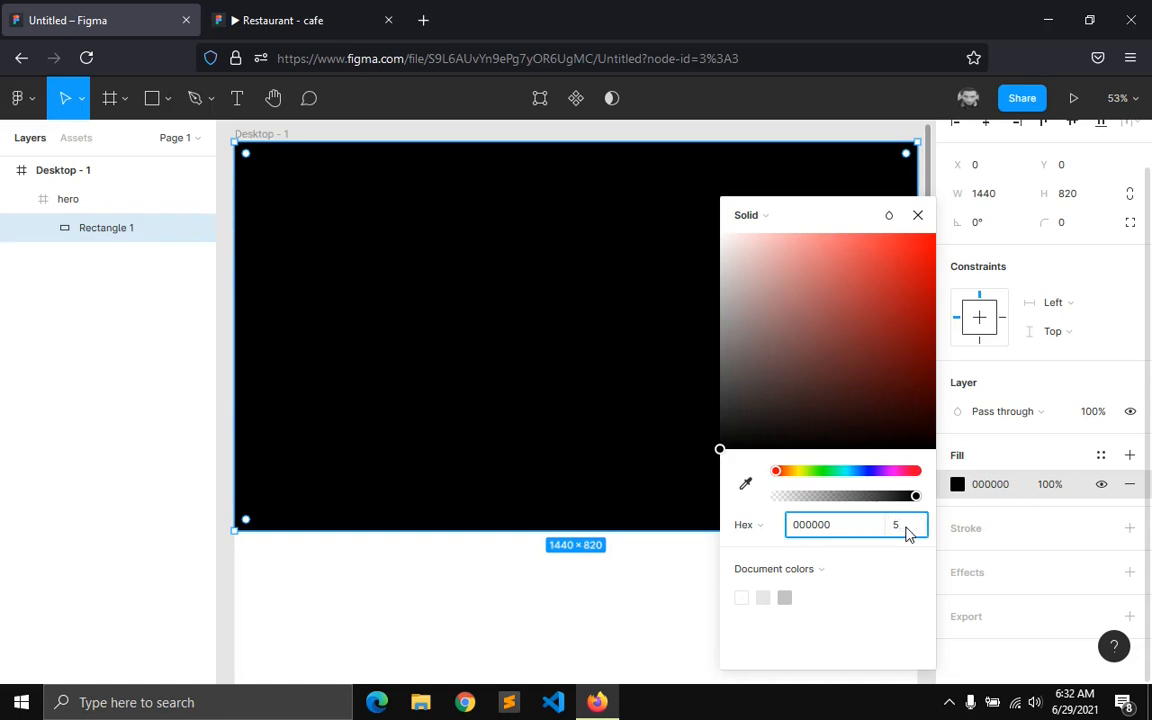
pyautogui.write('0')
pyautogui.press('Return')
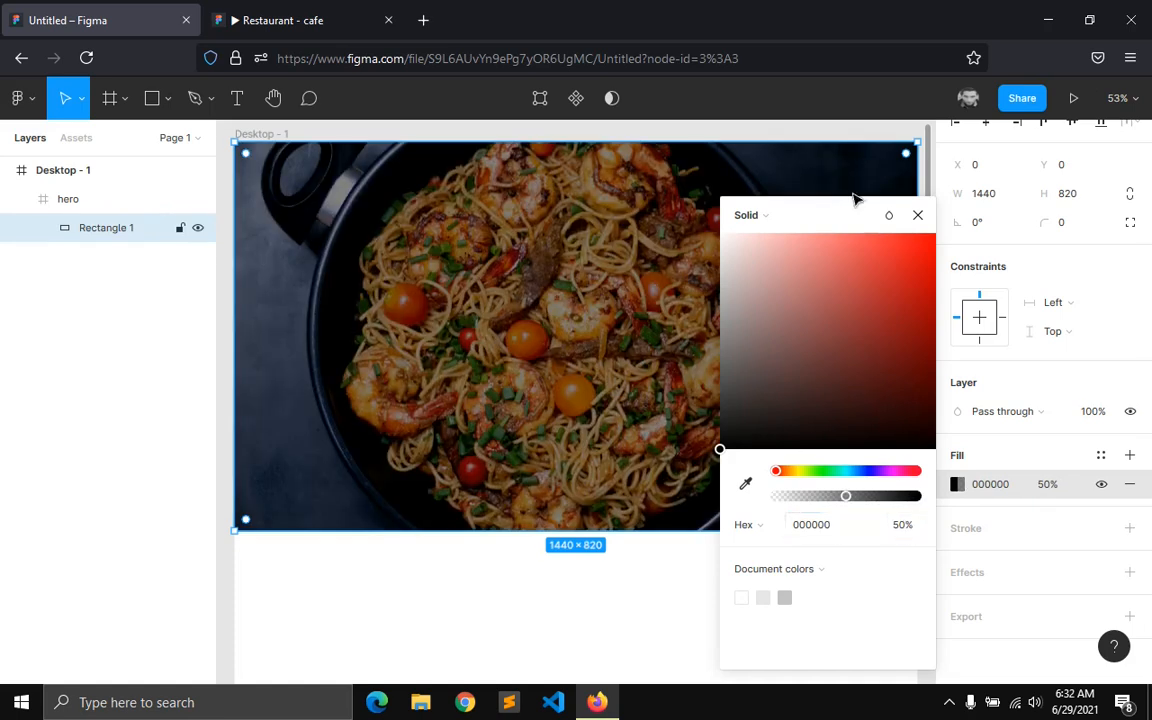
pyautogui.click(917, 216)
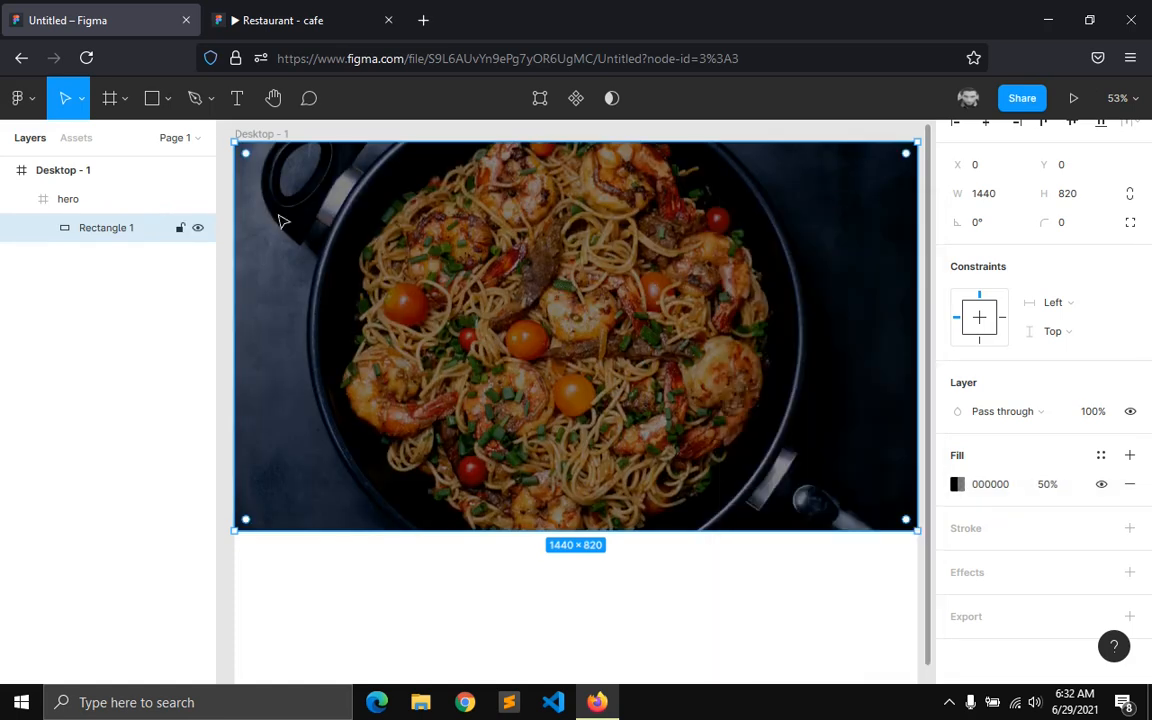
# - Add the heading text "Delecious food zone" over the hero image
pyautogui.click(250, 10)
pyautogui.click(110, 8)
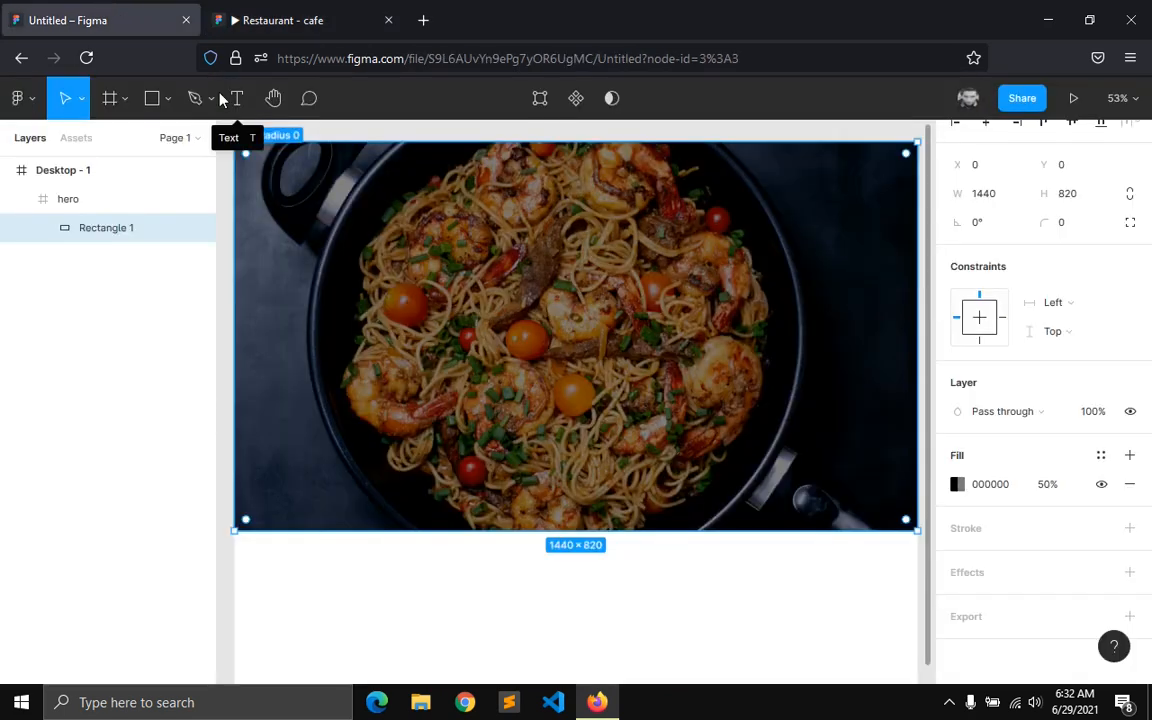
pyautogui.click(236, 97)
pyautogui.click(457, 284)
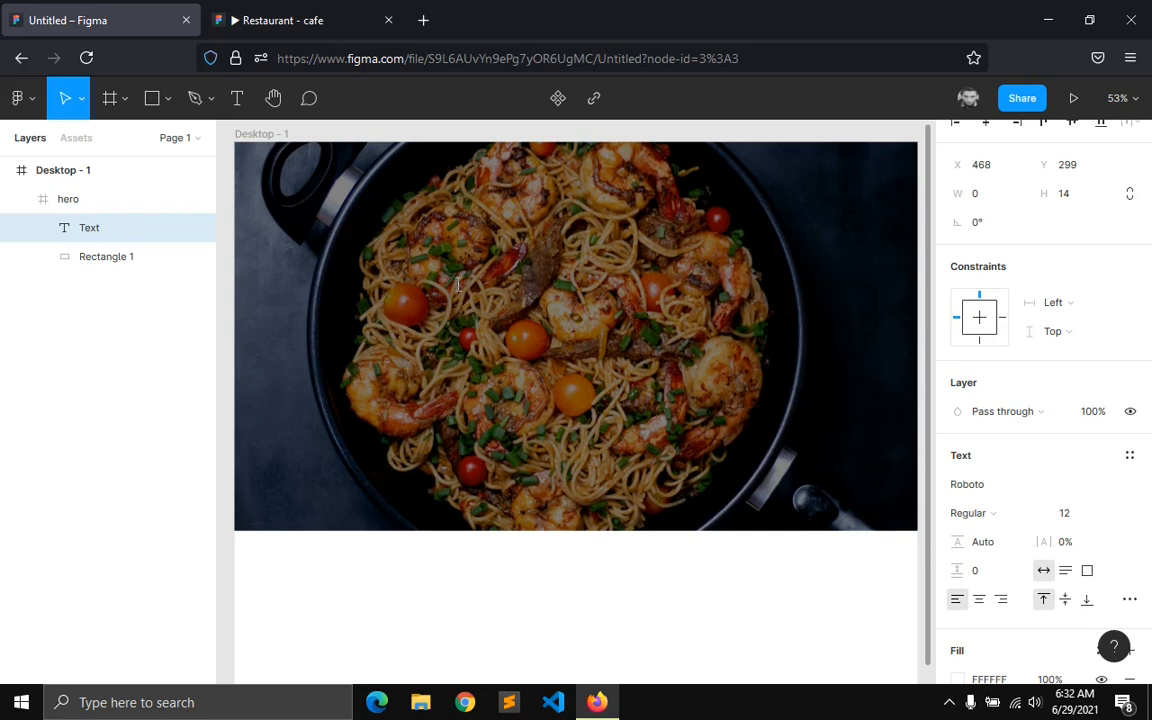
pyautogui.write('Delecious food zone')
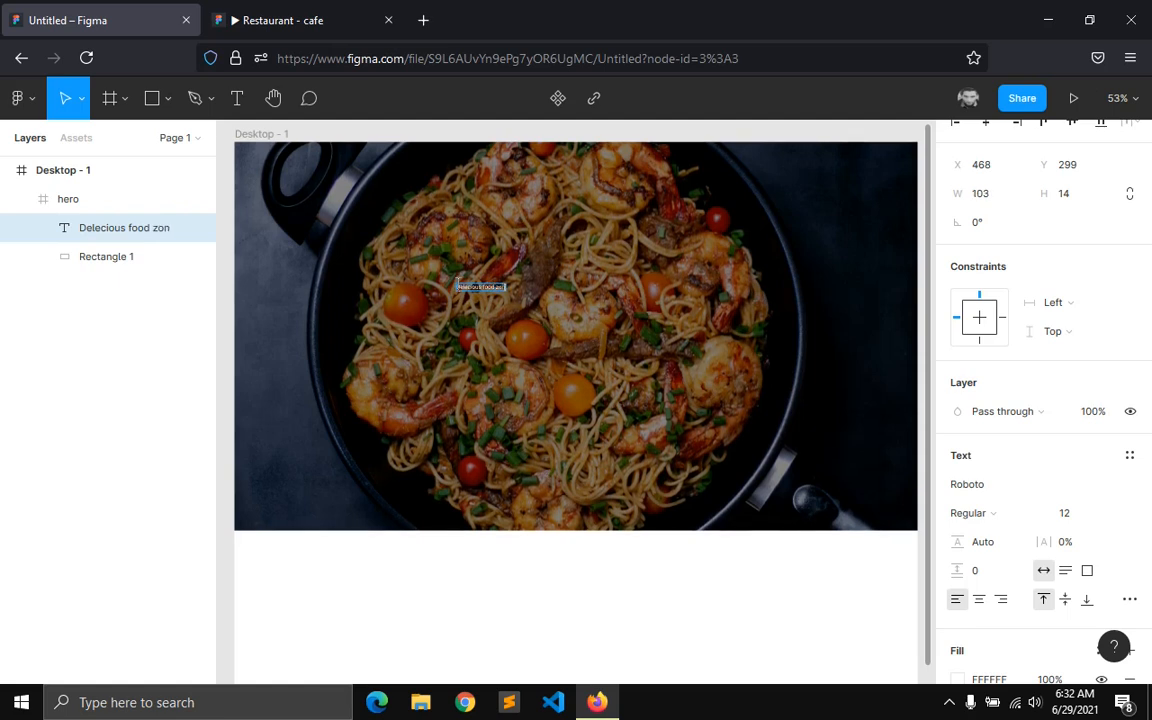
pyautogui.press('Escape')
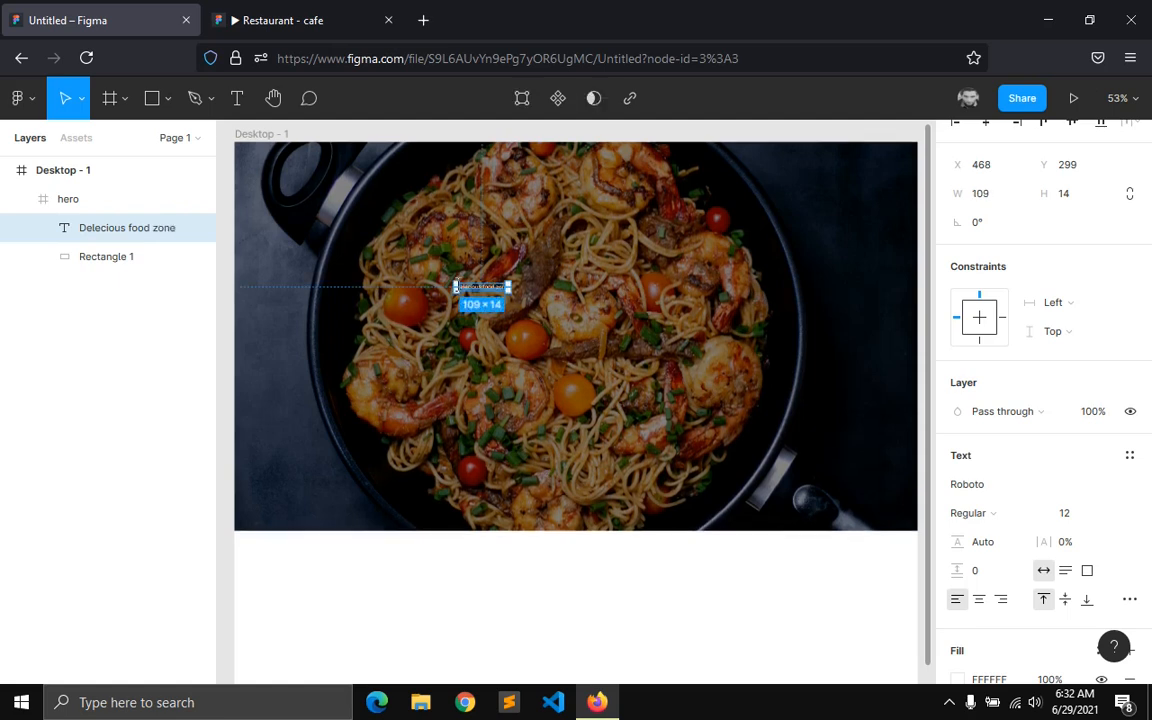
# - Set the heading's font to Oleo Script Swash Caps
pyautogui.click(1046, 512)
pyautogui.click(1021, 449)
pyautogui.click(993, 487)
pyautogui.write('o Script')
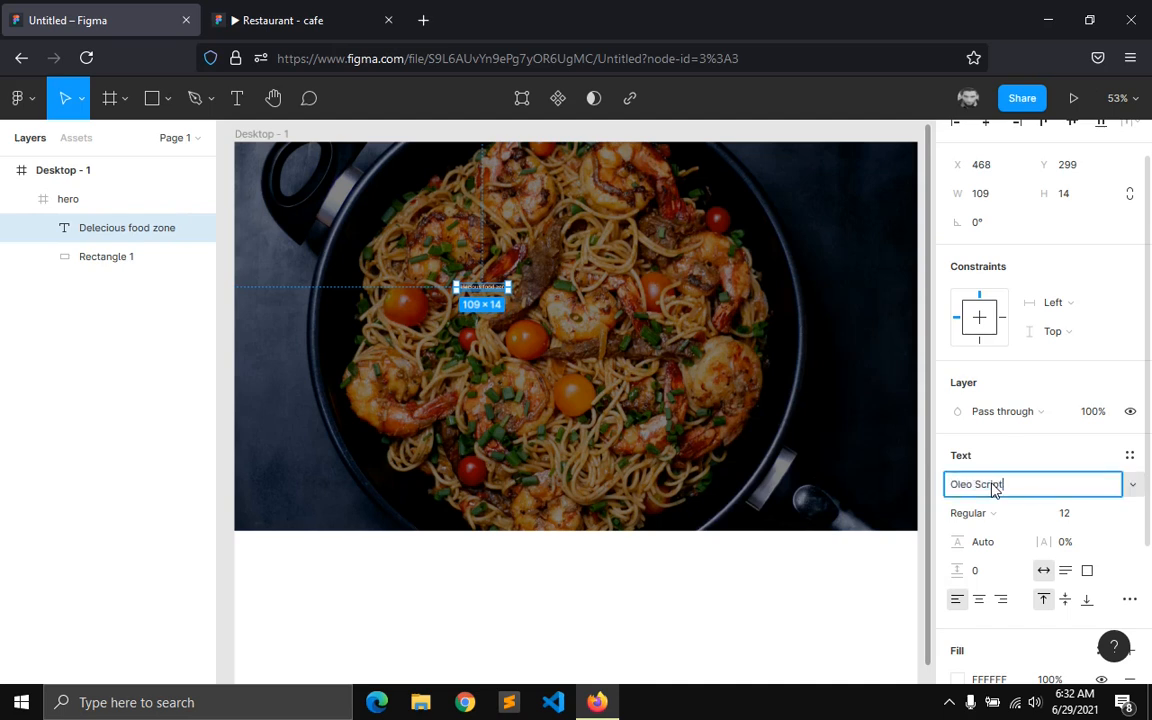
pyautogui.write('S')
pyautogui.press('Return')
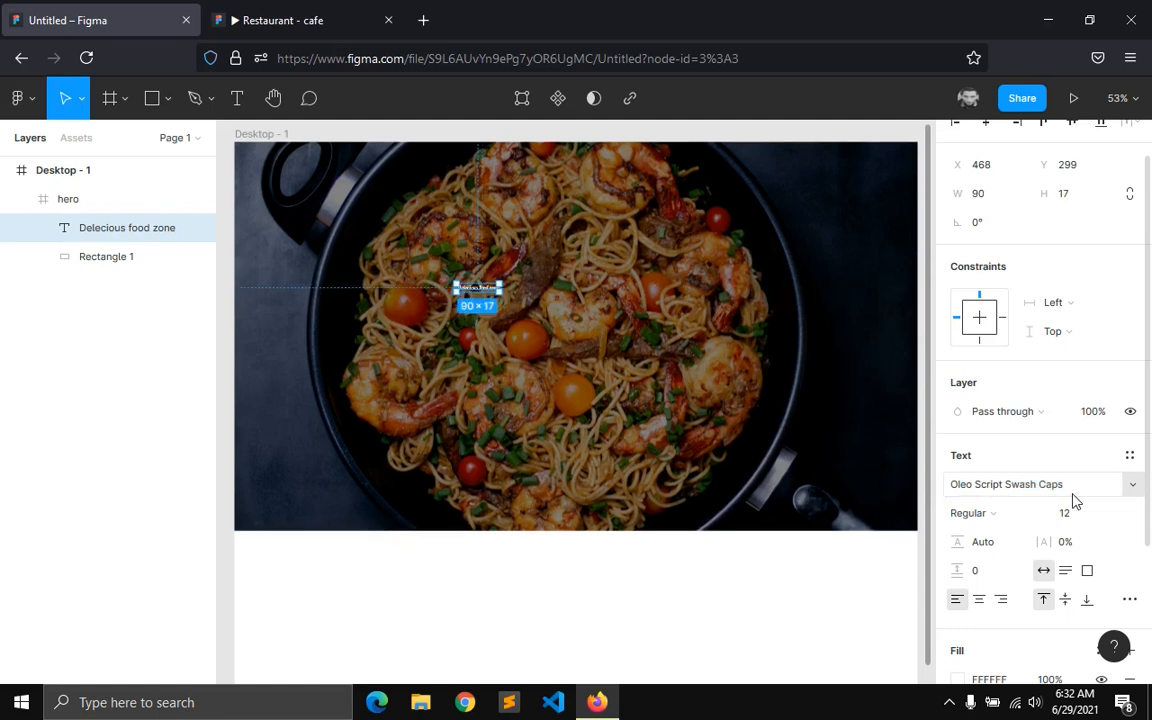
# - Set the heading's size to 96 and center it horizontally in the hero at about Y 261
pyautogui.click(1111, 513)
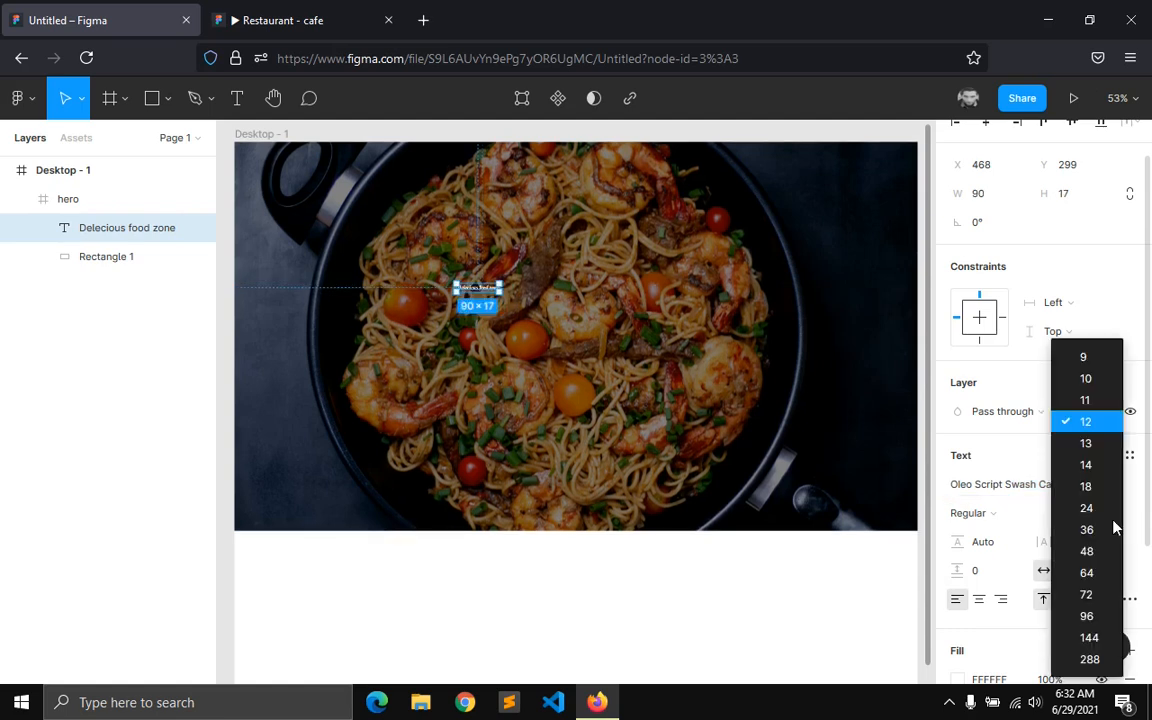
pyautogui.click(1085, 616)
pyautogui.scroll(1, 1010, 200)
pyautogui.click(985, 170)
pyautogui.moveTo(568, 317); pyautogui.dragTo(569, 301)
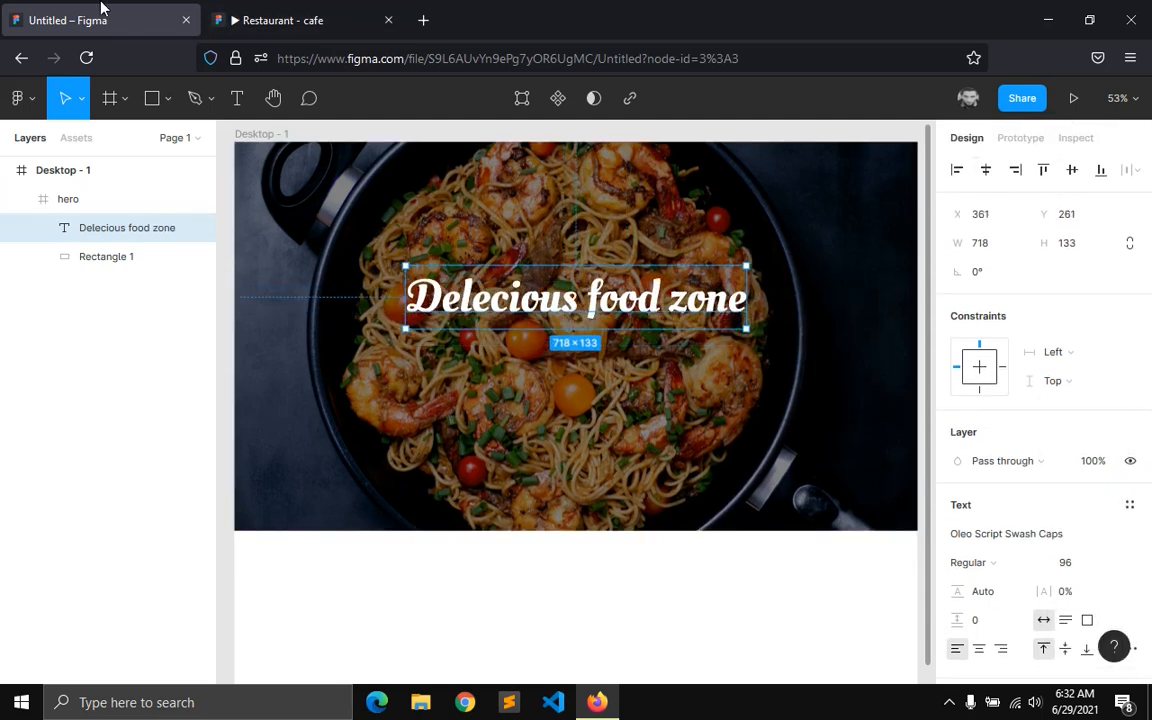
# - Check the hero text in the cafe prototype, and open the lipsum.com site in a new browser tab
pyautogui.click(333, 21)
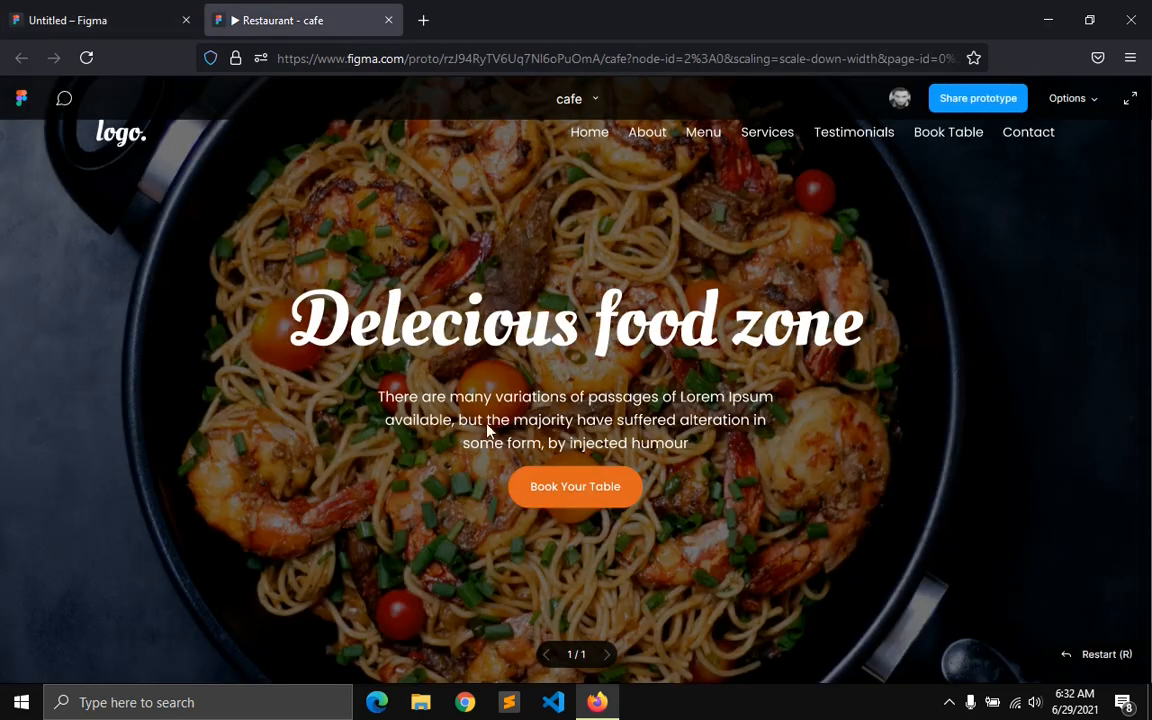
pyautogui.click(170, 22)
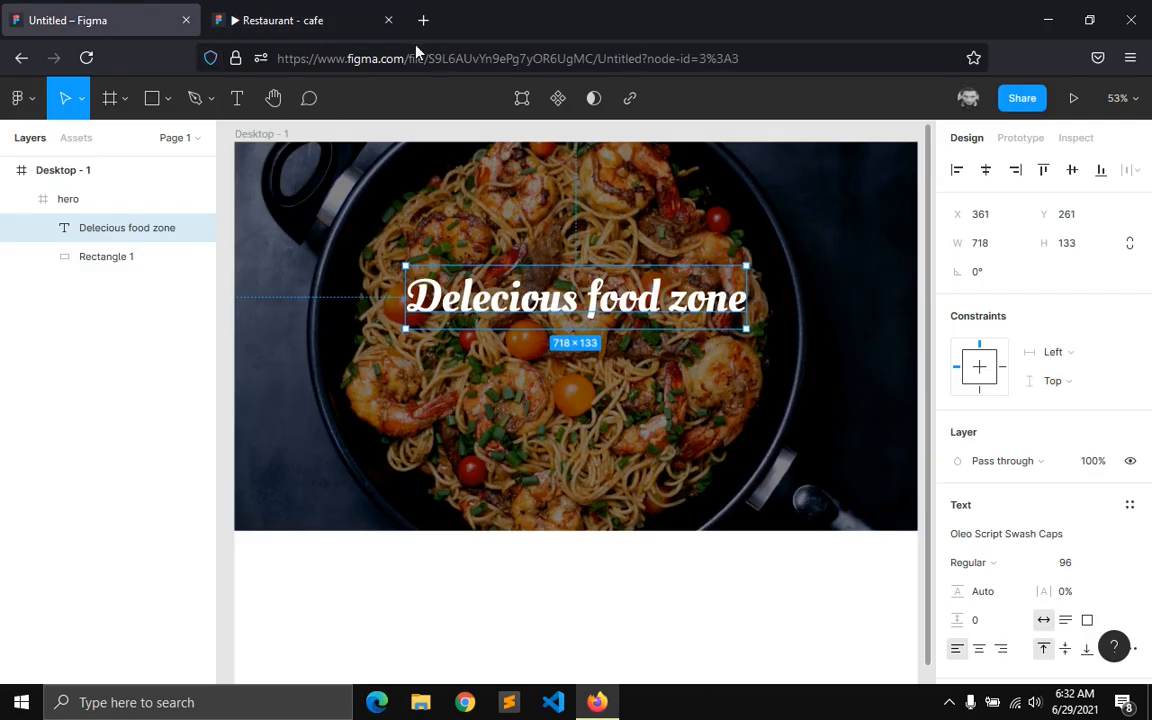
pyautogui.click(423, 20)
pyautogui.write('lipsum')
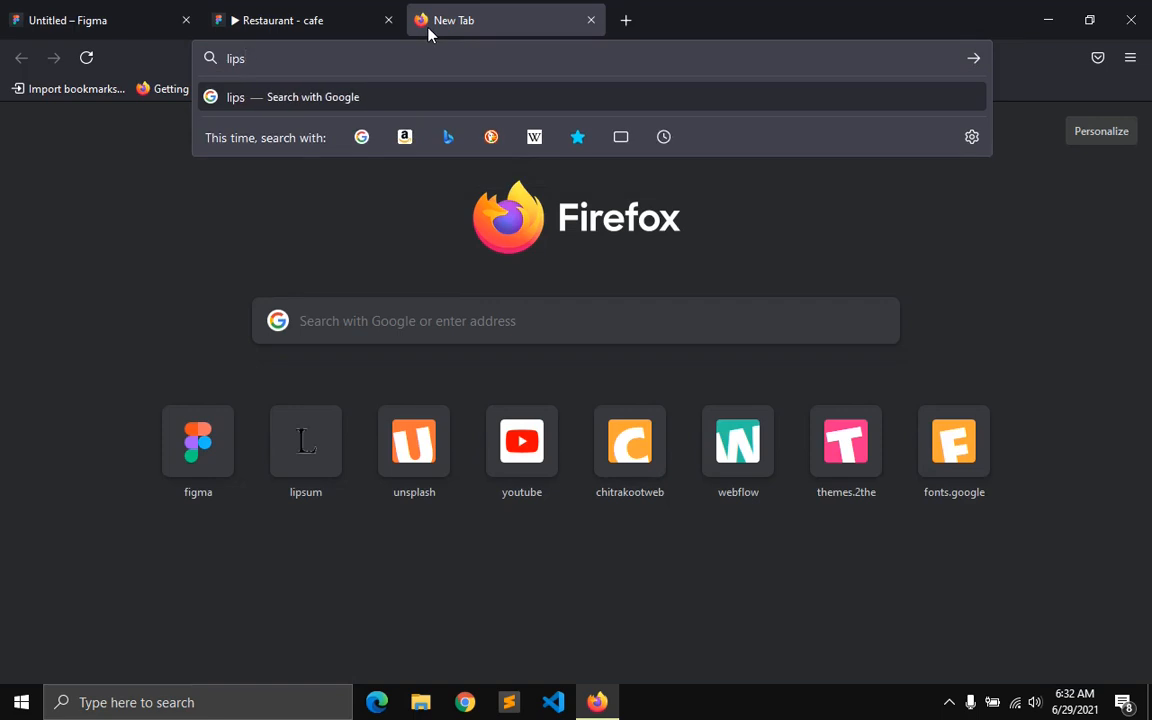
pyautogui.press('Return')
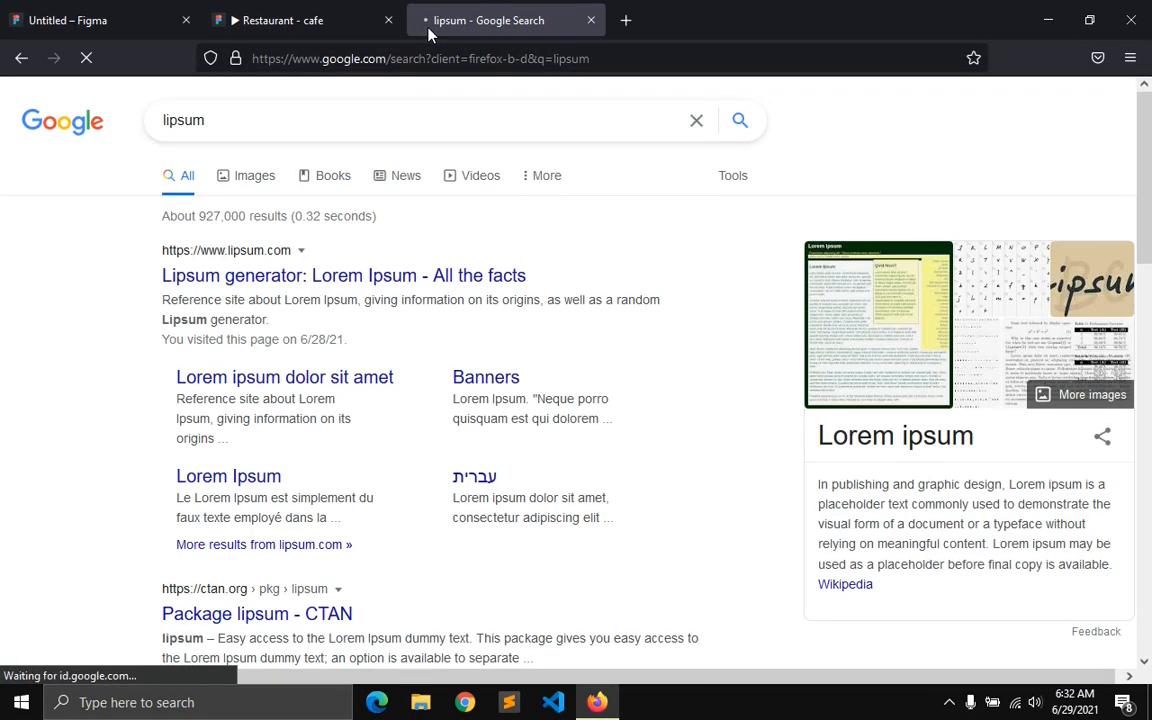
pyautogui.click(311, 276)
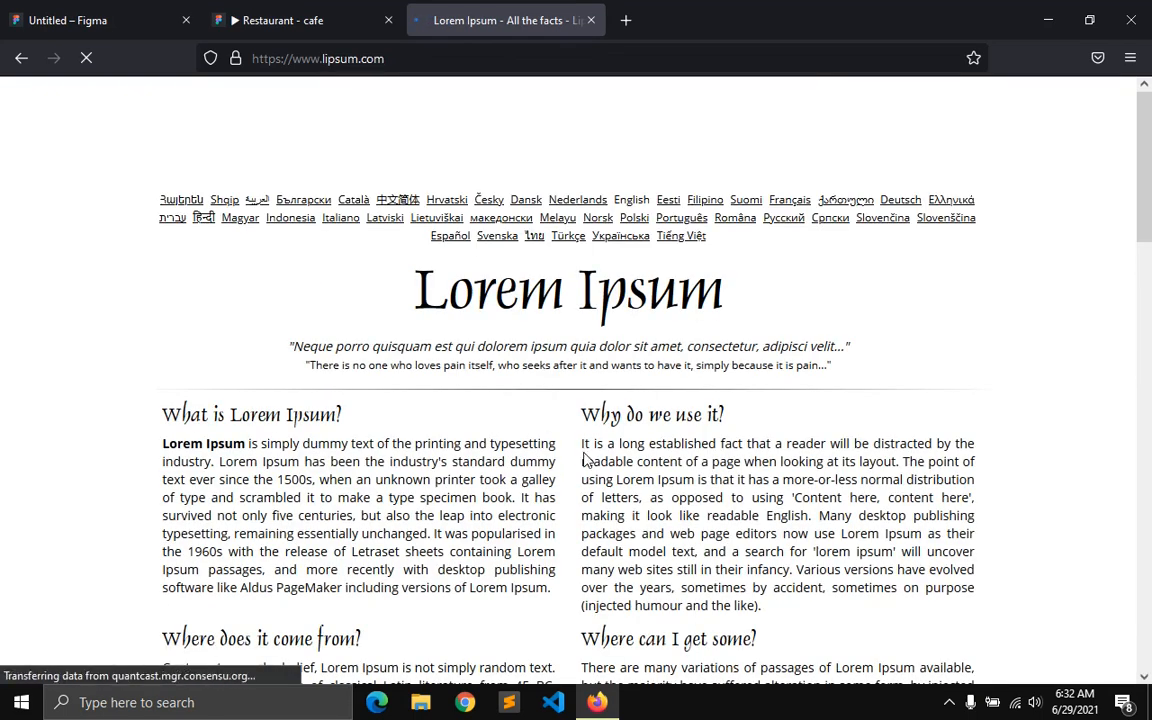
# - Copy the opening of the "Where can I get some?" paragraph, from "There are many variations" through "even slightly"
pyautogui.moveTo(768, 607); pyautogui.dragTo(800, 482)
pyautogui.click(767, 512)
pyautogui.scroll(-4, 767, 512)
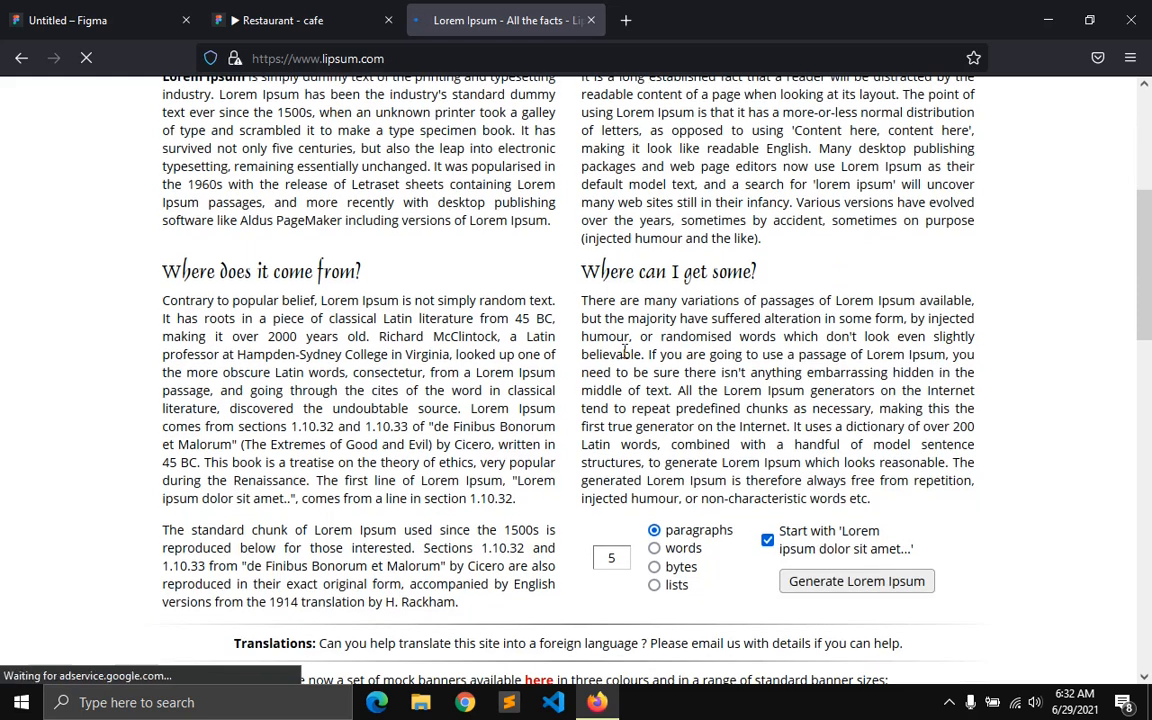
pyautogui.moveTo(578, 303); pyautogui.dragTo(976, 337)
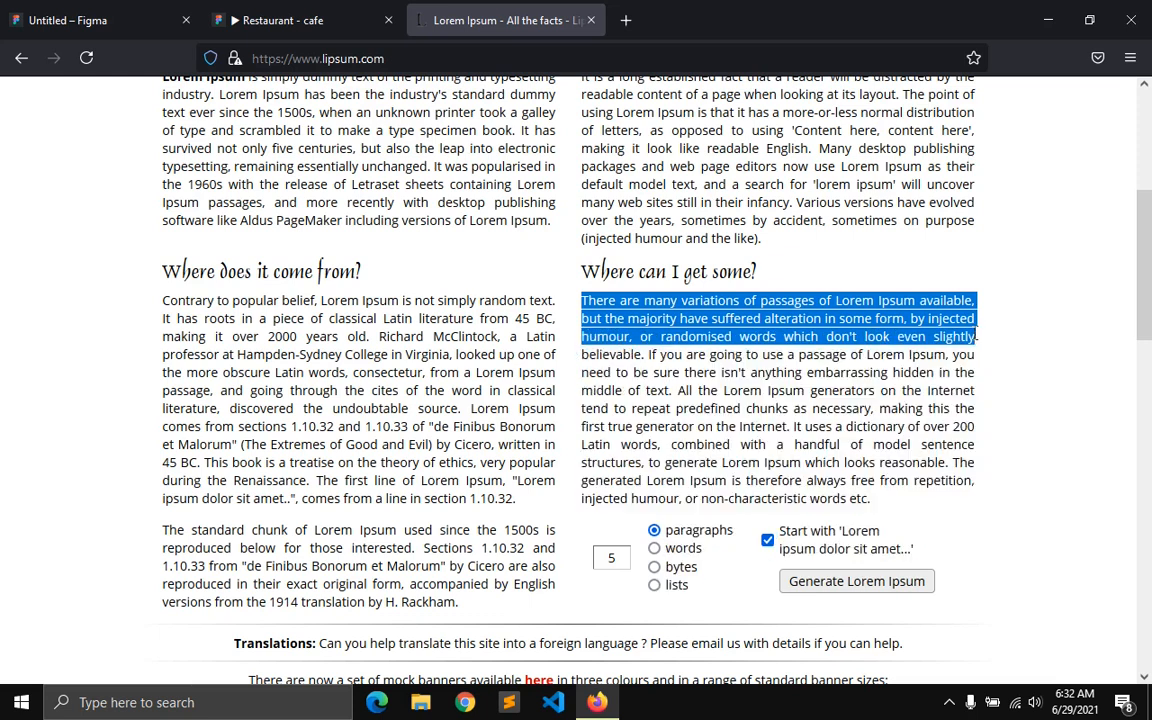
pyautogui.rightClick(842, 353)
pyautogui.click(862, 376)
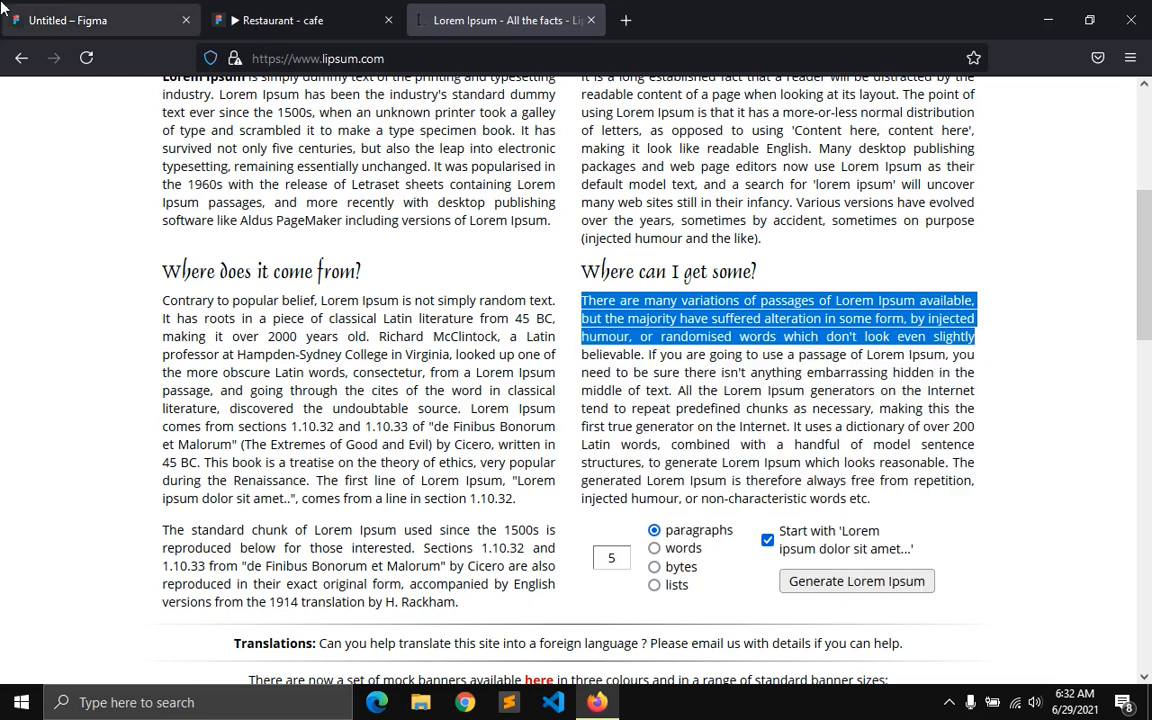
# - Back in the Untitled Figma file, paste the copied passage as a text layer below the heading and center it horizontally
pyautogui.click(68, 20)
pyautogui.press('Escape')
pyautogui.scroll(1, 575, 364)
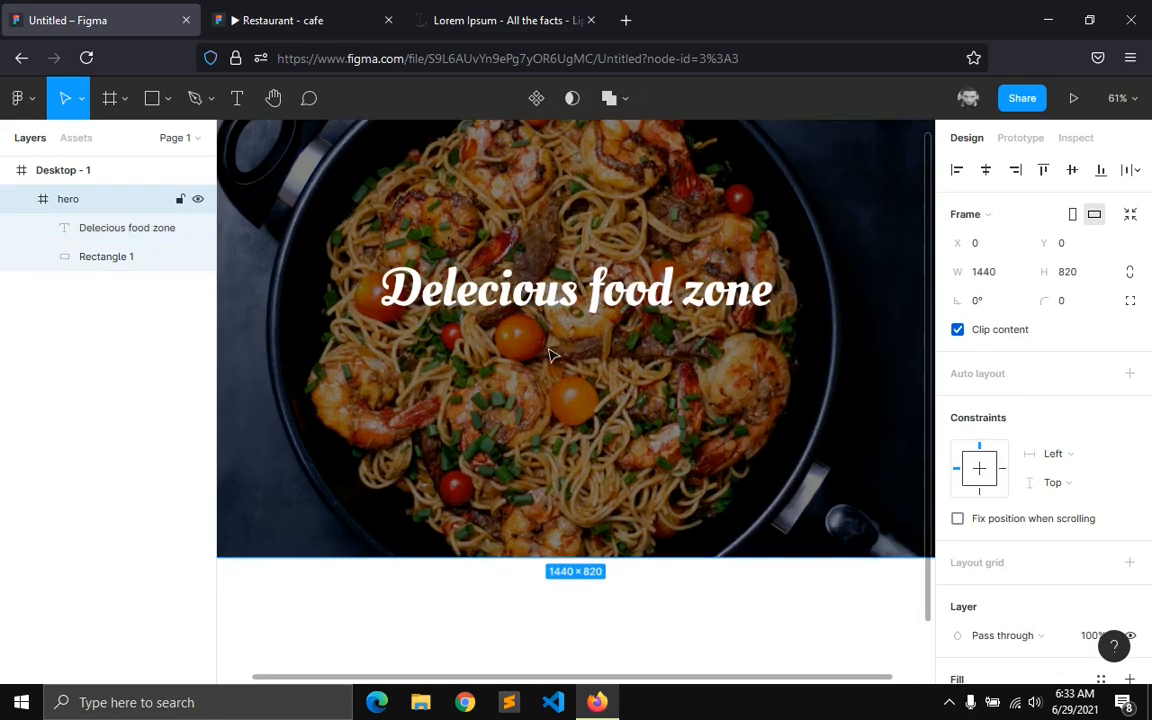
pyautogui.press('t')
pyautogui.click(441, 343)
pyautogui.hotkey('ctrl', 'v')
pyautogui.press('Escape')
pyautogui.click(985, 170)
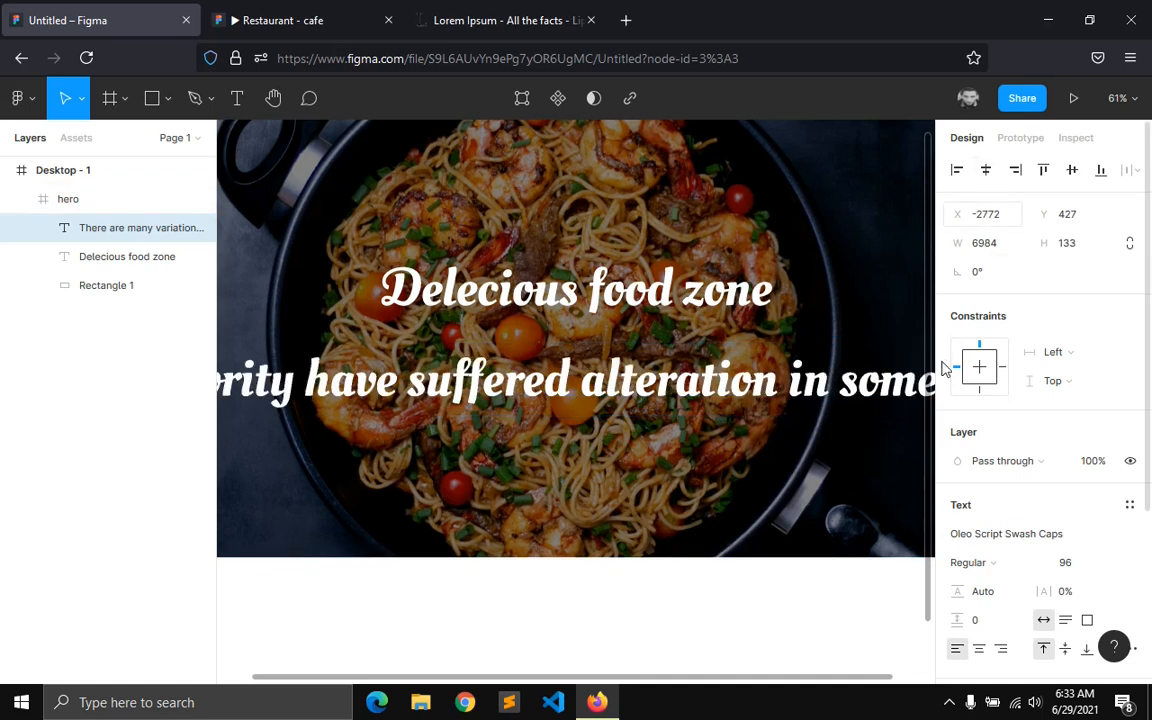
# - Change the pasted paragraph's font to Poppins and its size to 16
pyautogui.click(1049, 537)
pyautogui.write('p')
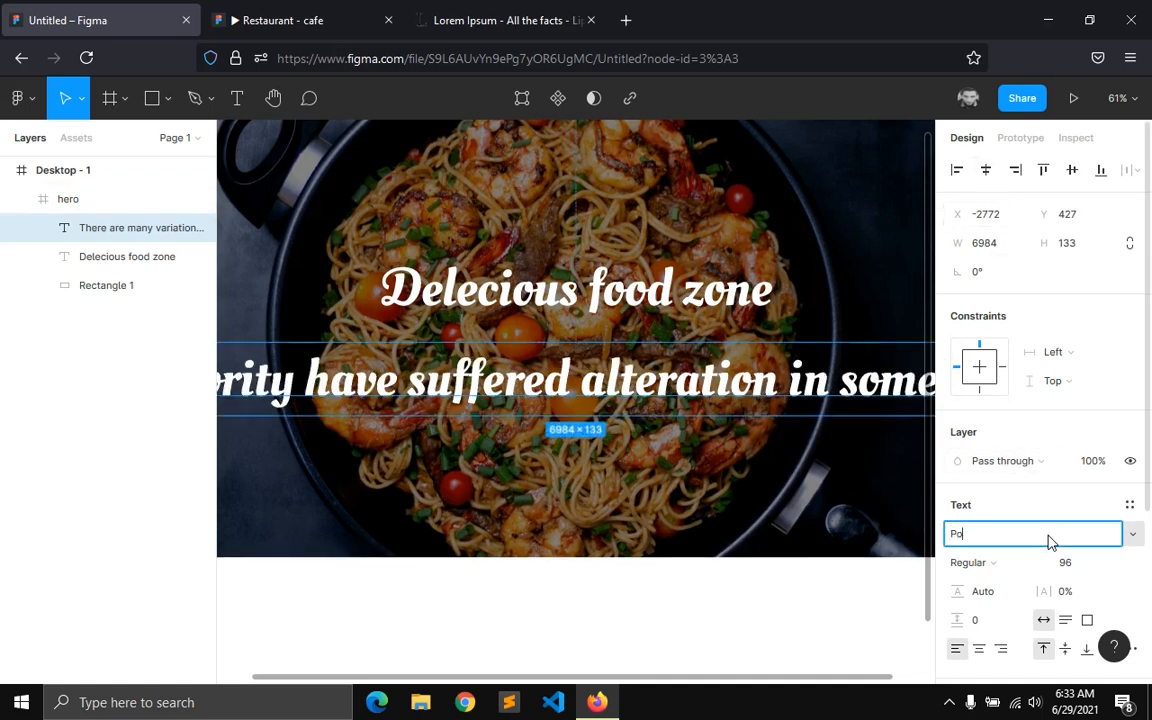
pyautogui.press('Return')
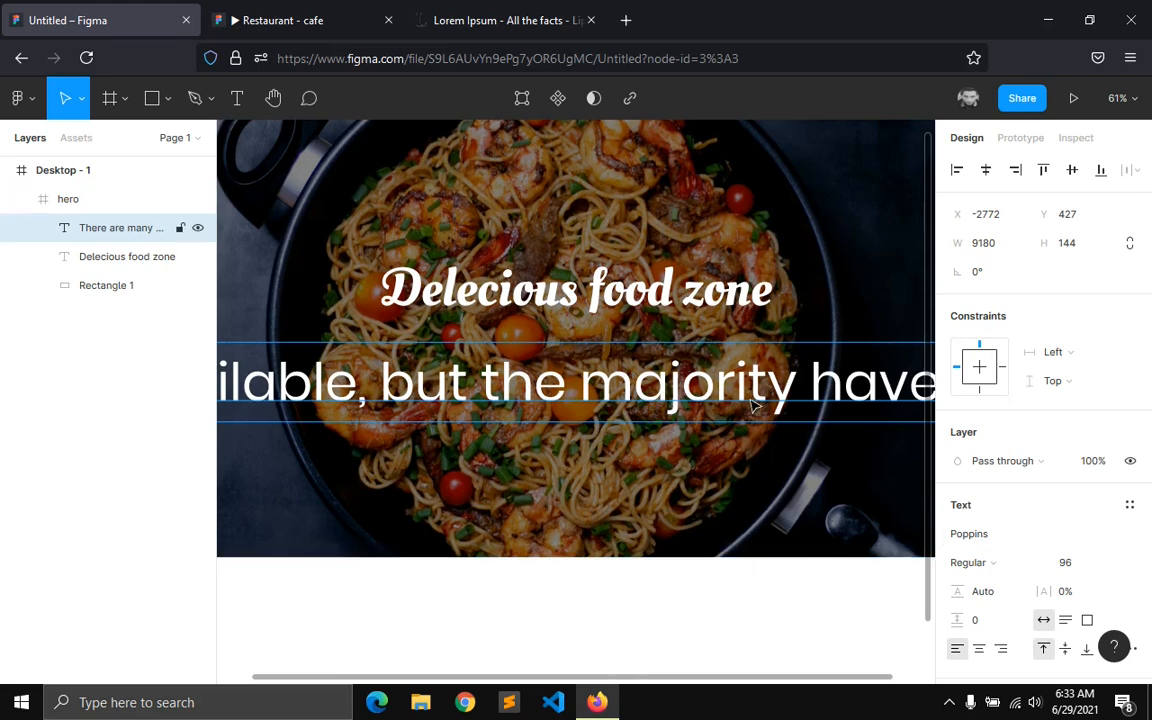
pyautogui.click(1062, 571)
pyautogui.write('1')
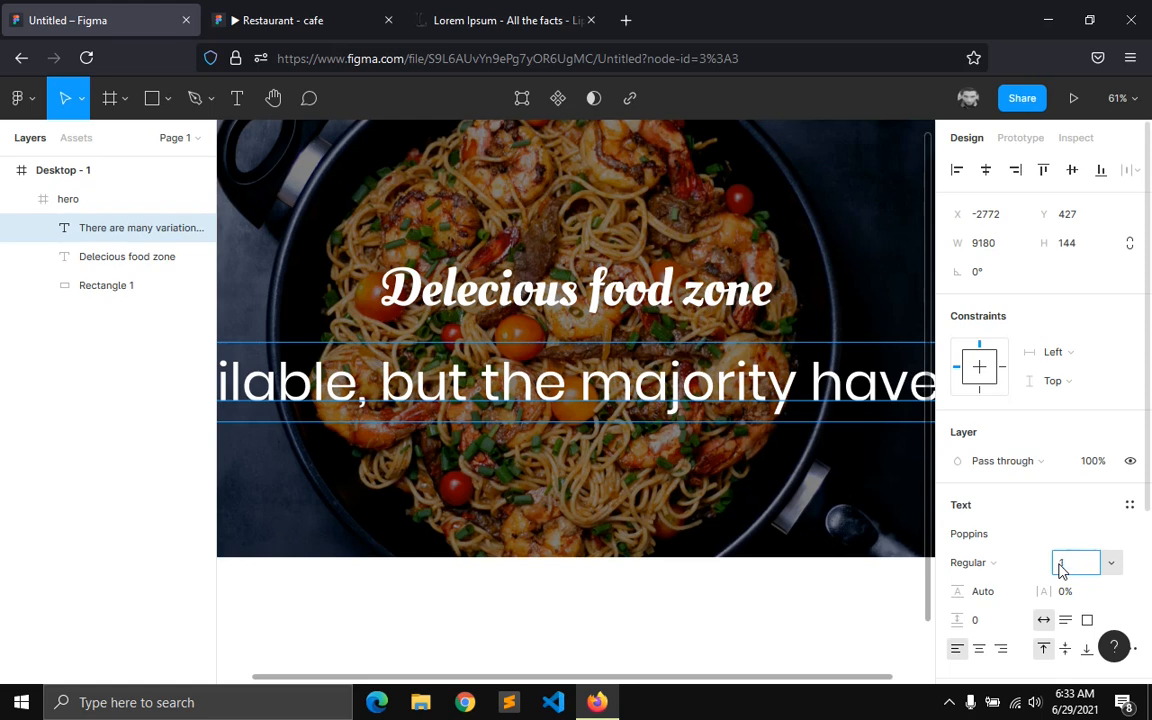
pyautogui.write('6')
pyautogui.press('Return')
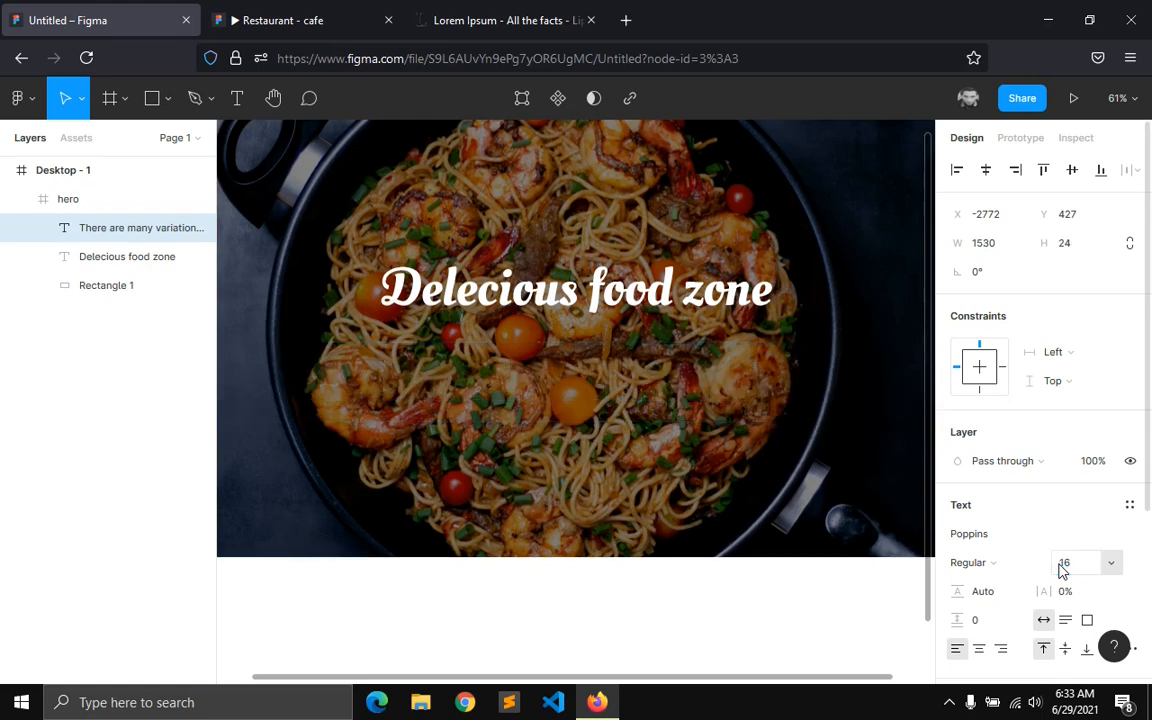
# - Center the paragraph horizontally in the hero and set its line height to 160%
pyautogui.click(986, 172)
pyautogui.click(993, 591)
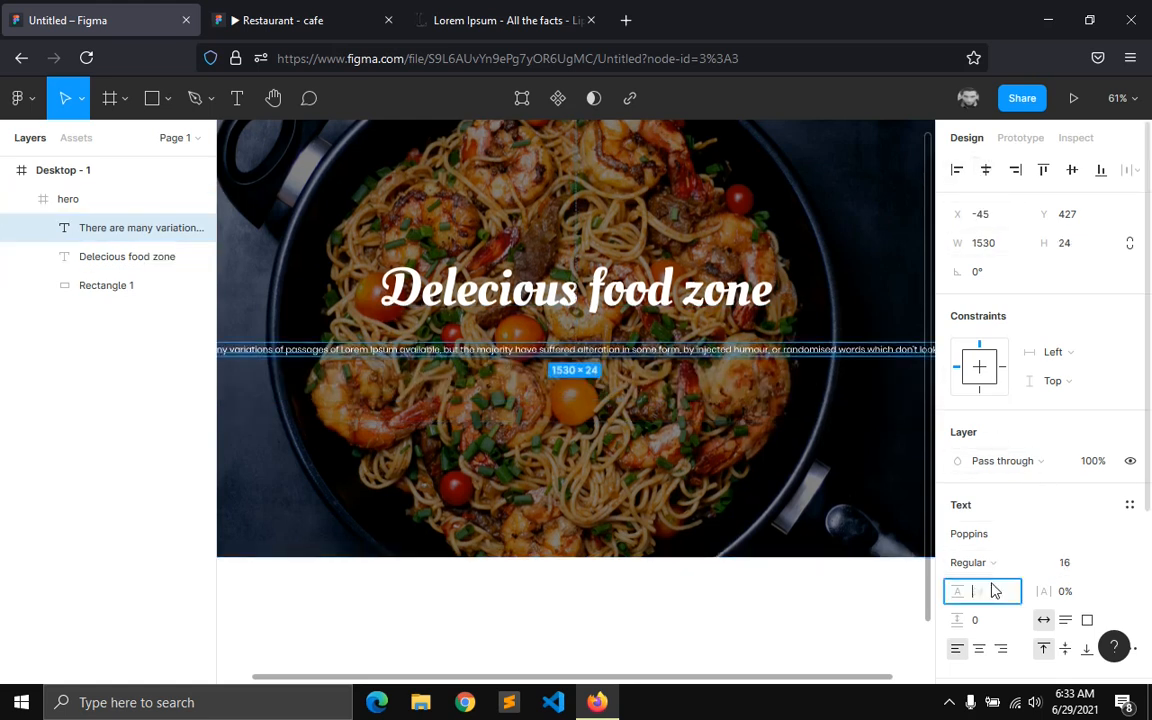
pyautogui.write('160%')
pyautogui.press('Return')
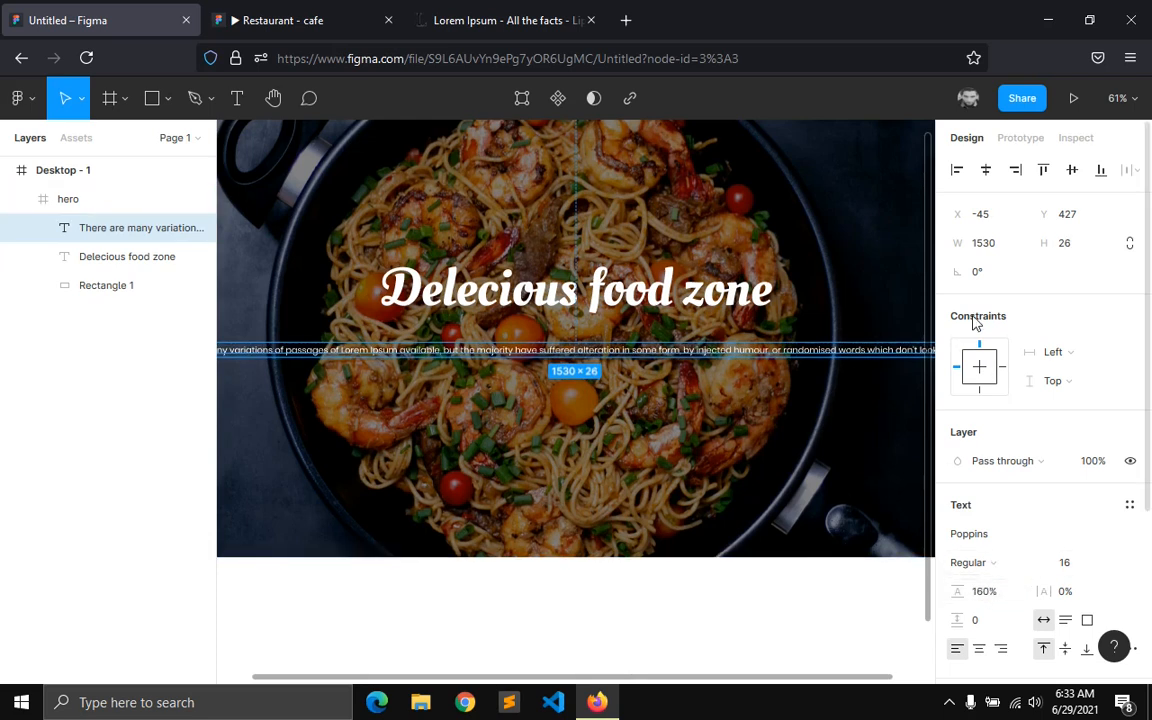
# - Set the paragraph's width to 700 and center the text box horizontally in the hero
pyautogui.click(990, 245)
pyautogui.write('70')
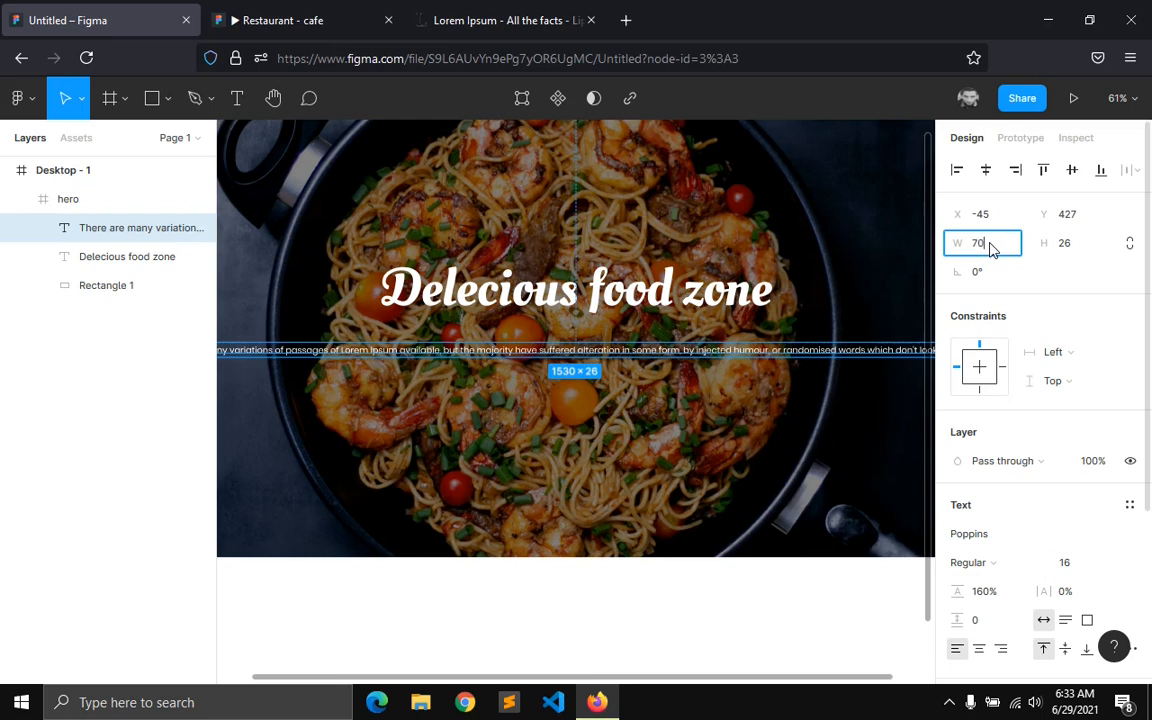
pyautogui.write('0')
pyautogui.press('Return')
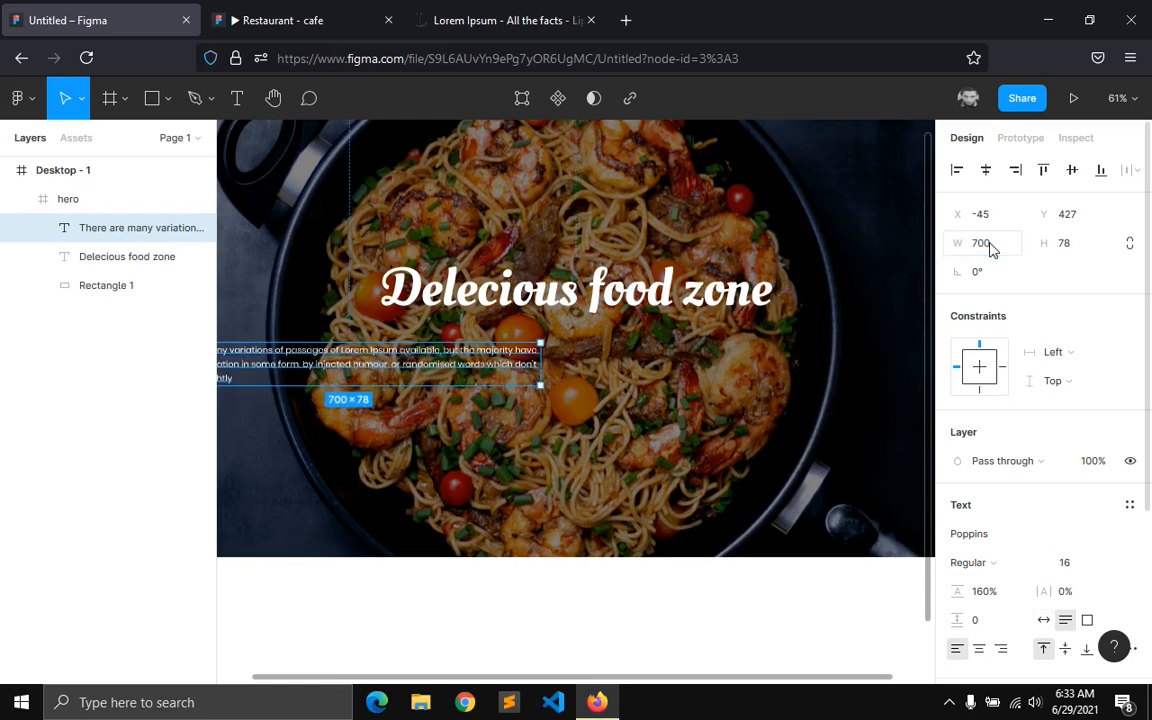
pyautogui.click(986, 172)
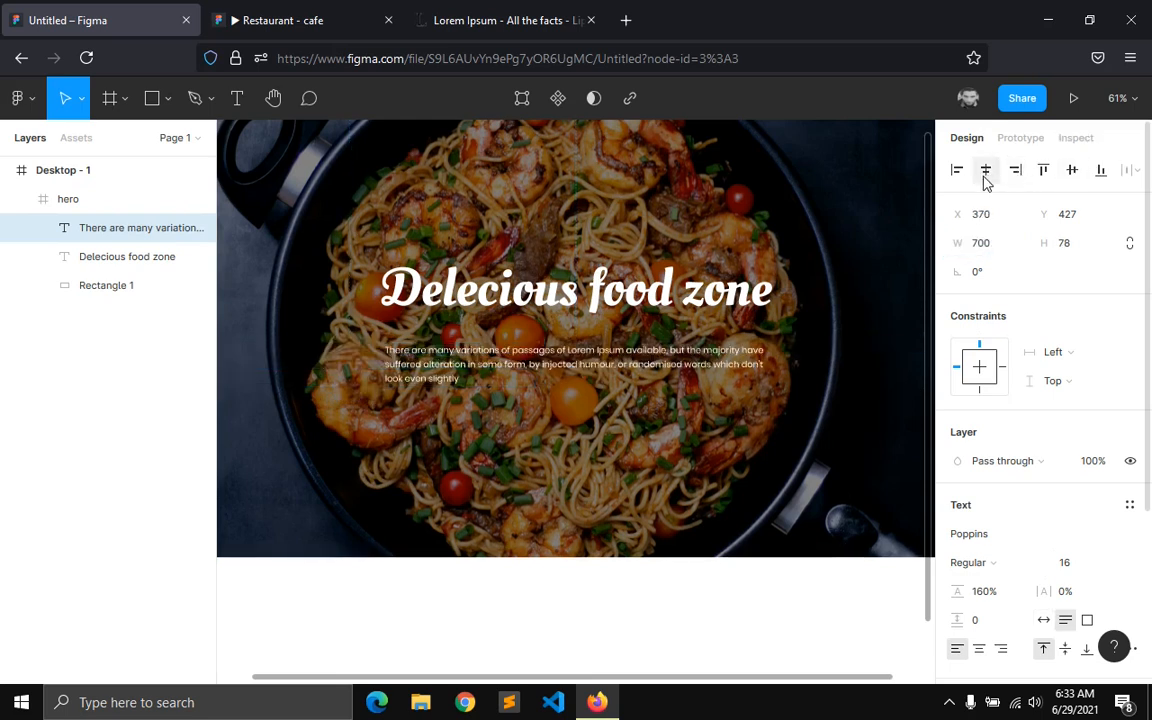
# - Center-align the paragraph's text and move it up closer to the "Delecious food zone" heading
pyautogui.click(980, 650)
pyautogui.moveTo(557, 367)
pyautogui.mouseDown()
pyautogui.moveTo(557, 345)
pyautogui.moveTo(557, 356)
pyautogui.mouseUp()
pyautogui.click(480, 380)
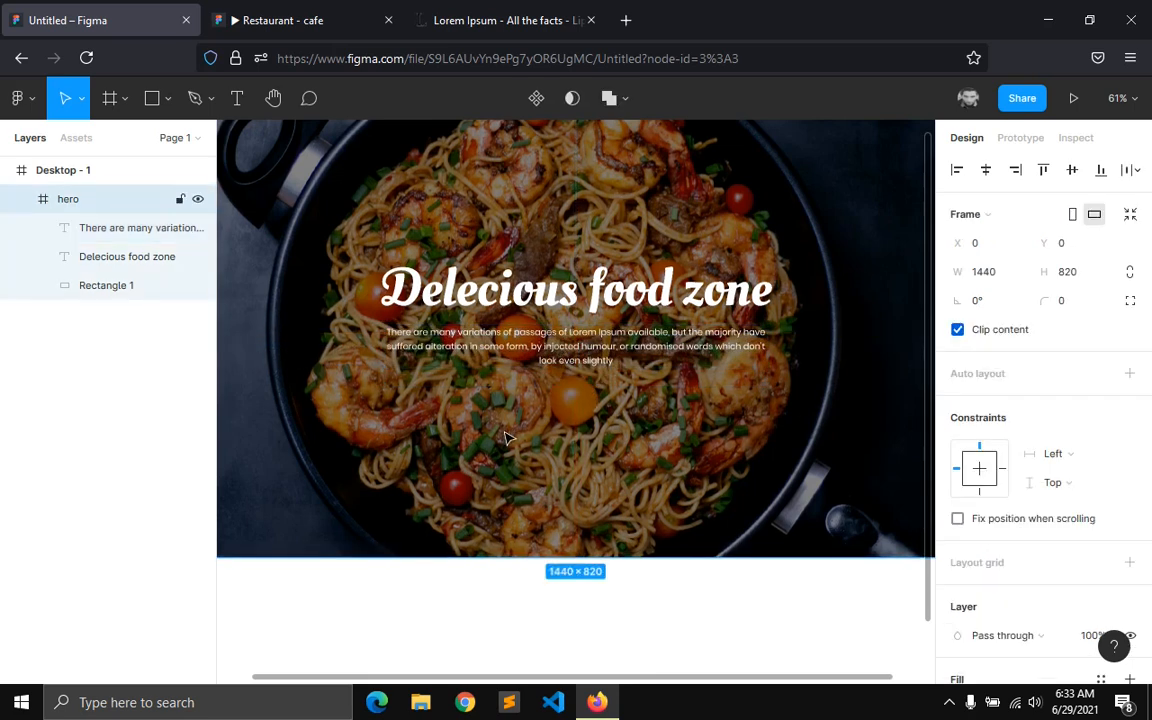
pyautogui.scroll(1, 519, 455)
pyautogui.scroll(1, 519, 455)
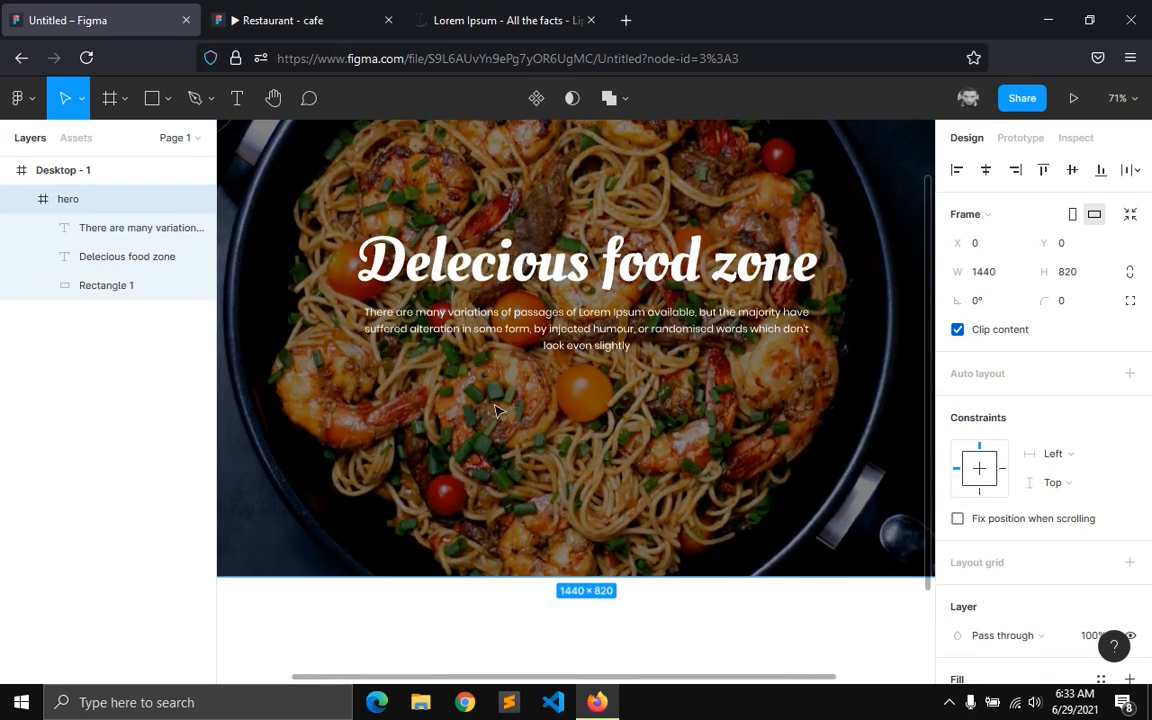
# - Check the button in the Restaurant - cafe prototype, and draw a frame about 126 × 36 below the hero paragraph in the Untitled file
pyautogui.click(257, 8)
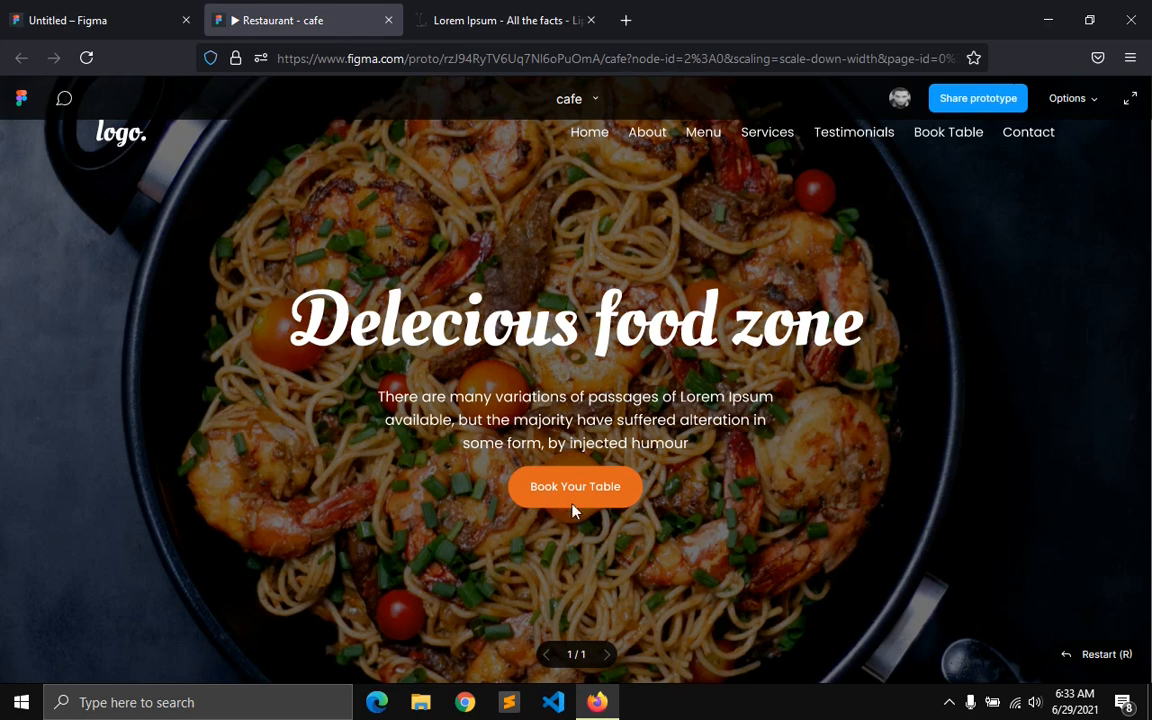
pyautogui.click(150, 24)
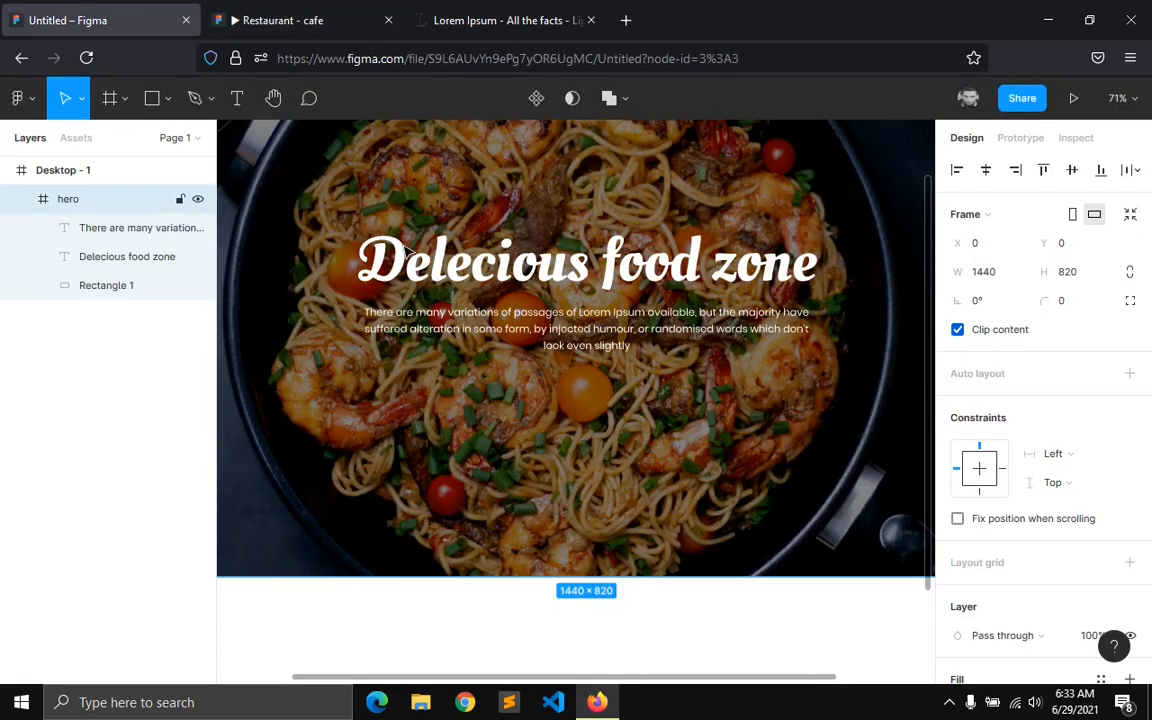
pyautogui.click(124, 98)
pyautogui.click(115, 145)
pyautogui.scroll(5, 528, 415)
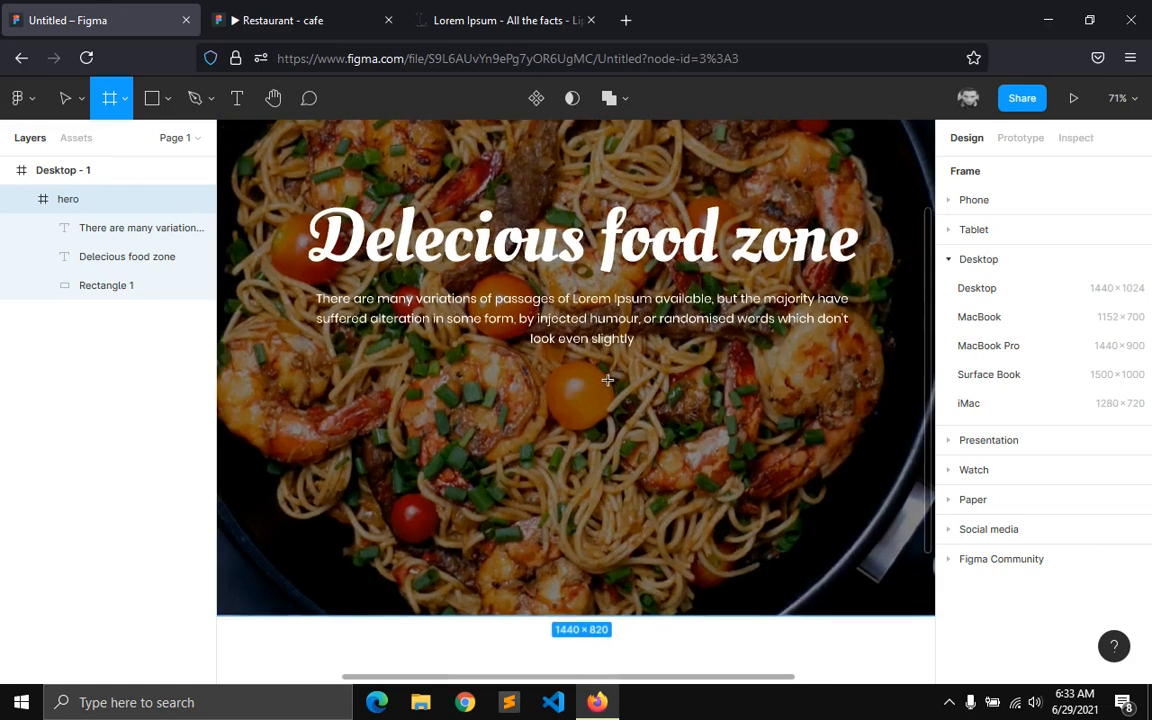
pyautogui.moveTo(498, 388); pyautogui.dragTo(638, 432)
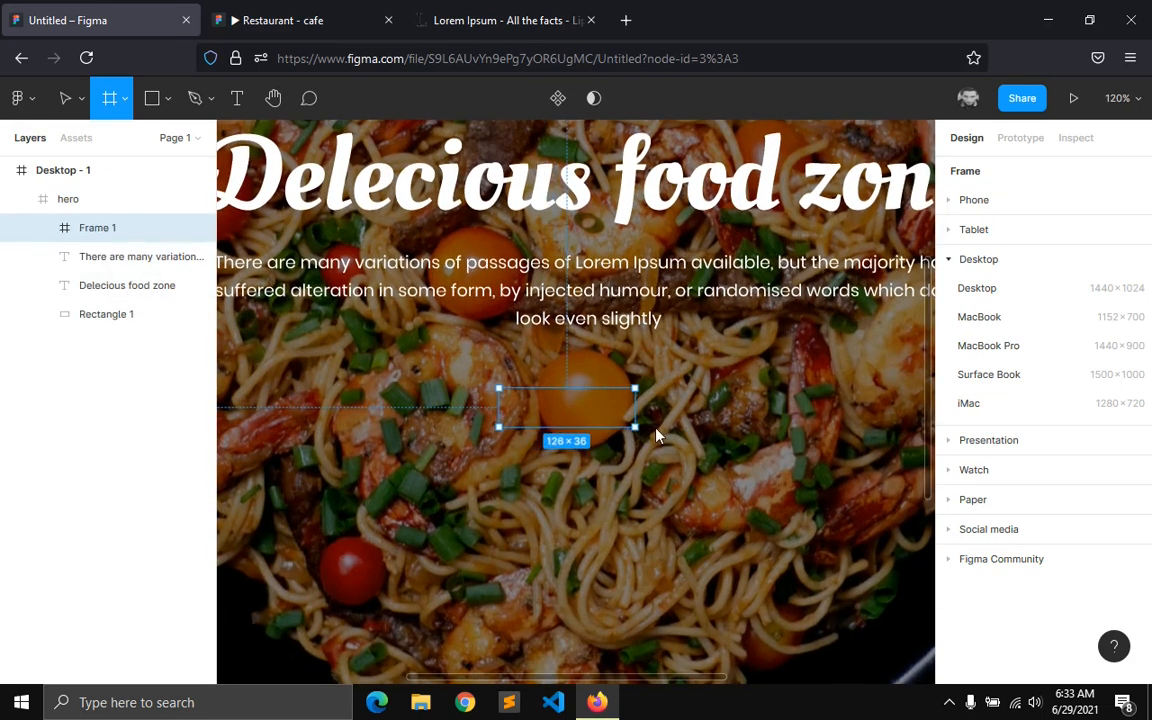
# - Give the new button frame a solid orange fill, DE6622
pyautogui.scroll(-3, 1000, 540)
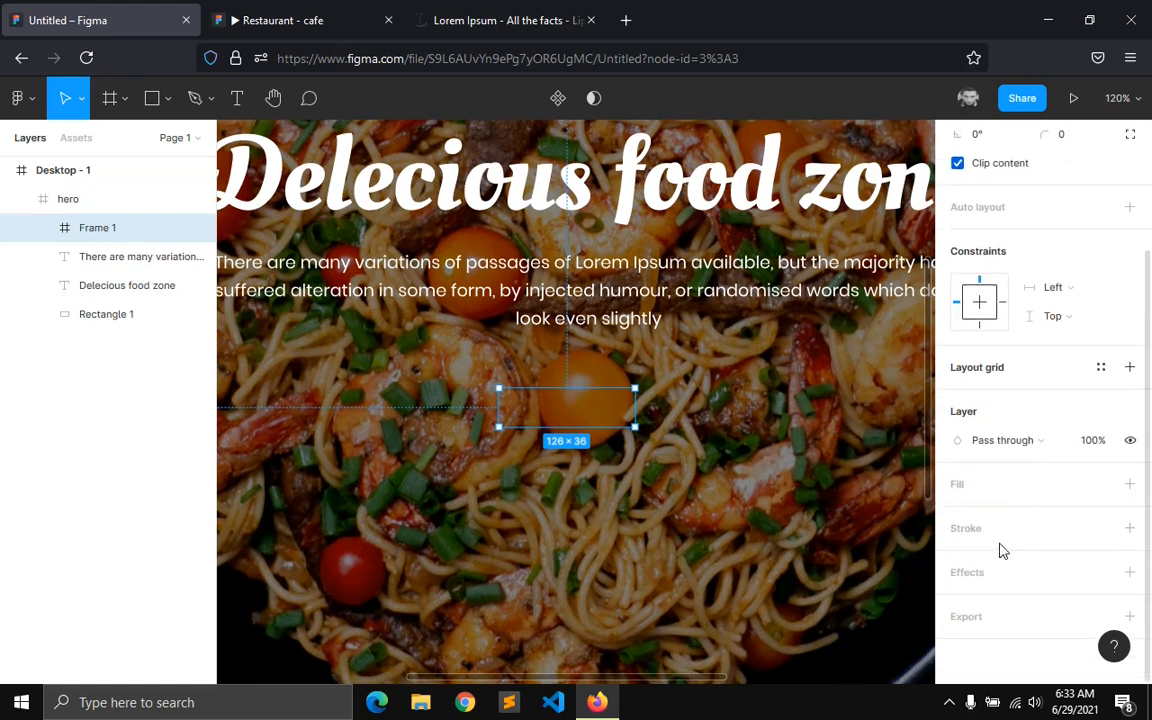
pyautogui.click(955, 492)
pyautogui.click(958, 513)
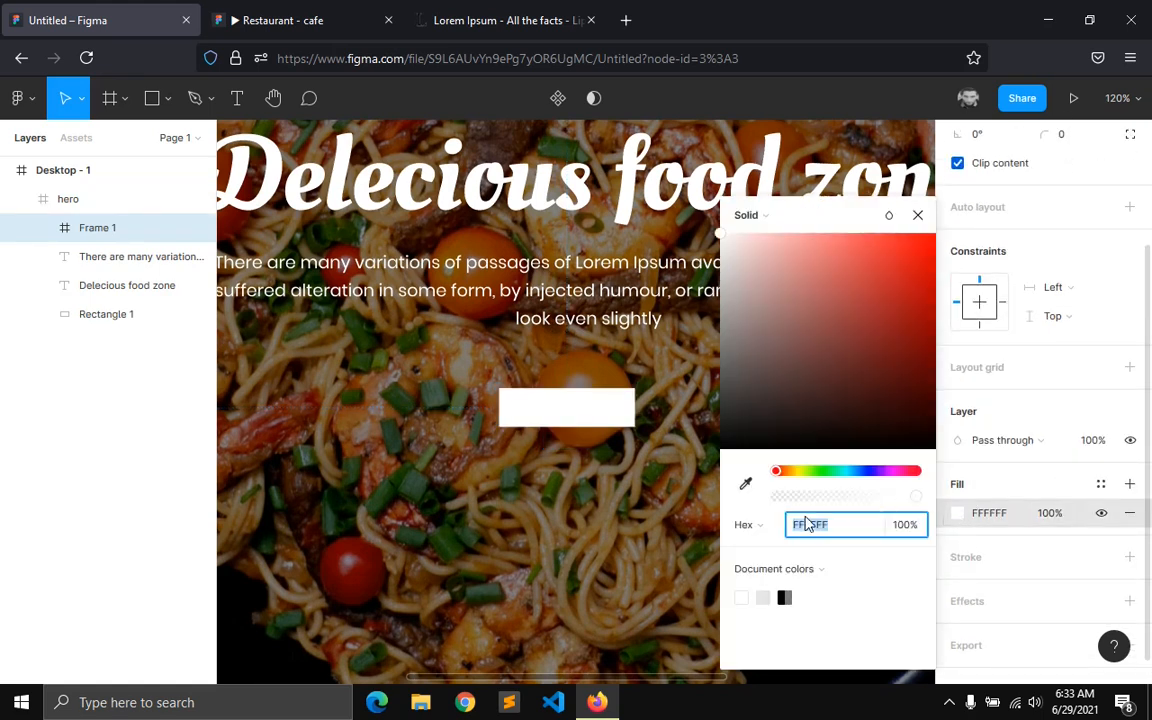
pyautogui.click(786, 470)
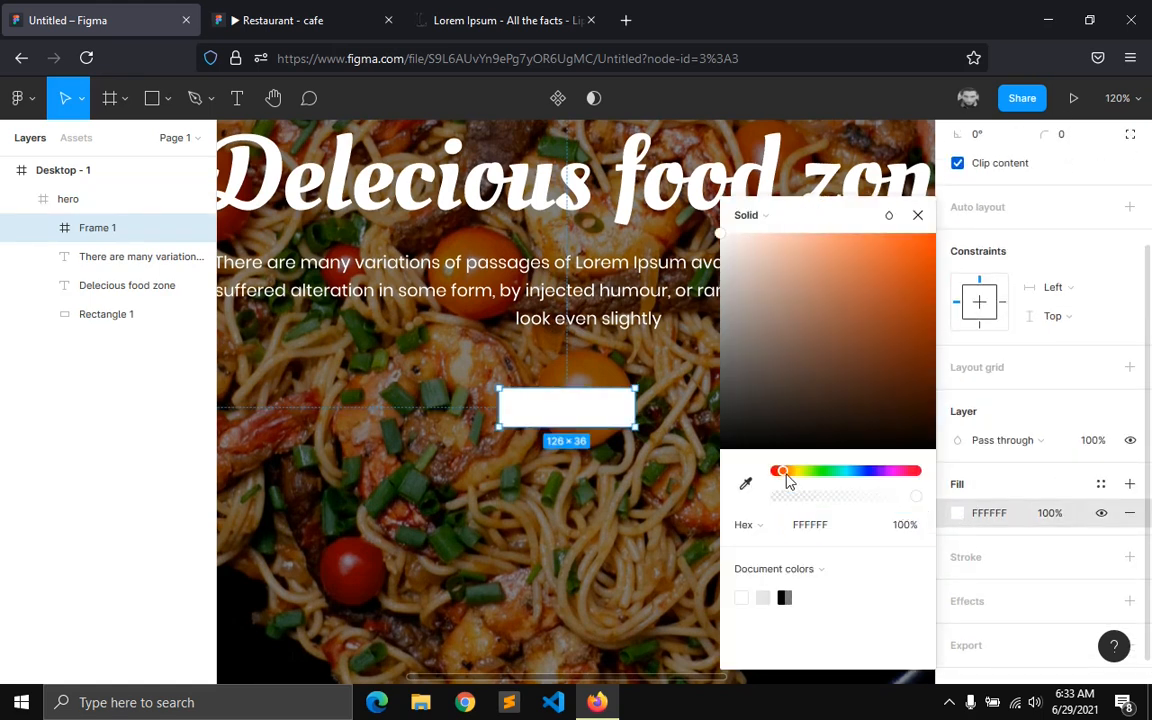
pyautogui.click(898, 256)
pyautogui.moveTo(898, 260); pyautogui.dragTo(906, 268)
pyautogui.click(917, 215)
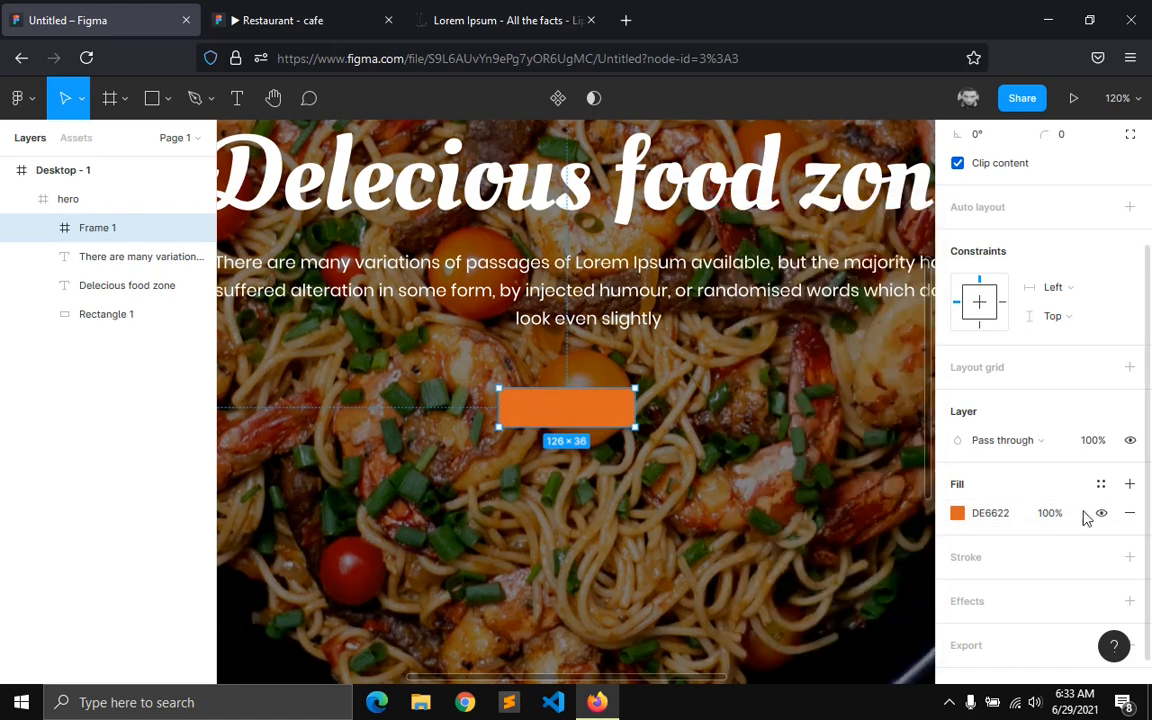
# - Save the button frame's orange fill as a color style named "primary"
pyautogui.click(1101, 490)
pyautogui.click(1121, 517)
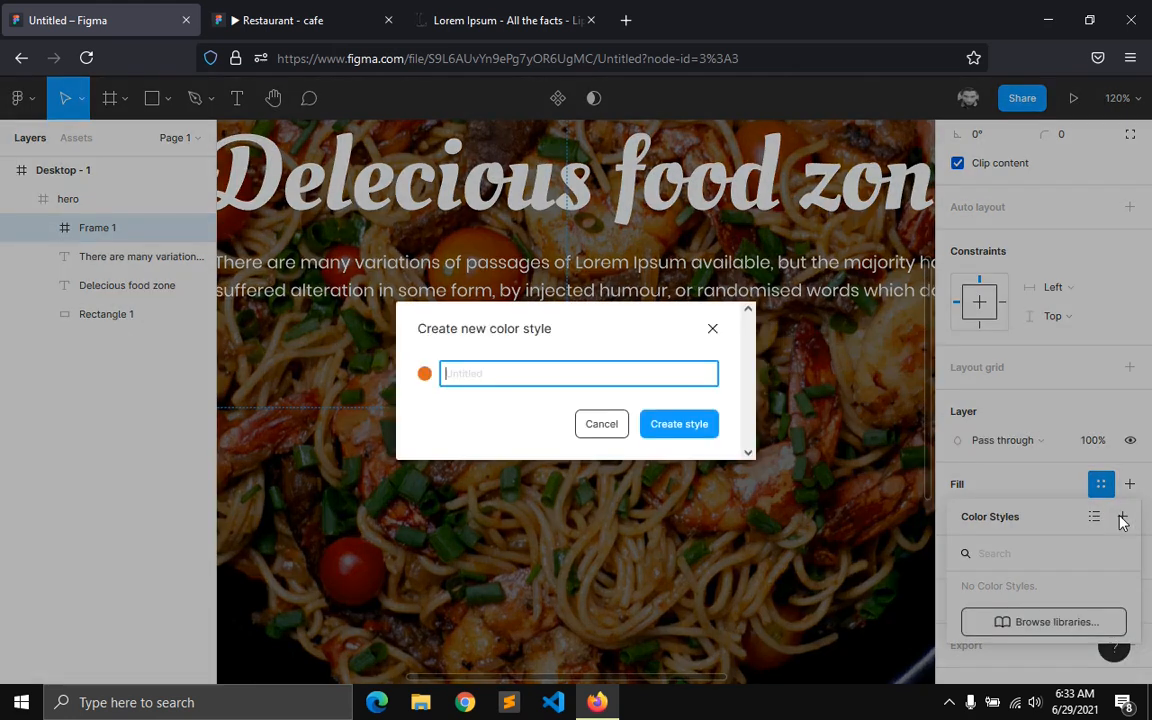
pyautogui.write('primary')
pyautogui.press('Return')
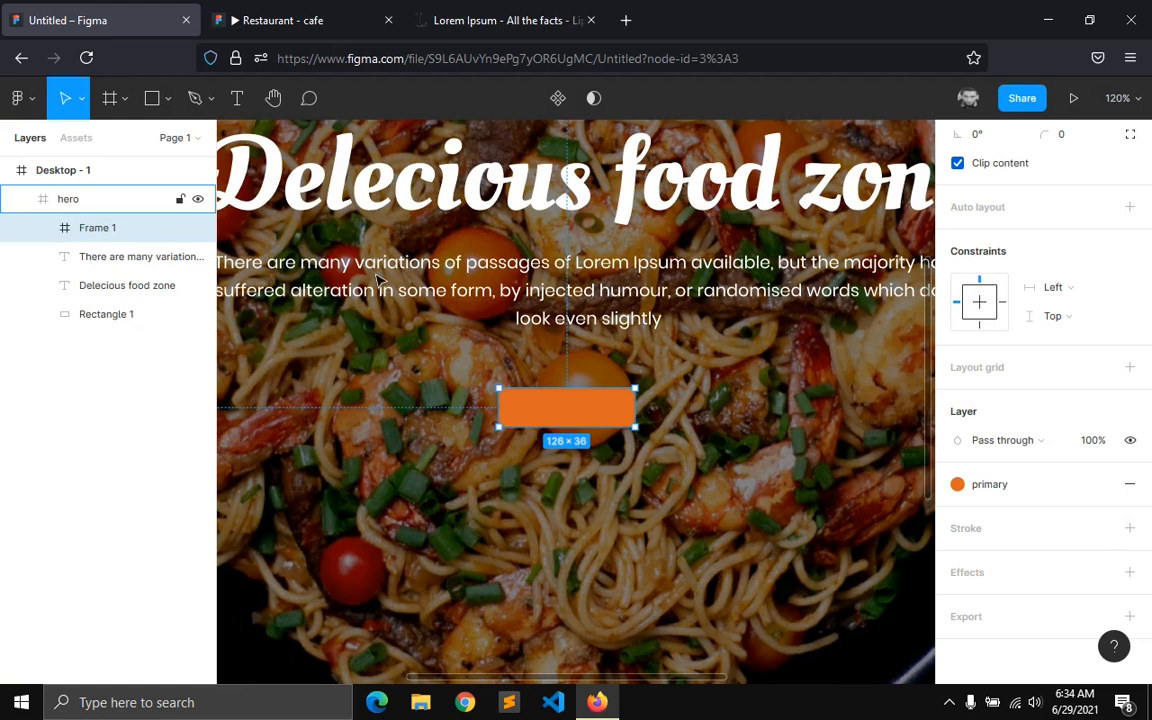
# - Add the text "Explore Menu" inside the orange button frame
pyautogui.click(240, 104)
pyautogui.scroll(3, 549, 397)
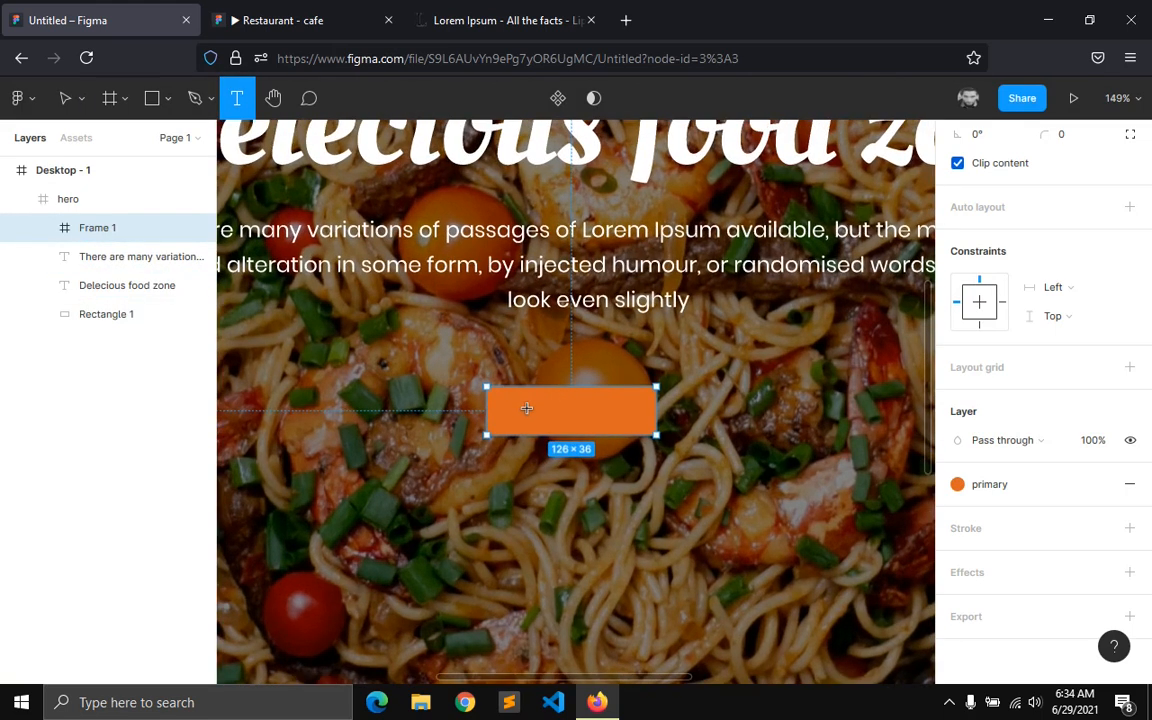
pyautogui.click(524, 443)
pyautogui.write('Explore Menu')
pyautogui.press('Escape')
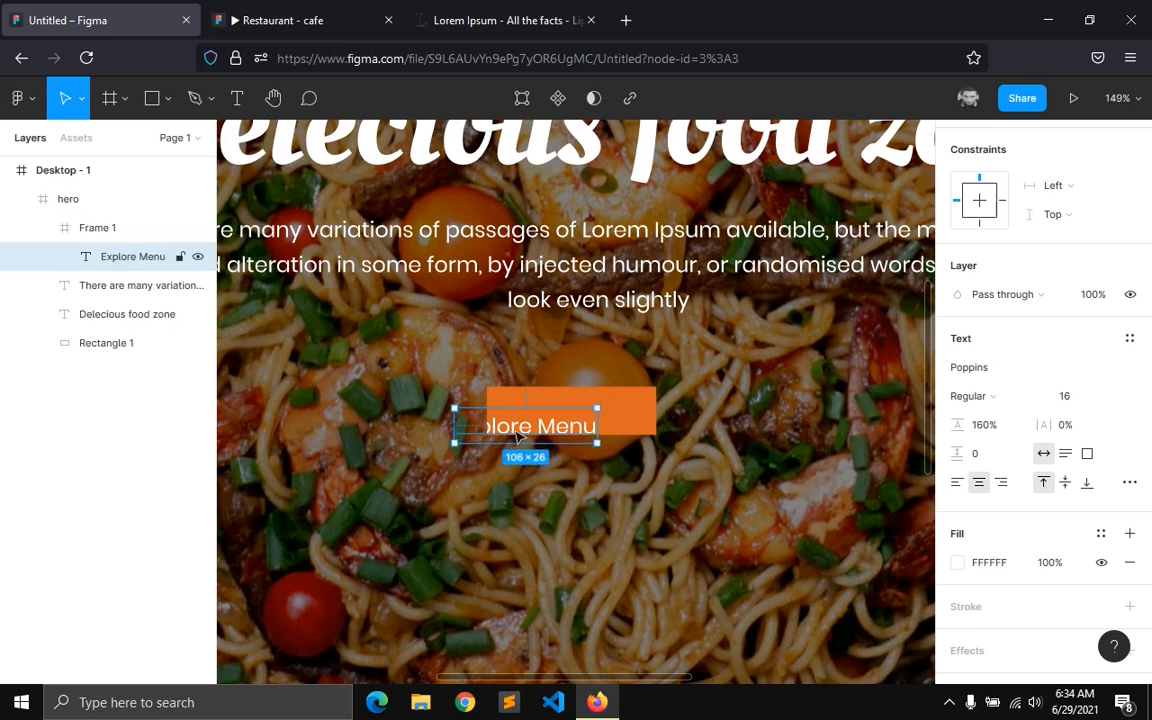
# - Save the hero paragraph's text formatting as a text style named "body"
pyautogui.click(716, 281)
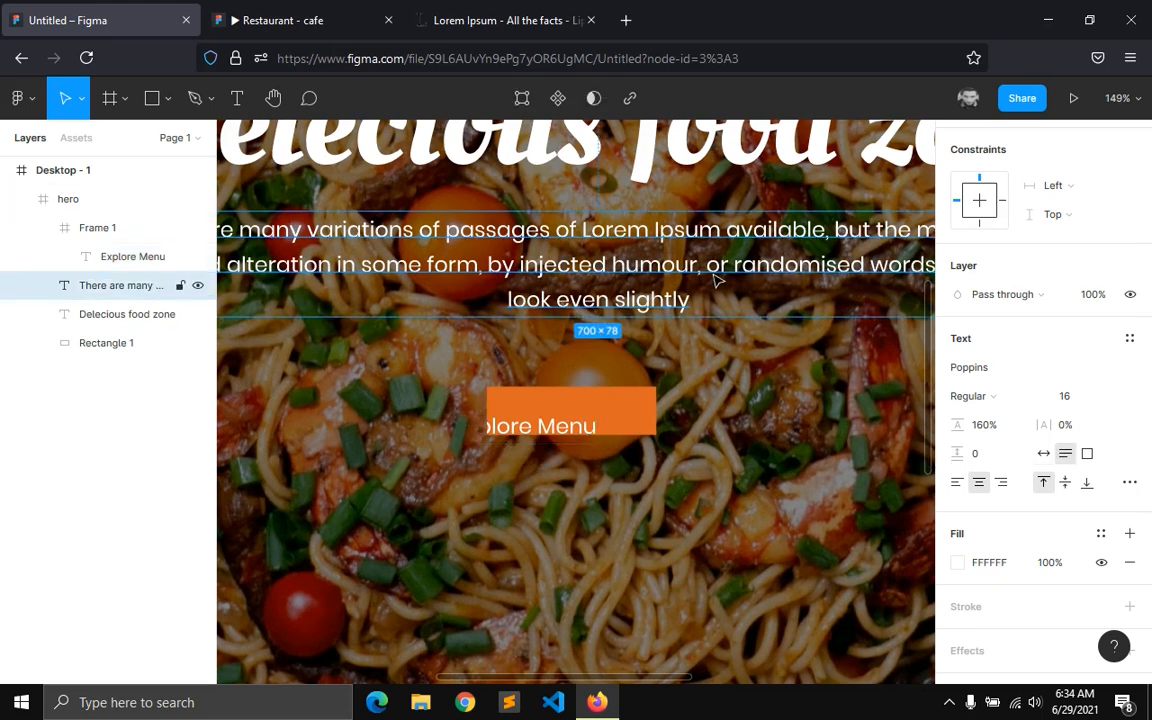
pyautogui.click(1129, 338)
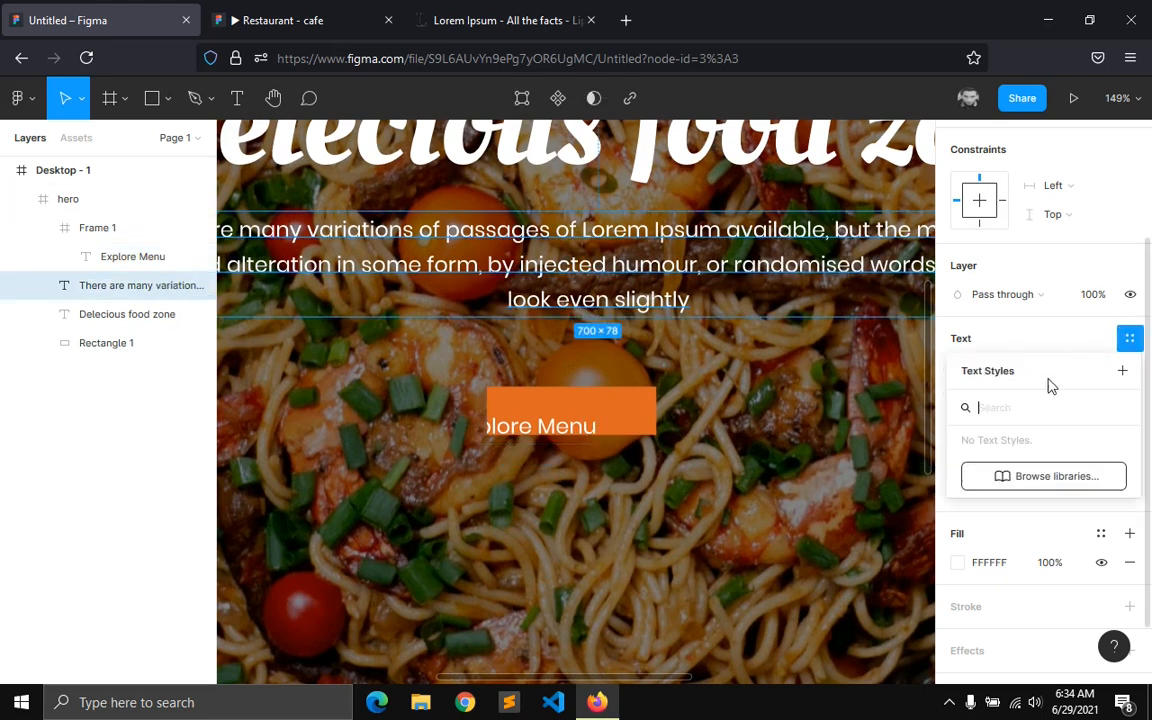
pyautogui.click(1123, 371)
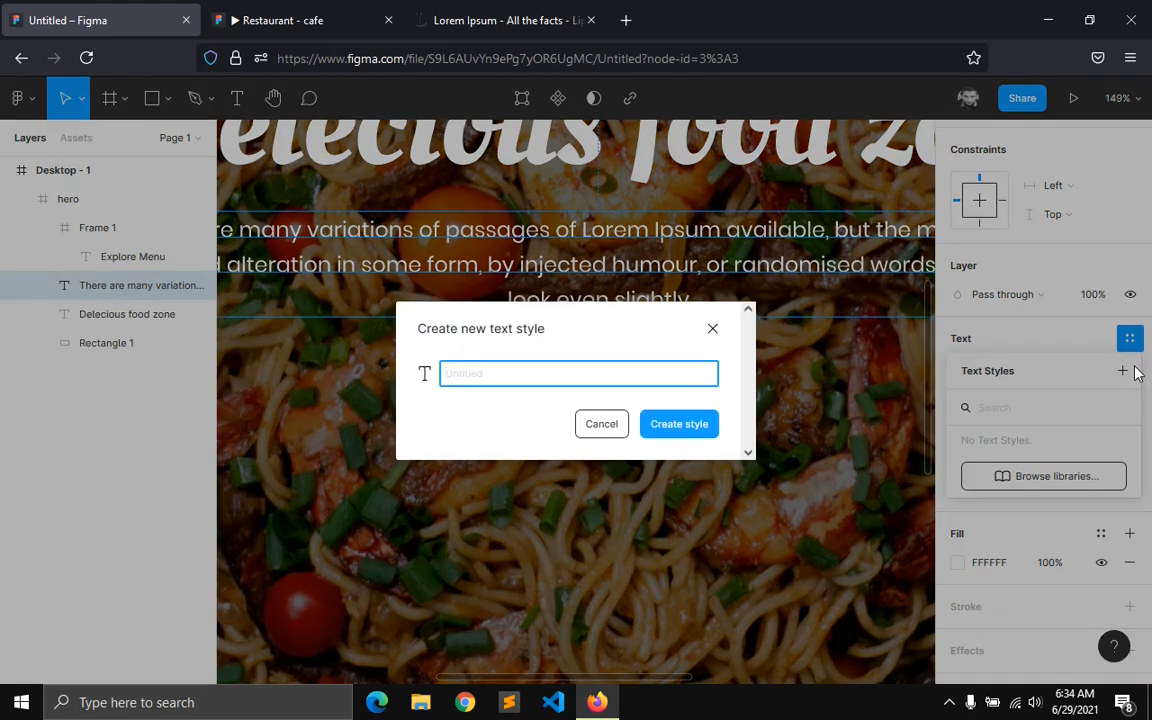
pyautogui.write('bo')
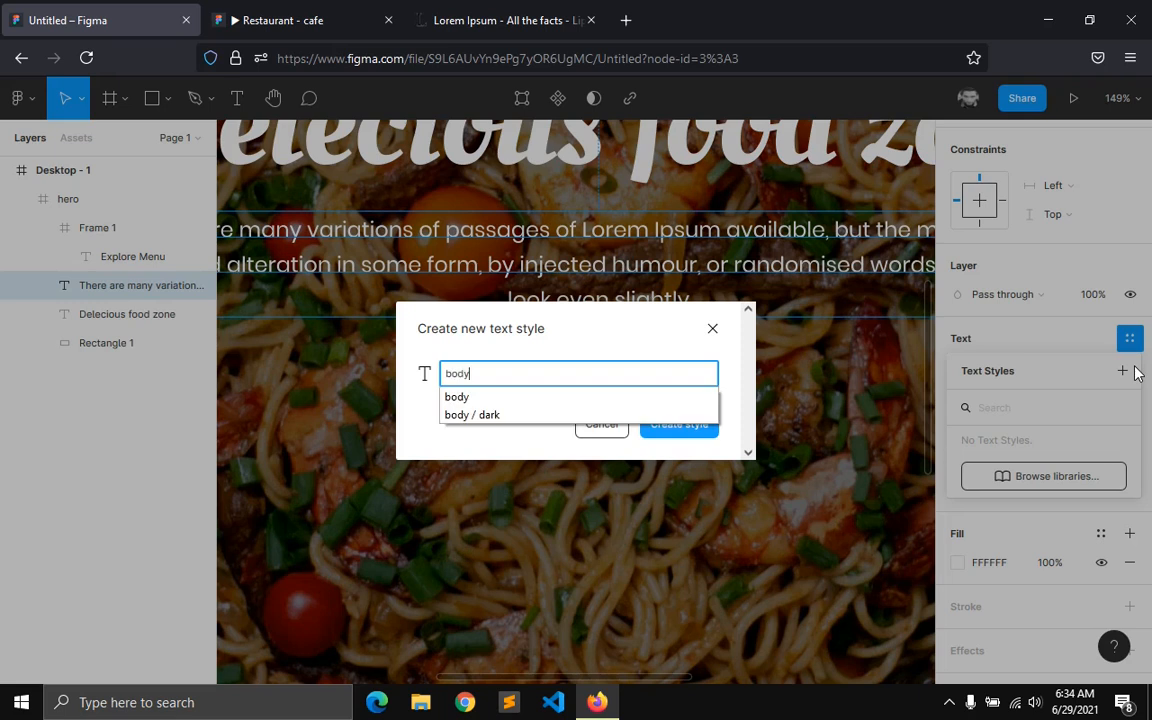
pyautogui.write('dy')
pyautogui.press('Return')
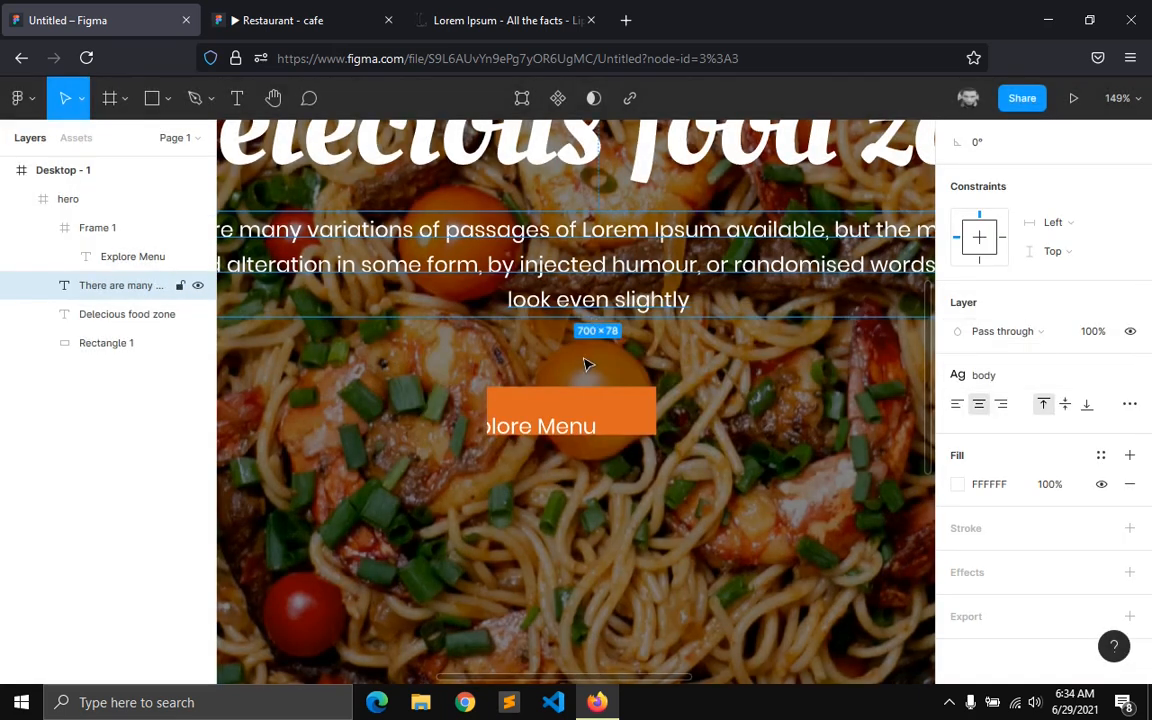
# - Move the Explore Menu label fully onto the orange frame and set its font size to 14
pyautogui.click(553, 432)
pyautogui.click(553, 430)
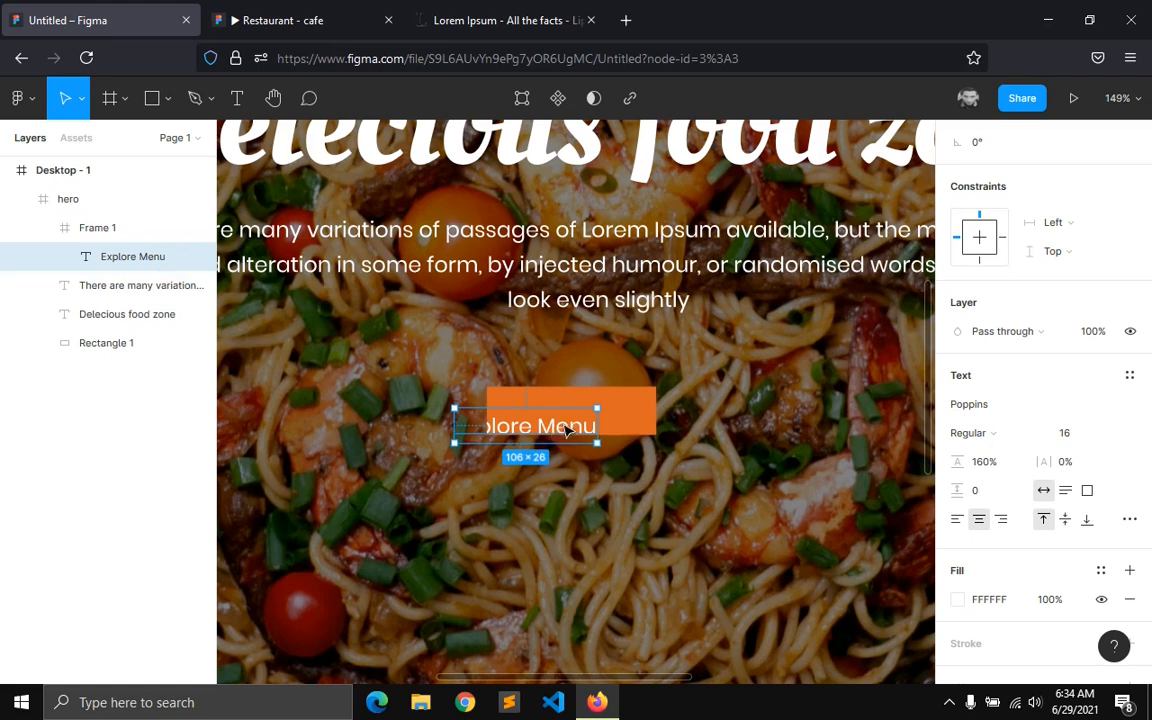
pyautogui.moveTo(553, 430); pyautogui.dragTo(603, 418)
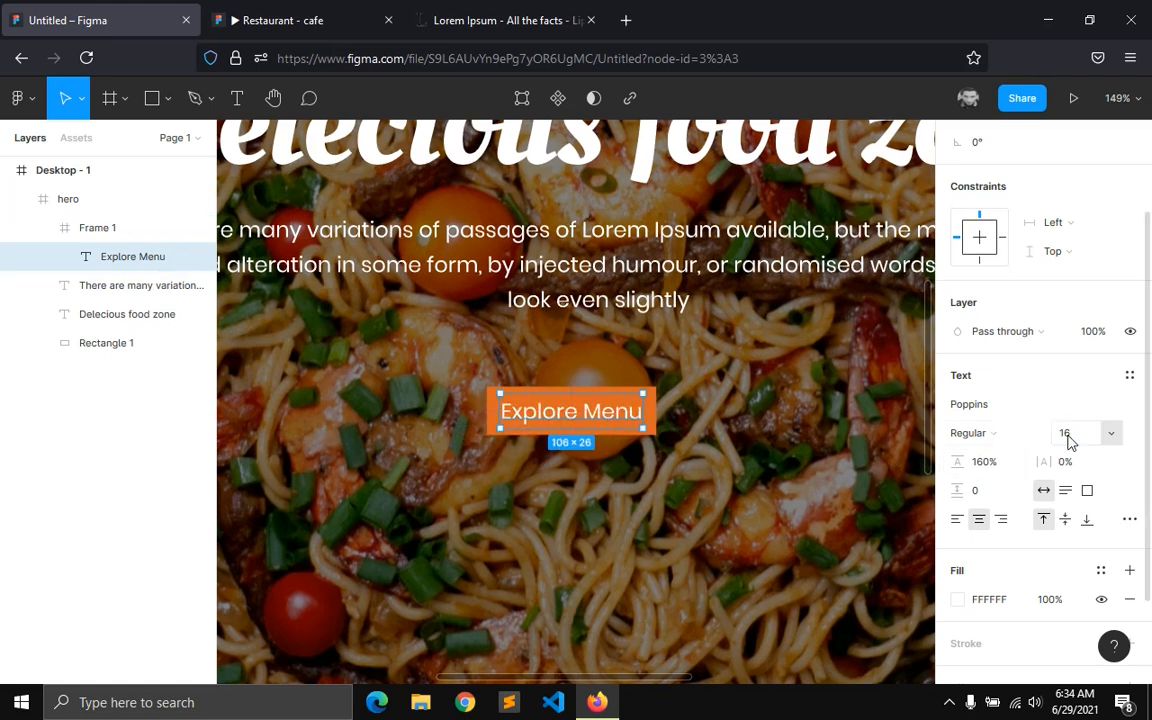
pyautogui.write('14')
pyautogui.press('Return')
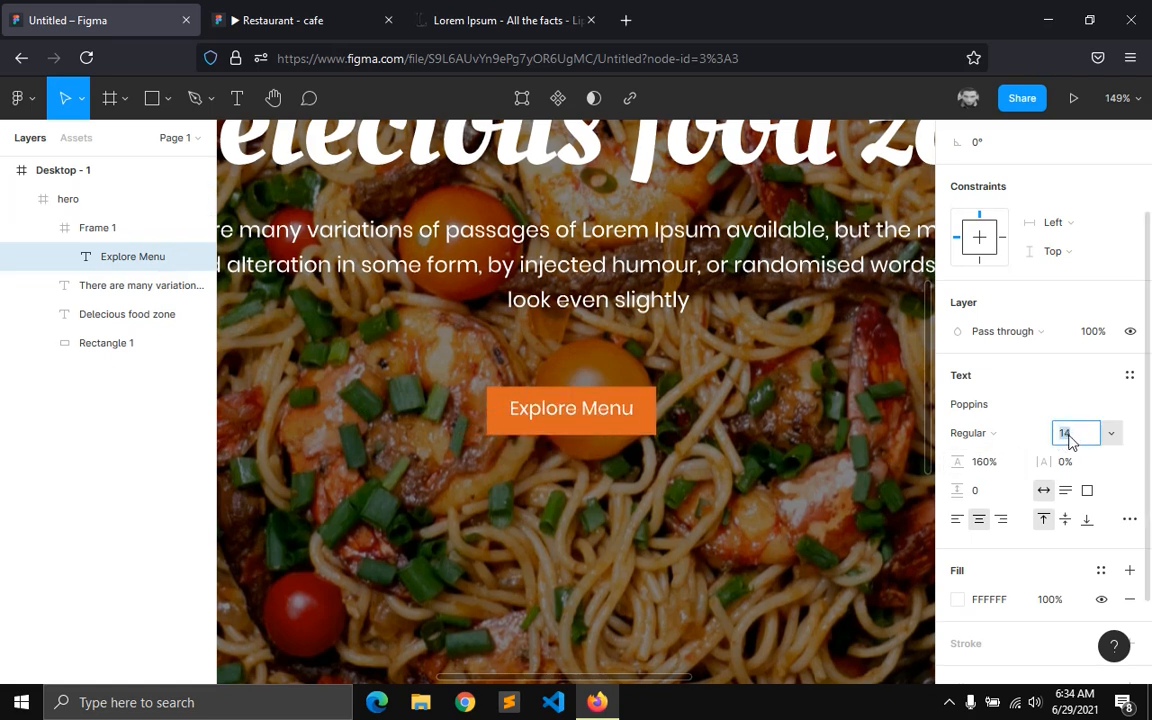
# - Center the Explore Menu label horizontally and vertically within the orange frame
pyautogui.scroll(2, 1005, 232)
pyautogui.click(989, 177)
pyautogui.click(1068, 181)
# - Add auto layout to the orange button frame and rename it "btn"
pyautogui.click(104, 234)
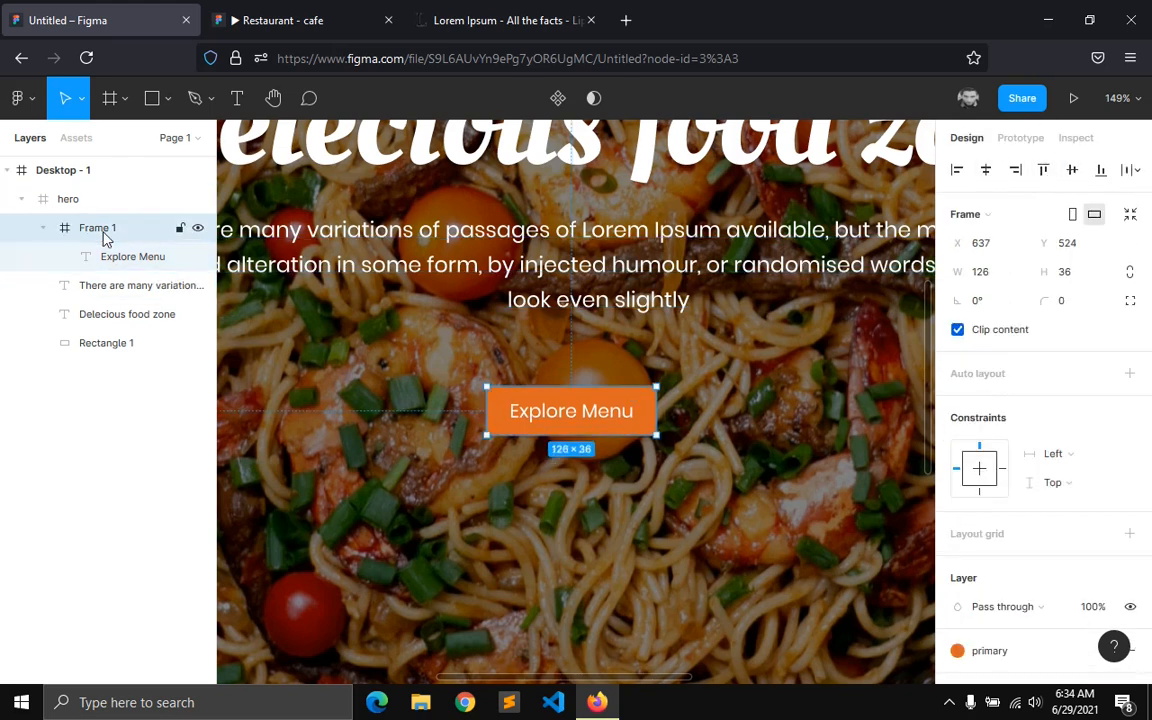
pyautogui.rightClick(104, 234)
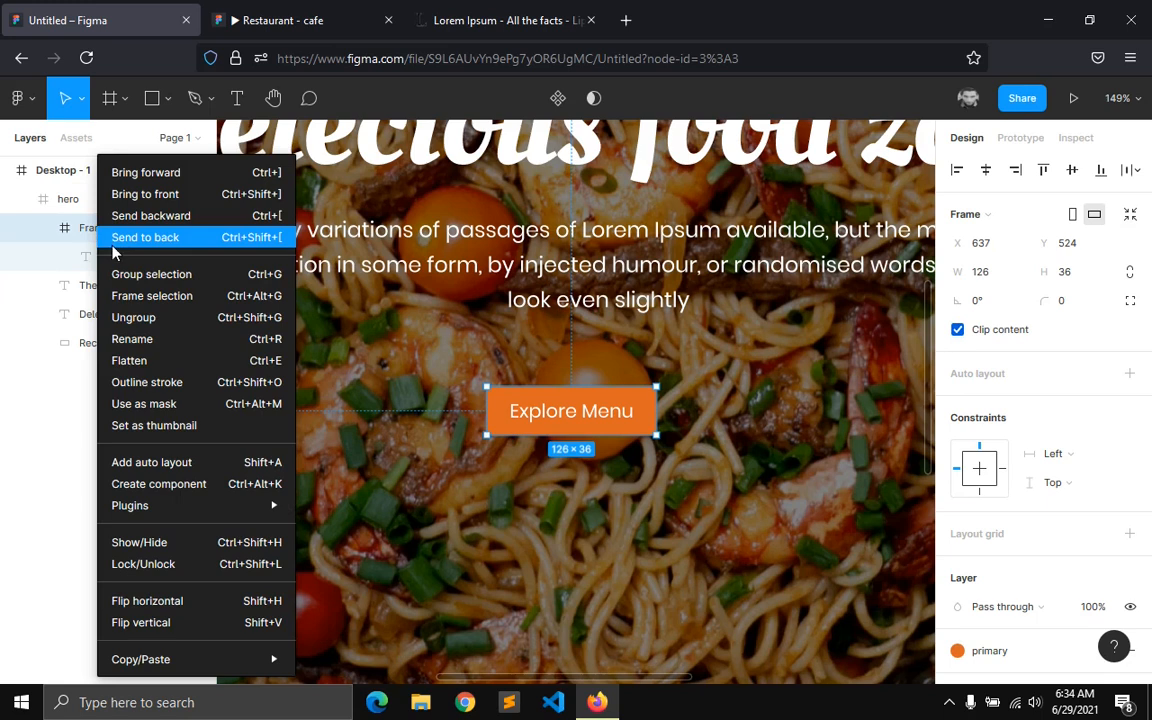
pyautogui.click(181, 466)
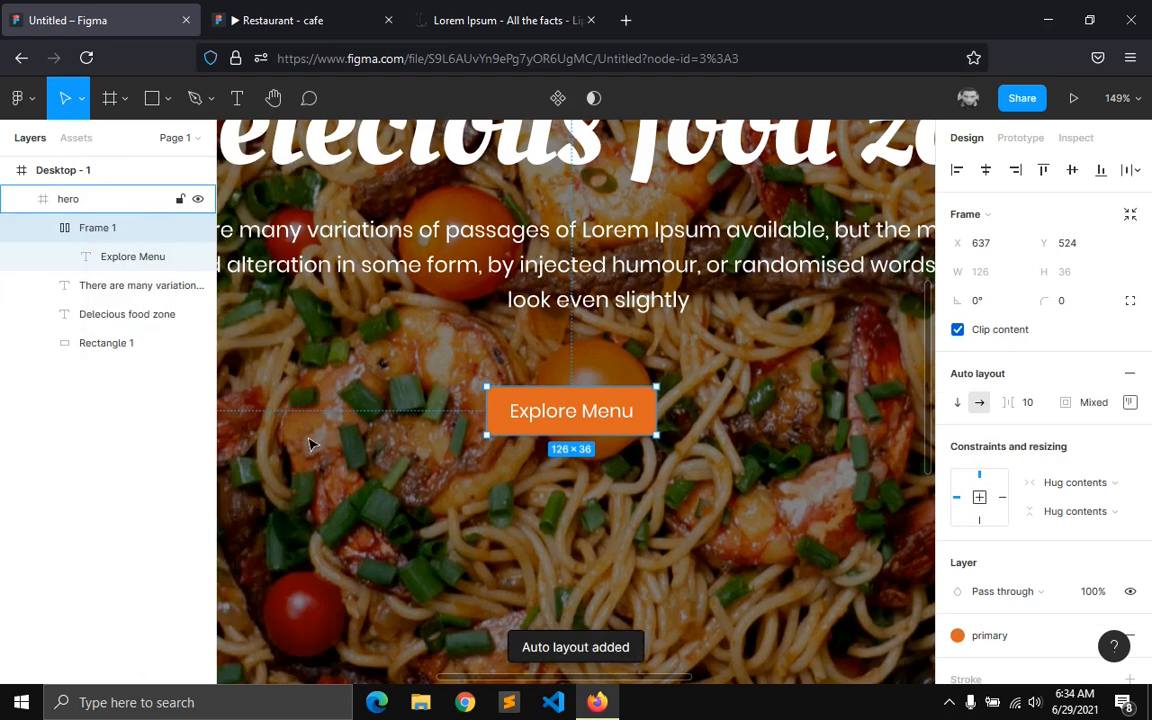
pyautogui.doubleClick(113, 228)
pyautogui.write('btn')
pyautogui.press('Return')
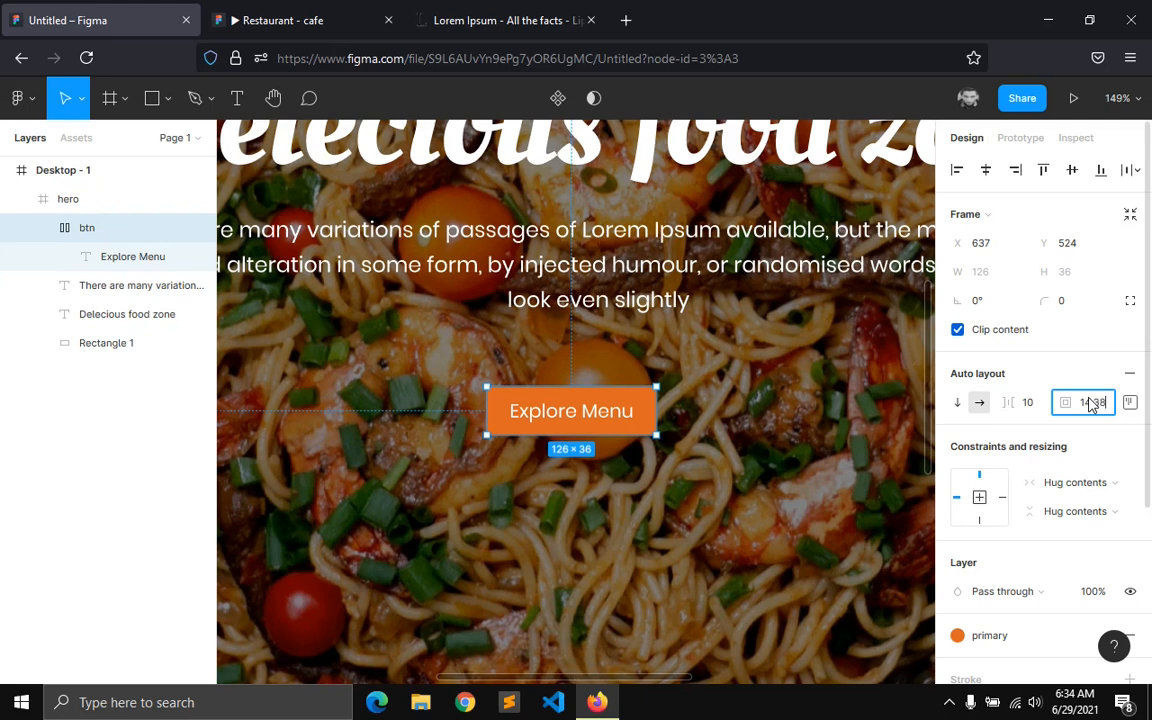
# - Set the button's padding to 14 vertical and 38 horizontal, and its corner radius to 1000
pyautogui.press('Return')
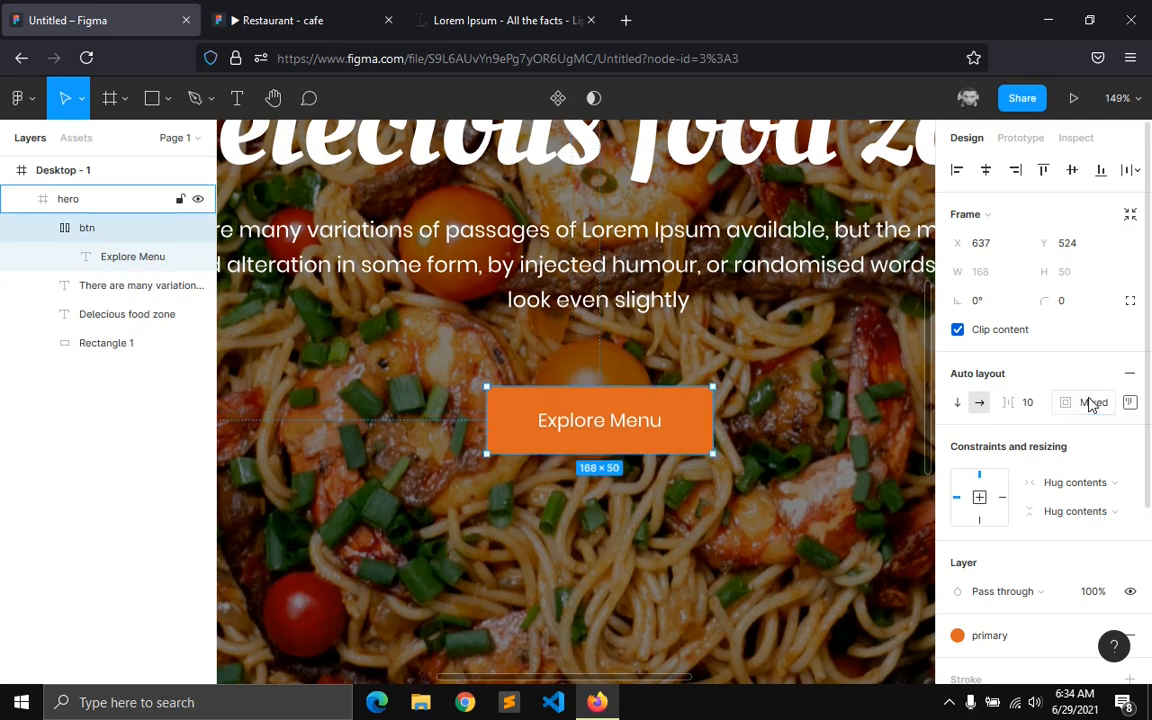
pyautogui.click(1067, 304)
pyautogui.write('1000')
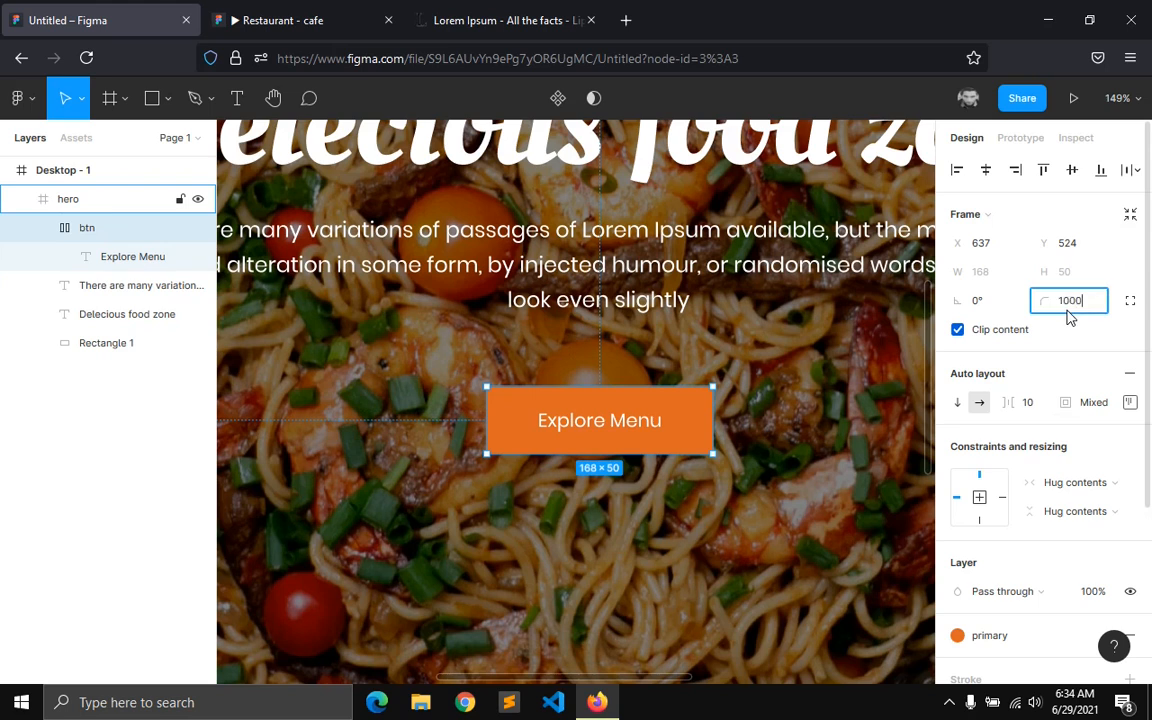
pyautogui.press('Return')
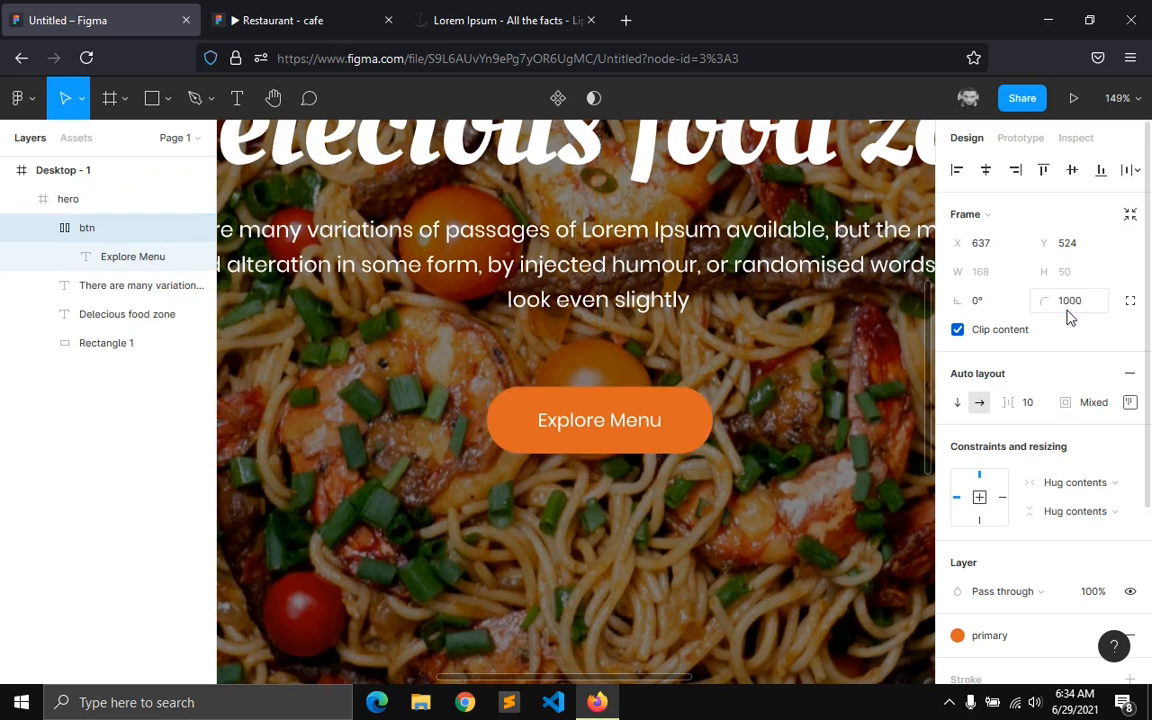
# - Compare the button's placement with the Restaurant - cafe prototype, and position it centered below the paragraph at X 636, Y 510
pyautogui.moveTo(607, 404)
pyautogui.mouseDown()
pyautogui.moveTo(605, 377)
pyautogui.moveTo(612, 409)
pyautogui.mouseUp()
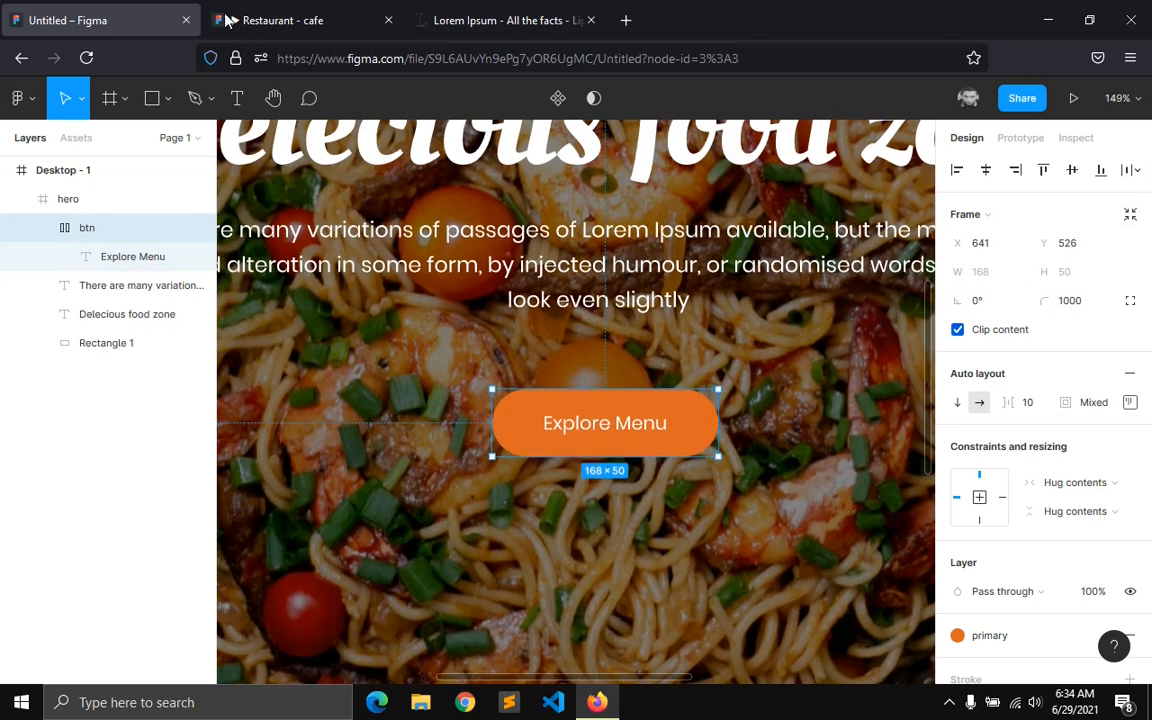
pyautogui.click(232, 20)
pyautogui.click(100, 20)
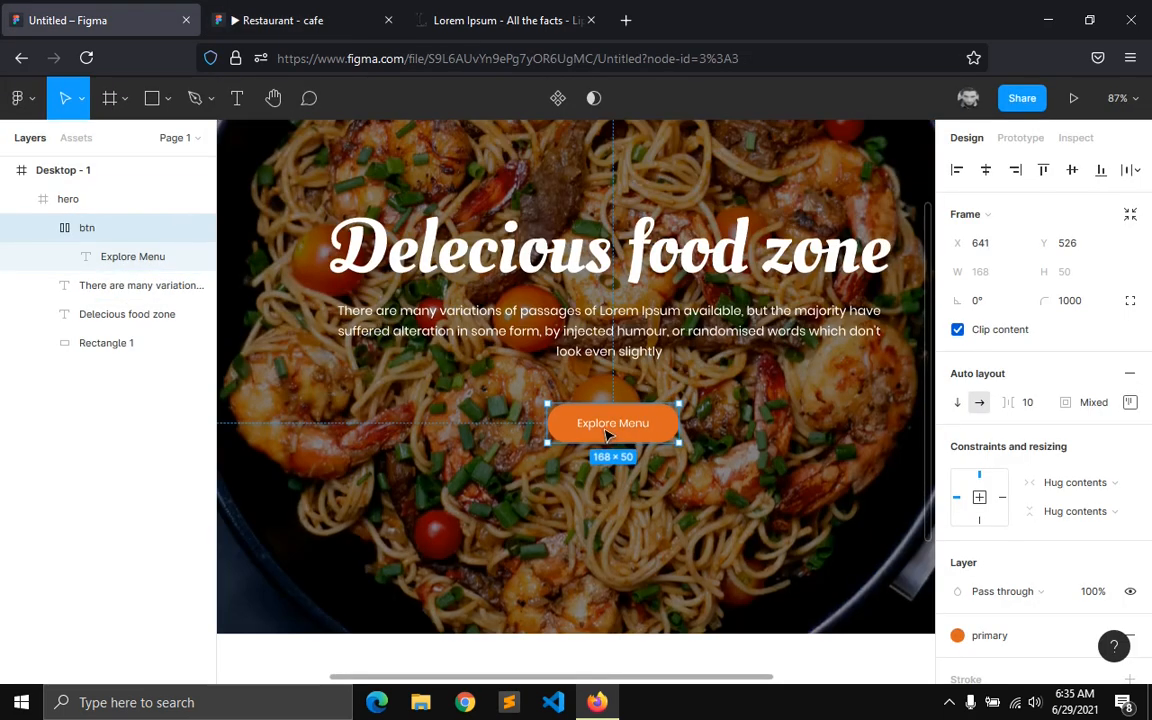
pyautogui.moveTo(605, 413); pyautogui.dragTo(606, 423)
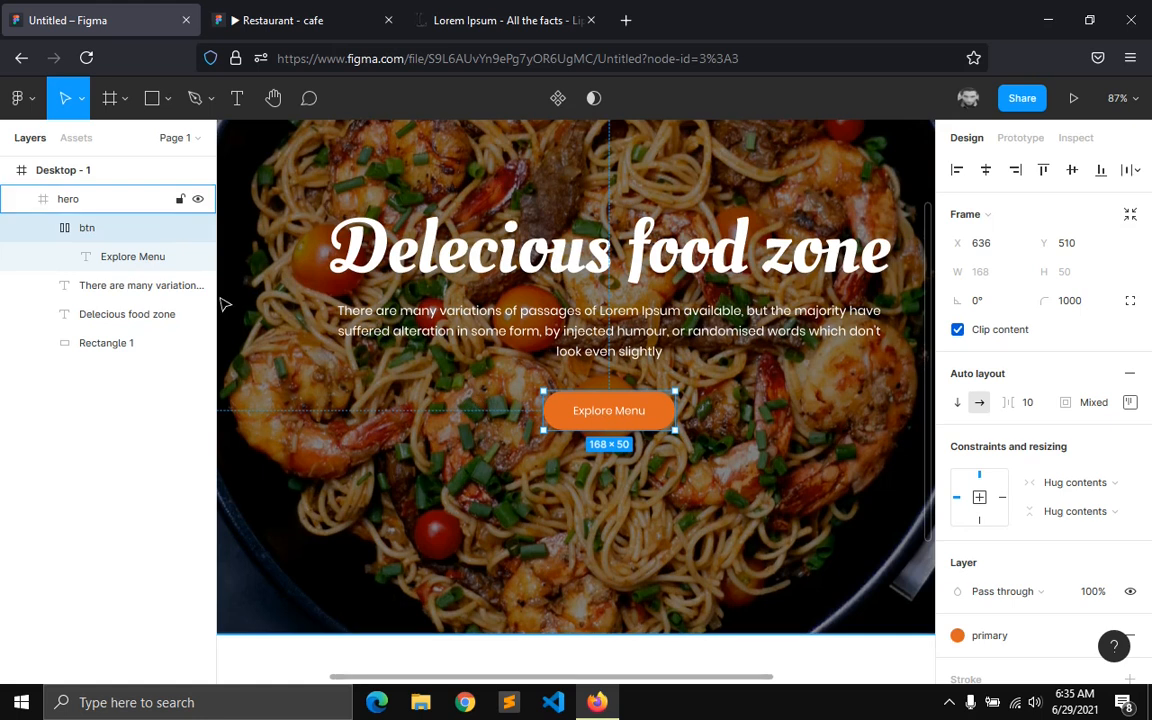
# - Set the vertical spacing between the hero paragraph and the Explore Menu button to 34
pyautogui.click(43, 228)
pyautogui.click(140, 257)
pyautogui.keyDown('shift'); pyautogui.click(127, 285); pyautogui.keyUp('shift')
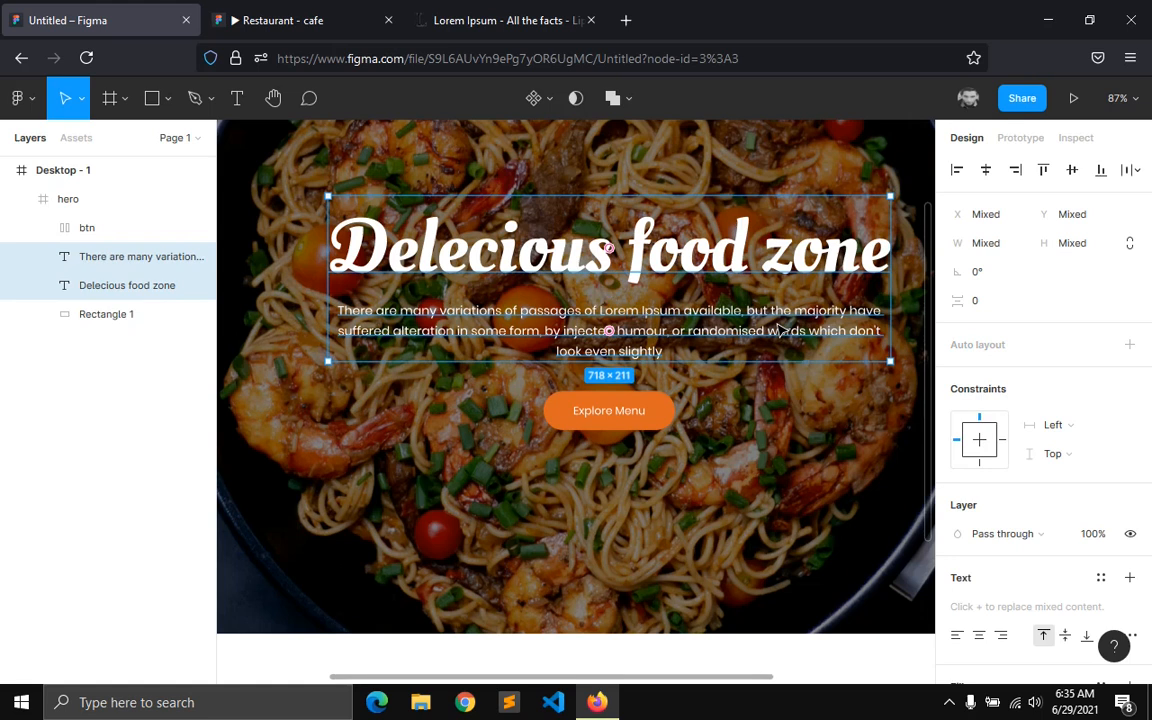
pyautogui.click(640, 350)
pyautogui.click(645, 400)
pyautogui.keyDown('shift'); pyautogui.click(565, 330); pyautogui.keyUp('shift')
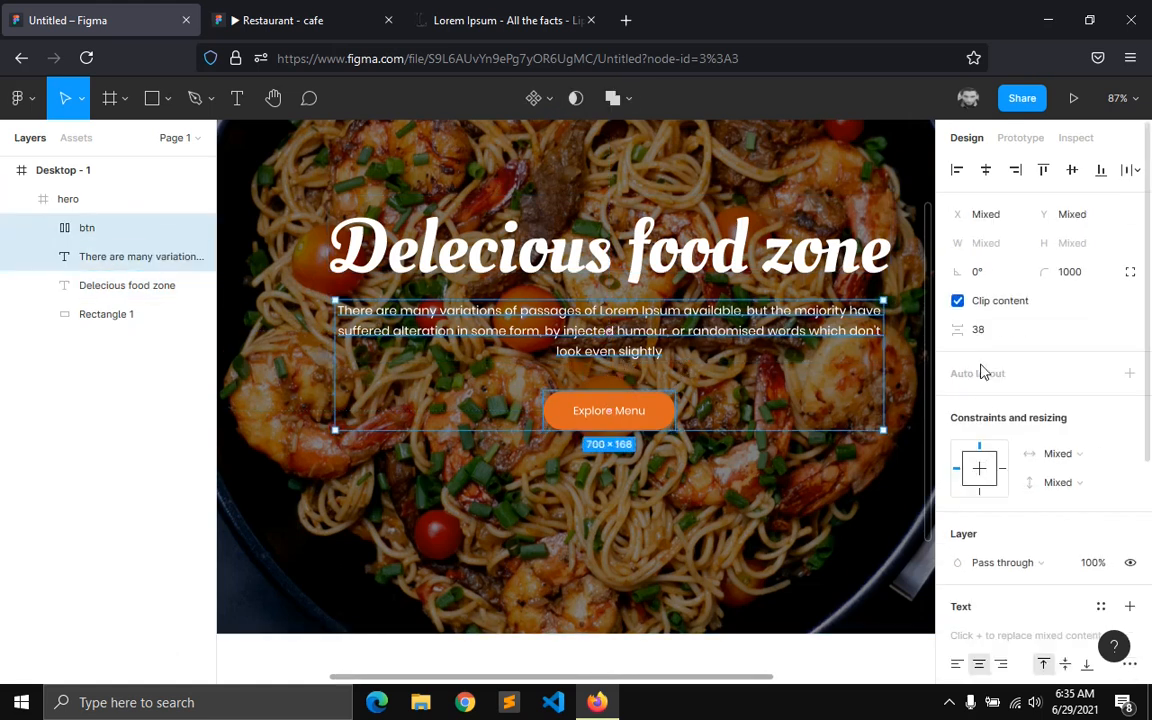
pyautogui.click(986, 330)
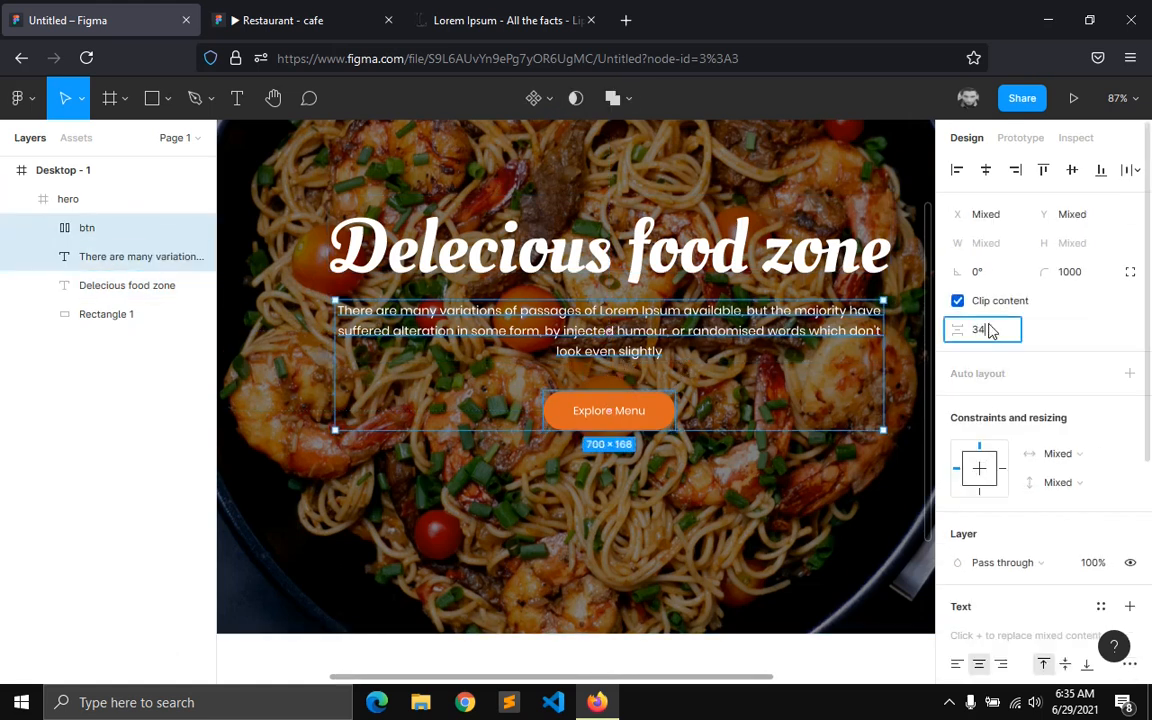
pyautogui.write('34')
pyautogui.press('Return')
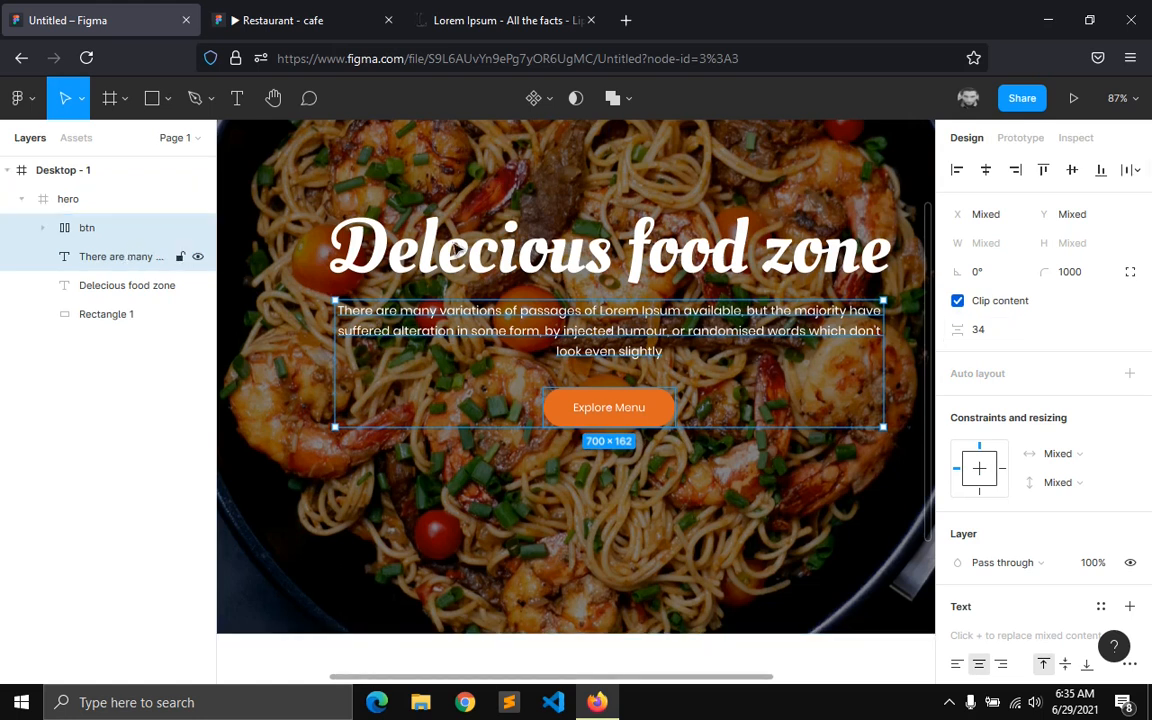
# - Group the heading, paragraph and btn layers, and center the group horizontally and vertically within the hero frame
pyautogui.click(118, 285)
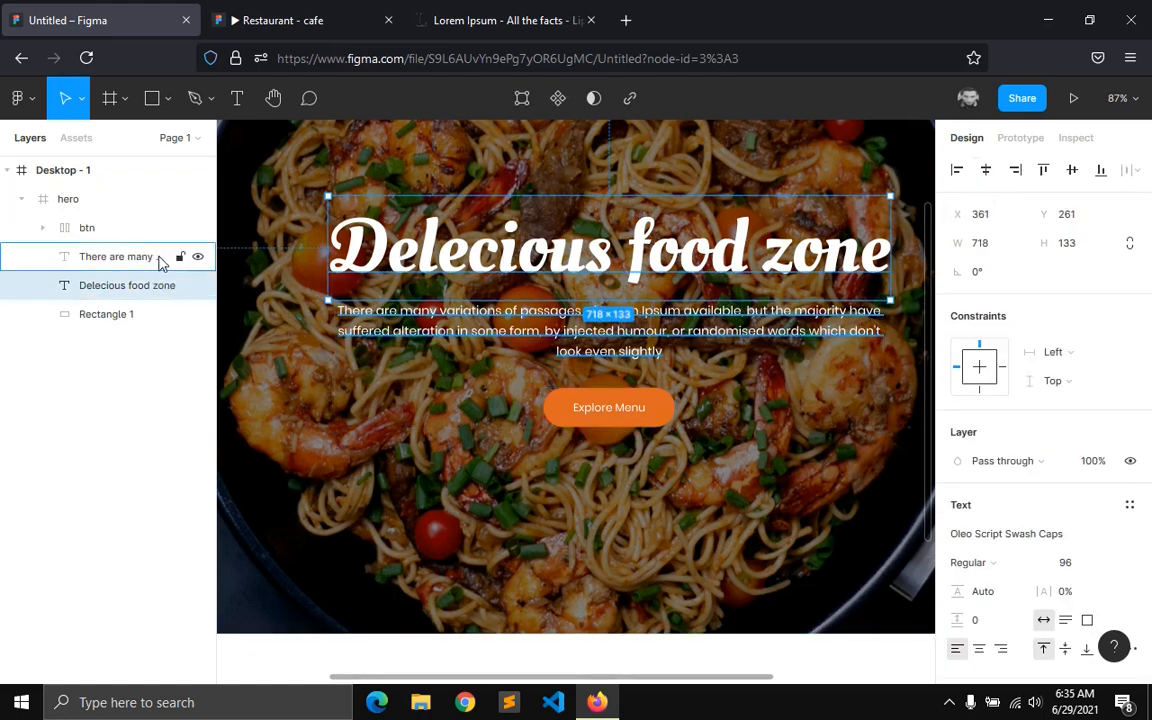
pyautogui.click(181, 262)
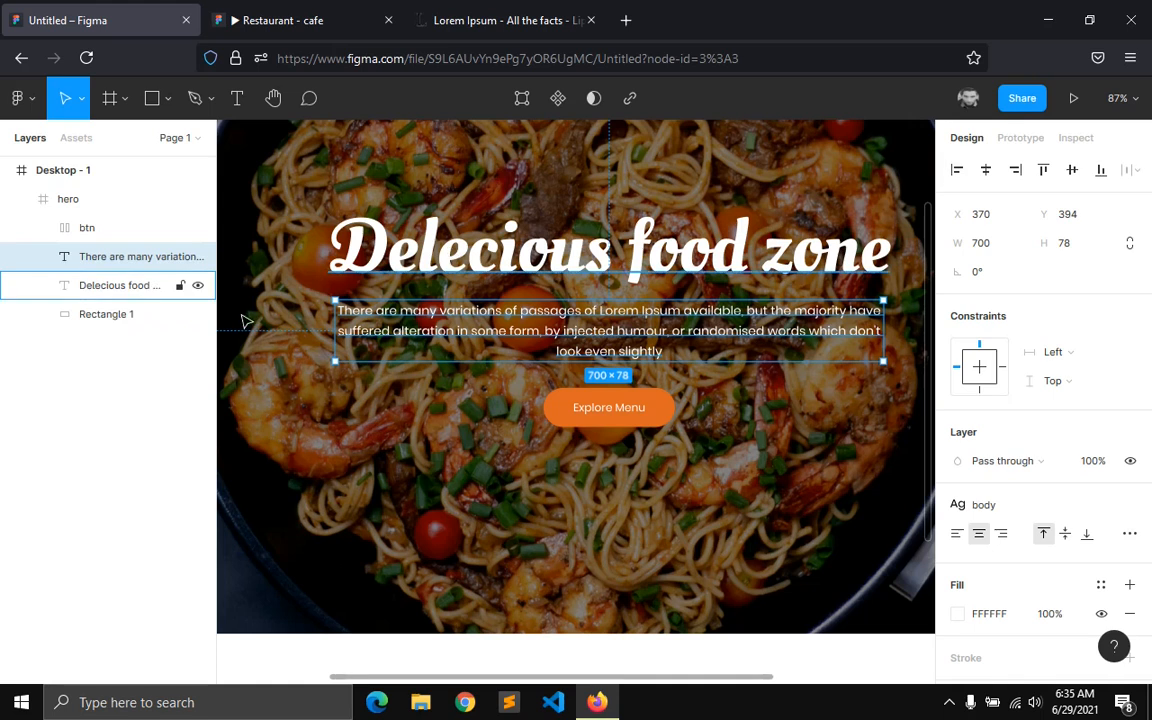
pyautogui.click(120, 287)
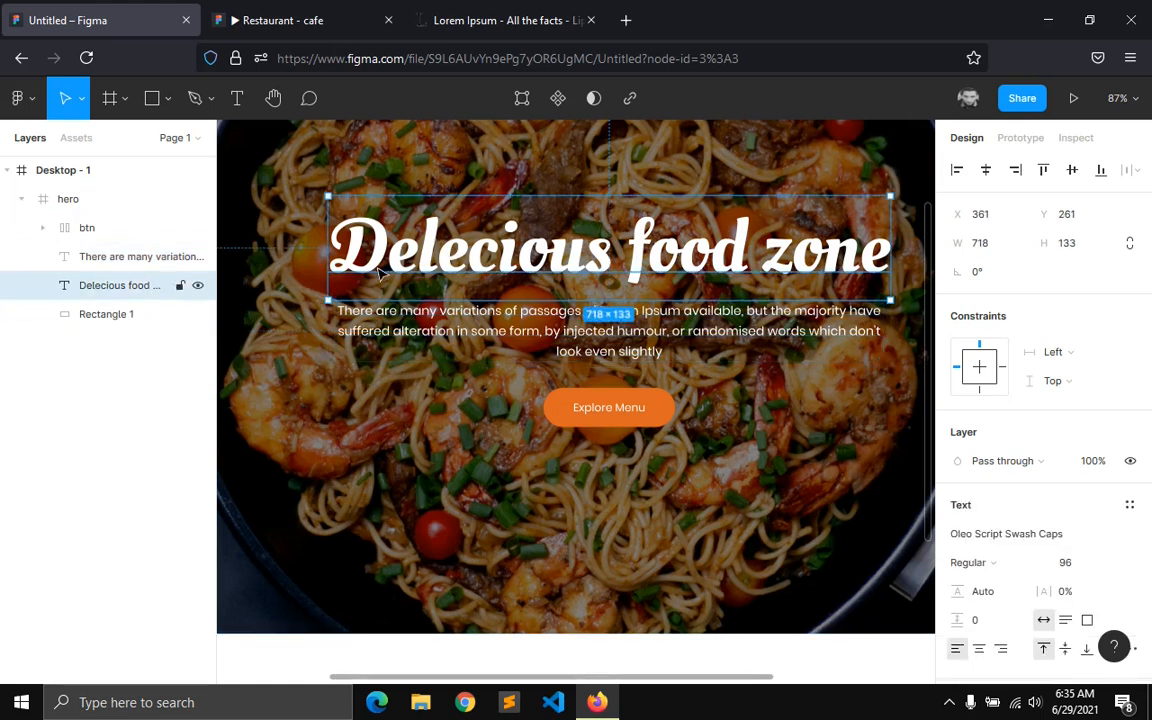
pyautogui.click(110, 230)
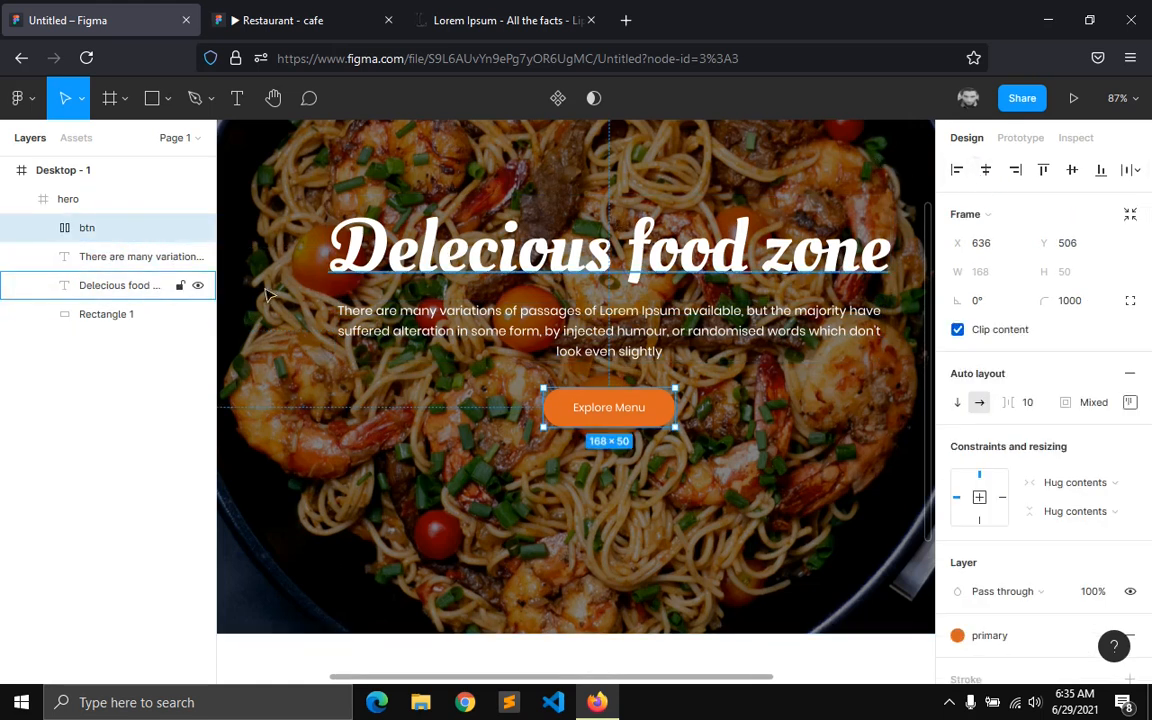
pyautogui.click(122, 289)
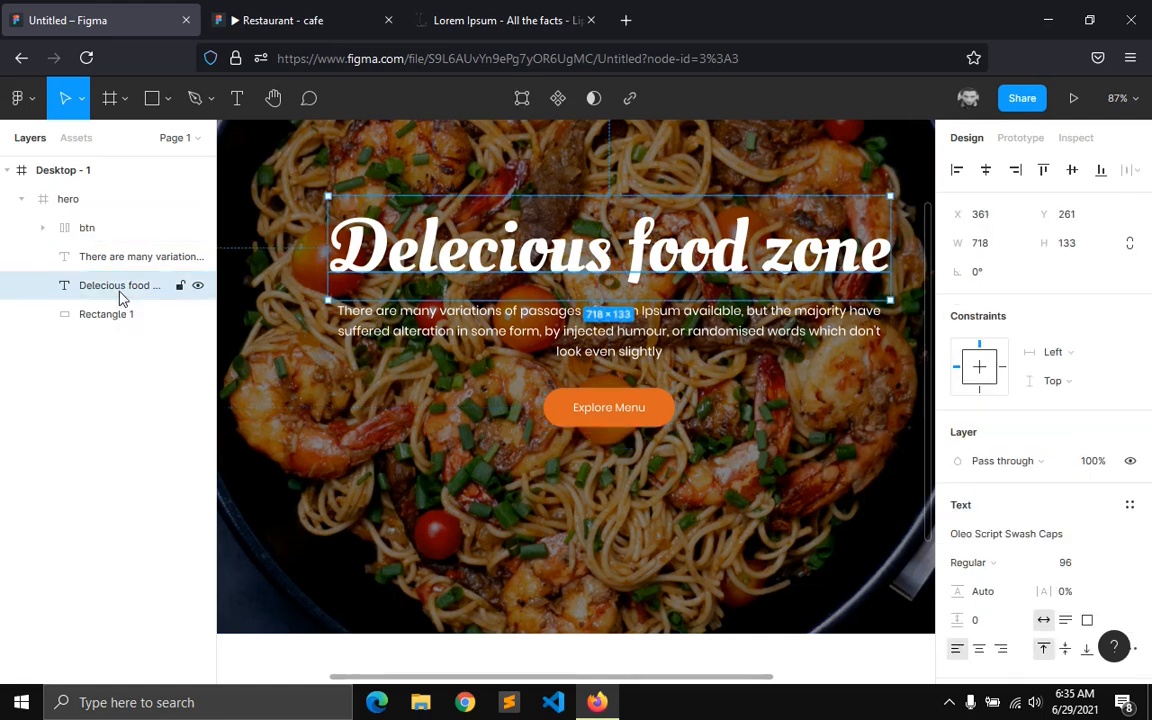
pyautogui.keyDown('shift'); pyautogui.click(87, 229); pyautogui.keyUp('shift')
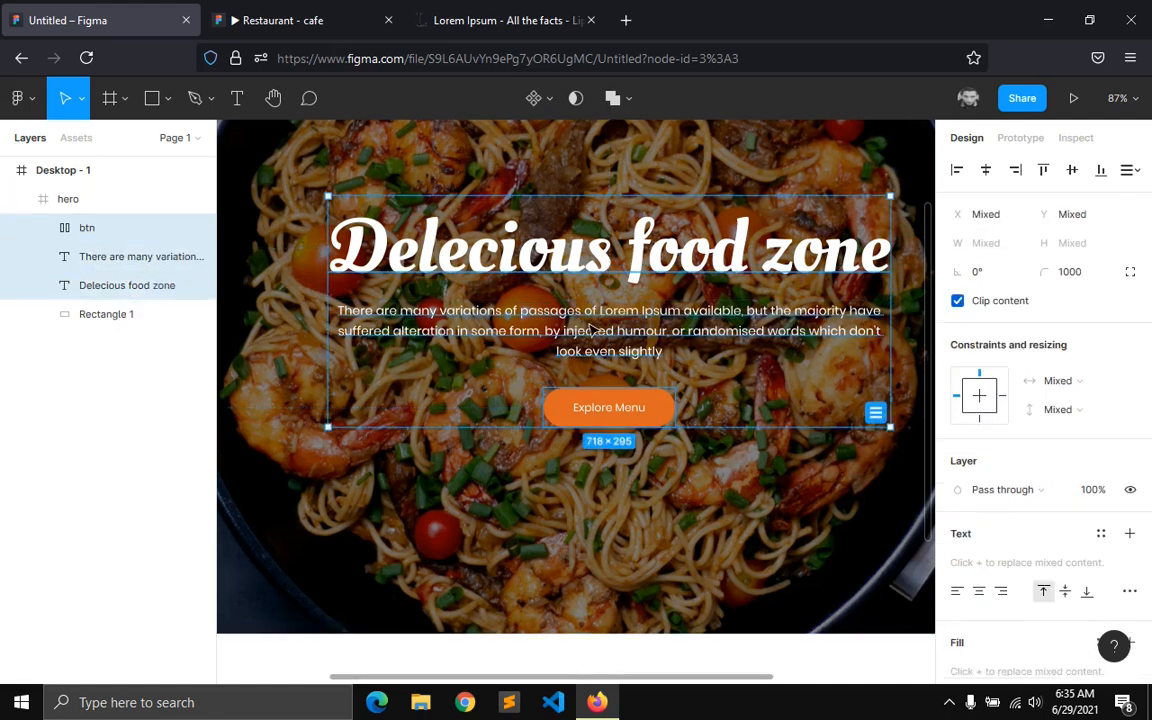
pyautogui.rightClick(98, 237)
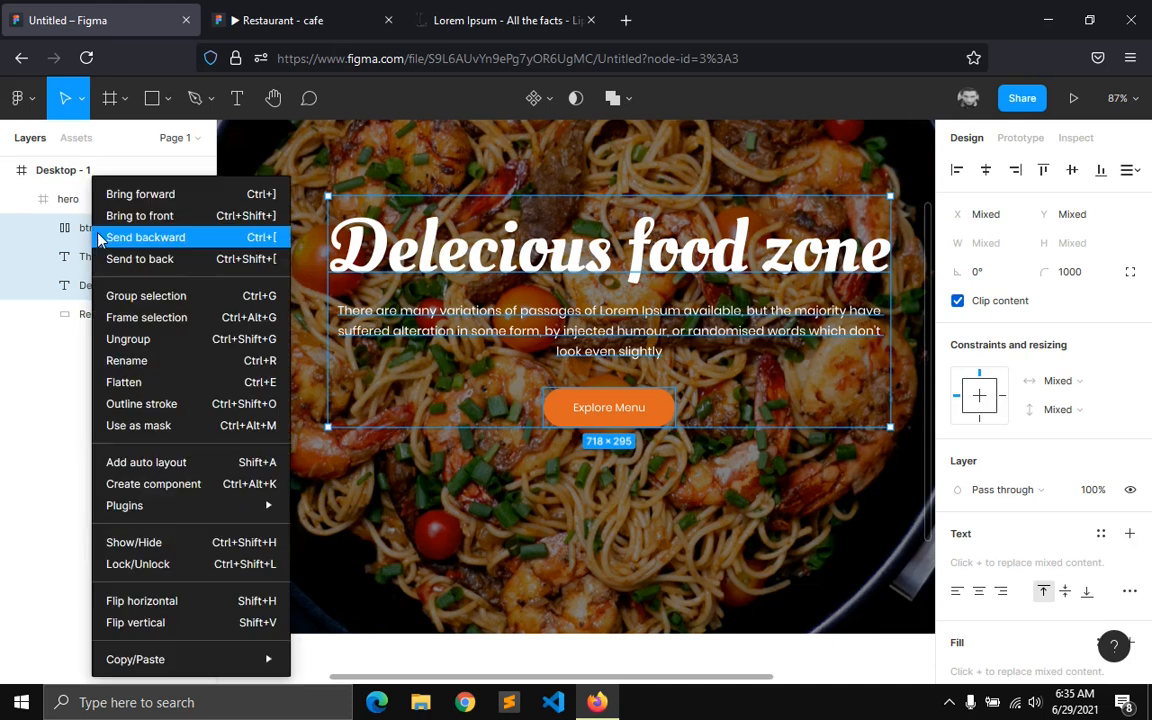
pyautogui.click(140, 294)
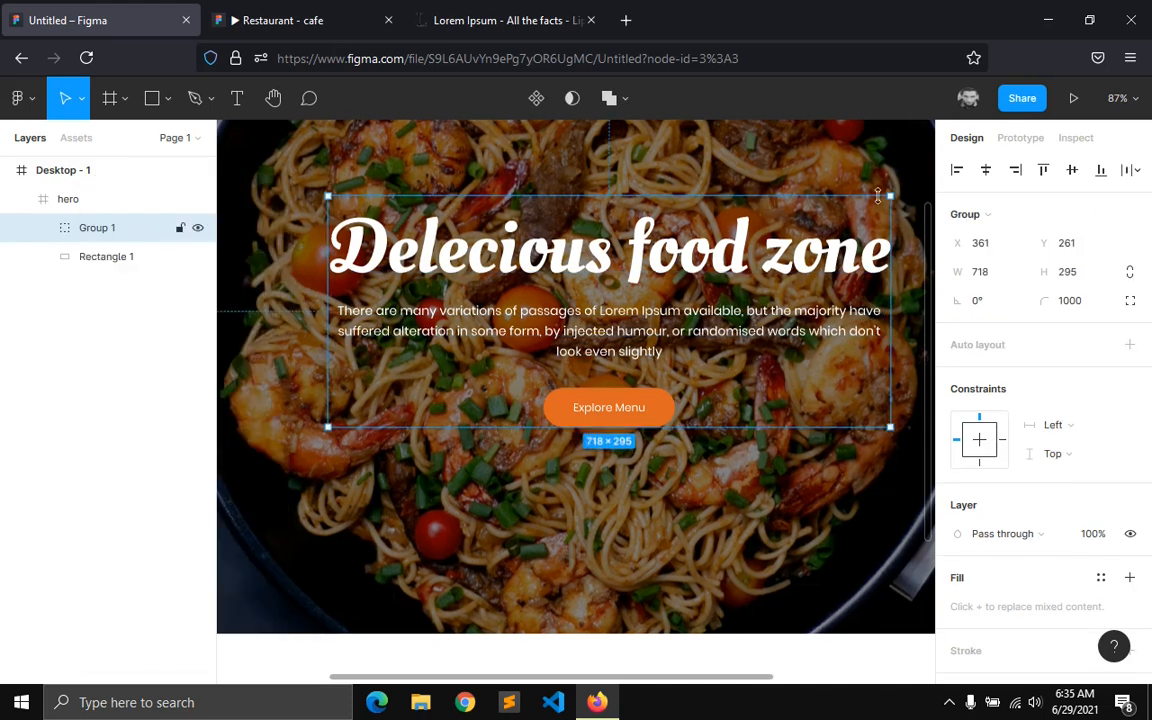
pyautogui.click(991, 177)
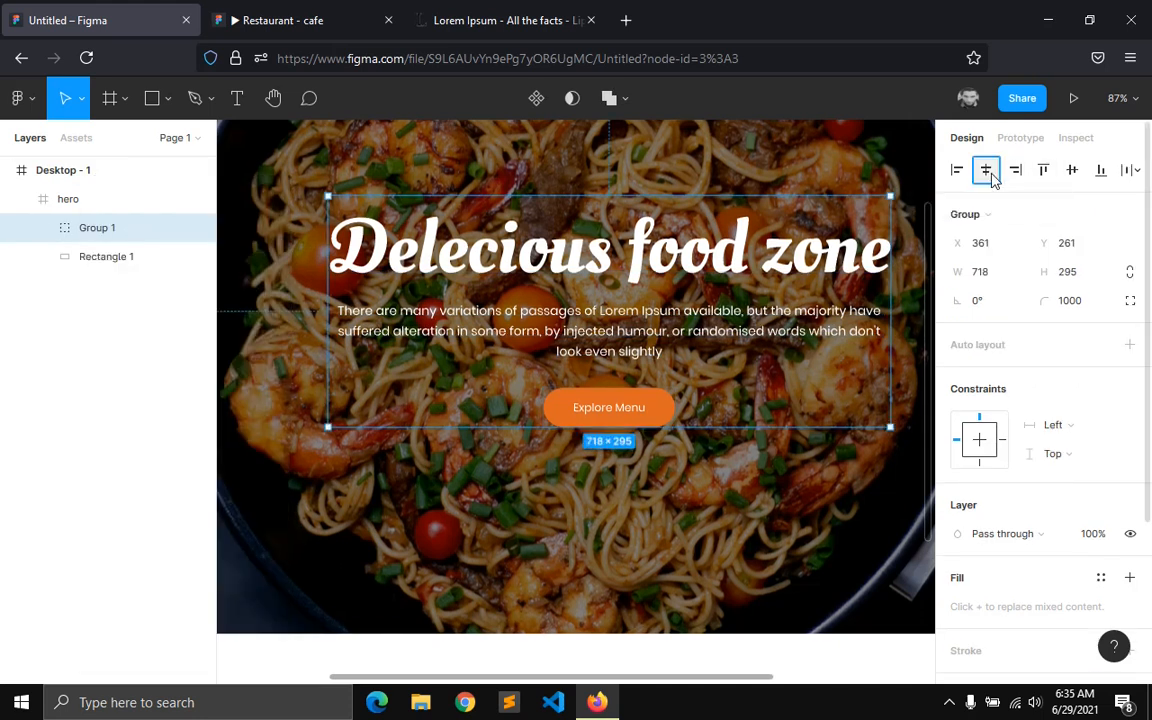
pyautogui.click(1075, 176)
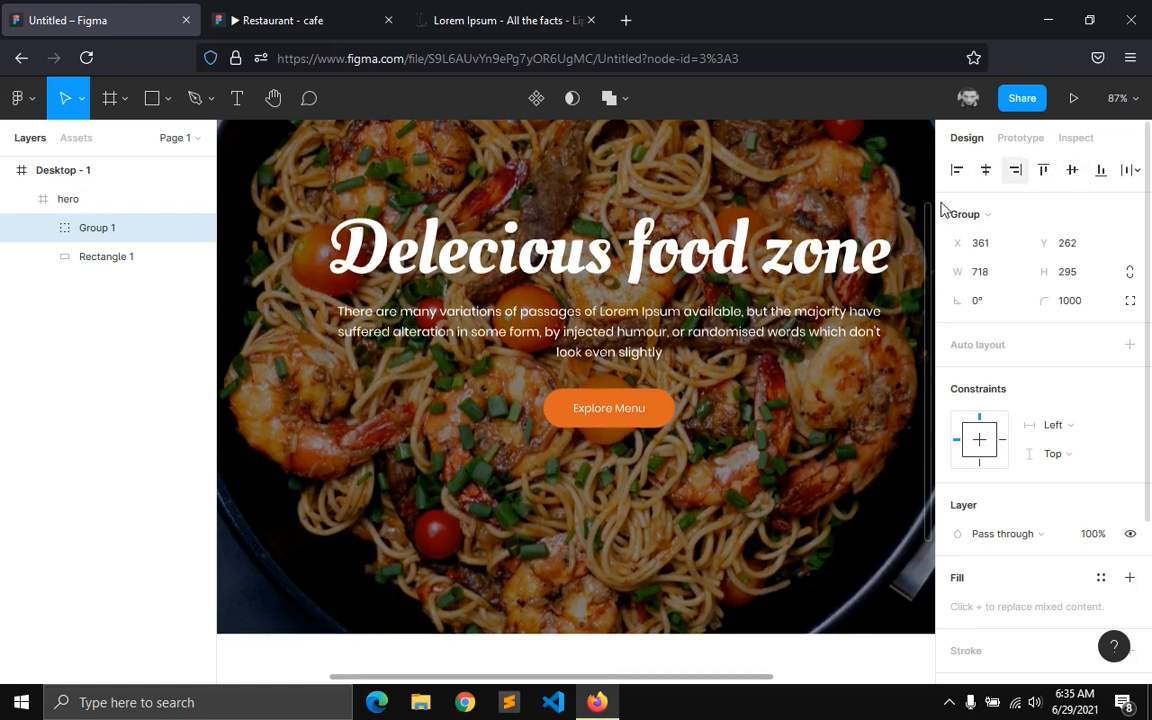
# - Compare the hero section's overall layout with the Restaurant - cafe prototype
pyautogui.scroll(-3, 745, 262)
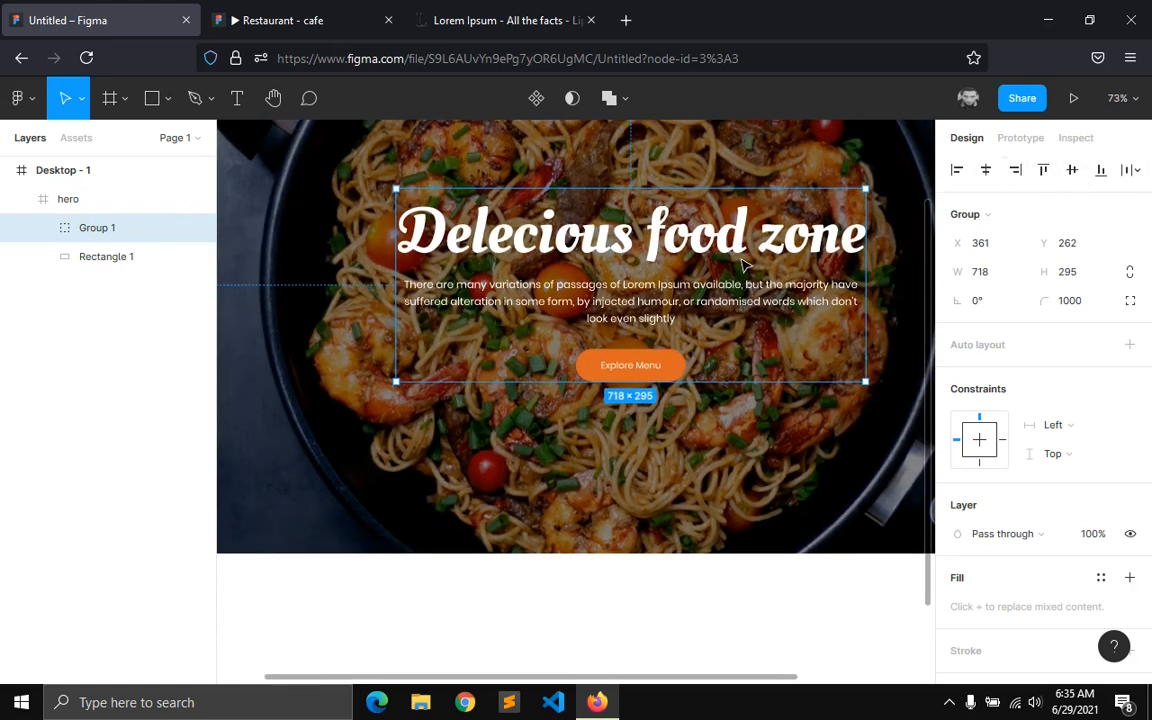
pyautogui.scroll(-1, 745, 262)
pyautogui.scroll(2, 744, 264)
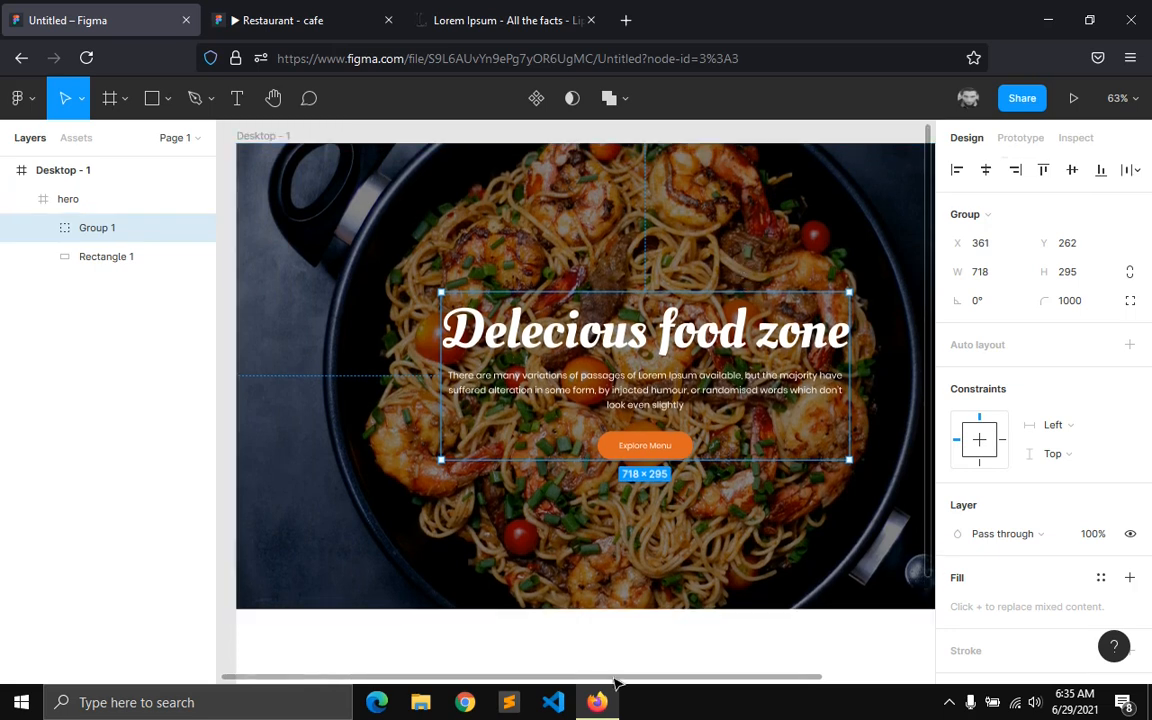
pyautogui.moveTo(617, 681); pyautogui.dragTo(635, 681)
pyautogui.click(563, 618)
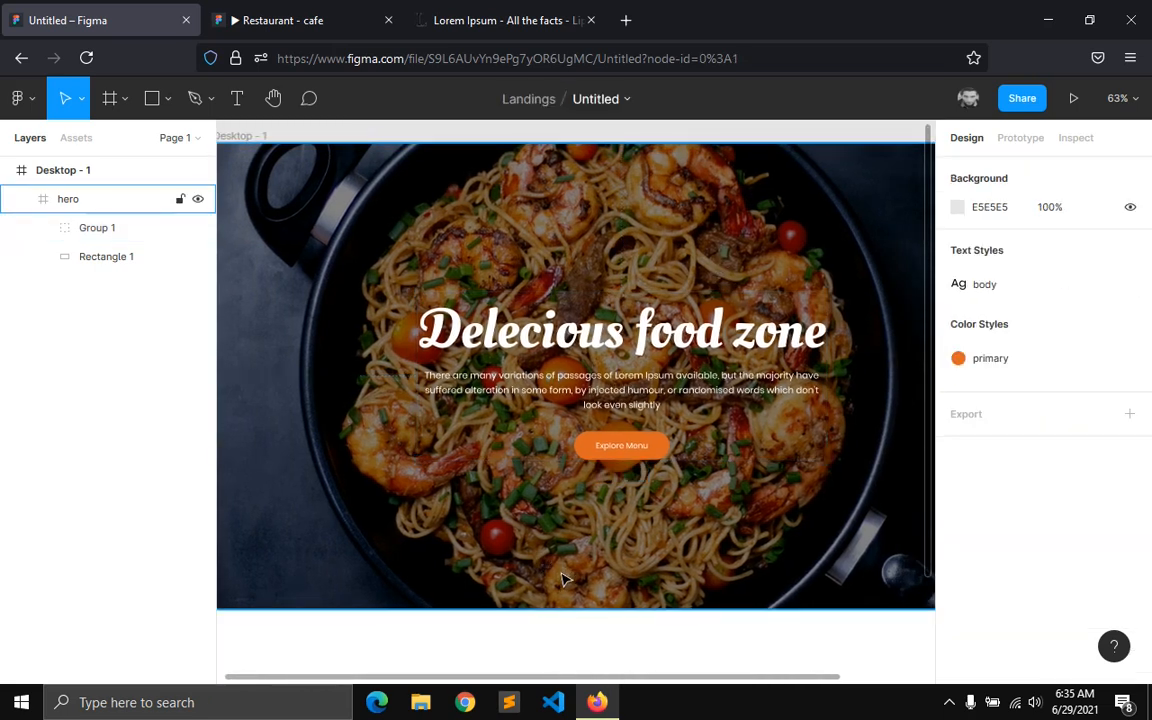
pyautogui.click(311, 8)
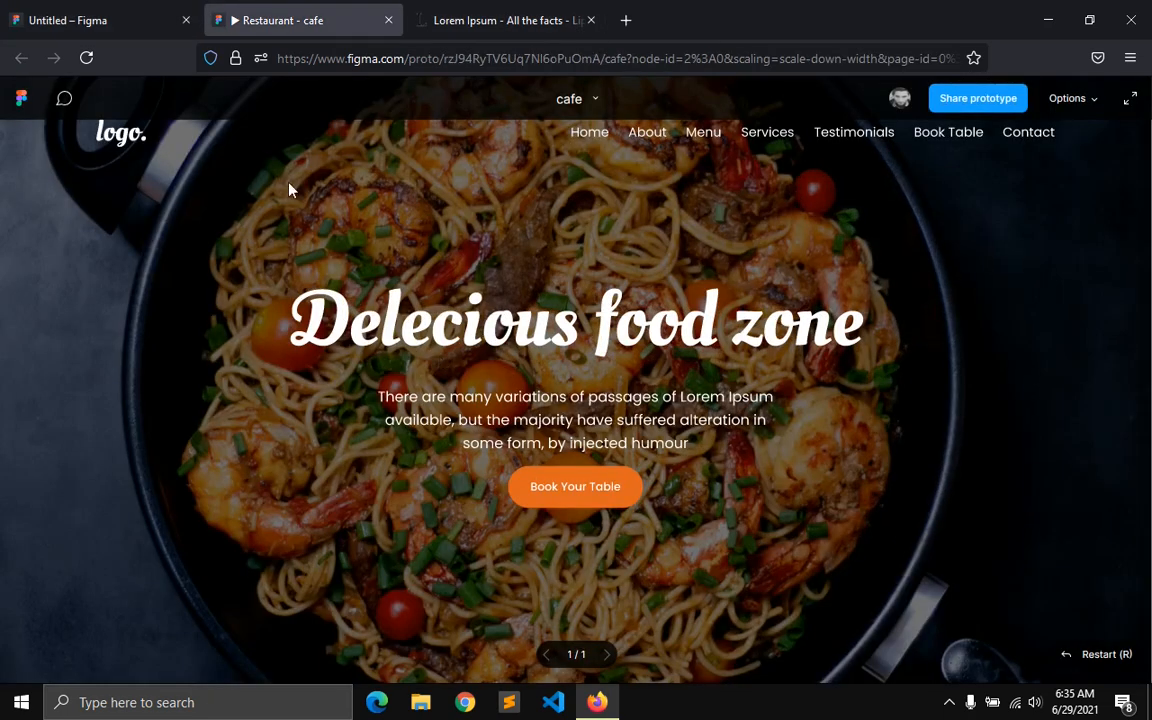
pyautogui.click(483, 35)
pyautogui.click(180, 26)
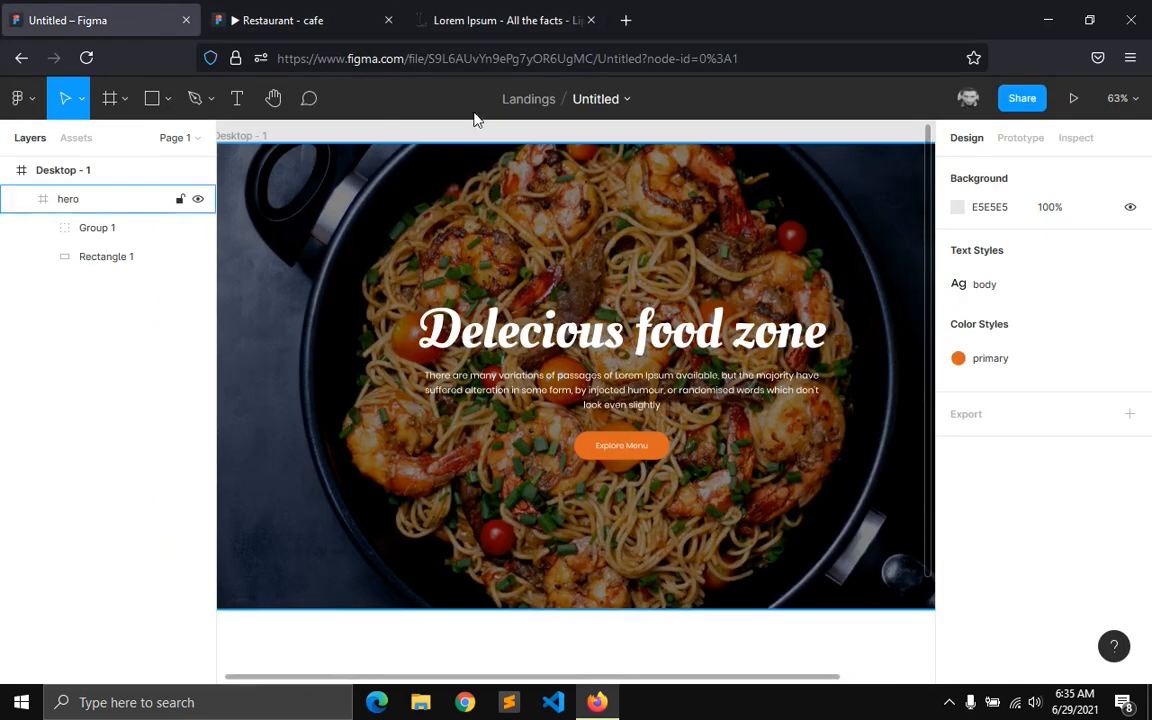
pyautogui.click(326, 5)
pyautogui.click(47, 24)
# - Add a layout grid to the Desktop - 1 frame and configure it as 12 columns
pyautogui.click(324, 279)
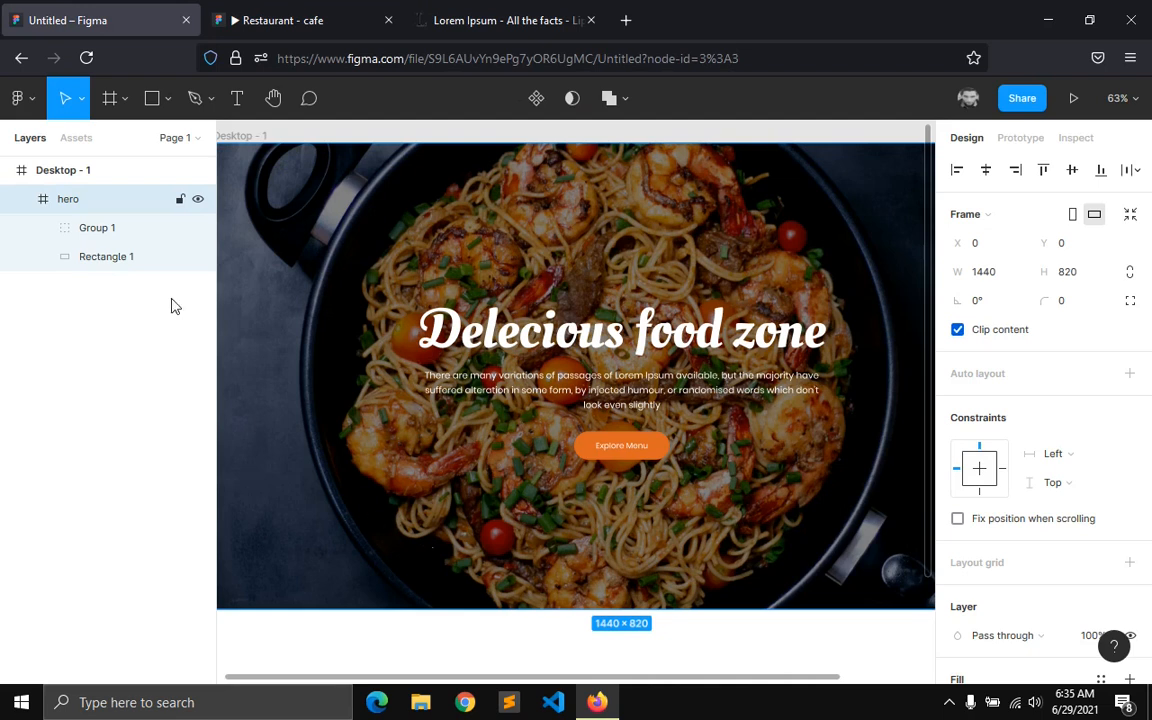
pyautogui.click(92, 168)
pyautogui.click(990, 426)
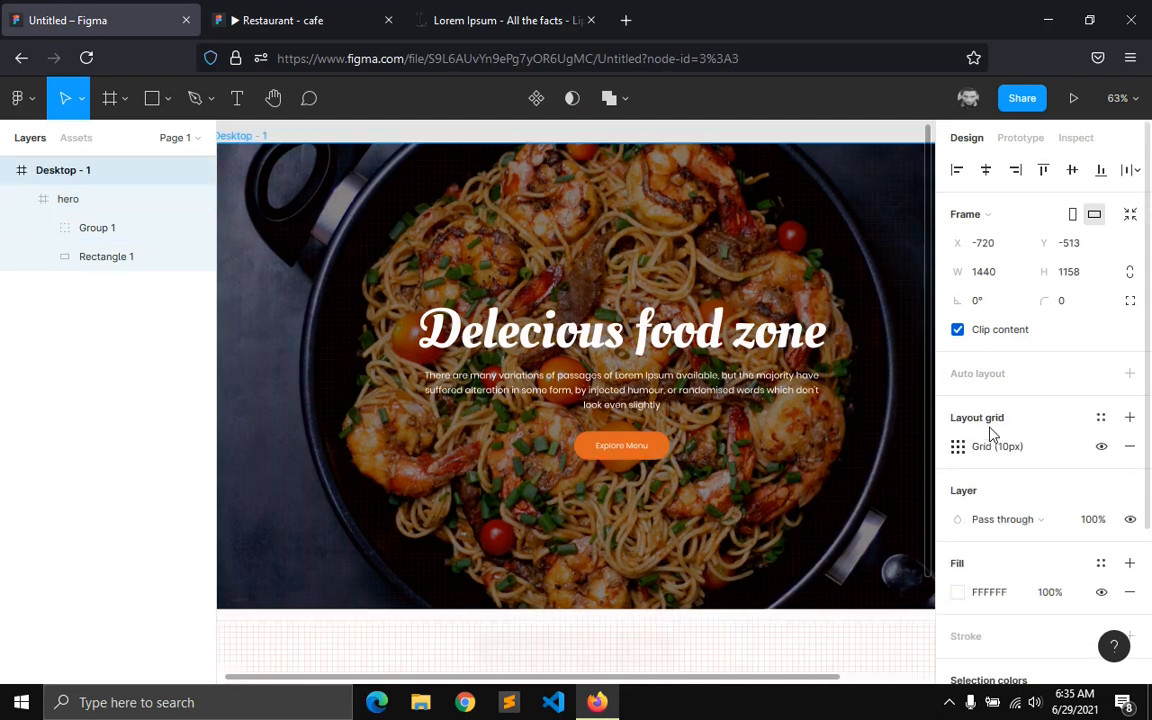
pyautogui.click(958, 447)
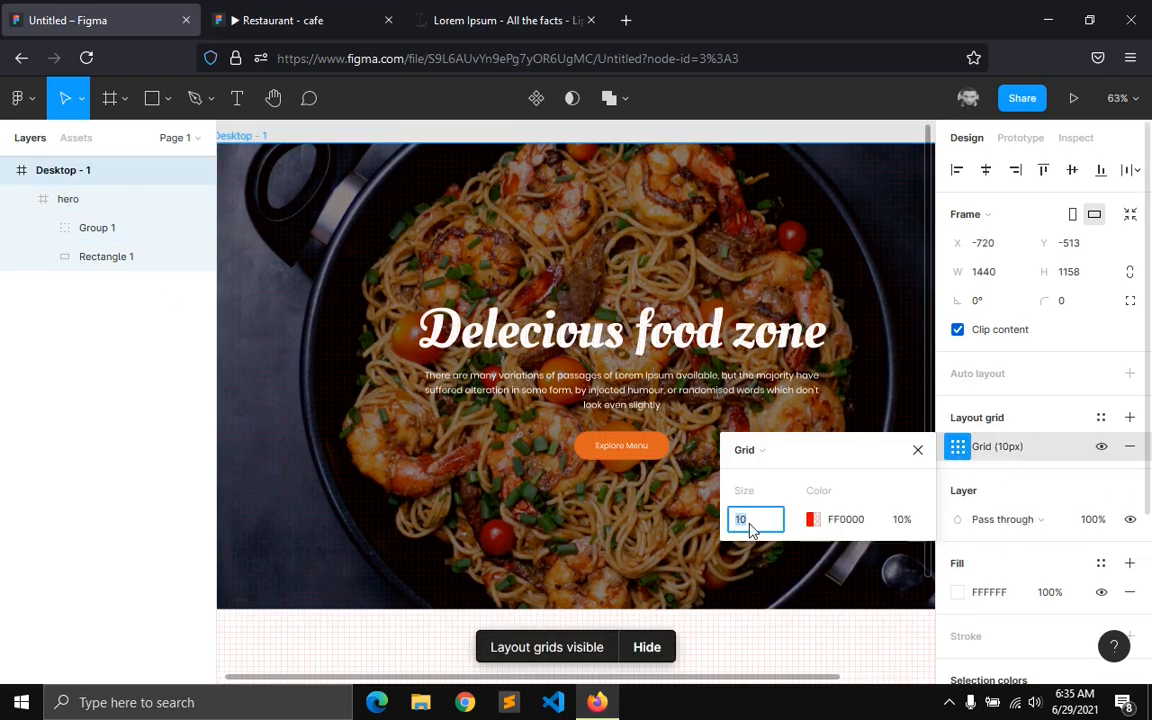
pyautogui.click(752, 455)
pyautogui.click(756, 472)
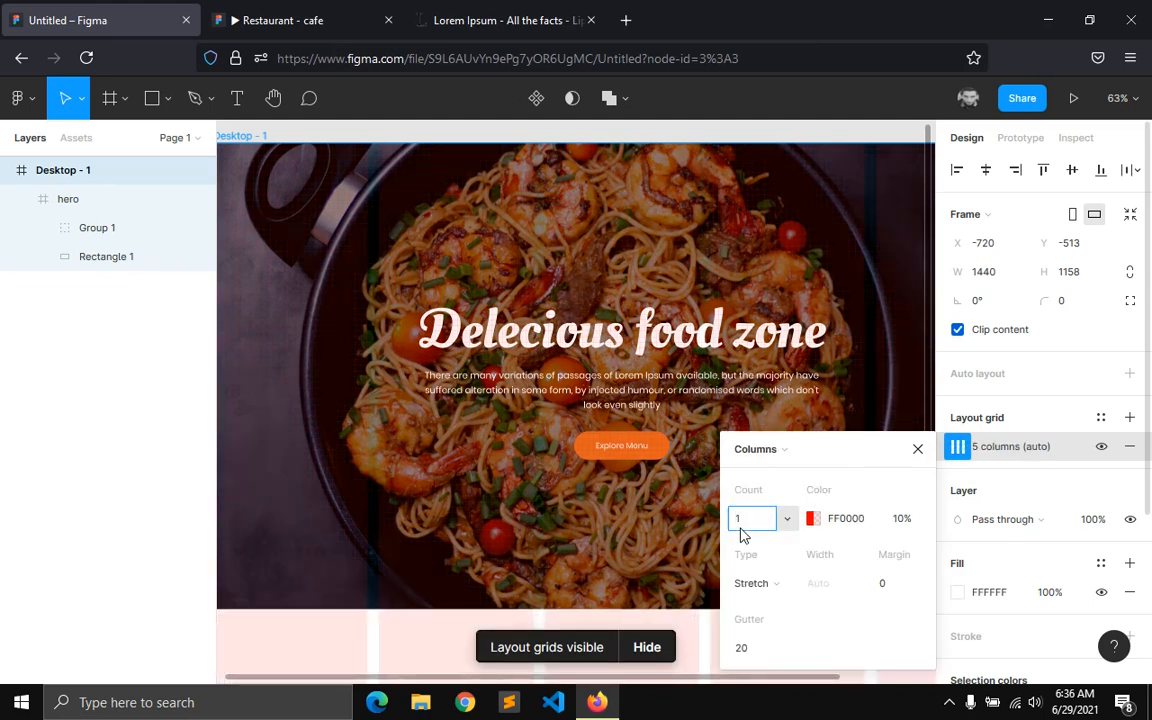
pyautogui.write('12')
pyautogui.press('Return')
# - Set the column grid's gutter to 30 and its margin to 120
pyautogui.click(748, 650)
pyautogui.write('30')
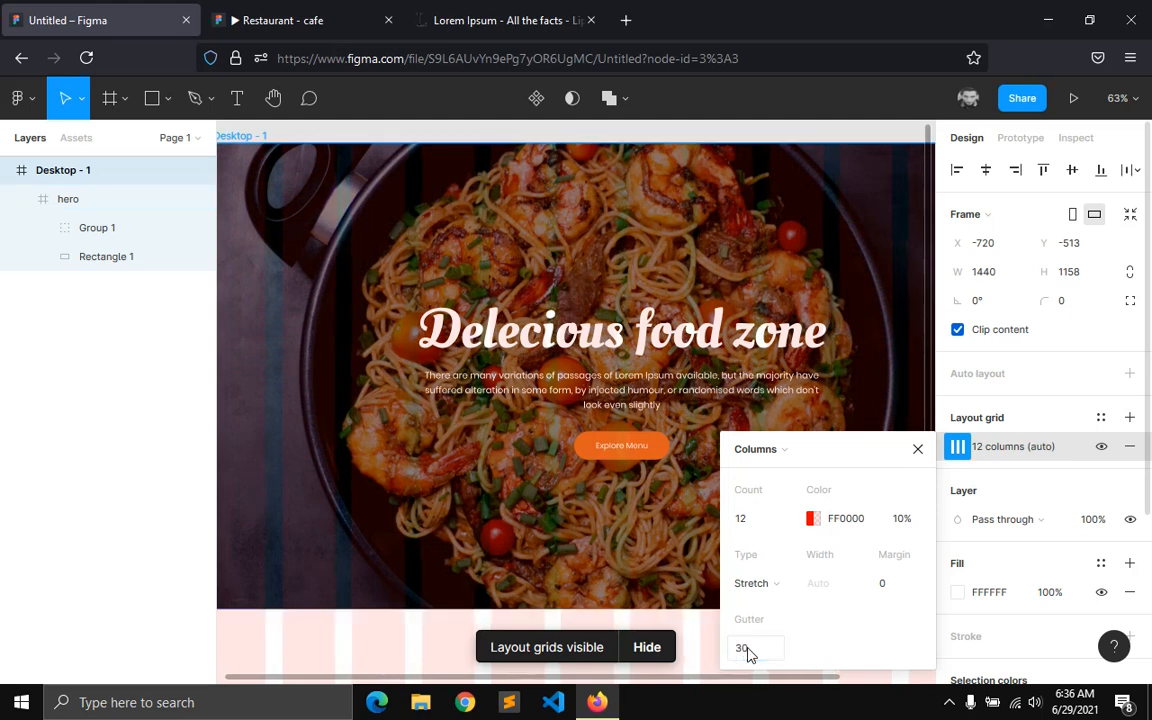
pyautogui.click(893, 584)
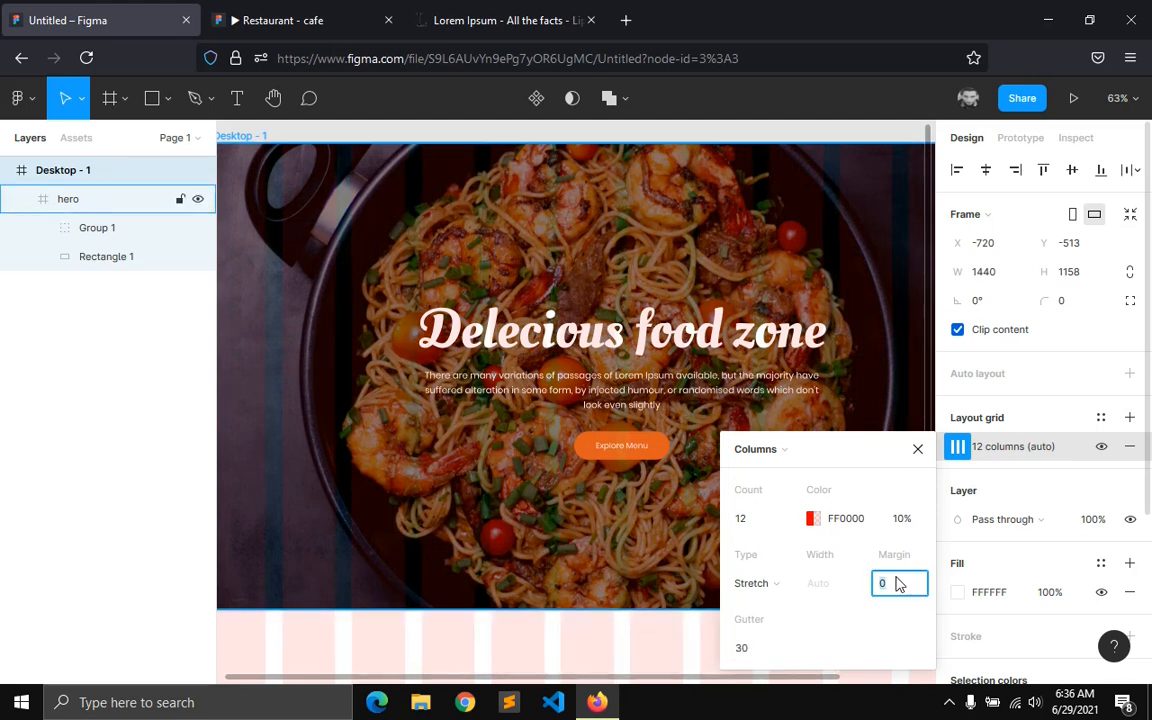
pyautogui.write('120')
pyautogui.press('Return')
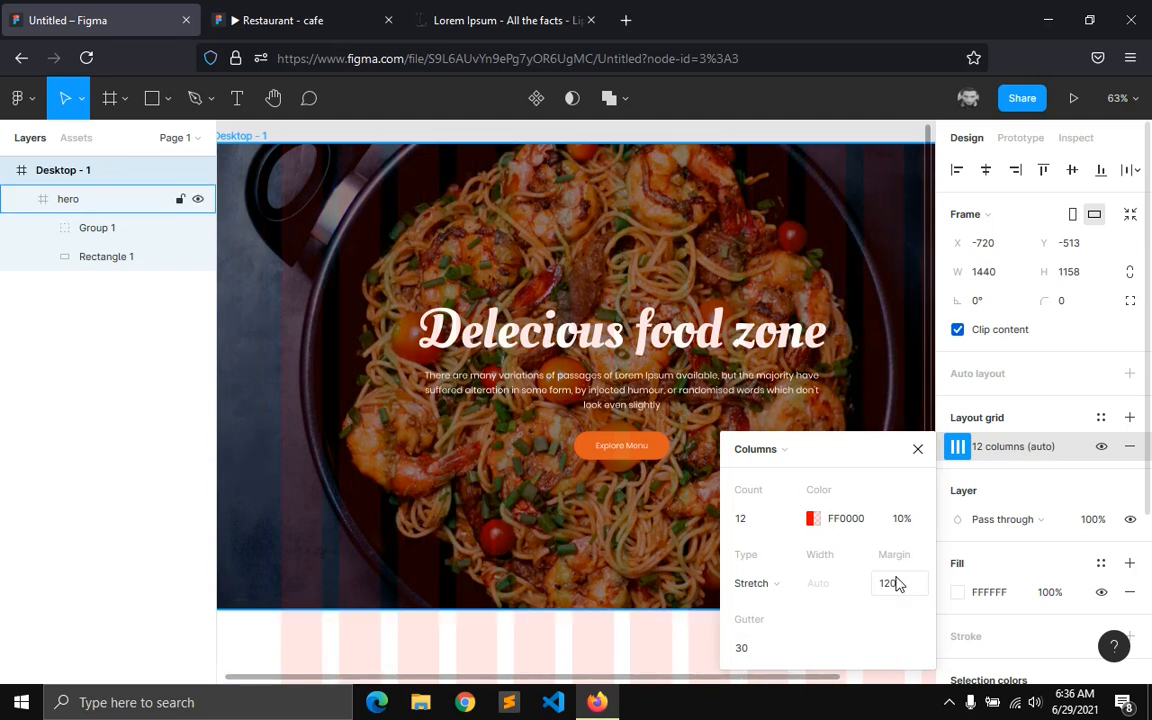
pyautogui.click(917, 449)
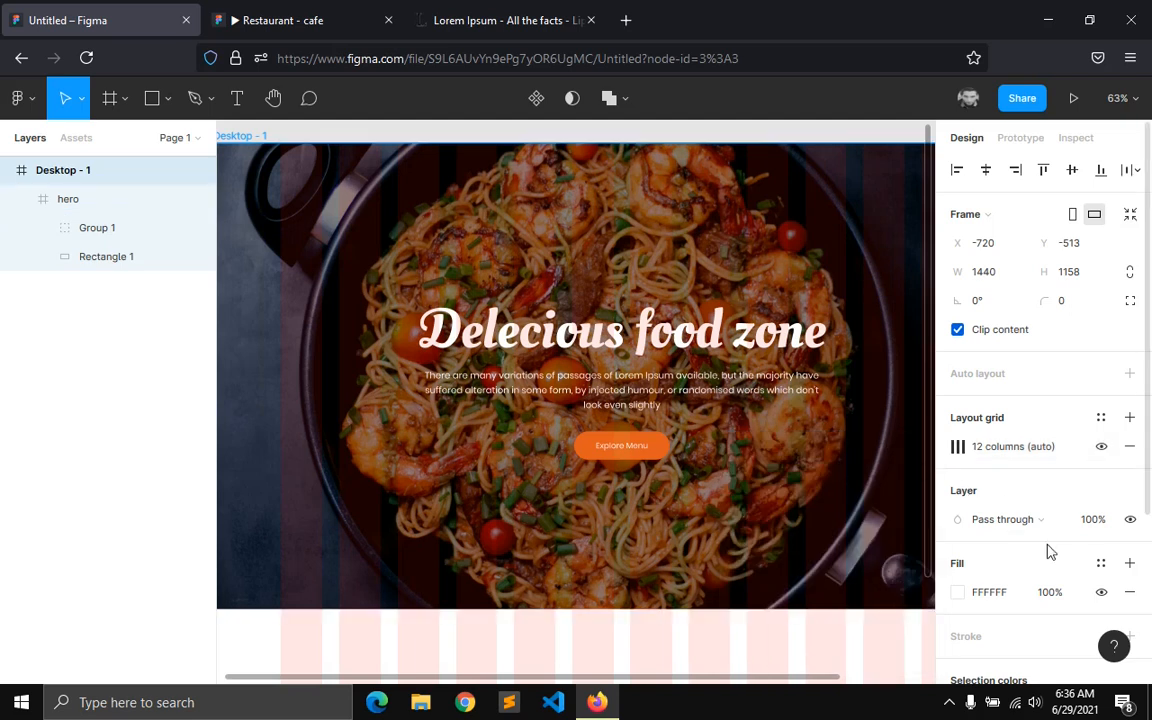
# - Save the column layout as a new grid style named "grid"
pyautogui.click(1102, 420)
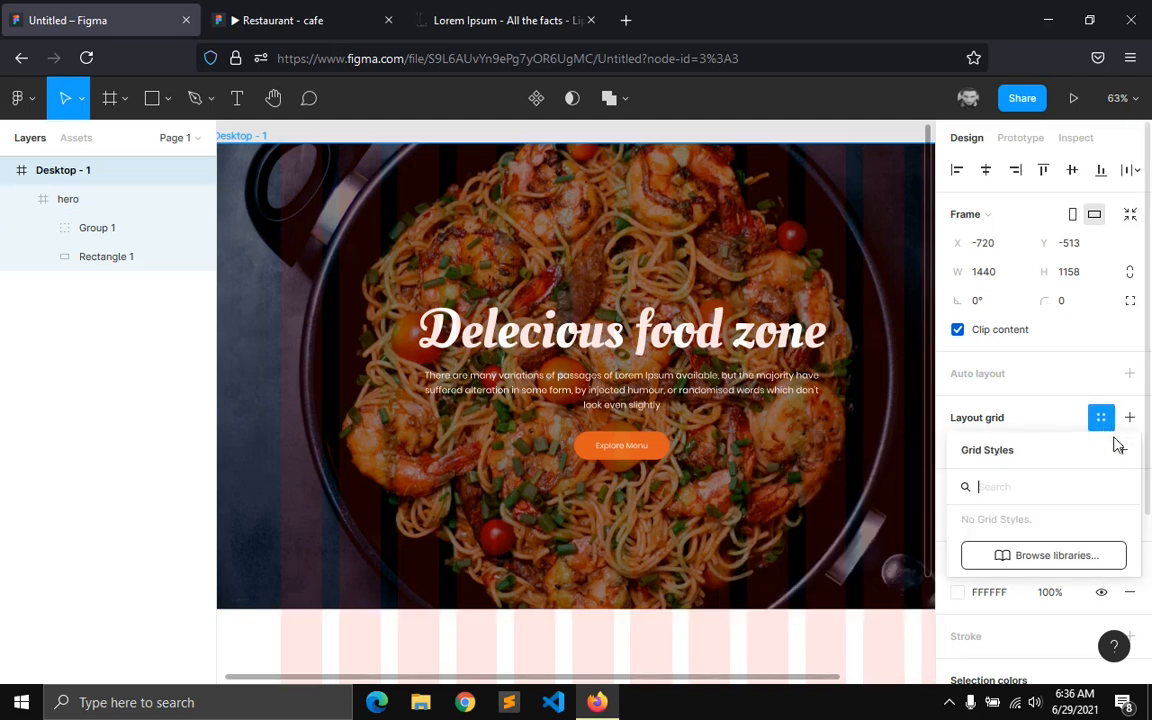
pyautogui.click(1122, 450)
pyautogui.write('grid')
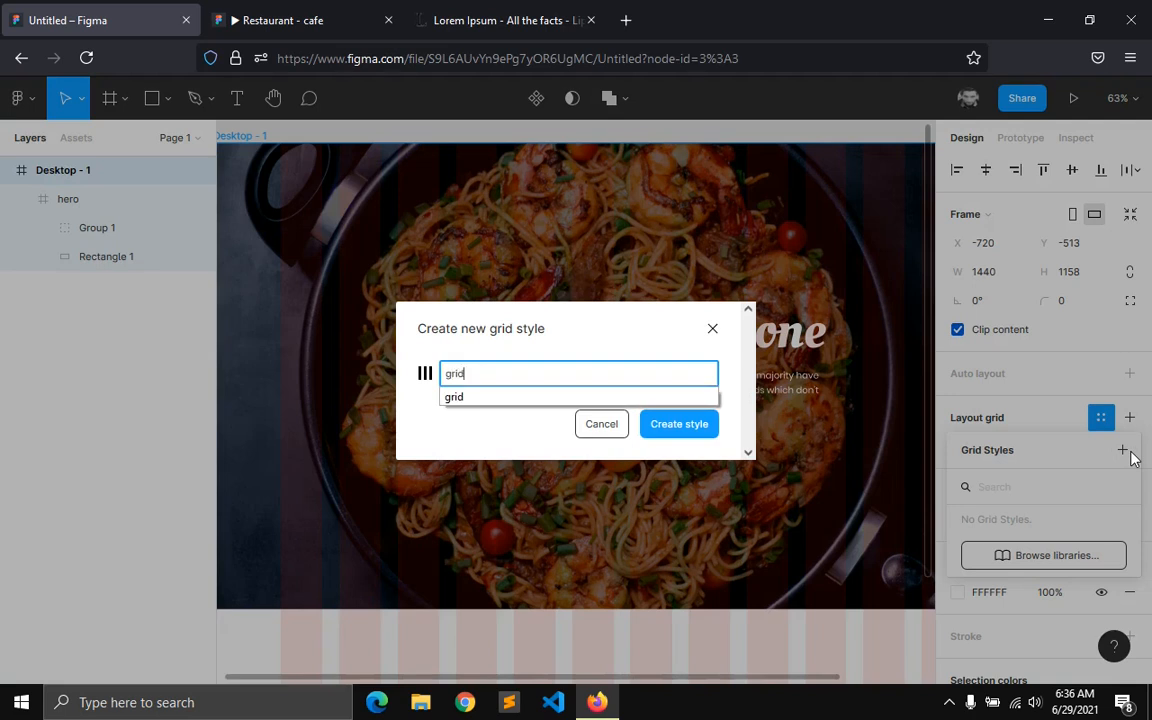
pyautogui.press('Return')
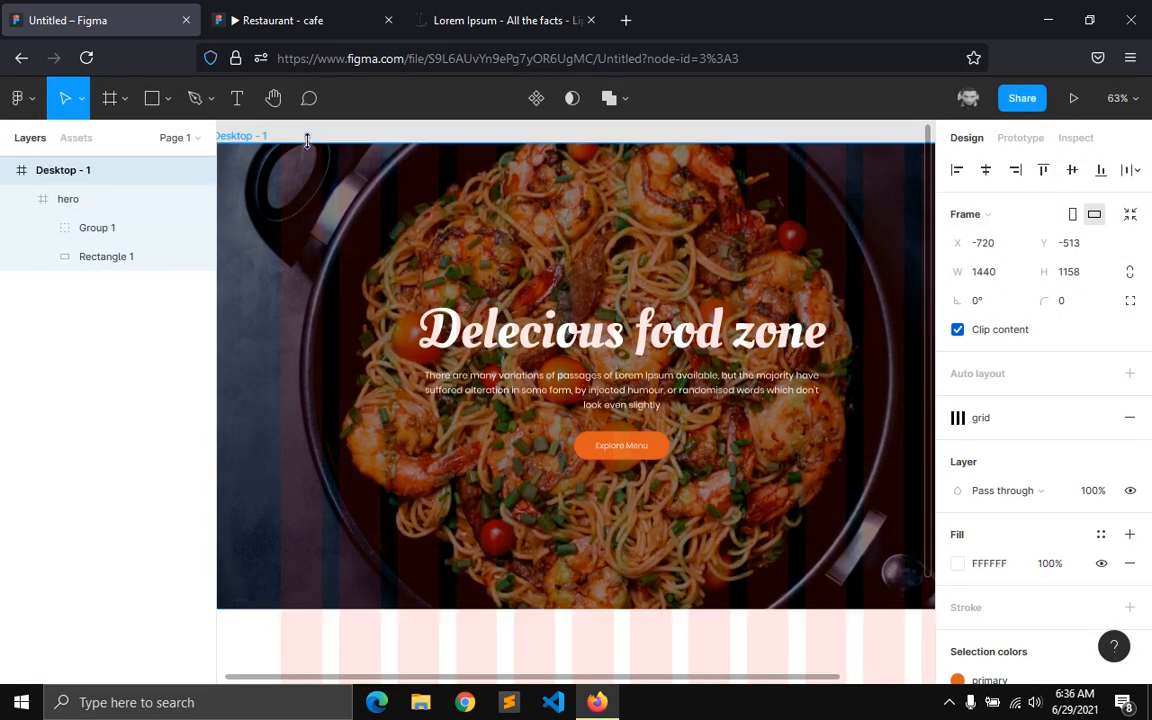
# - Collapse the hero frame in the layer list and lock it
pyautogui.scroll(1, 307, 140)
pyautogui.click(22, 200)
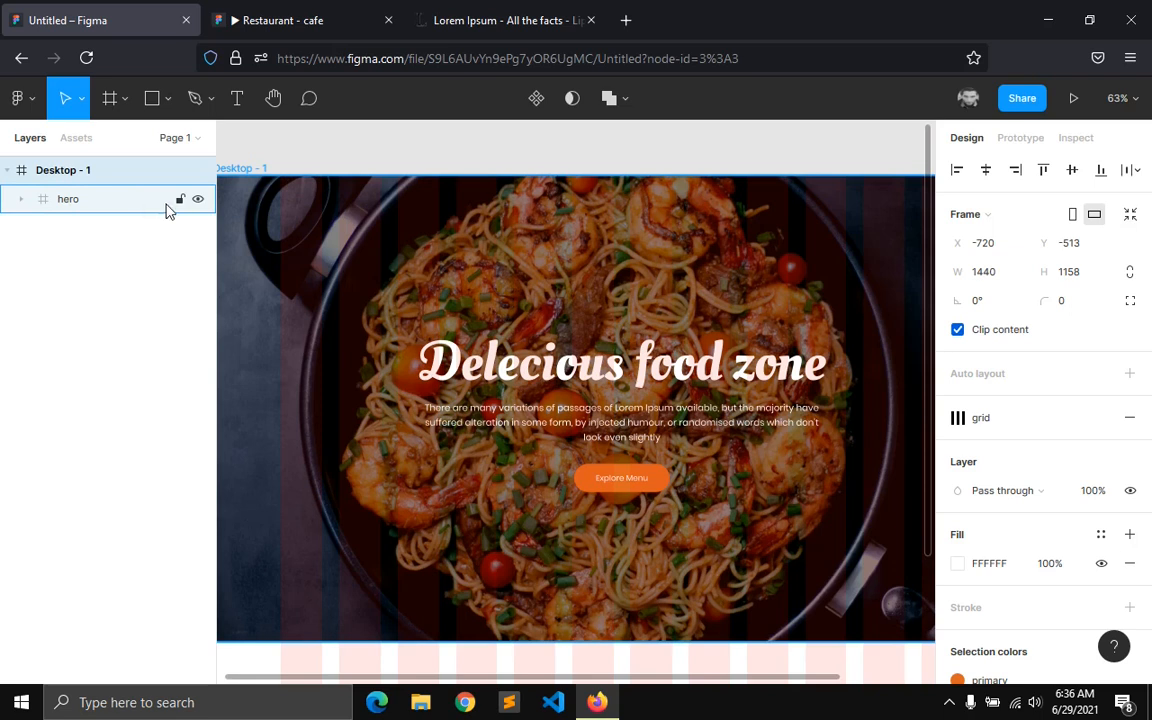
pyautogui.click(180, 199)
# - Draw a 1440-wide frame across the top of Desktop - 1, starting at X 0, Y 0, and set its height to 120
pyautogui.click(126, 100)
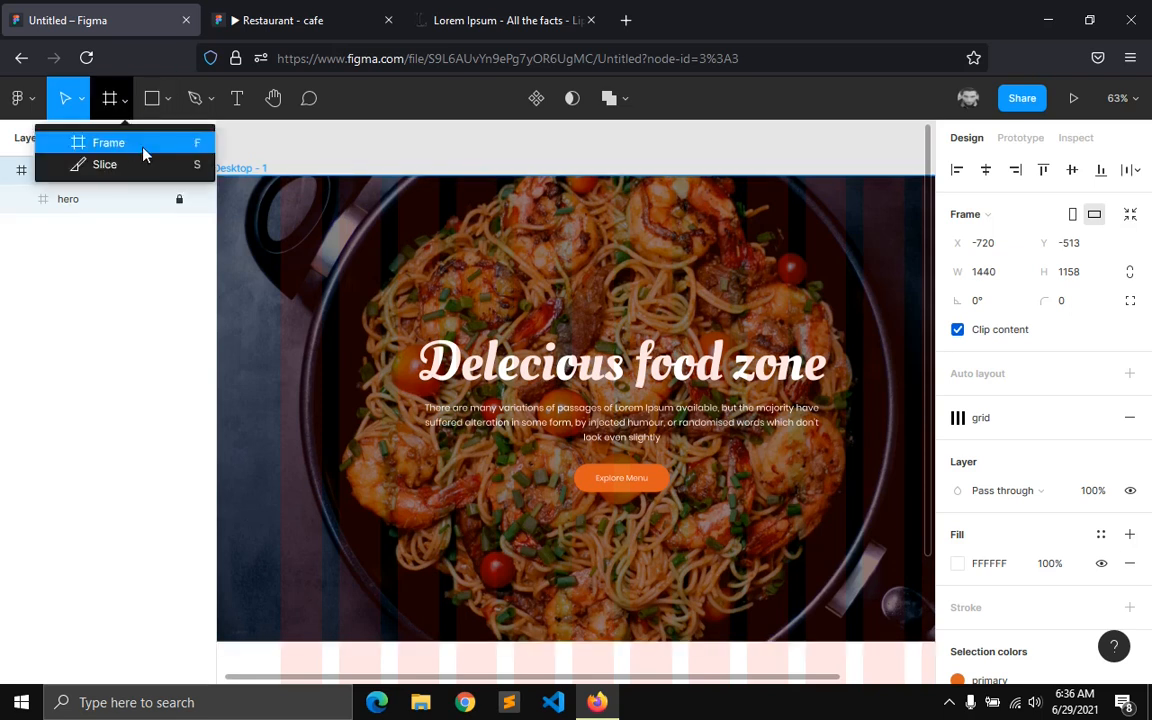
pyautogui.click(113, 133)
pyautogui.moveTo(413, 679); pyautogui.dragTo(370, 681)
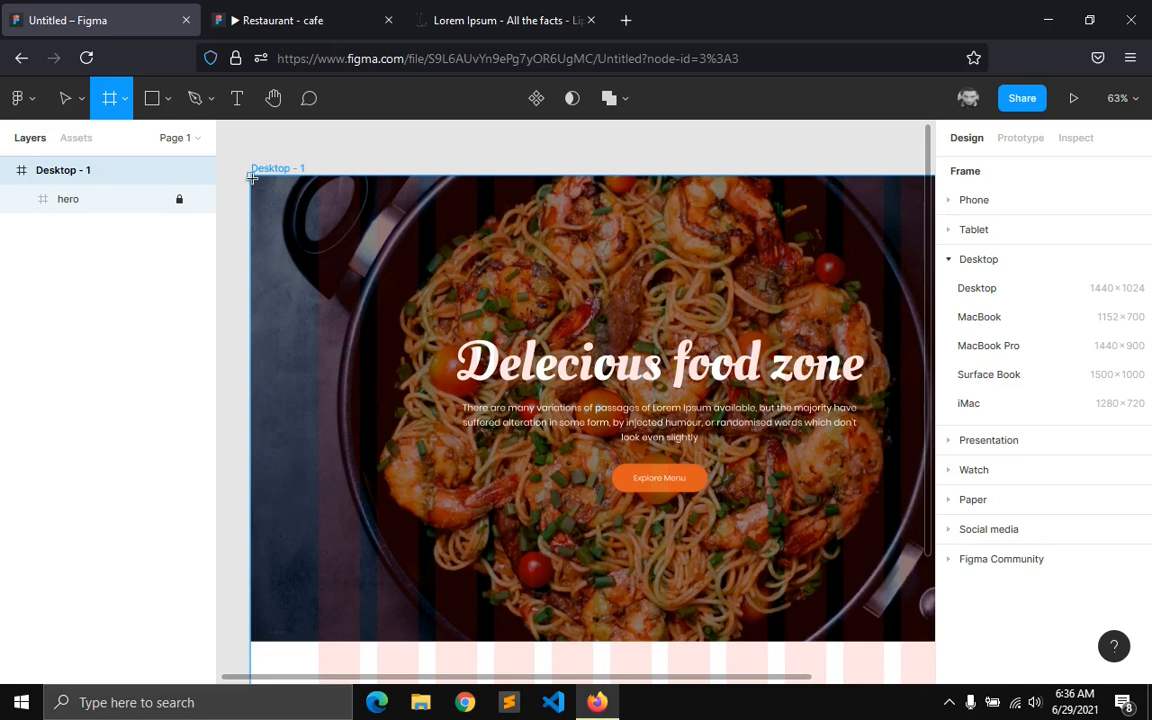
pyautogui.moveTo(274, 176); pyautogui.dragTo(862, 251)
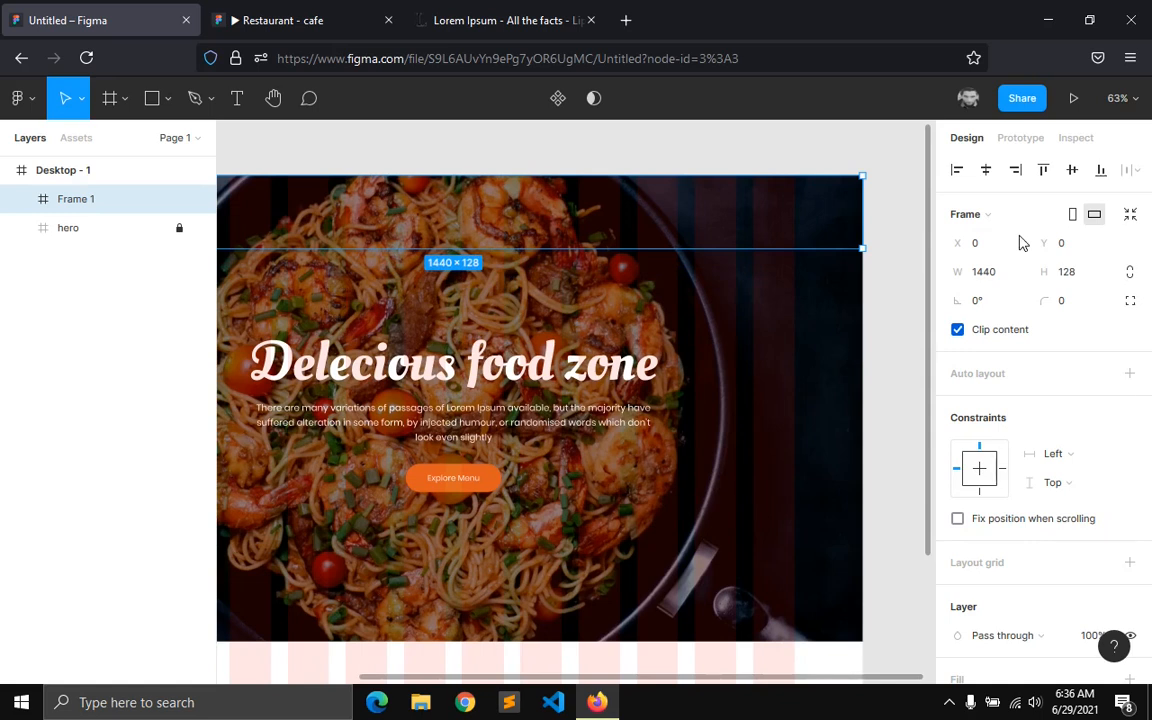
pyautogui.click(1078, 276)
pyautogui.press('Down')
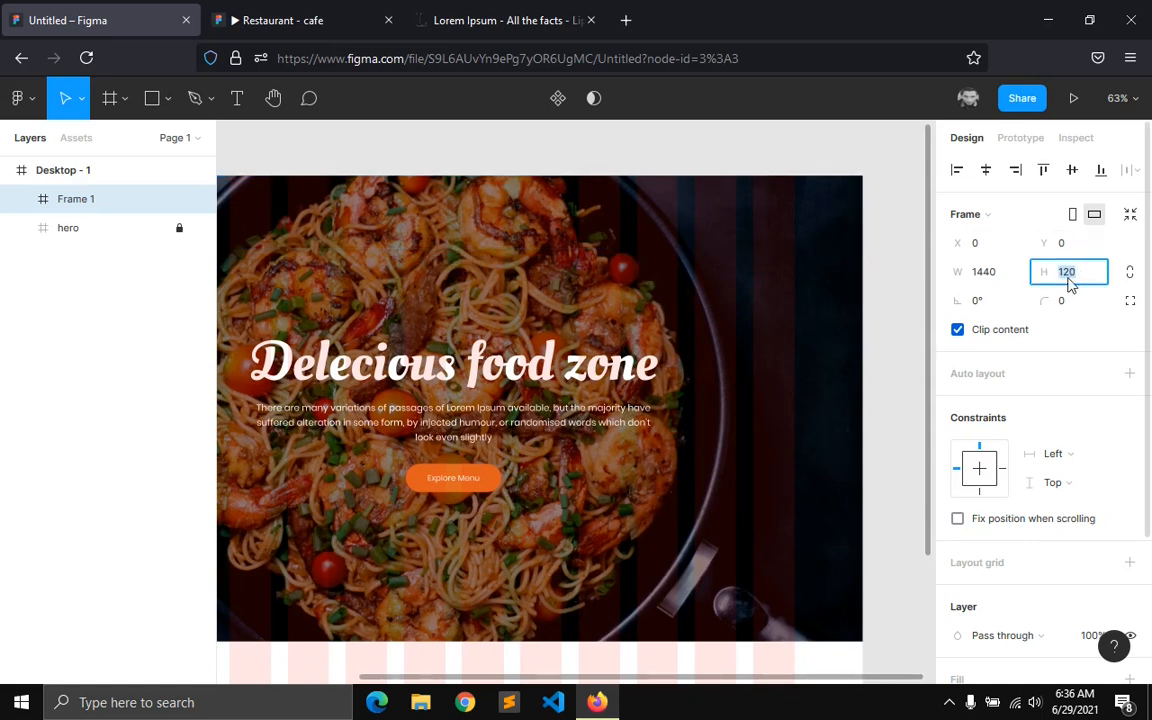
# - Add a solid 000000 fill to the 1440 × 120 header frame
pyautogui.moveTo(674, 676); pyautogui.dragTo(473, 674)
pyautogui.scroll(-2, 1010, 563)
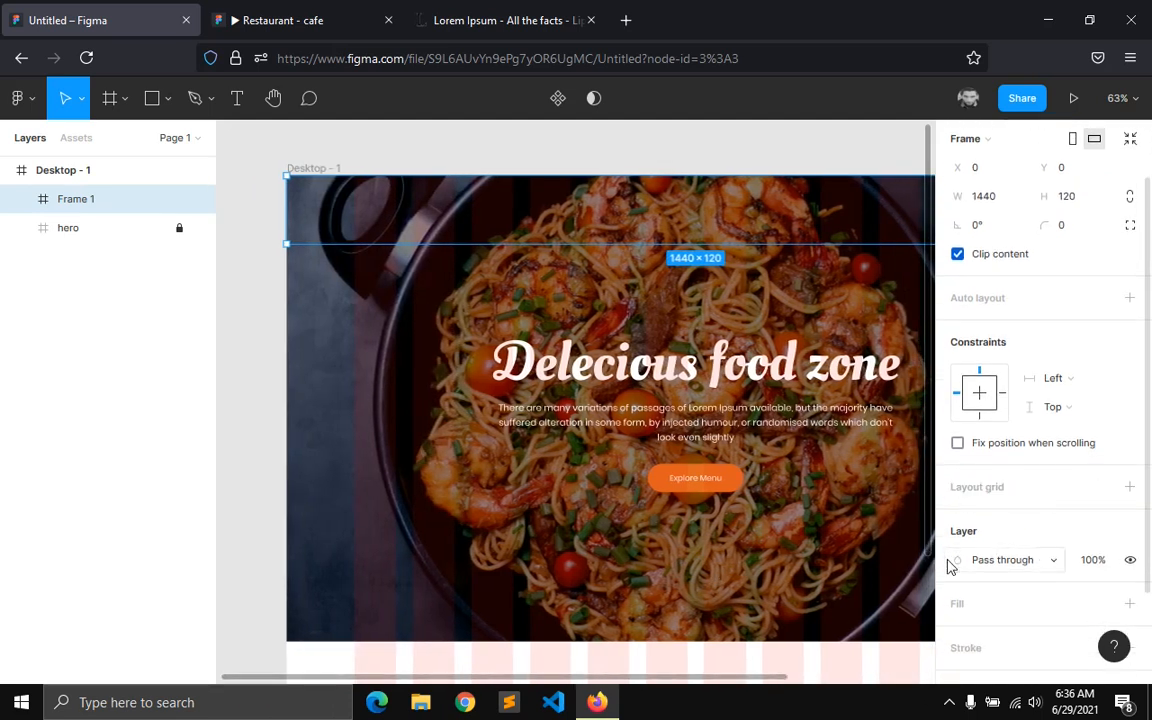
pyautogui.click(958, 605)
pyautogui.click(957, 632)
pyautogui.moveTo(760, 440)
pyautogui.mouseDown()
pyautogui.moveTo(761, 342)
pyautogui.moveTo(717, 396)
pyautogui.moveTo(720, 450)
pyautogui.mouseUp()
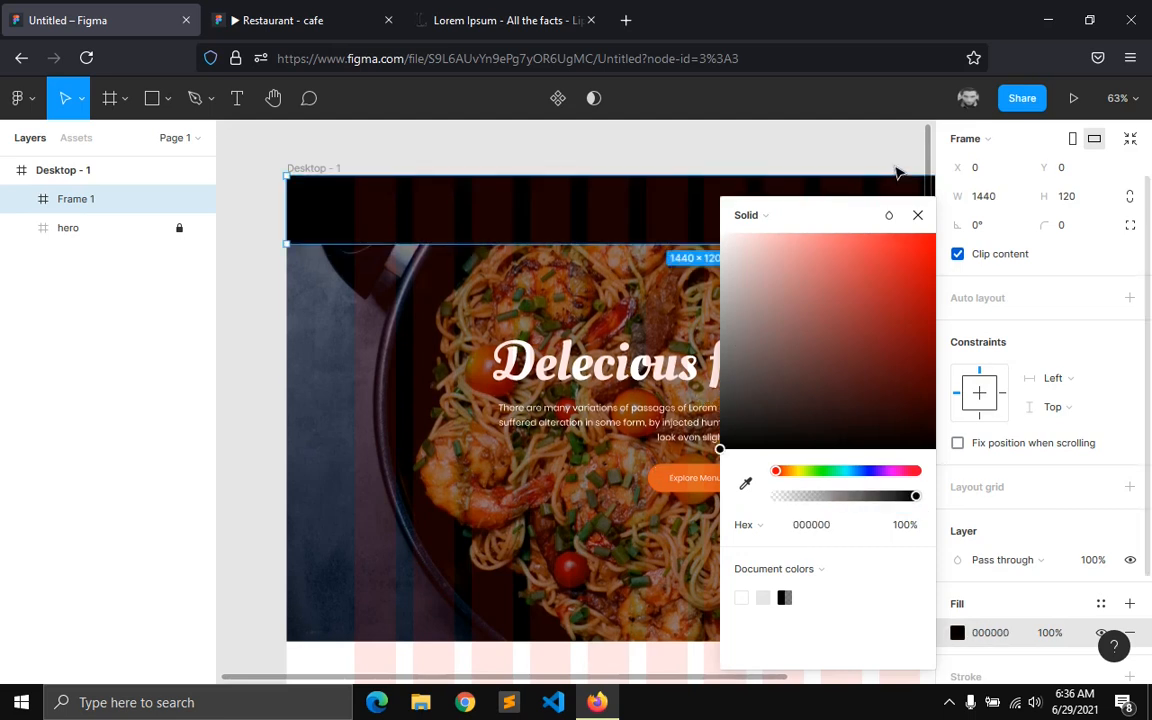
pyautogui.click(917, 215)
# - Add the text "logo" inside the header frame, starting at X 120, Y 49
pyautogui.scroll(3, 355, 200)
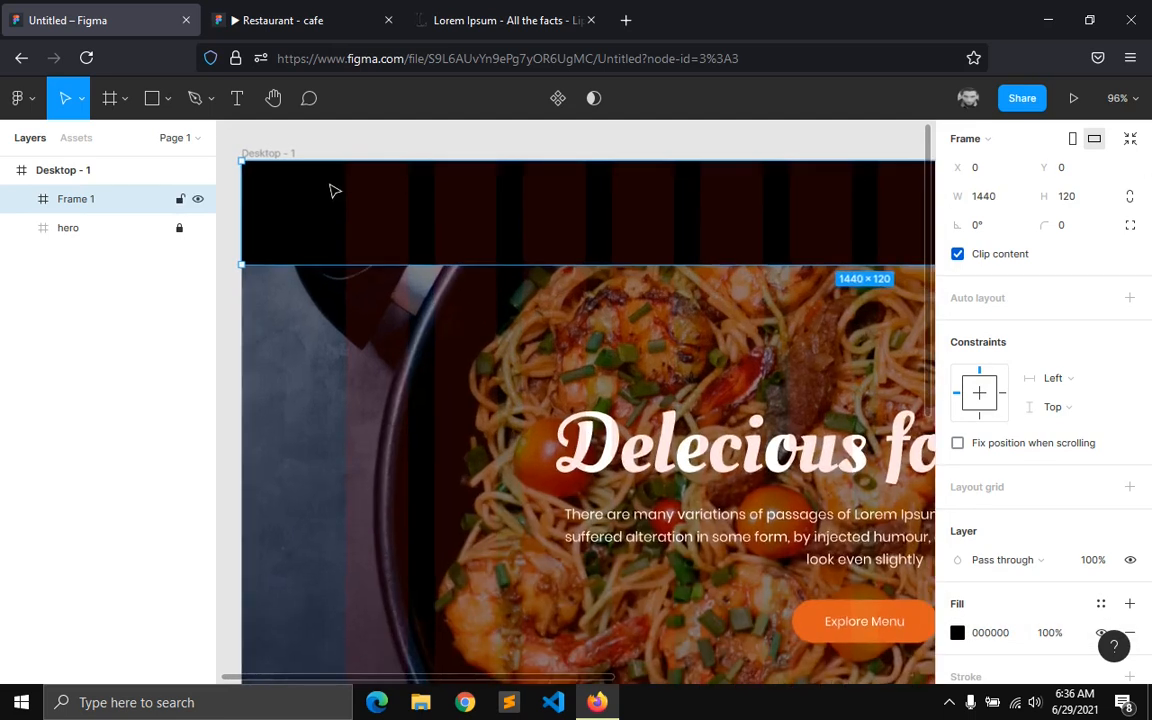
pyautogui.scroll(3, 335, 190)
pyautogui.click(237, 98)
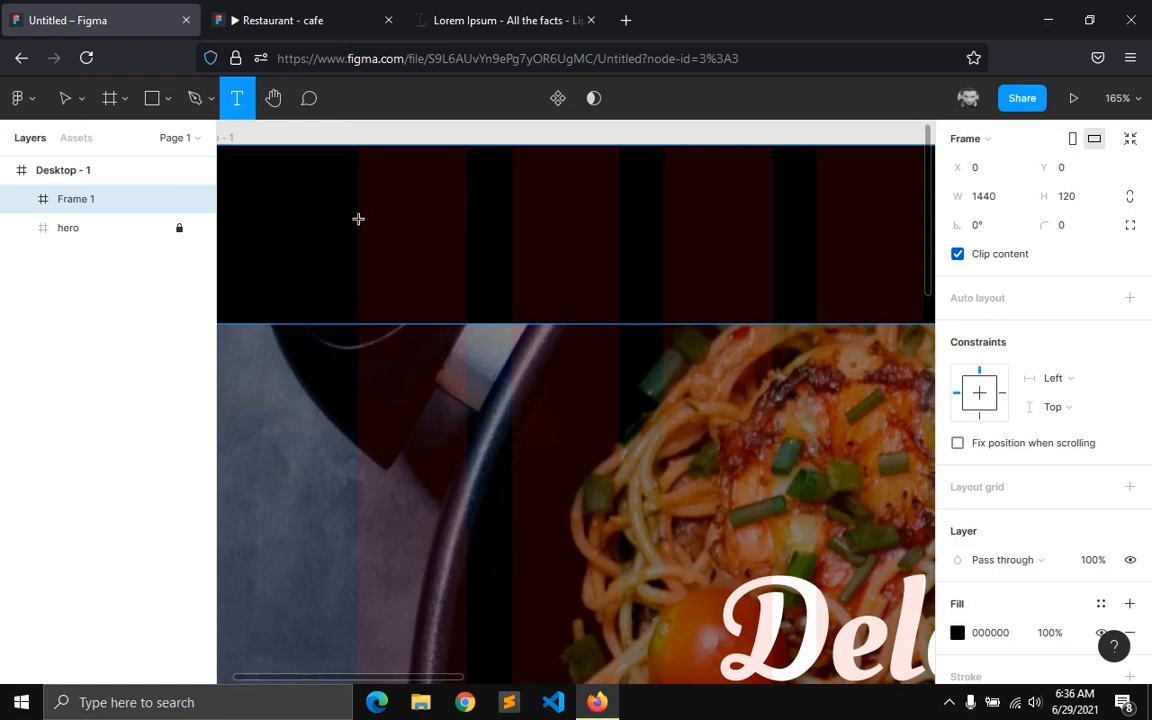
pyautogui.click(388, 281)
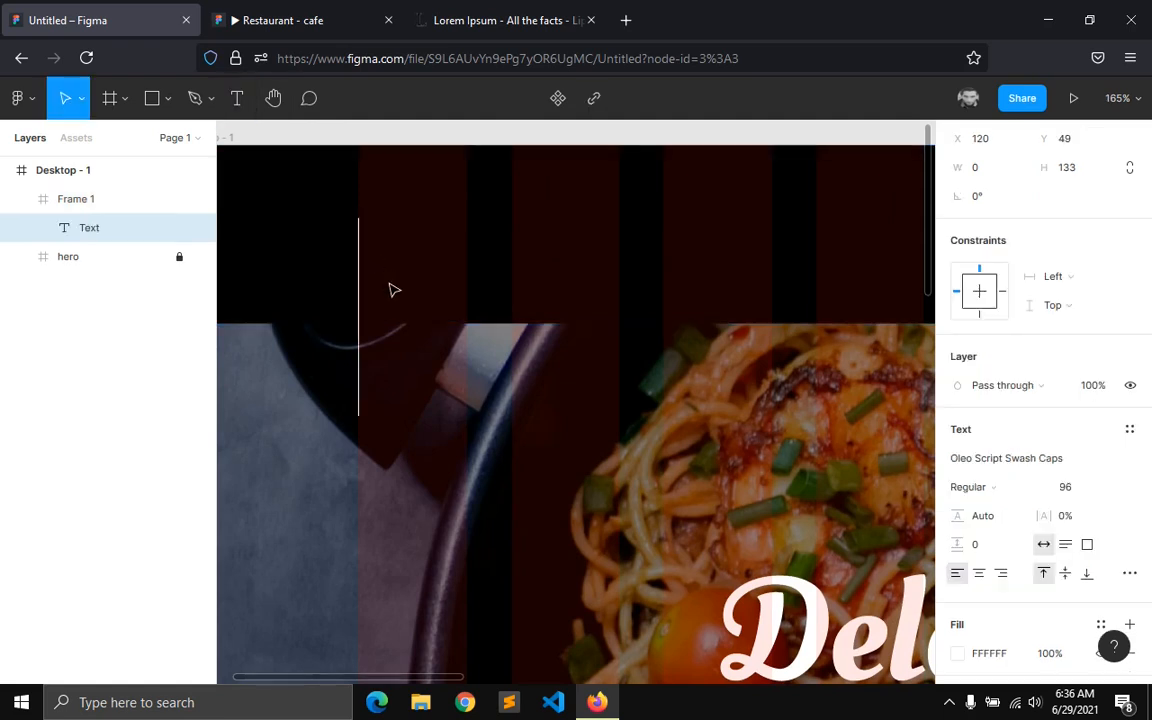
pyautogui.write('logo')
pyautogui.press('Escape')
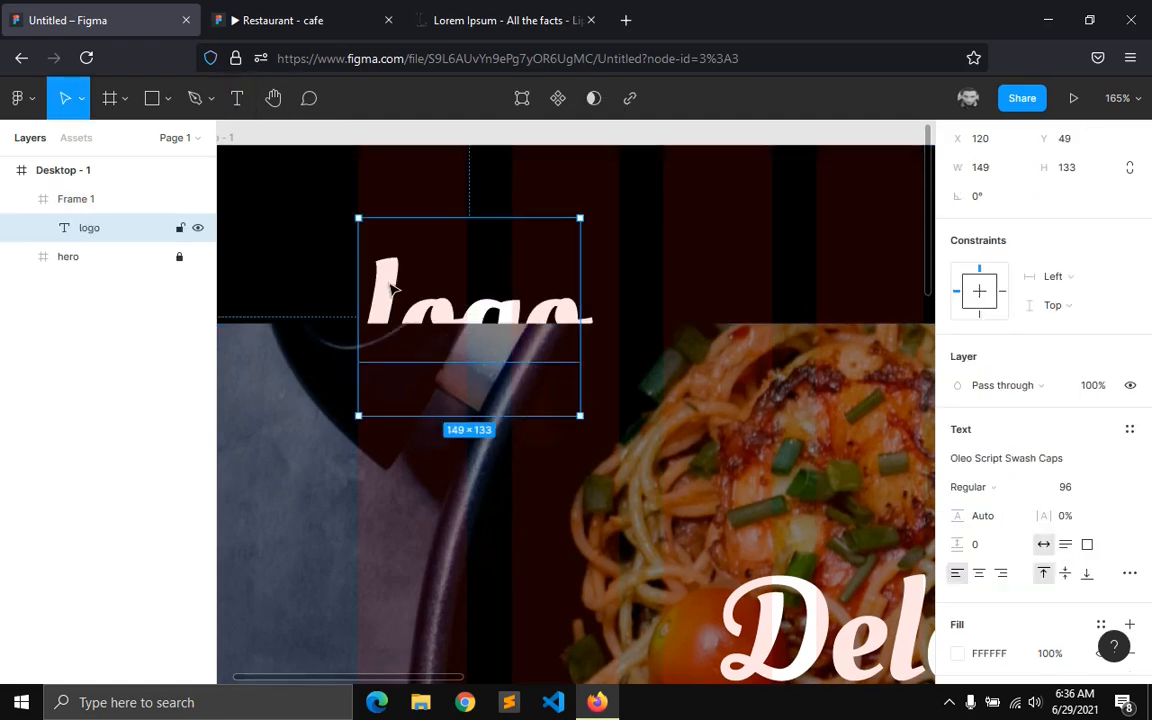
# - Set the logo text's font size to 38 and move it up to about X 119, Y 34
pyautogui.click(1096, 492)
pyautogui.write('3')
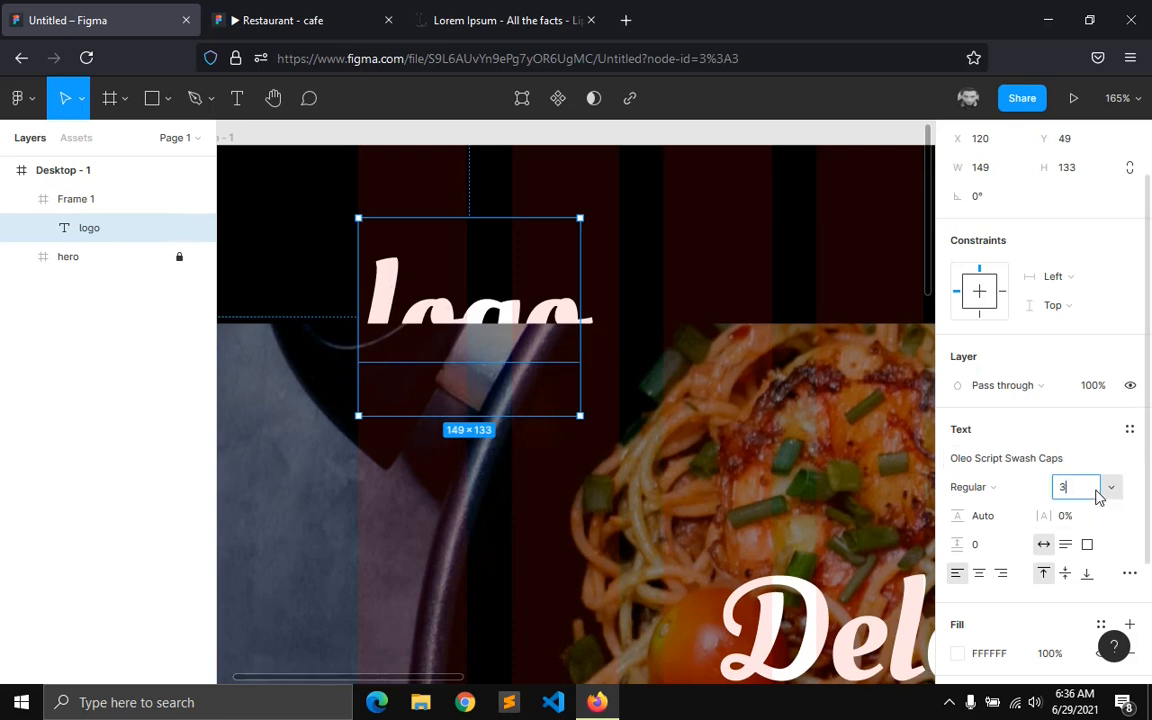
pyautogui.write('8')
pyautogui.press('Return')
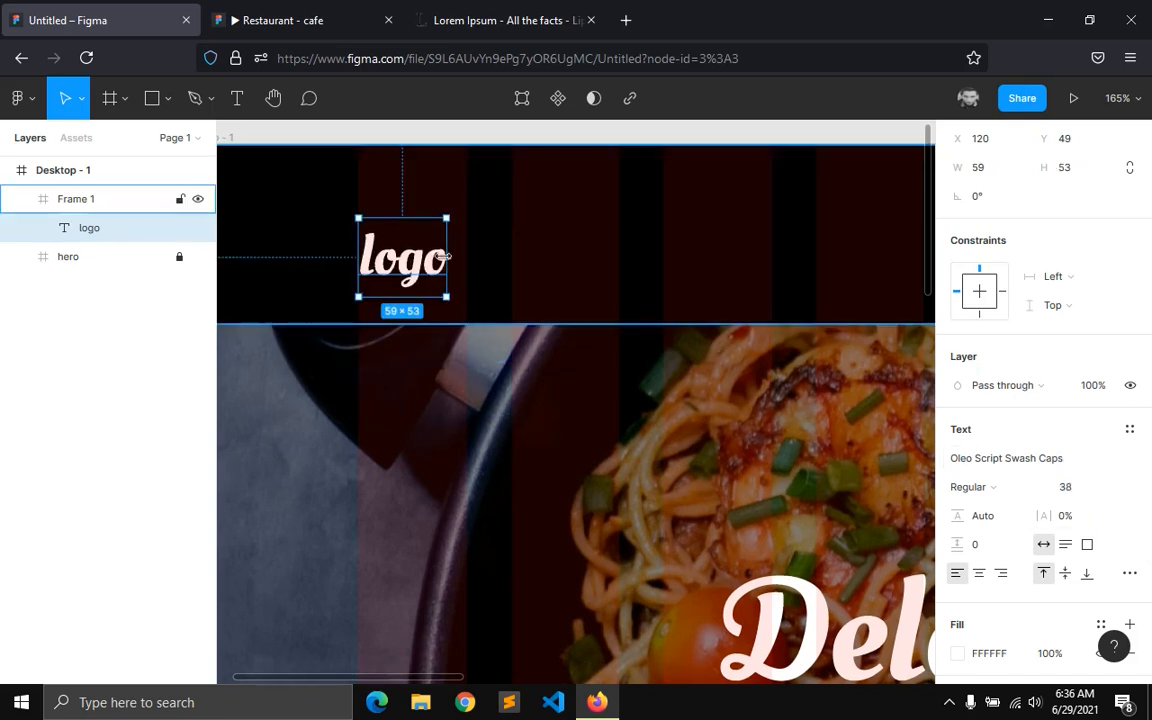
pyautogui.moveTo(408, 261); pyautogui.dragTo(402, 232)
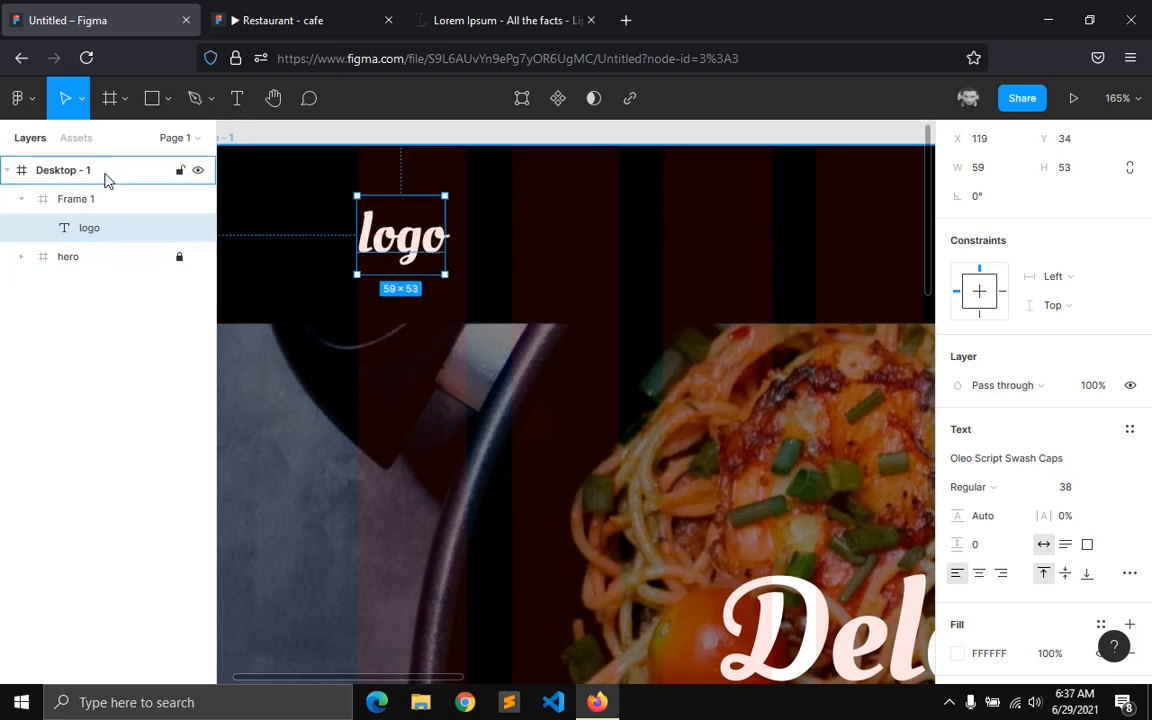
# - Hide the layout grids and rename the header frame as "navbar"
pyautogui.click(100, 170)
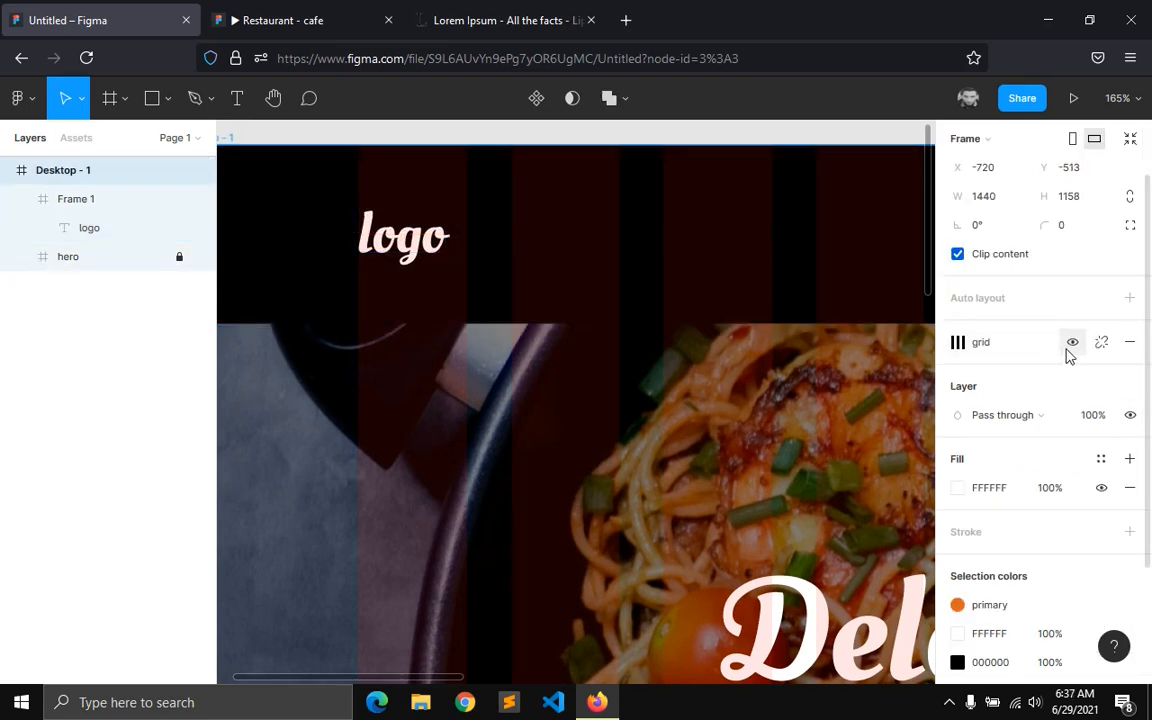
pyautogui.hotkey('ctrl', 'shift', '4')
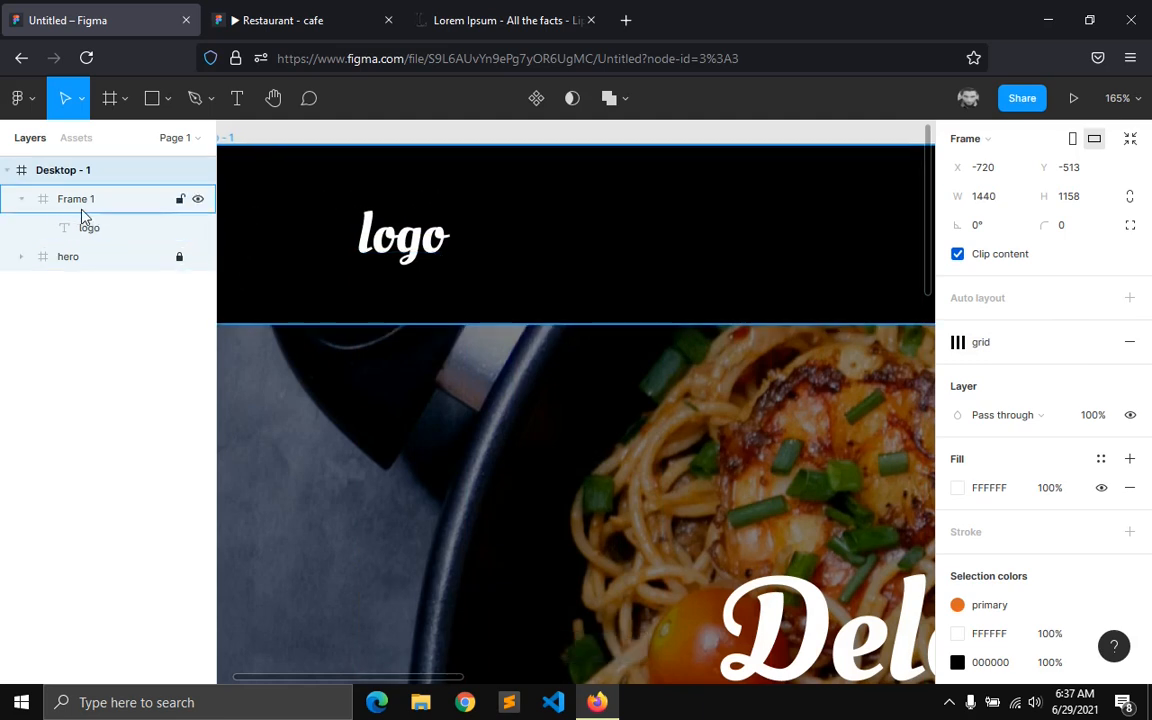
pyautogui.click(82, 212)
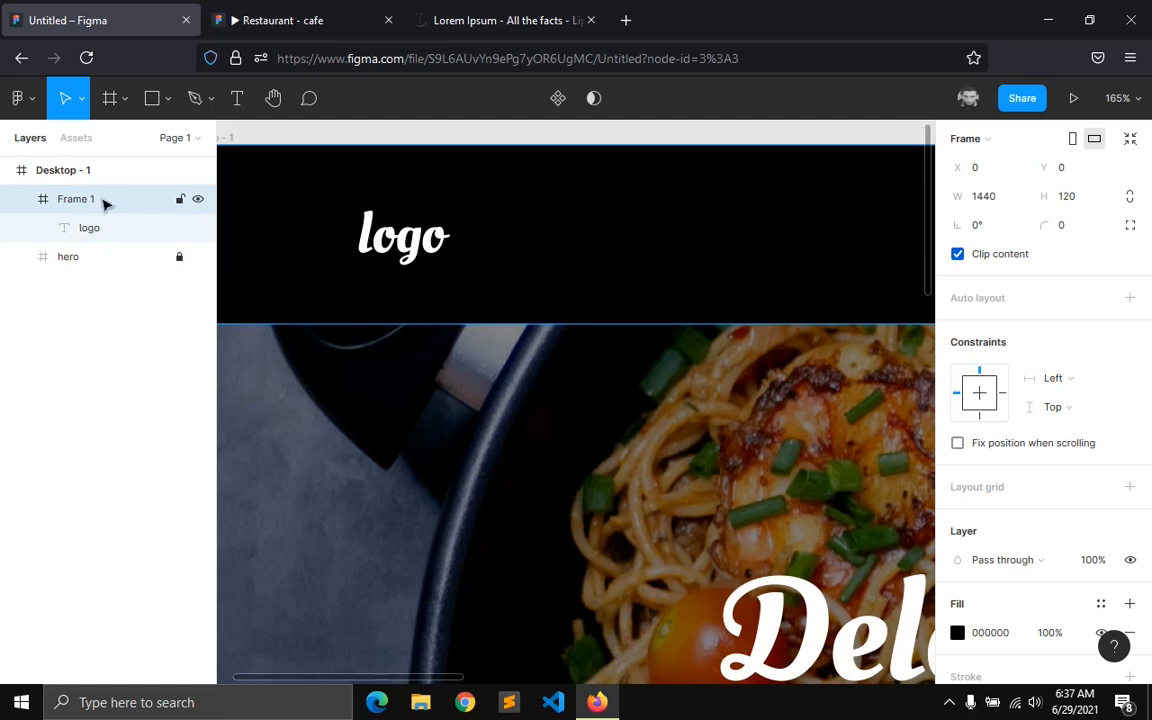
pyautogui.doubleClick(78, 205)
pyautogui.write('navba')
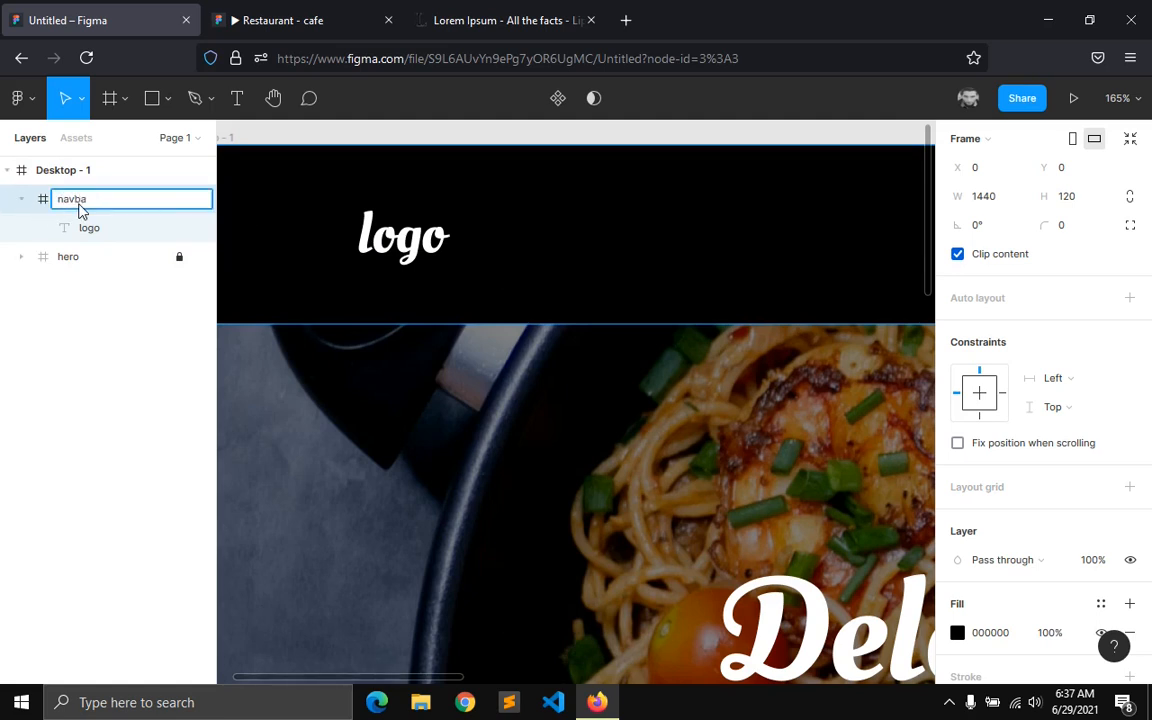
pyautogui.write('r')
pyautogui.press('Return')
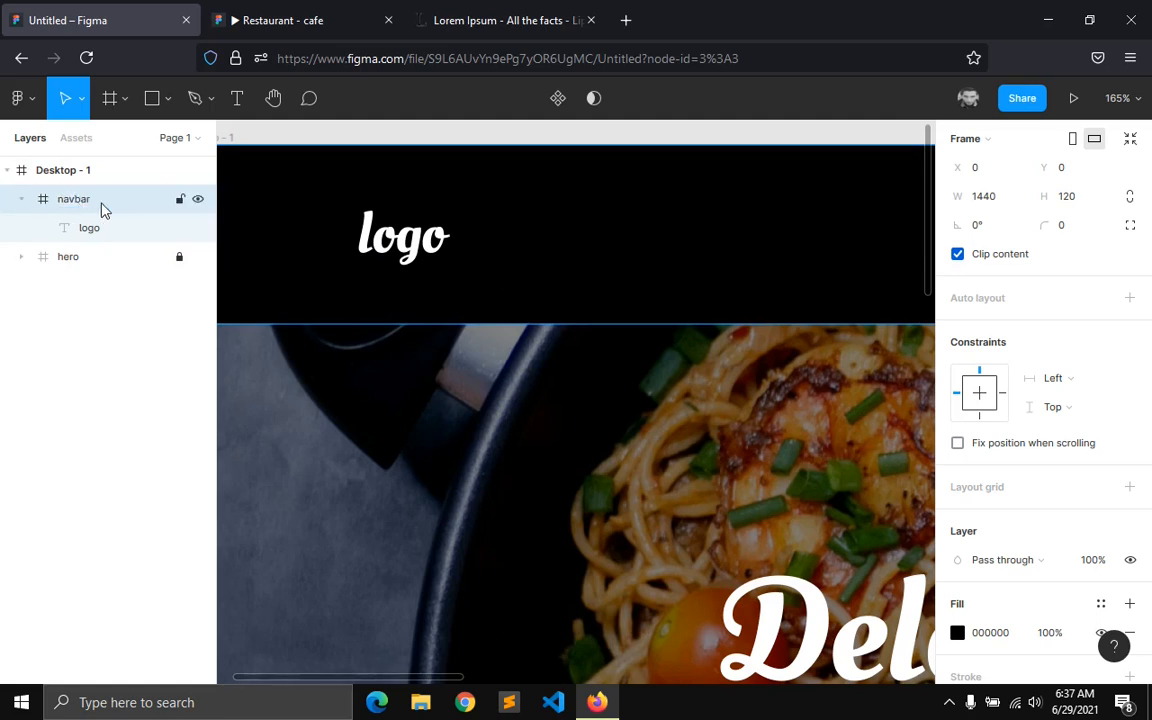
# - Apply the "grid" style to the navbar and align the logo to the first column at X 120, centred vertically
pyautogui.click(1100, 487)
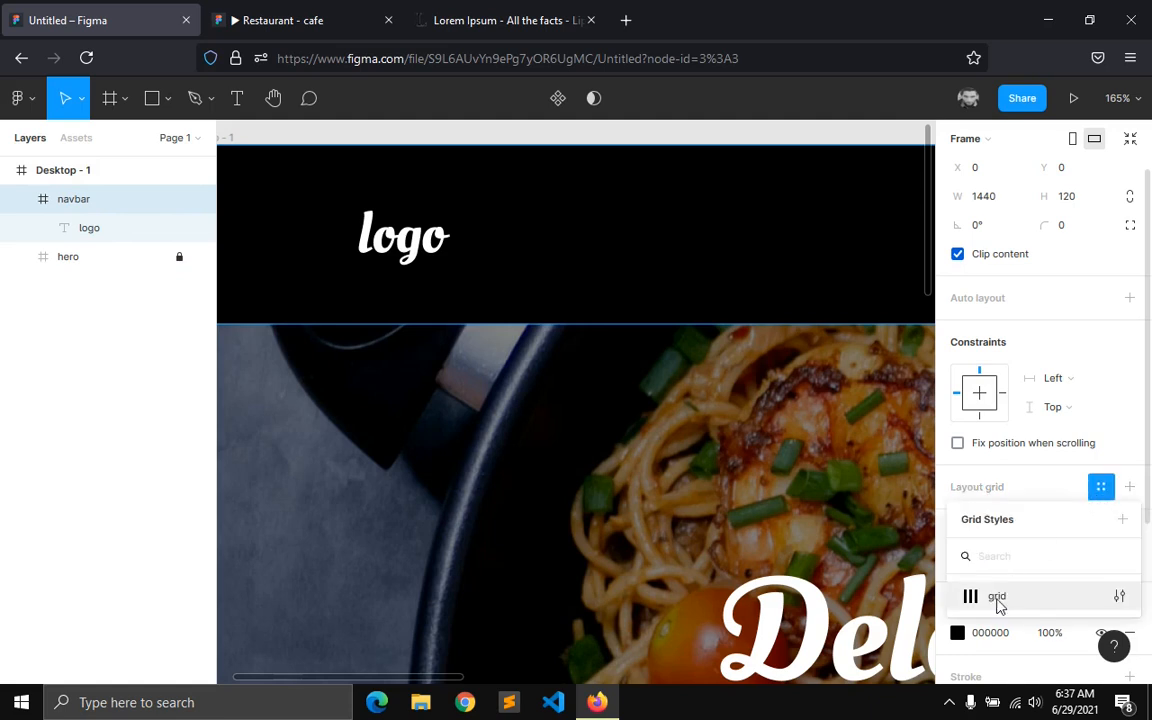
pyautogui.click(998, 597)
pyautogui.click(384, 227)
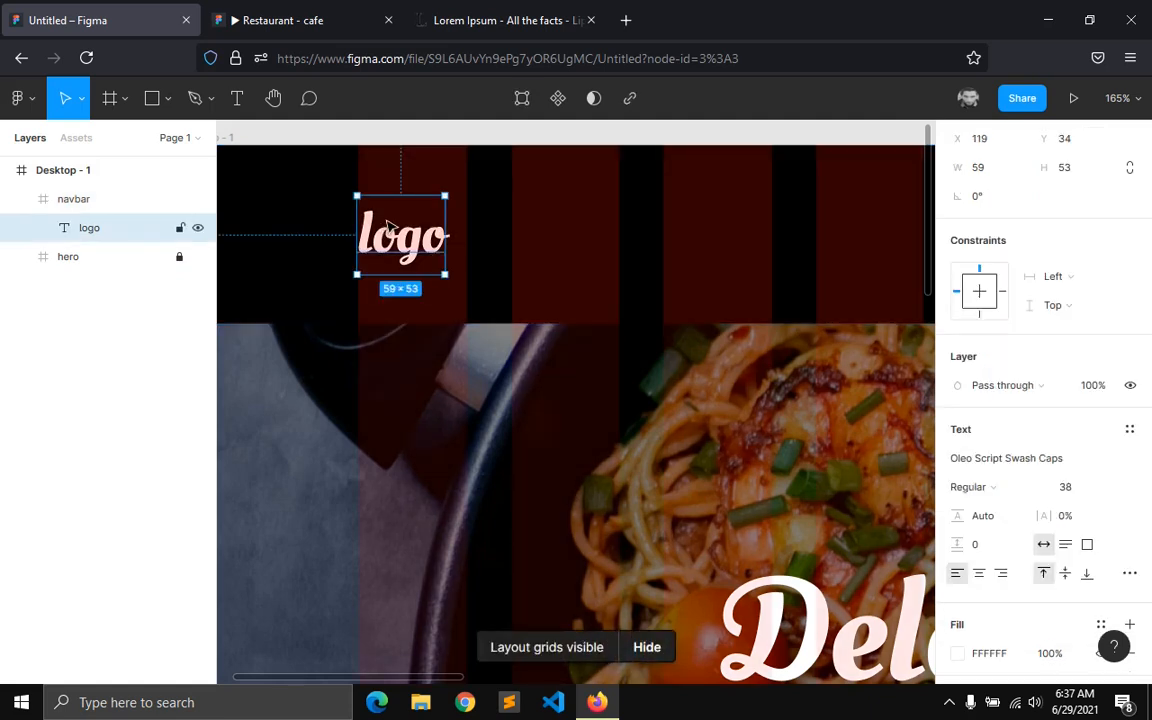
pyautogui.moveTo(393, 235)
pyautogui.mouseDown()
pyautogui.moveTo(420, 234)
pyautogui.moveTo(392, 238)
pyautogui.mouseUp()
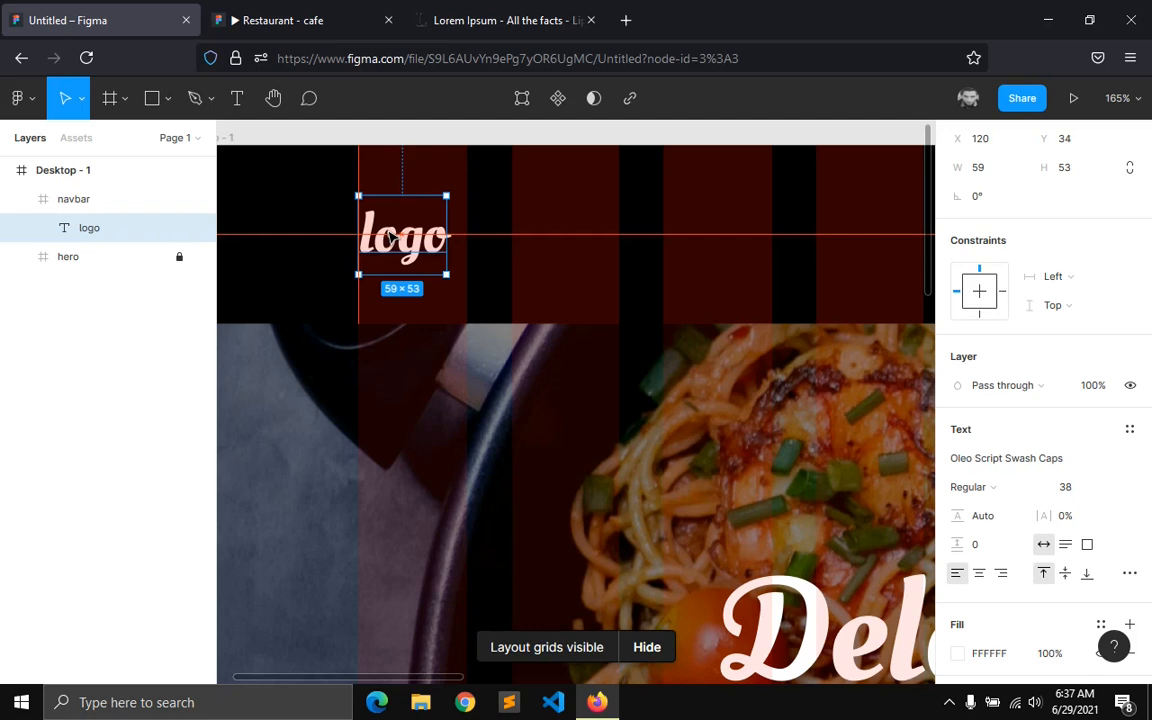
pyautogui.scroll(1, 1093, 177)
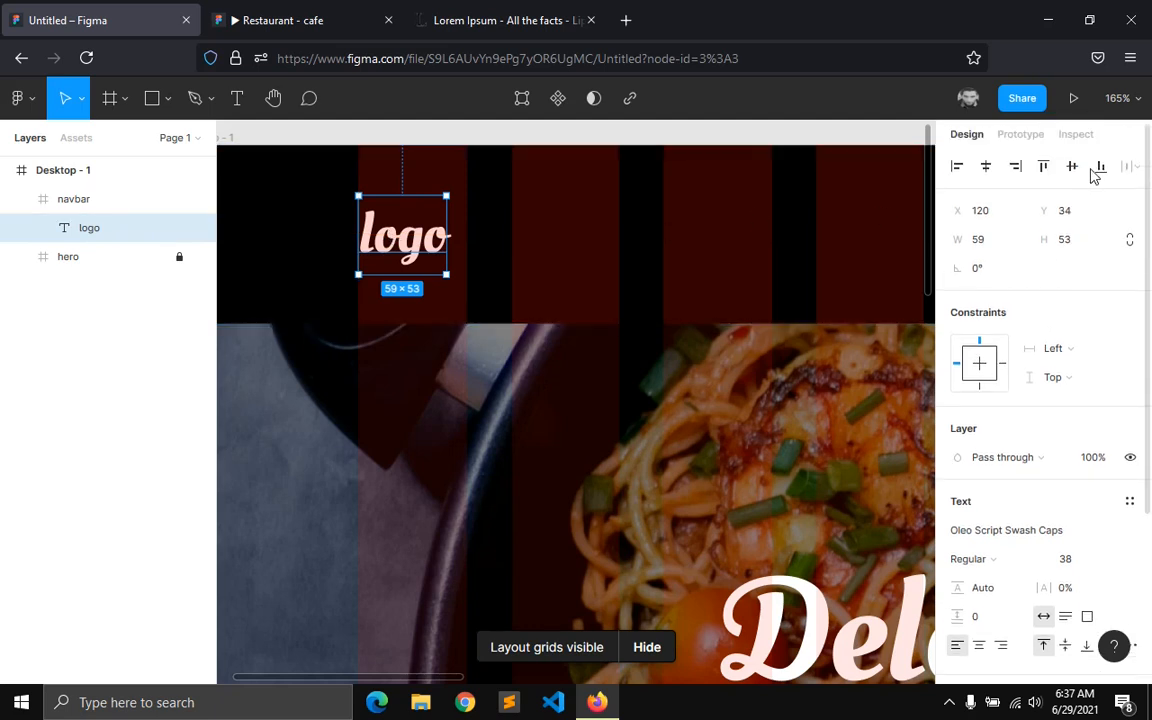
pyautogui.click(1073, 172)
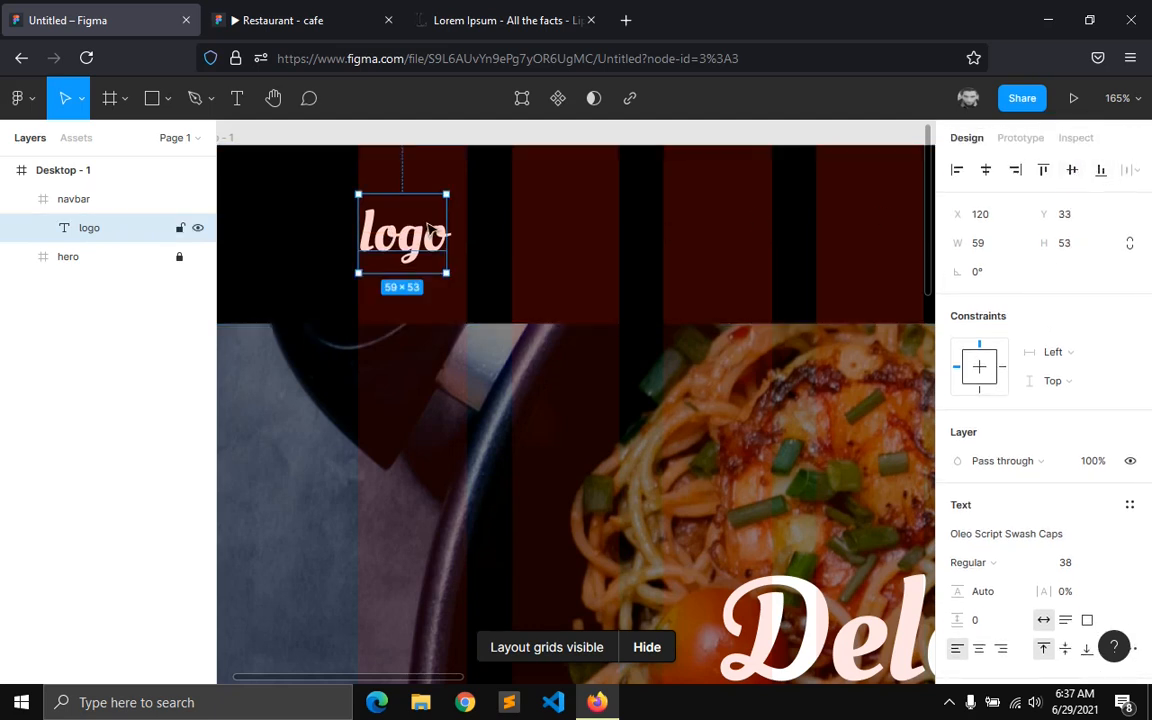
# - Check the navigation links in the Restaurant - cafe prototype, and add a "Home" text to the navbar at X 740, Y 52
pyautogui.moveTo(400, 676); pyautogui.dragTo(655, 672)
pyautogui.click(249, 20)
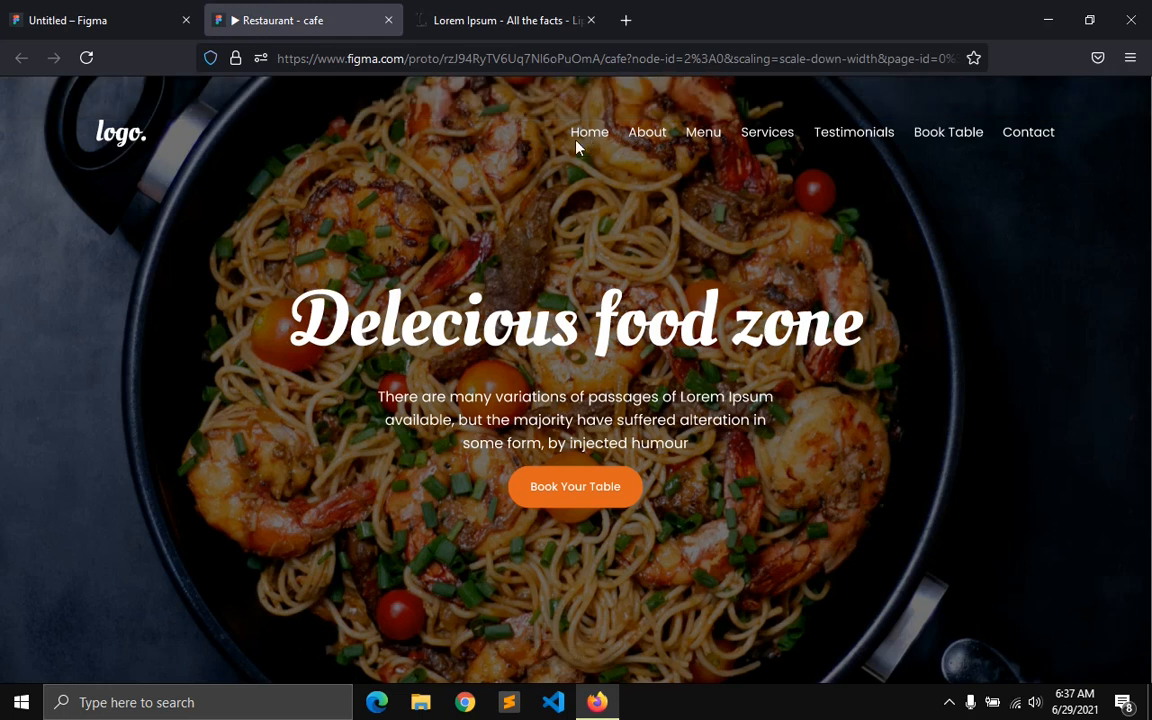
pyautogui.hotkey('ctrl', 'shift', 'Tab')
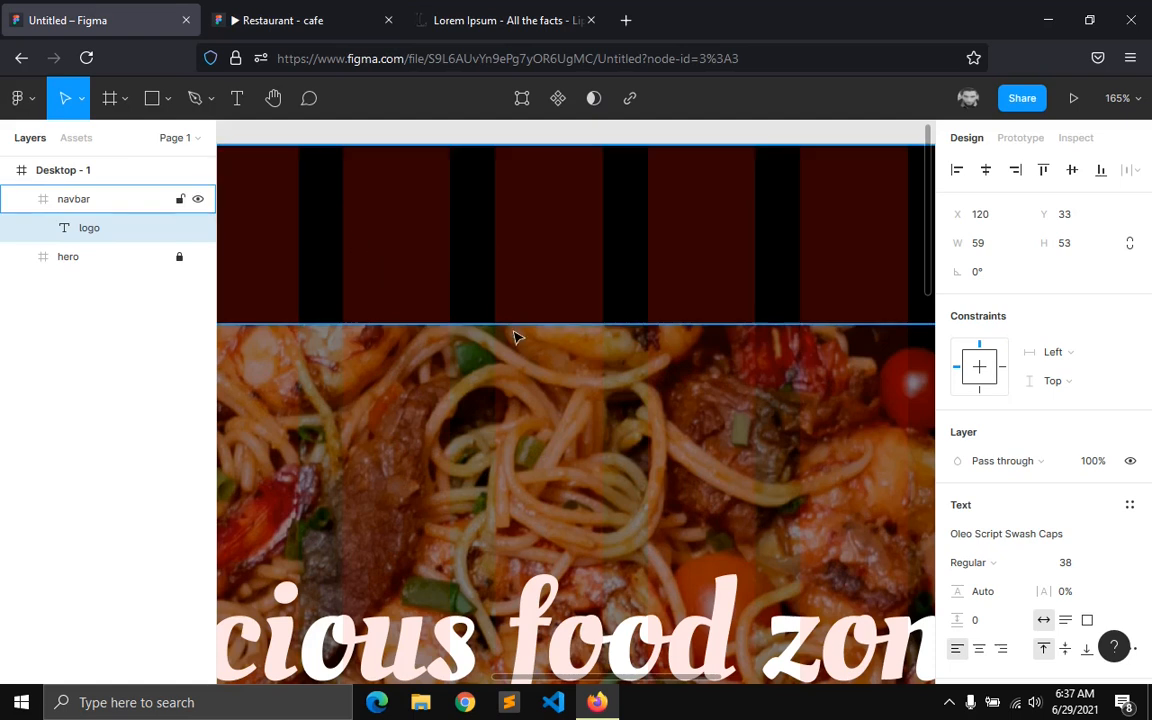
pyautogui.scroll(-3, 514, 334)
pyautogui.click(250, 105)
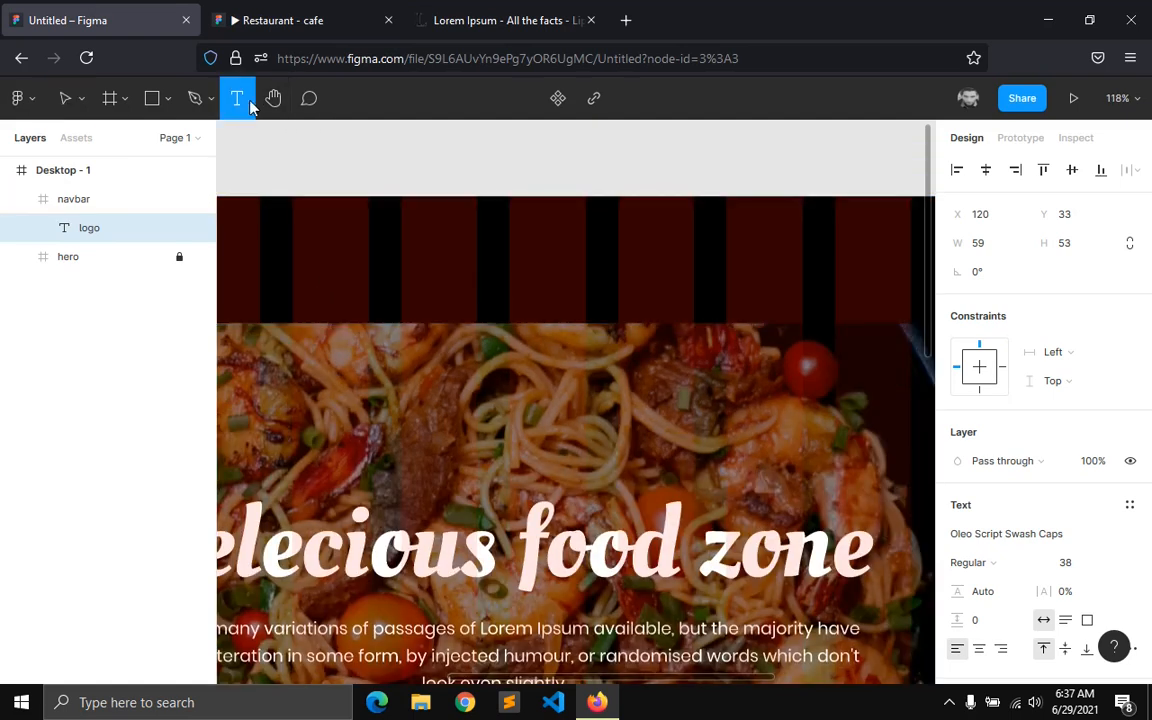
pyautogui.click(556, 342)
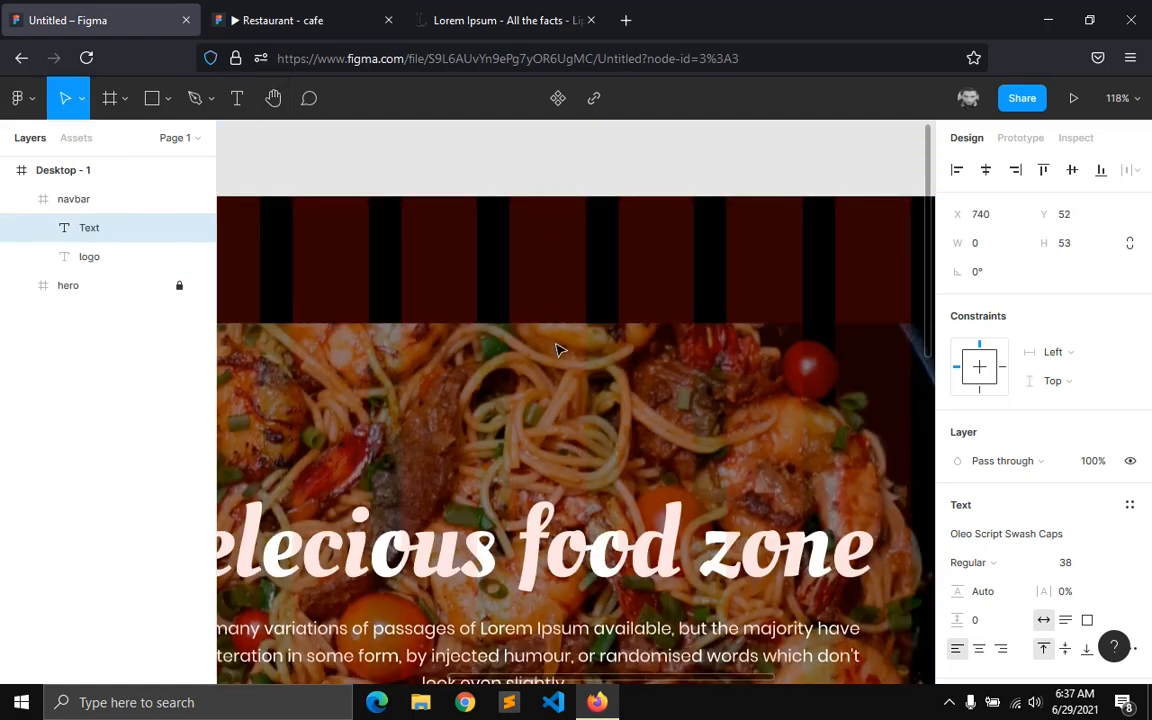
pyautogui.write('Home')
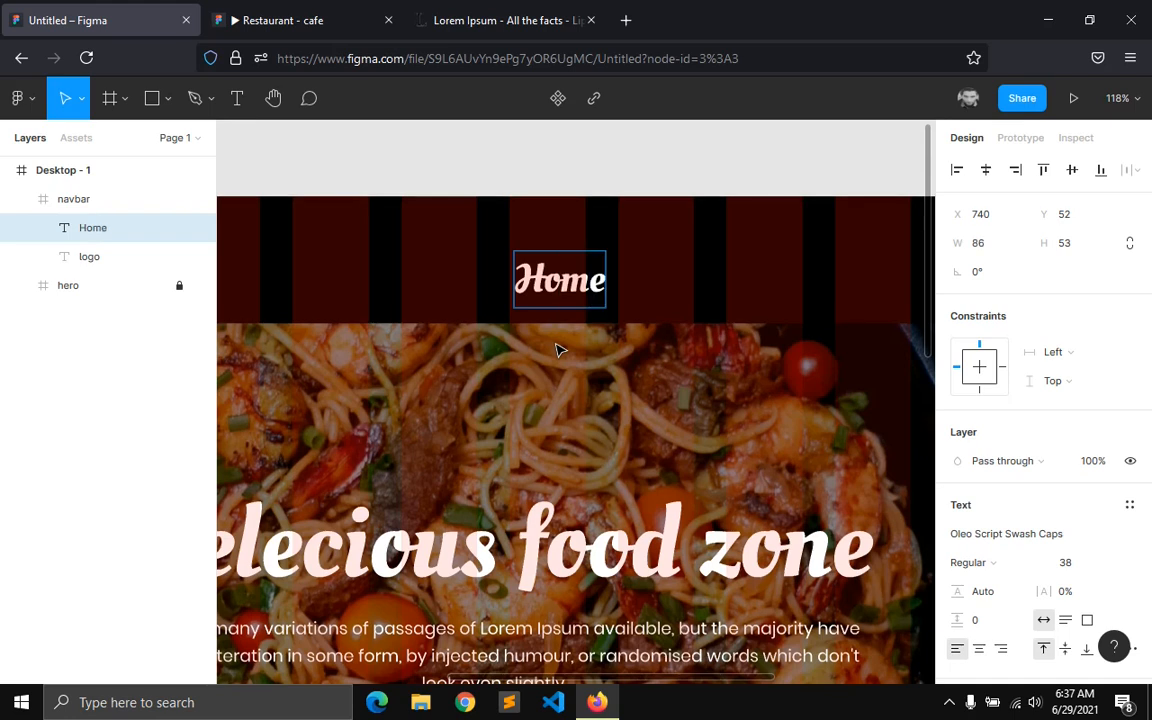
pyautogui.press('Escape')
# - Set the "Home" text's font to Poppins at size 14
pyautogui.click(1054, 543)
pyautogui.write('Pop')
pyautogui.press('Return')
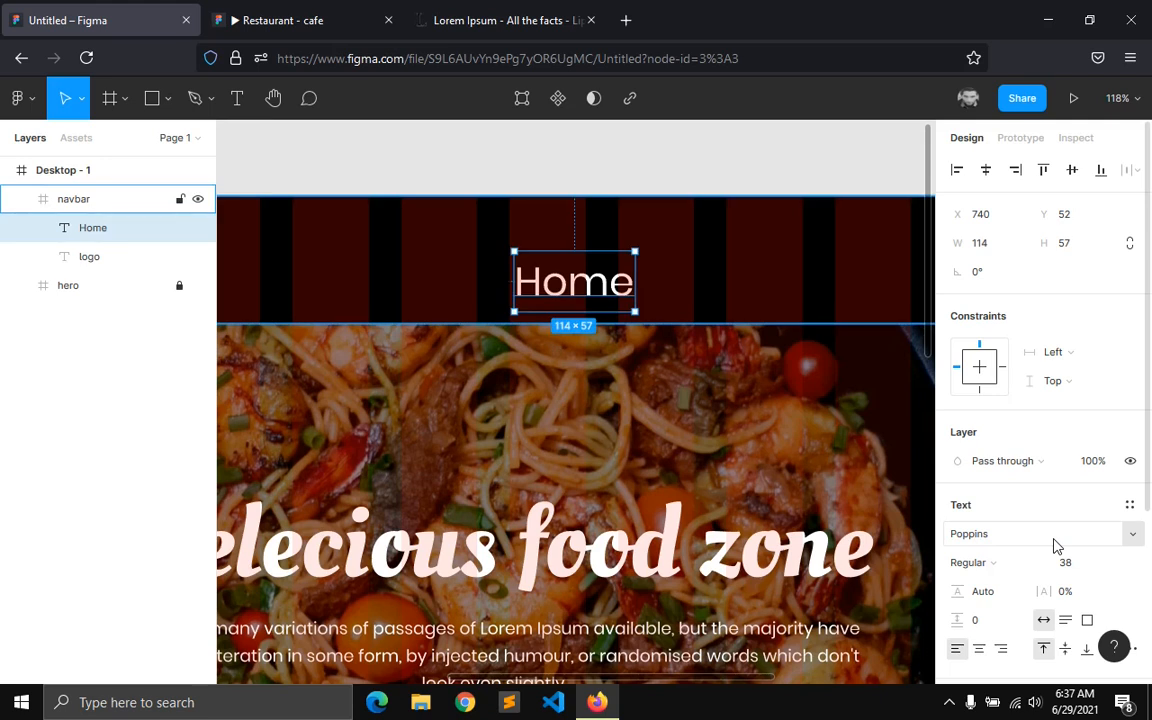
pyautogui.click(1066, 564)
pyautogui.write('14')
pyautogui.press('Return')
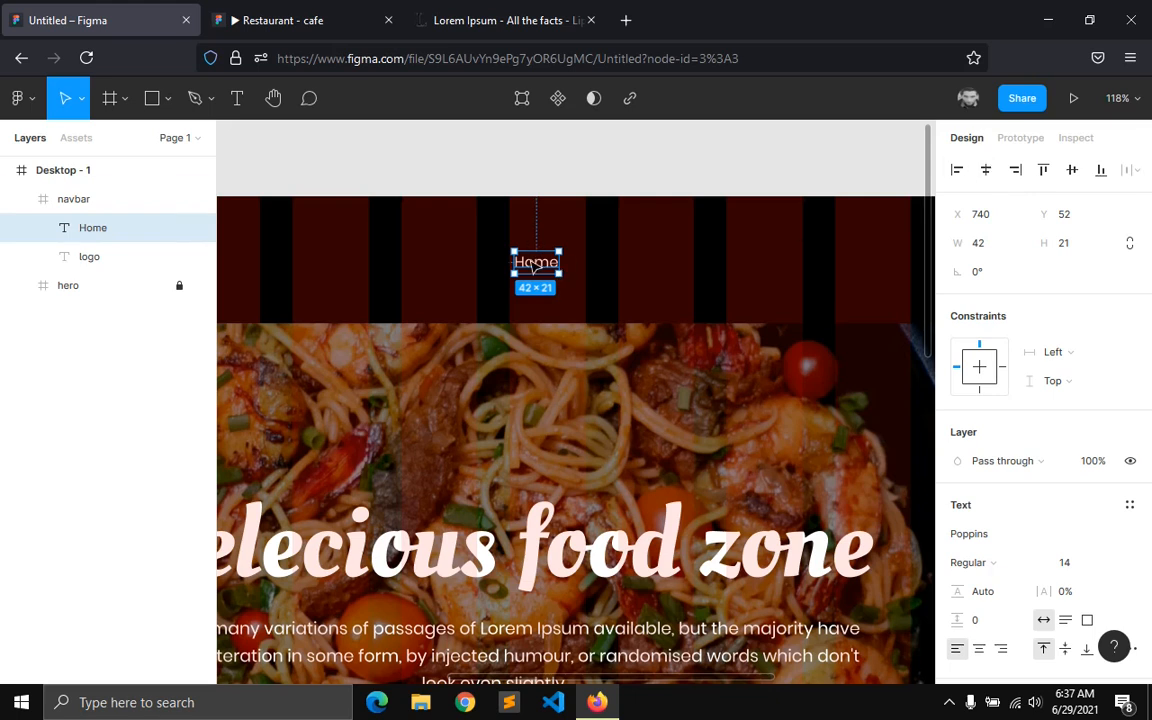
# - Snap the "Home" text to the column edge at X 735, Y 50 and rename its layer as "link"
pyautogui.moveTo(533, 268); pyautogui.dragTo(528, 266)
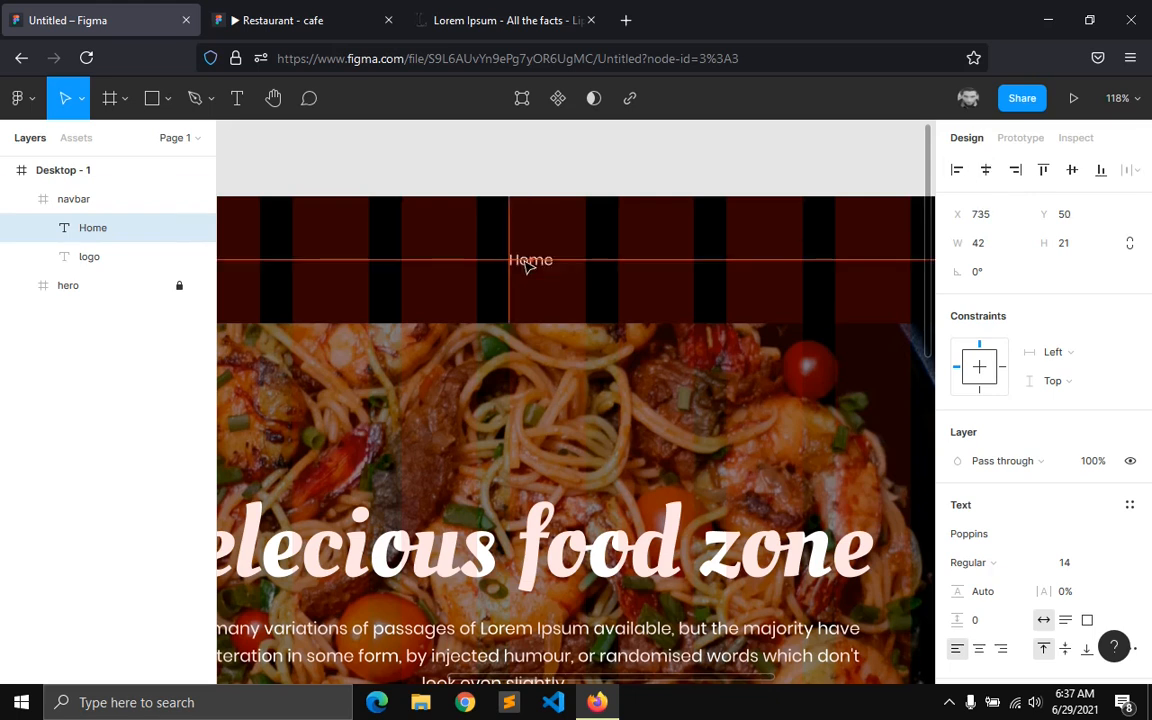
pyautogui.doubleClick(92, 239)
pyautogui.write('link')
pyautogui.press('Return')
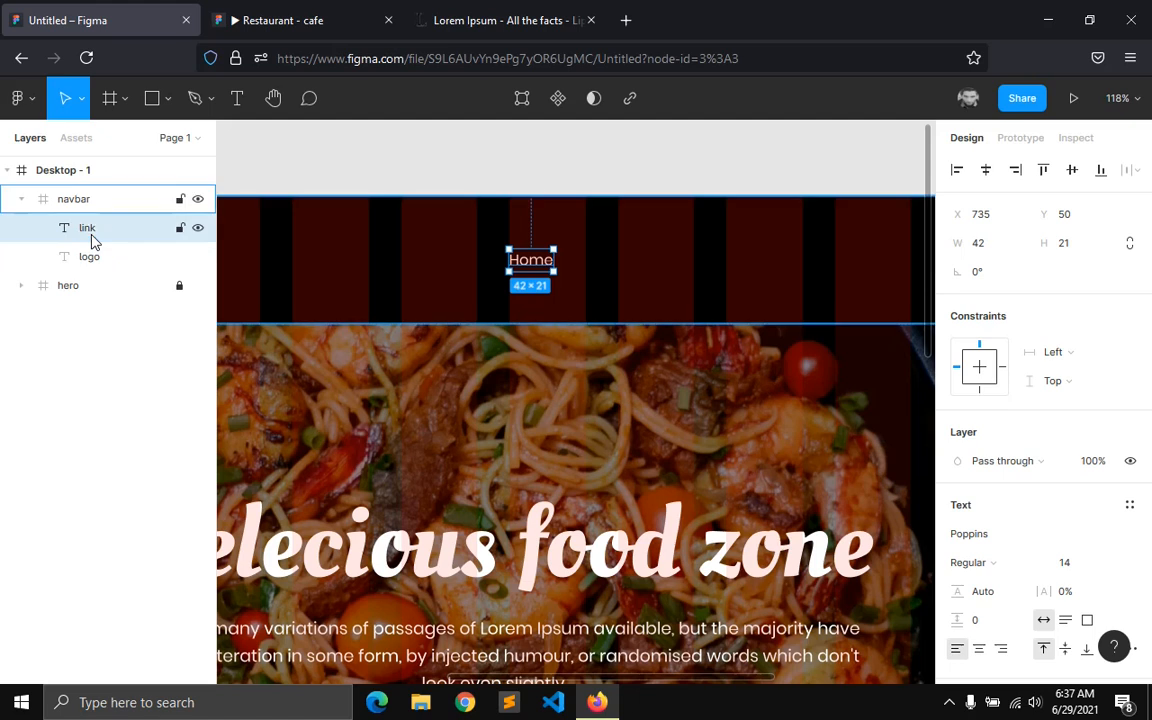
# - Duplicate the "Home" link, place the copy to its right on the same line, and wrap both in an auto layout
pyautogui.hotkey('ctrl', 'd')
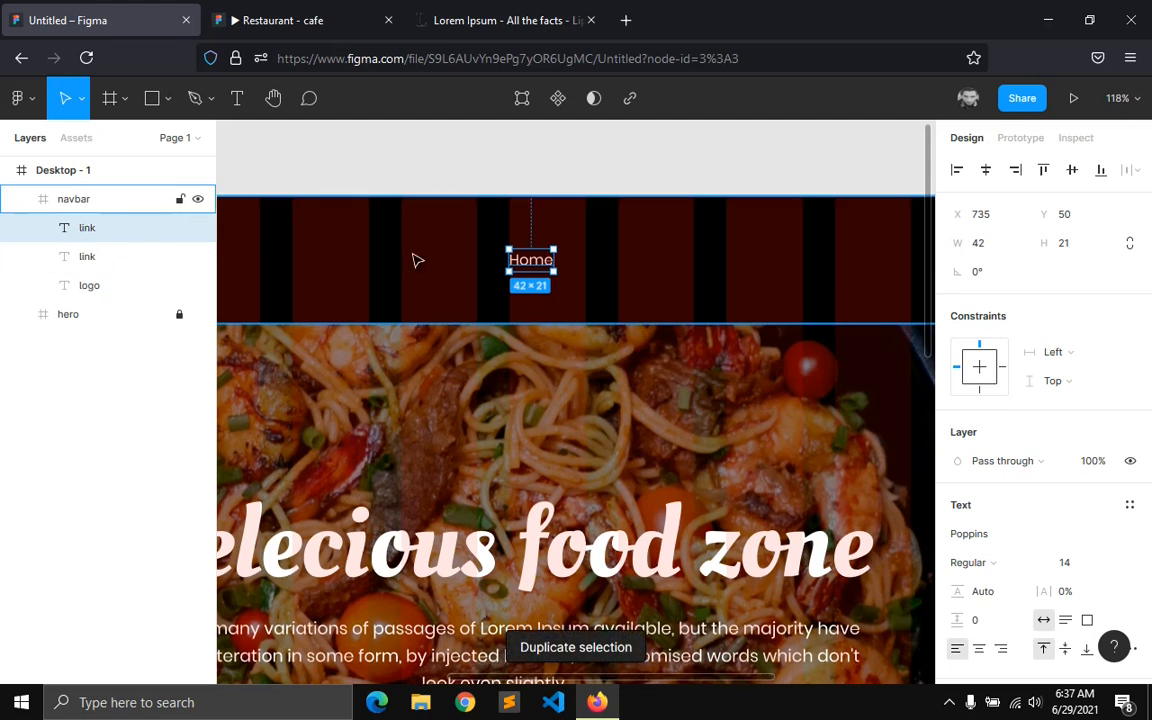
pyautogui.moveTo(519, 253); pyautogui.dragTo(612, 254)
pyautogui.click(95, 259)
pyautogui.keyDown('shift'); pyautogui.click(93, 232); pyautogui.keyUp('shift')
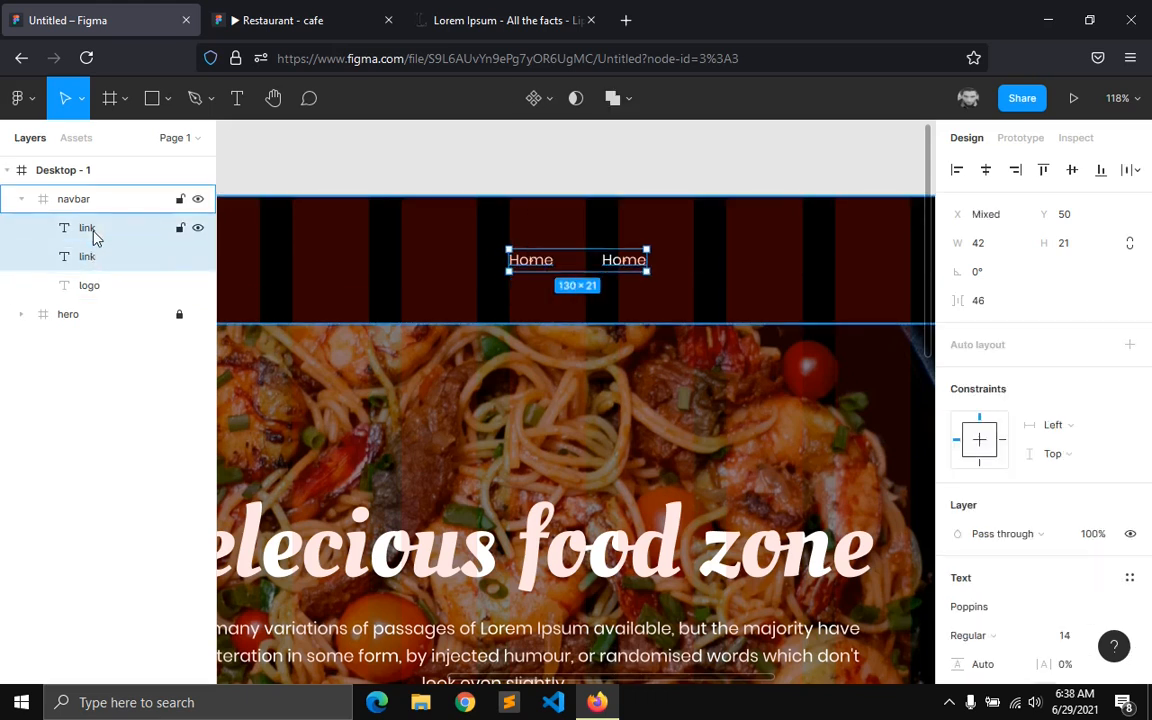
pyautogui.hotkey('shift', 'a')
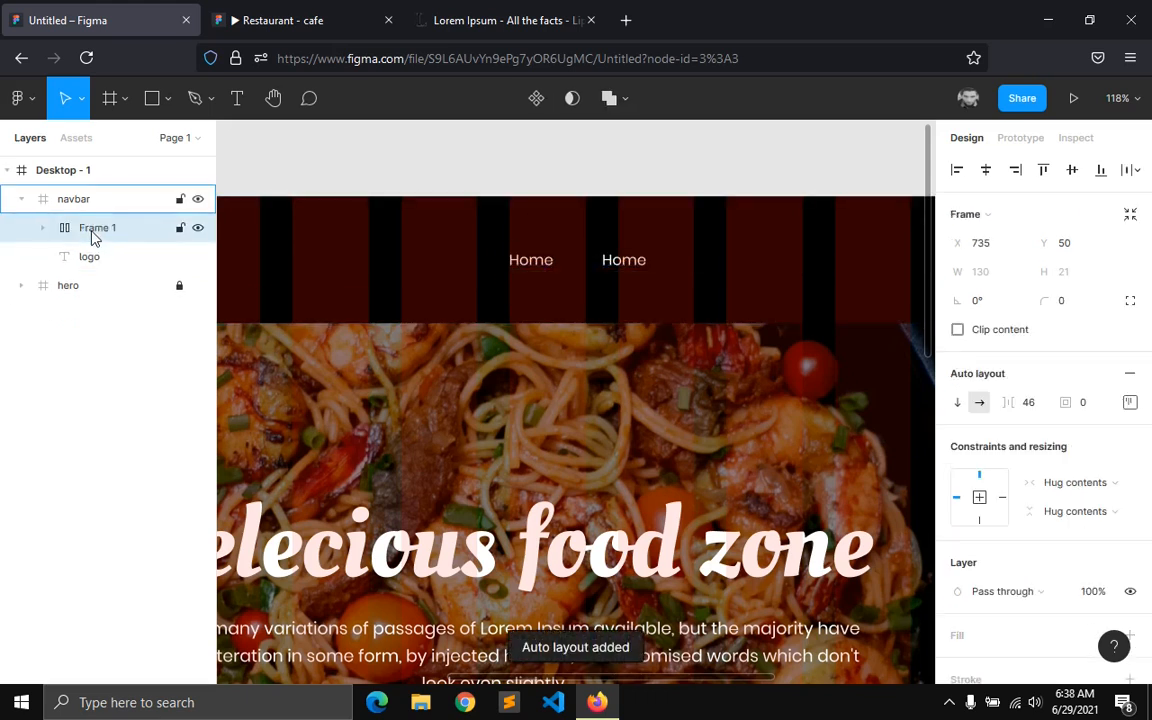
# - Set the auto layout's spacing between the links to 20
pyautogui.click(1041, 408)
pyautogui.write('20')
pyautogui.press('Return')
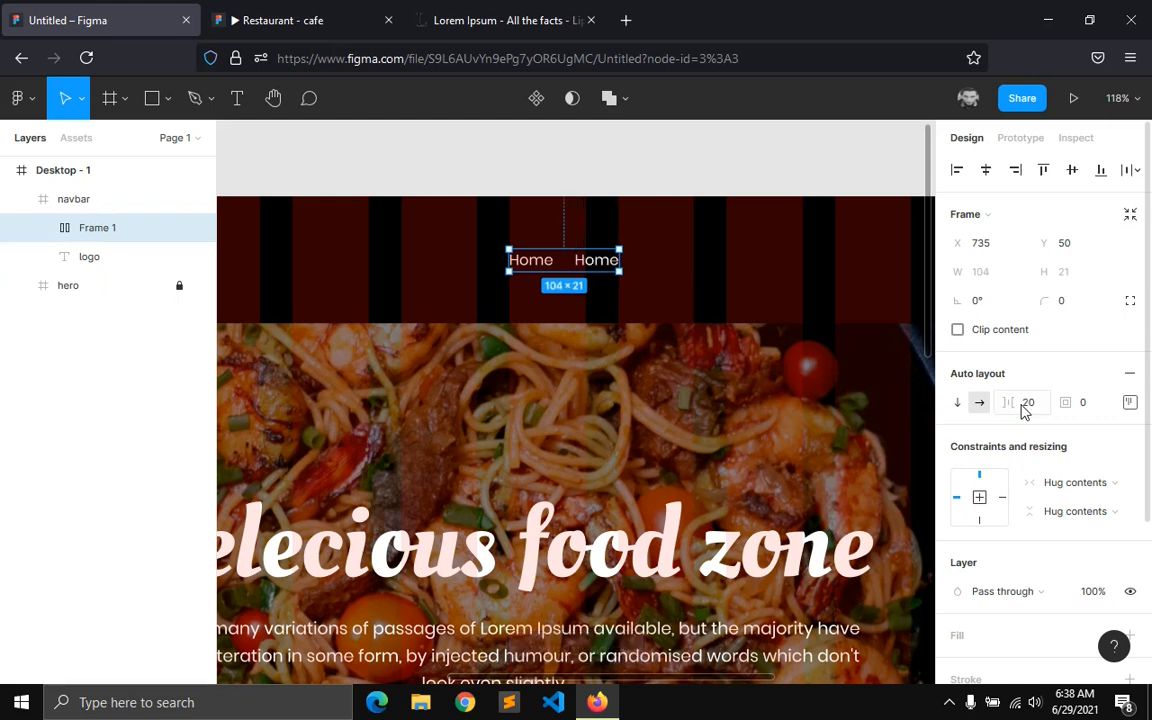
# - Duplicate the last "Home" link four times inside the auto layout frame to make a row of six links
pyautogui.click(42, 228)
pyautogui.click(108, 257)
pyautogui.hotkey('ctrl', 'd')
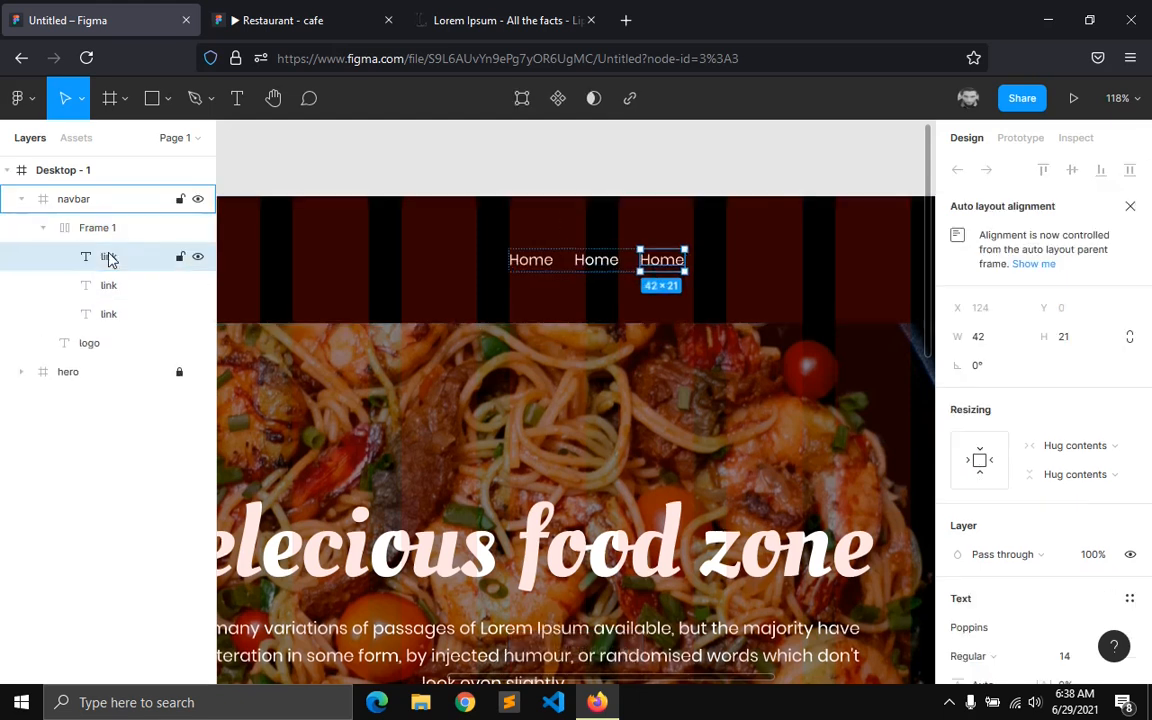
pyautogui.hotkey('ctrl', 'd')
pyautogui.hotkey('ctrl', 'd')
pyautogui.hotkey('ctrl', 'd')
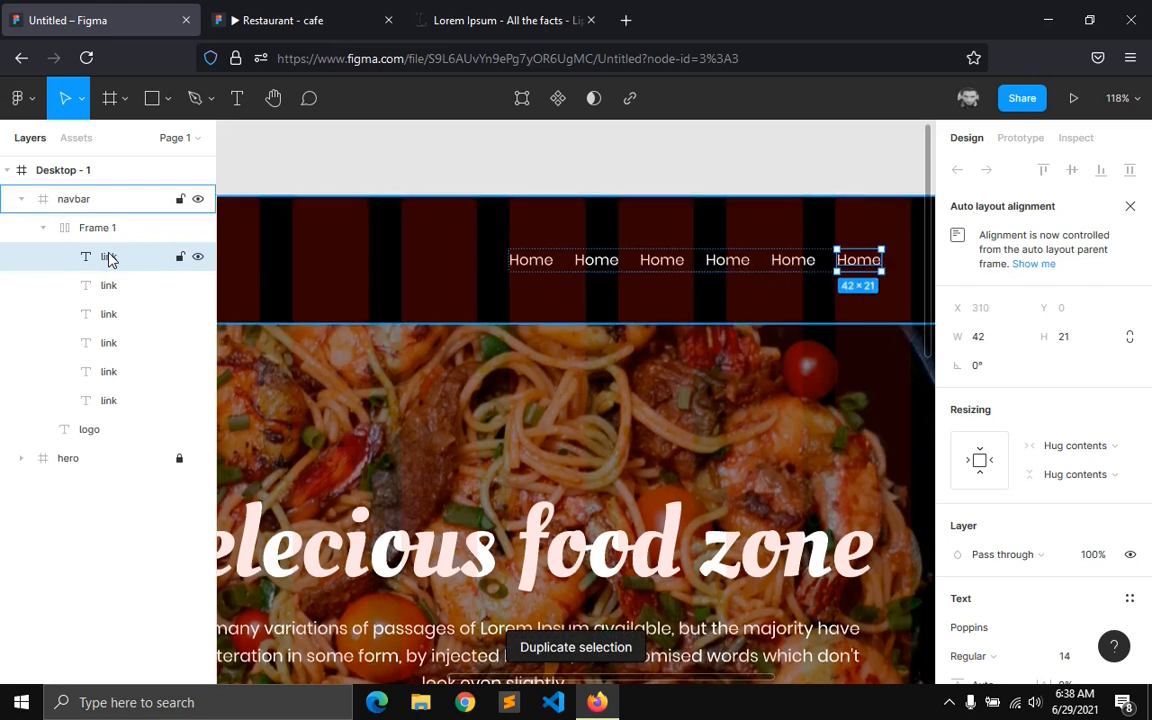
# - Change the text of the second navigation link to "About"
pyautogui.click(532, 266)
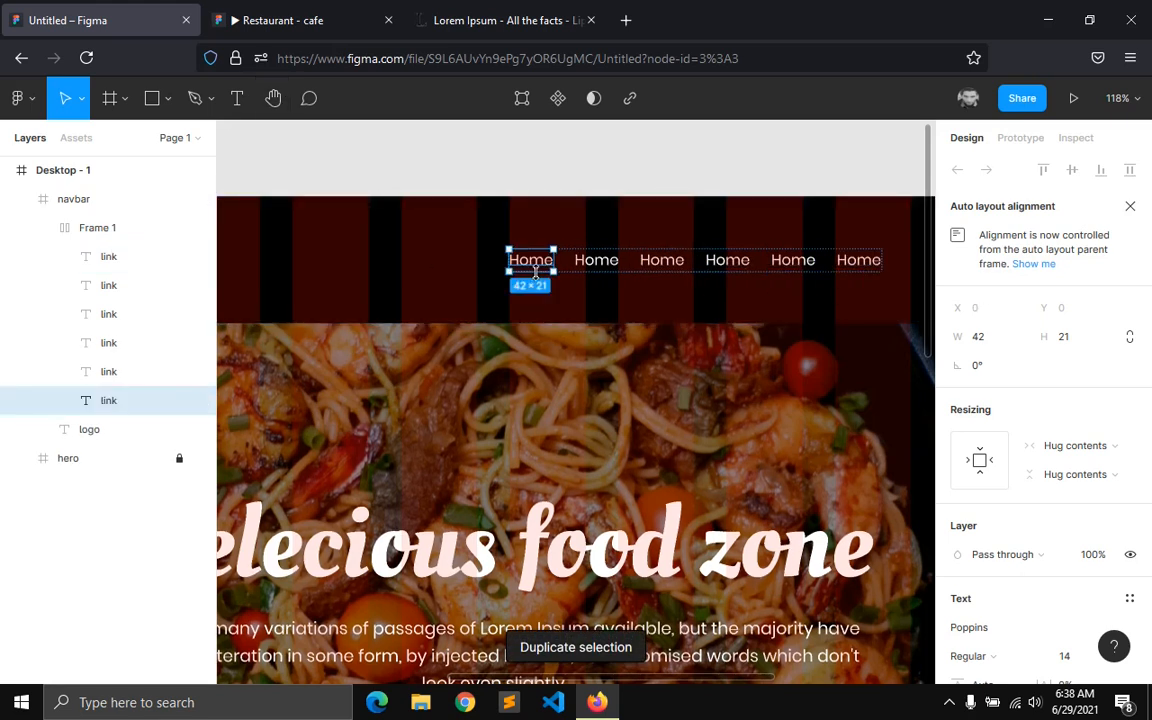
pyautogui.click(598, 262)
pyautogui.doubleClick(603, 264)
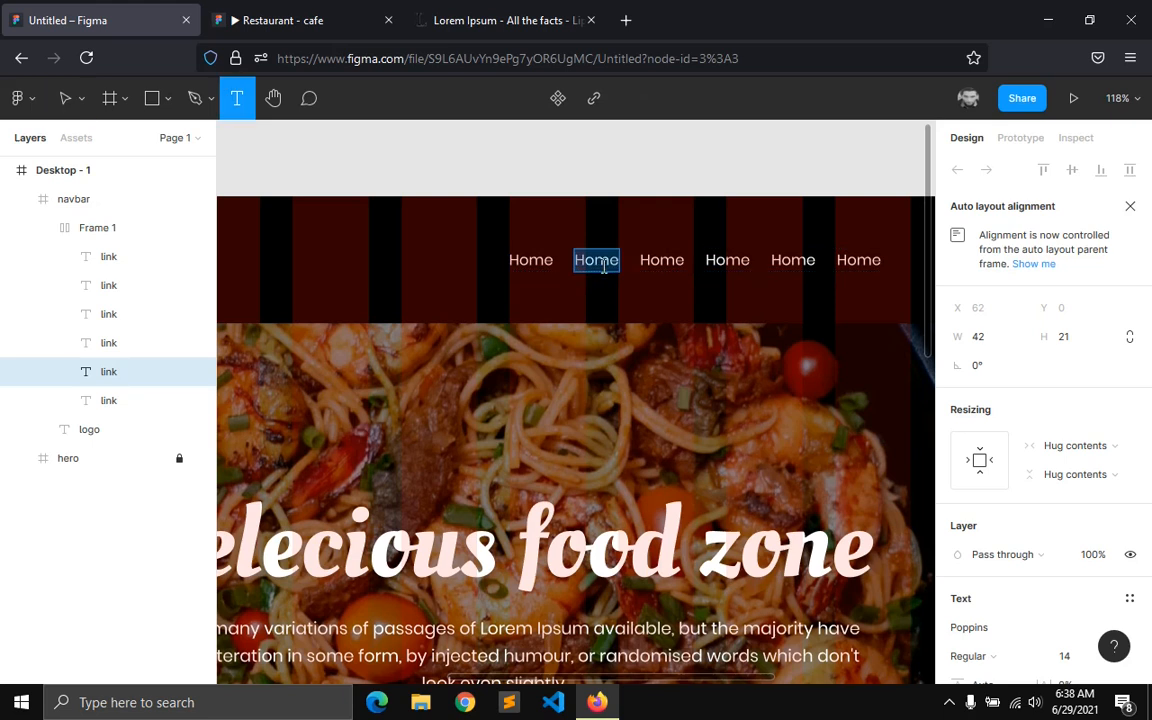
pyautogui.write('About')
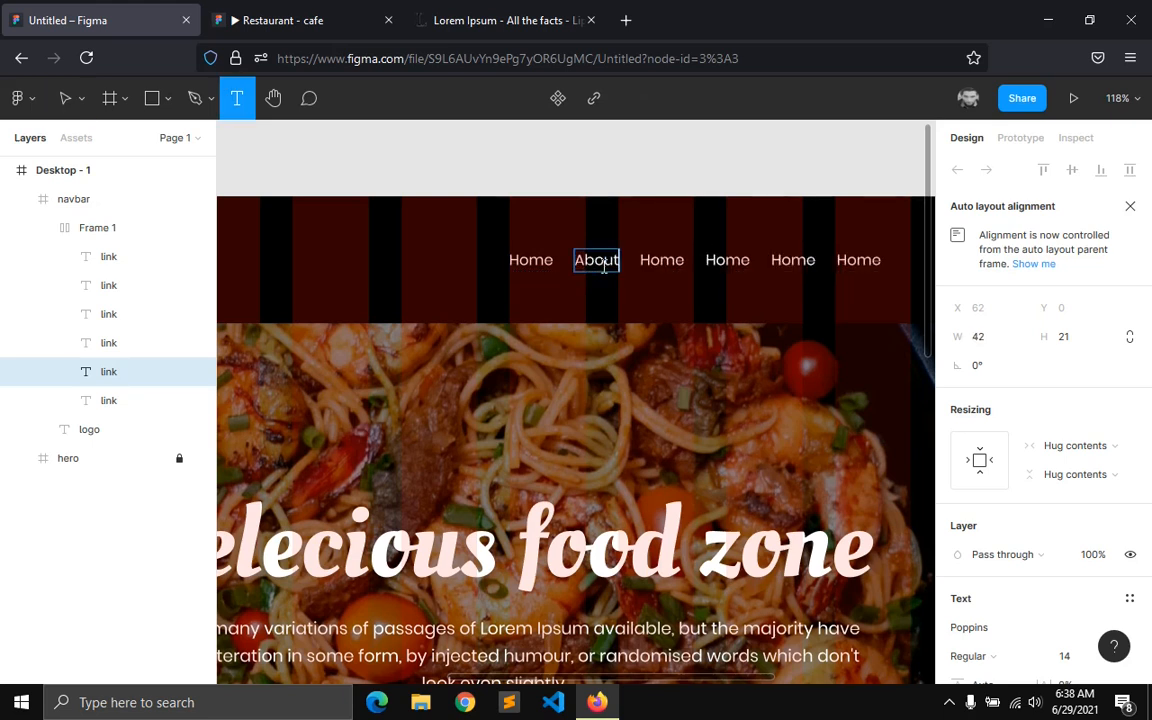
# - Change the text of the third navigation link to "Menu"
pyautogui.doubleClick(649, 262)
pyautogui.write('Servic')
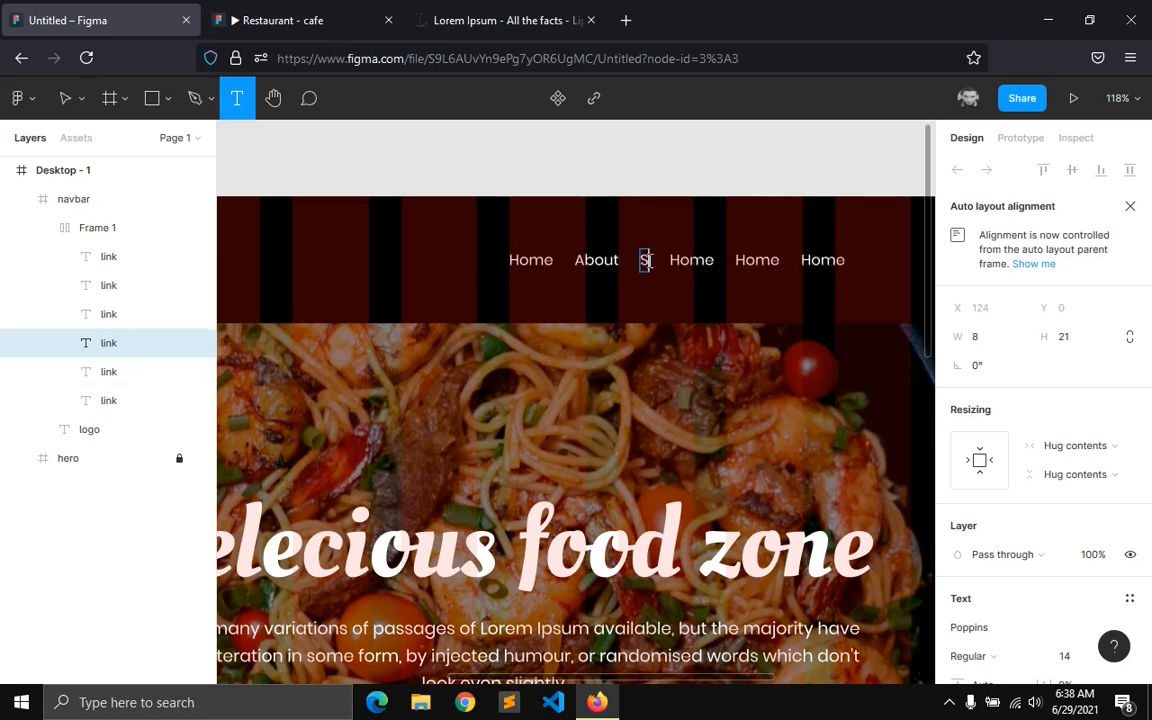
pyautogui.press('BackSpace')
pyautogui.press('BackSpace')
pyautogui.press('BackSpace')
pyautogui.press('BackSpace')
pyautogui.press('BackSpace')
pyautogui.press('BackSpace')
pyautogui.write('Menu')
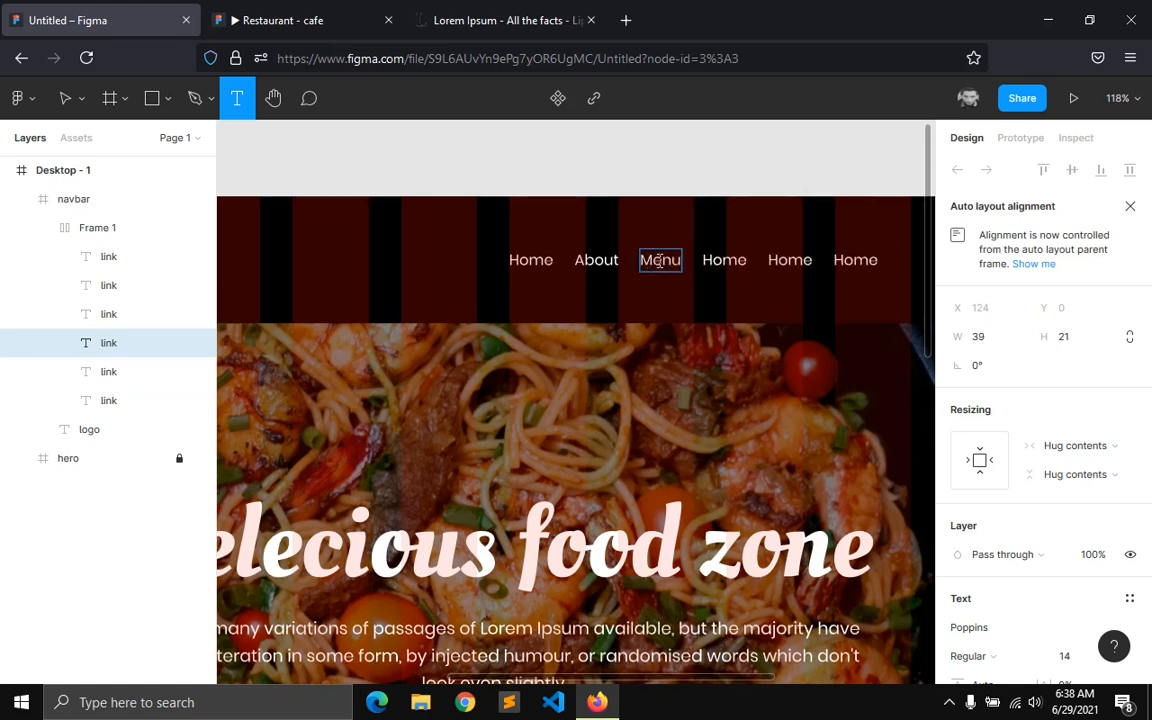
# - Change the text of the fourth navigation link to "Serivices"
pyautogui.click(720, 260)
pyautogui.doubleClick(718, 260)
pyautogui.write('Ser')
pyautogui.write('ic')
pyautogui.press('BackSpace')
pyautogui.press('BackSpace')
pyautogui.write('vices')
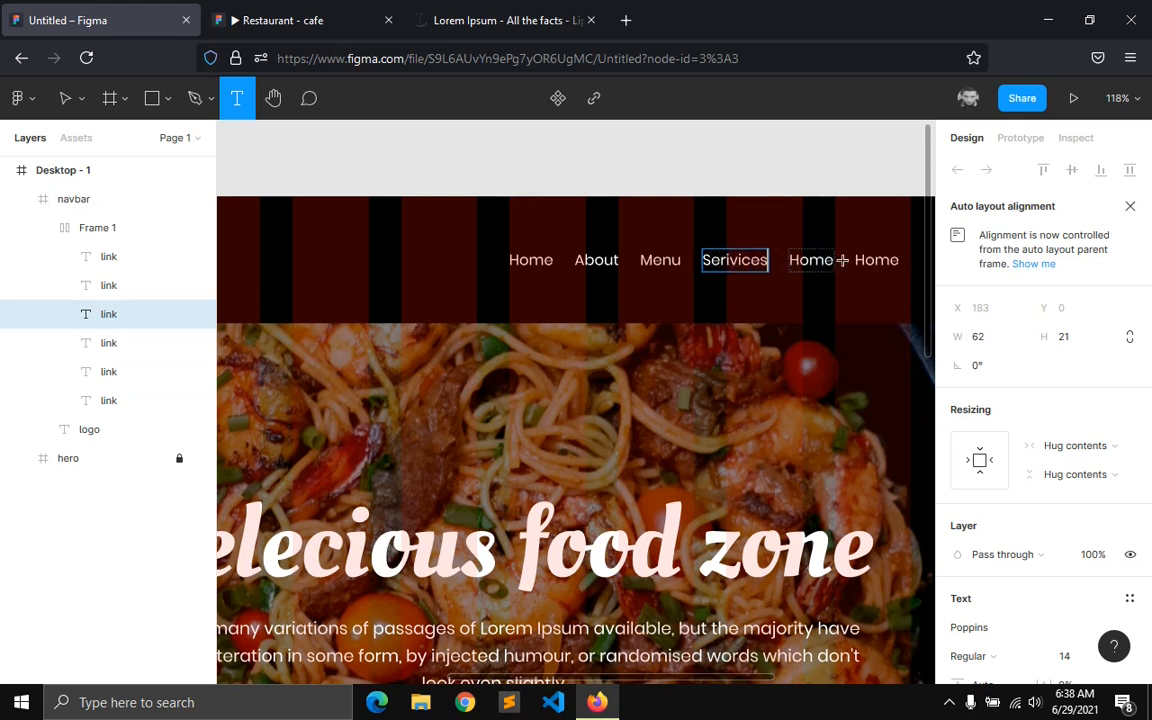
# - Check the link names in the Restaurant - cafe prototype and change the fifth navigation link to "Testimonial"
pyautogui.doubleClick(820, 261)
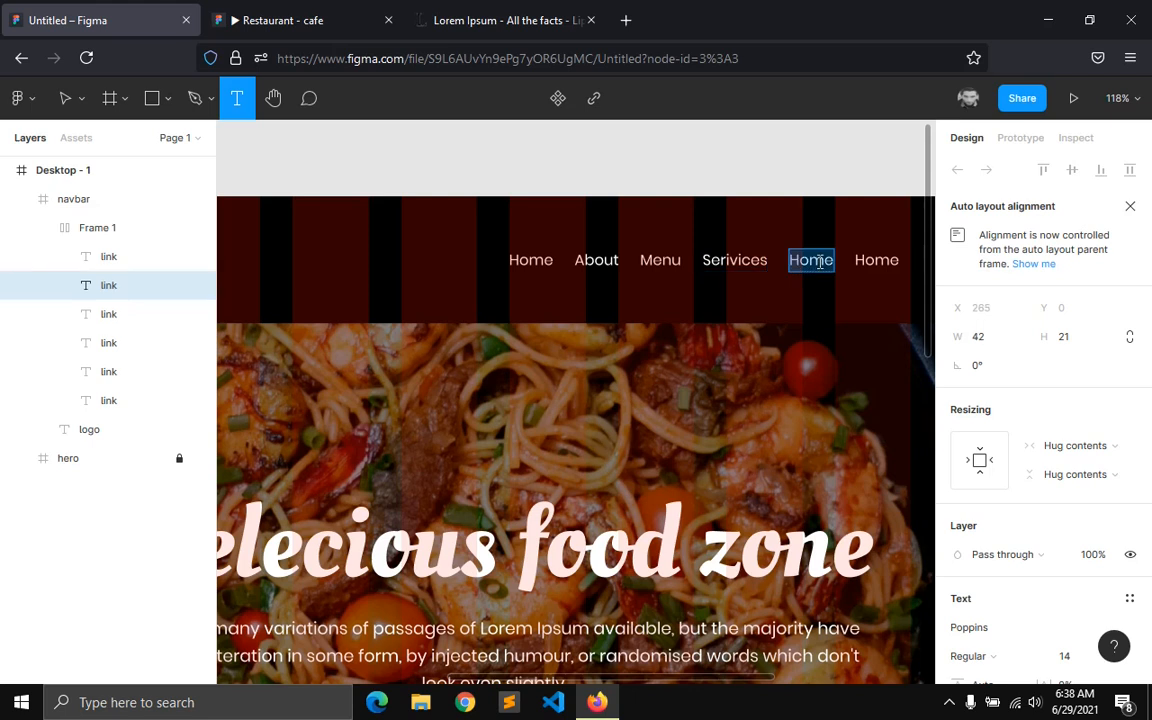
pyautogui.click(340, 14)
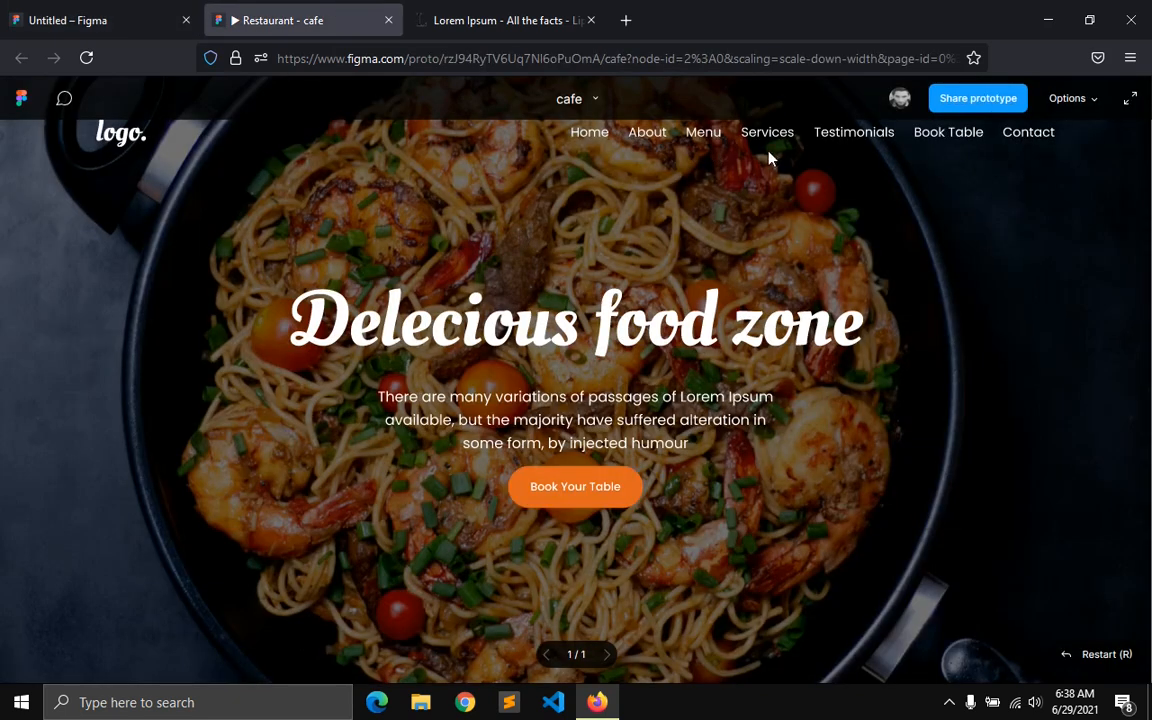
pyautogui.click(69, 21)
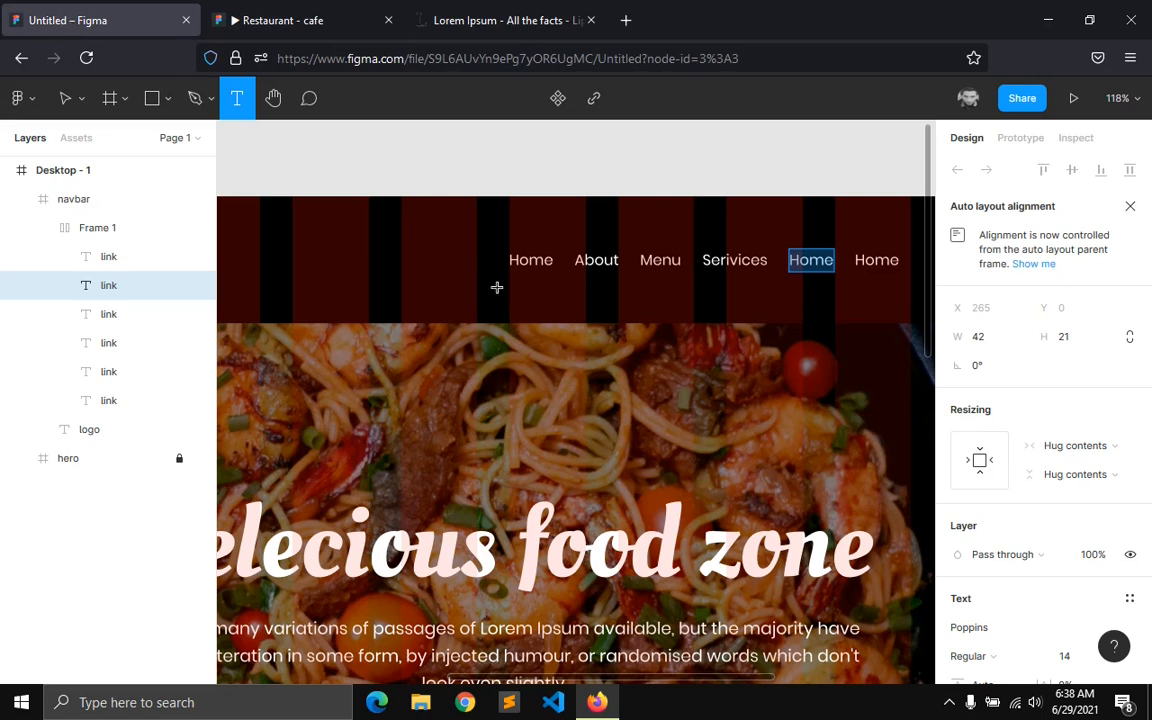
pyautogui.write('Testimonial')
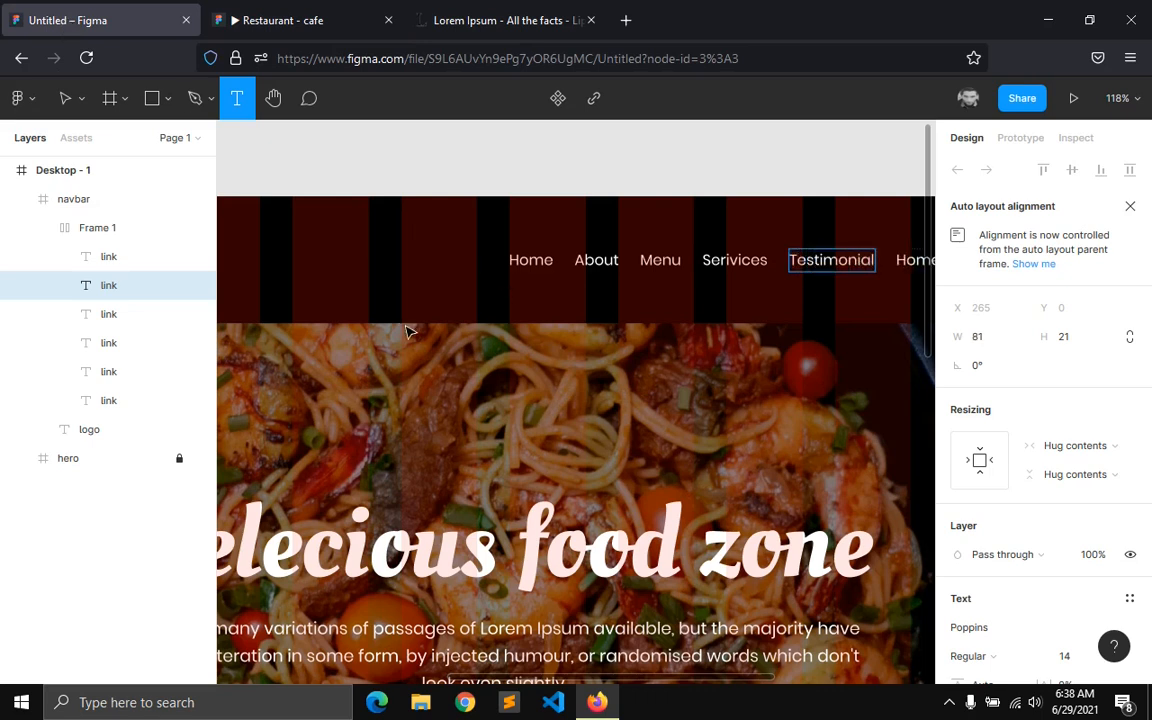
pyautogui.press('Escape')
# - Rename the auto layout frame holding the navigation links as "nav links"
pyautogui.doubleClick(104, 228)
pyautogui.write('n')
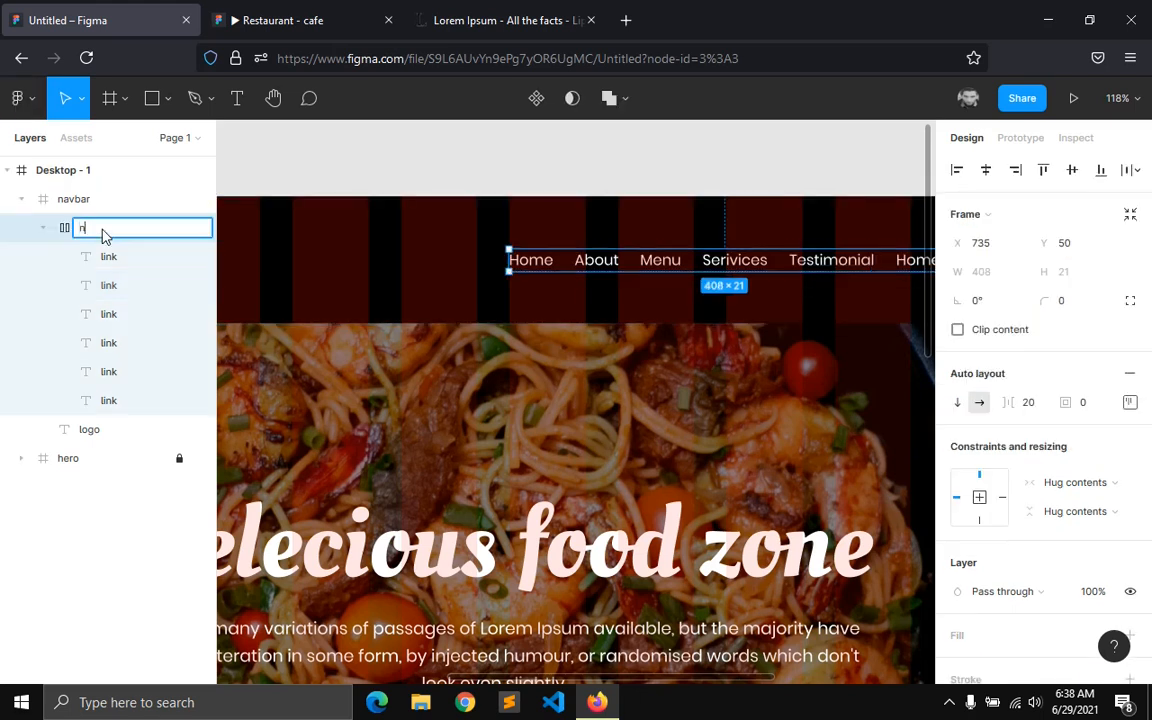
pyautogui.write('av links')
pyautogui.press('Return')
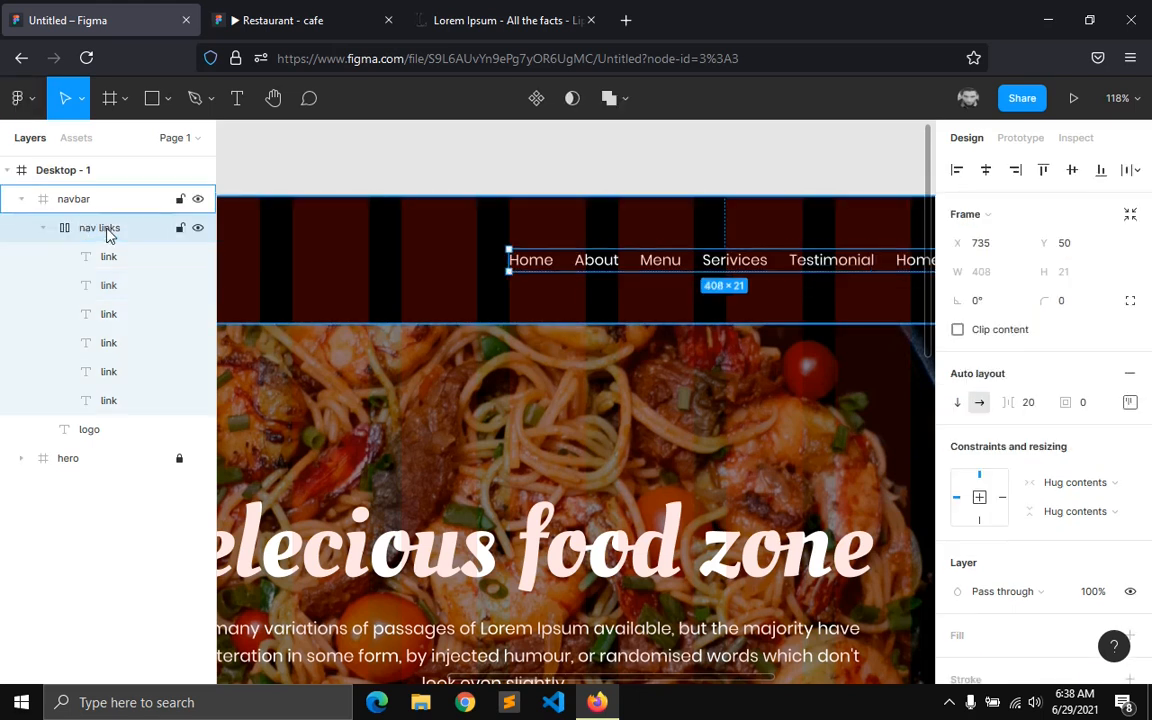
pyautogui.hotkey('ctrl', 'z')
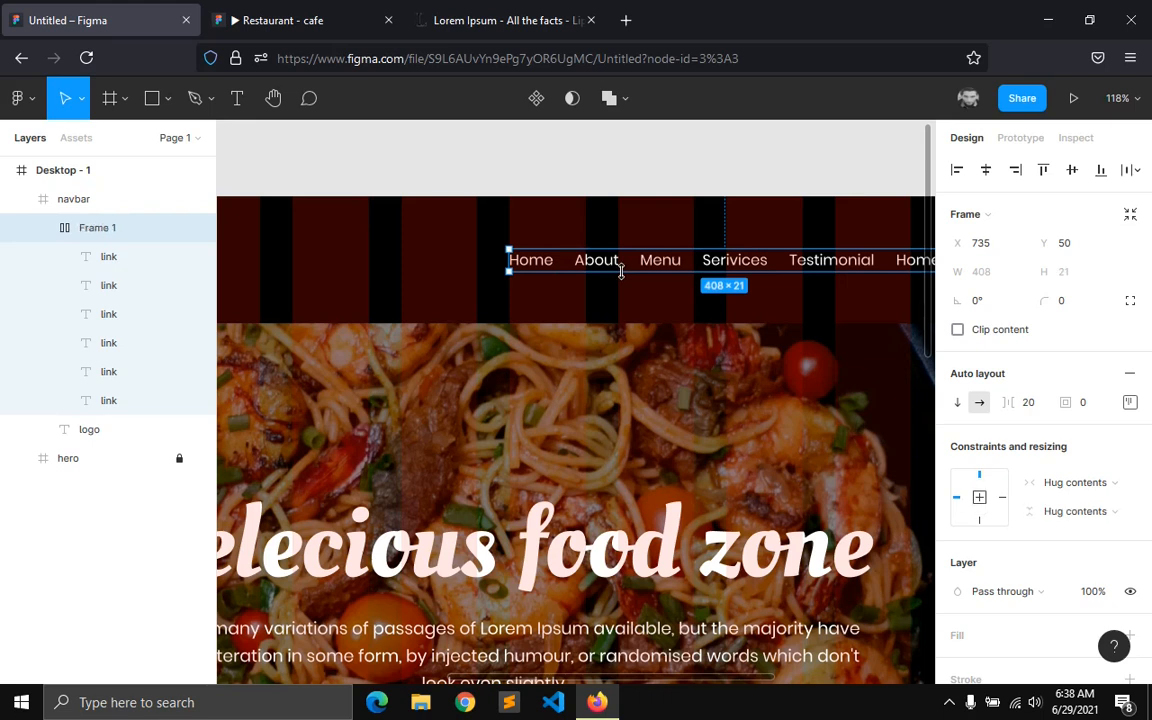
# - Shift the nav links frame left to make room and change its last link's text to "Book a Table"
pyautogui.moveTo(726, 258); pyautogui.dragTo(590, 266)
pyautogui.click(781, 273)
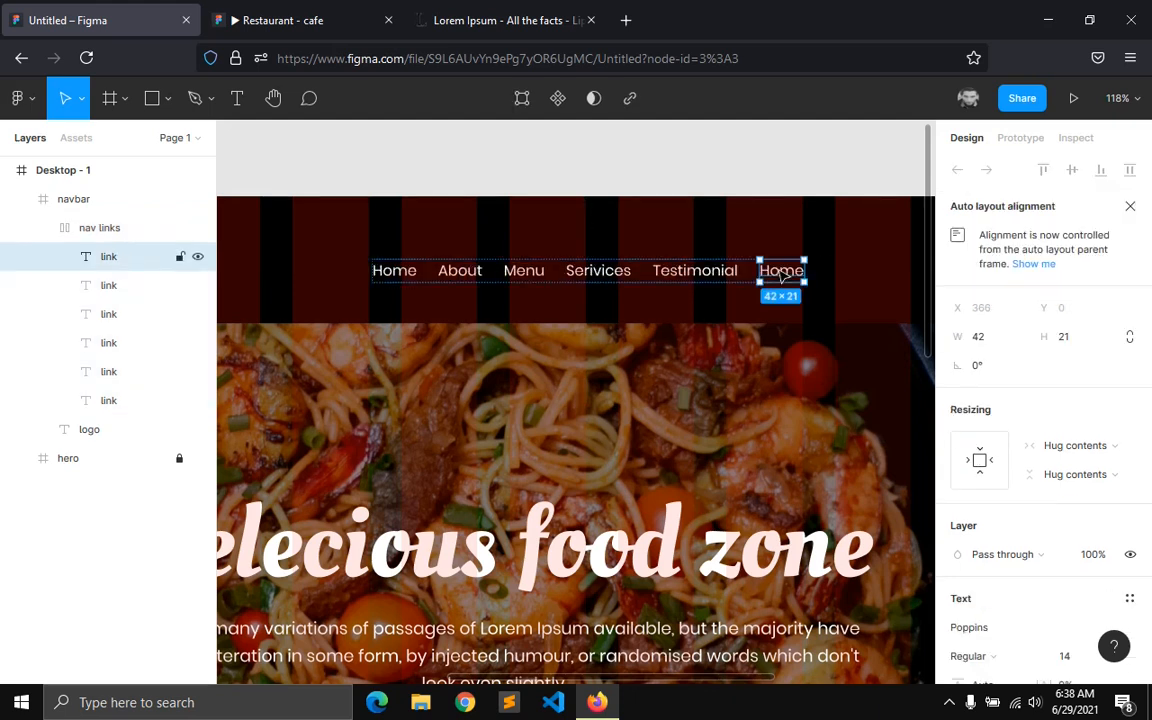
pyautogui.doubleClick(781, 273)
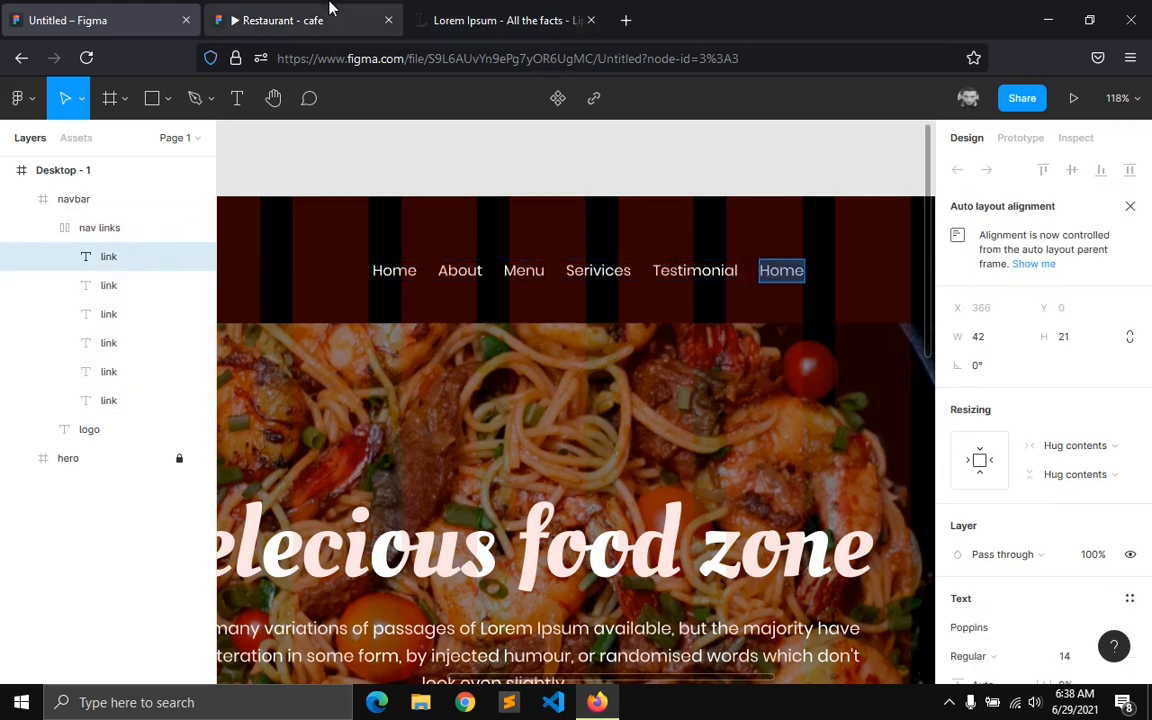
pyautogui.click(393, 12)
pyautogui.click(116, 10)
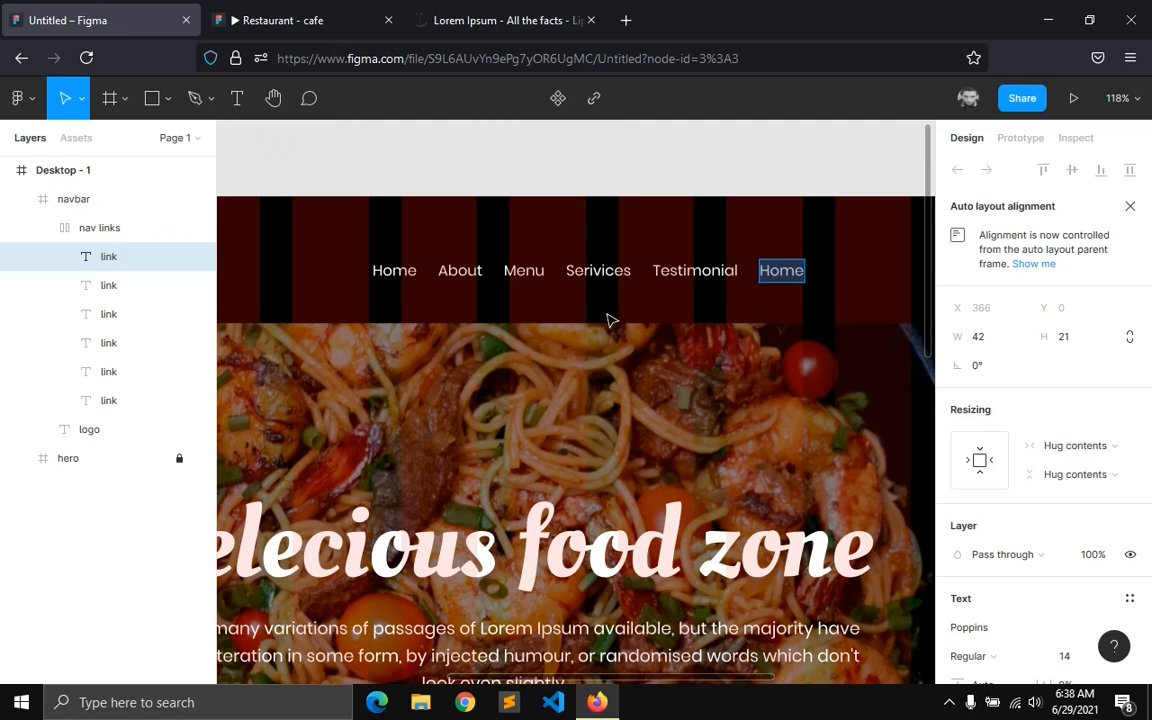
pyautogui.write('Book')
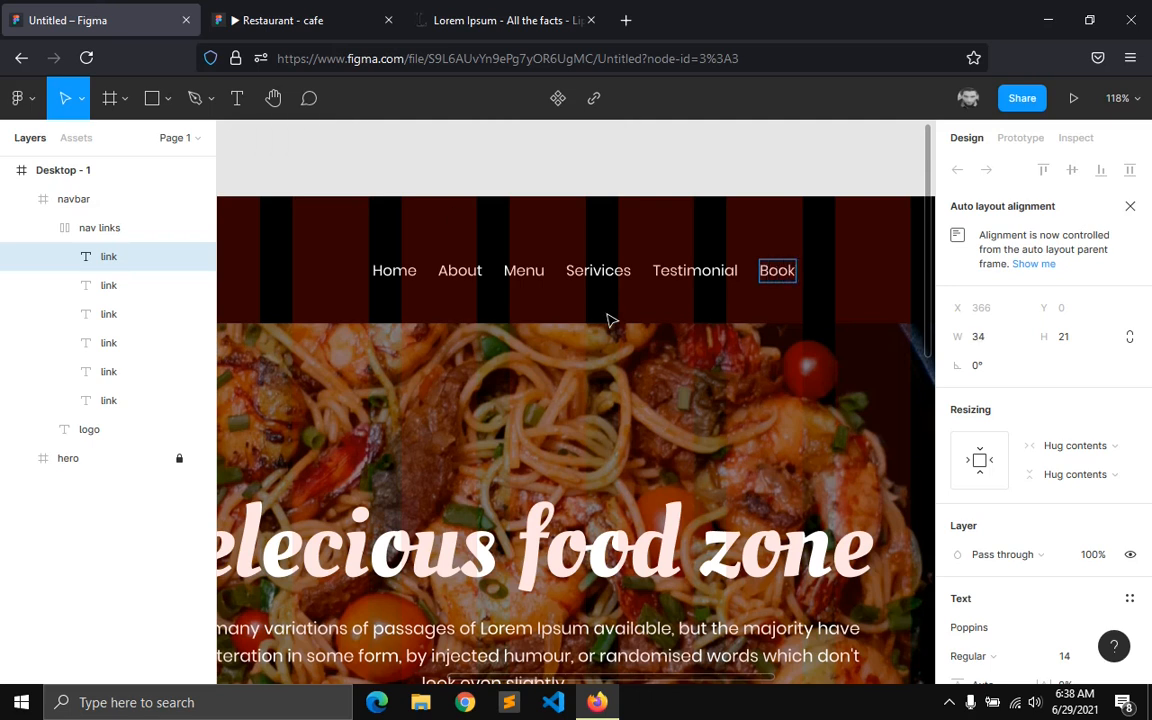
pyautogui.write(' a Table')
pyautogui.press('Escape')
# - Duplicate the "Book a Table" link and change the copy's text to "Contact"
pyautogui.hotkey('ctrl', 'd')
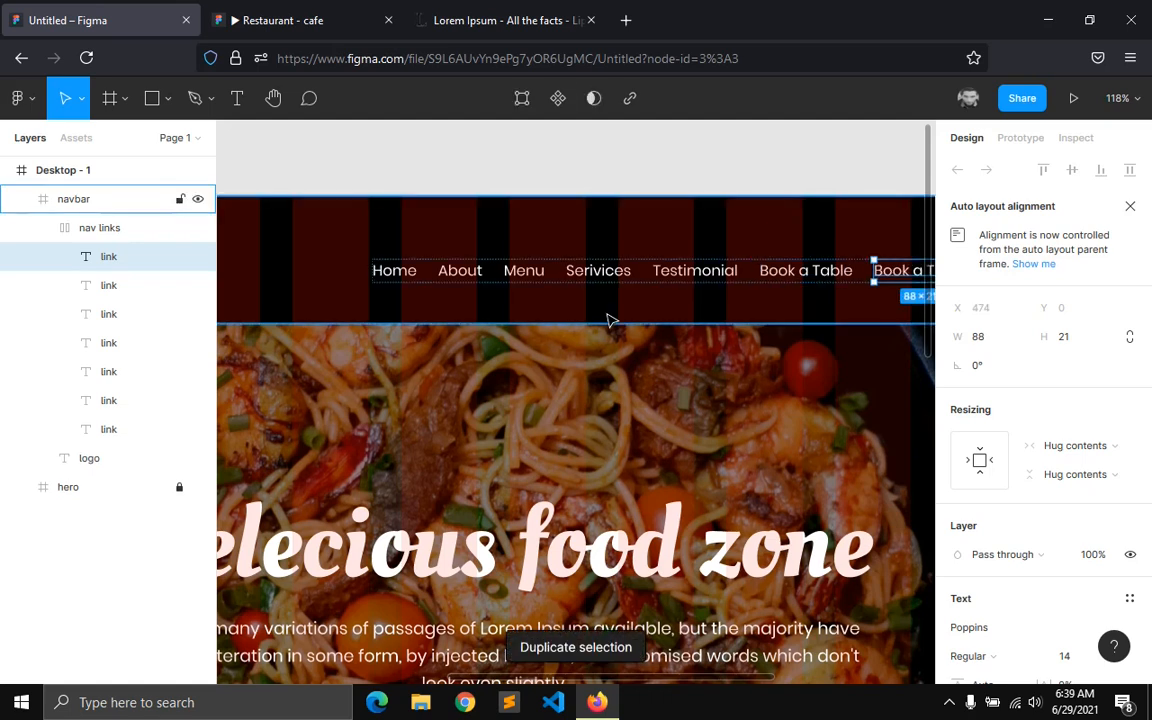
pyautogui.press('Return')
pyautogui.write('Contact')
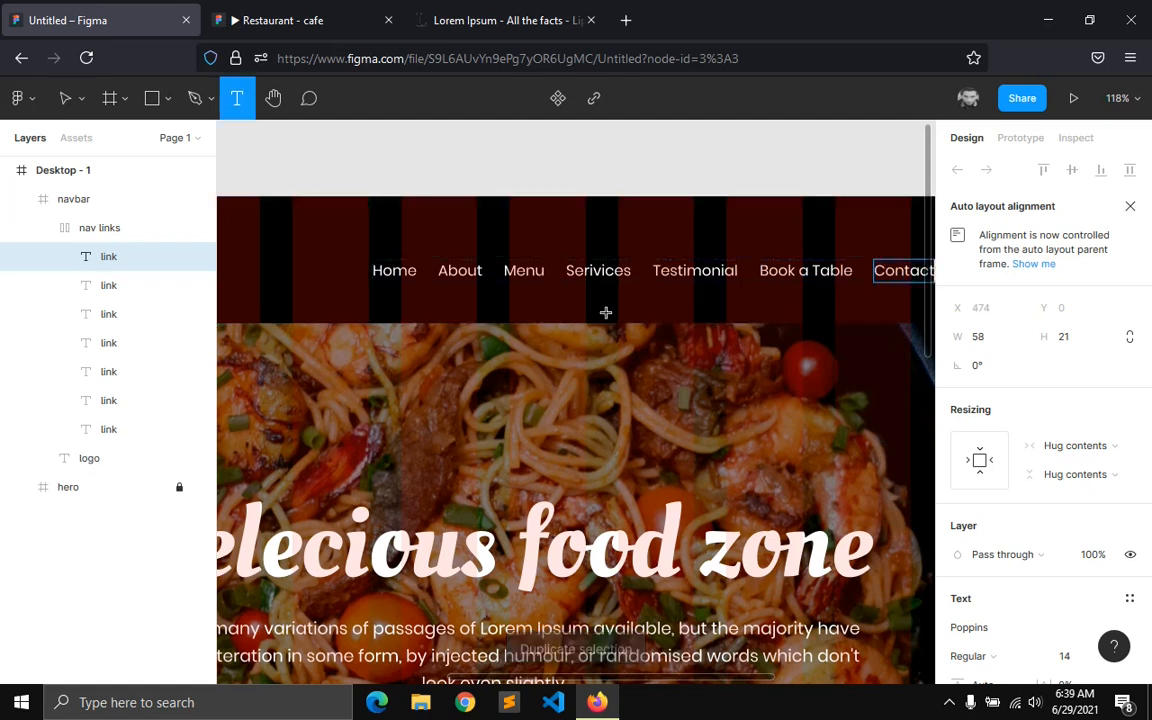
pyautogui.press('Escape')
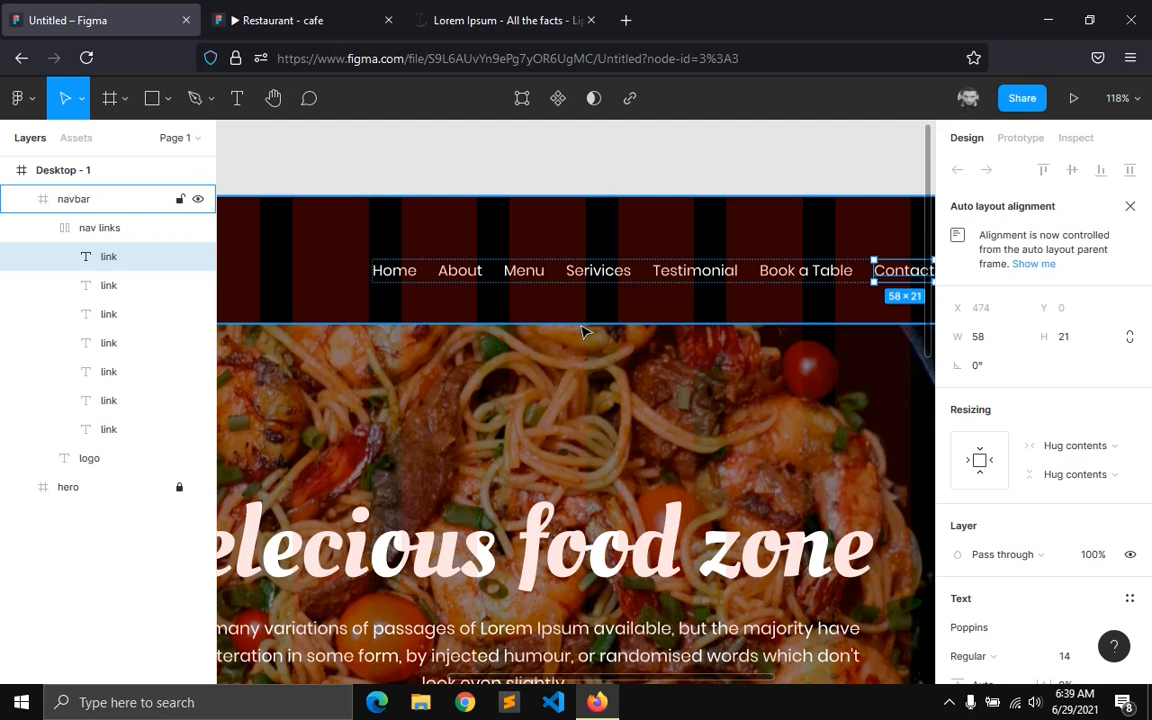
# - Move the nav links frame so it ends at the last grid column's right edge, at X 788, Y 49
pyautogui.click(141, 227)
pyautogui.moveTo(576, 683); pyautogui.dragTo(723, 679)
pyautogui.moveTo(496, 273); pyautogui.dragTo(696, 265)
pyautogui.press('Up')
pyautogui.press('Down')
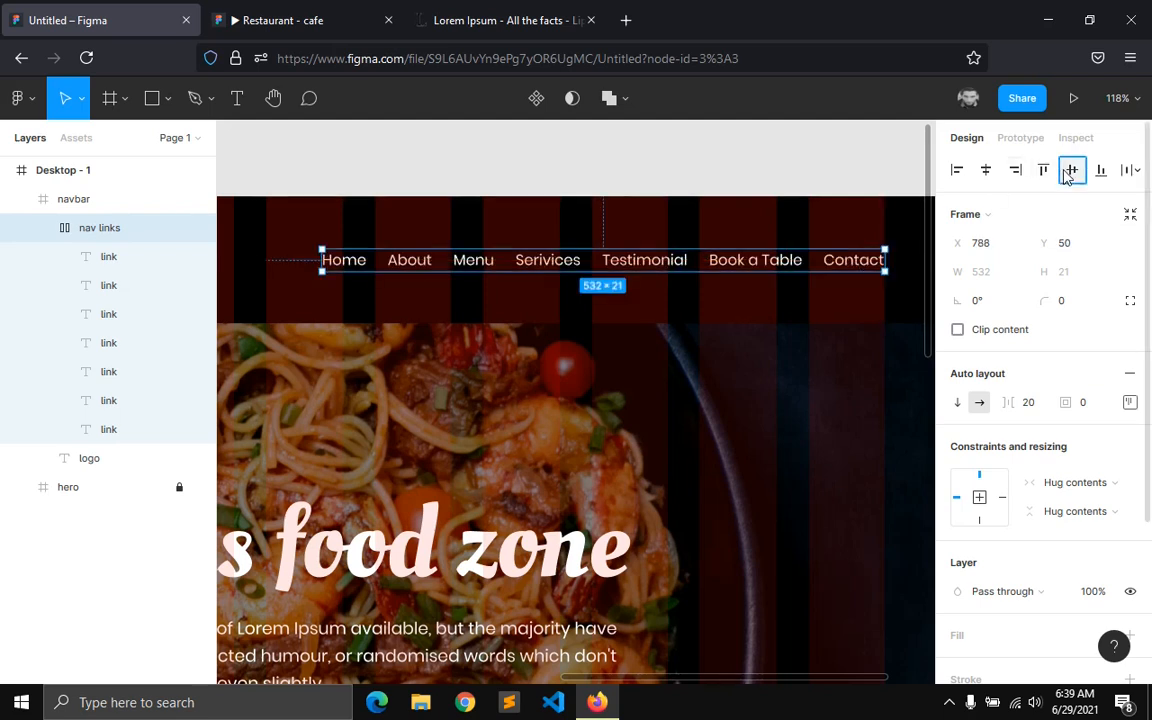
pyautogui.press('Up')
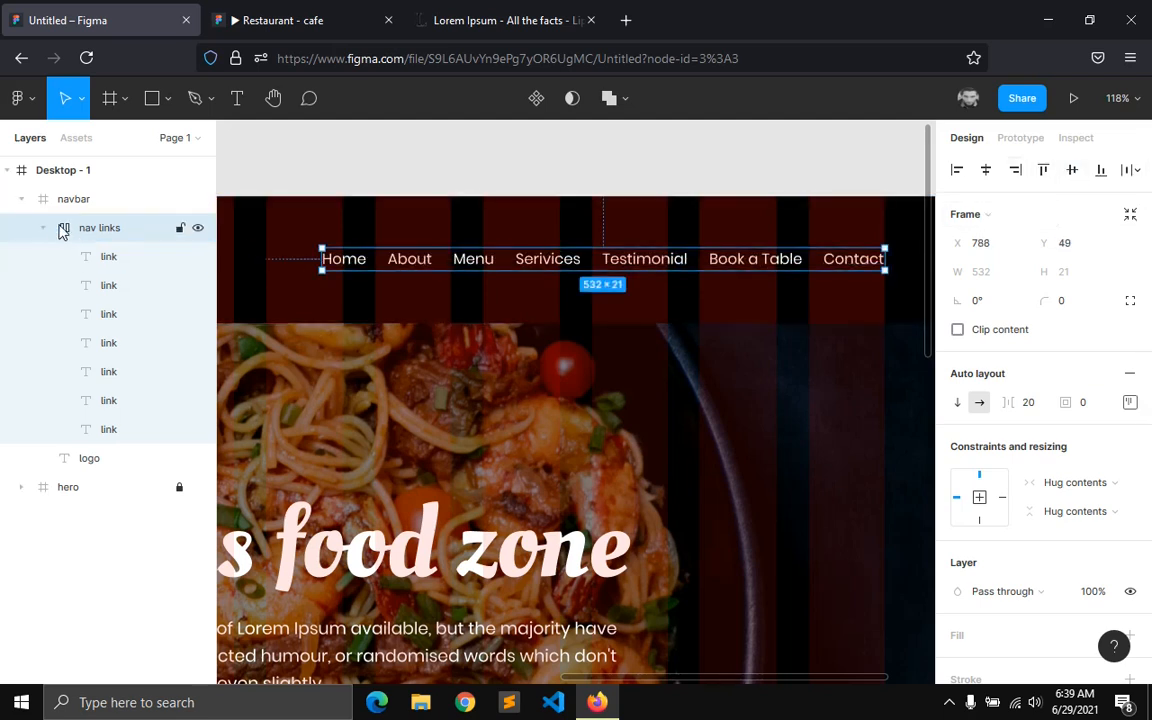
# - Collapse the nav links and navbar layers and deselect the nav links frame
pyautogui.click(45, 230)
pyautogui.click(23, 200)
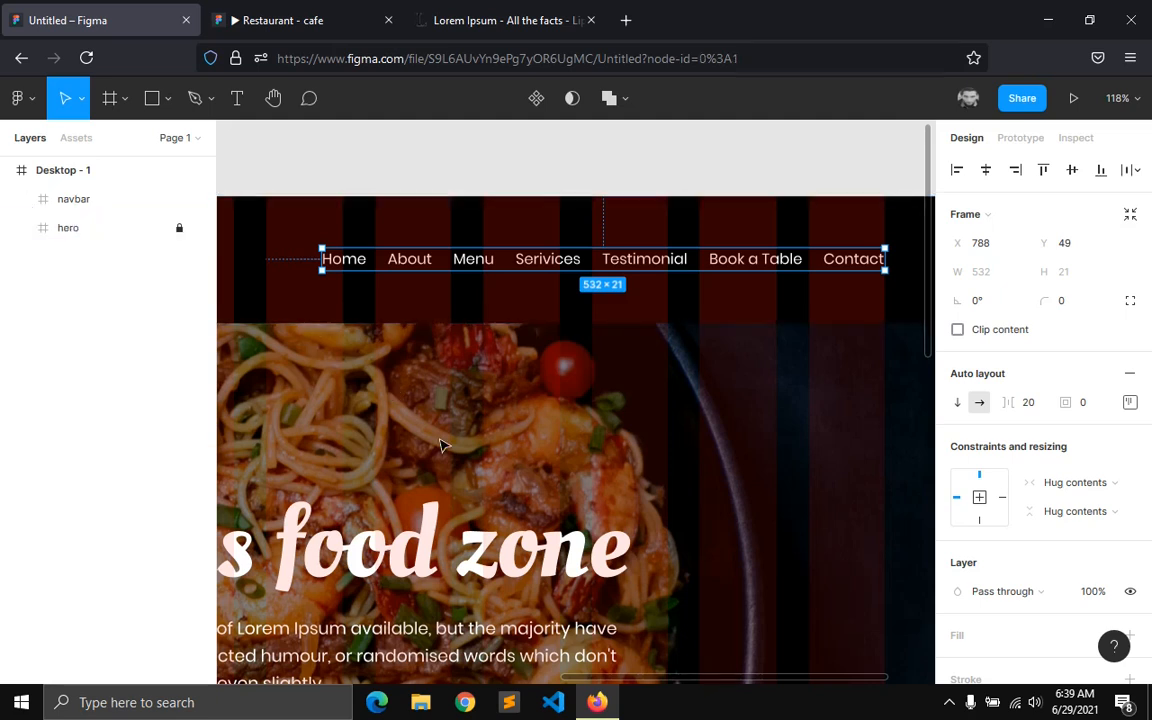
pyautogui.click(443, 446)
pyautogui.scroll(-3, 443, 446)
pyautogui.moveTo(533, 678); pyautogui.dragTo(328, 688)
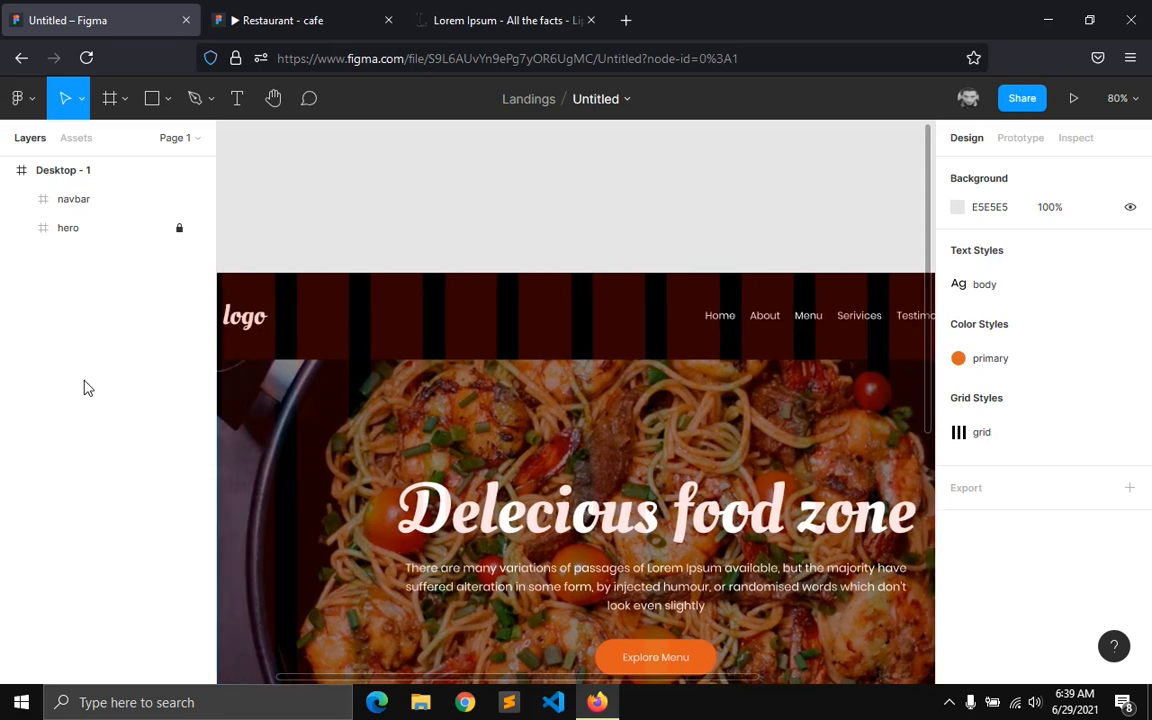
# - Remove the fill and the layout grid from the navbar frame
pyautogui.click(75, 235)
pyautogui.scroll(-3, 1090, 510)
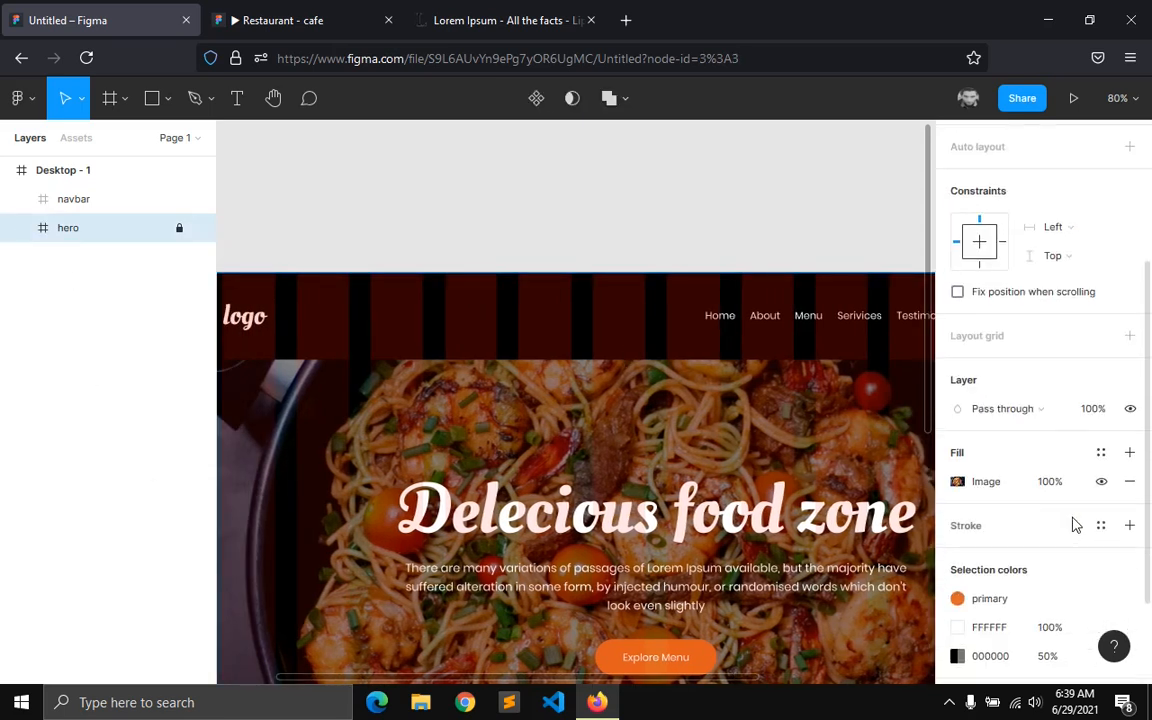
pyautogui.scroll(-3, 1088, 610)
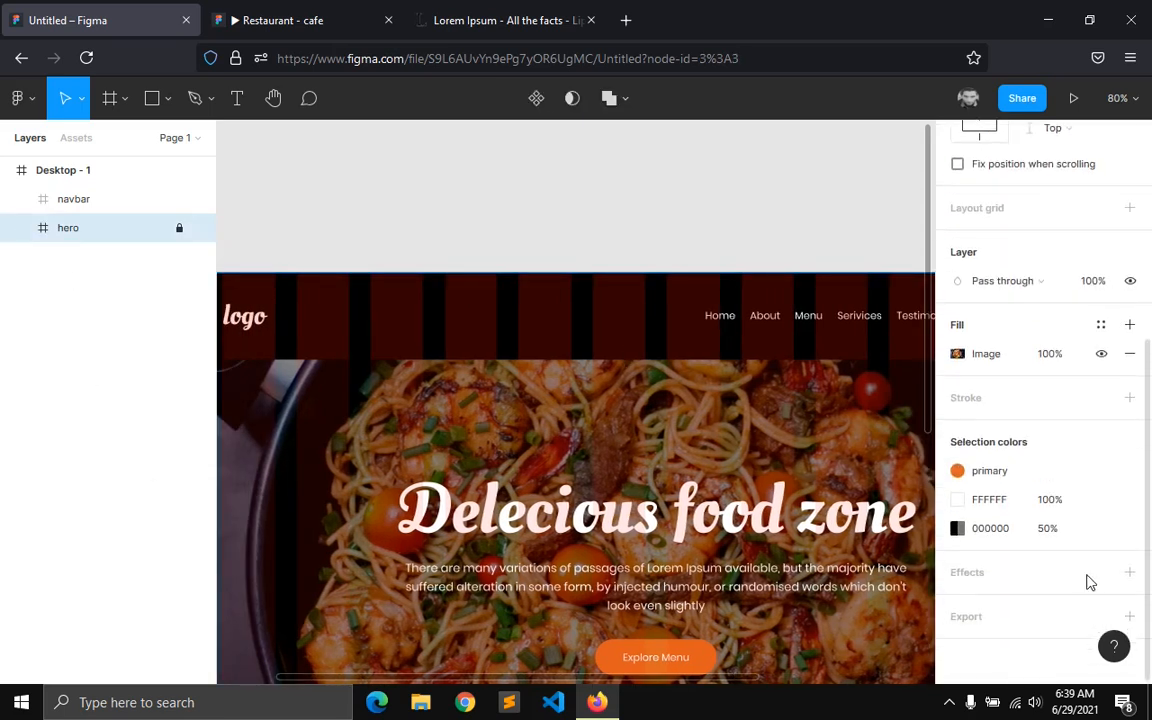
pyautogui.click(70, 204)
pyautogui.click(1129, 382)
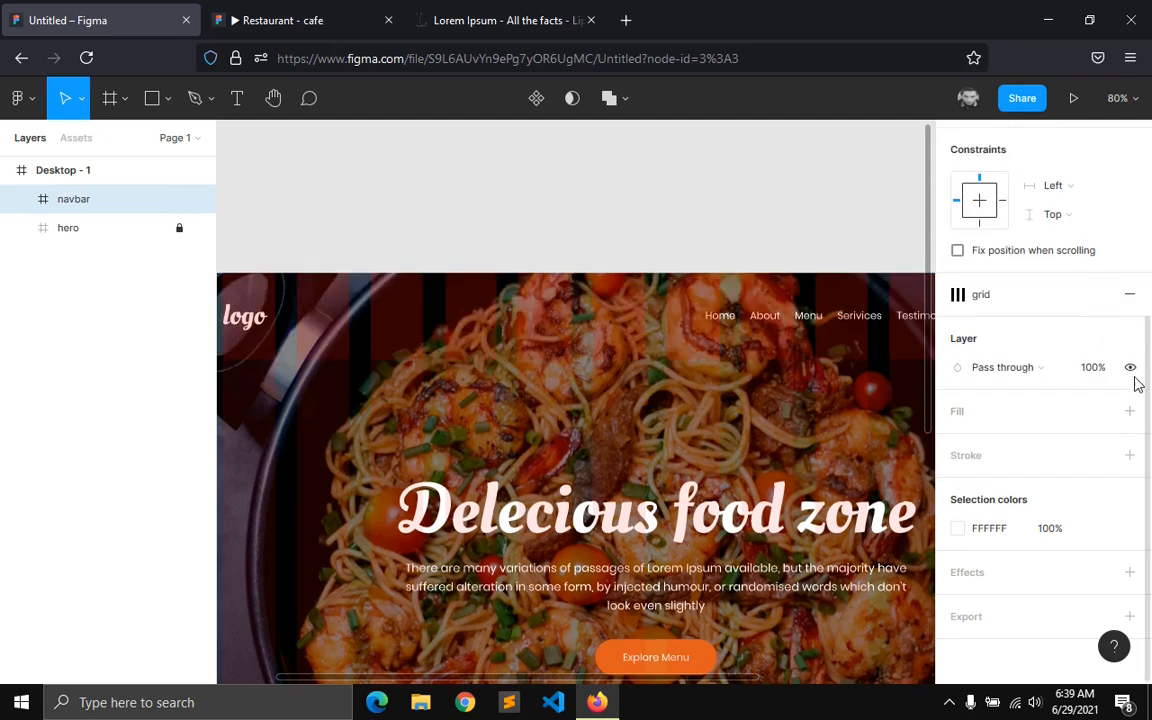
pyautogui.click(1129, 296)
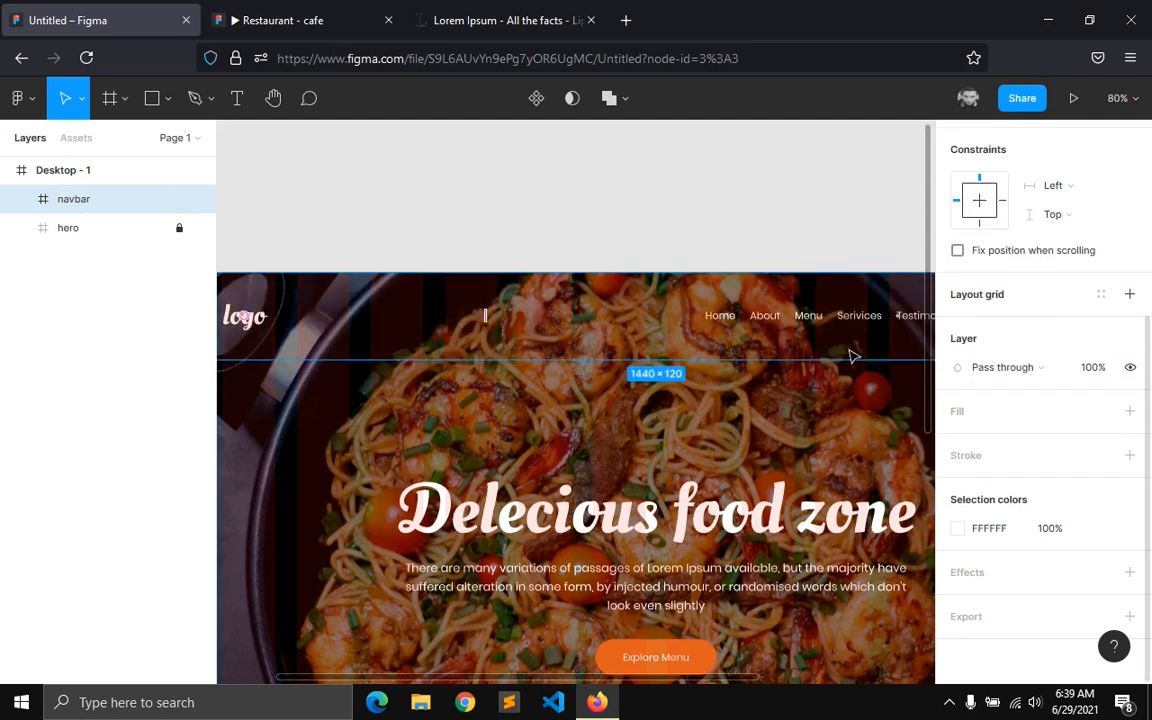
# - Examine the transparent navbar and hero section across the page's full width, and deselect the navbar
pyautogui.scroll(-5, 625, 357)
pyautogui.keyDown('ctrl'); pyautogui.scroll(-3, 625, 360); pyautogui.keyUp('ctrl')
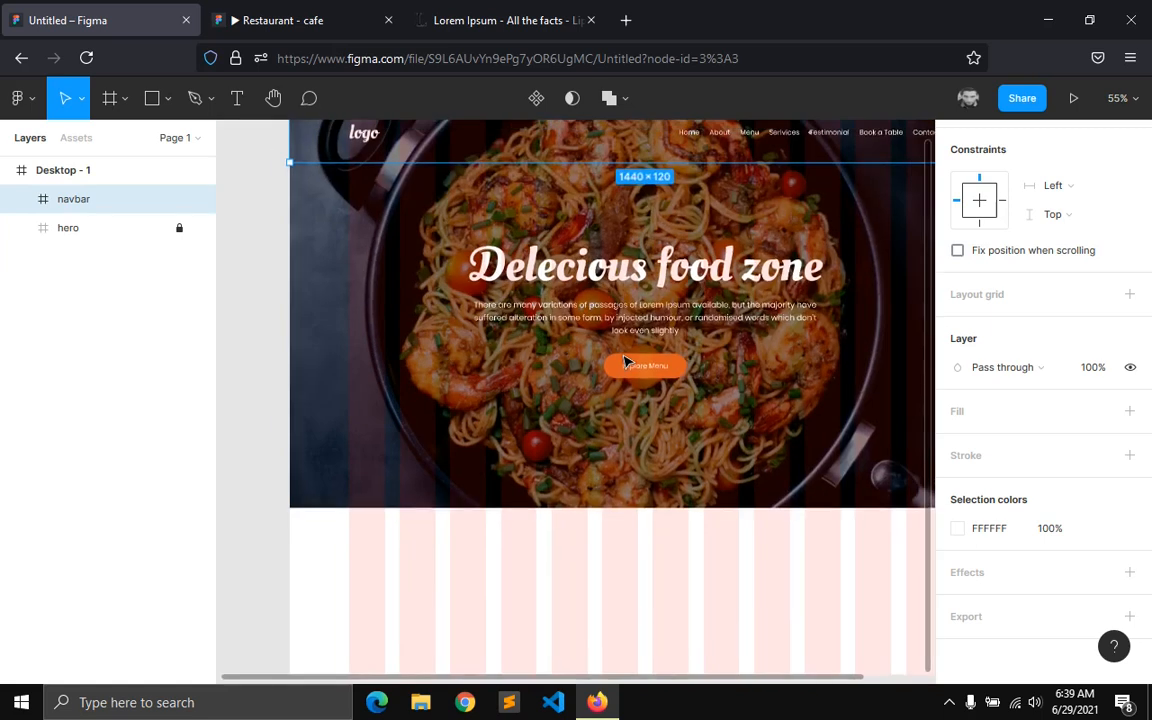
pyautogui.scroll(-4, 625, 360)
pyautogui.scroll(4, 625, 362)
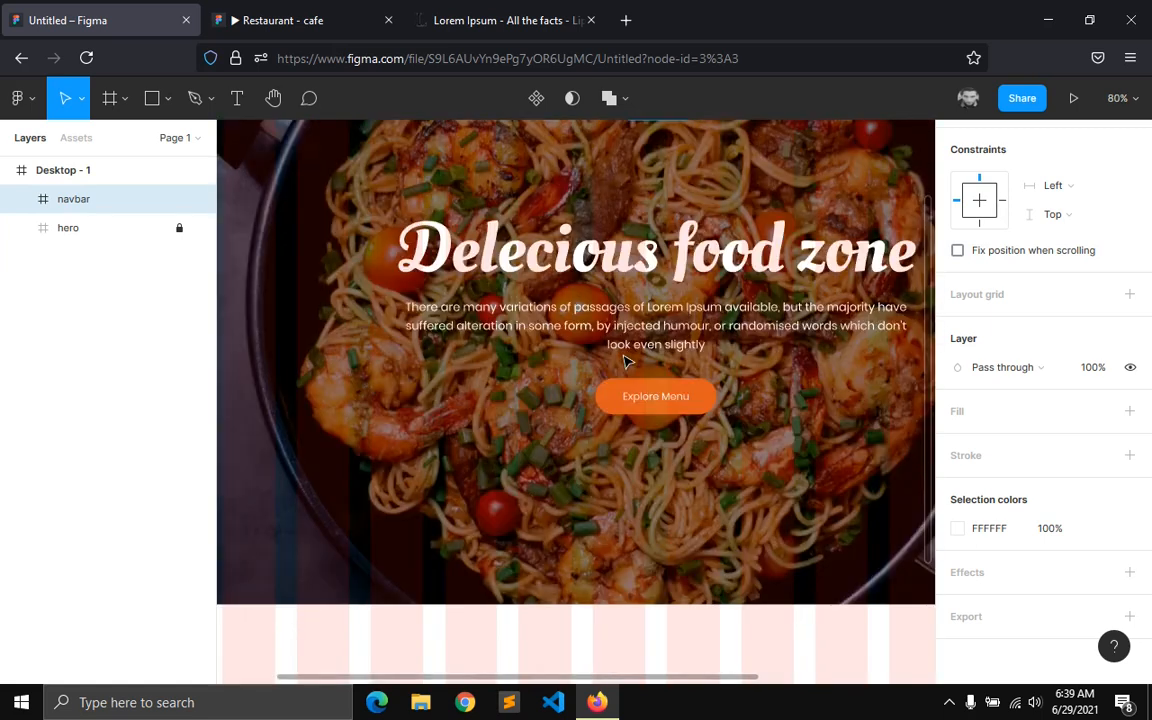
pyautogui.keyDown('ctrl'); pyautogui.scroll(-3, 622, 360); pyautogui.keyUp('ctrl')
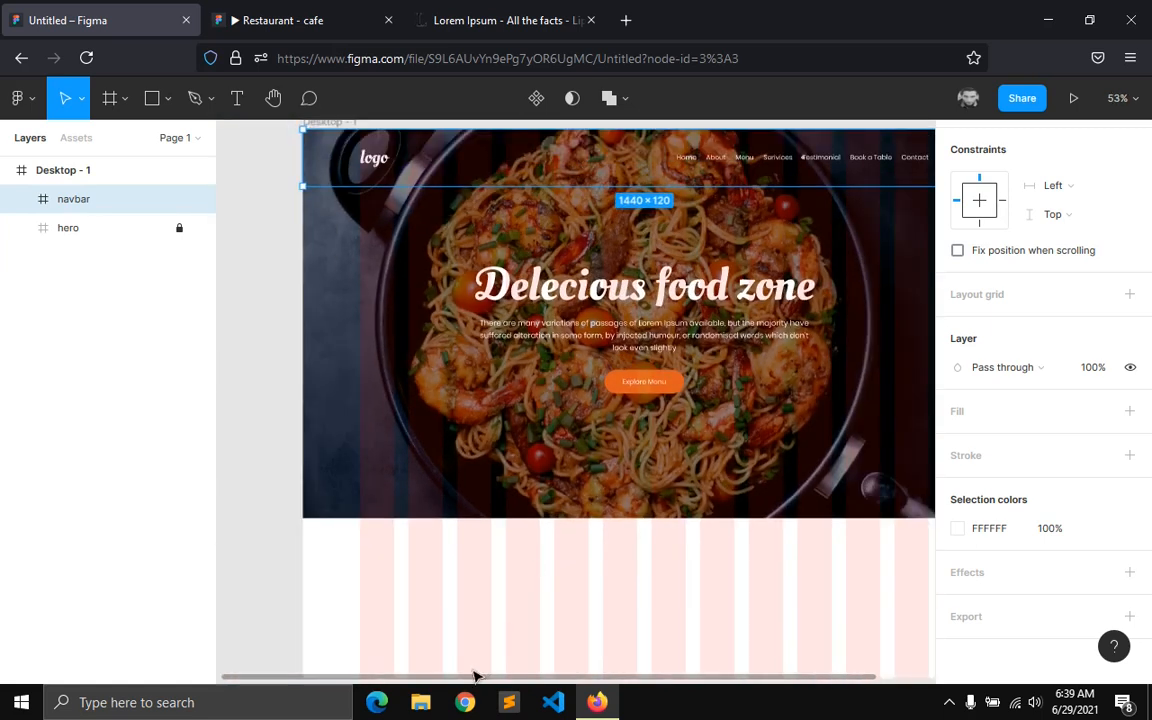
pyautogui.hscroll(2, 470, 612)
pyautogui.click(510, 610)
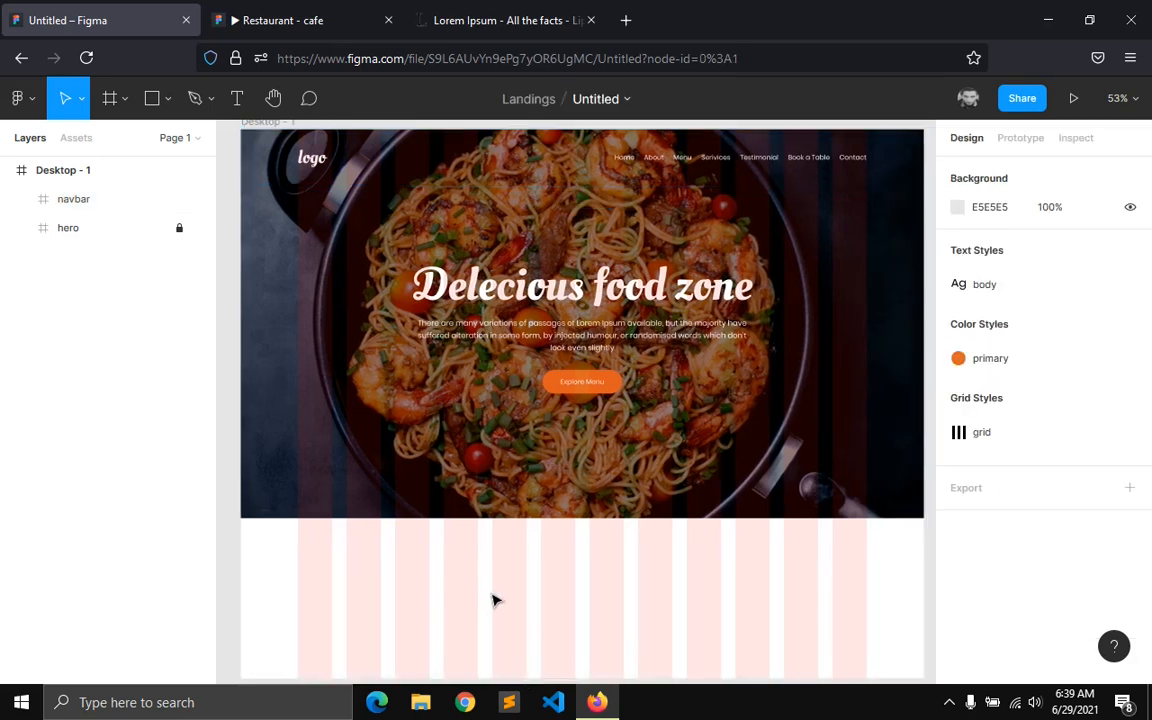
# - Examine the layout of the About us section in the Restaurant - cafe prototype
pyautogui.click(252, 12)
pyautogui.scroll(-6, 450, 450)
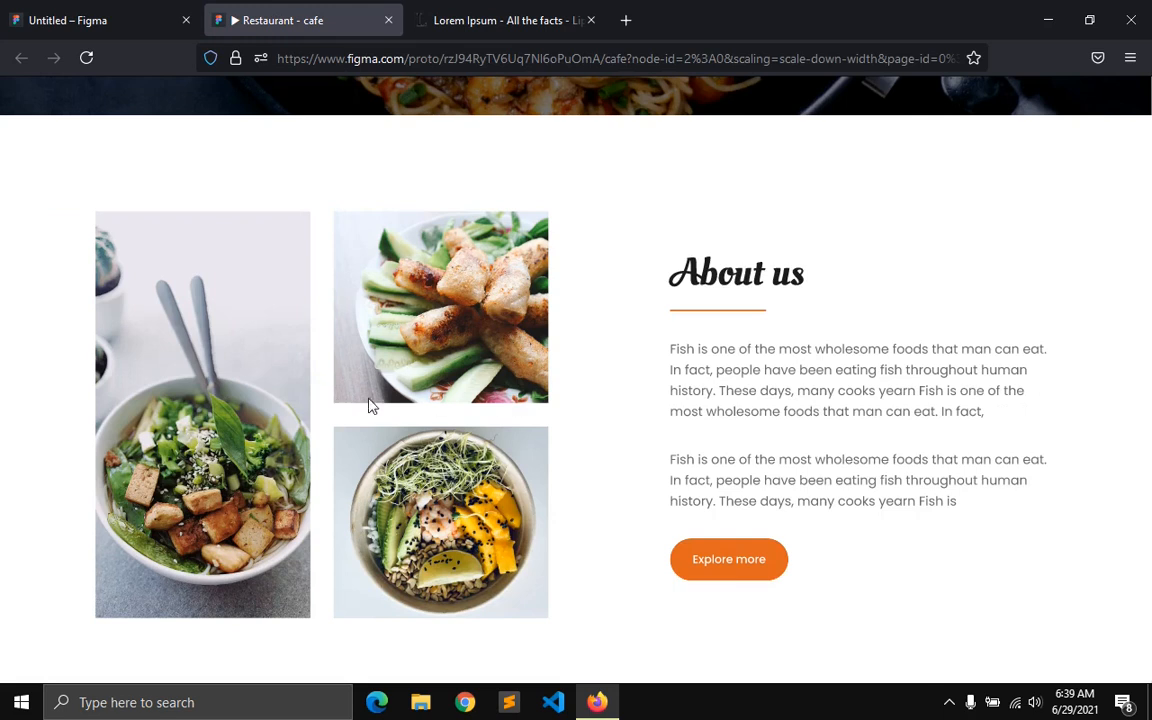
pyautogui.click(172, 12)
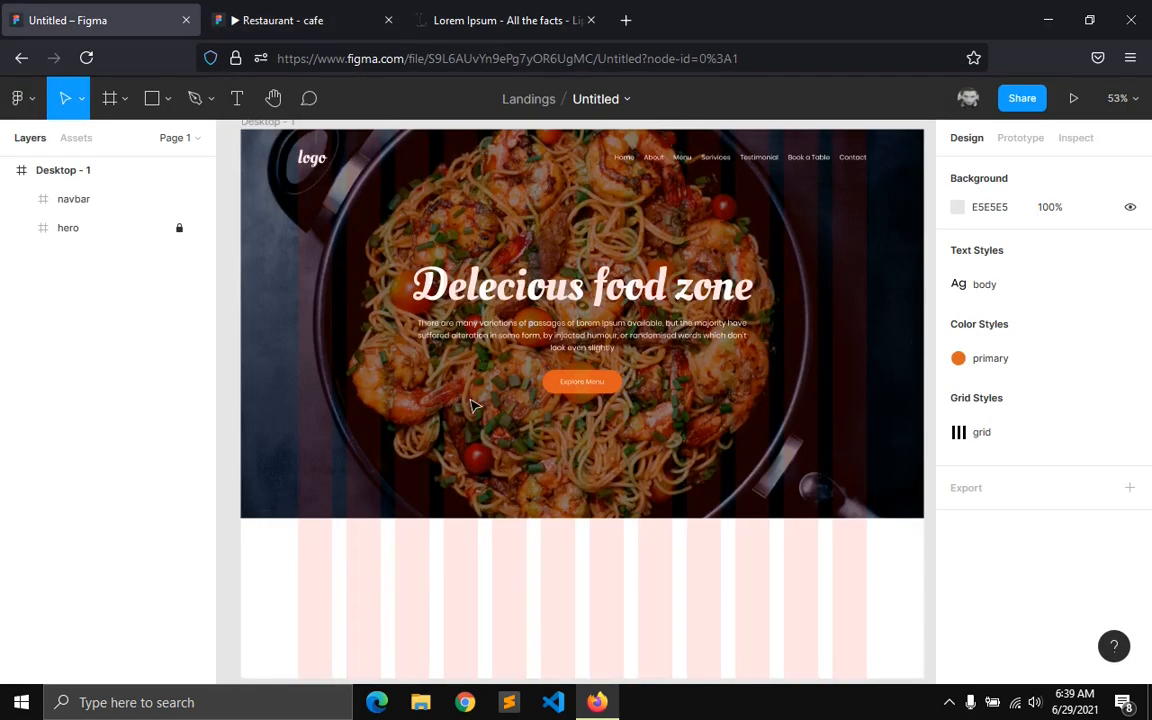
# - Extend the Desktop - 1 frame downward below the hero to a height of 1760
pyautogui.scroll(-3, 471, 404)
pyautogui.scroll(1, 407, 355)
pyautogui.click(90, 171)
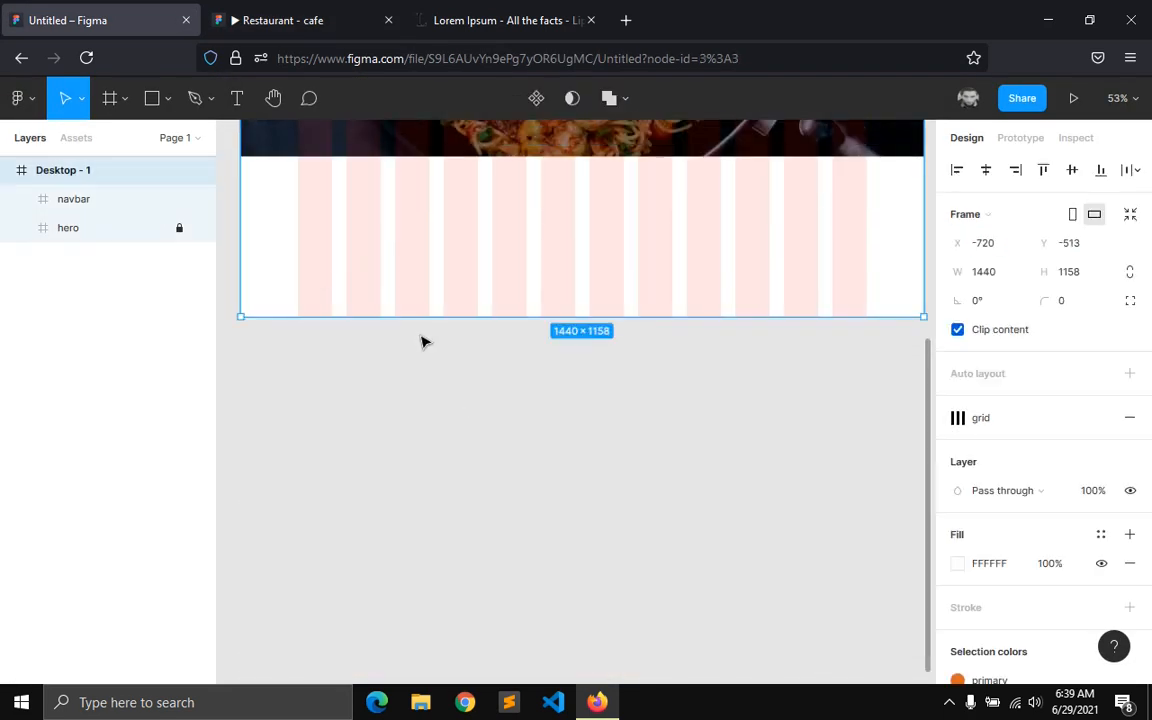
pyautogui.moveTo(418, 524); pyautogui.dragTo(409, 596)
pyautogui.scroll(3, 330, 408)
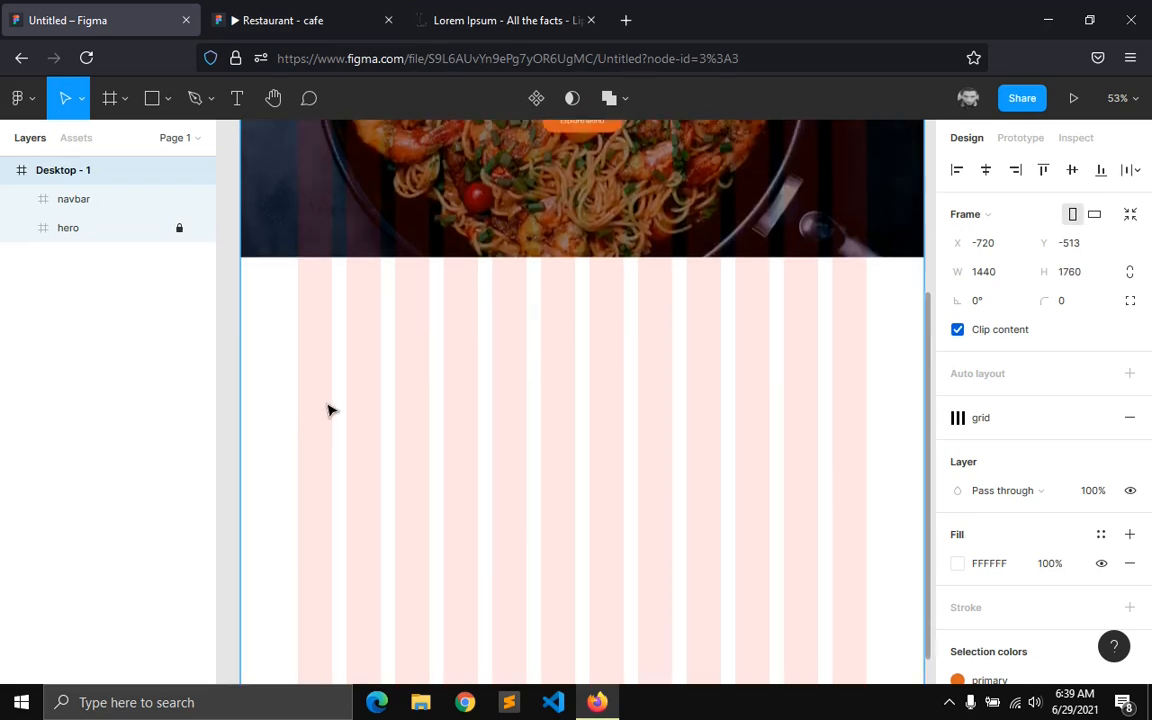
pyautogui.scroll(-2, 320, 396)
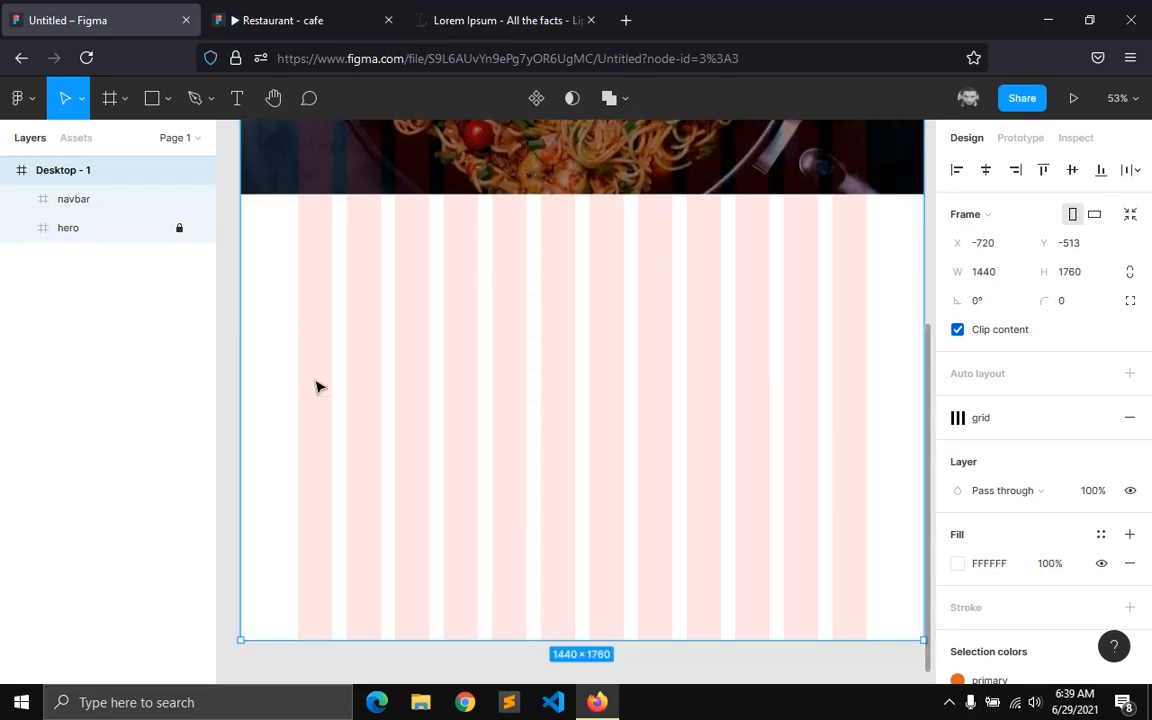
# - Draw a 277 × 488 rectangle below the hero across the first three grid columns, at X 120 and Y 944
pyautogui.click(170, 100)
pyautogui.click(146, 145)
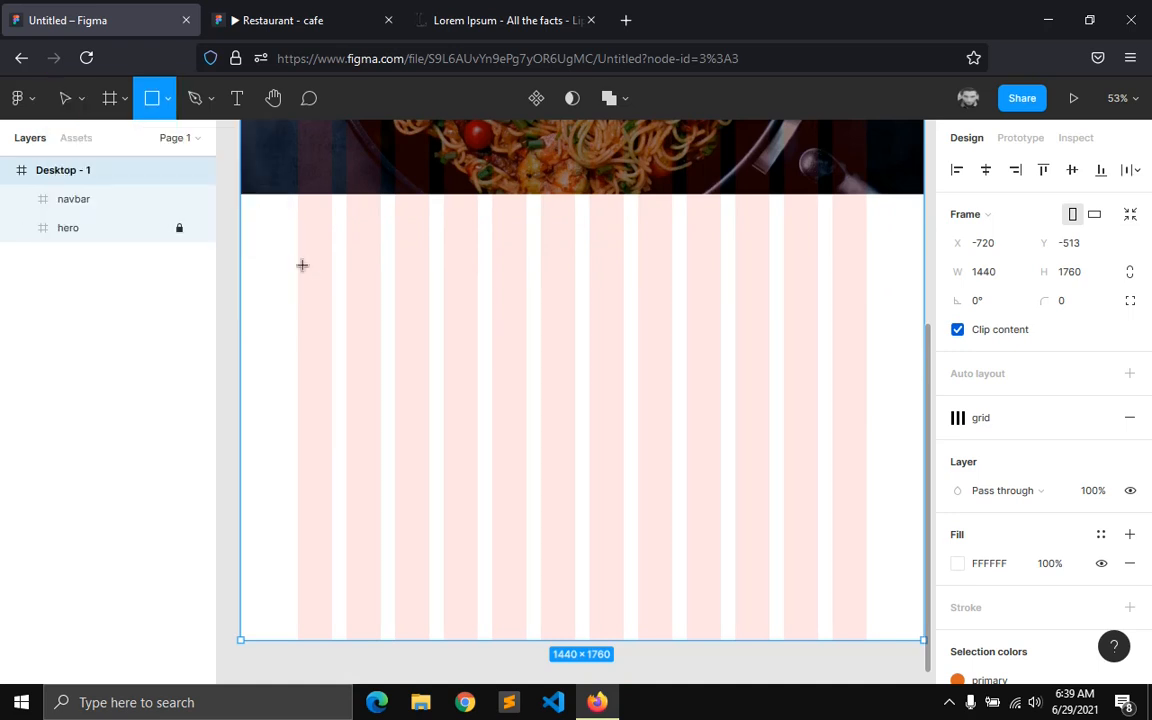
pyautogui.moveTo(297, 253); pyautogui.dragTo(428, 486)
pyautogui.click(1067, 247)
pyautogui.press('Up')
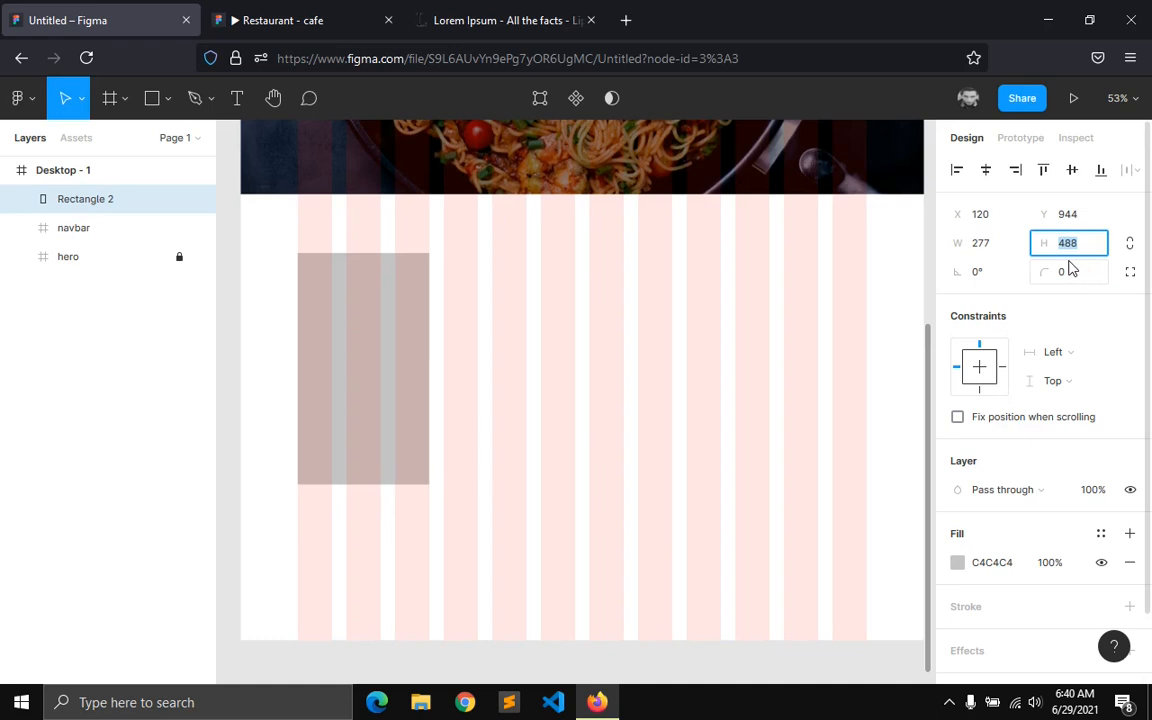
# - Duplicate the rectangle onto the next three grid columns and reduce the copy's height by 30, then halve it to 229
pyautogui.moveTo(342, 367); pyautogui.dragTo(479, 370)
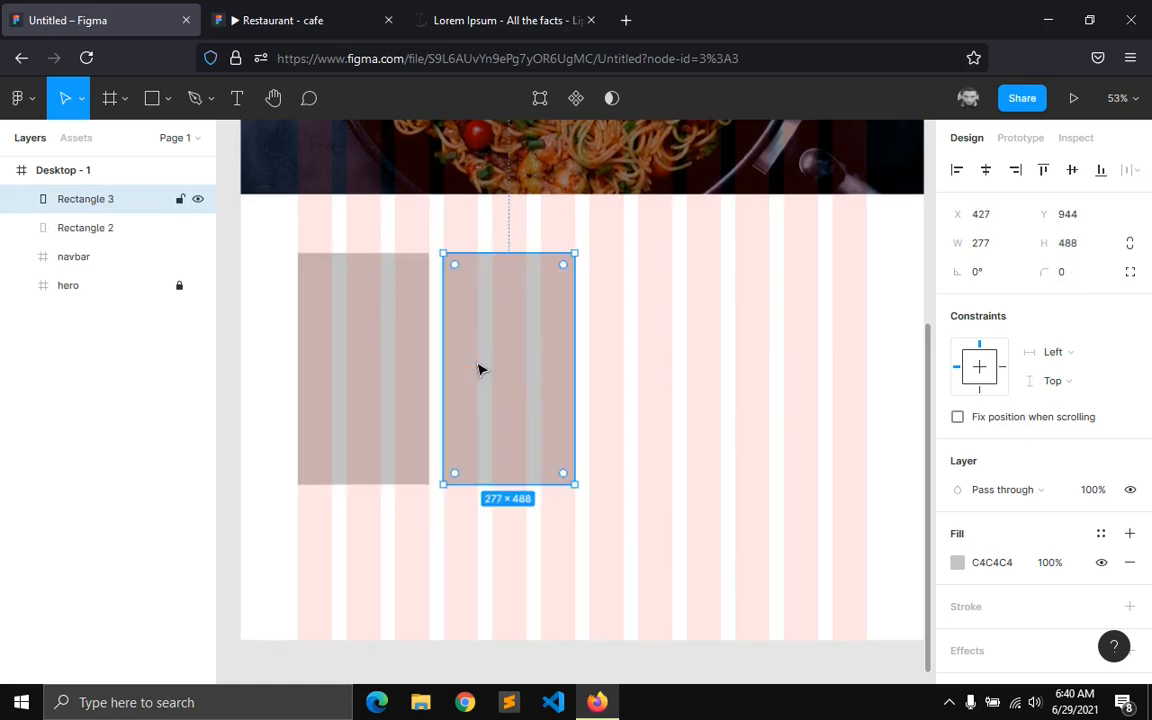
pyautogui.click(1099, 249)
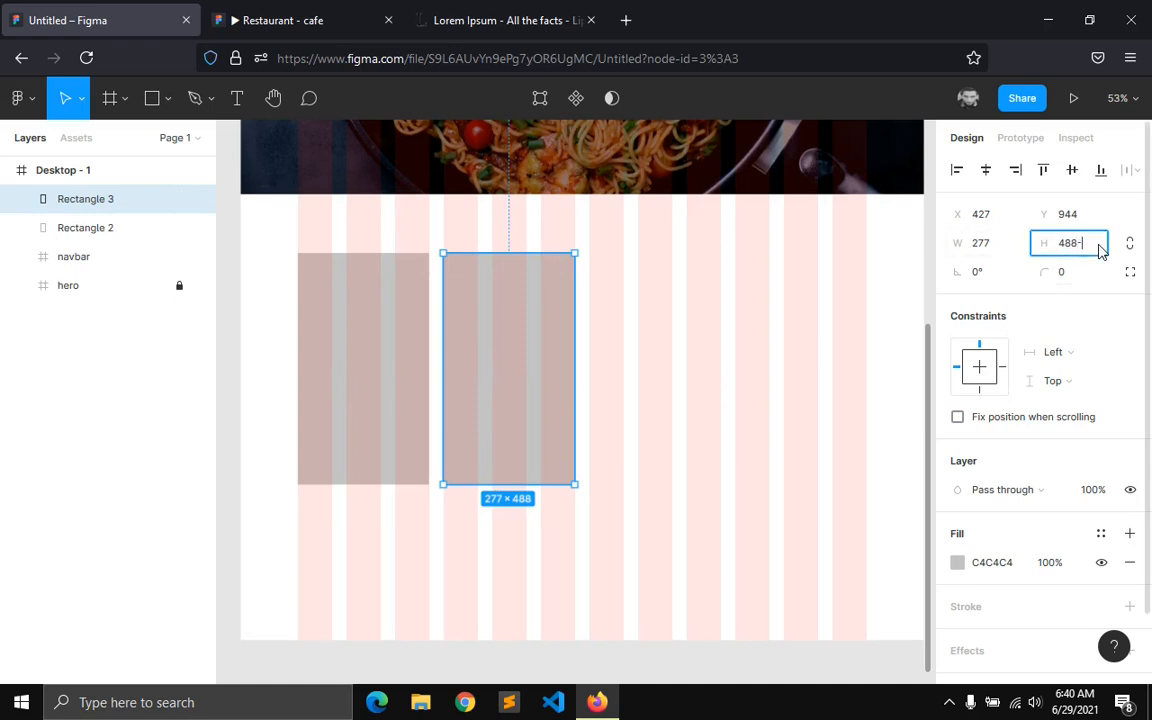
pyautogui.write('-30')
pyautogui.press('Return')
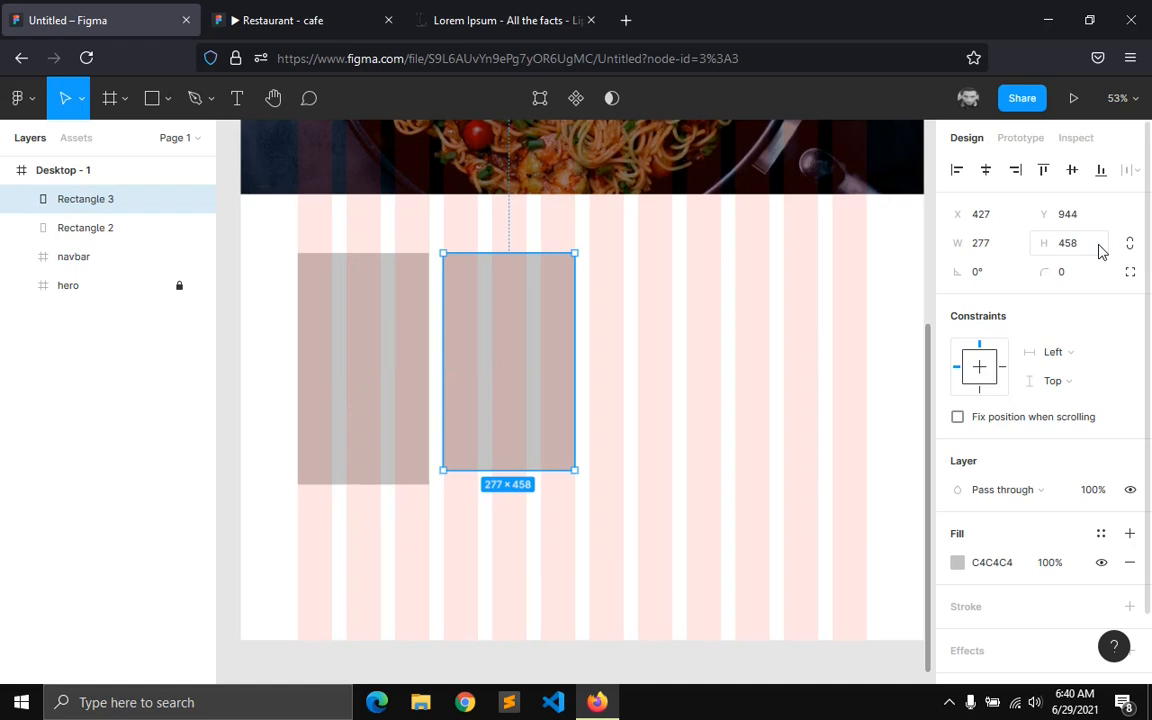
pyautogui.click(1099, 248)
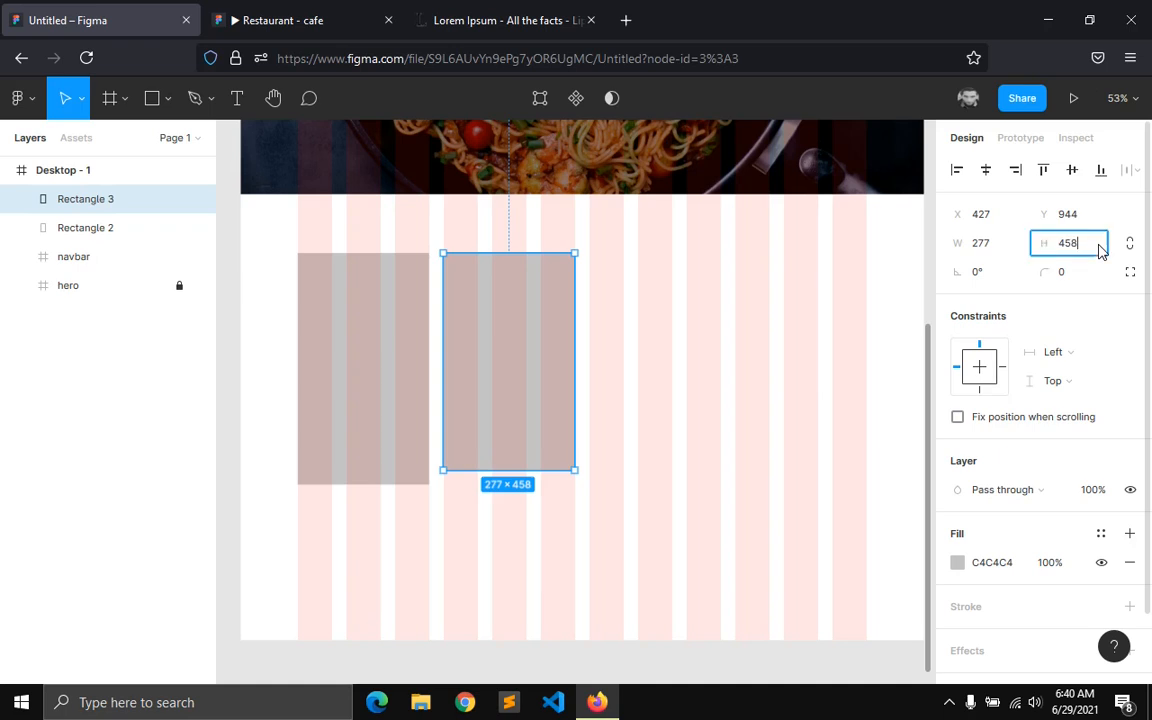
pyautogui.press('Down')
pyautogui.write('458/2')
pyautogui.press('Return')
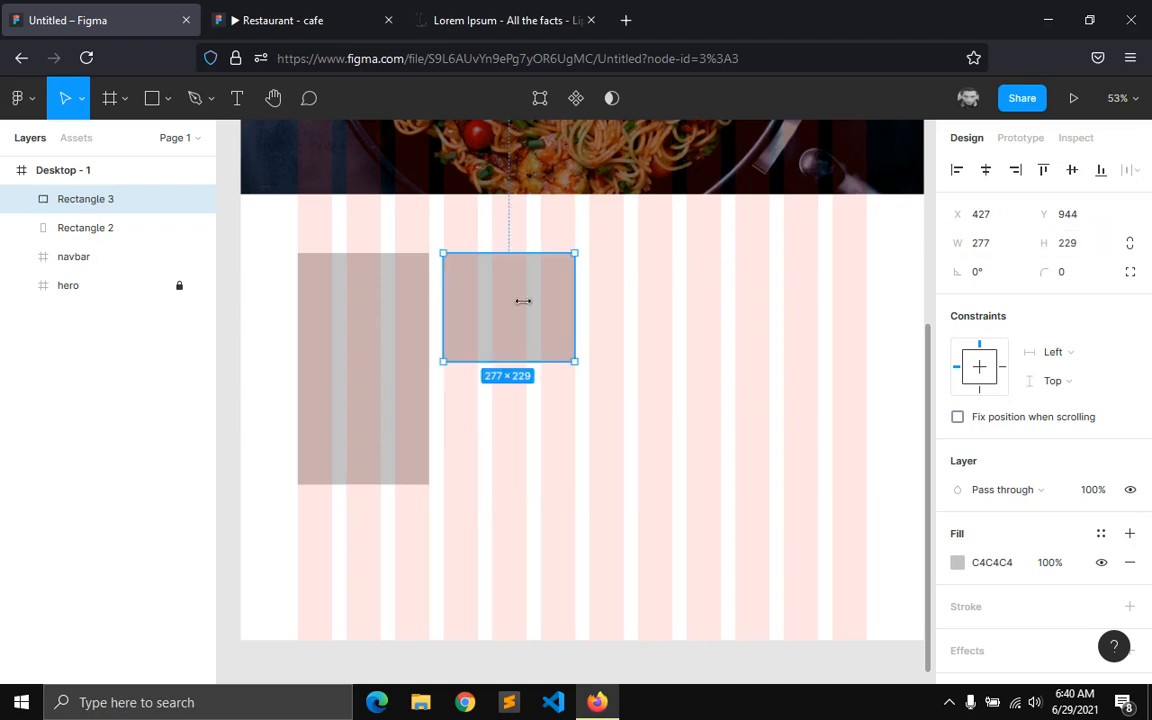
# - Duplicate the 277 × 229 rectangle, place the copy 30 px beneath it at Y 1203, and check the gaps between the rectangles
pyautogui.hotkey('ctrl', 'd')
pyautogui.moveTo(635, 303); pyautogui.dragTo(491, 431)
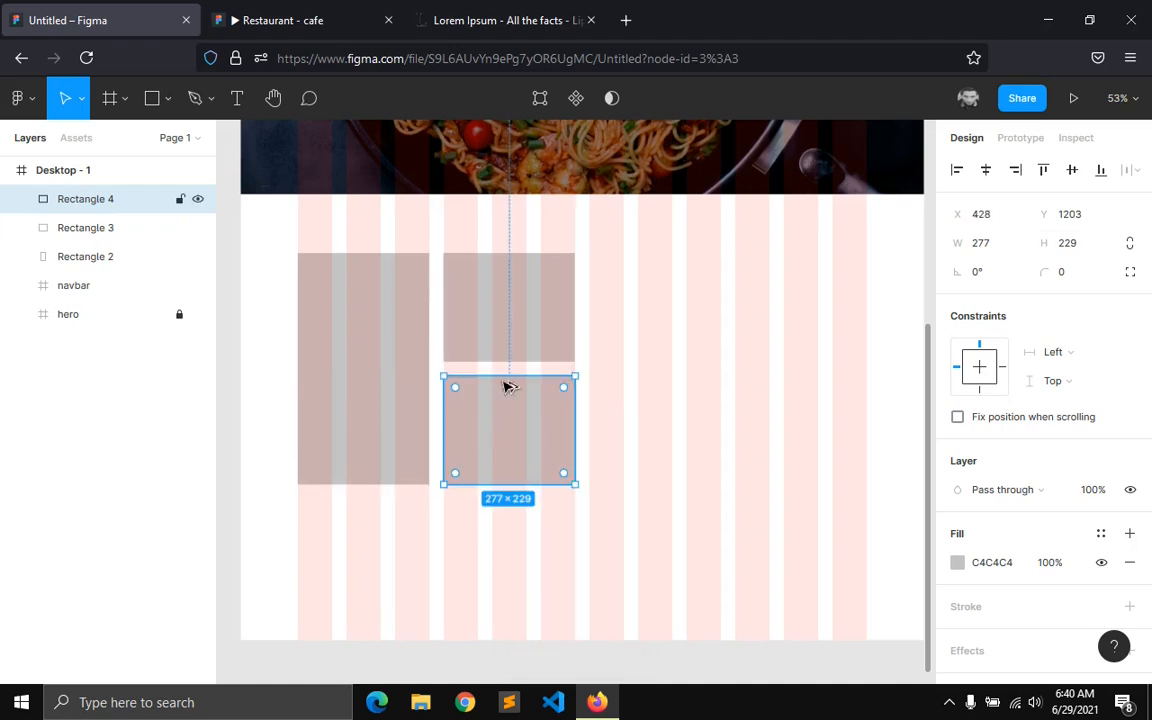
pyautogui.press('alt')
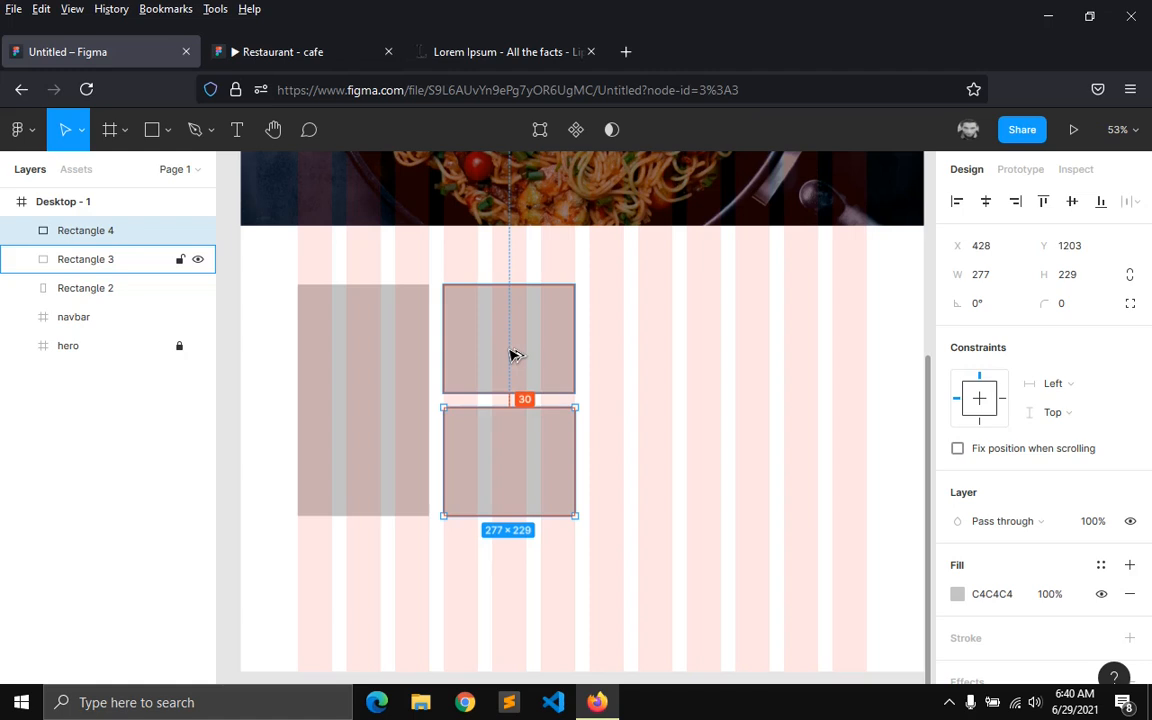
pyautogui.click(401, 347)
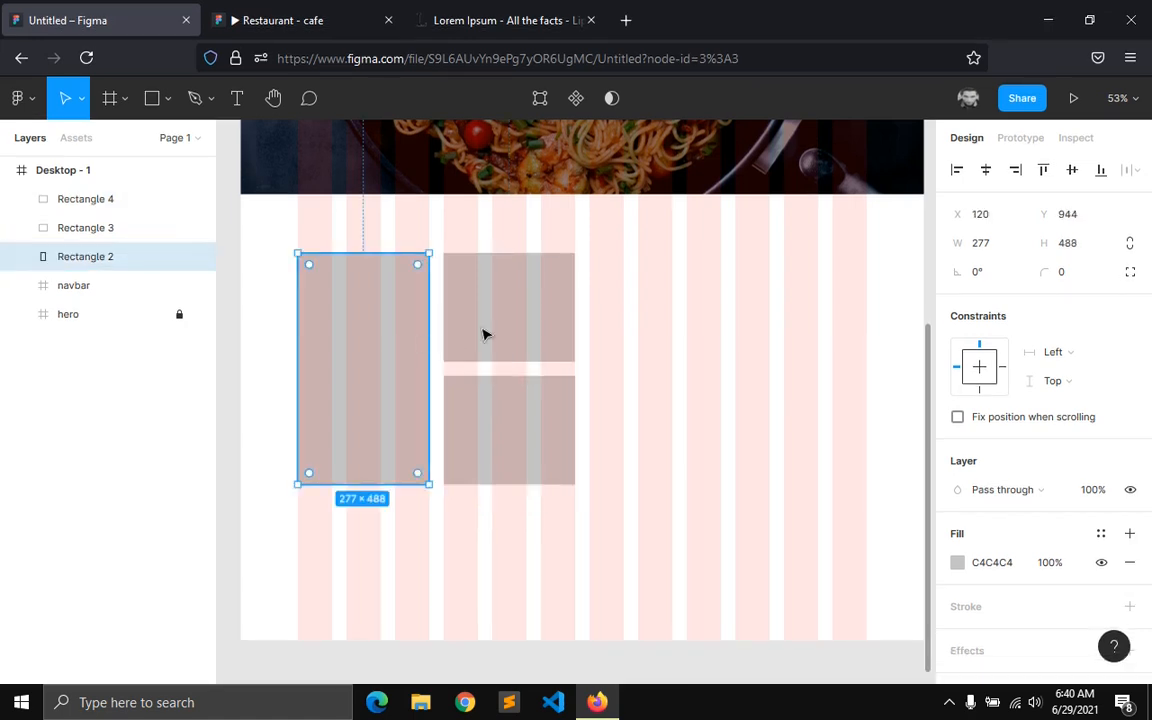
pyautogui.press('alt')
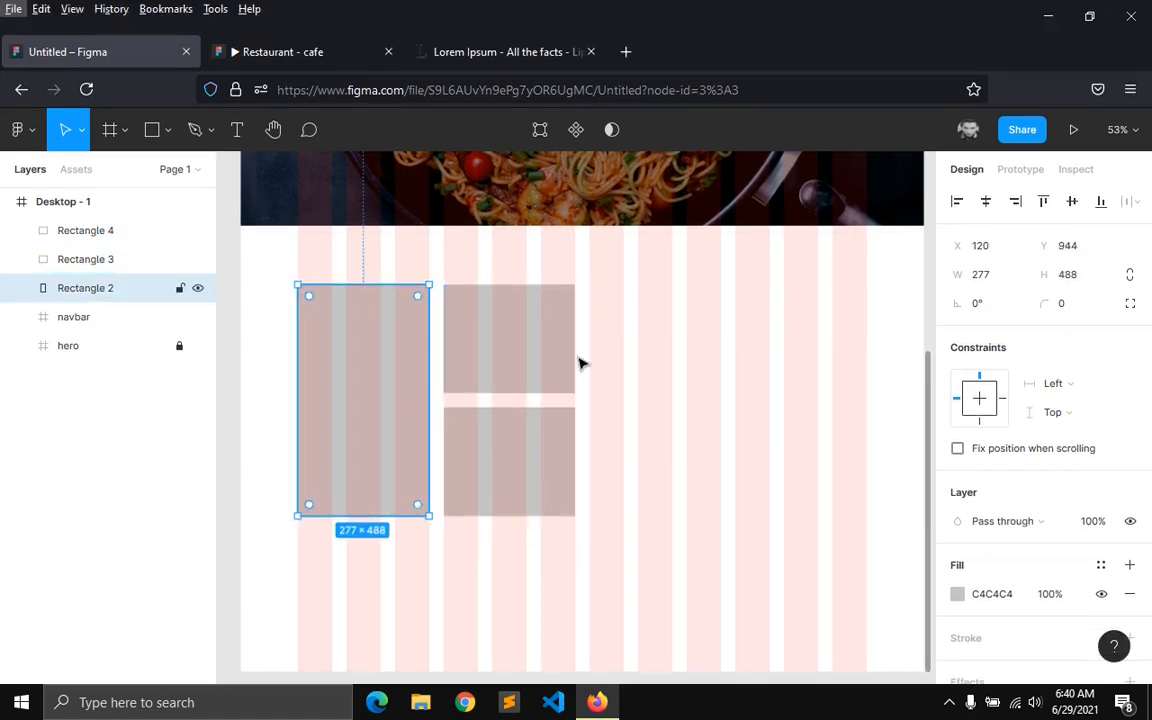
pyautogui.click(463, 585)
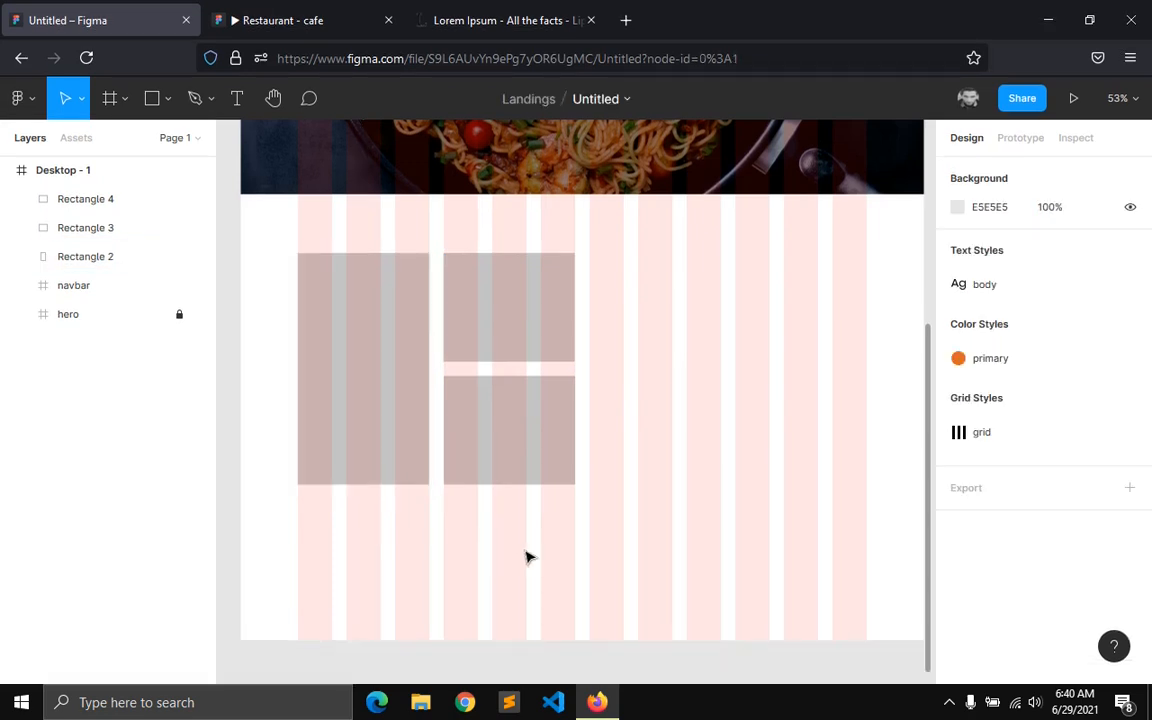
# - Fill the tall rectangle with the about1 image from the assets folder
pyautogui.click(406, 403)
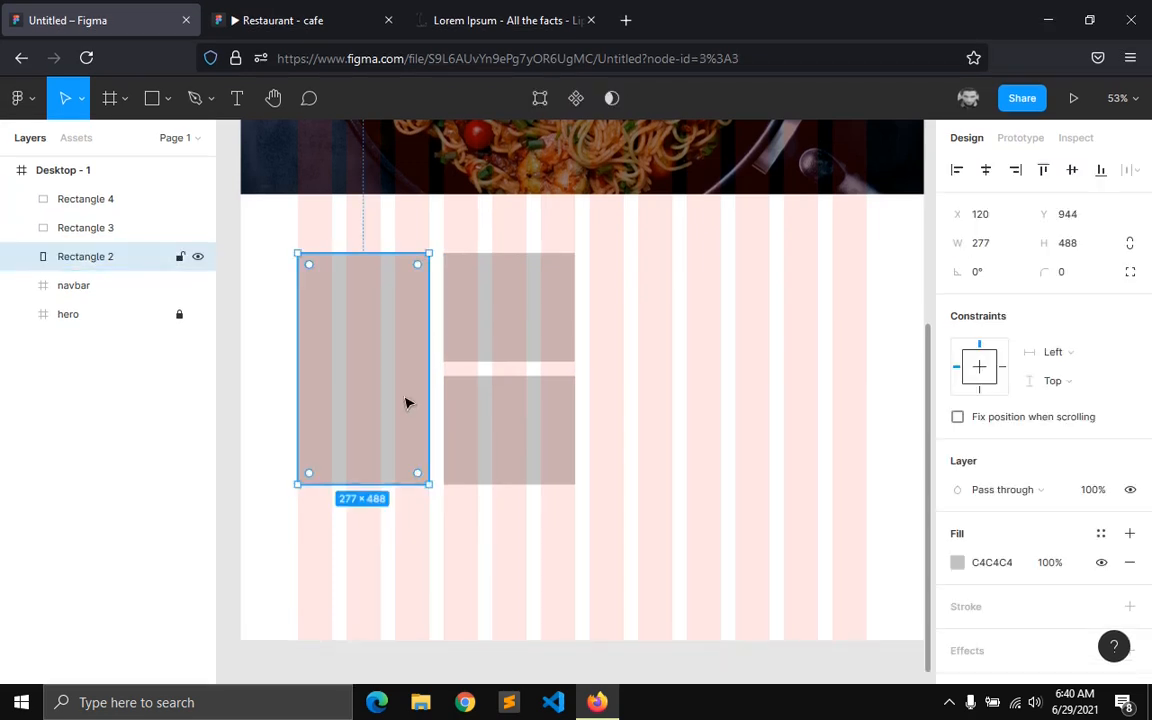
pyautogui.click(957, 563)
pyautogui.click(750, 215)
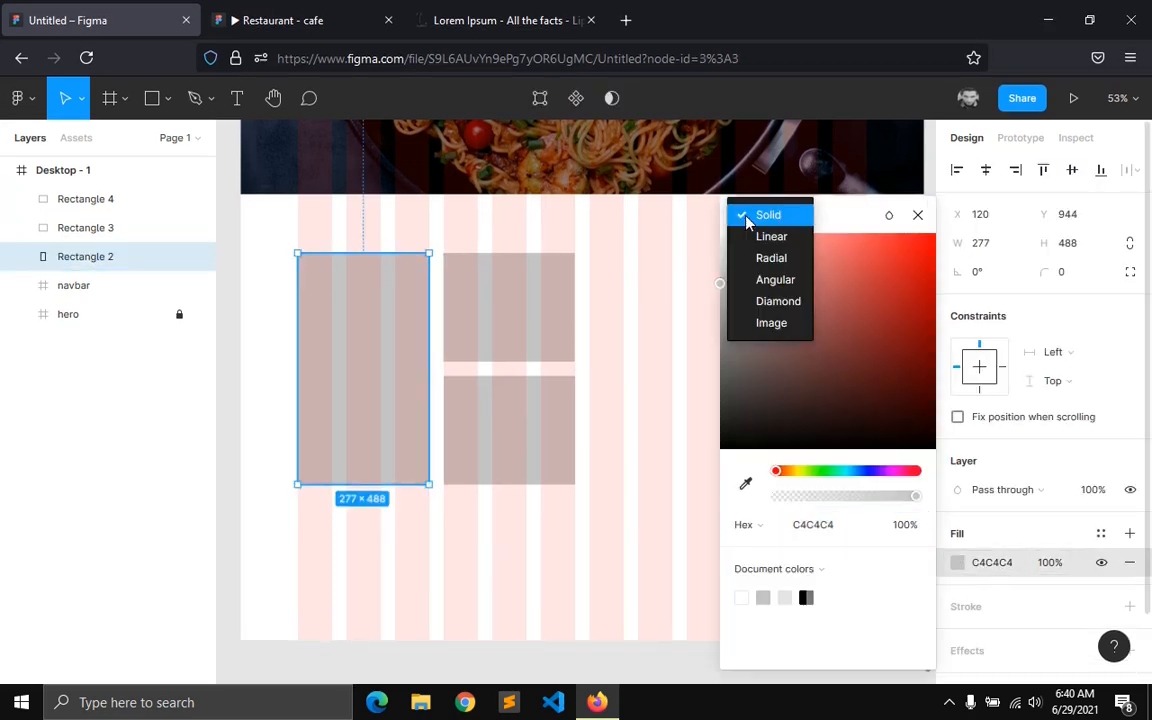
pyautogui.click(772, 323)
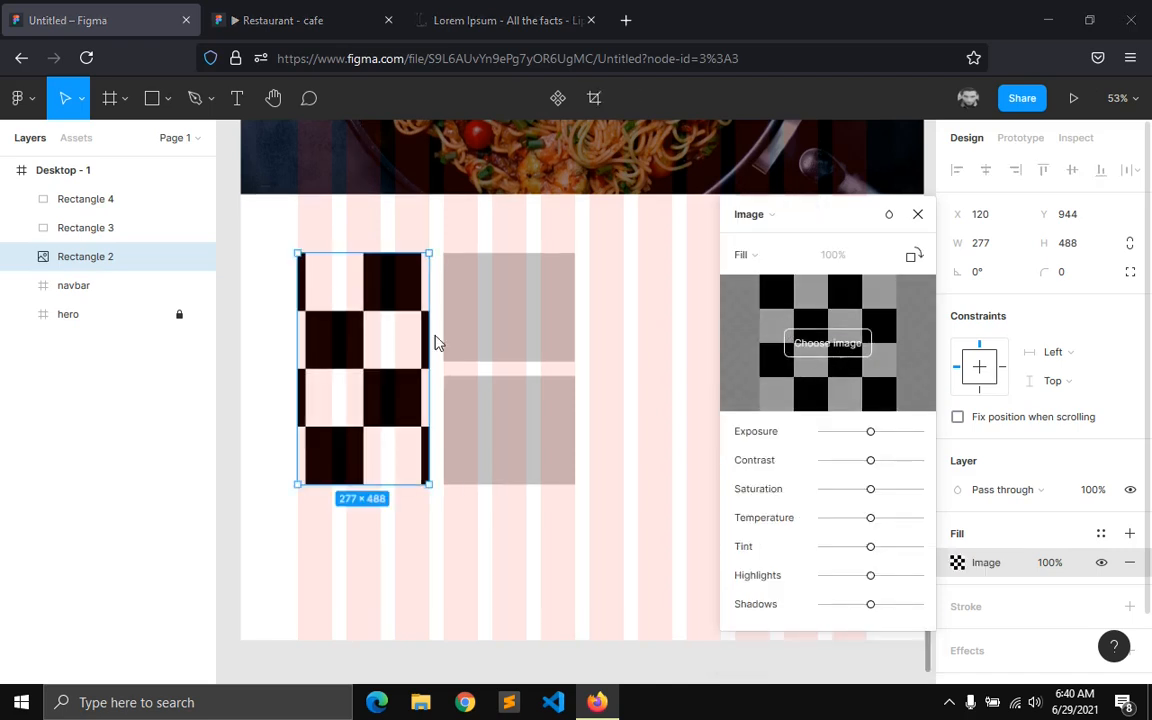
pyautogui.click(808, 344)
pyautogui.doubleClick(398, 150)
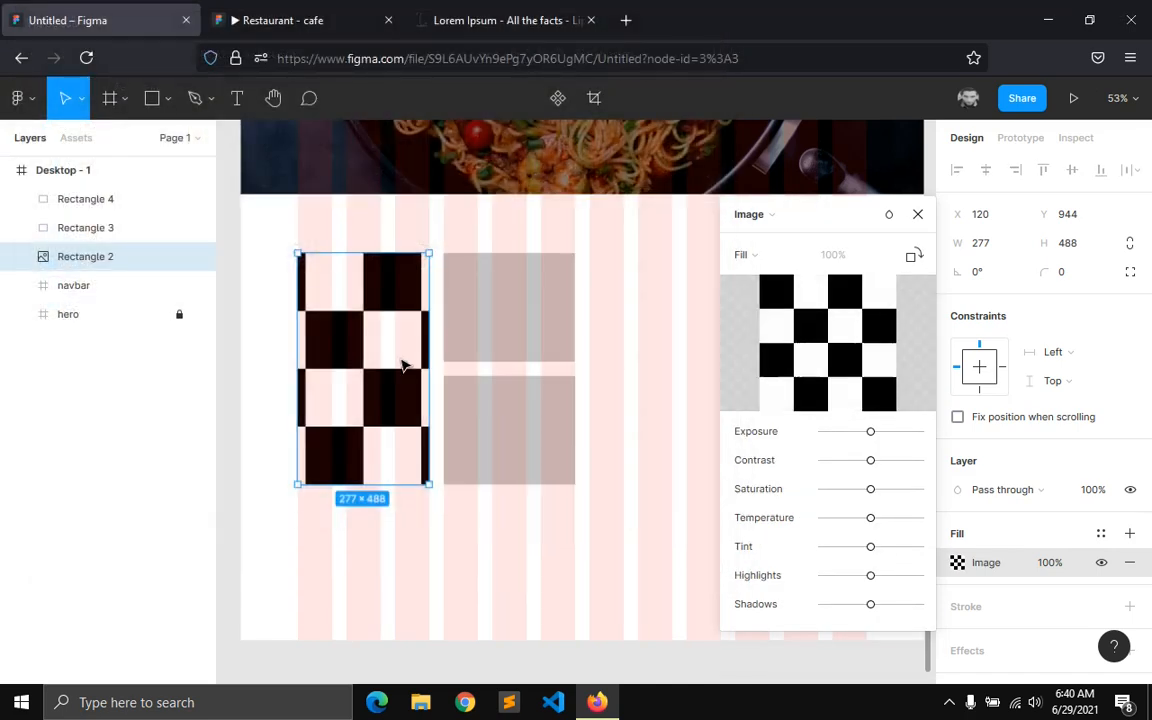
# - Set the tall rectangle's image to Crop mode and shift the picture left to center the salad bowl
pyautogui.click(752, 256)
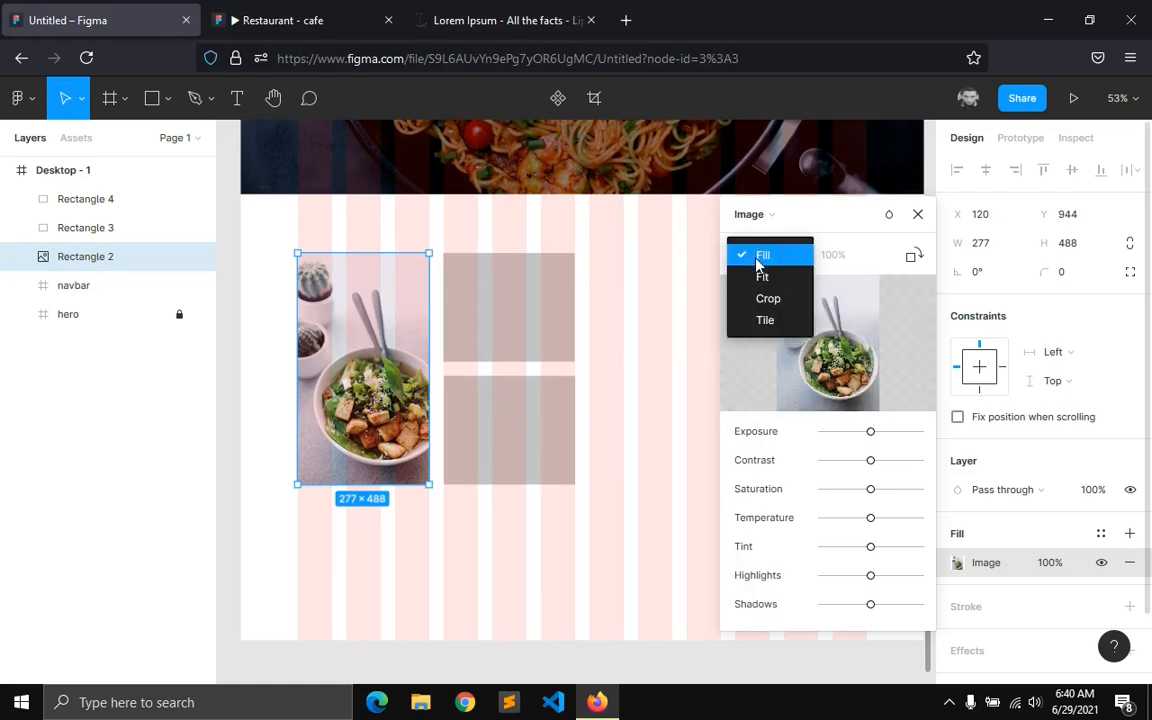
pyautogui.click(765, 300)
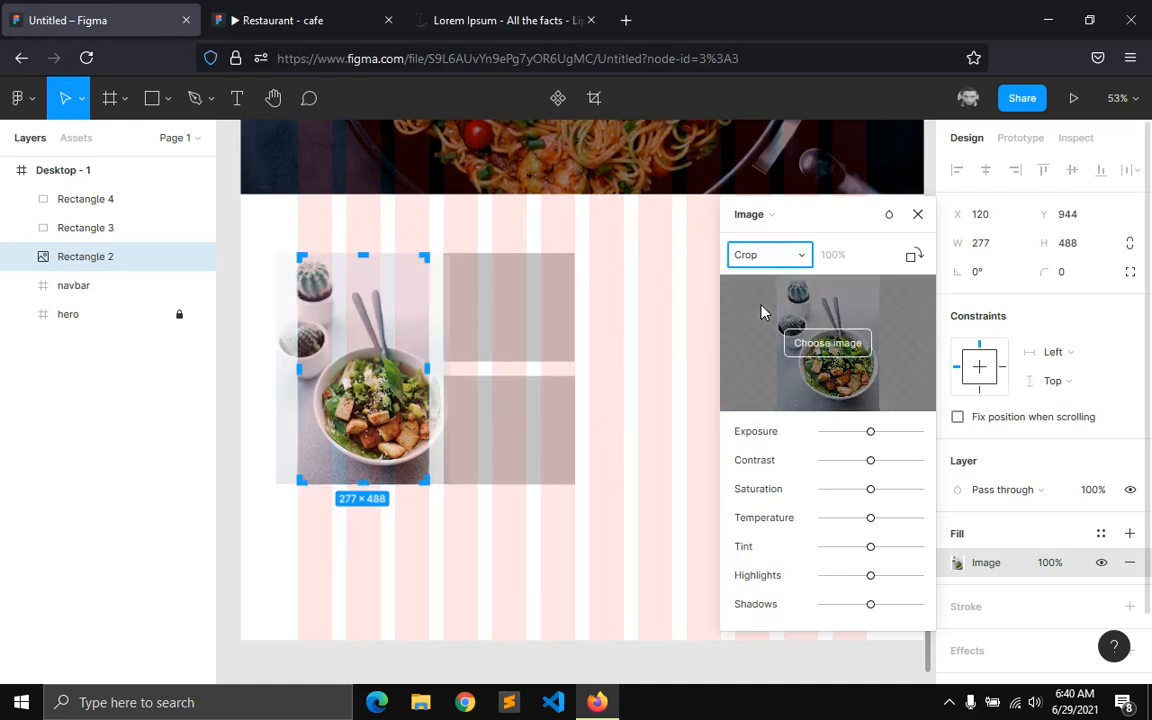
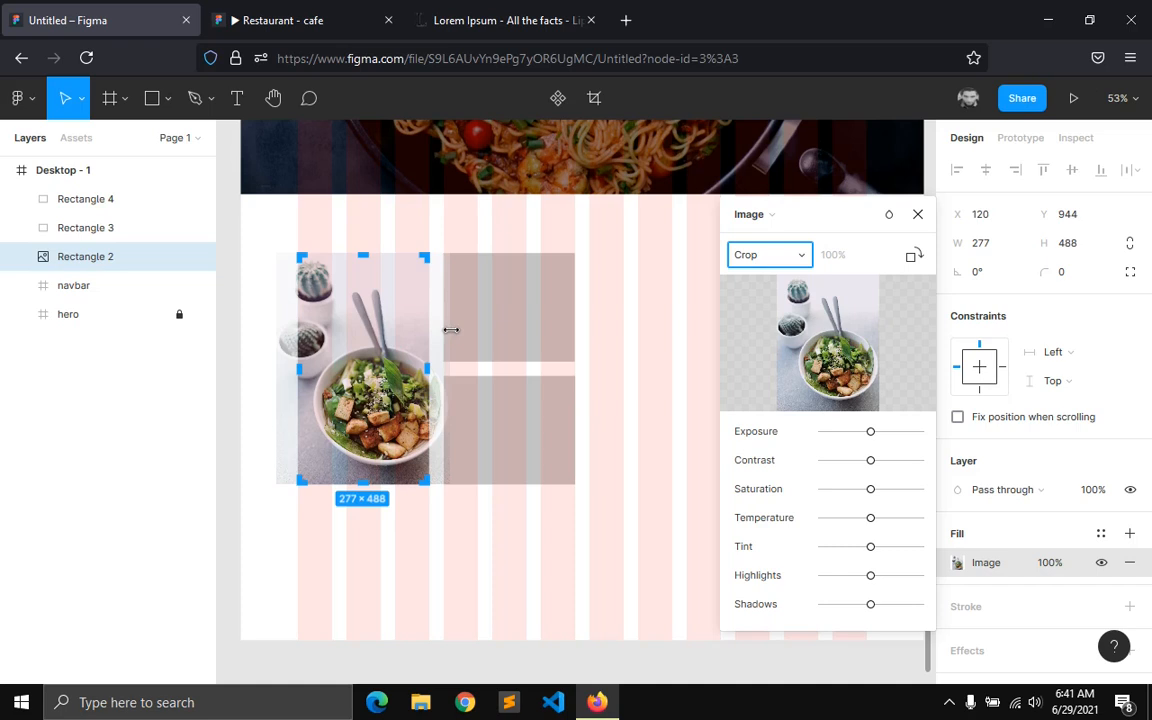
pyautogui.click(748, 255)
pyautogui.click(751, 254)
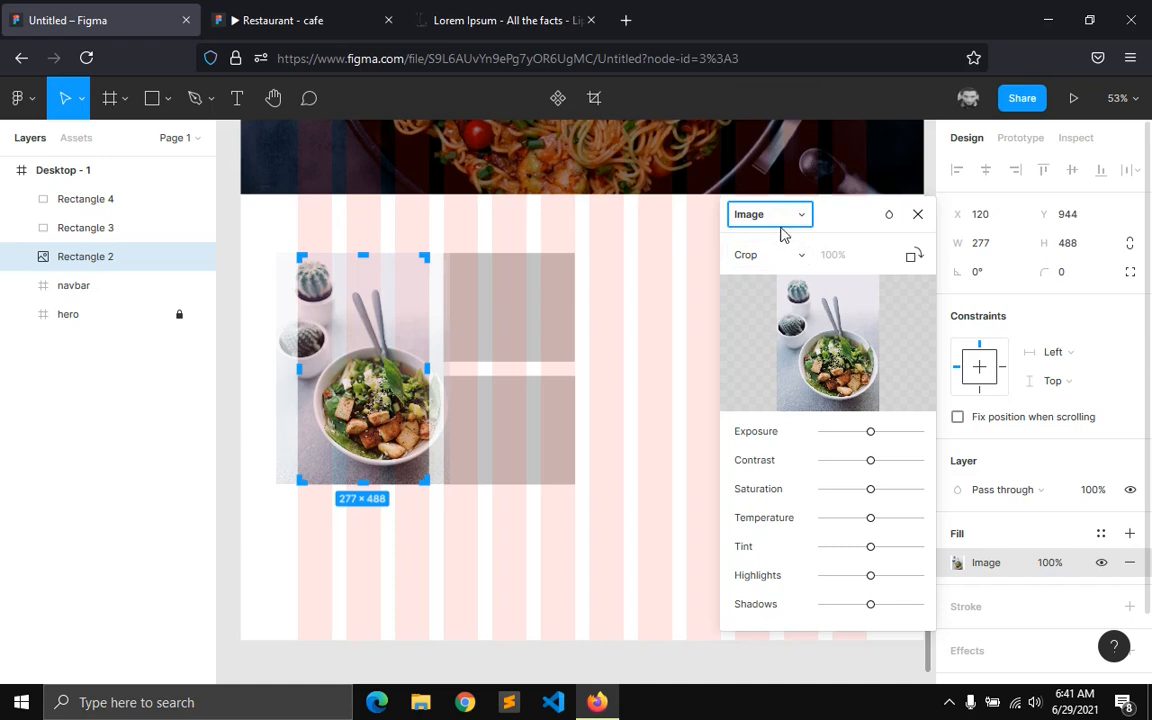
pyautogui.click(760, 258)
pyautogui.click(778, 261)
pyautogui.moveTo(849, 226); pyautogui.dragTo(887, 226)
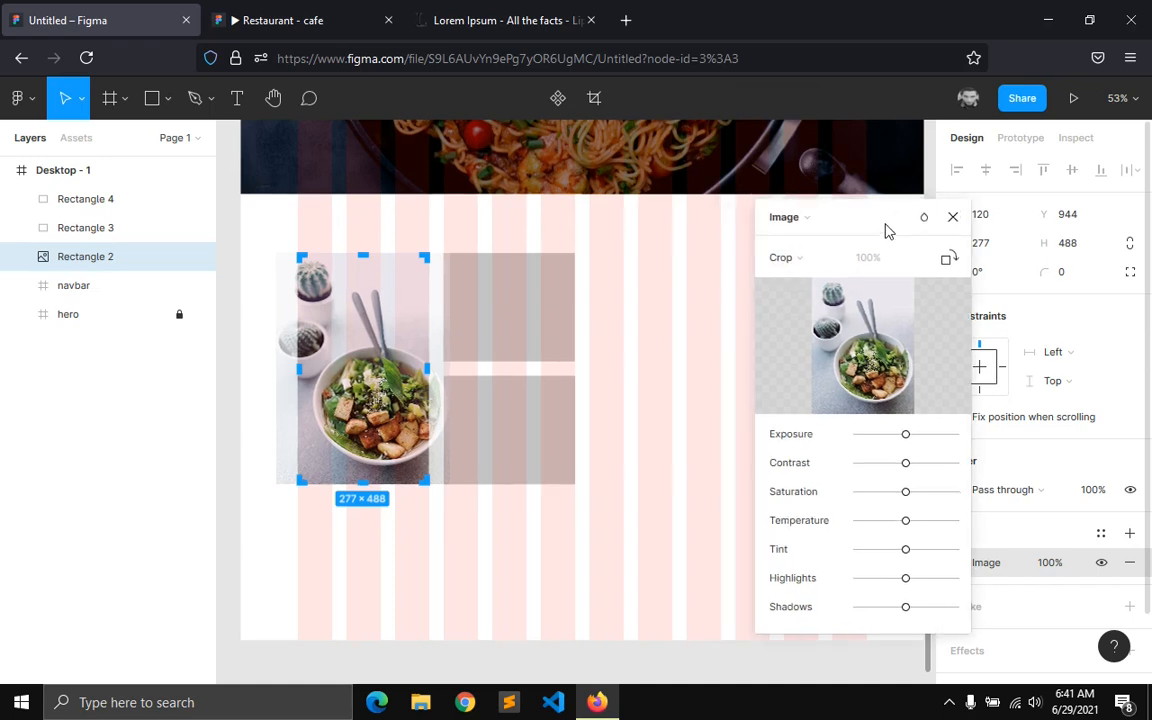
pyautogui.press('Left')
pyautogui.press('Left')
pyautogui.press('Left')
pyautogui.press('Left')
pyautogui.press('Left')
pyautogui.press('Left')
pyautogui.press('Left')
pyautogui.press('Left')
pyautogui.press('Left')
pyautogui.press('Left')
pyautogui.press('Left')
pyautogui.press('Left')
pyautogui.press('Left')
pyautogui.press('Left')
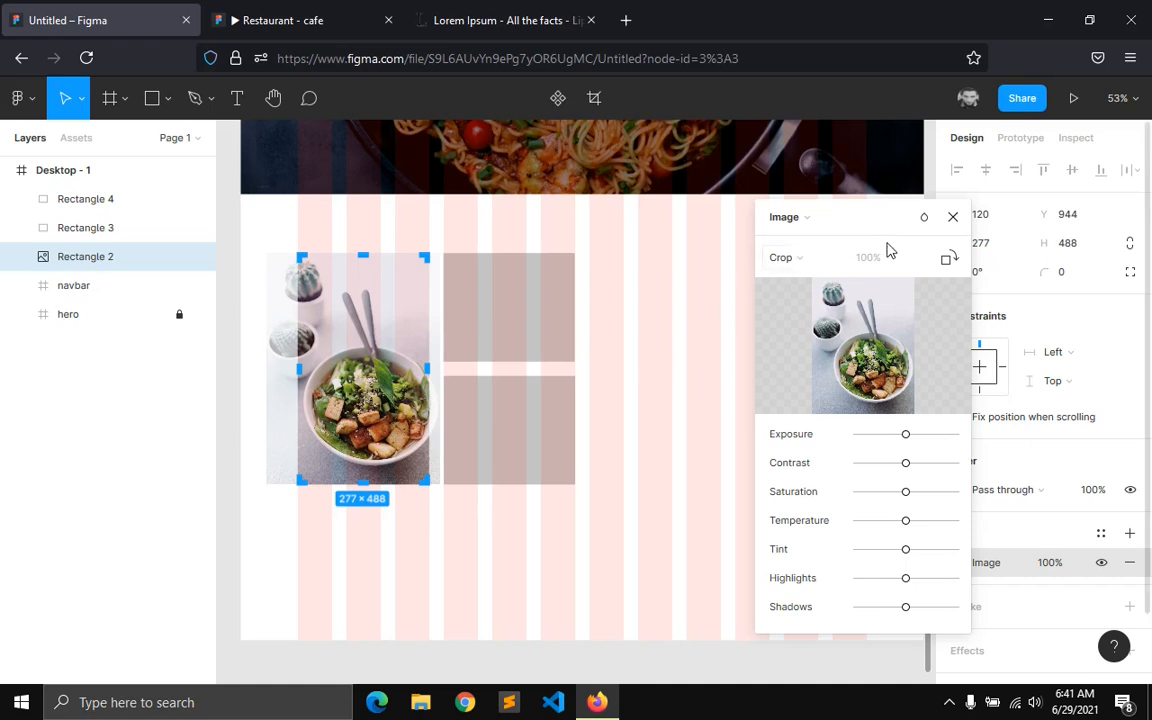
pyautogui.click(953, 217)
# - Fill the upper small rectangle with the menu-item6 image from the assets folder
pyautogui.click(506, 319)
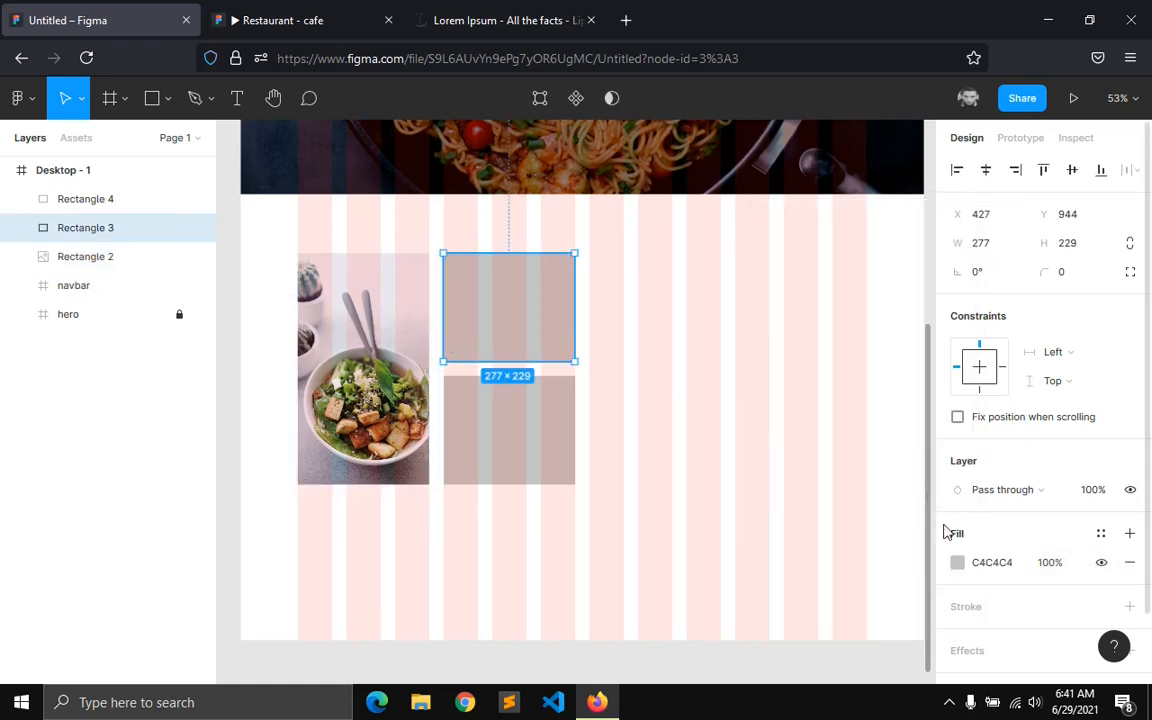
pyautogui.click(966, 570)
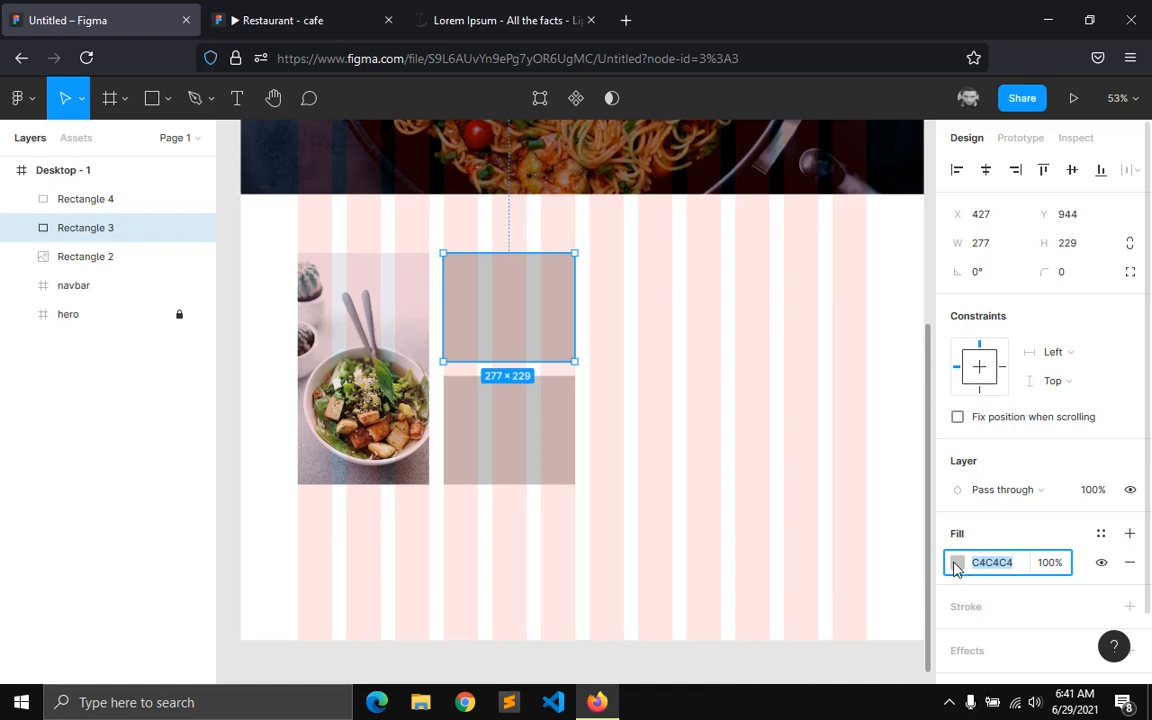
pyautogui.click(955, 565)
pyautogui.click(752, 216)
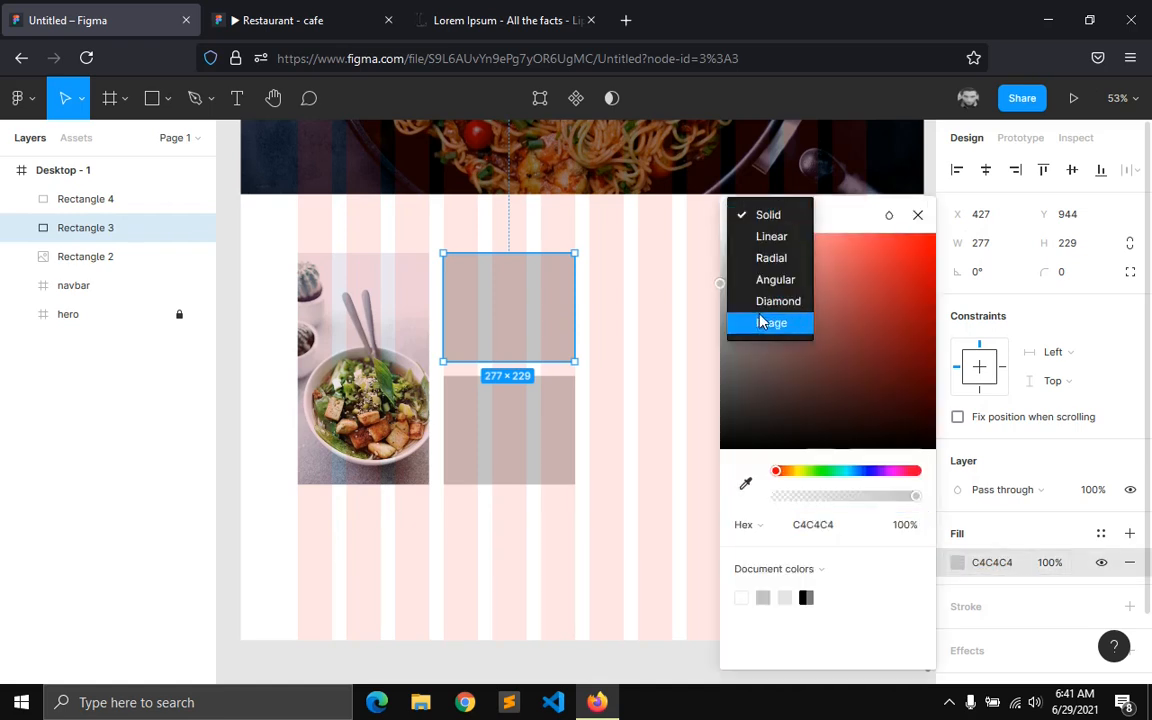
pyautogui.click(760, 322)
pyautogui.click(805, 332)
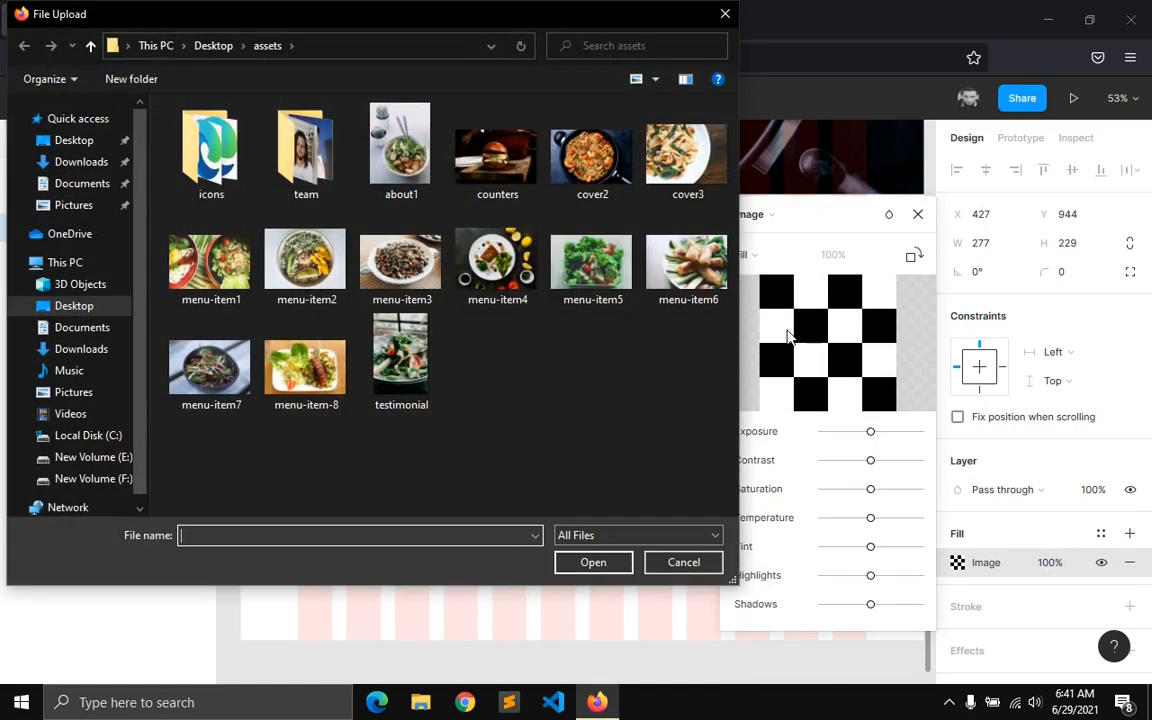
pyautogui.doubleClick(686, 262)
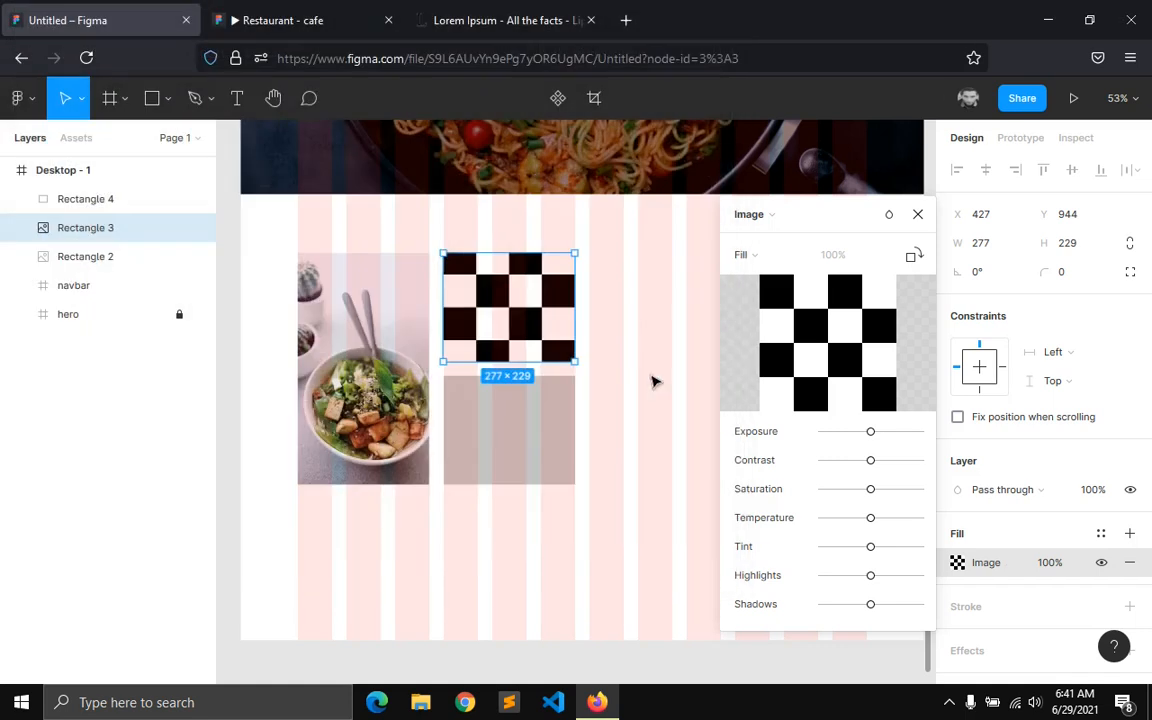
pyautogui.click(604, 391)
# - Fill the lower small rectangle with the menu-item2 image and close the fill settings
pyautogui.click(507, 447)
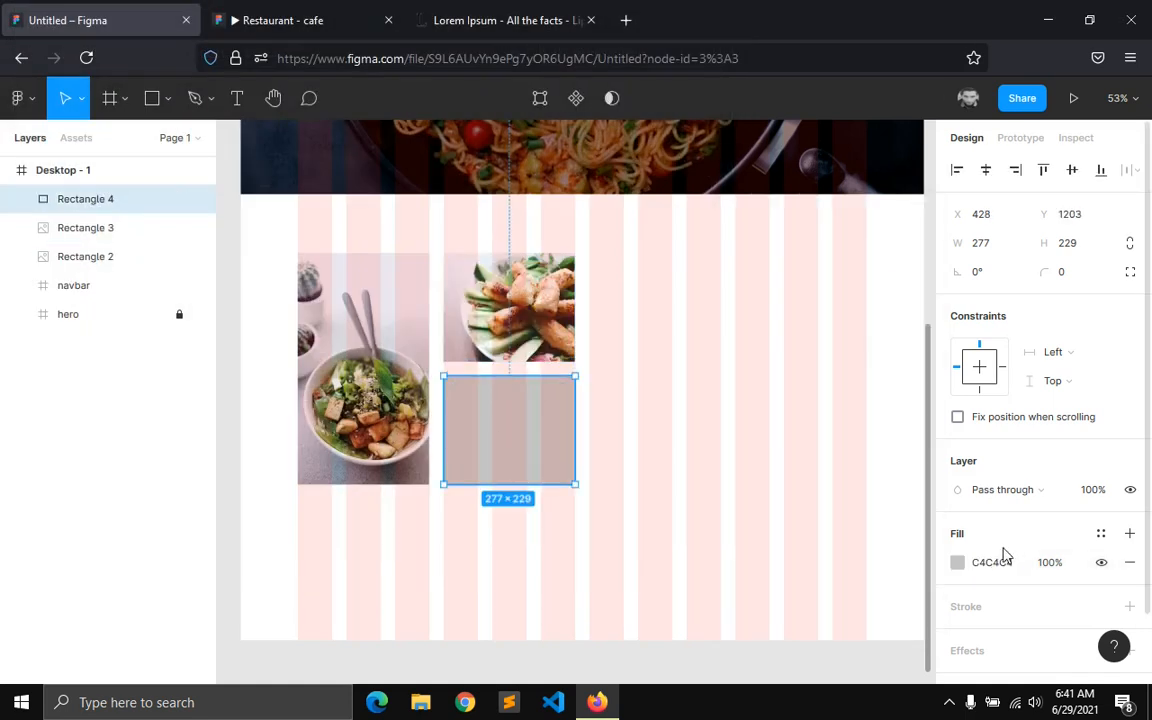
pyautogui.click(957, 562)
pyautogui.click(752, 216)
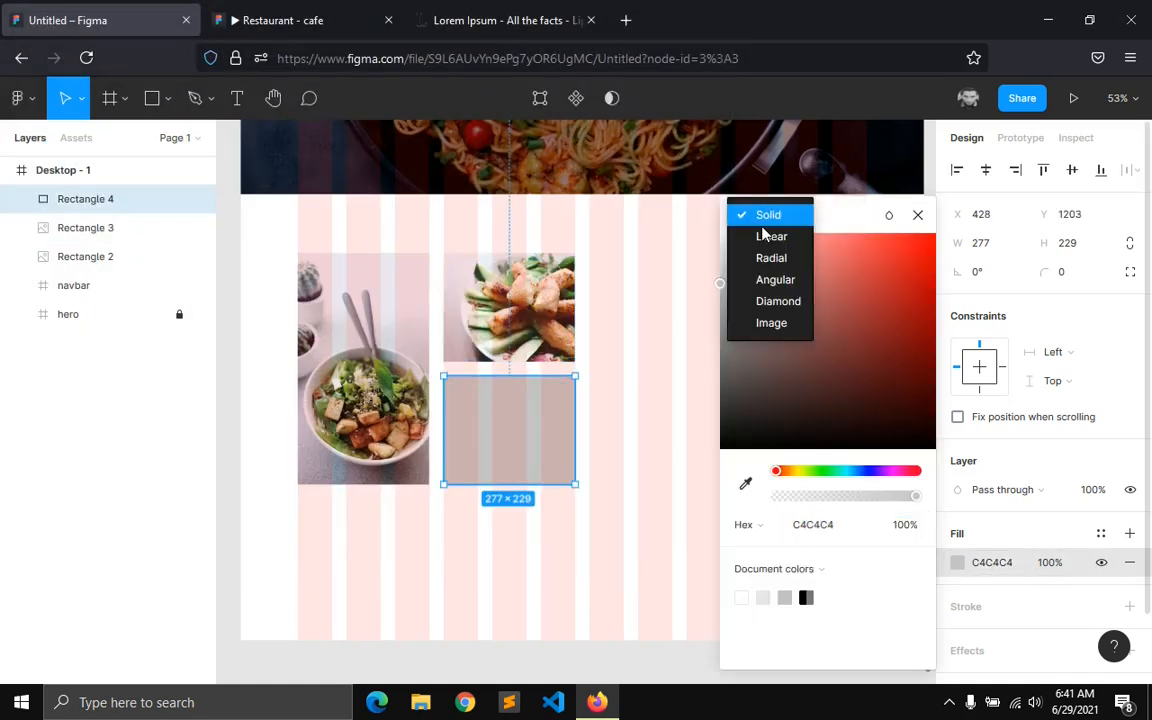
pyautogui.click(770, 323)
pyautogui.click(790, 336)
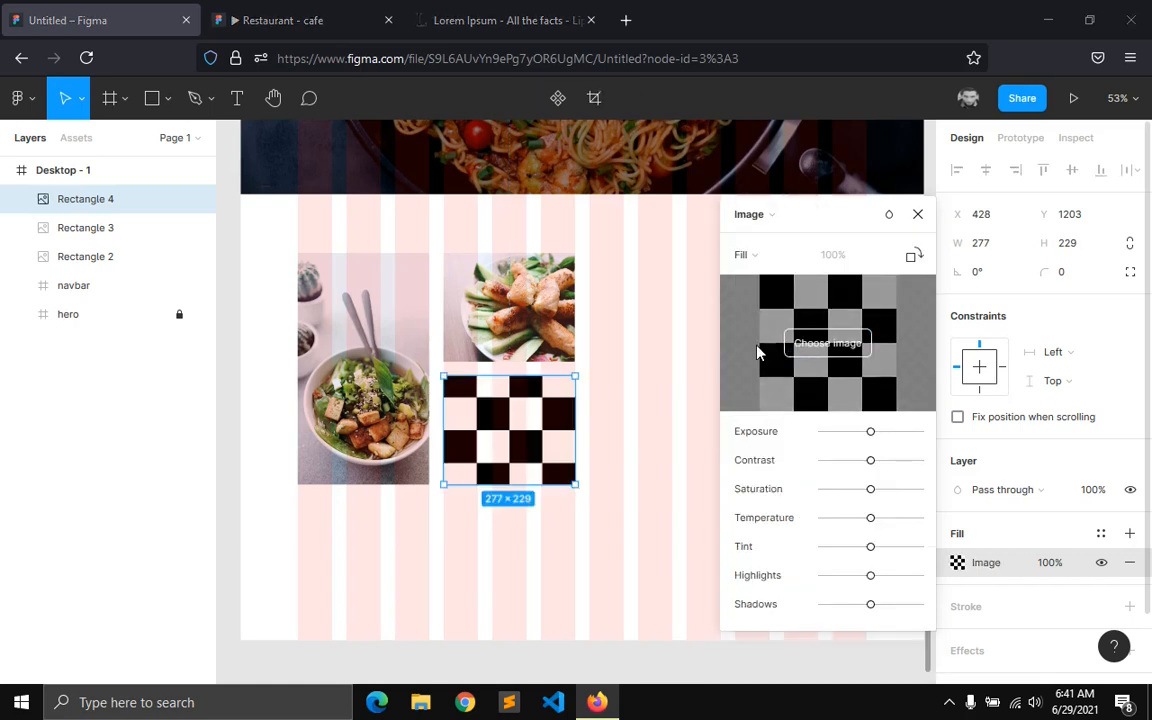
pyautogui.doubleClick(305, 262)
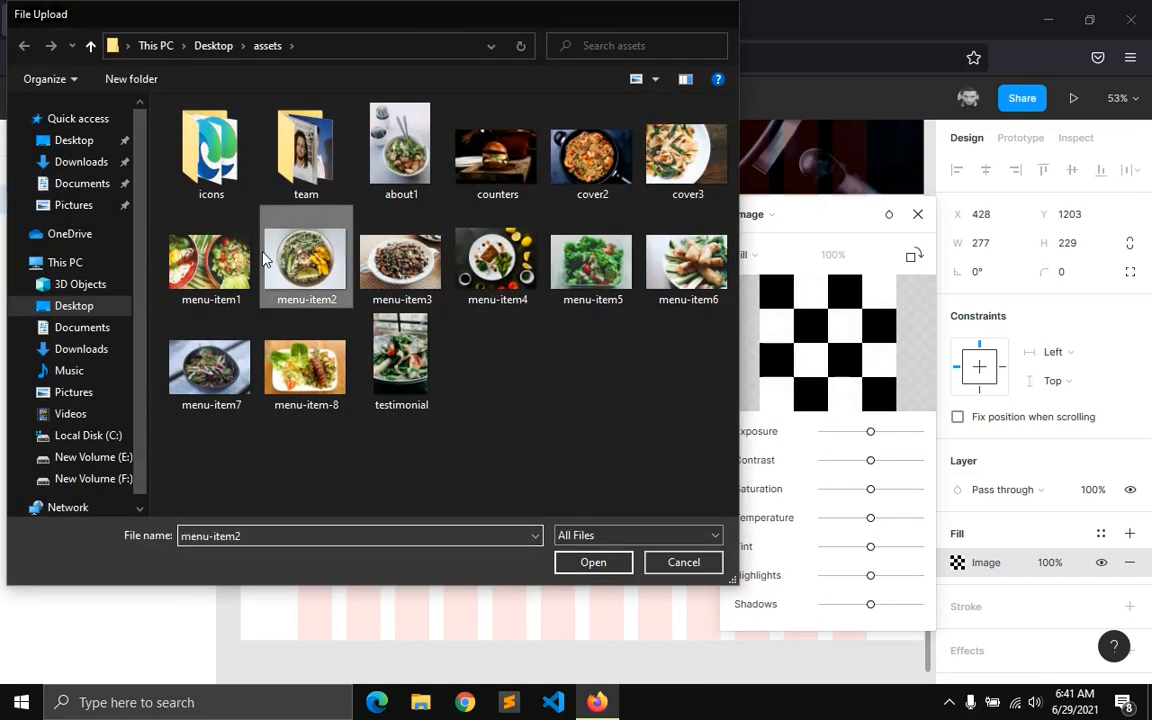
pyautogui.press('Escape')
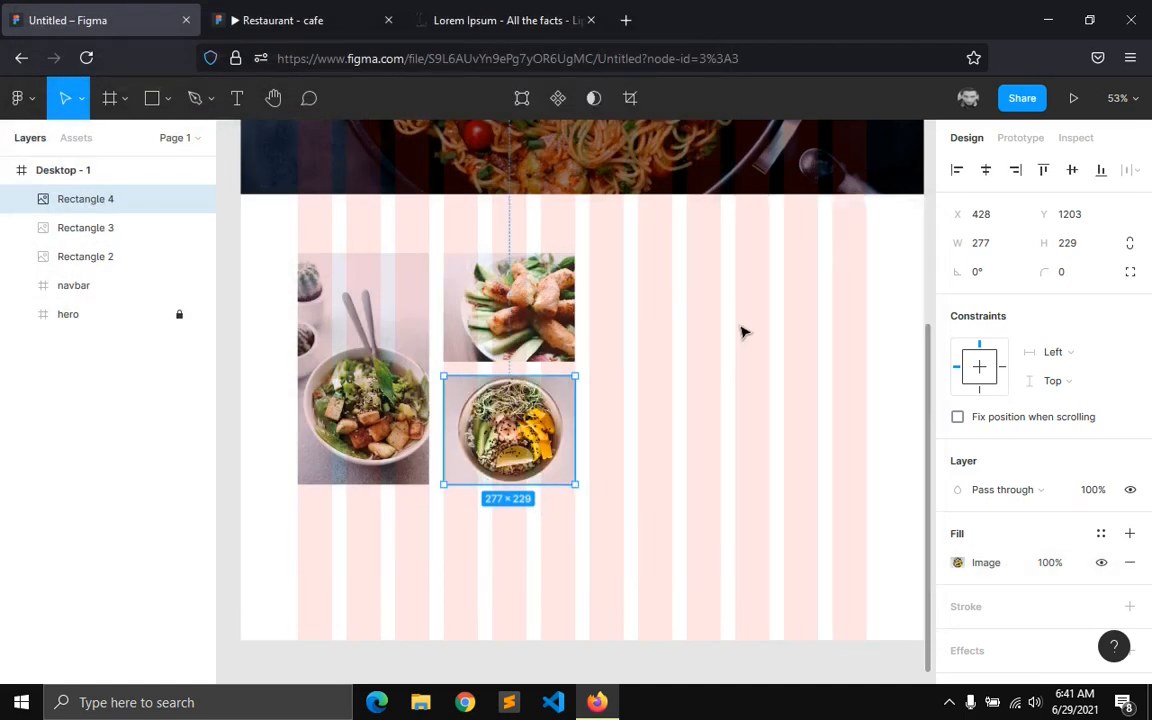
# - Add the text "About us" to the right of the image collage
pyautogui.click(646, 347)
pyautogui.scroll(4, 645, 340)
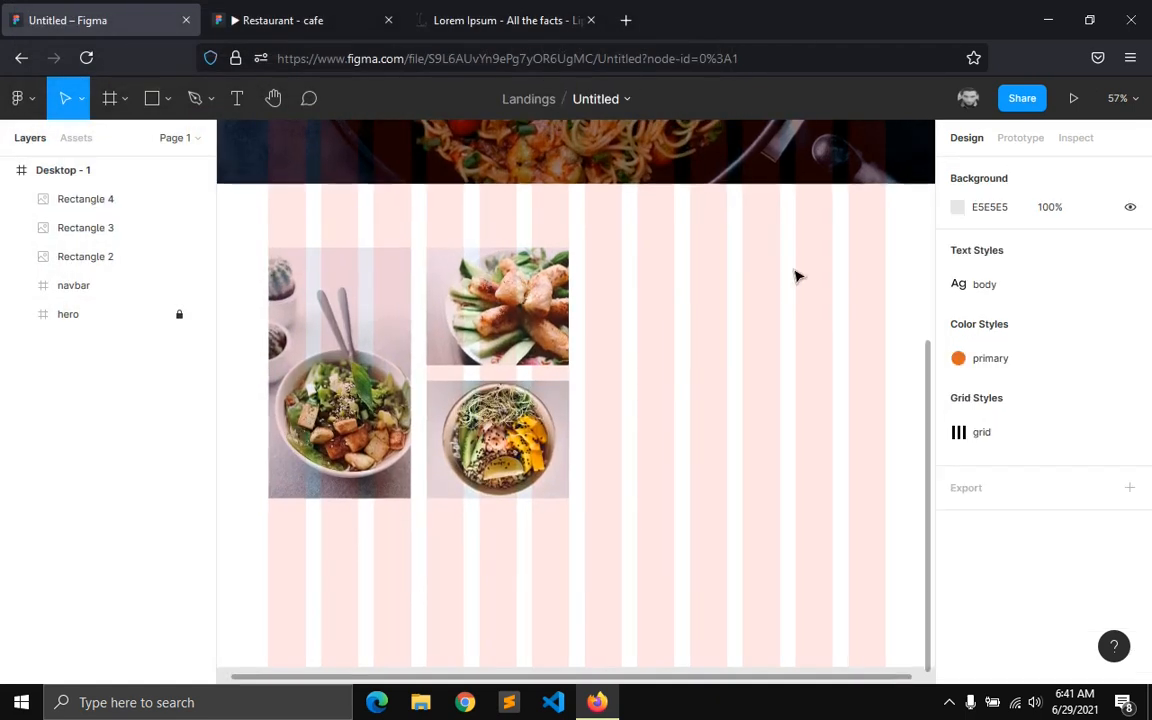
pyautogui.click(237, 100)
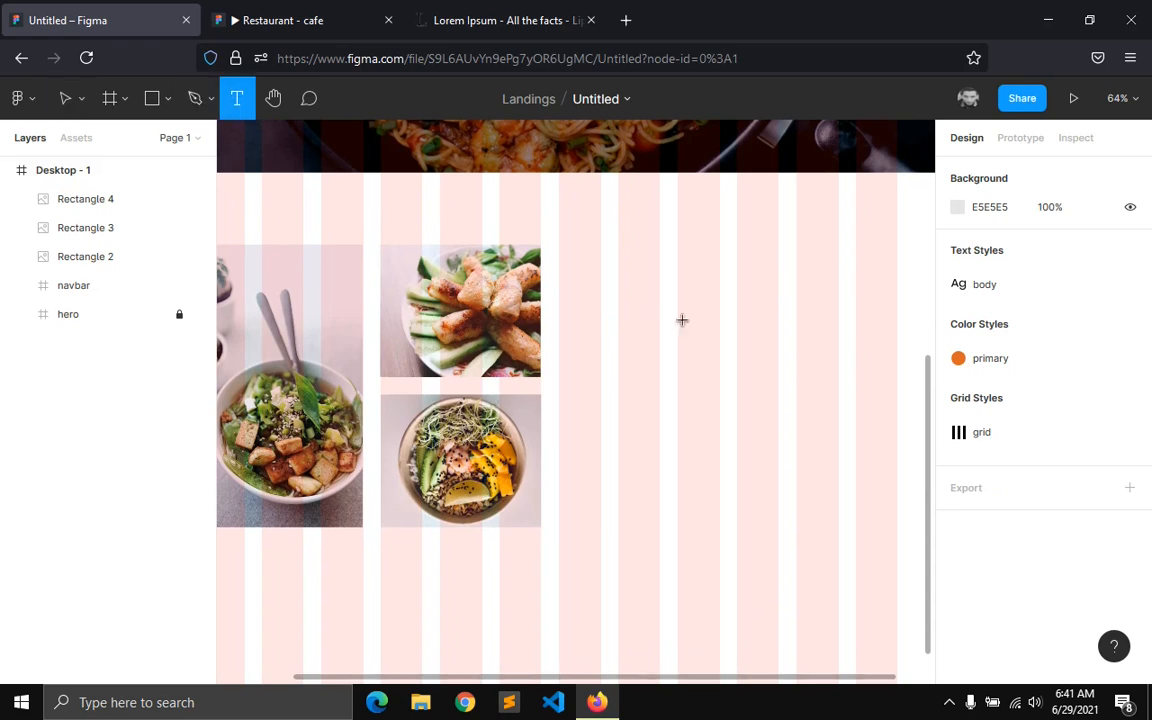
pyautogui.click(629, 345)
pyautogui.write('About us')
pyautogui.press('Escape')
# - Set the About us heading to Oleo Script Swash Caps at size 48 and move it up to the column's left edge
pyautogui.click(993, 564)
pyautogui.write('o')
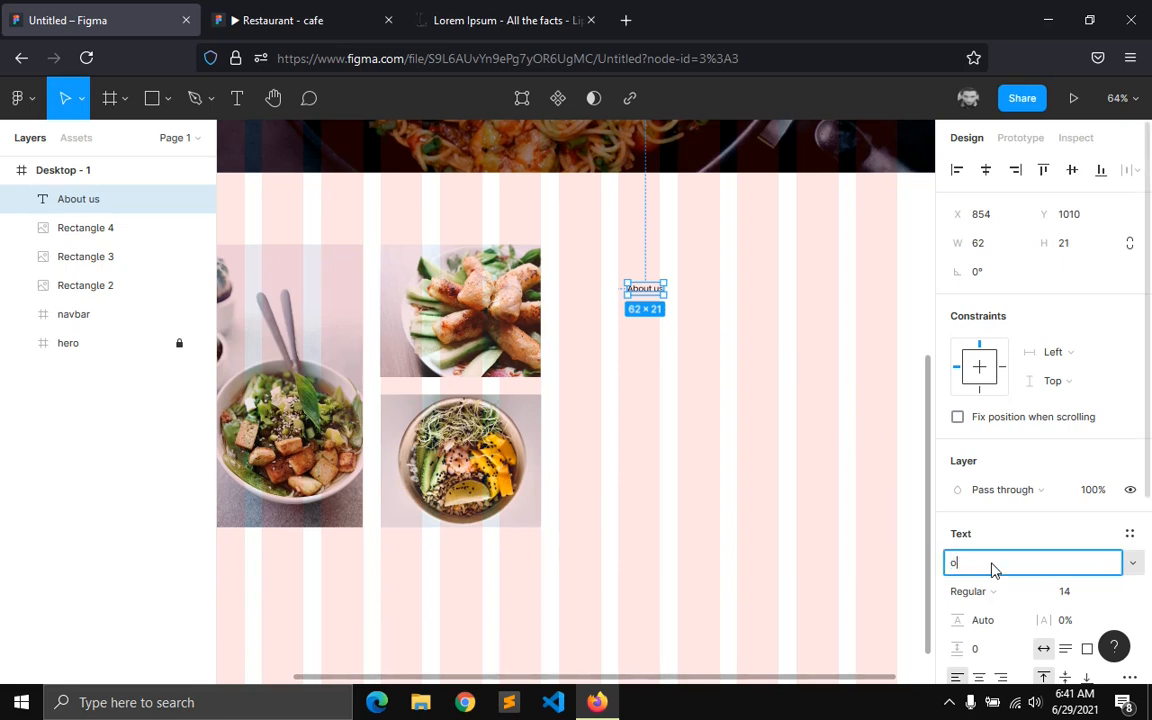
pyautogui.write('le')
pyautogui.press('Return')
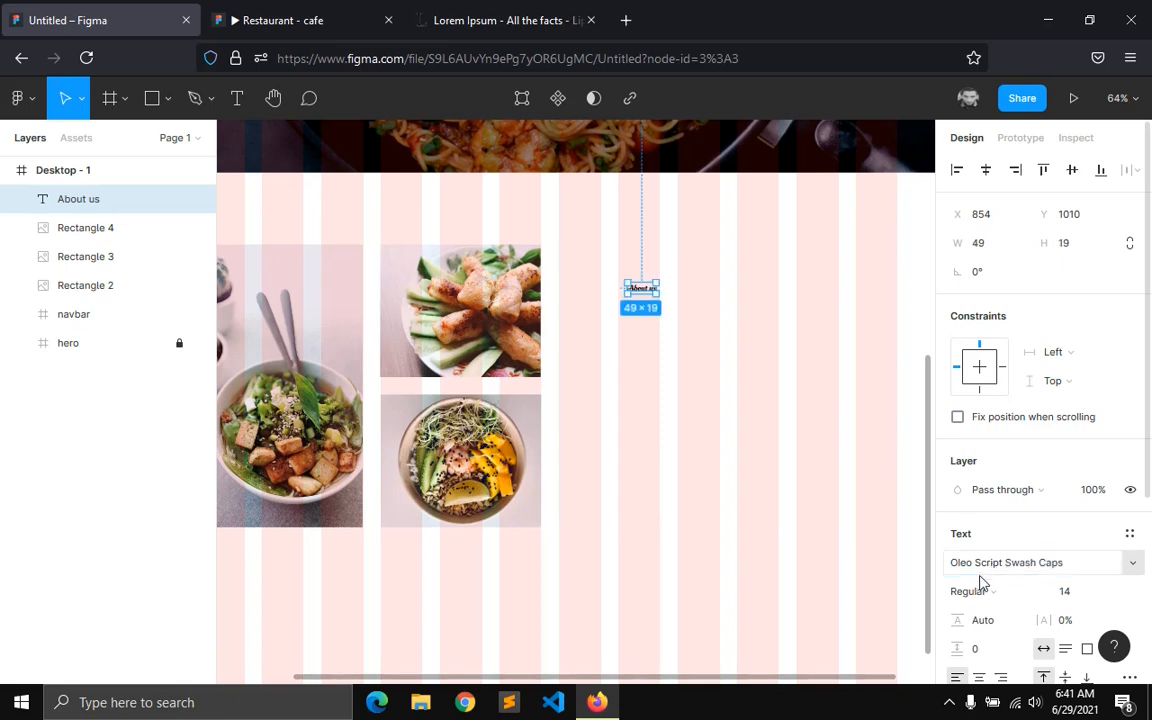
pyautogui.click(1115, 597)
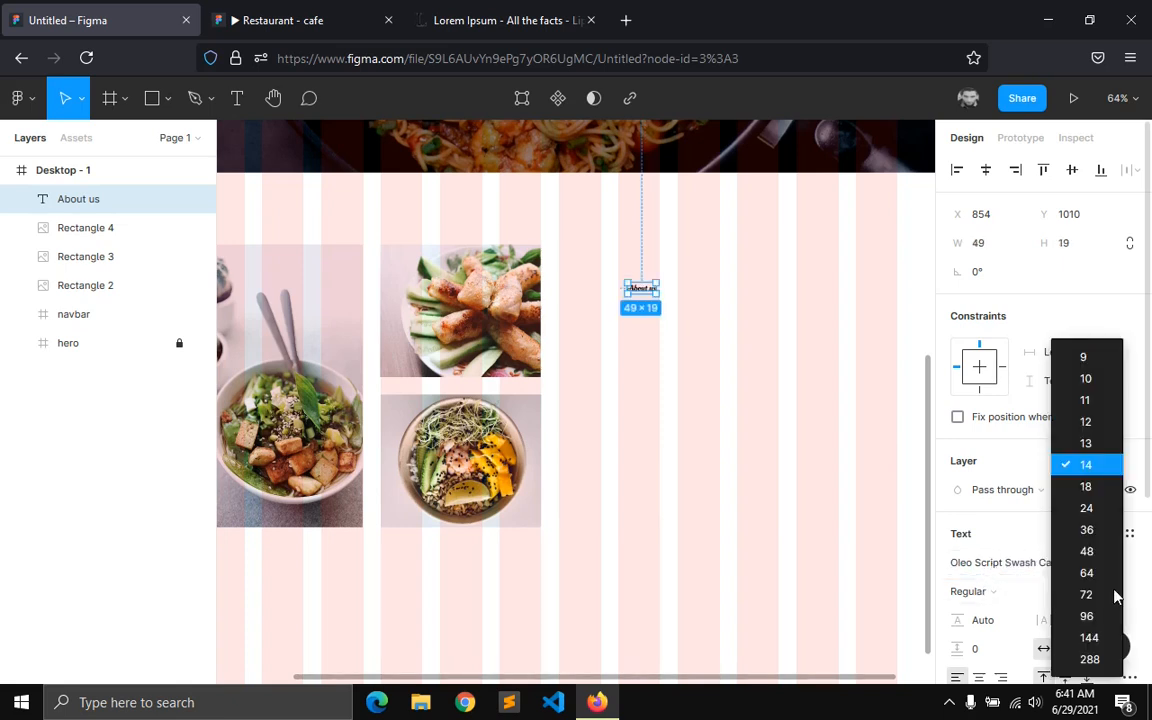
pyautogui.click(1095, 548)
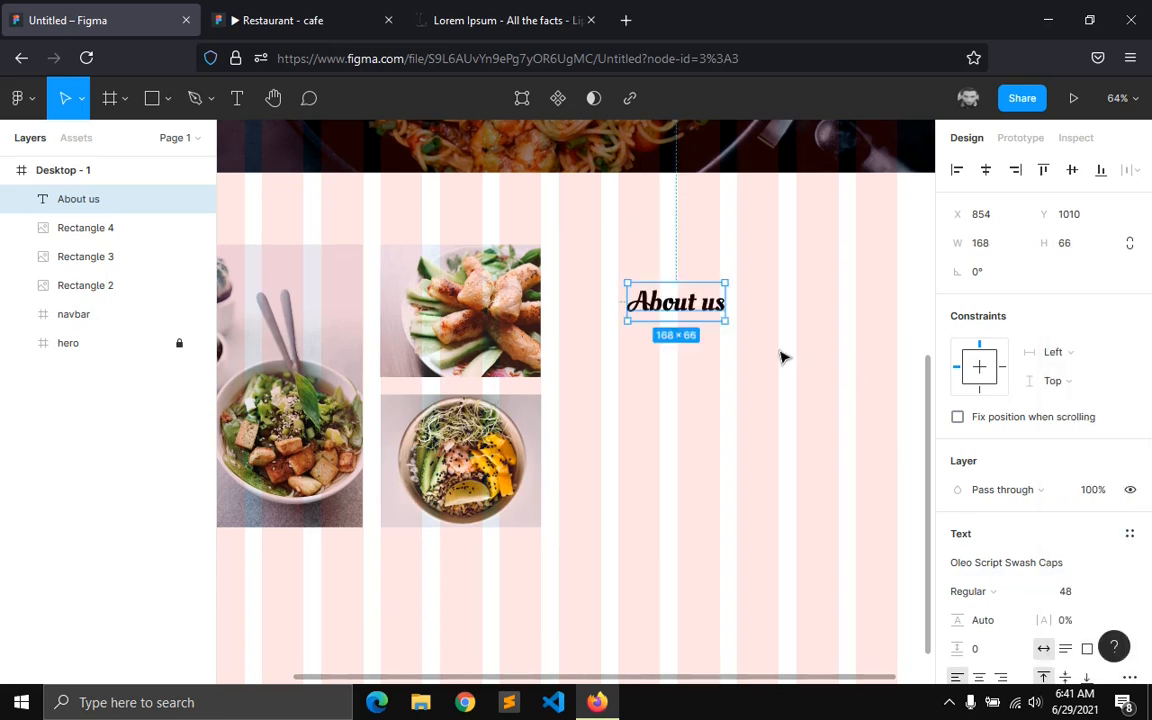
pyautogui.moveTo(686, 314); pyautogui.dragTo(679, 285)
# - Recolor the About us heading to 1C1C1C and save that fill as a color style named dark
pyautogui.scroll(-3, 992, 579)
pyautogui.click(959, 489)
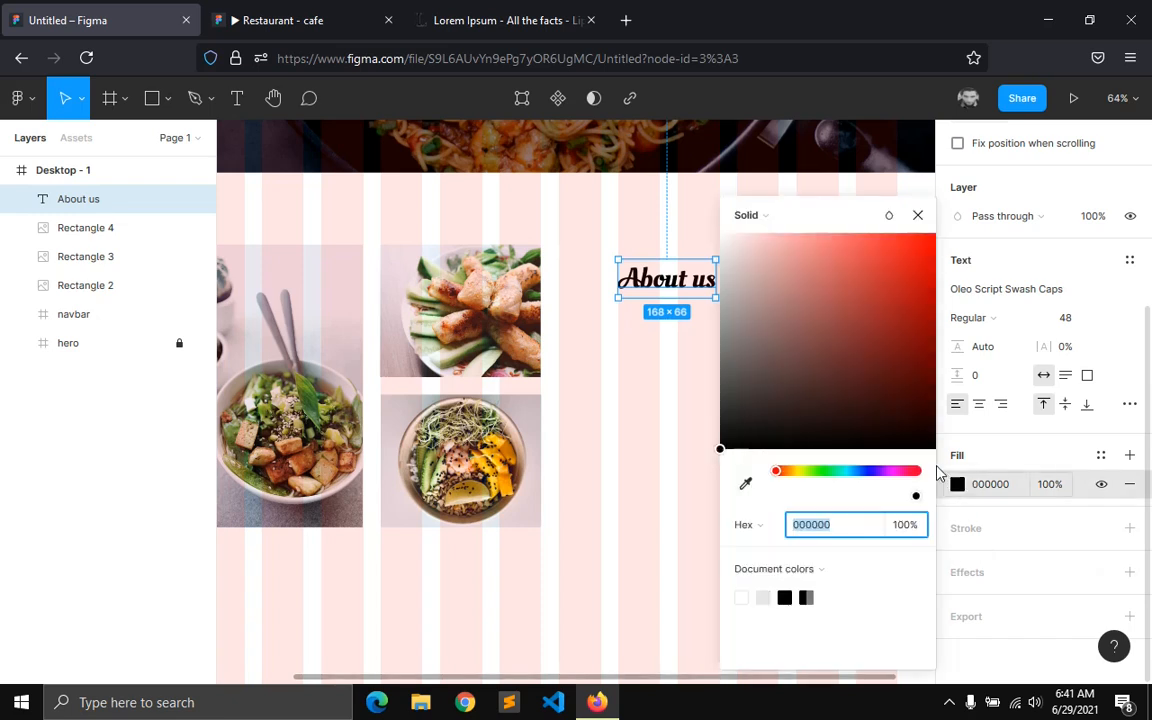
pyautogui.moveTo(719, 447); pyautogui.dragTo(713, 437)
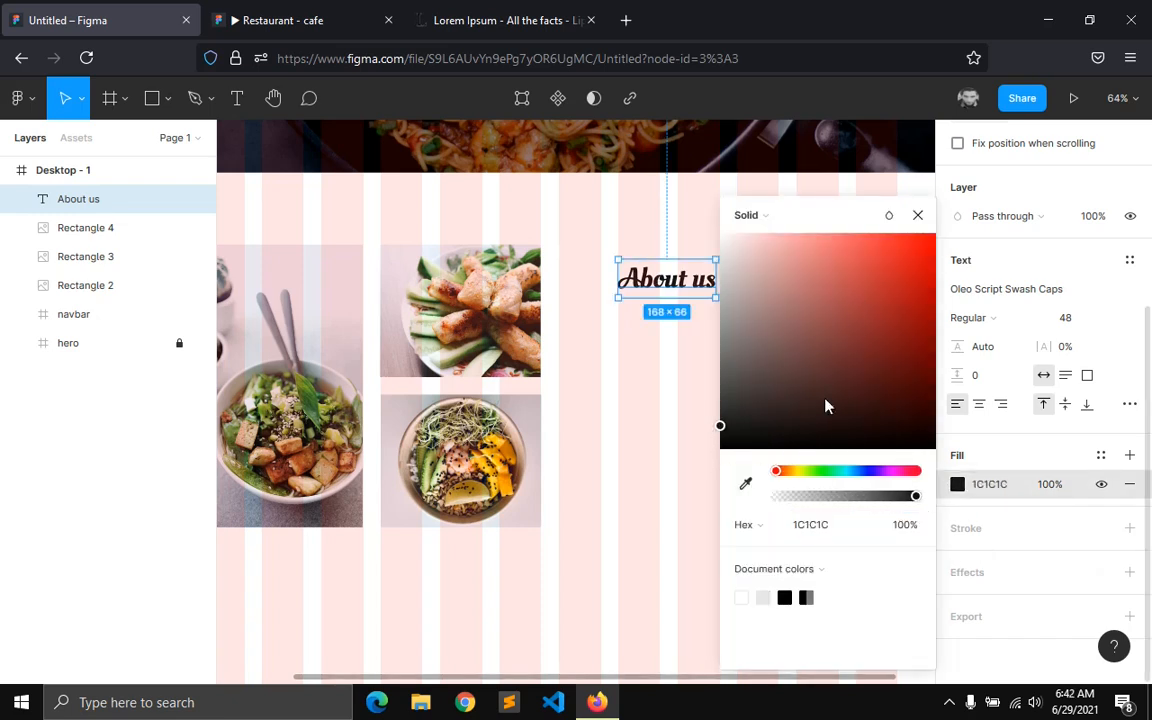
pyautogui.click(918, 215)
pyautogui.click(1101, 455)
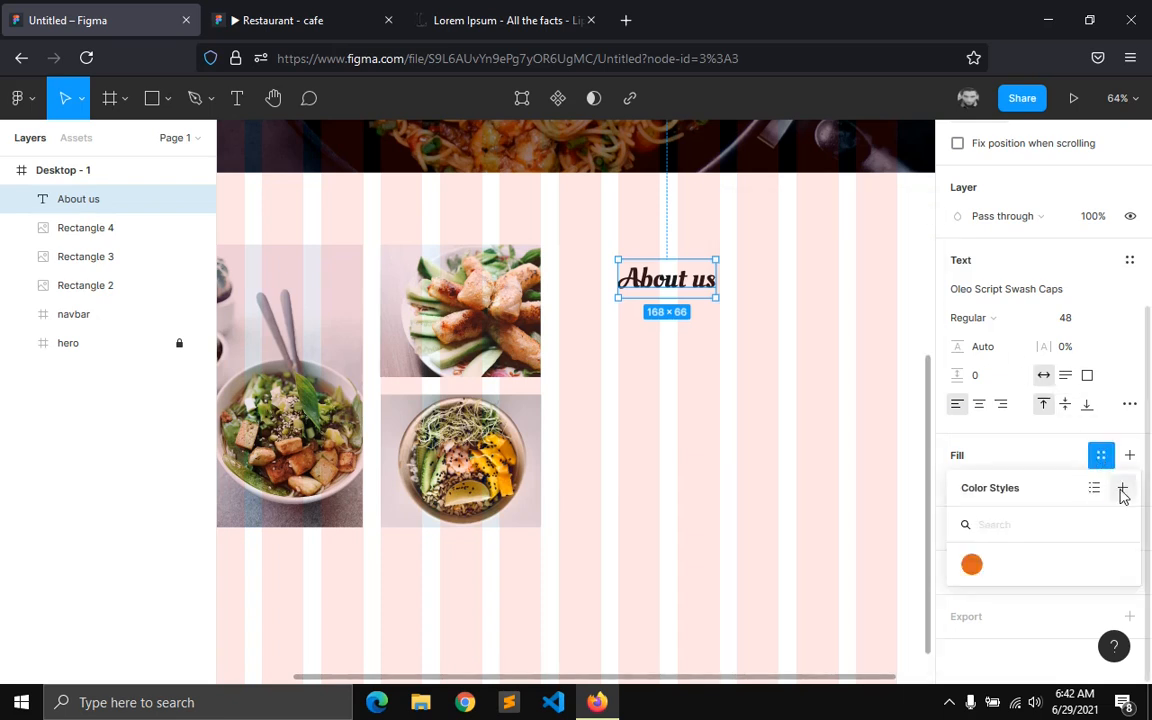
pyautogui.click(1122, 490)
pyautogui.write('dark')
pyautogui.press('Return')
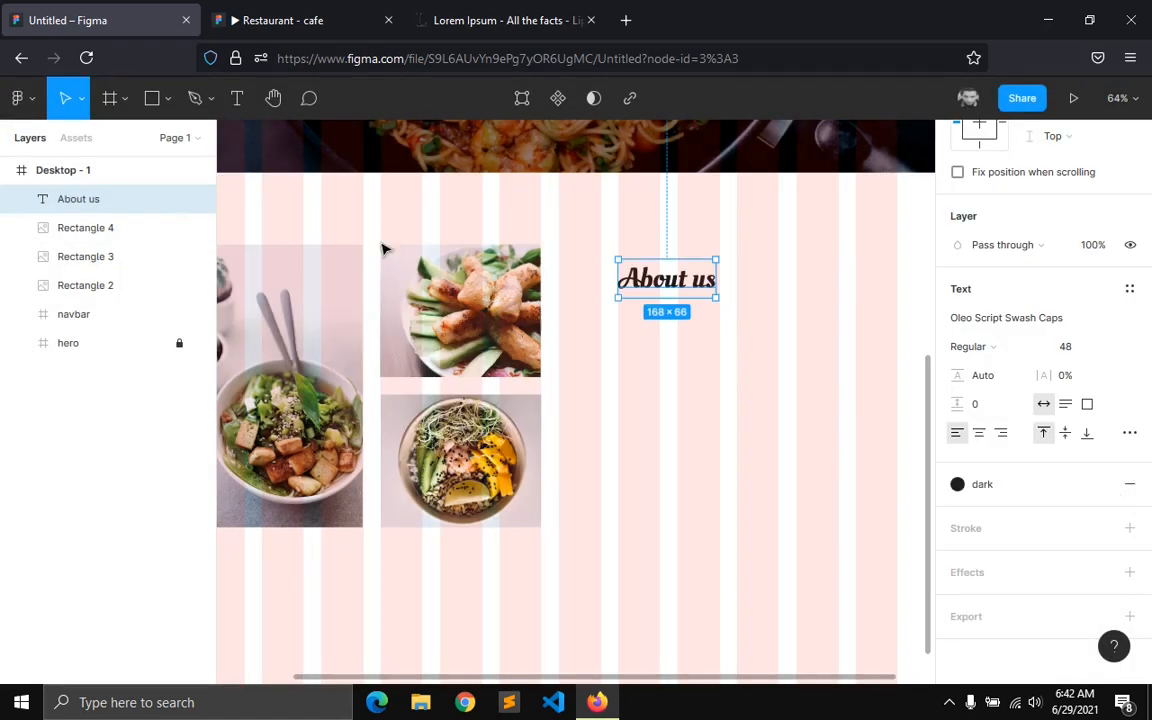
# - Draw a horizontal line about 129 px long just below the About us heading, starting at its left edge
pyautogui.click(167, 98)
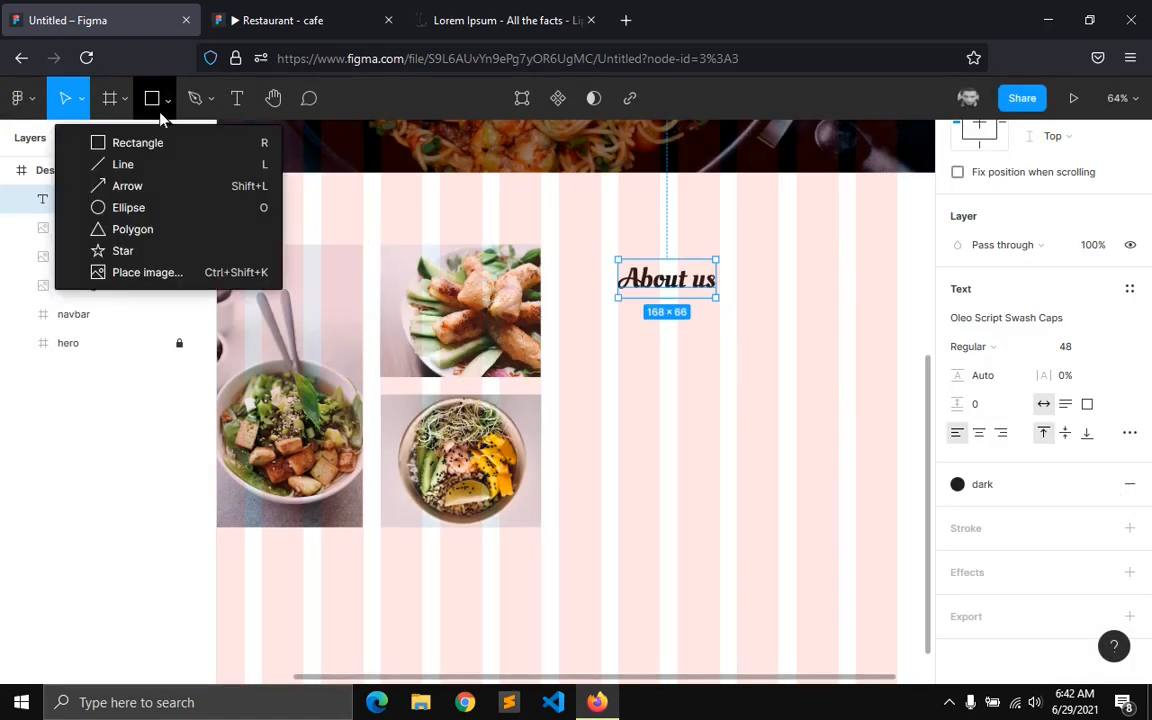
pyautogui.click(129, 154)
pyautogui.scroll(5, 641, 305)
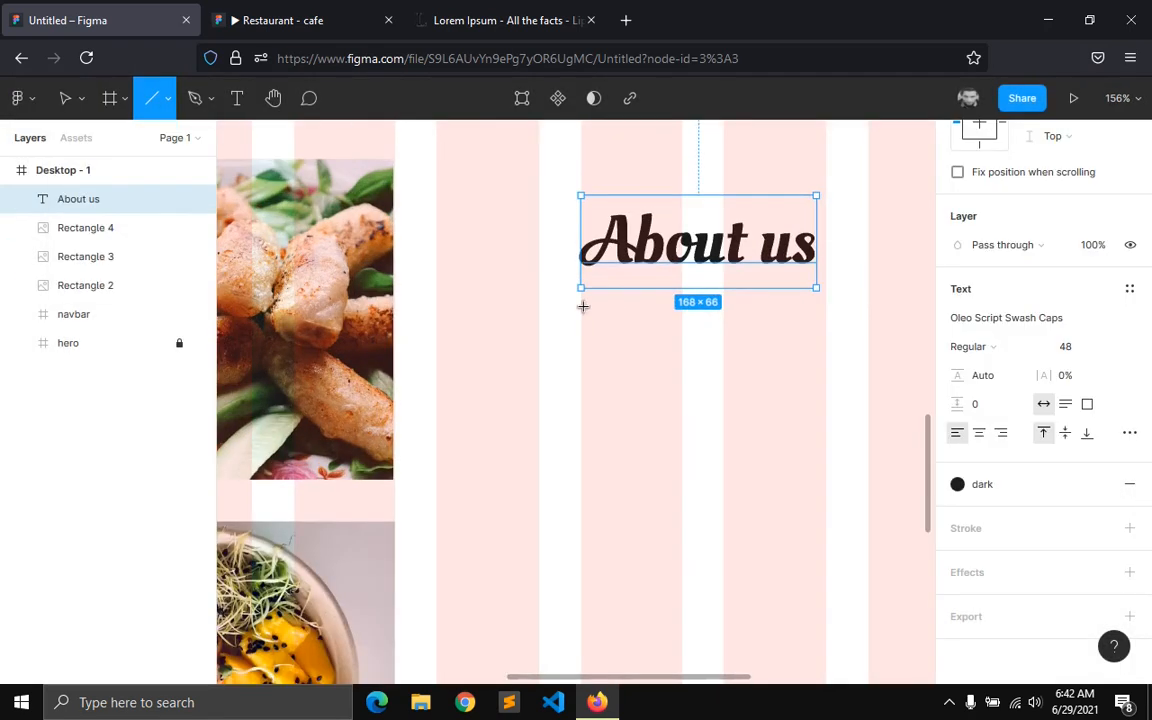
pyautogui.moveTo(583, 315); pyautogui.dragTo(763, 320)
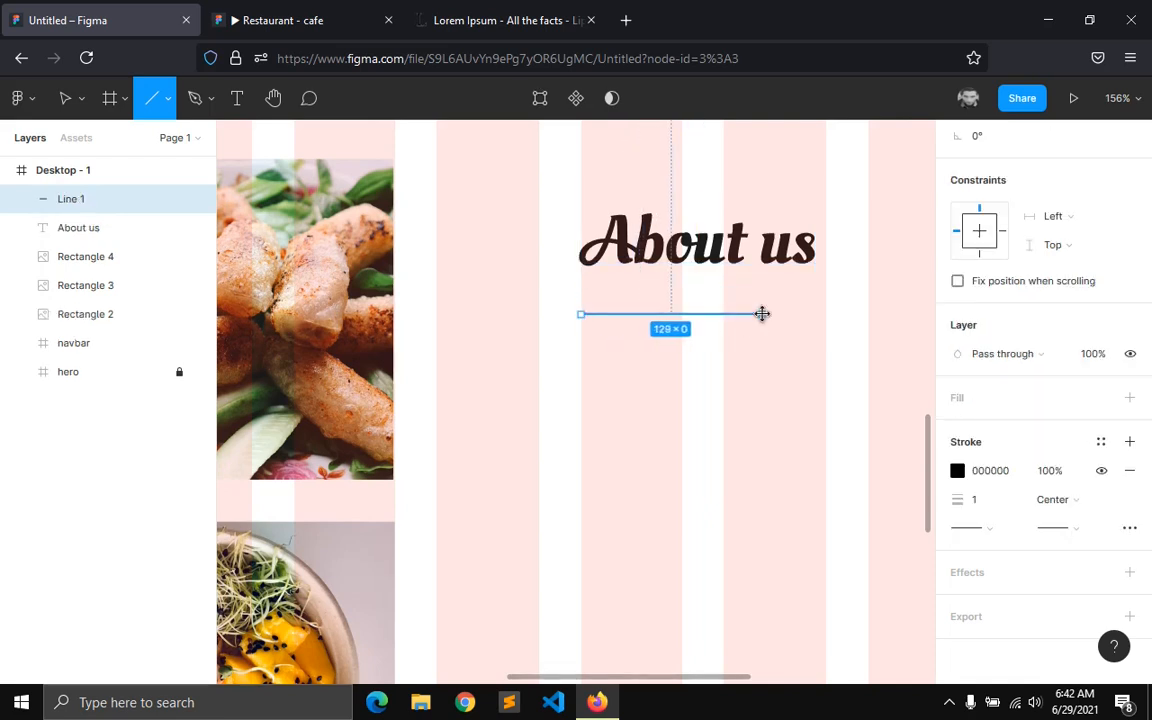
# - Apply the primary color style to the line's stroke and set its thickness to 2
pyautogui.click(1101, 441)
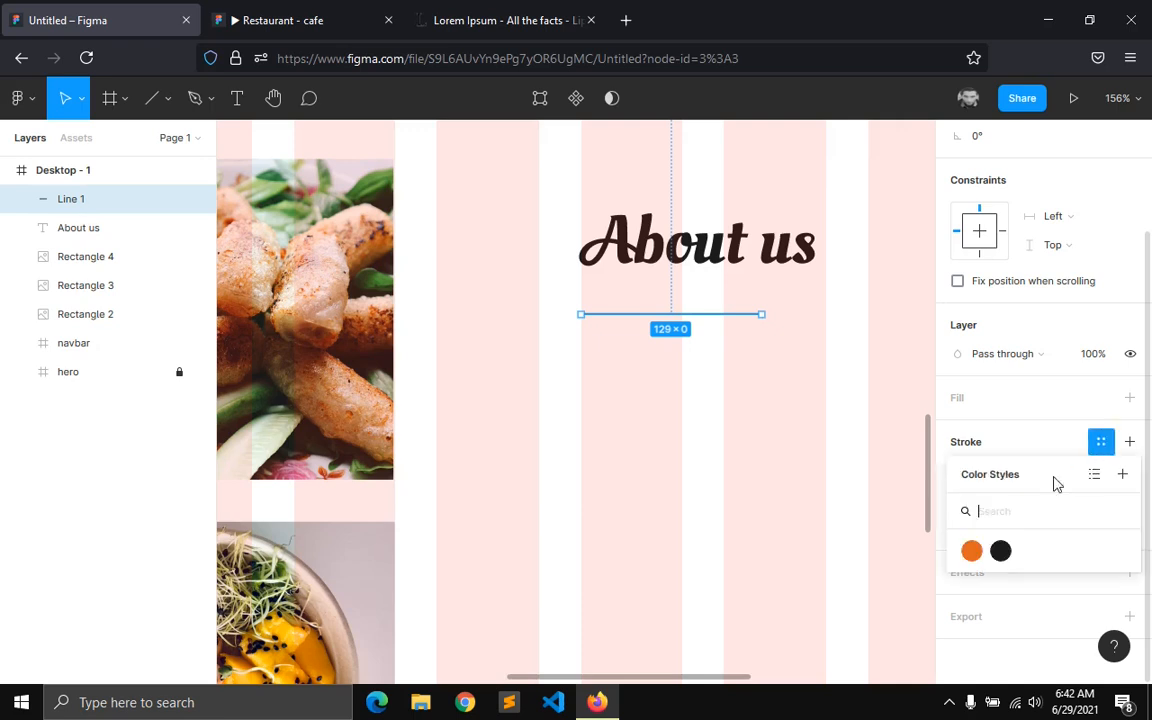
pyautogui.click(971, 550)
pyautogui.scroll(2, 980, 290)
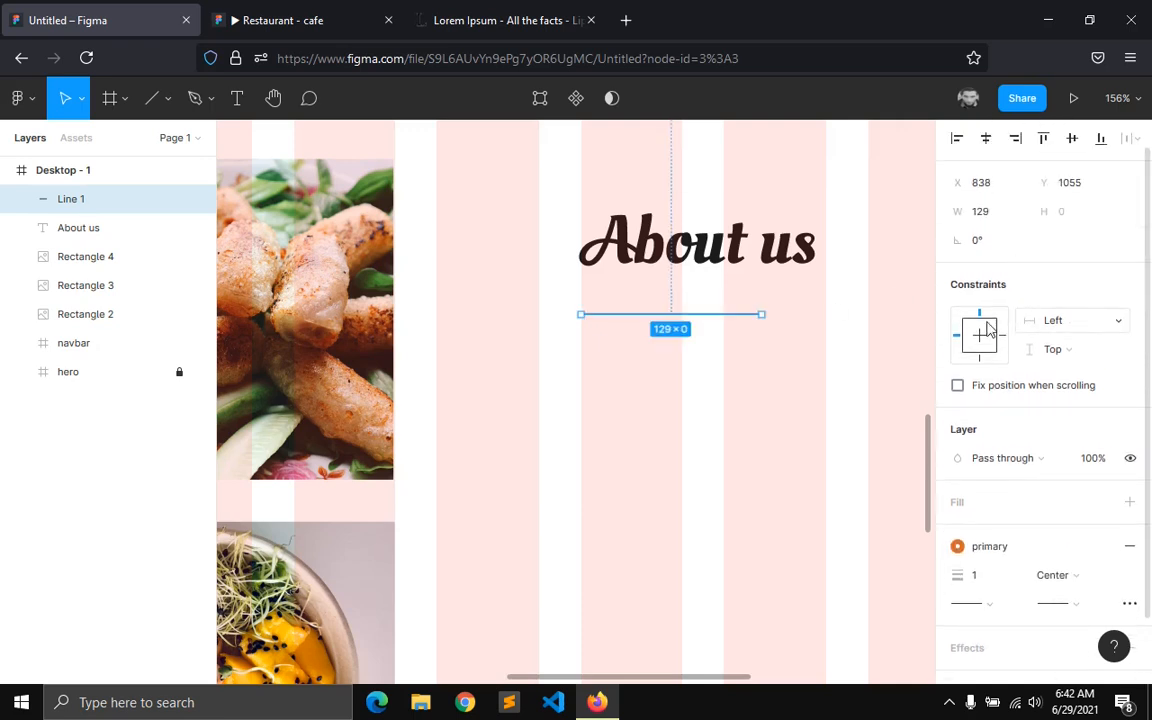
pyautogui.click(984, 573)
pyautogui.press('Up')
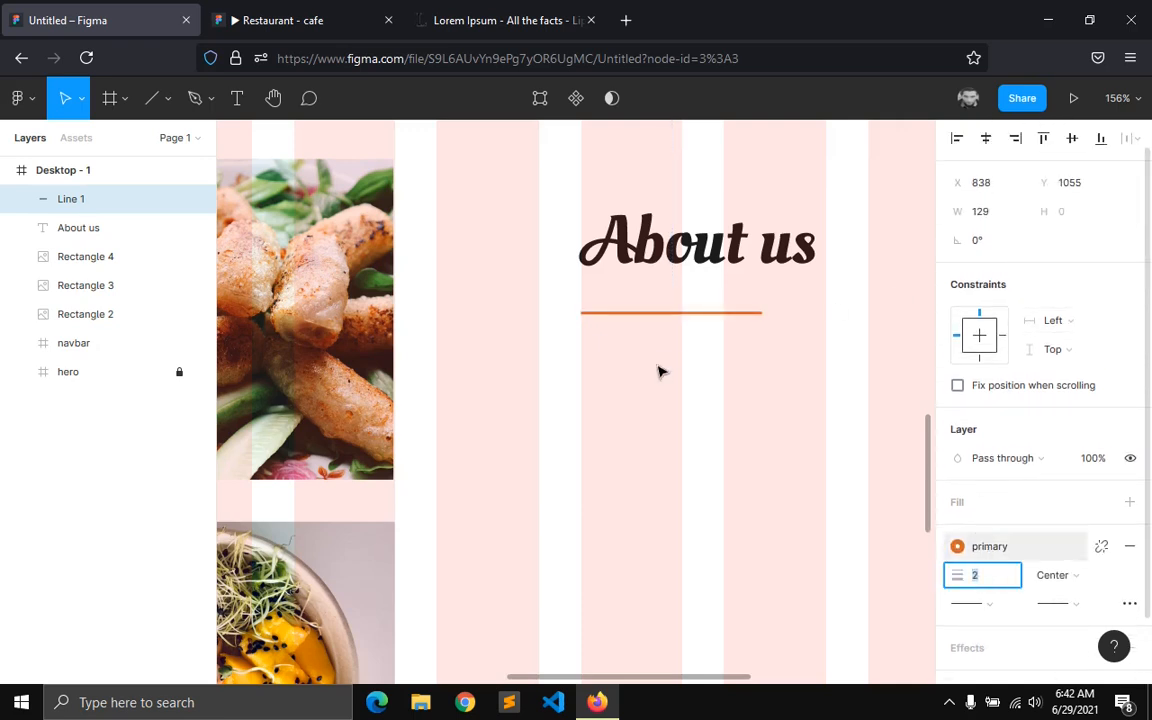
# - Set the vertical spacing between the About us heading and the line to 18
pyautogui.click(638, 321)
pyautogui.keyDown('shift'); pyautogui.click(80, 228); pyautogui.keyUp('shift')
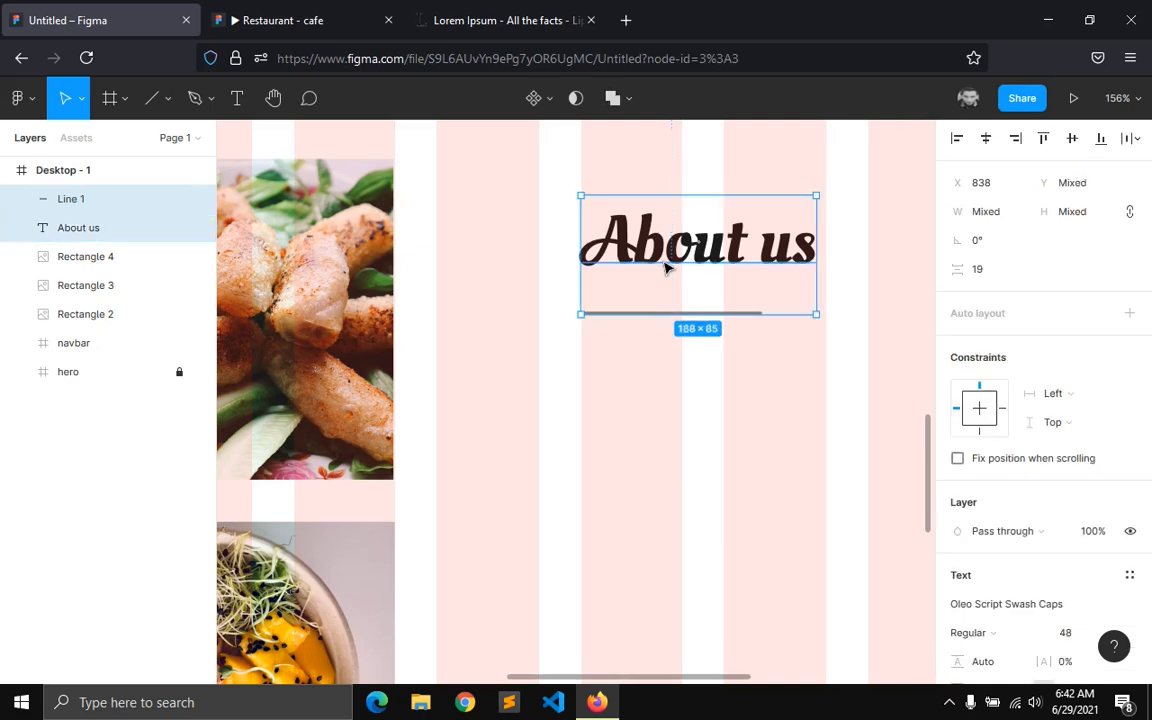
pyautogui.click(982, 270)
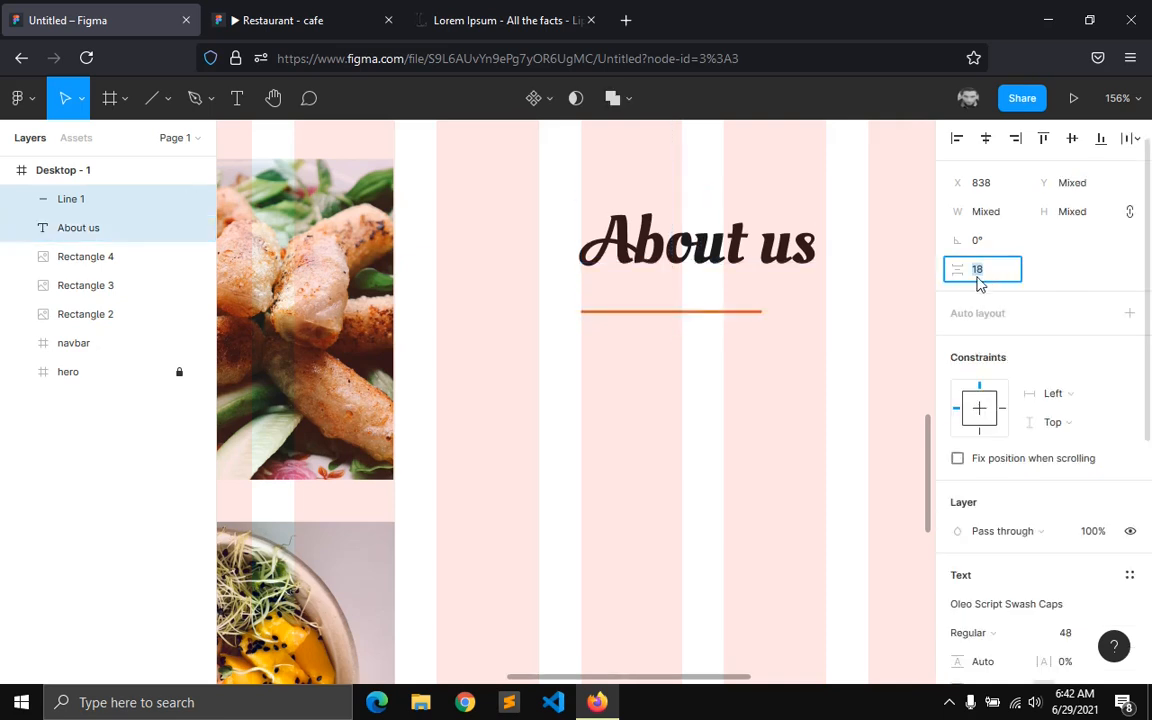
pyautogui.click(707, 358)
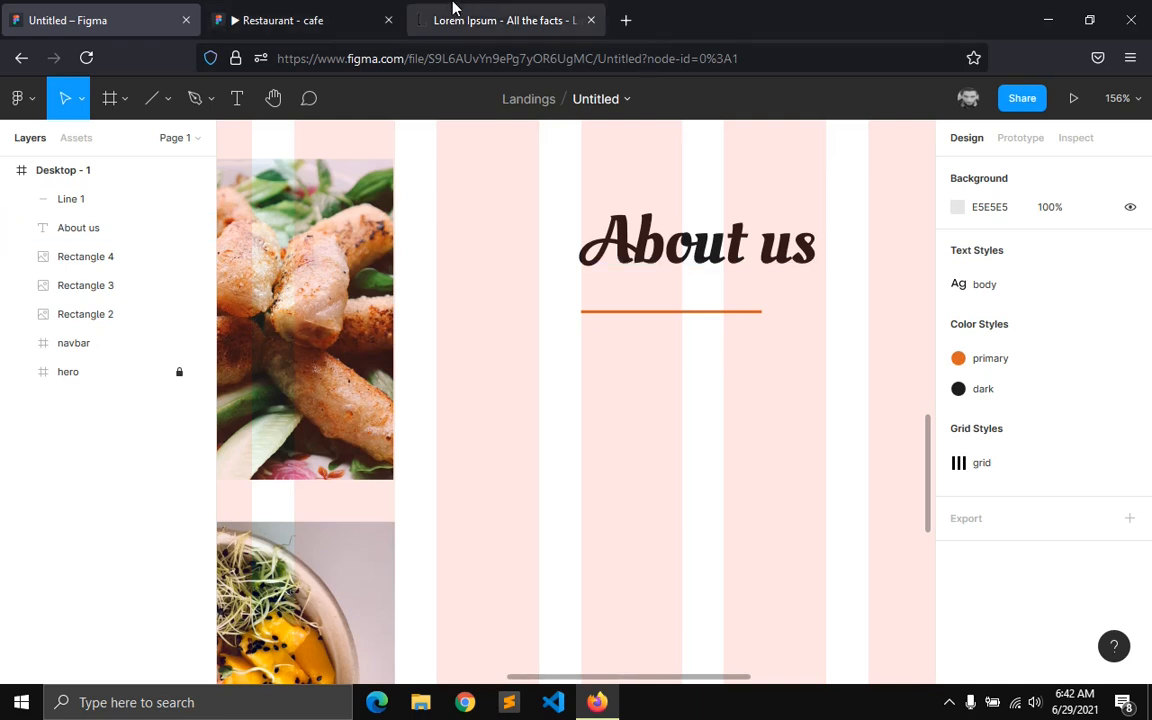
# - Switch to the Lorem Ipsum site and select the first four lines under "Where can I get some?" for copying
pyautogui.click(320, 18)
pyautogui.click(520, 15)
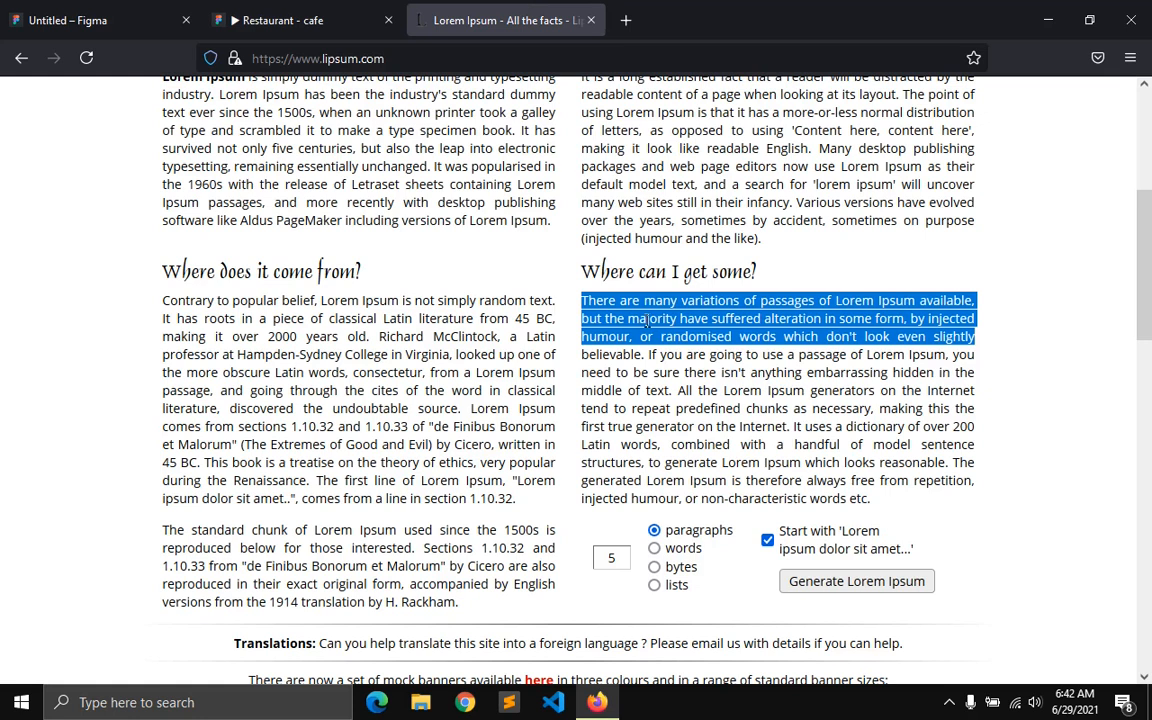
pyautogui.rightClick(645, 325)
pyautogui.click(585, 299)
pyautogui.moveTo(585, 299); pyautogui.dragTo(975, 355)
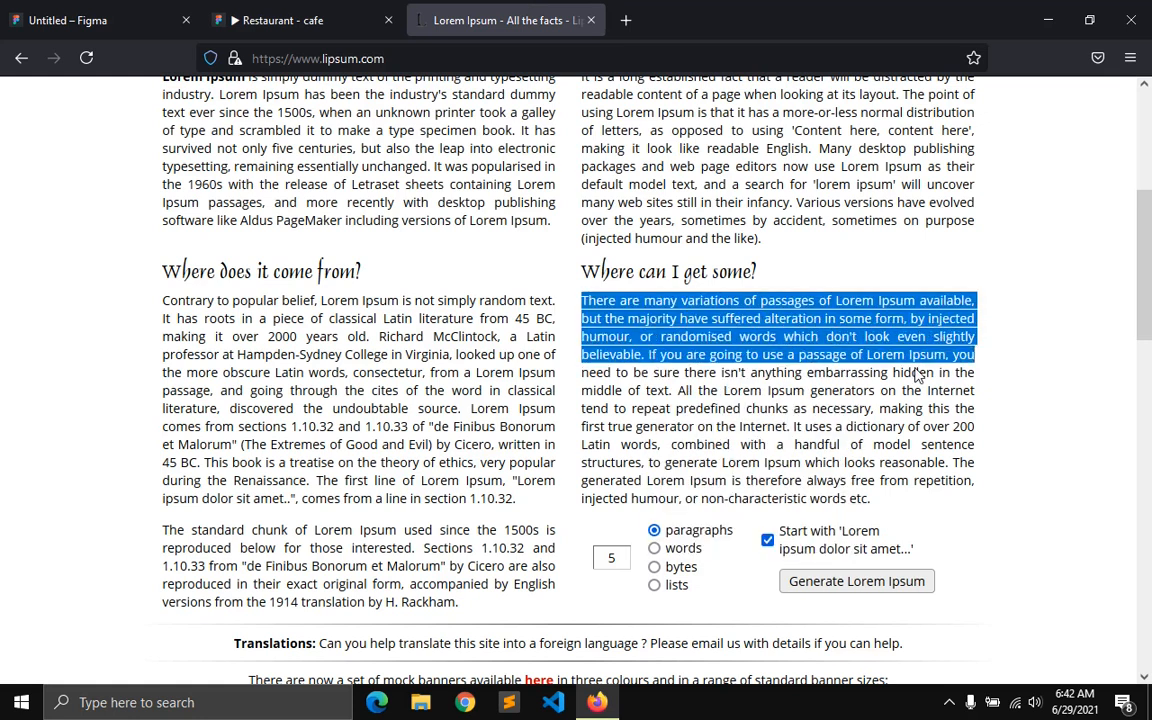
# - Return to the untitled Figma file and paste the copied passage as new text below the orange line
pyautogui.hotkey('ctrl', 'shift', 'Tab')
pyautogui.hotkey('ctrl', 'shift', 'Tab')
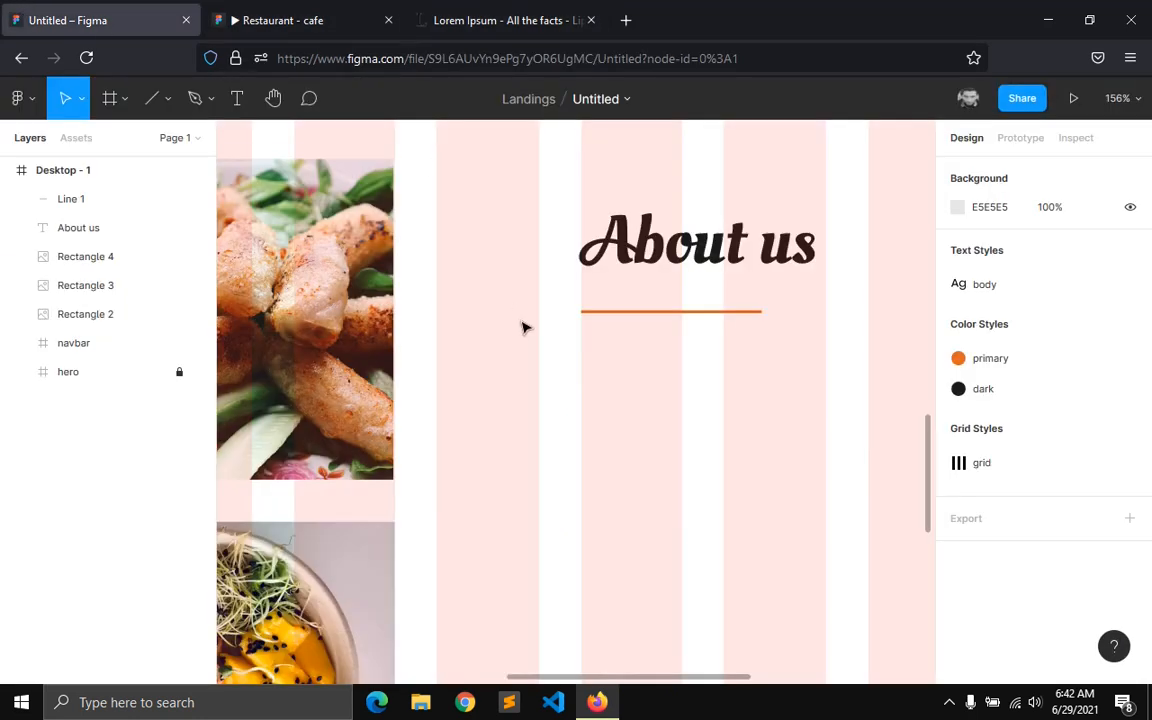
pyautogui.press('t')
pyautogui.click(584, 378)
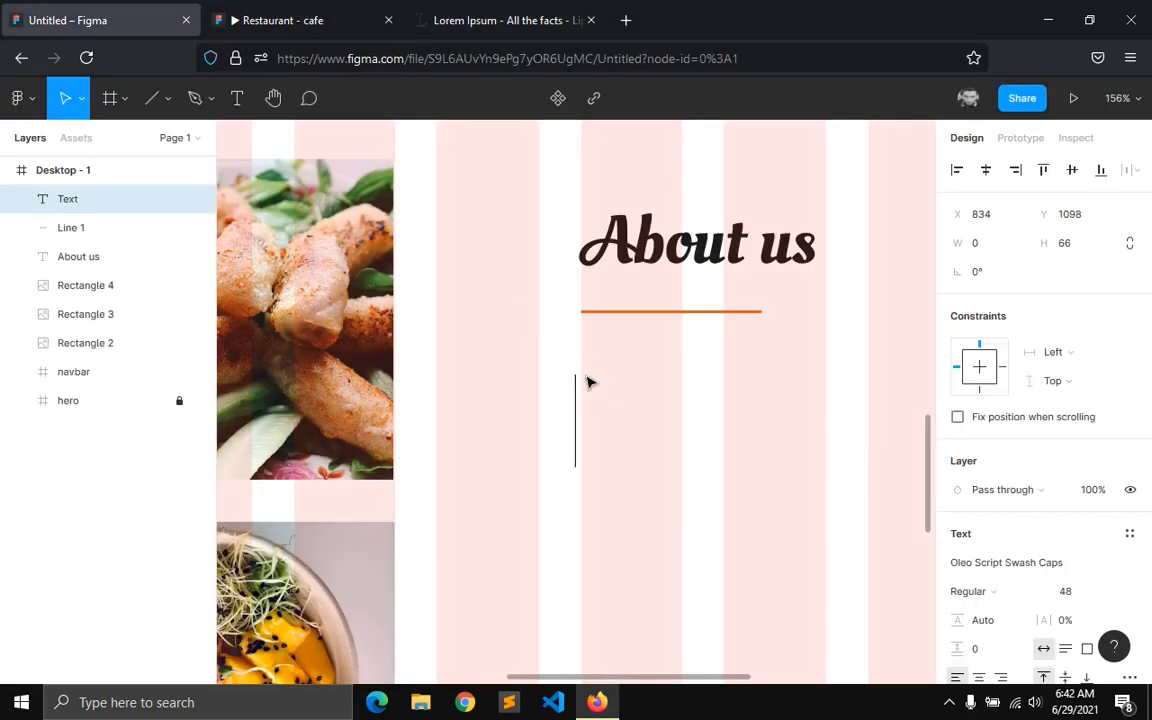
pyautogui.hotkey('ctrl', 'v')
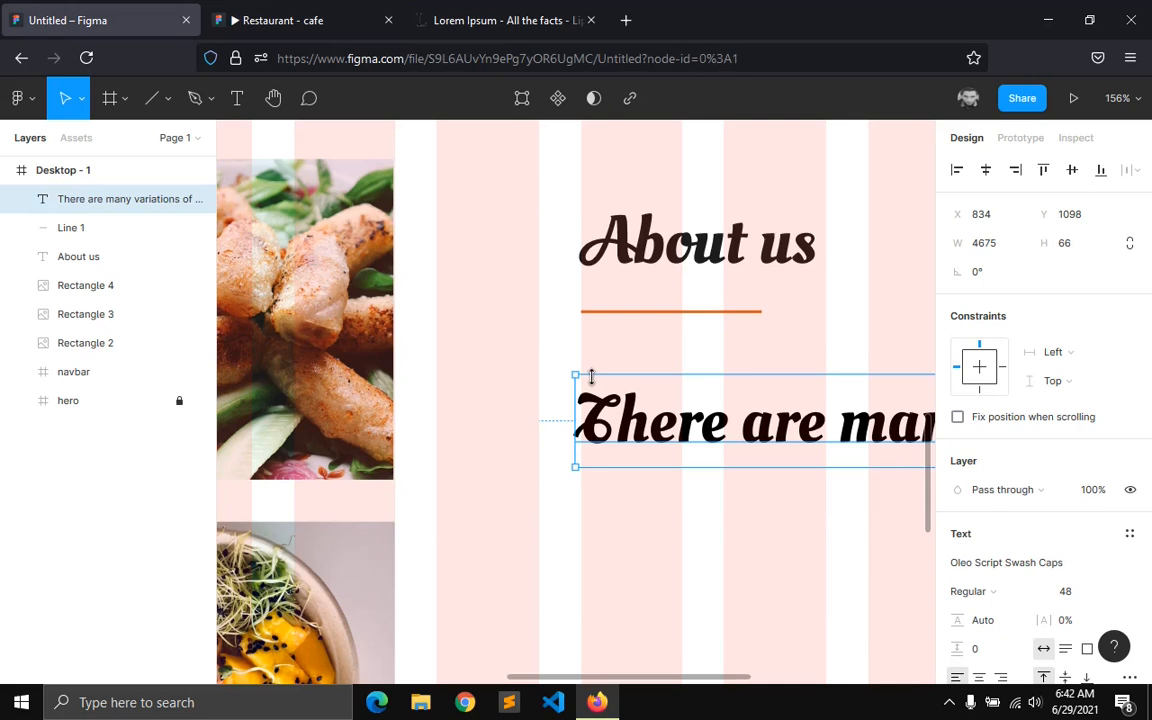
pyautogui.press('Escape')
# - Apply the body text style to the pasted paragraph
pyautogui.doubleClick(750, 427)
pyautogui.press('Escape')
pyautogui.click(1129, 533)
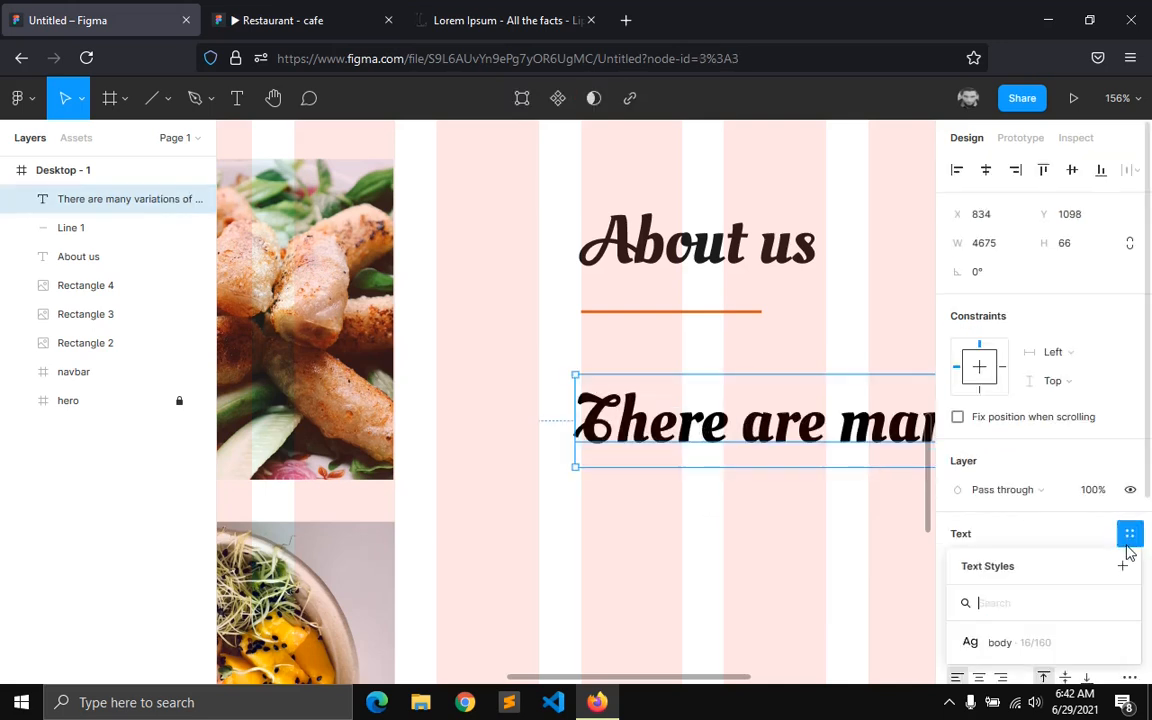
pyautogui.click(1000, 642)
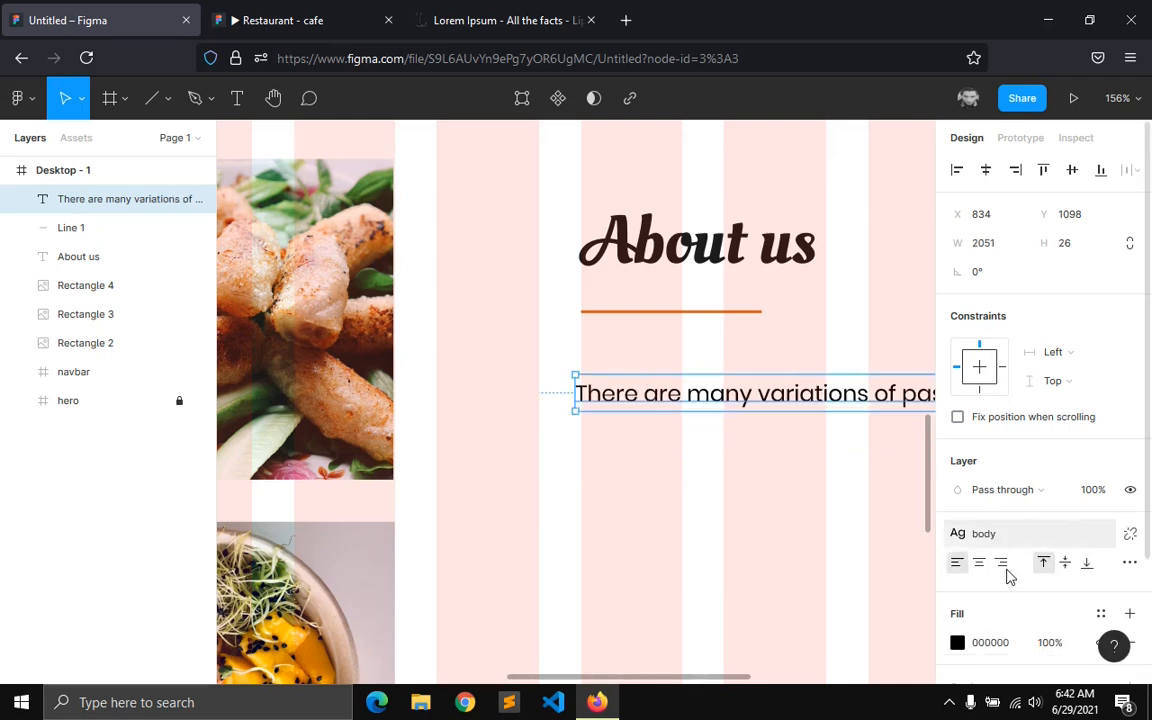
# - Recolor the paragraph to gray 7D7D7D and save that fill as a color style named body
pyautogui.click(958, 643)
pyautogui.moveTo(725, 440); pyautogui.dragTo(675, 357)
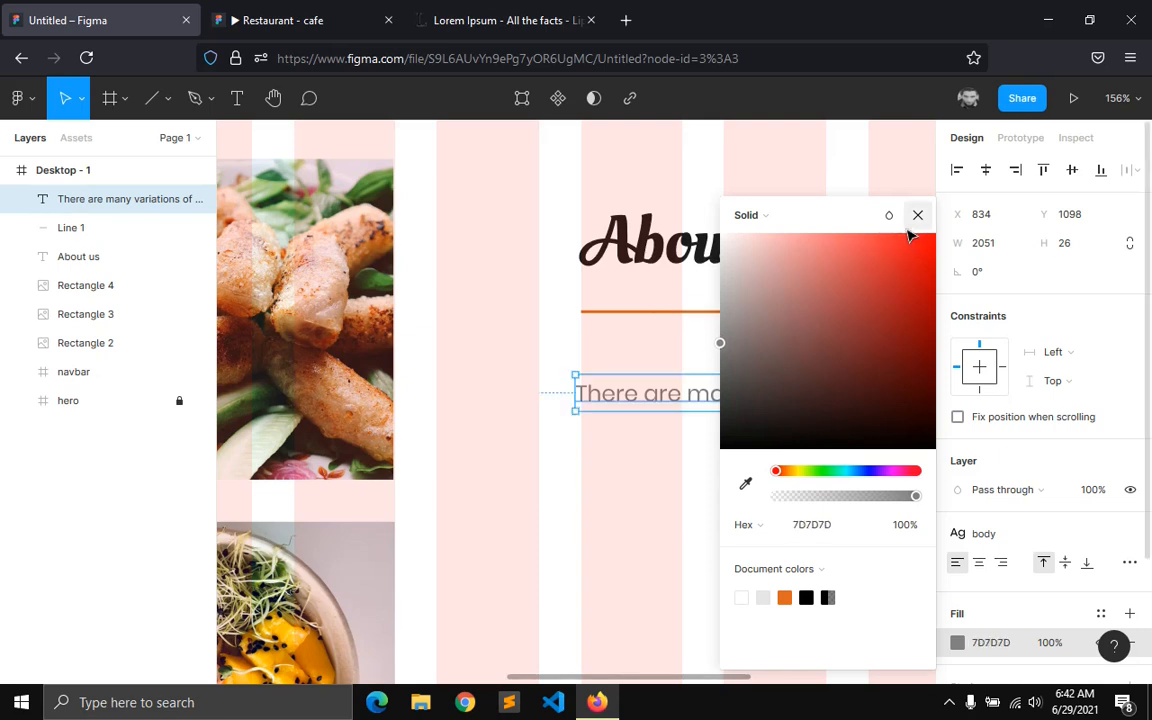
pyautogui.click(917, 215)
pyautogui.click(1100, 613)
pyautogui.click(1122, 583)
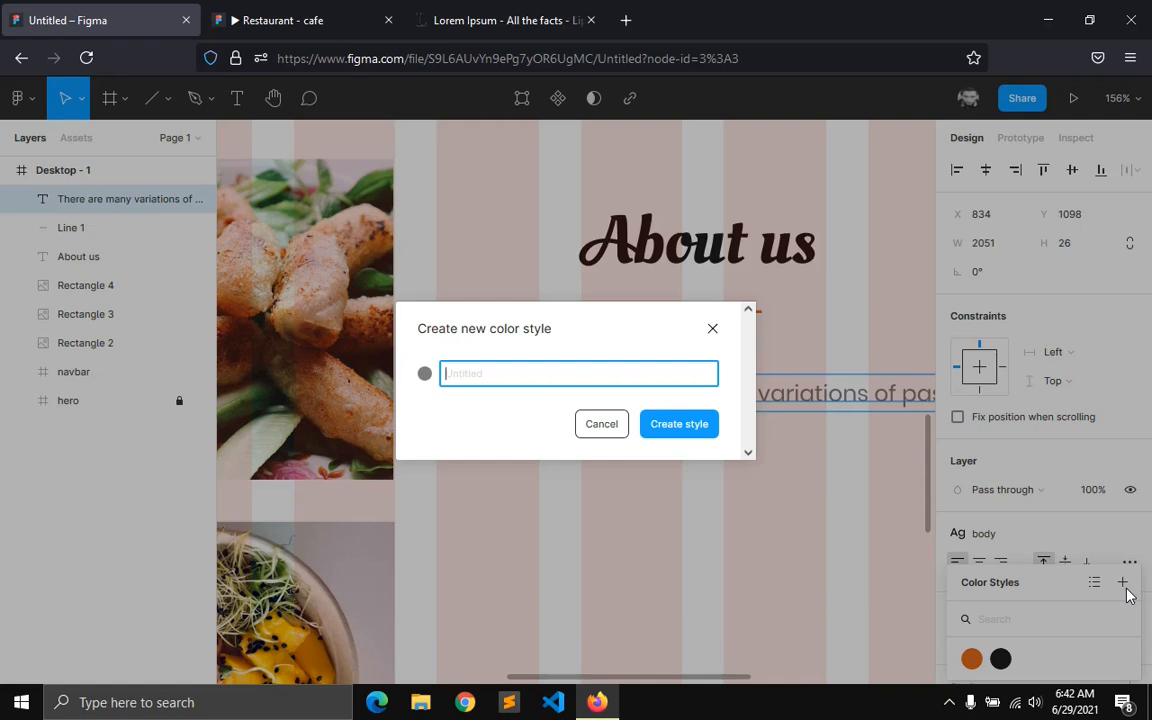
pyautogui.write('body')
pyautogui.press('Return')
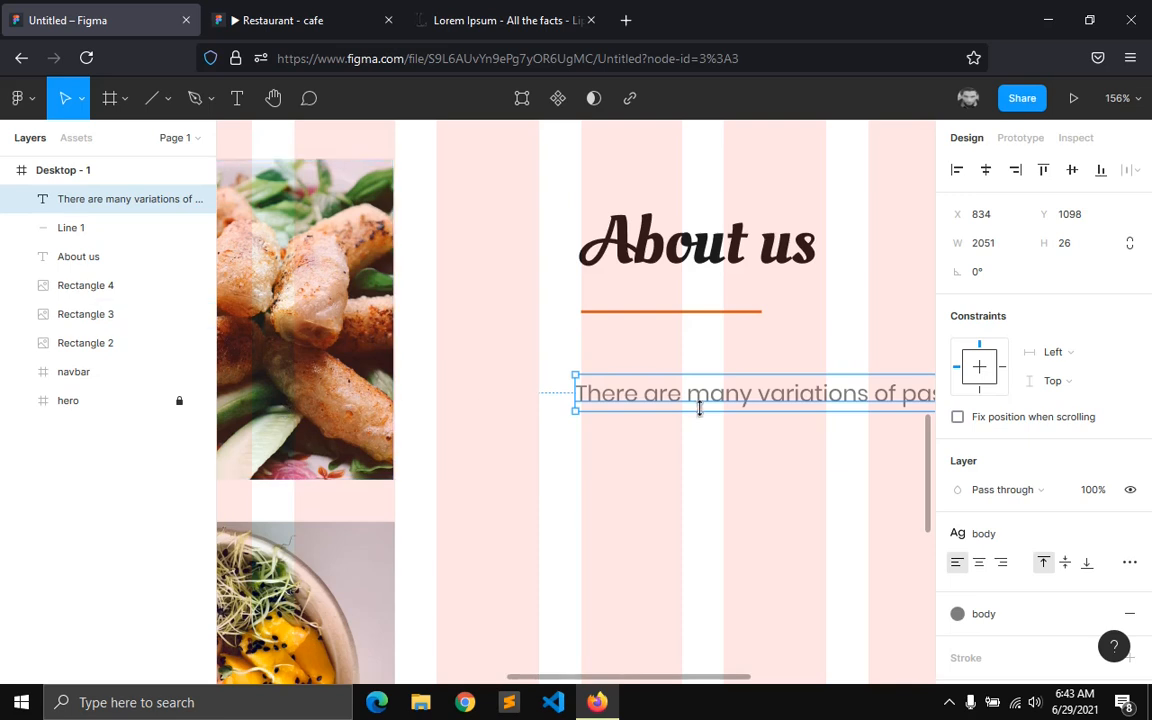
# - Set the paragraph's width to 400 so the text wraps
pyautogui.click(984, 250)
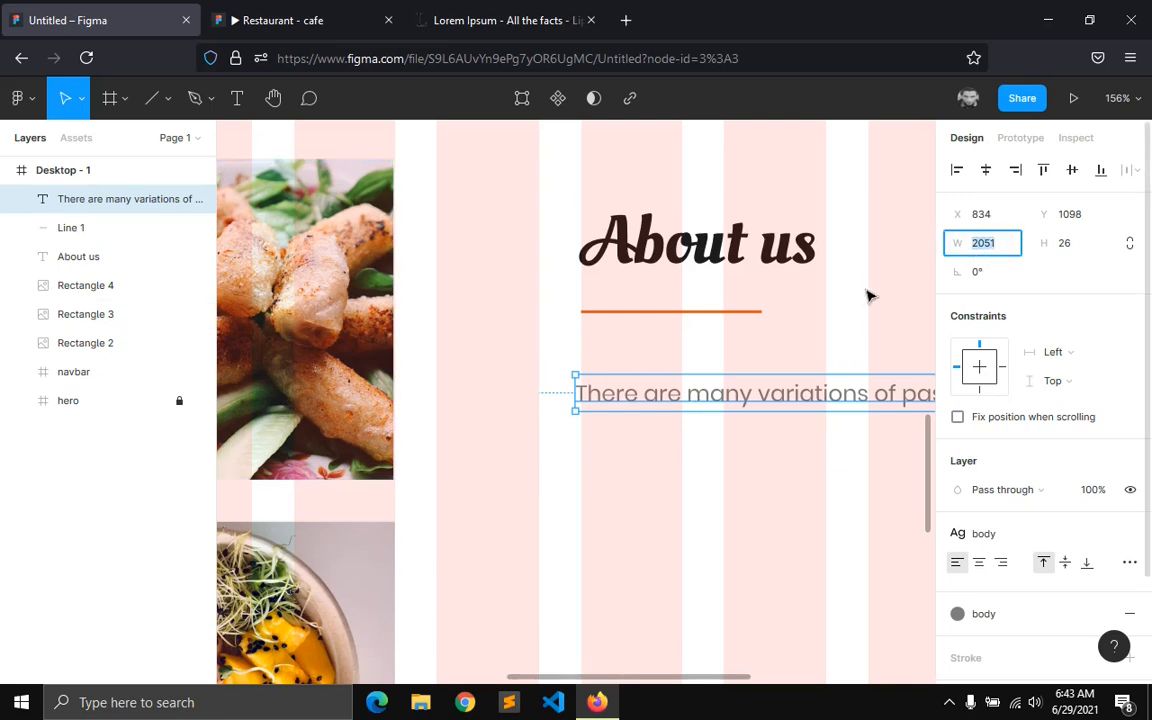
pyautogui.scroll(-5, 785, 418)
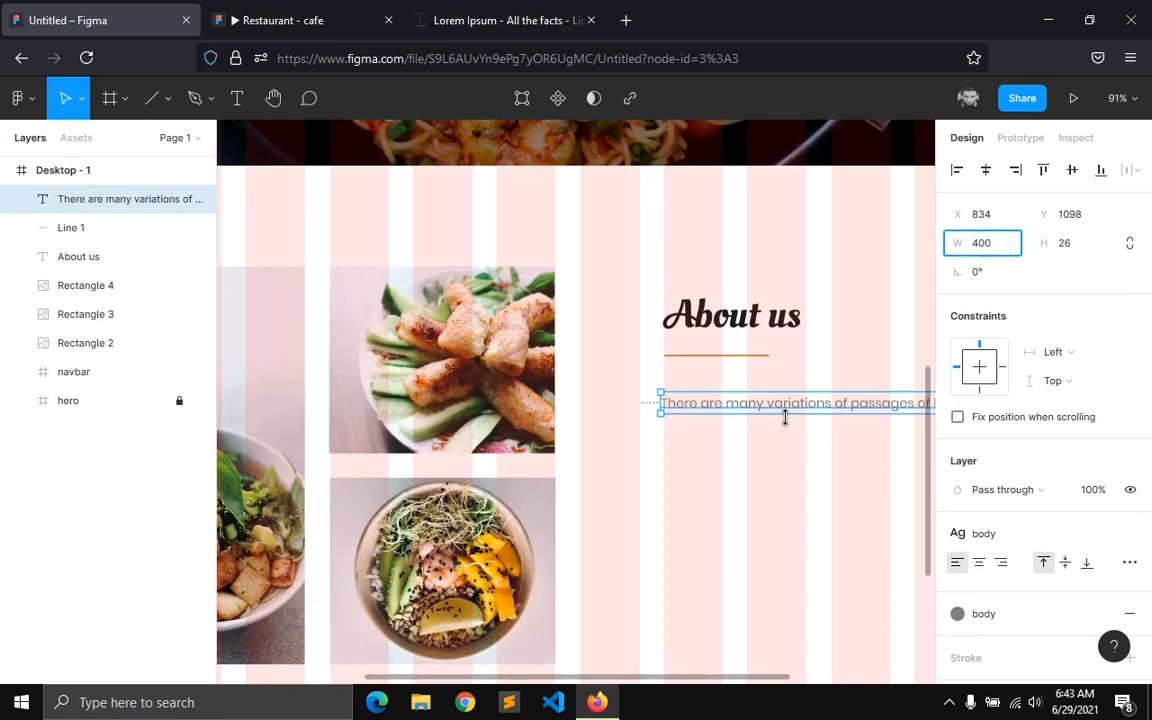
pyautogui.write('400')
pyautogui.press('Return')
# - Move the paragraph up under the line to X 838, Y 1080 and widen it to 482 to reach the last column's edge
pyautogui.moveTo(678, 680); pyautogui.dragTo(790, 678)
pyautogui.moveTo(813, 484); pyautogui.dragTo(878, 477)
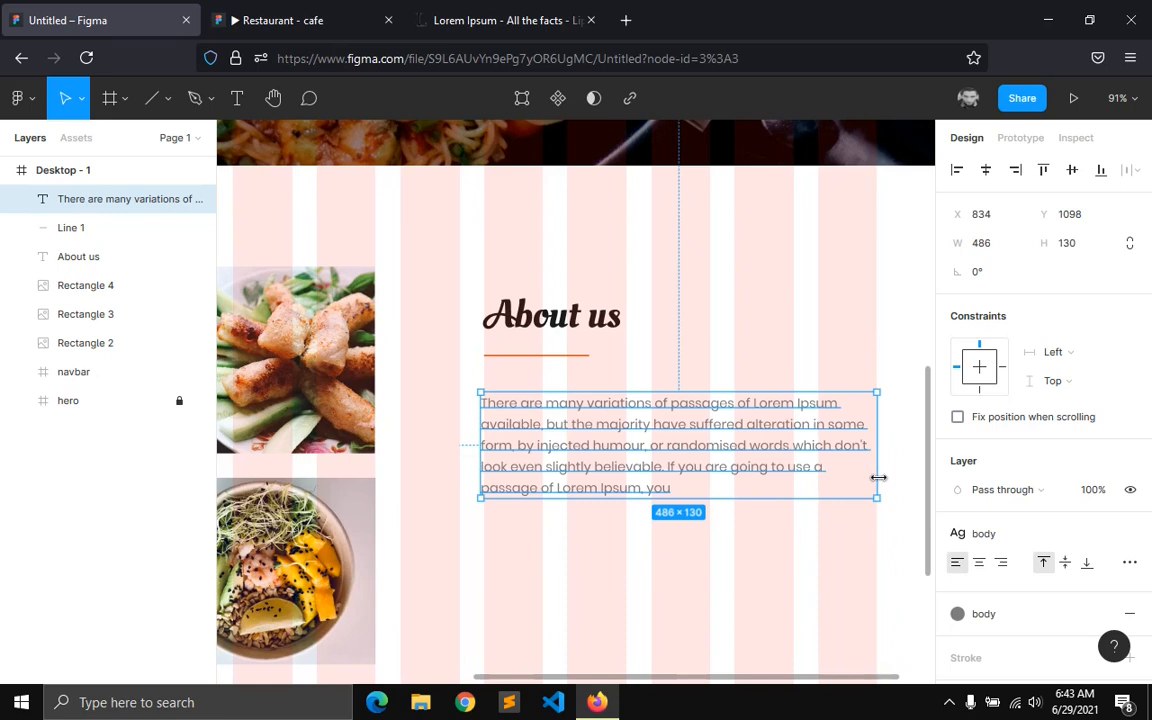
pyautogui.press('XF86MonBrightnessUp')
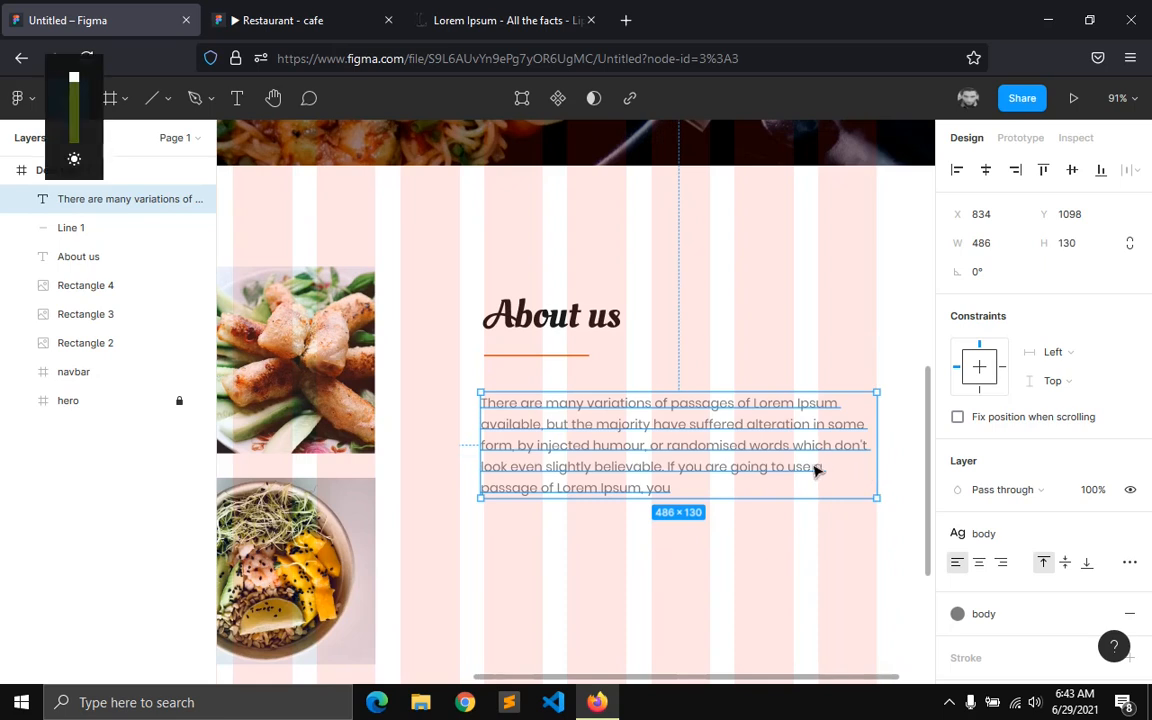
pyautogui.moveTo(622, 450); pyautogui.dragTo(625, 437)
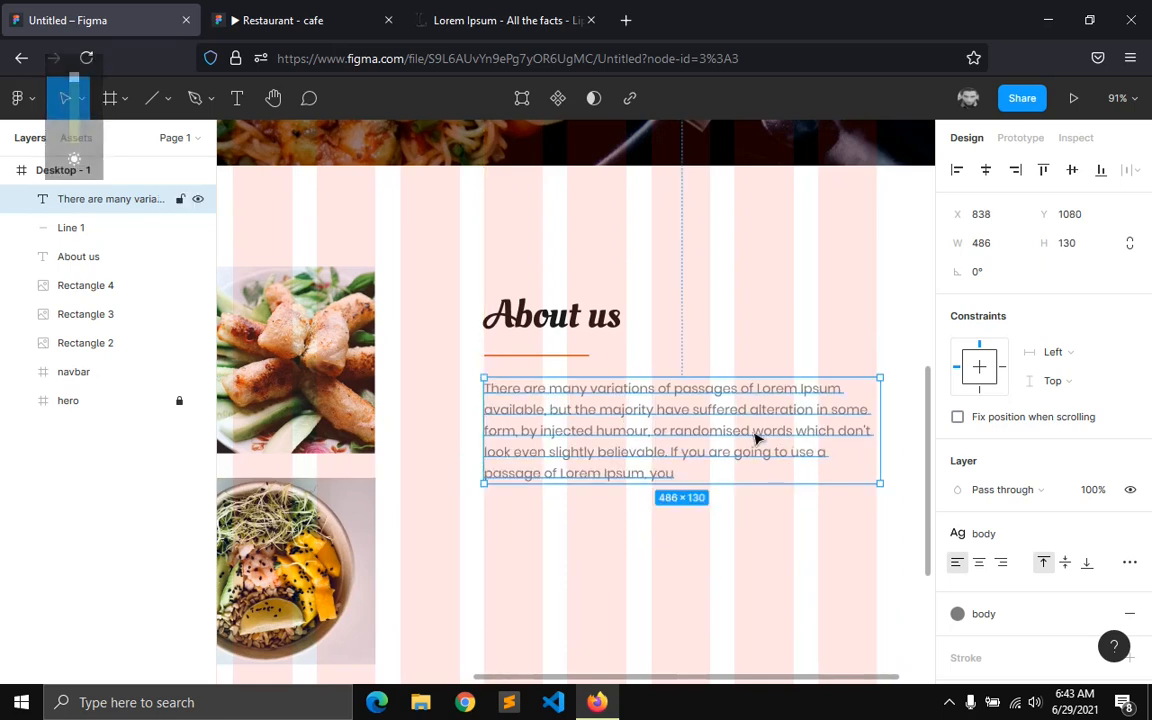
pyautogui.moveTo(884, 419); pyautogui.dragTo(880, 419)
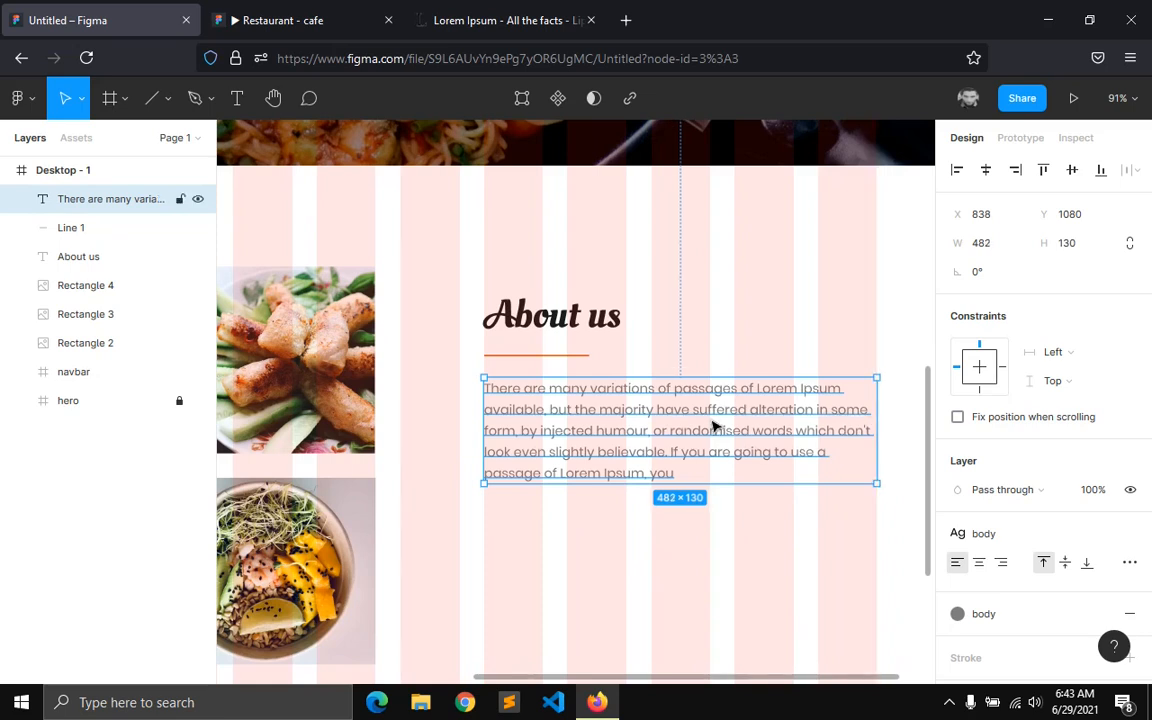
# - Duplicate the About us paragraph, place the copy below it at X 838, Y 1236, and cut its text off after "injected humour"
pyautogui.hotkey('ctrl', 'd')
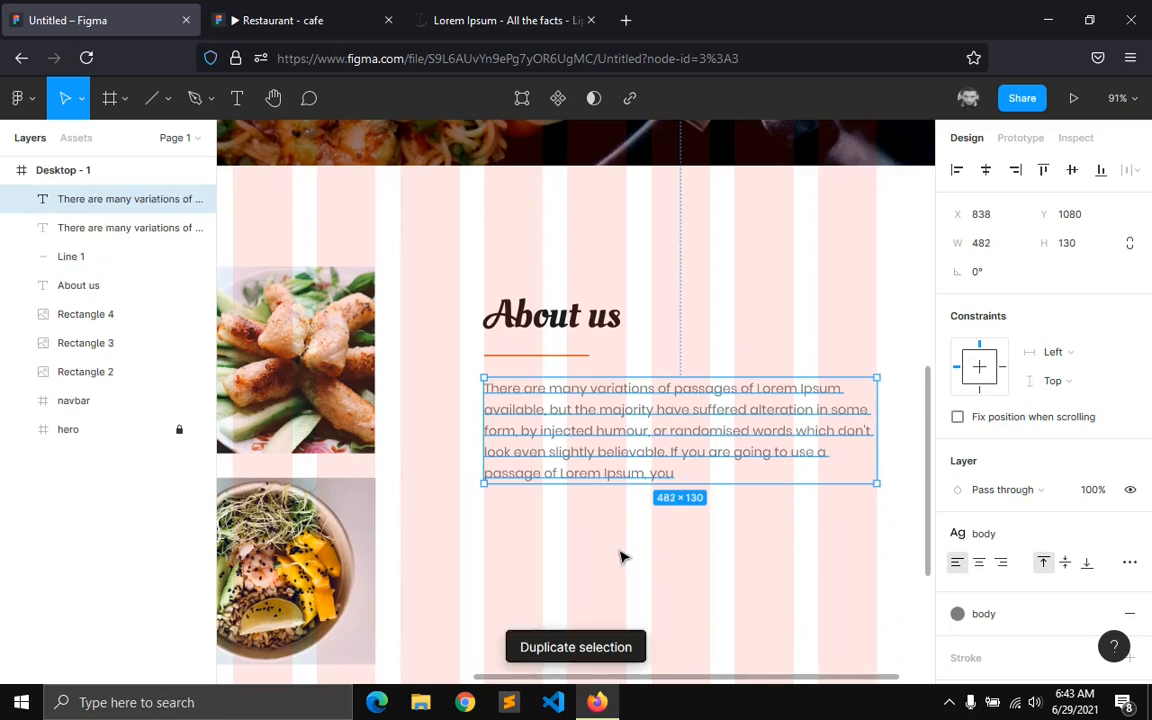
pyautogui.moveTo(607, 442); pyautogui.dragTo(603, 575)
pyautogui.doubleClick(620, 582)
pyautogui.click(689, 597)
pyautogui.moveTo(689, 597); pyautogui.dragTo(651, 557)
pyautogui.press('BackSpace')
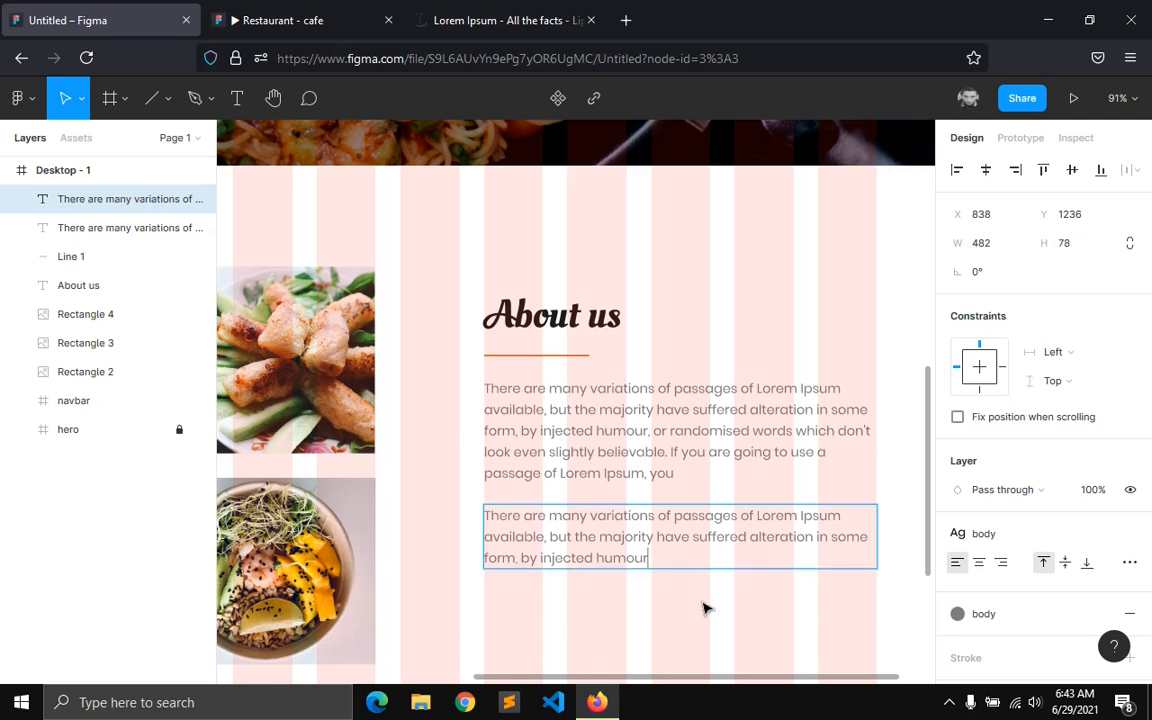
pyautogui.press('Escape')
pyautogui.click(500, 635)
# - Duplicate the hero's Explore Menu button and move the copy under the second About us paragraph at X 838, Y 1340
pyautogui.scroll(3, 505, 635)
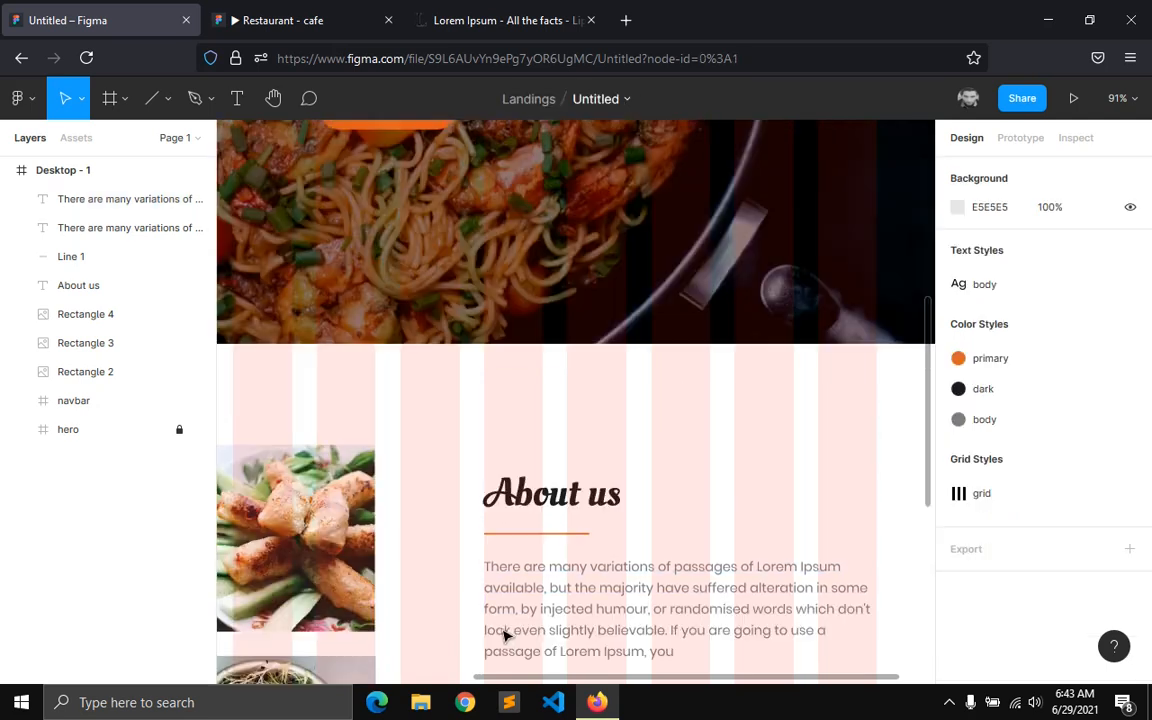
pyautogui.scroll(5, 440, 470)
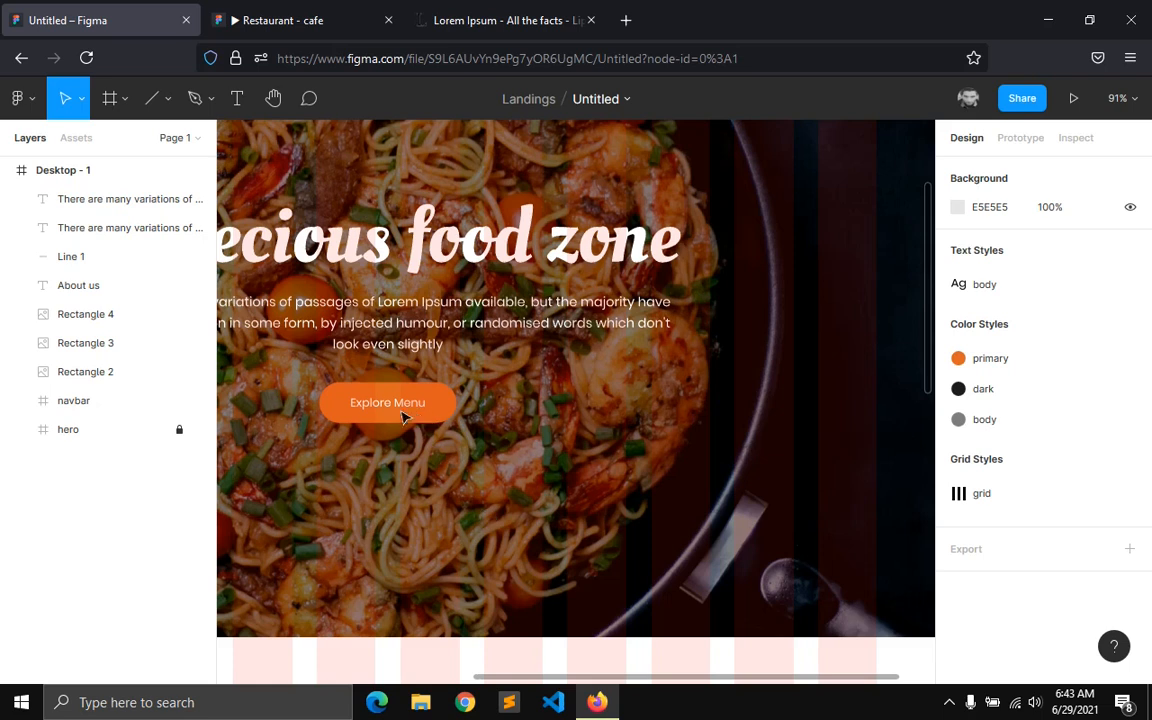
pyautogui.keyDown('ctrl'); pyautogui.click(338, 412); pyautogui.keyUp('ctrl')
pyautogui.hotkey('ctrl', 'd')
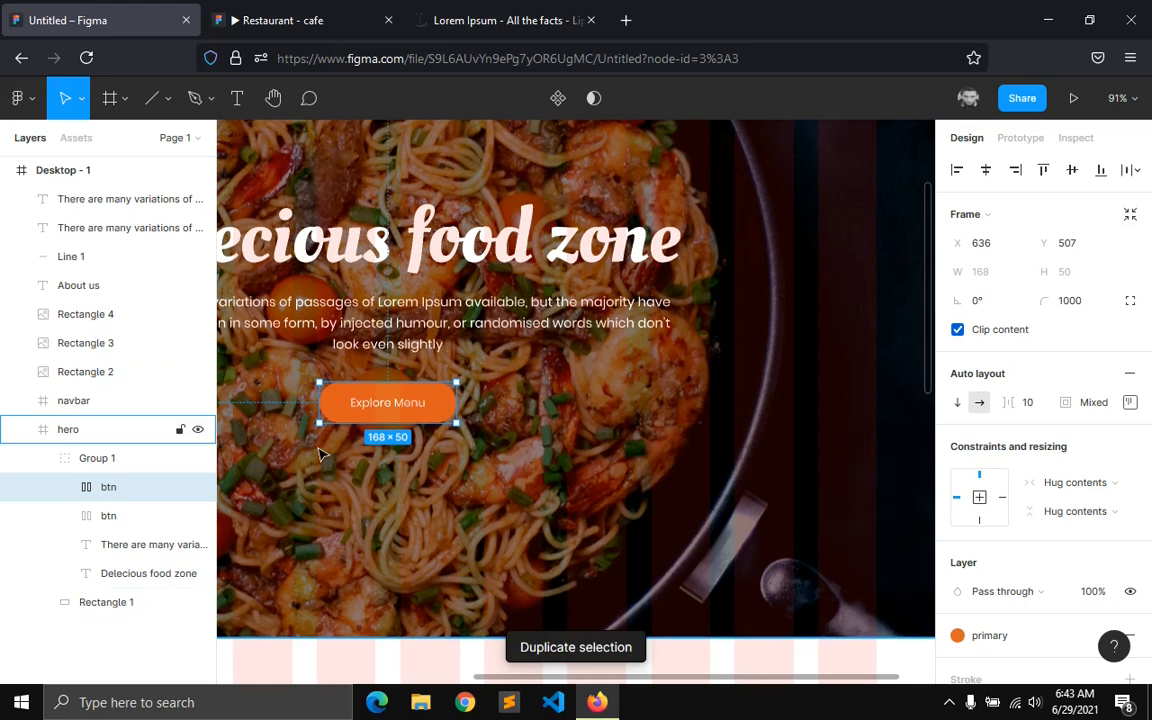
pyautogui.moveTo(322, 405); pyautogui.dragTo(543, 557)
# - Change the copied button's label to "Read More"
pyautogui.doubleClick(555, 541)
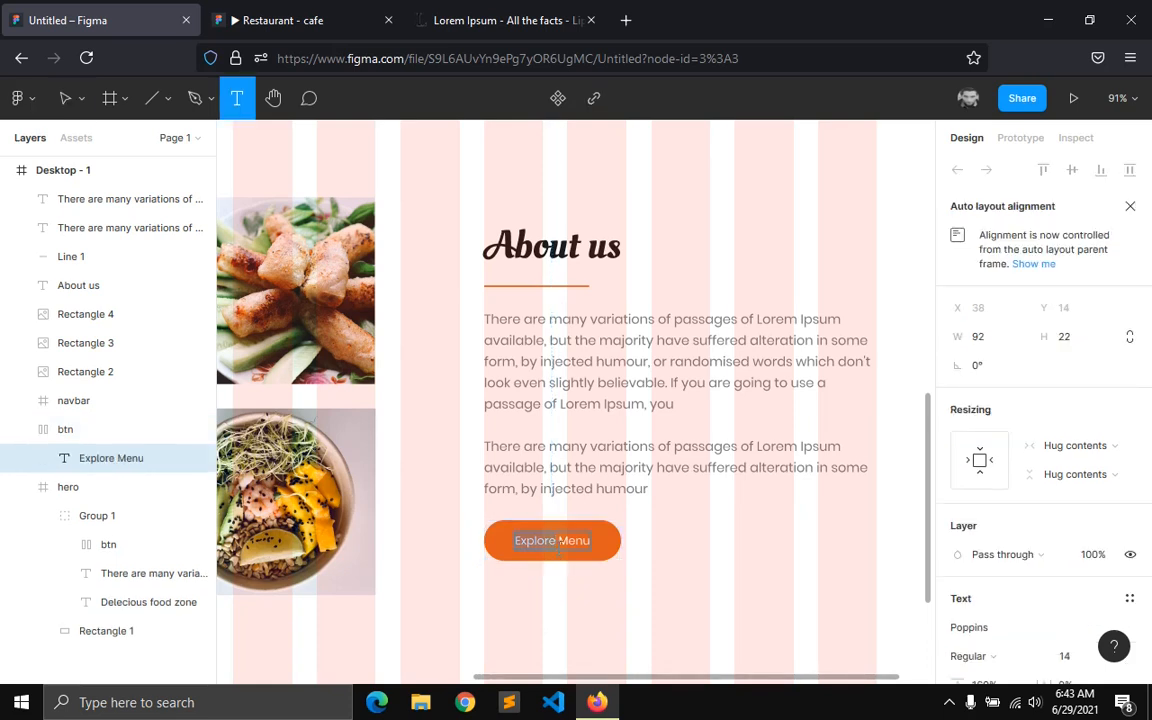
pyautogui.write('Read More')
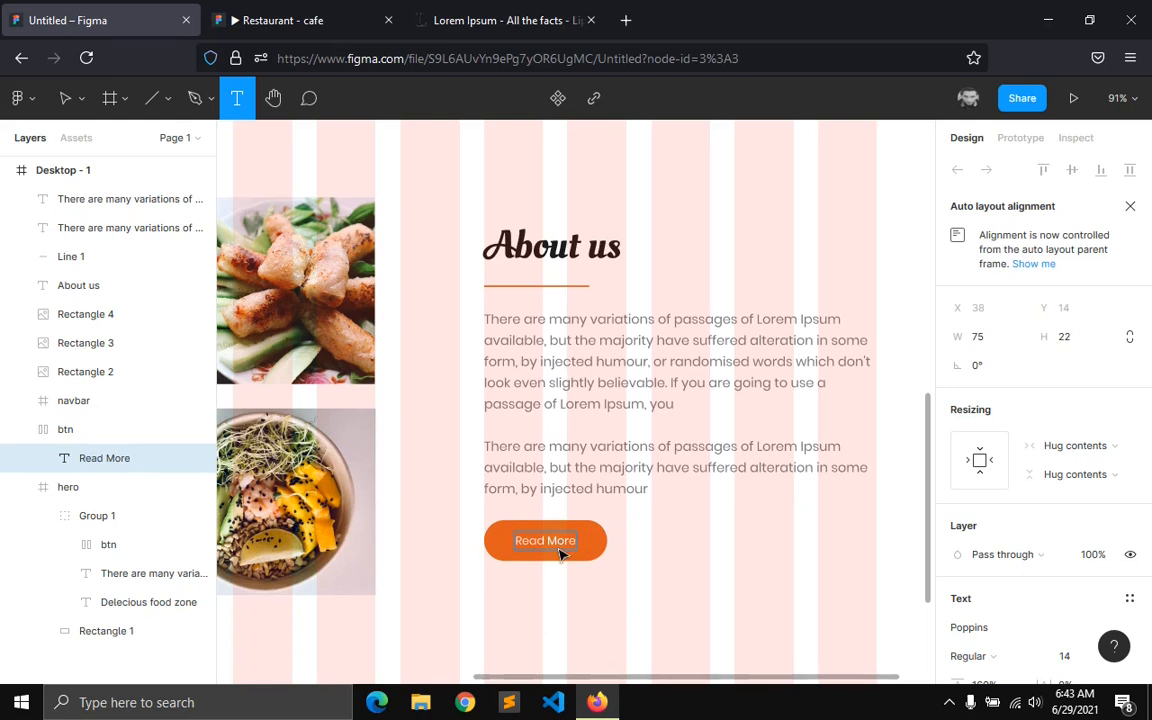
pyautogui.press('Escape')
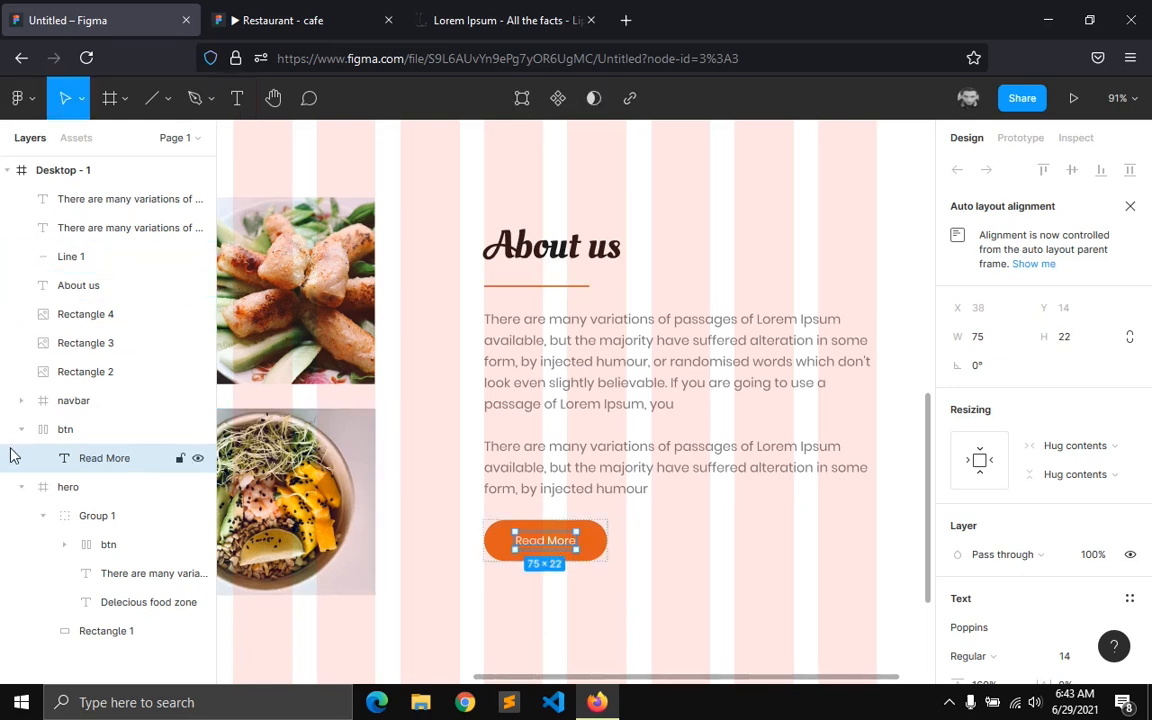
# - Group the three food image rectangles and name the group images
pyautogui.click(74, 372)
pyautogui.keyDown('shift'); pyautogui.click(75, 312); pyautogui.keyUp('shift')
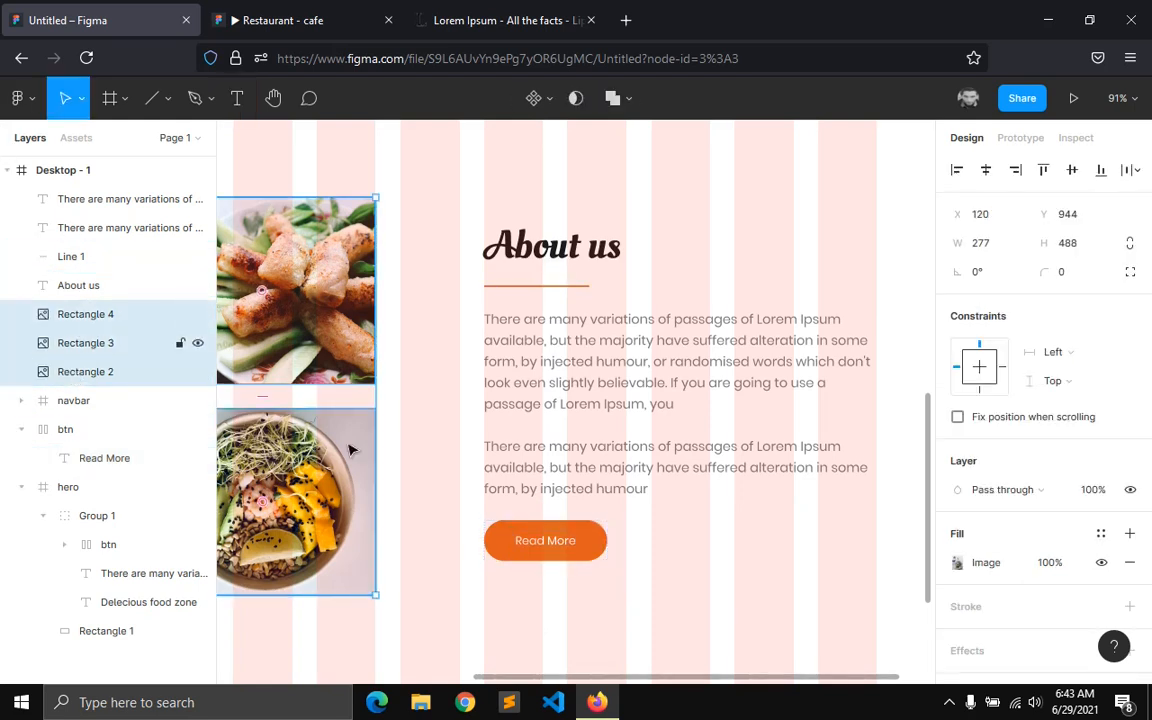
pyautogui.moveTo(521, 677); pyautogui.dragTo(258, 575)
pyautogui.rightClick(95, 320)
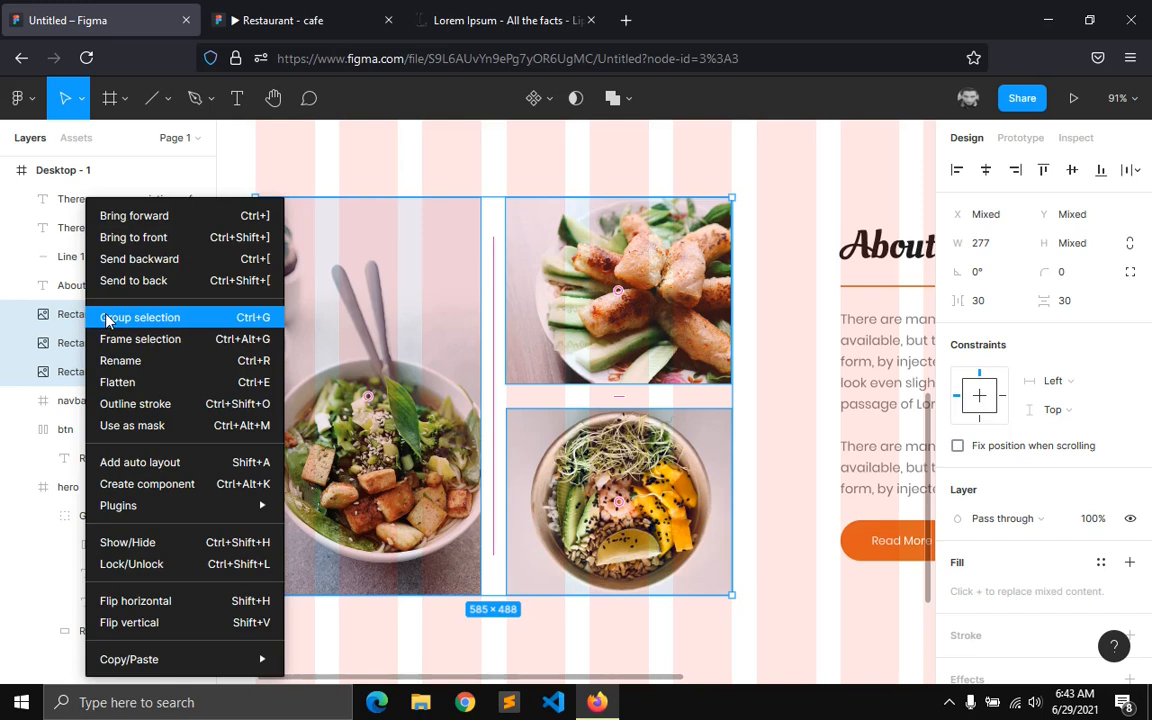
pyautogui.click(106, 318)
pyautogui.doubleClick(95, 318)
pyautogui.press('BackSpace')
pyautogui.write('imag')
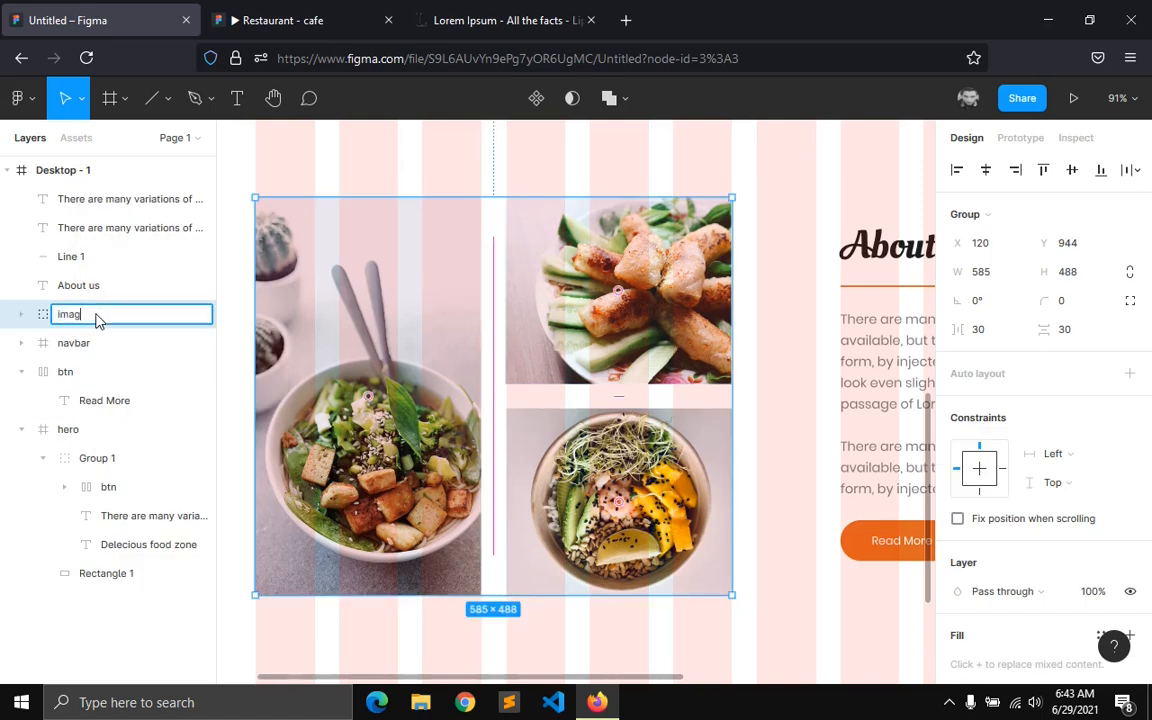
pyautogui.write('es')
pyautogui.press('Return')
# - Group the About us heading with the orange line beneath it and name the group title
pyautogui.moveTo(530, 686); pyautogui.dragTo(672, 680)
pyautogui.click(578, 258)
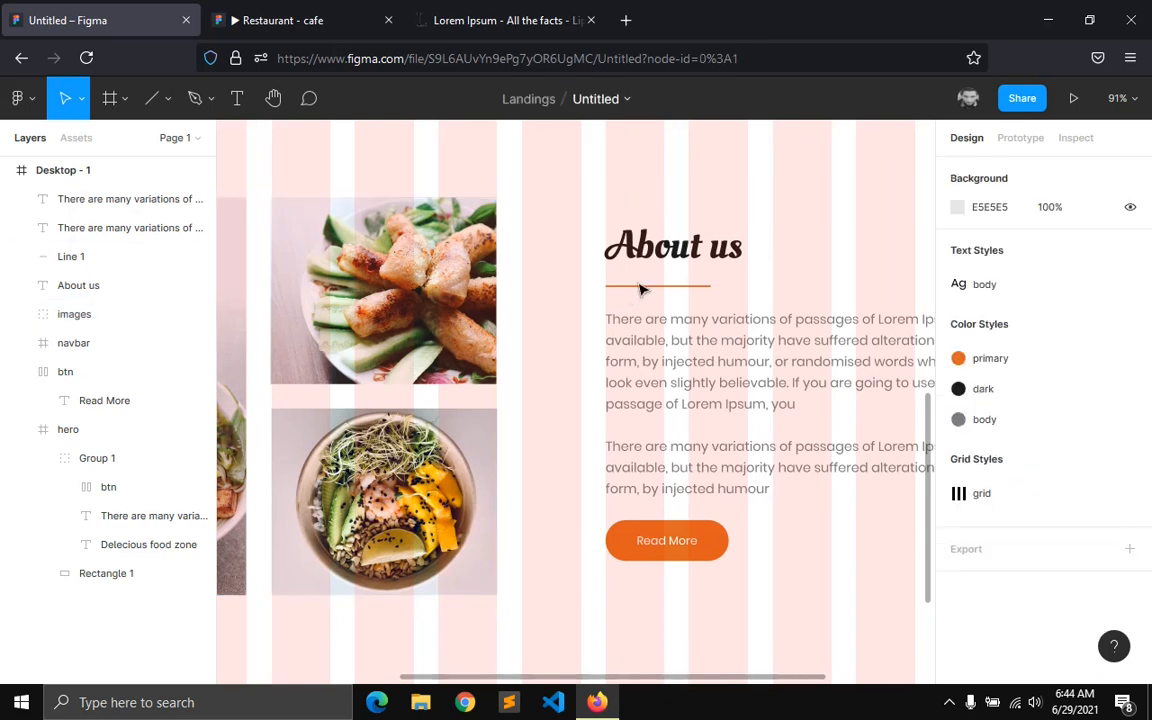
pyautogui.click(638, 288)
pyautogui.keyDown('shift'); pyautogui.click(640, 264); pyautogui.keyUp('shift')
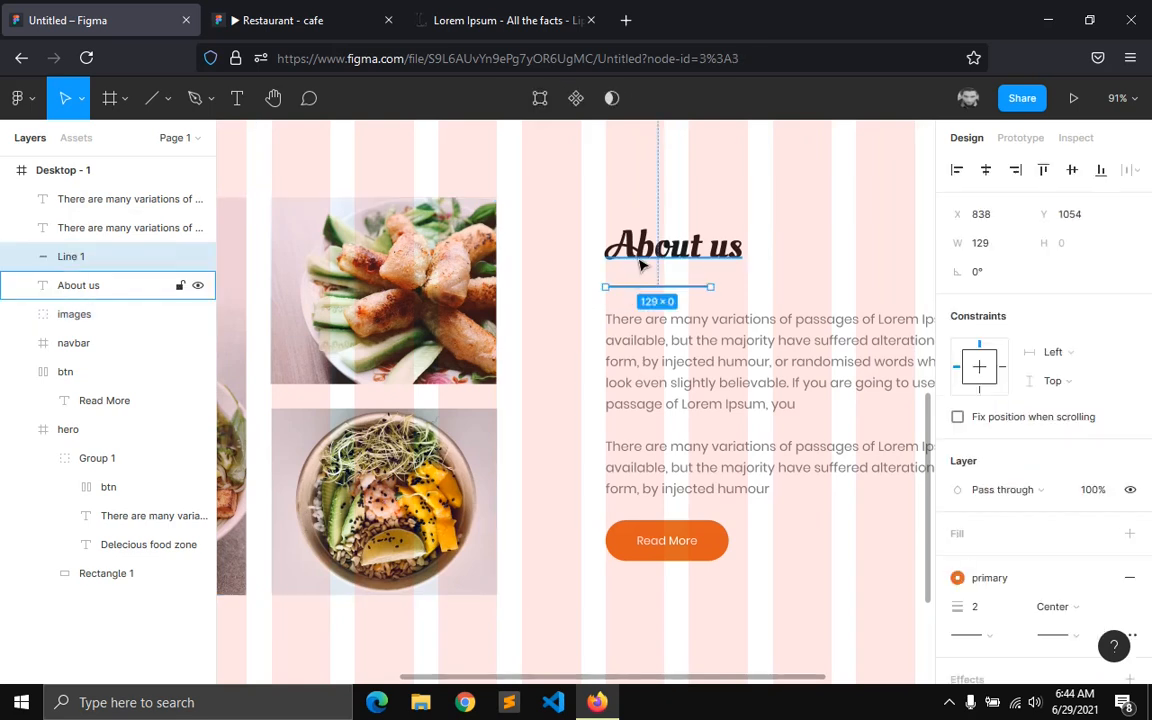
pyautogui.hotkey('ctrl', 'g')
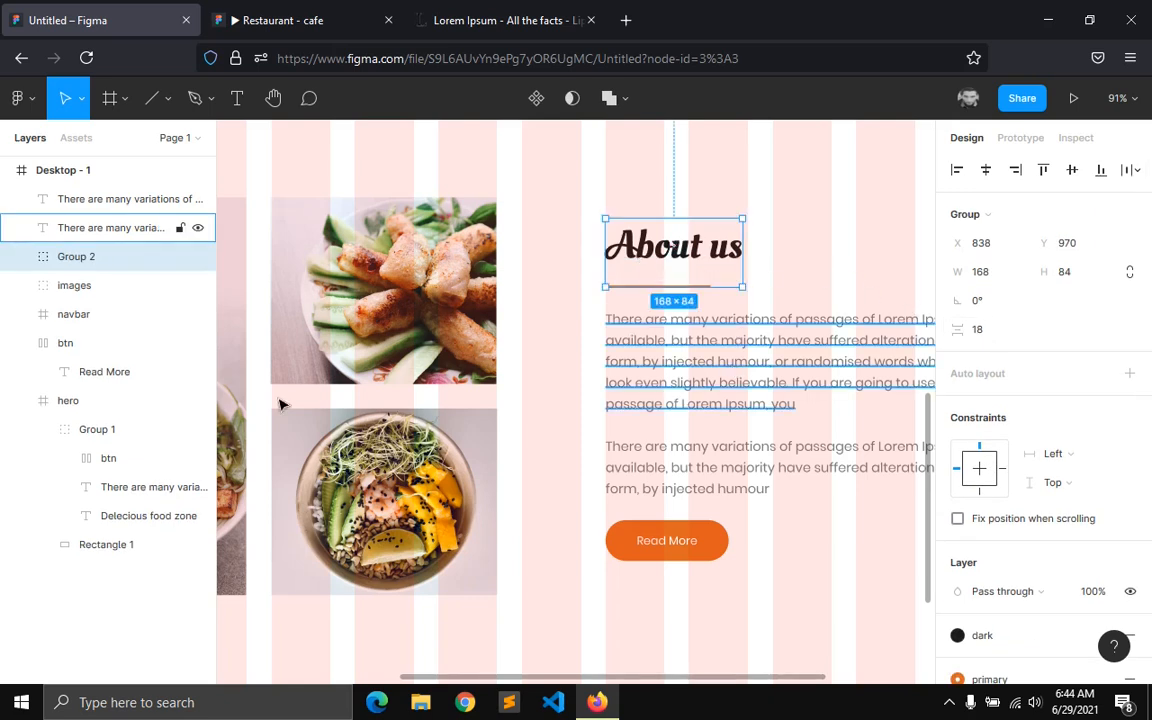
pyautogui.doubleClick(88, 258)
pyautogui.write('t')
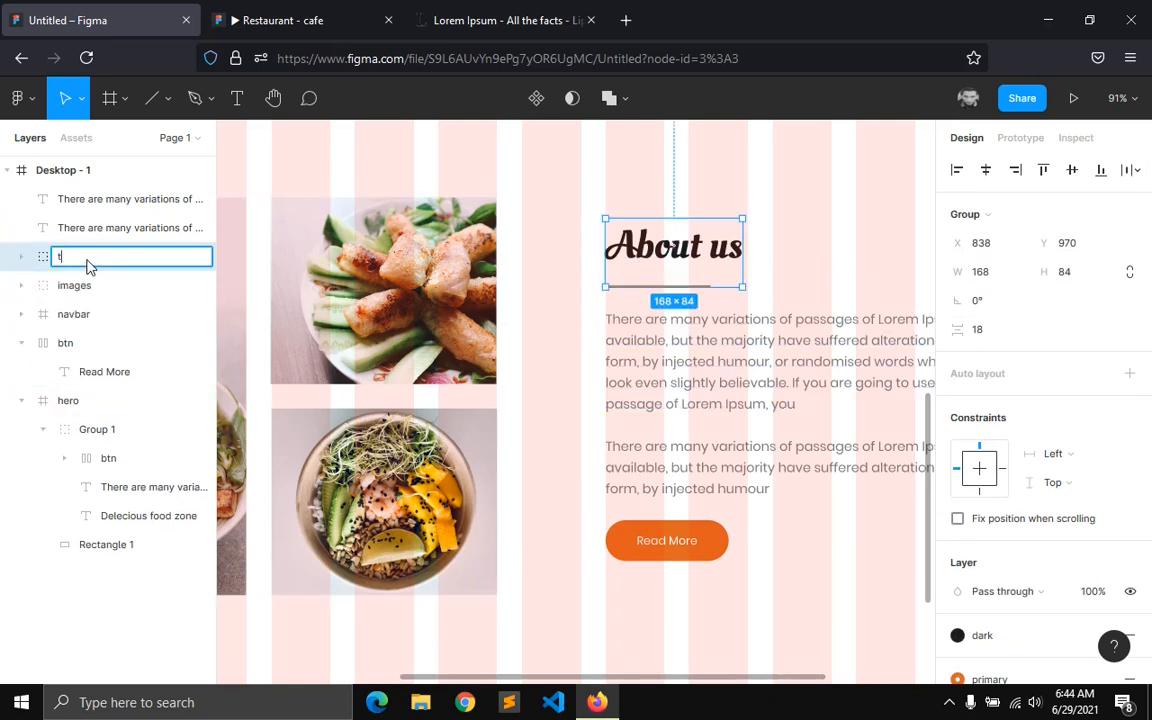
pyautogui.write('itle')
pyautogui.press('Return')
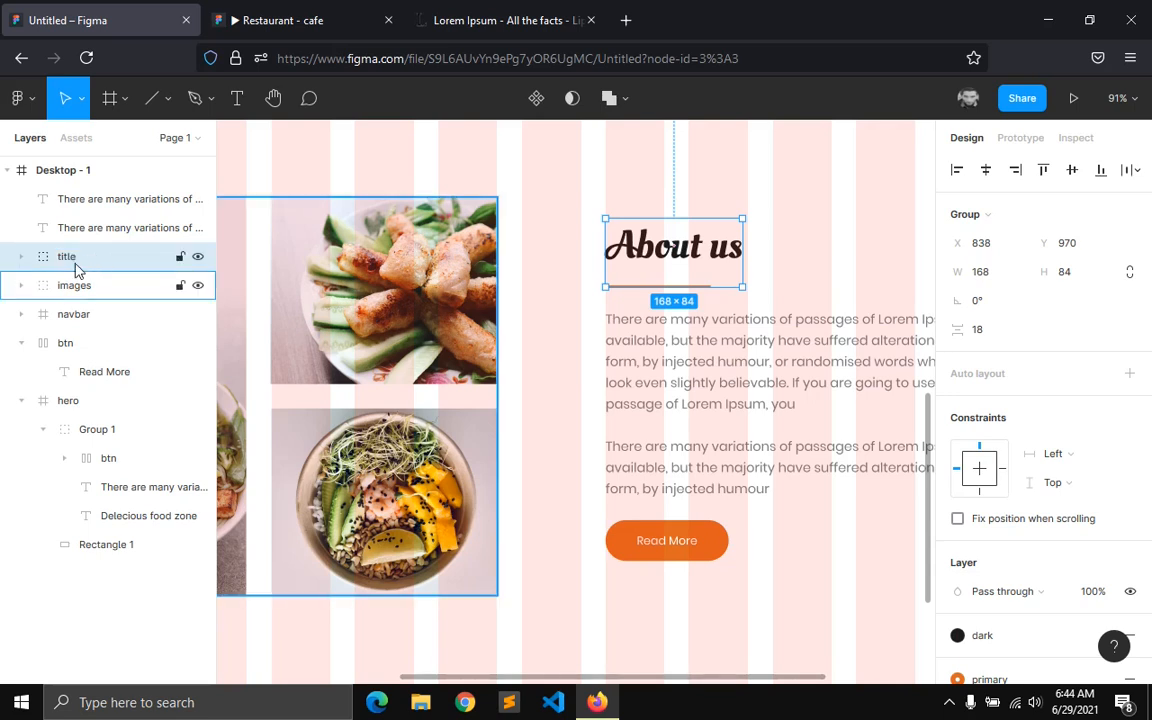
# - Reorder the Read More btn layer to sit directly above the title group and collapse it
pyautogui.keyDown('shift'); pyautogui.click(75, 203); pyautogui.keyUp('shift')
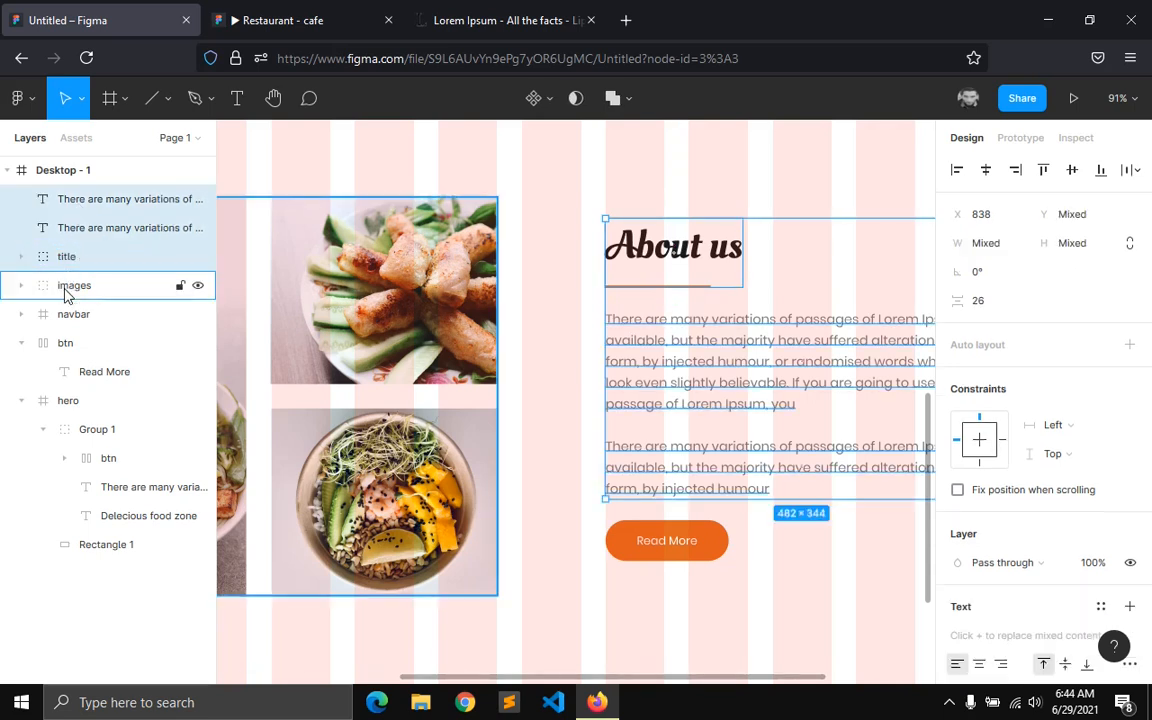
pyautogui.click(68, 343)
pyautogui.moveTo(67, 333); pyautogui.dragTo(76, 246)
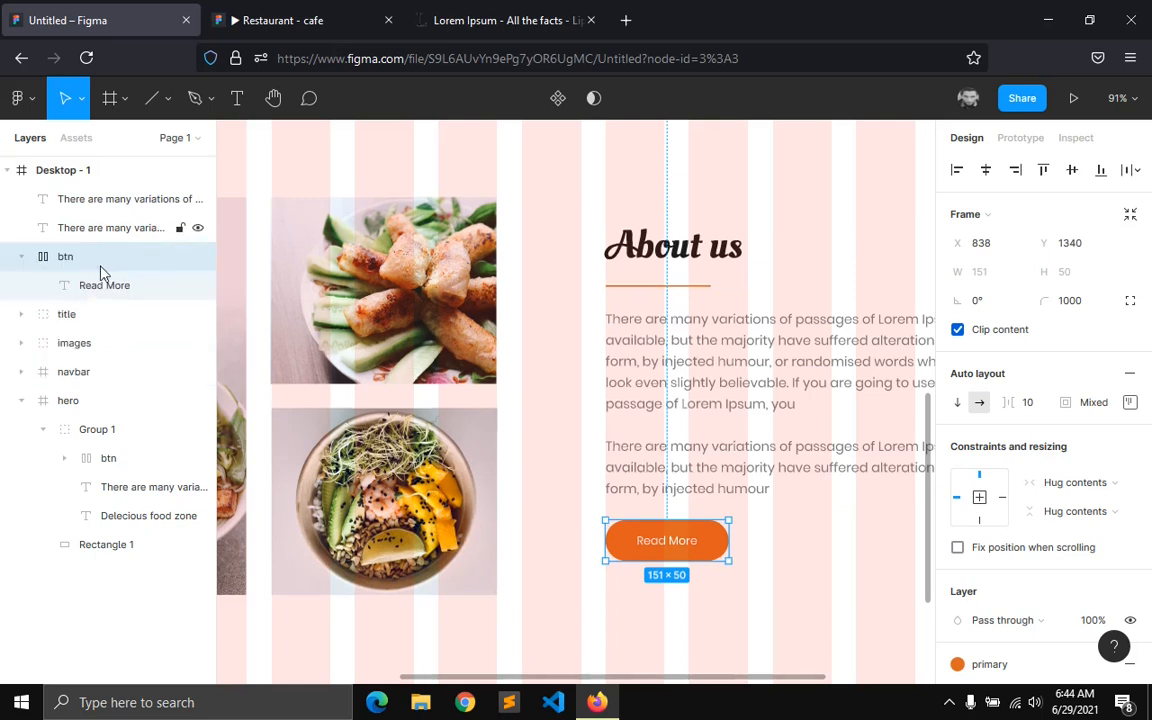
pyautogui.click(21, 256)
# - Set the vertical spacing between the title group, both paragraphs and the Read More button to 24
pyautogui.click(115, 201)
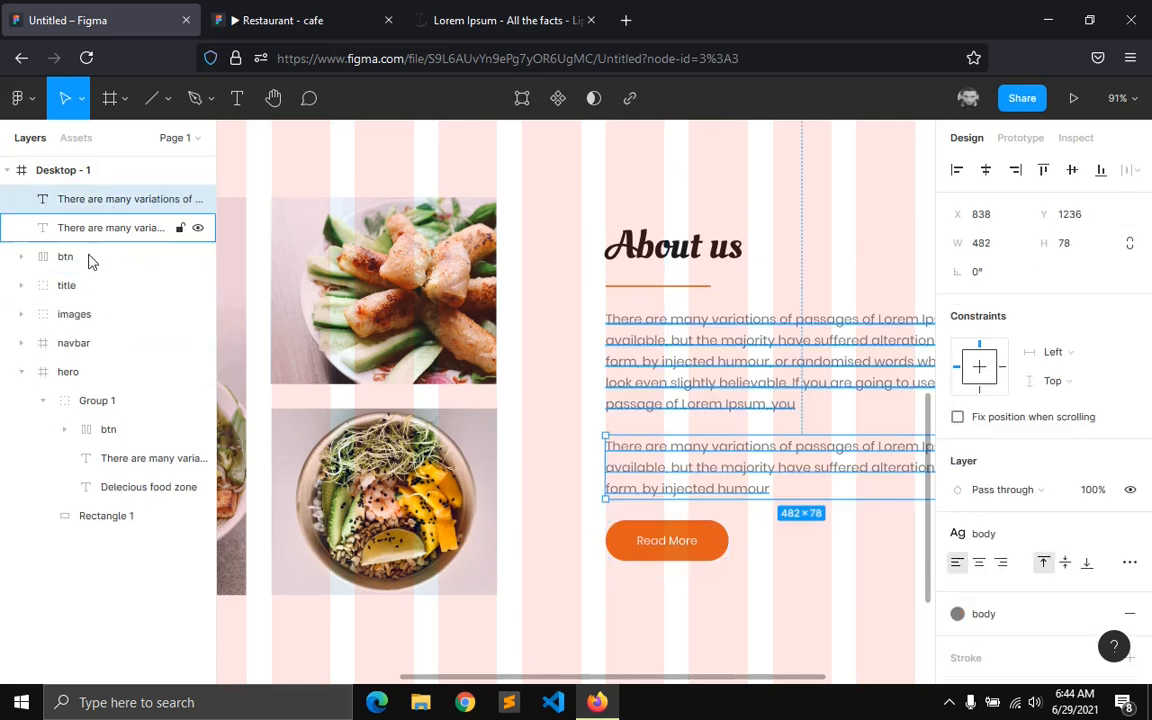
pyautogui.keyDown('shift'); pyautogui.click(80, 292); pyautogui.keyUp('shift')
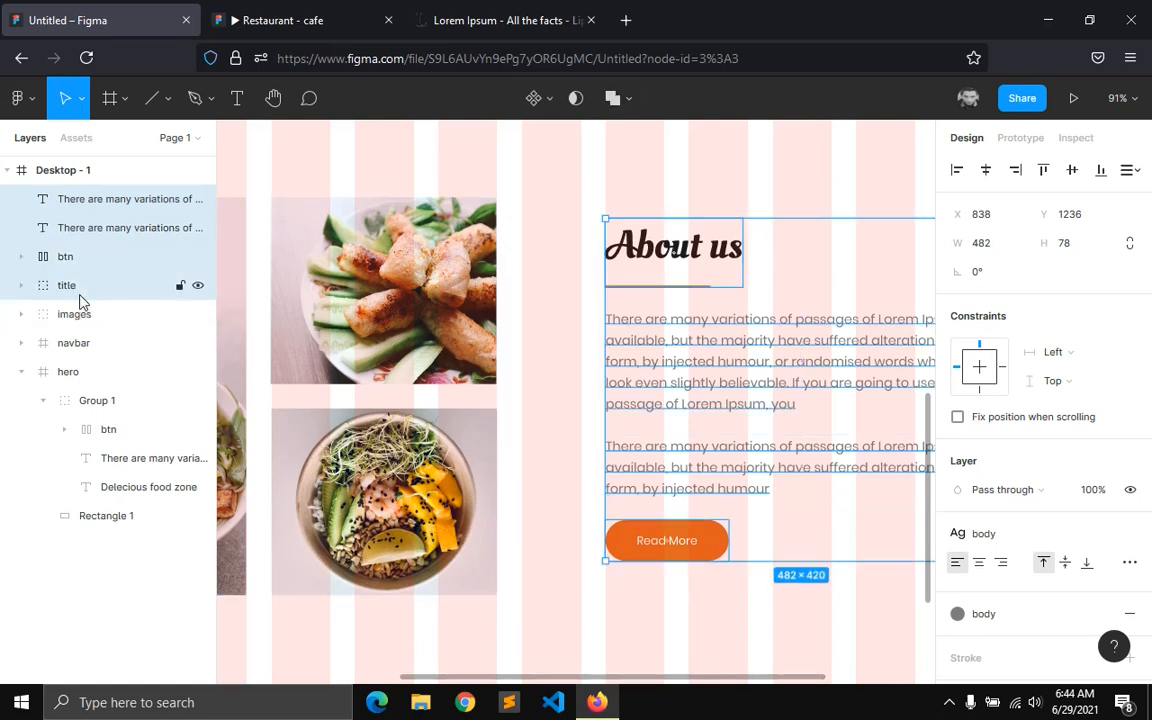
pyautogui.moveTo(600, 683); pyautogui.dragTo(735, 681)
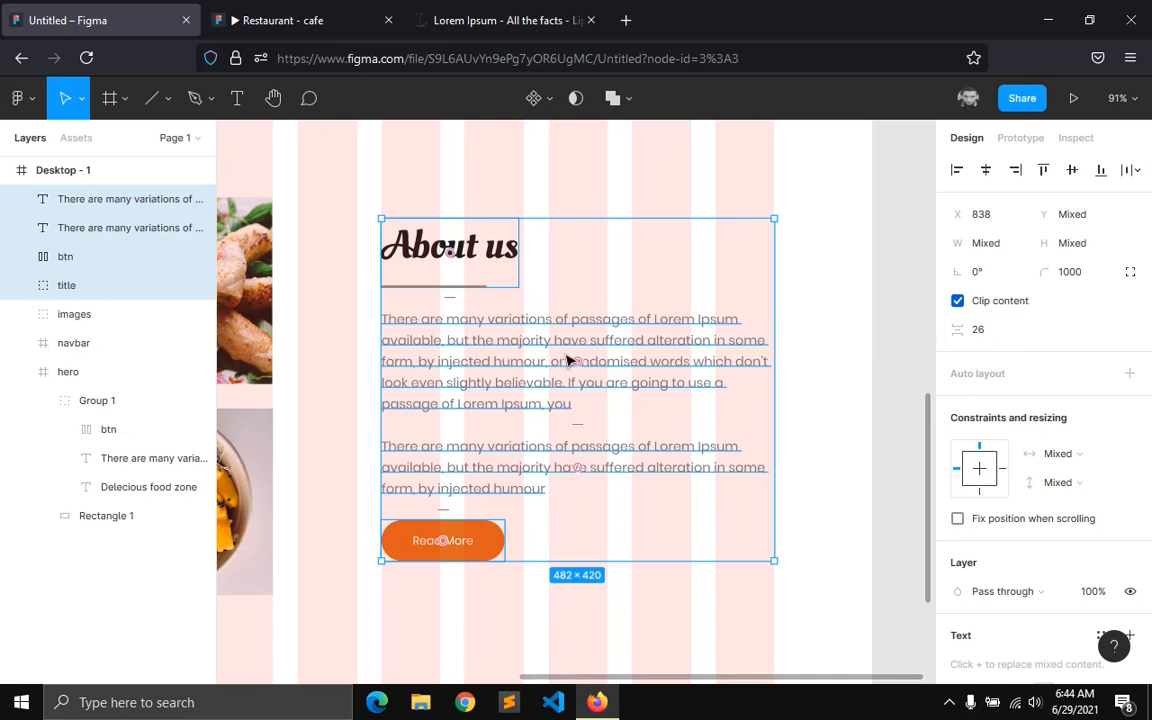
pyautogui.click(972, 334)
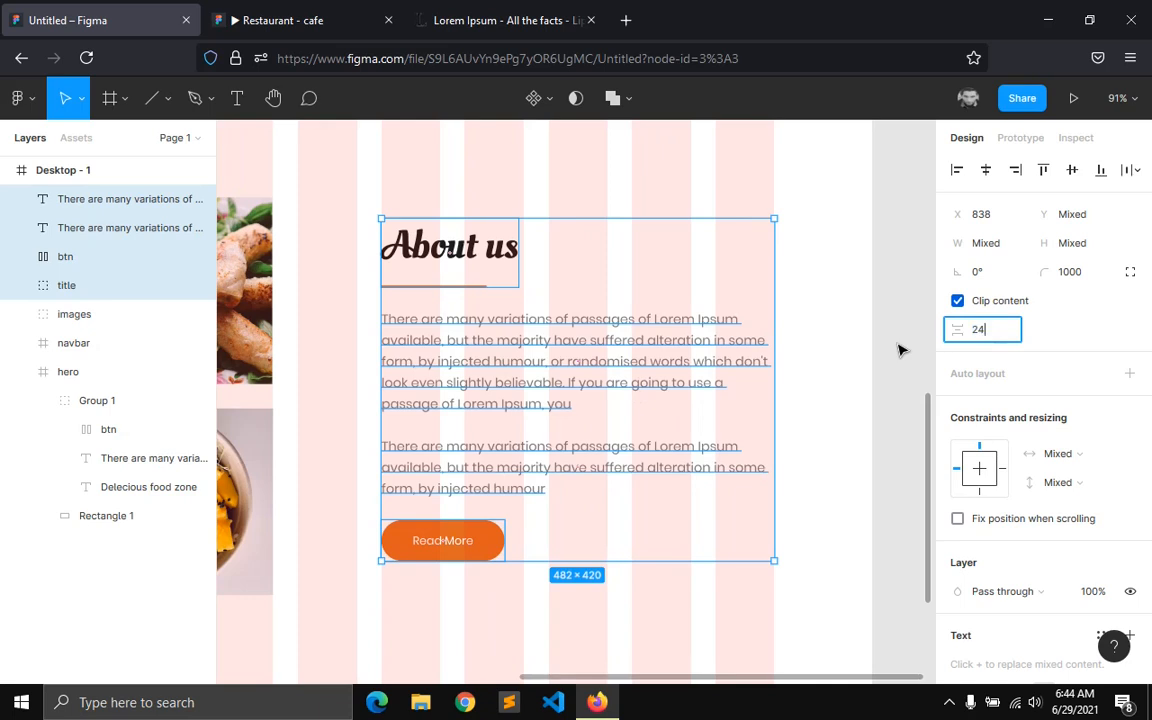
pyautogui.press('Return')
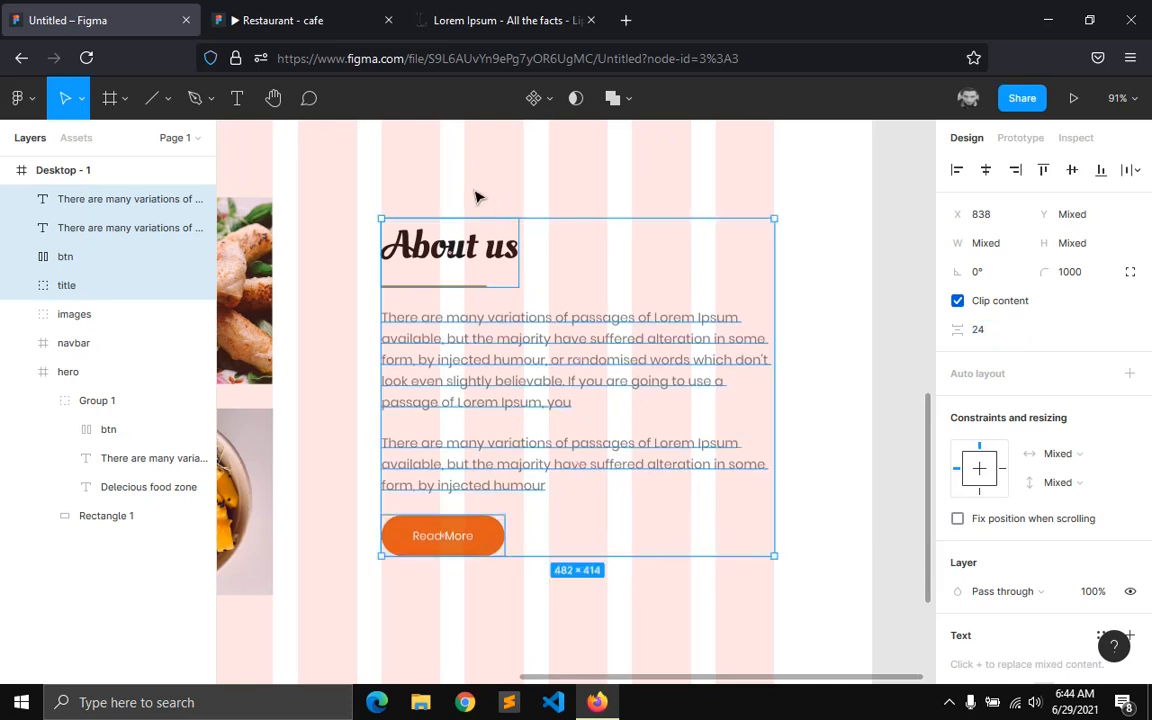
# - Group the title, both paragraphs and the Read More button, and name the group content
pyautogui.rightClick(120, 208)
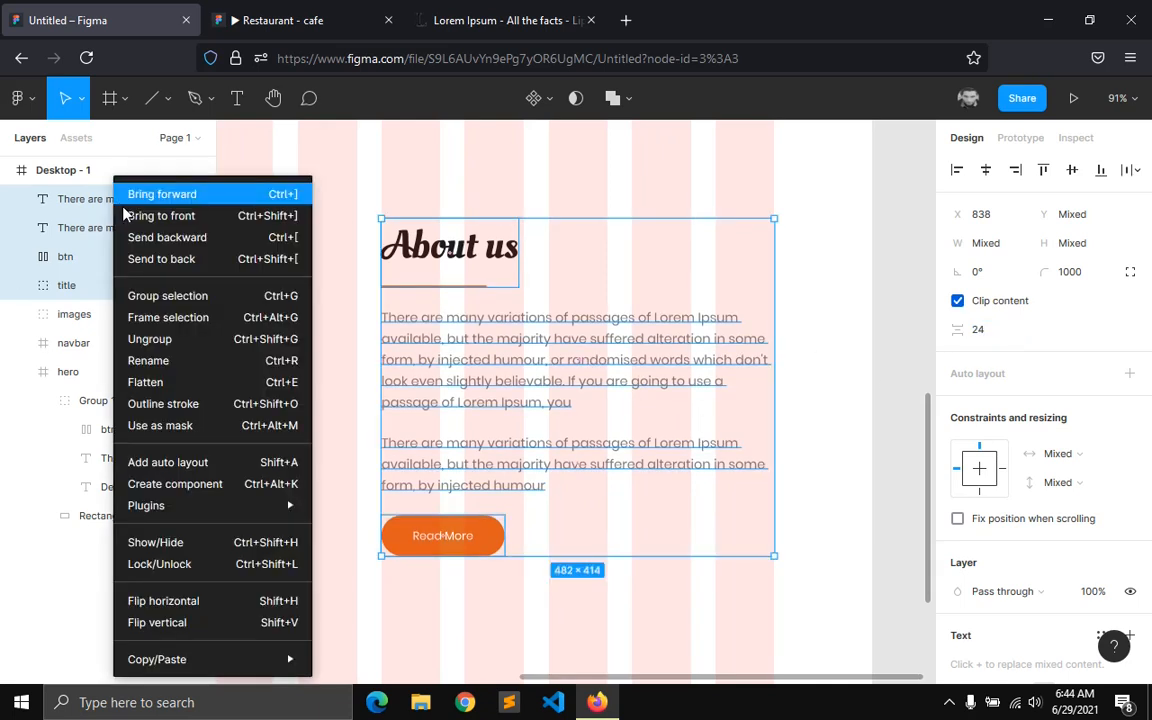
pyautogui.click(160, 295)
pyautogui.doubleClick(88, 200)
pyautogui.write('content')
pyautogui.press('Return')
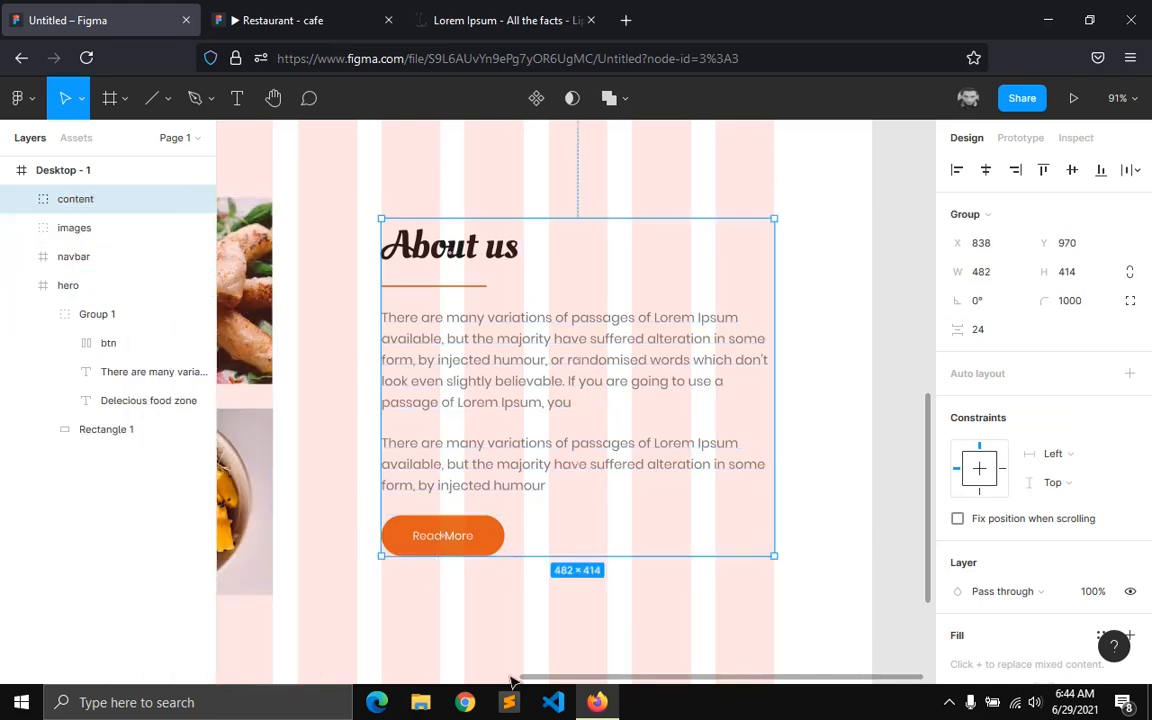
# - Align the images and content groups on their vertical centers
pyautogui.moveTo(519, 680); pyautogui.dragTo(360, 681)
pyautogui.click(74, 228)
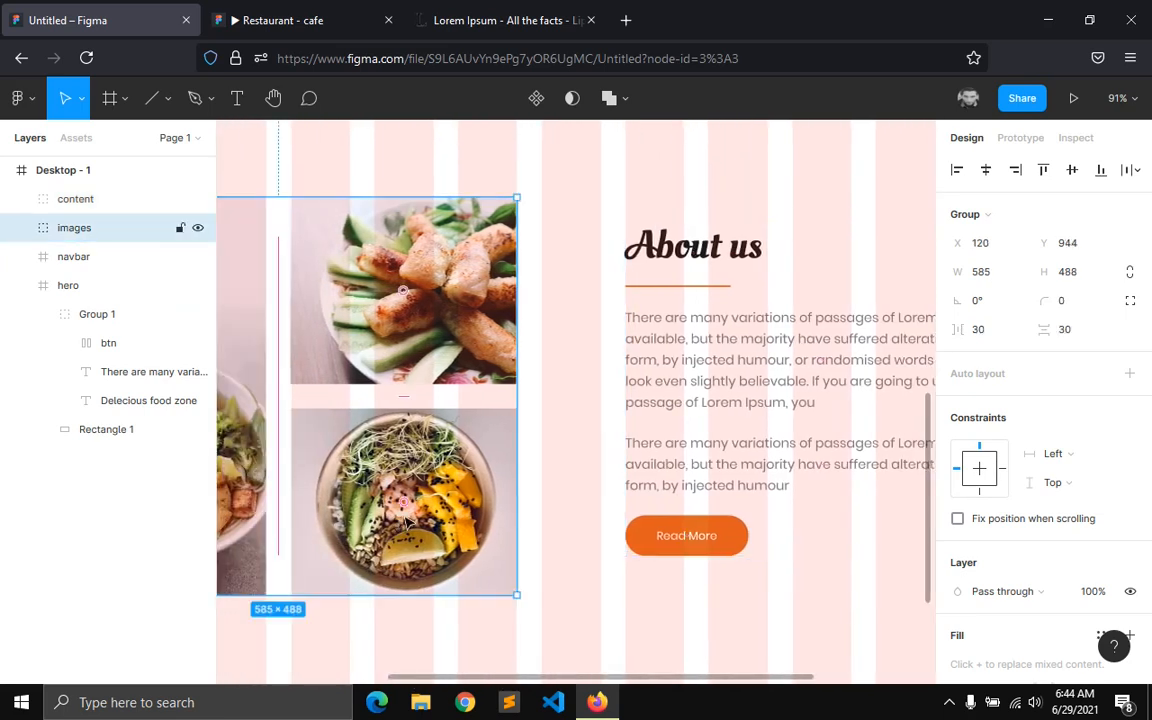
pyautogui.keyDown('shift'); pyautogui.click(672, 444); pyautogui.keyUp('shift')
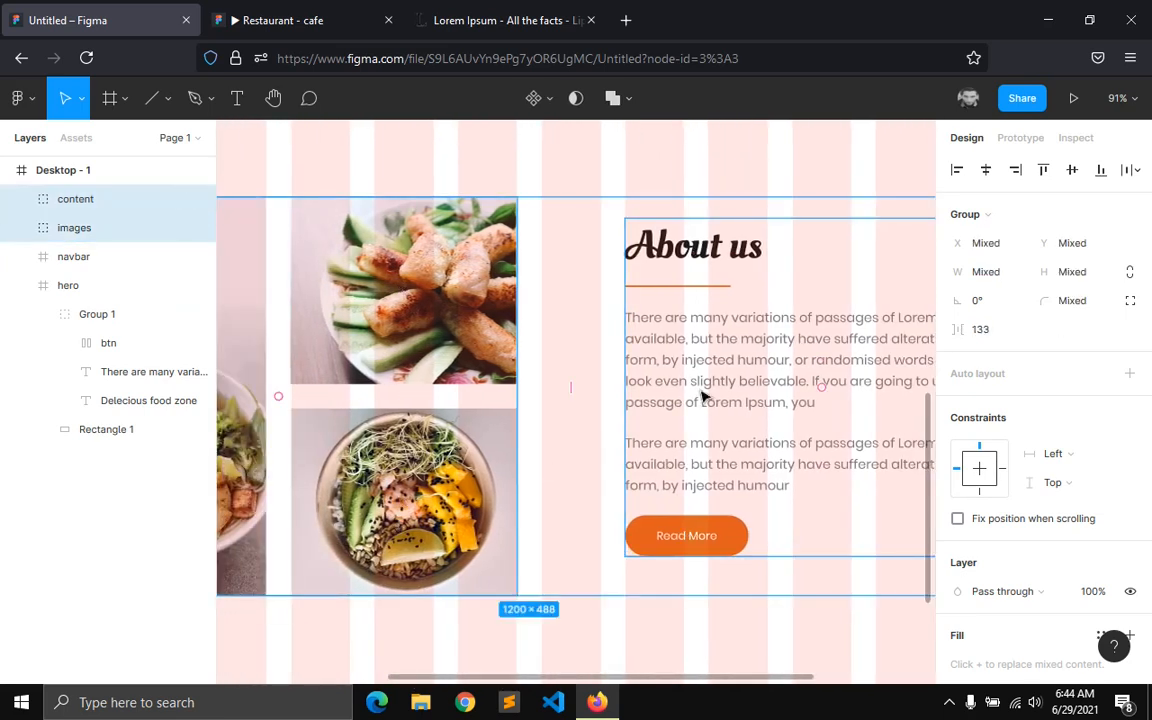
pyautogui.click(1073, 172)
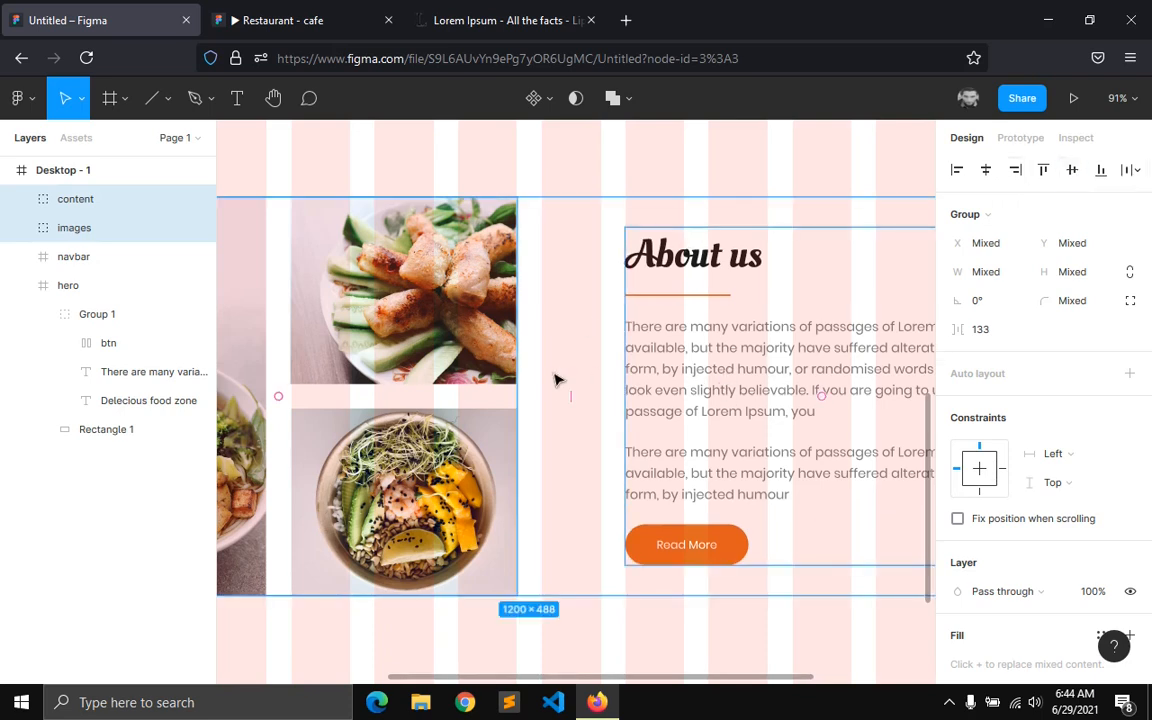
# - Wrap the images and content groups in a frame named about us, and collapse the hero layer
pyautogui.rightClick(80, 226)
pyautogui.click(127, 317)
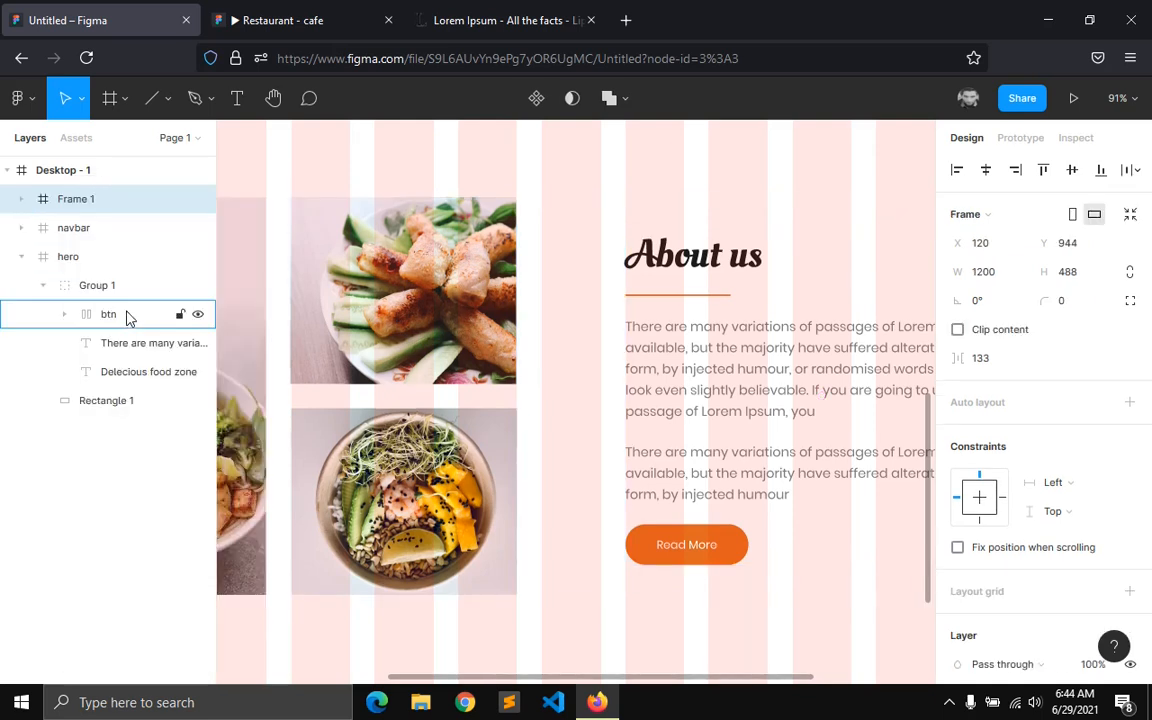
pyautogui.doubleClick(95, 199)
pyautogui.write('abou')
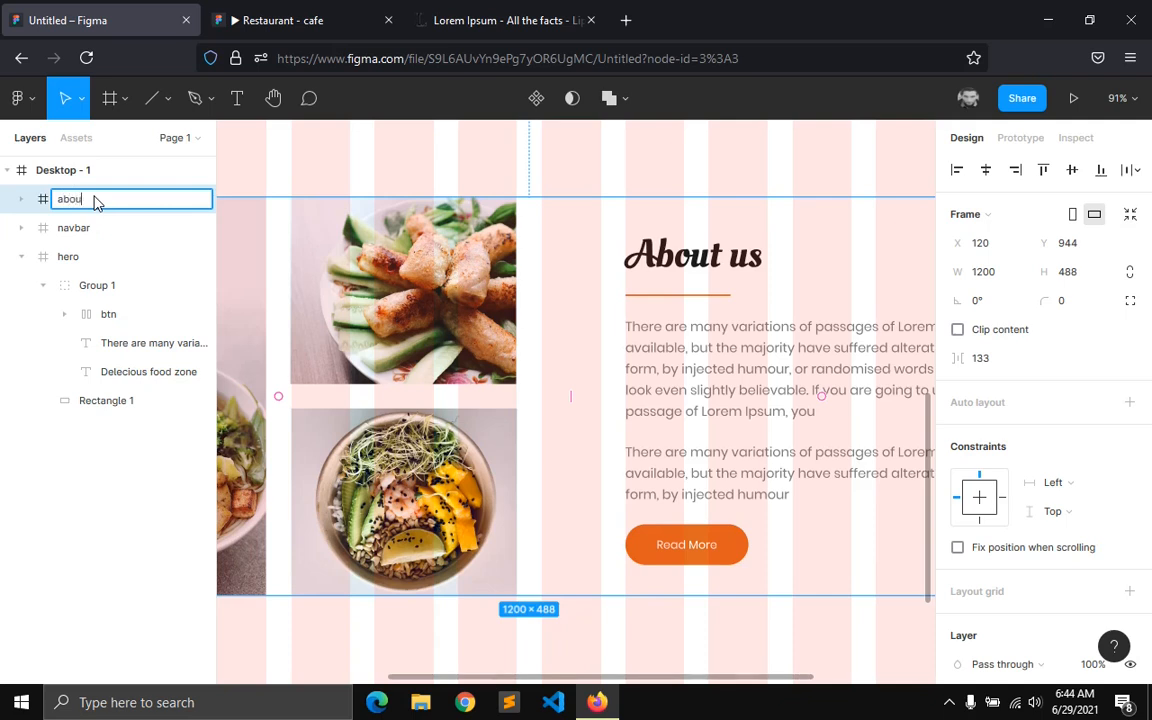
pyautogui.write('t u')
pyautogui.press('Return')
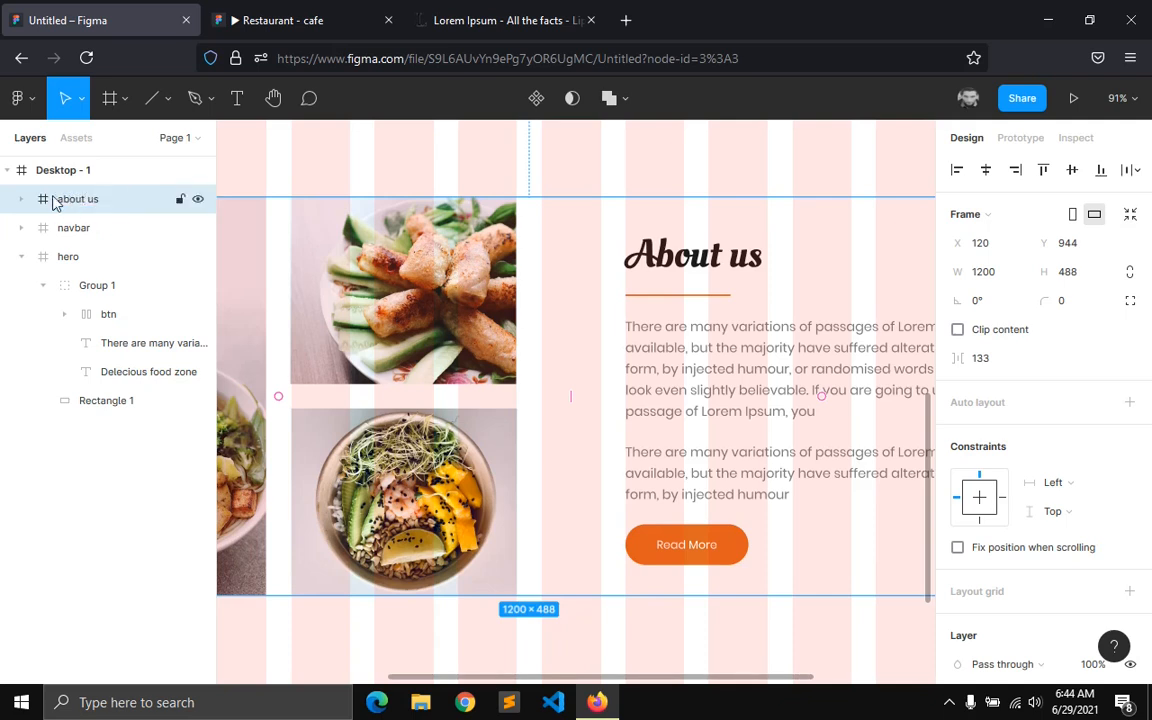
pyautogui.click(20, 257)
# - Extend the Desktop - 1 frame downward to a height of 2505
pyautogui.scroll(-3, 567, 537)
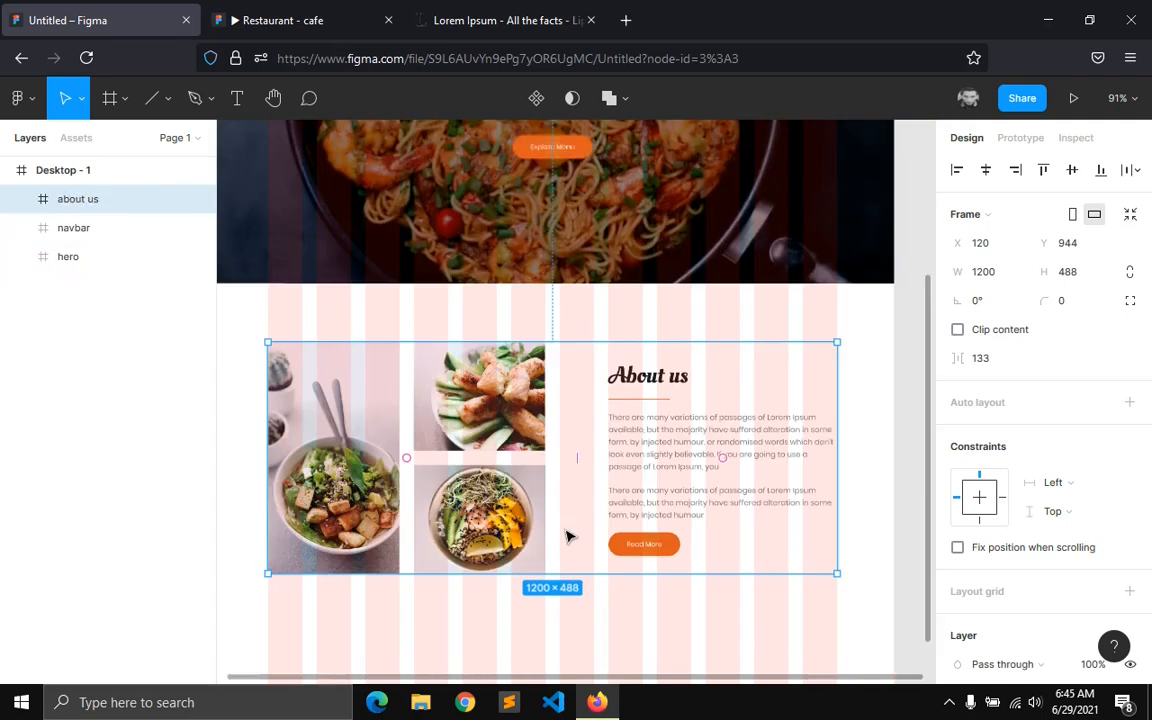
pyautogui.click(508, 592)
pyautogui.scroll(-3, 509, 557)
pyautogui.scroll(1, 509, 557)
pyautogui.click(45, 169)
pyautogui.click(416, 608)
pyautogui.moveTo(392, 713); pyautogui.dragTo(397, 555)
pyautogui.scroll(3, 347, 458)
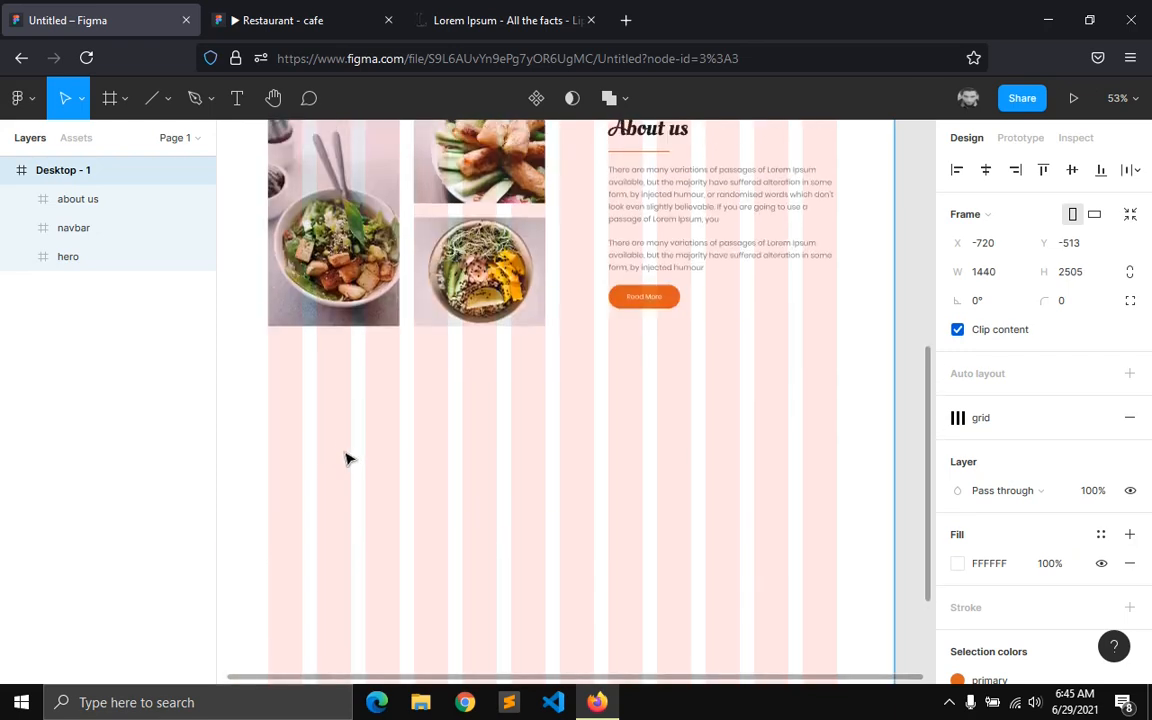
# - Switch to the reference cafe prototype and examine its Our Menu section below About us
pyautogui.click(303, 12)
pyautogui.scroll(-3, 386, 430)
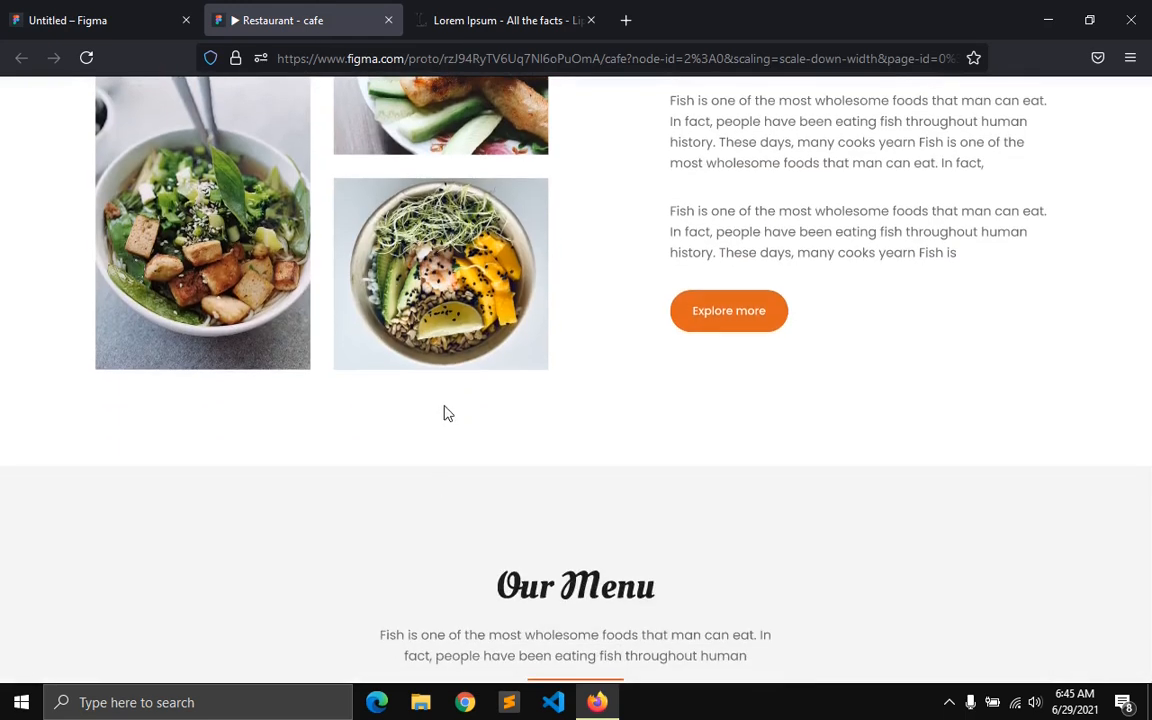
pyautogui.scroll(-4, 447, 413)
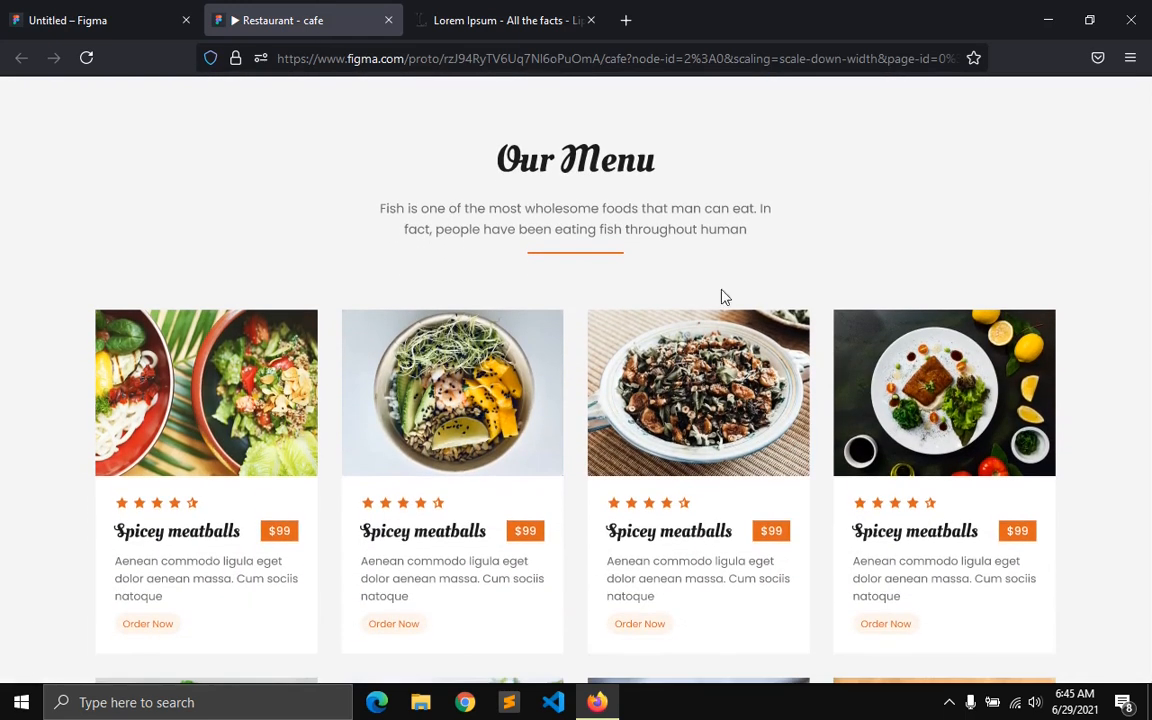
# - In the Untitled design file, duplicate the About us title group into the empty area below that section and give the copy auto layout
pyautogui.click(62, 12)
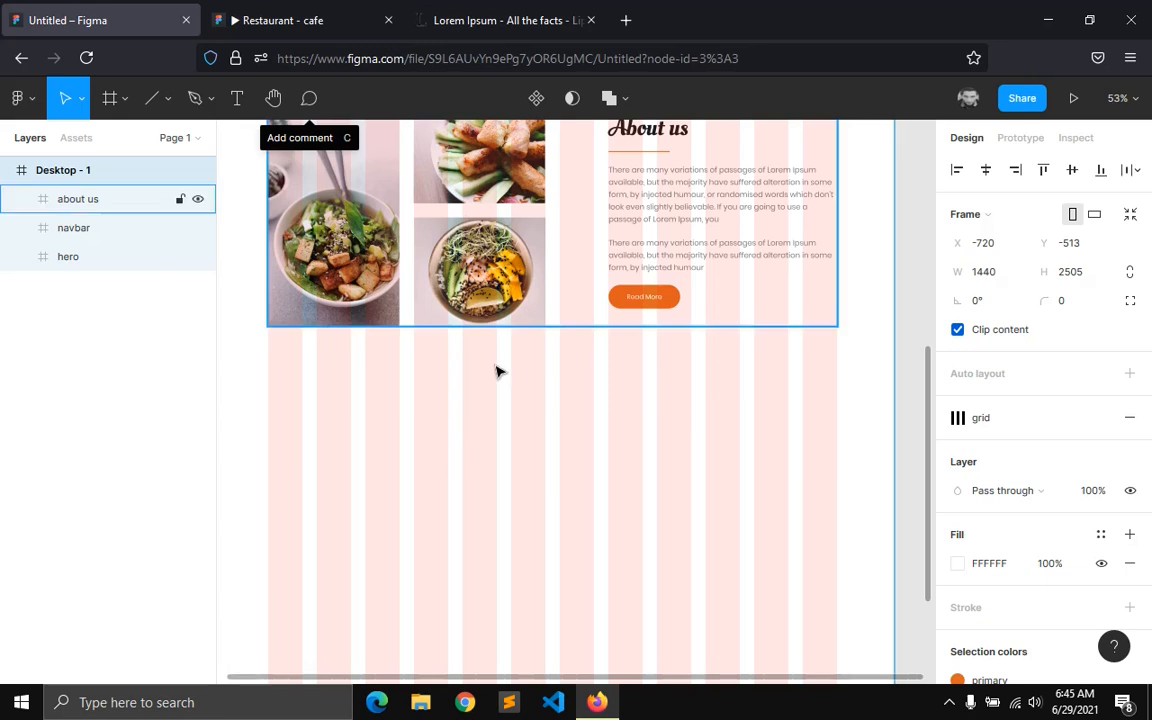
pyautogui.click(448, 441)
pyautogui.hscroll(-2, 430, 676)
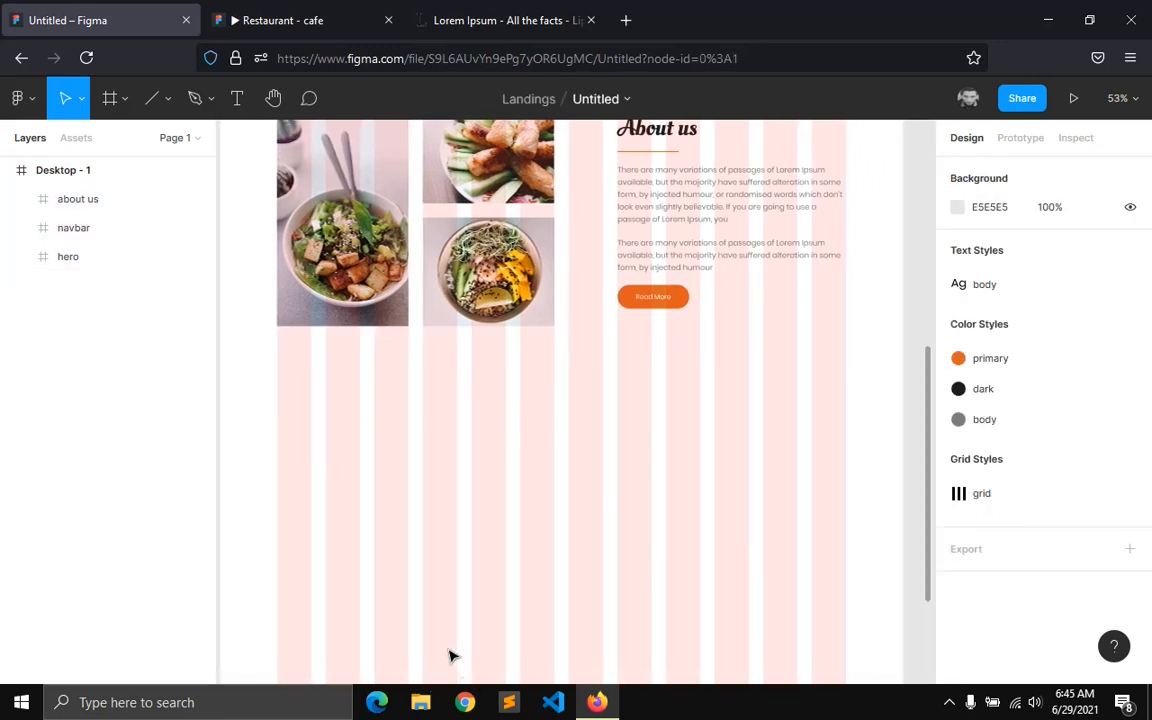
pyautogui.scroll(3, 455, 662)
pyautogui.click(647, 318)
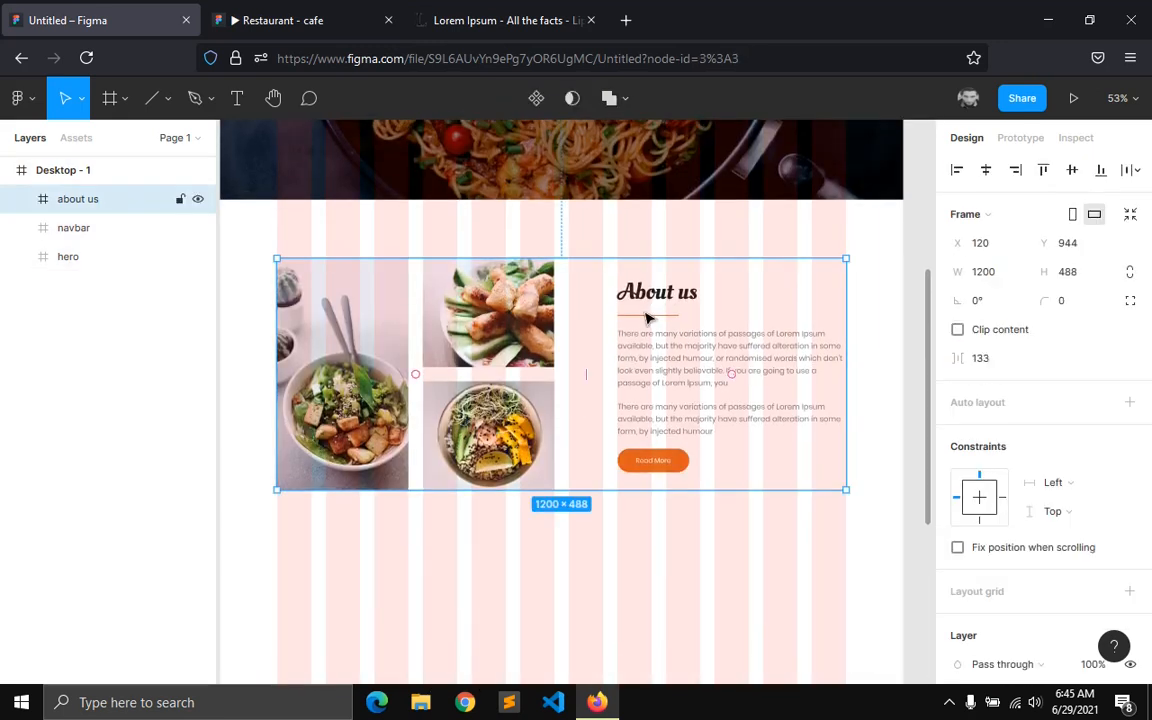
pyautogui.keyDown('ctrl'); pyautogui.click(644, 306); pyautogui.keyUp('ctrl')
pyautogui.click(116, 344)
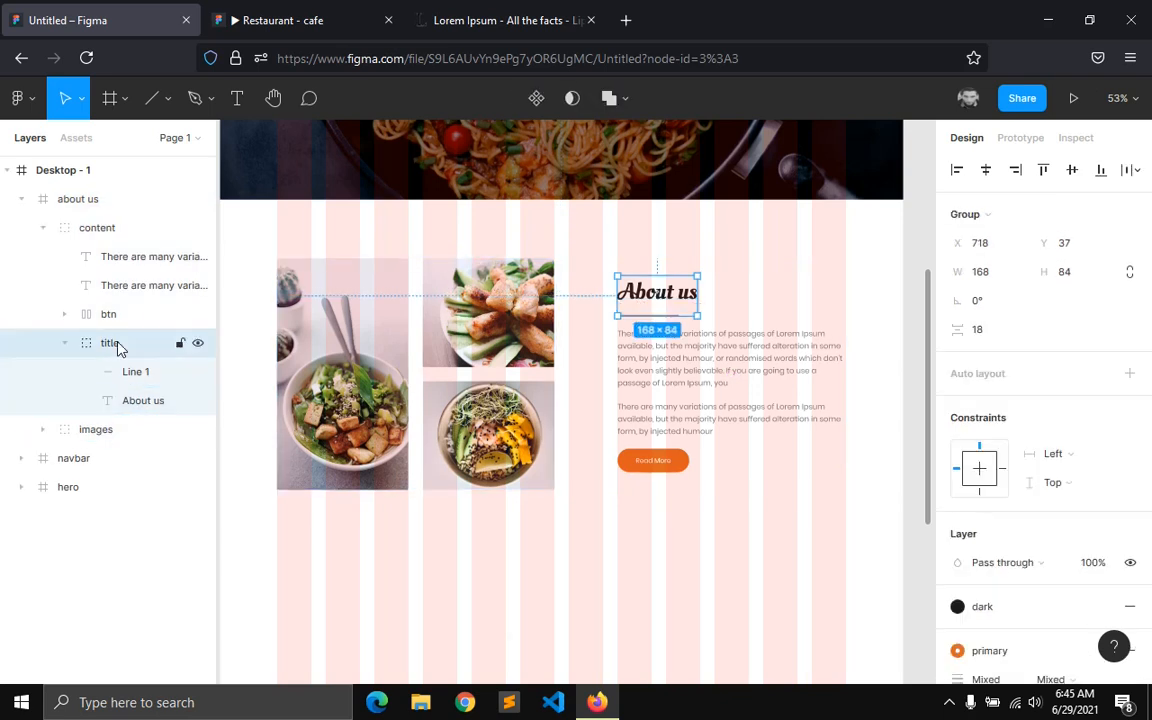
pyautogui.hotkey('ctrl', 'd')
pyautogui.moveTo(644, 306); pyautogui.dragTo(535, 582)
pyautogui.scroll(-3, 533, 577)
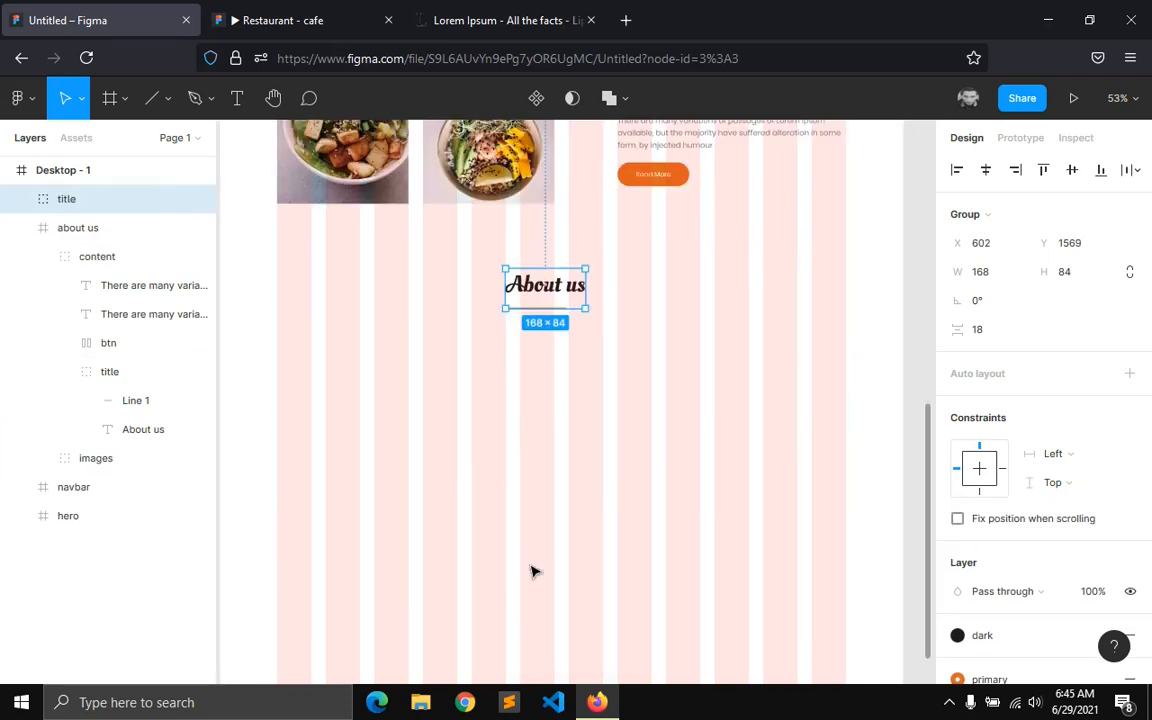
pyautogui.click(29, 228)
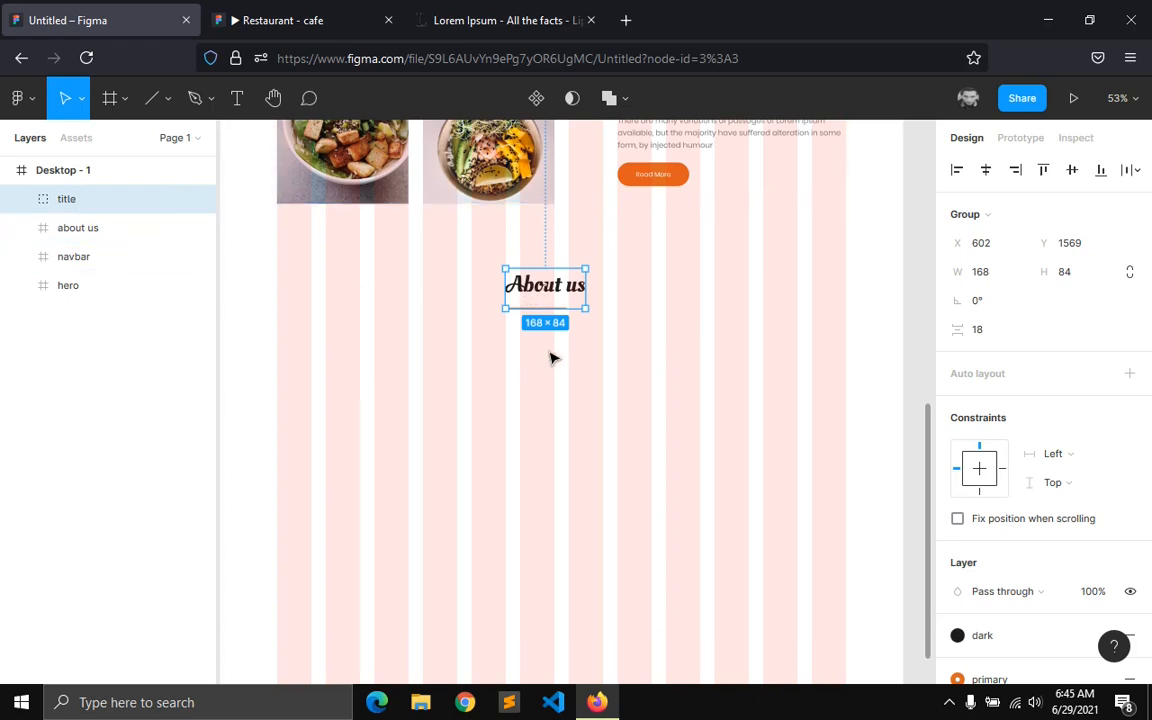
pyautogui.hotkey('shift', 'a')
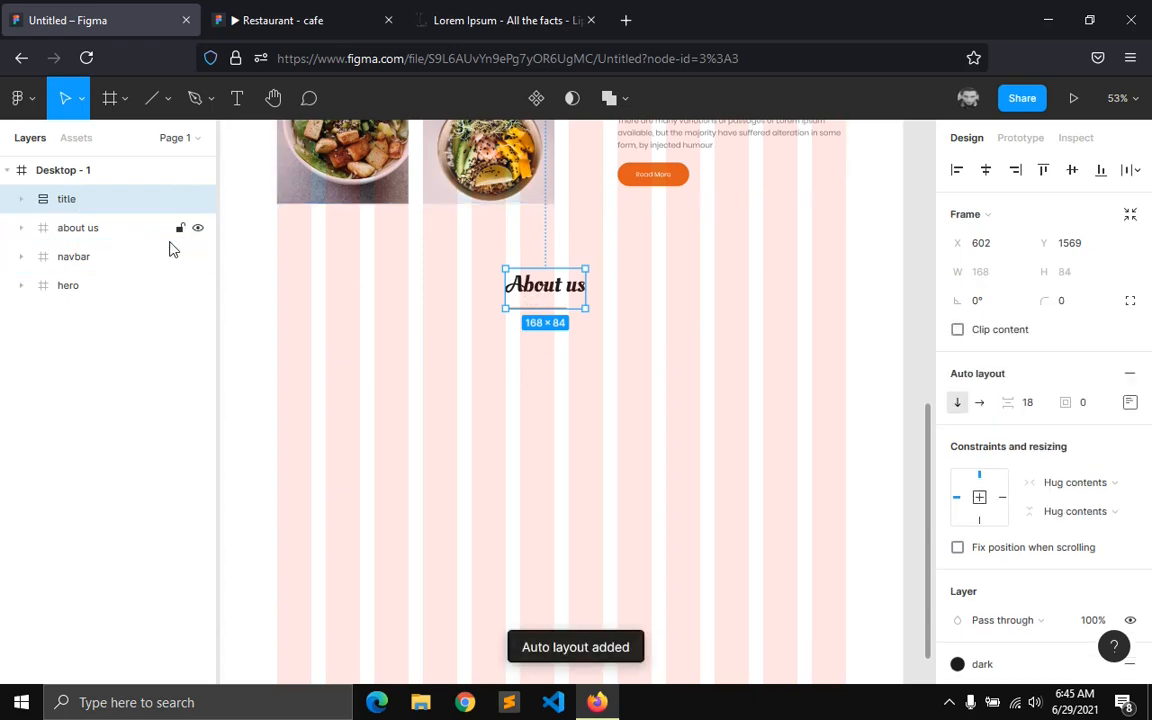
# - Copy the "There are many variations of passages" paragraph from the Lorem Ipsum page and paste it into the Untitled design file
pyautogui.click(485, 20)
pyautogui.rightClick(581, 283)
pyautogui.click(605, 293)
pyautogui.click(280, 18)
pyautogui.click(82, 8)
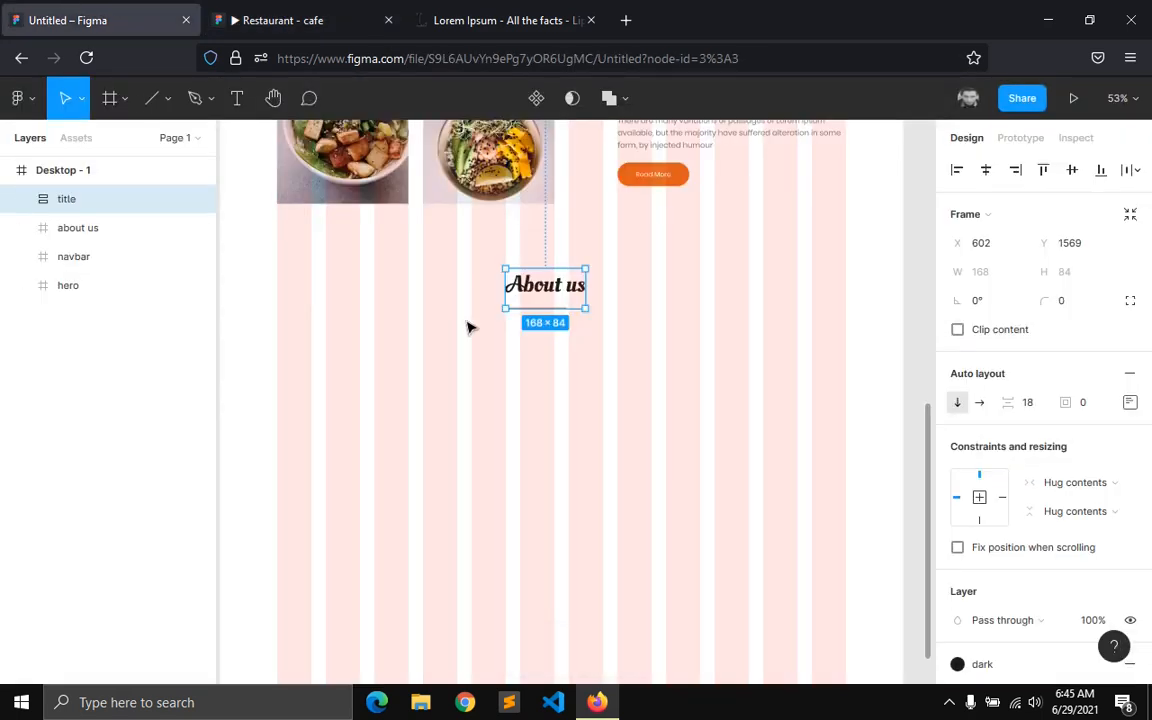
pyautogui.click(21, 199)
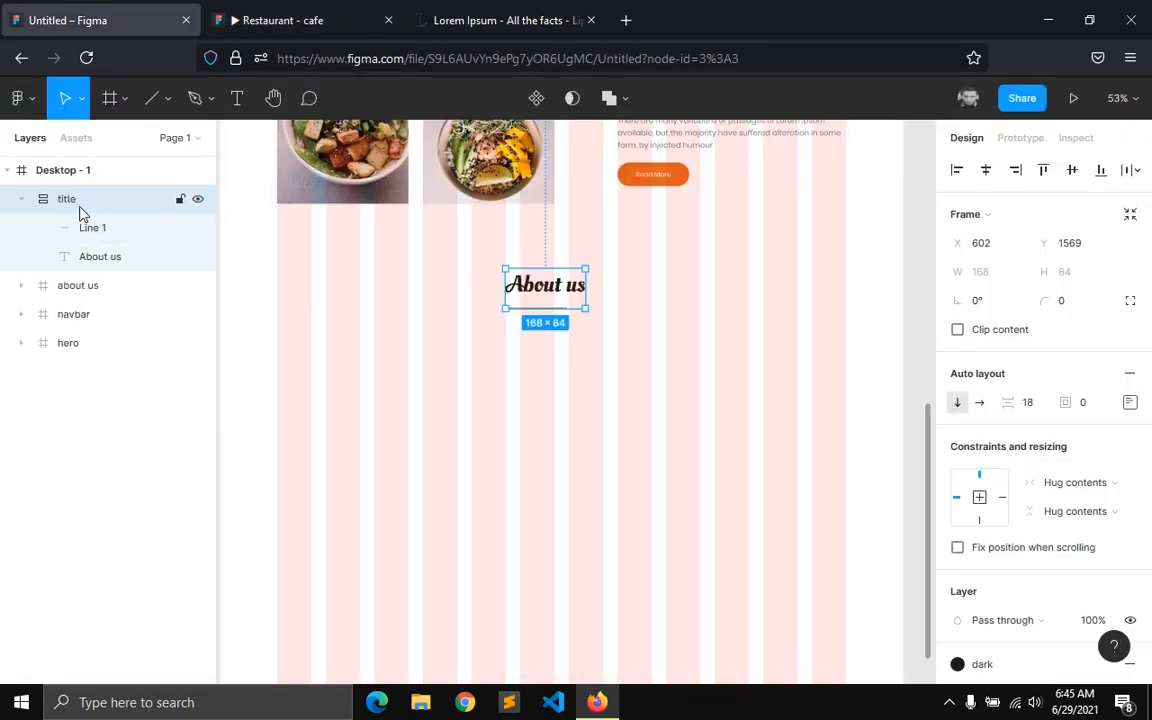
pyautogui.hotkey('ctrl', 'v')
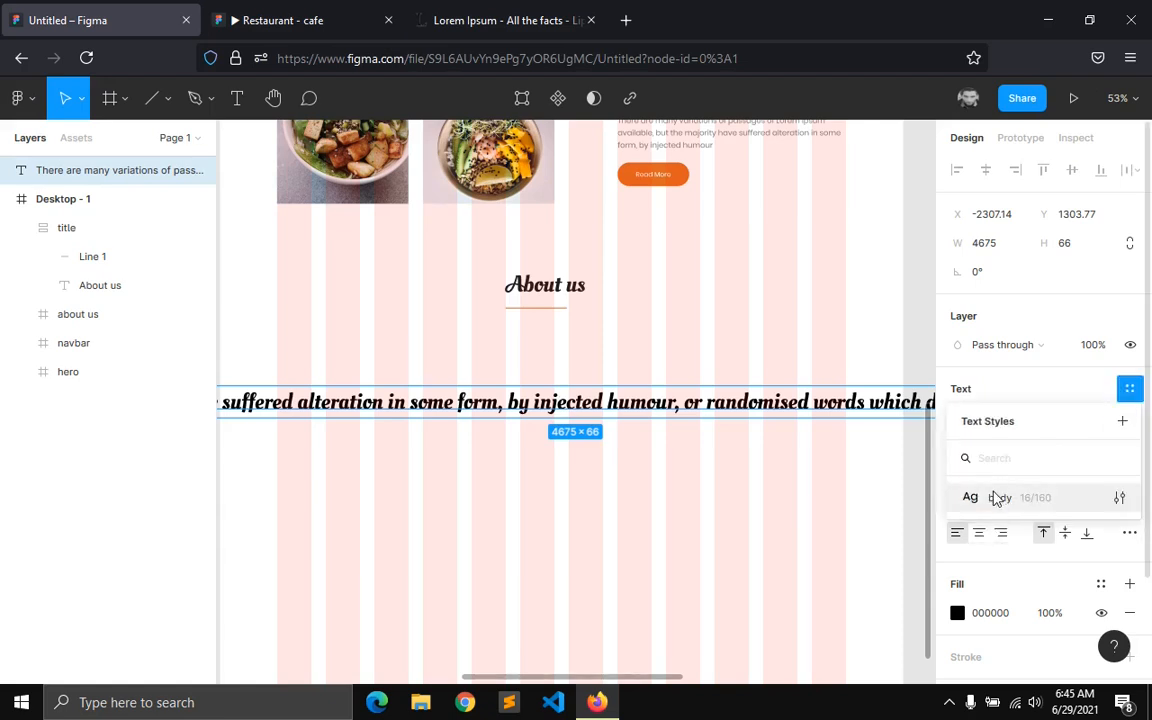
# - Apply the body text style and the gray body color style to the pasted paragraph
pyautogui.click(998, 496)
pyautogui.click(1088, 471)
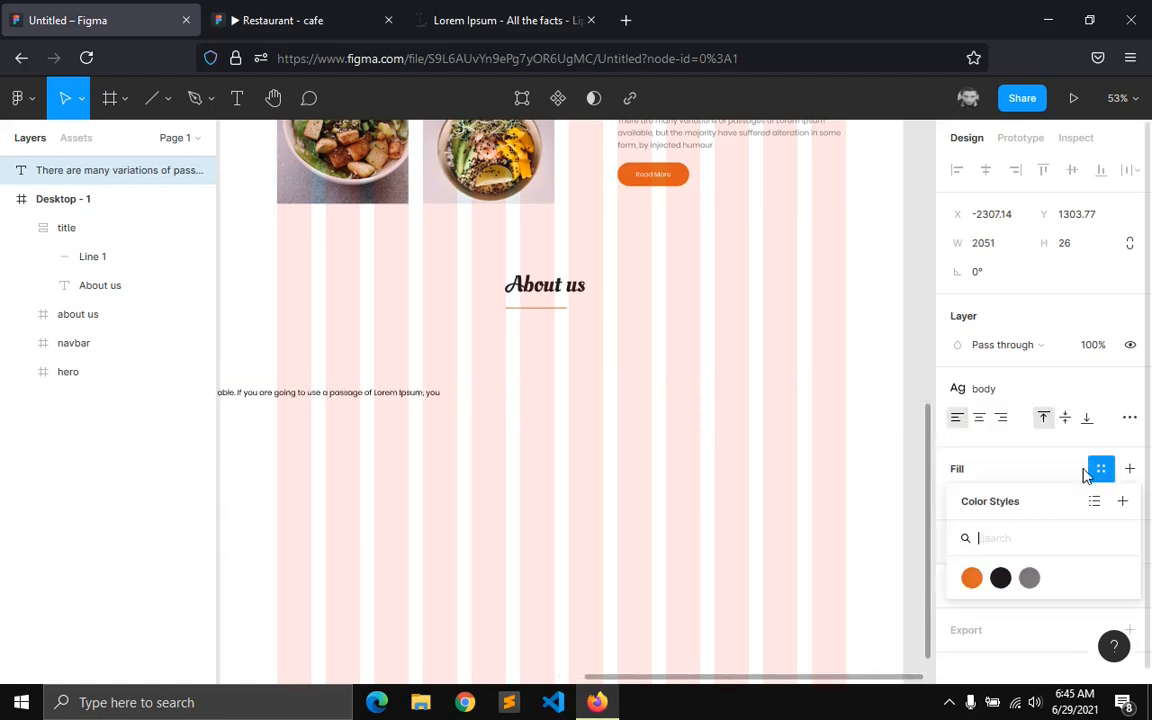
pyautogui.click(1029, 578)
# - Set the paragraph's width to 500 and place it inside the duplicated title frame beneath the divider line
pyautogui.moveTo(339, 392); pyautogui.dragTo(352, 392)
pyautogui.moveTo(631, 386); pyautogui.dragTo(704, 386)
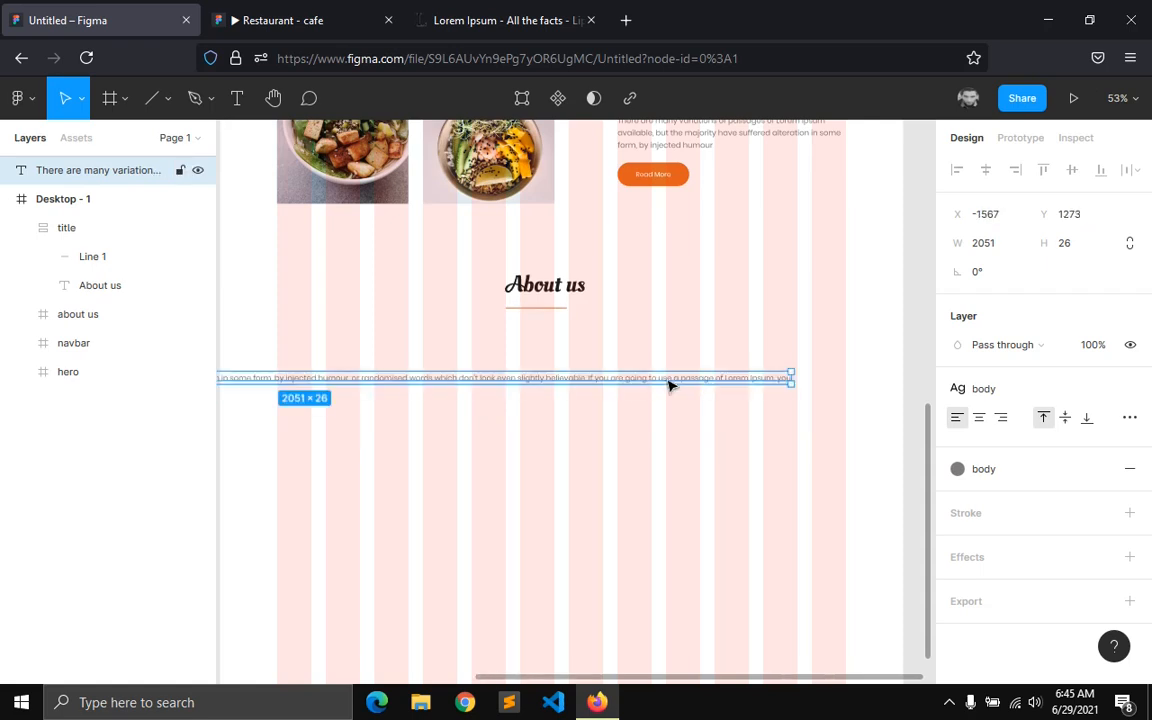
pyautogui.click(1000, 245)
pyautogui.write('5')
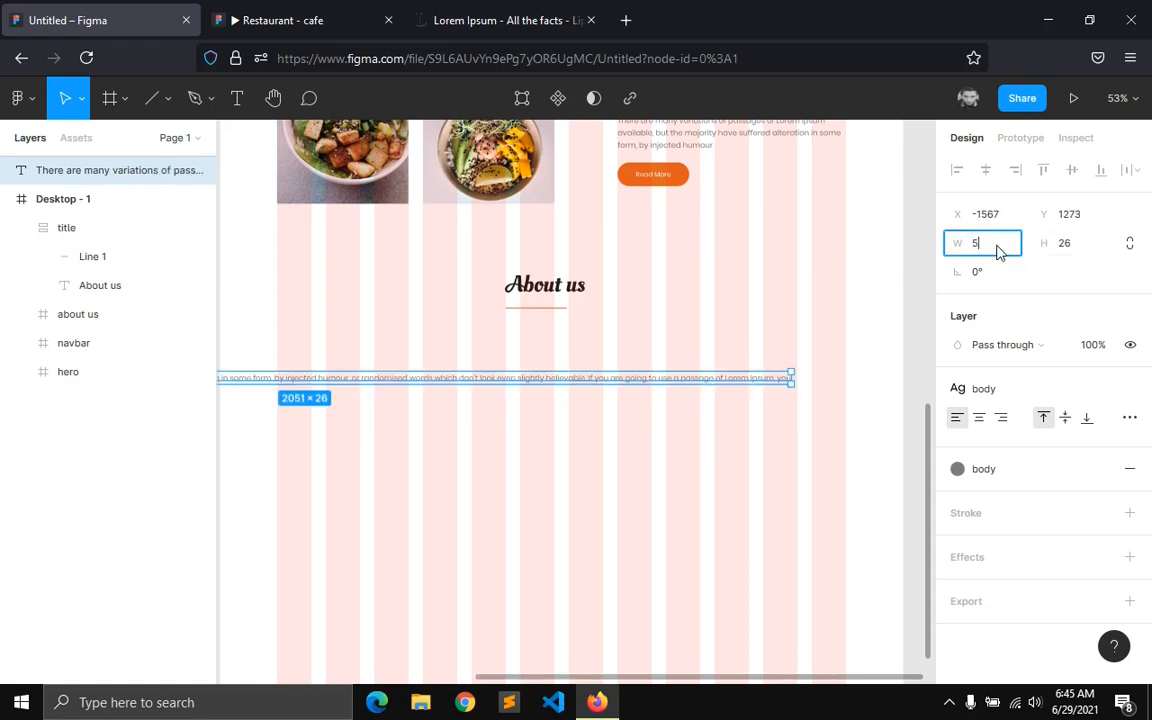
pyautogui.write('00')
pyautogui.press('Return')
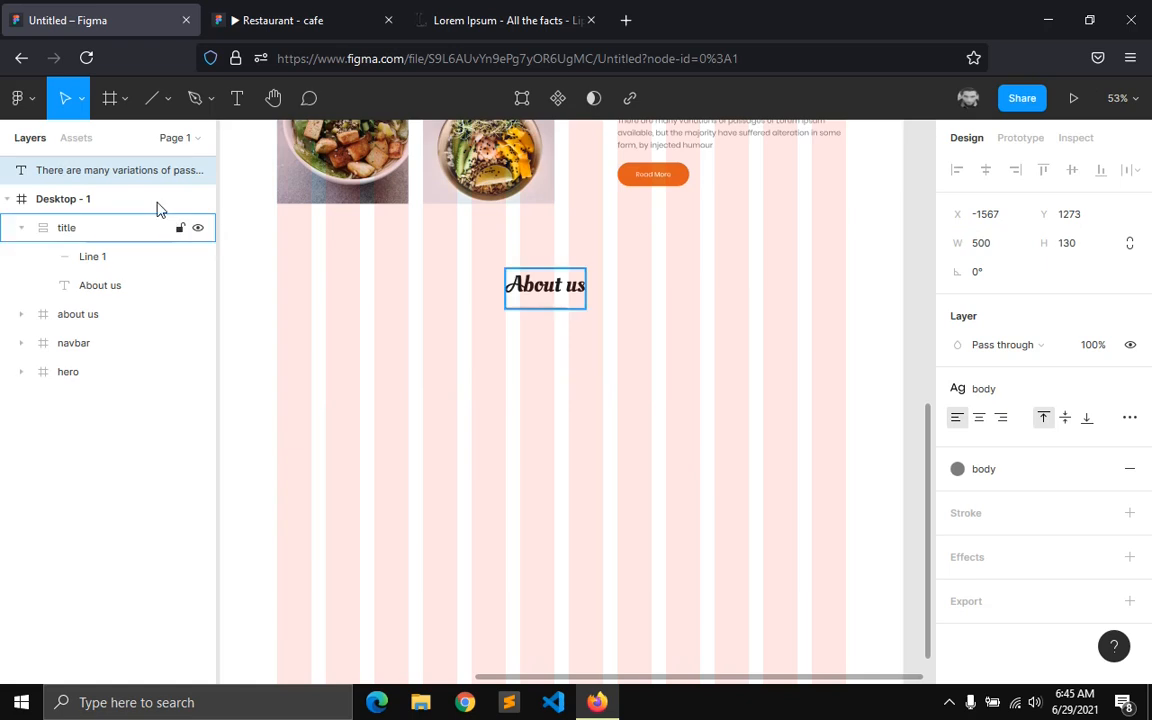
pyautogui.moveTo(101, 217); pyautogui.dragTo(100, 240)
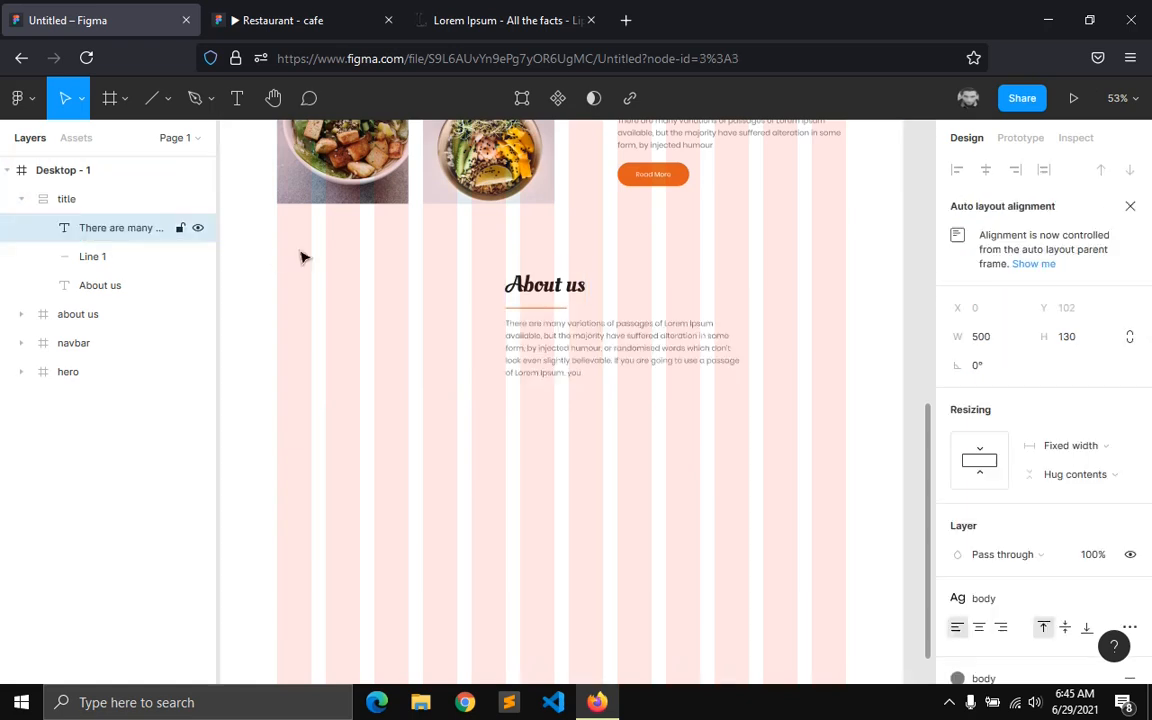
# - Center the items in the title frame's auto layout and center-align the paragraph text
pyautogui.click(90, 199)
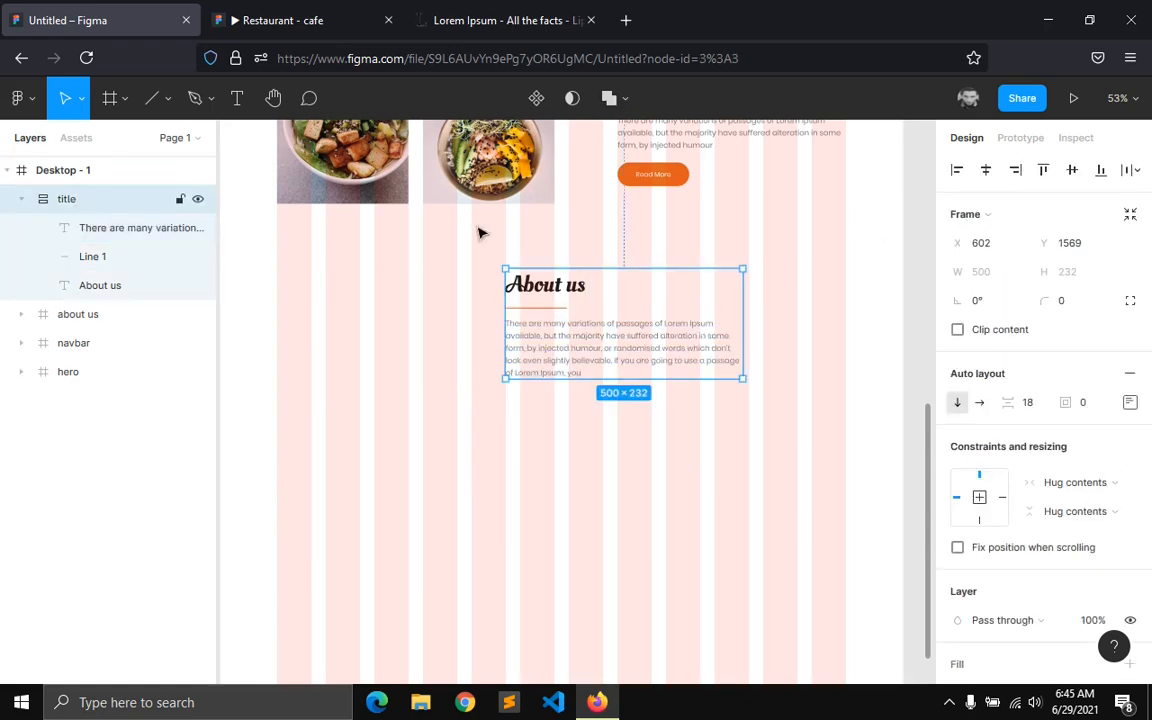
pyautogui.click(1130, 405)
pyautogui.click(1069, 478)
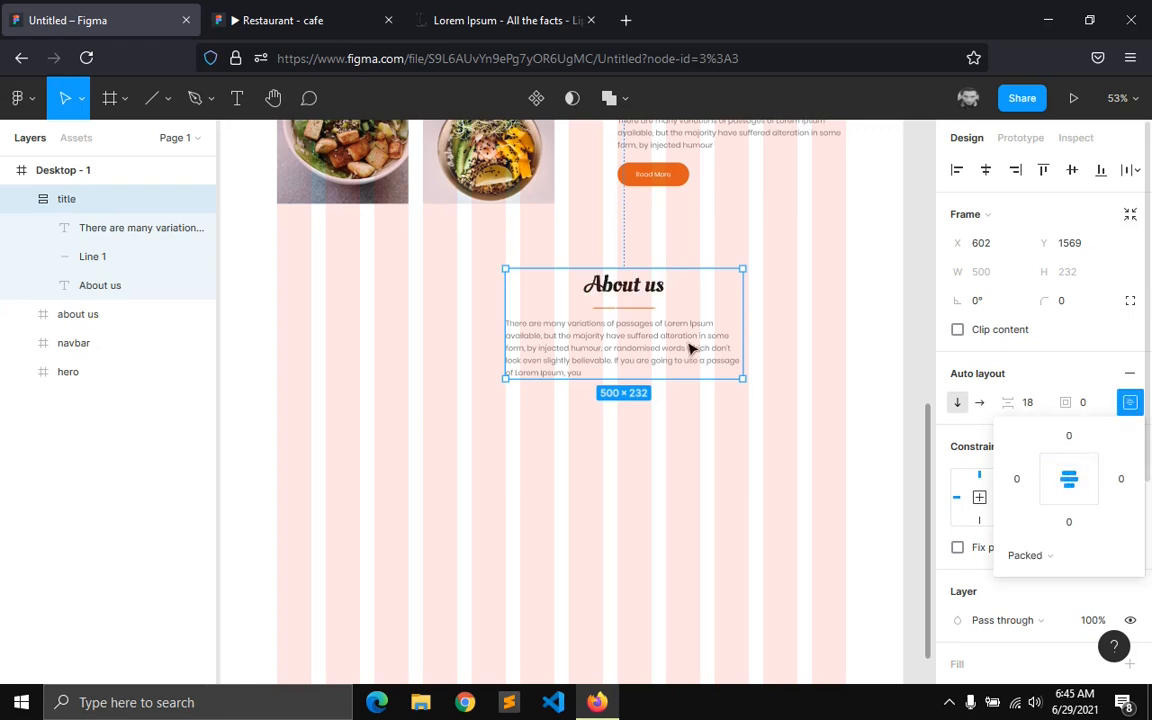
pyautogui.click(650, 349)
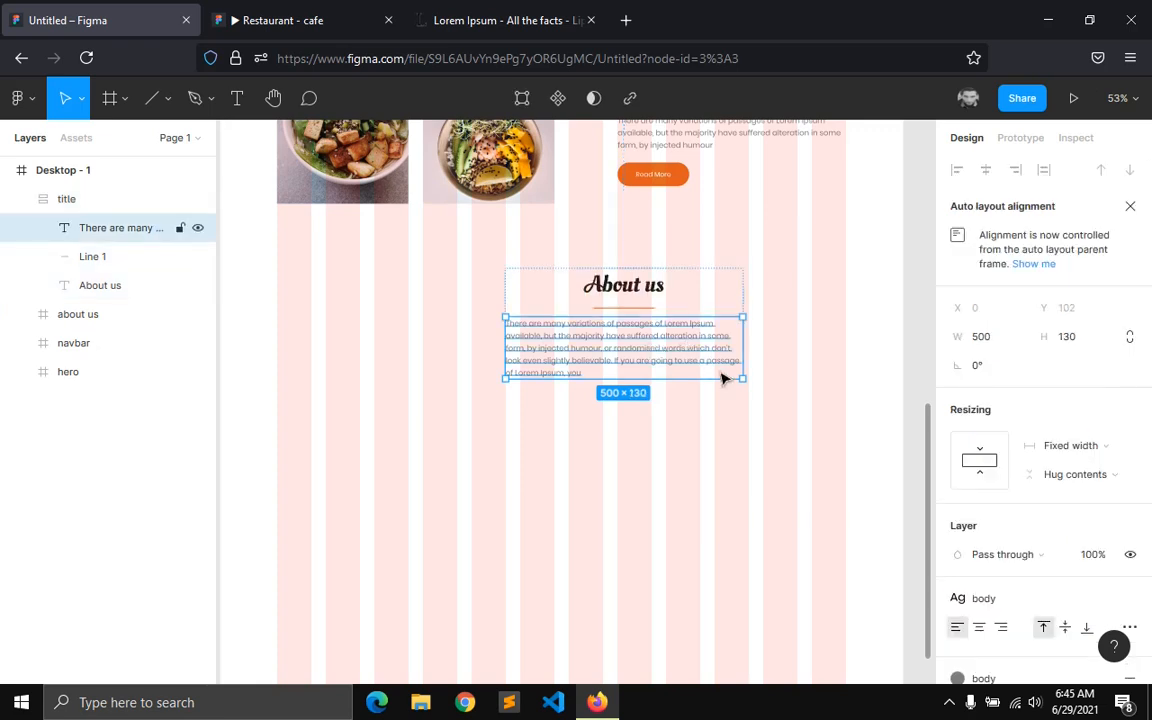
pyautogui.click(979, 627)
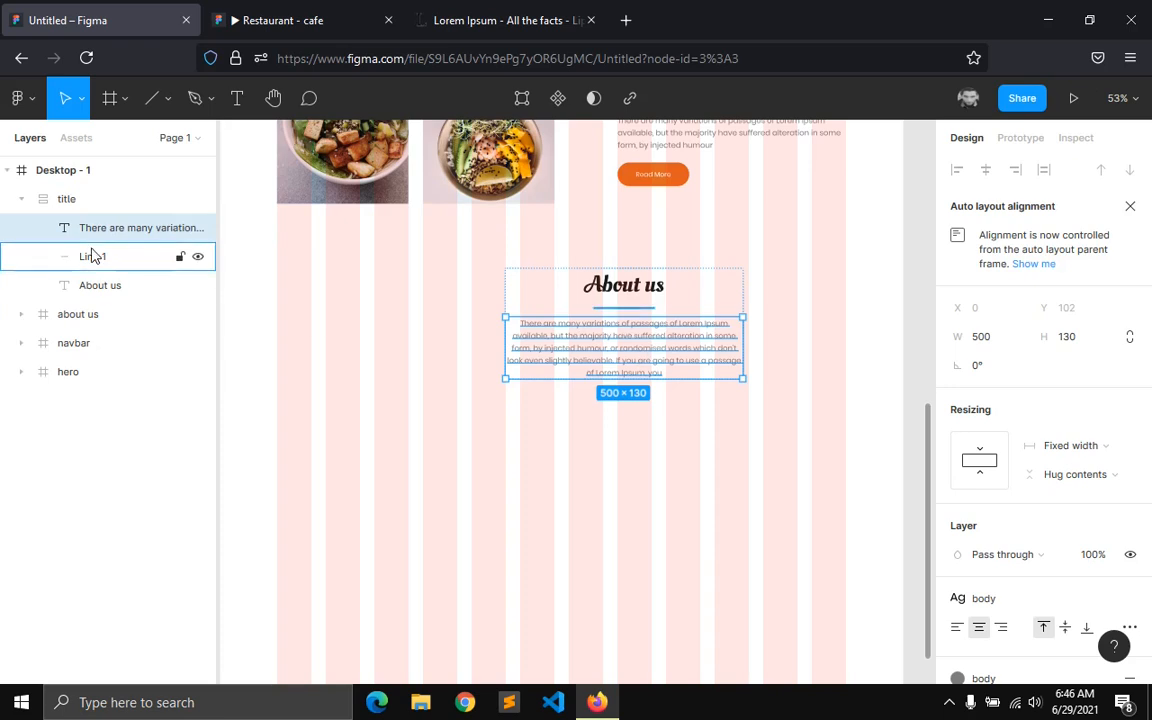
# - Widen the title frame on both sides to about 893 and set the paragraph's horizontal resizing to Fill container
pyautogui.click(75, 201)
pyautogui.moveTo(504, 314); pyautogui.dragTo(373, 311)
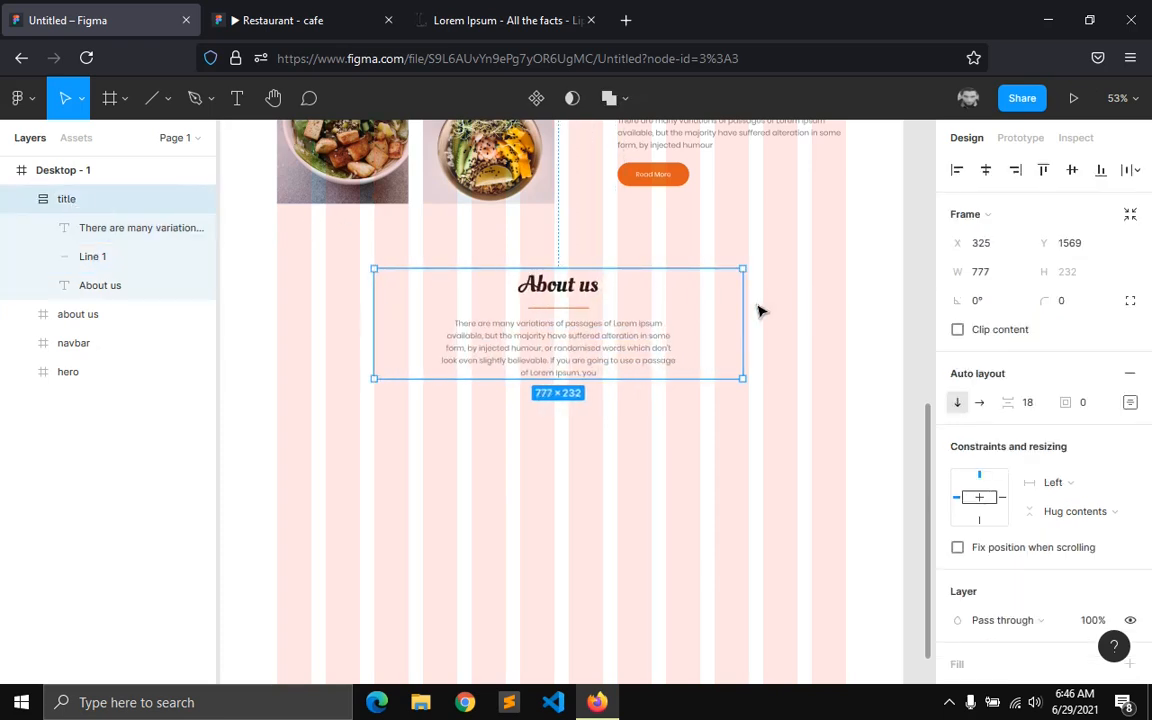
pyautogui.moveTo(758, 305); pyautogui.dragTo(799, 305)
pyautogui.click(614, 337)
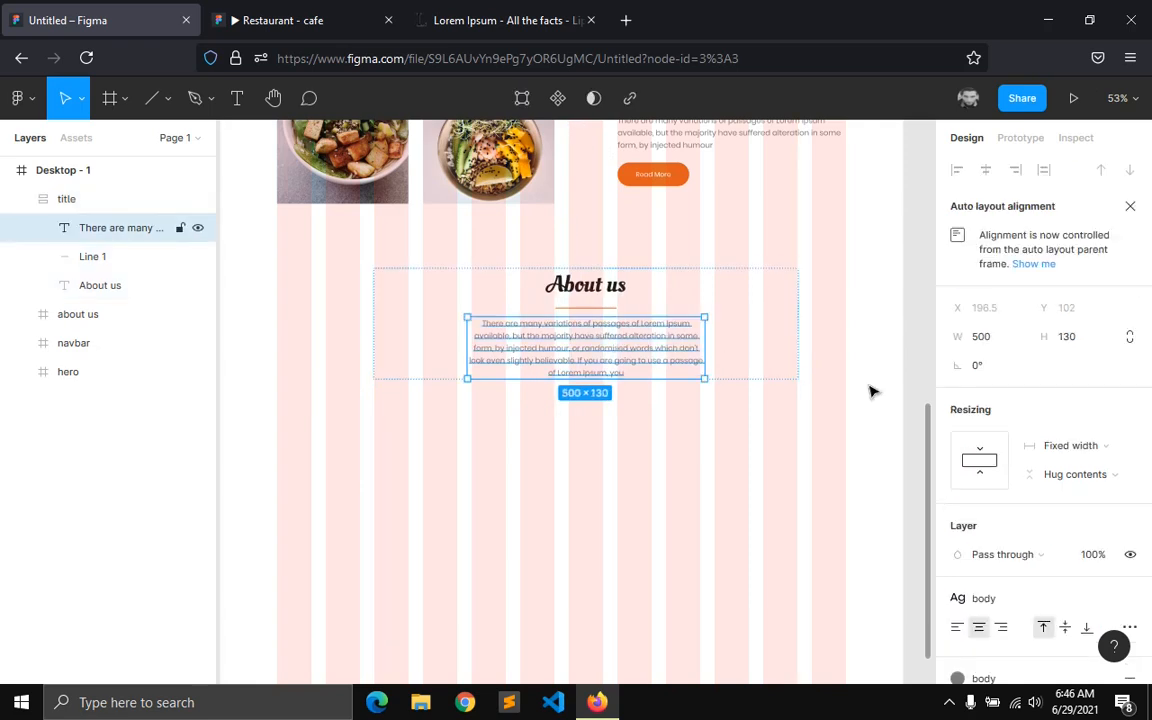
pyautogui.click(1088, 444)
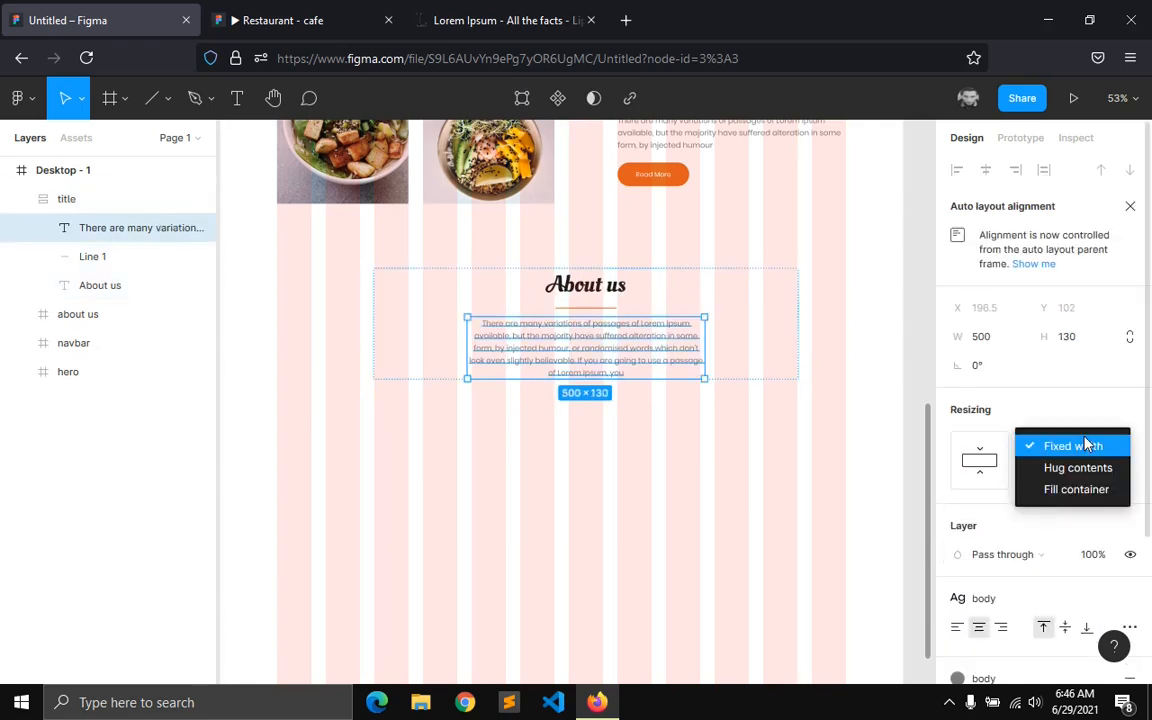
pyautogui.click(1064, 489)
# - Compare with the reference Our Menu header and narrow the title frame to a width of about 688
pyautogui.click(319, 10)
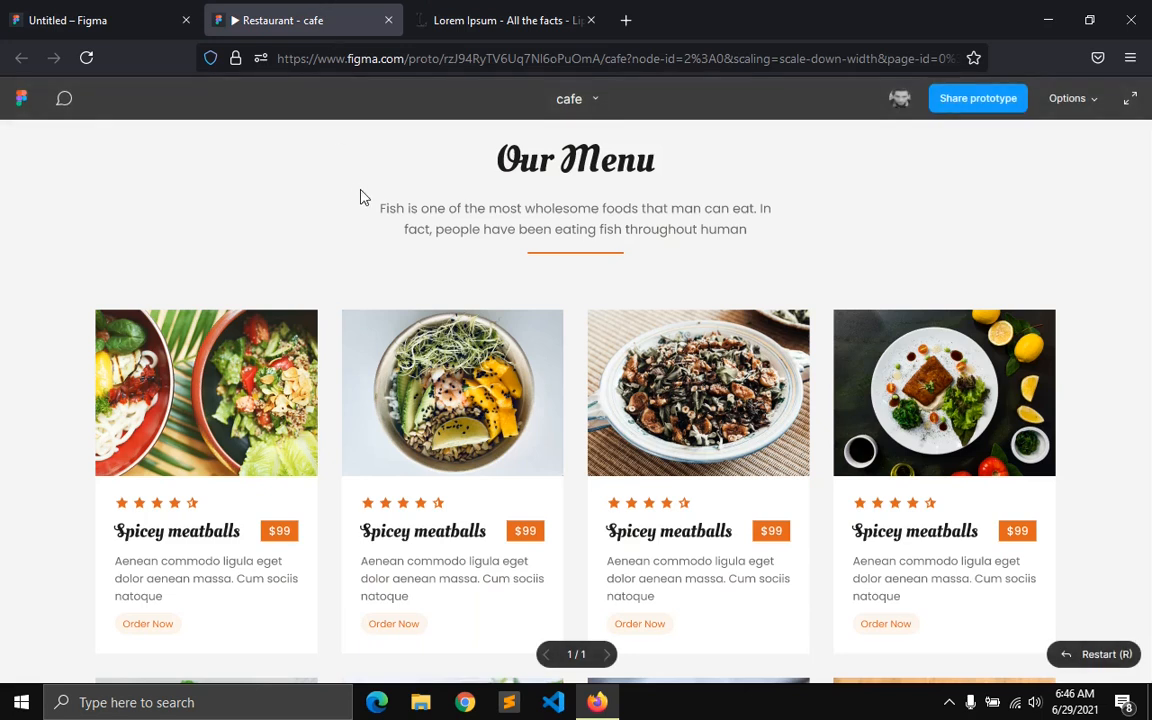
pyautogui.click(15, 12)
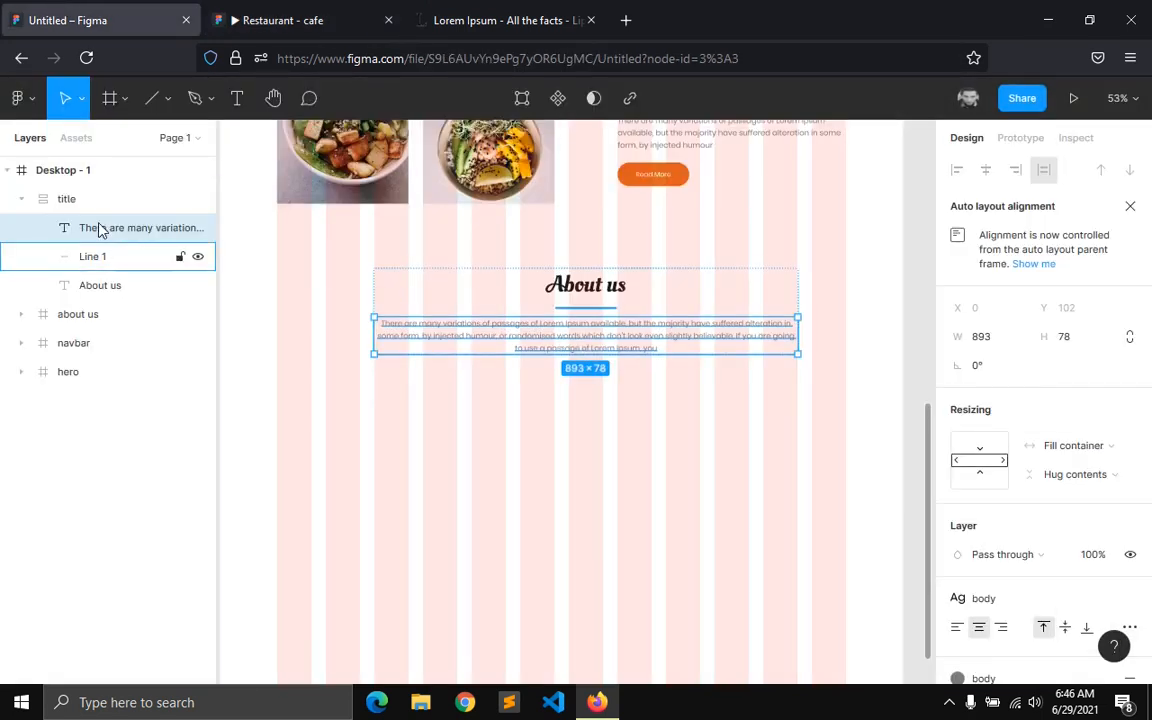
pyautogui.click(75, 199)
pyautogui.moveTo(797, 318); pyautogui.dragTo(697, 321)
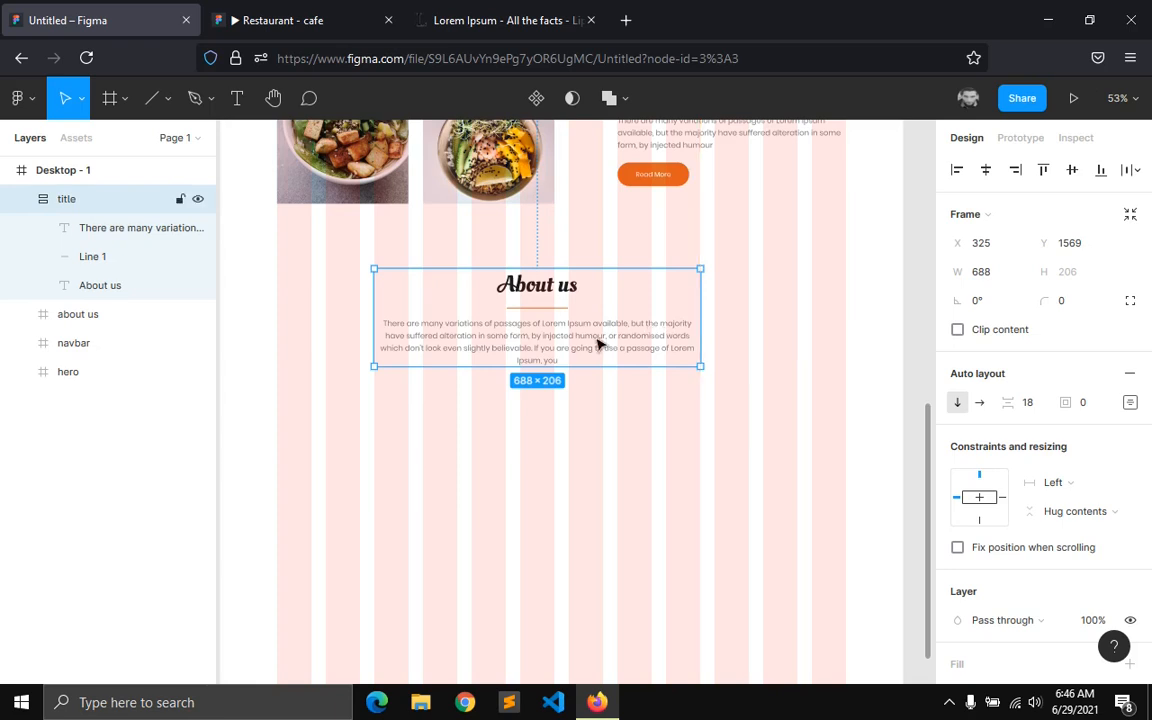
# - Shorten the paragraph to two lines by deleting everything after "or randomised"
pyautogui.doubleClick(565, 350)
pyautogui.doubleClick(562, 350)
pyautogui.click(557, 358)
pyautogui.moveTo(557, 358); pyautogui.dragTo(641, 340)
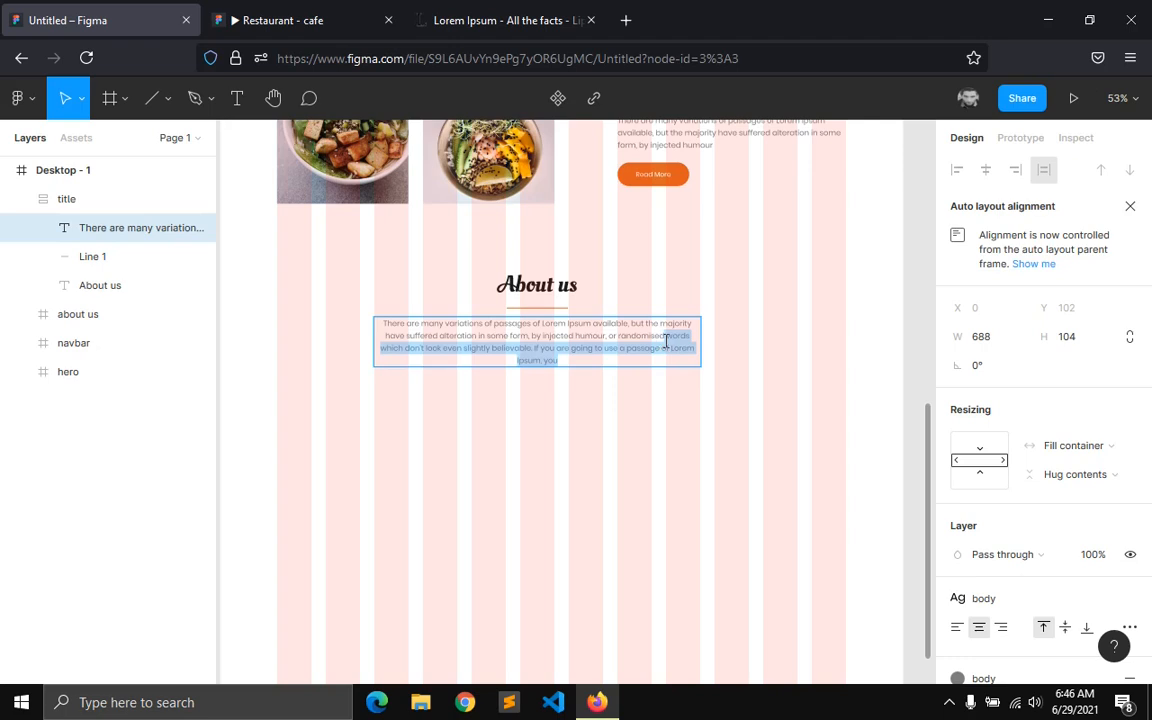
pyautogui.press('BackSpace')
pyautogui.press('Escape')
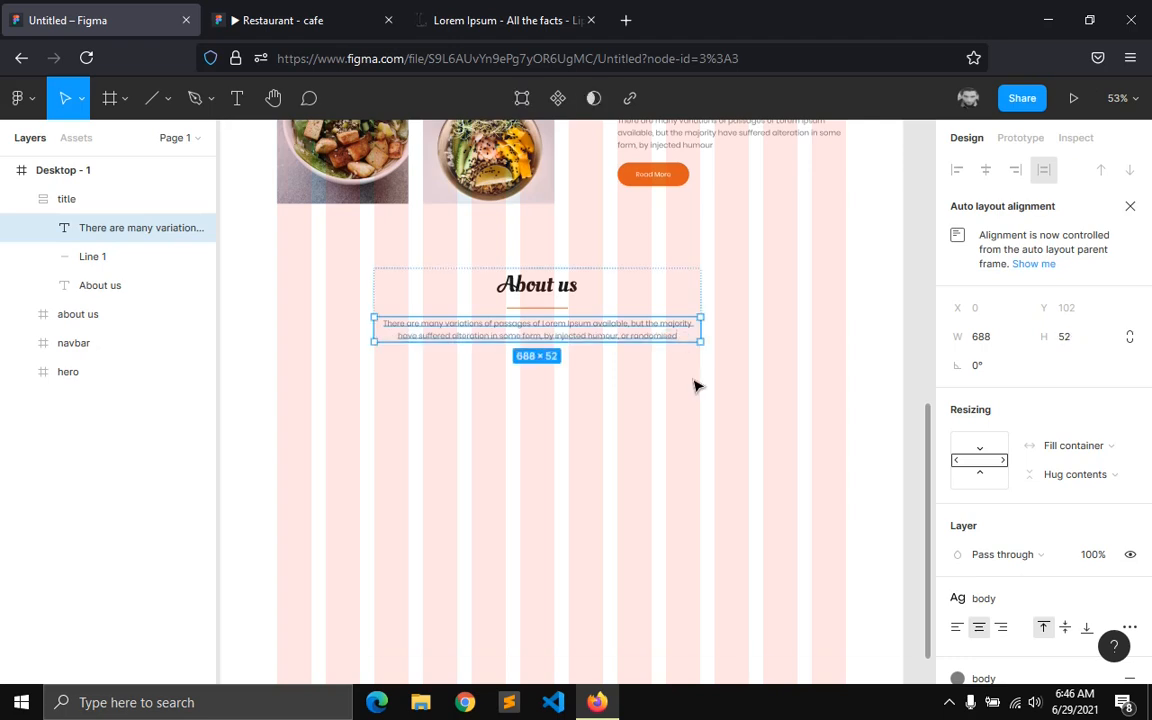
# - Check the reference Our Menu heading and set the duplicated About us heading's font size to 64
pyautogui.click(496, 442)
pyautogui.click(540, 295)
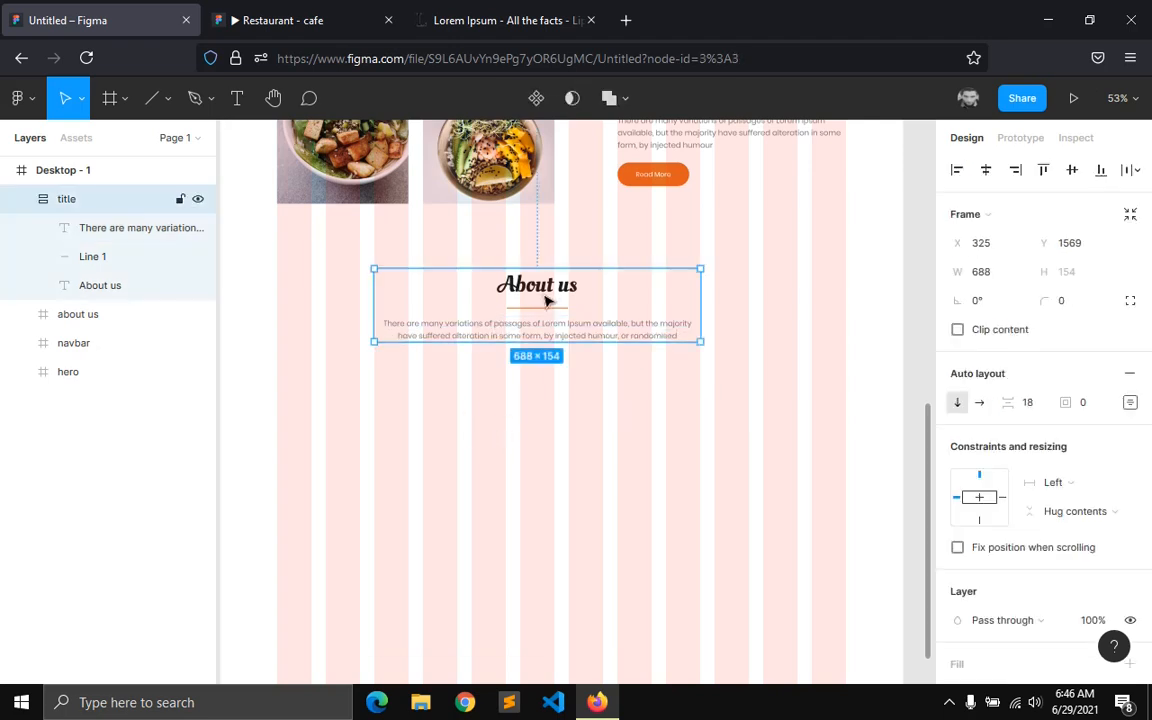
pyautogui.click(459, 10)
pyautogui.click(300, 20)
pyautogui.click(95, 20)
pyautogui.click(532, 290)
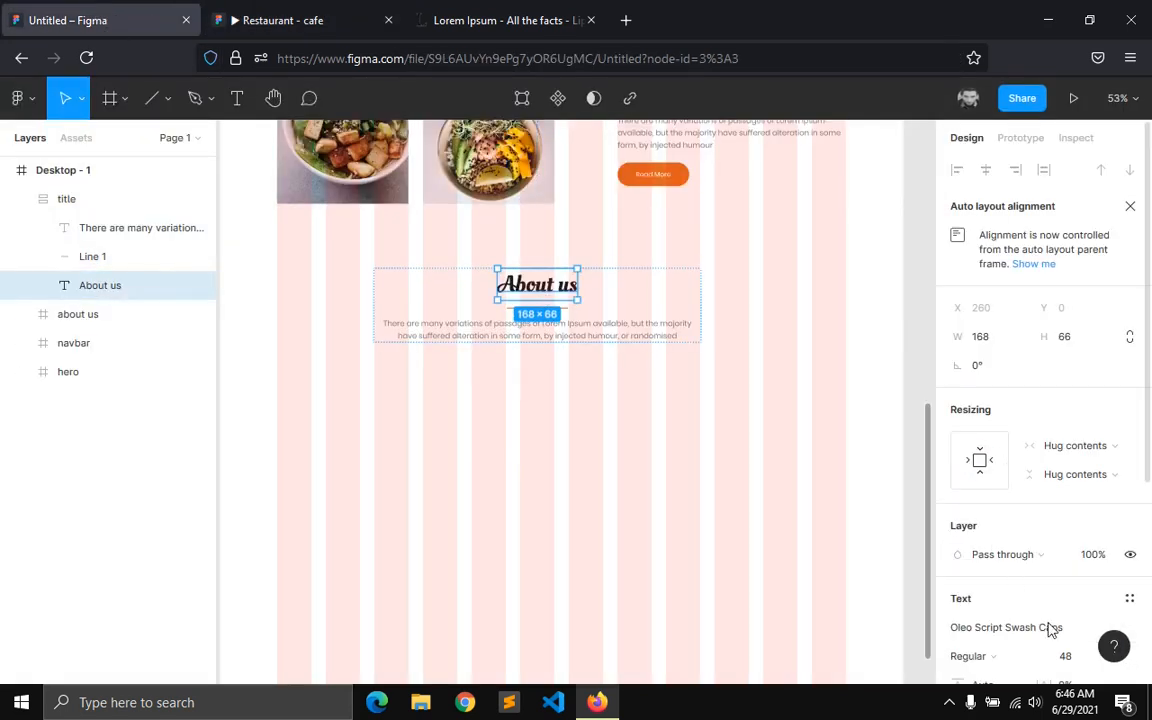
pyautogui.scroll(-2, 1040, 620)
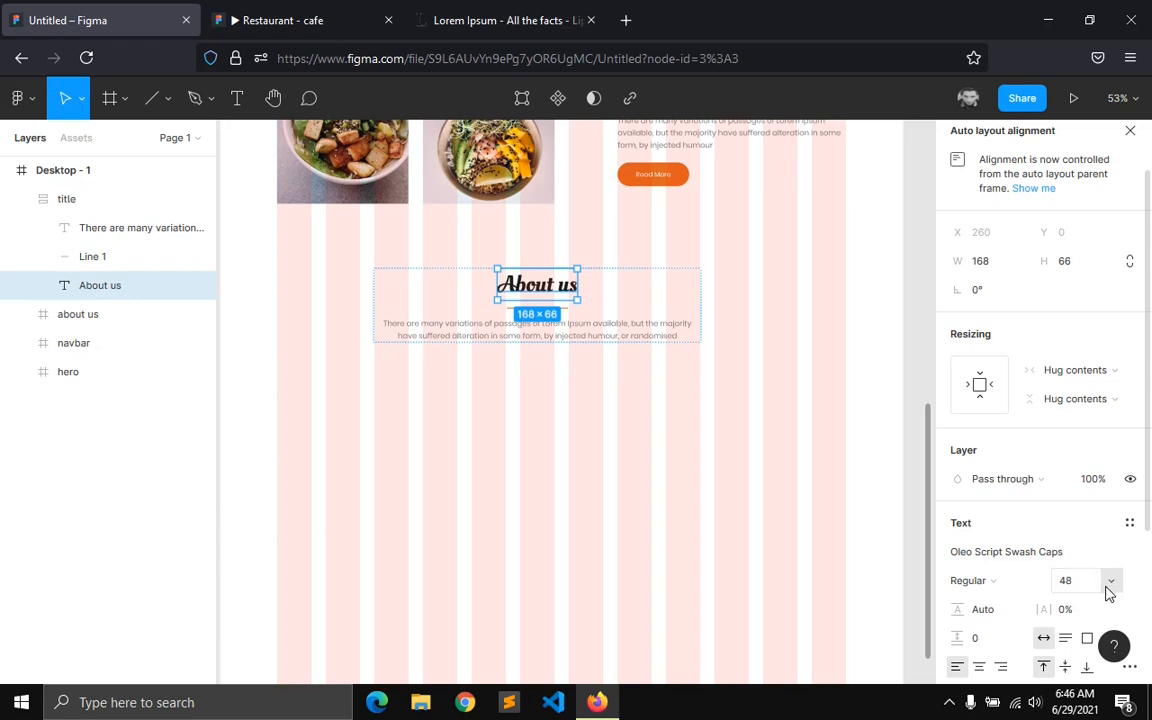
pyautogui.click(1106, 582)
pyautogui.click(1098, 573)
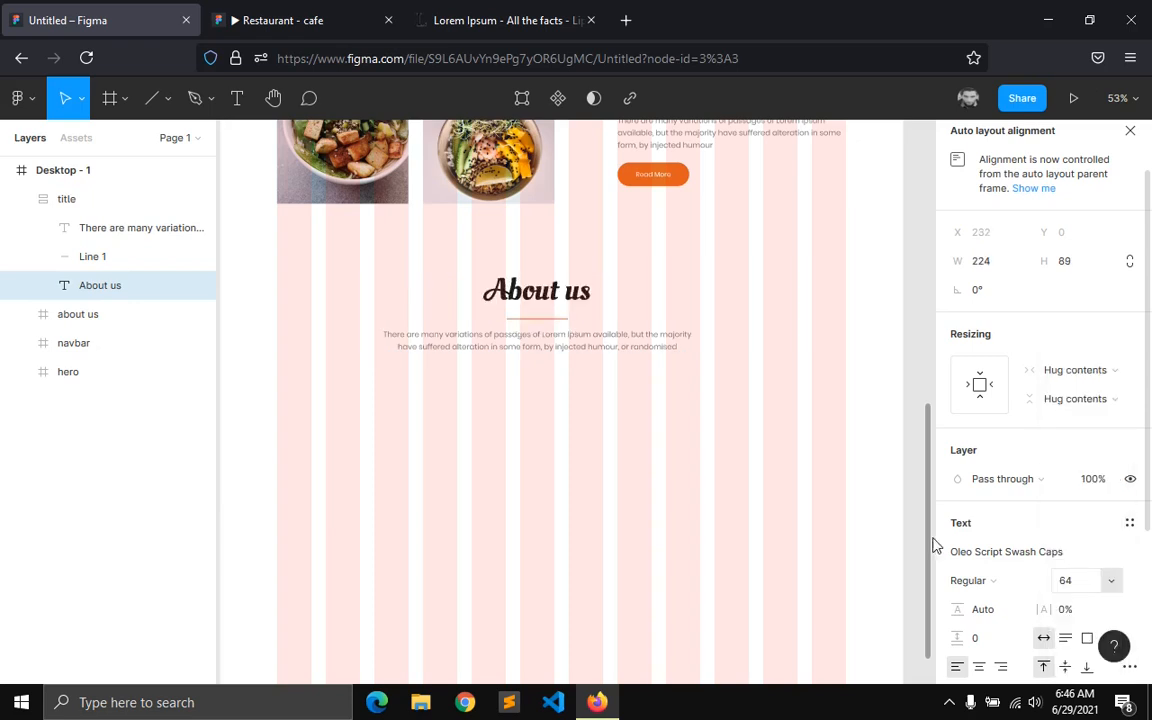
# - Replace the duplicated heading's text with "Our menu"
pyautogui.doubleClick(526, 305)
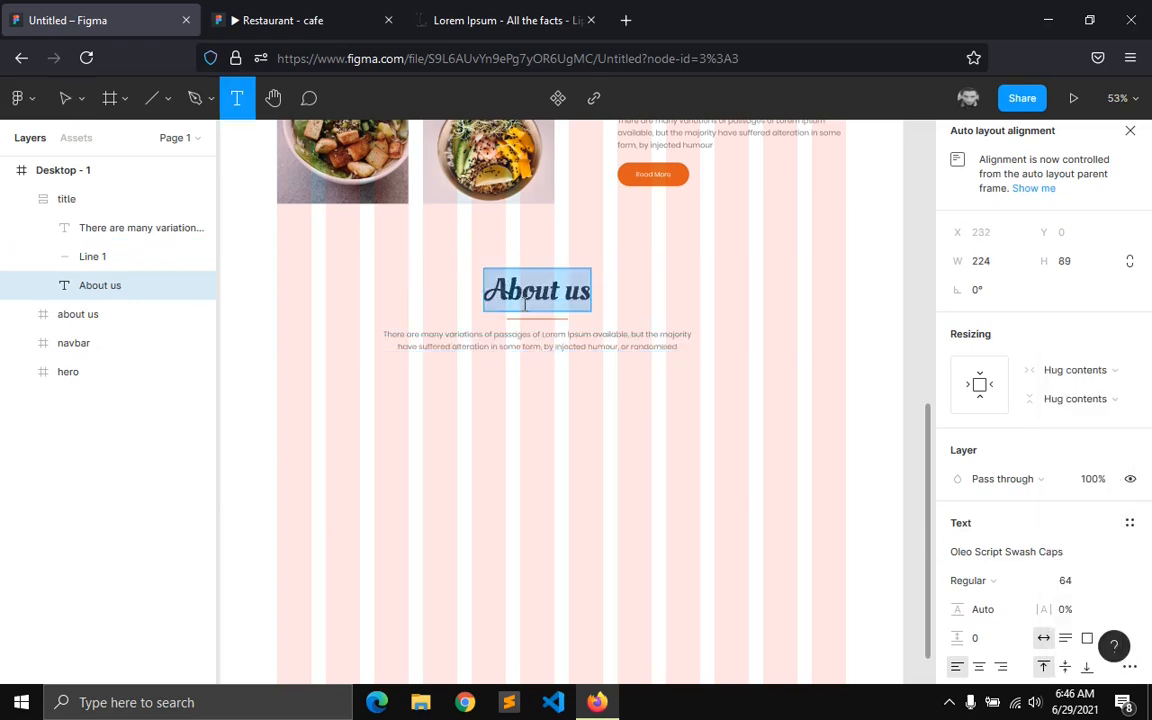
pyautogui.write('Our menu')
pyautogui.press('Escape')
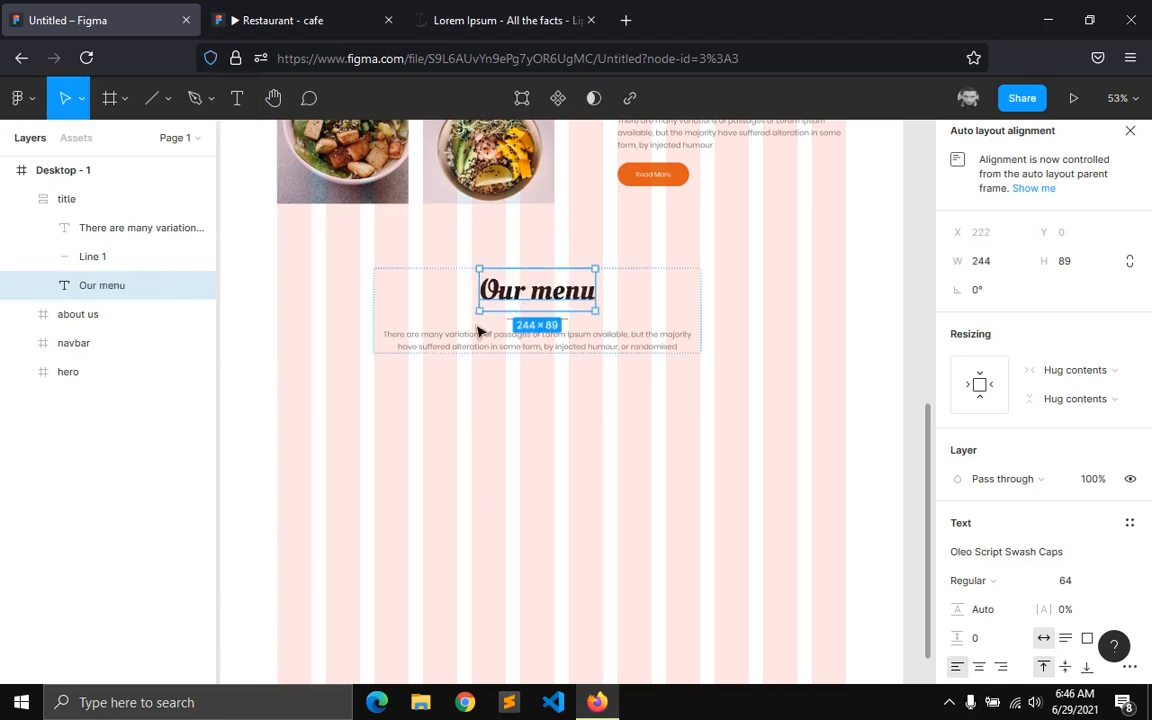
# - Move the Our menu title frame straight down to leave more space below the About us section
pyautogui.scroll(2, 470, 332)
pyautogui.click(399, 465)
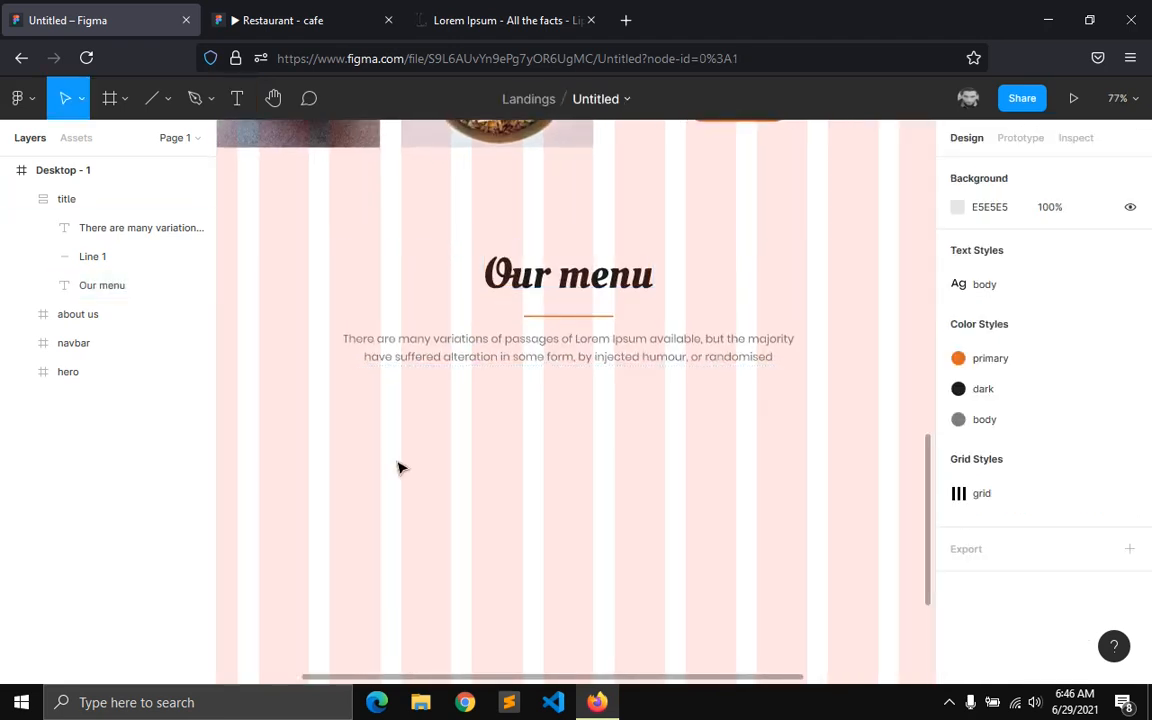
pyautogui.click(535, 361)
pyautogui.moveTo(538, 313); pyautogui.dragTo(486, 499)
pyautogui.click(486, 499)
pyautogui.scroll(-3, 486, 499)
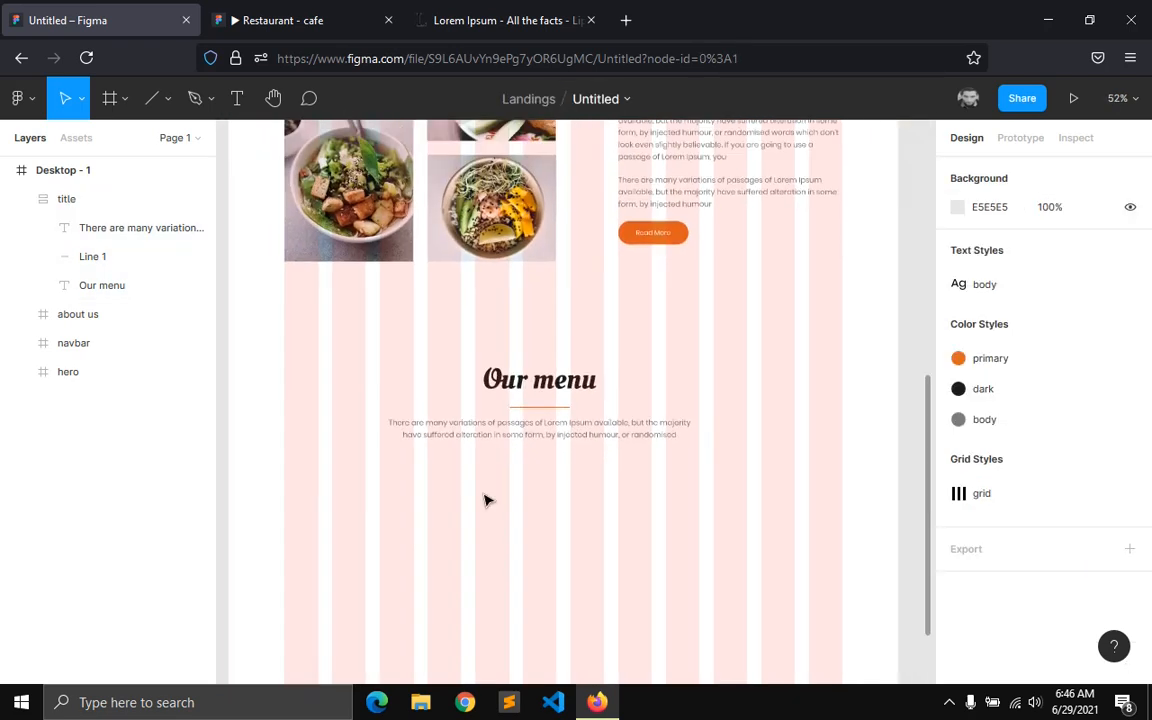
# - Centre the Our menu title frame horizontally on the page
pyautogui.click(553, 398)
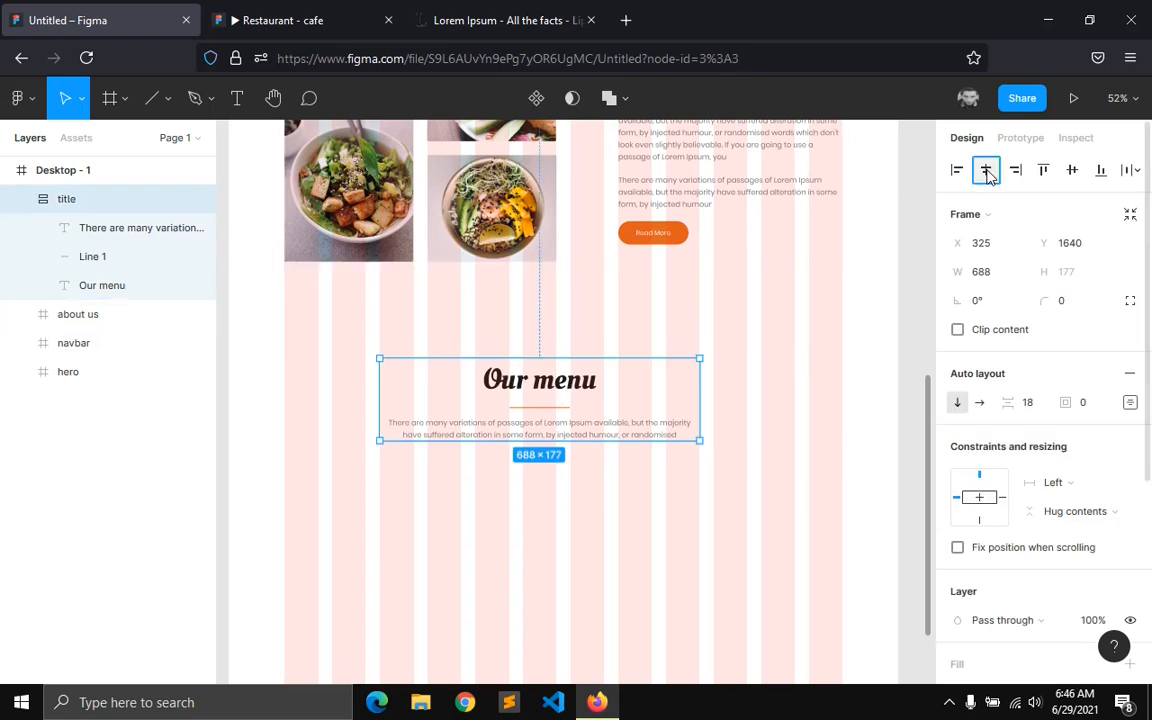
pyautogui.click(987, 173)
pyautogui.click(560, 547)
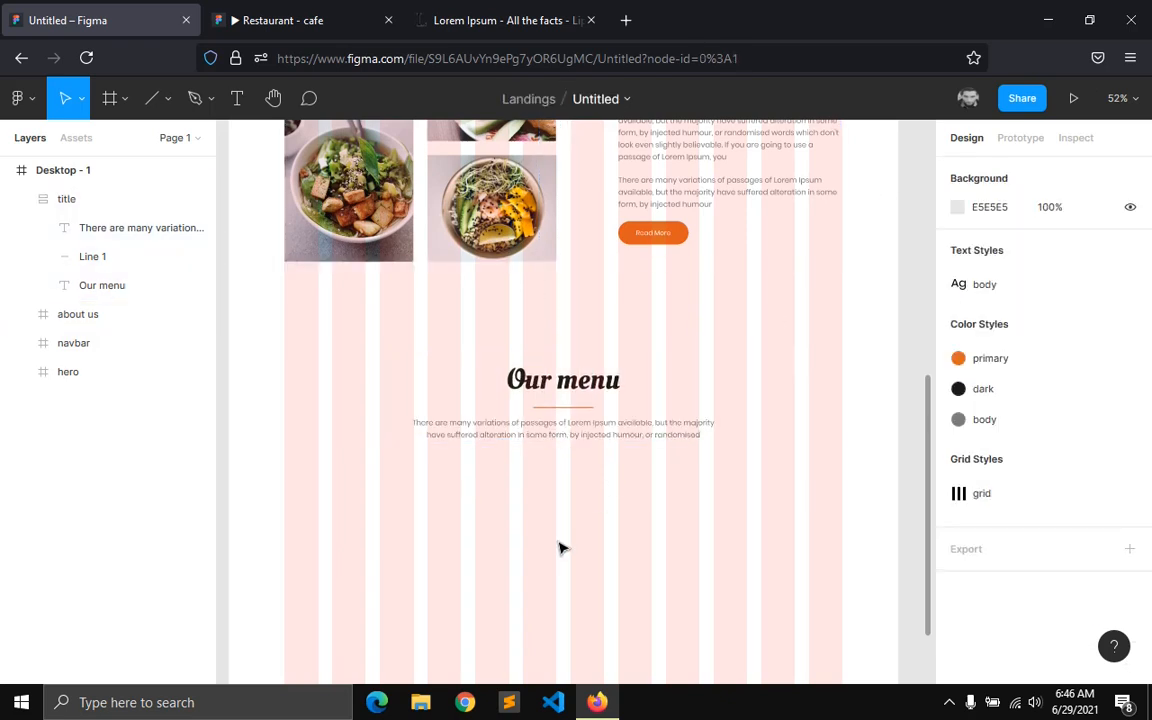
# - Examine the background and spacing of the Our Menu section in the reference prototype, then return to the design file
pyautogui.scroll(-1, 560, 547)
pyautogui.scroll(-3, 560, 547)
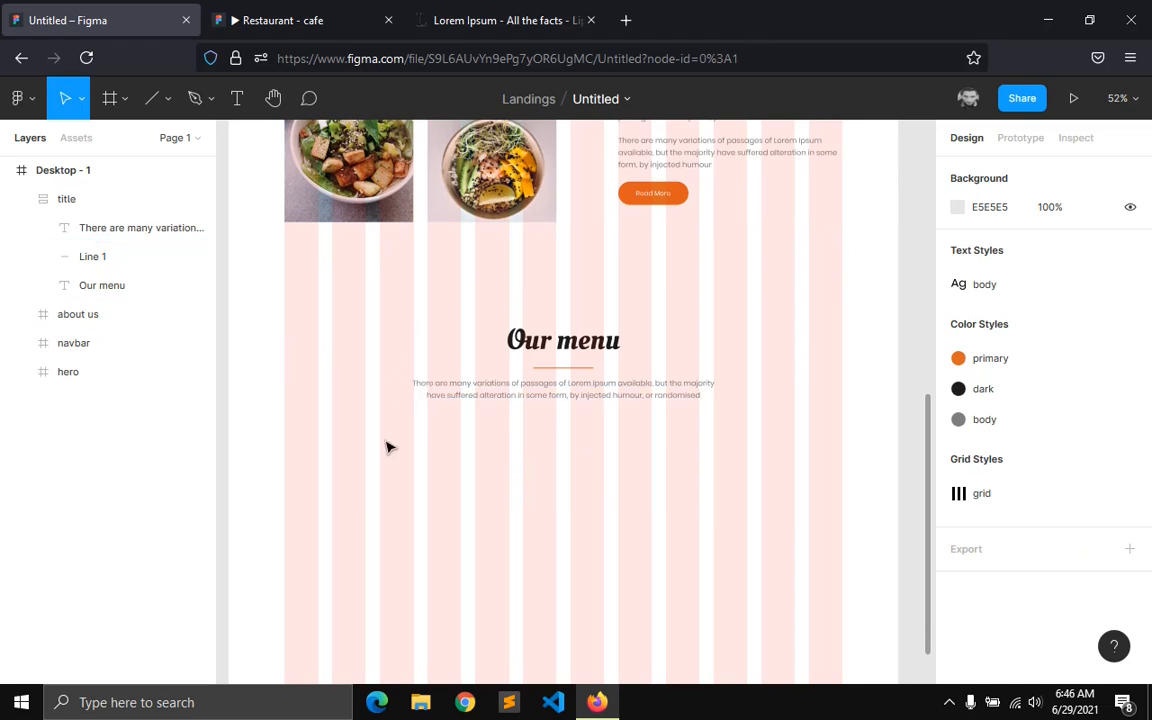
pyautogui.scroll(2, 343, 429)
pyautogui.click(335, 24)
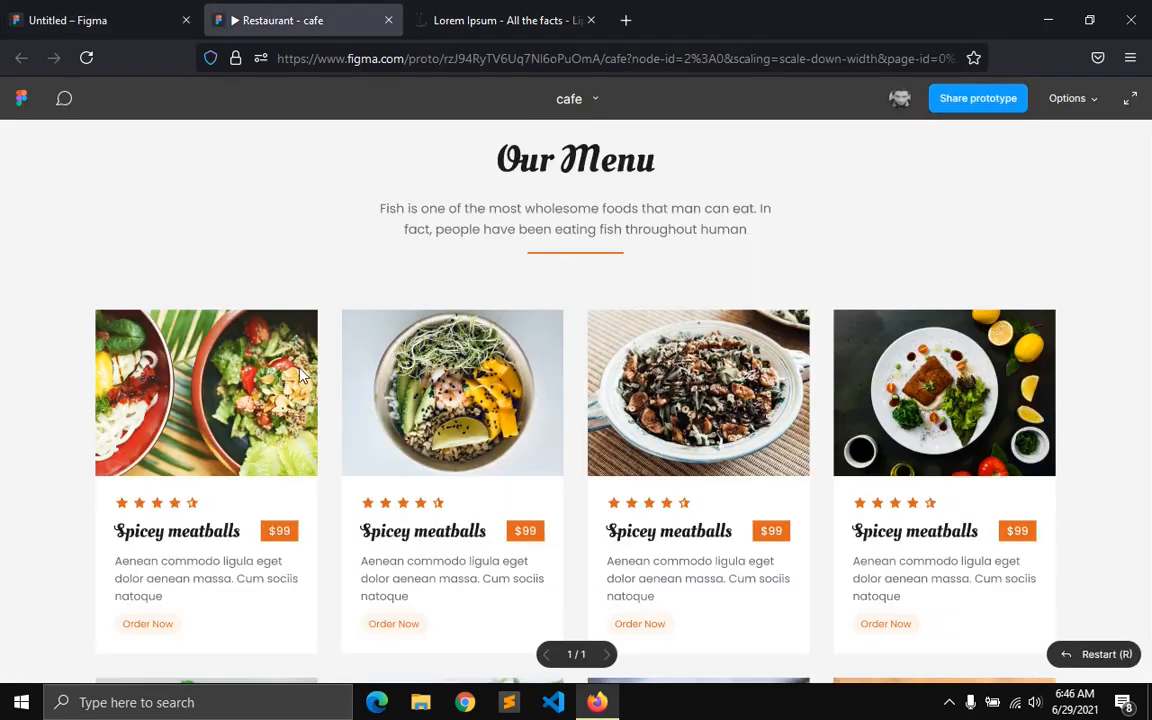
pyautogui.scroll(3, 290, 480)
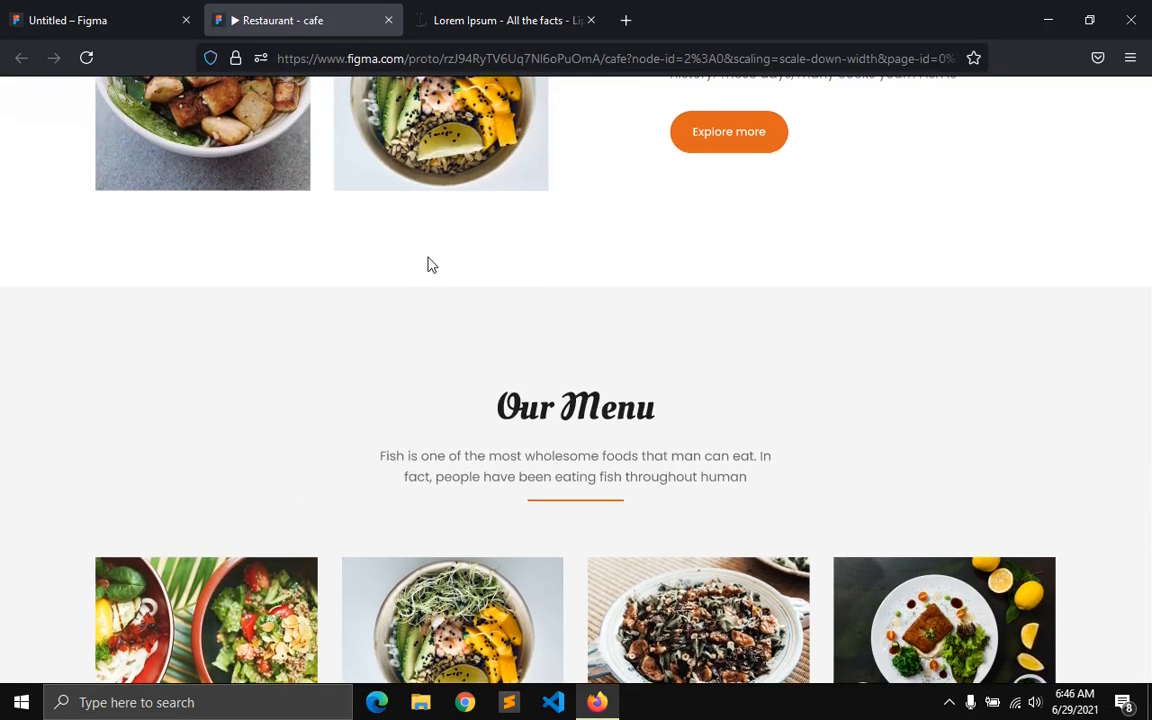
pyautogui.scroll(2, 431, 264)
pyautogui.scroll(2, 507, 414)
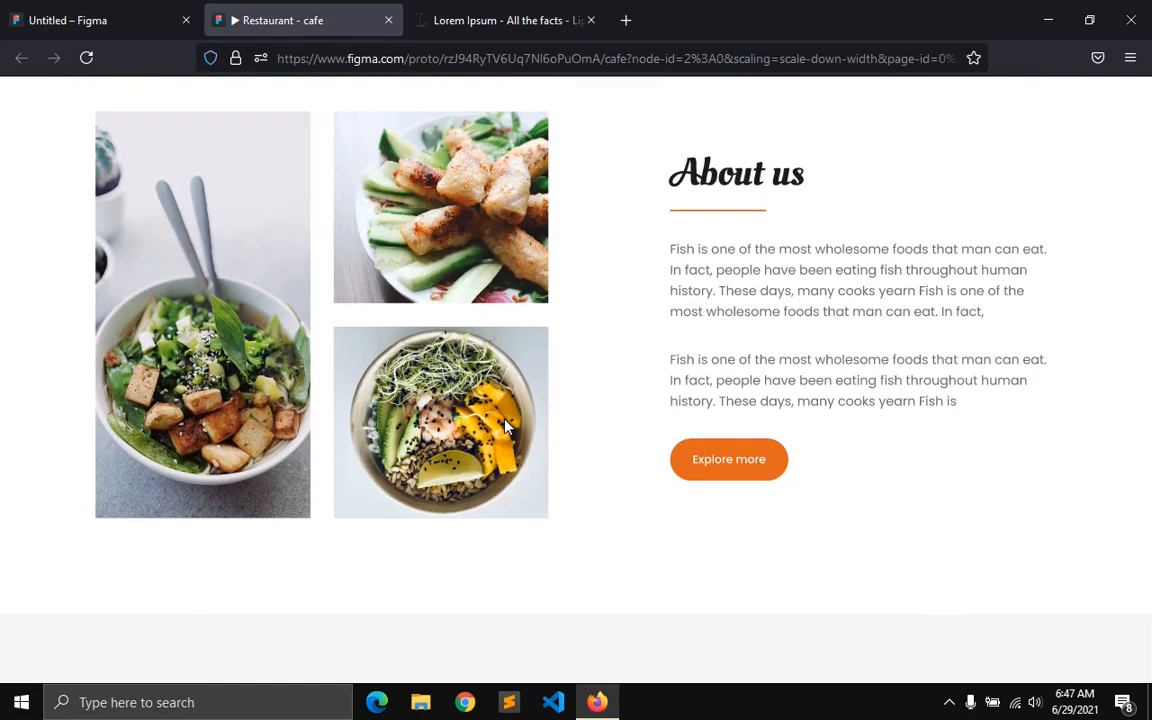
pyautogui.scroll(-1, 583, 418)
pyautogui.scroll(-3, 437, 527)
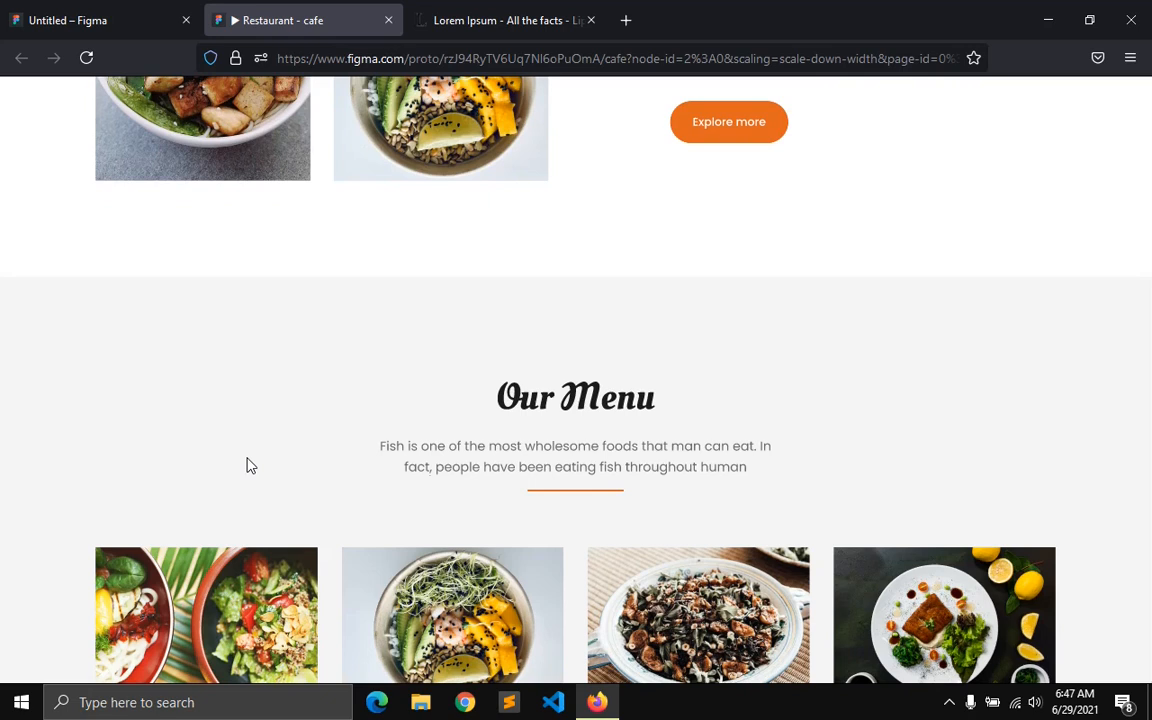
pyautogui.scroll(-1, 250, 352)
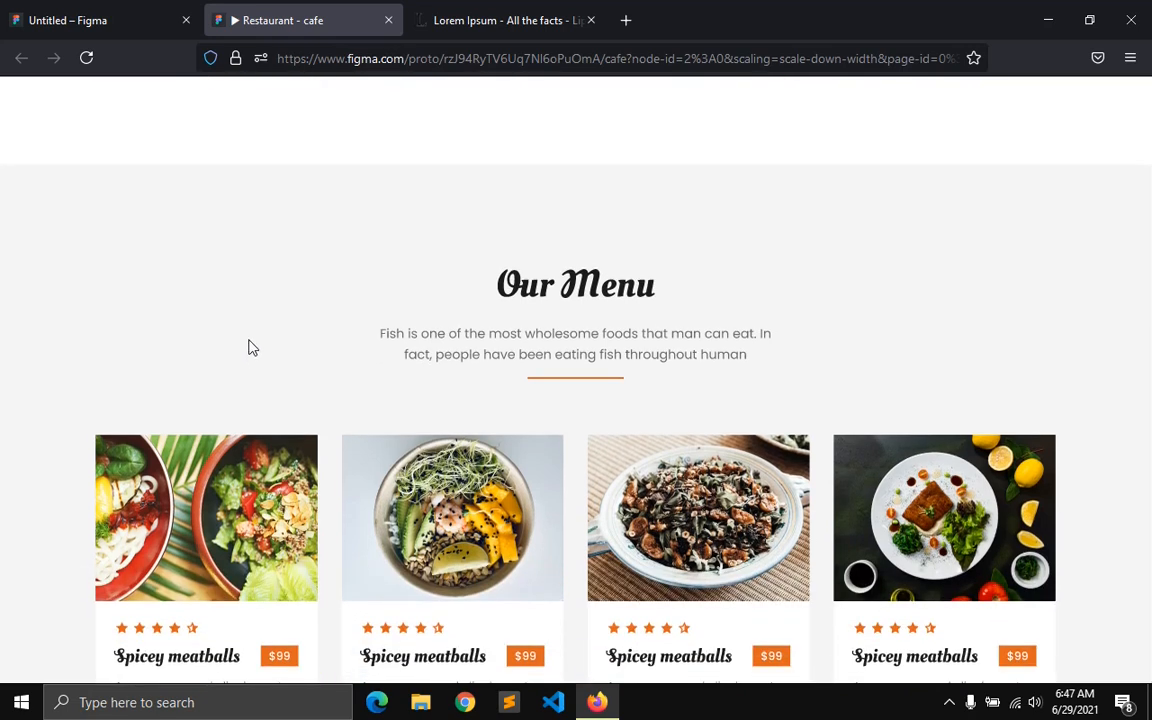
pyautogui.click(108, 12)
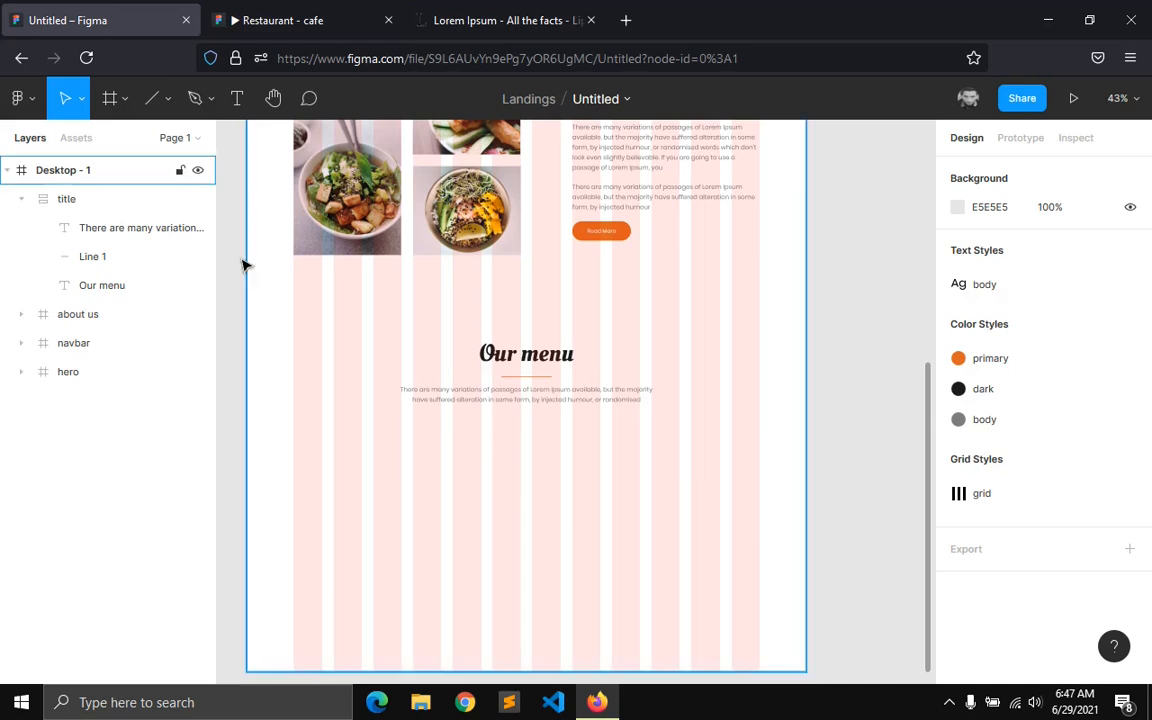
# - Draw a full-width frame of about 1440 × 940 around the Our menu title, starting just below the About us section
pyautogui.click(21, 199)
pyautogui.click(123, 112)
pyautogui.click(112, 152)
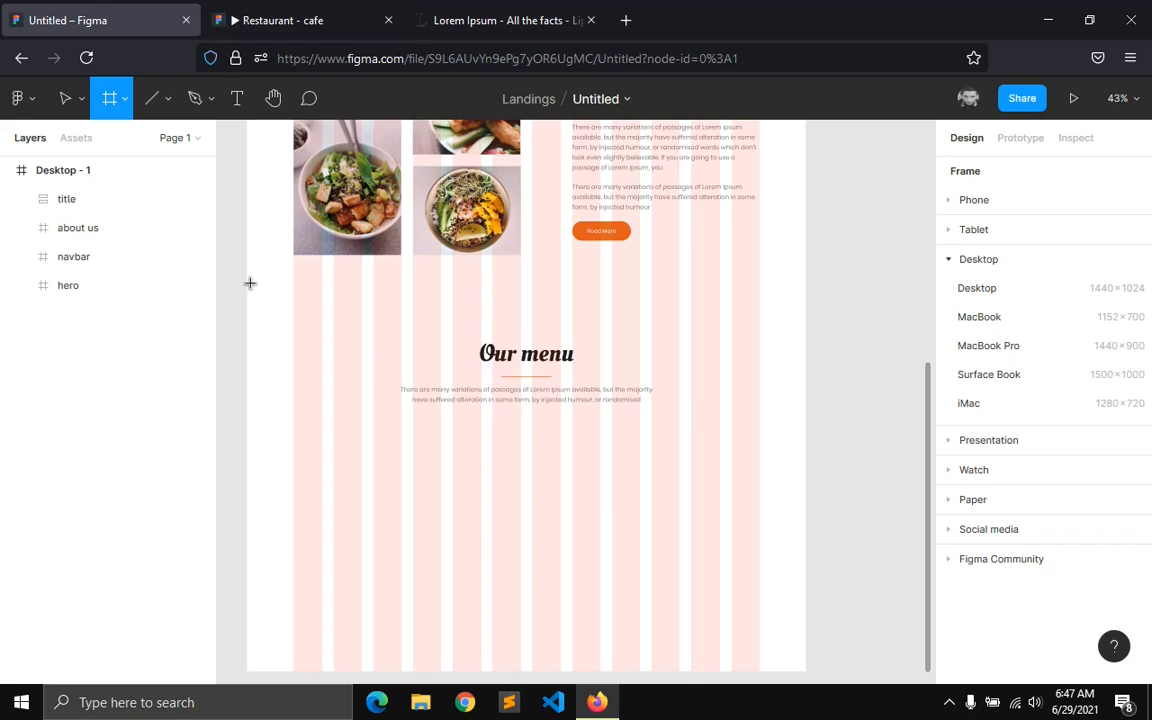
pyautogui.moveTo(248, 284); pyautogui.dragTo(808, 656)
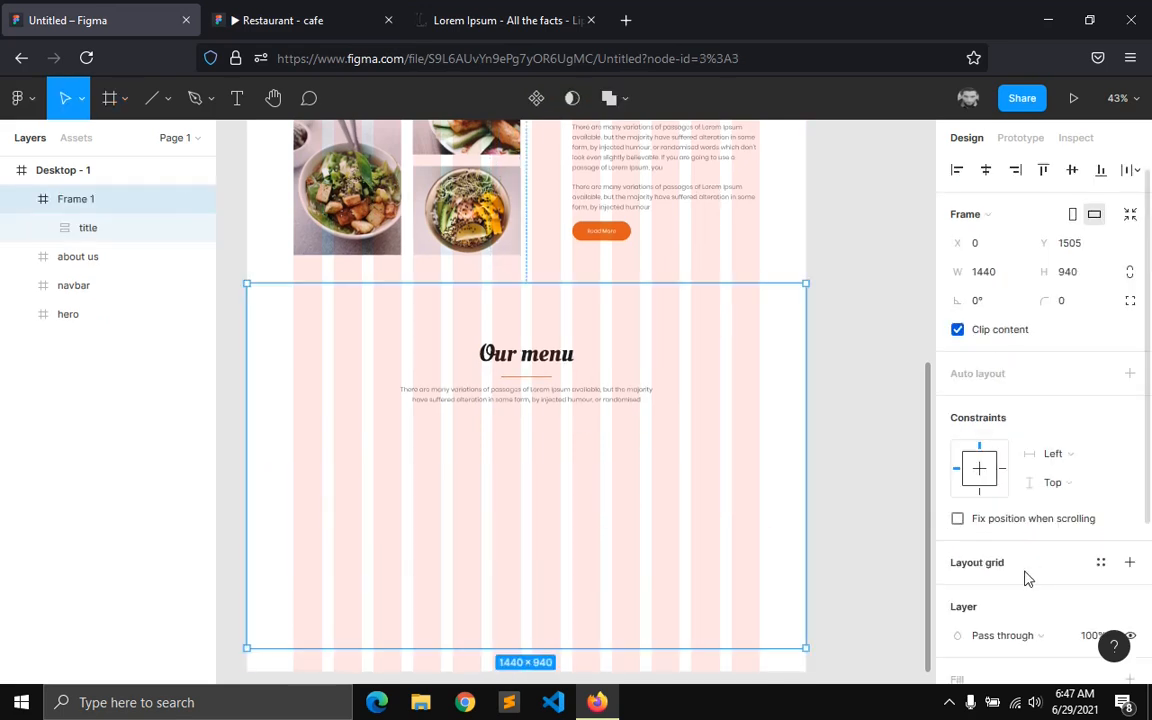
# - Change the new frame's fill to the light grey F3F3F3
pyautogui.scroll(-3, 990, 560)
pyautogui.click(959, 530)
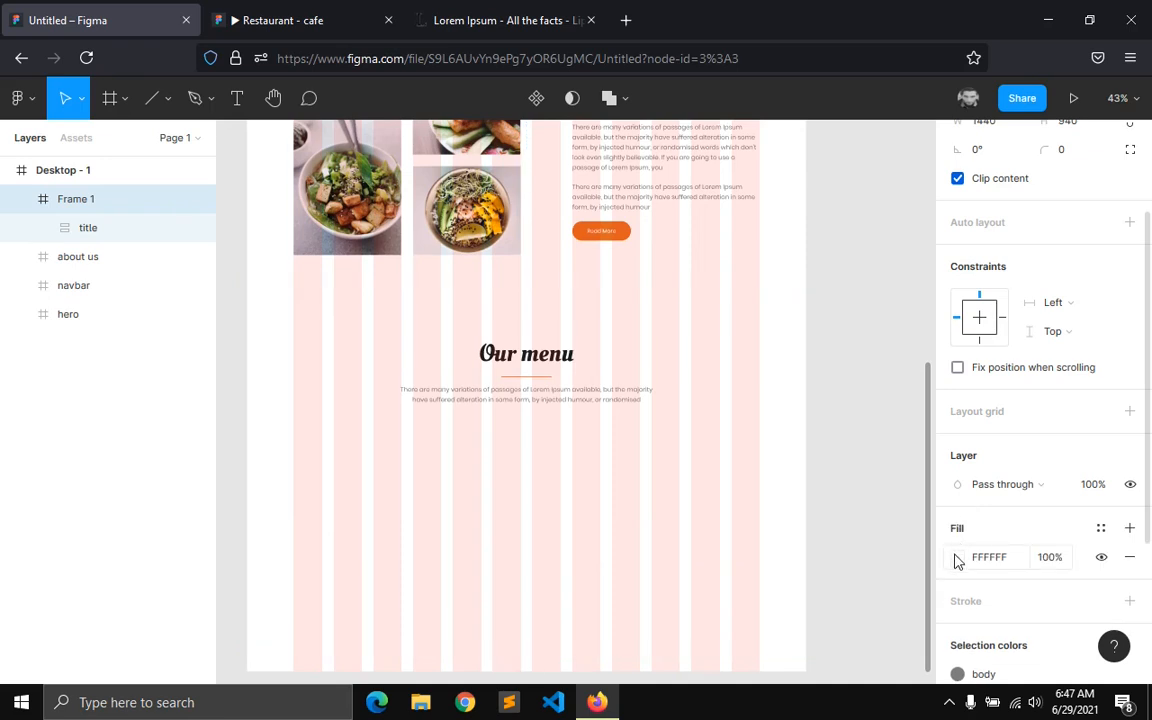
pyautogui.click(957, 556)
pyautogui.click(718, 236)
pyautogui.moveTo(718, 240); pyautogui.dragTo(718, 245)
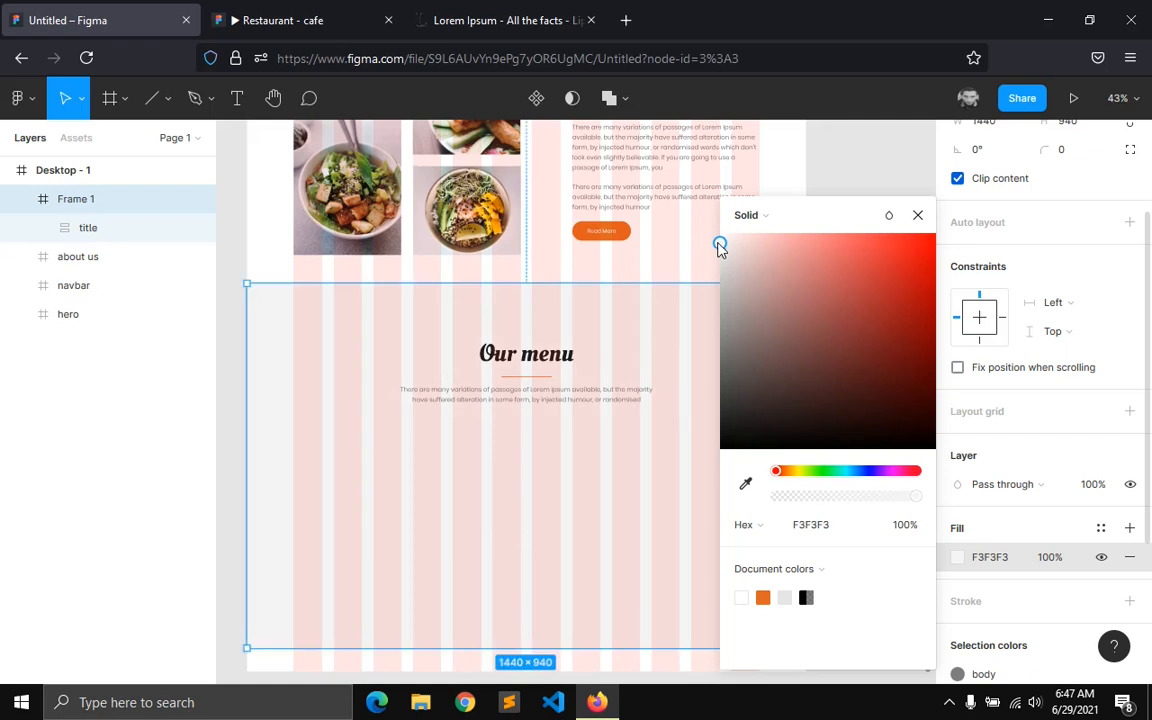
pyautogui.click(995, 514)
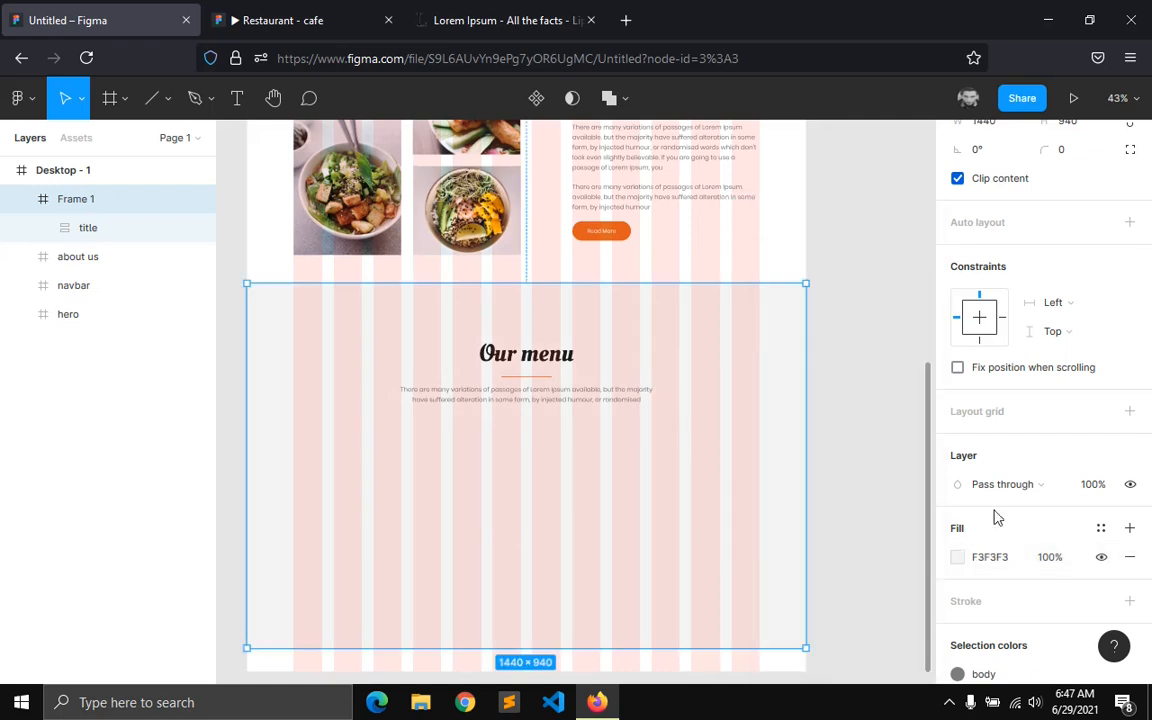
# - Save the frame's fill as a new color style named "light"
pyautogui.click(1101, 529)
pyautogui.click(1122, 561)
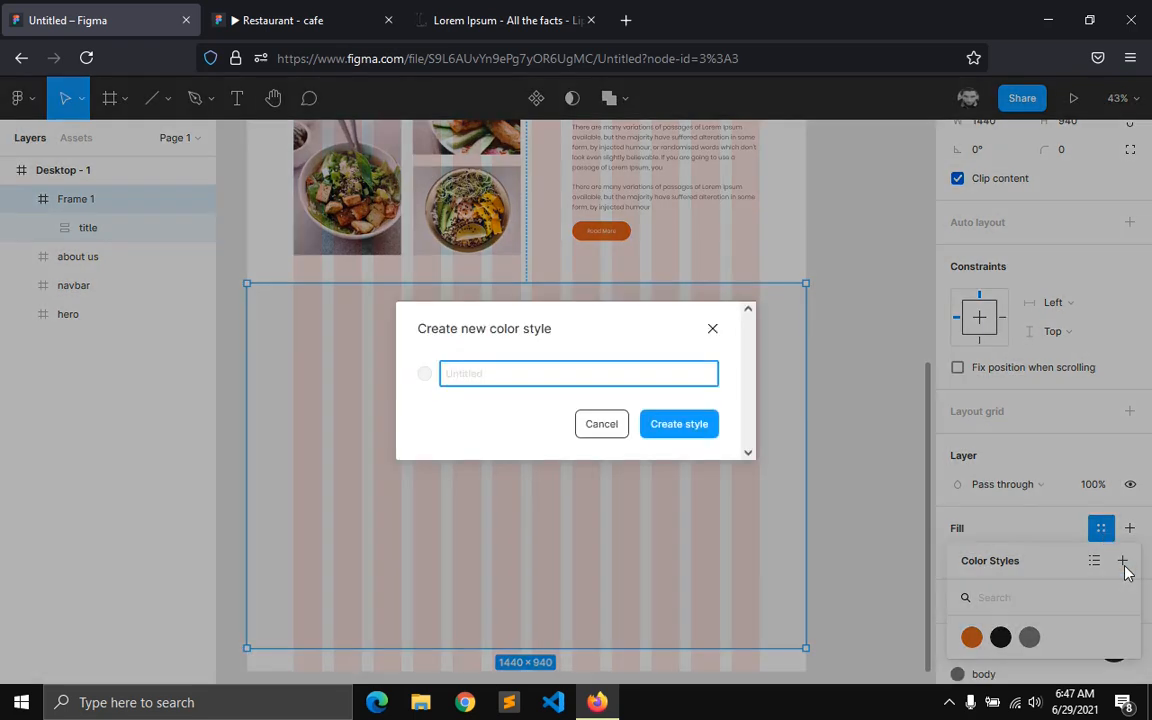
pyautogui.write('light')
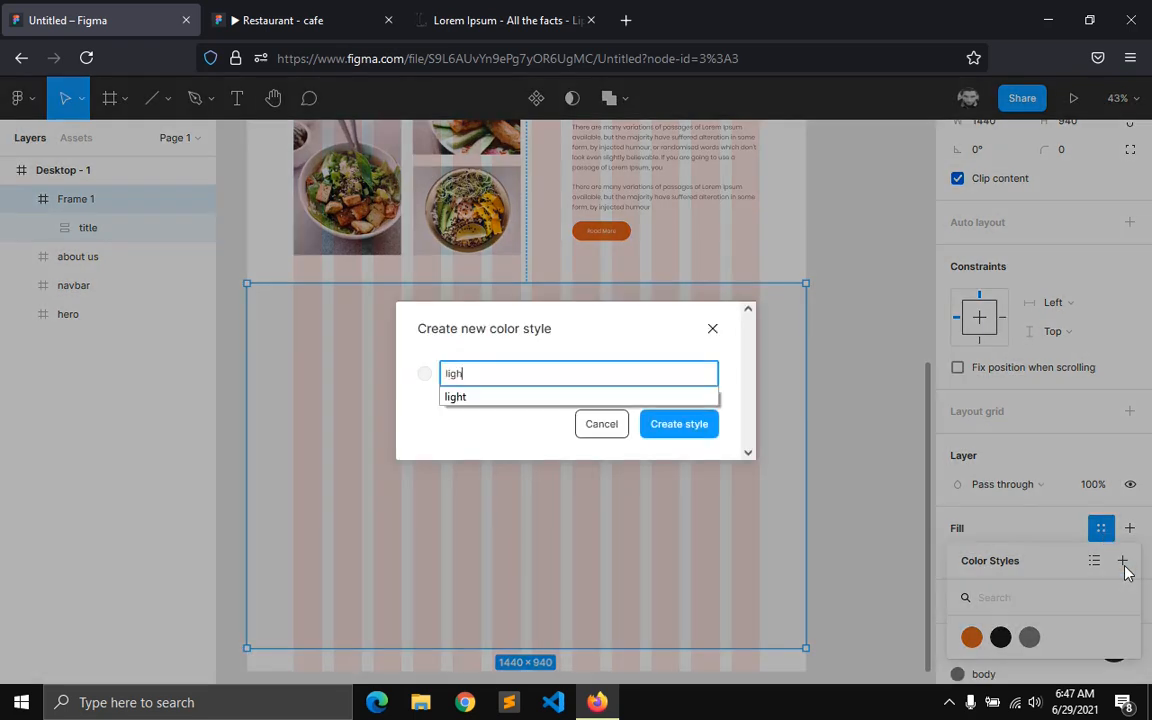
pyautogui.press('Return')
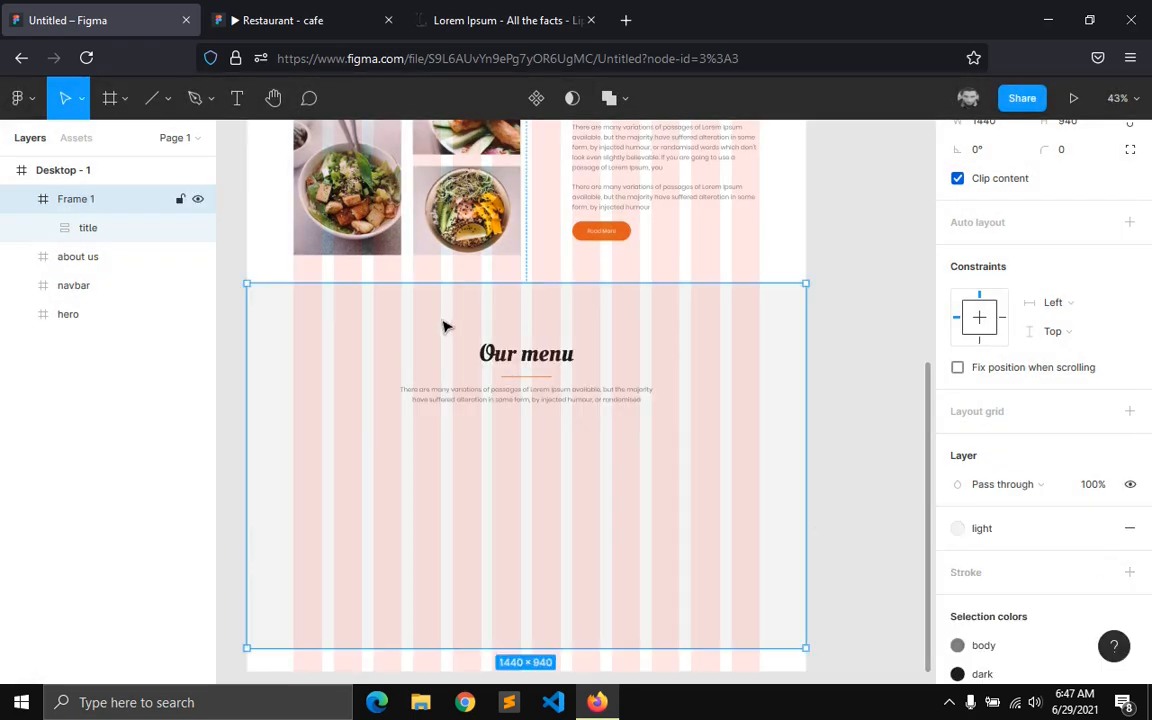
# - Move the Our menu title up inside the grey frame to Y 116, keeping it centred
pyautogui.click(508, 398)
pyautogui.scroll(3, 985, 178)
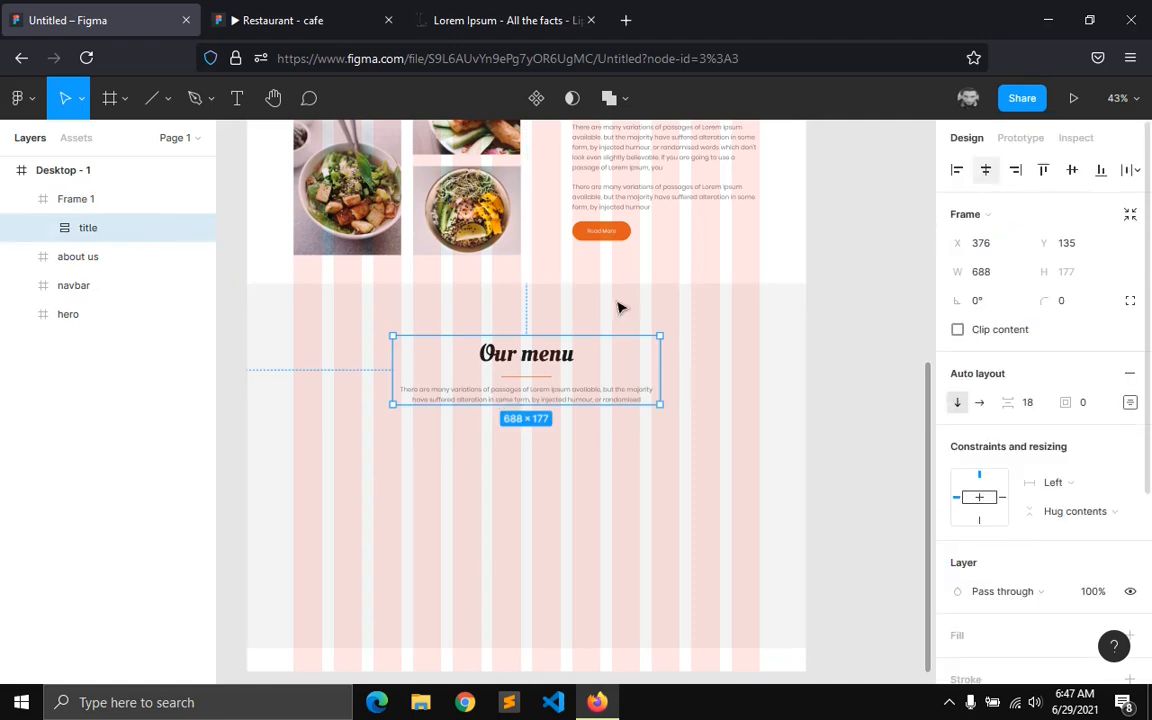
pyautogui.moveTo(527, 379); pyautogui.dragTo(527, 371)
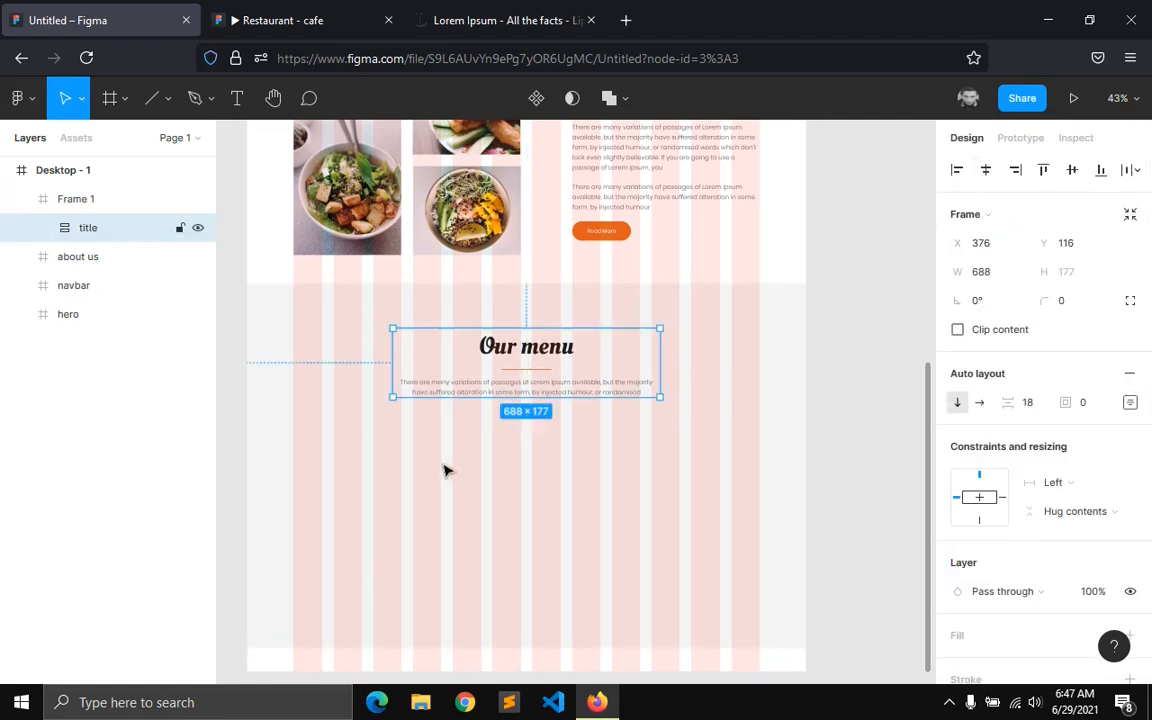
pyautogui.click(447, 470)
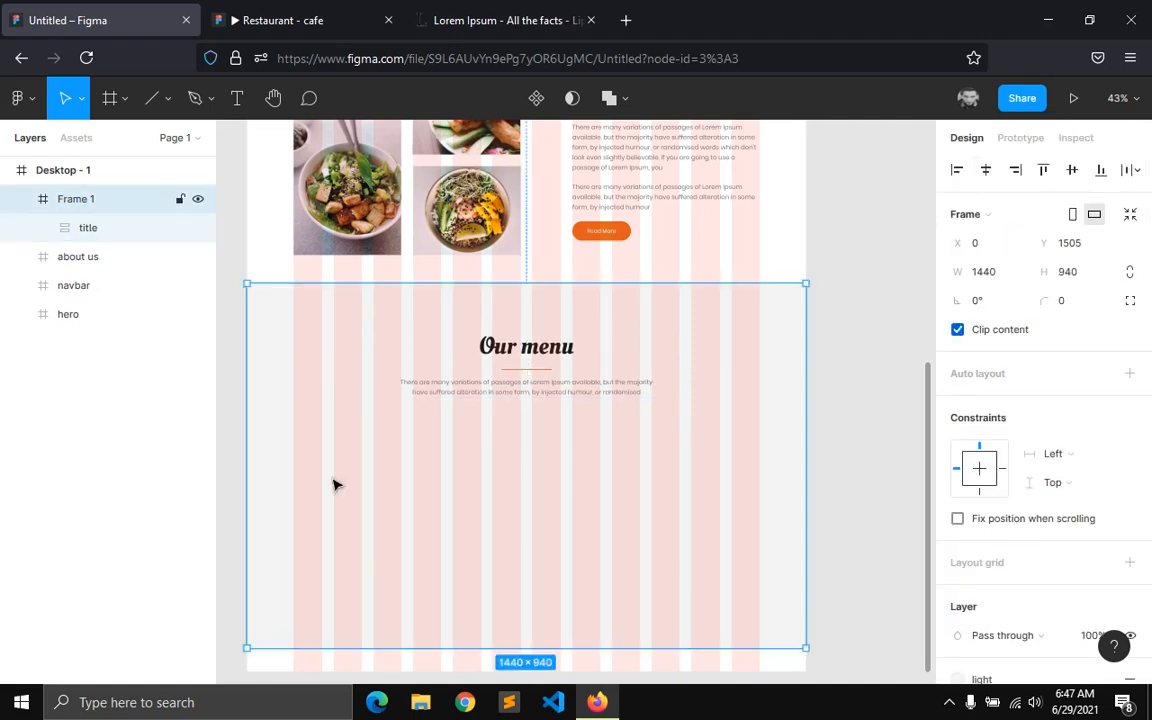
# - Draw a rectangle of about 277 × 201 below the title, spanning the first three grid columns
pyautogui.click(123, 100)
pyautogui.click(155, 112)
pyautogui.click(170, 106)
pyautogui.click(149, 141)
pyautogui.scroll(5, 296, 464)
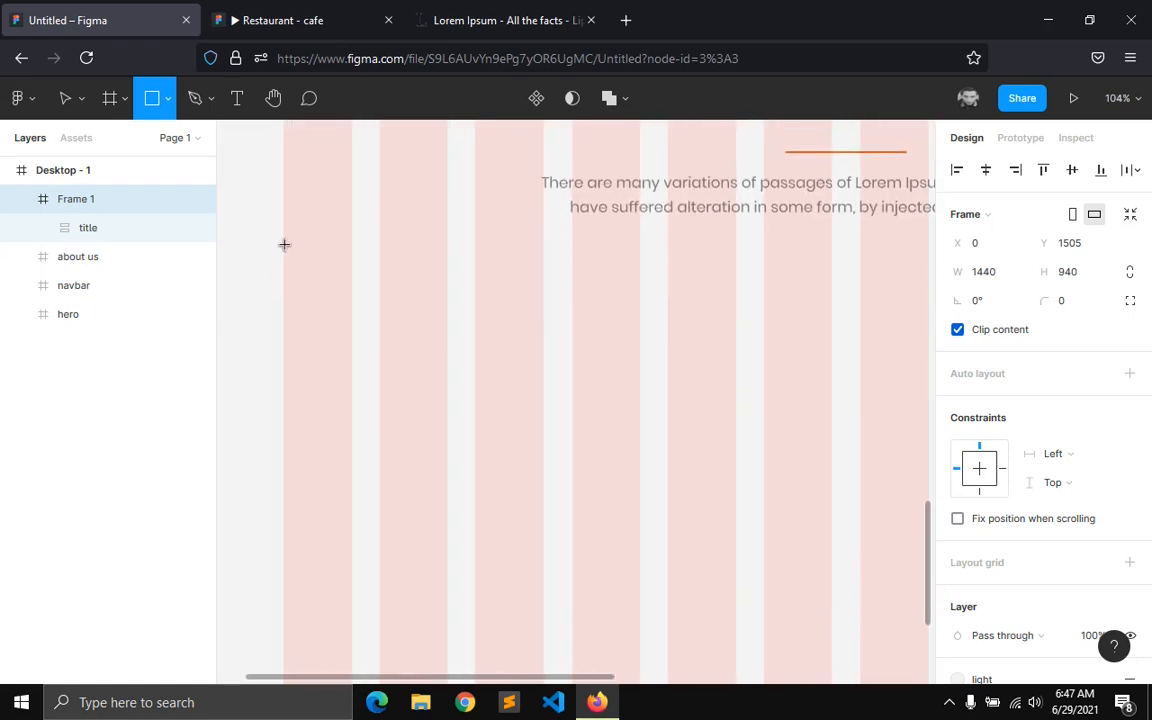
pyautogui.moveTo(283, 244)
pyautogui.mouseDown()
pyautogui.moveTo(540, 350)
pyautogui.moveTo(555, 378)
pyautogui.moveTo(535, 411)
pyautogui.moveTo(541, 433)
pyautogui.mouseUp()
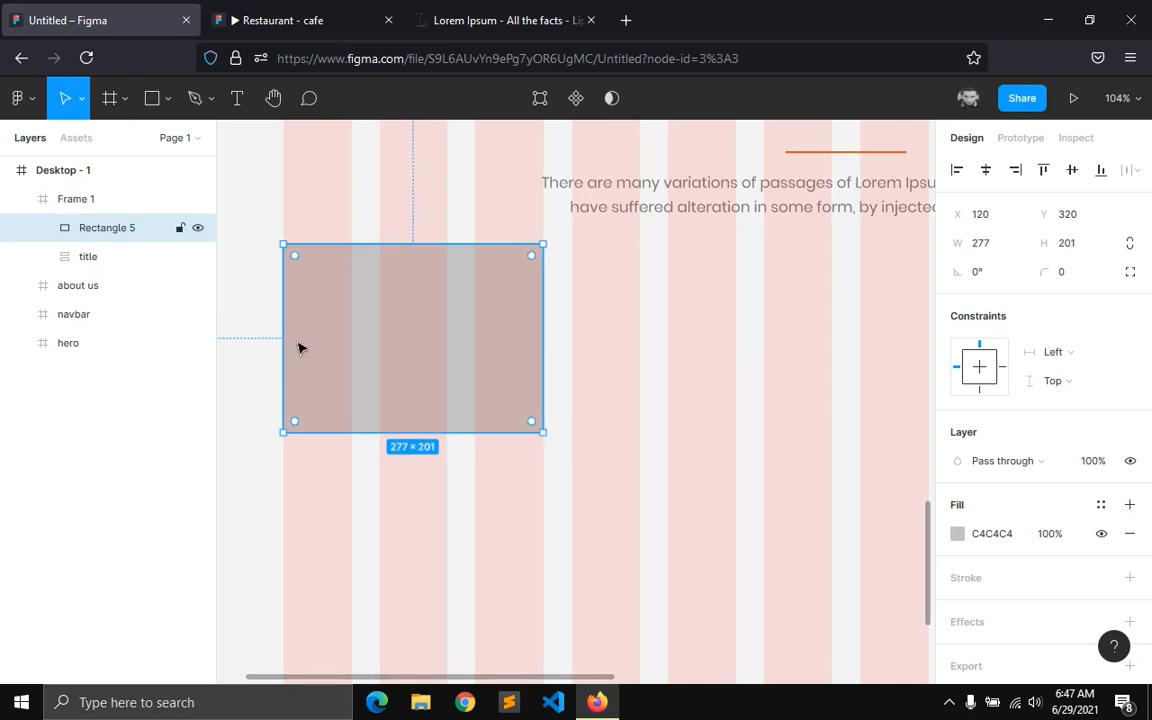
# - Hide the layout grid of Desktop - 1 and rename Frame 1 as "menu section"
pyautogui.click(86, 180)
pyautogui.click(1074, 420)
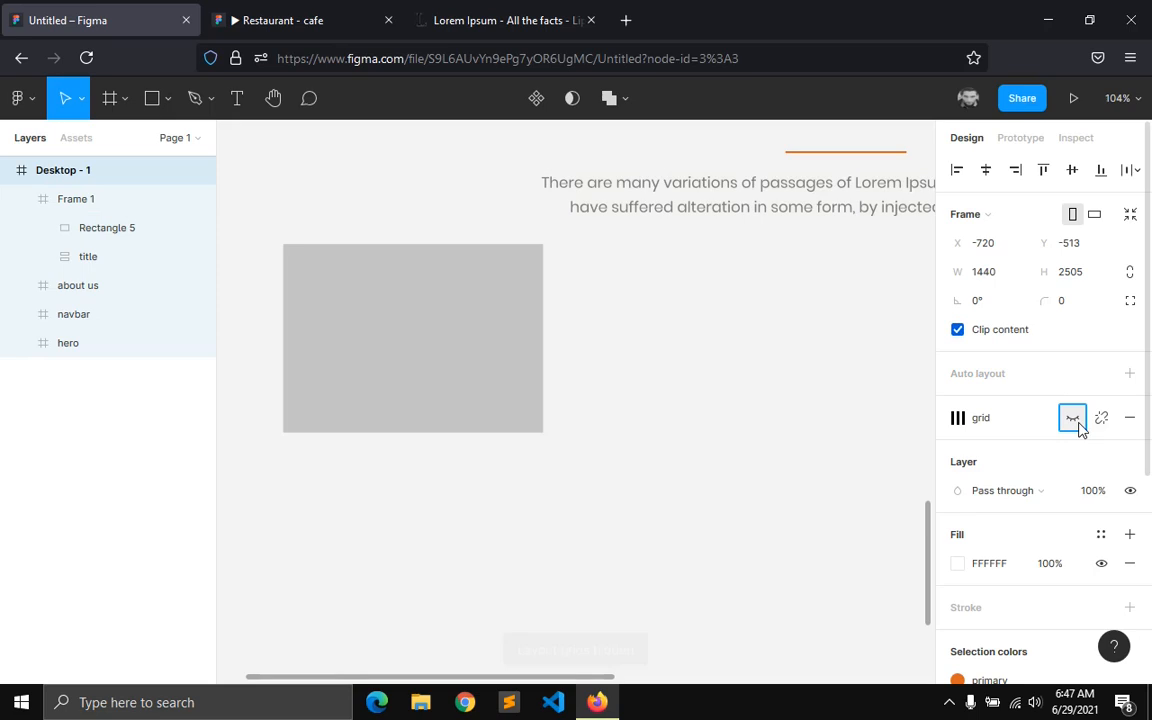
pyautogui.click(108, 210)
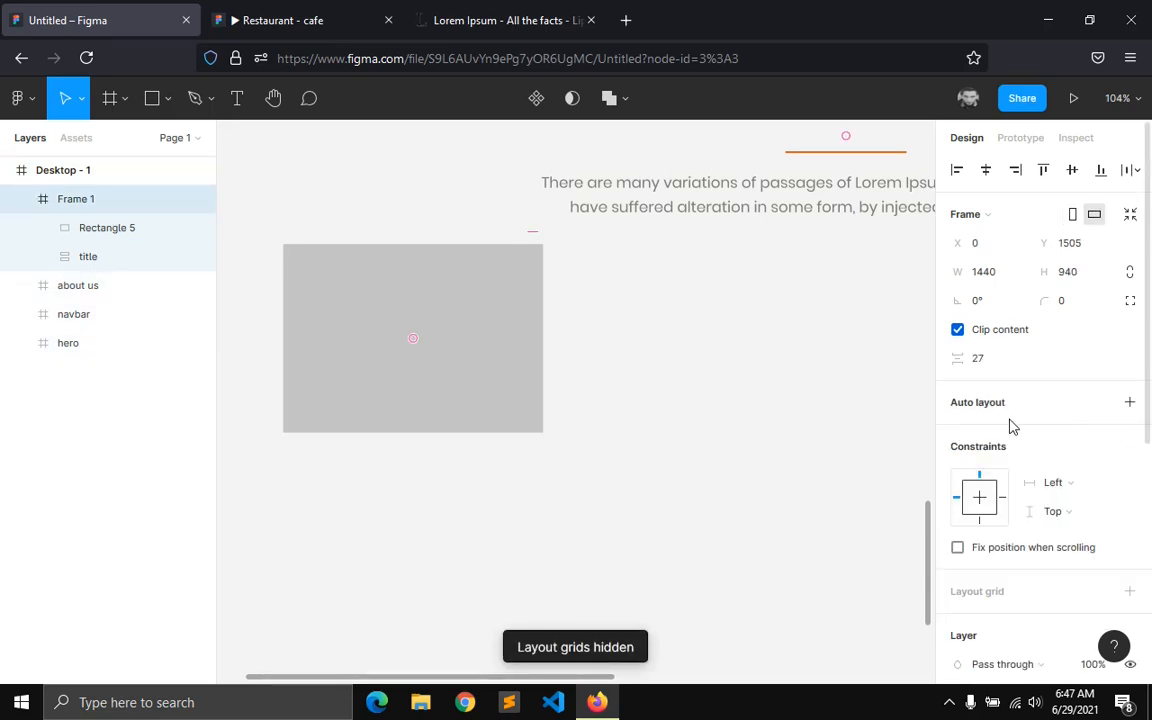
pyautogui.doubleClick(77, 200)
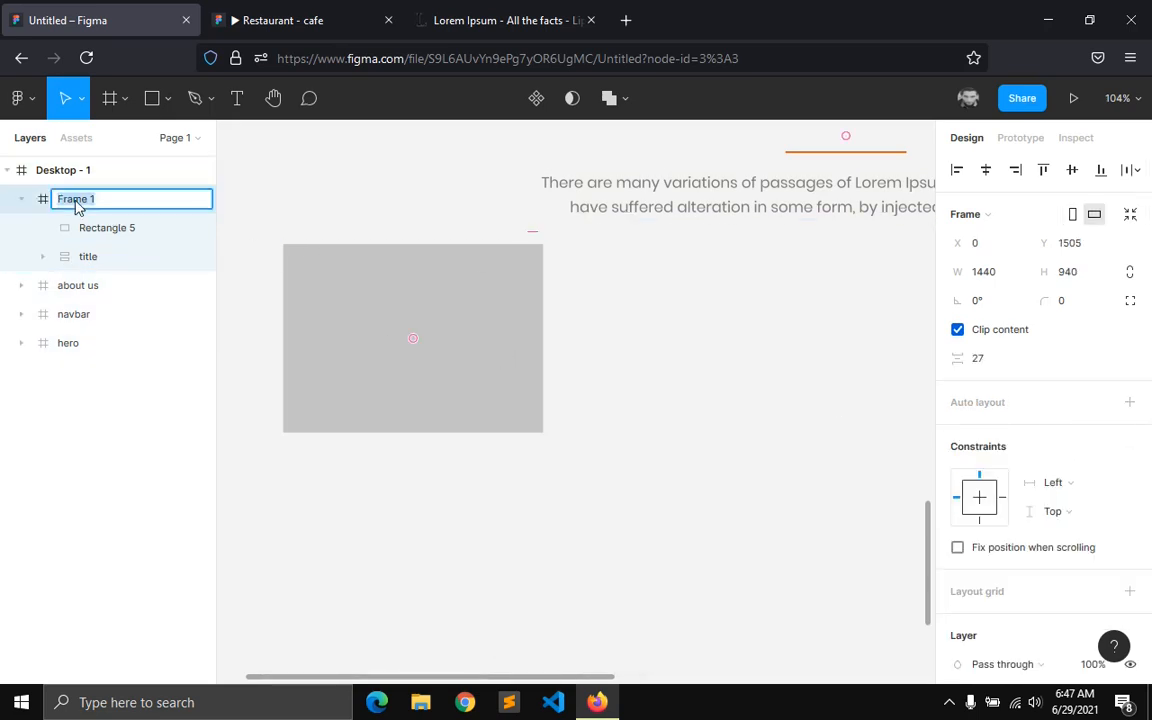
pyautogui.write('menu section')
pyautogui.press('Return')
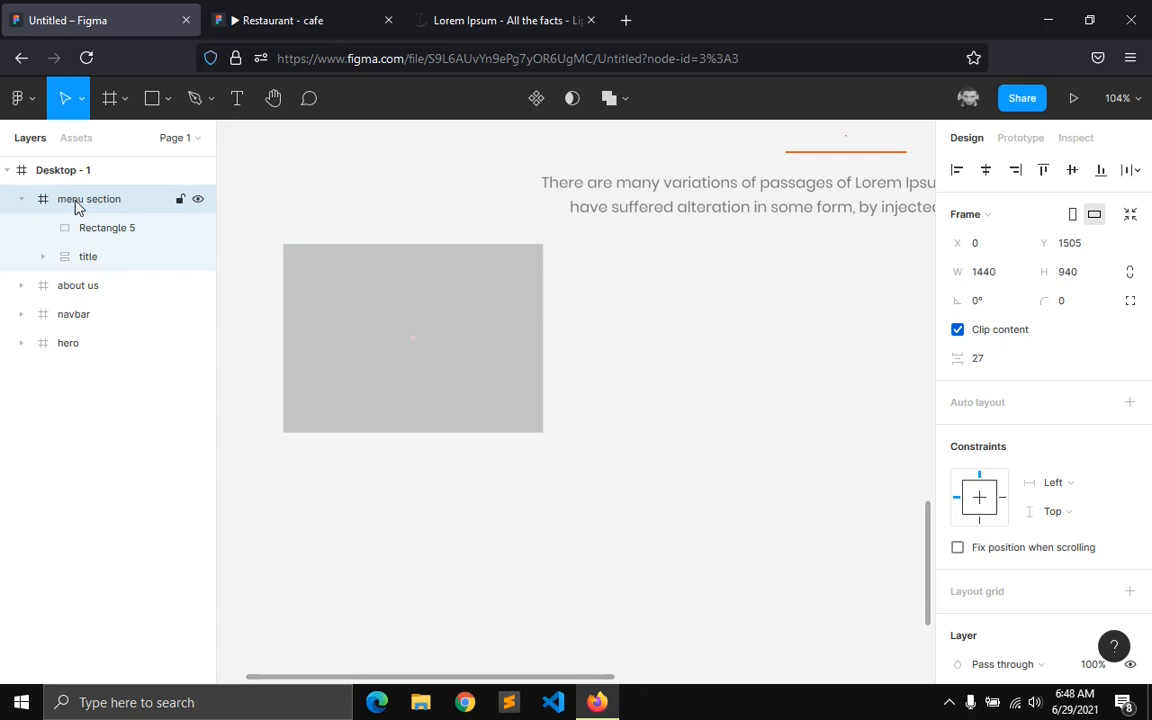
# - Apply the saved "grid" layout grid style to the menu section frame
pyautogui.scroll(-2, 1068, 505)
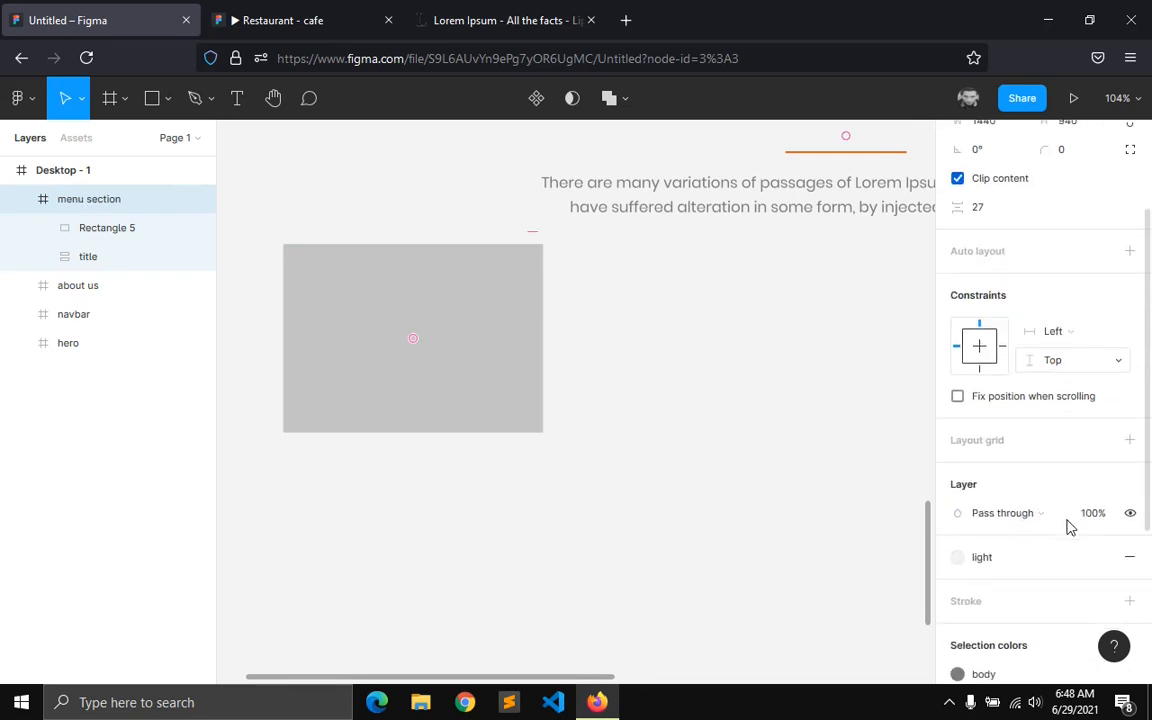
pyautogui.click(1100, 440)
pyautogui.click(982, 547)
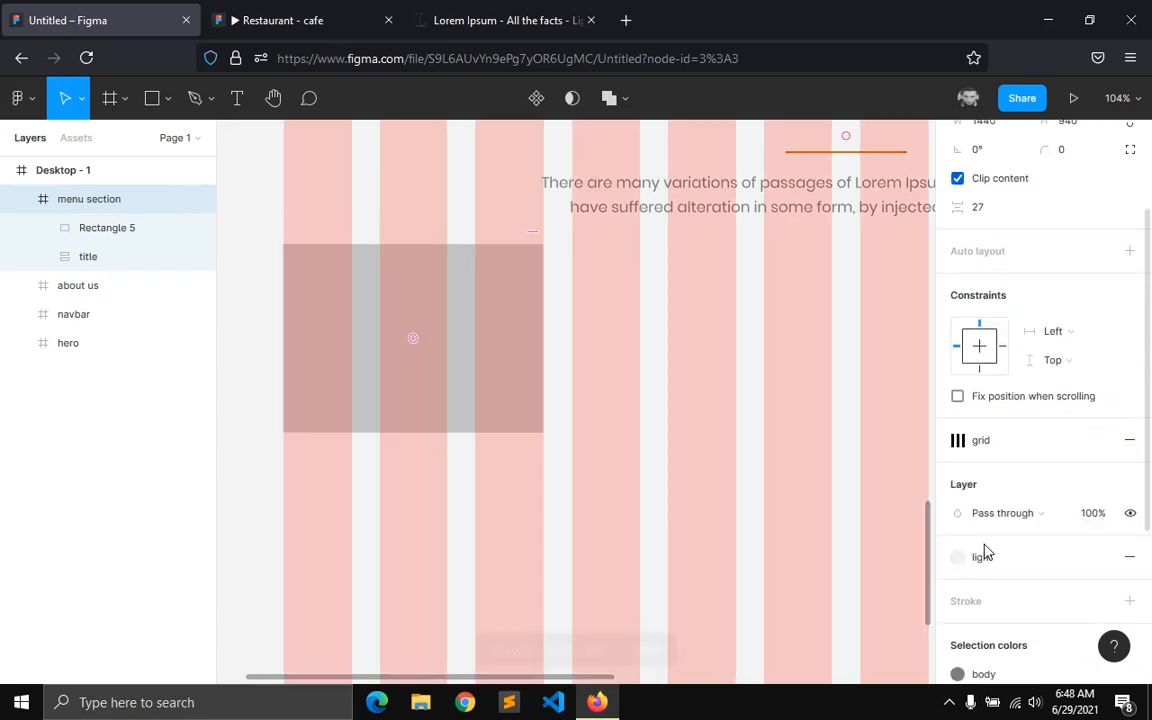
# - Snap both side edges of the placeholder rectangle to the outer edges of the first three grid columns
pyautogui.click(492, 341)
pyautogui.moveTo(539, 333)
pyautogui.mouseDown()
pyautogui.moveTo(562, 332)
pyautogui.moveTo(543, 332)
pyautogui.mouseUp()
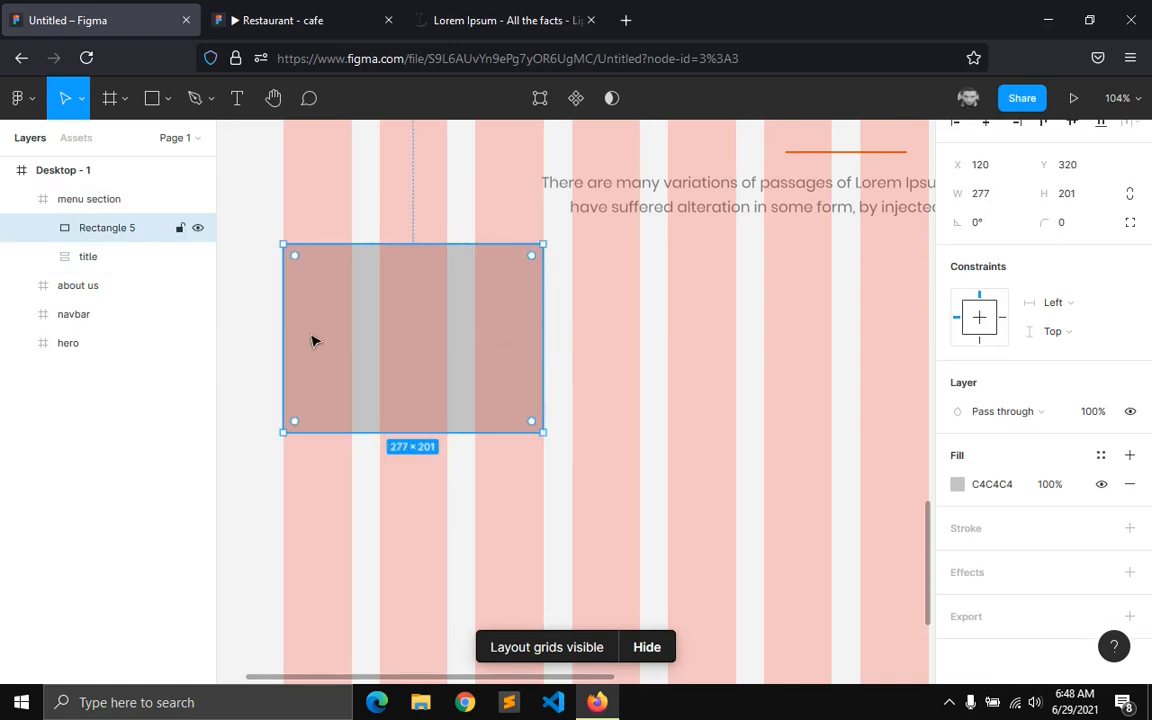
pyautogui.moveTo(286, 327); pyautogui.dragTo(283, 327)
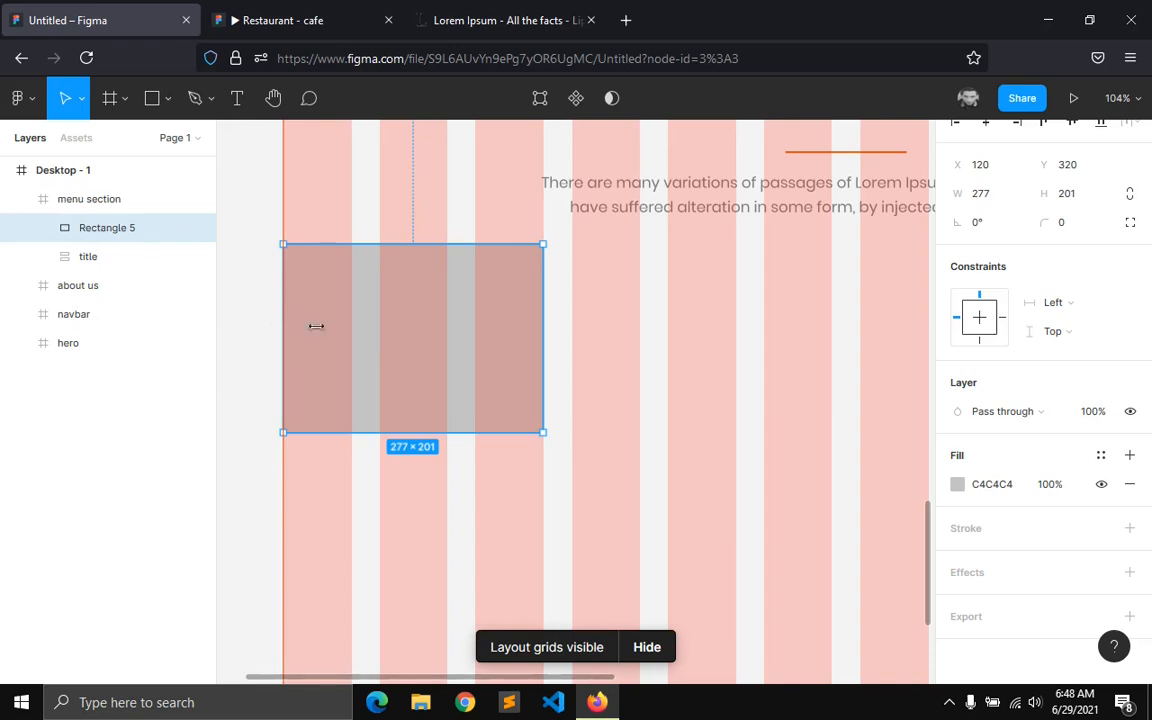
pyautogui.click(543, 512)
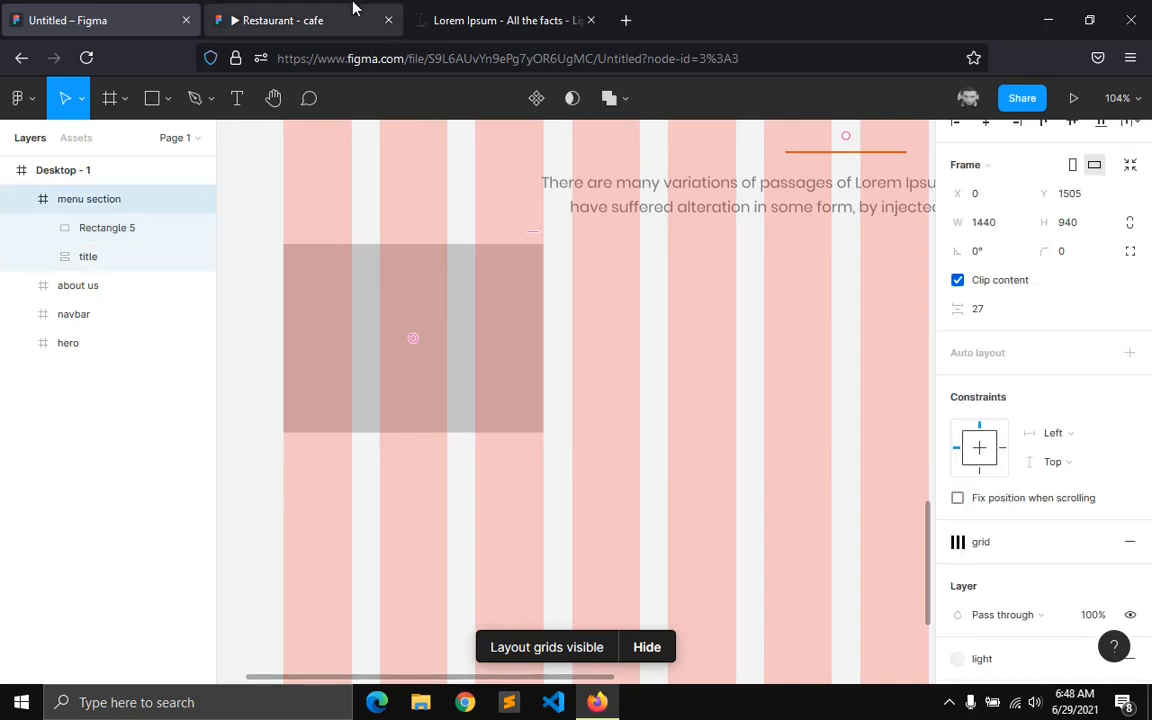
# - Check the layout of the dish cards below their photos in the Restaurant - cafe reference prototype
pyautogui.click(352, 12)
pyautogui.scroll(-3, 208, 510)
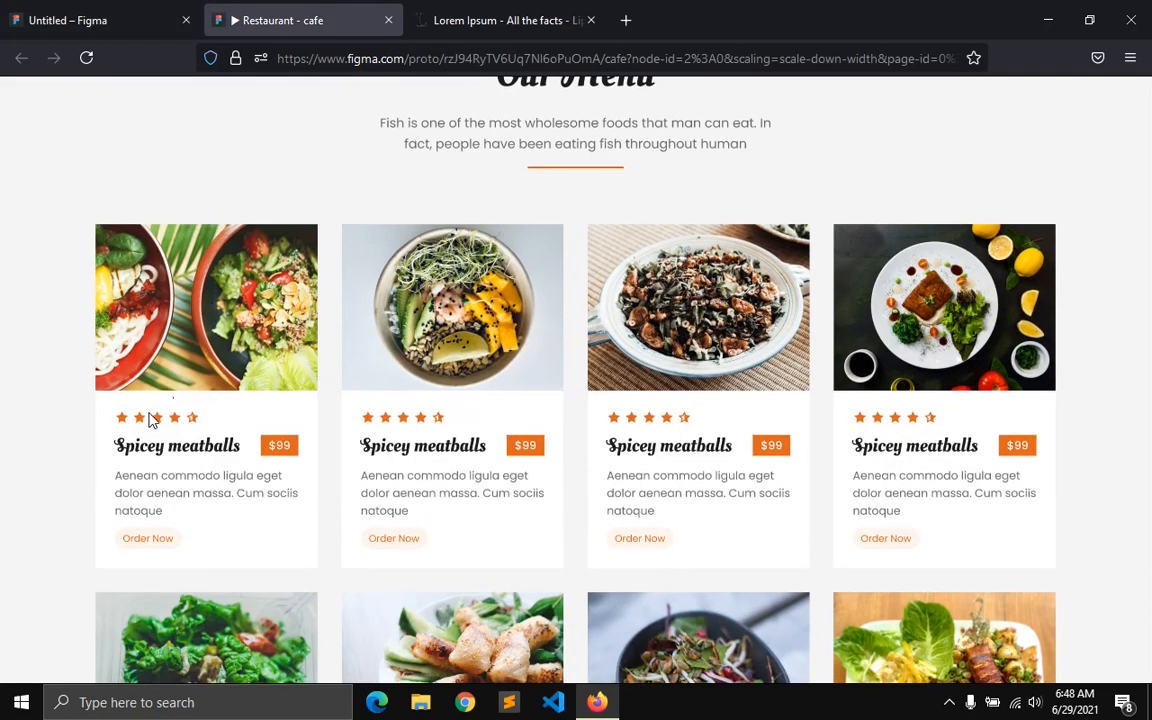
pyautogui.click(120, 20)
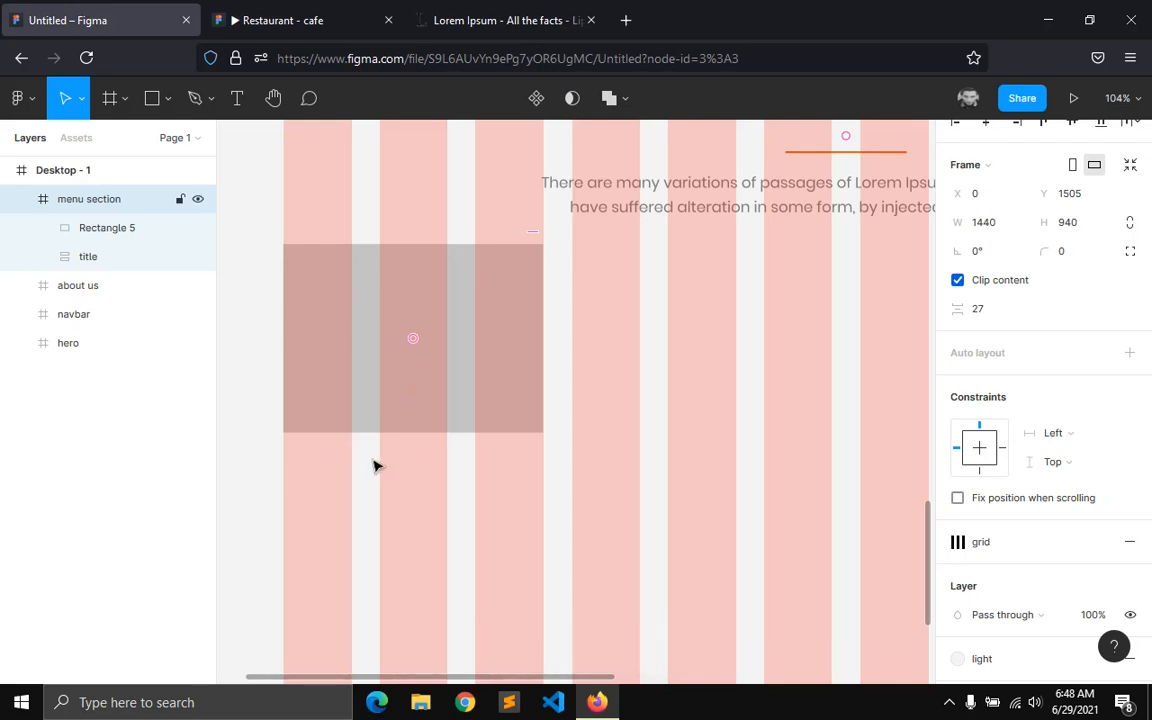
# - Insert the filled star icon from the Bootstrap Icons plugin, searching for "start"
pyautogui.scroll(-2, 370, 470)
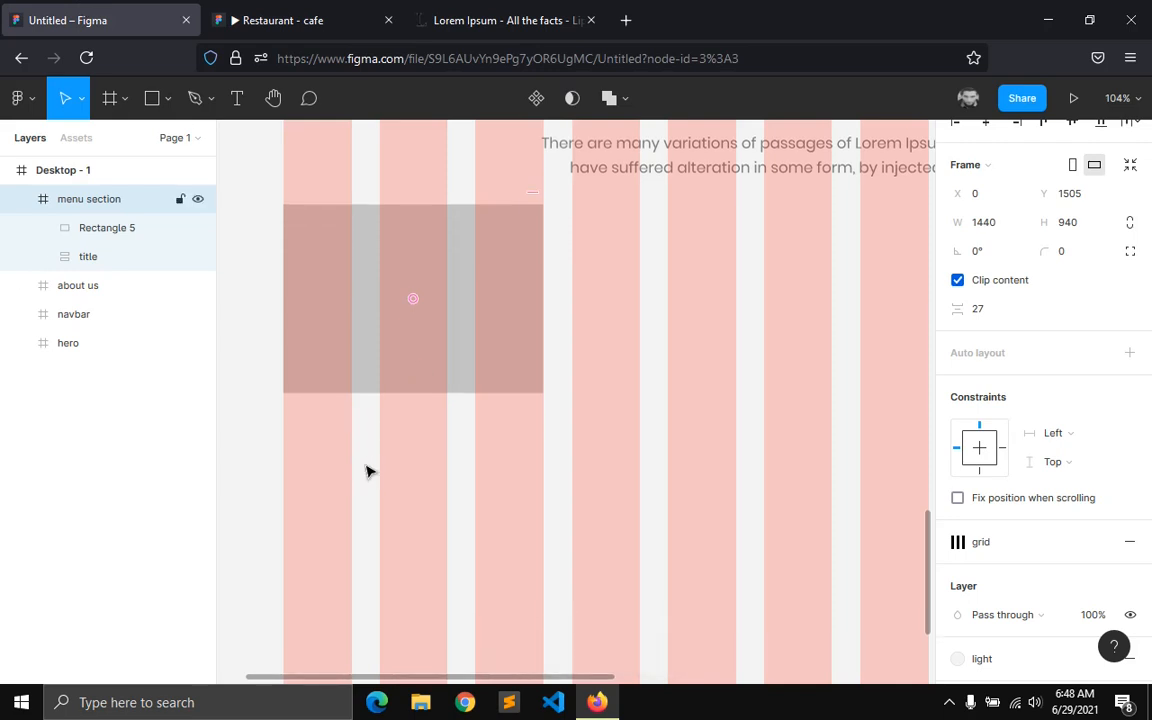
pyautogui.hotkey('ctrl', '/')
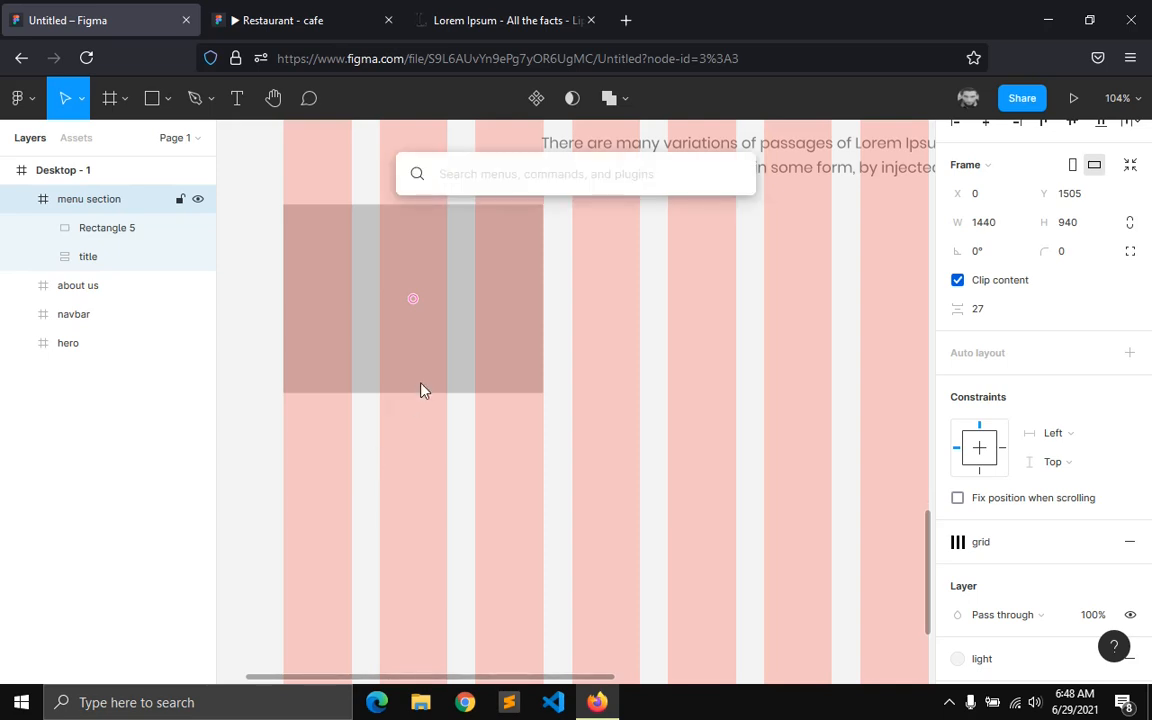
pyautogui.write('bootstra')
pyautogui.press('Return')
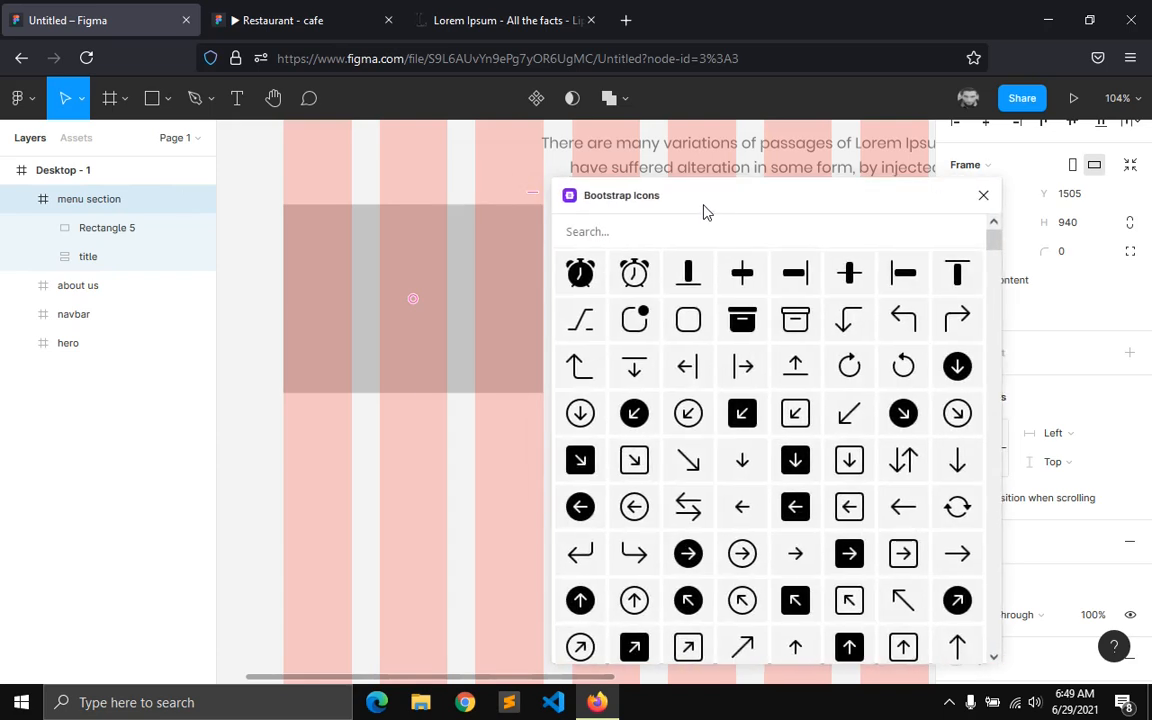
pyautogui.click(664, 230)
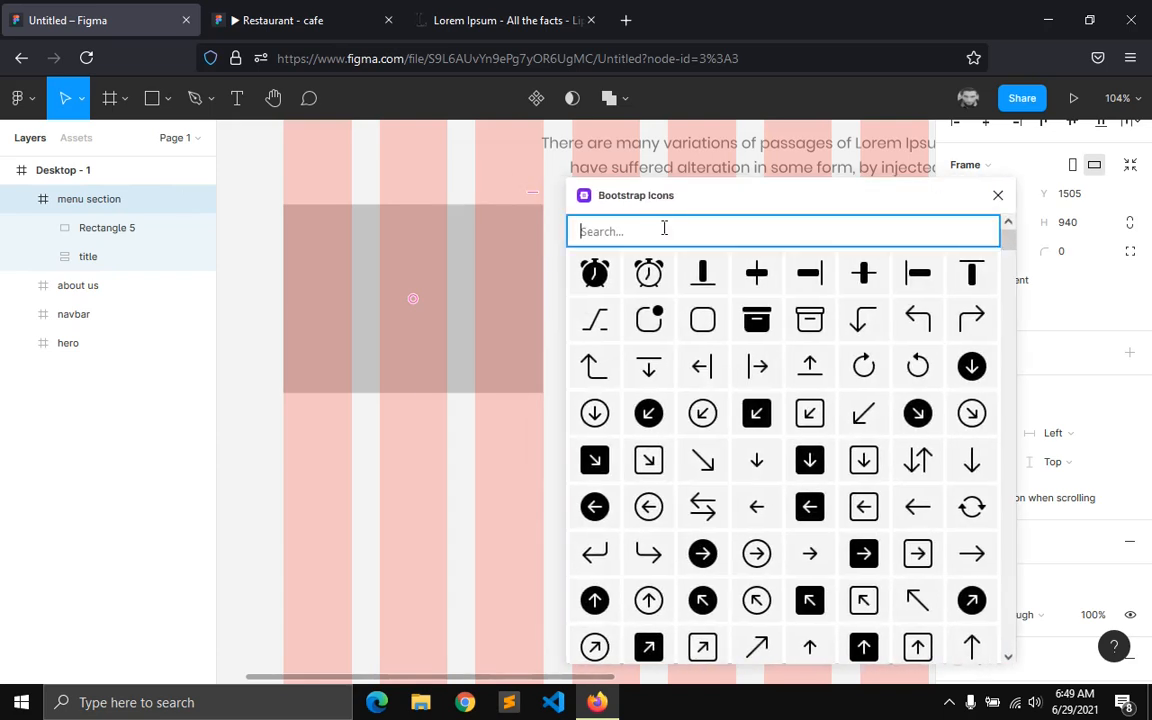
pyautogui.write('start')
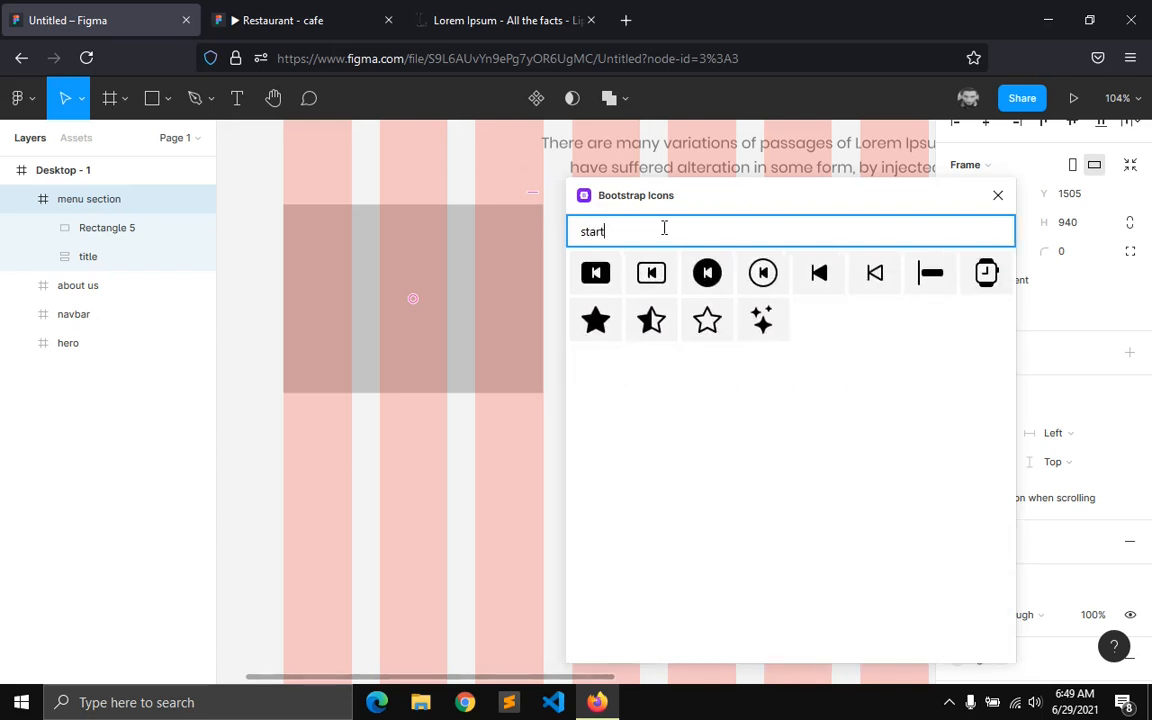
pyautogui.click(596, 326)
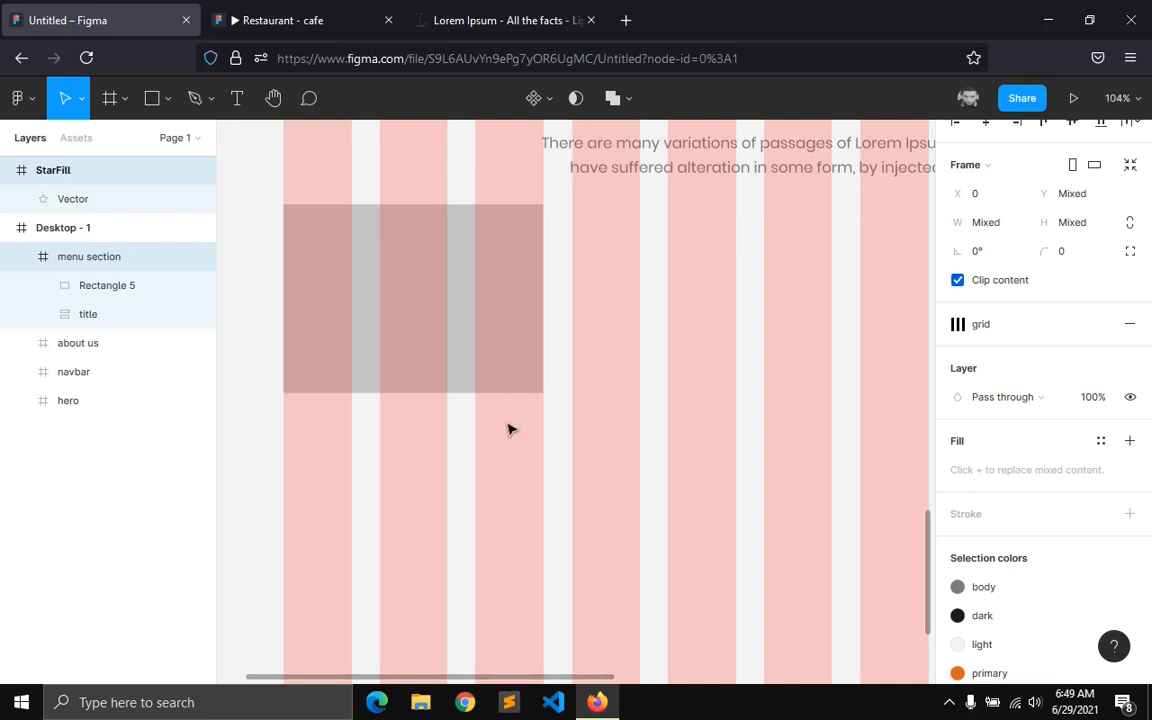
# - Insert the half-filled star icon from the Bootstrap Icons plugin, searching for "star"
pyautogui.hotkey('ctrl', '/')
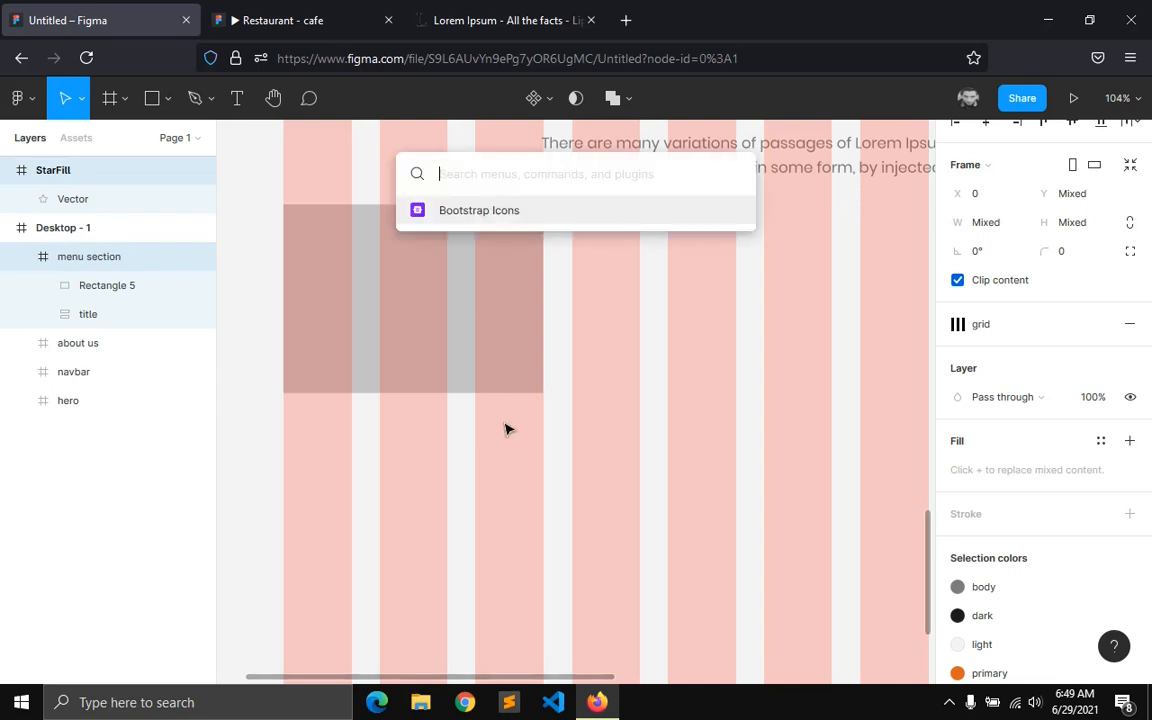
pyautogui.click(503, 218)
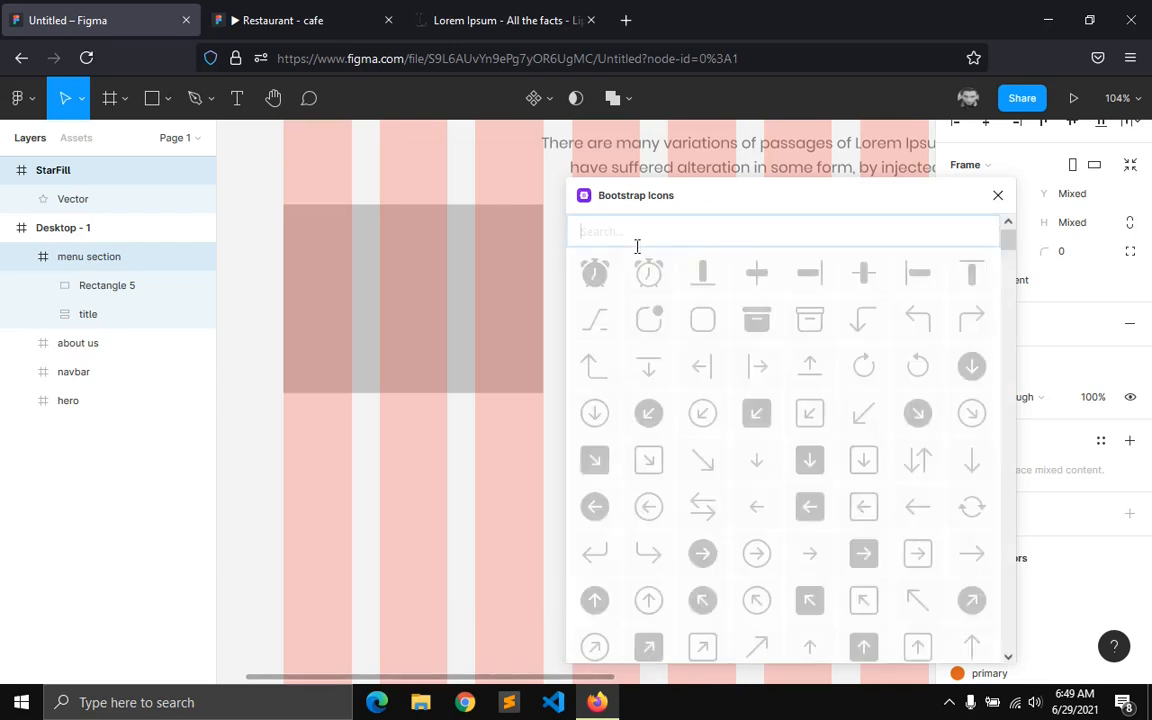
pyautogui.write('star')
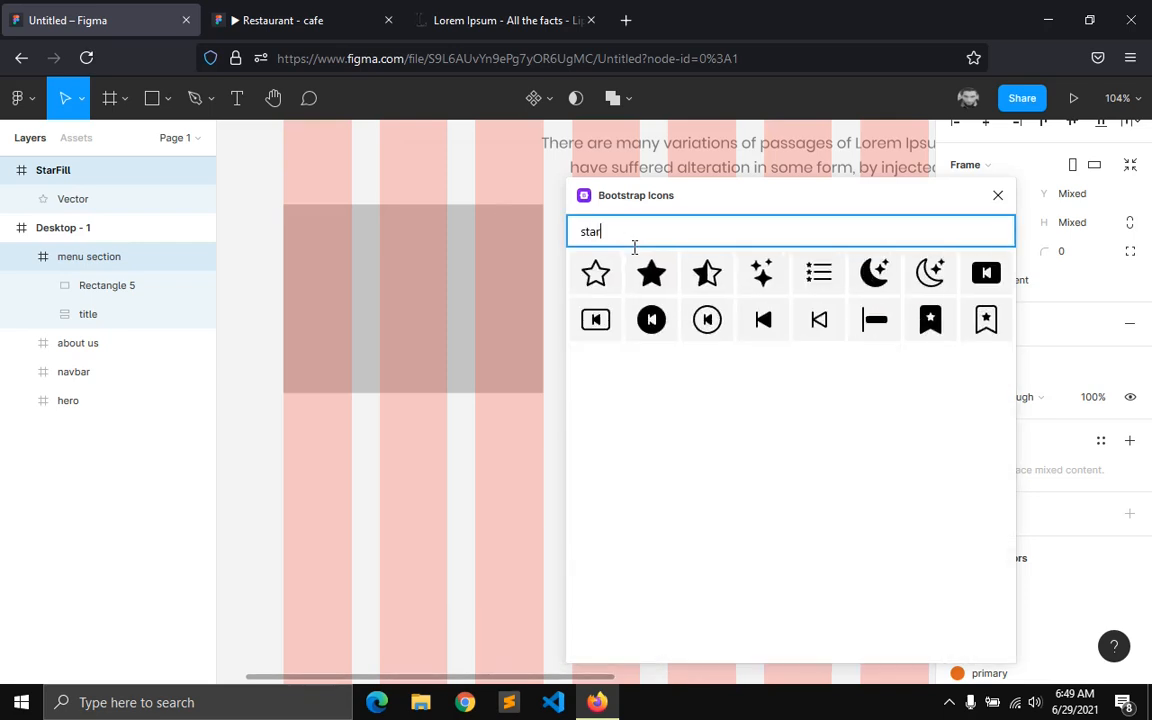
pyautogui.click(707, 273)
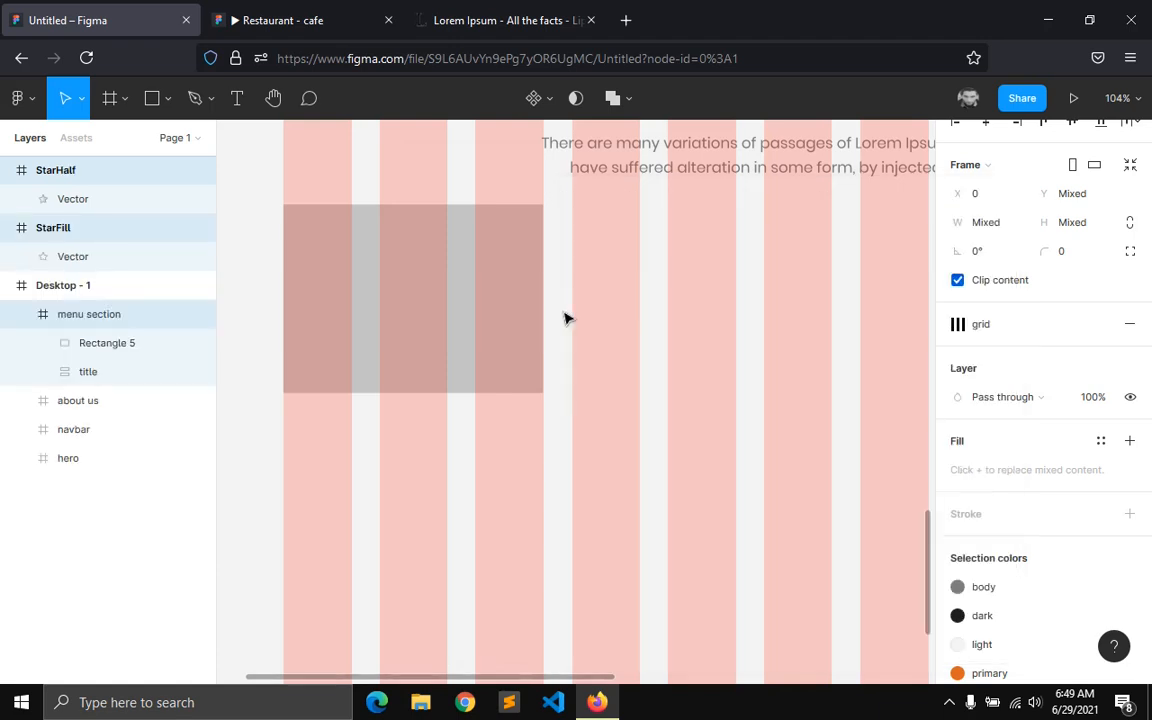
# - Collapse the expanded layers and move the StarHalf and StarFill frames together into the menu section frame
pyautogui.click(8, 227)
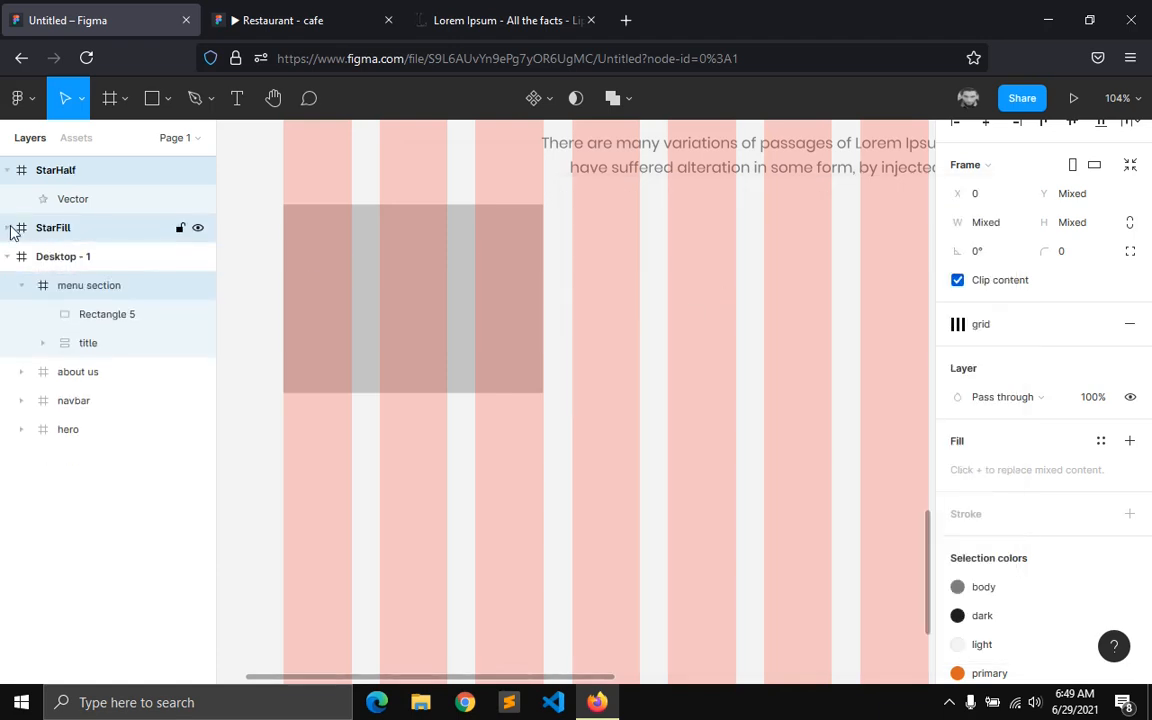
pyautogui.click(8, 170)
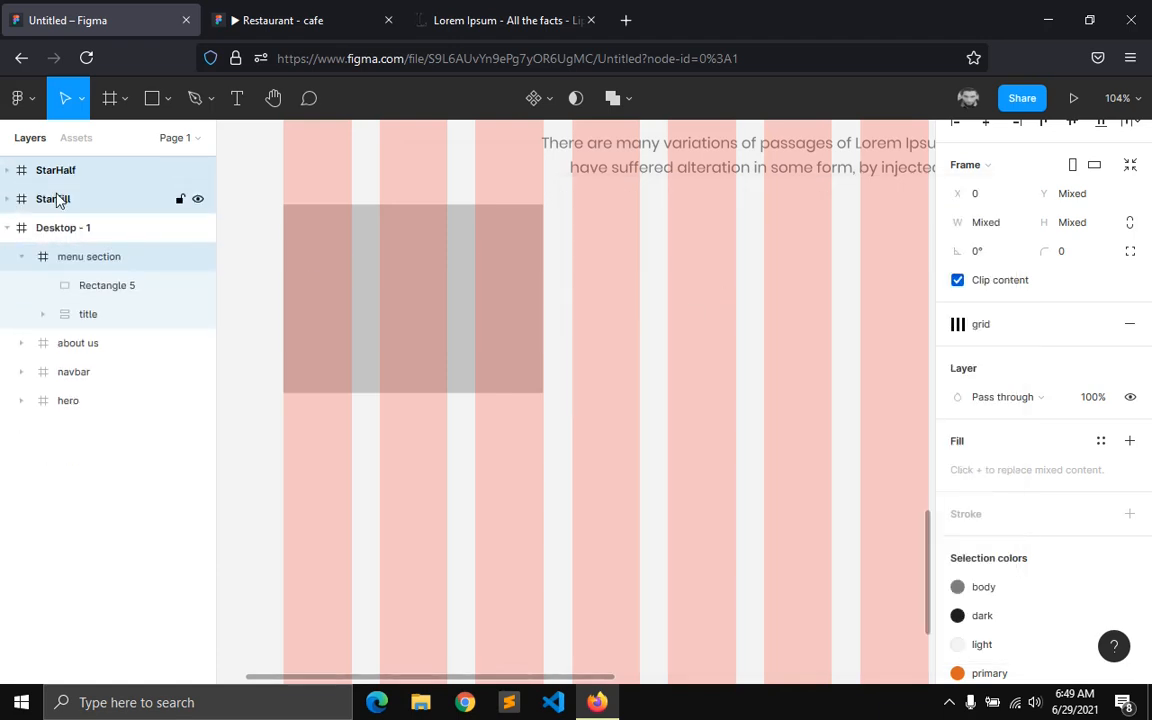
pyautogui.click(22, 258)
pyautogui.click(52, 198)
pyautogui.keyDown('shift'); pyautogui.click(60, 178); pyautogui.keyUp('shift')
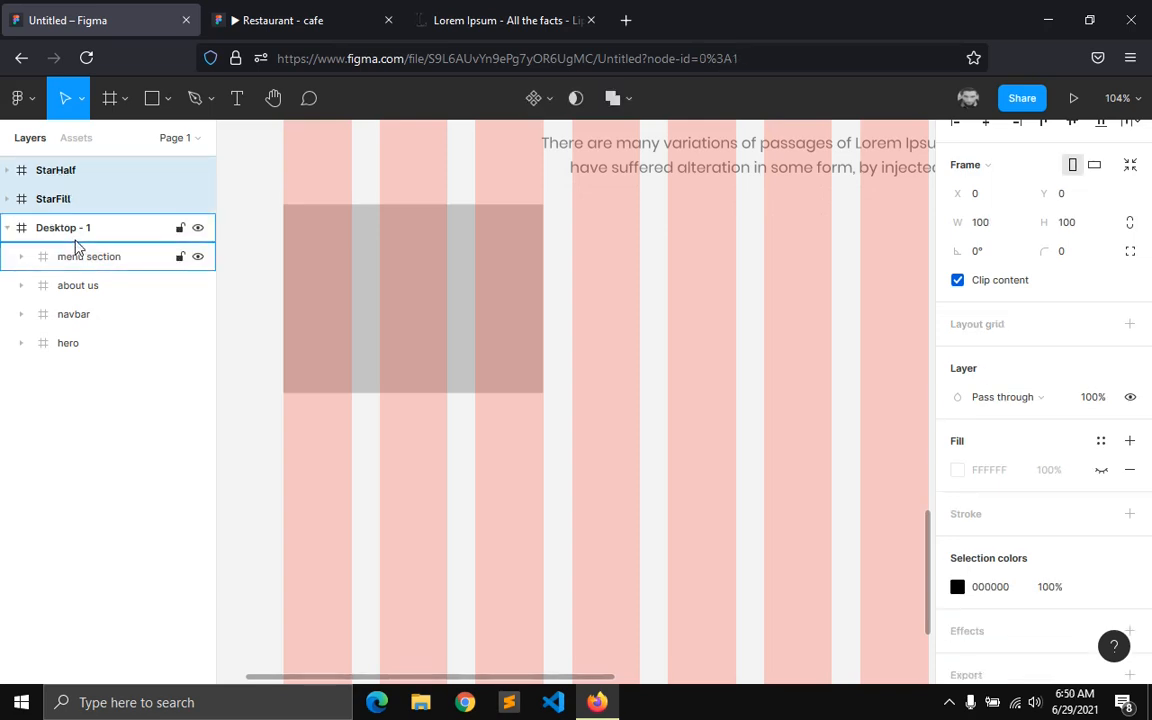
pyautogui.moveTo(77, 257); pyautogui.dragTo(79, 259)
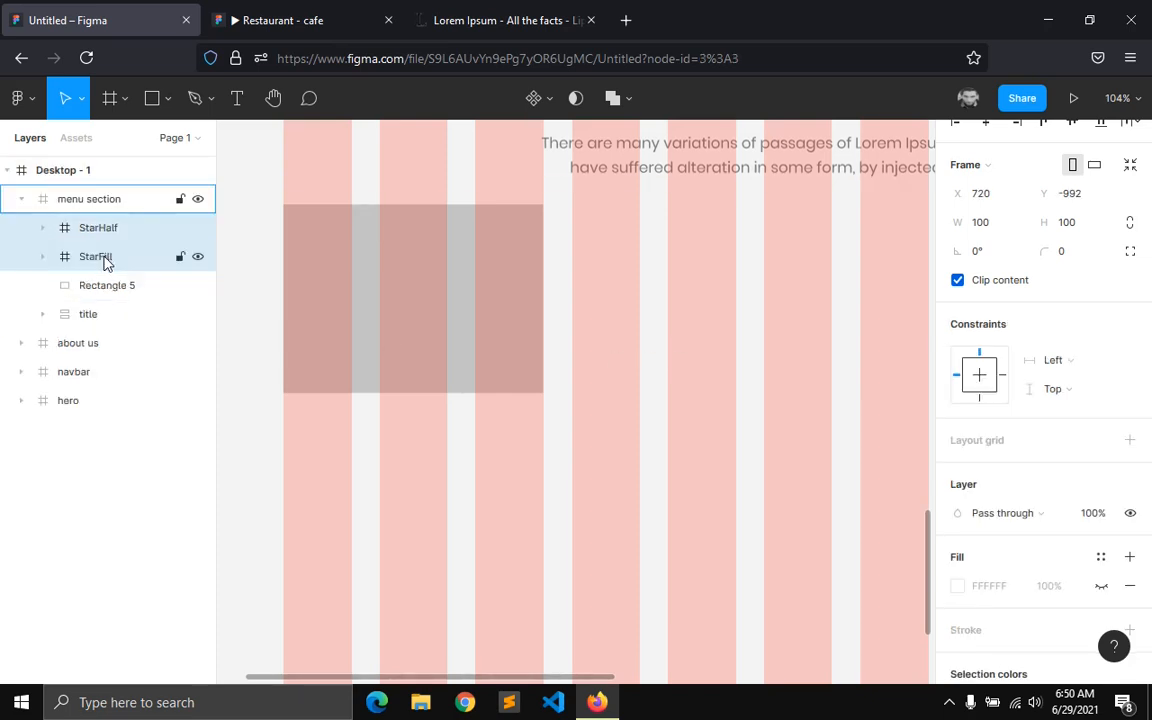
# - Wrap the two star icons in an auto layout frame and rename it "stars"
pyautogui.hotkey('shift', 'a')
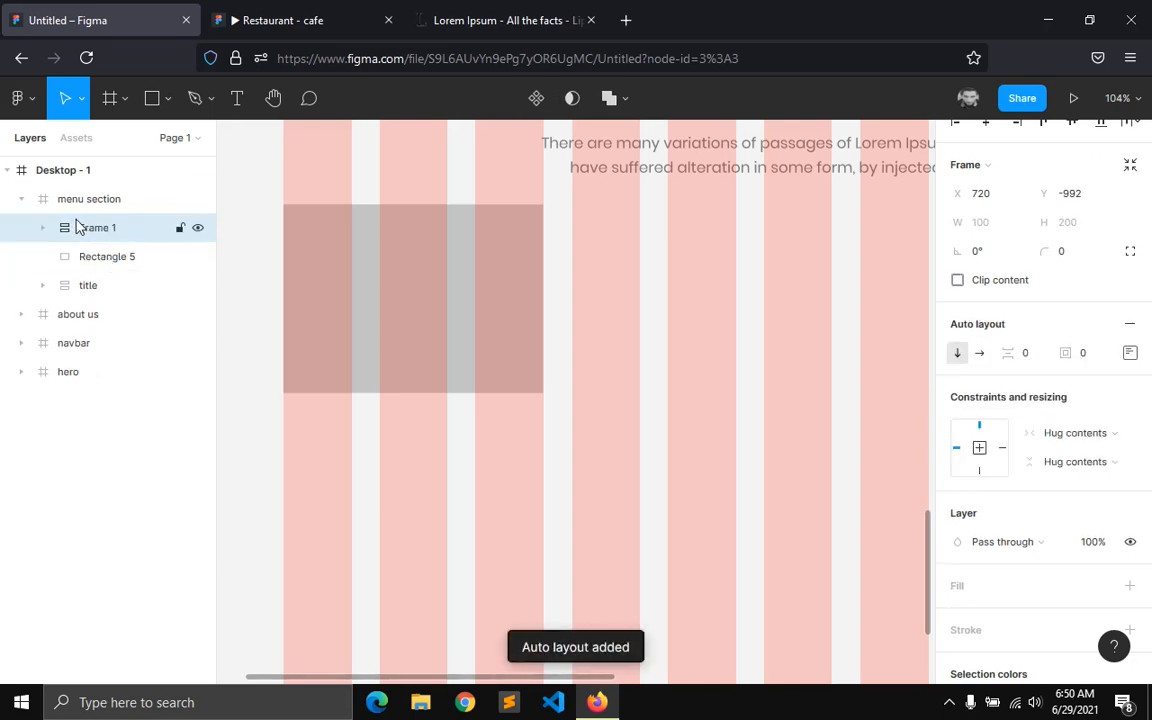
pyautogui.doubleClick(97, 228)
pyautogui.write('stars')
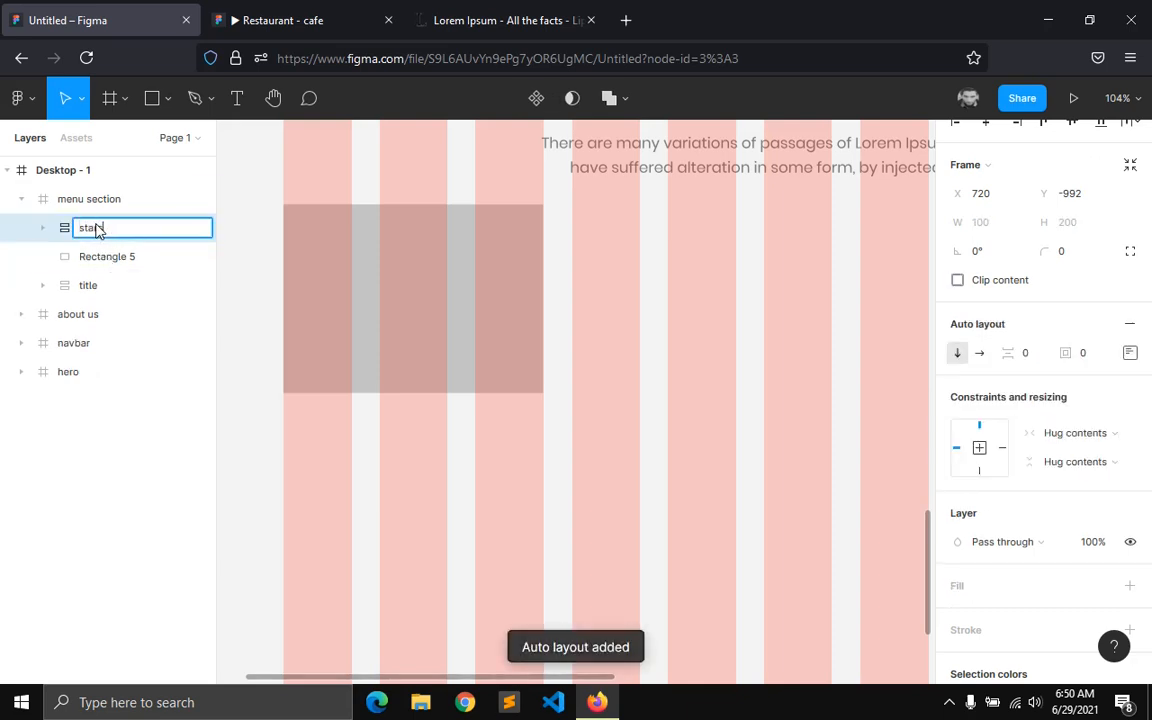
# - Name the layer "stars", centre it in the menu section and place it just below the grey image rectangle
pyautogui.press('Return')
pyautogui.scroll(-5, 676, 347)
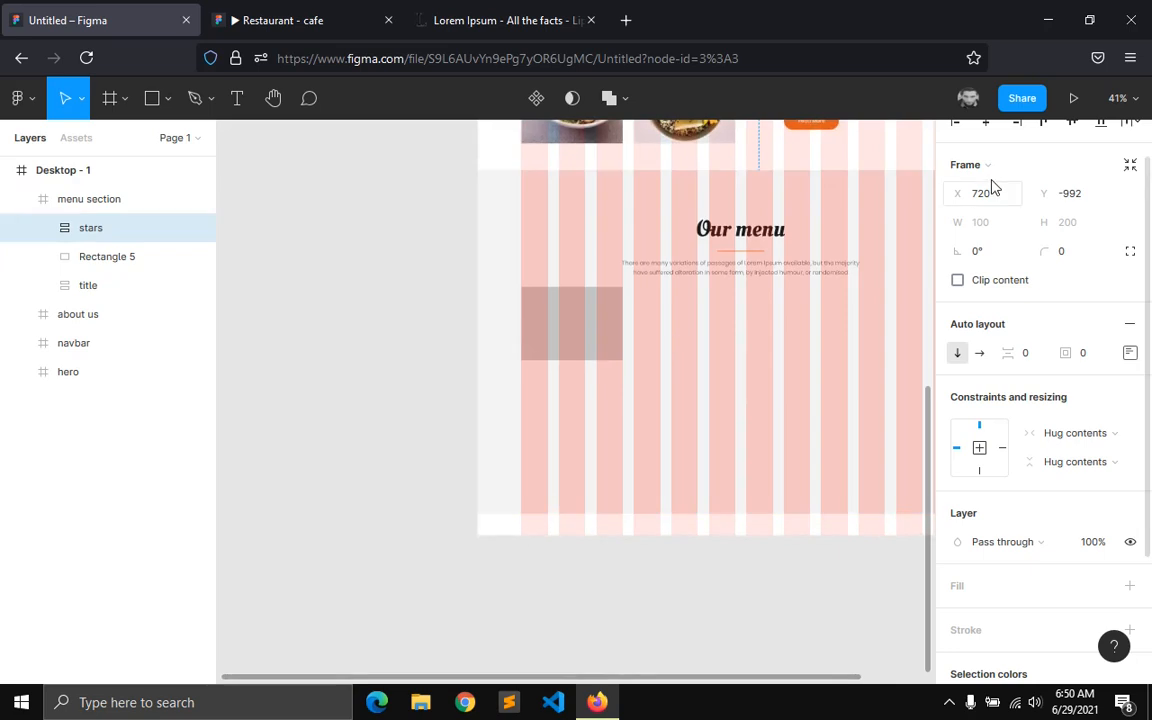
pyautogui.click(986, 121)
pyautogui.click(1072, 121)
pyautogui.moveTo(745, 360); pyautogui.dragTo(549, 410)
pyautogui.scroll(5, 550, 408)
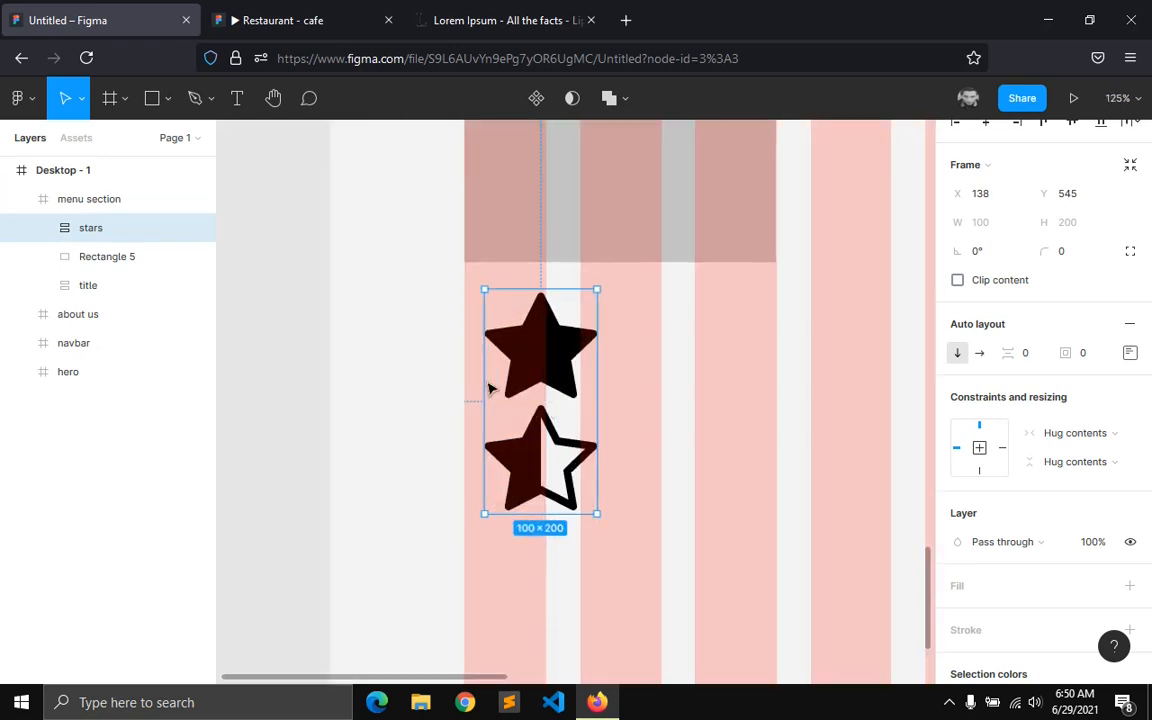
# - Resize the filled and half star icons together to 18 × 18 with their proportions locked
pyautogui.press('Return')
pyautogui.click(1130, 316)
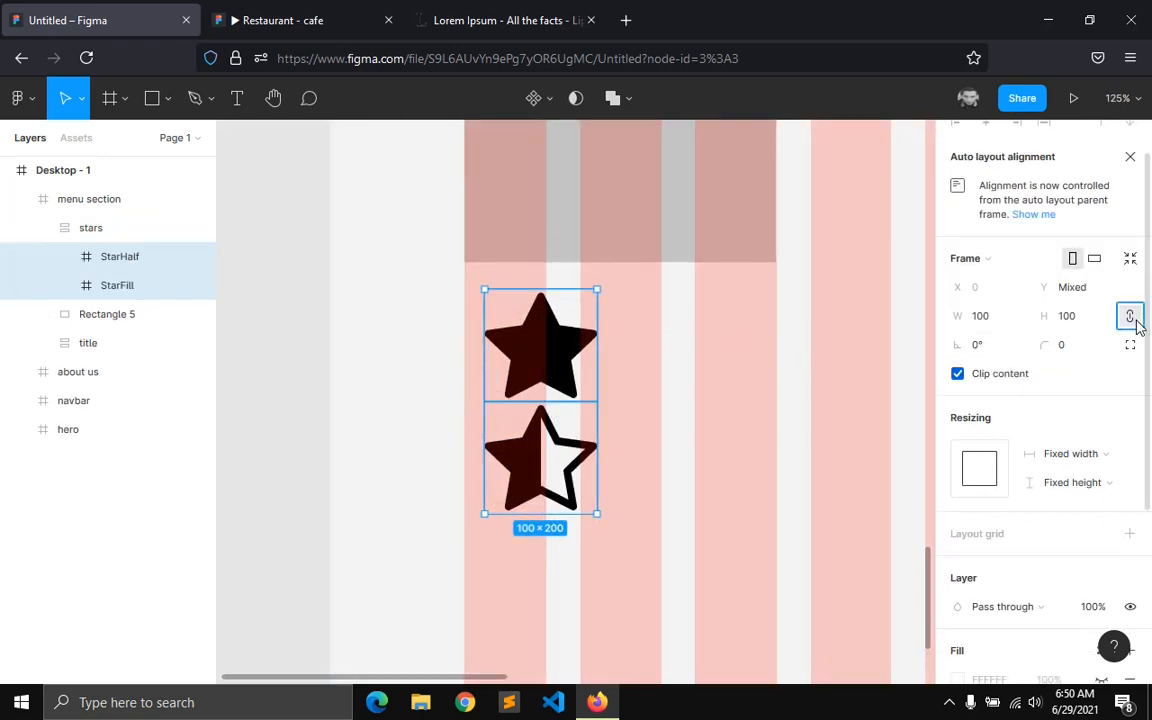
pyautogui.click(995, 323)
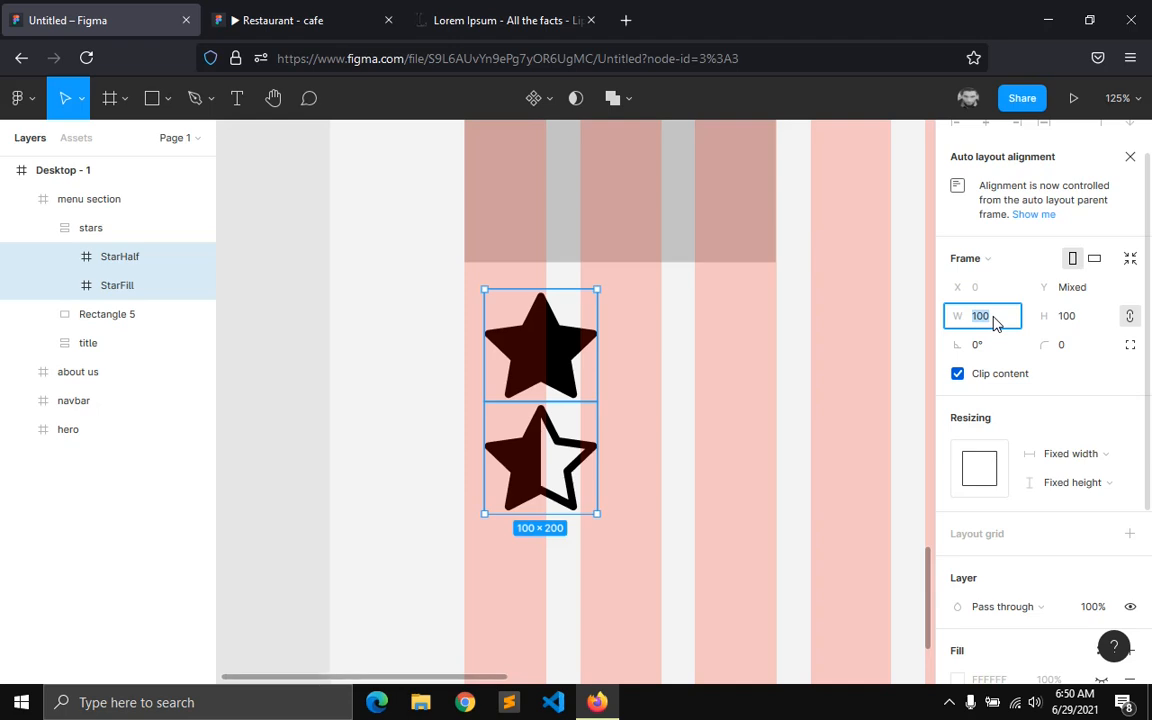
pyautogui.press('Return')
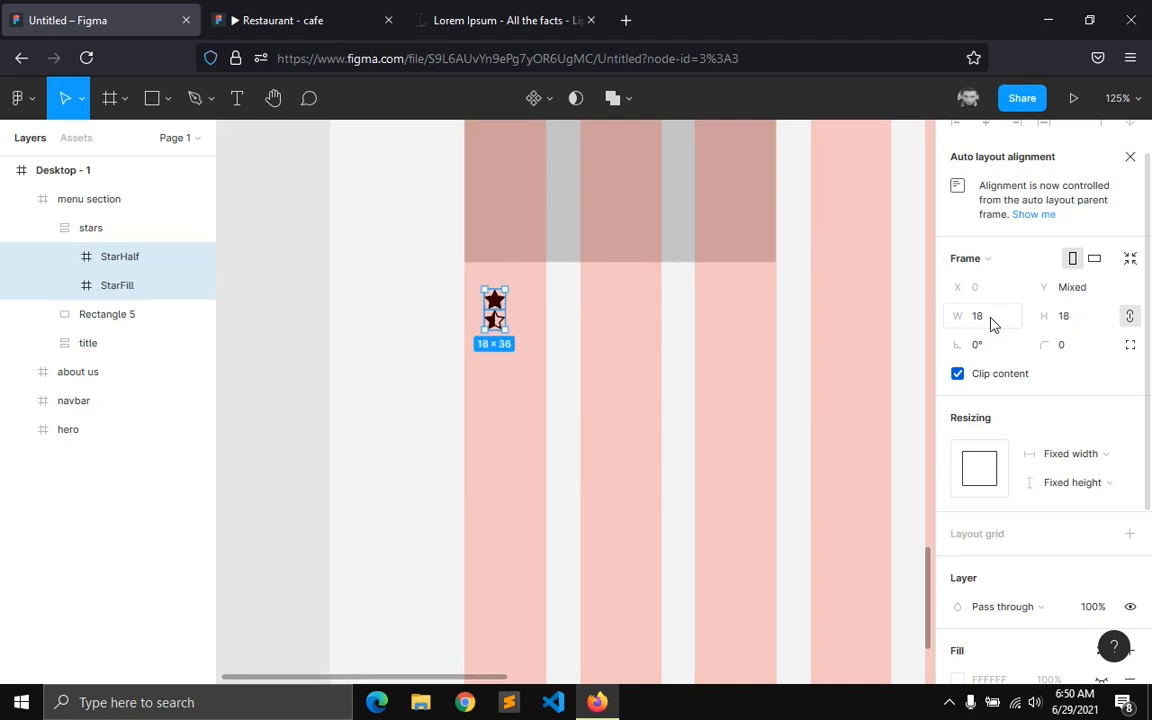
# - Lay the stars out horizontally, align the row with the rectangle's left edge and set the item spacing to 8
pyautogui.click(93, 229)
pyautogui.click(980, 353)
pyautogui.moveTo(491, 296); pyautogui.dragTo(476, 300)
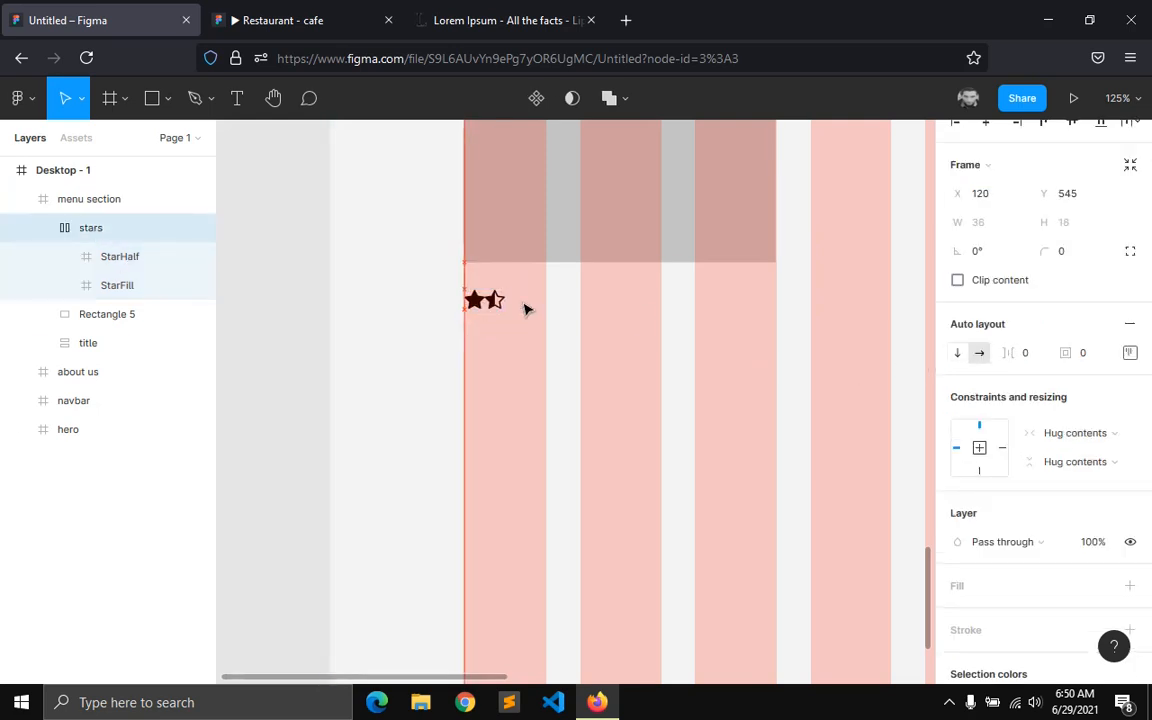
pyautogui.click(1026, 356)
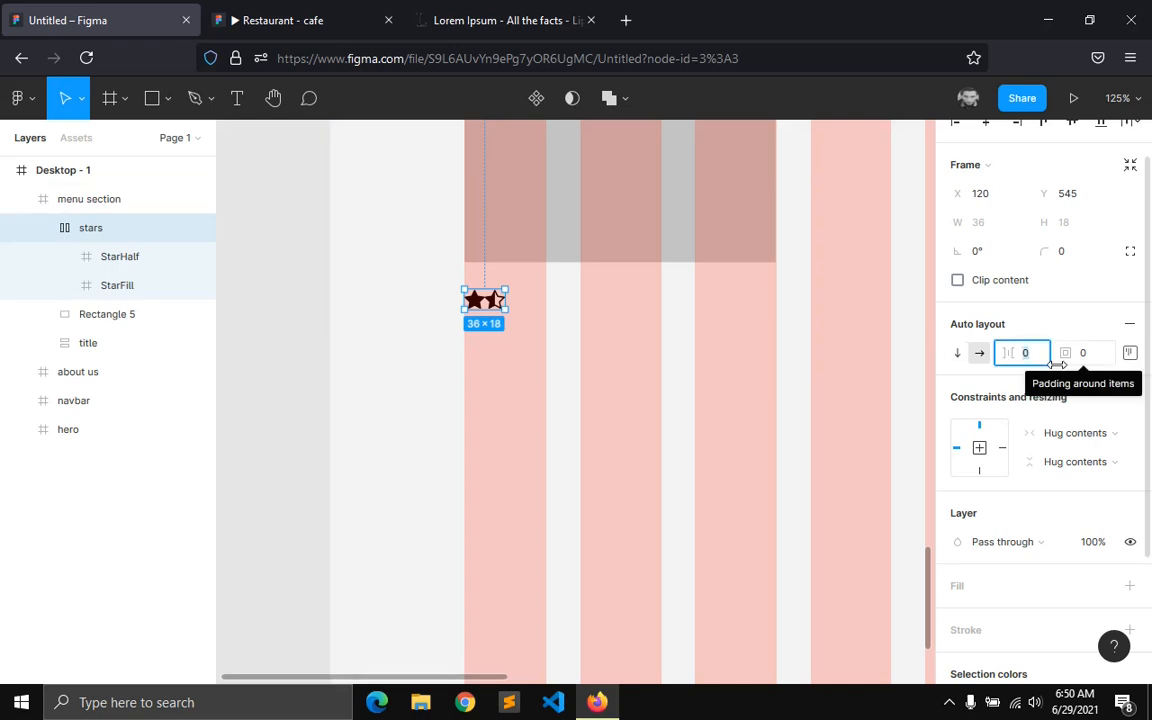
pyautogui.write('8')
pyautogui.press('Return')
# - Duplicate the filled star three times so the row matches the 4.5-star rating in the reference prototype
pyautogui.click(322, 9)
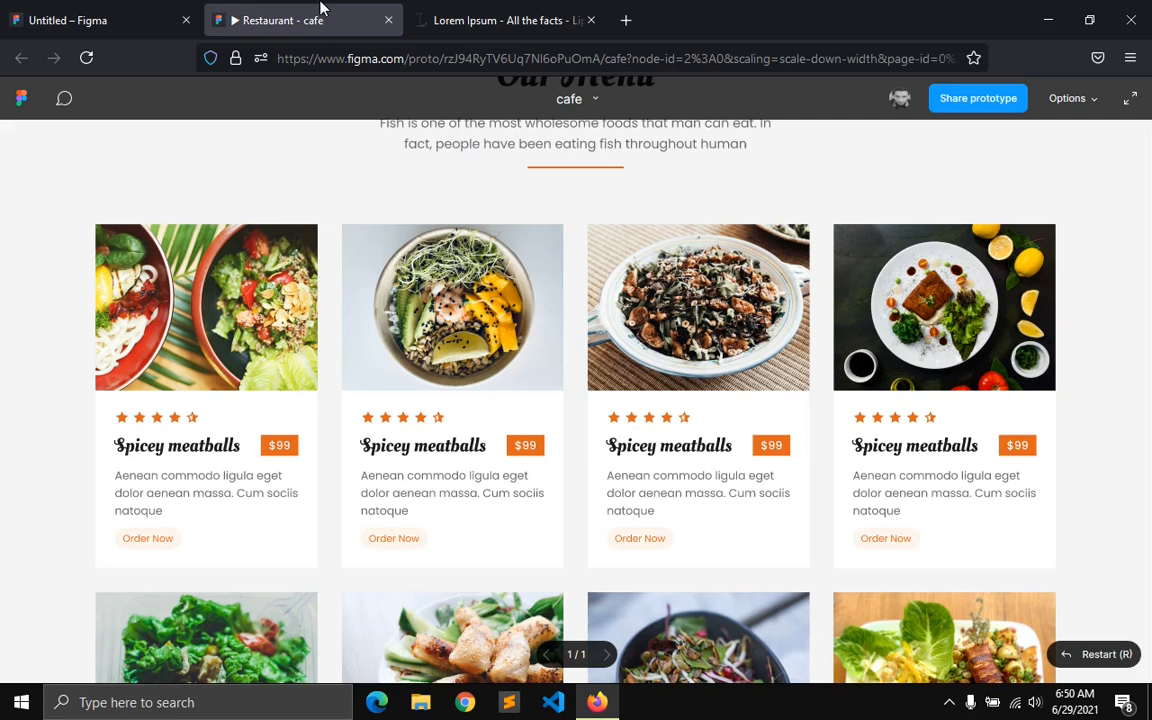
pyautogui.click(14, 12)
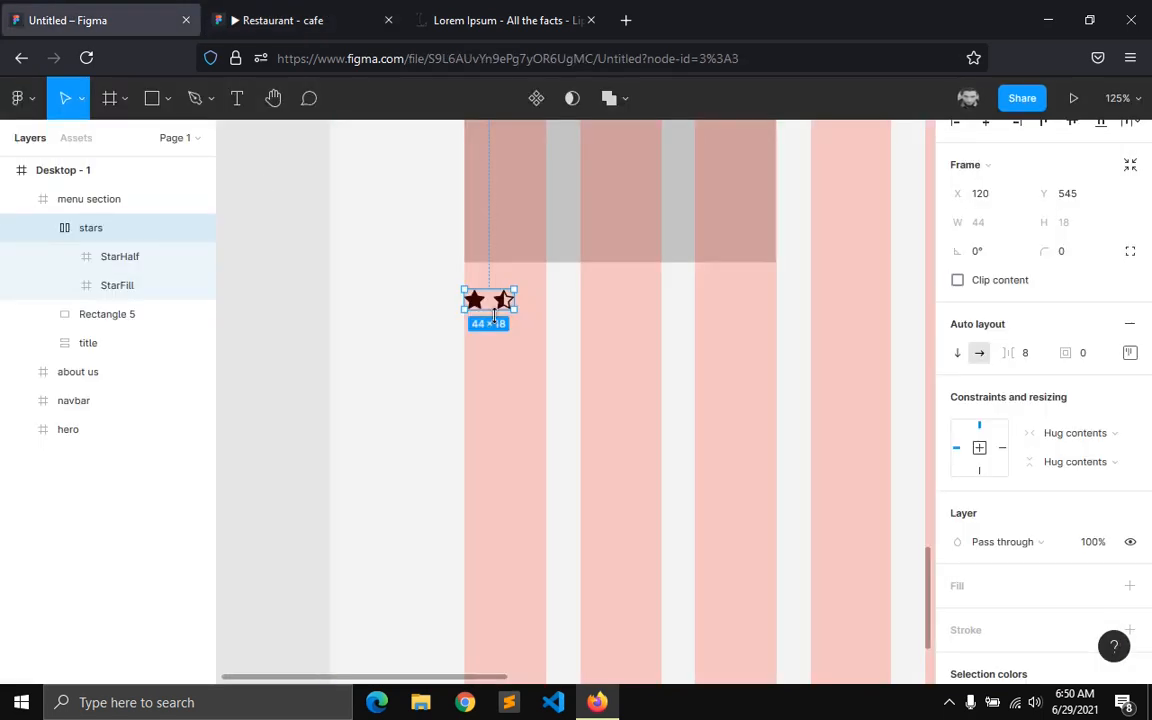
pyautogui.doubleClick(484, 306)
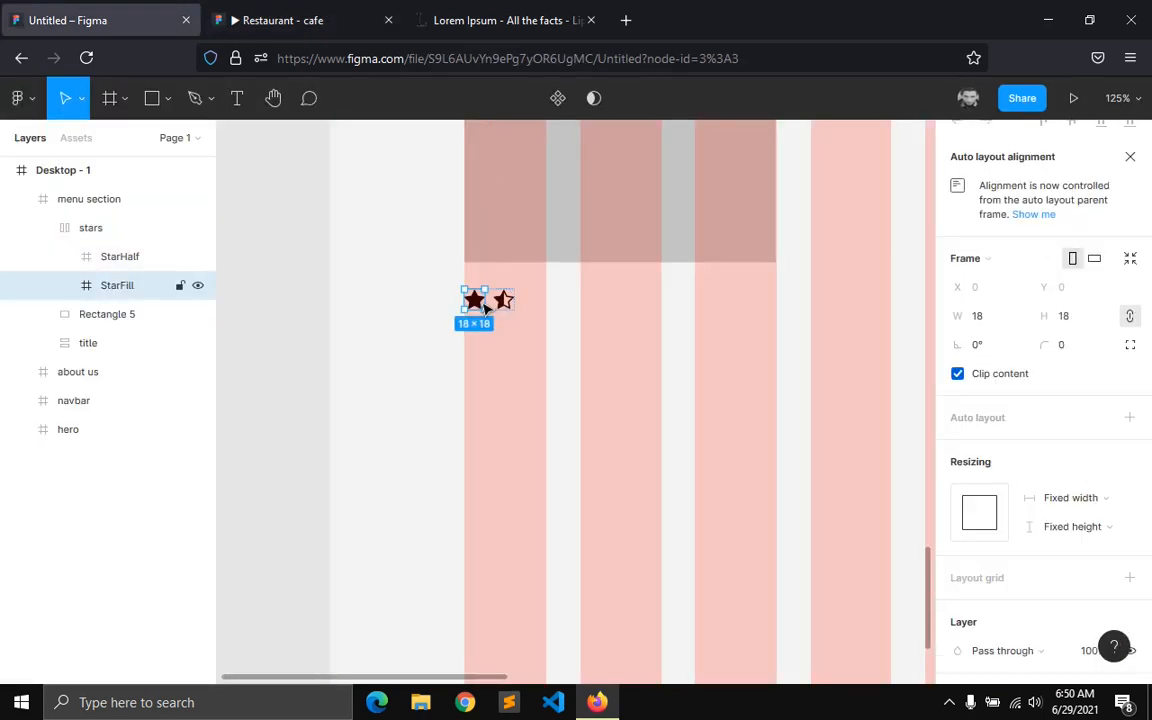
pyautogui.hotkey('ctrl', 'd')
pyautogui.hotkey('ctrl', 'd')
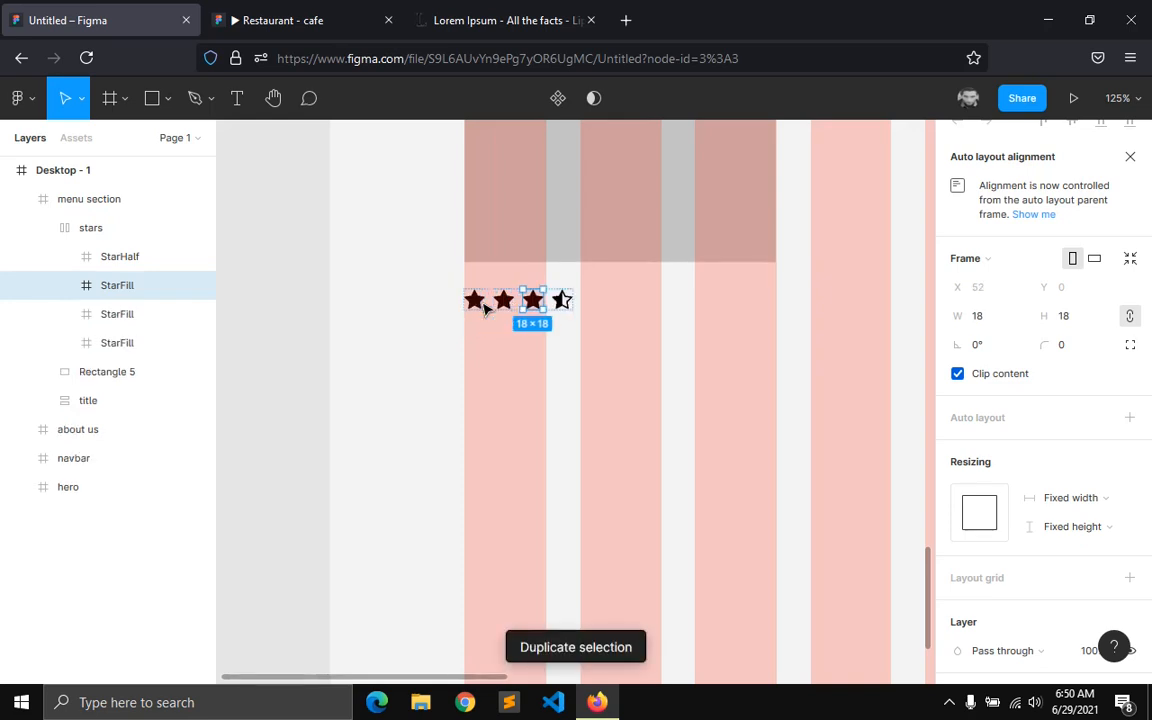
pyautogui.hotkey('ctrl', 'd')
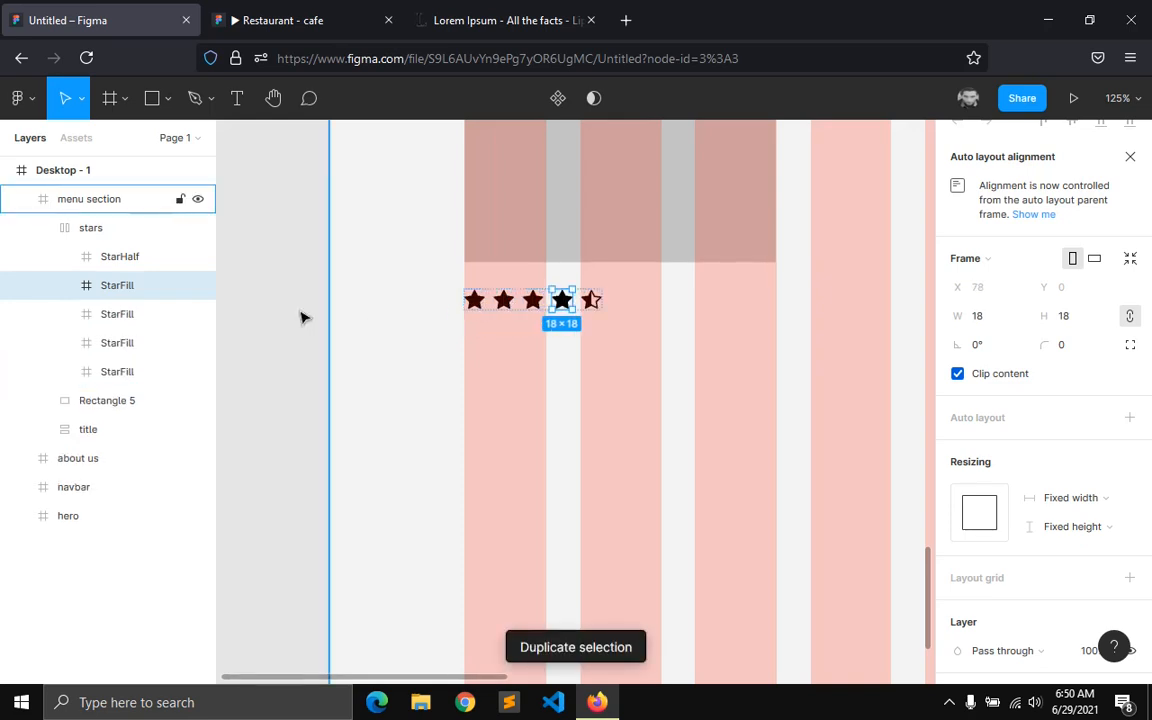
# - Move the star row slightly closer to the grey rectangle, keeping it aligned with the rectangle's left edge
pyautogui.click(110, 229)
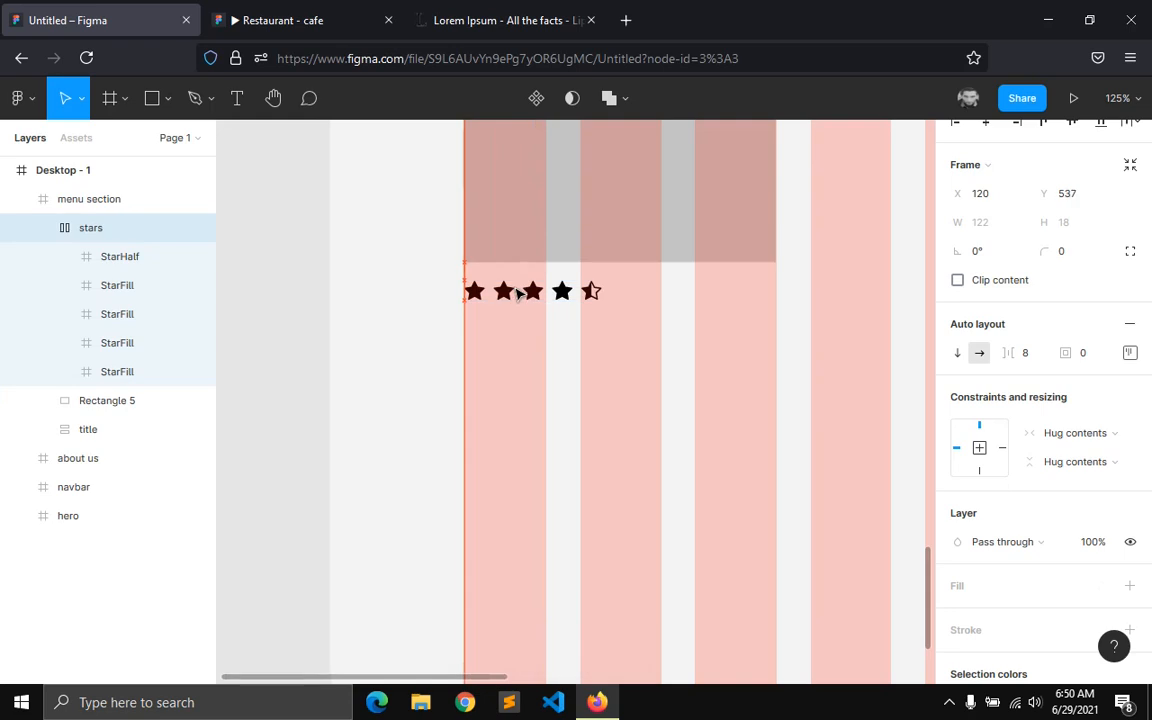
pyautogui.moveTo(518, 300); pyautogui.dragTo(518, 306)
# - Add the dish title text "Spicey meatballs" below the star row in the menu section
pyautogui.click(517, 378)
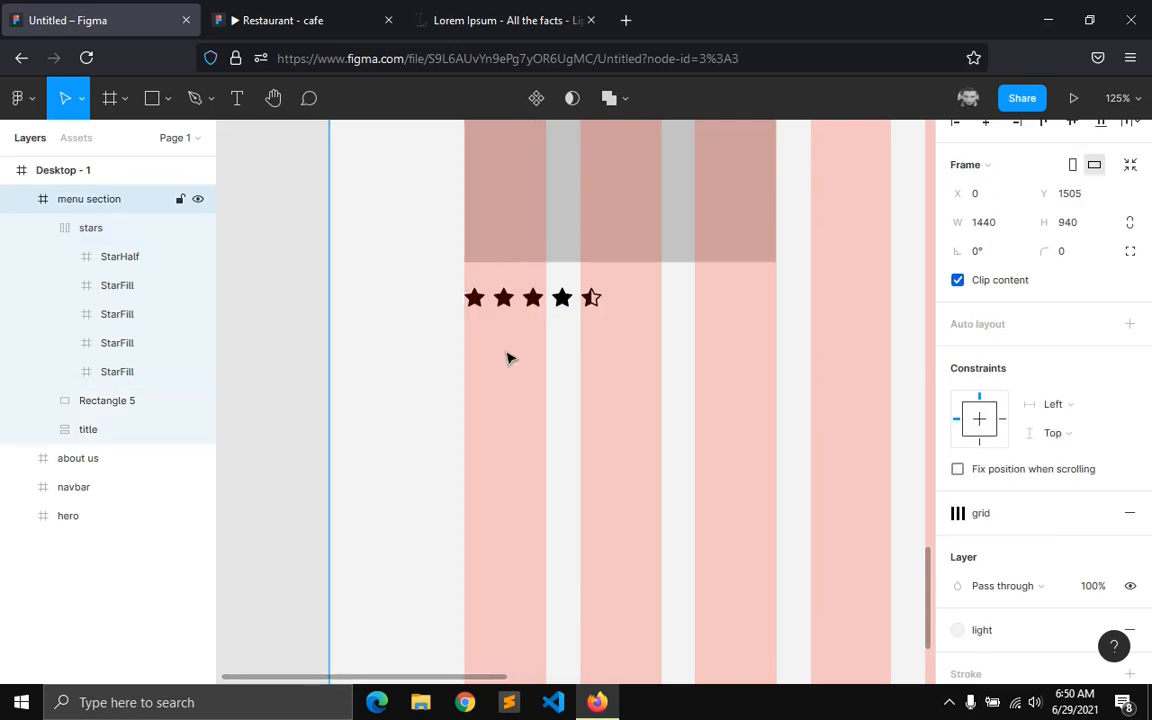
pyautogui.click(236, 98)
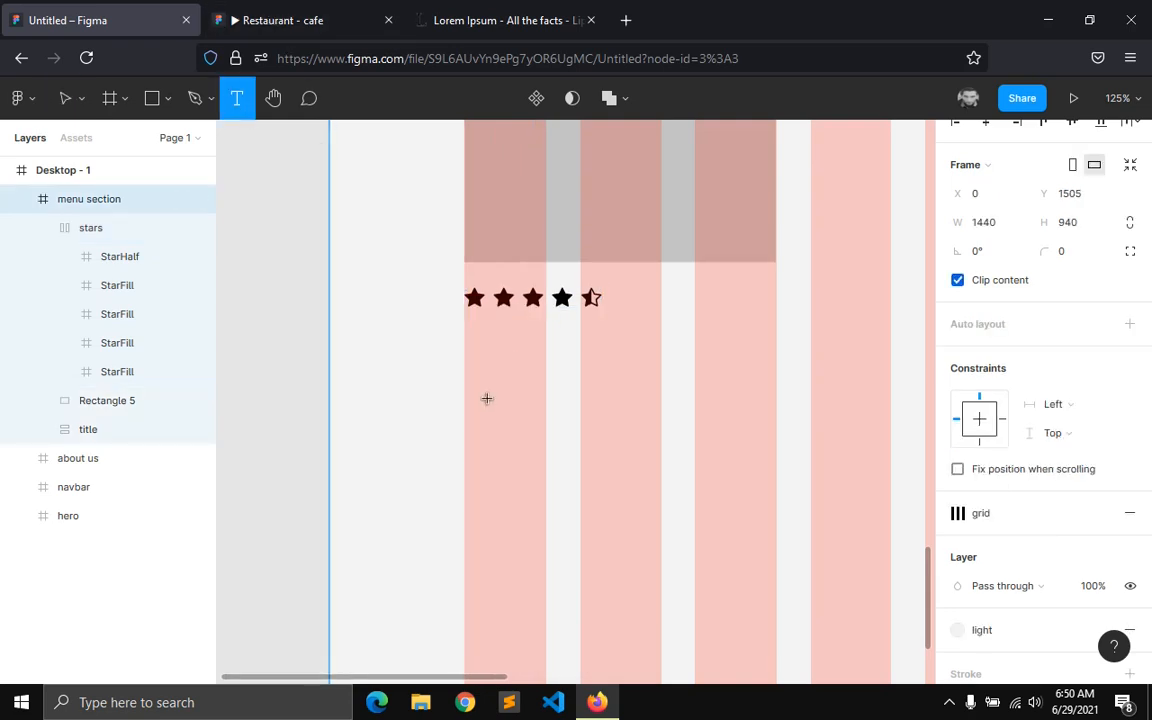
pyautogui.click(465, 344)
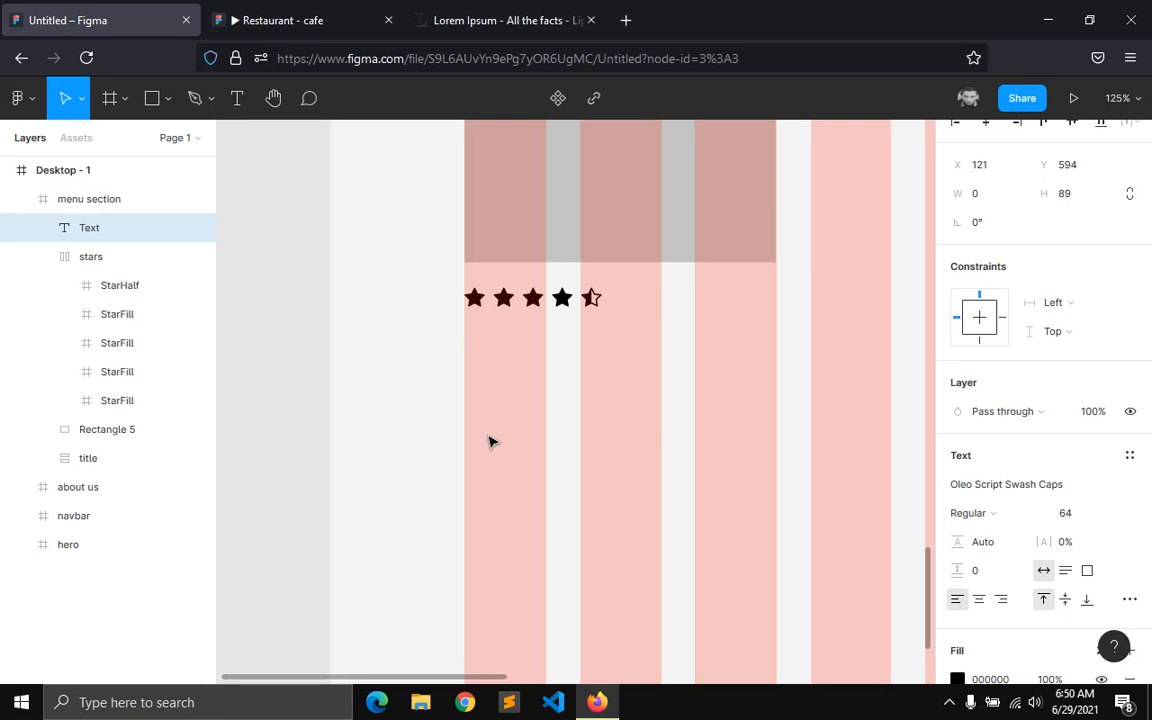
pyautogui.write('Sp')
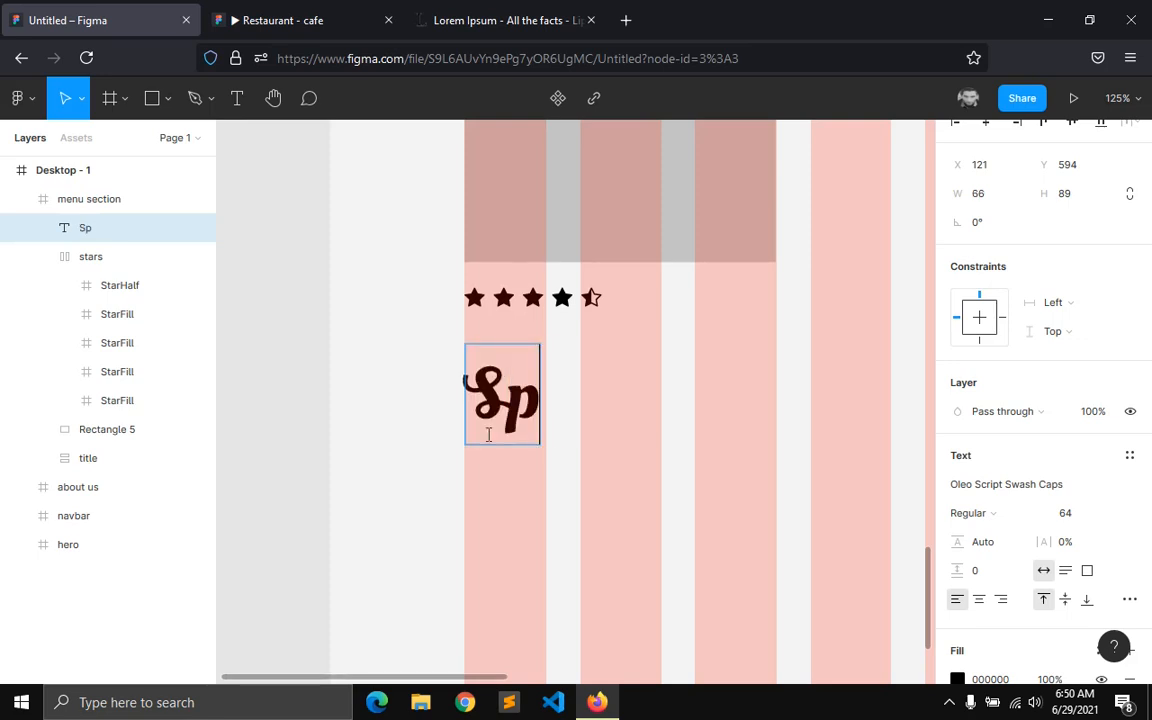
pyautogui.write('icey')
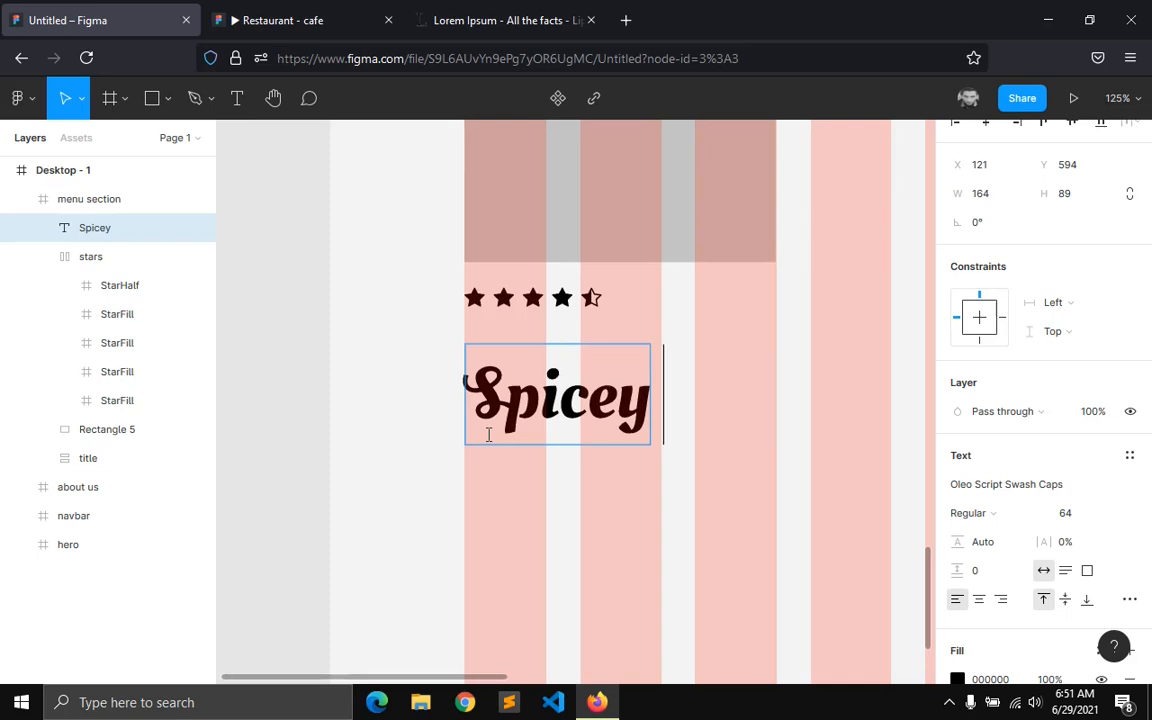
pyautogui.write(' meatbal')
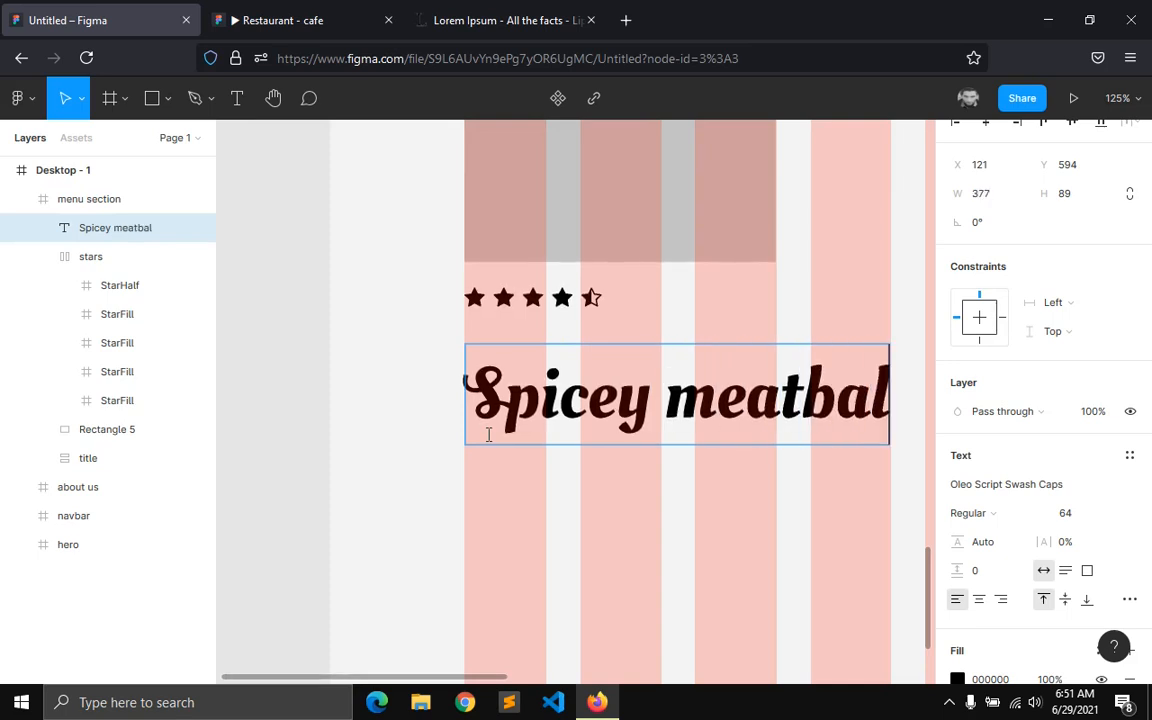
pyautogui.write('ls')
pyautogui.press('Escape')
pyautogui.scroll(-2, 1050, 470)
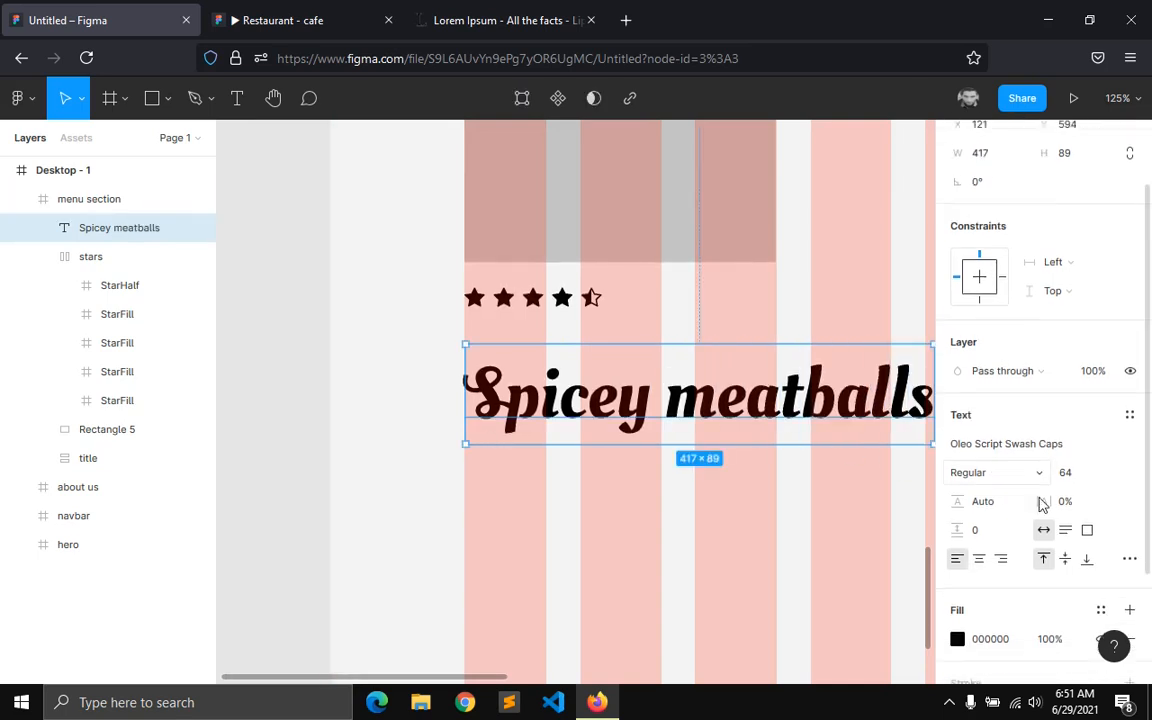
# - Set the dish title to size 24 with the dark colour style and move it closer to the stars
pyautogui.click(1080, 442)
pyautogui.write('24')
pyautogui.press('Return')
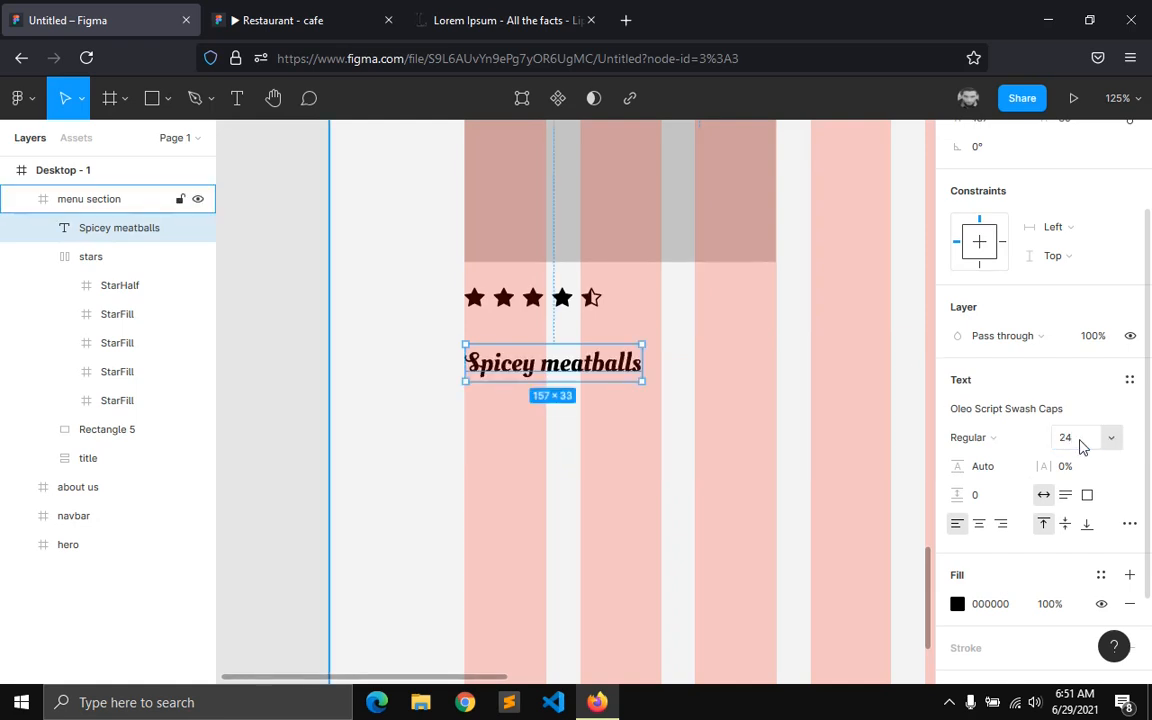
pyautogui.click(1098, 575)
pyautogui.click(1000, 658)
pyautogui.moveTo(555, 376); pyautogui.dragTo(562, 367)
# - Apply the orange primary colour style to the star row and shift it slightly down towards the dish title
pyautogui.click(90, 256)
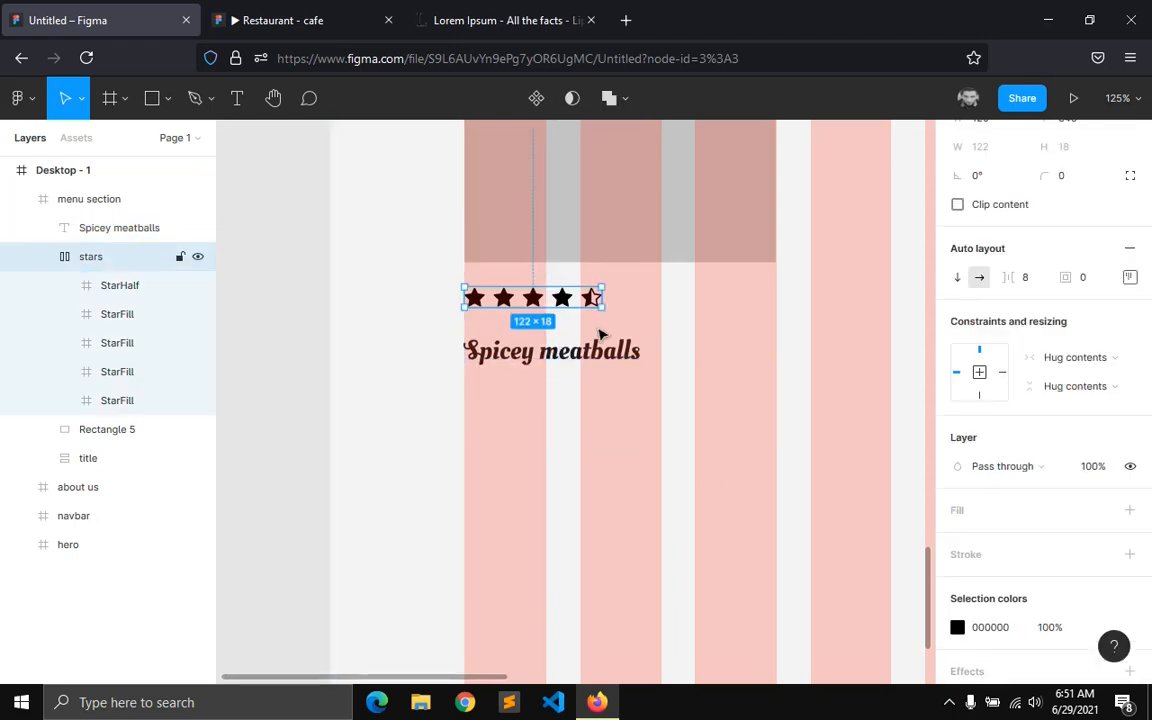
pyautogui.scroll(-2, 1060, 598)
pyautogui.click(1098, 551)
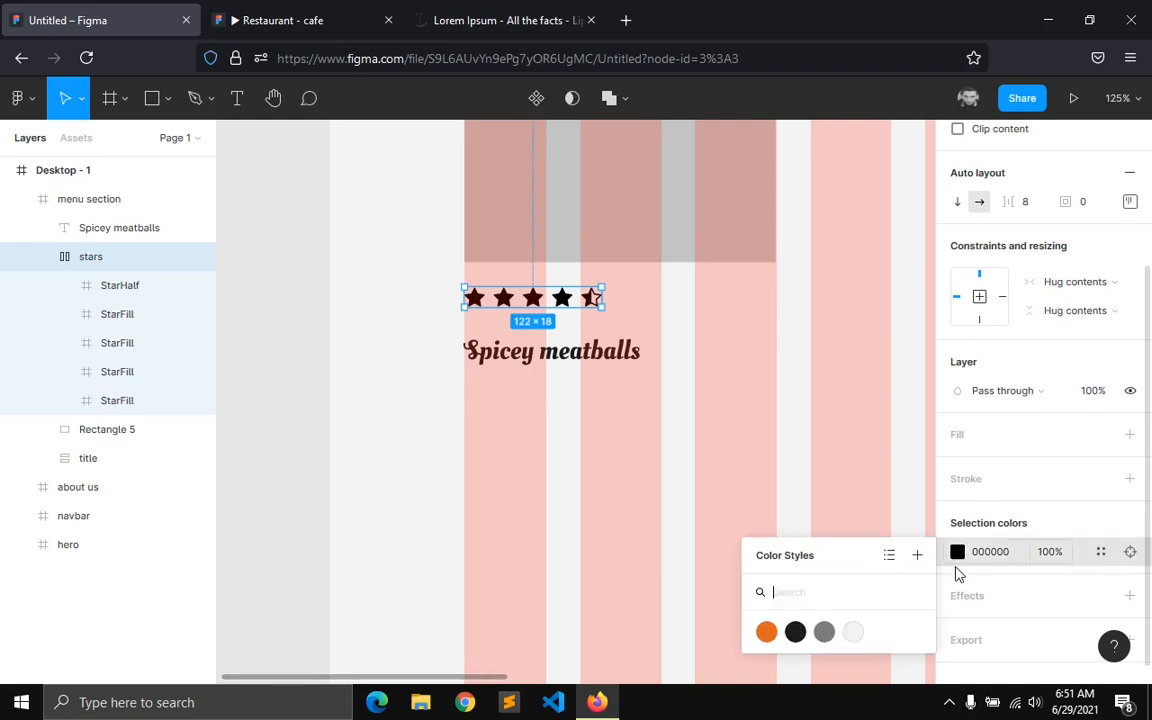
pyautogui.click(775, 638)
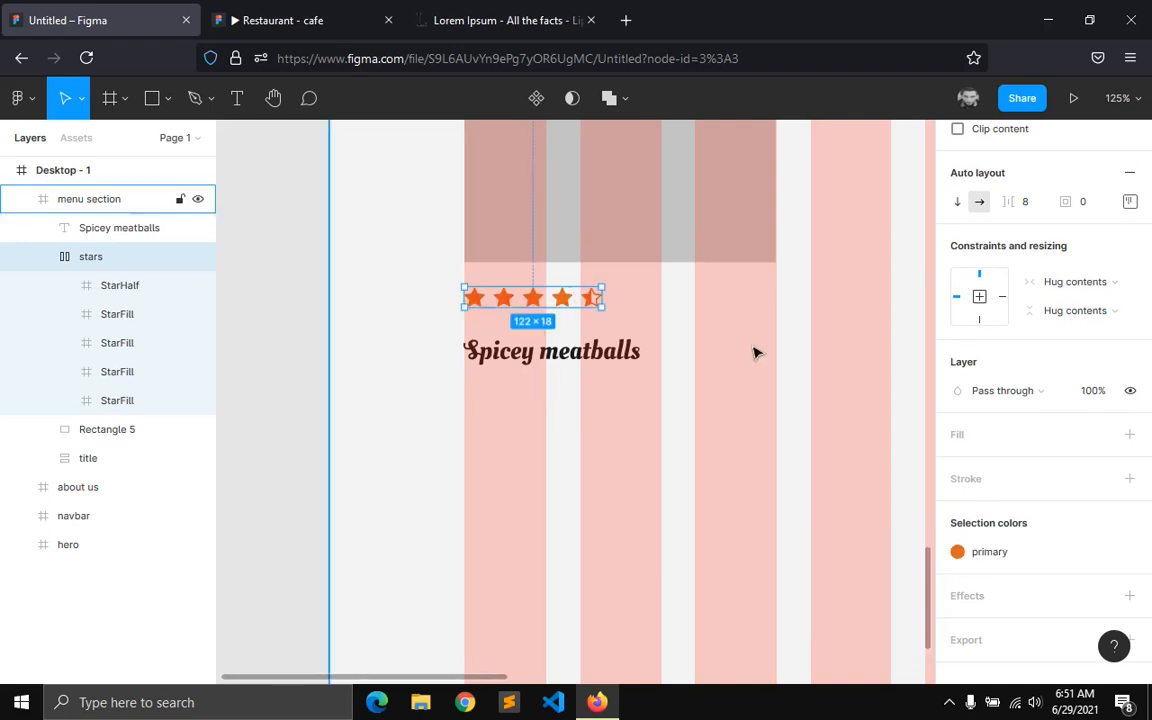
pyautogui.click(517, 345)
# - Add the price text "$99" beside the dish title, following the menu card in the reference prototype
pyautogui.click(529, 12)
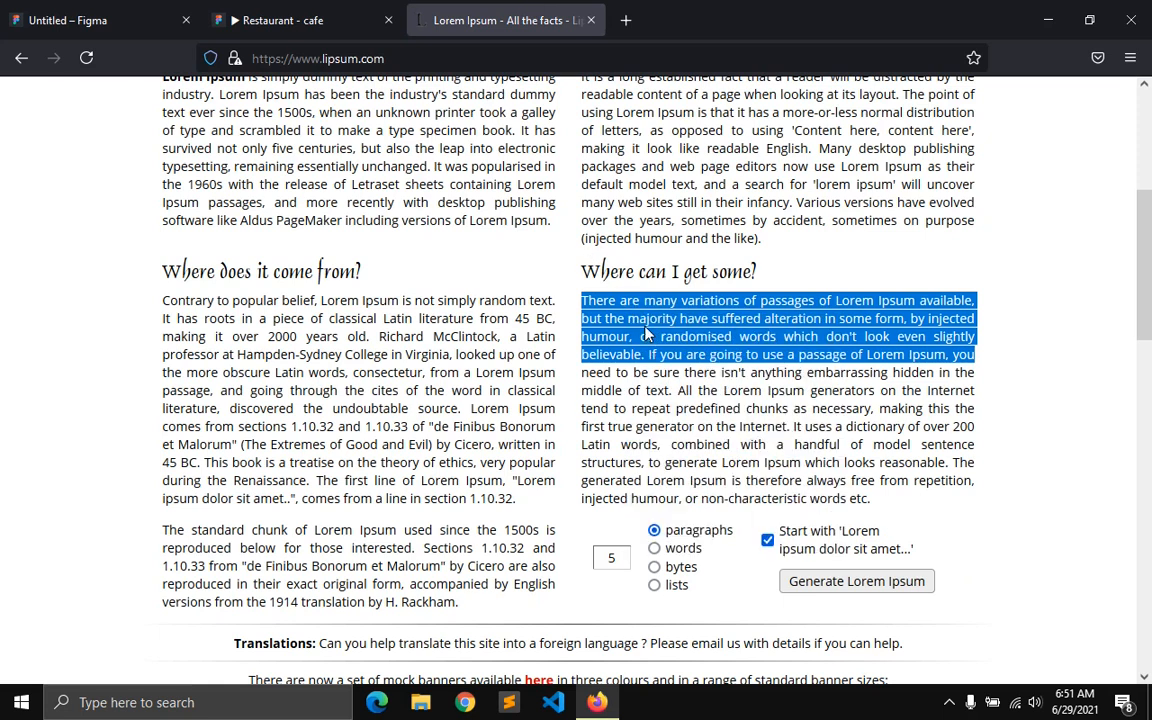
pyautogui.hotkey('ctrl', 'Tab')
pyautogui.hotkey('ctrl', 'Tab')
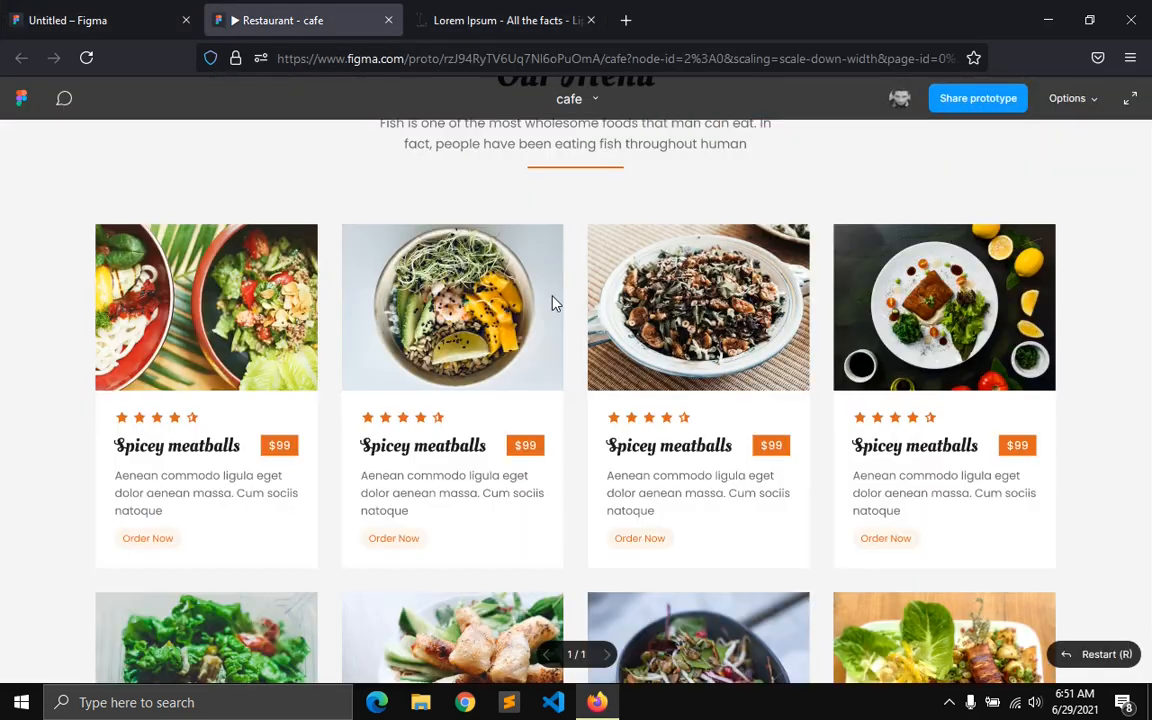
pyautogui.hotkey('ctrl', 'Tab')
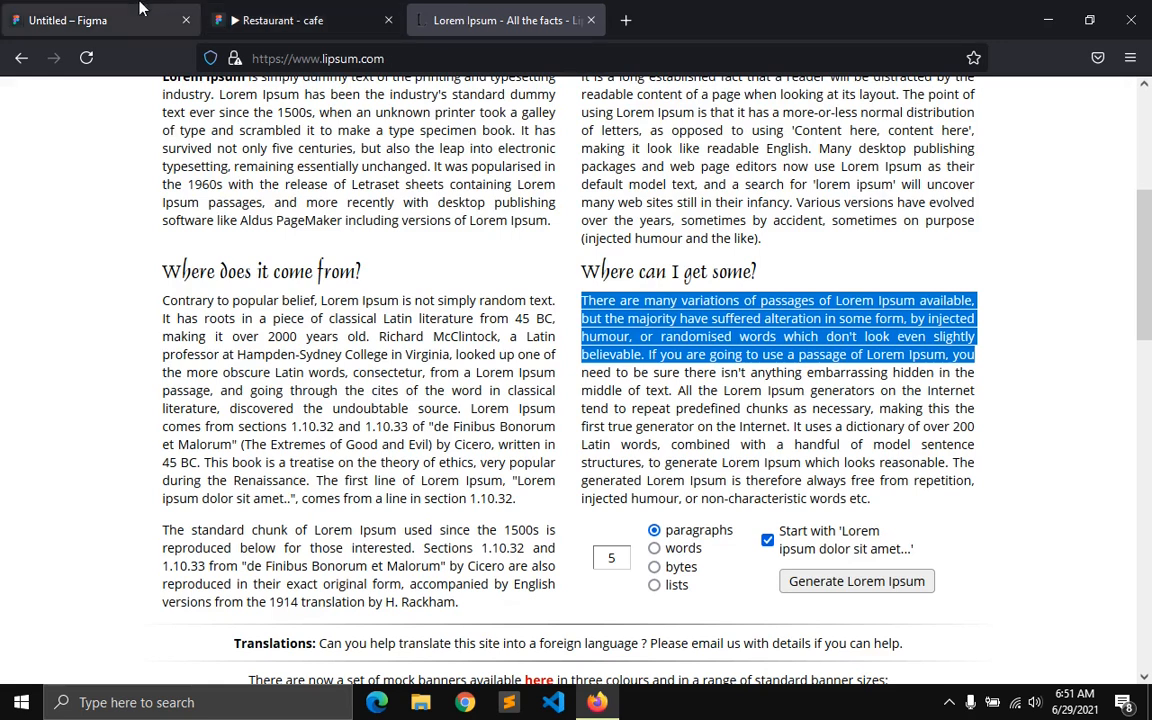
pyautogui.hotkey('ctrl', 'Tab')
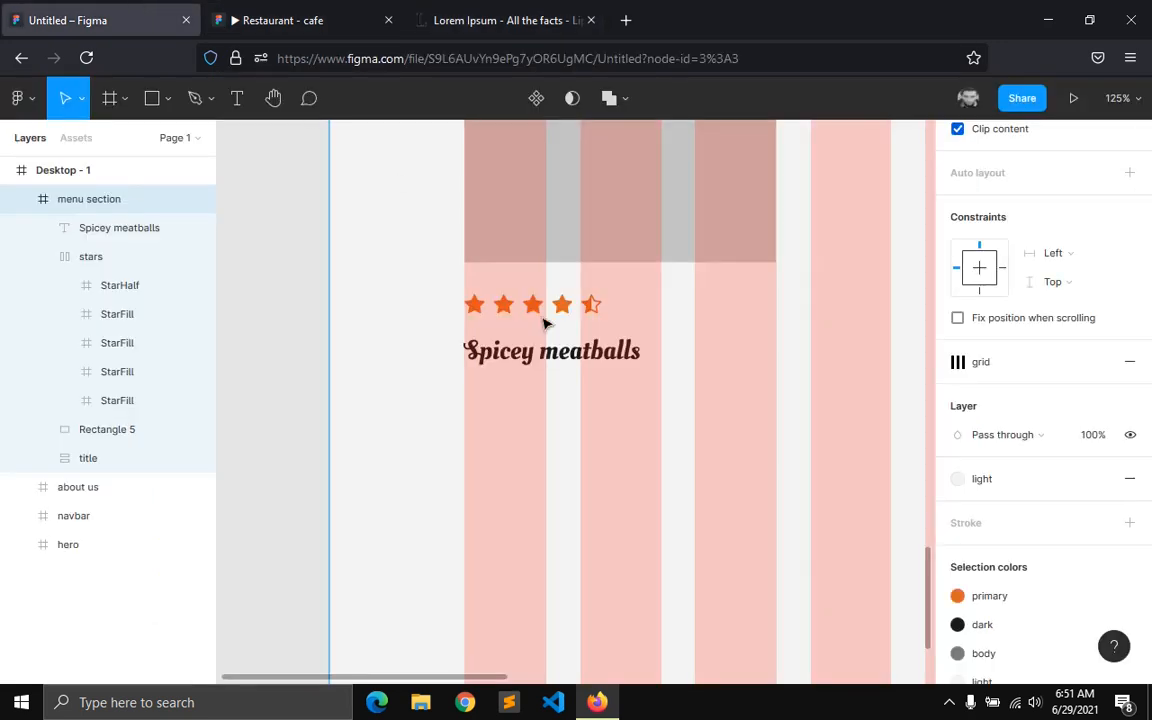
pyautogui.click(241, 106)
pyautogui.keyDown('ctrl'); pyautogui.scroll(2, 658, 343); pyautogui.keyUp('ctrl')
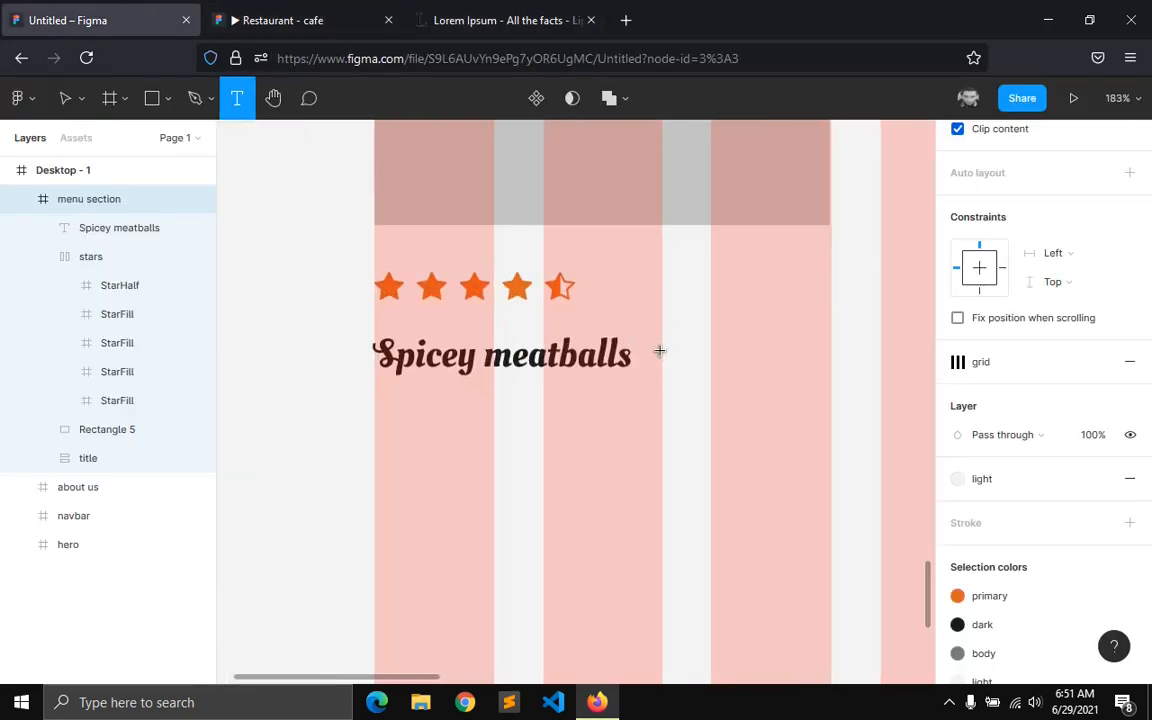
pyautogui.click(681, 366)
pyautogui.write('$')
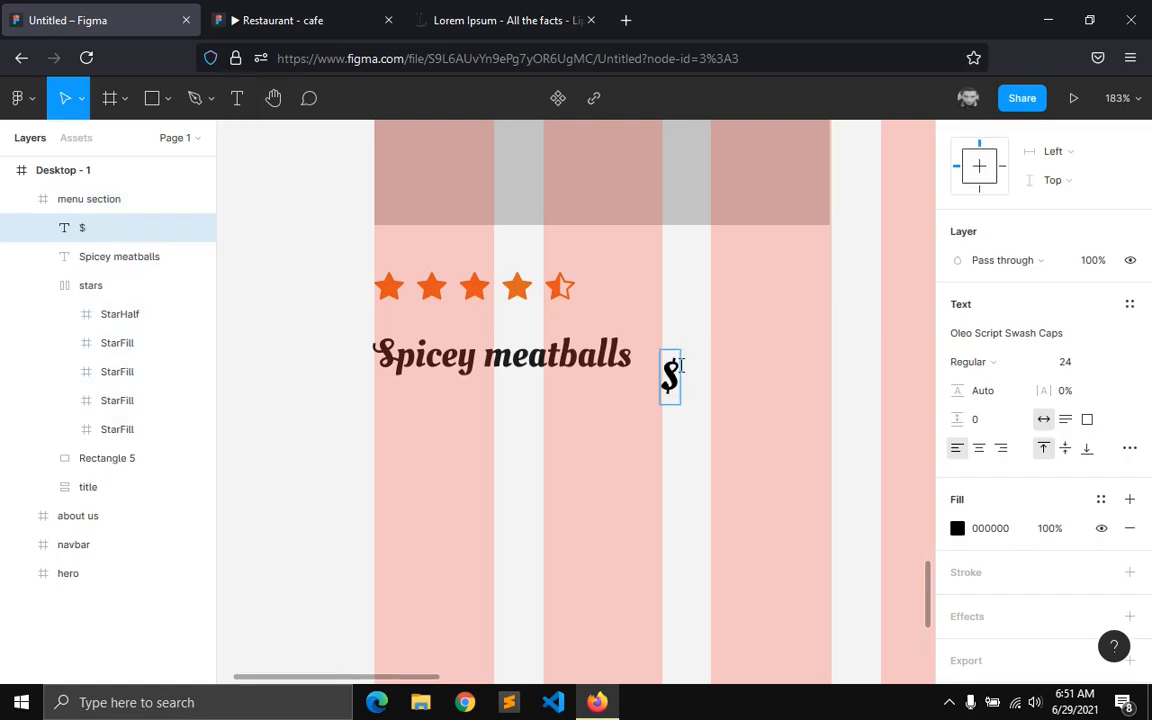
pyautogui.write('99')
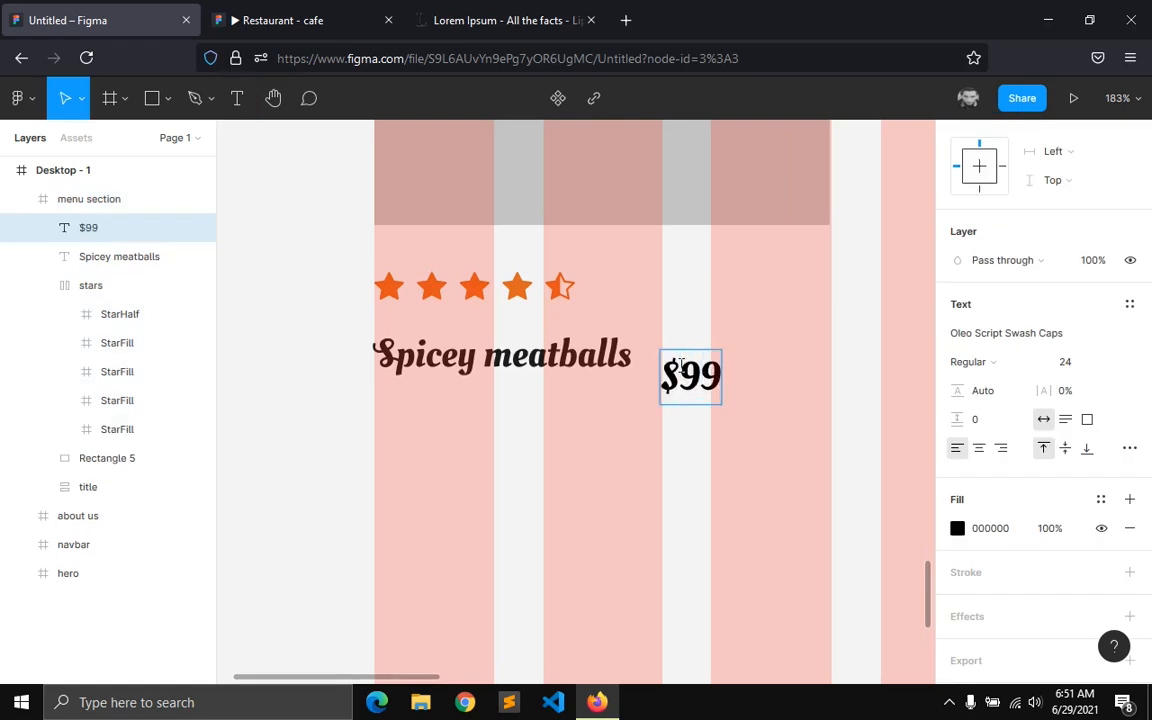
pyautogui.press('Escape')
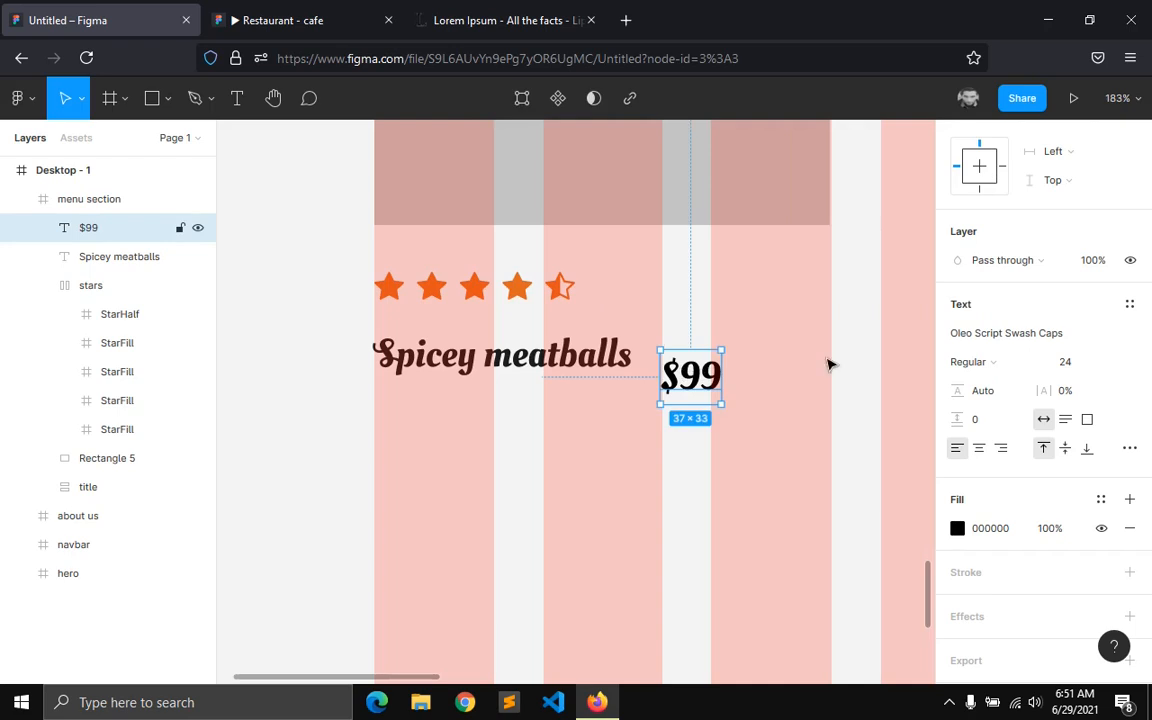
# - Apply the body text style to the price and align it vertically with the dish title
pyautogui.click(1130, 304)
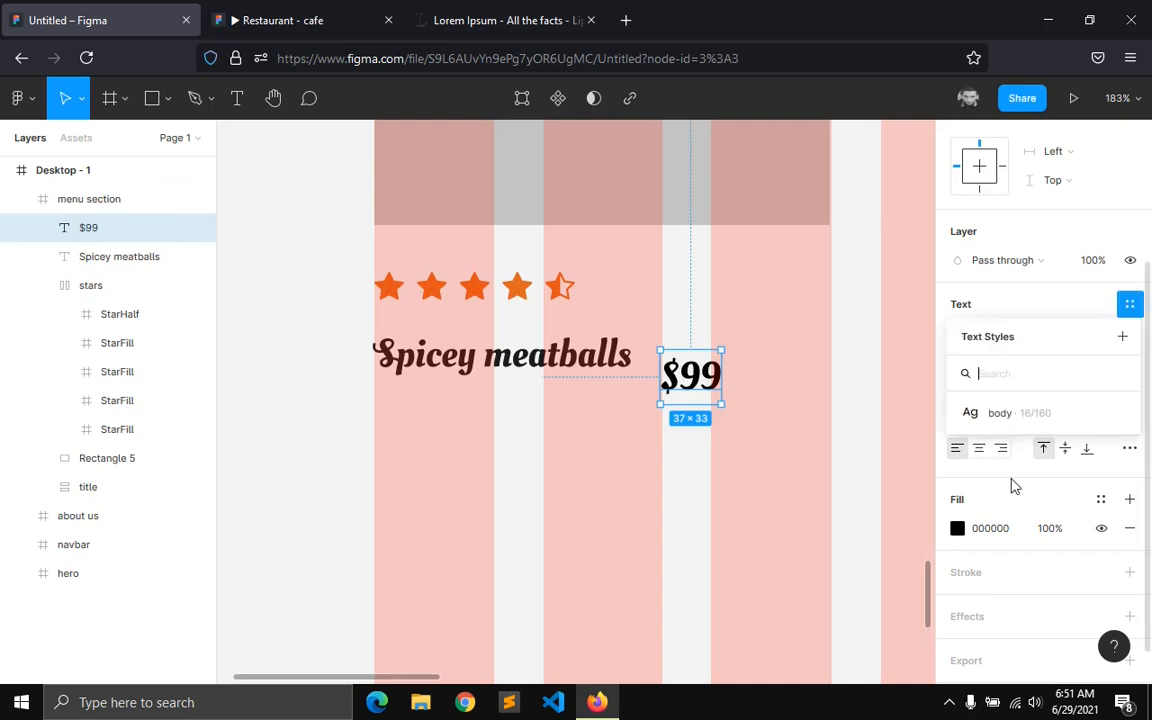
pyautogui.click(999, 413)
pyautogui.moveTo(686, 374); pyautogui.dragTo(690, 363)
# - Wrap the price text in an auto layout frame with padding of 4 vertically and 12 horizontally
pyautogui.hotkey('shift', 'a')
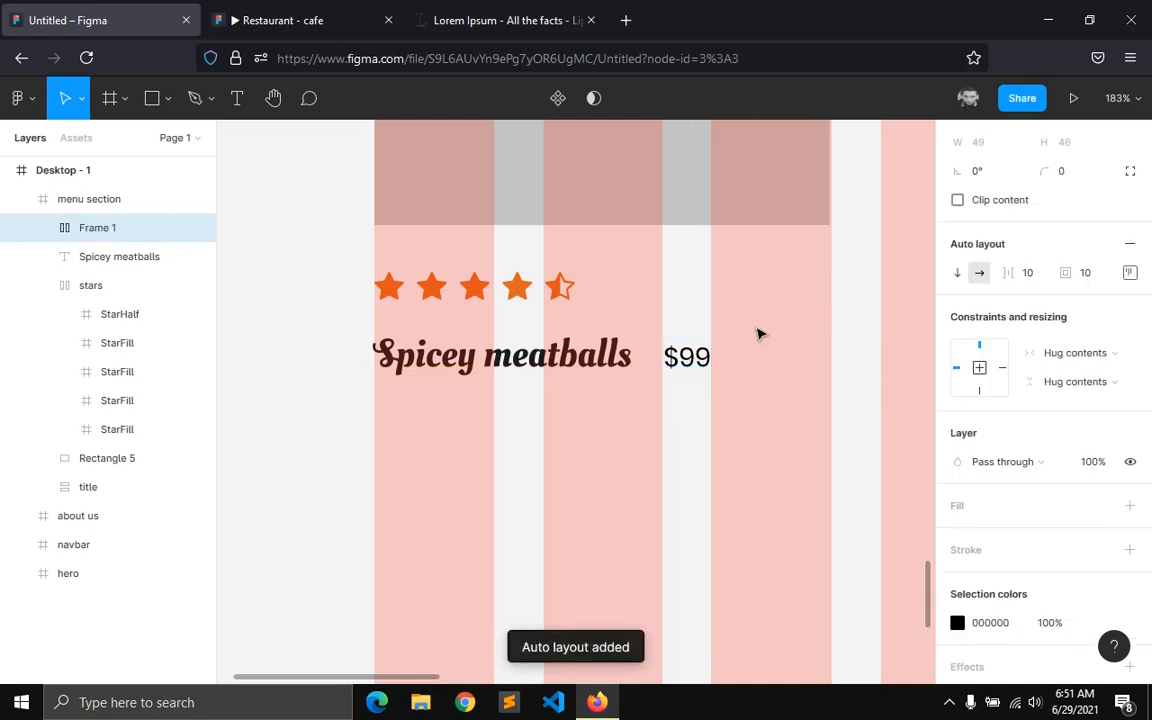
pyautogui.click(1095, 280)
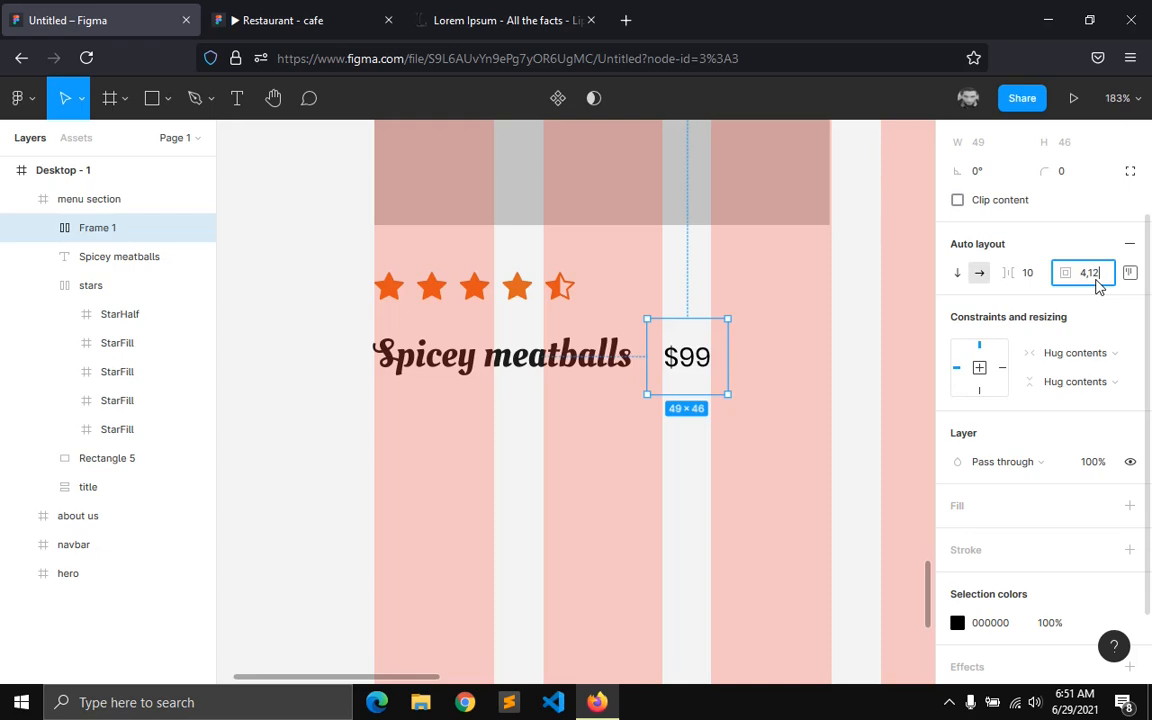
pyautogui.press('Return')
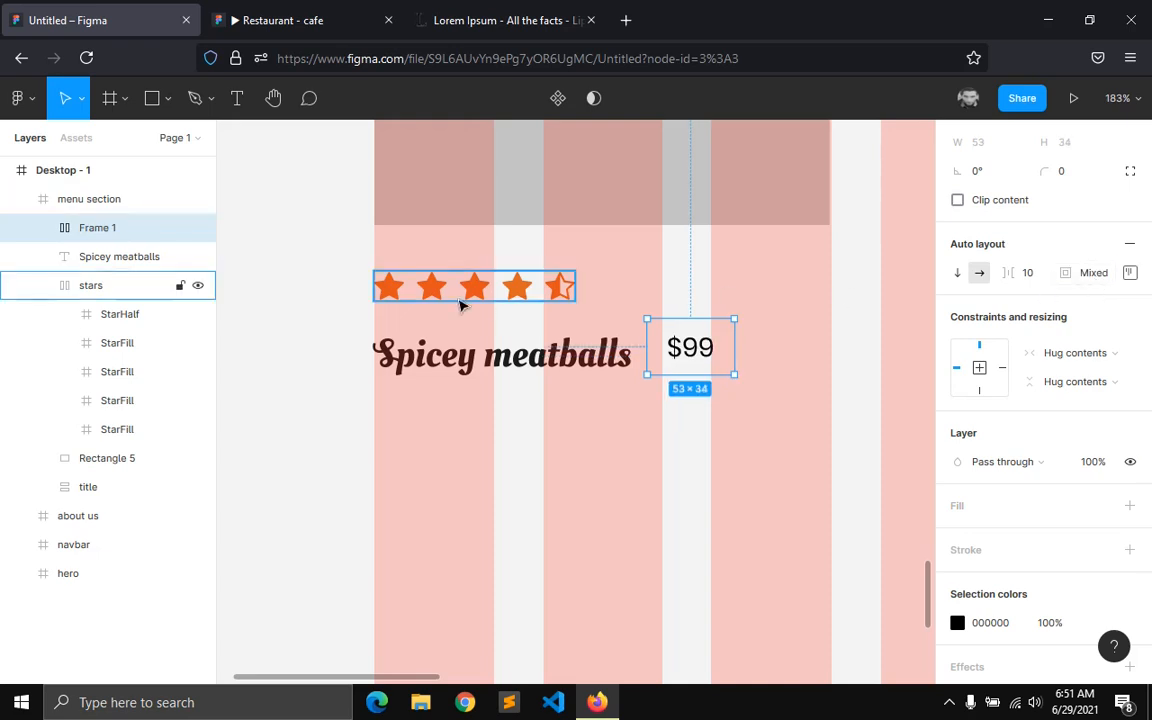
# - Detach the body text style from the price inside the auto layout frame and set its size to 12
pyautogui.click(43, 229)
pyautogui.click(97, 254)
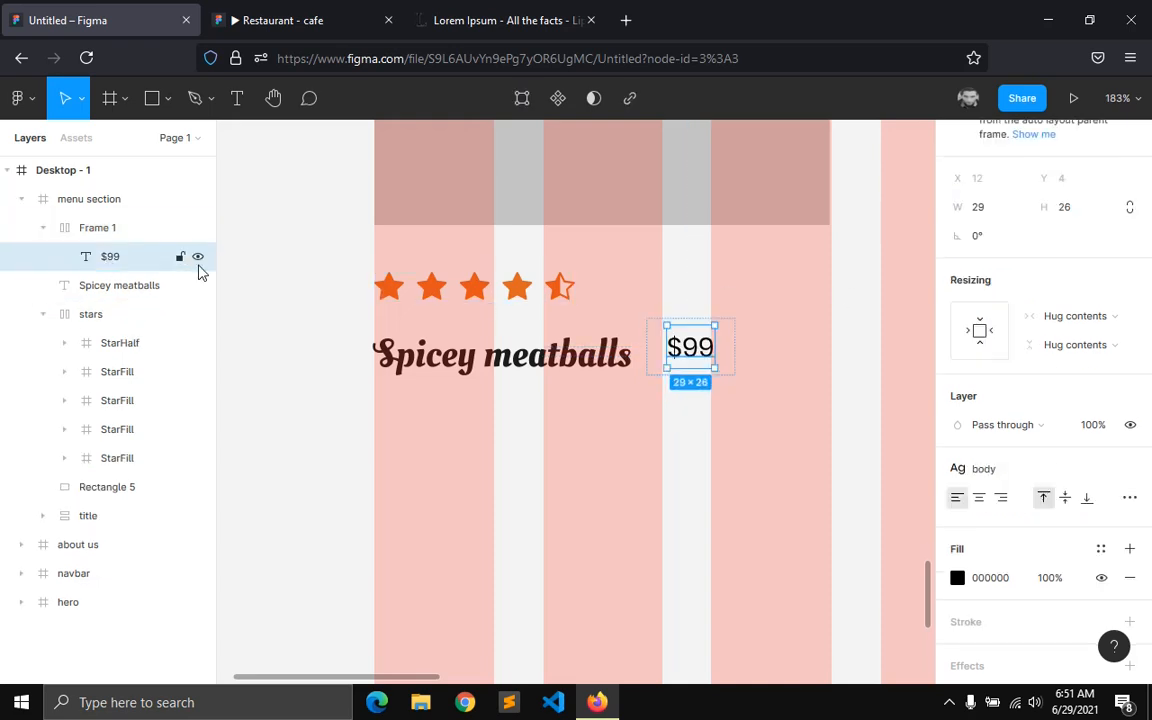
pyautogui.click(1131, 469)
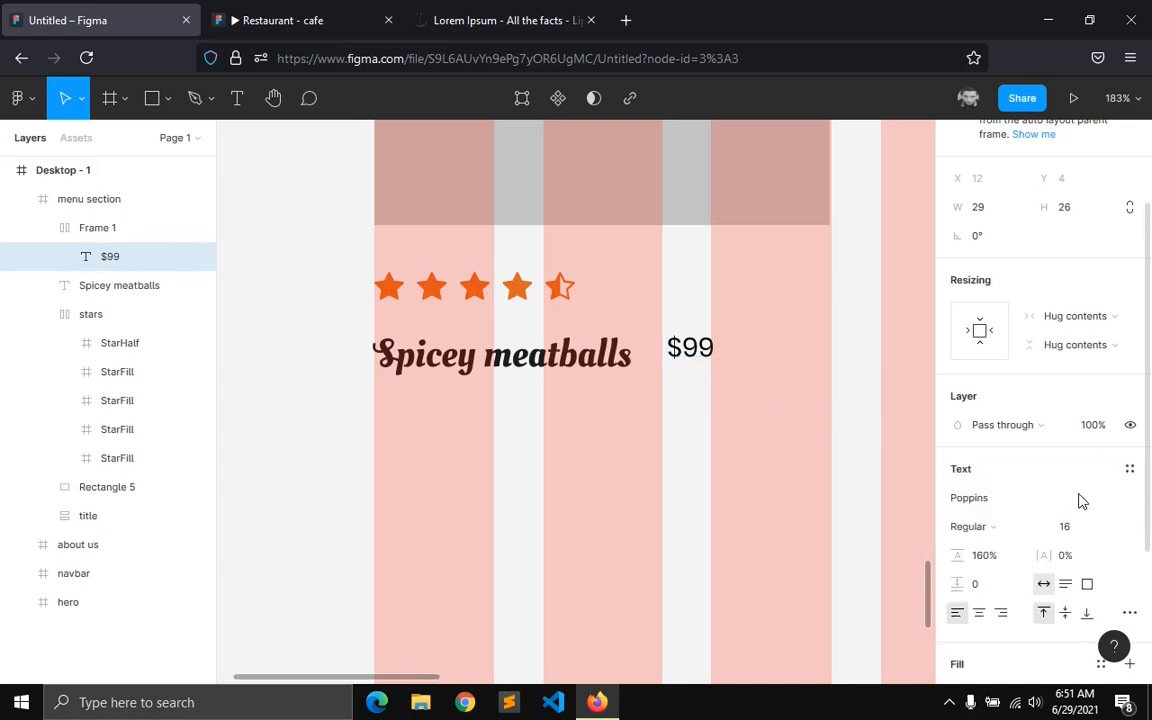
pyautogui.click(1067, 525)
pyautogui.write('12')
pyautogui.press('Return')
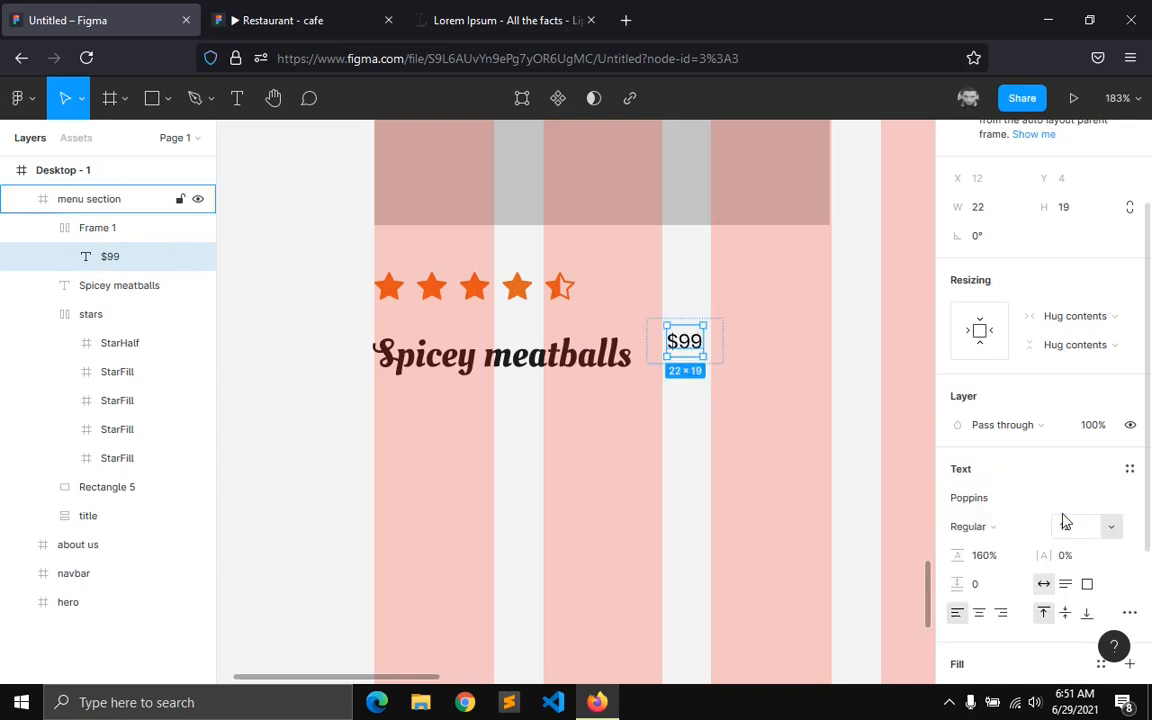
# - Fill the price's auto layout frame with the orange primary colour style
pyautogui.click(140, 228)
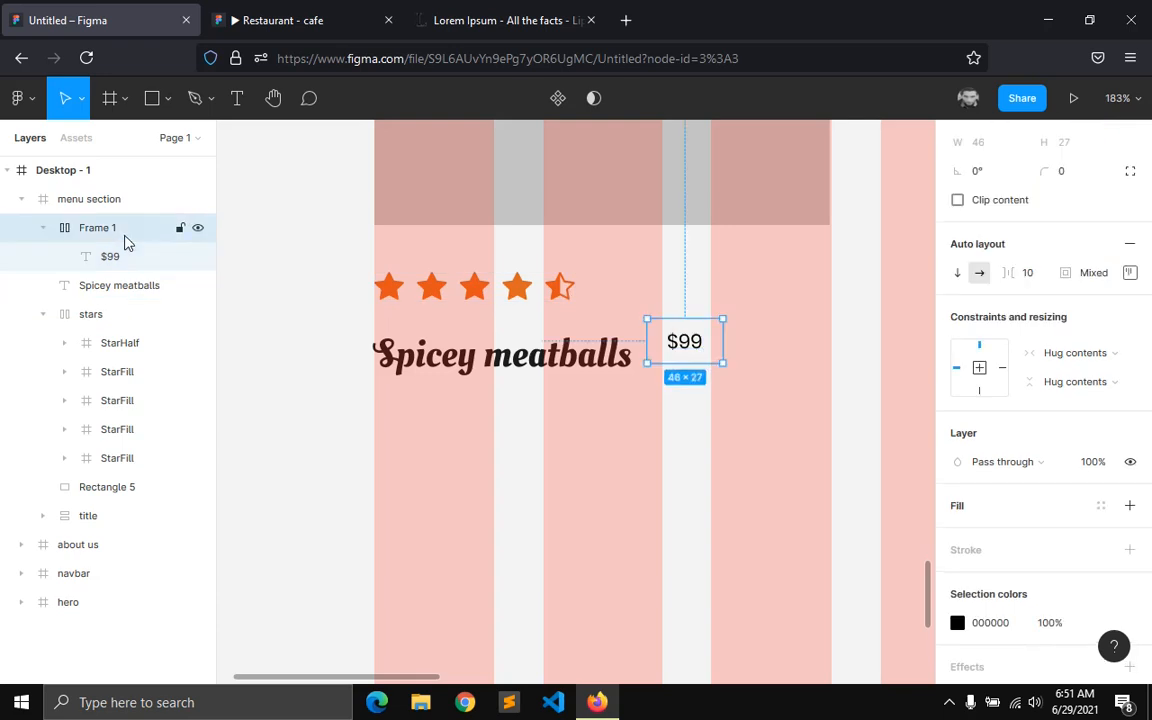
pyautogui.click(1100, 505)
pyautogui.click(971, 615)
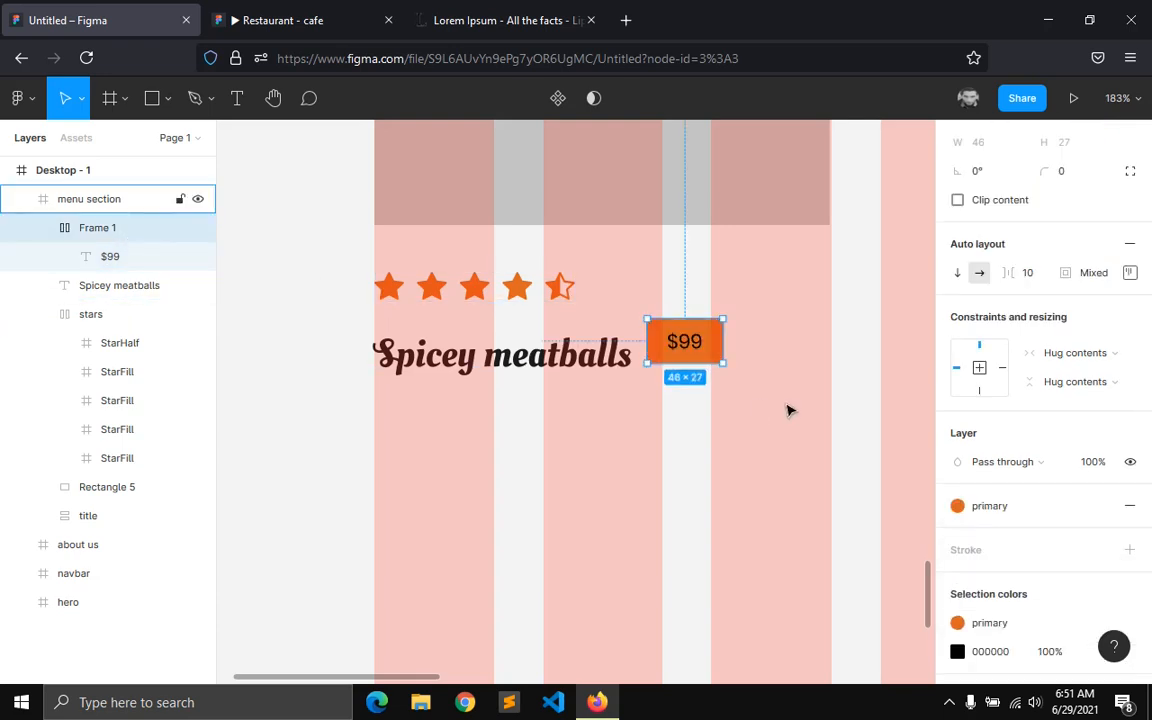
# - Apply the light colour style to the price text inside the orange tag
pyautogui.doubleClick(684, 350)
pyautogui.scroll(-3, 1044, 542)
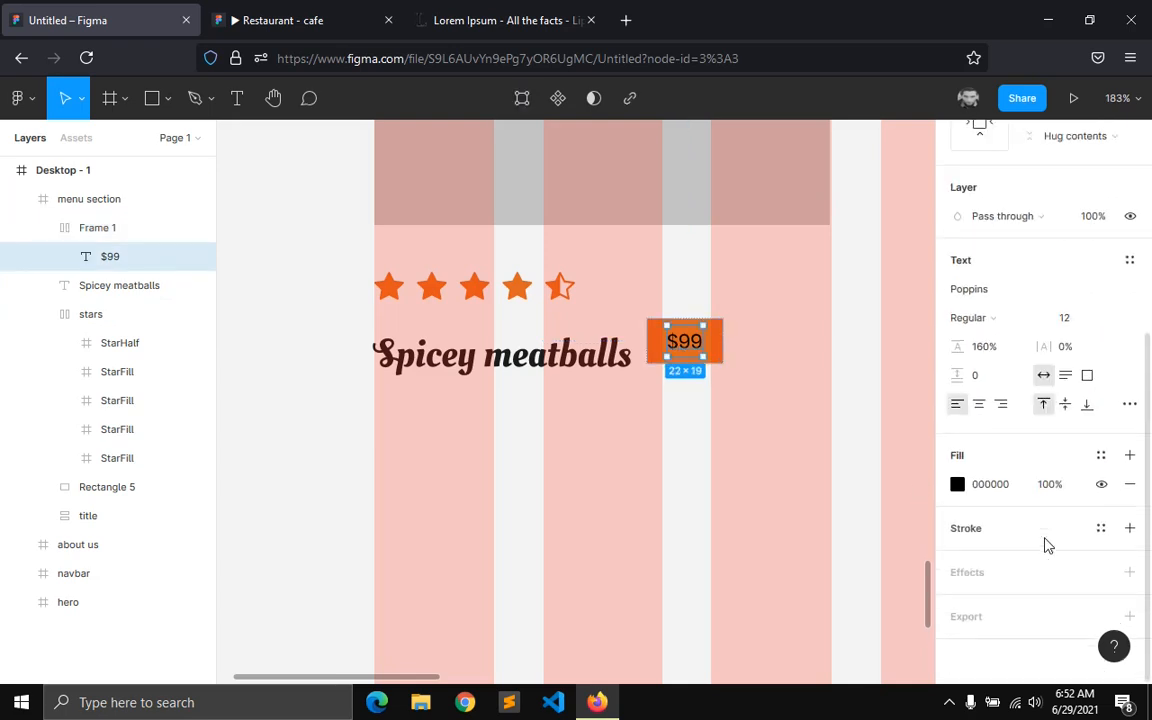
pyautogui.click(1100, 455)
pyautogui.click(1057, 564)
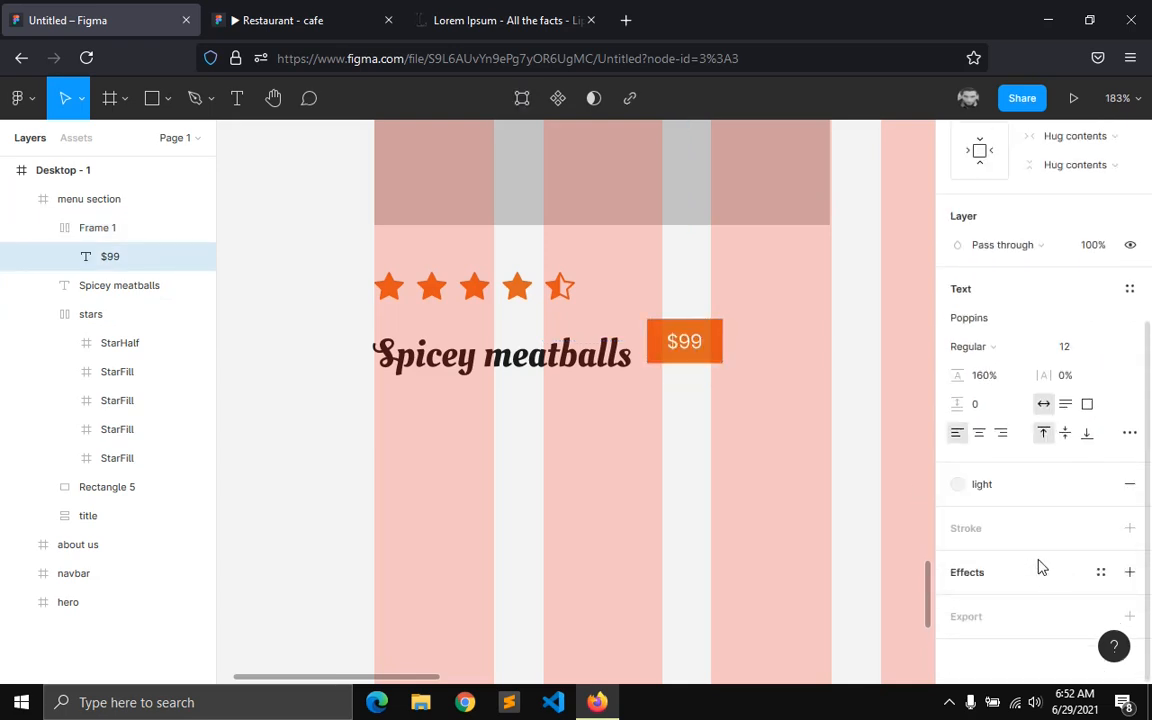
pyautogui.click(673, 372)
# - Following the reference card, move the price tag to the image placeholder's right edge and vertically centre it with the dish title
pyautogui.click(303, 10)
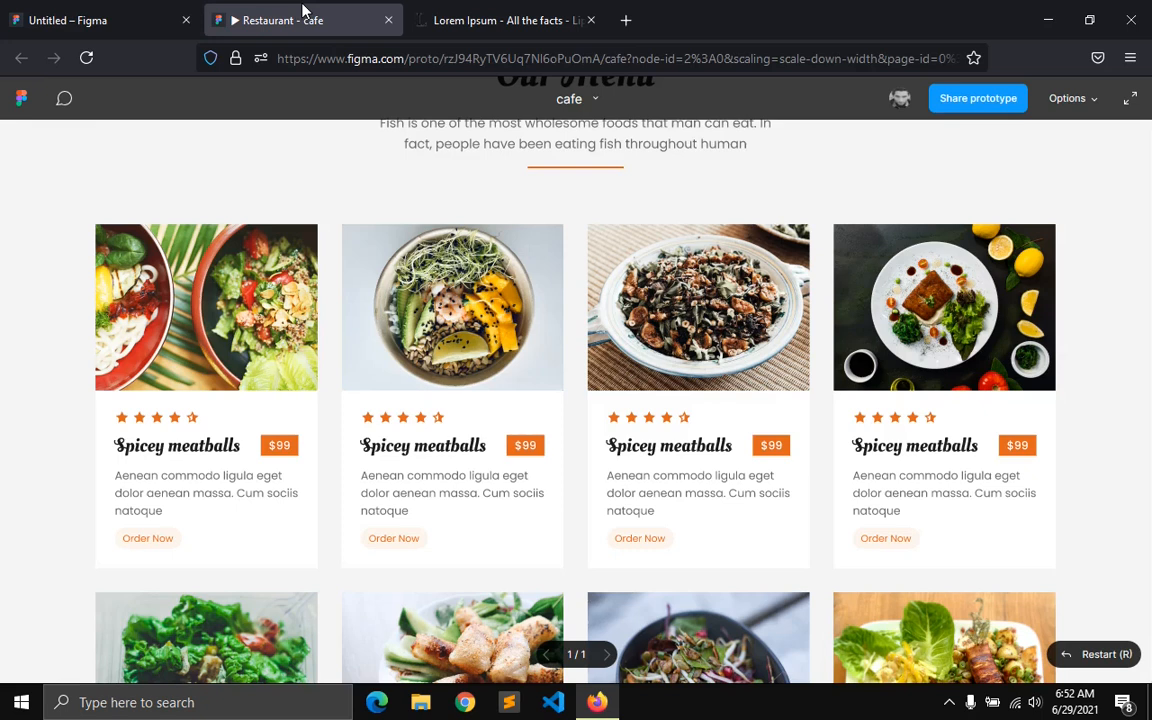
pyautogui.click(194, 8)
pyautogui.click(676, 363)
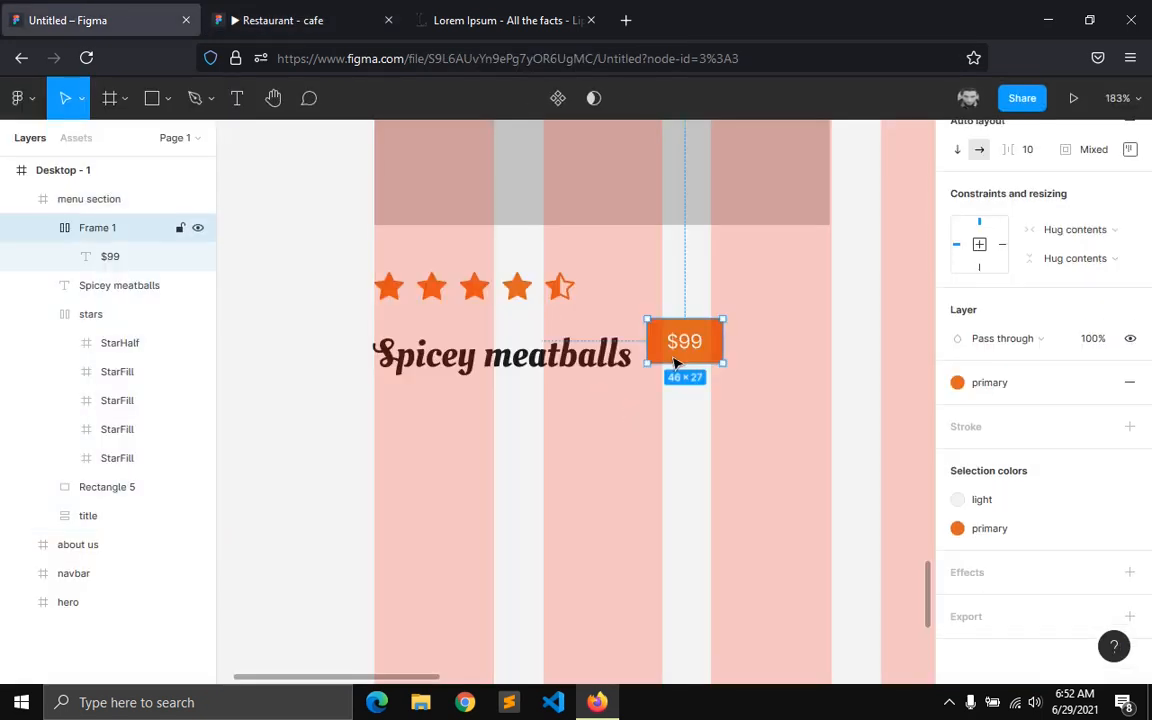
pyautogui.moveTo(675, 363); pyautogui.dragTo(784, 371)
pyautogui.keyDown('shift'); pyautogui.click(615, 362); pyautogui.keyUp('shift')
pyautogui.scroll(3, 1090, 240)
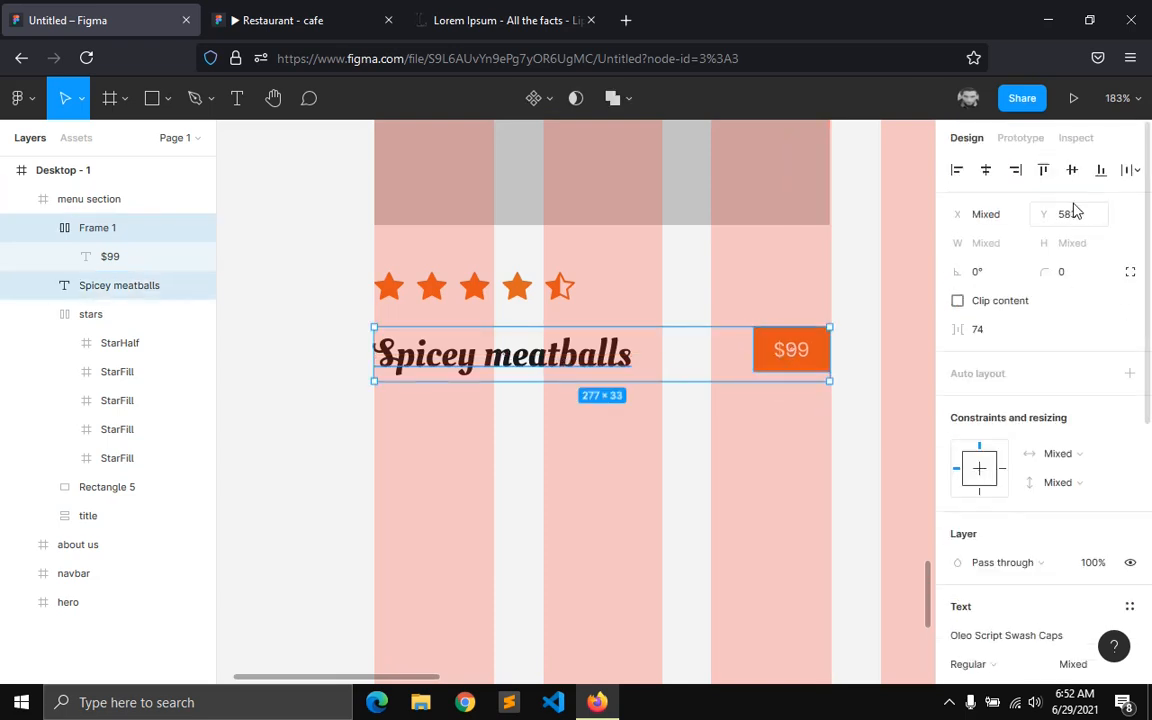
pyautogui.click(648, 496)
pyautogui.scroll(-3, 638, 498)
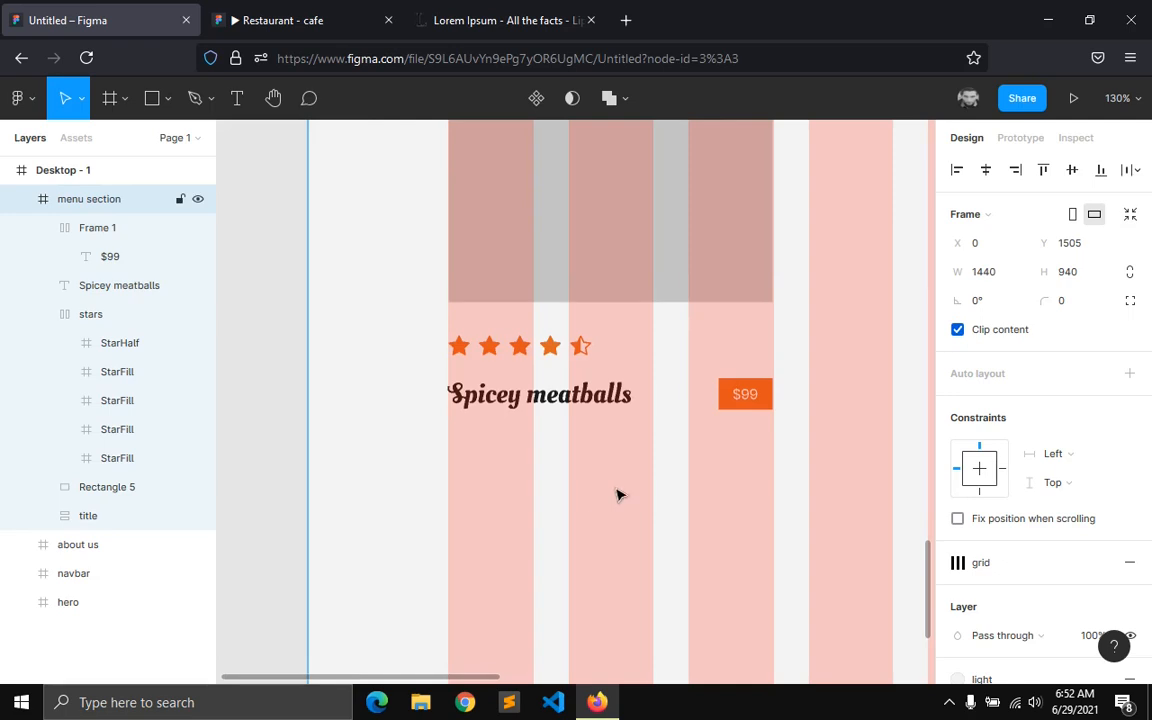
# - Add a description below the dish title using the Lorem Ipsum passage beginning "There are many variations of passages"
pyautogui.click(283, 18)
pyautogui.hotkey('ctrl', 'Tab')
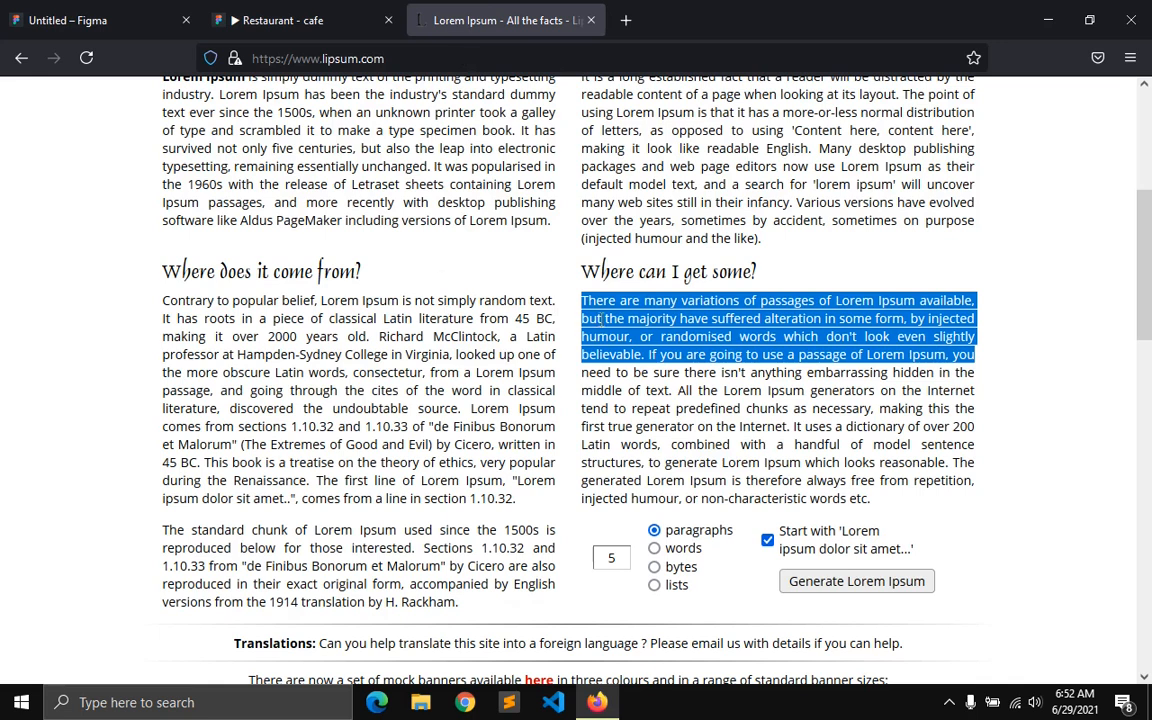
pyautogui.click(110, 18)
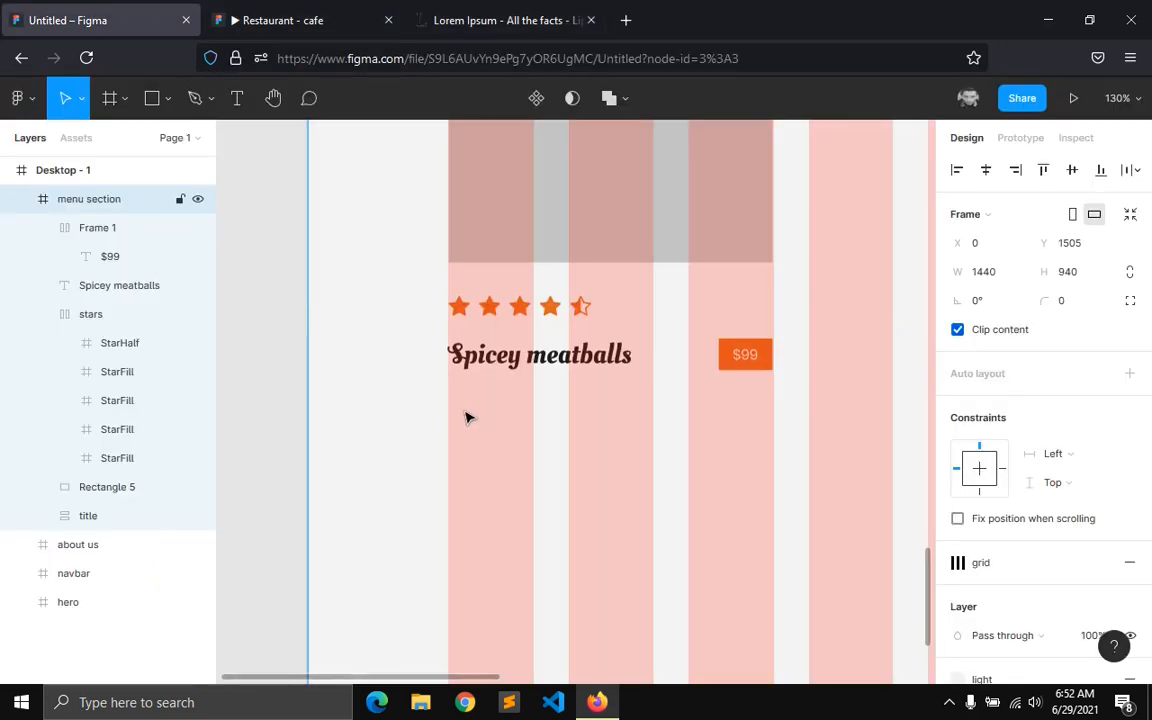
pyautogui.press('t')
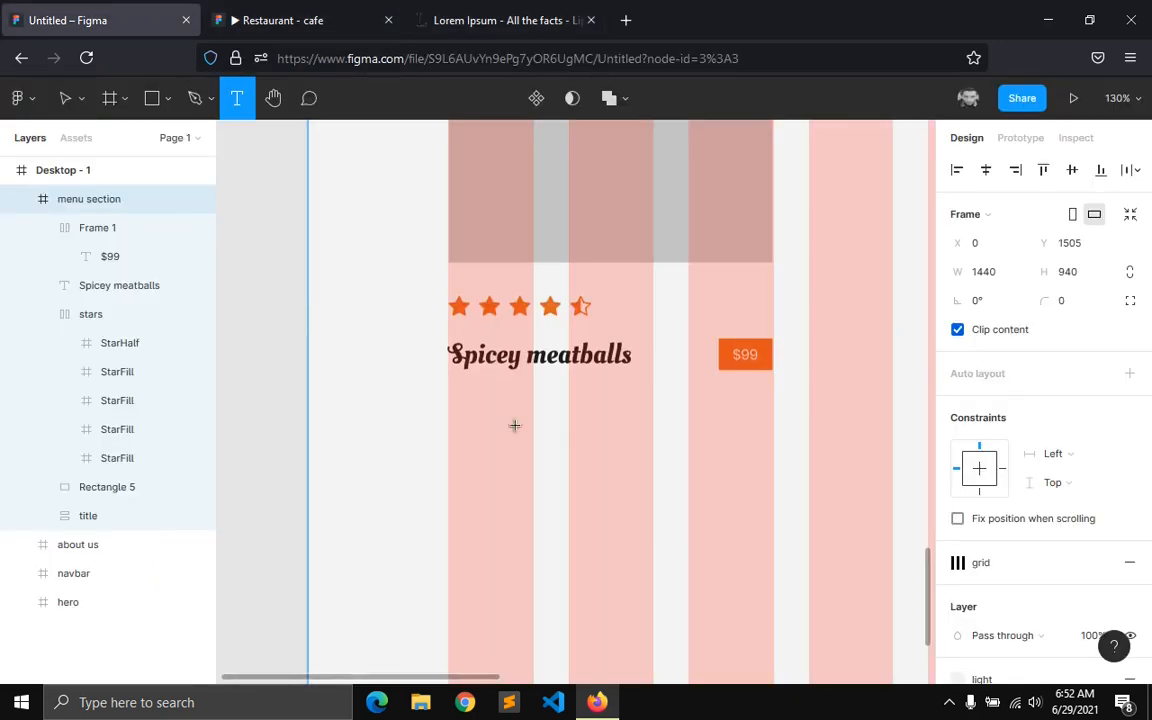
pyautogui.click(463, 454)
pyautogui.hotkey('ctrl', 'v')
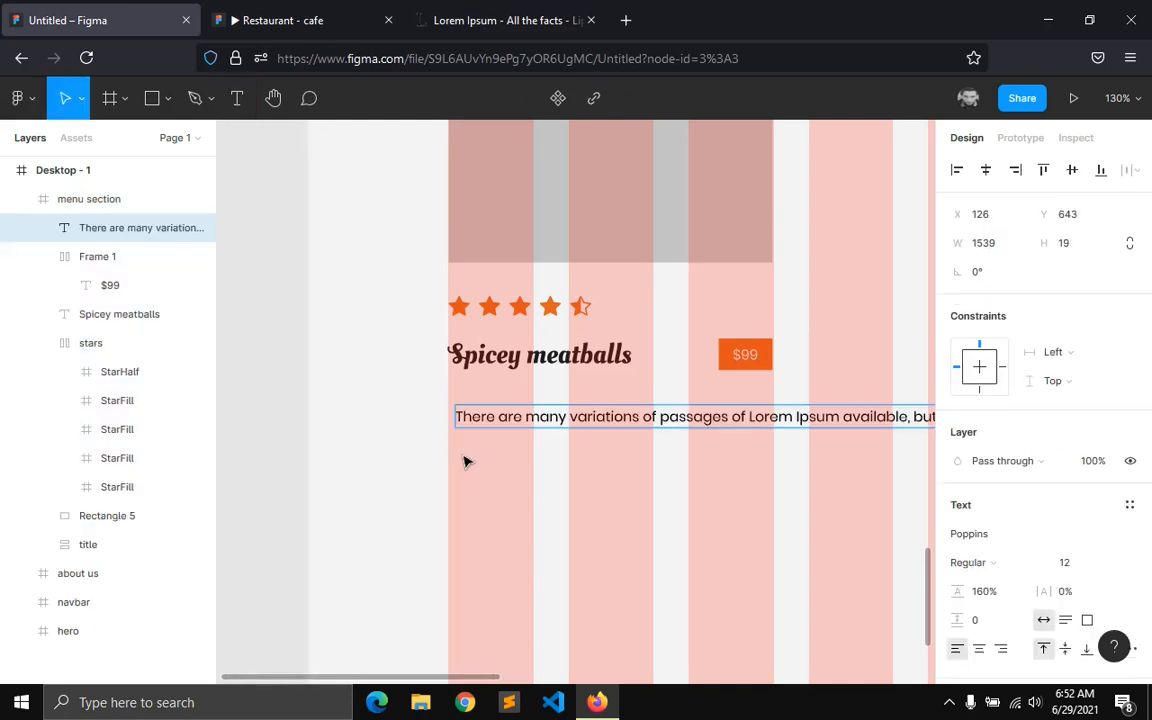
pyautogui.press('Escape')
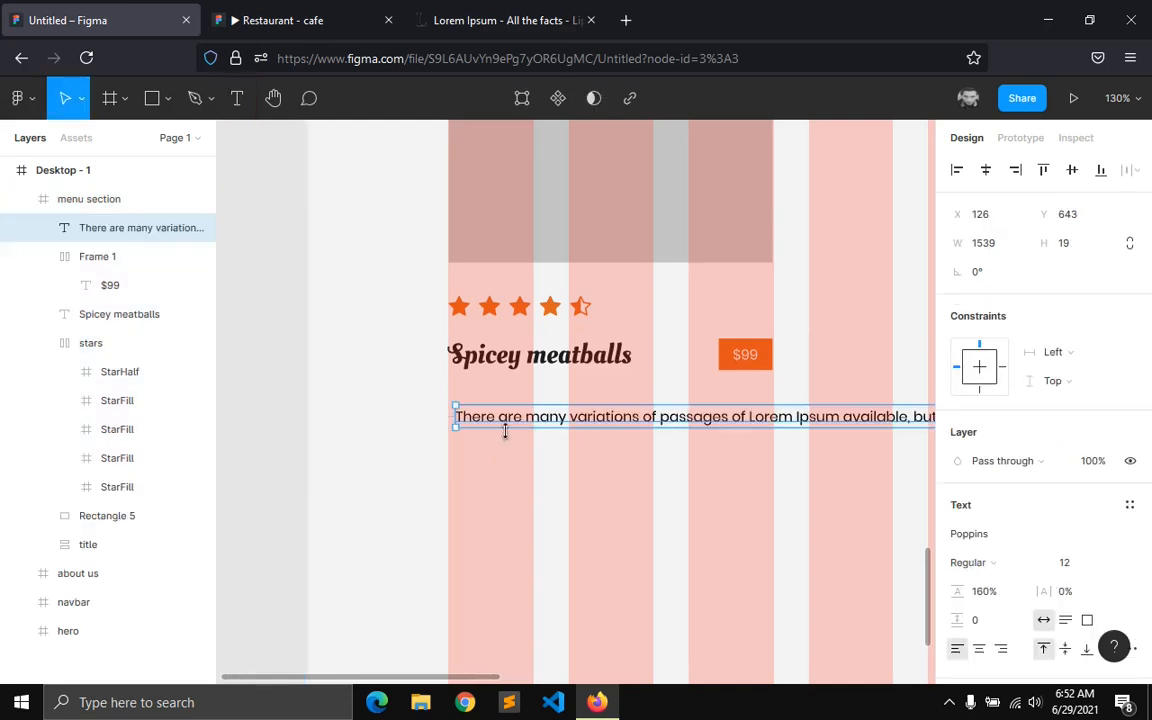
# - Resize the description to a width of 277 to match the image placeholder and move it closer to the dish title
pyautogui.click(991, 250)
pyautogui.write('300')
pyautogui.press('Return')
pyautogui.moveTo(805, 442); pyautogui.dragTo(773, 443)
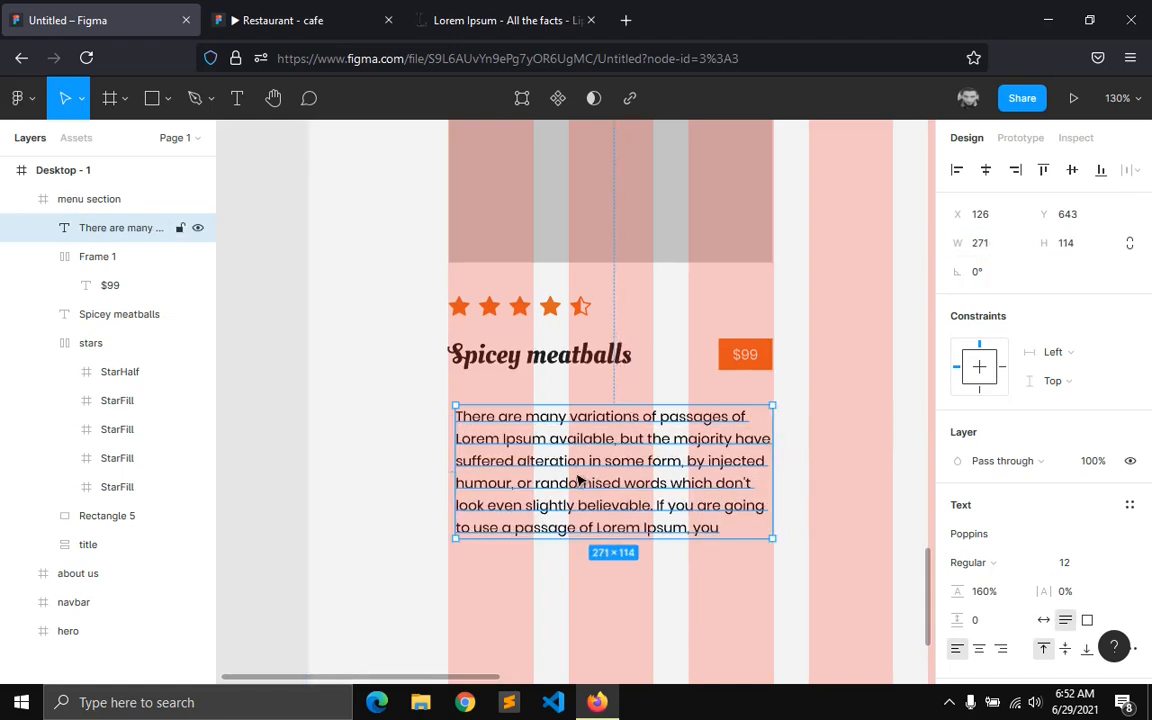
pyautogui.moveTo(452, 441); pyautogui.dragTo(445, 441)
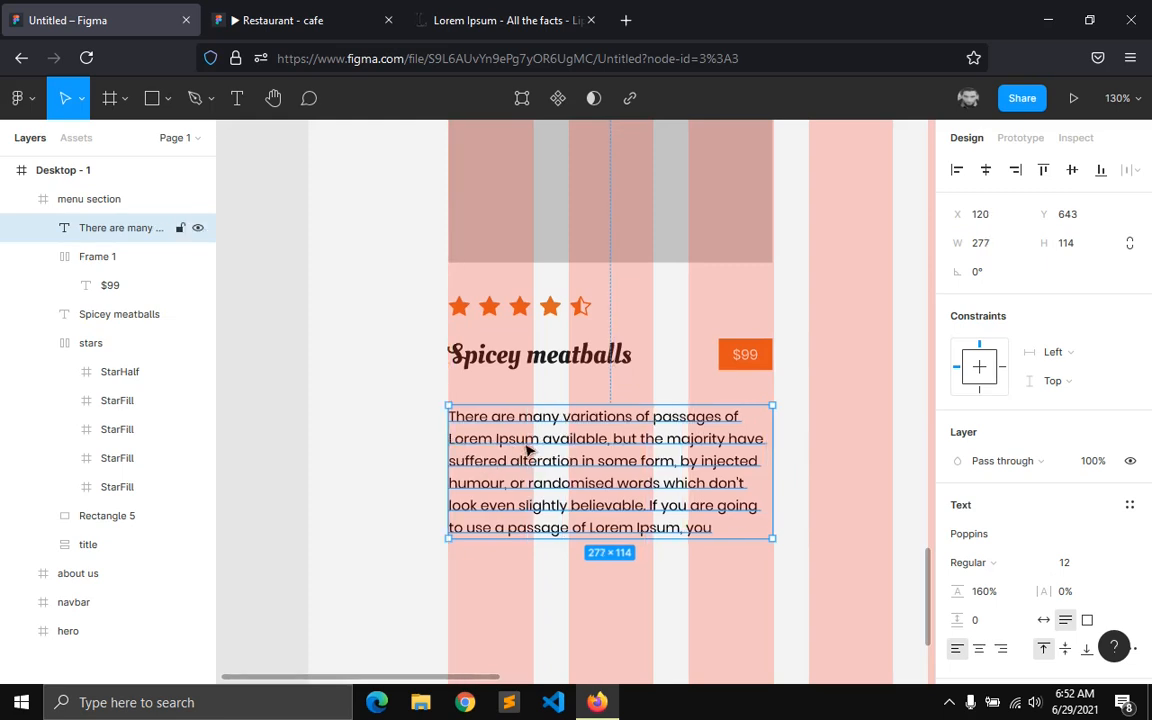
pyautogui.moveTo(524, 452); pyautogui.dragTo(527, 440)
# - Shorten the description so that it ends with "suffered alteration in some form"
pyautogui.doubleClick(634, 489)
pyautogui.moveTo(712, 515); pyautogui.dragTo(675, 463)
pyautogui.press('BackSpace')
pyautogui.press('BackSpace')
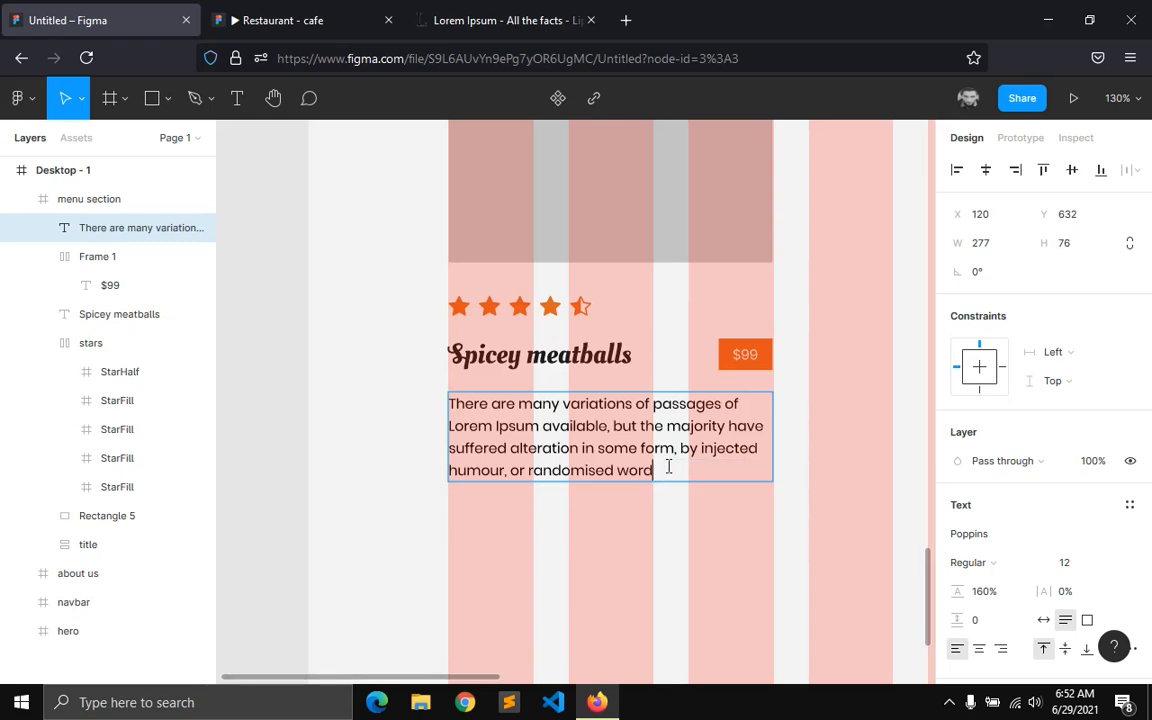
pyautogui.press('BackSpace')
pyautogui.press('BackSpace')
pyautogui.press('BackSpace')
pyautogui.press('BackSpace')
pyautogui.press('BackSpace')
pyautogui.press('BackSpace')
pyautogui.press('BackSpace')
pyautogui.press('BackSpace')
pyautogui.press('BackSpace')
pyautogui.press('BackSpace')
pyautogui.press('BackSpace')
pyautogui.press('BackSpace')
pyautogui.press('BackSpace')
pyautogui.press('BackSpace')
pyautogui.press('BackSpace')
pyautogui.press('BackSpace')
pyautogui.press('BackSpace')
pyautogui.press('BackSpace')
pyautogui.press('BackSpace')
pyautogui.press('BackSpace')
pyautogui.press('BackSpace')
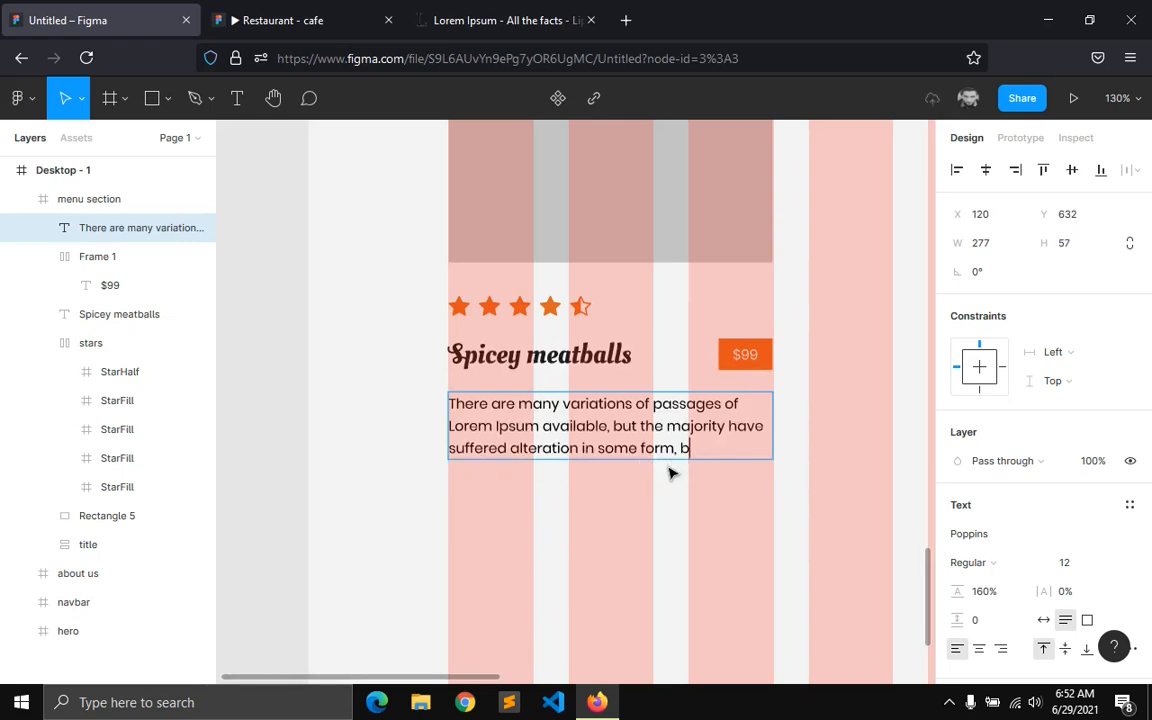
pyautogui.press('Escape')
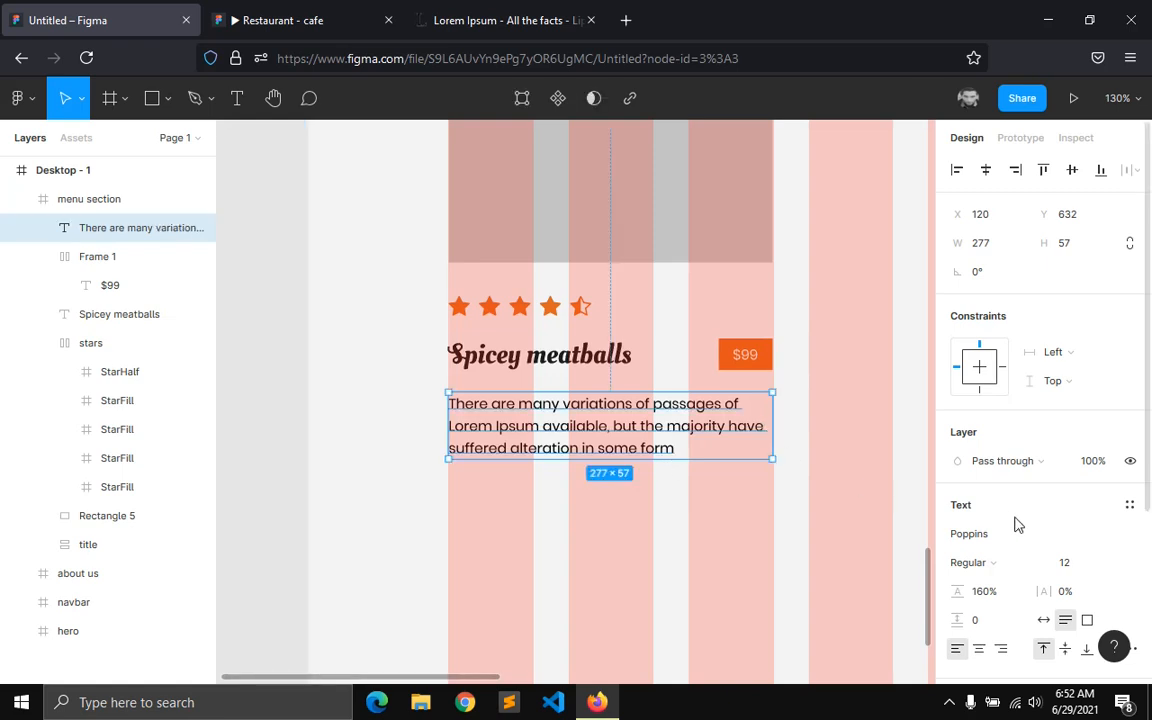
# - Set the description to size 14, based on the body text style detached from its link
pyautogui.scroll(-3, 1015, 505)
pyautogui.click(1130, 280)
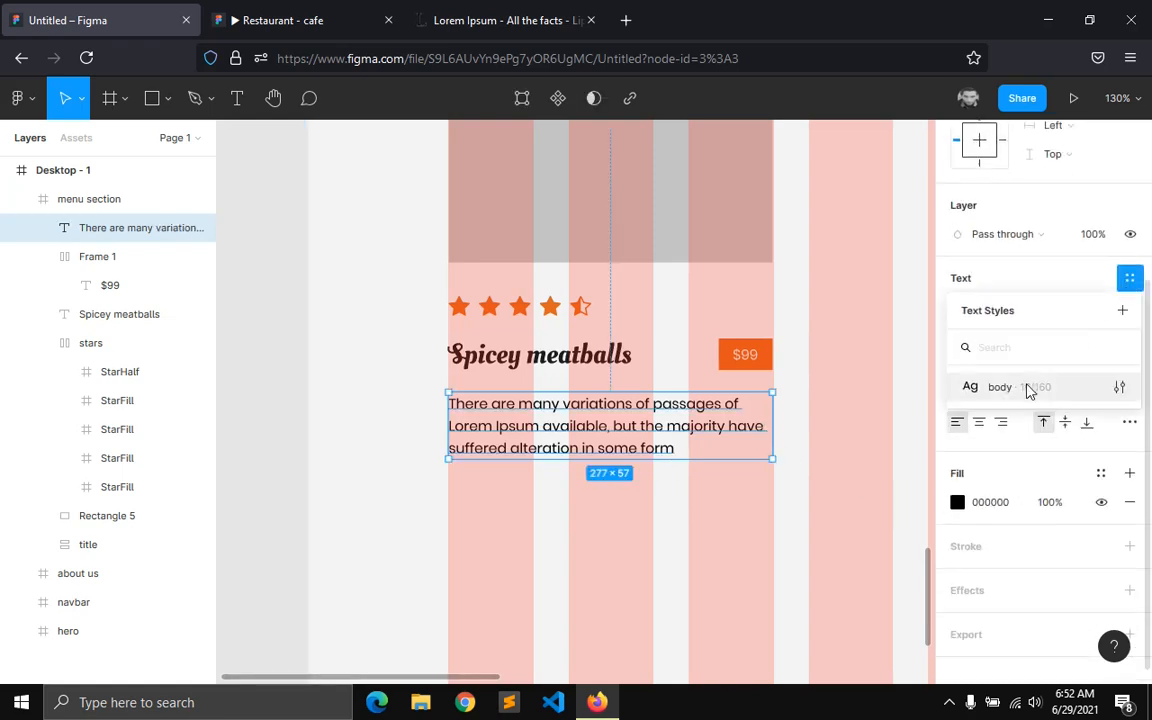
pyautogui.click(1028, 385)
pyautogui.click(342, 22)
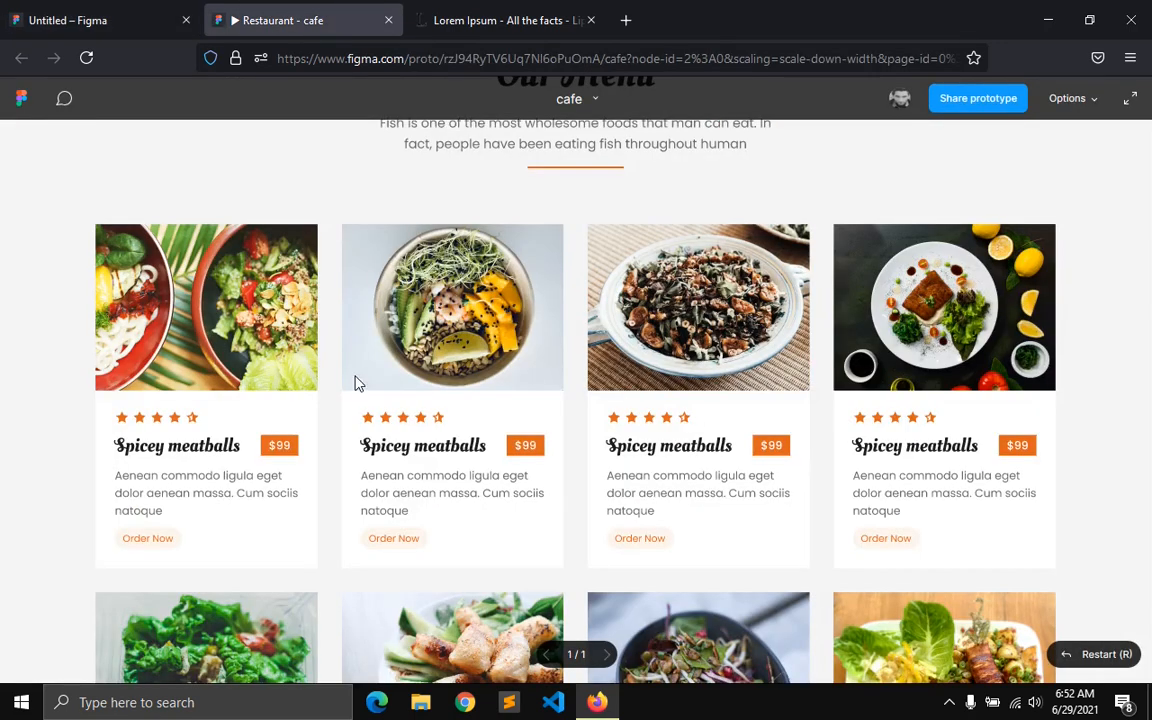
pyautogui.hotkey('ctrl', 'shift', 'Tab')
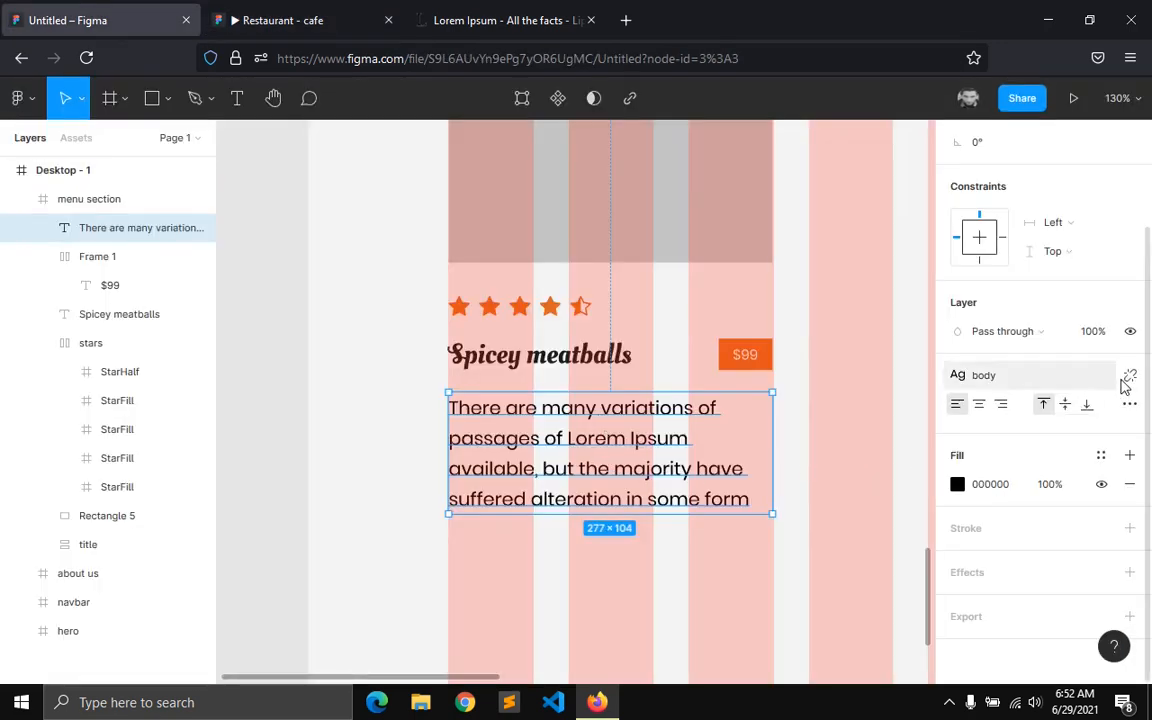
pyautogui.click(1127, 377)
pyautogui.click(1064, 433)
pyautogui.write('14')
pyautogui.press('Return')
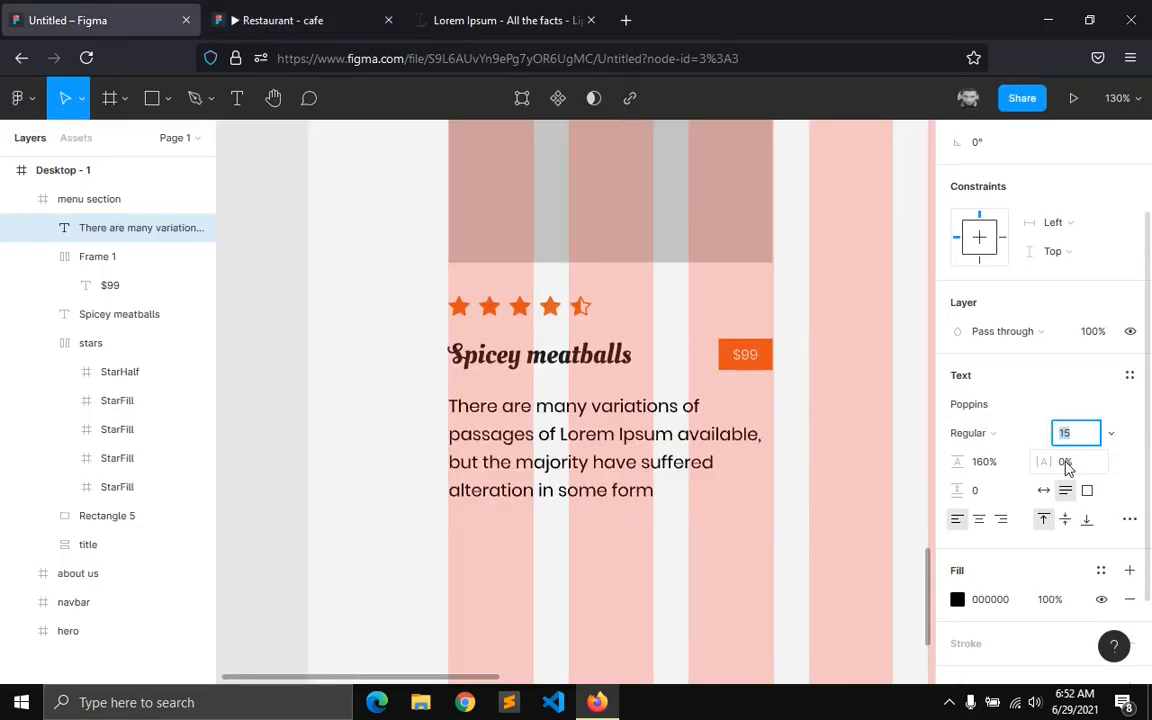
# - Apply the grey body colour style to the description and shift it slightly down from the dish title
pyautogui.click(1100, 570)
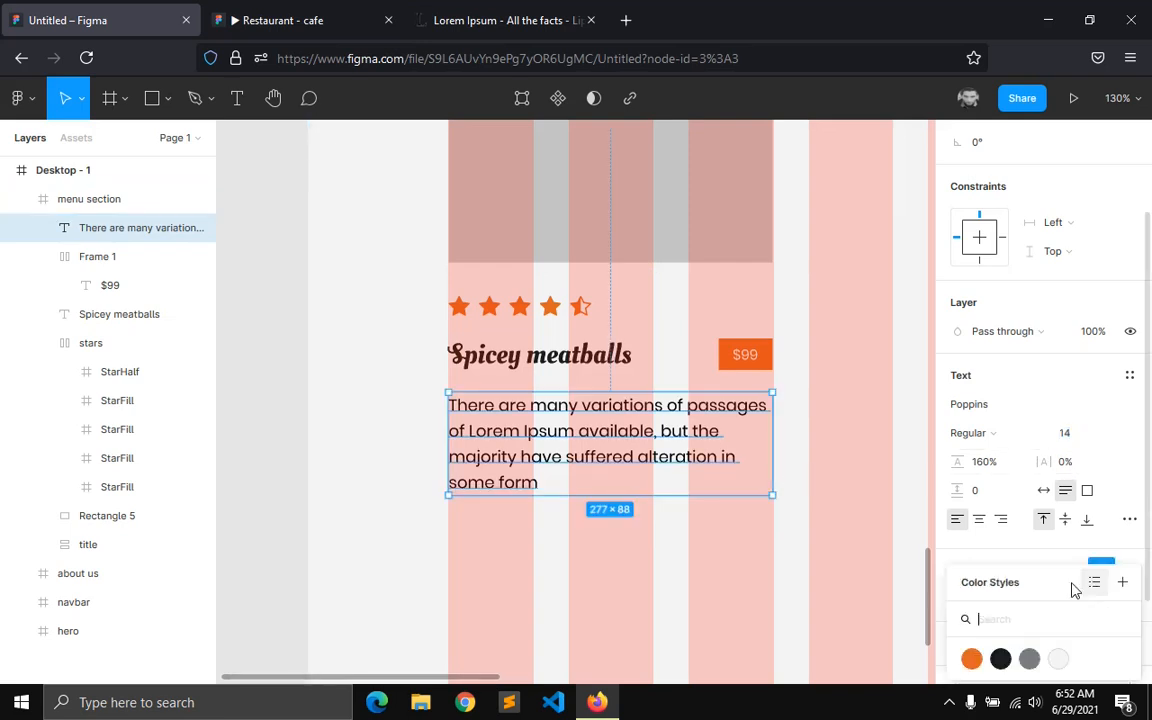
pyautogui.click(1029, 658)
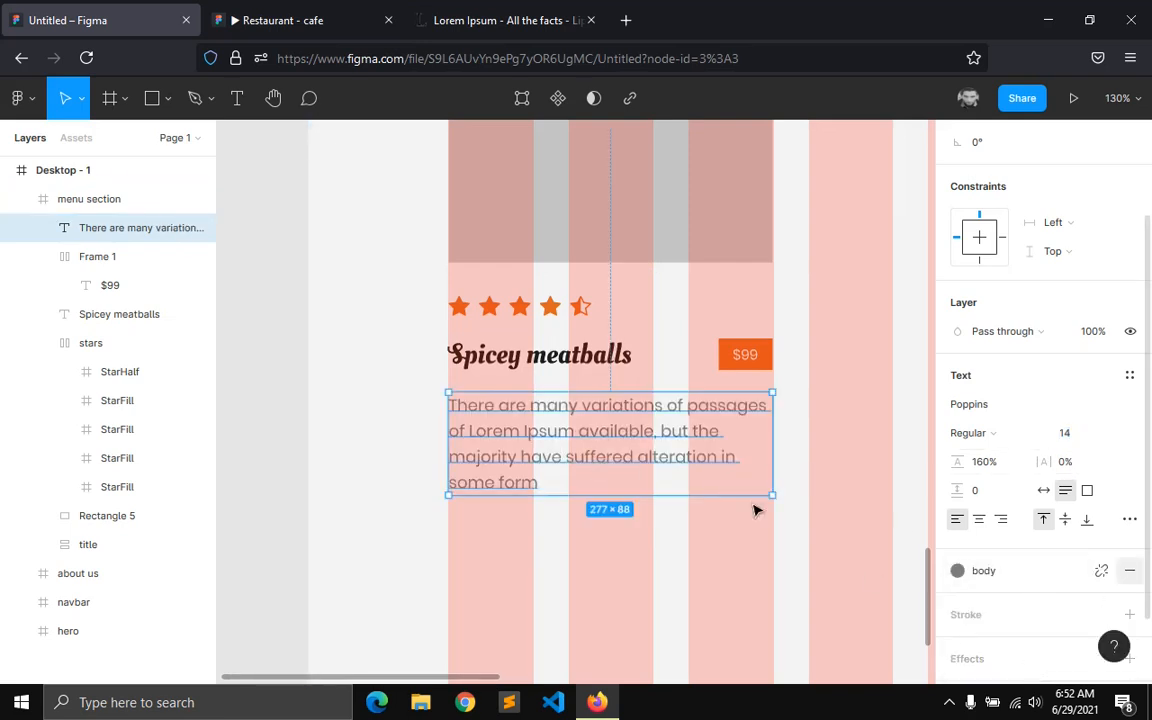
pyautogui.moveTo(632, 444); pyautogui.dragTo(620, 465)
pyautogui.click(555, 545)
pyautogui.scroll(-1, 555, 543)
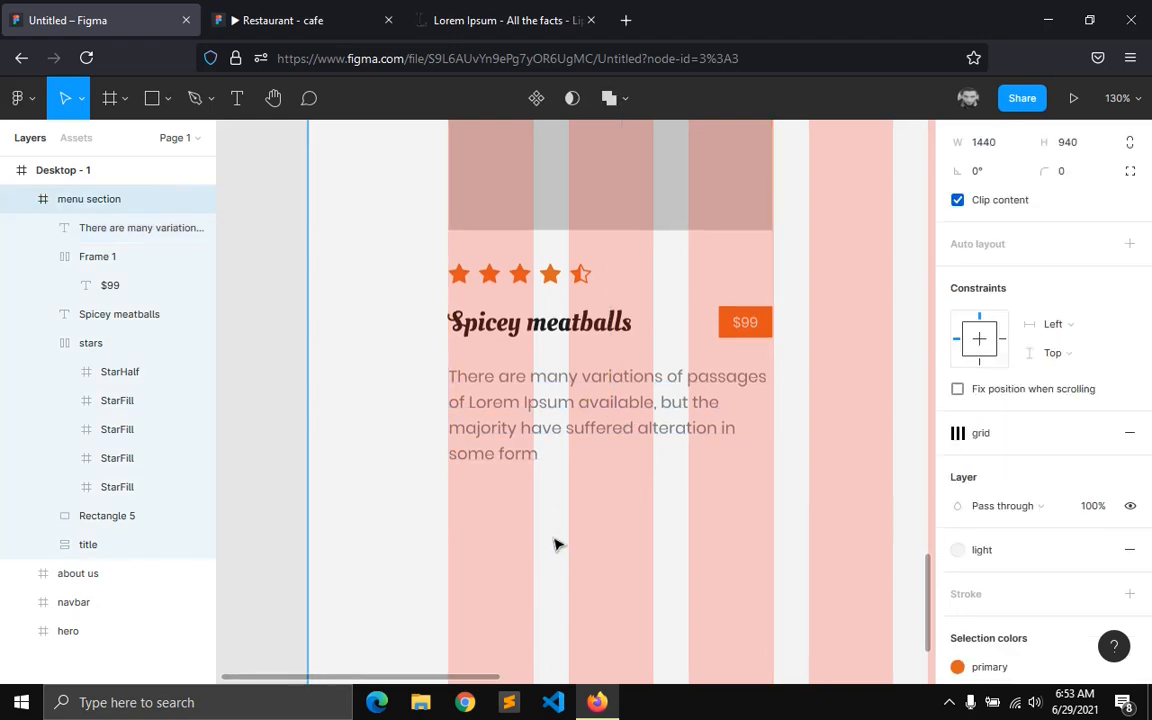
# - Check the order button in the reference prototype, and add an "Order Now" text below the description in the design file
pyautogui.click(385, 14)
pyautogui.scroll(-3, 231, 514)
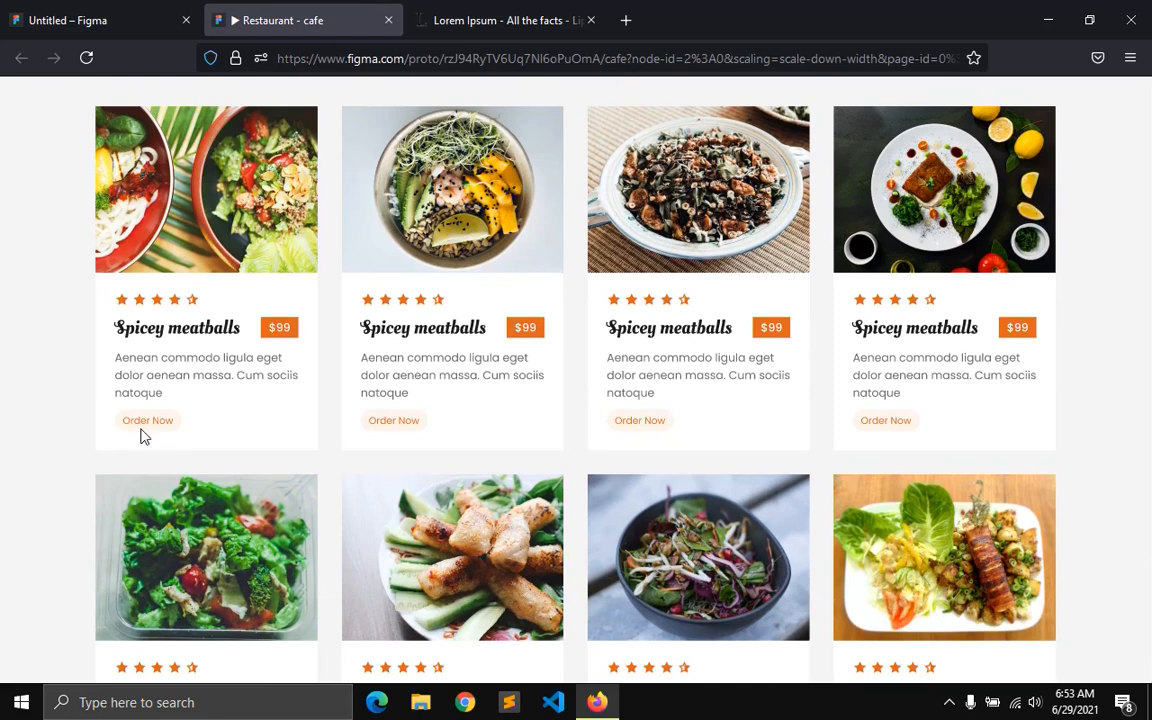
pyautogui.click(93, 19)
pyautogui.click(236, 98)
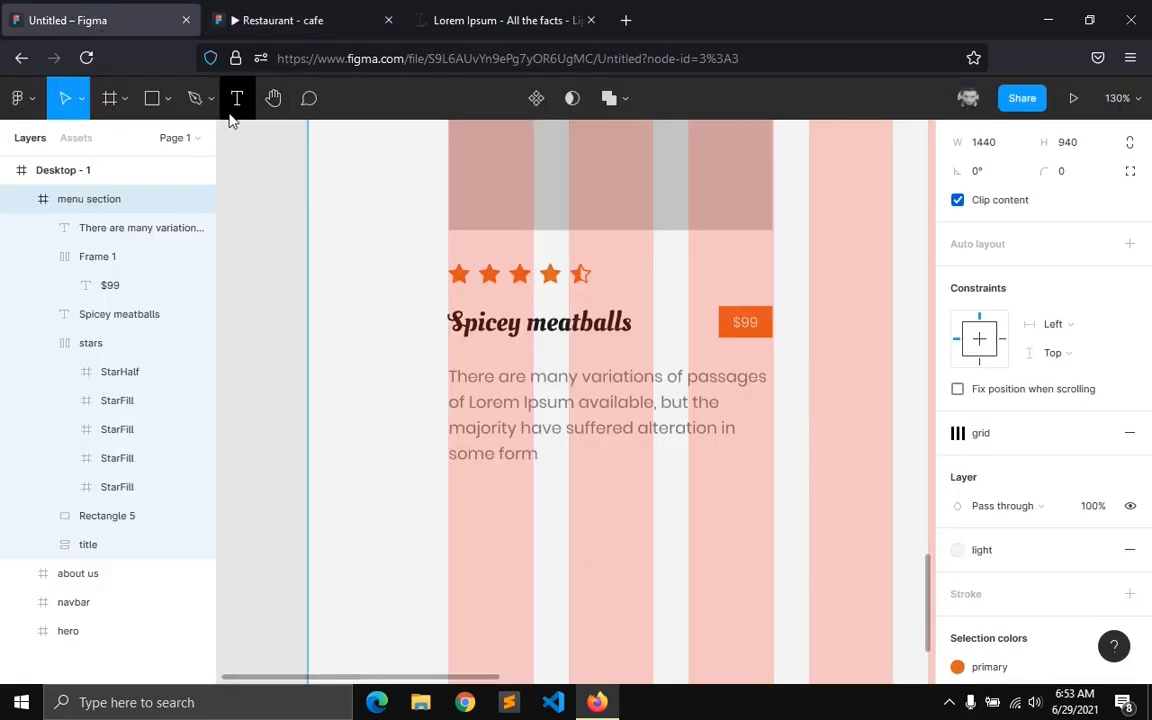
pyautogui.click(450, 502)
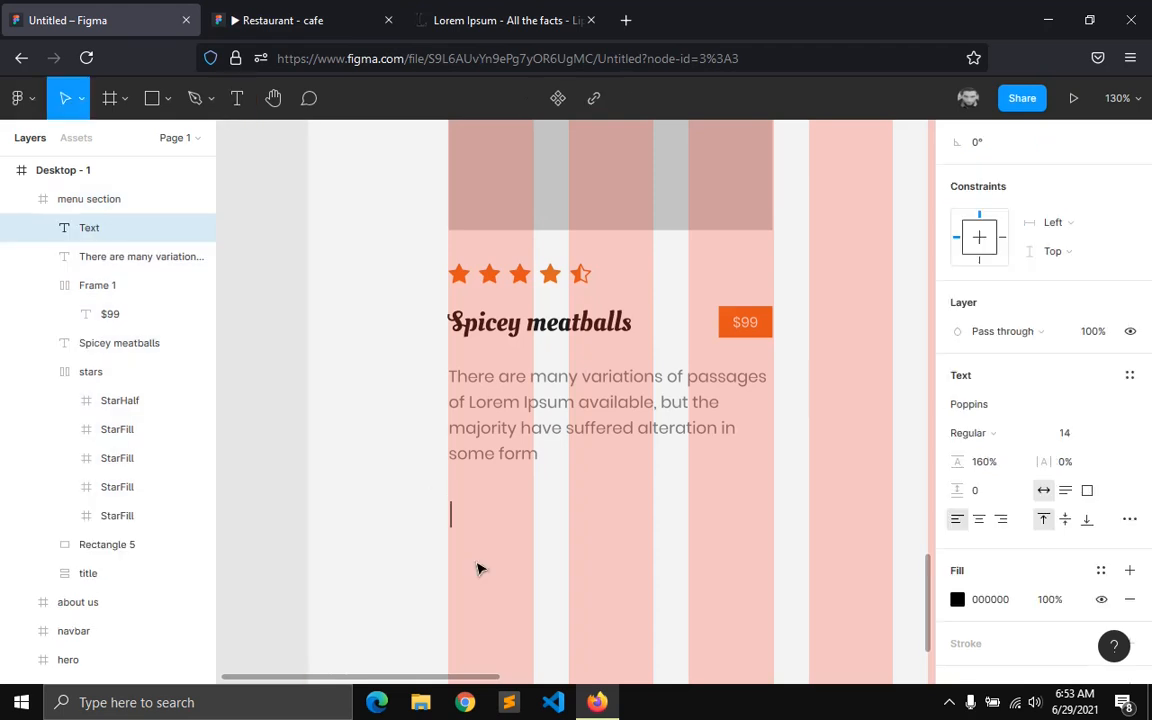
pyautogui.write('Order')
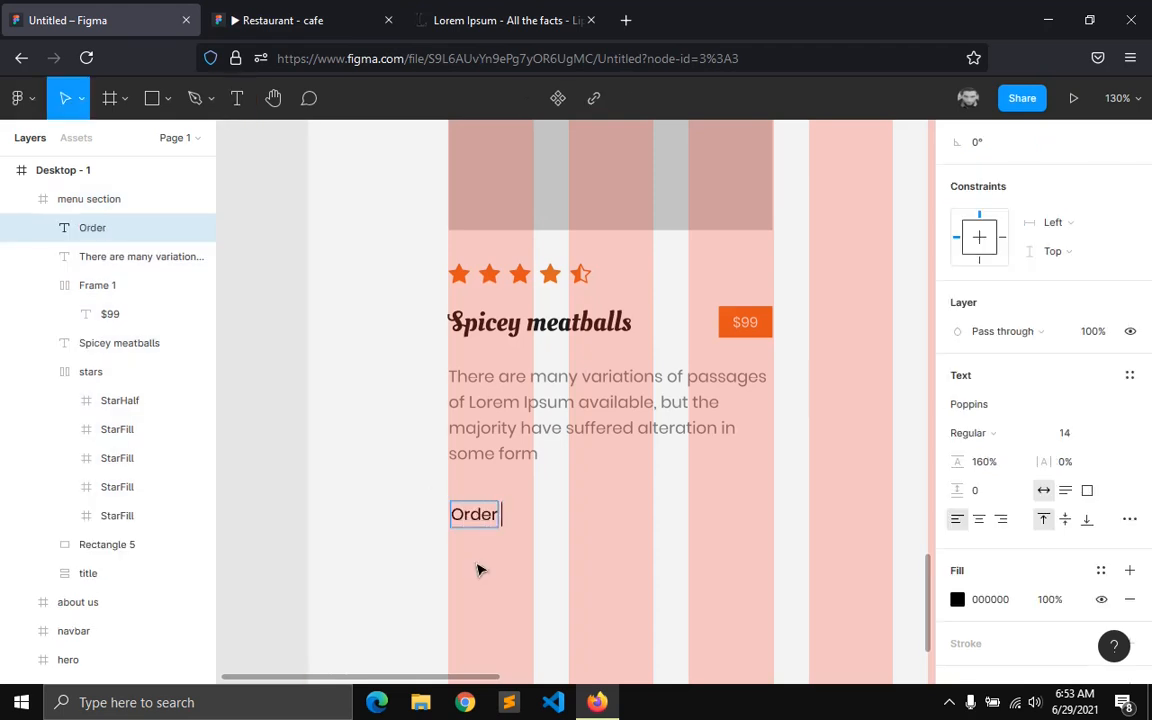
pyautogui.write(' Now')
pyautogui.press('Escape')
# - Wrap the "Order Now" text in an auto layout frame with the primary fill and shift it right towards the description's left edge
pyautogui.hotkey('shift', 'a')
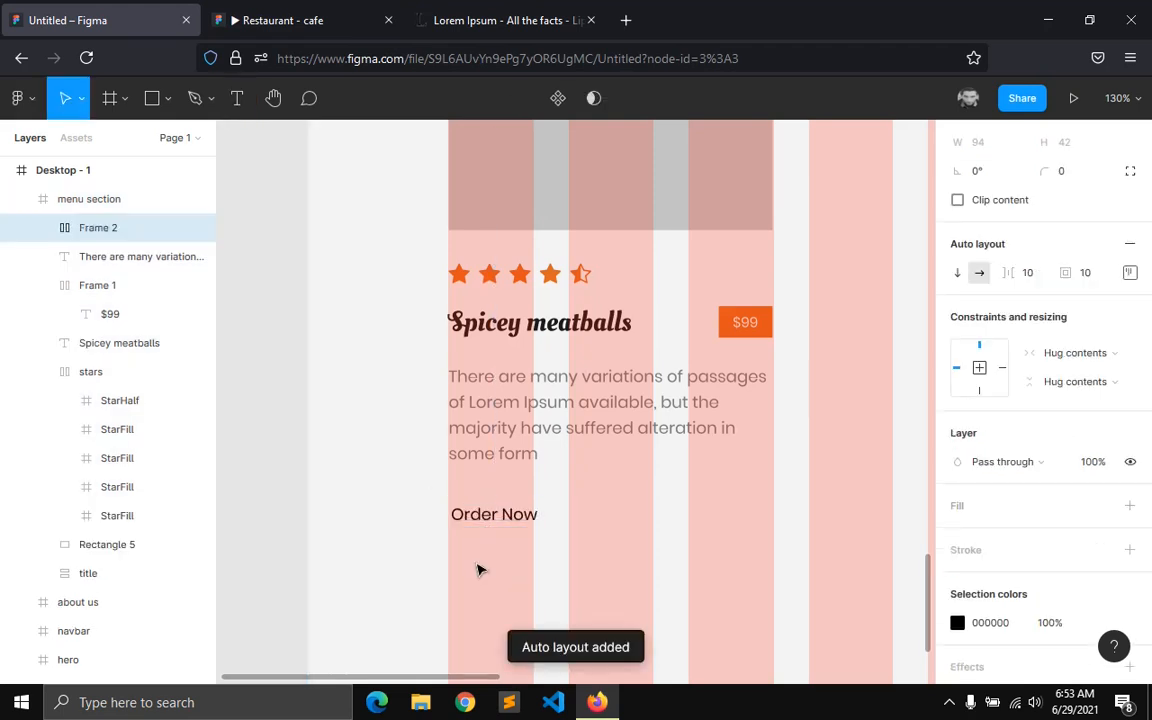
pyautogui.click(1101, 507)
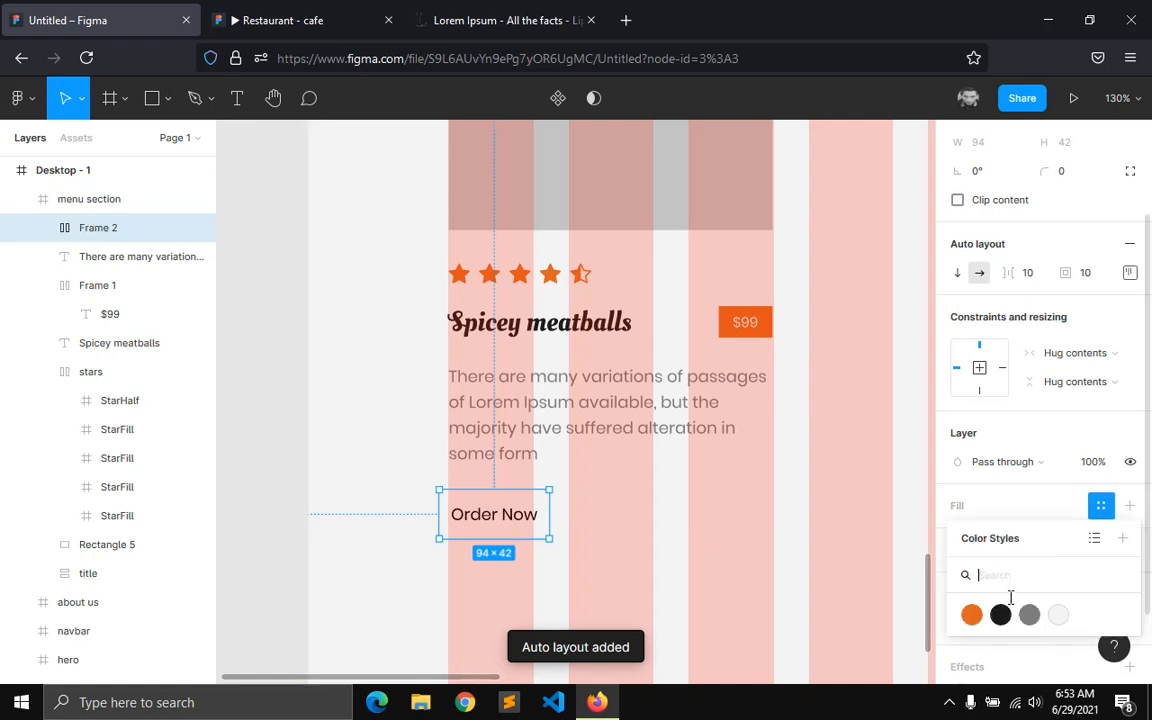
pyautogui.click(971, 614)
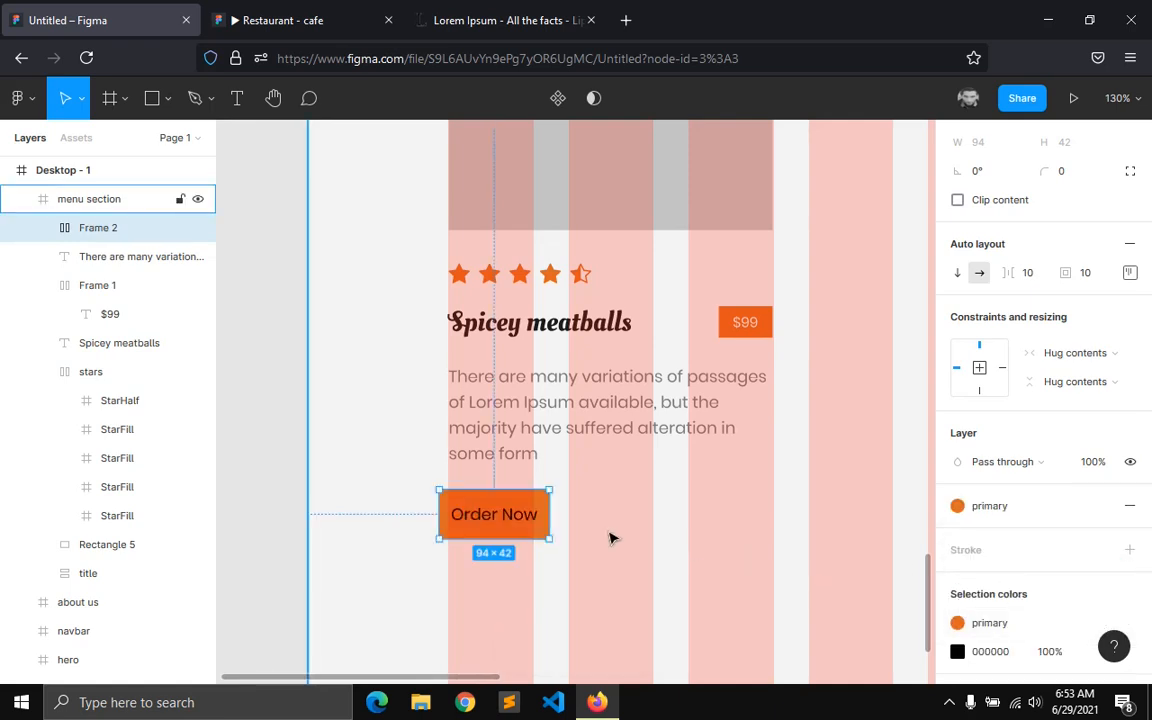
pyautogui.moveTo(497, 518); pyautogui.dragTo(540, 514)
# - Detach the button's fill from the primary colour style and set its opacity to 20%
pyautogui.click(1100, 506)
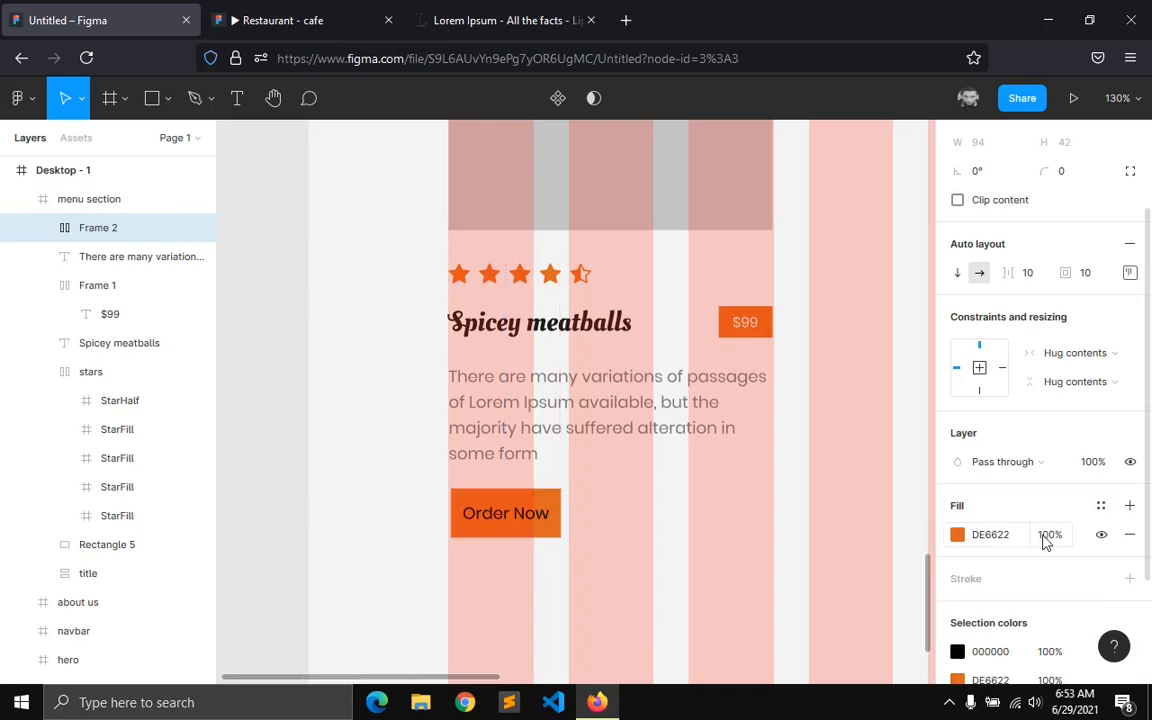
pyautogui.click(1066, 540)
pyautogui.write('20')
pyautogui.press('Return')
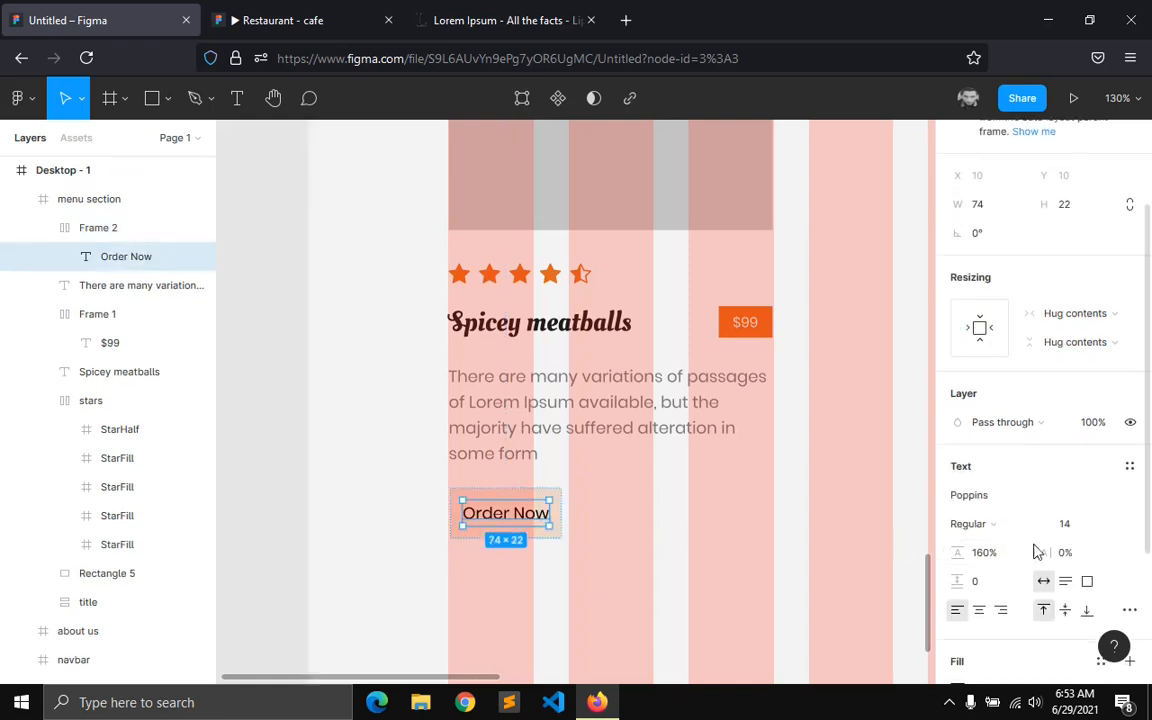
# - Apply the primary colour style to the "Order Now" label
pyautogui.scroll(-3, 1036, 550)
pyautogui.click(1100, 512)
pyautogui.click(970, 623)
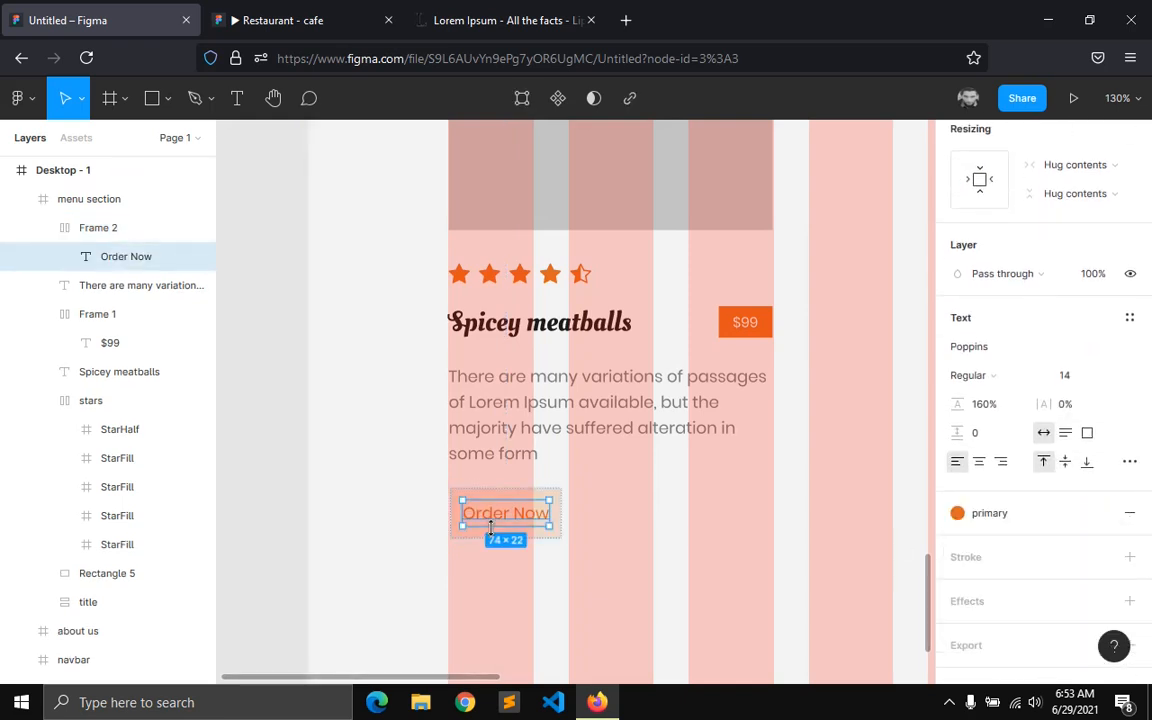
# - Rename the button frame to "btn" and set its corner radius to 100
pyautogui.doubleClick(128, 228)
pyautogui.write('btn')
pyautogui.press('Return')
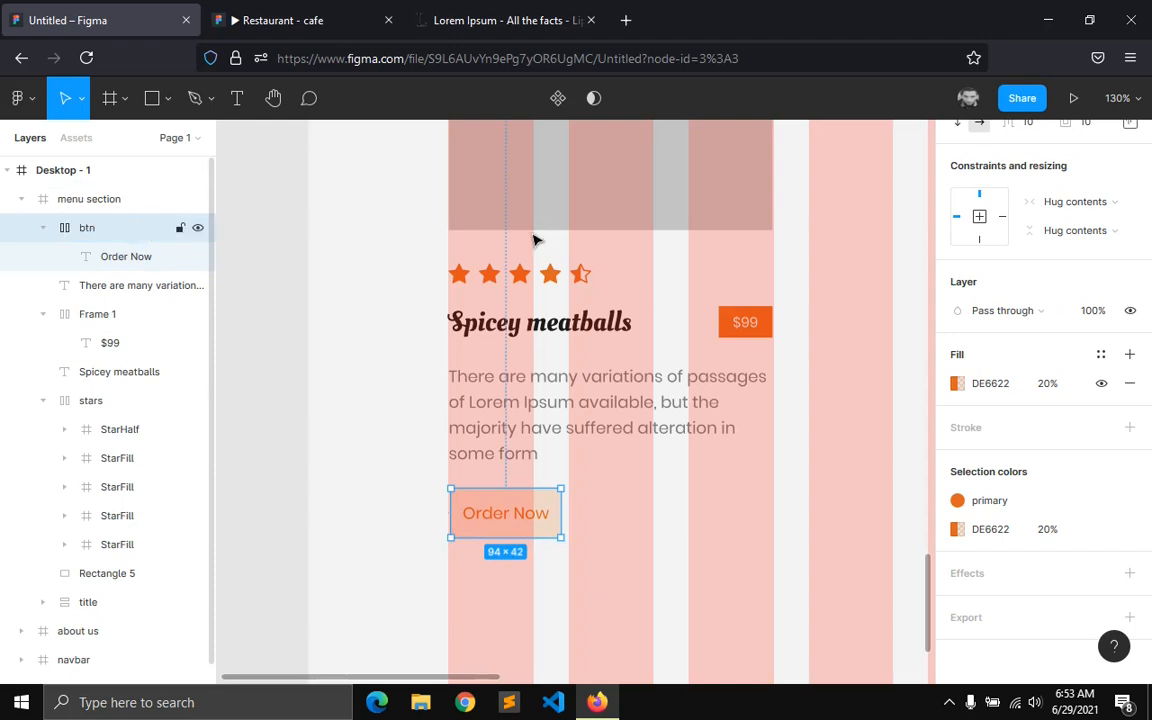
pyautogui.scroll(3, 1090, 198)
pyautogui.click(1078, 180)
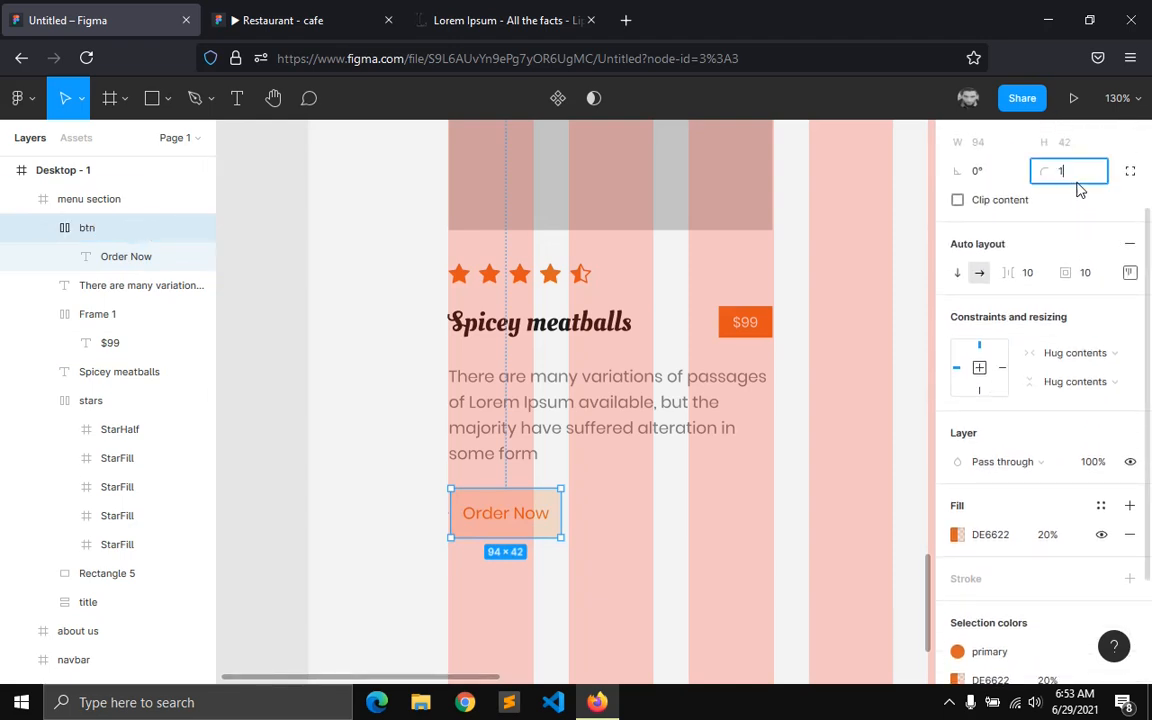
pyautogui.write('100')
pyautogui.press('Return')
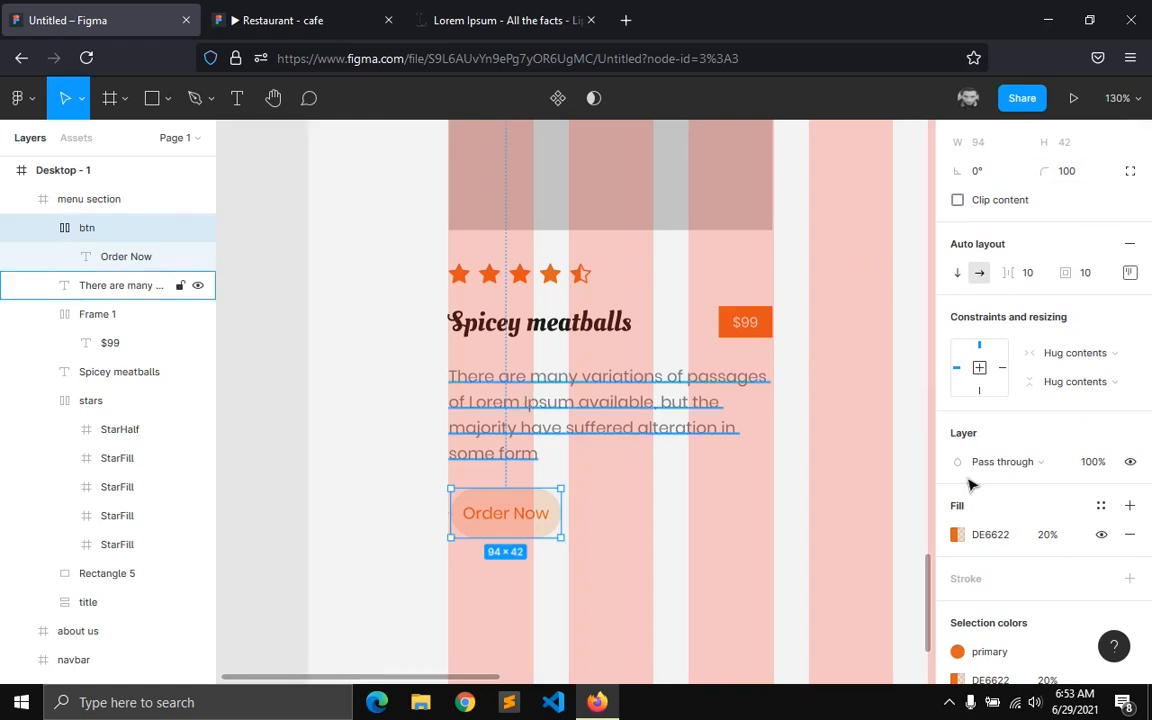
# - Set the button's padding to 6,12 and align it with the description's left edge, 28 below the description
pyautogui.click(1099, 280)
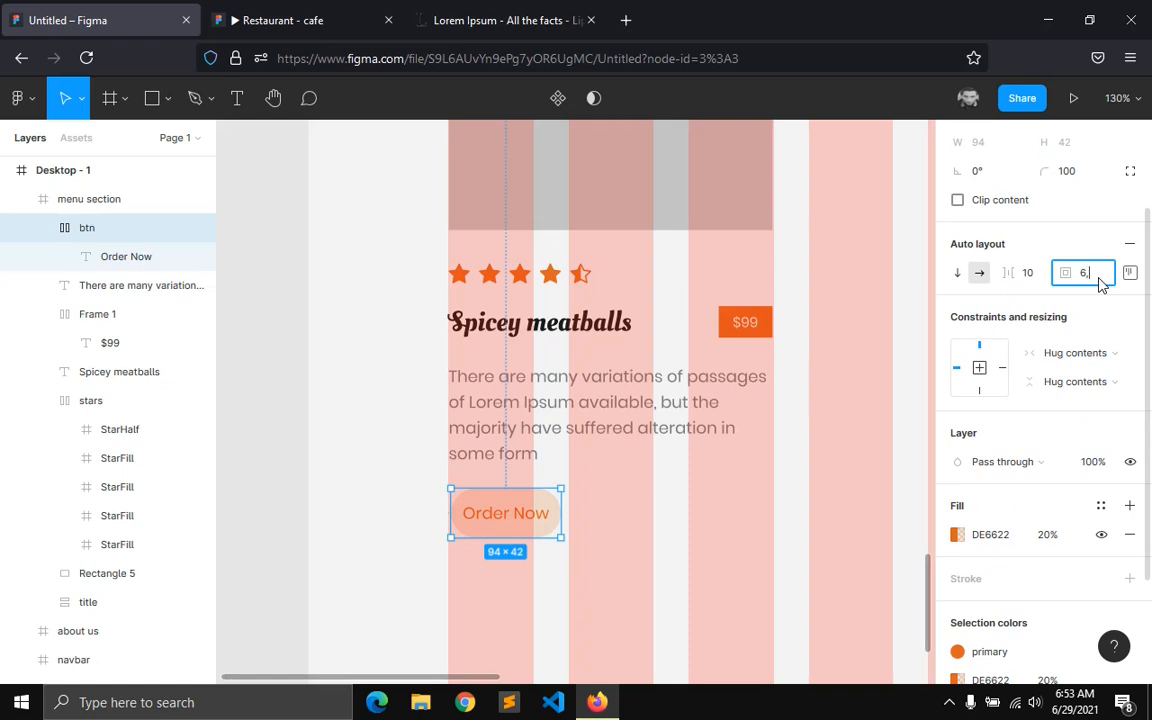
pyautogui.write('6,12')
pyautogui.press('Return')
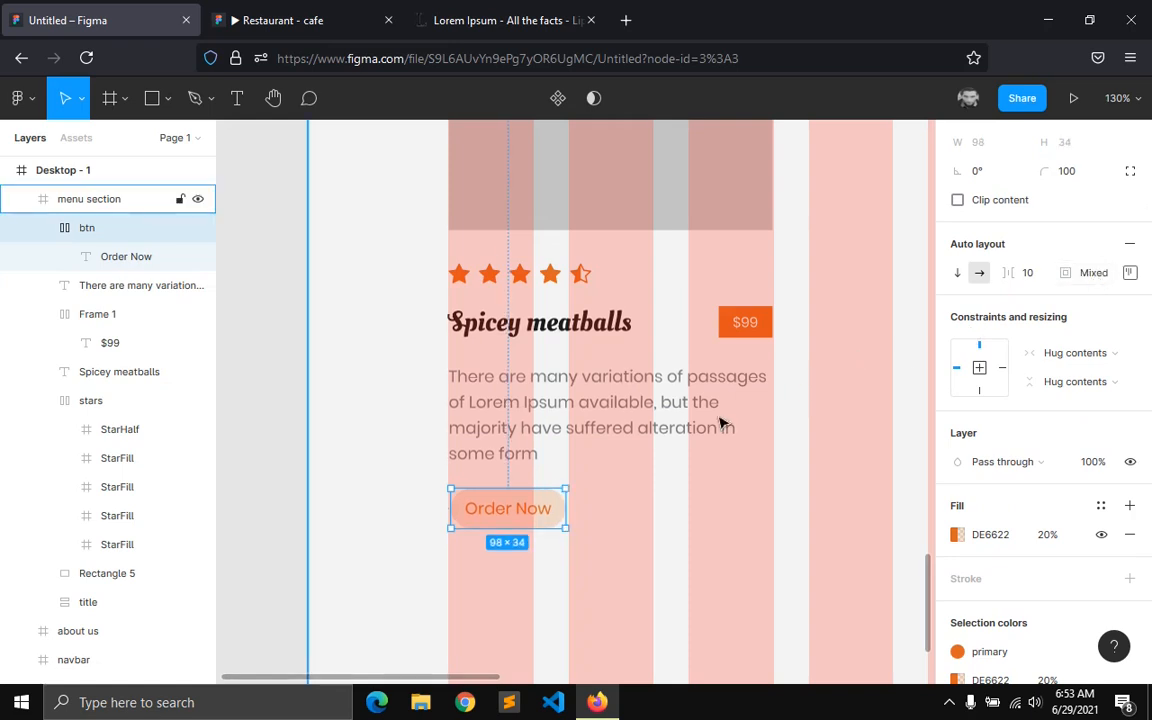
pyautogui.moveTo(509, 509); pyautogui.dragTo(496, 532)
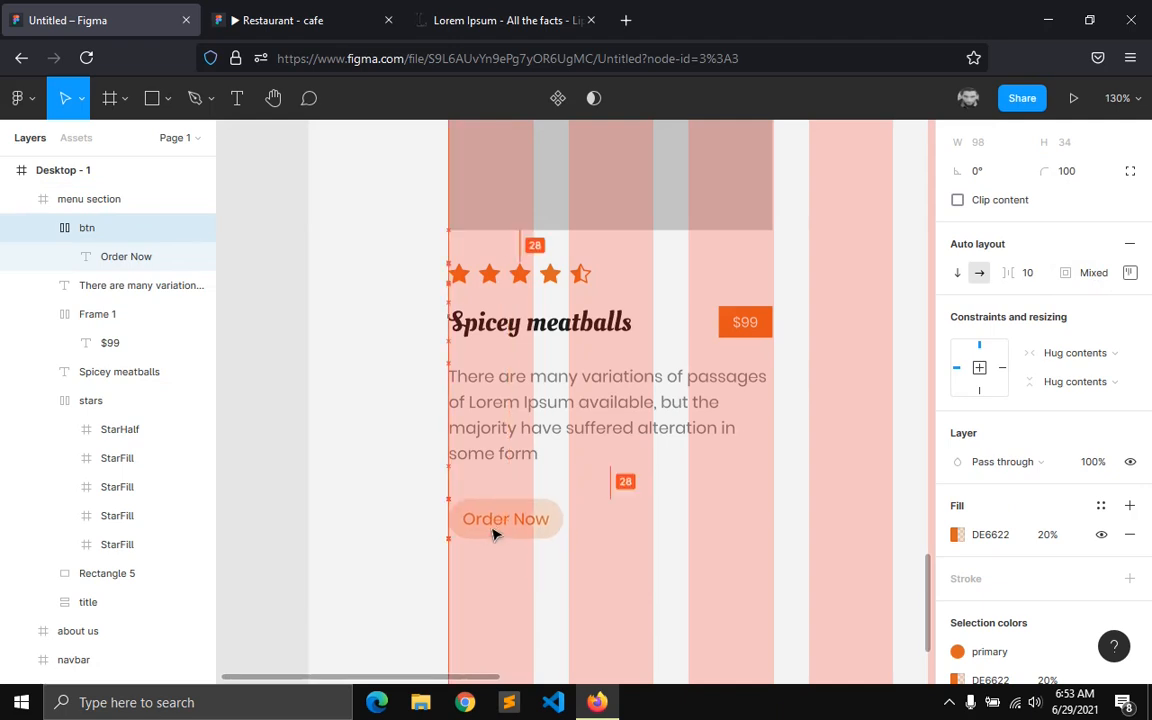
# - Collapse and select the menu section in the layer list, and hide the layout grids
pyautogui.scroll(-5, 698, 351)
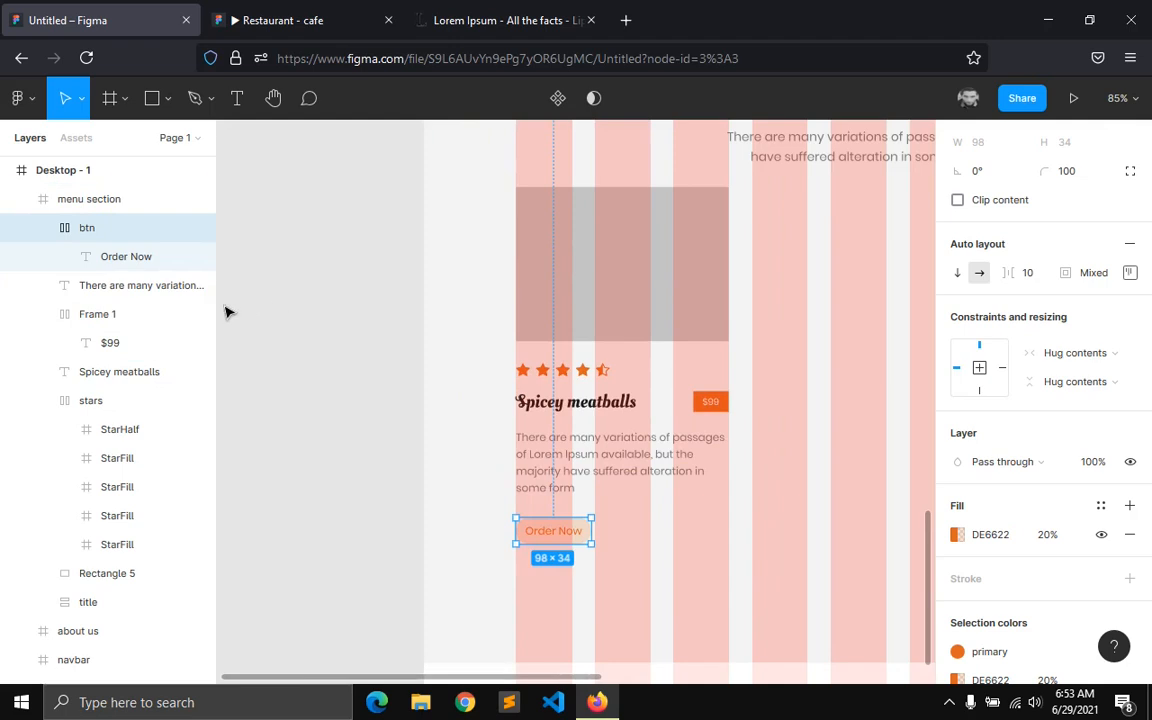
pyautogui.click(19, 200)
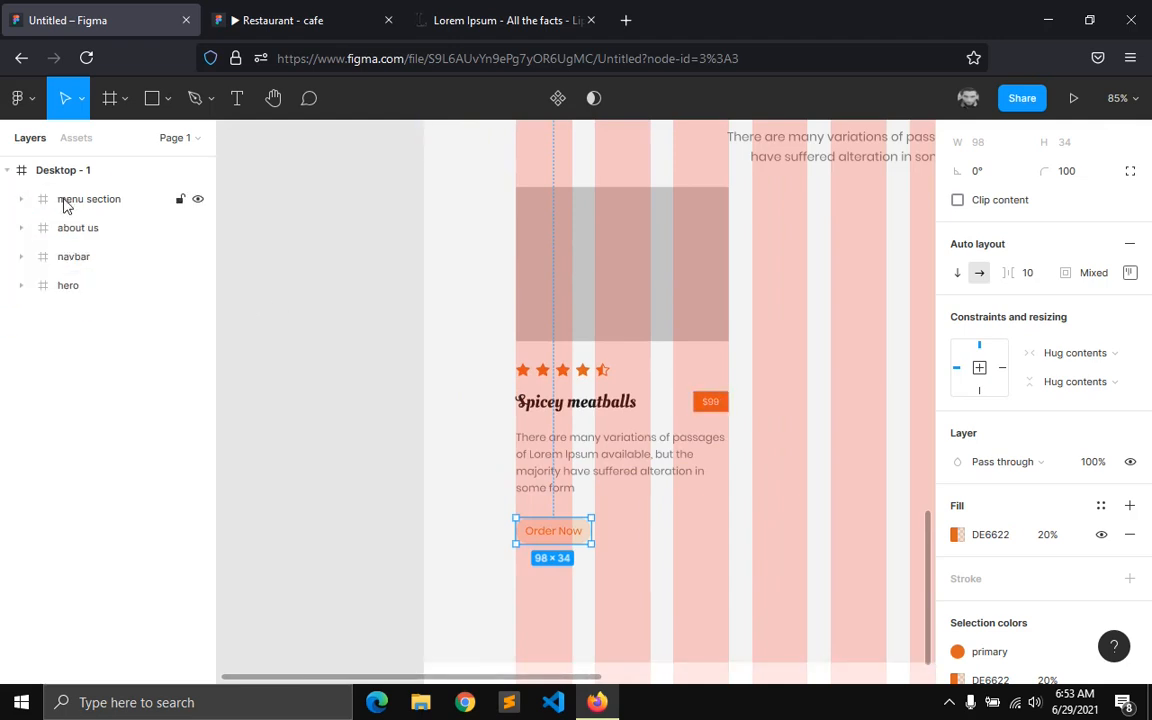
pyautogui.click(66, 205)
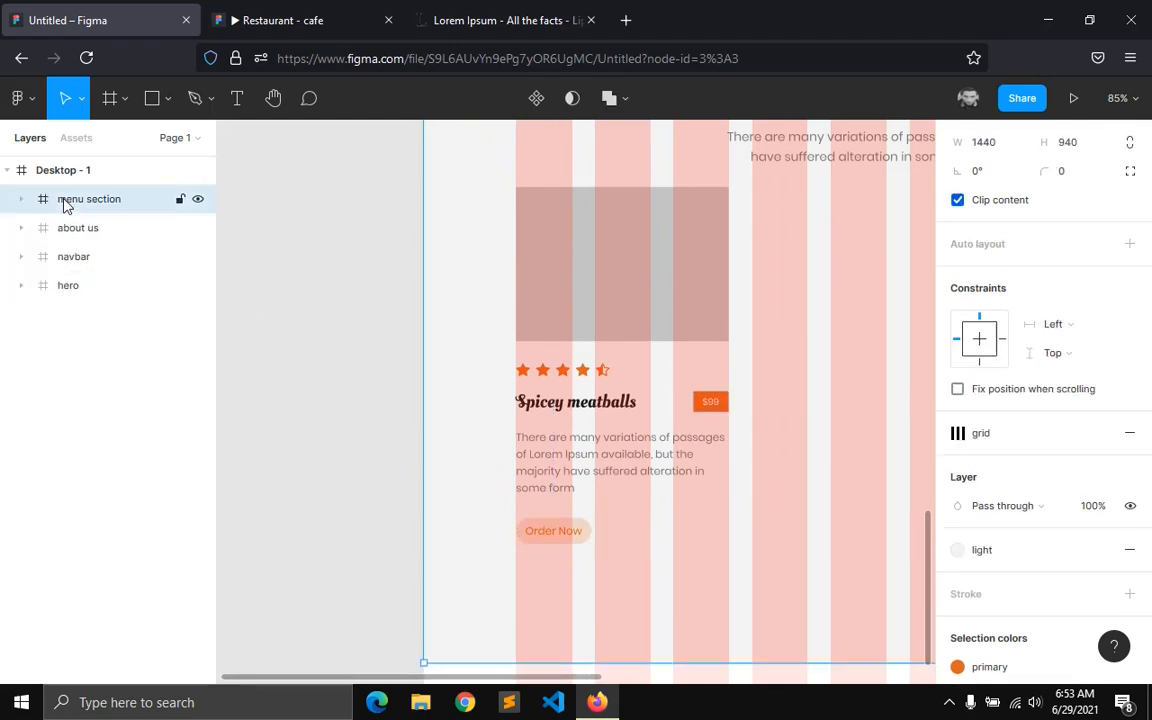
pyautogui.click(1073, 436)
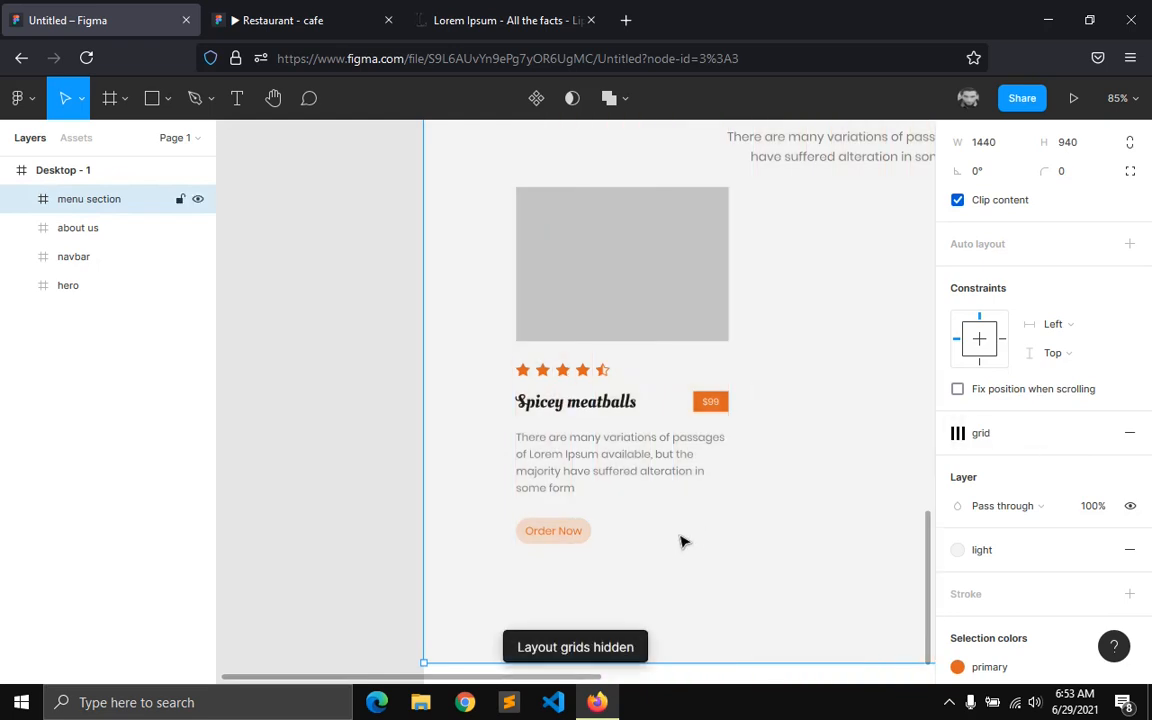
pyautogui.scroll(-3, 680, 535)
pyautogui.scroll(2, 658, 530)
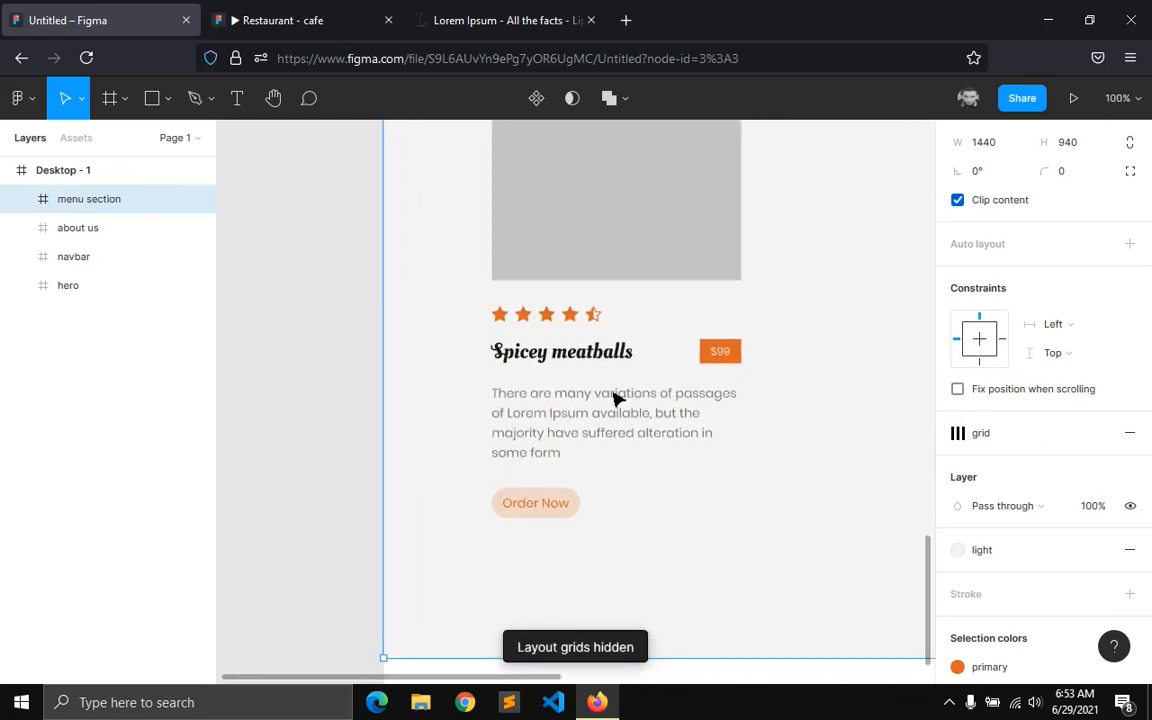
# - Rename the frame around the $99 price to "badge"
pyautogui.click(583, 315)
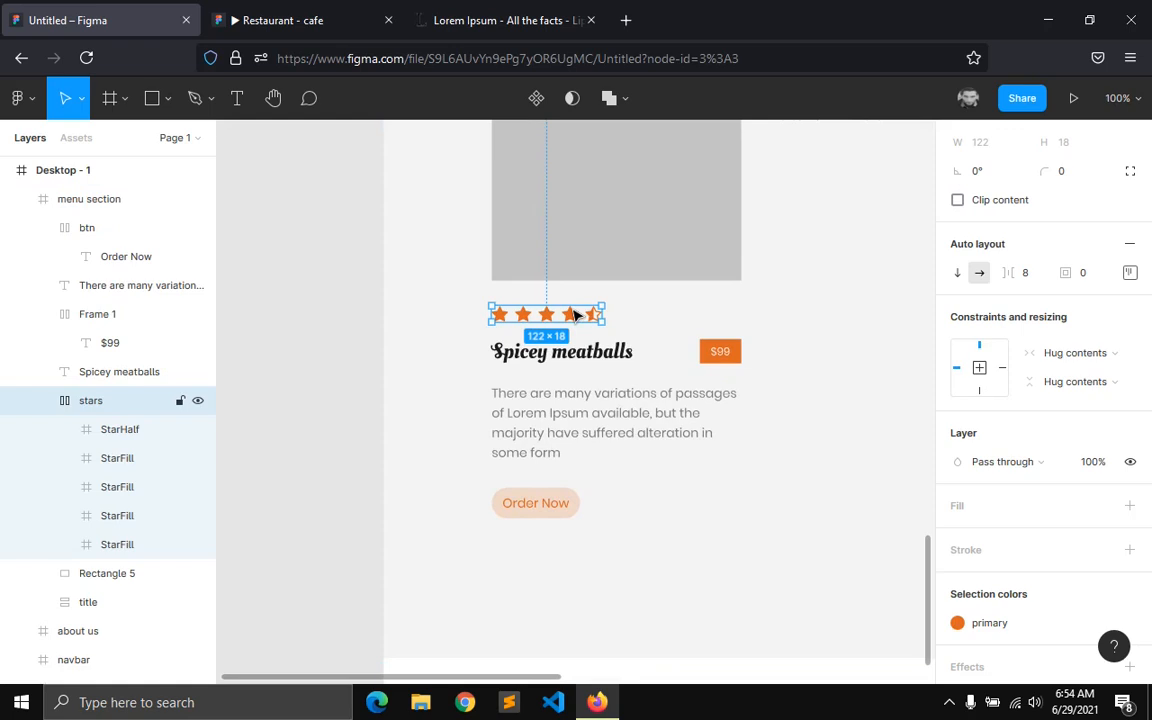
pyautogui.click(127, 315)
pyautogui.doubleClick(124, 316)
pyautogui.write('b')
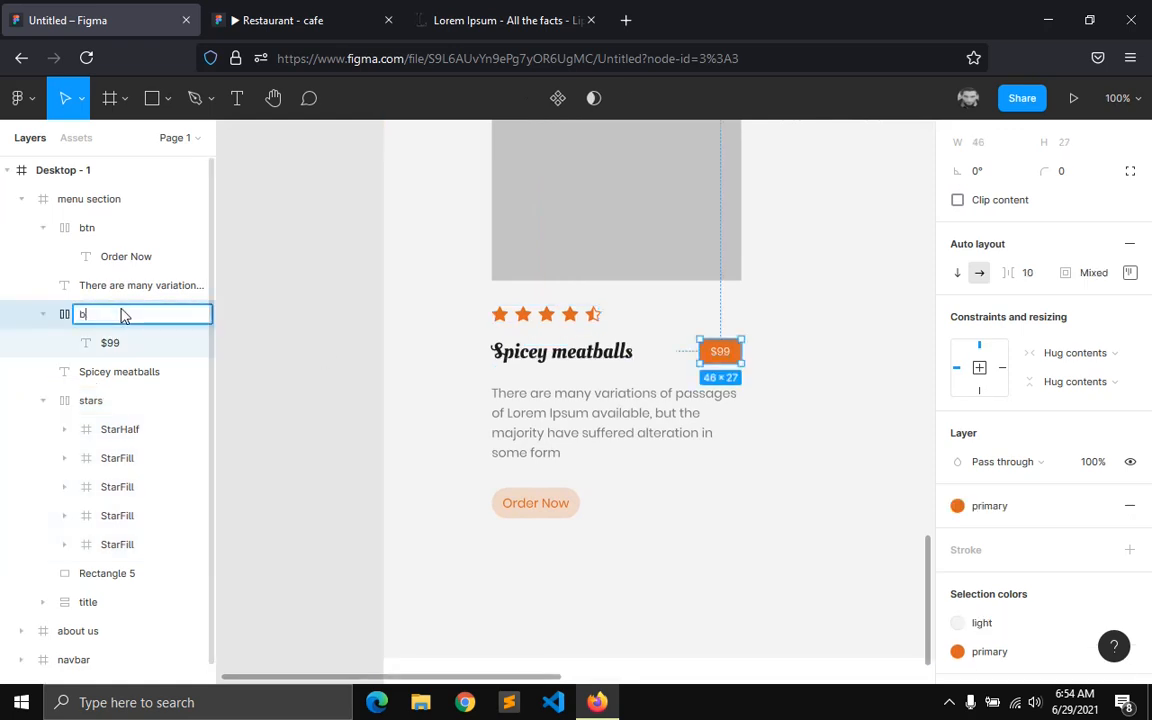
pyautogui.write('adge')
pyautogui.press('Return')
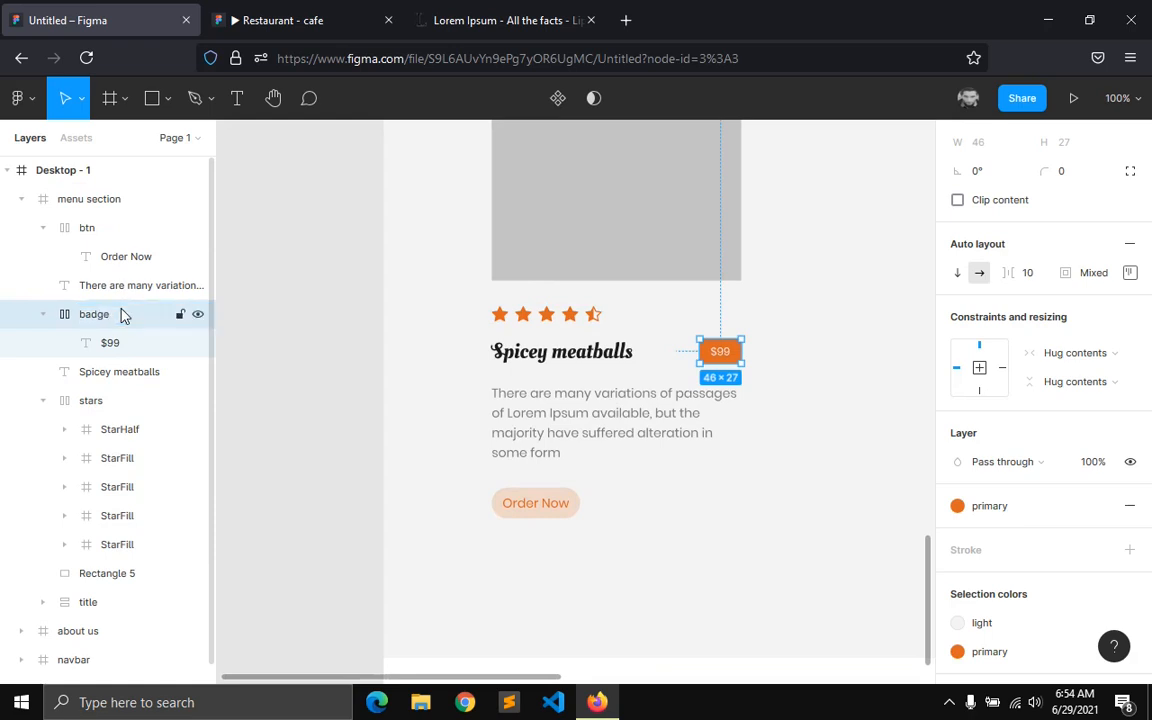
# - Collapse the btn, badge and stars layers and select all the card content from stars to btn
pyautogui.click(110, 291)
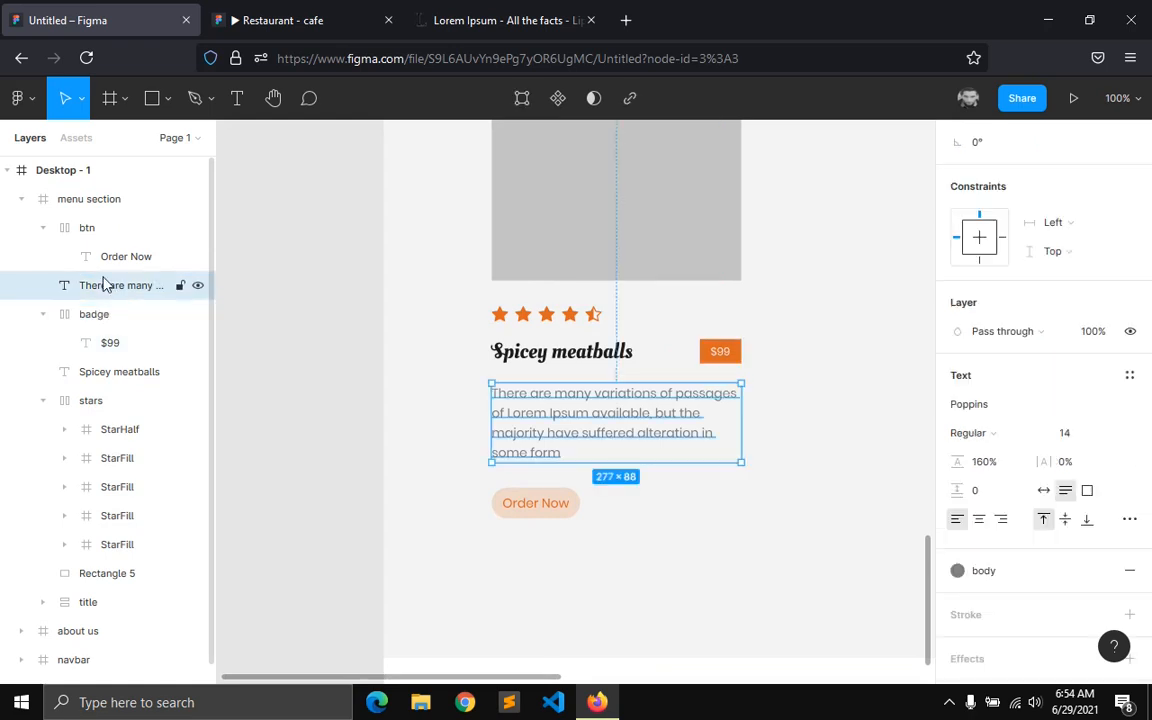
pyautogui.click(43, 228)
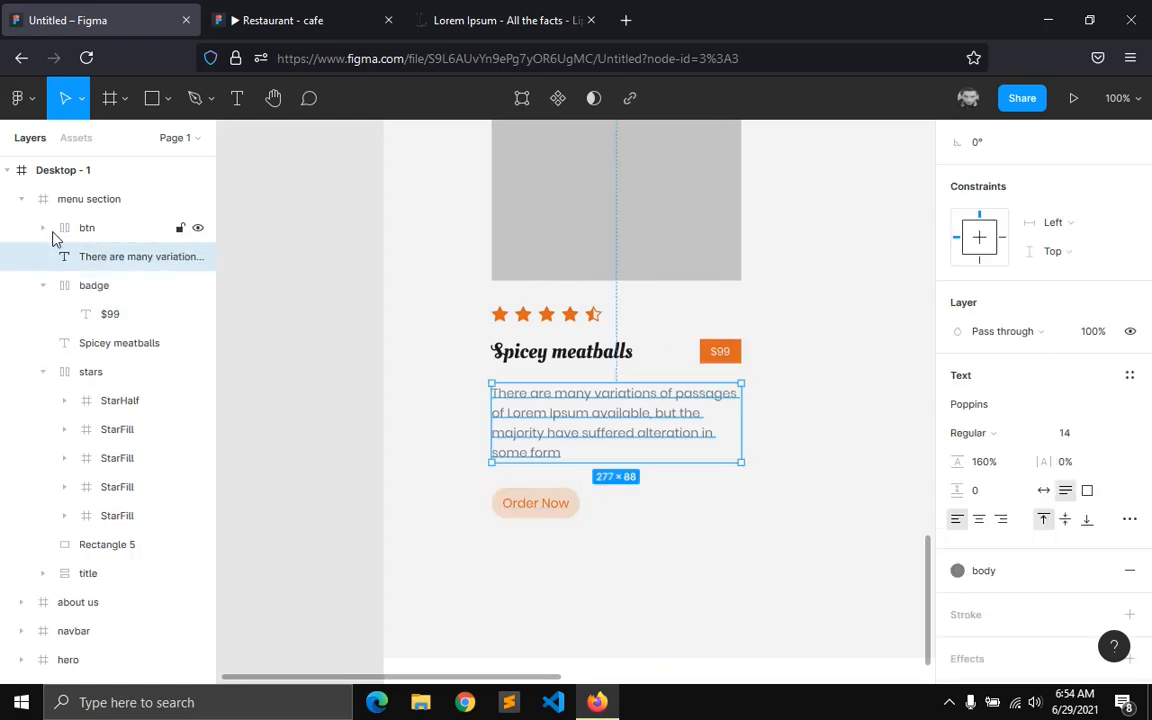
pyautogui.click(44, 286)
pyautogui.click(84, 341)
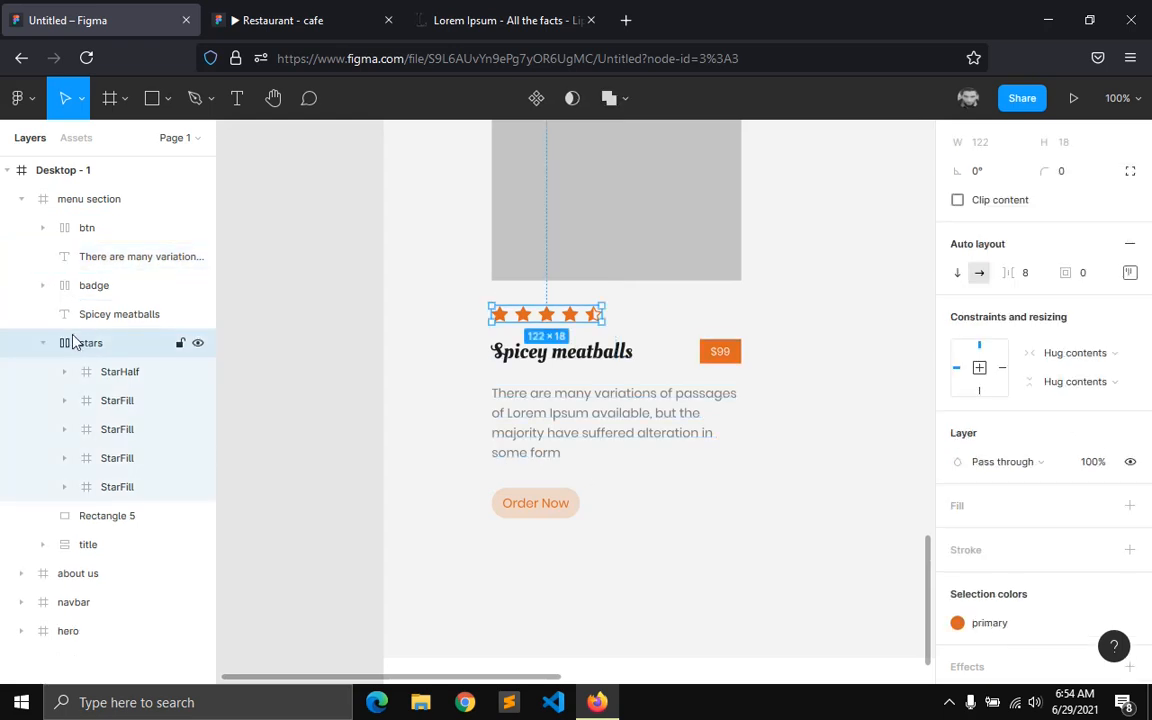
pyautogui.click(43, 344)
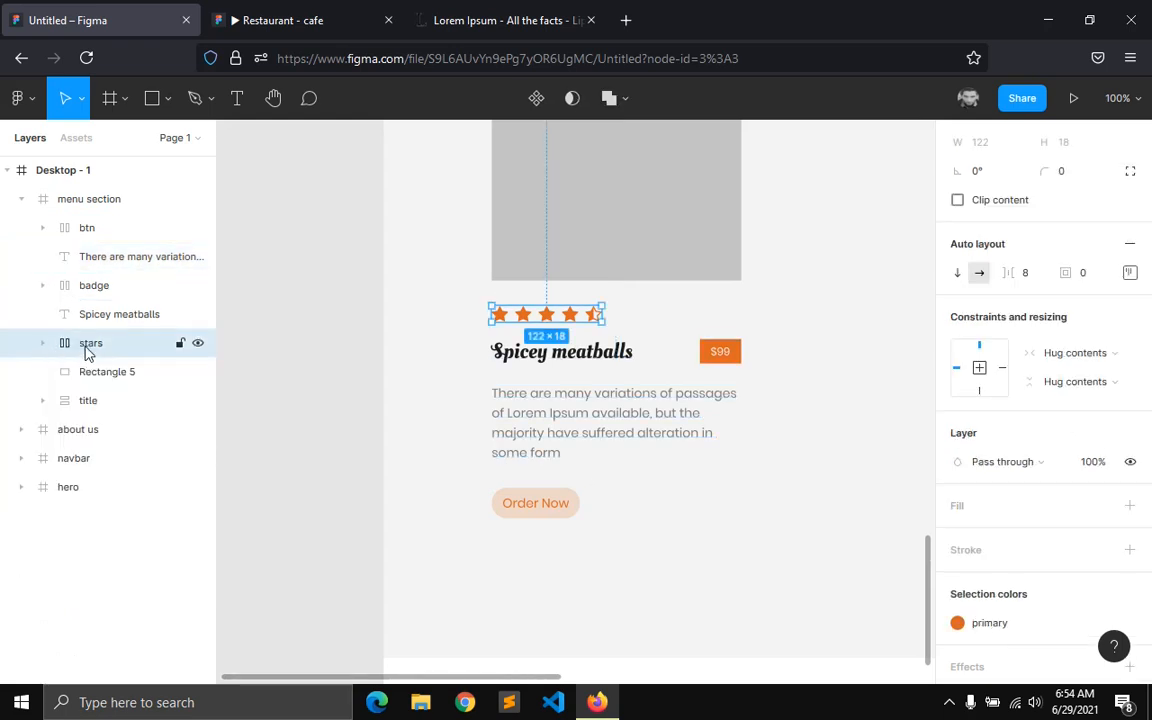
pyautogui.keyDown('shift'); pyautogui.click(88, 229); pyautogui.keyUp('shift')
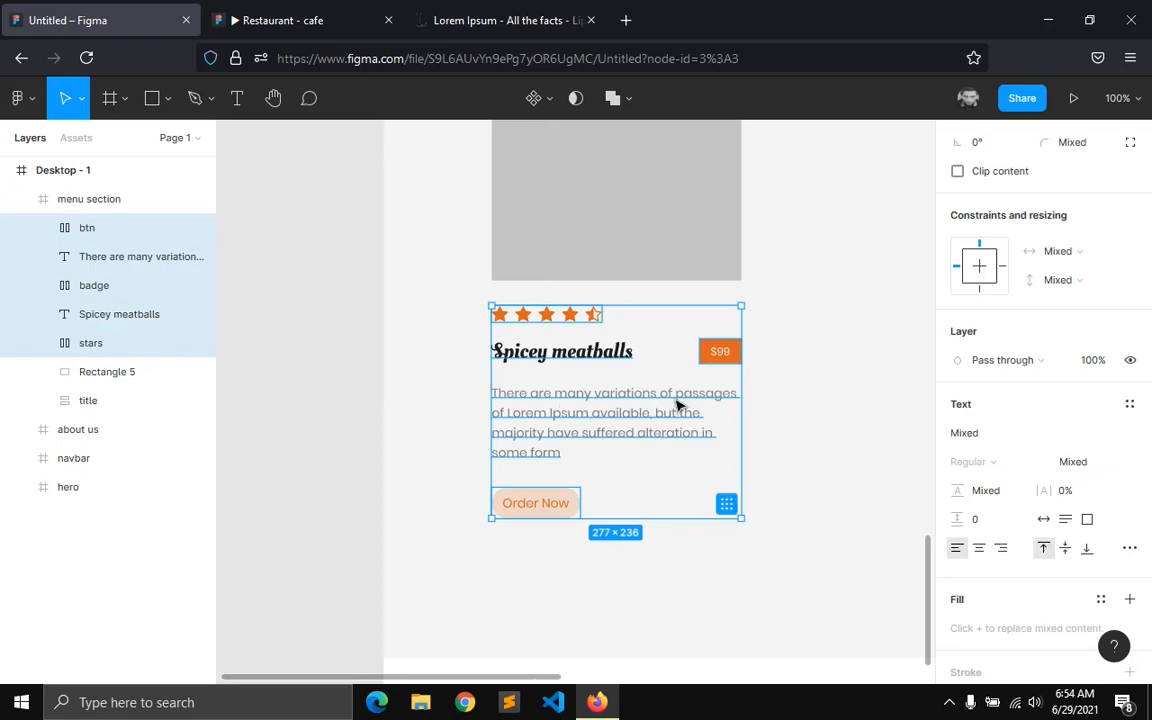
# - Combine the dish title and the price badge into one horizontal auto layout row with its items vertically centred
pyautogui.click(100, 285)
pyautogui.click(115, 317)
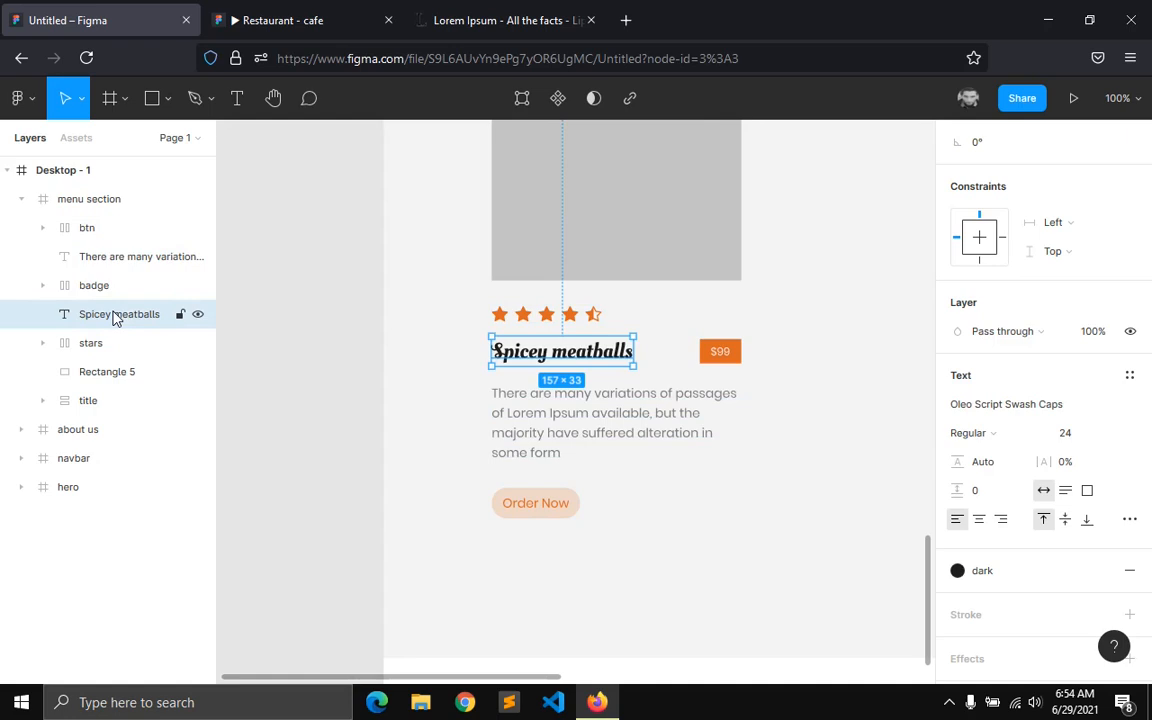
pyautogui.keyDown('shift'); pyautogui.click(110, 296); pyautogui.keyUp('shift')
pyautogui.hotkey('shift', 'a')
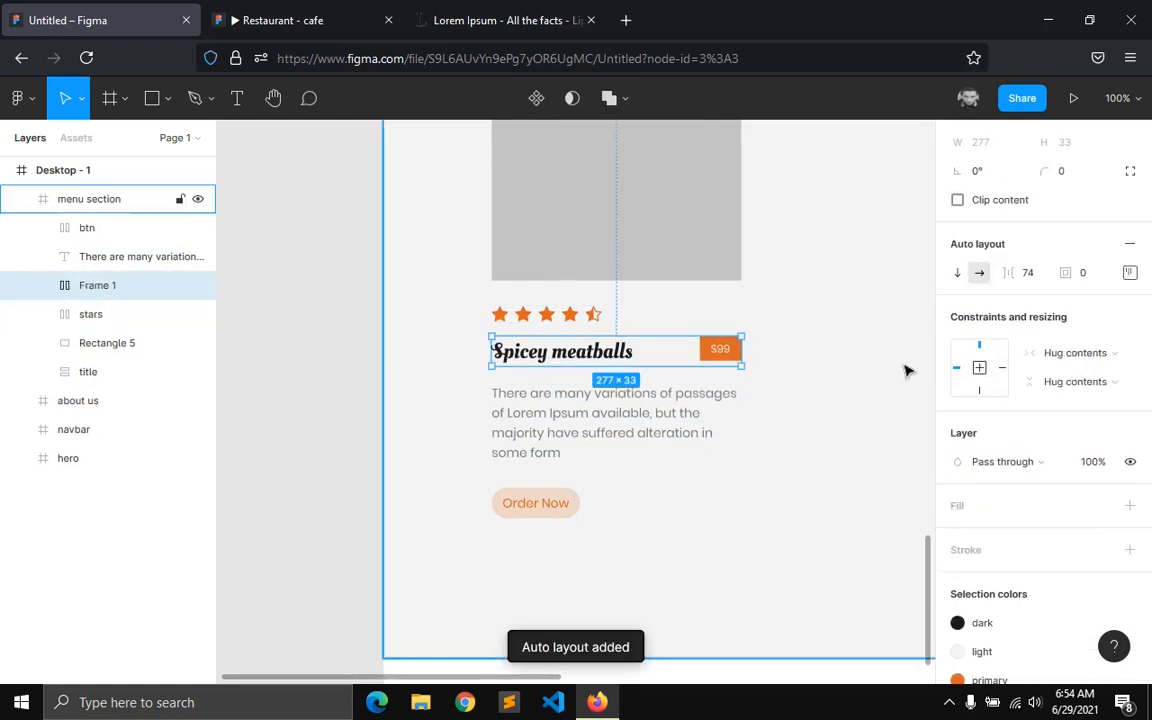
pyautogui.click(1130, 272)
pyautogui.click(1069, 349)
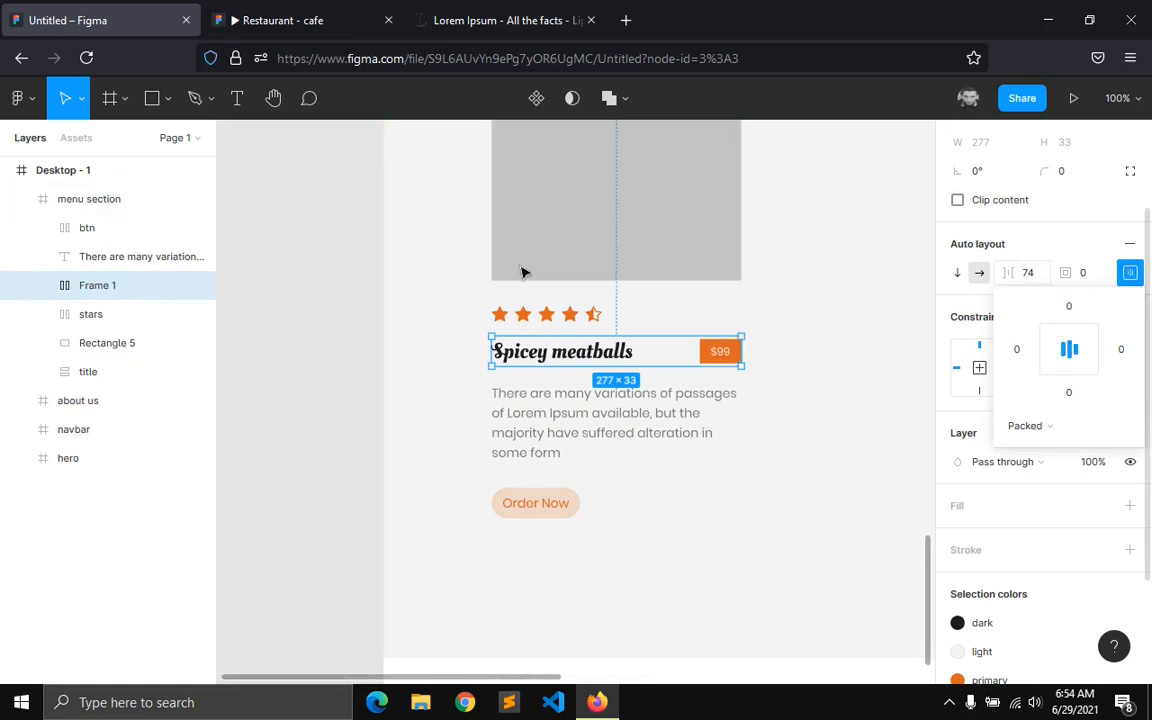
# - Combine the stars, title row, description and order button into one vertical auto layout frame
pyautogui.click(332, 342)
pyautogui.click(110, 228)
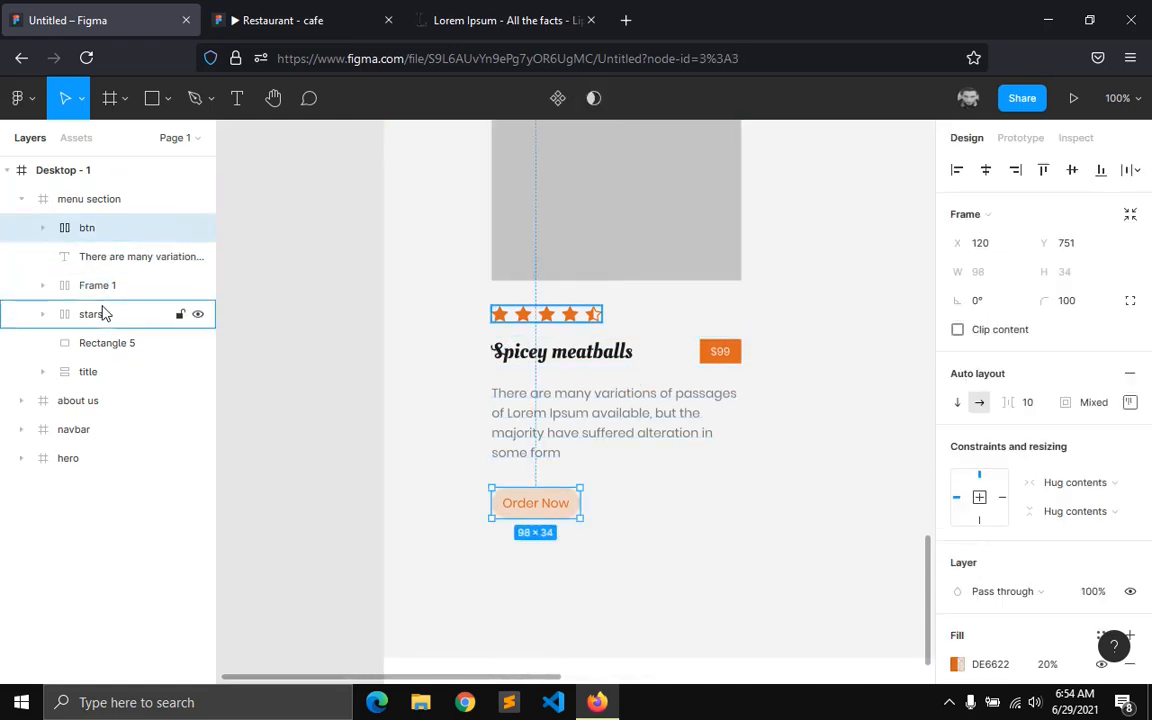
pyautogui.keyDown('shift'); pyautogui.click(110, 314); pyautogui.keyUp('shift')
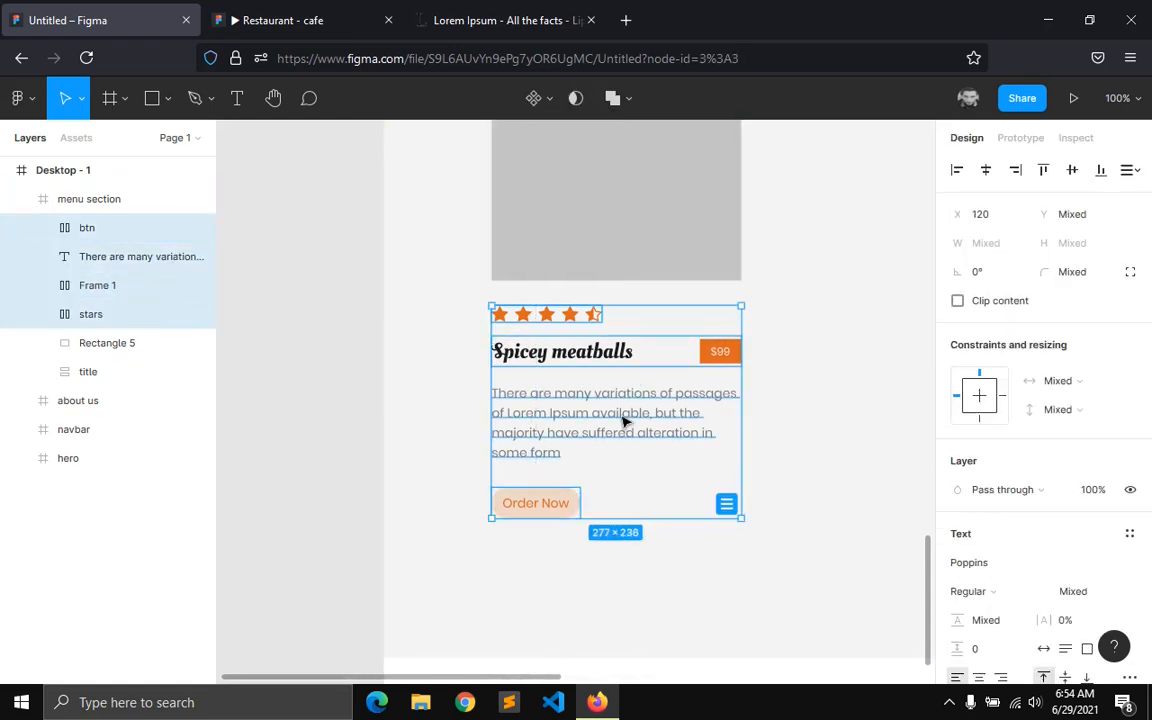
pyautogui.hotkey('shift', 'a')
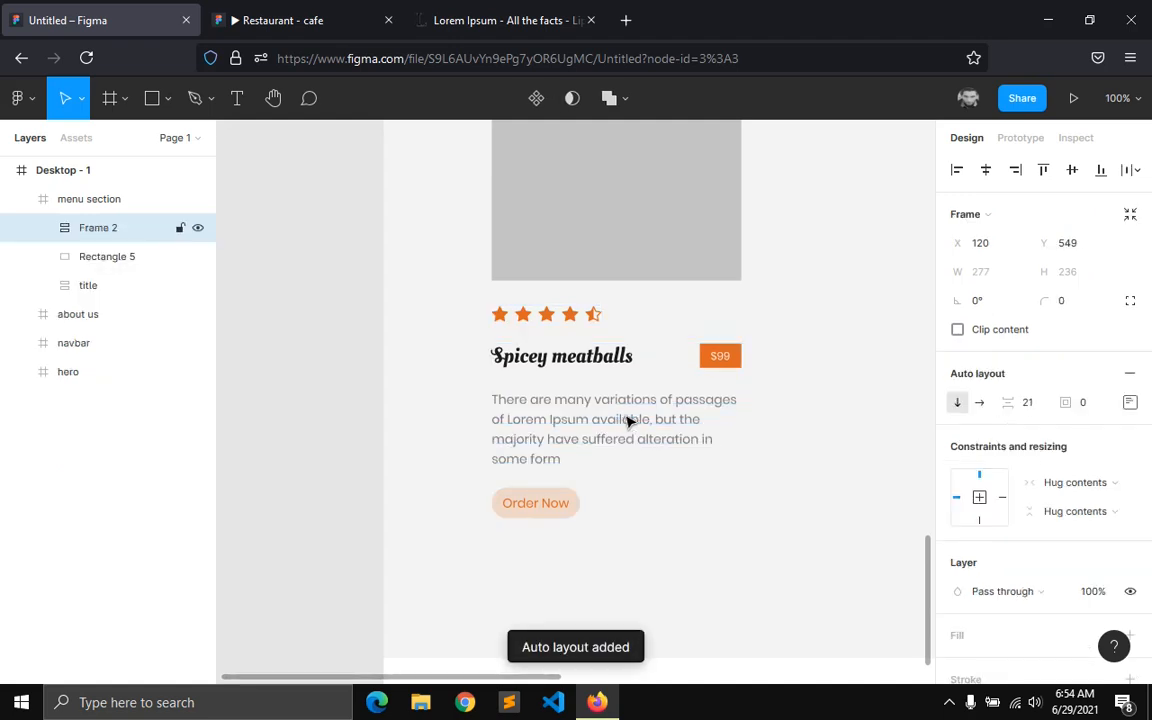
# - Give the card's text content frame a fixed width and move it up directly against the image placeholder
pyautogui.click(1063, 483)
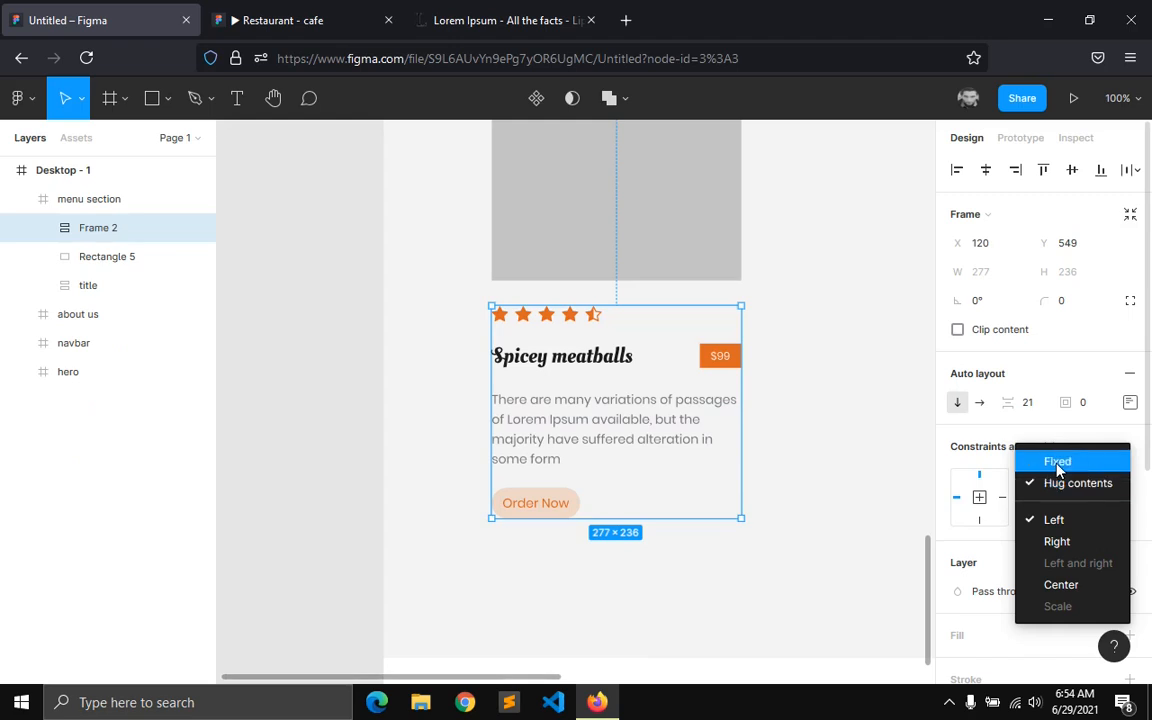
pyautogui.click(1059, 468)
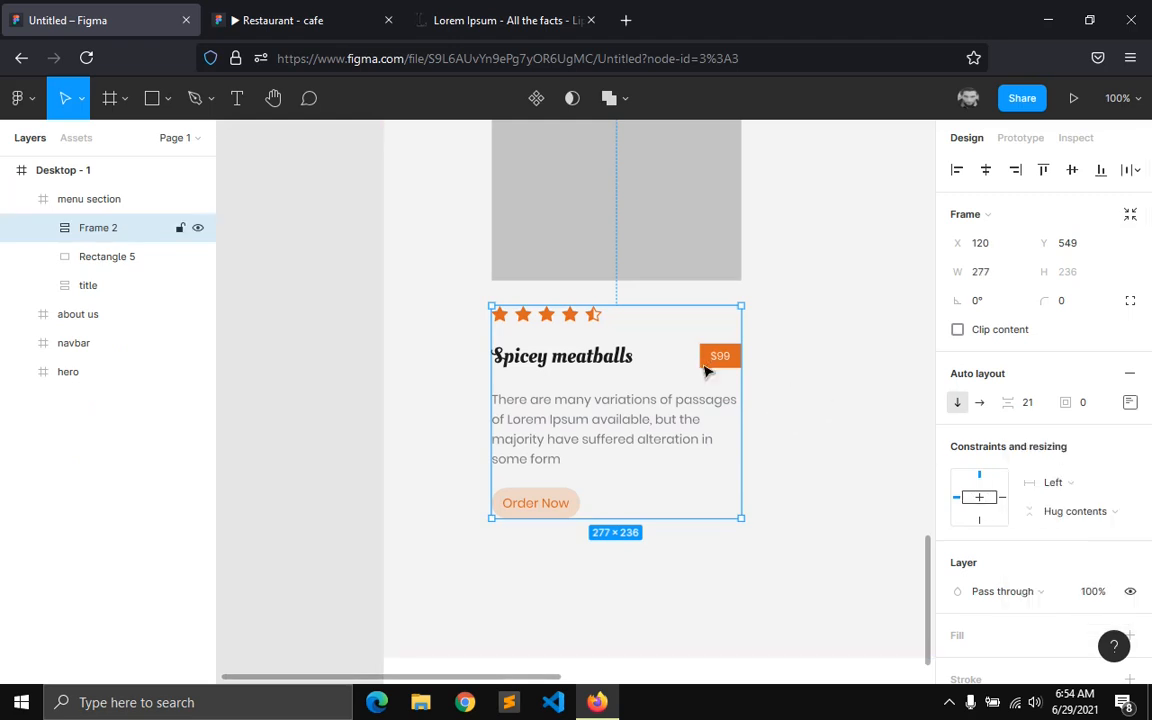
pyautogui.moveTo(672, 413); pyautogui.dragTo(668, 390)
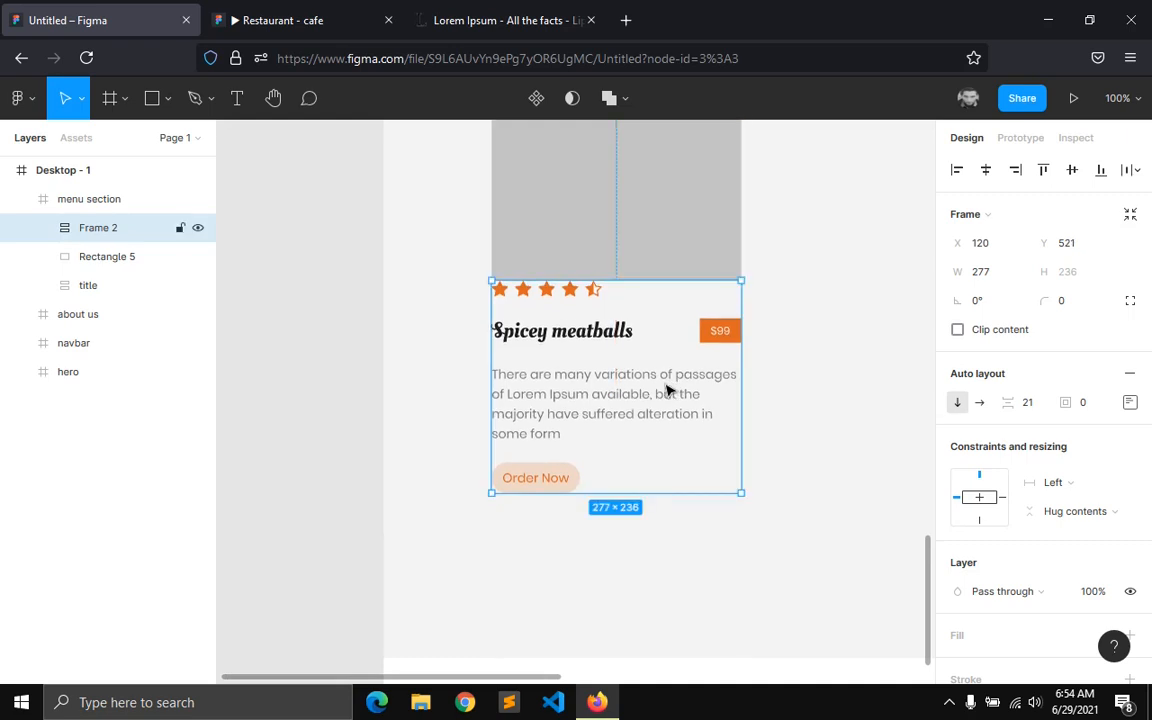
# - Rename the grey placeholder rectangle above the stars as "img"
pyautogui.scroll(3, 657, 393)
pyautogui.click(655, 366)
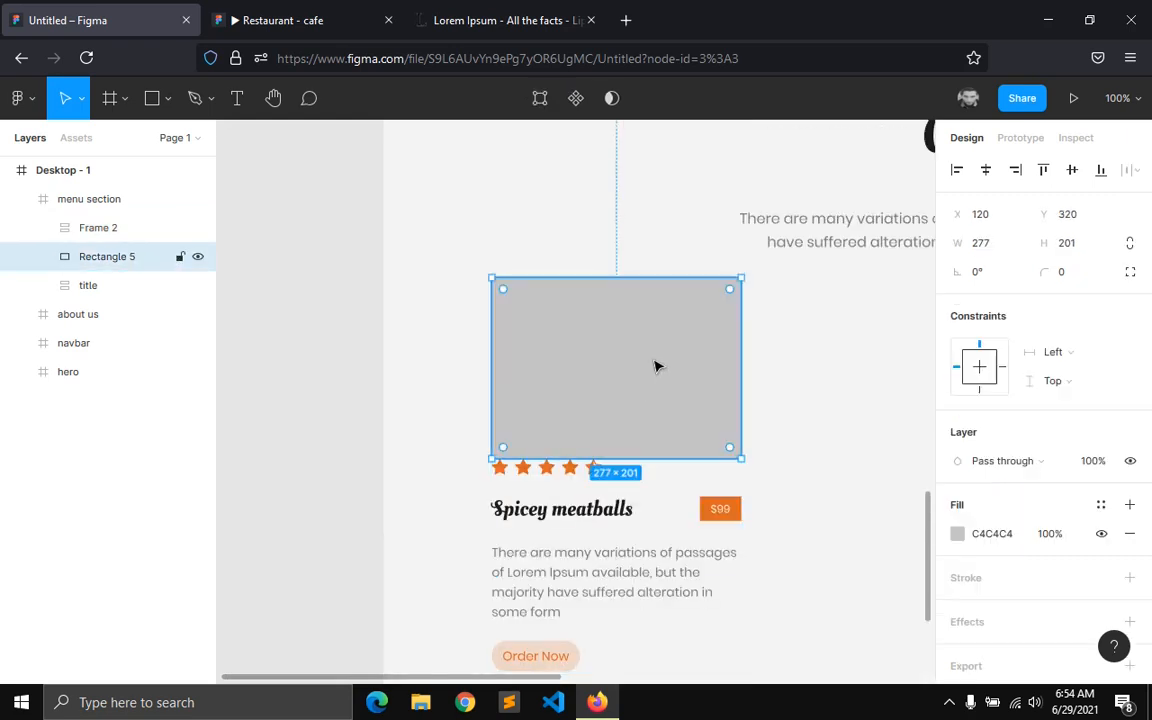
pyautogui.doubleClick(123, 258)
pyautogui.write('img')
pyautogui.press('Return')
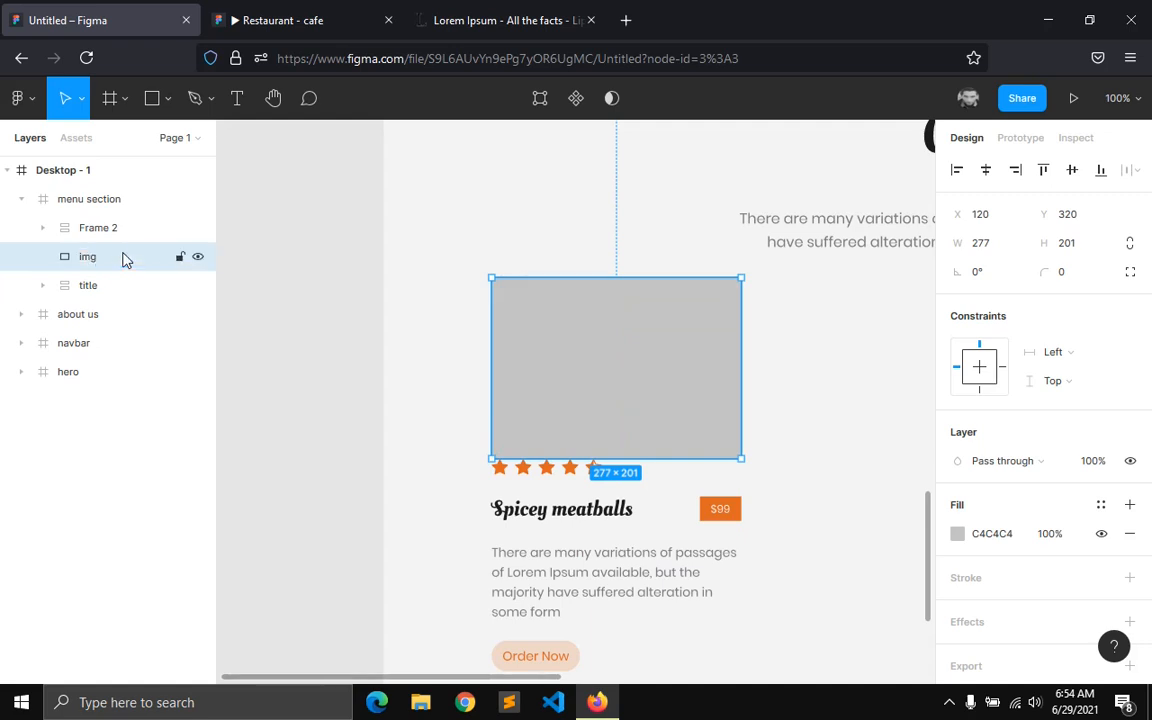
# - Replace the img rectangle's solid fill with an image fill using the menu-item1 picture from the assets folder
pyautogui.click(957, 533)
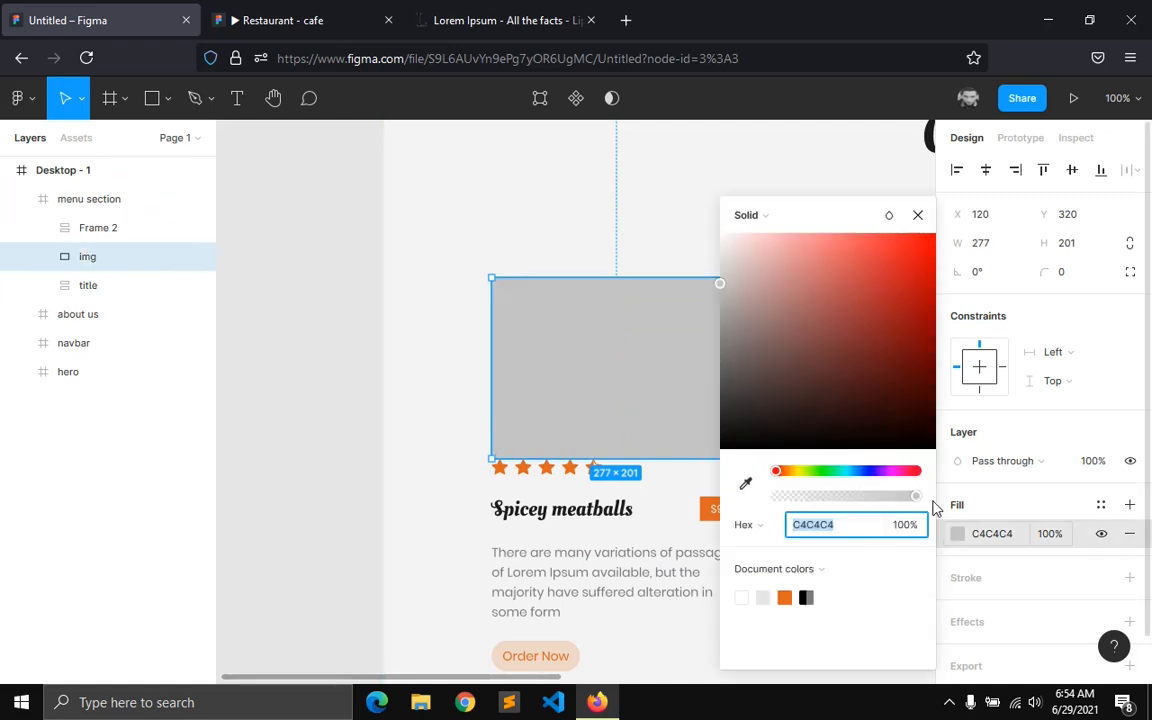
pyautogui.click(746, 214)
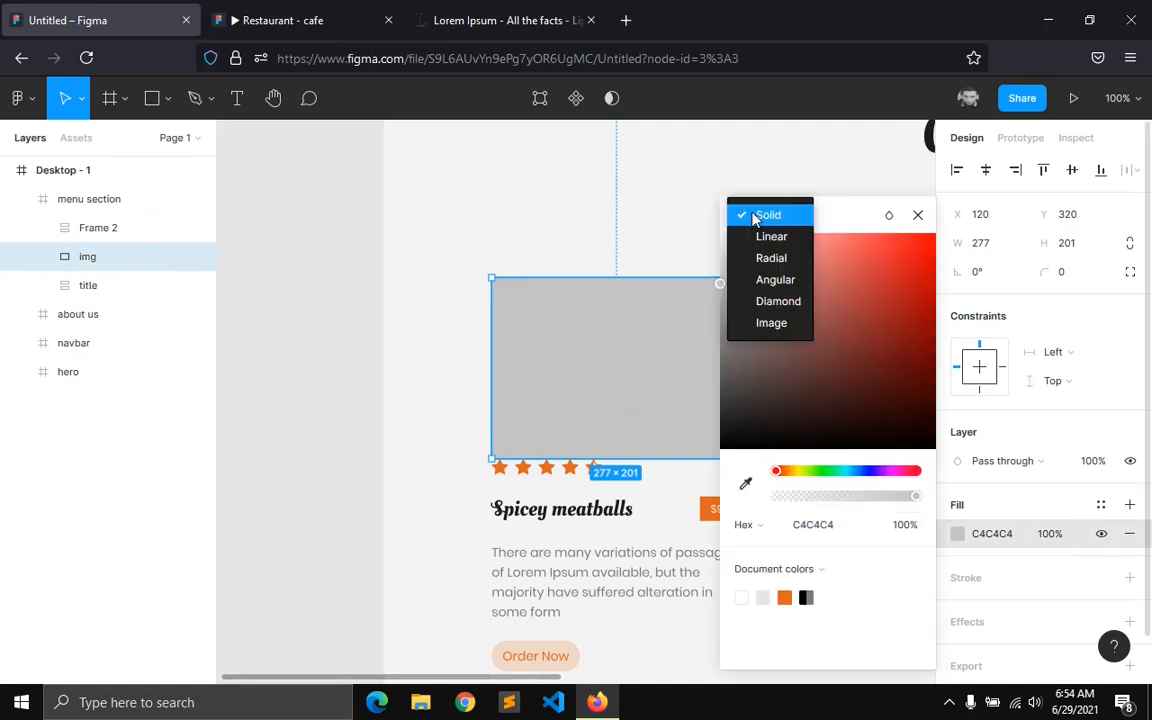
pyautogui.click(773, 323)
pyautogui.click(815, 352)
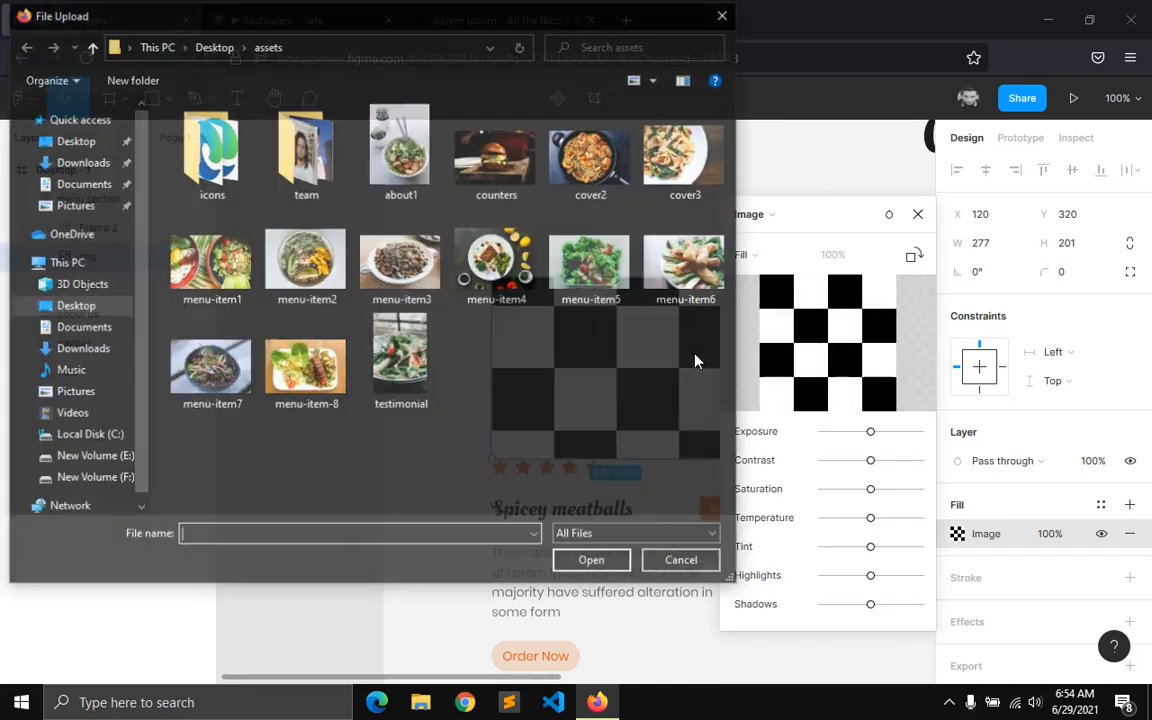
pyautogui.doubleClick(212, 283)
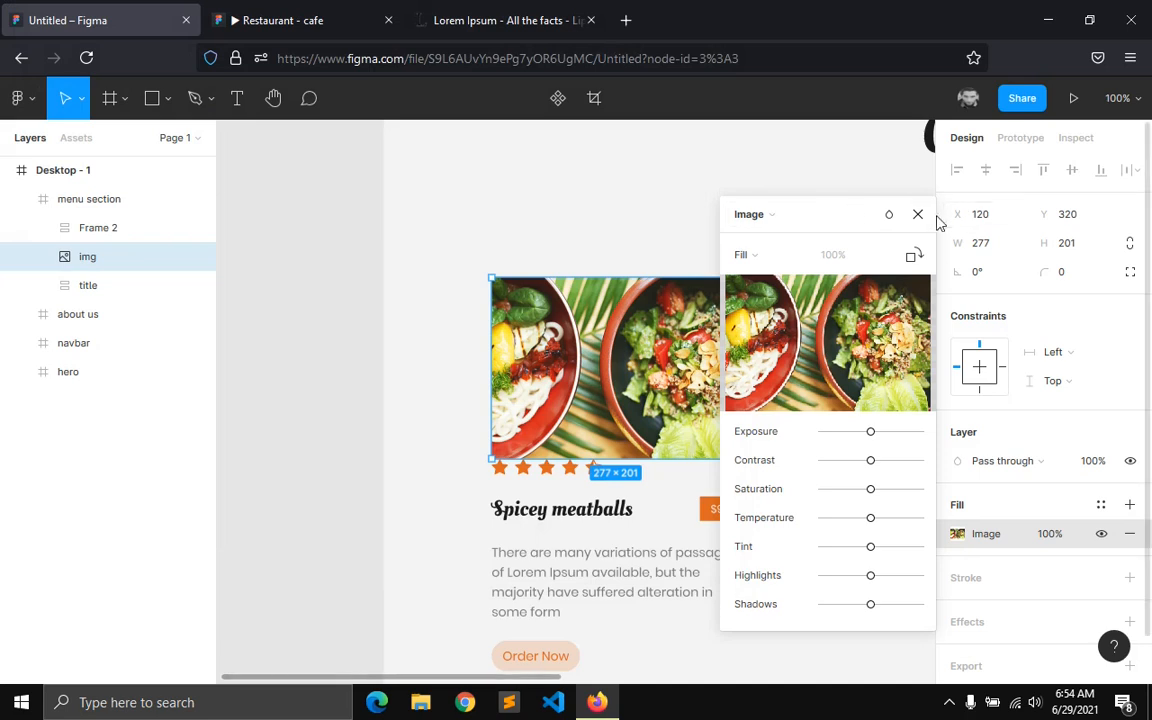
pyautogui.click(918, 214)
pyautogui.scroll(-1, 684, 442)
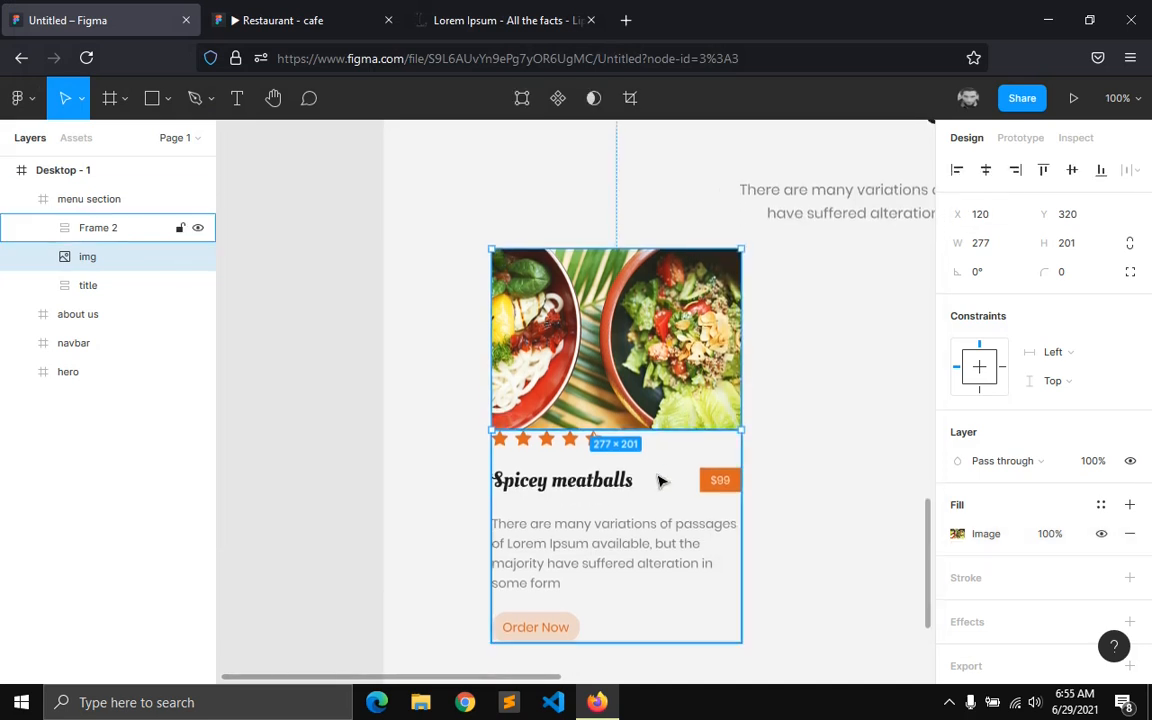
# - Group the img layer with Frame 2 and name the group "menu-item"
pyautogui.scroll(-2, 660, 482)
pyautogui.keyDown('shift'); pyautogui.click(99, 236); pyautogui.keyUp('shift')
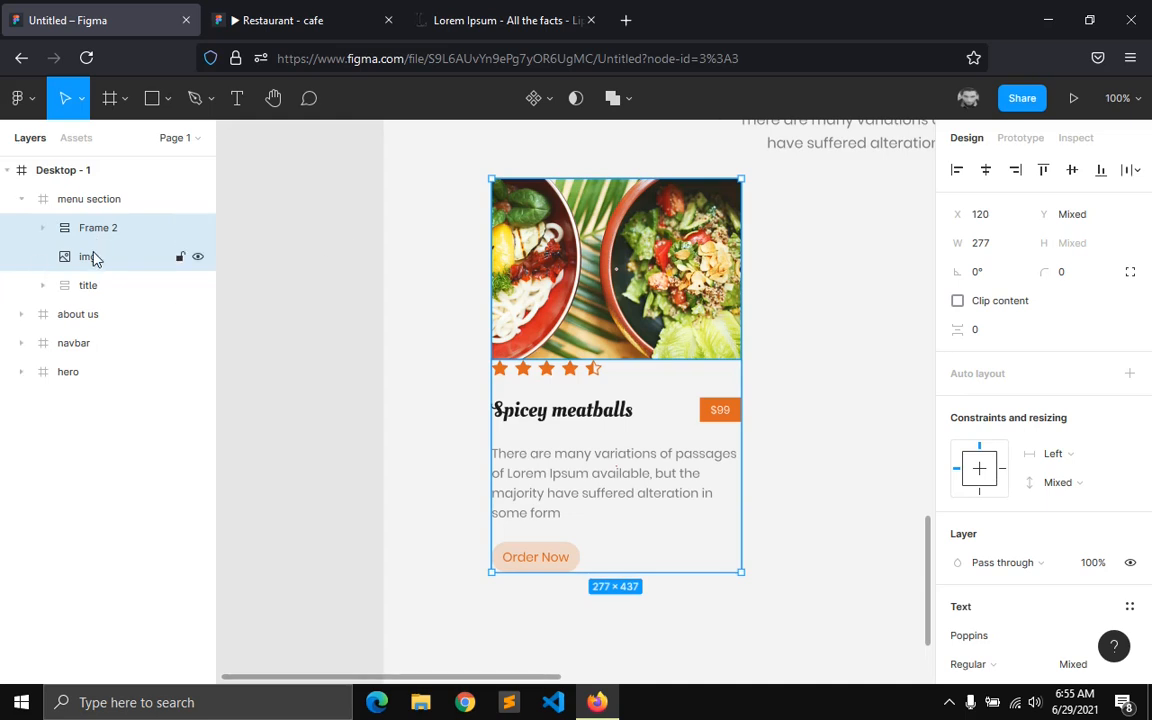
pyautogui.rightClick(92, 258)
pyautogui.click(126, 296)
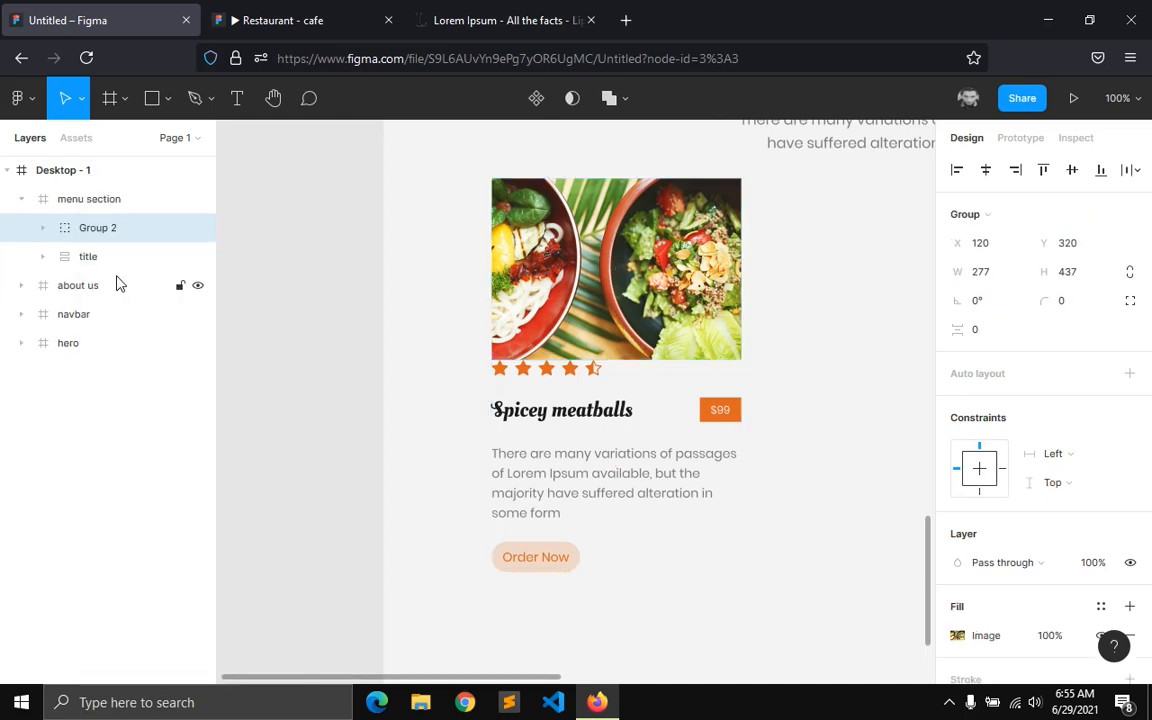
pyautogui.doubleClick(97, 240)
pyautogui.write('men')
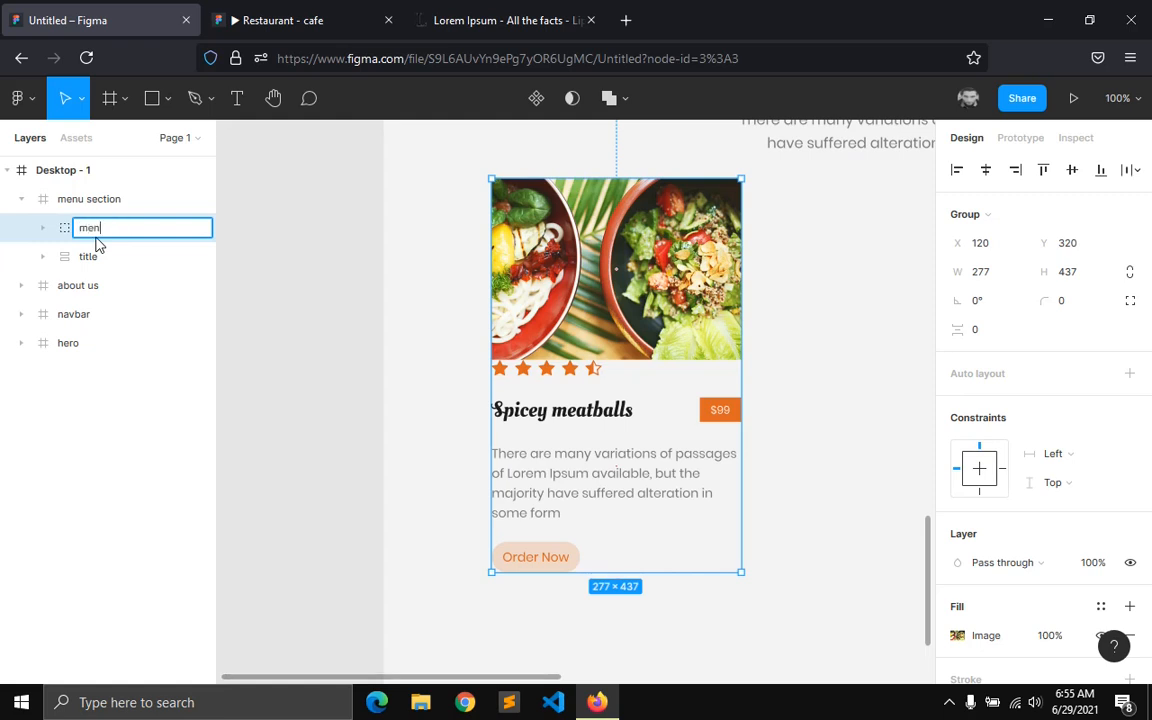
pyautogui.write('u-item')
pyautogui.press('Return')
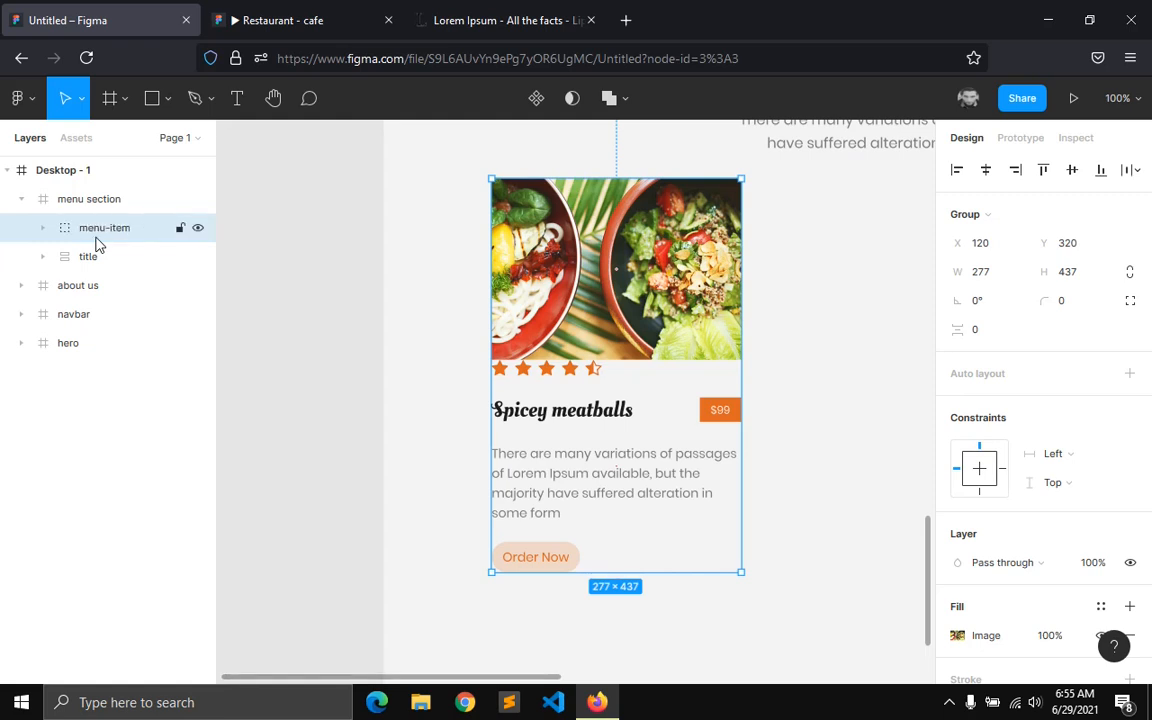
# - Undo the renaming and grouping of the image and the content frame
pyautogui.doubleClick(527, 395)
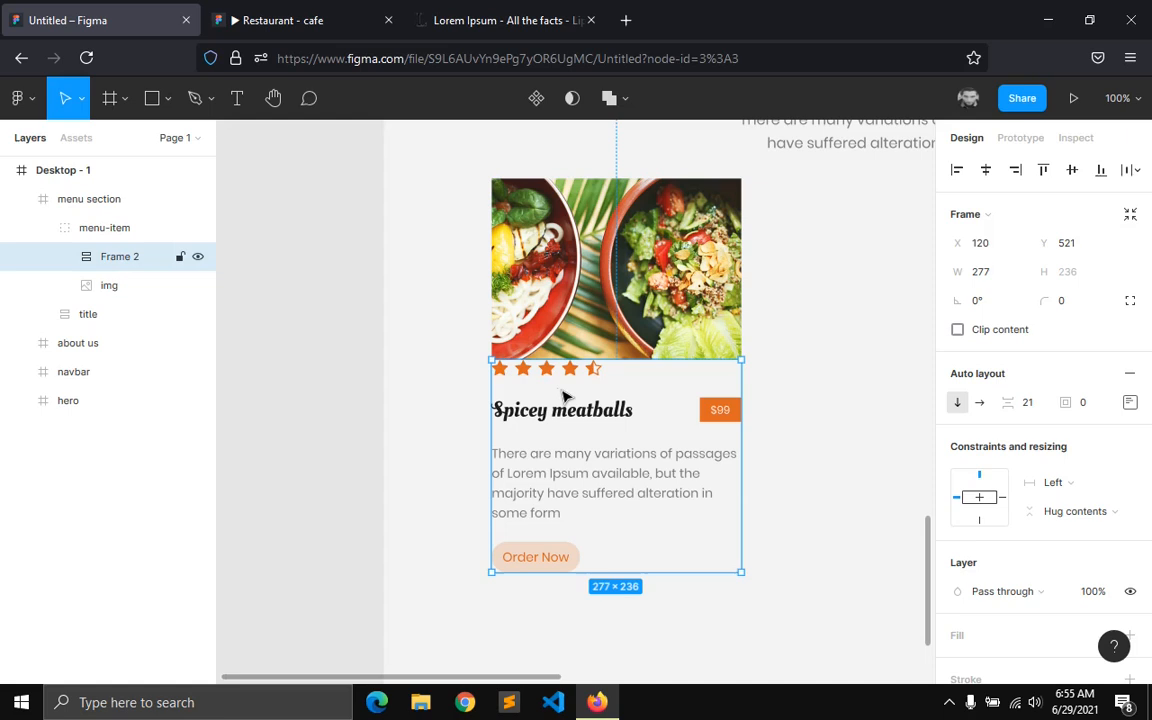
pyautogui.hotkey('ctrl', 'z')
pyautogui.hotkey('ctrl', 'z')
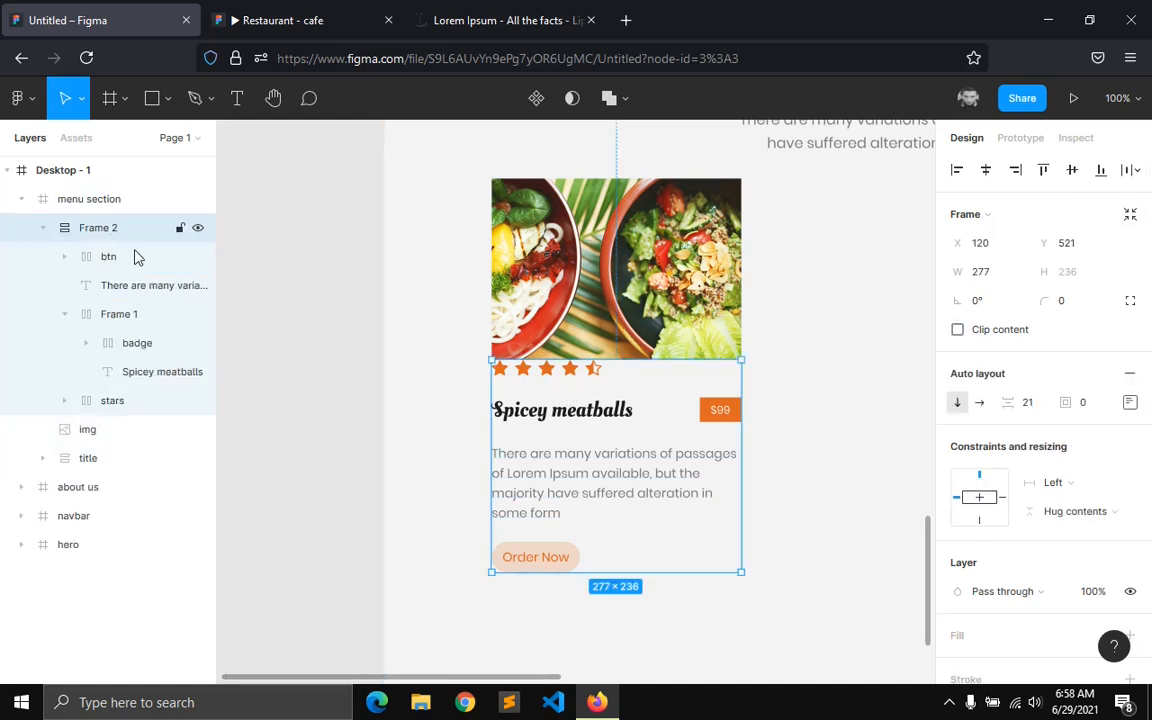
# - Set the auto layout padding of Frame 2 below the image to 20
pyautogui.click(1085, 402)
pyautogui.write('2')
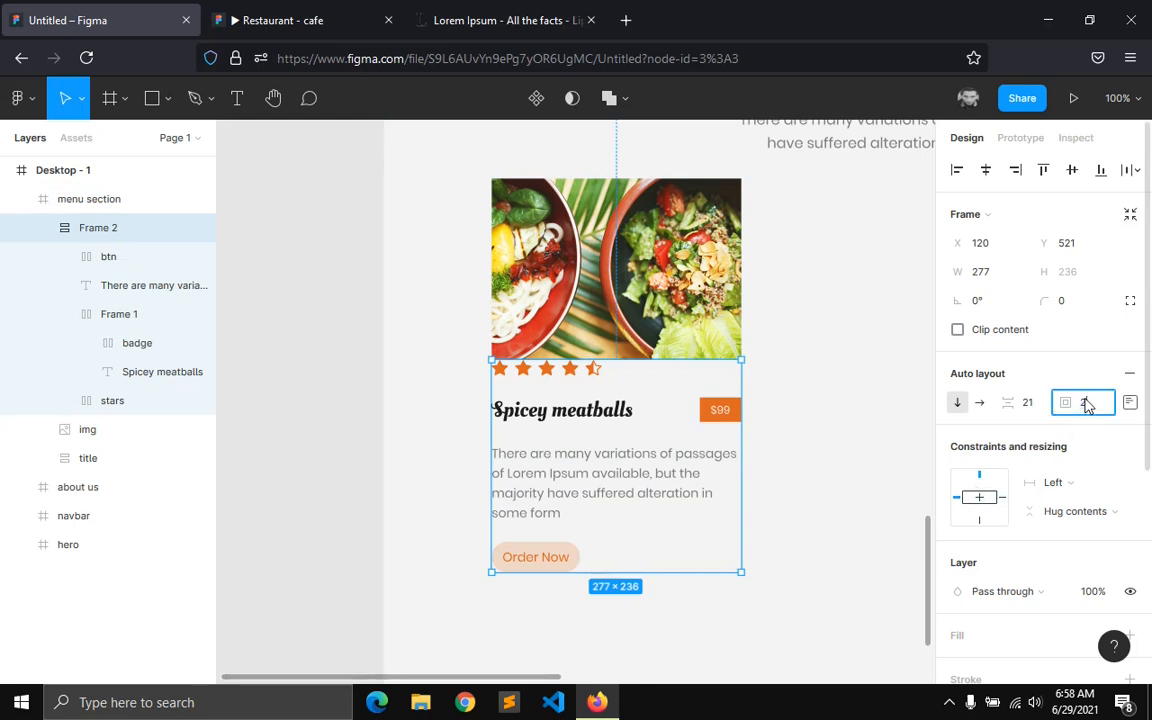
pyautogui.write('0')
pyautogui.press('Return')
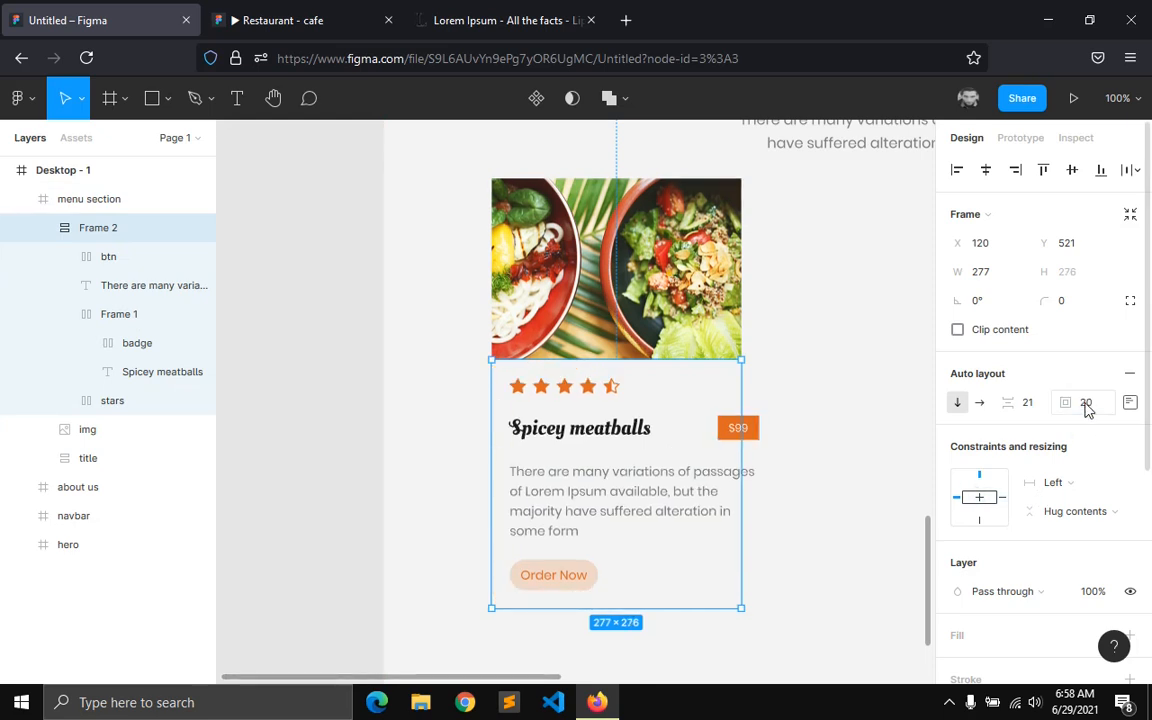
# - Add an FFFFFF fill to Frame 2 and save it as a colour style named "white"
pyautogui.scroll(-1, 1047, 511)
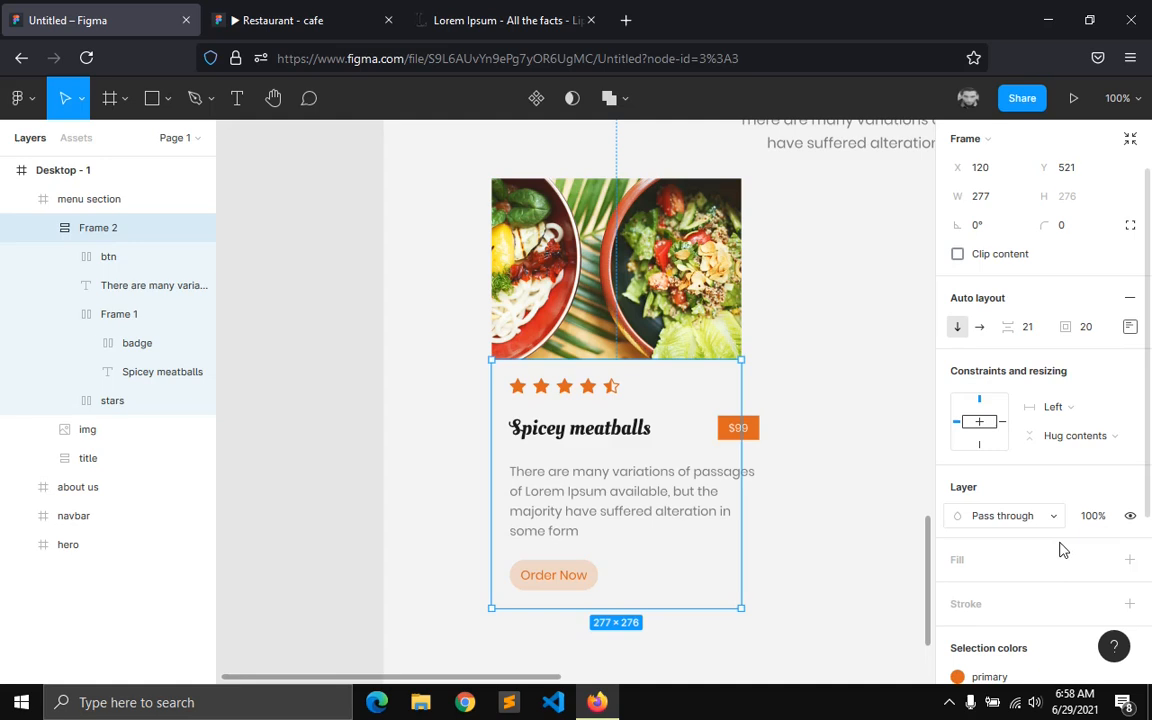
pyautogui.click(1100, 560)
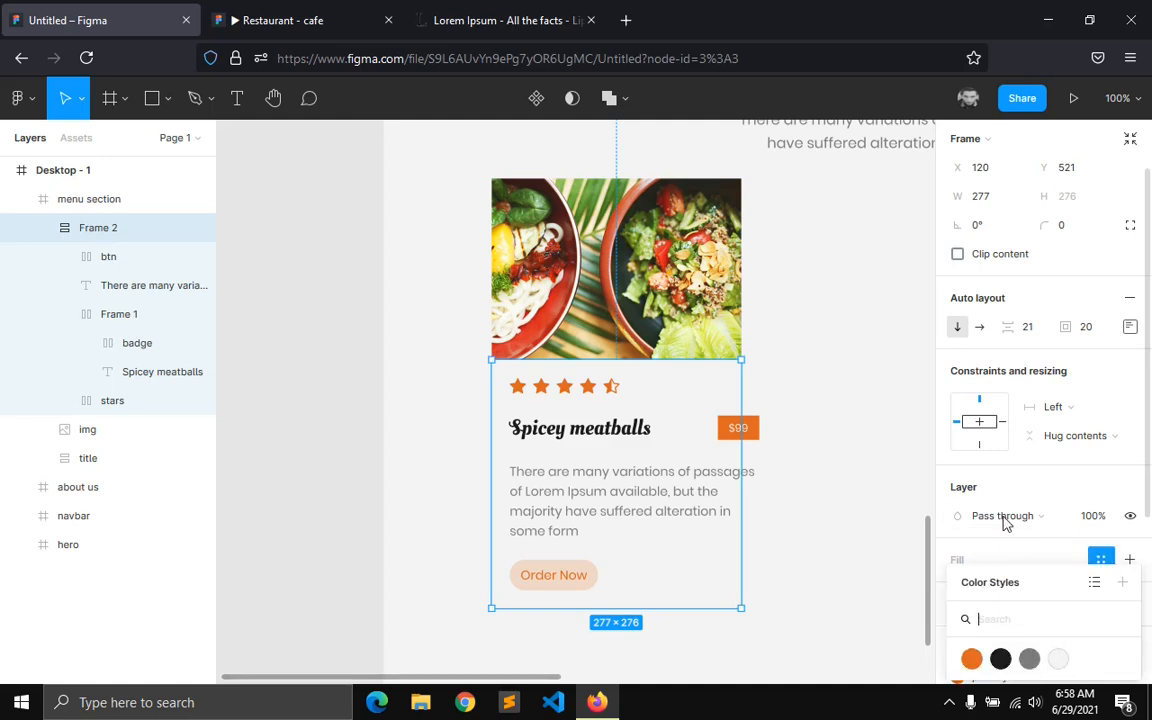
pyautogui.click(981, 558)
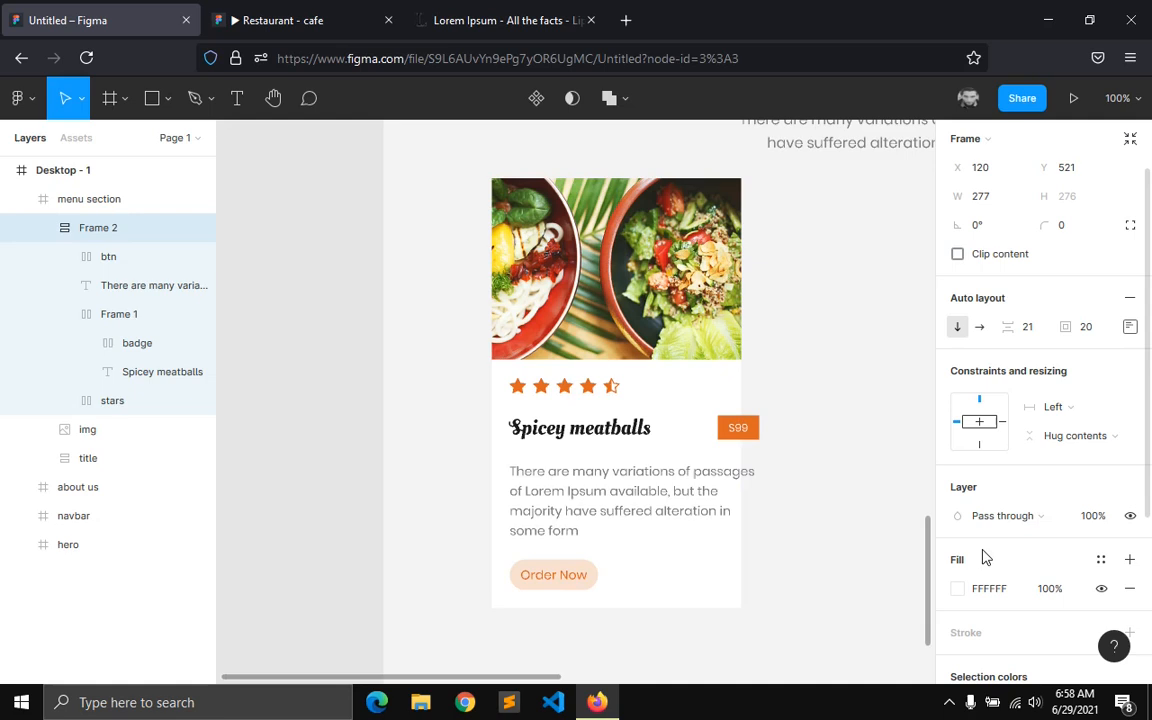
pyautogui.click(1100, 559)
pyautogui.click(1123, 583)
pyautogui.write('white')
pyautogui.press('Return')
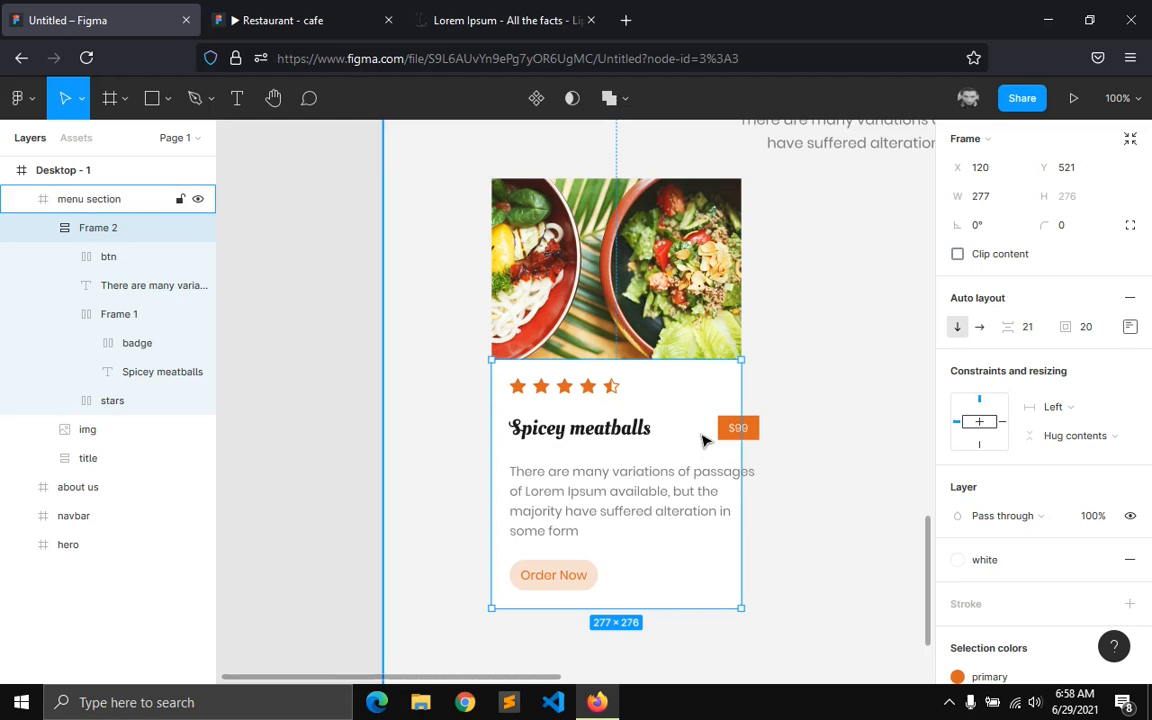
# - Make the title and price row fill its container's width and set the spacing between its items to 16
pyautogui.doubleClick(598, 428)
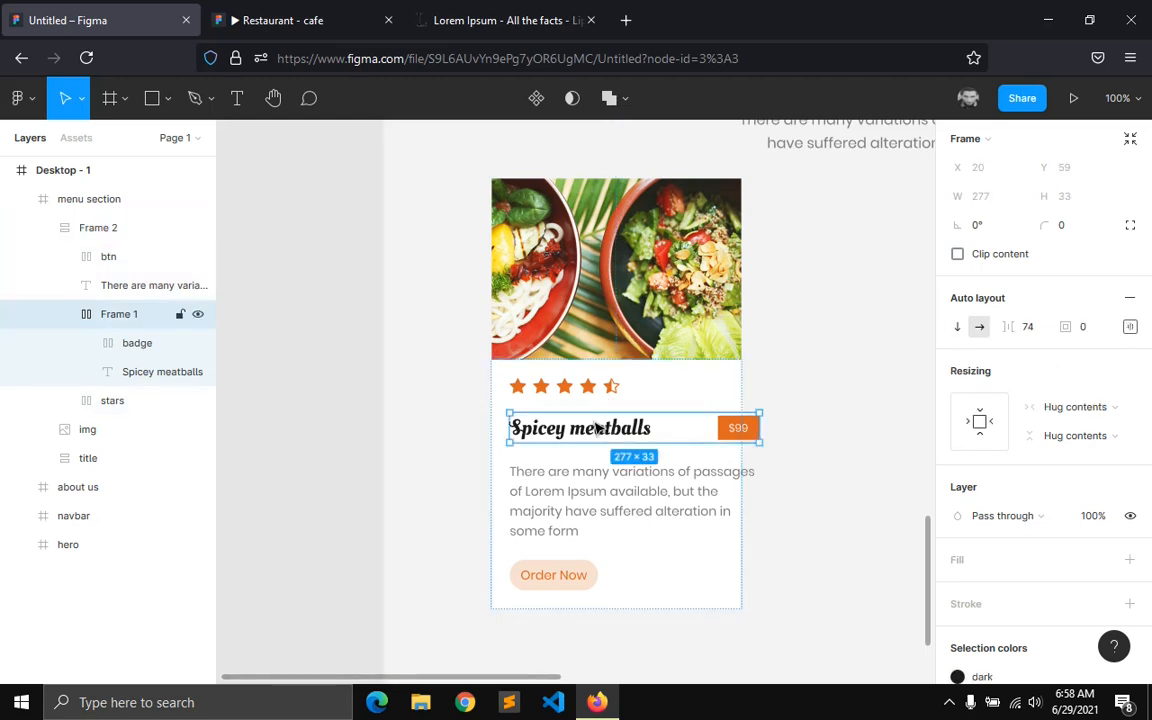
pyautogui.click(1070, 410)
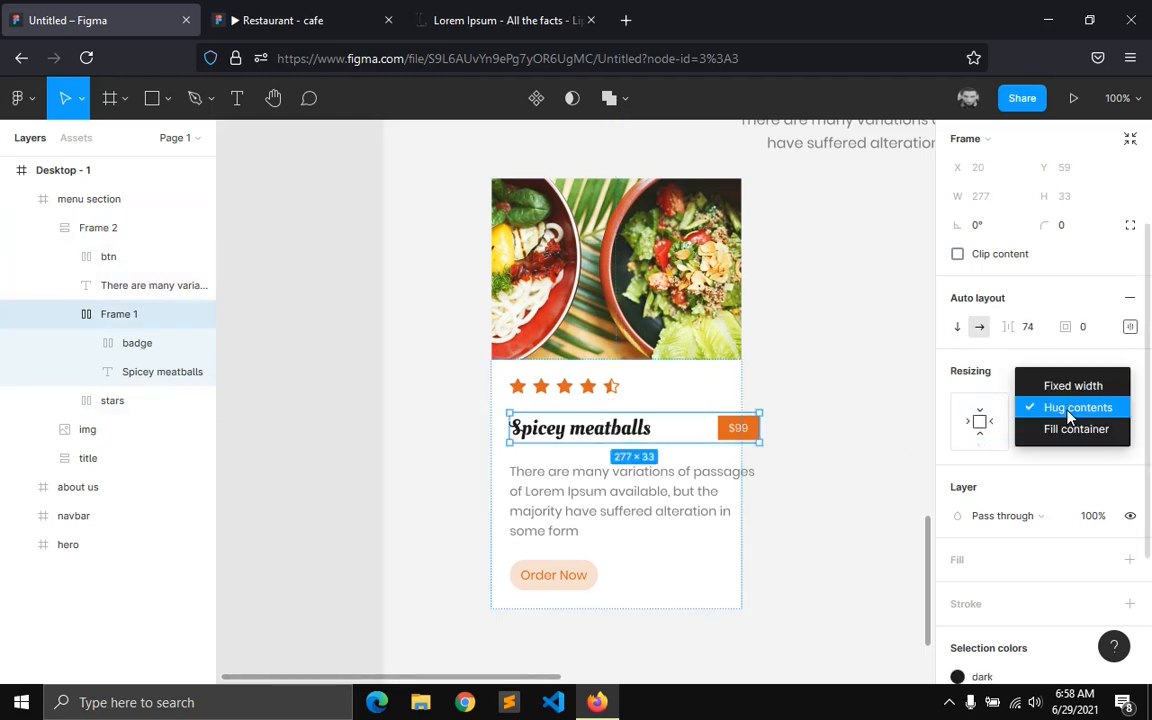
pyautogui.click(1060, 429)
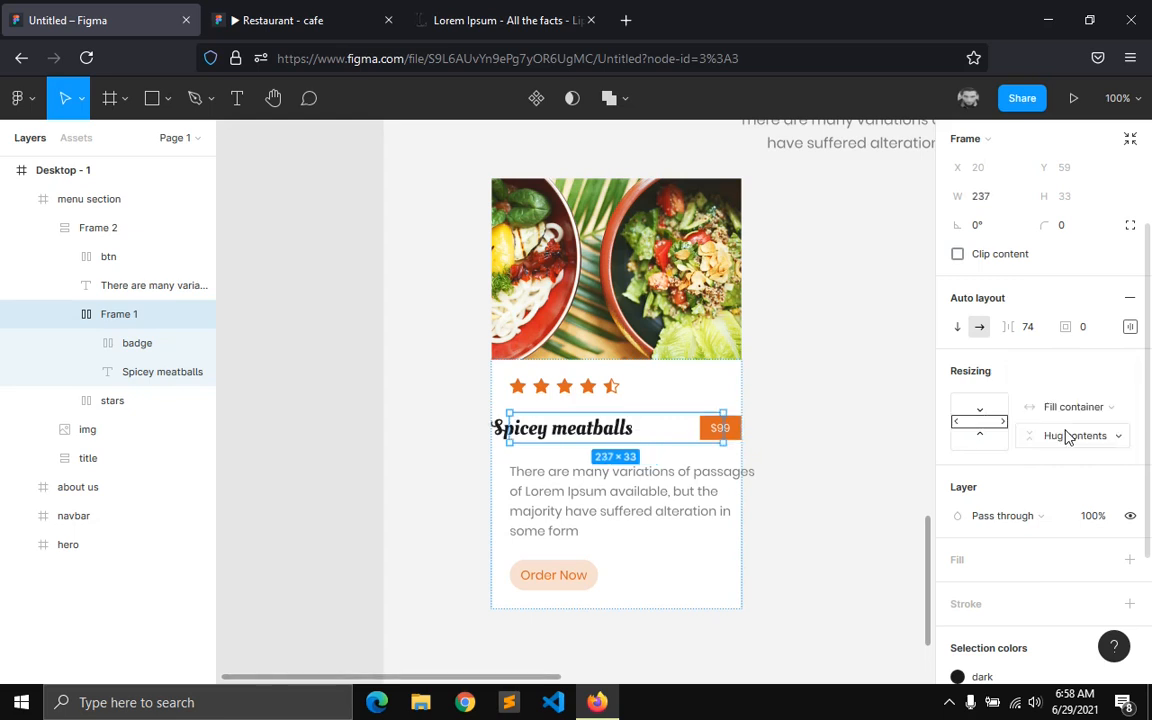
pyautogui.click(1038, 333)
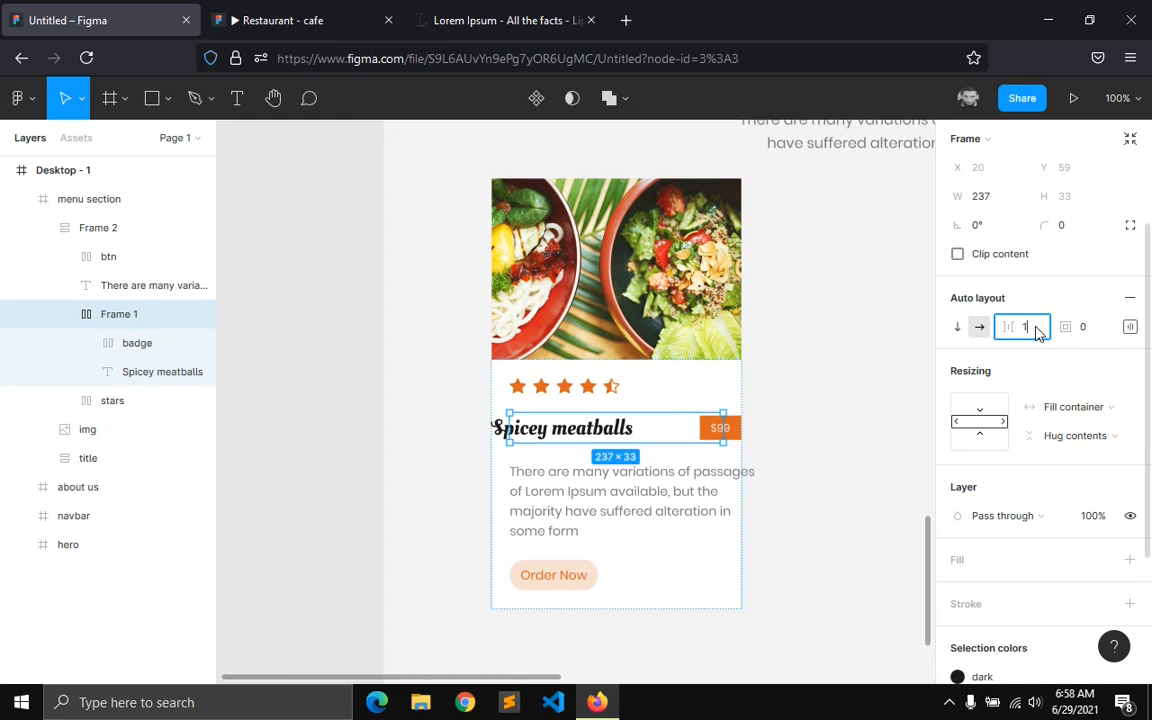
pyautogui.write('16')
pyautogui.press('Return')
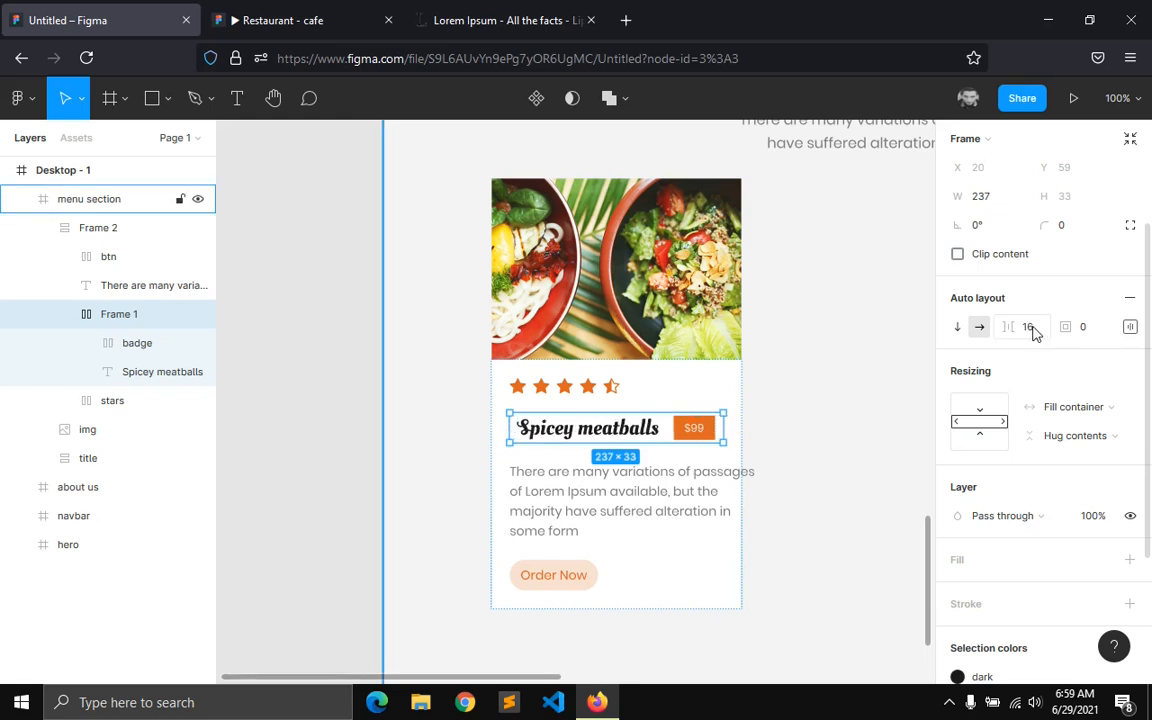
# - Set the card's description text to fill its container horizontally
pyautogui.click(322, 340)
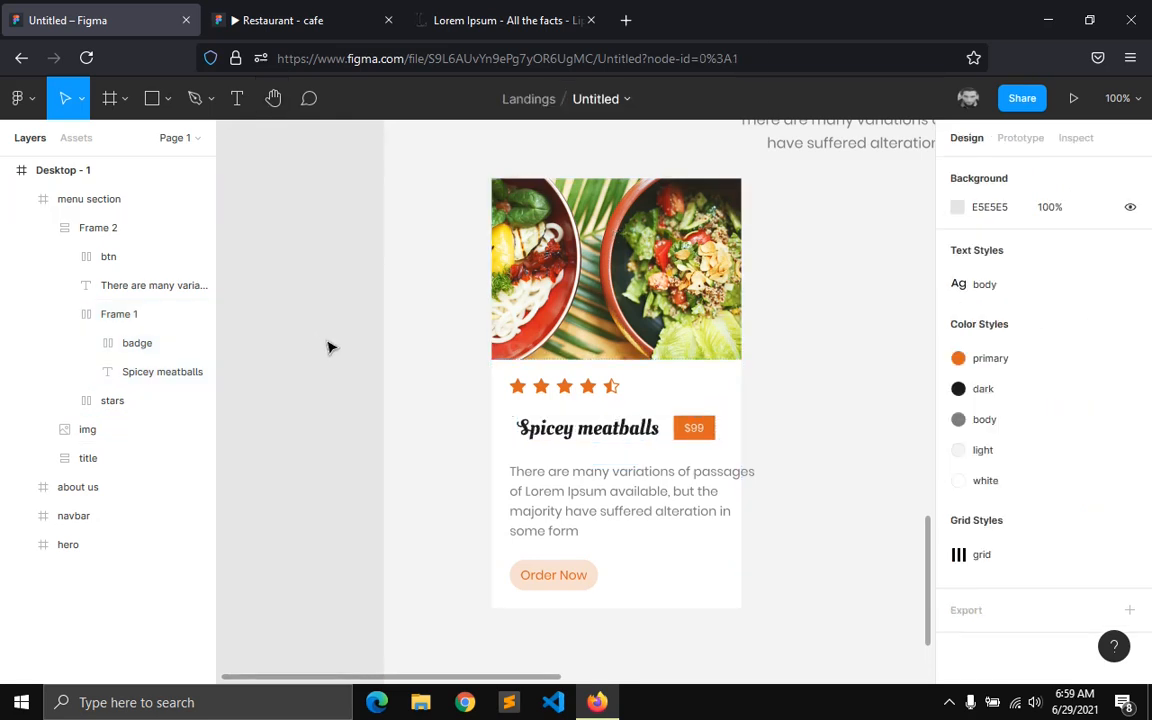
pyautogui.click(509, 476)
pyautogui.doubleClick(575, 493)
pyautogui.click(575, 493)
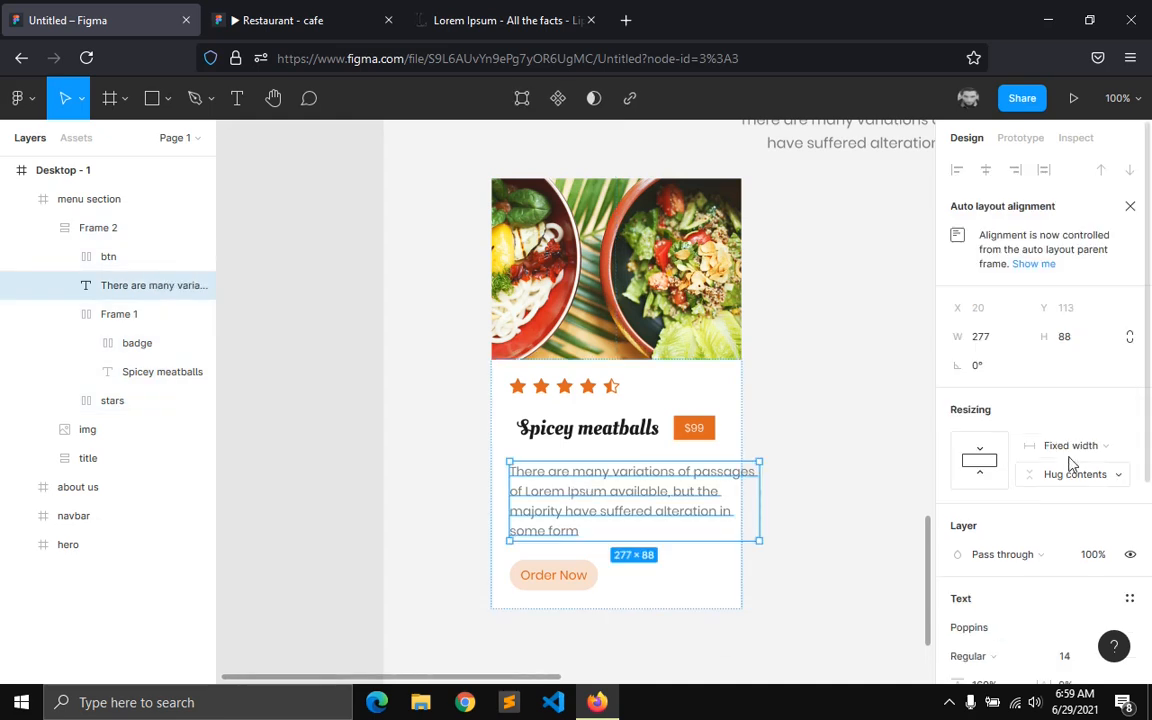
pyautogui.click(1040, 446)
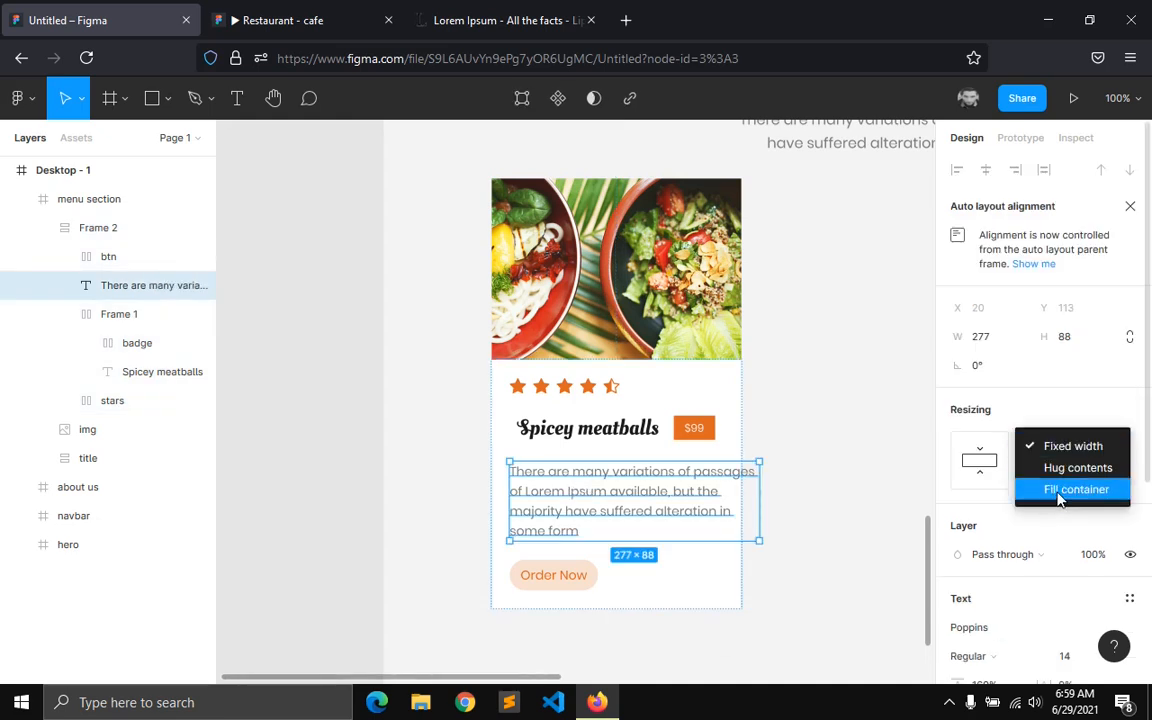
pyautogui.click(1060, 490)
pyautogui.click(861, 496)
pyautogui.scroll(-1, 861, 497)
pyautogui.scroll(-1, 861, 497)
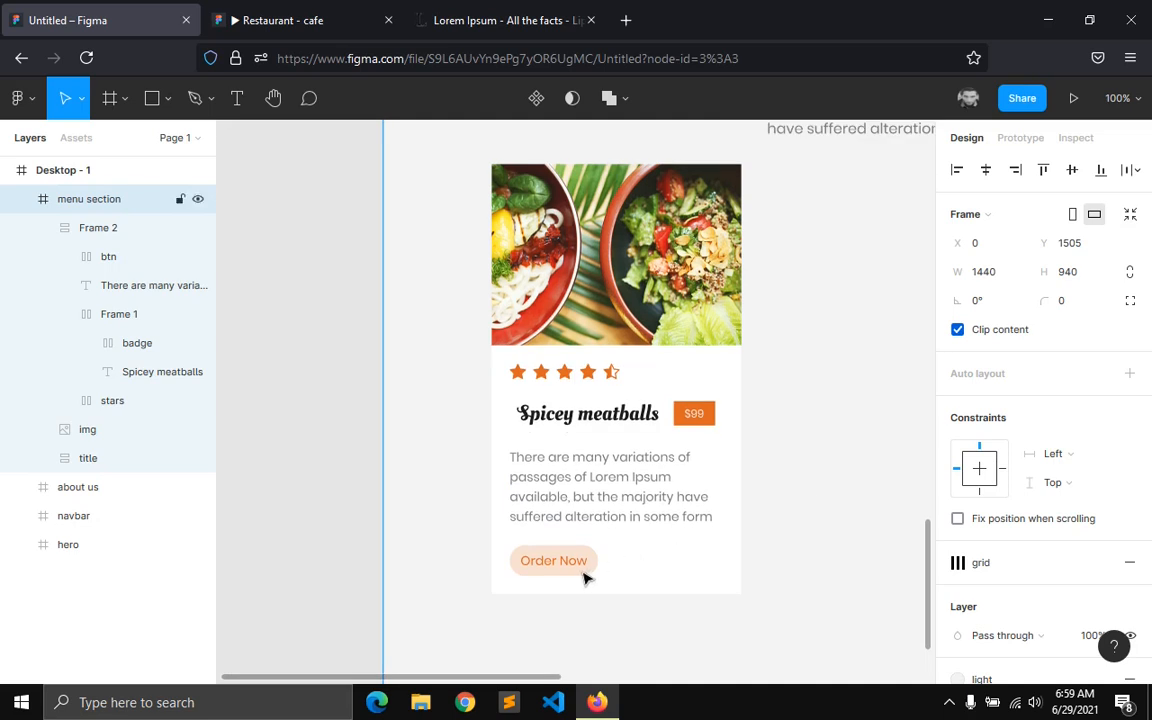
# - Collapse Frame 2 in the layer list and rename it "content"
pyautogui.click(42, 228)
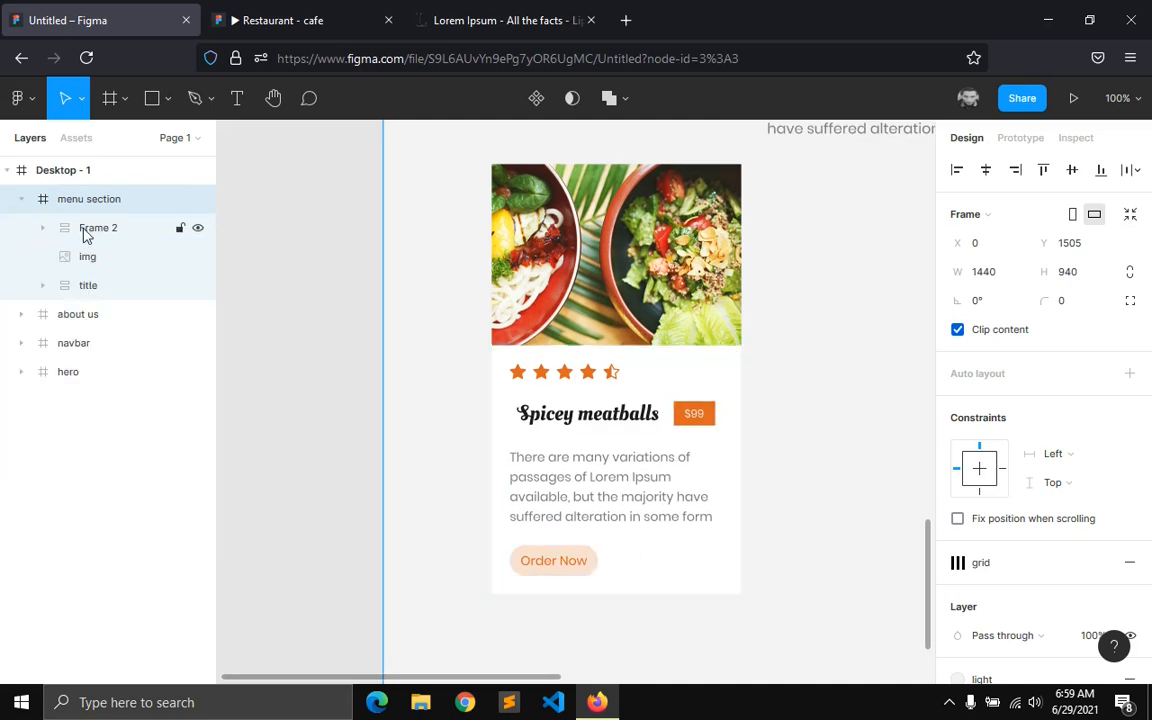
pyautogui.click(88, 230)
pyautogui.doubleClick(86, 230)
pyautogui.write('content')
pyautogui.press('Return')
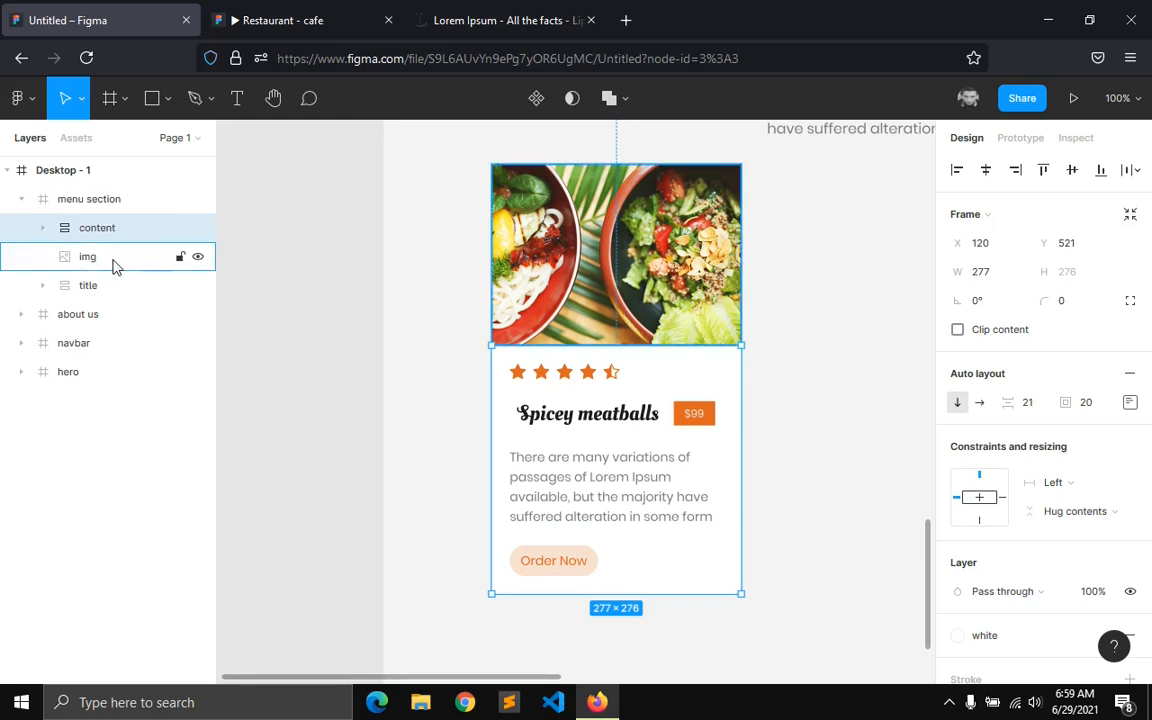
# - Group the content frame with the img layer and rename the group "menuitem"
pyautogui.click(113, 259)
pyautogui.keyDown('shift'); pyautogui.click(108, 241); pyautogui.keyUp('shift')
pyautogui.rightClick(109, 241)
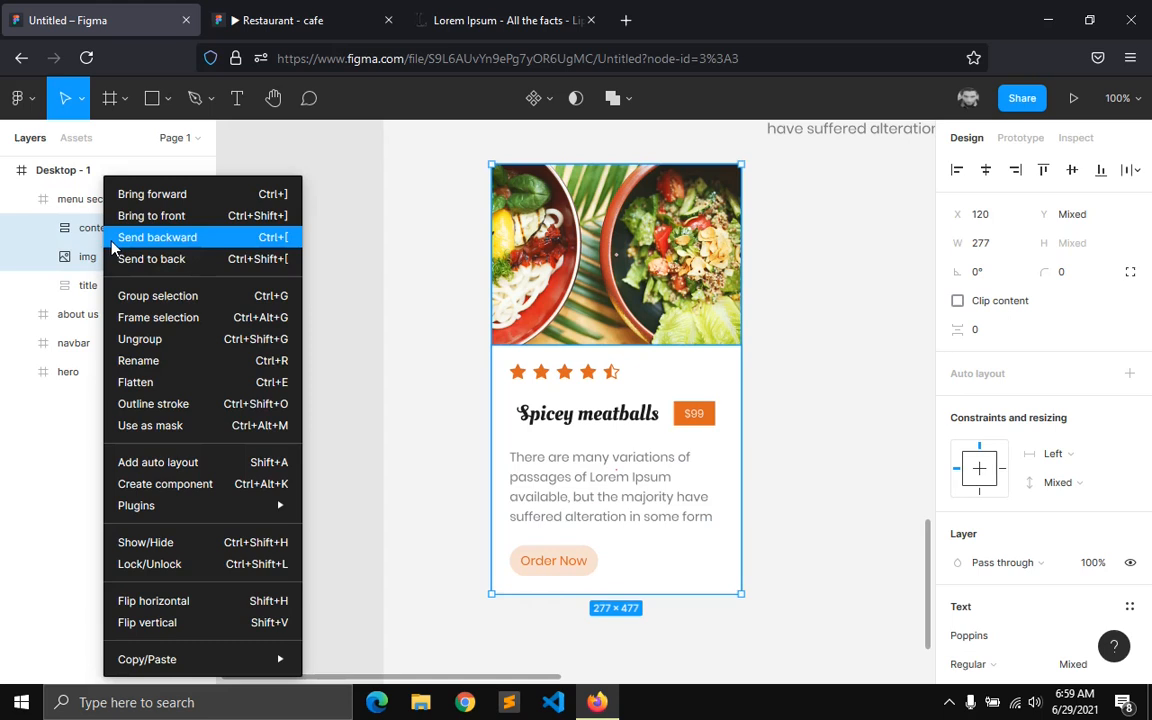
pyautogui.click(115, 296)
pyautogui.doubleClick(108, 238)
pyautogui.write('menuitem')
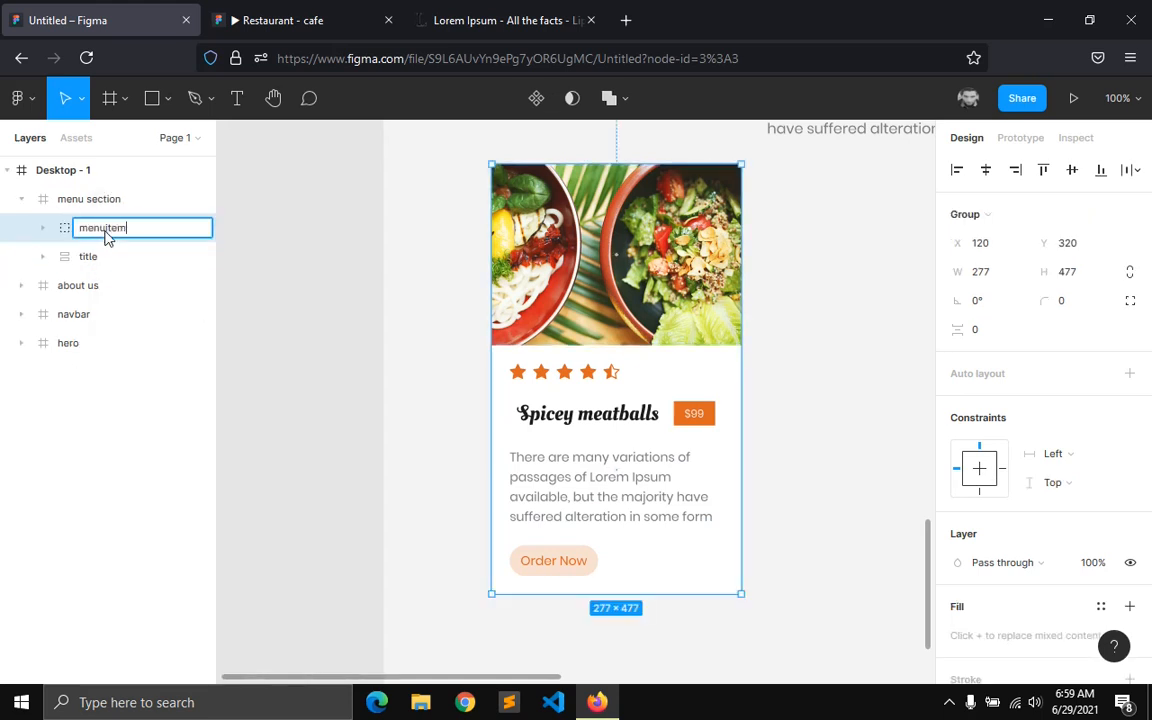
pyautogui.press('Return')
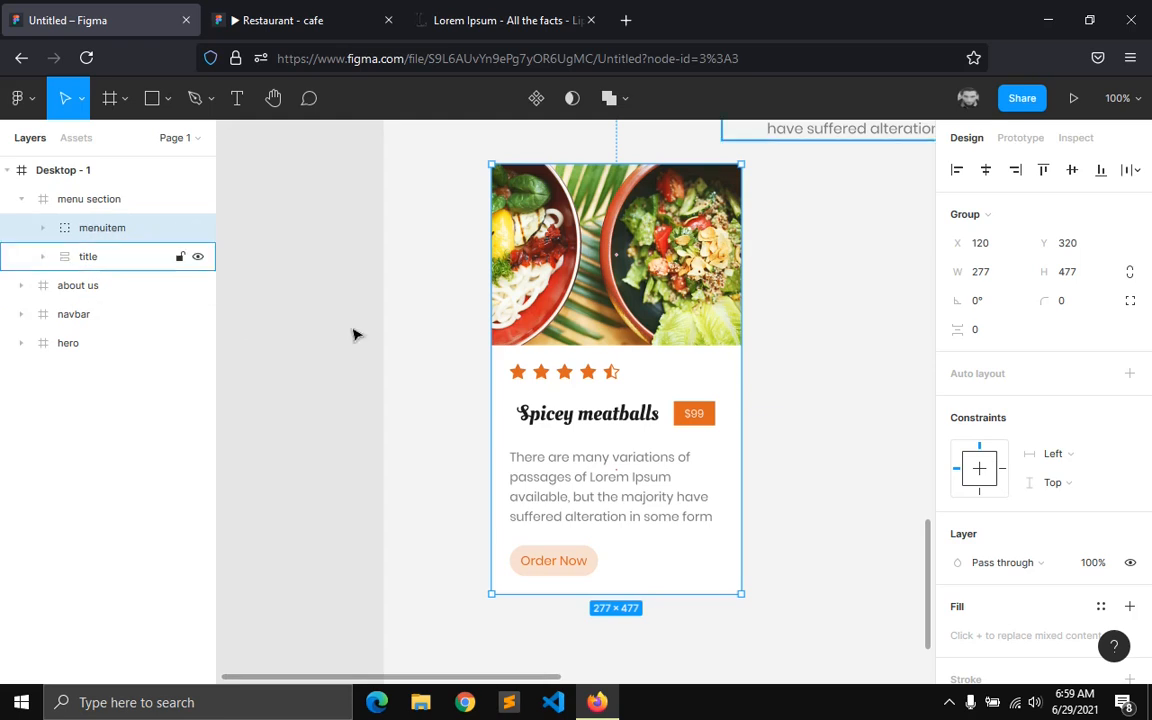
# - Shorten the card's description text so that it ends with "available, but the"
pyautogui.click(240, 287)
pyautogui.scroll(-2, 545, 363)
pyautogui.click(428, 431)
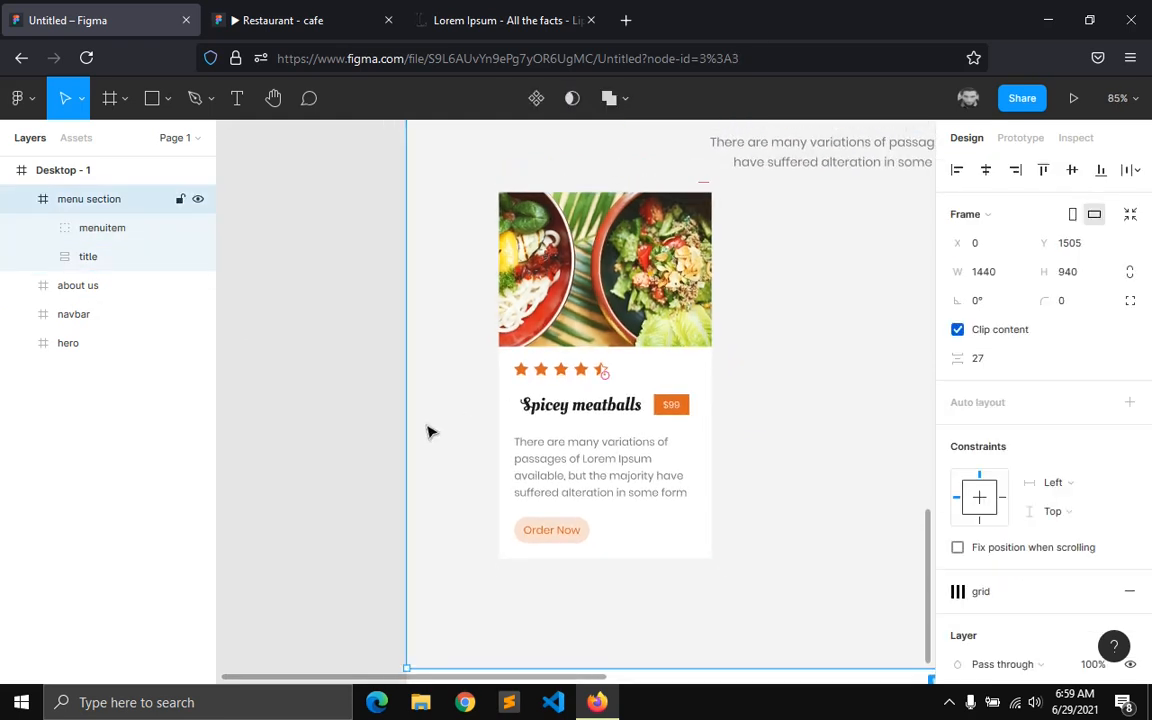
pyautogui.keyDown('ctrl'); pyautogui.click(638, 479); pyautogui.keyUp('ctrl')
pyautogui.doubleClick(648, 485)
pyautogui.moveTo(687, 487); pyautogui.dragTo(665, 478)
pyautogui.press('BackSpace')
pyautogui.press('BackSpace')
pyautogui.press('BackSpace')
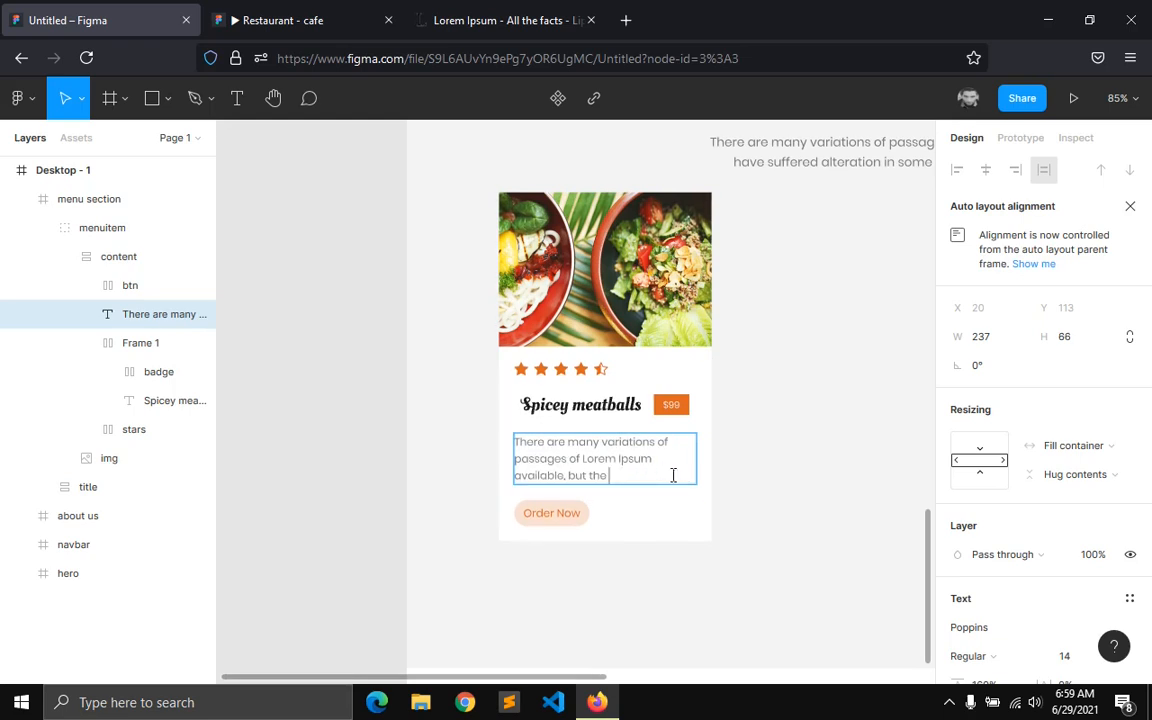
# - Reduce the vertical spacing between items in the card's content frame to 12
pyautogui.click(514, 417)
pyautogui.click(107, 268)
pyautogui.click(1036, 403)
pyautogui.press('Down')
pyautogui.press('Down')
pyautogui.press('Down')
pyautogui.press('Down')
pyautogui.press('Down')
pyautogui.press('Down')
pyautogui.press('Down')
pyautogui.press('Down')
pyautogui.press('Down')
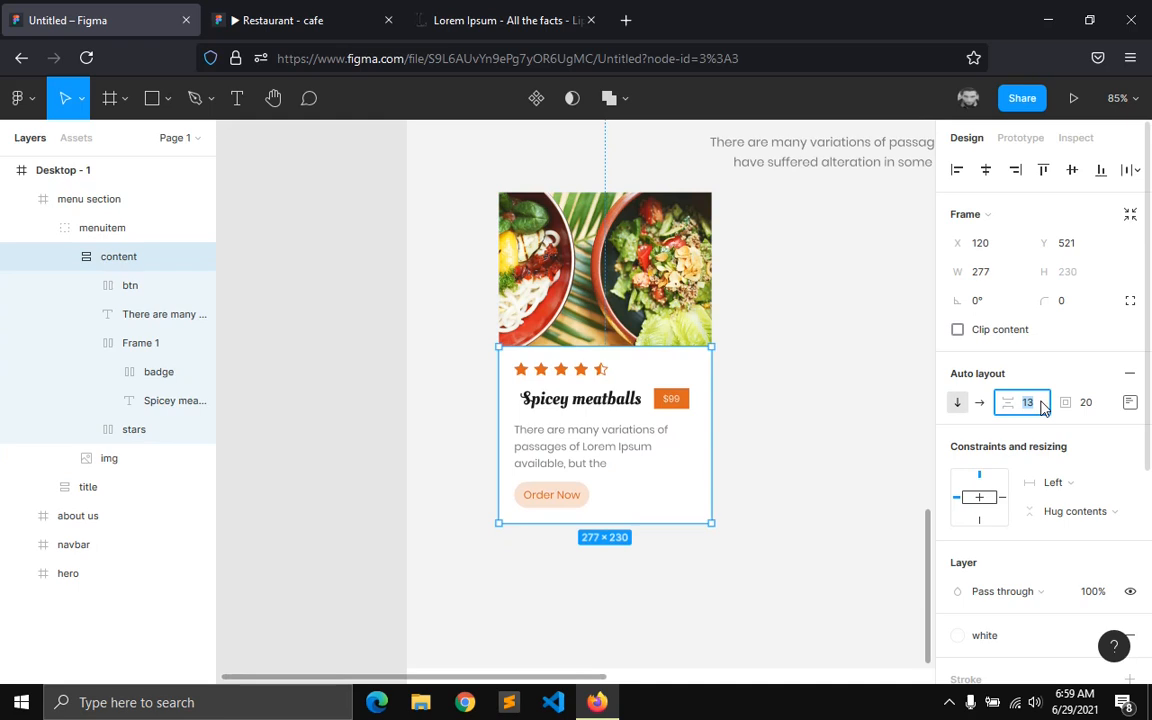
# - Align the contents of the card's title and price row to the left within its auto layout
pyautogui.click(610, 400)
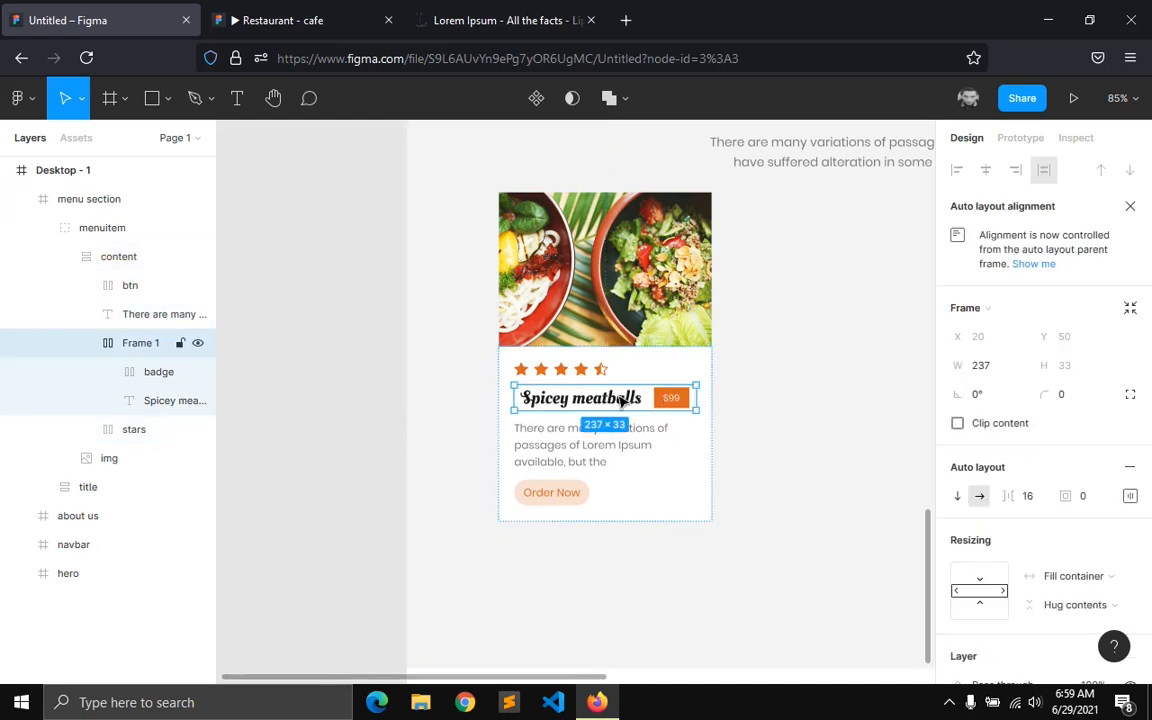
pyautogui.click(1128, 497)
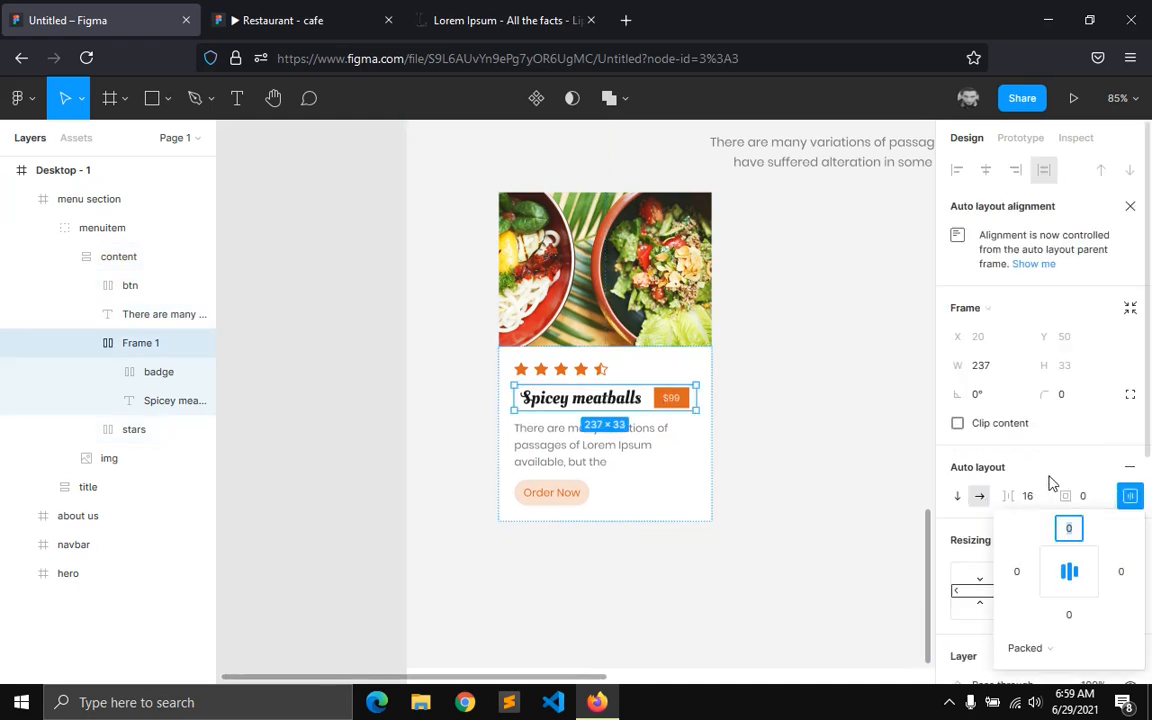
pyautogui.click(1043, 575)
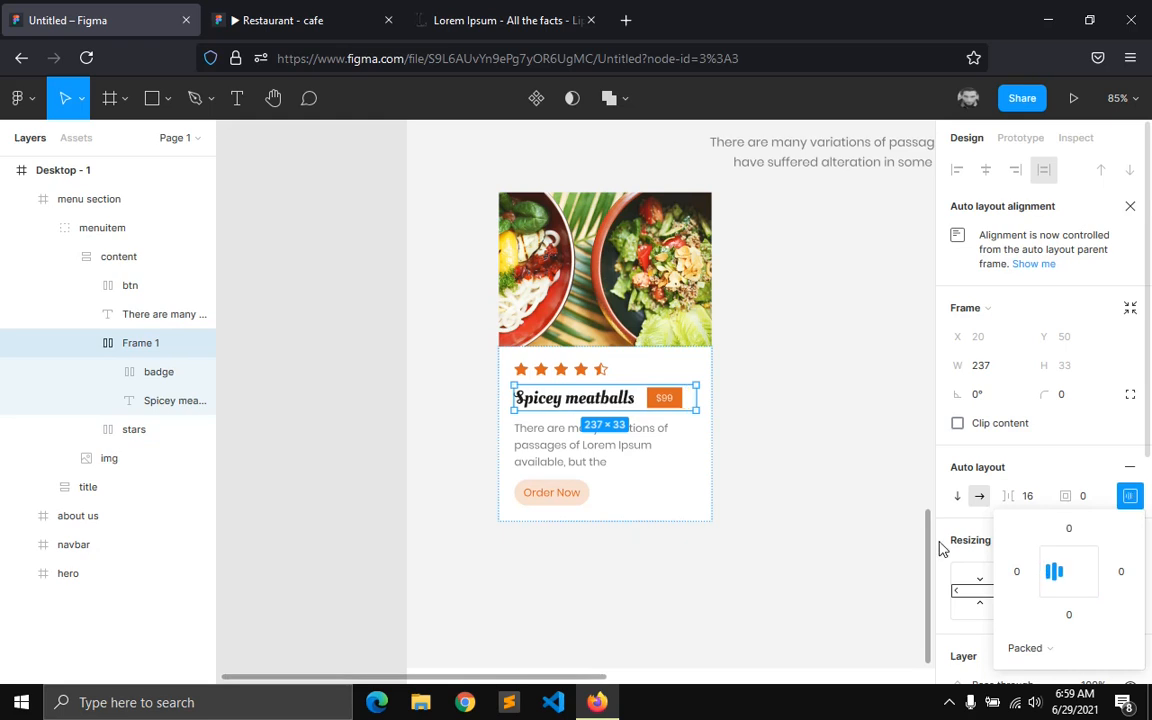
pyautogui.click(902, 532)
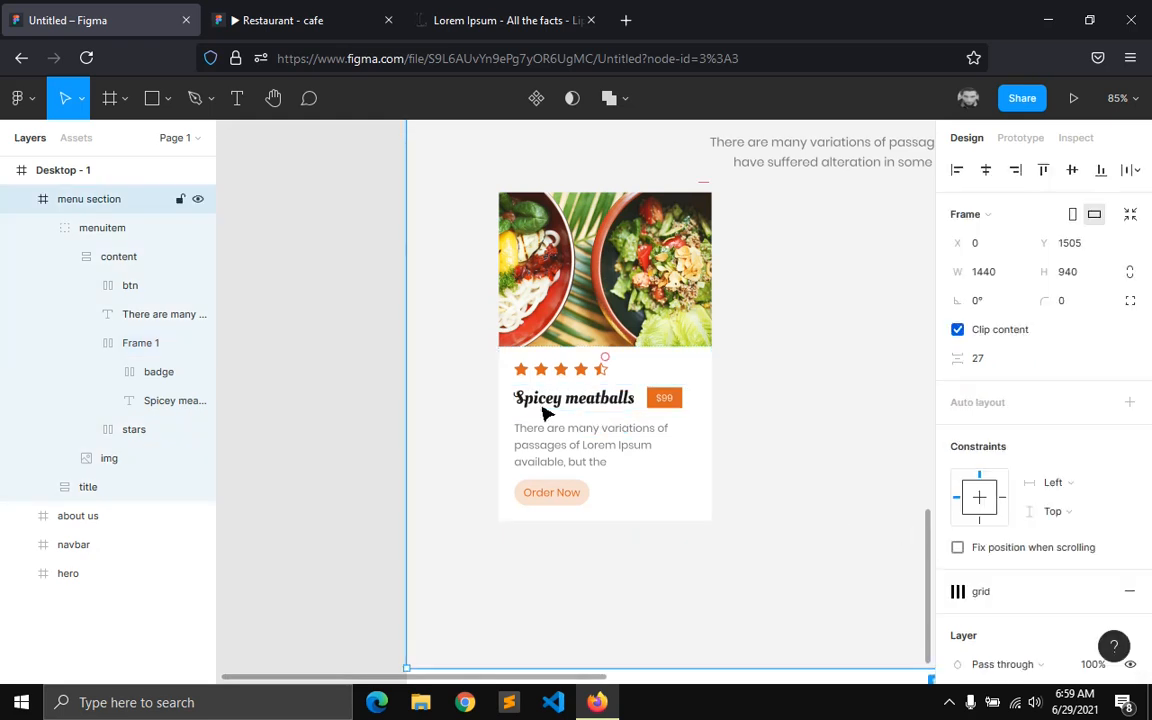
# - Collapse the menuitem group and move the card down to Y 357 beneath the section title
pyautogui.click(338, 404)
pyautogui.click(42, 230)
pyautogui.click(106, 230)
pyautogui.click(347, 325)
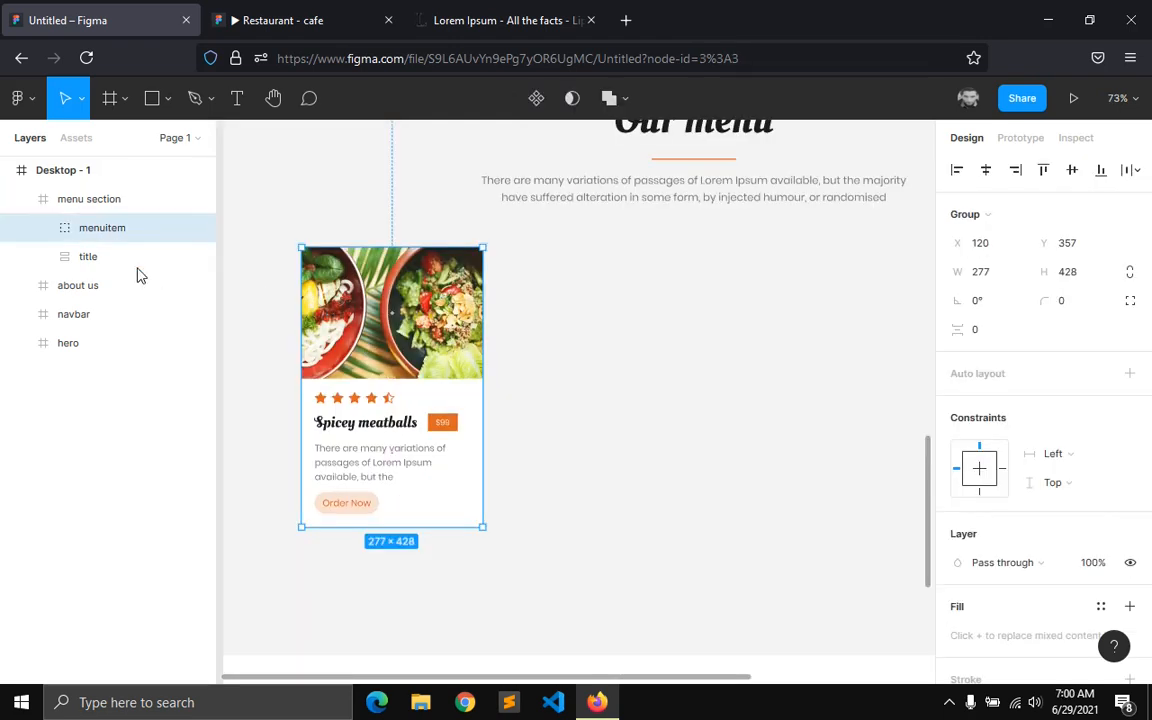
# - Duplicate the menu card beside the first one at X 416 and replace the copy's image with menu-item2
pyautogui.hotkey('ctrl', 'd')
pyautogui.moveTo(355, 327); pyautogui.dragTo(549, 333)
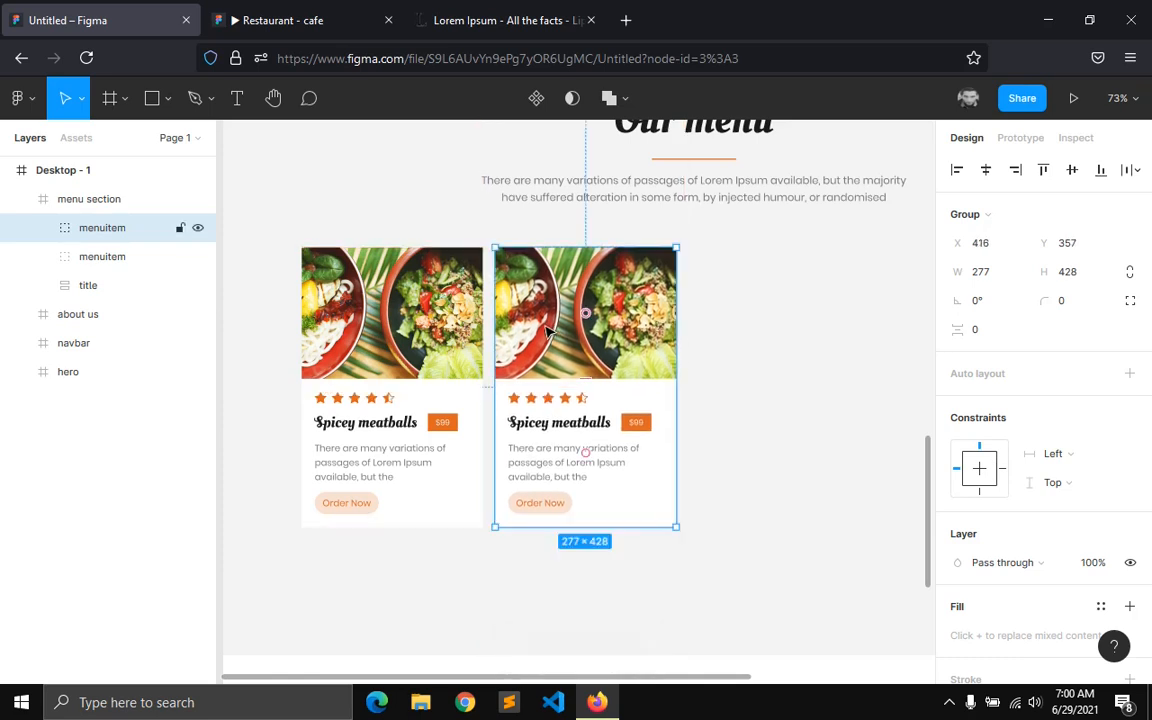
pyautogui.keyDown('ctrl'); pyautogui.click(549, 333); pyautogui.keyUp('ctrl')
pyautogui.click(957, 533)
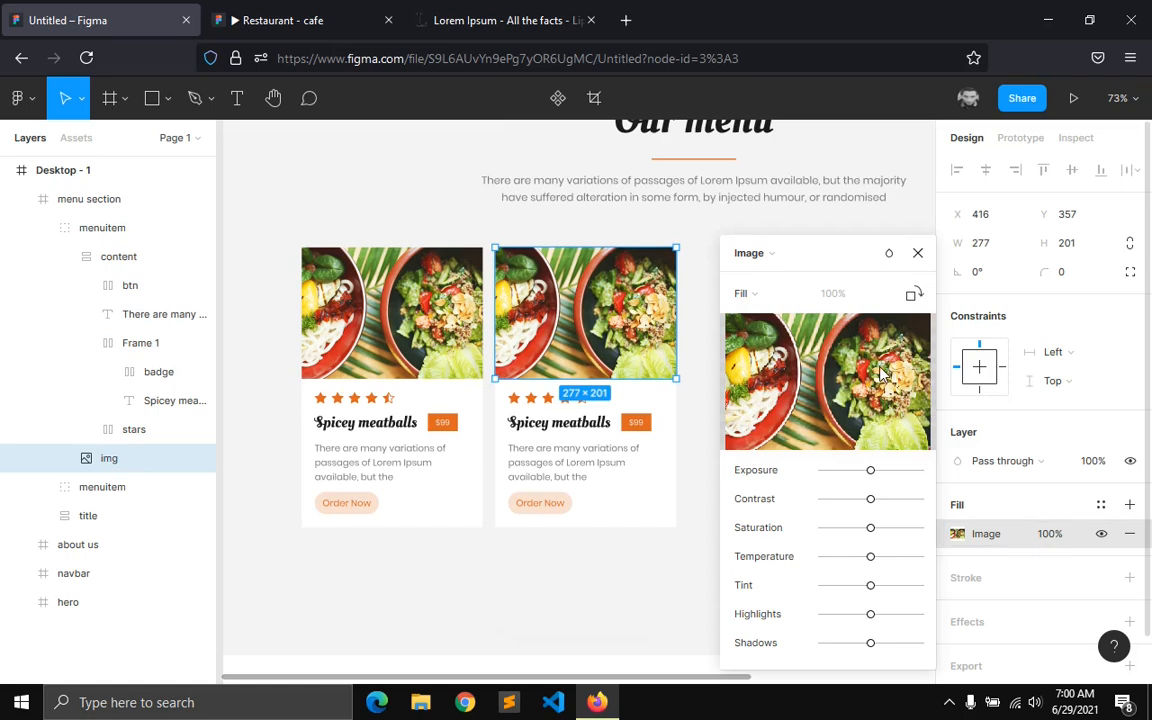
pyautogui.click(811, 385)
pyautogui.doubleClick(320, 261)
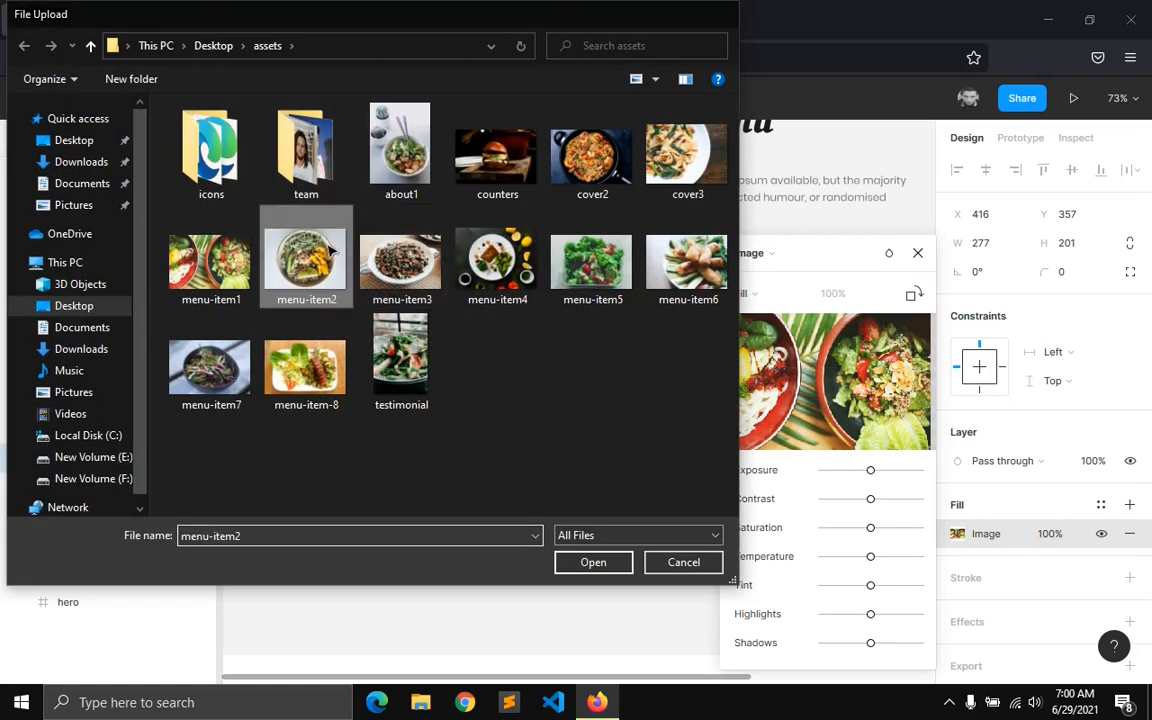
pyautogui.click(918, 254)
pyautogui.click(43, 228)
# - Duplicate the second menu card to X 720 and replace the copy's image with menu-item3
pyautogui.hotkey('ctrl', 'd')
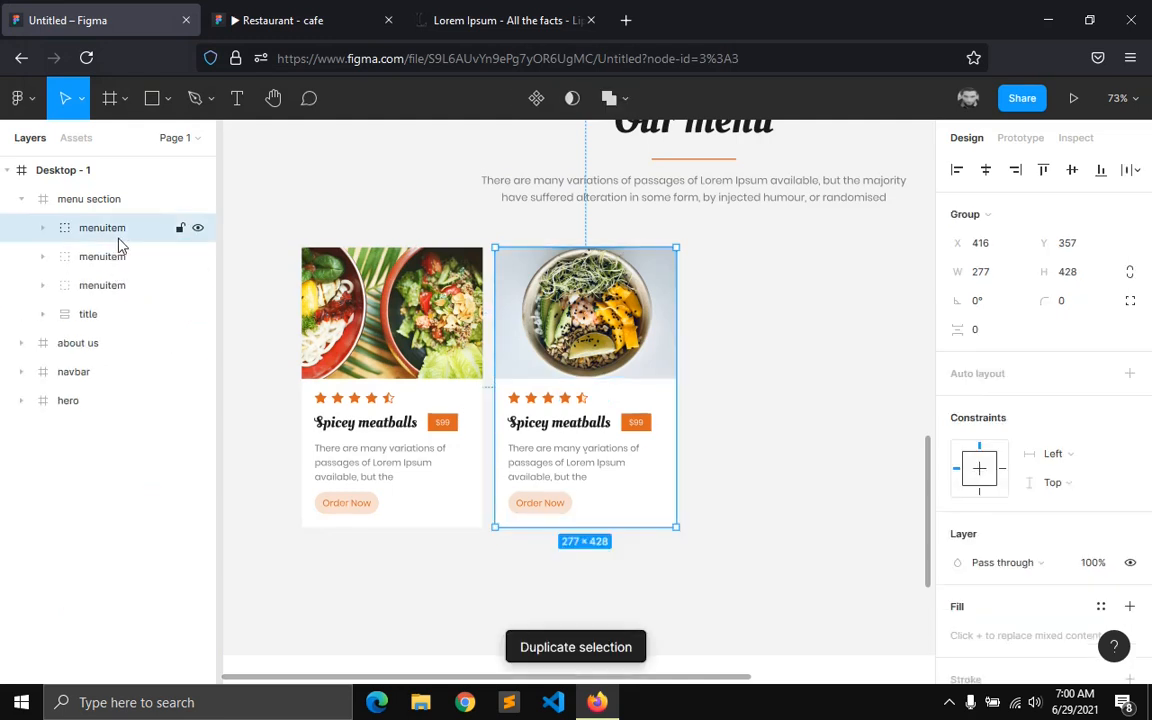
pyautogui.click(958, 533)
pyautogui.click(832, 381)
pyautogui.doubleClick(401, 255)
pyautogui.click(918, 253)
# - Duplicate the third menu card to X 1043 and replace the copy's image with menu-item4
pyautogui.scroll(-3, 806, 386)
pyautogui.moveTo(668, 678); pyautogui.dragTo(797, 684)
pyautogui.click(700, 497)
pyautogui.scroll(2, 700, 497)
pyautogui.keyDown('ctrl'); pyautogui.click(625, 397); pyautogui.keyUp('ctrl')
pyautogui.click(108, 233)
pyautogui.hotkey('ctrl', 'd')
pyautogui.moveTo(582, 329); pyautogui.dragTo(742, 329)
pyautogui.keyDown('ctrl'); pyautogui.click(743, 333); pyautogui.keyUp('ctrl')
pyautogui.click(958, 534)
pyautogui.click(832, 383)
pyautogui.doubleClick(496, 262)
pyautogui.click(918, 253)
# - Collapse the expanded groups of the four menu cards in the layer list
pyautogui.click(799, 574)
pyautogui.scroll(-2, 799, 574)
pyautogui.click(64, 257)
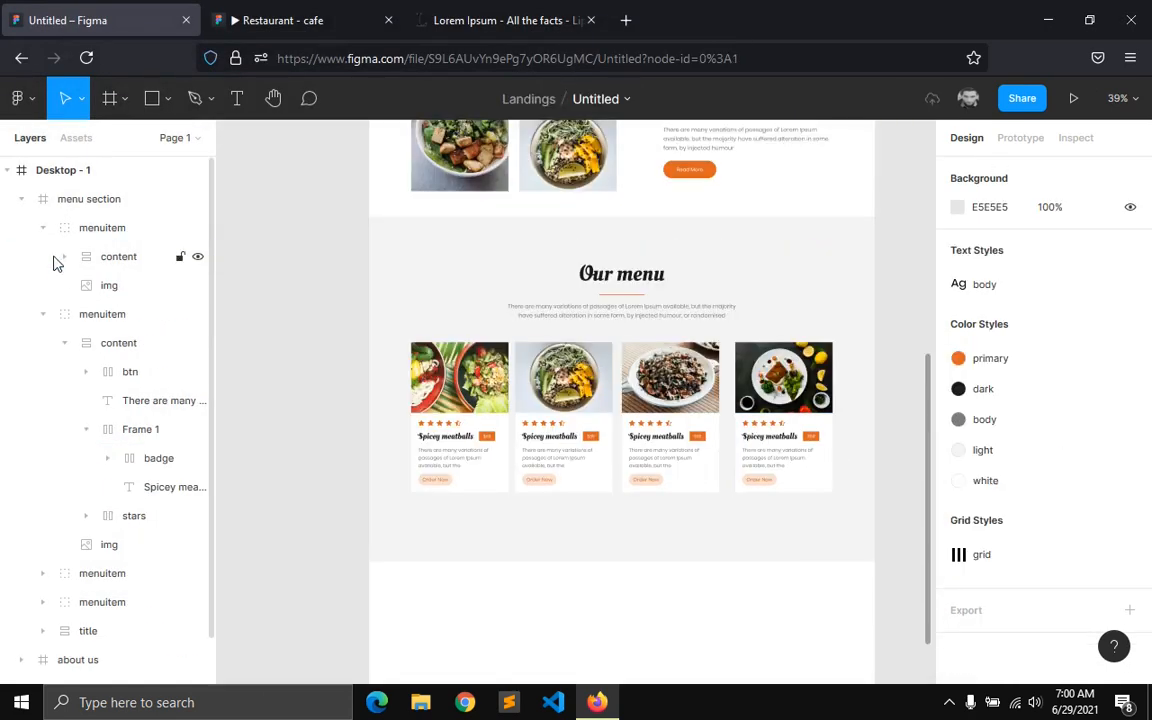
pyautogui.click(42, 229)
pyautogui.click(36, 262)
pyautogui.click(42, 257)
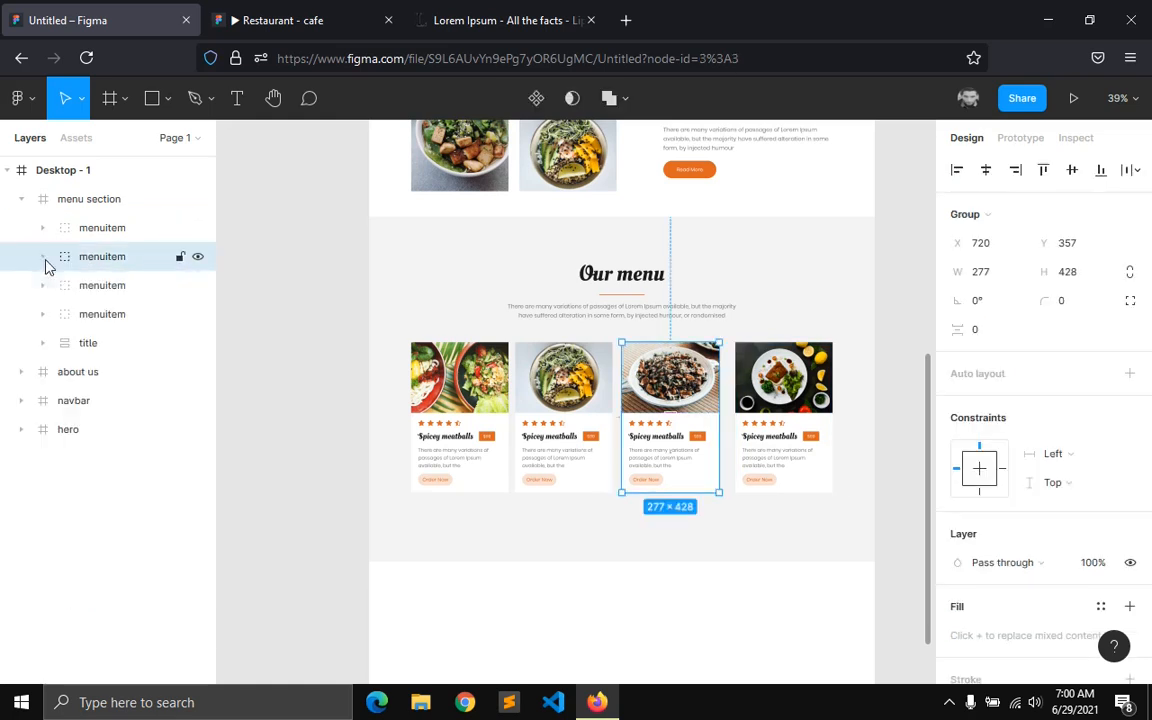
pyautogui.click(40, 285)
pyautogui.click(87, 314)
# - Select the four menuitem groups and tidy them up into an evenly spaced row with a spacing of 30
pyautogui.click(101, 230)
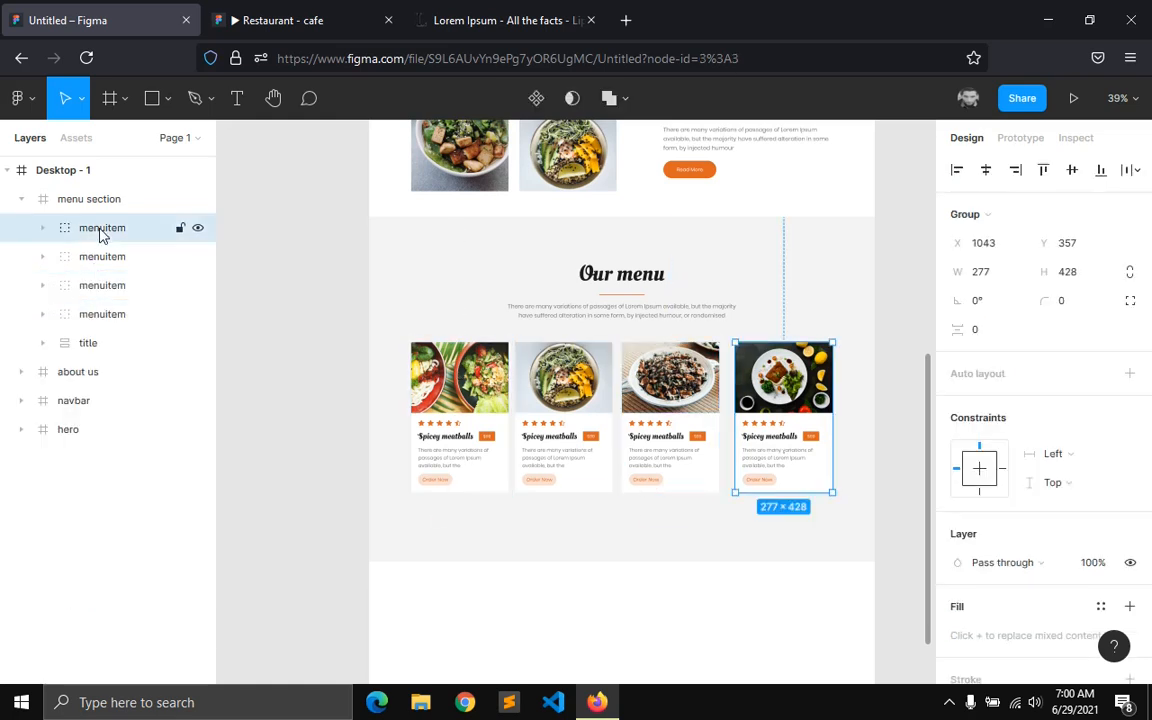
pyautogui.click(100, 318)
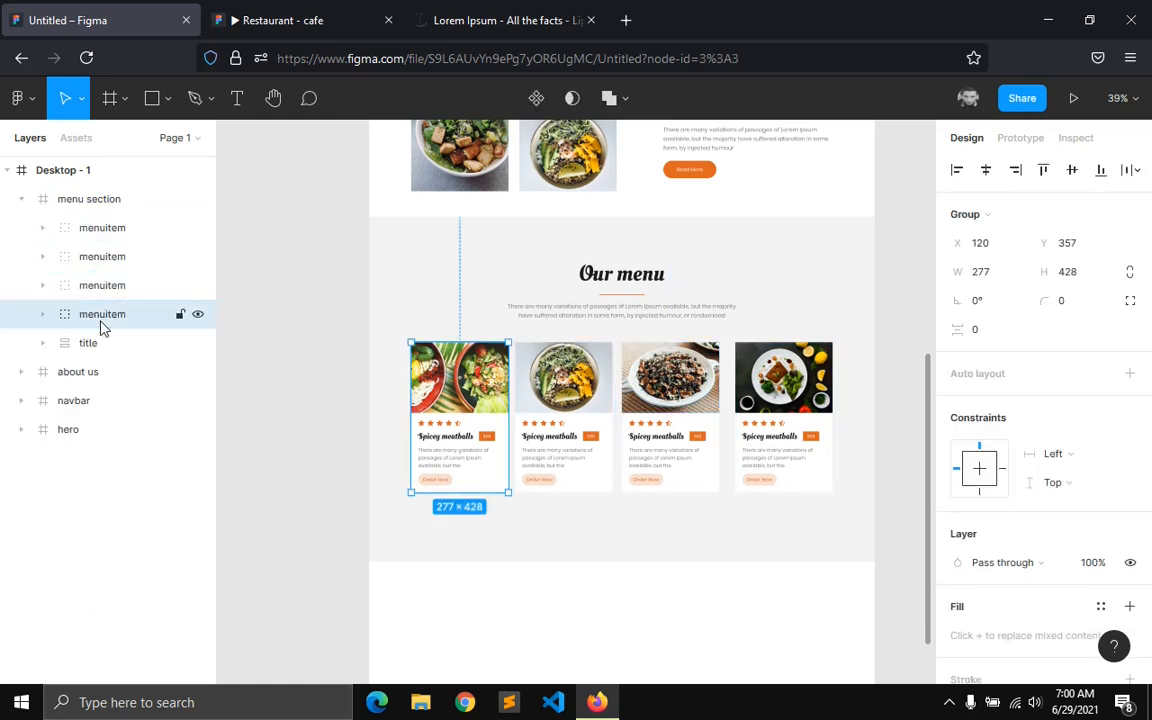
pyautogui.keyDown('shift'); pyautogui.click(101, 236); pyautogui.keyUp('shift')
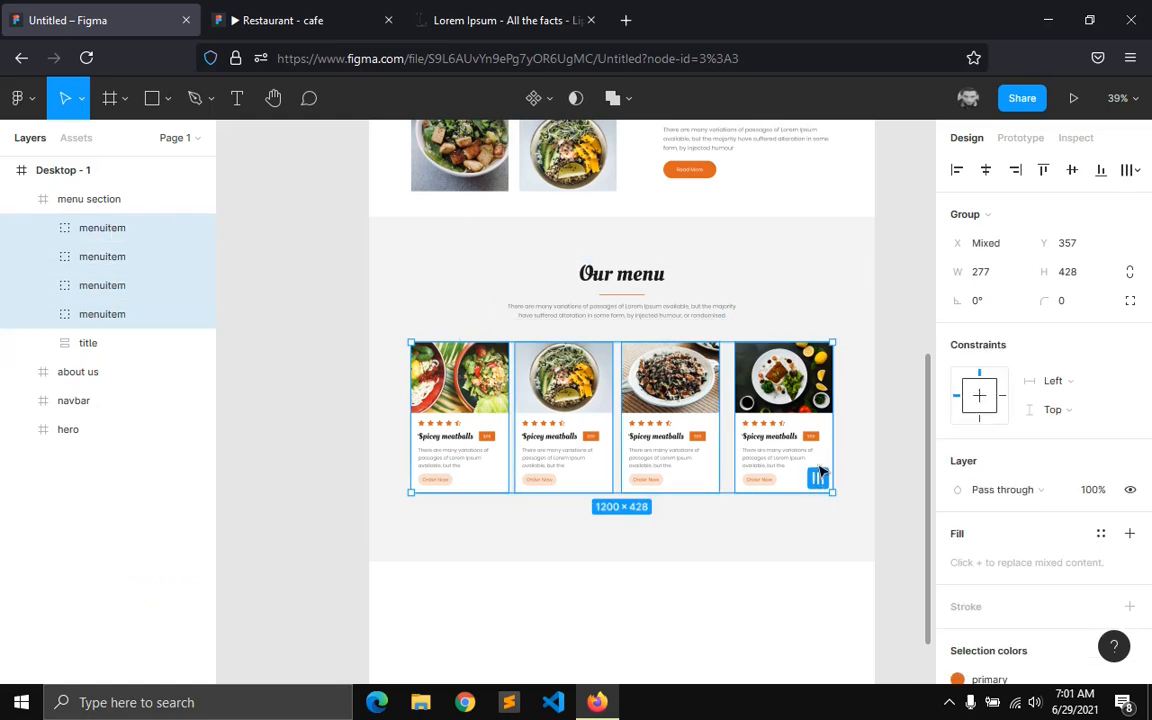
pyautogui.click(818, 478)
pyautogui.click(955, 335)
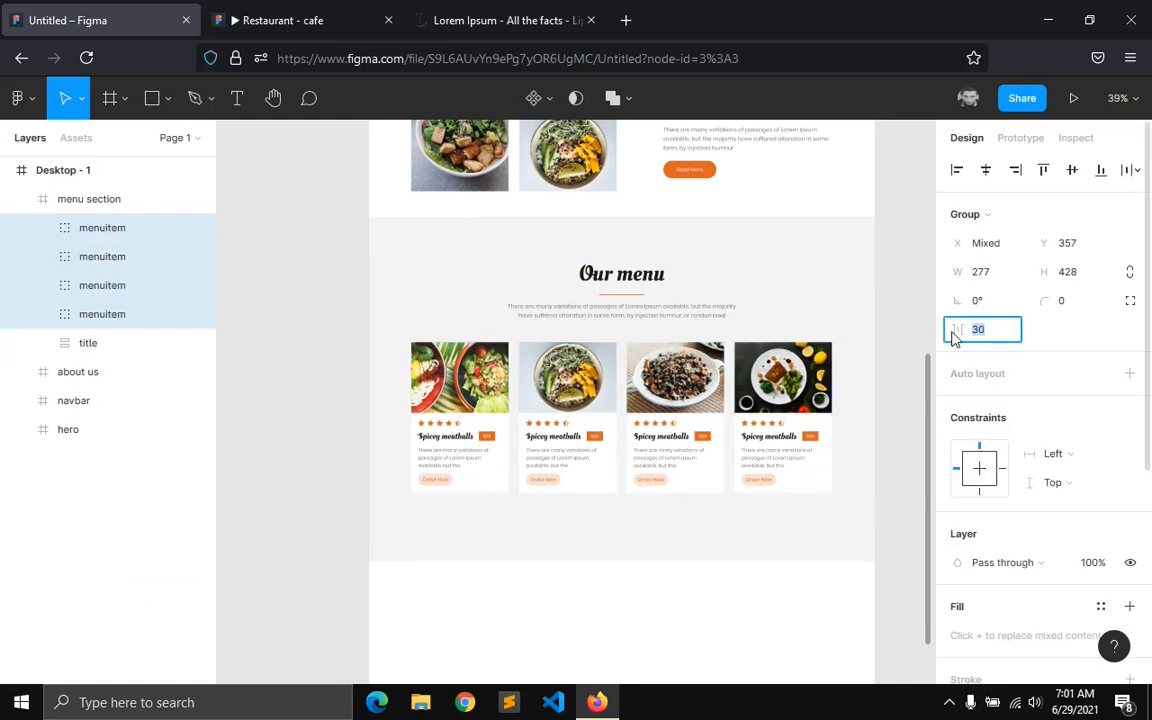
# - Extend the menu section frame to a height of 1435 and duplicate the four cards into a second row at Y 813
pyautogui.click(468, 536)
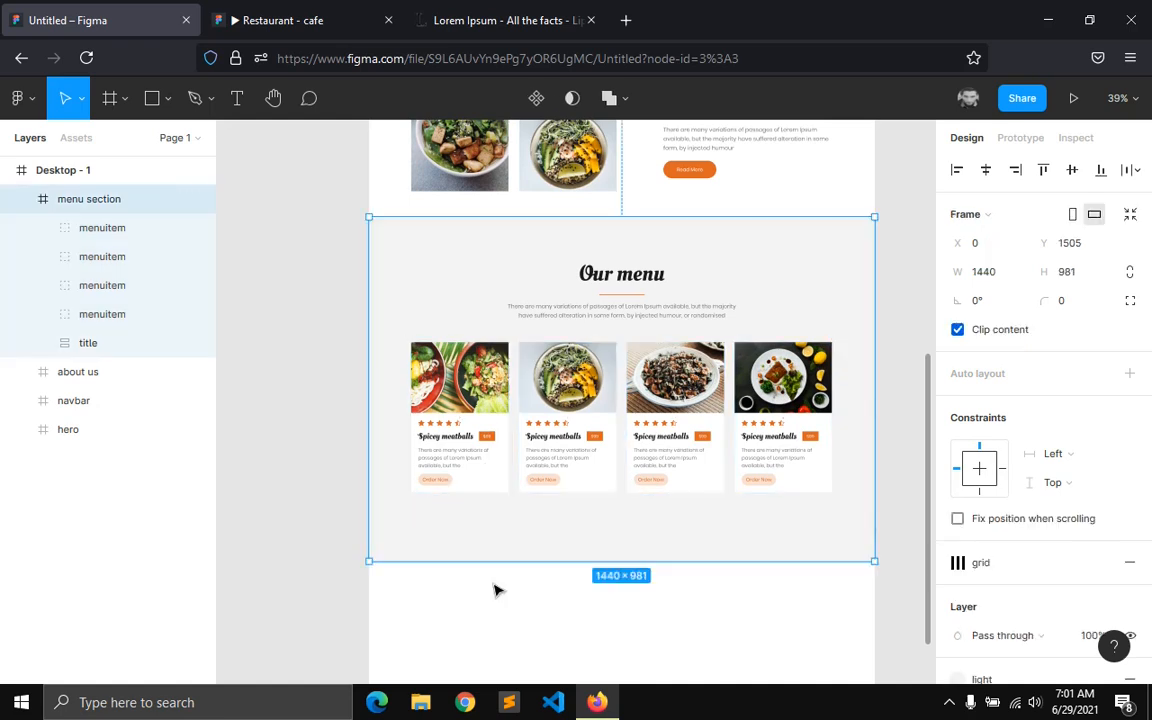
pyautogui.moveTo(496, 562); pyautogui.dragTo(523, 579)
pyautogui.click(97, 229)
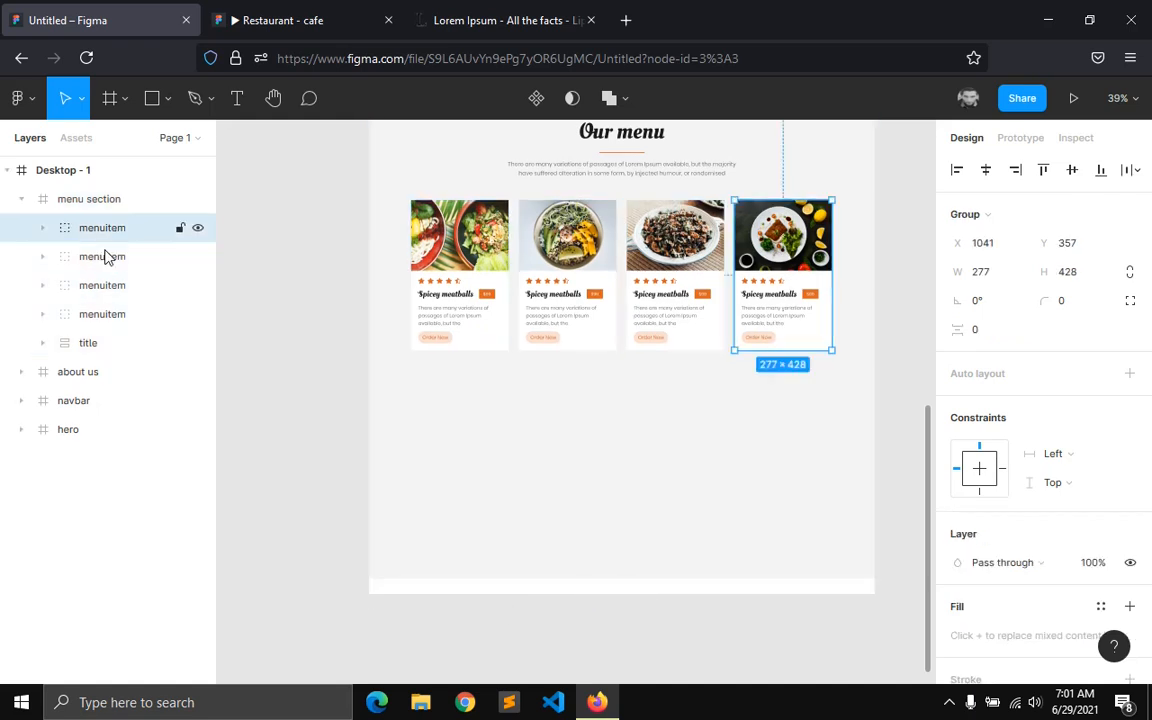
pyautogui.keyDown('shift'); pyautogui.click(98, 316); pyautogui.keyUp('shift')
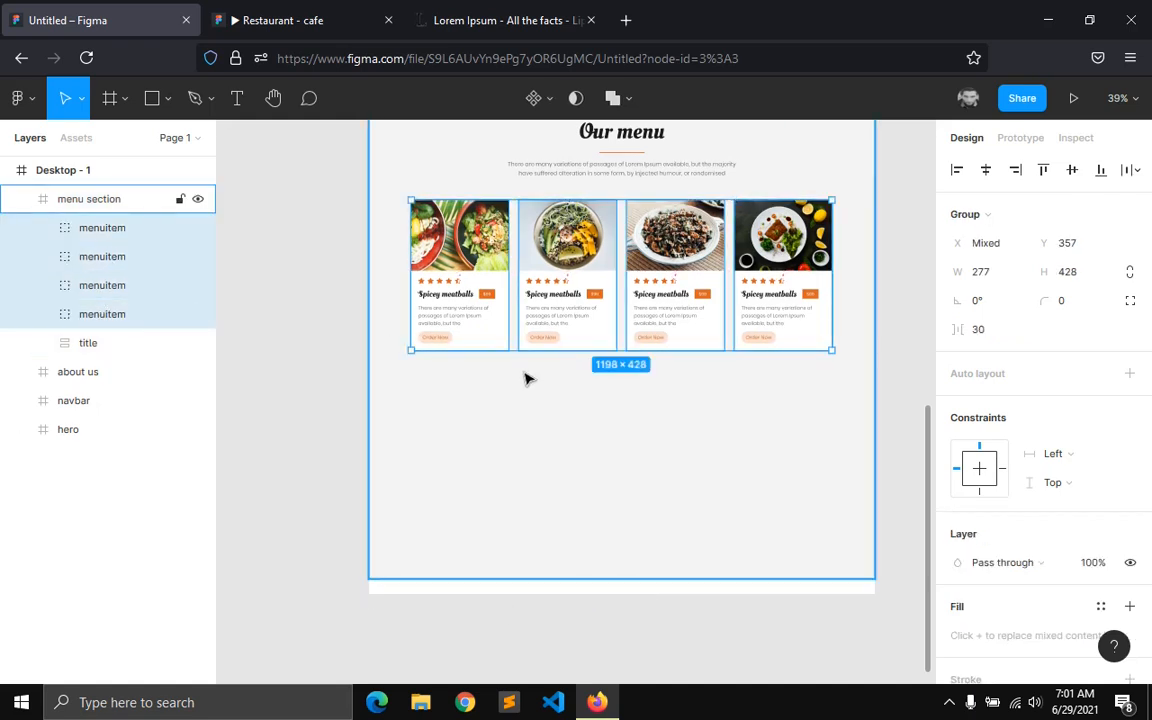
pyautogui.moveTo(563, 292); pyautogui.dragTo(562, 415)
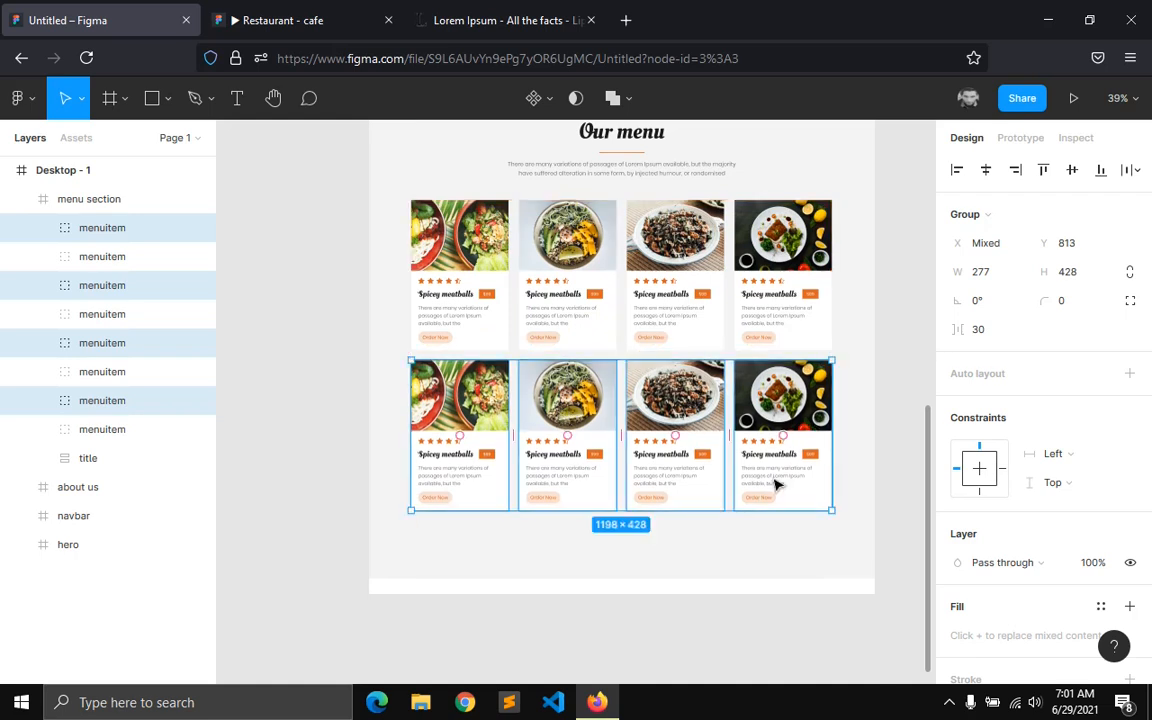
pyautogui.click(652, 570)
# - Replace the images of the first and second cards in the second row with menu-item5 and menu-item6
pyautogui.scroll(1, 373, 438)
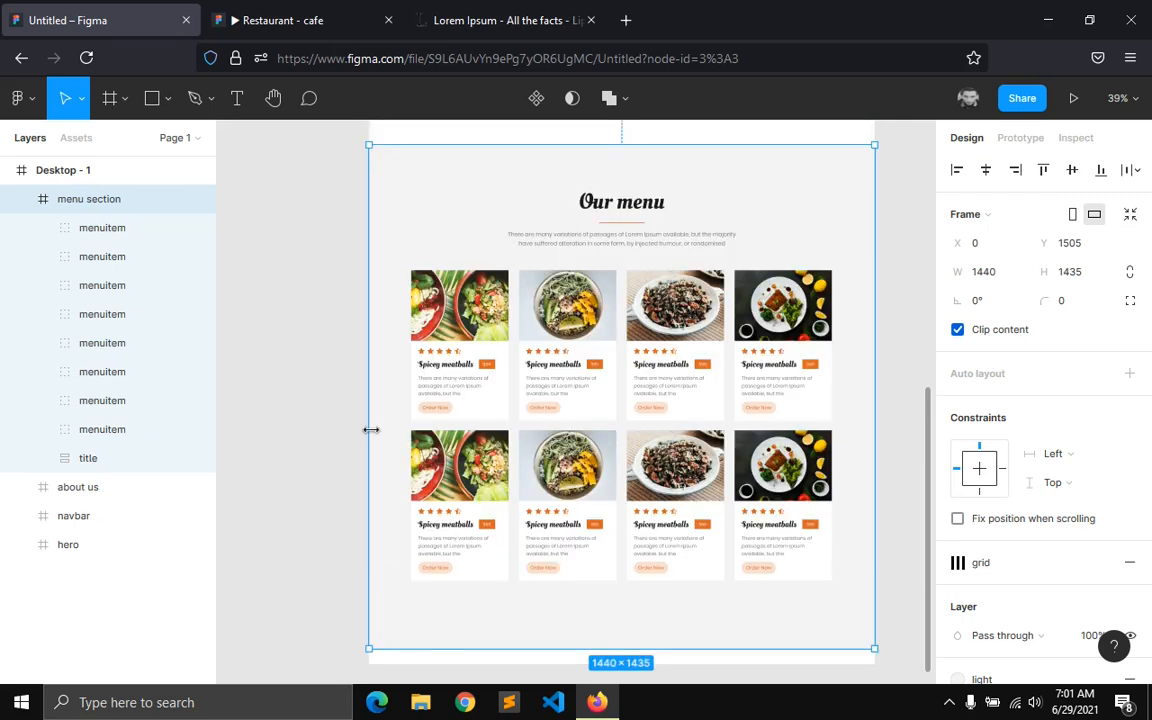
pyautogui.keyDown('ctrl'); pyautogui.scroll(3, 390, 460); pyautogui.keyUp('ctrl')
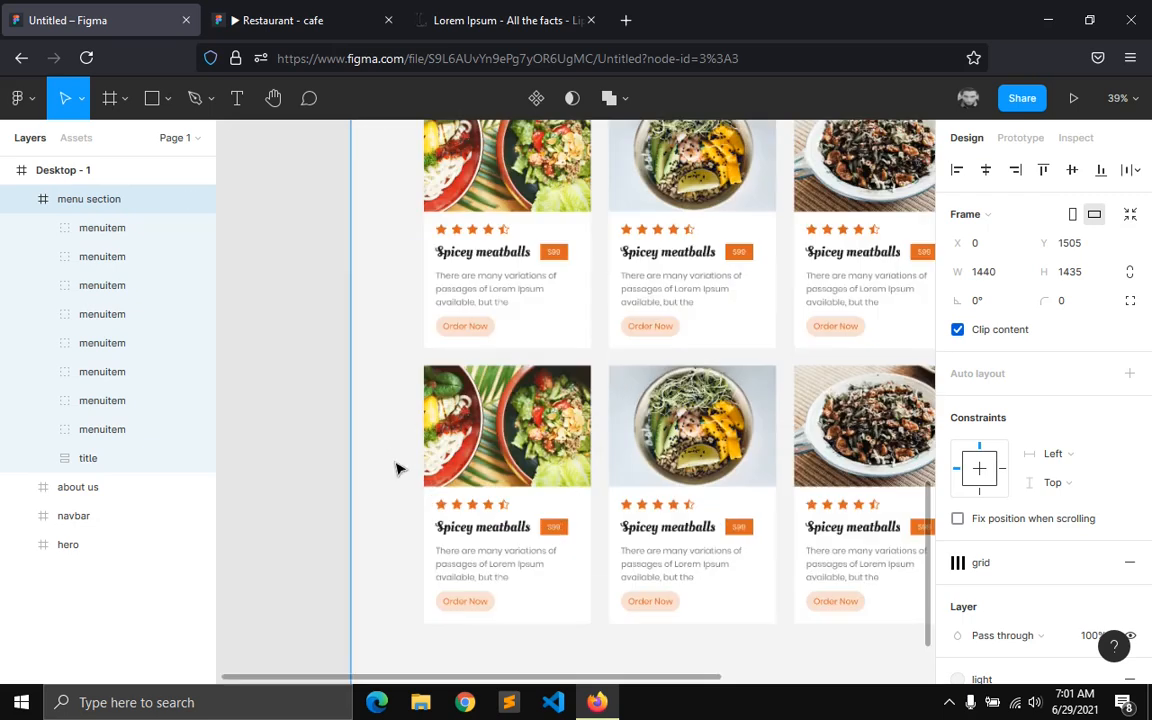
pyautogui.keyDown('ctrl'); pyautogui.click(474, 458); pyautogui.keyUp('ctrl')
pyautogui.click(957, 534)
pyautogui.click(828, 382)
pyautogui.doubleClick(609, 297)
pyautogui.keyDown('ctrl'); pyautogui.click(664, 428); pyautogui.keyUp('ctrl')
pyautogui.click(957, 534)
pyautogui.click(822, 383)
pyautogui.doubleClick(590, 262)
# - Replace the images of the third and fourth cards in the second row with menu-item7 and menu-item-8
pyautogui.hscroll(4, 600, 430)
pyautogui.keyDown('ctrl'); pyautogui.click(658, 425); pyautogui.keyUp('ctrl')
pyautogui.click(957, 534)
pyautogui.click(822, 383)
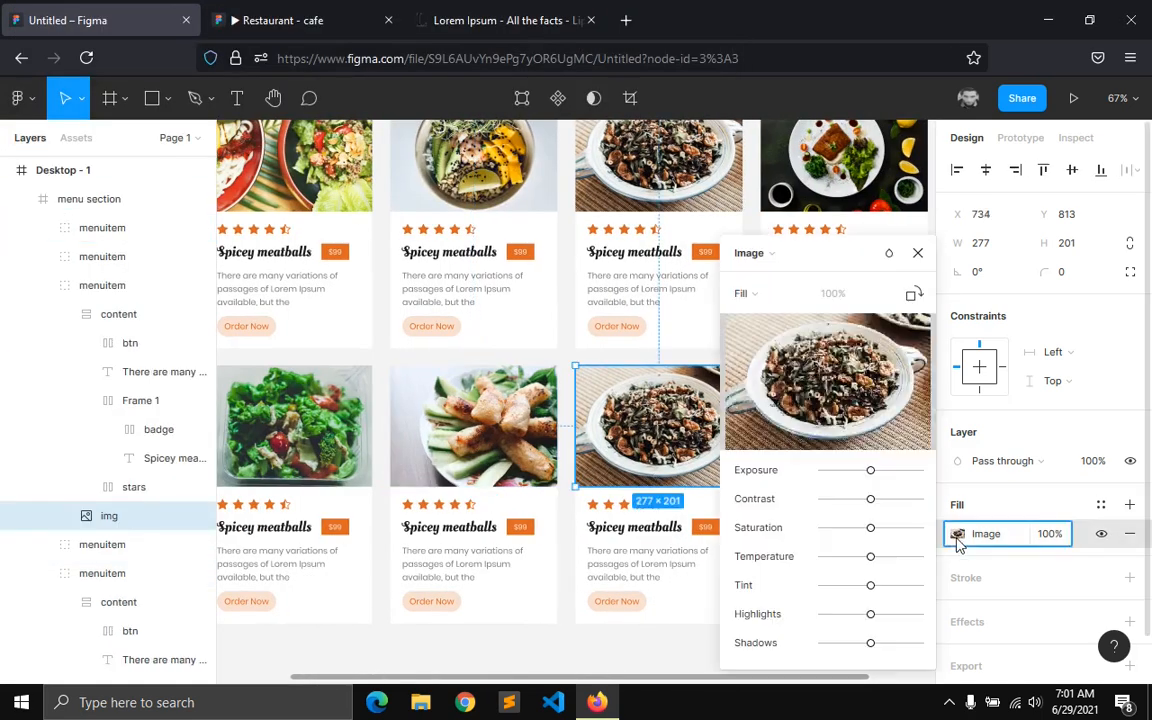
pyautogui.doubleClick(208, 332)
pyautogui.click(918, 253)
pyautogui.keyDown('ctrl'); pyautogui.click(838, 422); pyautogui.keyUp('ctrl')
pyautogui.click(957, 534)
pyautogui.click(822, 383)
pyautogui.doubleClick(310, 335)
pyautogui.click(918, 253)
# - Collapse the remaining expanded menuitem groups among the eight cards in the layer list
pyautogui.scroll(-3, 771, 262)
pyautogui.click(42, 227)
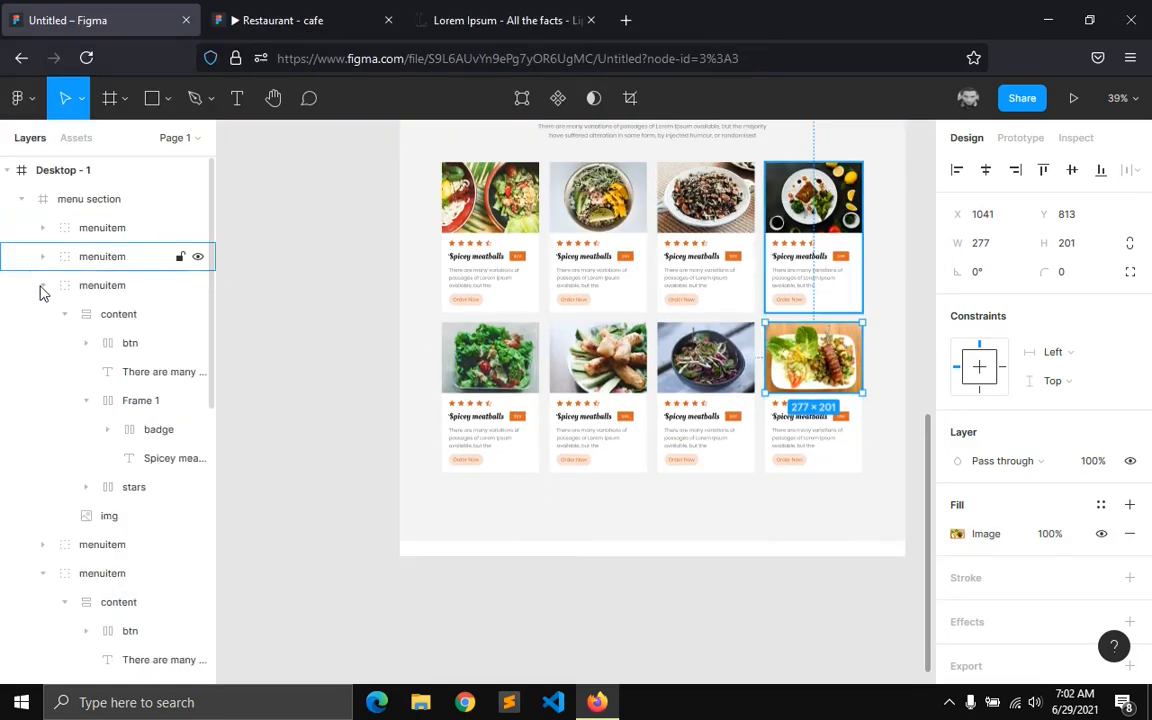
pyautogui.click(42, 286)
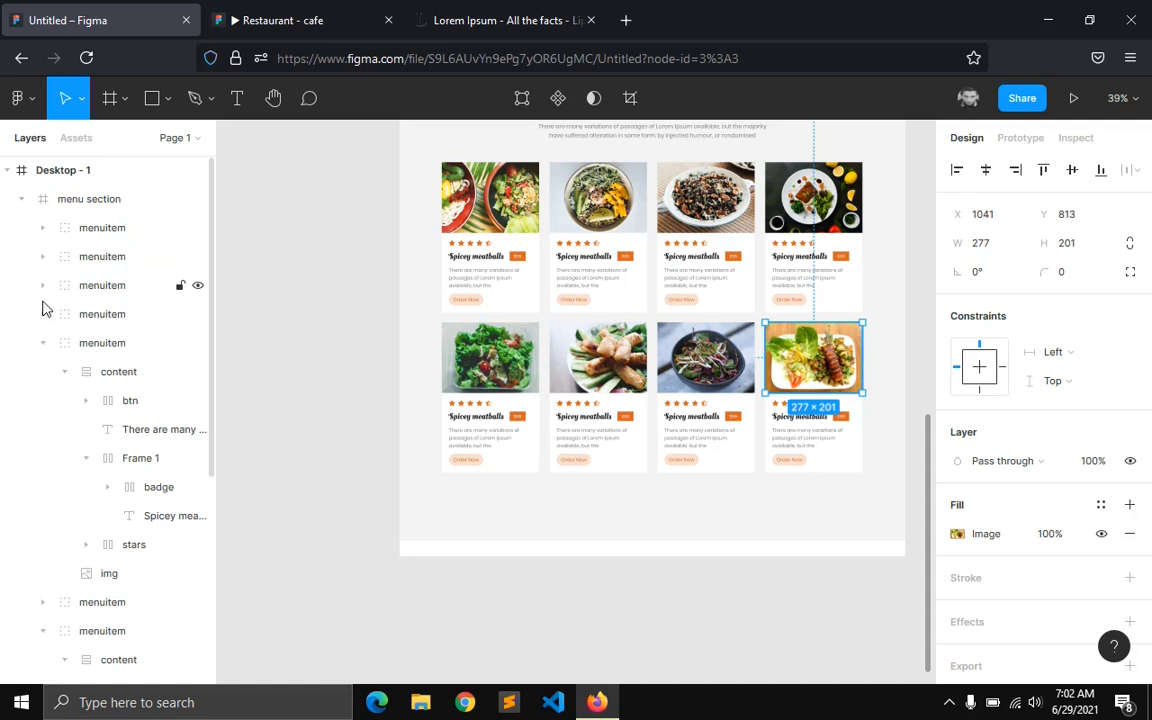
pyautogui.click(42, 343)
pyautogui.click(43, 400)
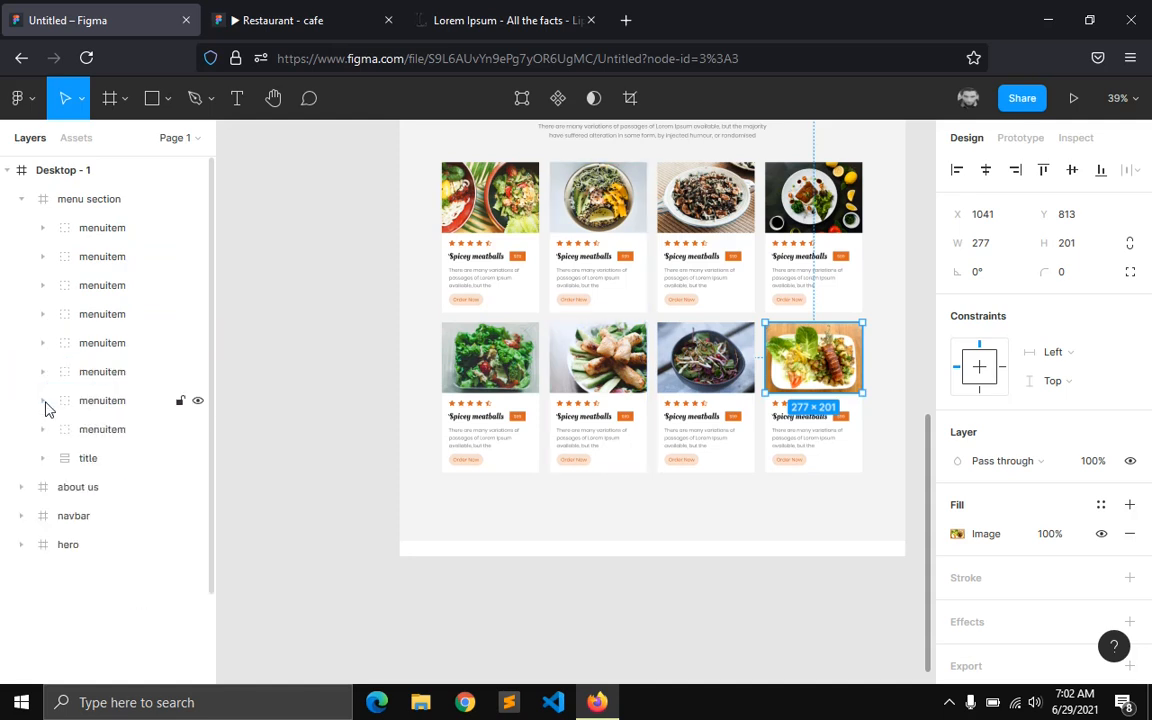
# - Group the eight menuitem cards of the menu section together and rename the group as "menu items"
pyautogui.click(110, 429)
pyautogui.keyDown('shift'); pyautogui.click(90, 222); pyautogui.keyUp('shift')
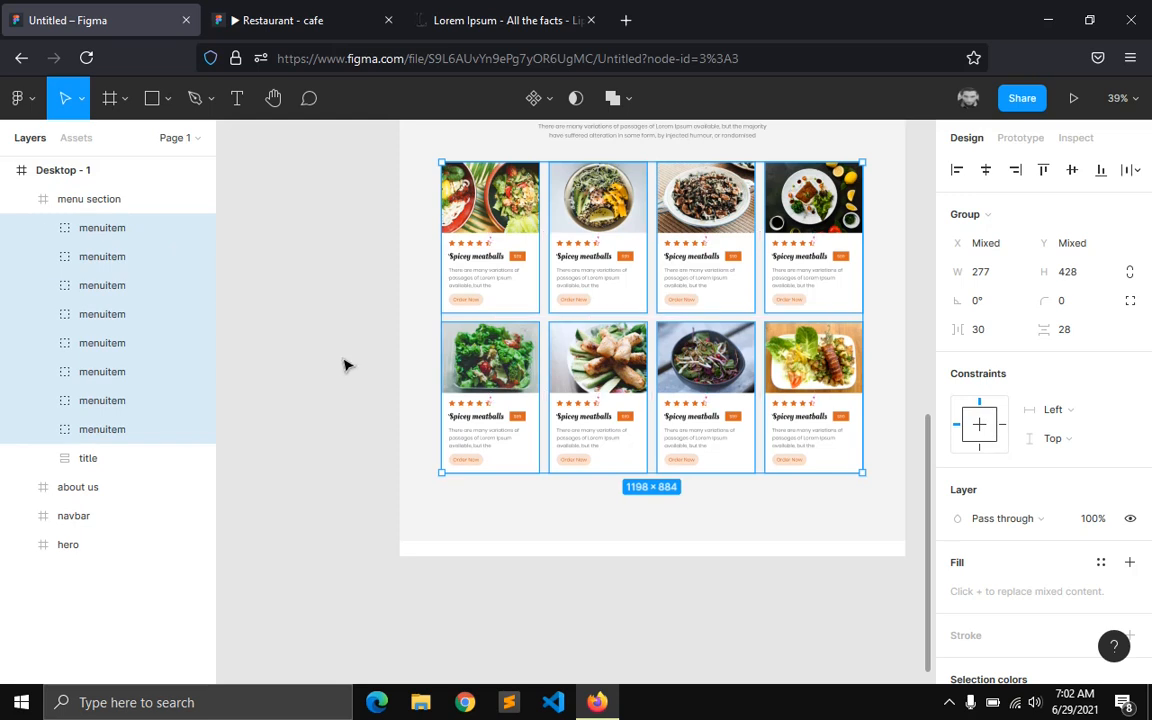
pyautogui.rightClick(108, 234)
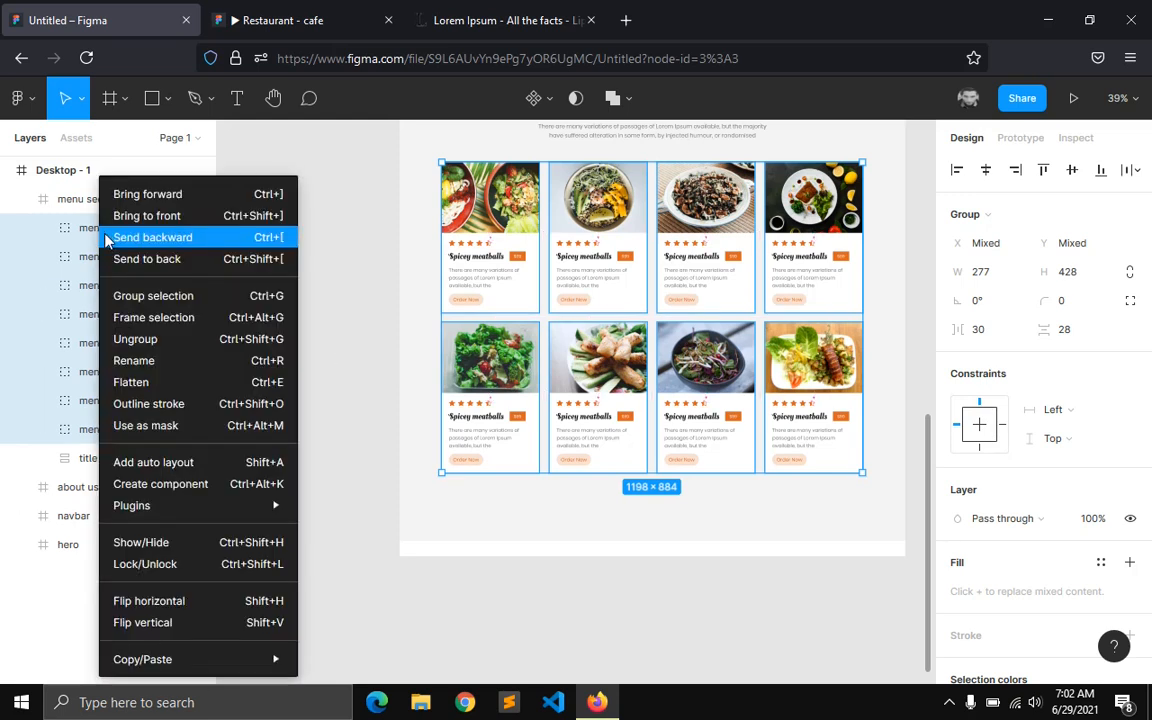
pyautogui.click(141, 296)
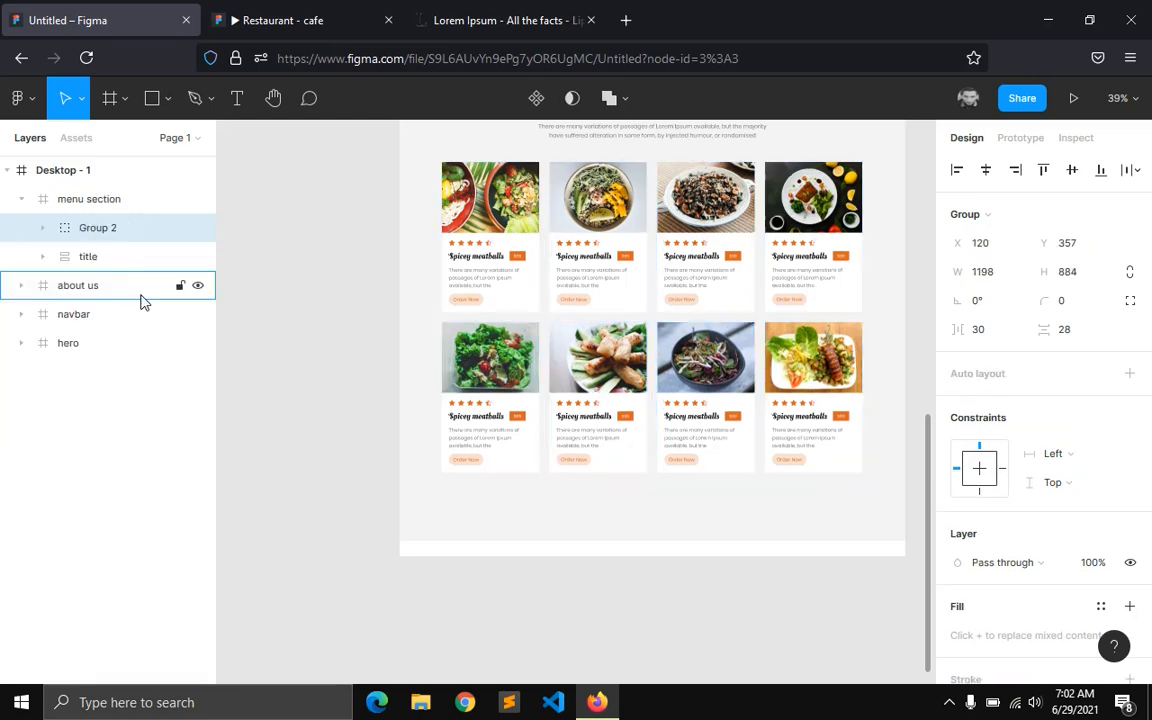
pyautogui.doubleClick(110, 228)
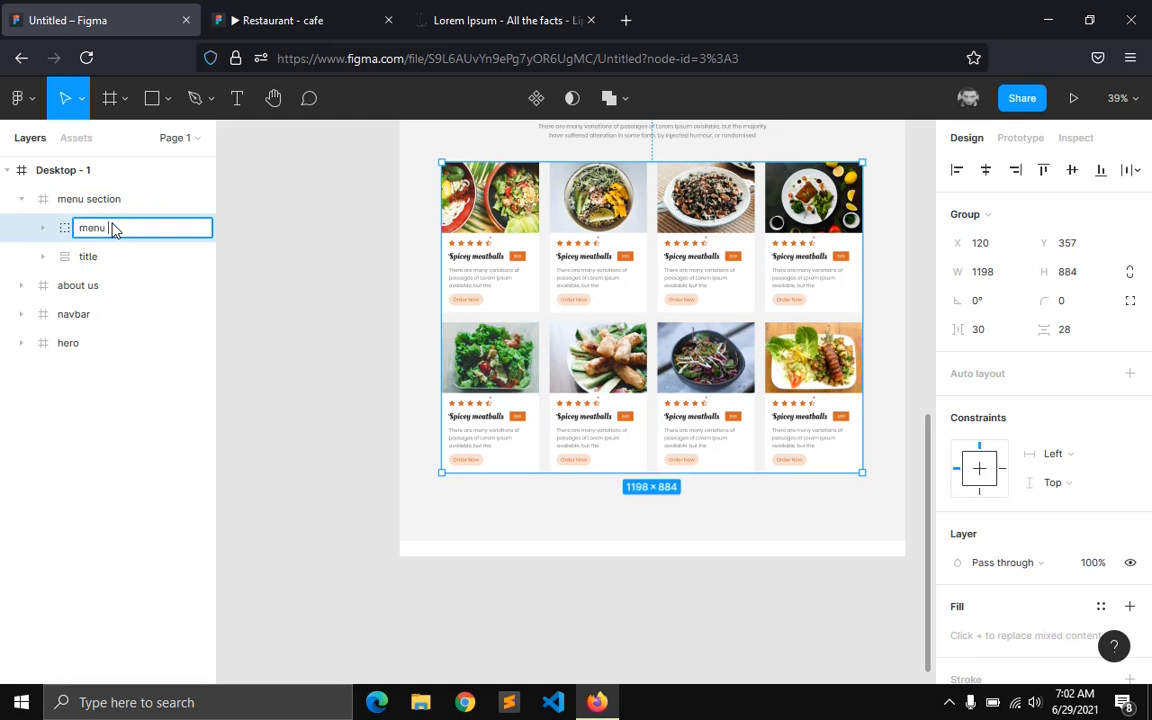
pyautogui.press('Return')
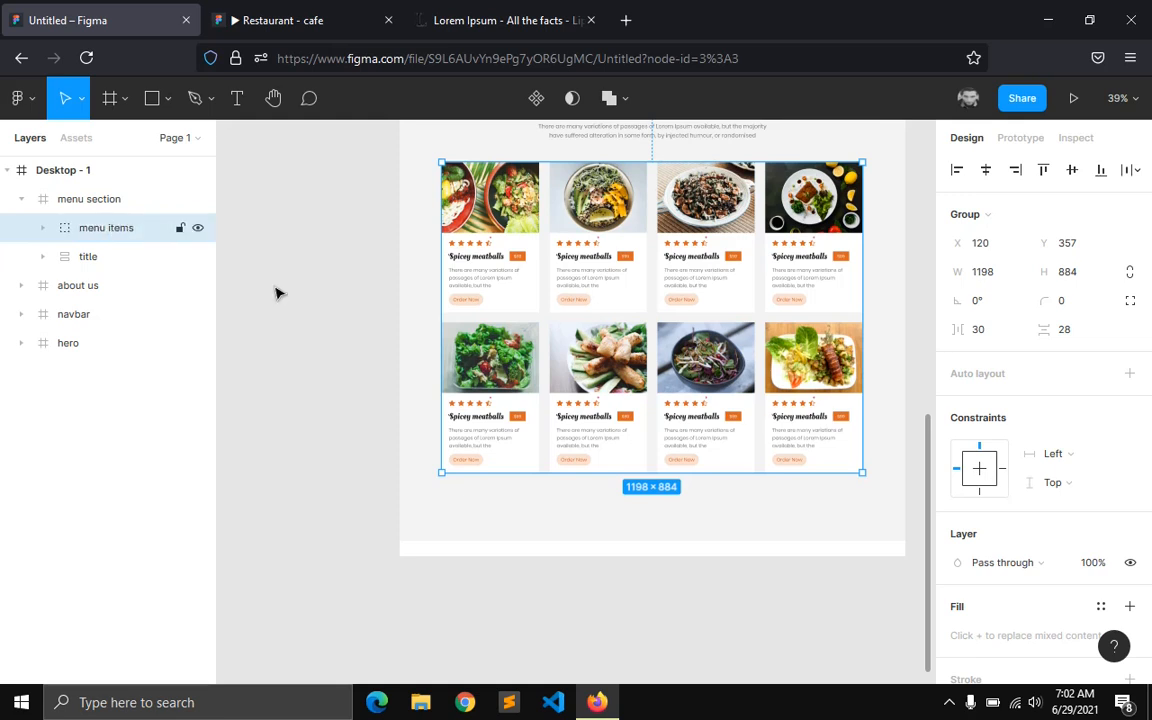
# - Set the vertical spacing between the "Our menu" title and the menu items group to 70
pyautogui.scroll(3, 704, 517)
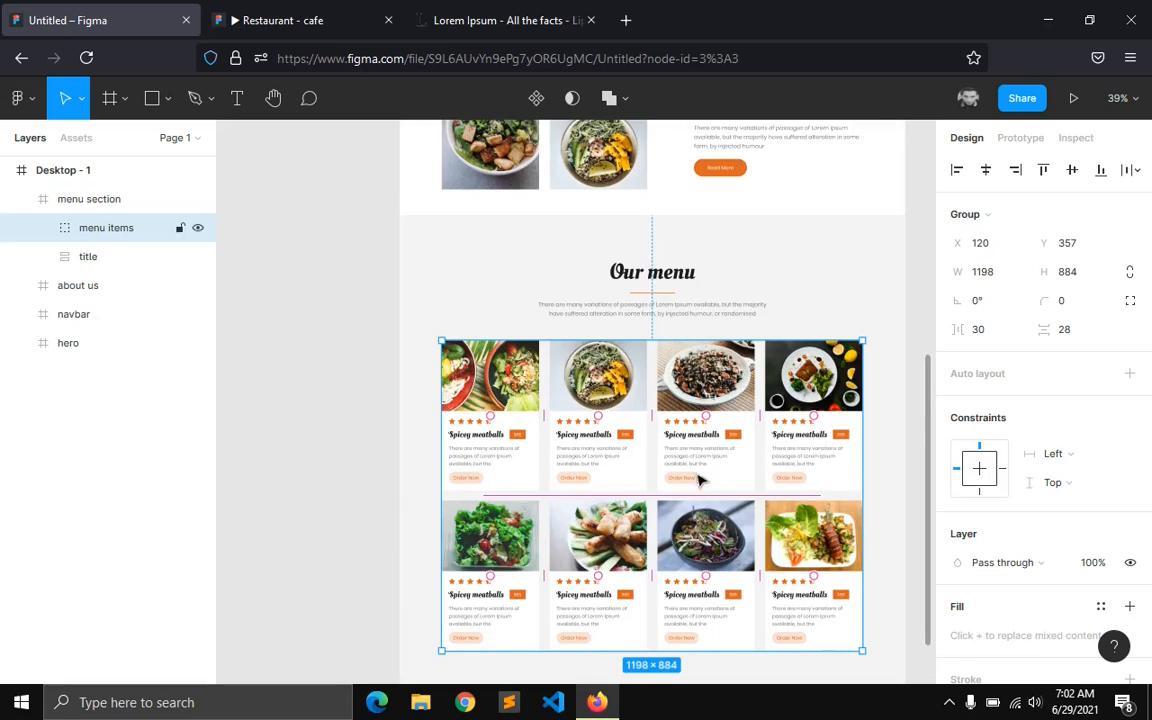
pyautogui.click(673, 314)
pyautogui.keyDown('shift'); pyautogui.click(673, 357); pyautogui.keyUp('shift')
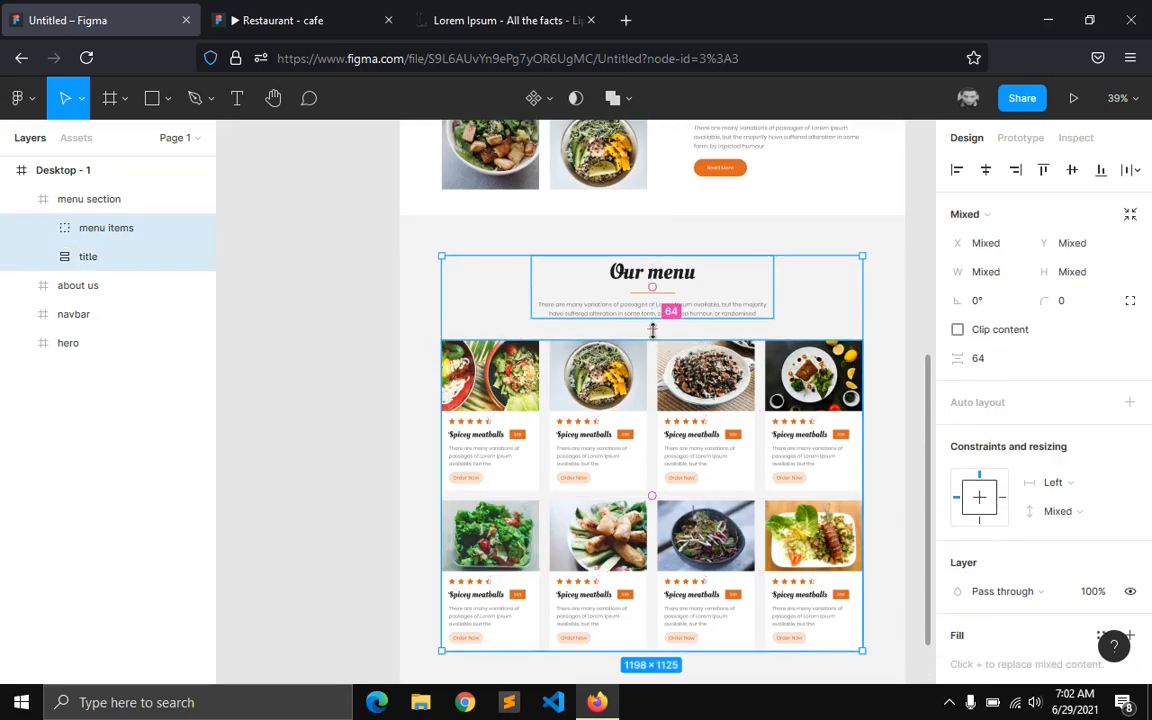
pyautogui.click(1001, 366)
pyautogui.write('7')
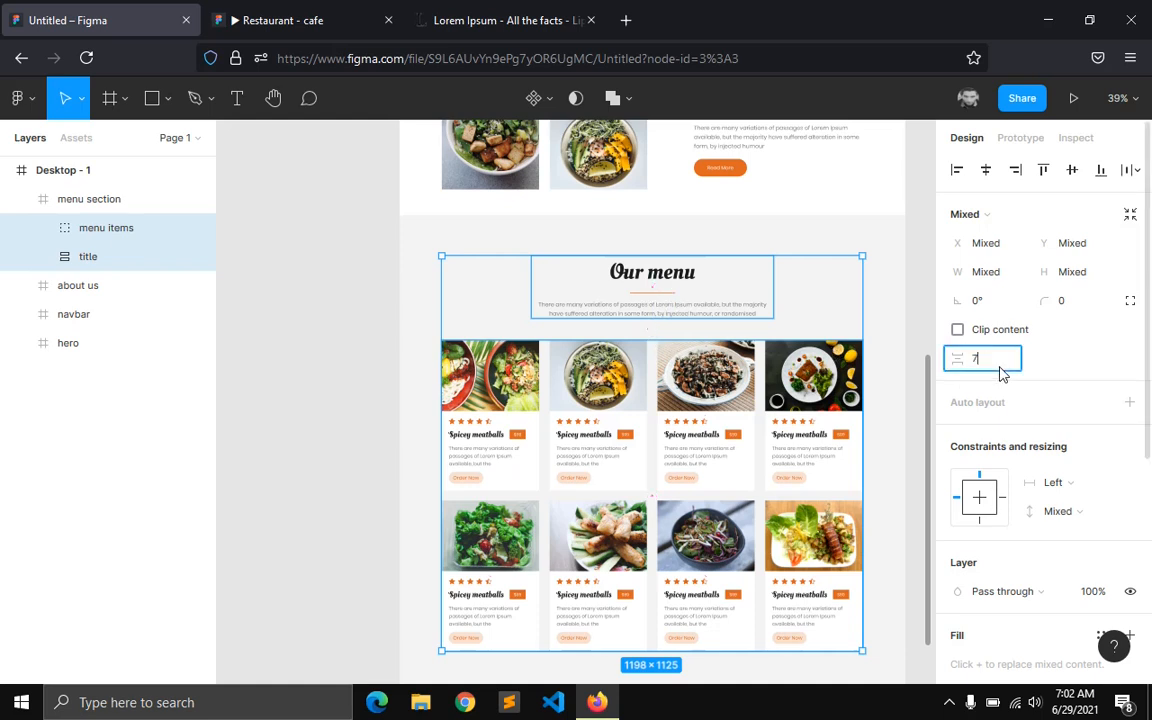
pyautogui.write('0')
pyautogui.press('Return')
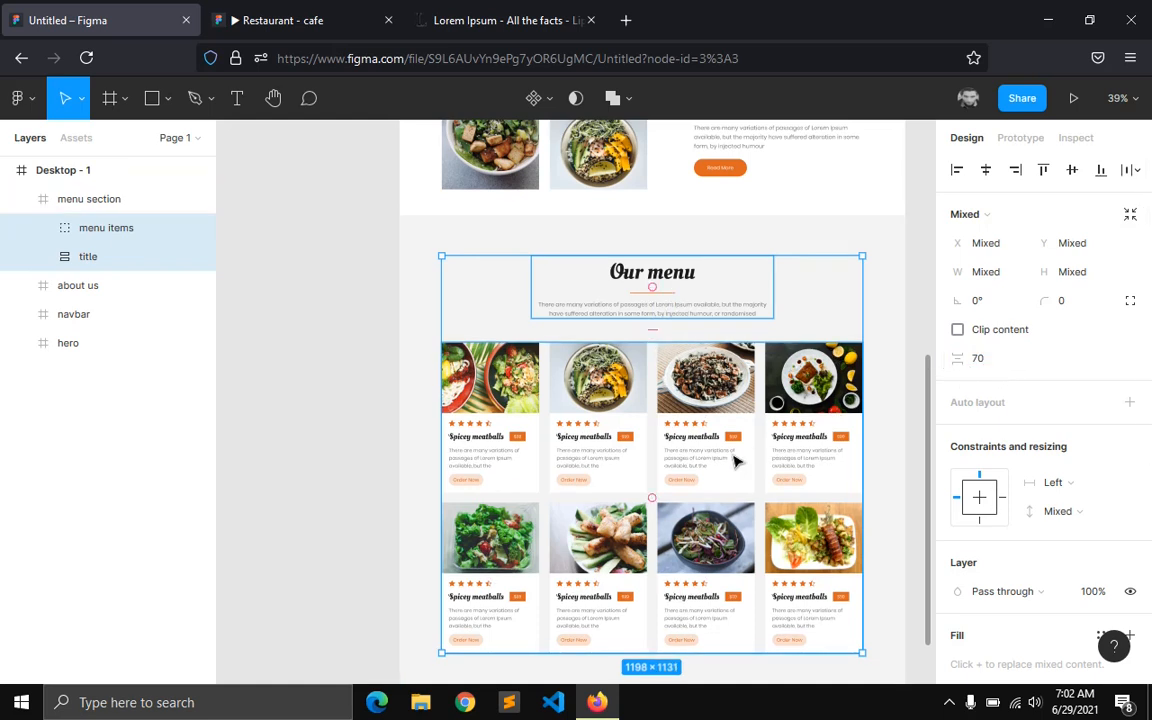
pyautogui.click(730, 460)
# - Add auto layout to the menu section frame and align its contents to the centre
pyautogui.click(103, 193)
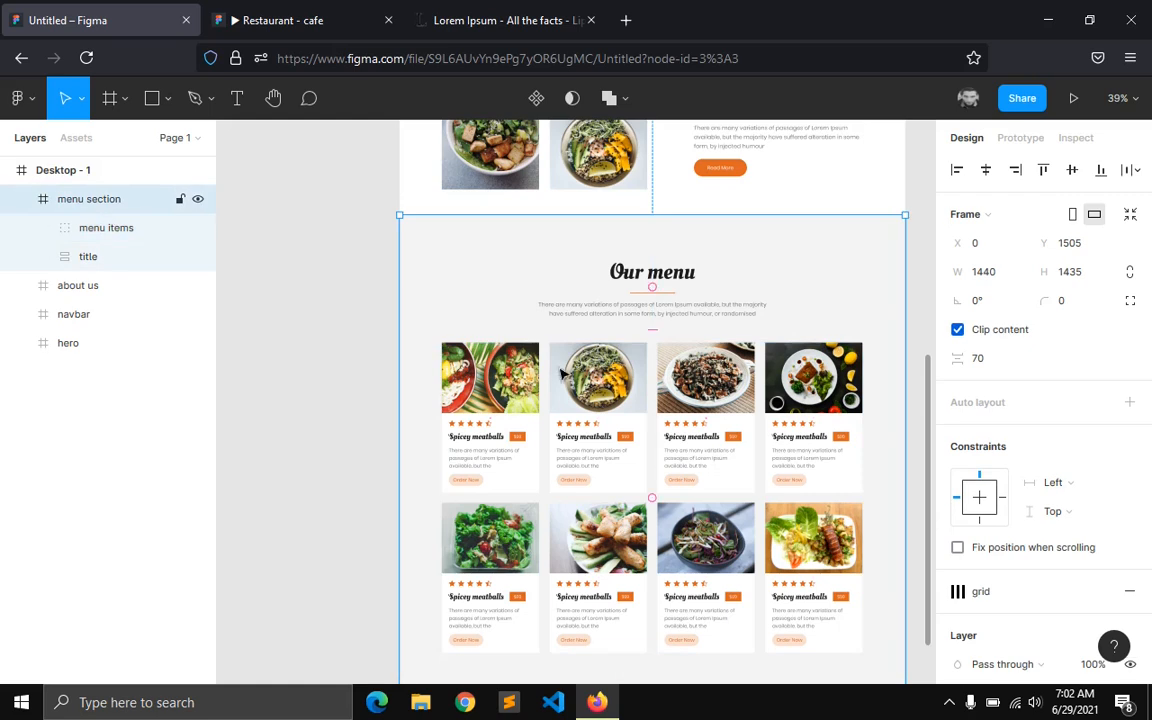
pyautogui.scroll(-1, 600, 345)
pyautogui.scroll(1, 313, 334)
pyautogui.hotkey('shift', 'a')
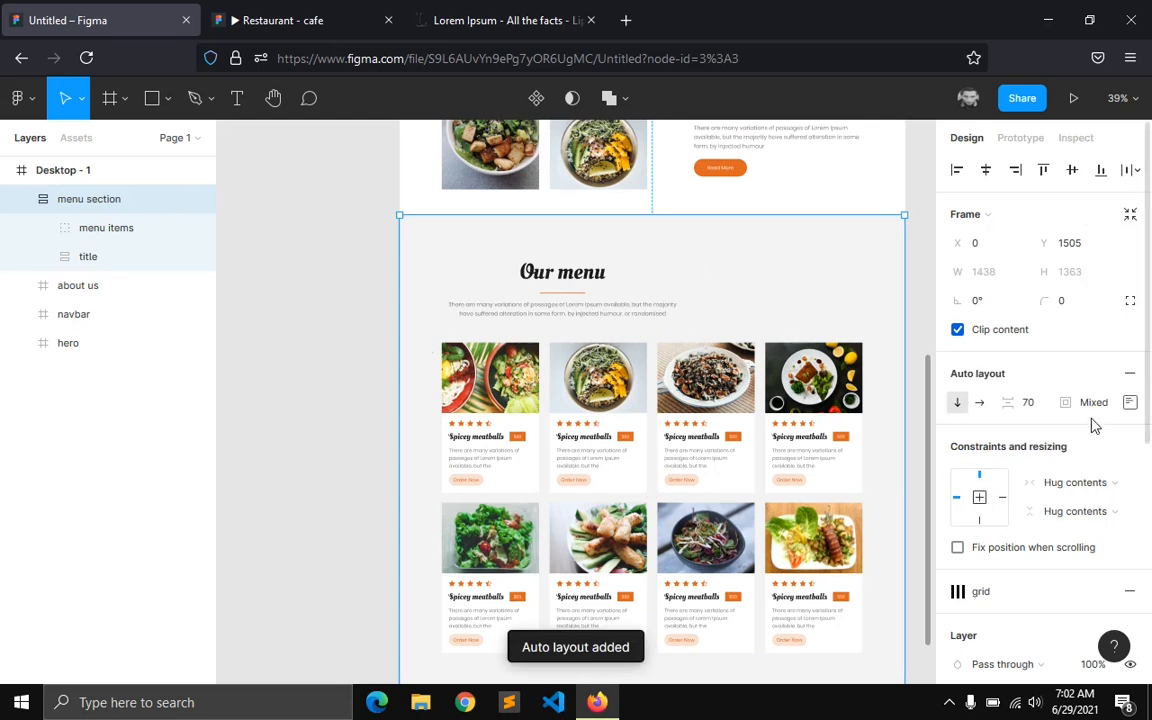
pyautogui.click(1129, 402)
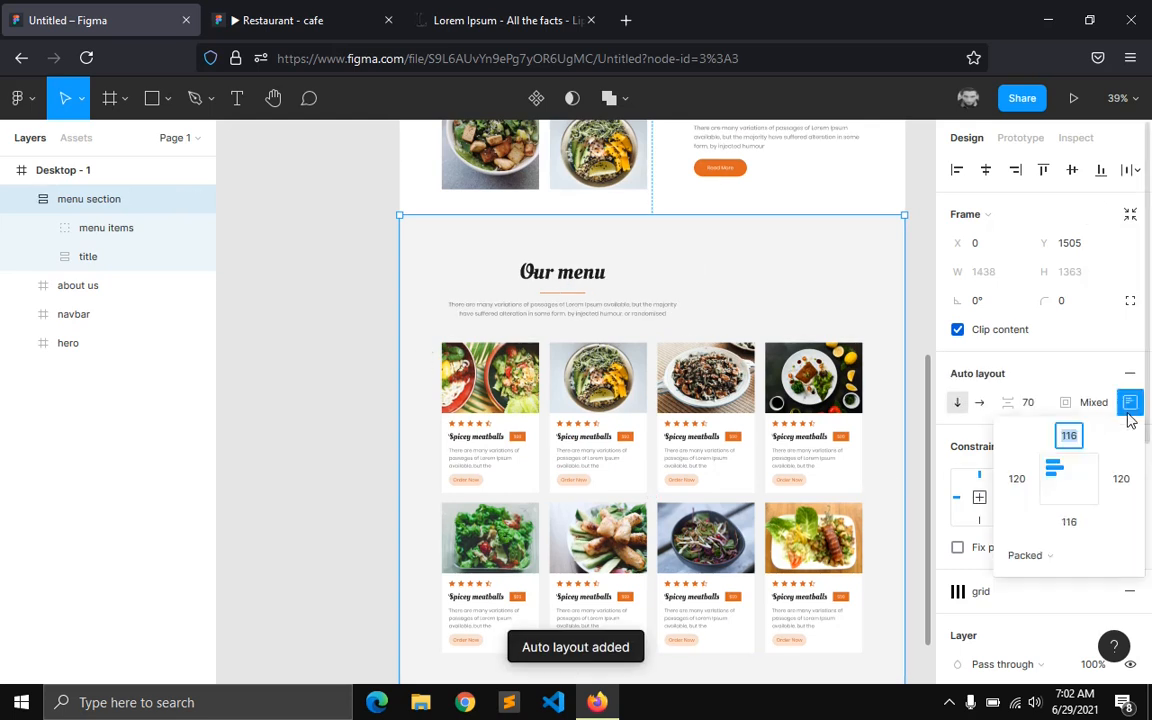
pyautogui.click(1069, 479)
pyautogui.click(1074, 441)
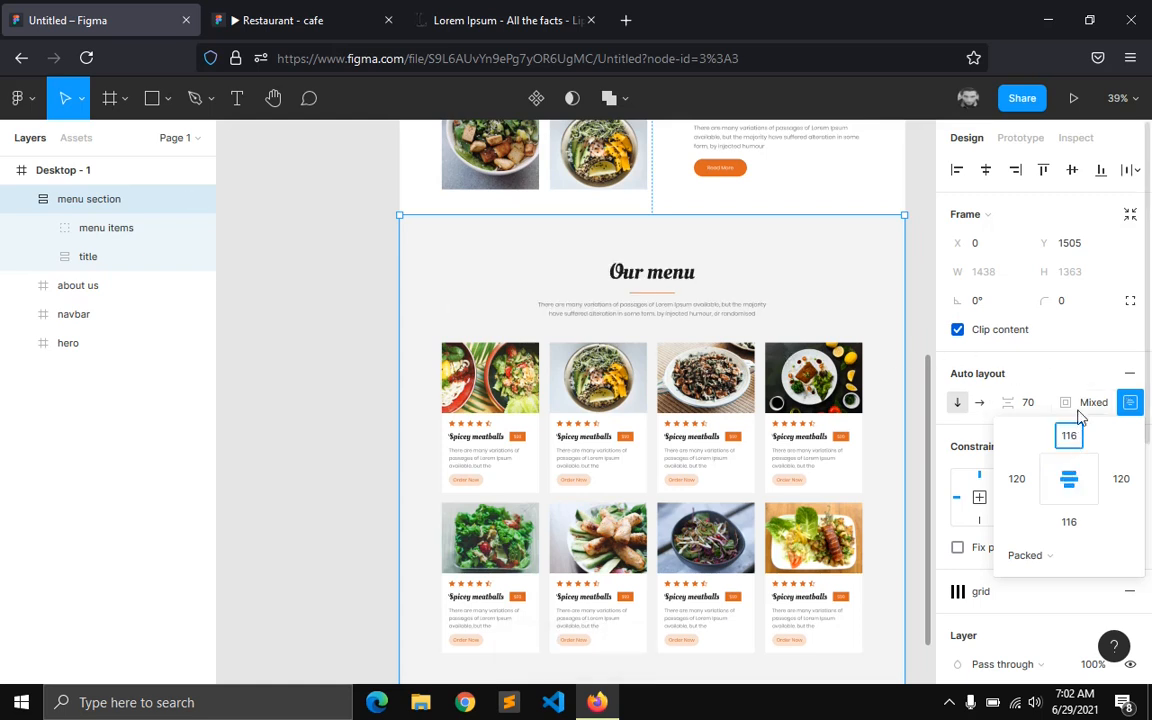
# - Set the menu section's auto layout padding to 120,0 and give it a fixed width of 1440
pyautogui.click(1099, 405)
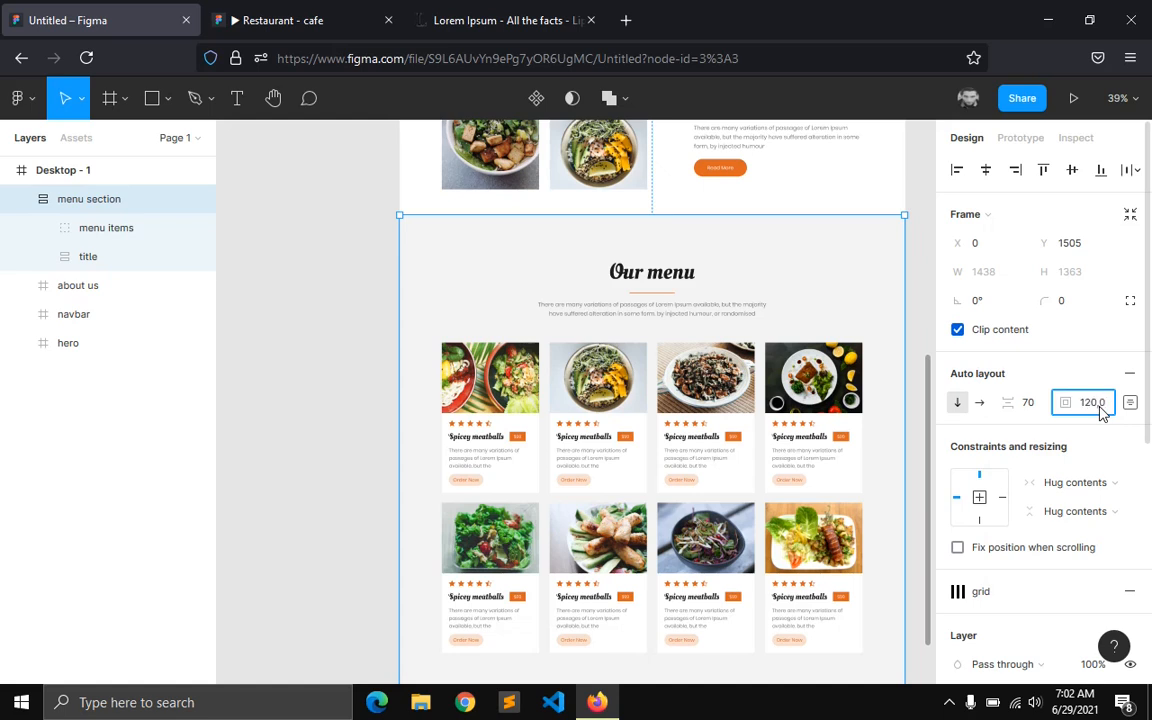
pyautogui.press('Return')
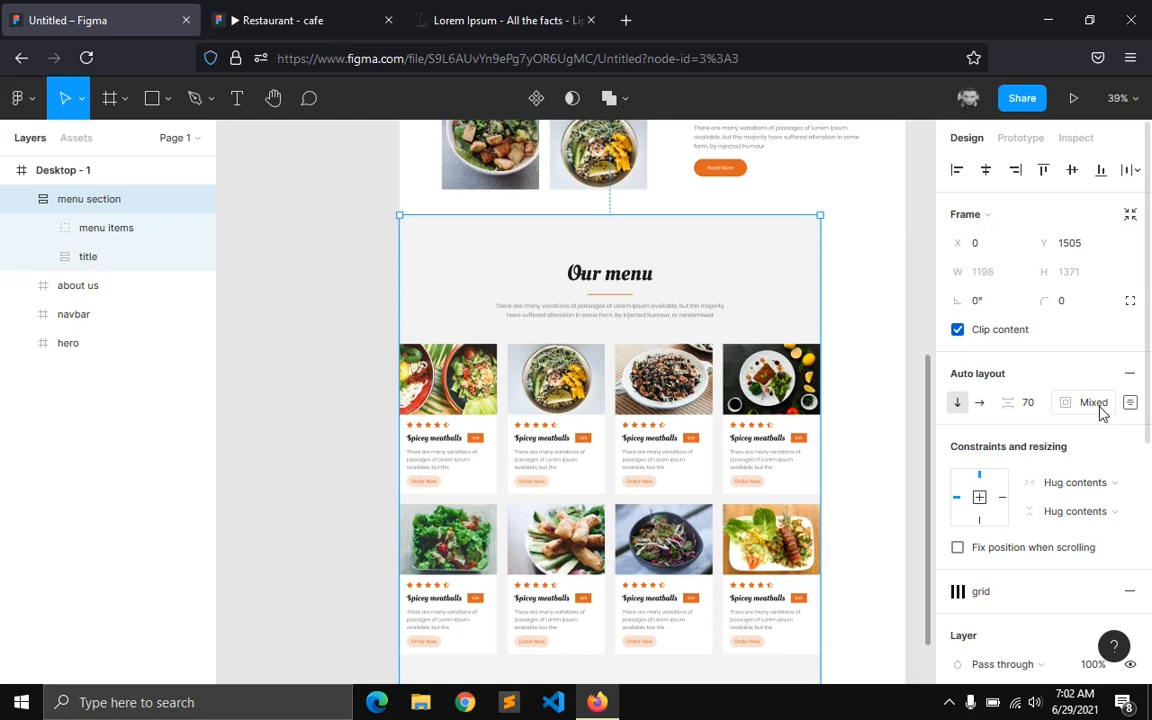
pyautogui.click(1040, 482)
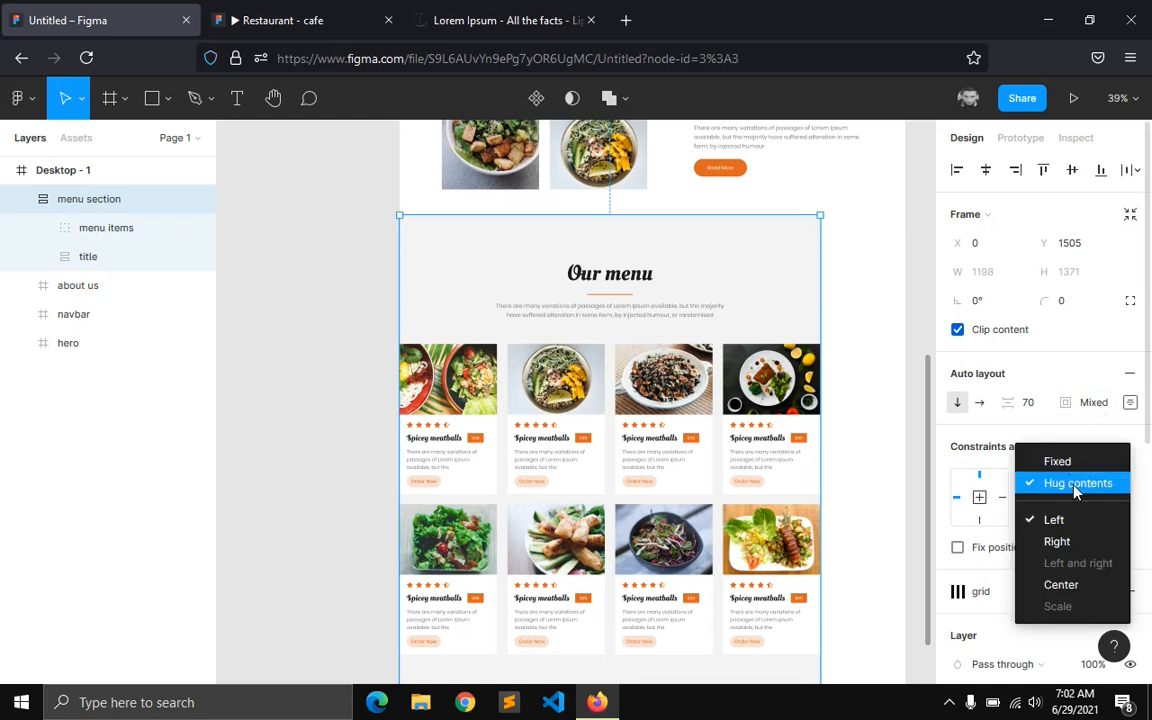
pyautogui.click(1052, 460)
pyautogui.click(990, 300)
pyautogui.click(985, 272)
pyautogui.write('1440')
pyautogui.press('Return')
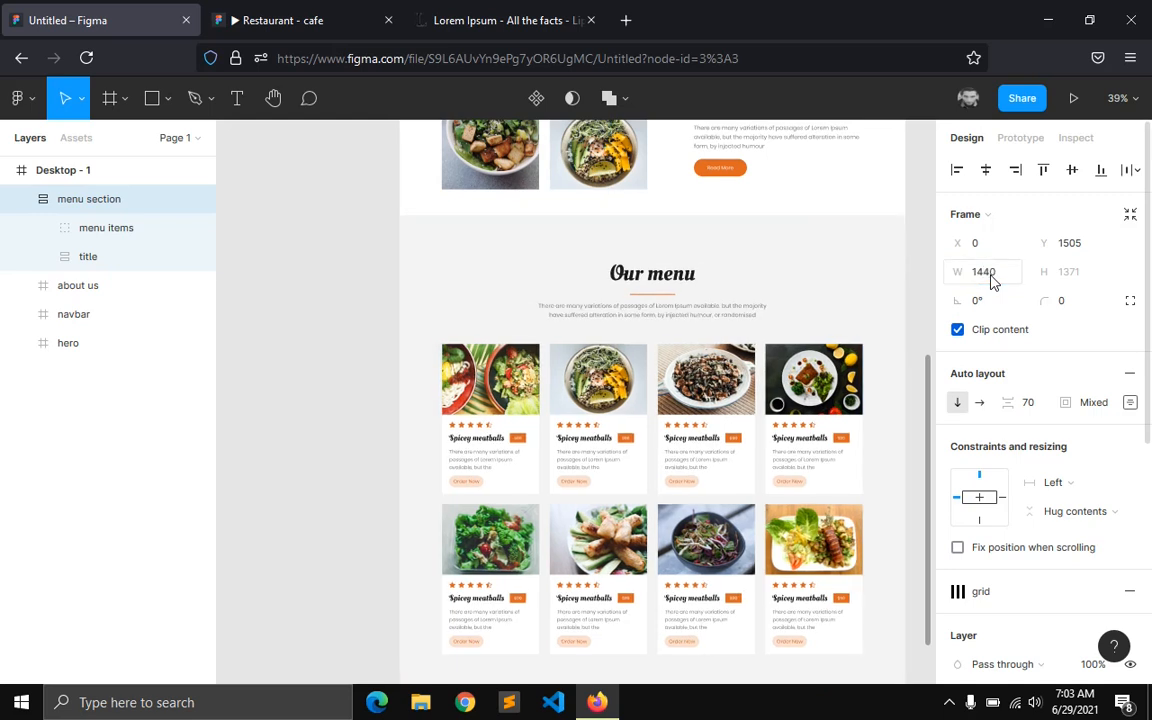
# - Review the menu section's layout and compare it with the area below the dish cards in the reference cafe prototype
pyautogui.scroll(-3, 746, 380)
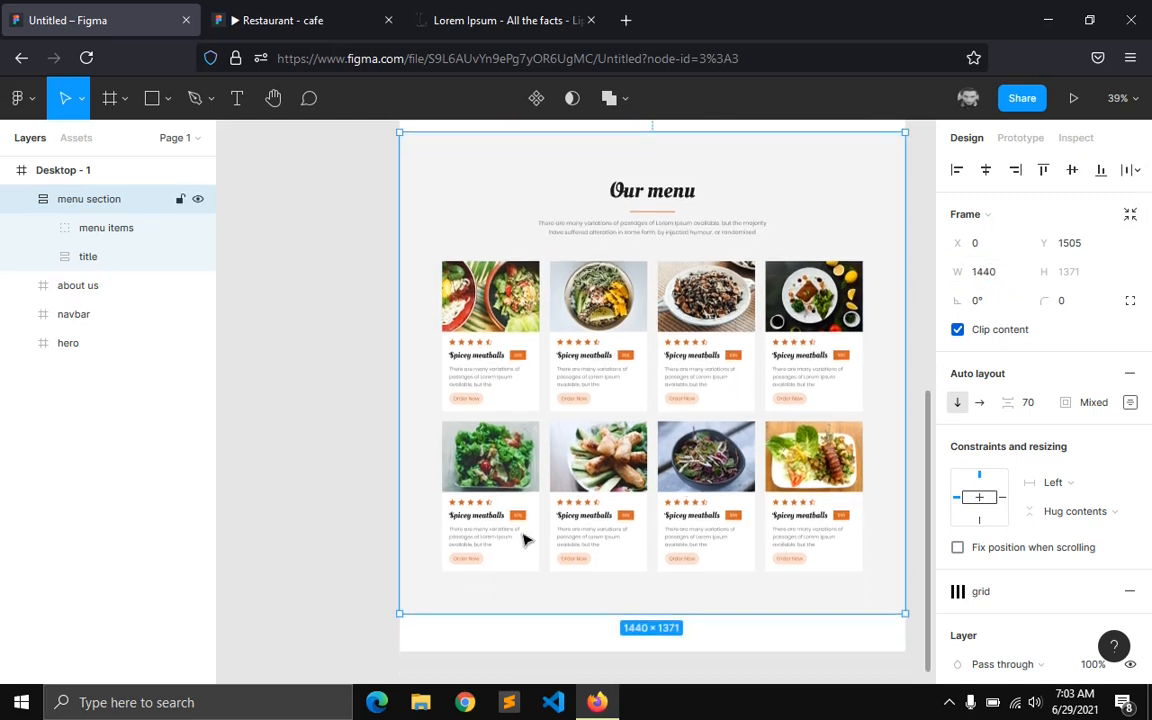
pyautogui.click(330, 513)
pyautogui.scroll(-1, 330, 513)
pyautogui.scroll(2, 330, 513)
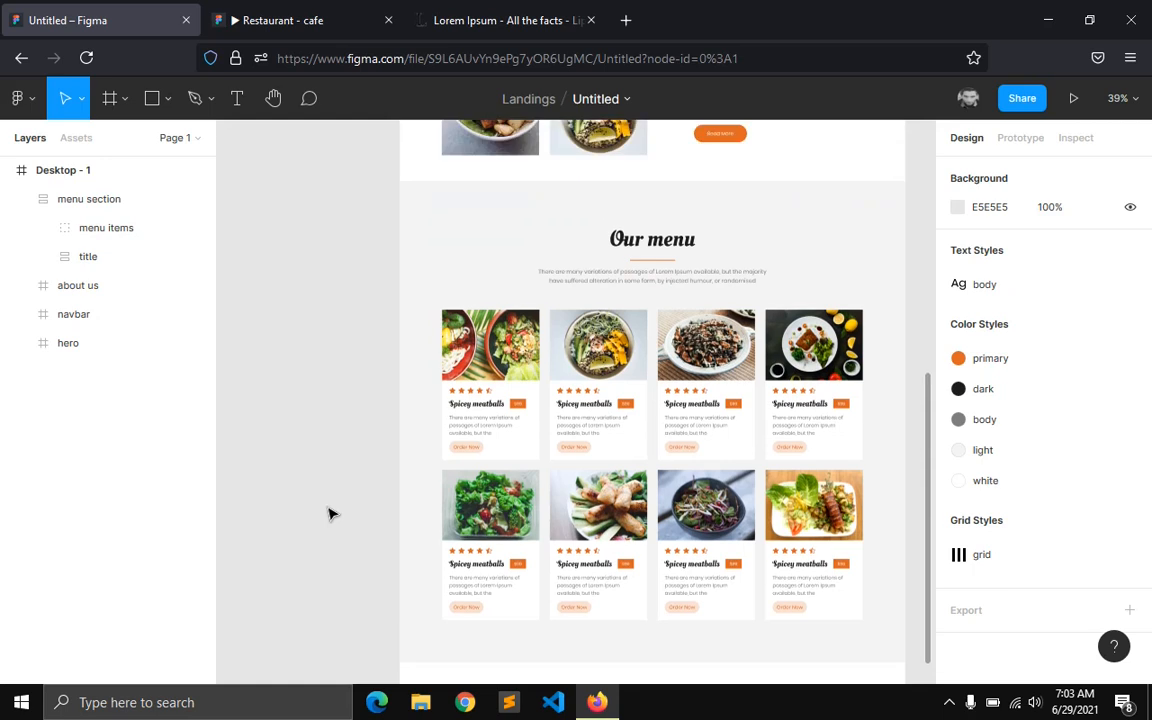
pyautogui.scroll(2, 818, 604)
pyautogui.scroll(-1, 714, 626)
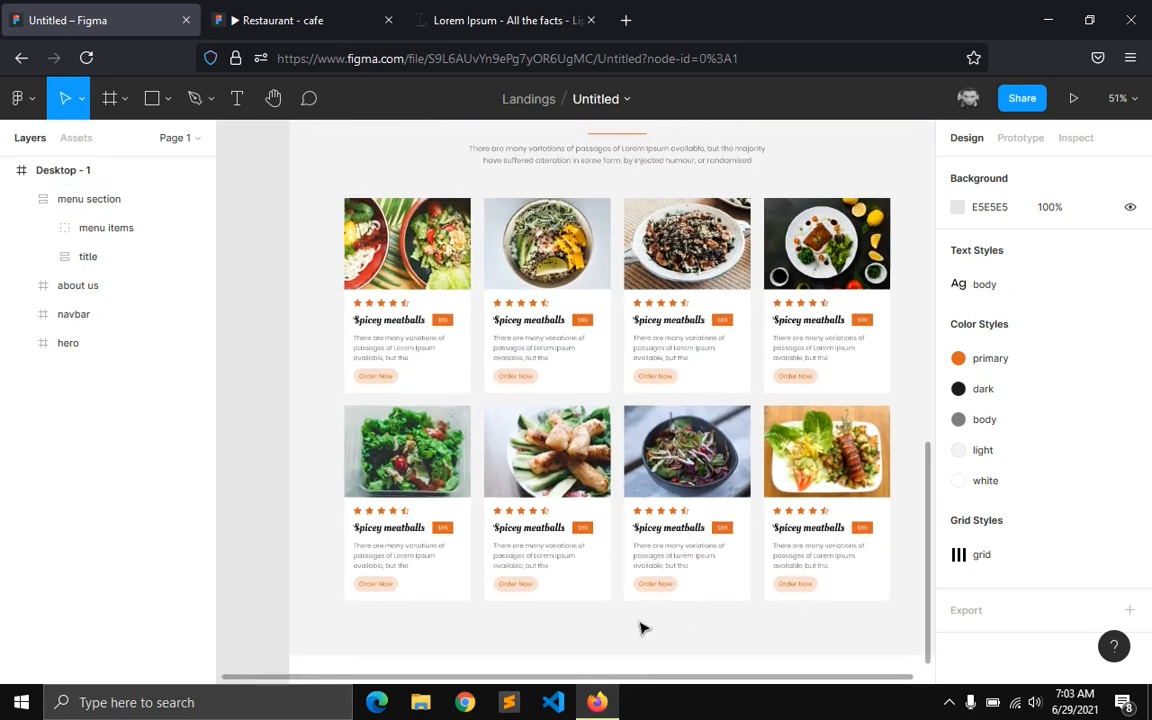
pyautogui.click(681, 638)
pyautogui.click(269, 12)
pyautogui.scroll(-6, 597, 393)
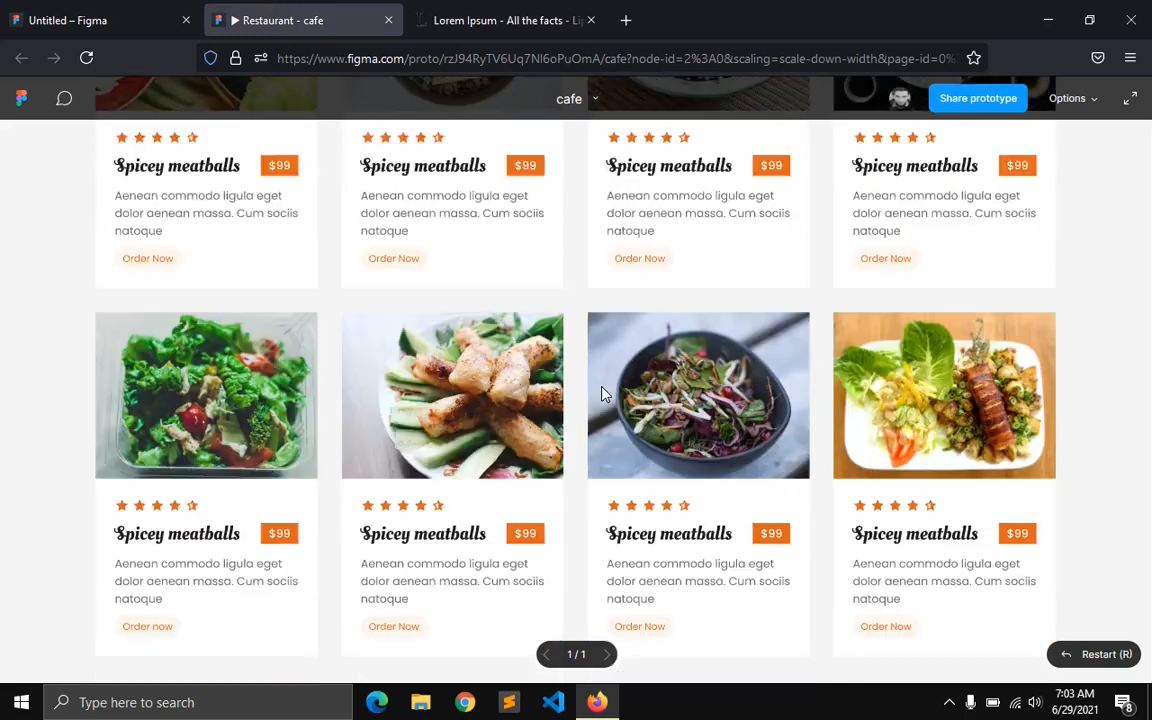
pyautogui.scroll(1, 597, 393)
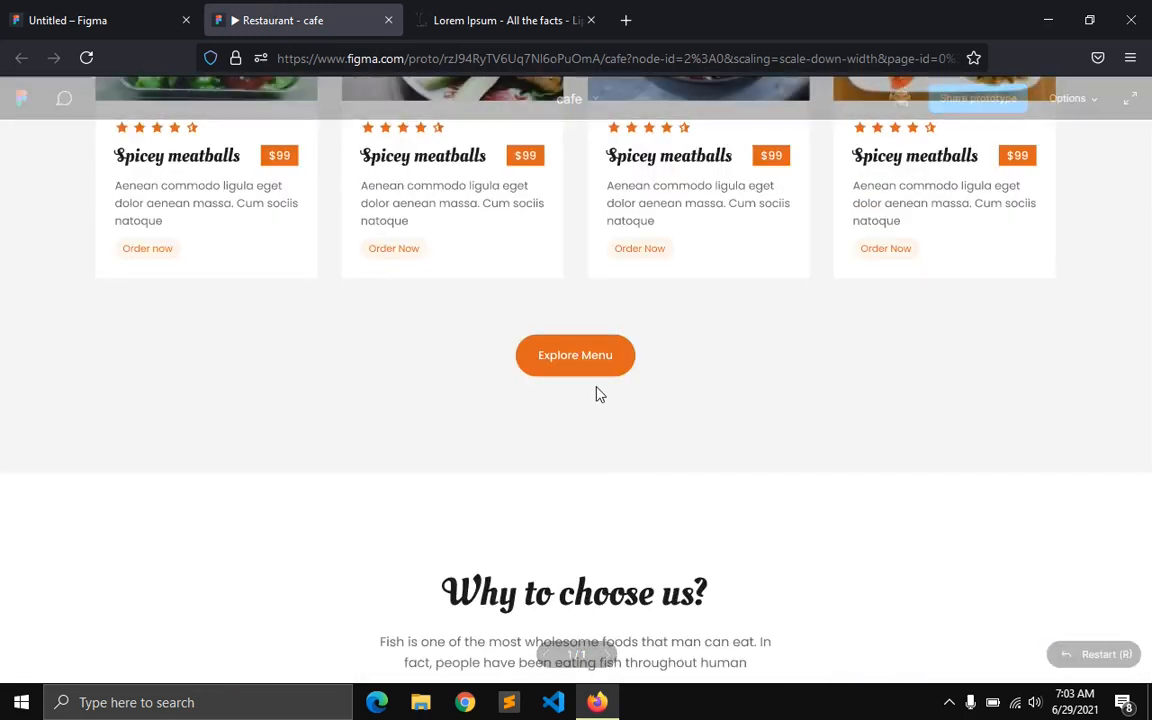
pyautogui.click(149, 10)
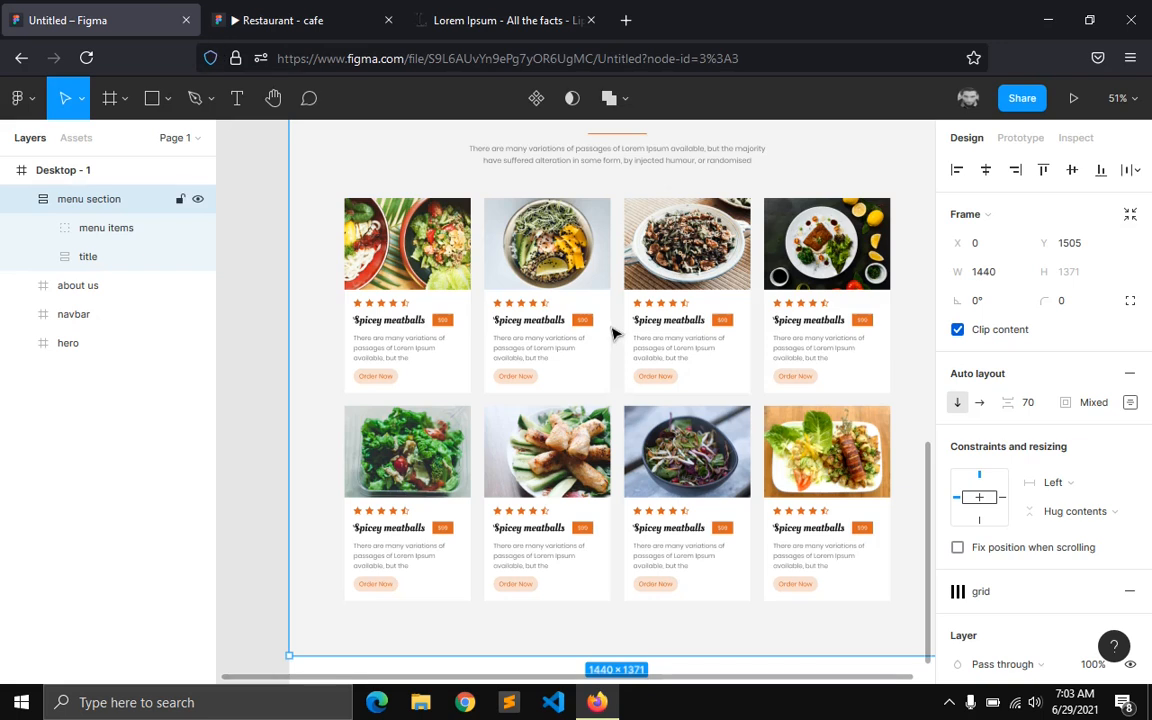
# - Duplicate the "Read More" button from the about us section and place the copy below the cards in the menu section
pyautogui.scroll(5, 610, 350)
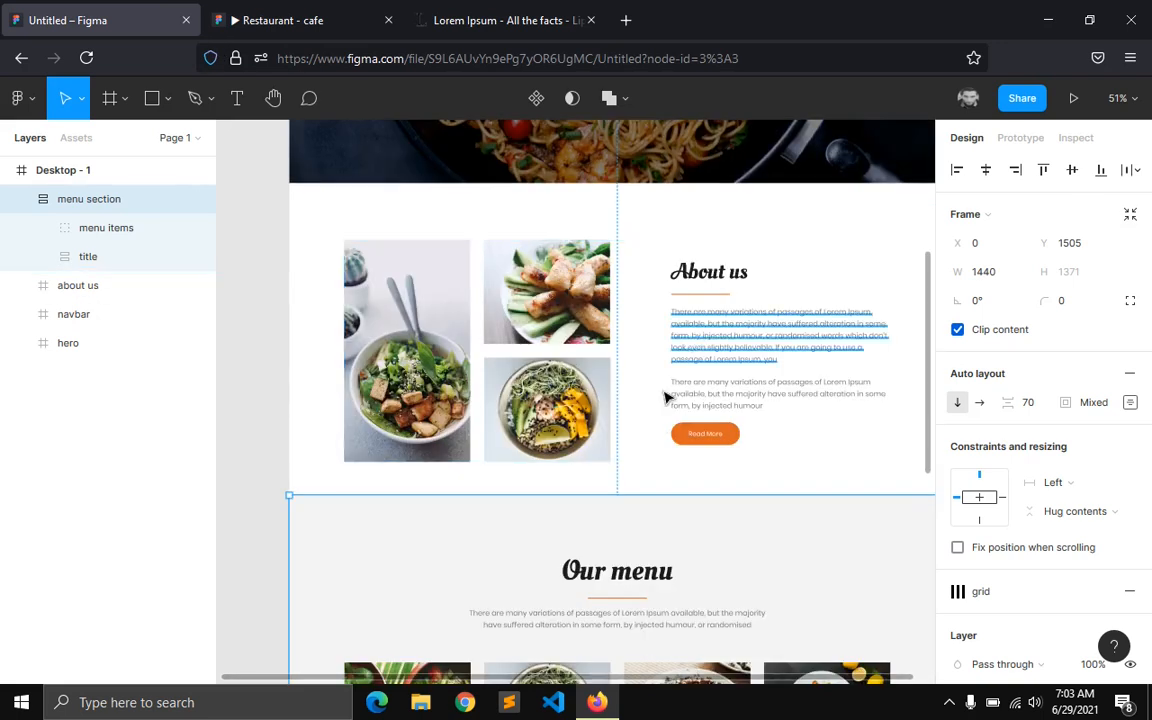
pyautogui.keyDown('ctrl'); pyautogui.click(670, 435); pyautogui.keyUp('ctrl')
pyautogui.hotkey('ctrl', 'd')
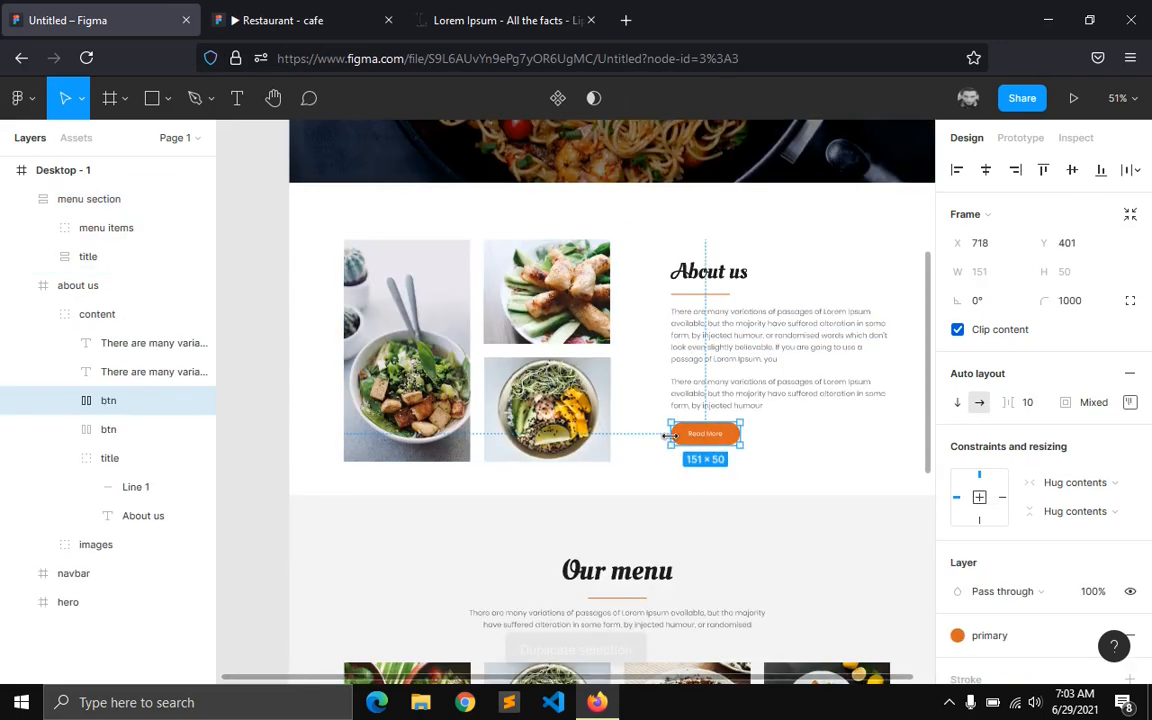
pyautogui.moveTo(688, 443); pyautogui.dragTo(573, 442)
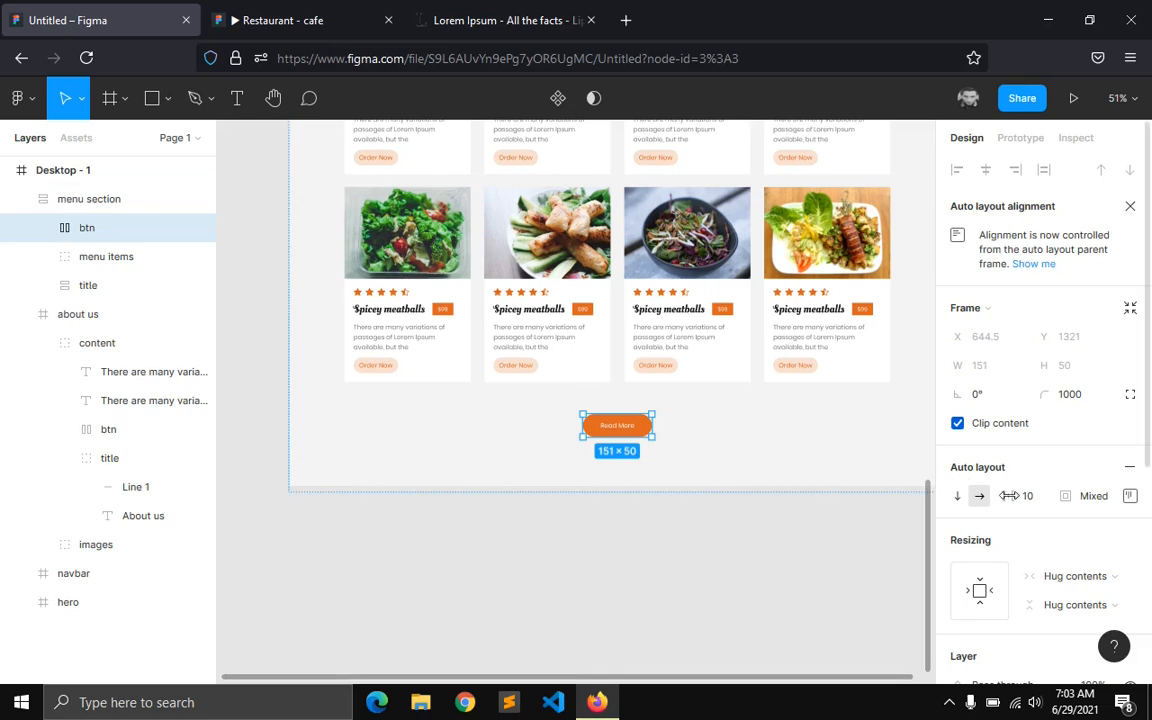
pyautogui.click(78, 200)
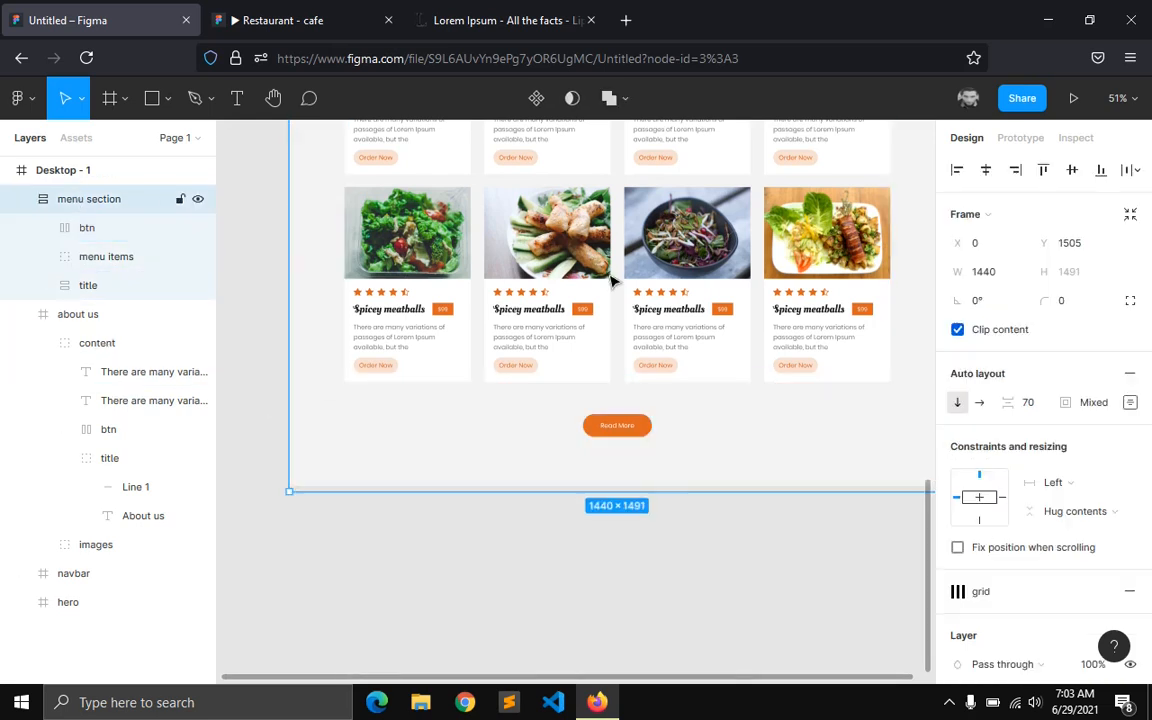
# - Change the text of the button below the menu cards to "Explore Menu"
pyautogui.scroll(5, 617, 440)
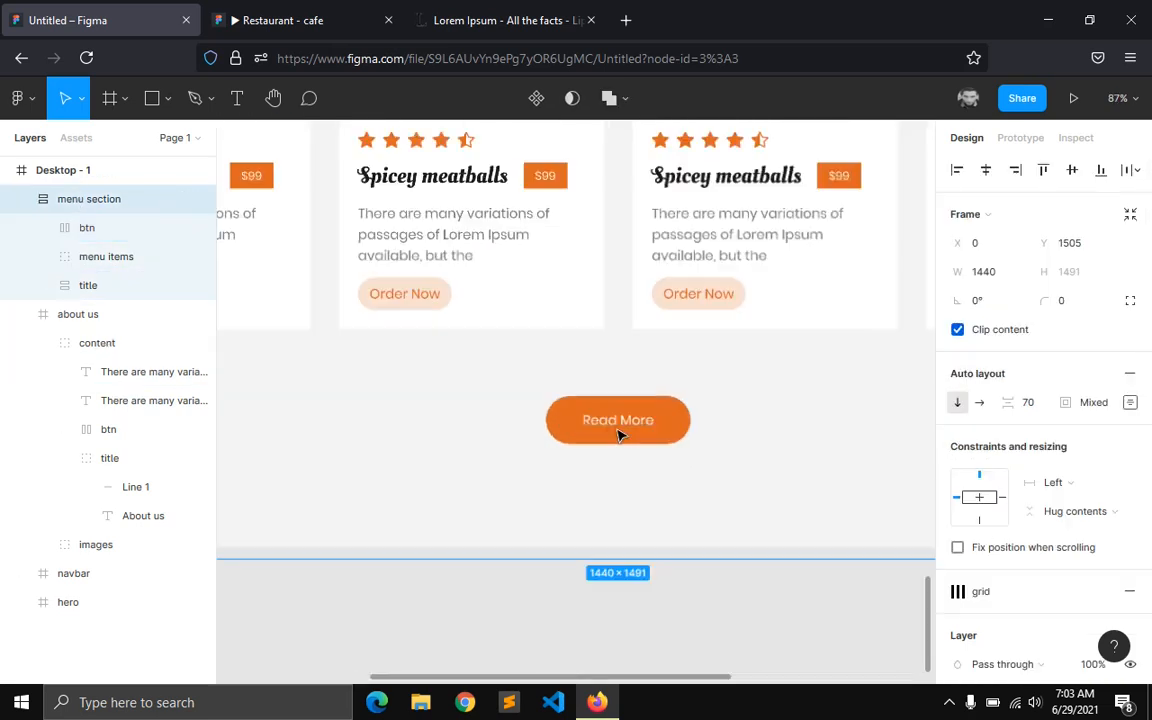
pyautogui.doubleClick(624, 416)
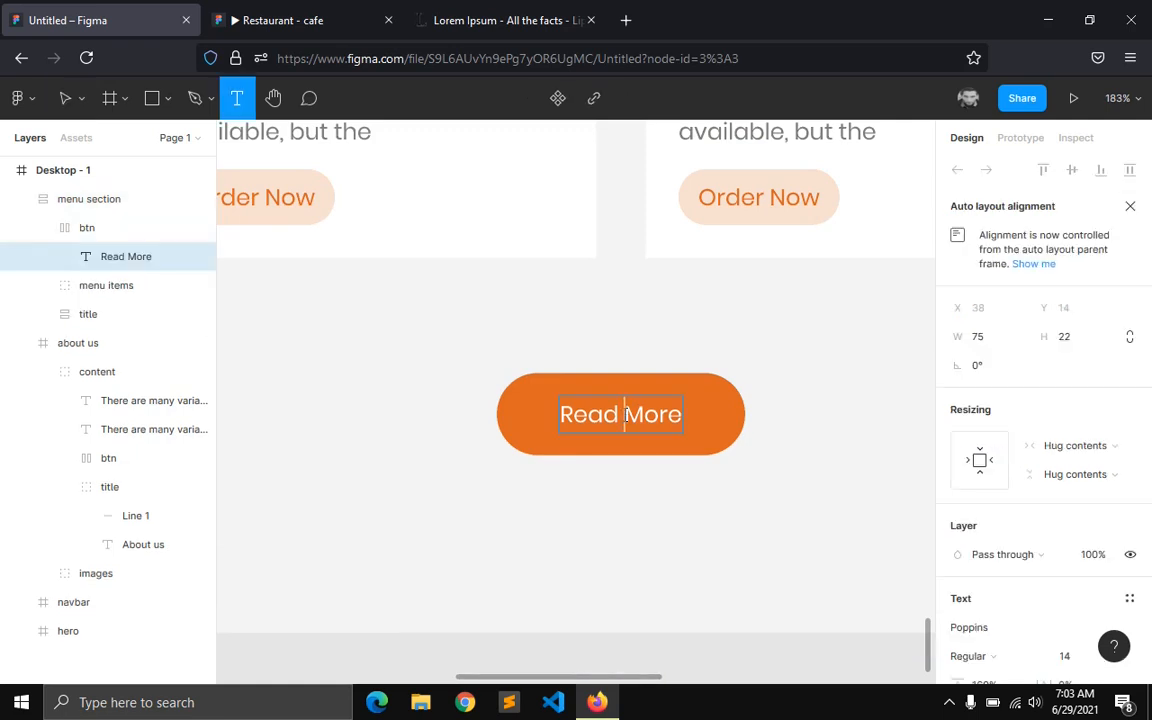
pyautogui.write('E')
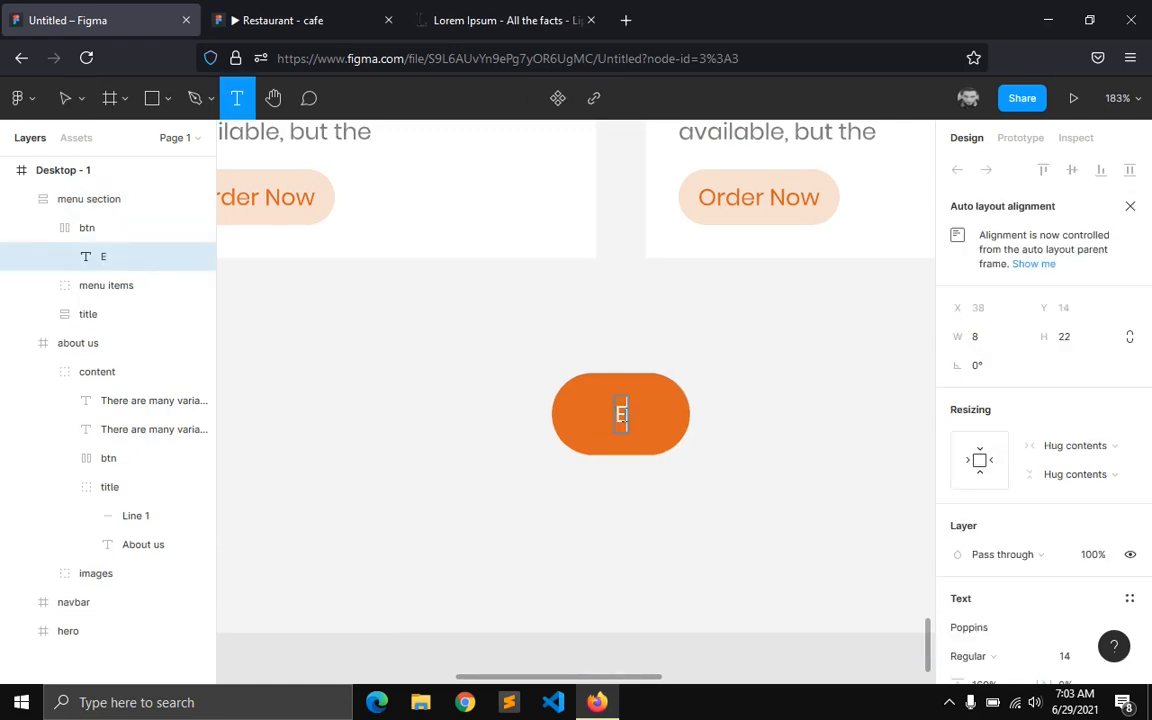
pyautogui.write('xplore Menu')
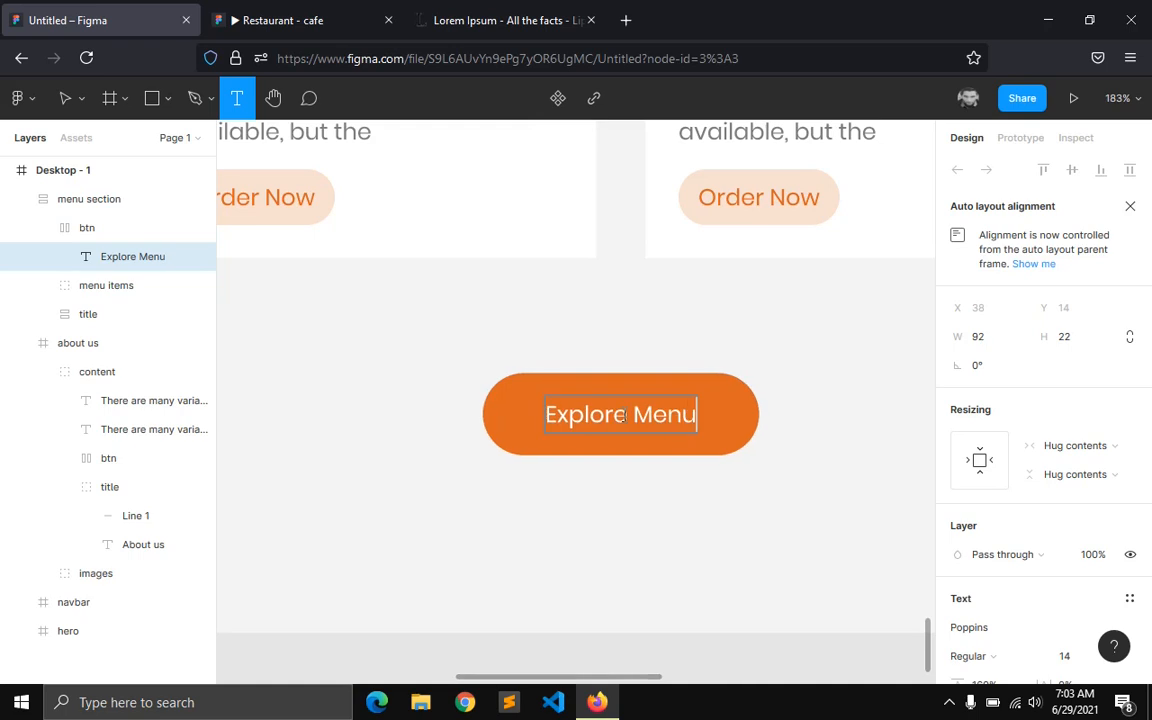
pyautogui.press('Escape')
pyautogui.scroll(-10, 625, 420)
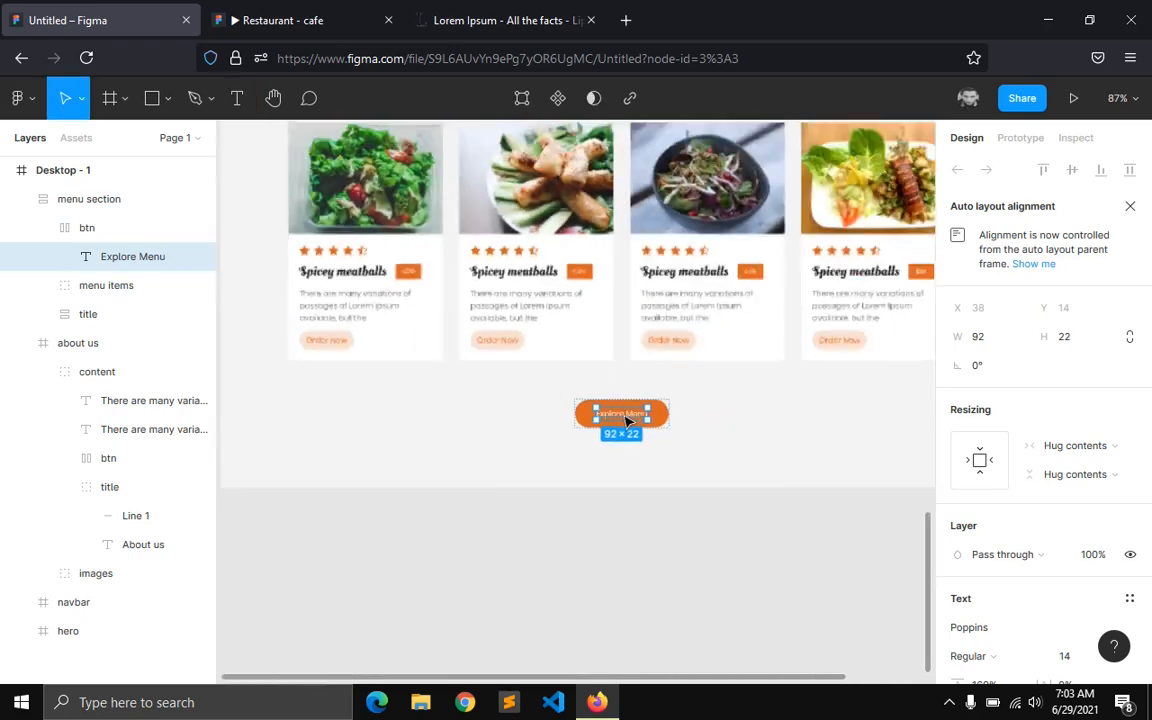
pyautogui.click(311, 489)
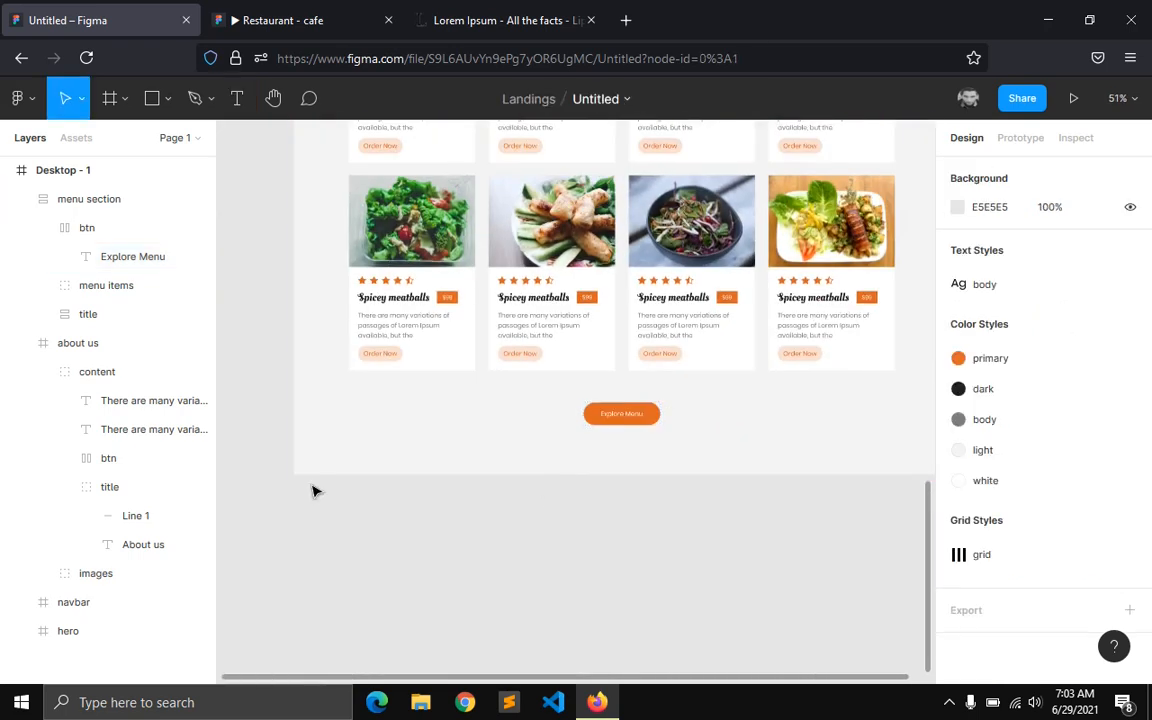
# - Collapse the menu section and about us layers and select the Desktop - 1 frame
pyautogui.click(21, 199)
pyautogui.click(21, 228)
pyautogui.click(67, 204)
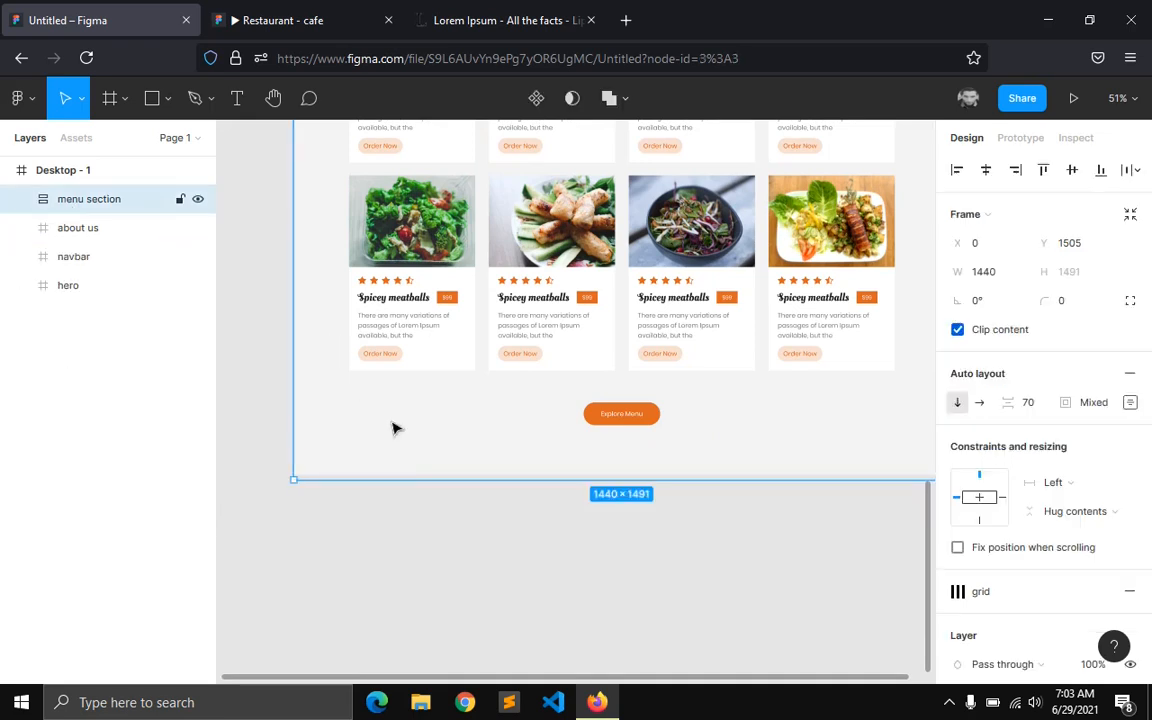
pyautogui.click(88, 172)
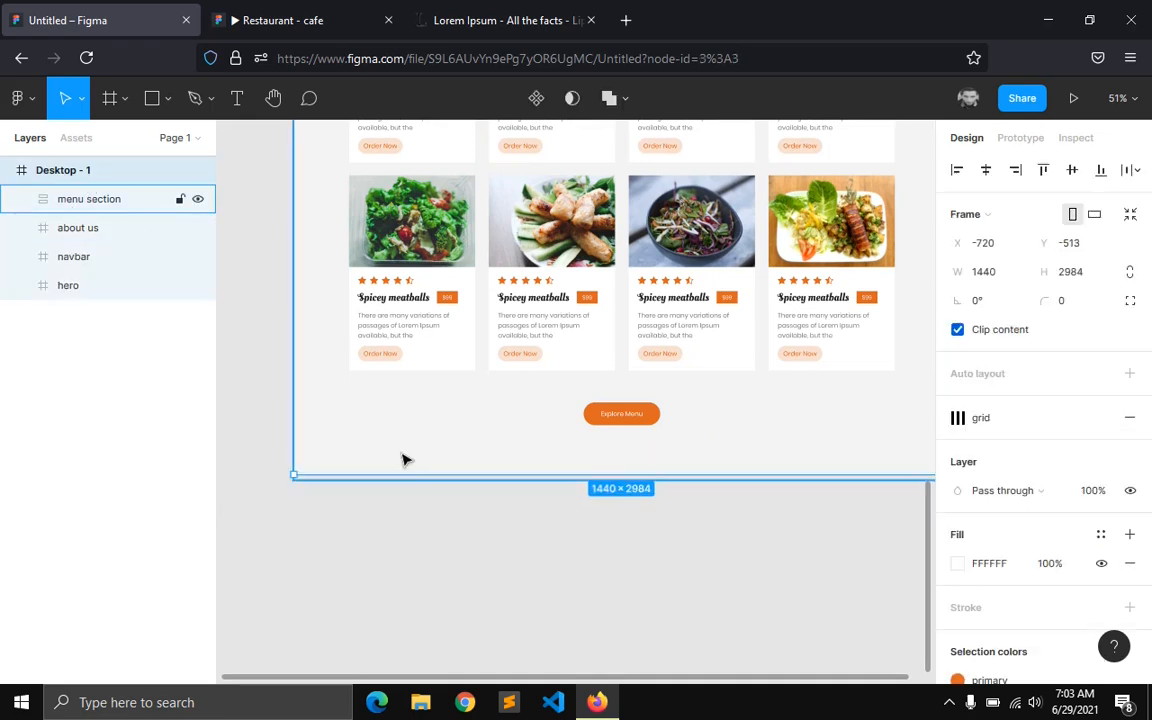
# - Extend the Desktop - 1 frame downward to a height of about 4471 to make room below the menu section
pyautogui.moveTo(403, 715); pyautogui.dragTo(460, 613)
pyautogui.moveTo(463, 681); pyautogui.dragTo(491, 656)
# - Review the "Why to choose us?" section of the reference cafe prototype and return to the design file
pyautogui.click(245, 20)
pyautogui.scroll(-4, 535, 476)
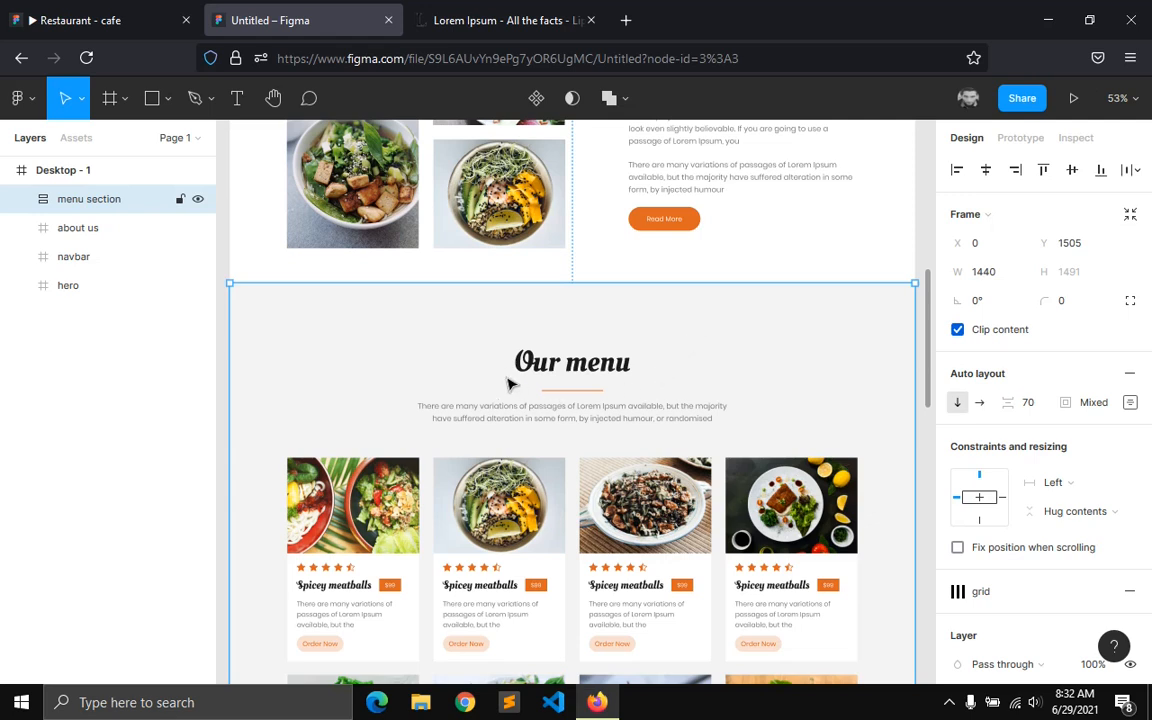
pyautogui.click(80, 20)
pyautogui.scroll(-3, 656, 530)
pyautogui.scroll(-3, 656, 528)
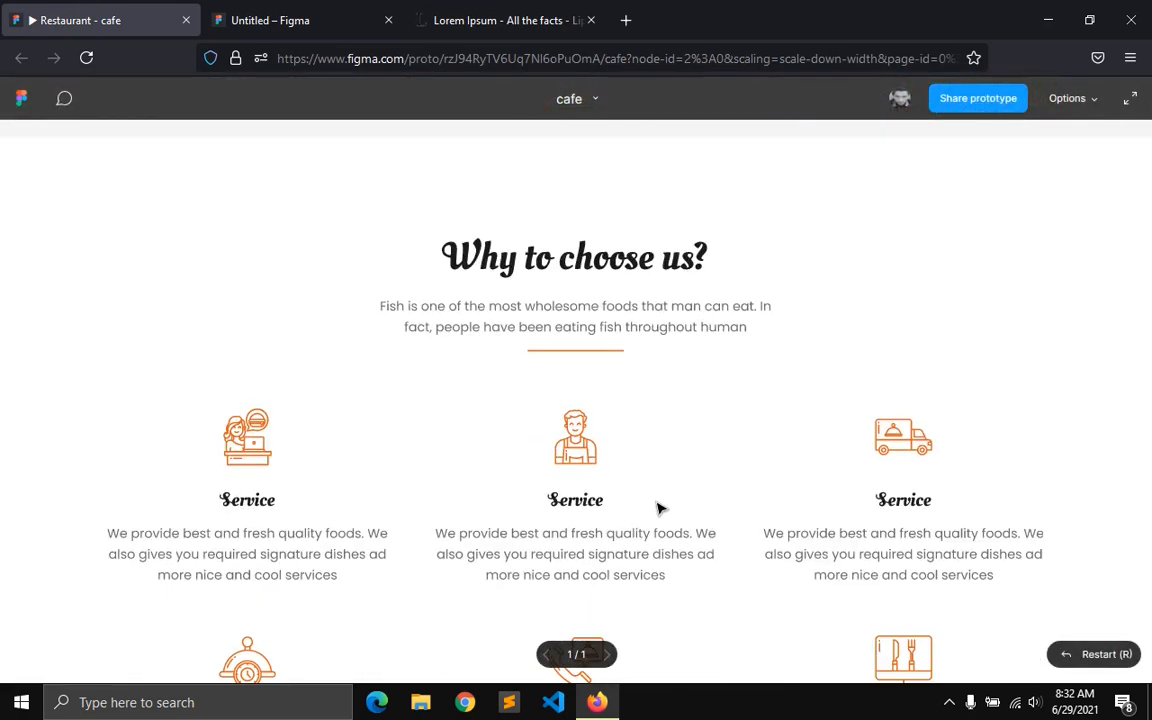
pyautogui.click(345, 16)
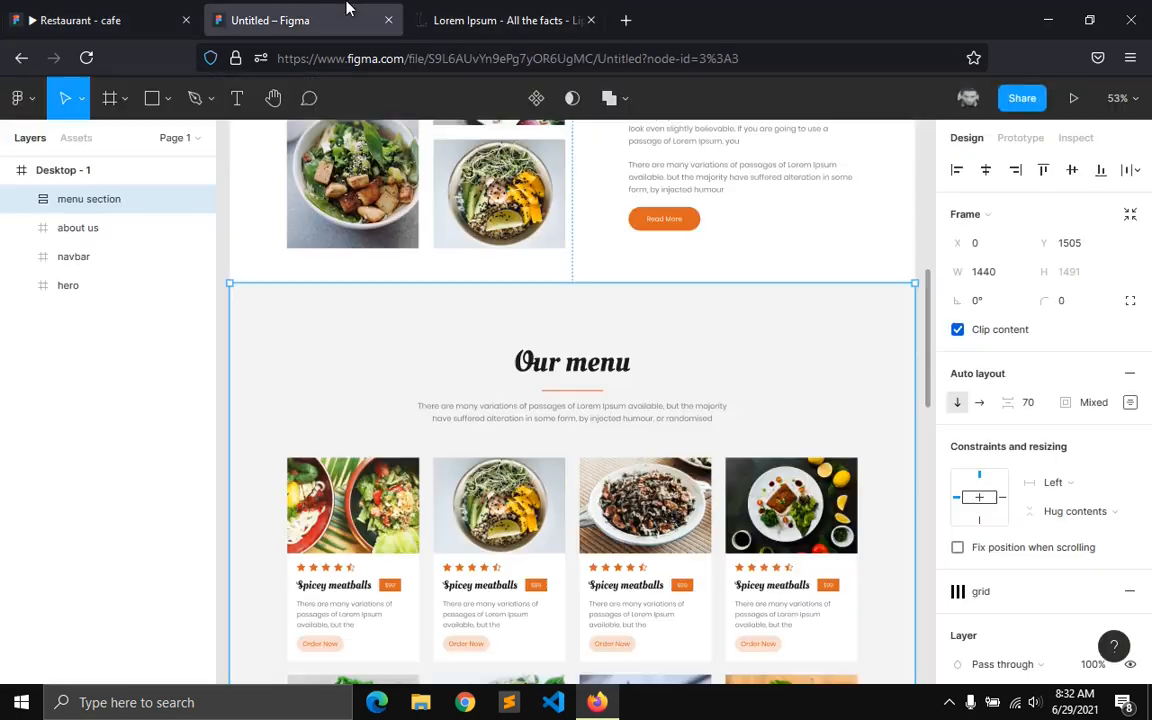
# - Duplicate the "Our menu" title block and place the copy horizontally centred in the white area below the menu section
pyautogui.doubleClick(527, 408)
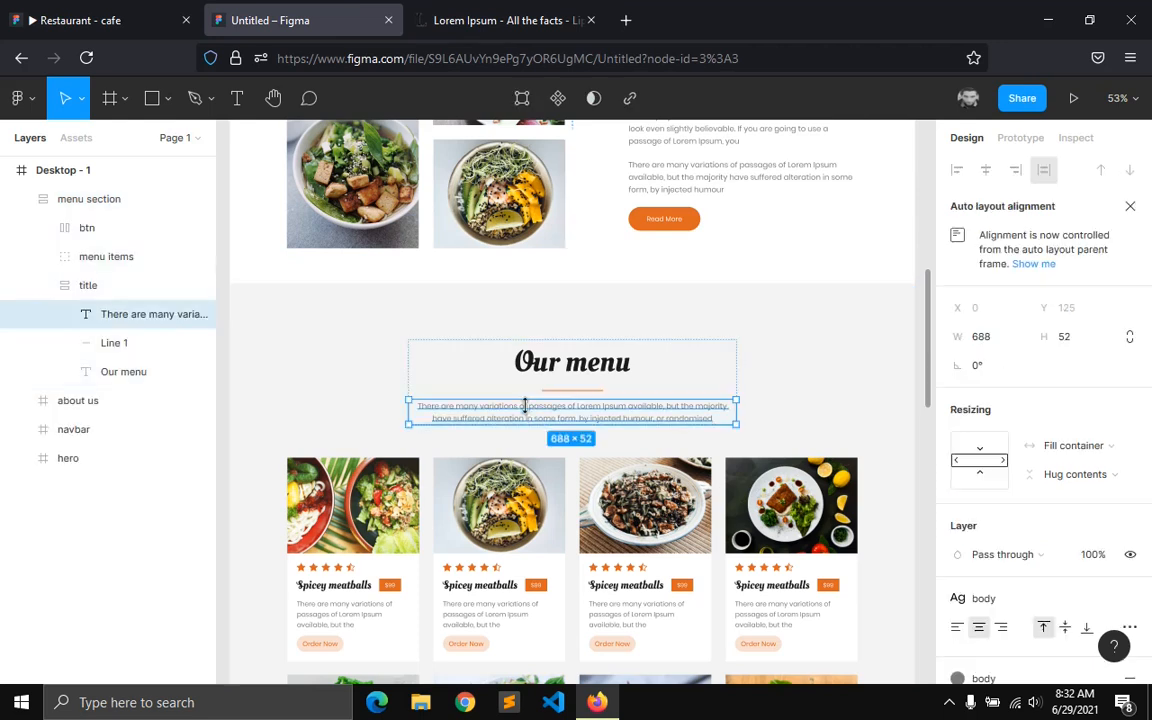
pyautogui.click(87, 293)
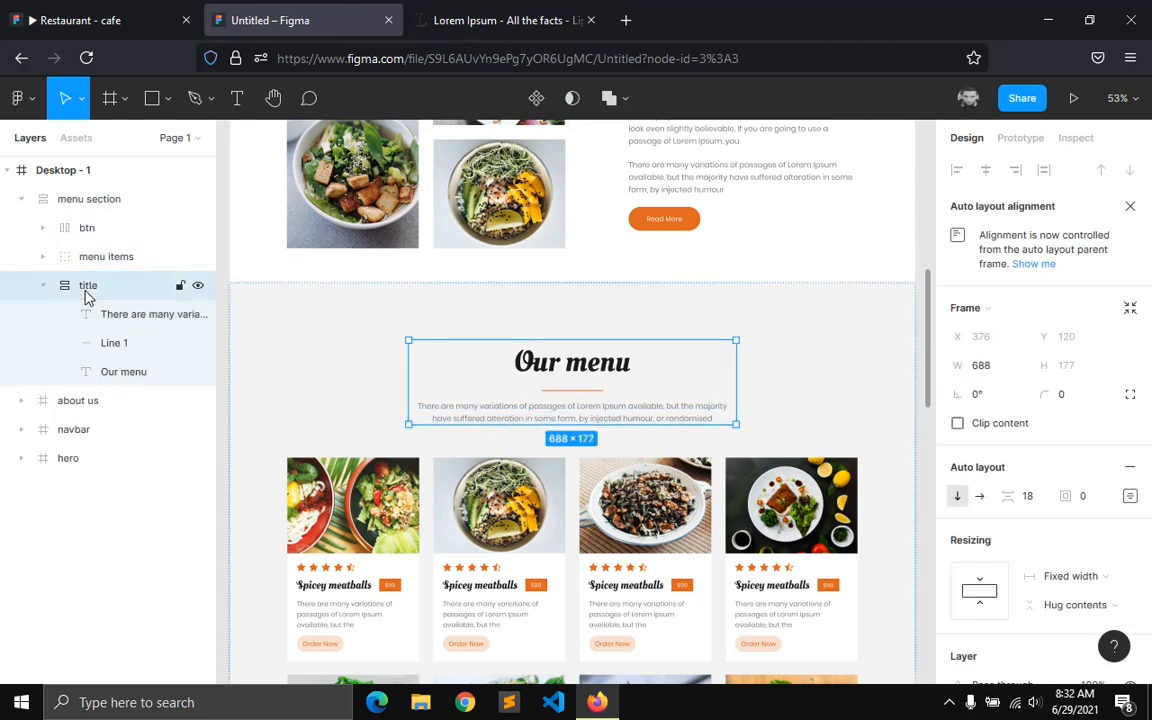
pyautogui.hotkey('ctrl', 'd')
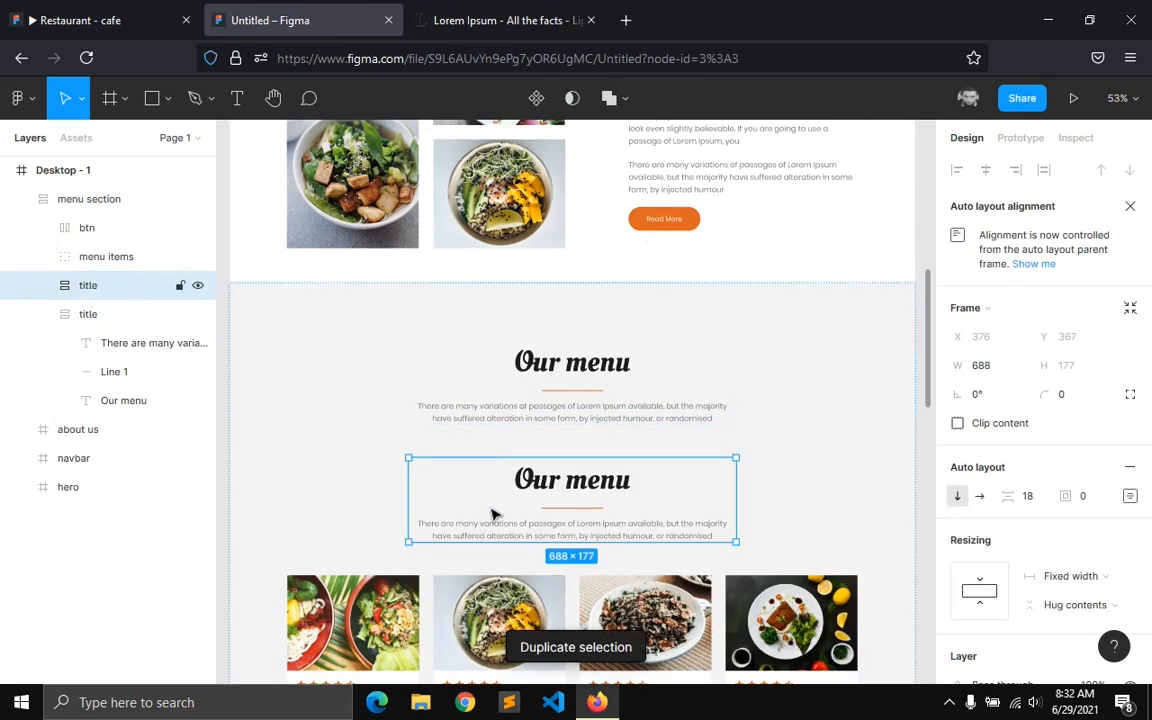
pyautogui.moveTo(545, 490); pyautogui.dragTo(543, 413)
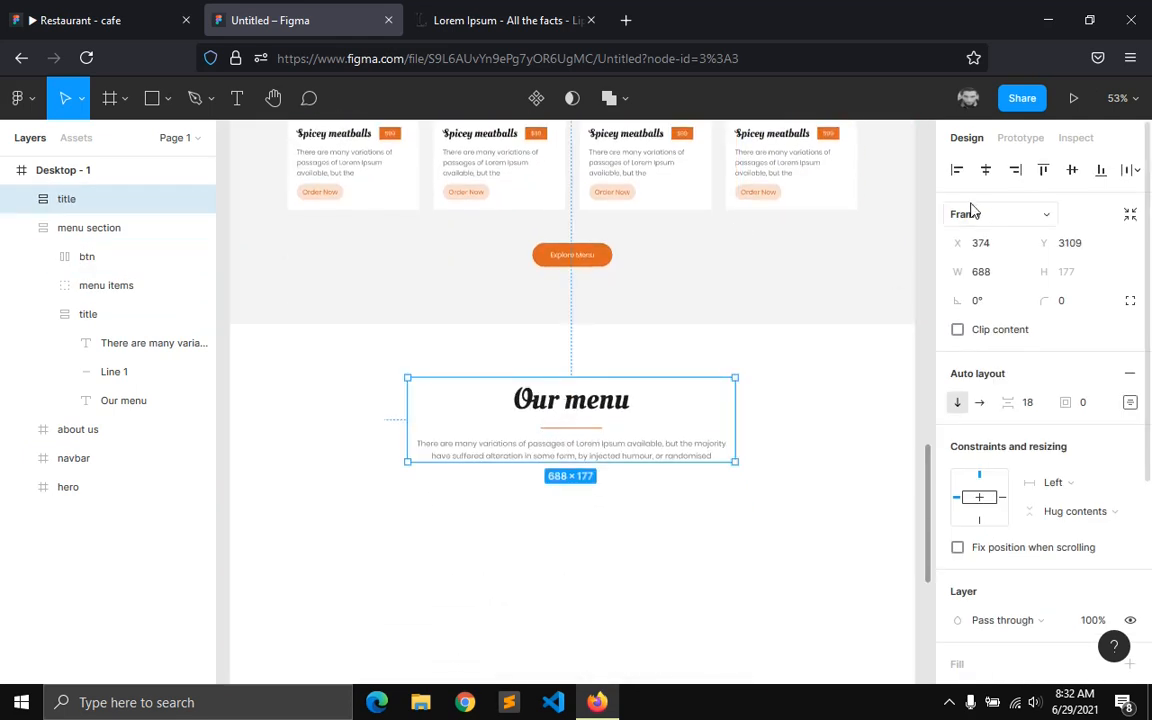
# - Change the heading of the title block copy below the menu section to "Our Services"
pyautogui.doubleClick(541, 415)
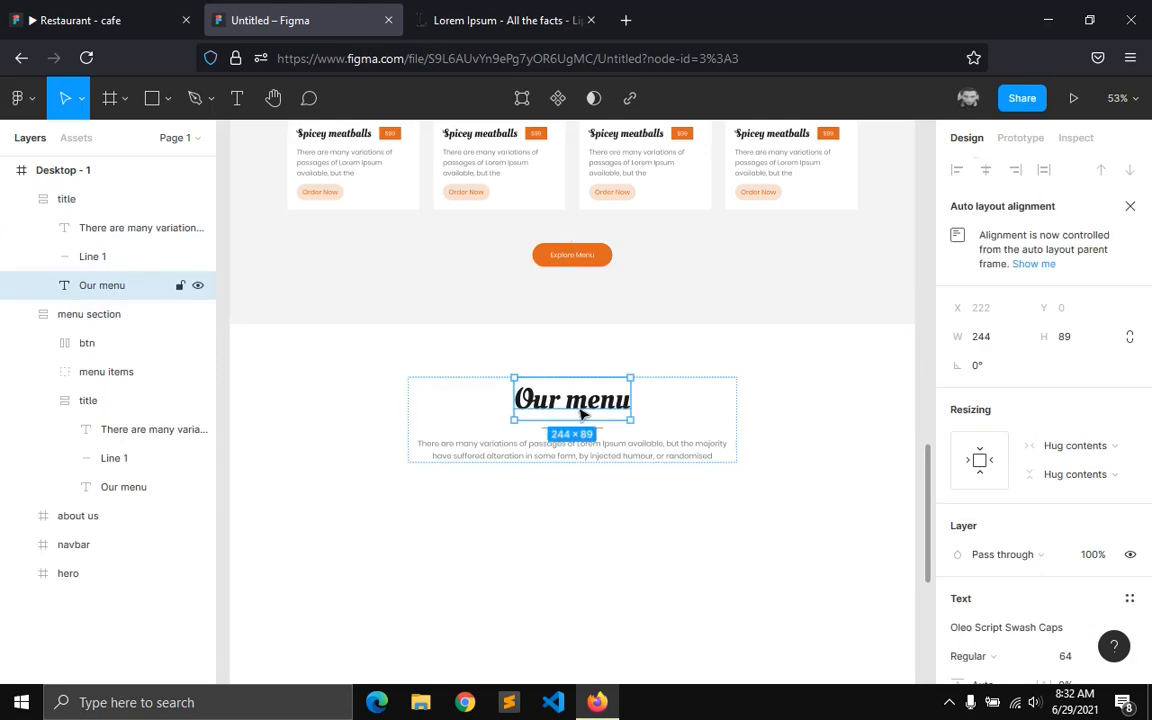
pyautogui.doubleClick(579, 408)
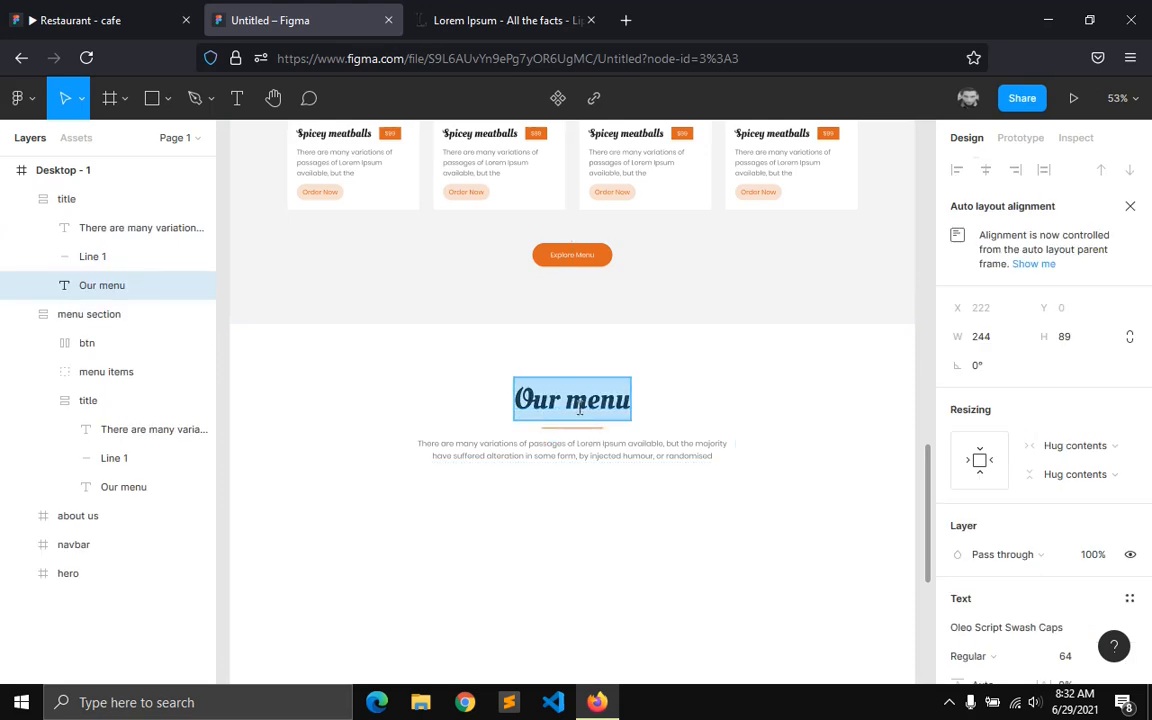
pyautogui.write('or')
pyautogui.hotkey('ctrl', 'a')
pyautogui.write('Our services')
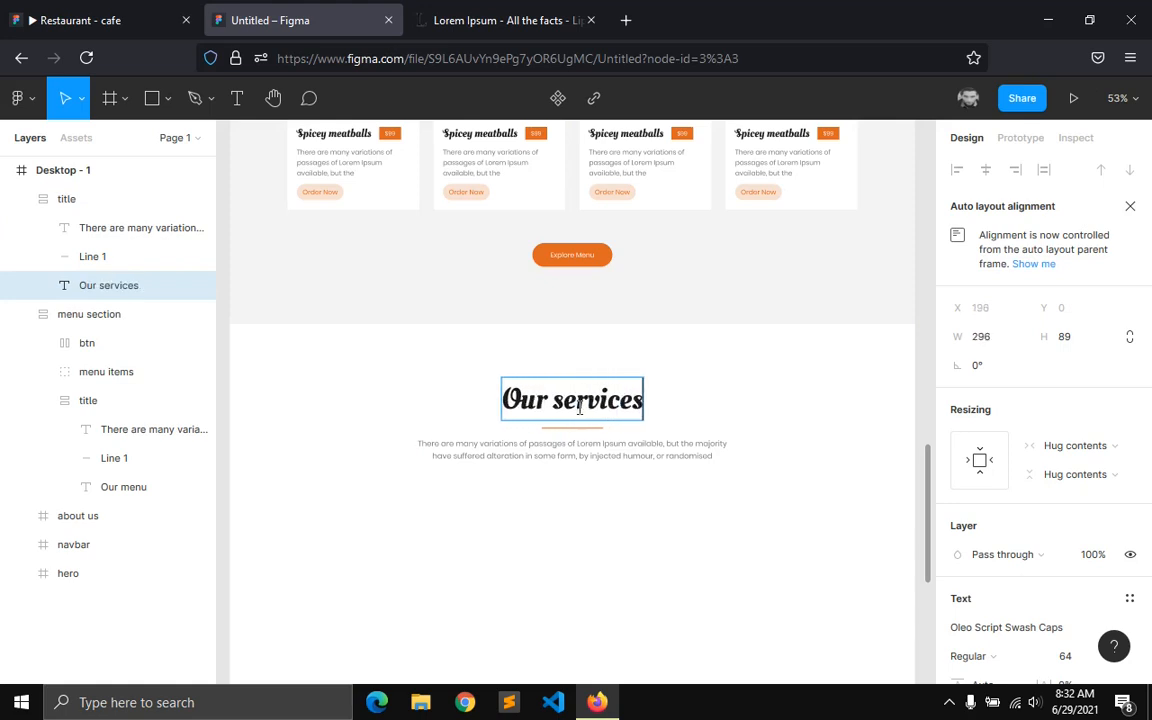
pyautogui.press('BackSpace')
pyautogui.write('S')
pyautogui.press('Escape')
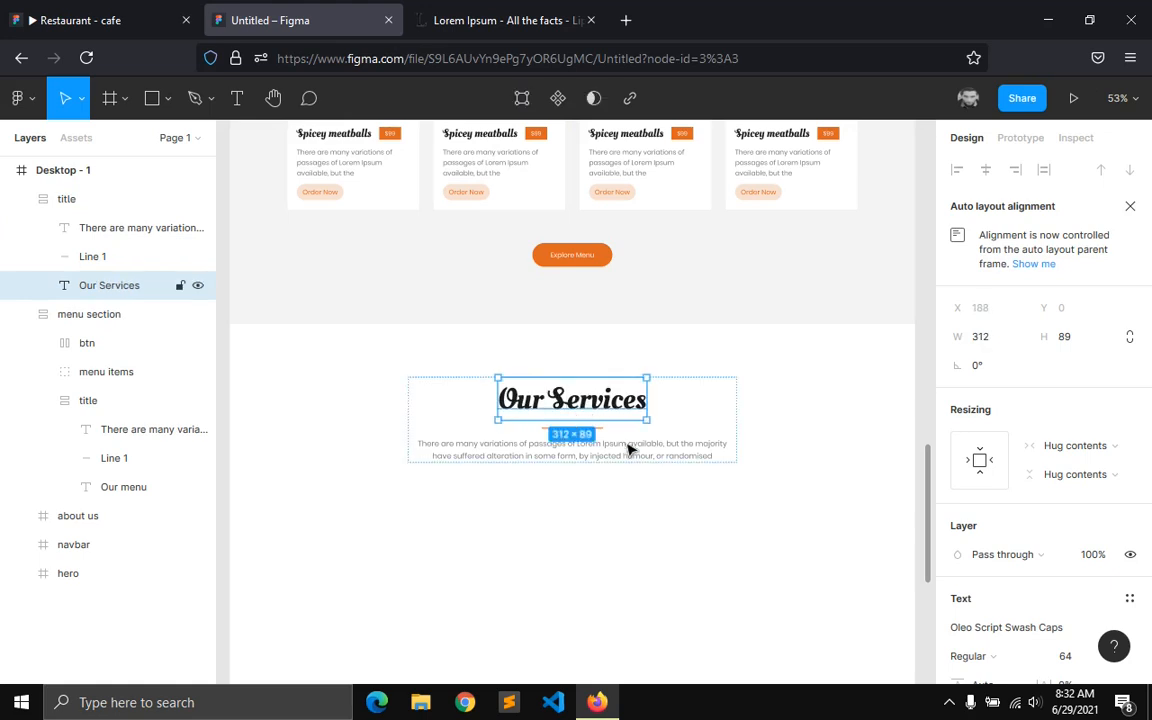
pyautogui.click(566, 512)
pyautogui.click(559, 447)
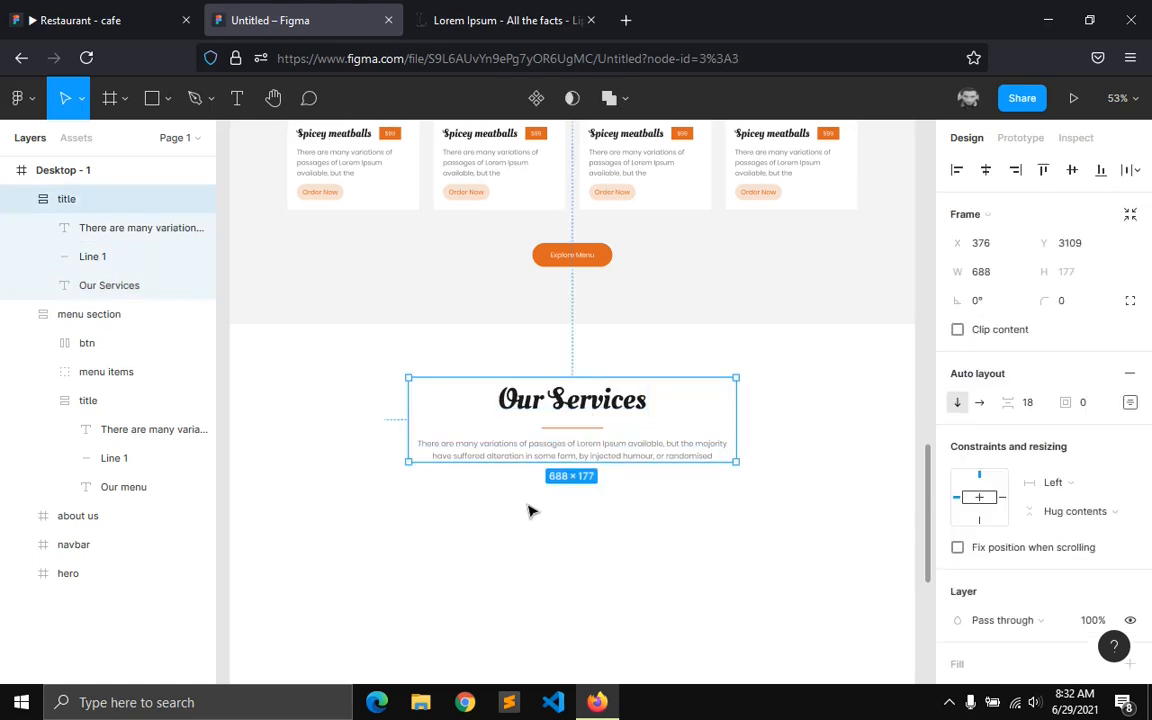
pyautogui.click(530, 511)
# - Make the column layout grid visible on the Desktop - 1 frame
pyautogui.scroll(-2, 530, 511)
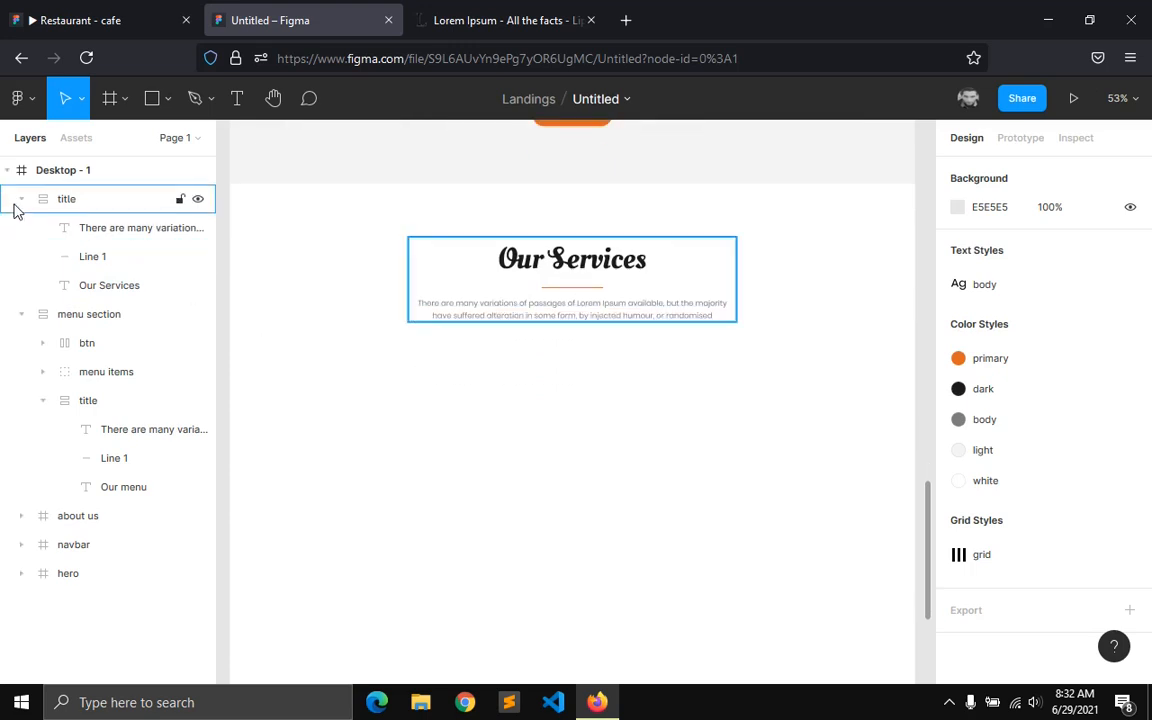
pyautogui.click(14, 203)
pyautogui.click(90, 175)
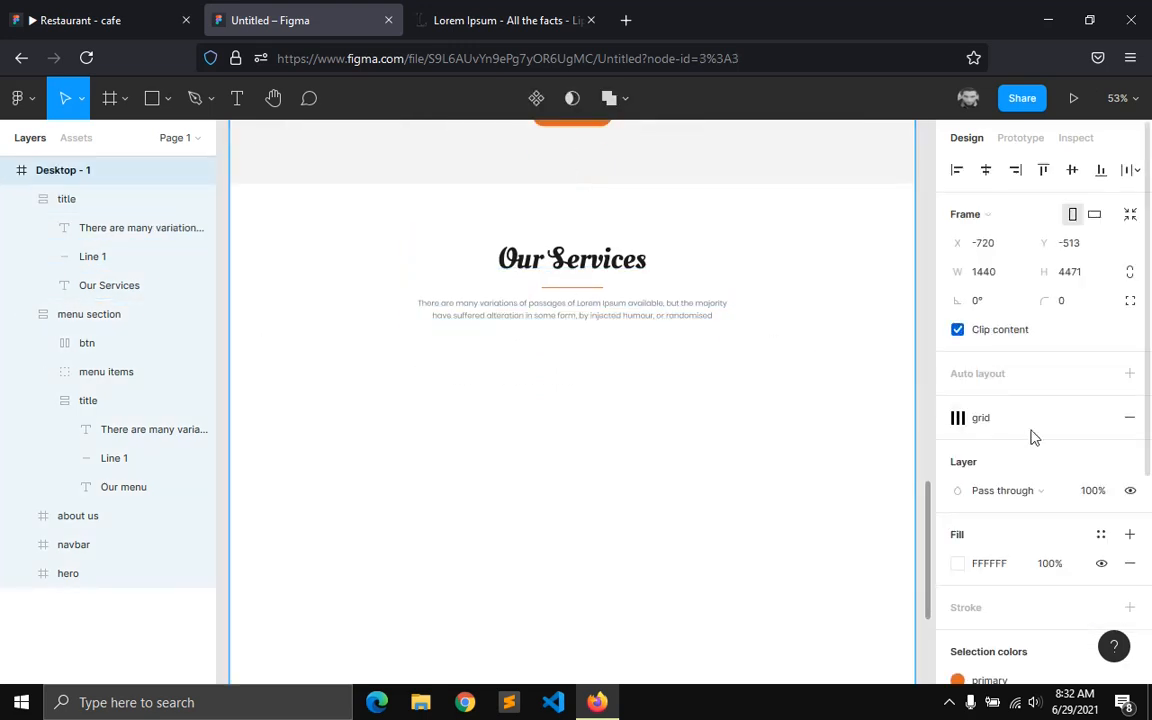
pyautogui.click(1078, 425)
pyautogui.click(490, 430)
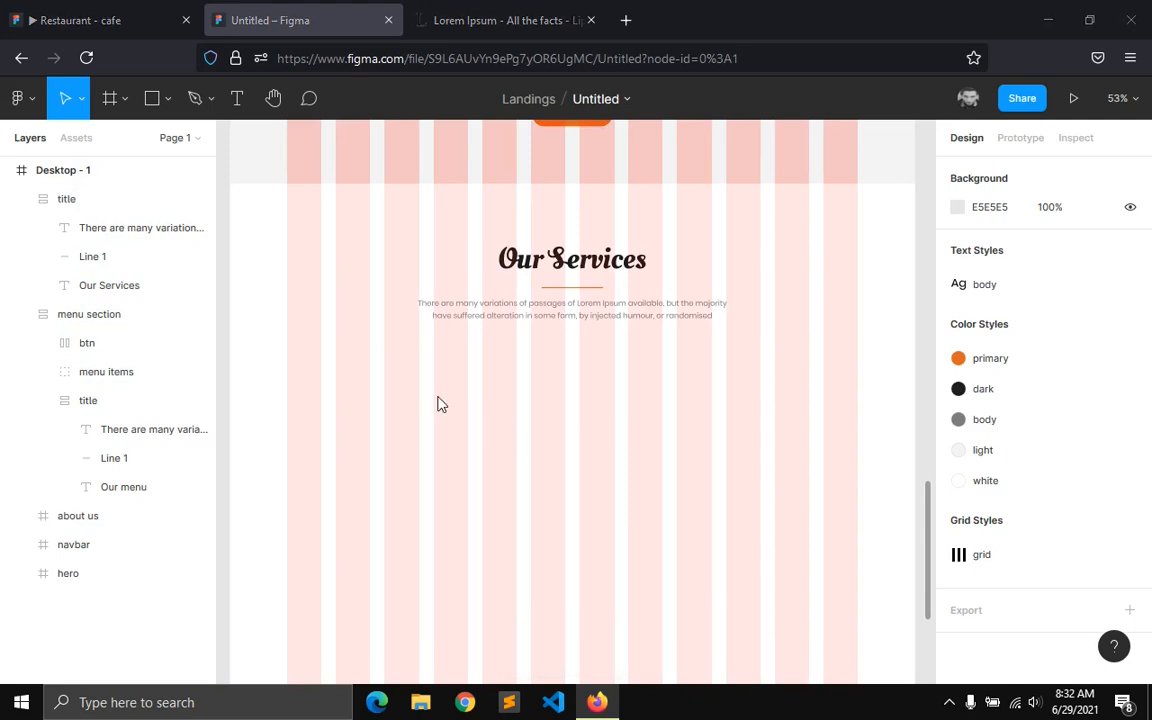
# - Import the 007-consult SVG icon into the Desktop - 1 frame and resize it to 64 × 64 with constrained proportions
pyautogui.hotkey('ctrl', 'shift', 'k')
pyautogui.click(218, 131)
pyautogui.doubleClick(218, 131)
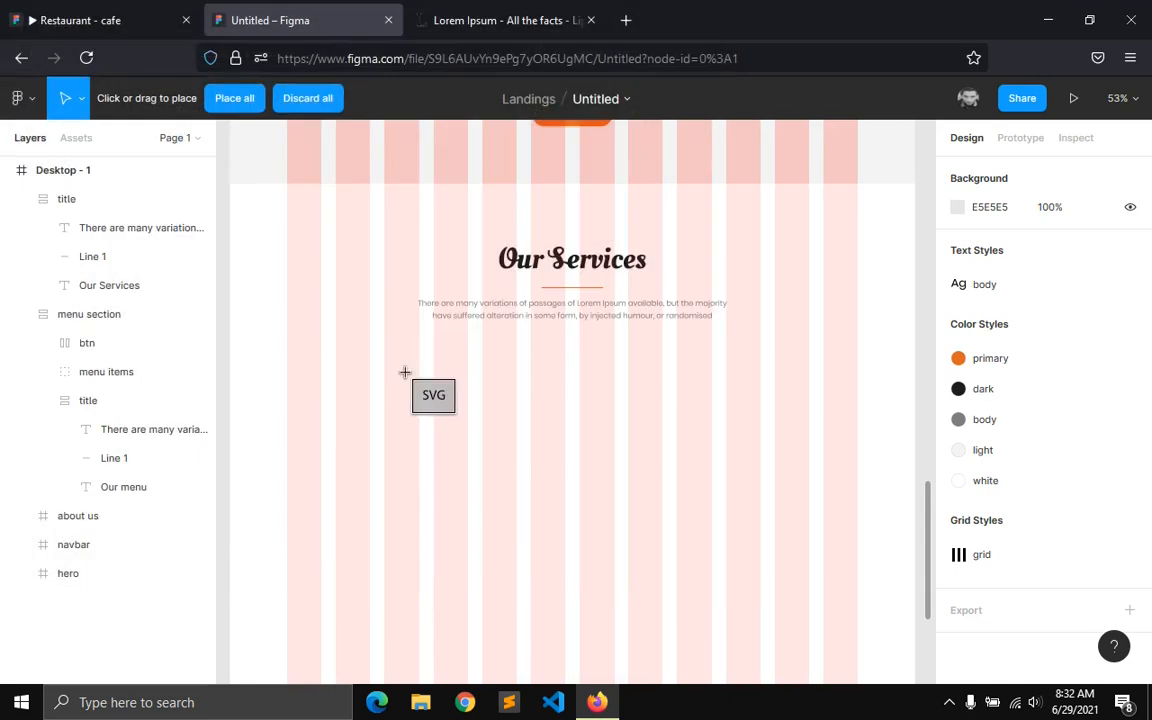
pyautogui.click(350, 397)
pyautogui.click(1131, 272)
pyautogui.click(988, 278)
pyautogui.write('64')
pyautogui.press('Return')
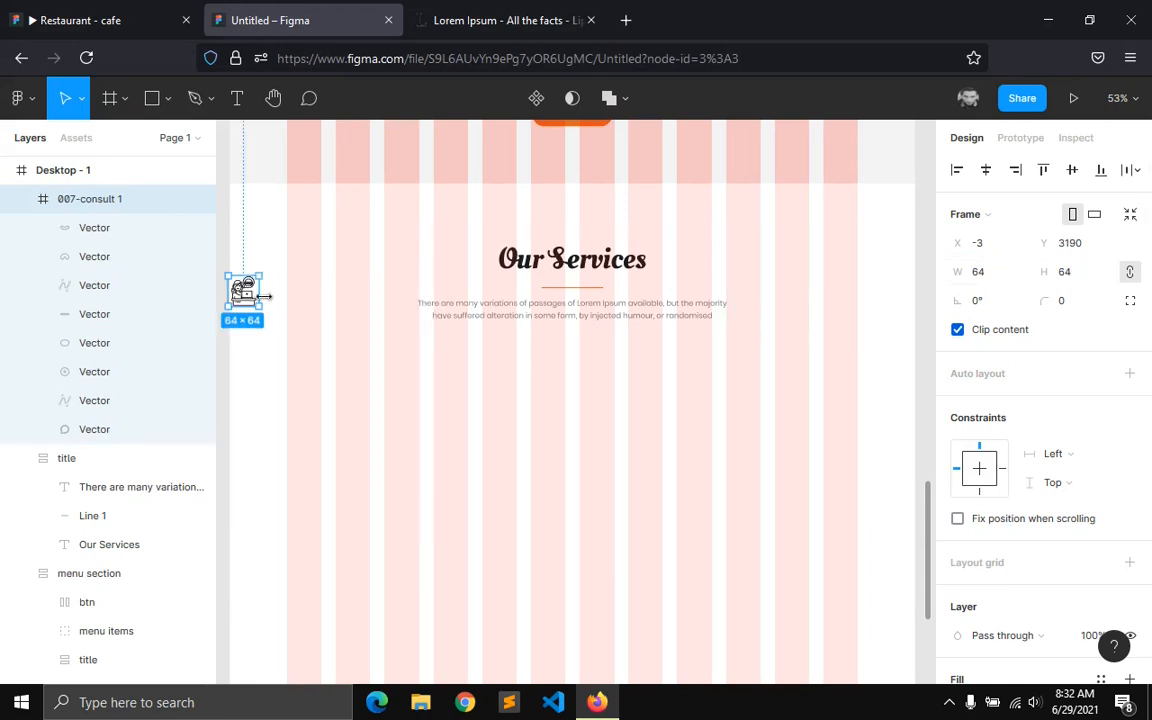
# - Move the consult icon below the "Our Services" title, over the first columns of the grid, and recolour it with the primary style
pyautogui.moveTo(243, 290); pyautogui.dragTo(398, 418)
pyautogui.scroll(5, 309, 492)
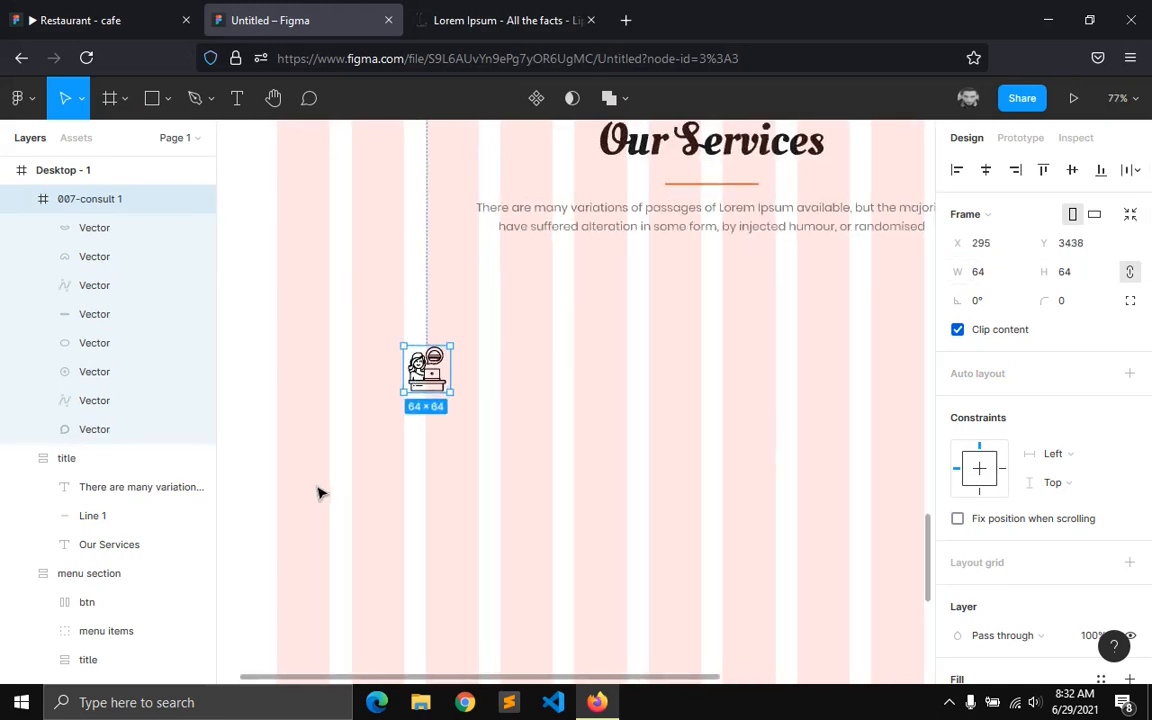
pyautogui.scroll(-3, 1040, 569)
pyautogui.click(1096, 528)
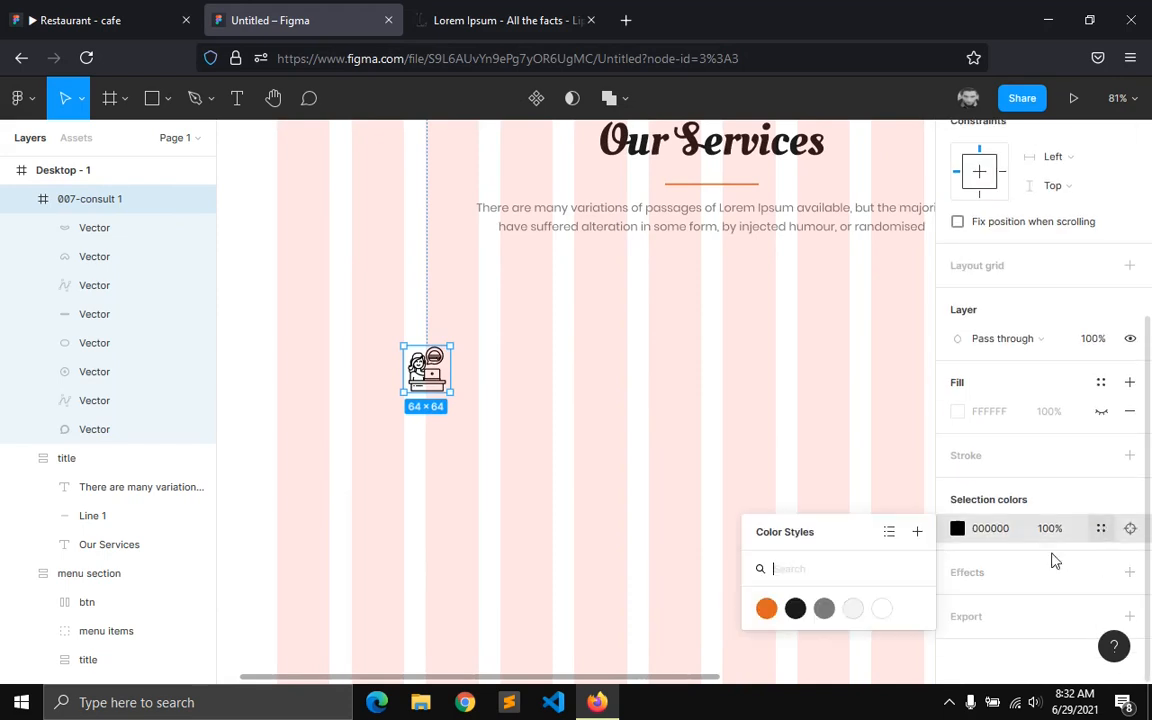
pyautogui.click(767, 610)
pyautogui.click(323, 235)
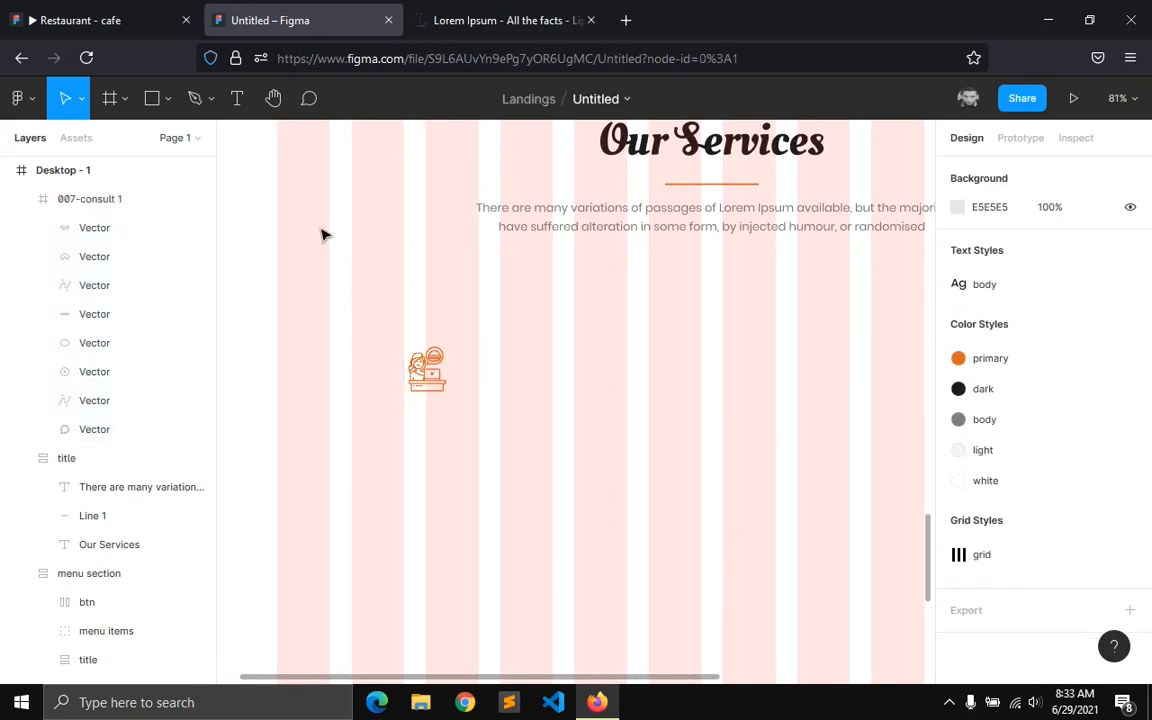
# - Add the text "Serivce" under the consult icon and set its font size to 24
pyautogui.click(237, 99)
pyautogui.click(399, 408)
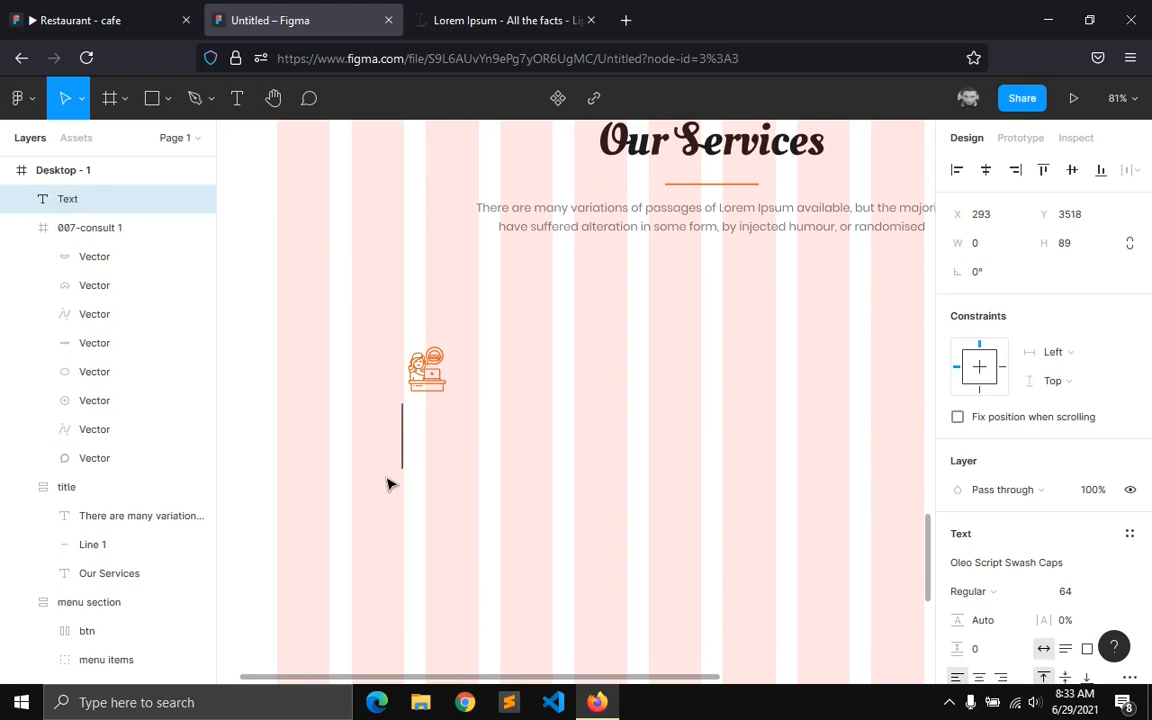
pyautogui.write('Serivce')
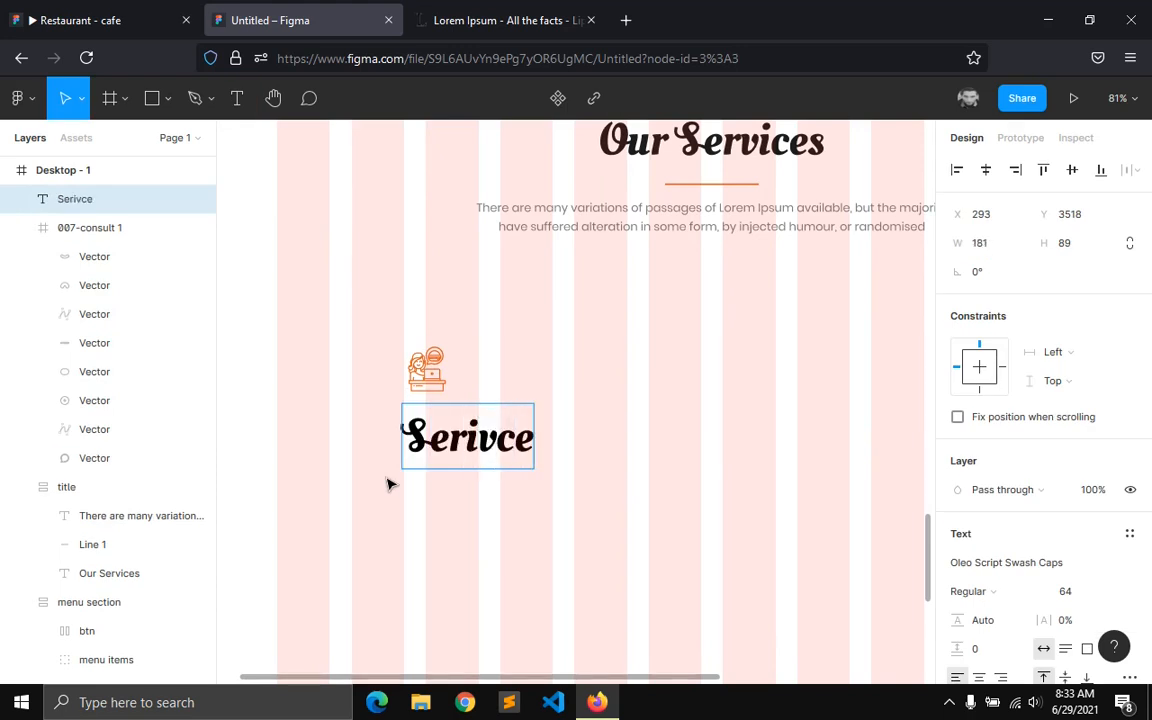
pyautogui.press('Escape')
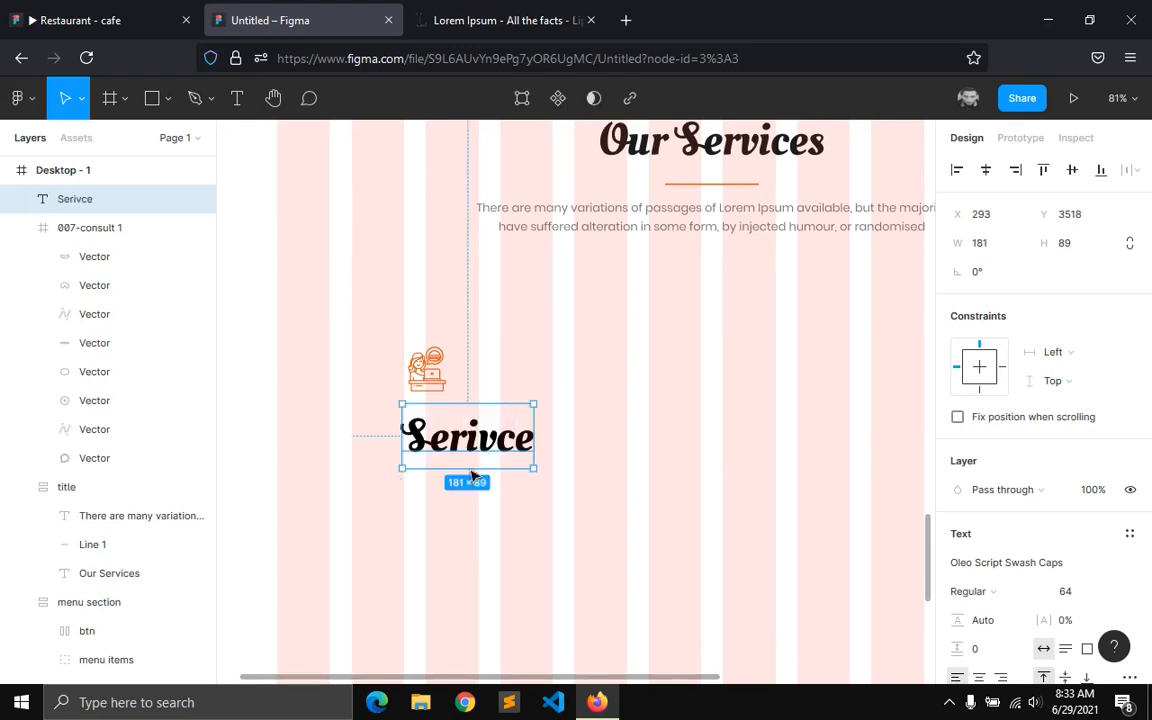
pyautogui.click(1080, 592)
pyautogui.write('24')
pyautogui.press('Return')
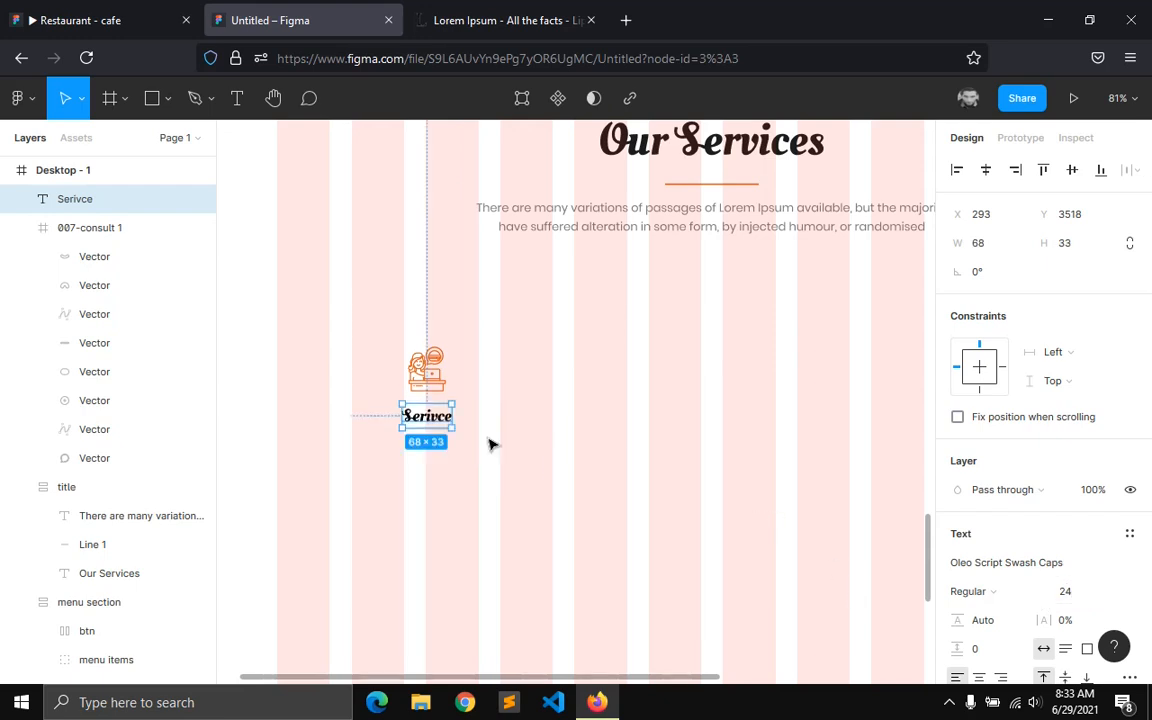
# - Move the "Serivce" heading slightly further below the icon and apply the dark colour style to it
pyautogui.moveTo(427, 421); pyautogui.dragTo(427, 435)
pyautogui.scroll(-3, 1082, 532)
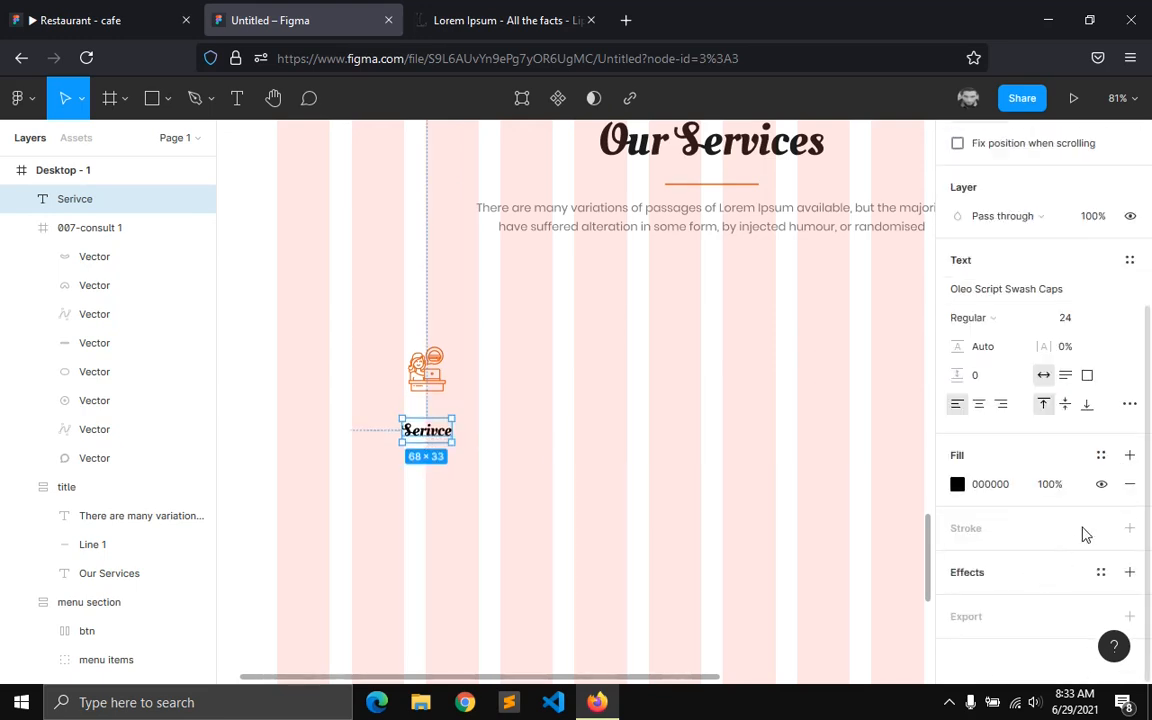
pyautogui.click(1104, 457)
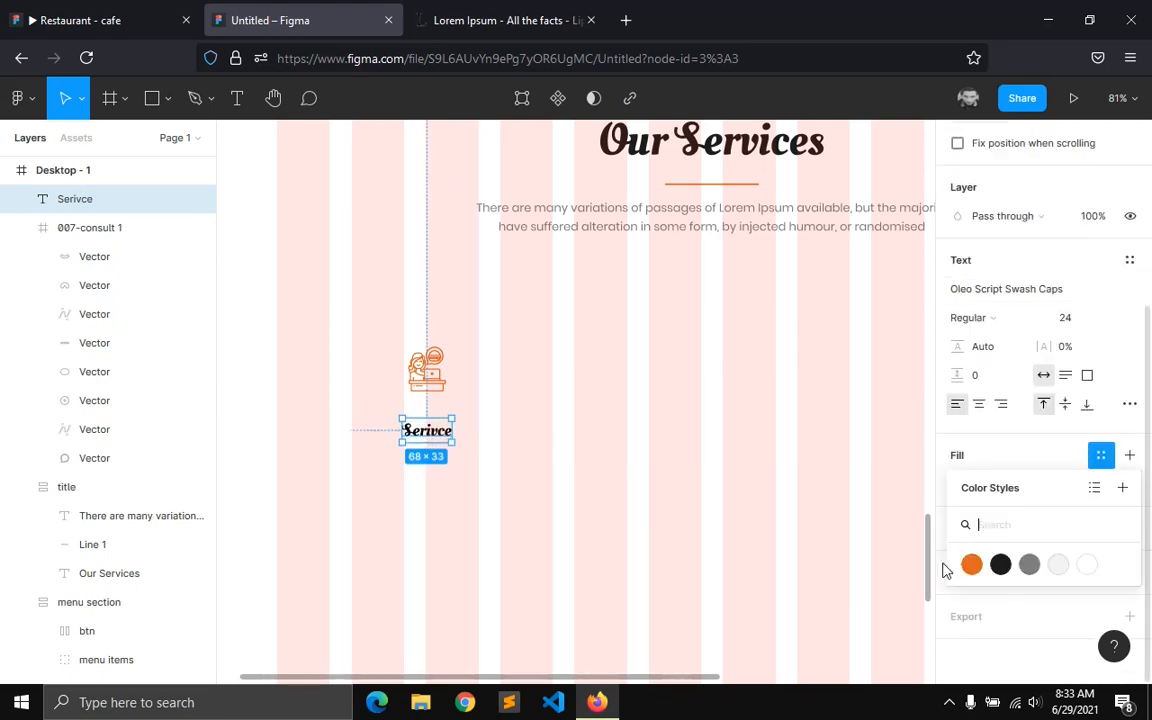
pyautogui.click(1000, 565)
pyautogui.click(586, 507)
# - Duplicate the "Our Services" description, place the copy below the "Serivce" heading and resize it to 380 wide across the first four columns
pyautogui.click(691, 229)
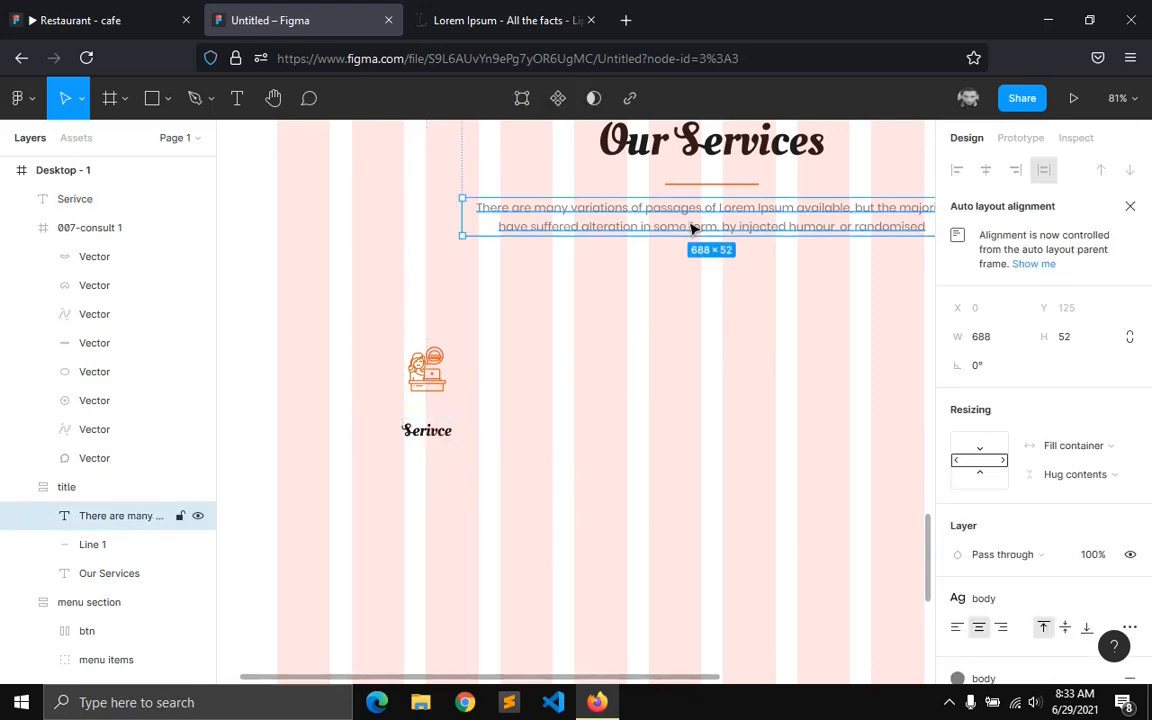
pyautogui.hotkey('ctrl', 'd')
pyautogui.moveTo(651, 275); pyautogui.dragTo(420, 510)
pyautogui.moveTo(803, 501); pyautogui.dragTo(552, 517)
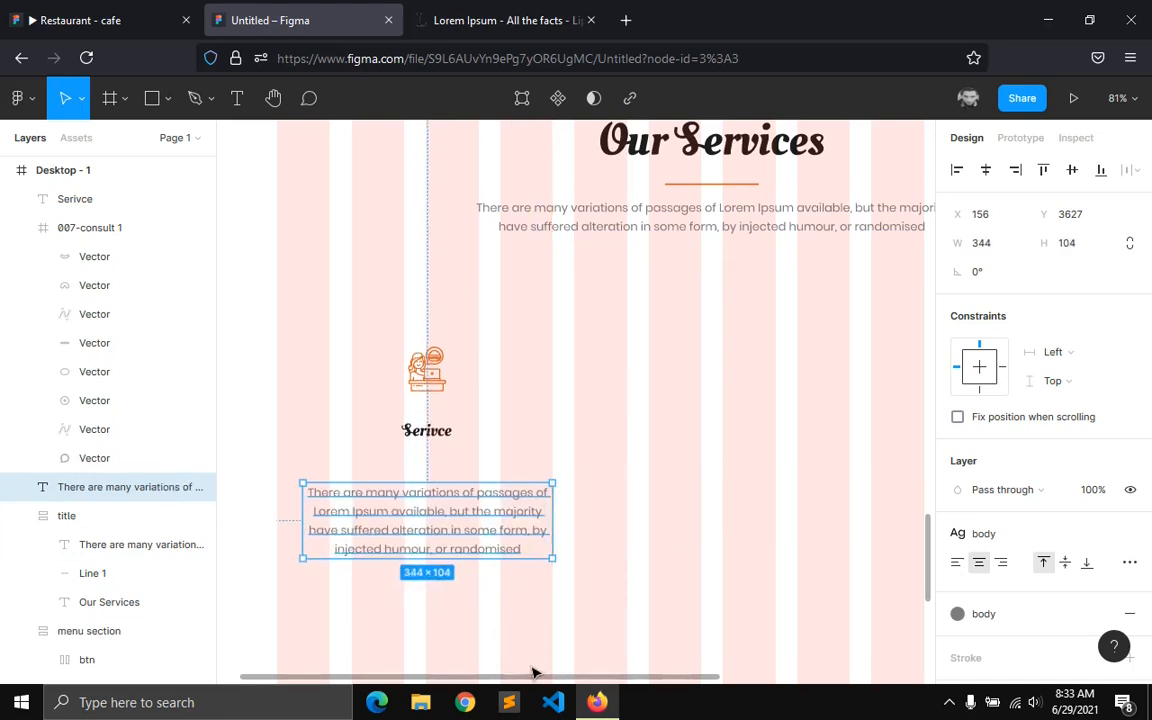
pyautogui.moveTo(530, 680); pyautogui.dragTo(490, 681)
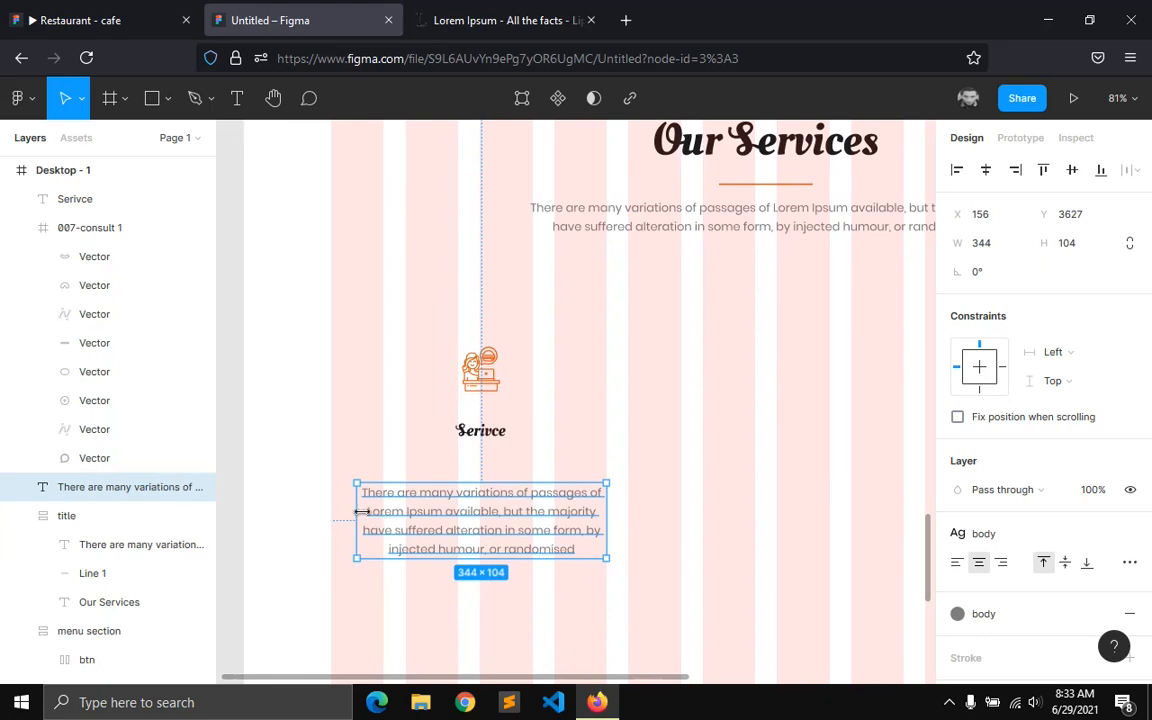
pyautogui.moveTo(357, 512); pyautogui.dragTo(331, 511)
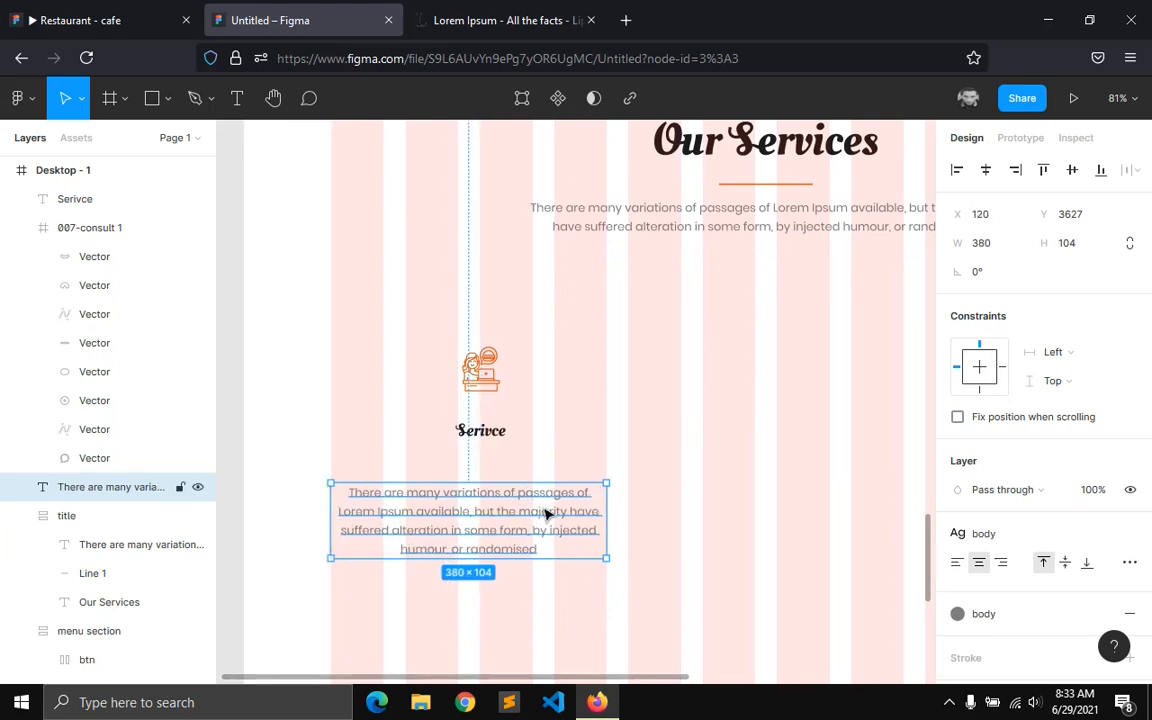
pyautogui.moveTo(612, 508)
pyautogui.mouseDown()
pyautogui.moveTo(589, 509)
pyautogui.moveTo(611, 509)
pyautogui.mouseUp()
# - Move the "Serivce" heading and the consult icon down closer to the description paragraph
pyautogui.click(500, 436)
pyautogui.moveTo(500, 436); pyautogui.dragTo(498, 464)
pyautogui.click(485, 369)
pyautogui.moveTo(485, 369); pyautogui.dragTo(487, 408)
# - Combine the "Serivce" heading and its description in a vertical auto layout frame with centred alignment
pyautogui.click(466, 461)
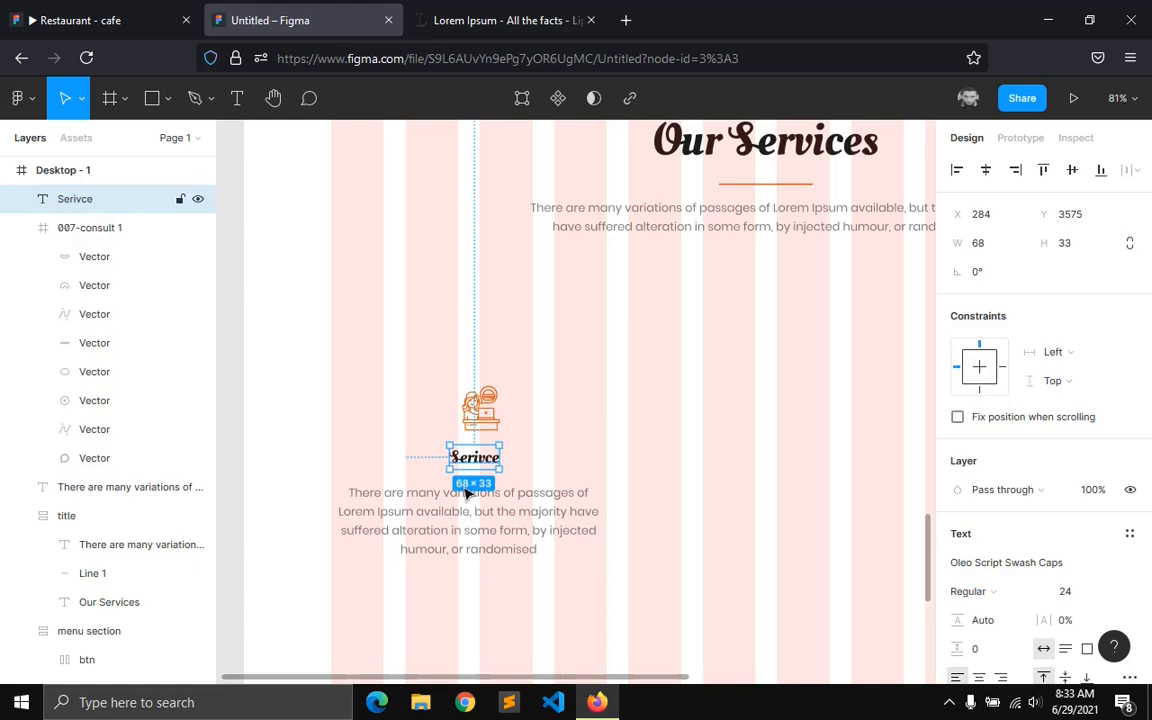
pyautogui.keyDown('shift'); pyautogui.click(530, 481); pyautogui.keyUp('shift')
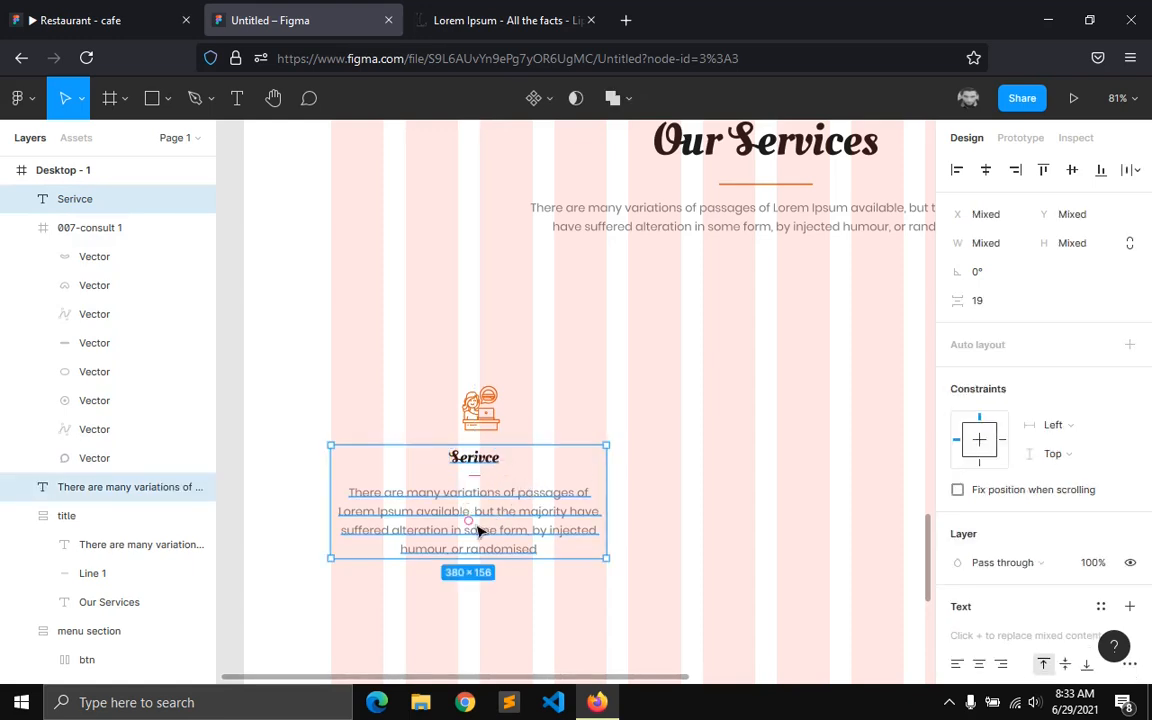
pyautogui.hotkey('shift', 'a')
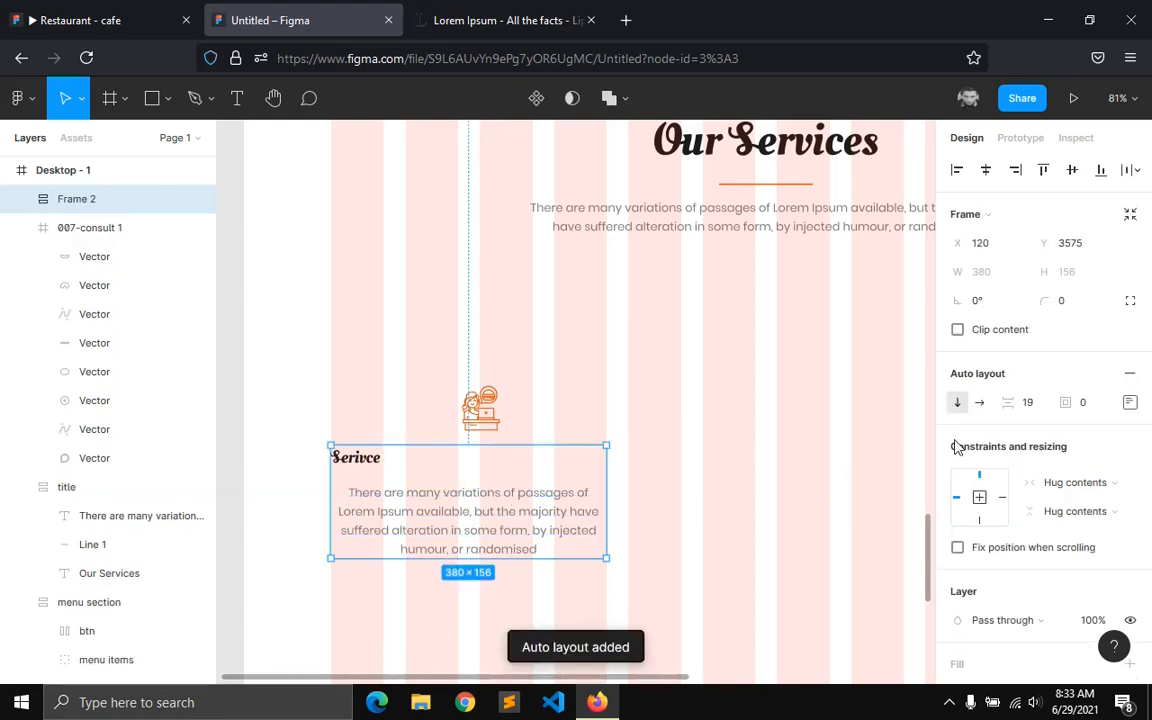
pyautogui.click(1121, 405)
pyautogui.click(1068, 480)
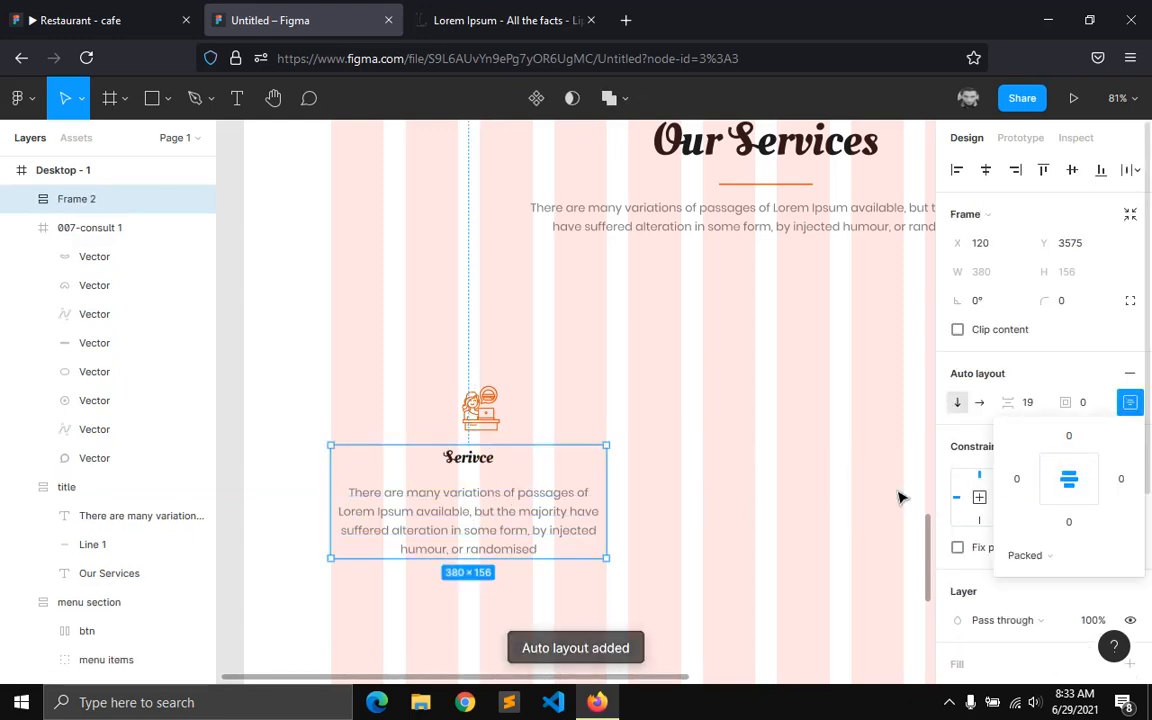
# - Set the service text frame's horizontal resizing to a fixed width of 380
pyautogui.click(626, 503)
pyautogui.click(565, 513)
pyautogui.click(1075, 482)
pyautogui.click(1054, 517)
pyautogui.moveTo(605, 488); pyautogui.dragTo(607, 487)
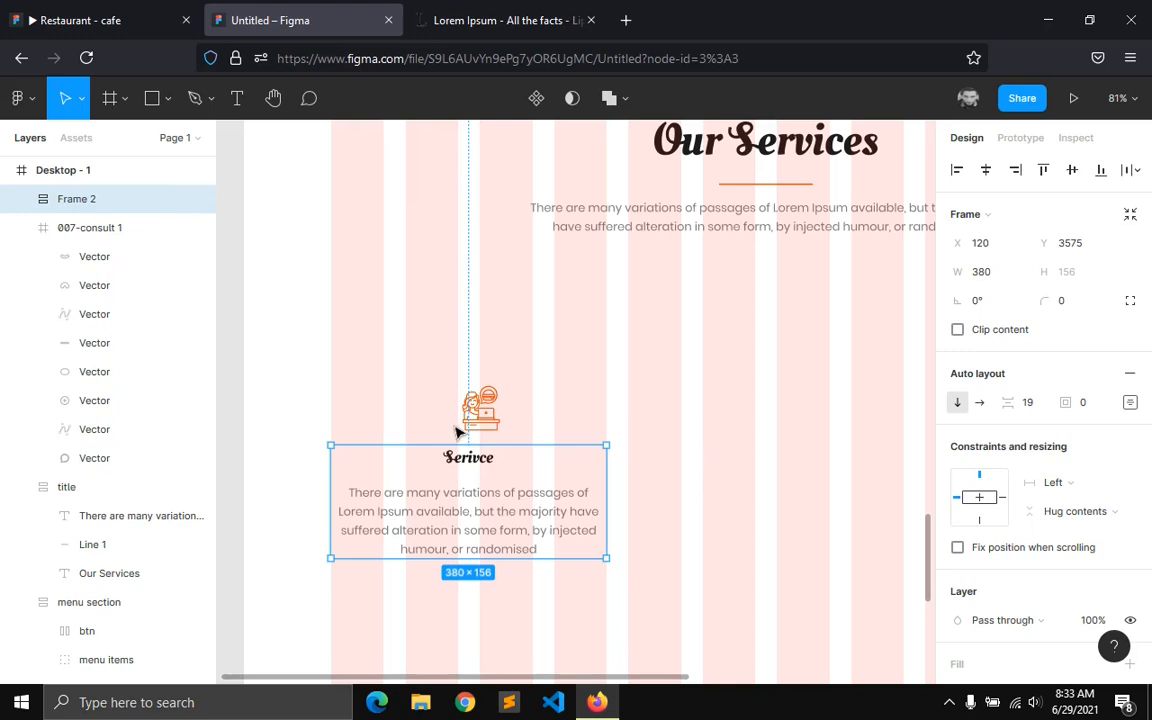
# - Set the spacing between the "Serivce" heading and its description to 12 in the text frame's auto layout
pyautogui.click(480, 408)
pyautogui.click(467, 478)
pyautogui.click(1030, 406)
pyautogui.write('12')
pyautogui.press('Return')
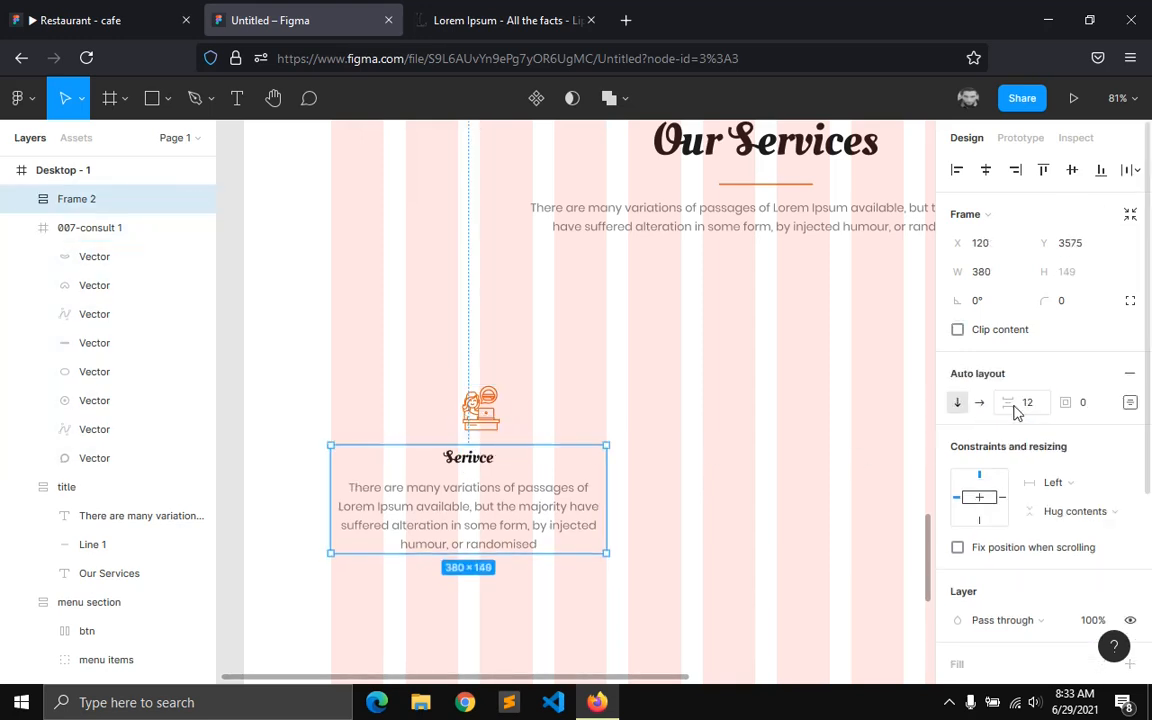
# - Shorten the service description so that it ends with "suffered alteration in some form"
pyautogui.doubleClick(540, 514)
pyautogui.doubleClick(540, 546)
pyautogui.click(548, 530)
pyautogui.keyDown('shift'); pyautogui.click(541, 527); pyautogui.keyUp('shift')
pyautogui.press('BackSpace')
pyautogui.press('BackSpace')
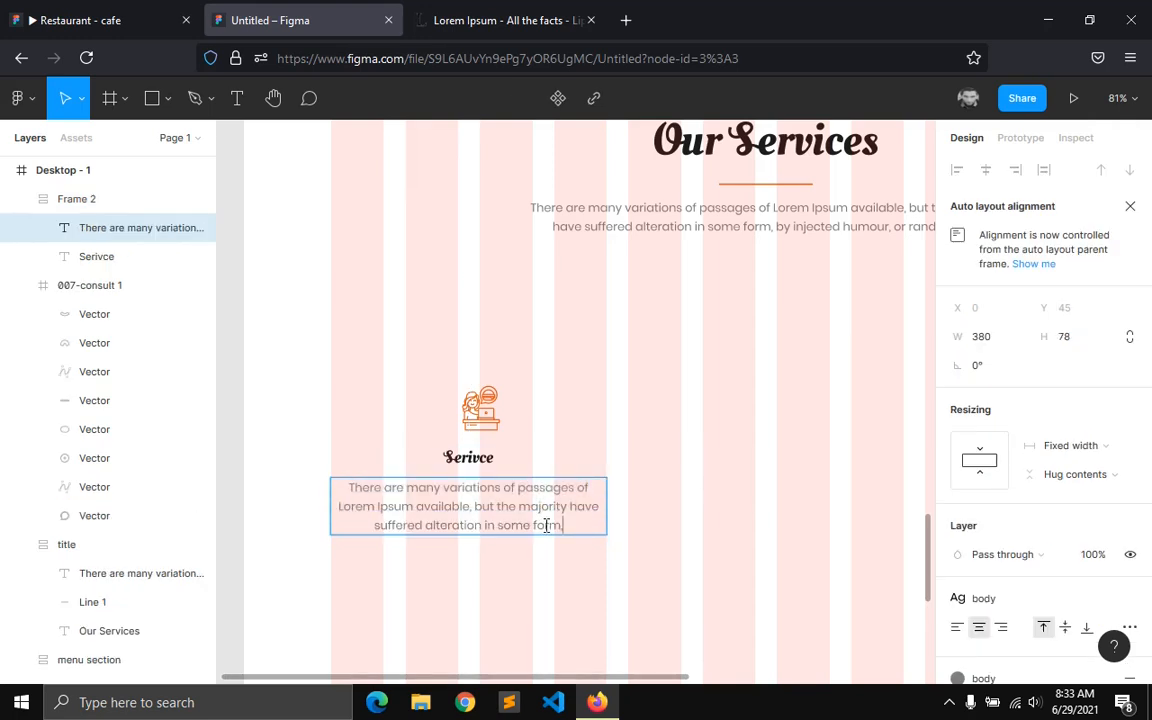
pyautogui.press('Escape')
pyautogui.press('Escape')
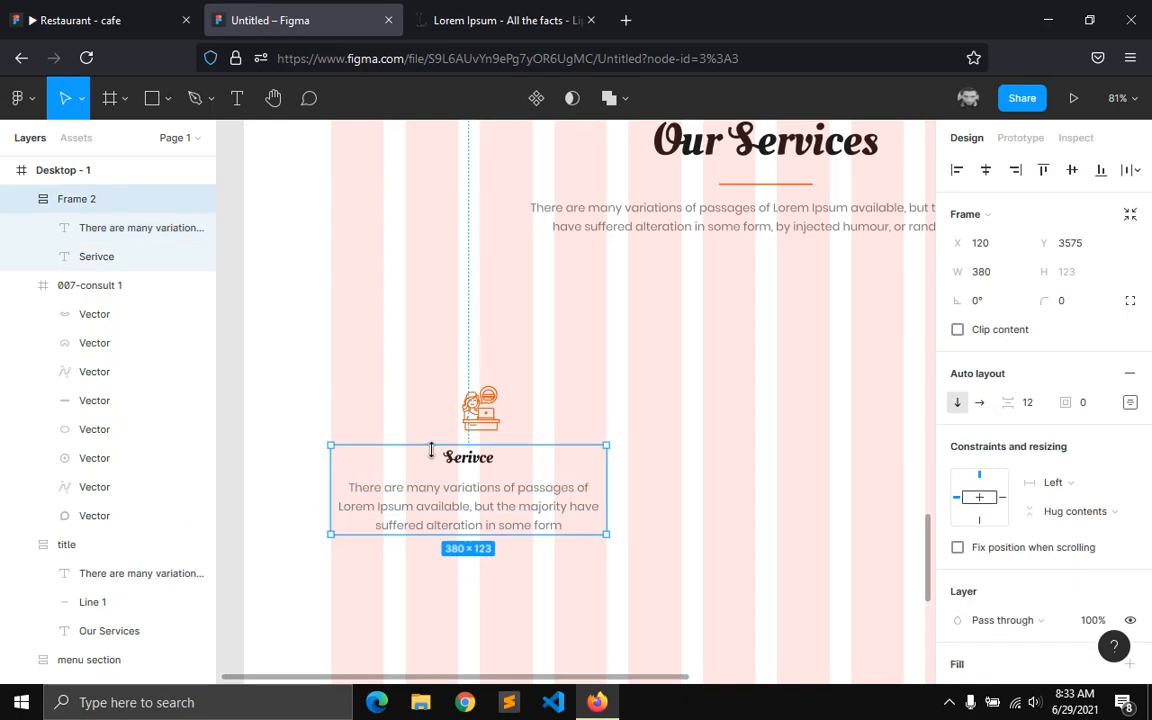
# - Combine the consult icon and the service text frame in a vertical auto layout frame with centred alignment
pyautogui.click(476, 404)
pyautogui.click(484, 485)
pyautogui.click(480, 405)
pyautogui.keyDown('shift'); pyautogui.click(482, 483); pyautogui.keyUp('shift')
pyautogui.hotkey('shift', 'a')
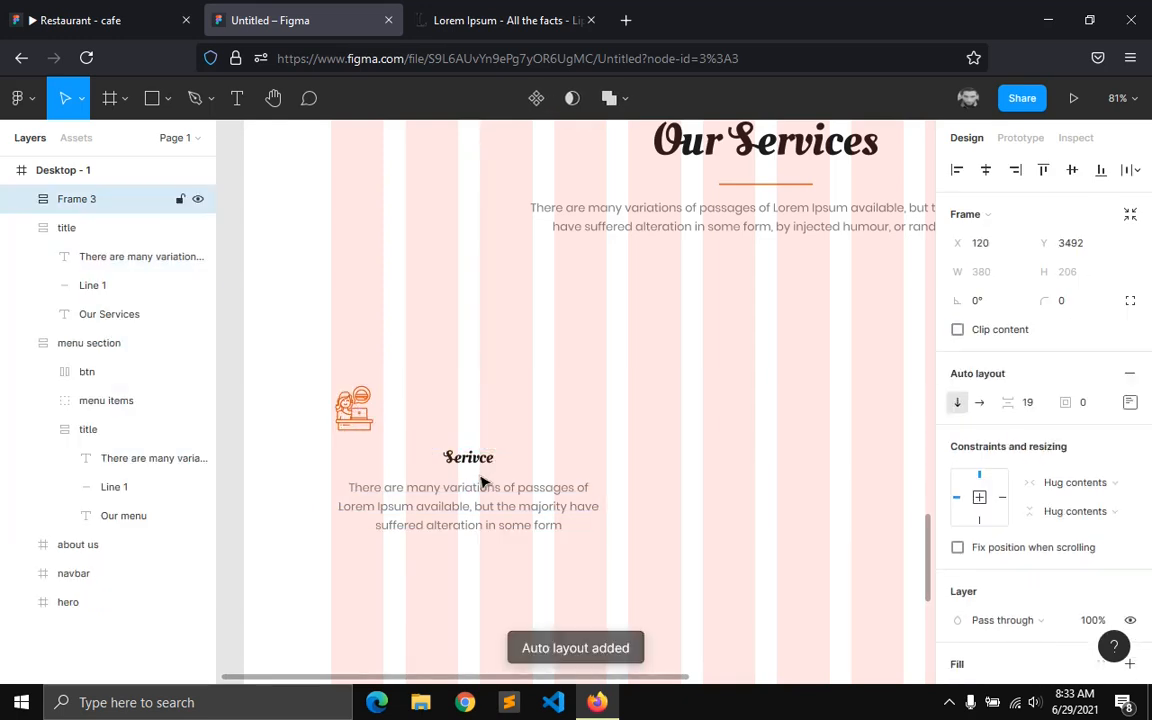
pyautogui.click(1129, 403)
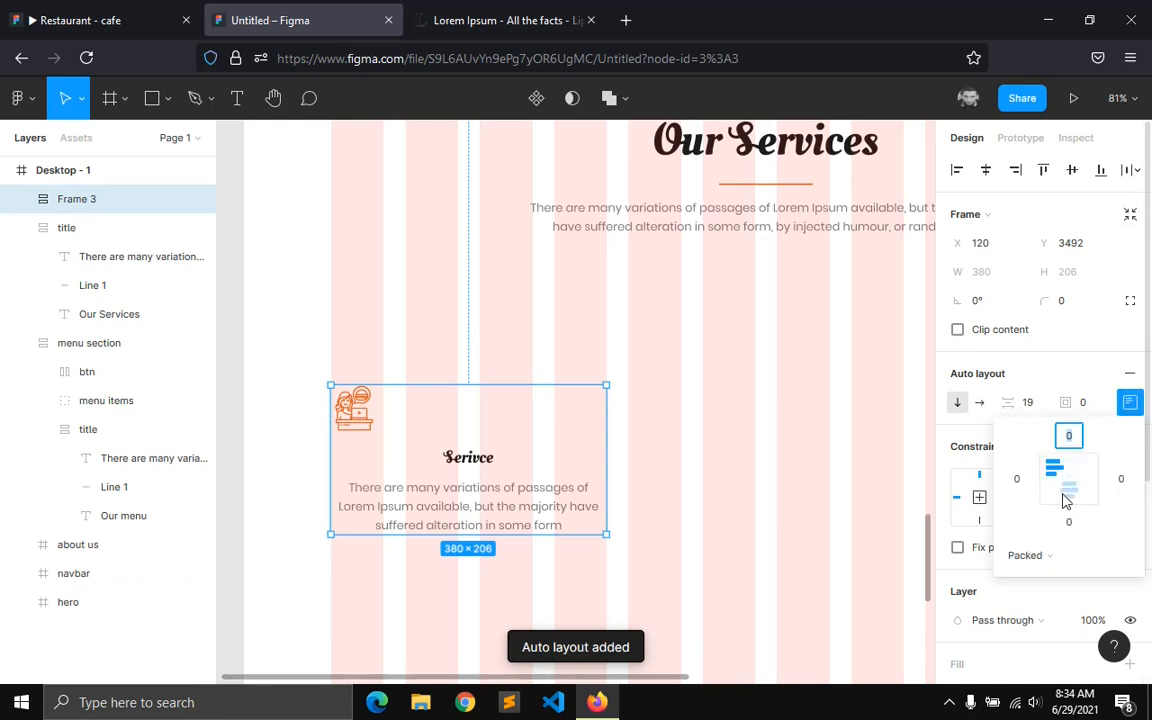
pyautogui.click(1068, 483)
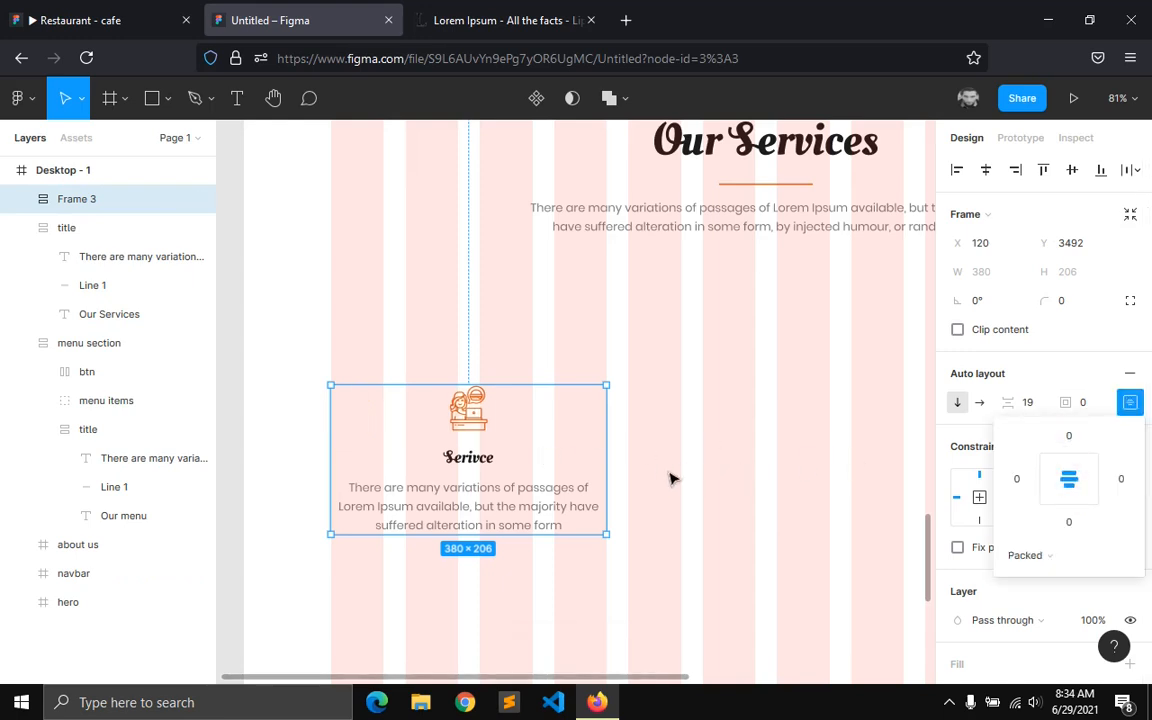
# - Set the spacing between the icon and the text in the new auto layout frame to 34
pyautogui.click(1038, 410)
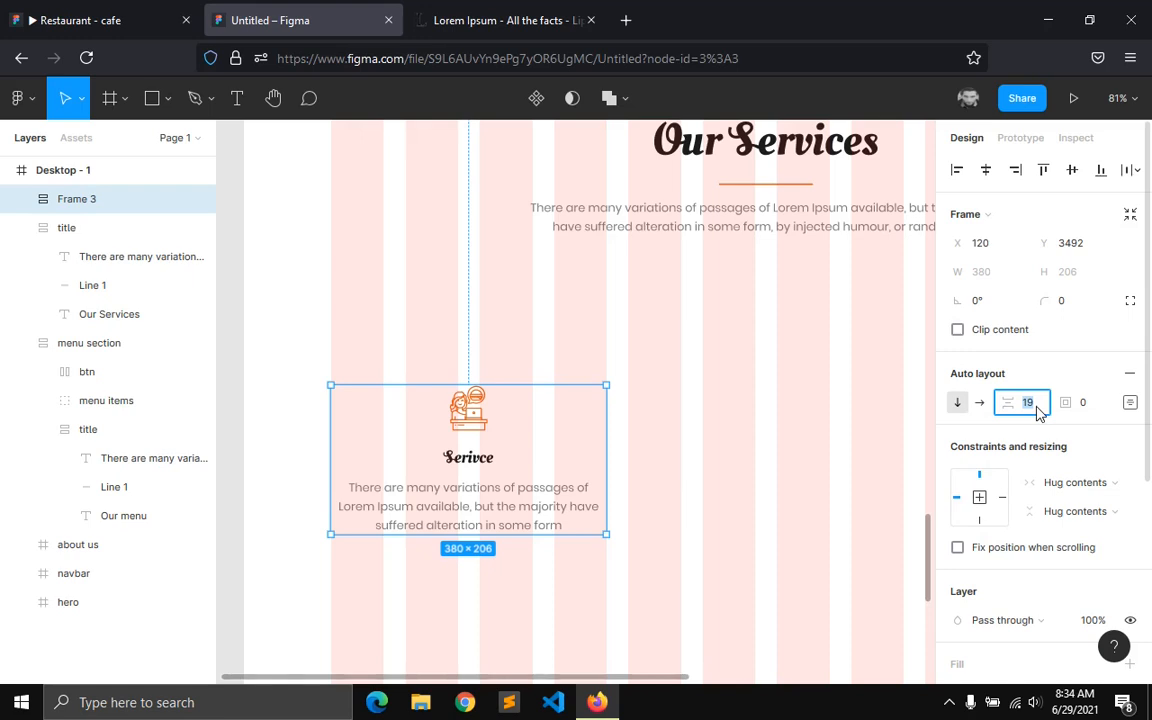
pyautogui.write('34')
pyautogui.press('Return')
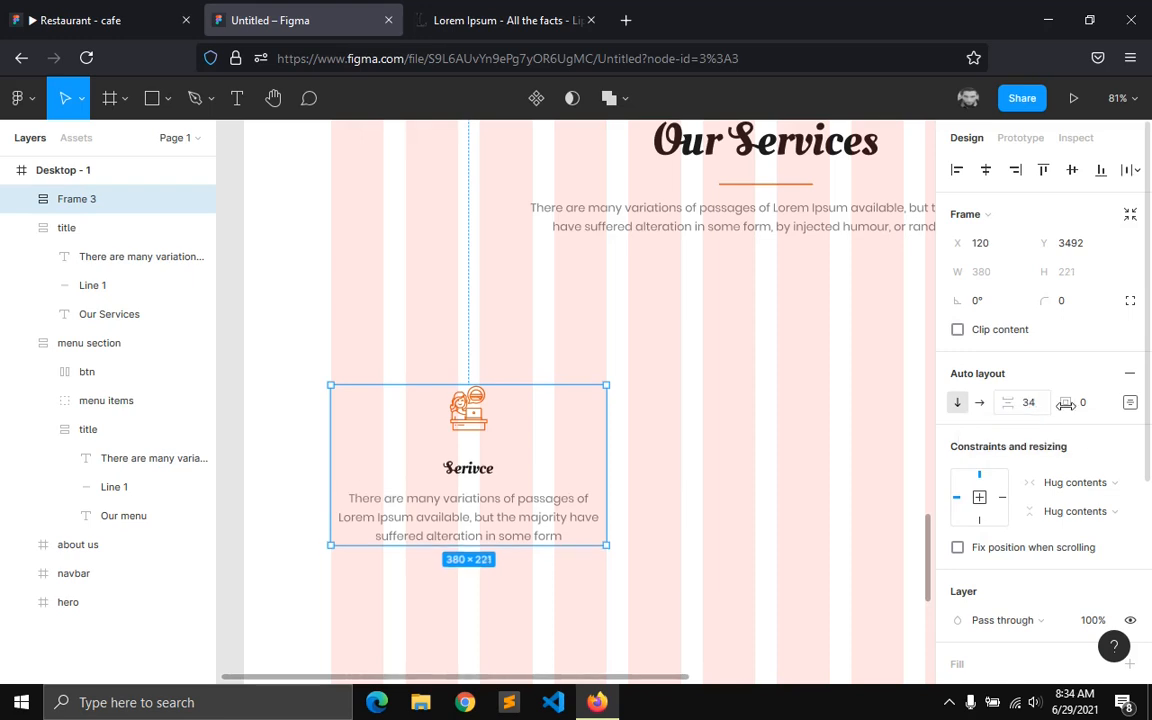
pyautogui.click(586, 581)
pyautogui.click(550, 511)
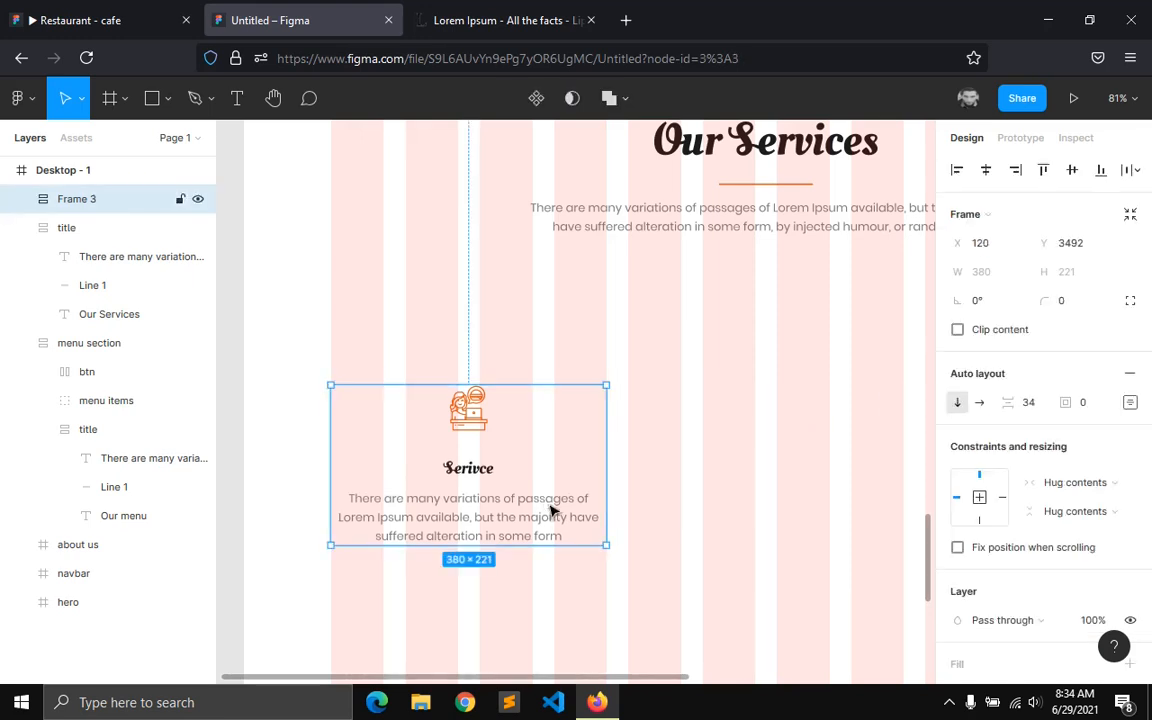
# - Collapse the title and menu section layers and rename the new auto layout frame as "service"
pyautogui.click(21, 228)
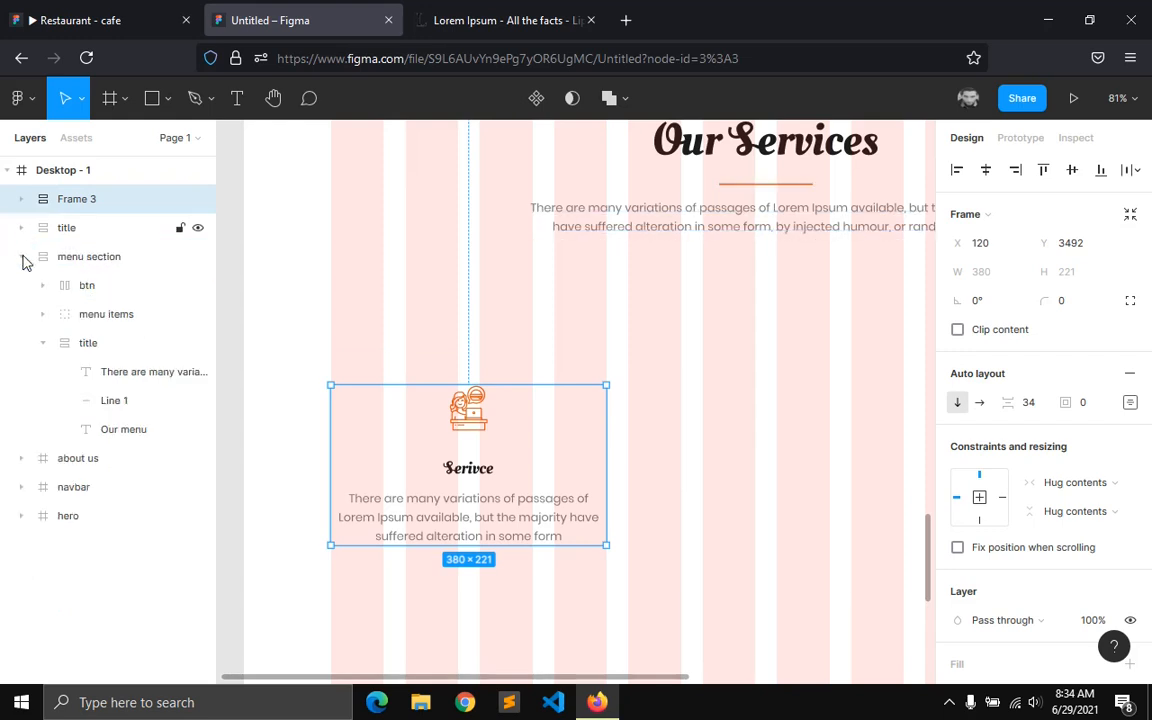
pyautogui.click(21, 257)
pyautogui.click(88, 178)
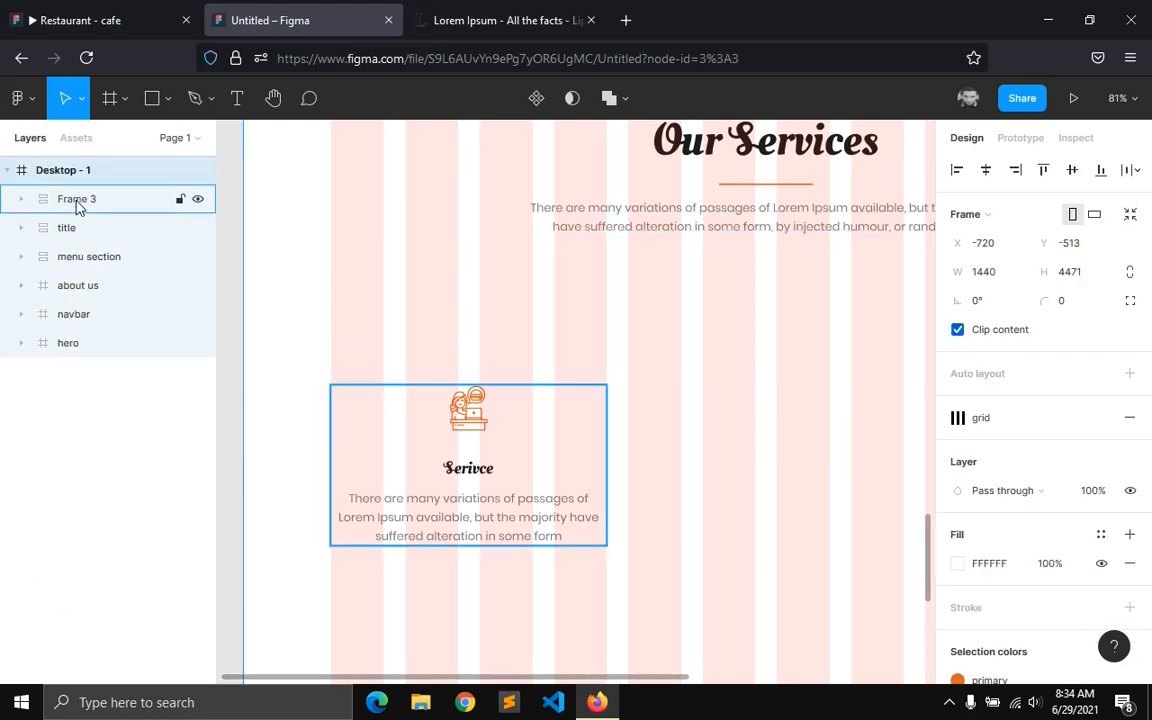
pyautogui.doubleClick(78, 199)
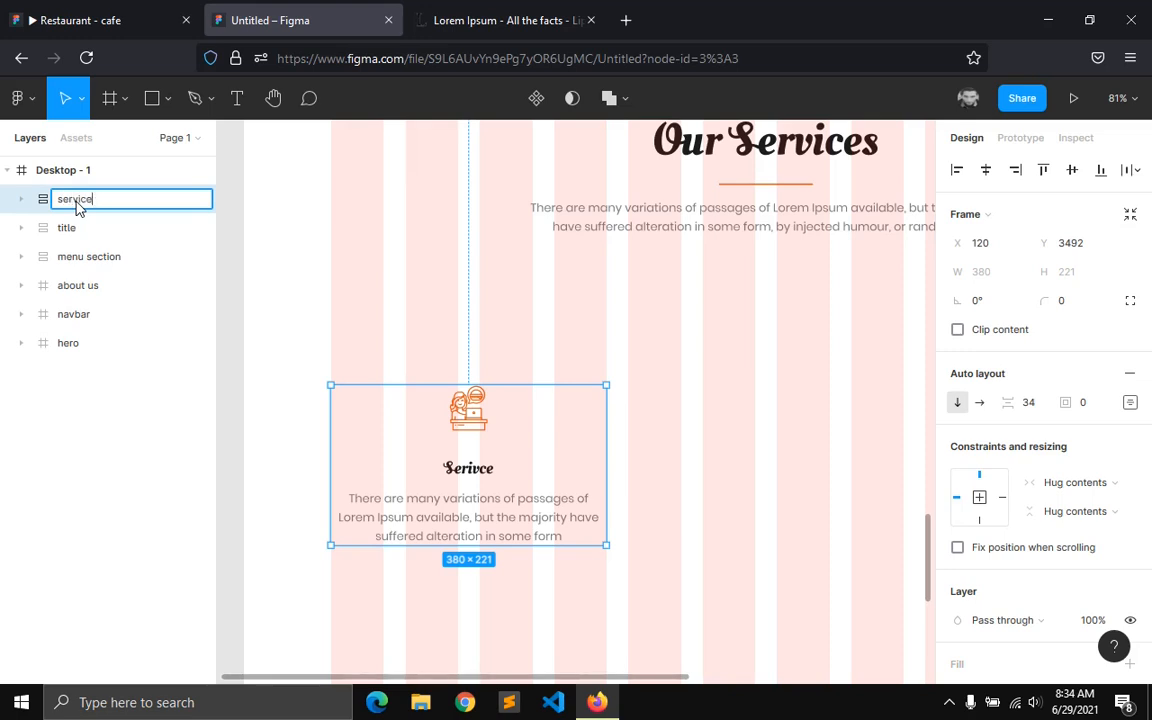
pyautogui.press('Return')
# - Move the service item up to Y 3444 and complete a three-column row with copies at X 530 and X 940
pyautogui.scroll(-1, 420, 369)
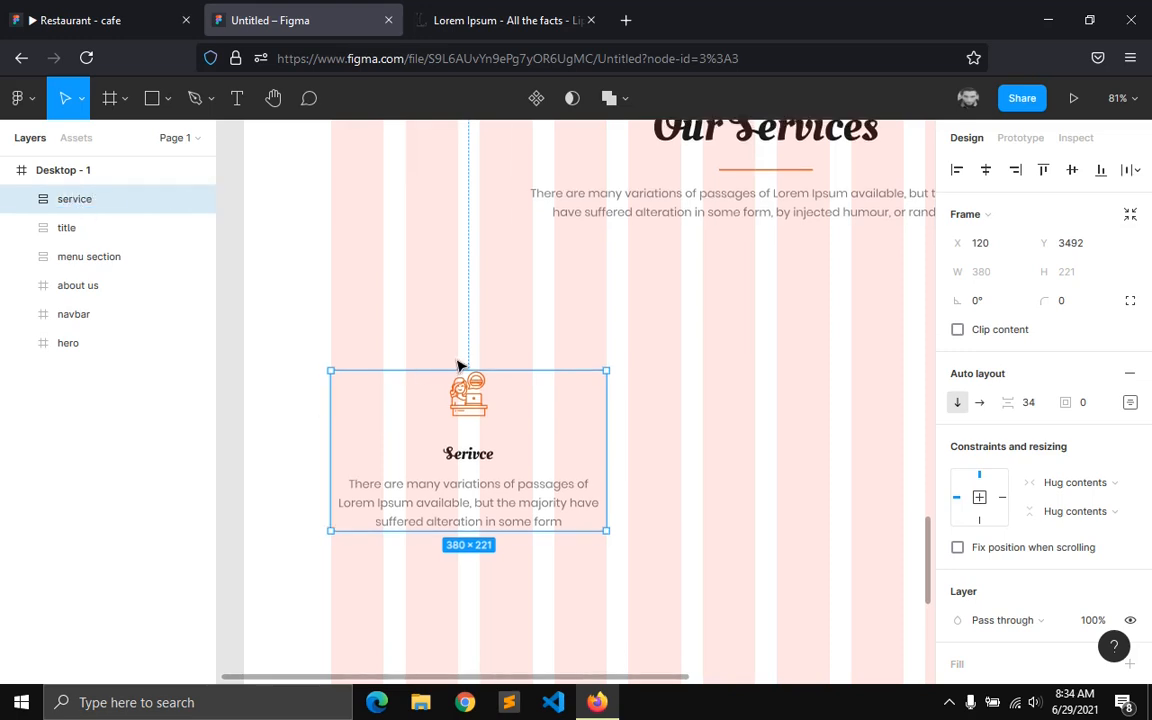
pyautogui.moveTo(433, 459); pyautogui.dragTo(433, 424)
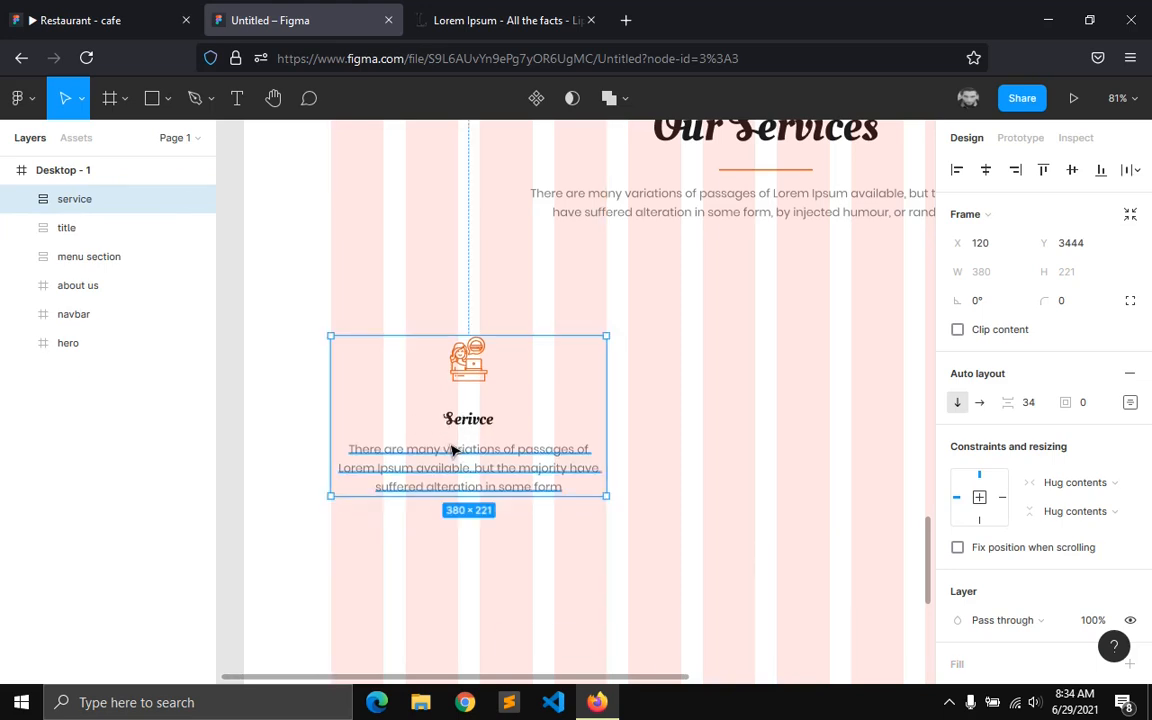
pyautogui.hotkey('ctrl', 'd')
pyautogui.moveTo(448, 449); pyautogui.dragTo(755, 452)
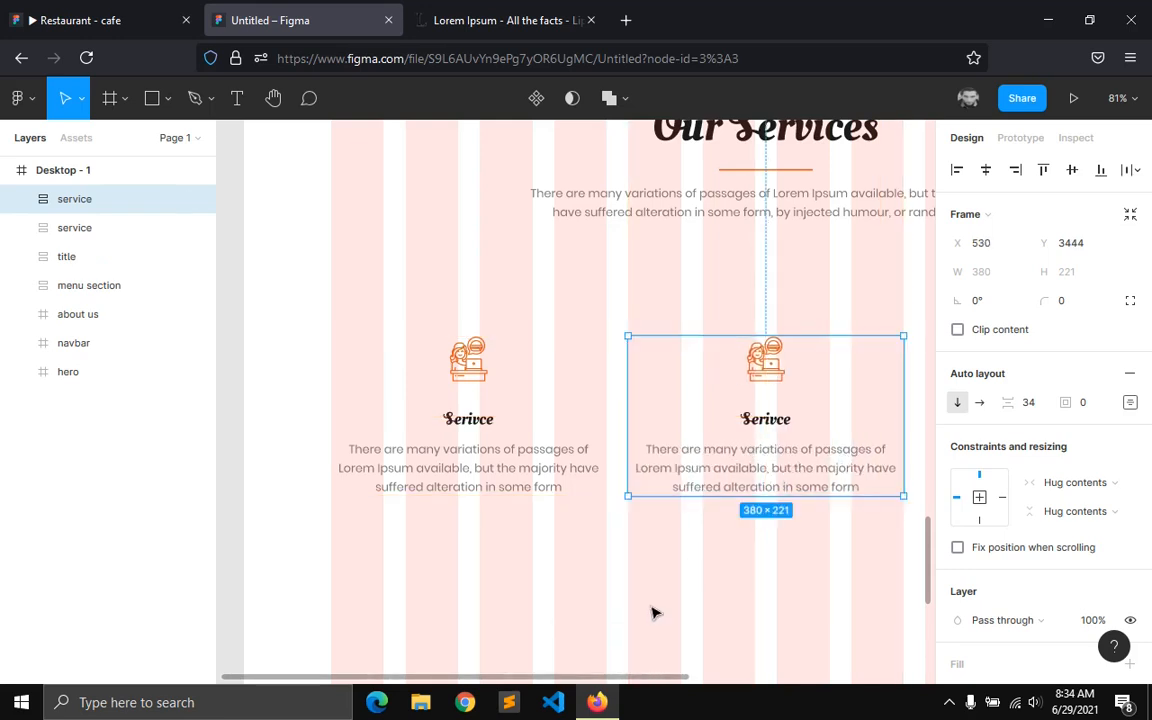
pyautogui.hotkey('ctrl', 'd')
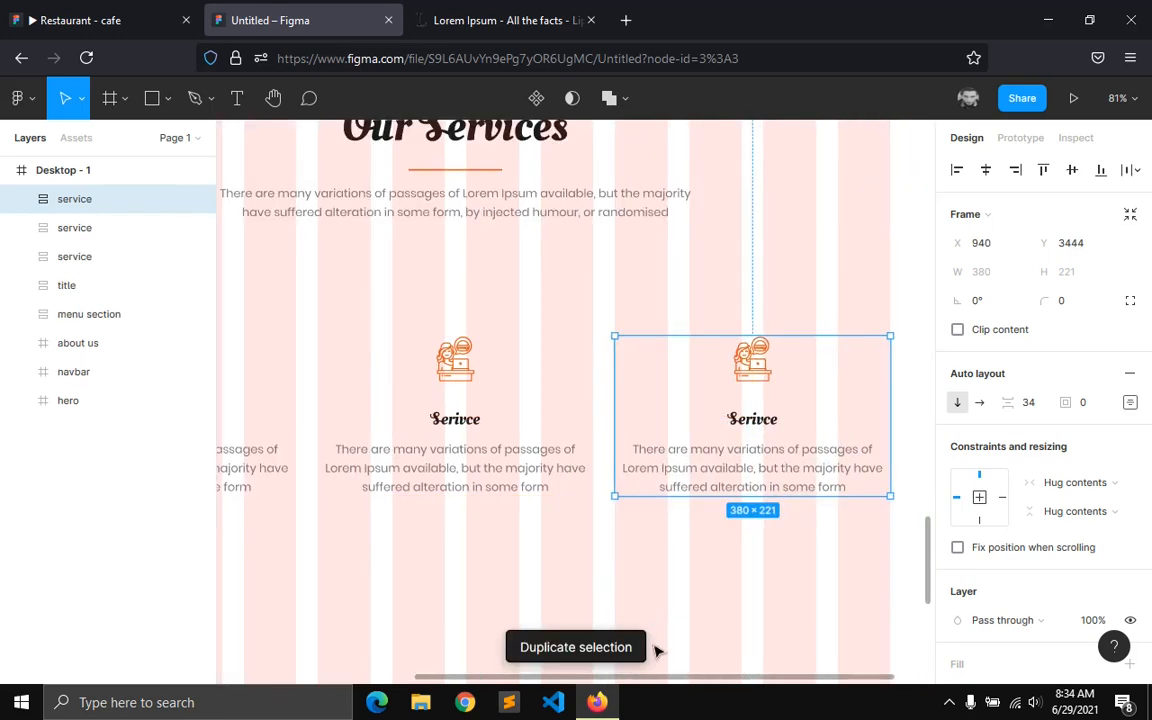
pyautogui.moveTo(652, 679); pyautogui.dragTo(606, 679)
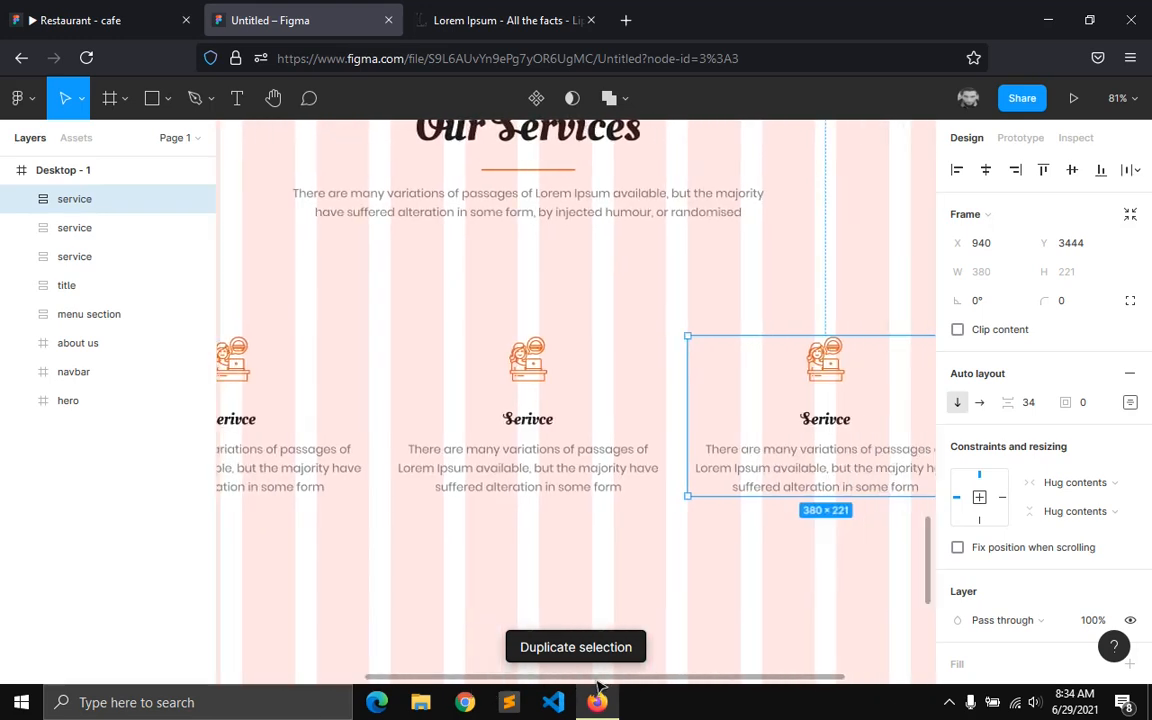
pyautogui.moveTo(445, 679); pyautogui.dragTo(324, 653)
# - Duplicate the first service item below itself and repeat the copy across the columns to form a second row of three
pyautogui.click(357, 432)
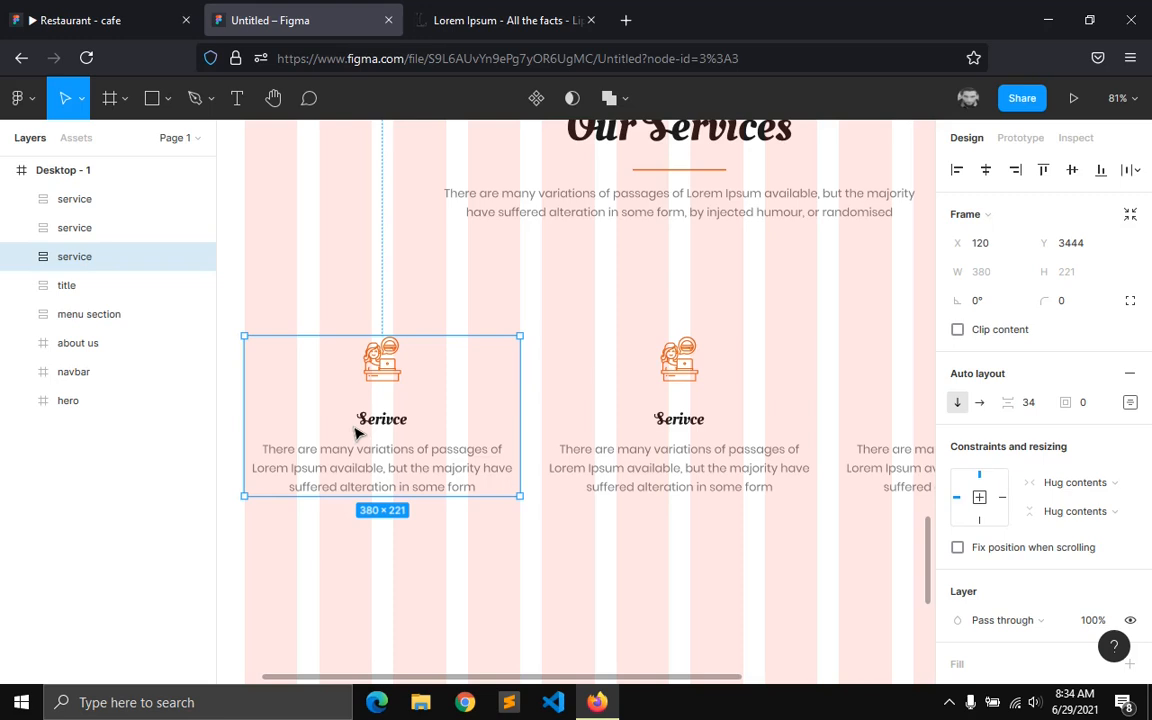
pyautogui.hotkey('ctrl', 'd')
pyautogui.moveTo(379, 417)
pyautogui.mouseDown()
pyautogui.moveTo(360, 677)
pyautogui.moveTo(398, 419)
pyautogui.moveTo(375, 404)
pyautogui.moveTo(410, 407)
pyautogui.moveTo(379, 421)
pyautogui.moveTo(382, 432)
pyautogui.mouseUp()
pyautogui.hotkey('ctrl', 'd')
pyautogui.moveTo(412, 582); pyautogui.dragTo(684, 381)
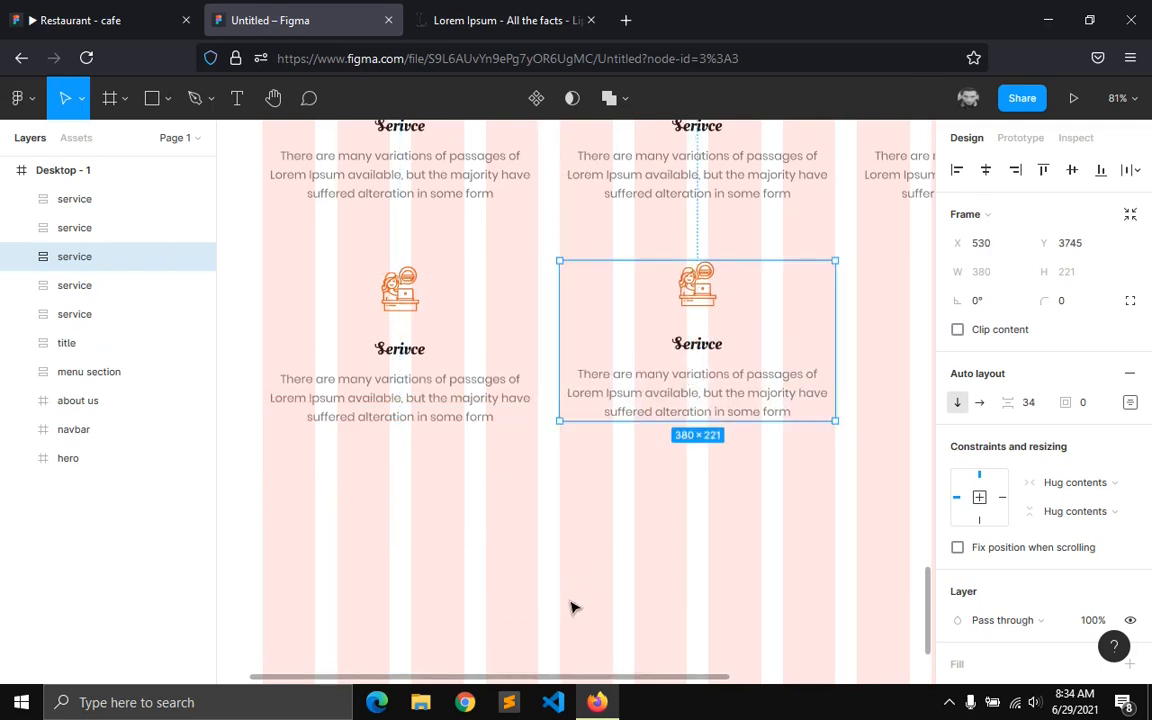
pyautogui.hotkey('ctrl', 'd')
pyautogui.keyDown('ctrl'); pyautogui.scroll(-5, 550, 570); pyautogui.keyUp('ctrl')
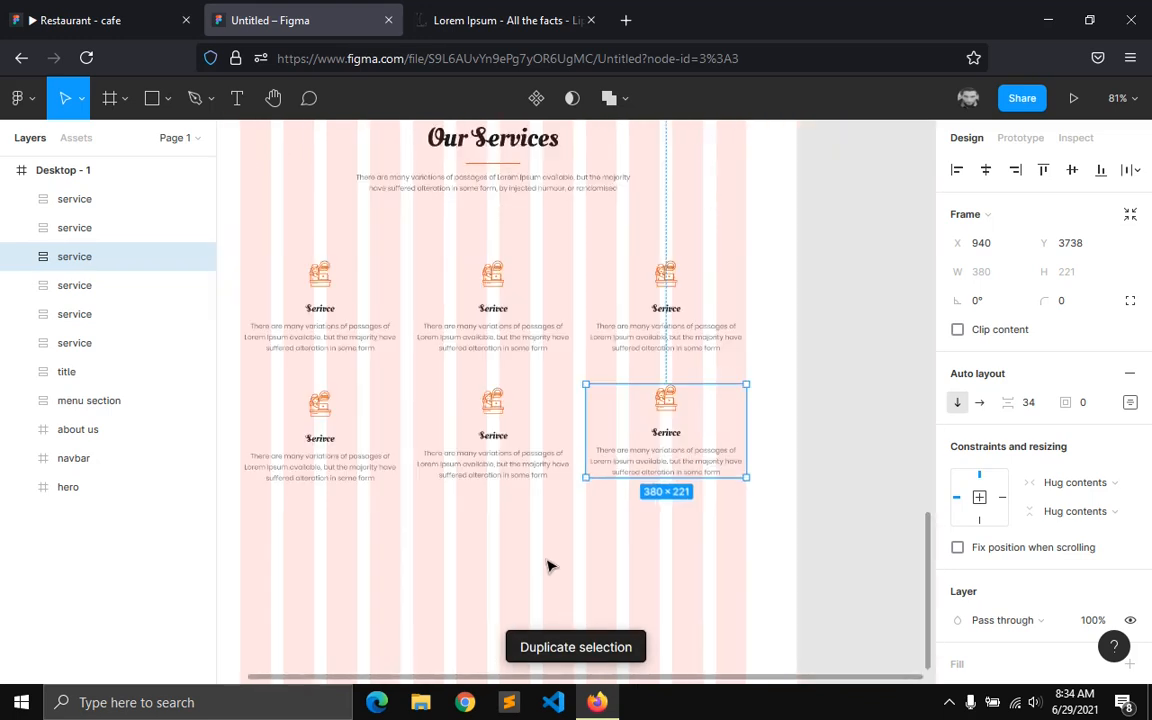
pyautogui.press('Escape')
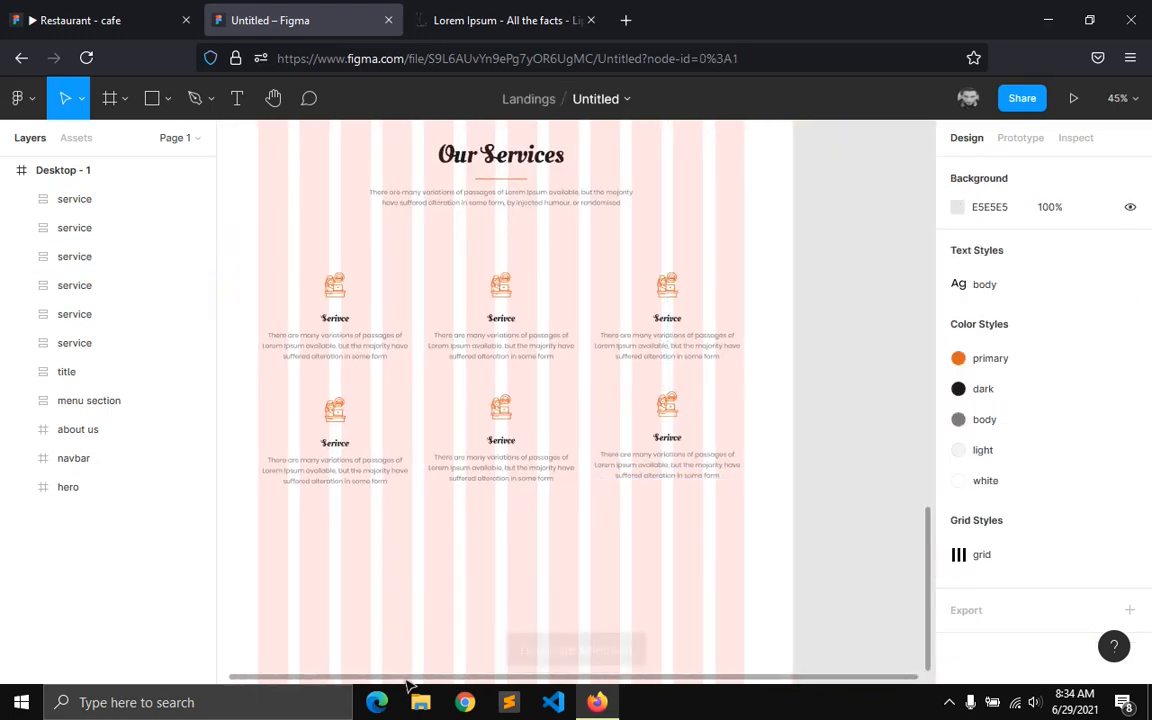
pyautogui.hscroll(-2, 390, 611)
pyautogui.keyDown('ctrl'); pyautogui.scroll(2, 388, 578); pyautogui.keyUp('ctrl')
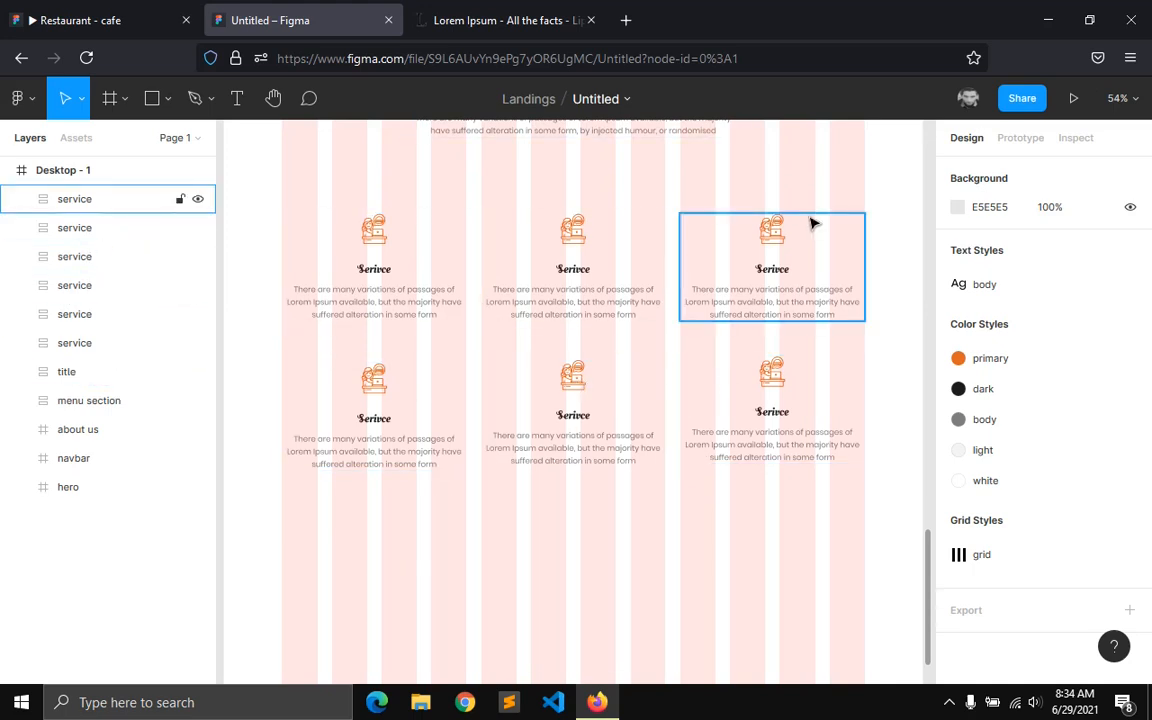
pyautogui.moveTo(378, 556); pyautogui.dragTo(718, 268)
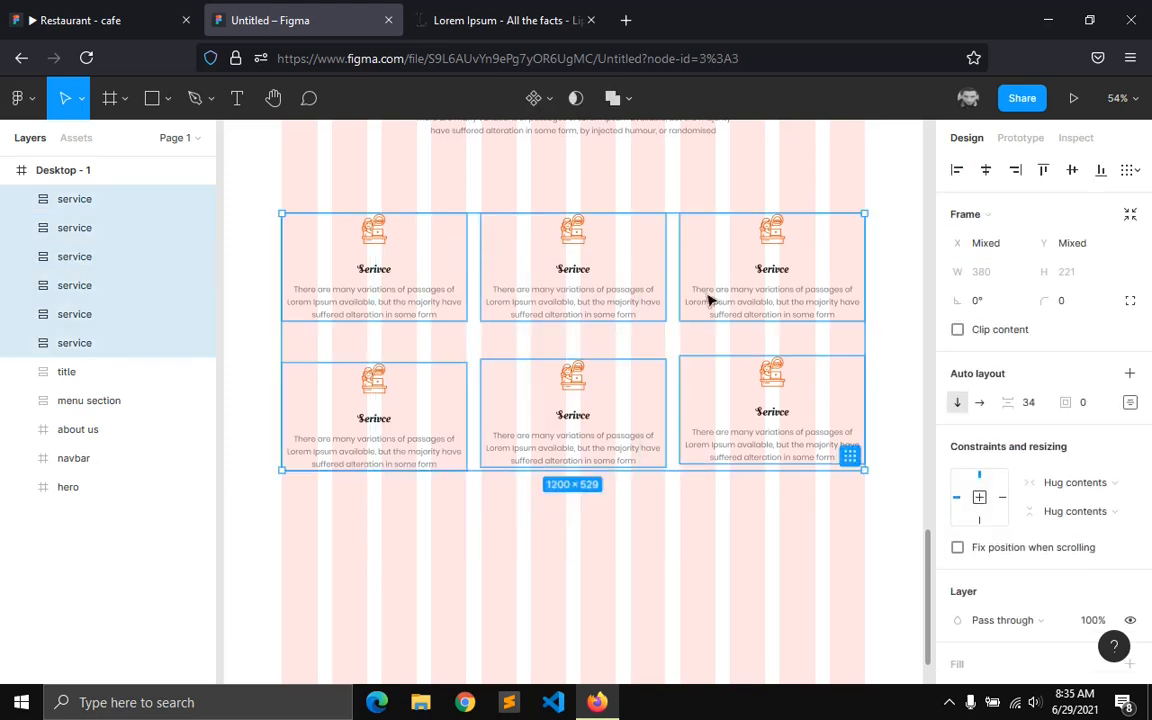
pyautogui.click(474, 597)
# - Import the 008-chef icon over the second row's first service item and resize it to 64 × 64
pyautogui.hotkey('ctrl', 'shift', 'k')
pyautogui.doubleClick(206, 149)
pyautogui.click(416, 533)
pyautogui.click(1010, 277)
pyautogui.write('64')
pyautogui.press('Return')
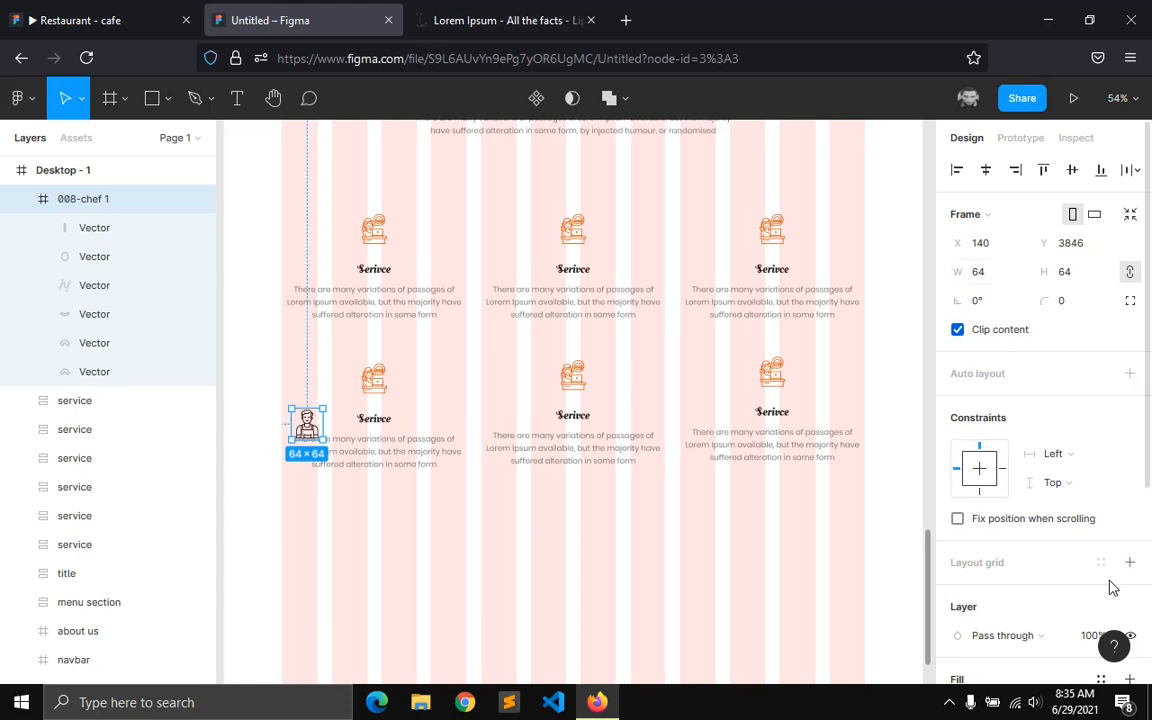
# - Colour the chef icon with the primary style and put it in place of the consult icon in the second row's first item
pyautogui.scroll(-3, 1104, 570)
pyautogui.click(1101, 529)
pyautogui.click(767, 611)
pyautogui.scroll(3, 338, 440)
pyautogui.moveTo(370, 440); pyautogui.dragTo(475, 405)
pyautogui.click(520, 347)
pyautogui.press('Delete')
pyautogui.click(551, 578)
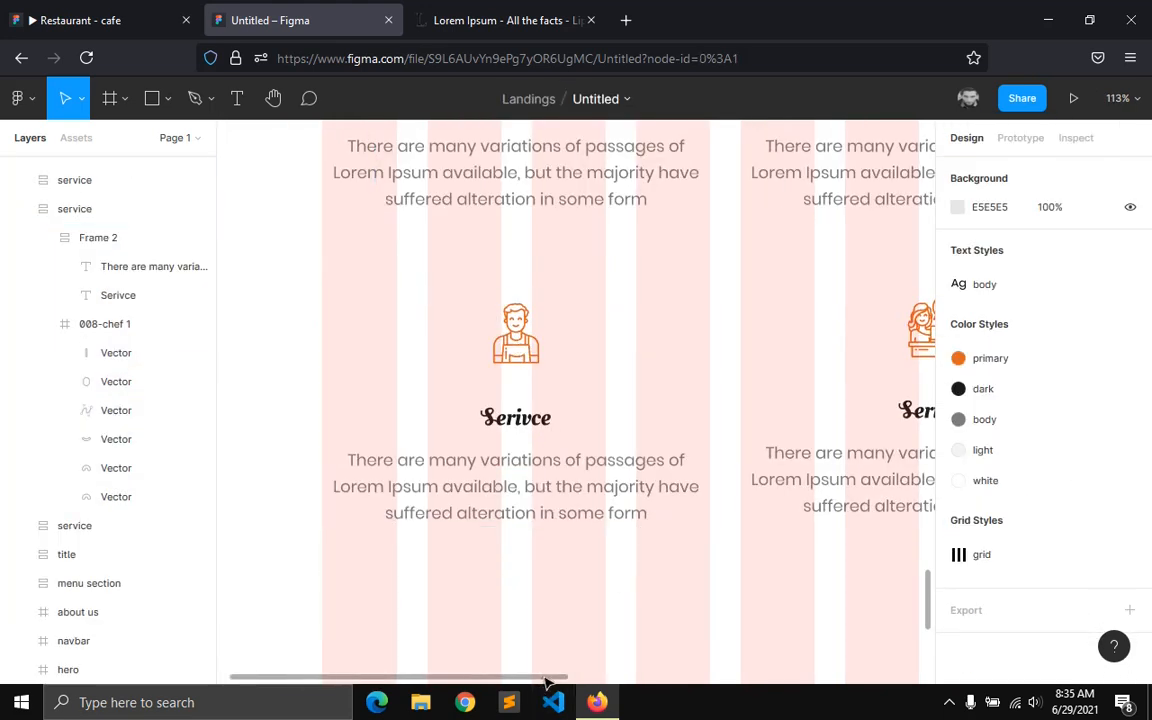
# - Import the 008-chef icon near the second row's middle service item and resize it to 64 × 64
pyautogui.hscroll(3, 495, 618)
pyautogui.hotkey('ctrl', 'shift', 'k')
pyautogui.doubleClick(200, 153)
pyautogui.click(520, 584)
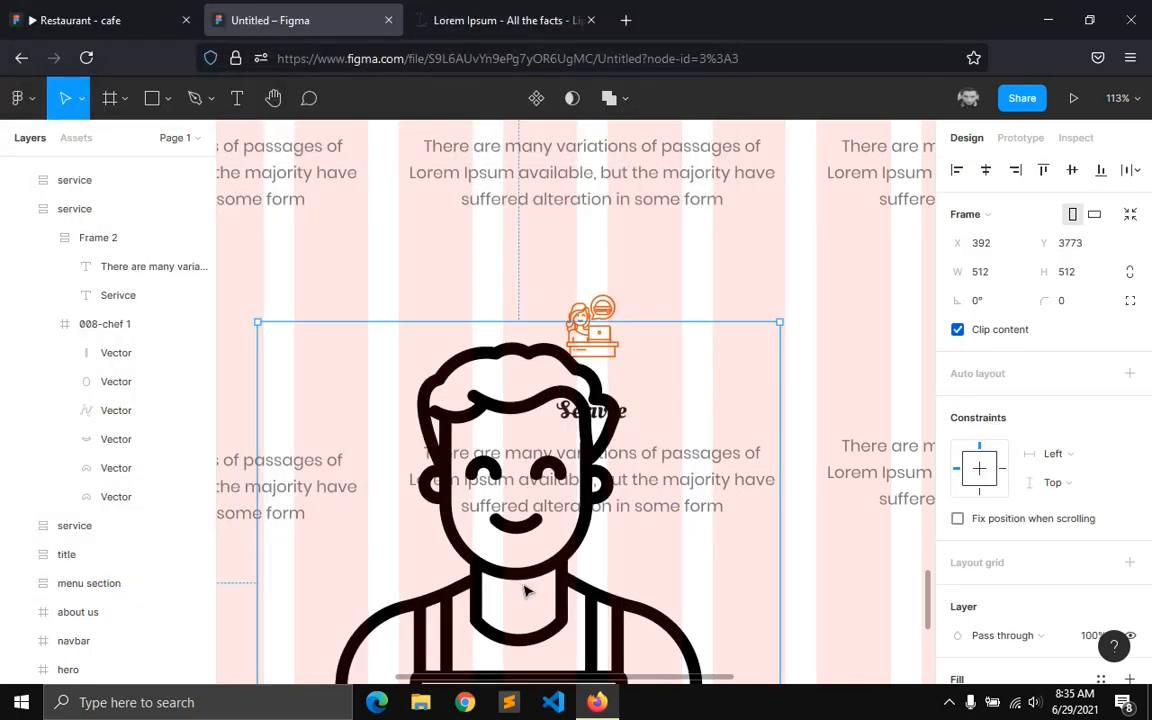
pyautogui.click(1003, 279)
pyautogui.write('64')
pyautogui.press('Return')
# - Colour this chef icon with the primary style and move it into the second row's middle service item, replacing the consult icon
pyautogui.scroll(-3, 1045, 552)
pyautogui.click(1101, 598)
pyautogui.click(766, 645)
pyautogui.moveTo(290, 355); pyautogui.dragTo(565, 462)
pyautogui.hscroll(-2, 565, 462)
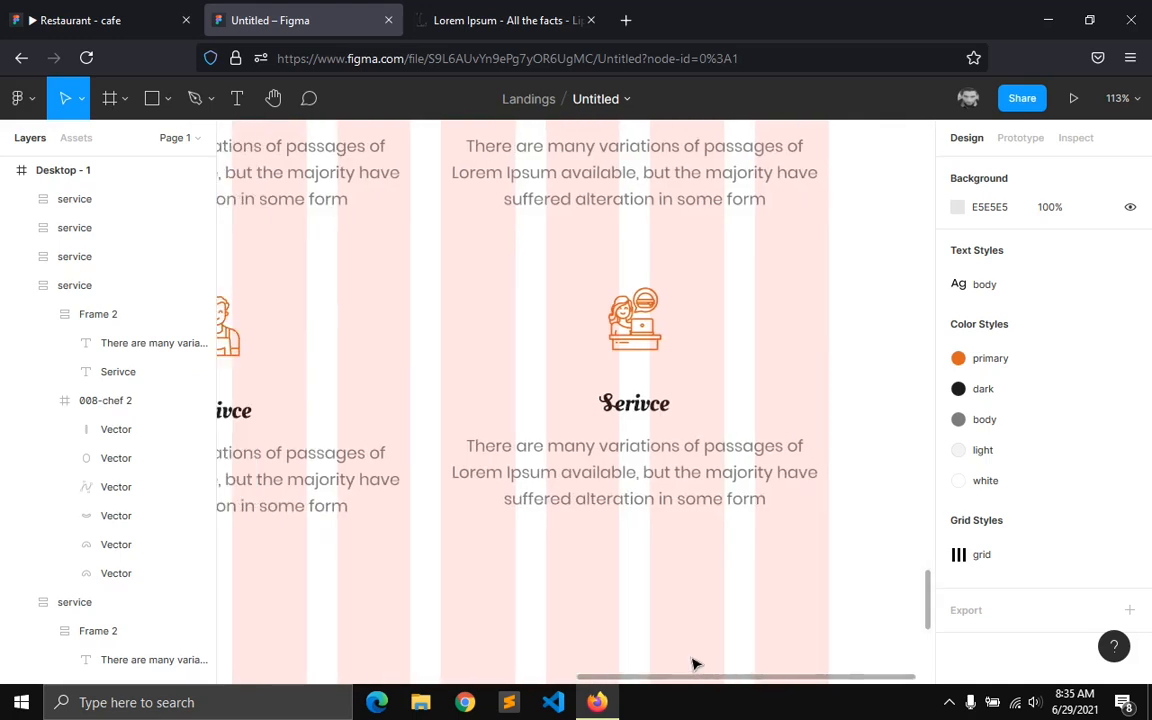
# - Import the 011-delivery truck icon below the second row's last service item and resize it to 64 × 64
pyautogui.click(20, 98)
pyautogui.moveTo(44, 216)
pyautogui.click(250, 275)
pyautogui.doubleClick(227, 168)
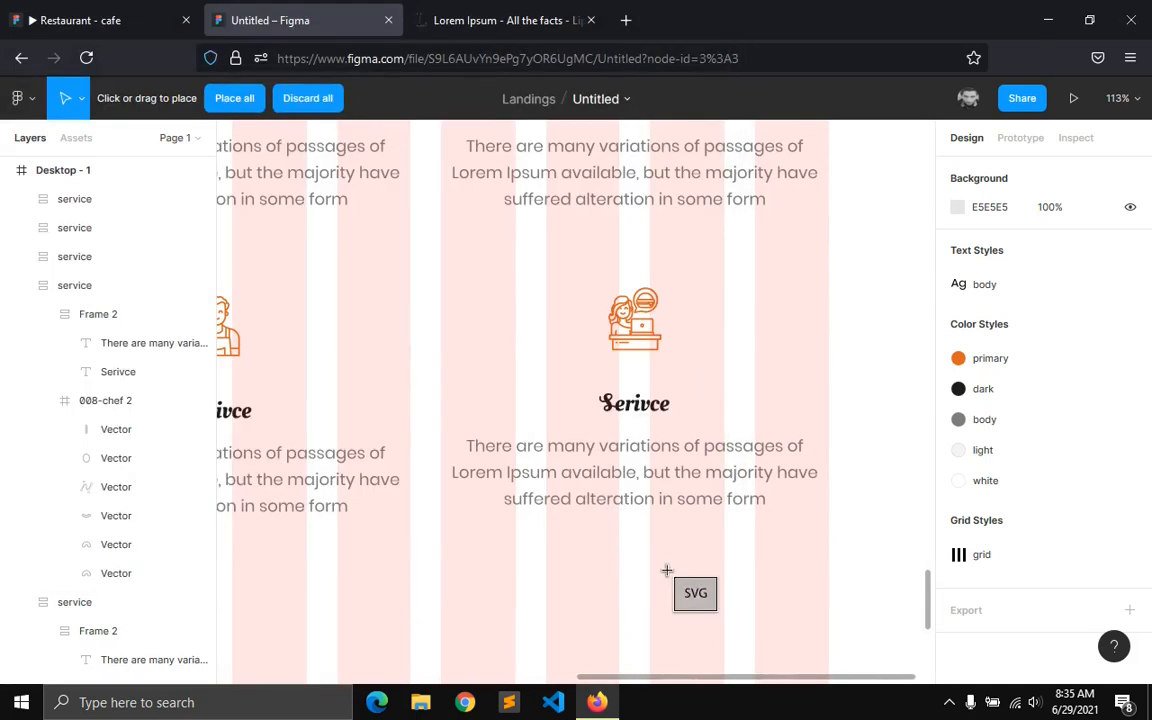
pyautogui.click(666, 571)
pyautogui.click(998, 278)
pyautogui.write('64')
pyautogui.press('Return')
# - Colour the delivery truck icon with the primary style and swap it for the consult icon in the second row's last item
pyautogui.scroll(-5, 968, 455)
pyautogui.click(1098, 530)
pyautogui.click(766, 607)
pyautogui.moveTo(438, 342); pyautogui.dragTo(640, 422)
pyautogui.click(637, 345)
pyautogui.press('Delete')
# - Import the 018-time icon and resize it to 64 × 64
pyautogui.scroll(-2, 580, 346)
pyautogui.scroll(2, 573, 510)
pyautogui.scroll(-1, 573, 500)
pyautogui.click(20, 98)
pyautogui.moveTo(62, 216)
pyautogui.click(250, 275)
pyautogui.doubleClick(250, 187)
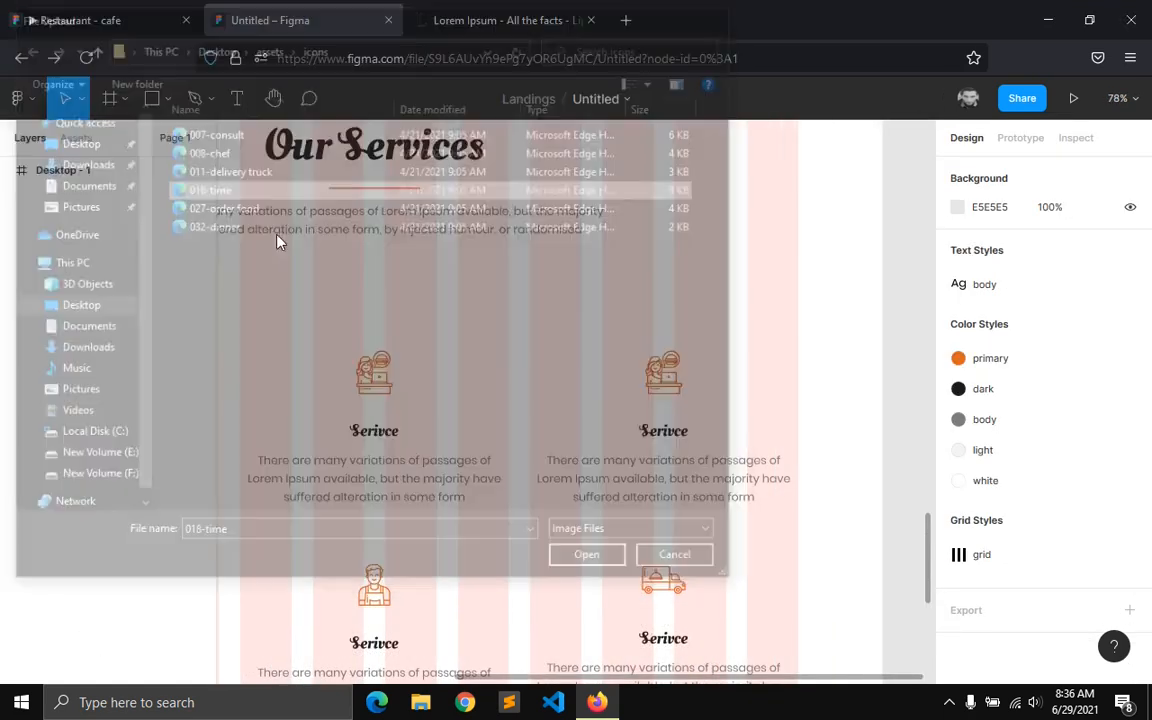
pyautogui.click(990, 365)
pyautogui.write('64')
pyautogui.press('Return')
# - Colour the time icon with the primary style and swap it for the consult icon in the first row's last item
pyautogui.scroll(-4, 1080, 605)
pyautogui.click(1097, 588)
pyautogui.click(765, 648)
pyautogui.moveTo(672, 378); pyautogui.dragTo(668, 448)
pyautogui.click(657, 378)
pyautogui.press('Delete')
# - Import the 027-order food icon and resize it to 64 × 64 with linked proportions
pyautogui.click(20, 98)
pyautogui.click(250, 275)
pyautogui.doubleClick(522, 327)
pyautogui.click(523, 326)
pyautogui.click(1129, 273)
pyautogui.click(990, 273)
pyautogui.write('64')
pyautogui.press('Return')
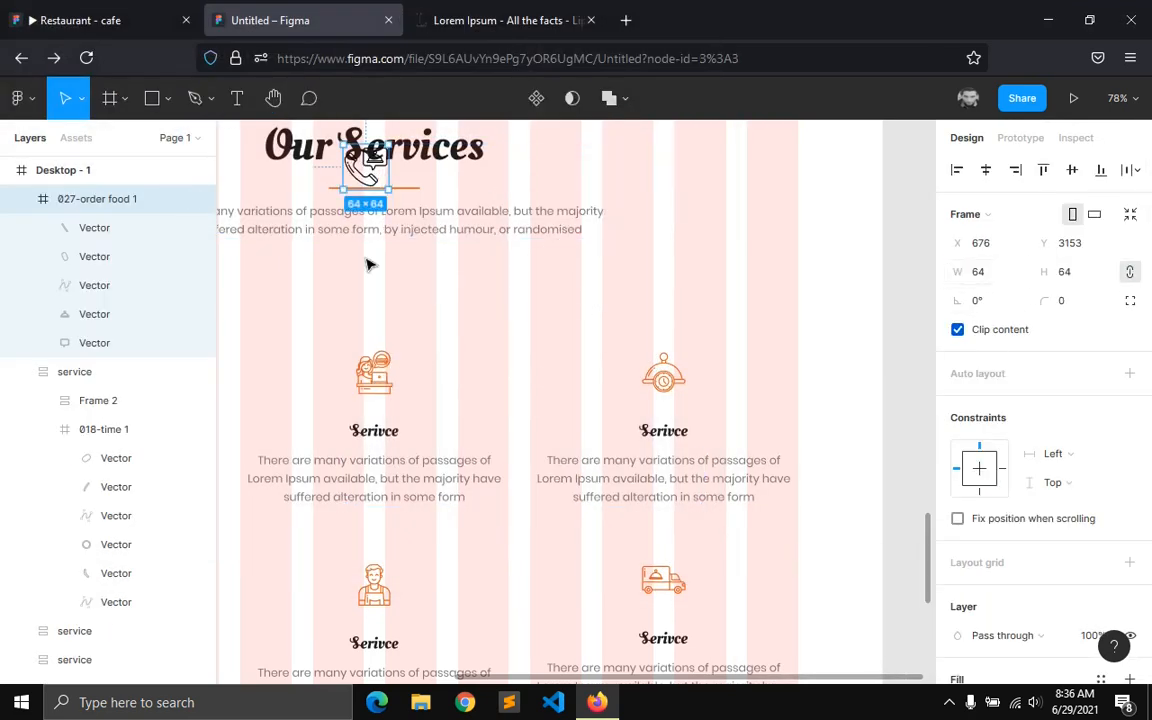
# - Colour the order food icon with the primary style and swap it for the consult icon in the first row's middle item
pyautogui.moveTo(366, 167); pyautogui.dragTo(382, 405)
pyautogui.scroll(-3, 1116, 527)
pyautogui.click(1101, 528)
pyautogui.click(764, 609)
pyautogui.click(374, 382)
pyautogui.press('Delete')
# - Import the 032-dinner icon and resize it to 64 × 64 with linked proportions
pyautogui.moveTo(484, 678); pyautogui.dragTo(350, 687)
pyautogui.hotkey('ctrl', 'shift', 'k')
pyautogui.doubleClick(218, 226)
pyautogui.click(456, 313)
pyautogui.click(1130, 272)
pyautogui.click(998, 277)
pyautogui.write('64')
pyautogui.press('Return')
# - Colour the dinner icon with the primary style and swap it for the chef icon in the second row's first item
pyautogui.scroll(-3, 1040, 450)
pyautogui.click(1101, 528)
pyautogui.click(764, 609)
pyautogui.moveTo(296, 141); pyautogui.dragTo(320, 368)
pyautogui.moveTo(322, 444); pyautogui.dragTo(370, 600)
pyautogui.click(327, 601)
pyautogui.press('Delete')
# - Collapse all expanded service frames in the layer list
pyautogui.click(21, 295)
pyautogui.scroll(2, 21, 350)
pyautogui.click(21, 379)
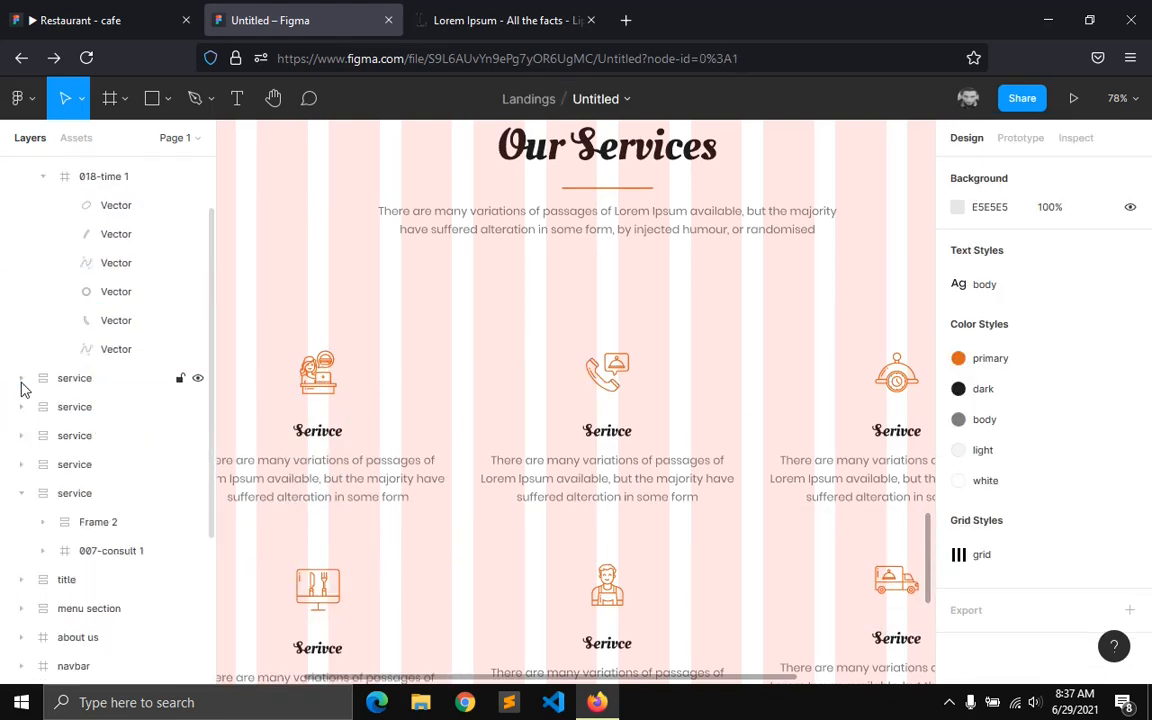
pyautogui.scroll(1, 21, 382)
pyautogui.click(43, 256)
pyautogui.click(21, 199)
pyautogui.scroll(-1, 425, 525)
pyautogui.scroll(-1, 435, 545)
pyautogui.scroll(-2, 435, 550)
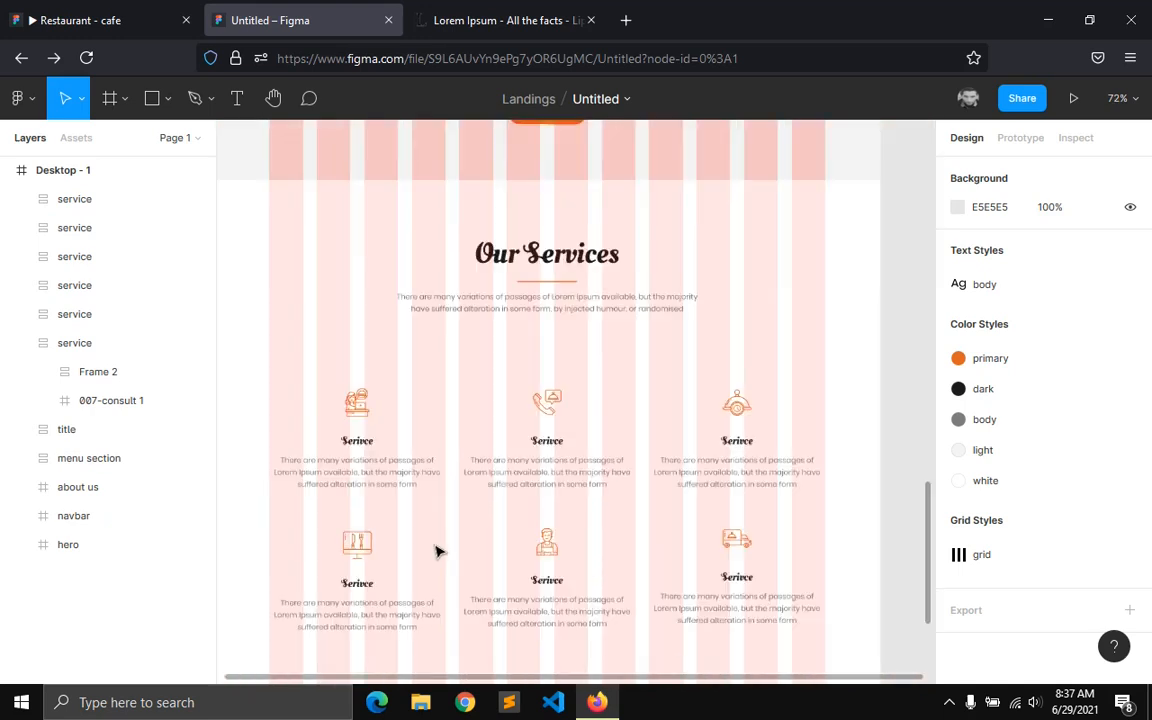
pyautogui.scroll(-1, 433, 640)
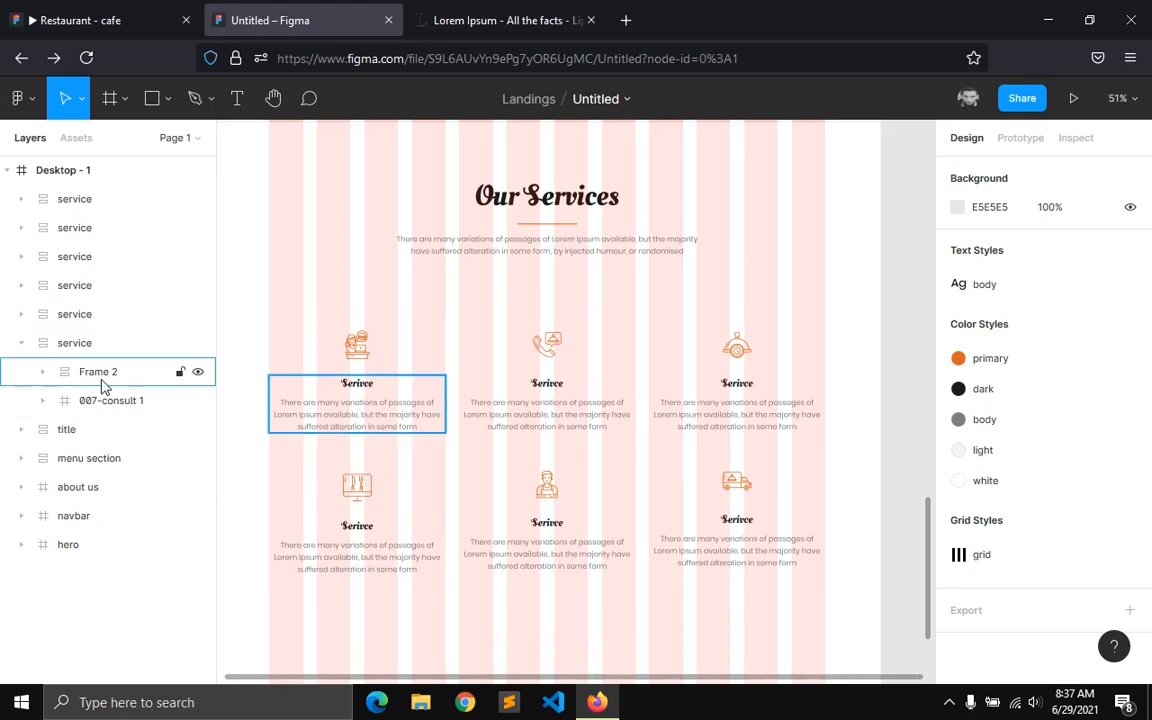
pyautogui.click(21, 343)
# - Tidy up the six service frames into an even grid and set the vertical spacing between rows to 60
pyautogui.click(66, 350)
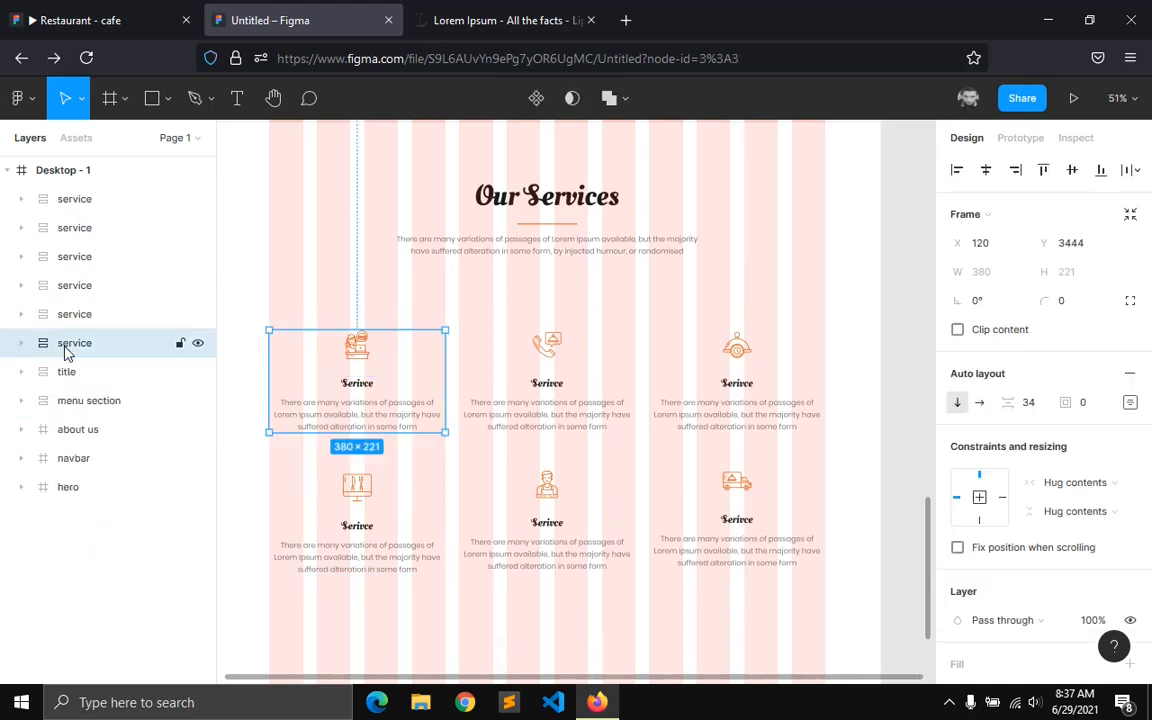
pyautogui.keyDown('shift'); pyautogui.click(68, 200); pyautogui.keyUp('shift')
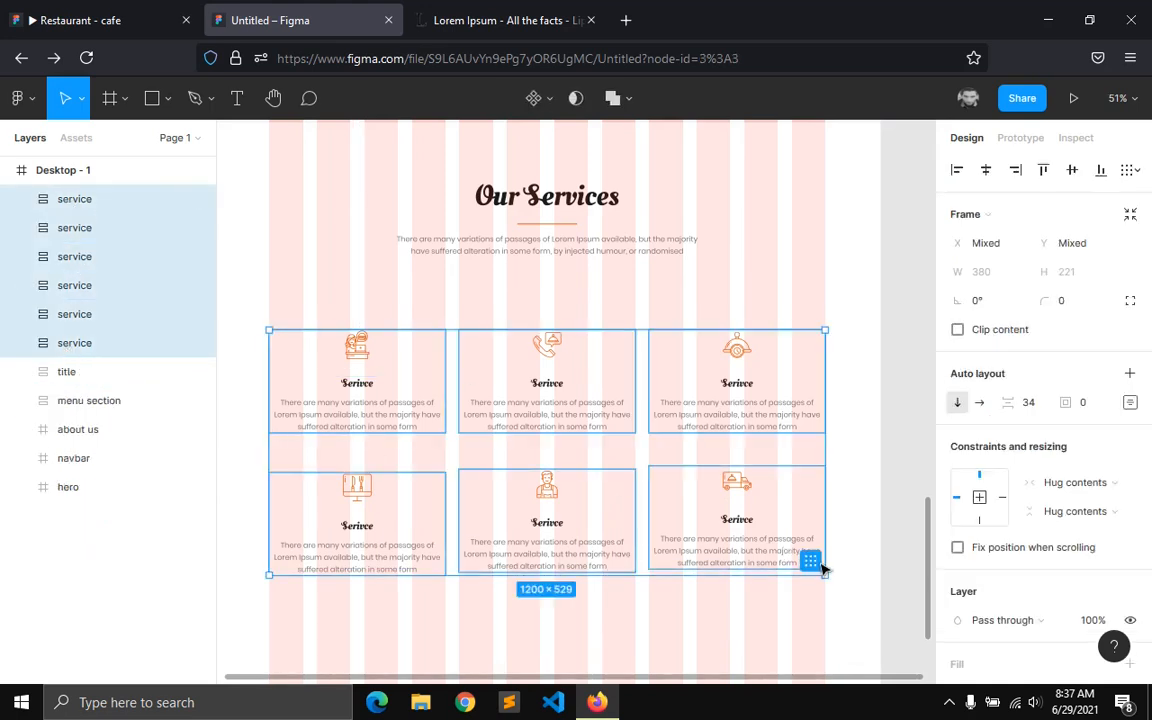
pyautogui.click(812, 563)
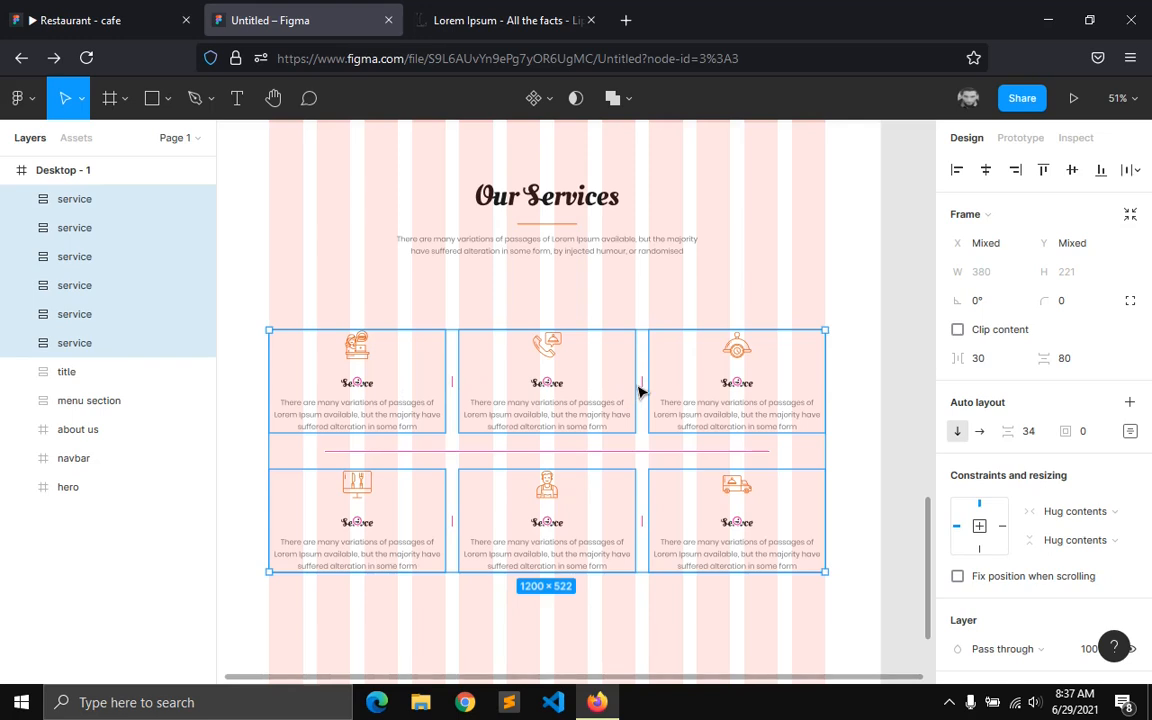
pyautogui.click(1079, 366)
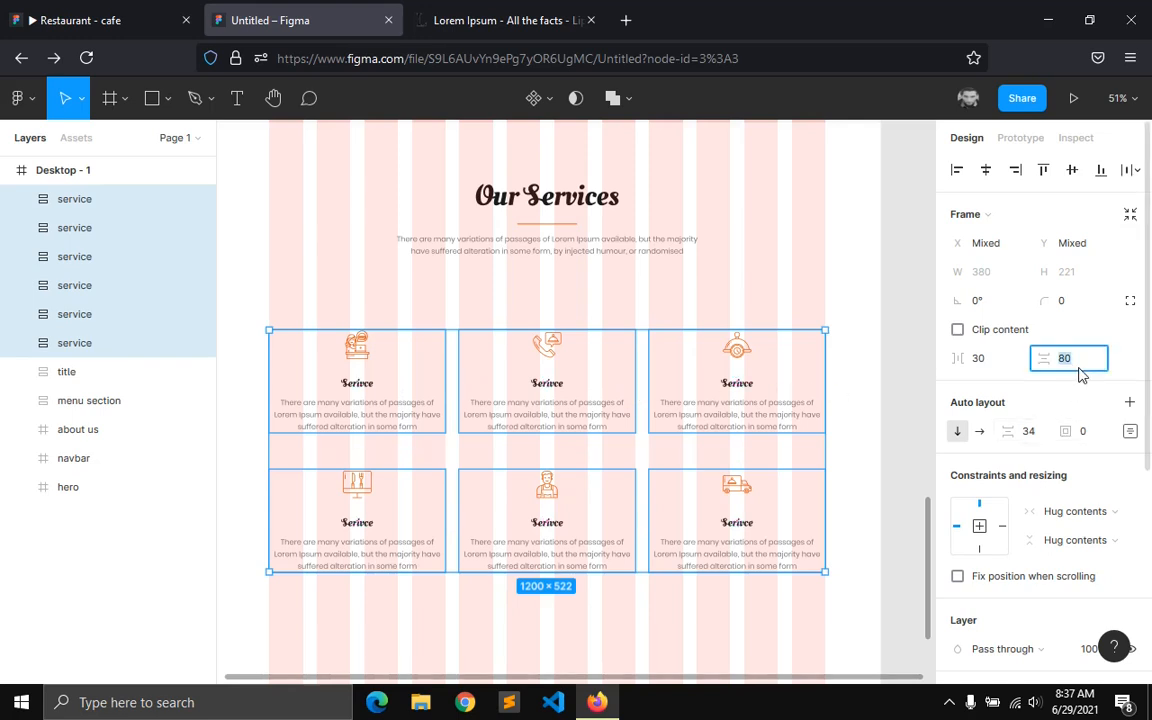
pyautogui.write('60')
pyautogui.press('Return')
# - Try a vertical spacing of 30 between the service rows and return it to 60
pyautogui.click(1076, 368)
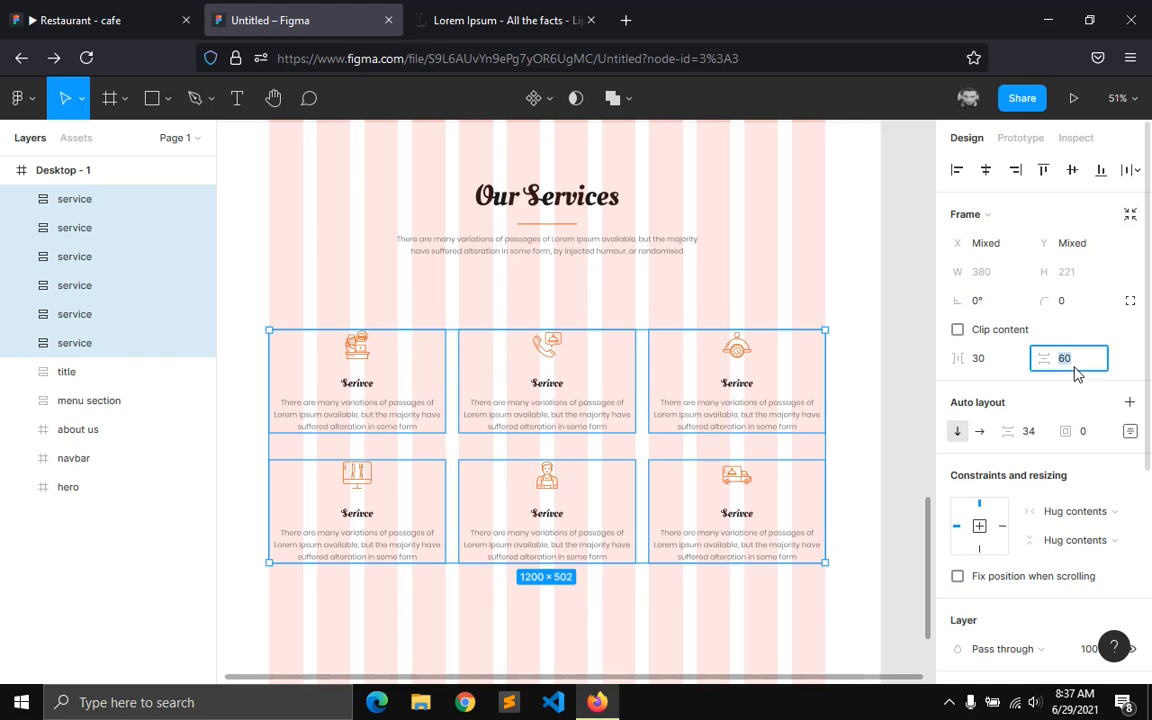
pyautogui.press('Return')
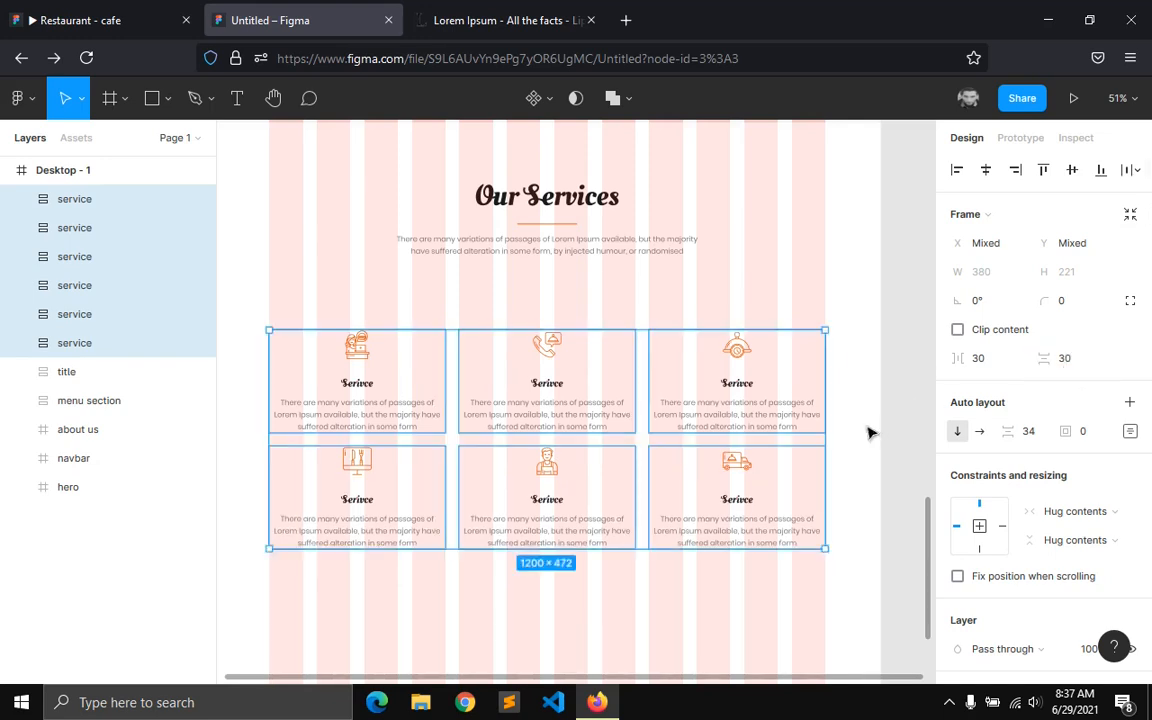
pyautogui.click(1088, 372)
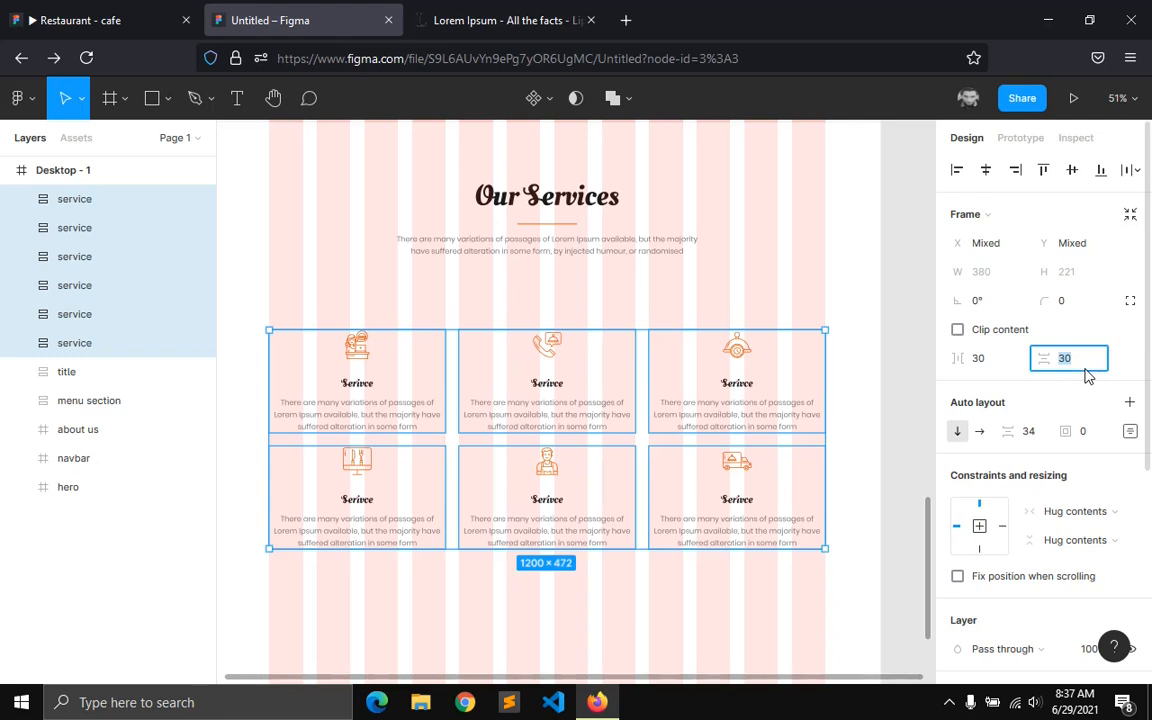
pyautogui.write('60')
pyautogui.press('Return')
pyautogui.scroll(-2, 470, 576)
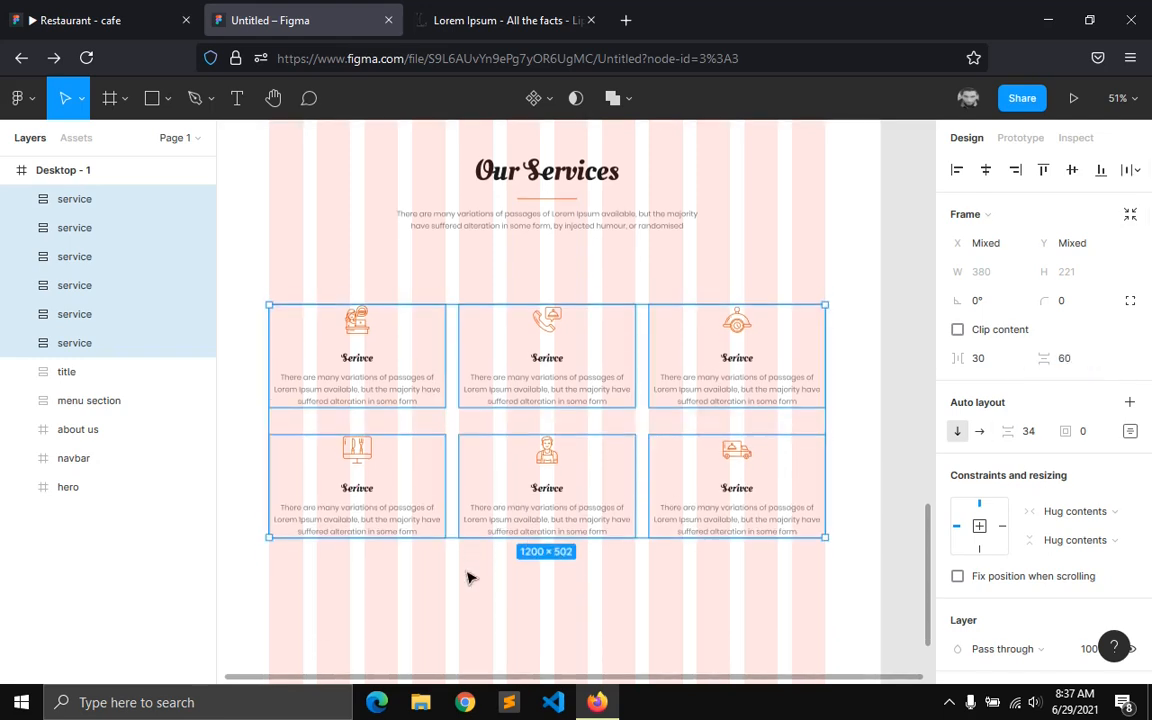
# - Group all six service frames and name the group "services"
pyautogui.click(398, 594)
pyautogui.click(75, 343)
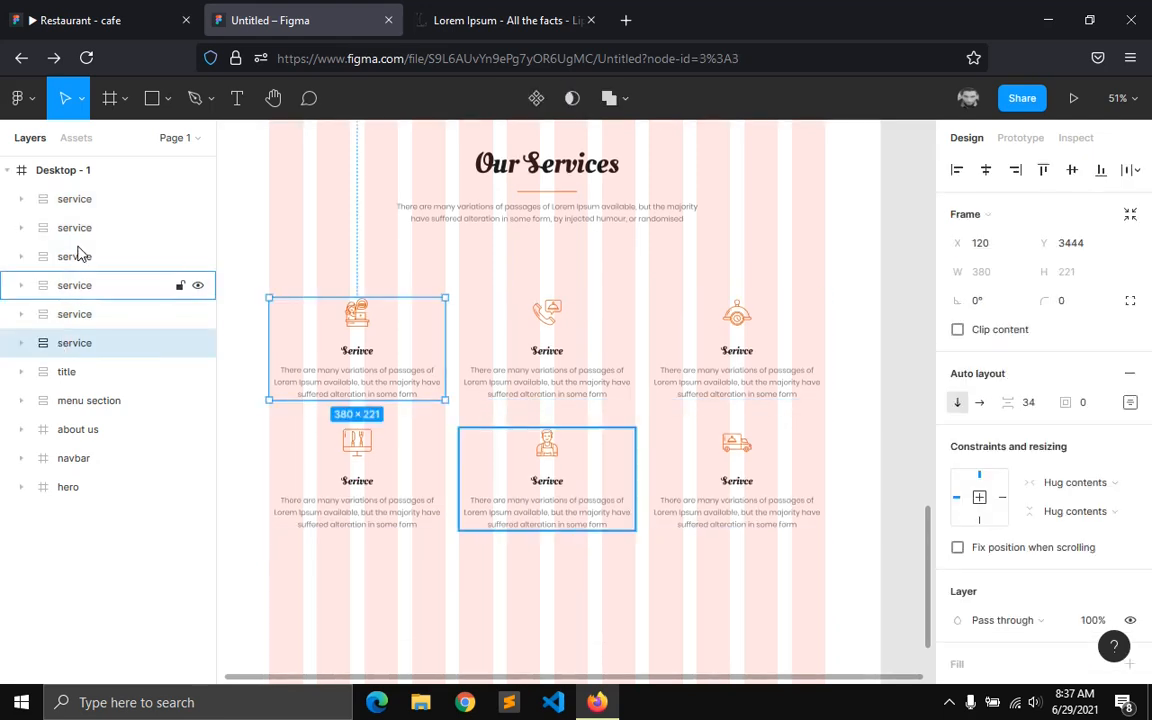
pyautogui.keyDown('shift'); pyautogui.click(85, 203); pyautogui.keyUp('shift')
pyautogui.rightClick(85, 203)
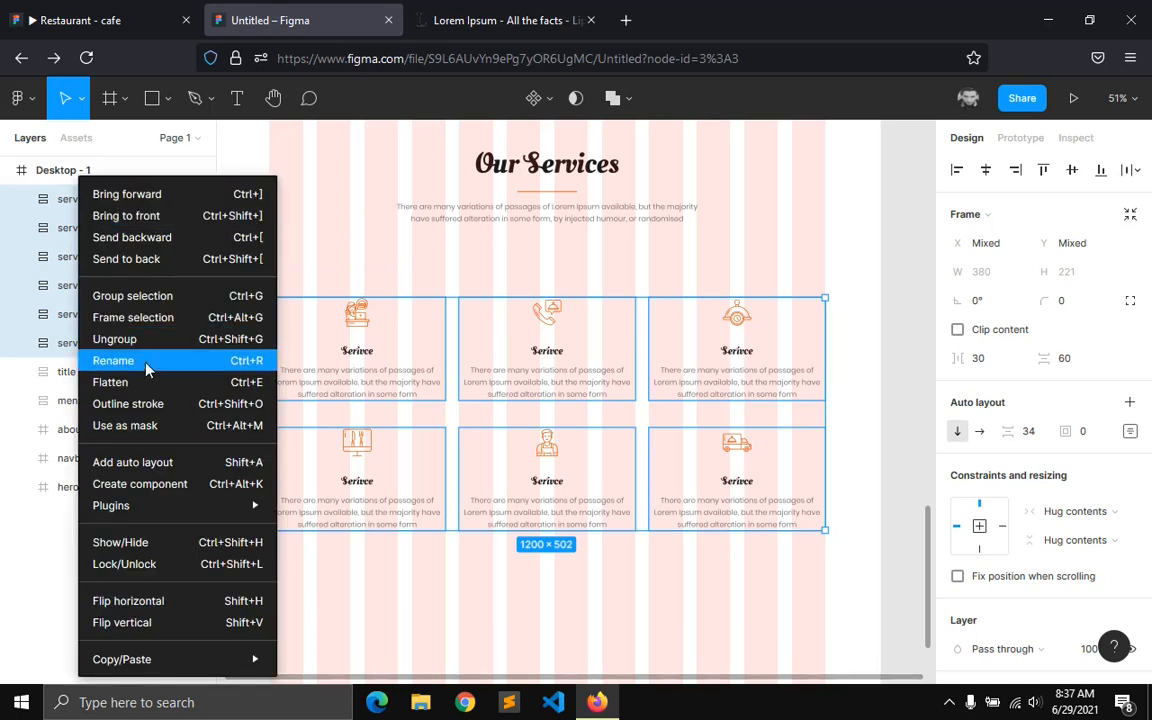
pyautogui.click(141, 306)
pyautogui.doubleClick(76, 206)
pyautogui.write('s')
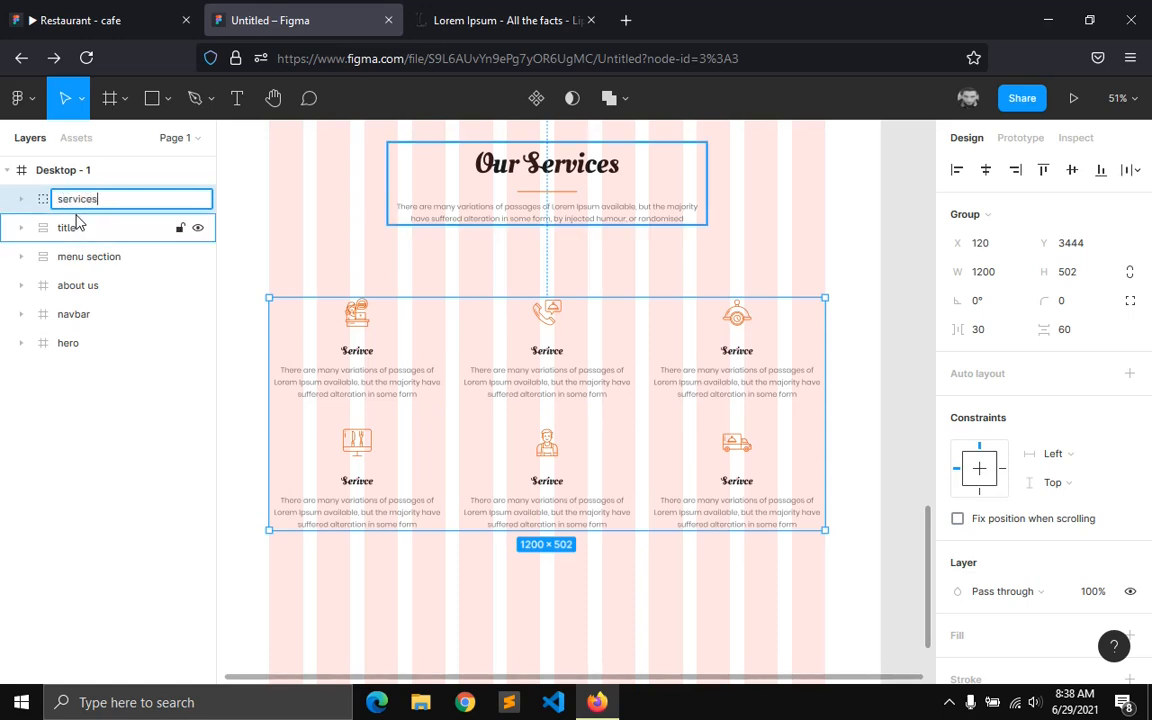
pyautogui.write('ervices')
pyautogui.press('Return')
# - Move the services group up closer to the Our Services title and set the spacing between them to 70
pyautogui.moveTo(473, 405); pyautogui.dragTo(474, 397)
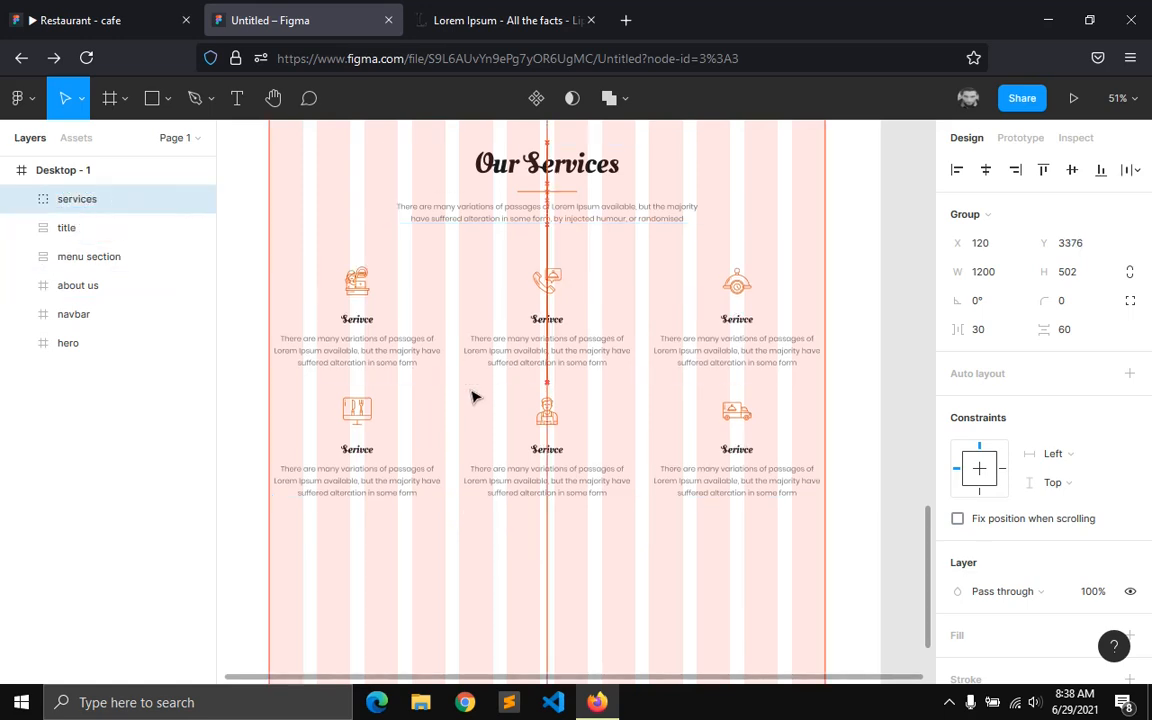
pyautogui.keyDown('shift'); pyautogui.click(547, 208); pyautogui.keyUp('shift')
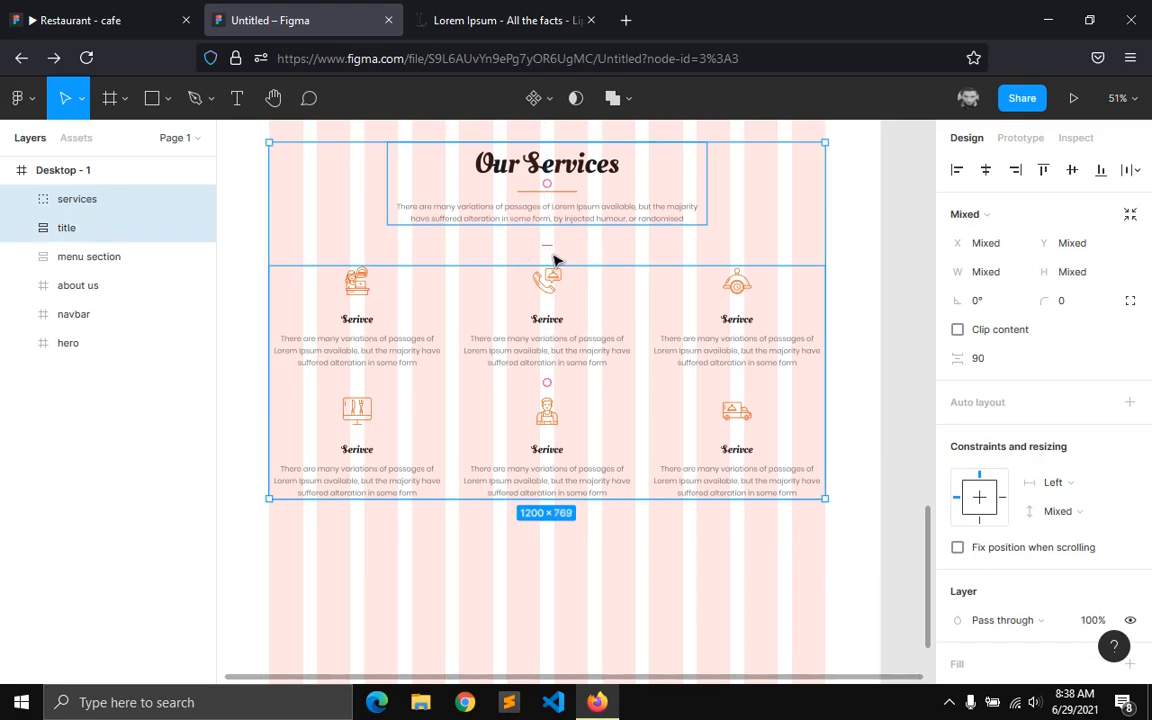
pyautogui.click(990, 362)
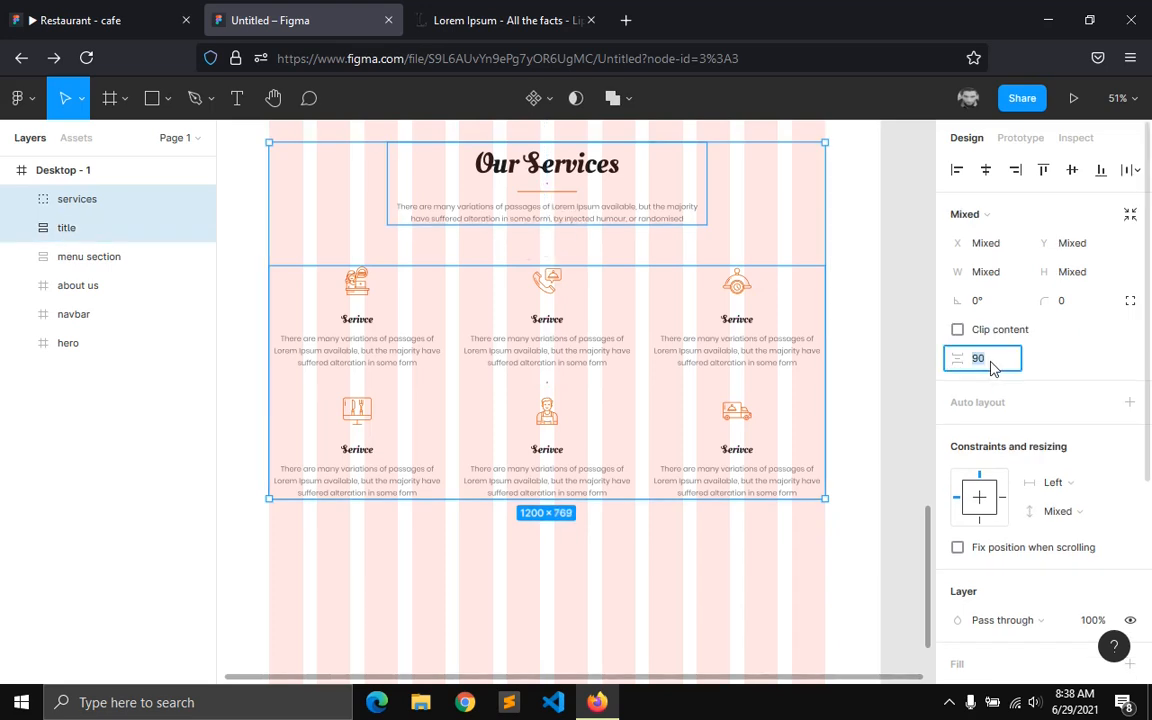
pyautogui.press('Return')
pyautogui.scroll(3, 520, 360)
pyautogui.scroll(-1, 500, 386)
pyautogui.scroll(-1, 500, 386)
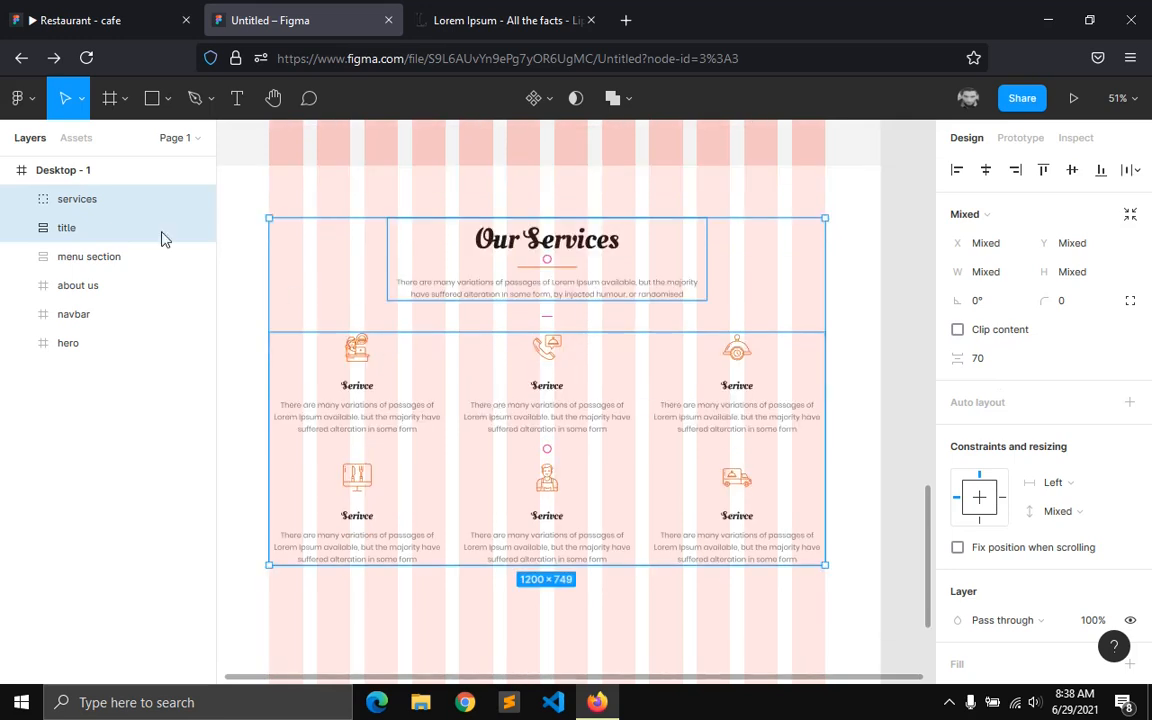
# - Wrap the title and the services group in a frame named "services section"
pyautogui.click(537, 405)
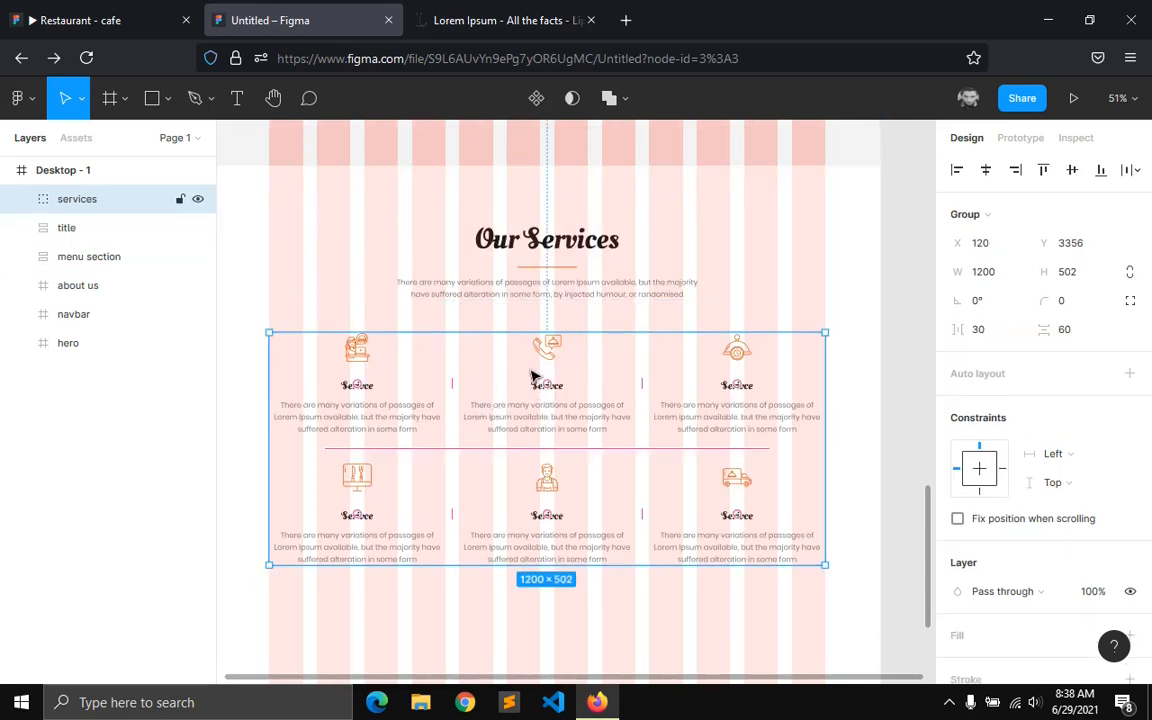
pyautogui.click(67, 230)
pyautogui.keyDown('shift'); pyautogui.click(75, 200); pyautogui.keyUp('shift')
pyautogui.rightClick(72, 195)
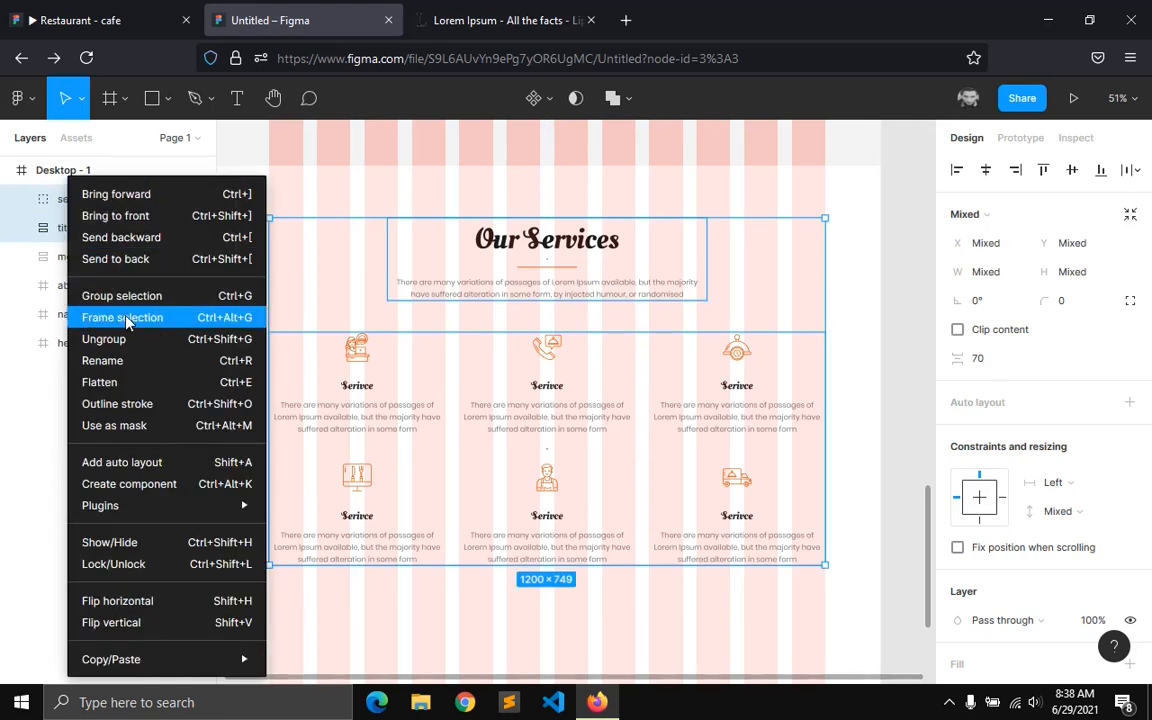
pyautogui.click(95, 318)
pyautogui.doubleClick(93, 203)
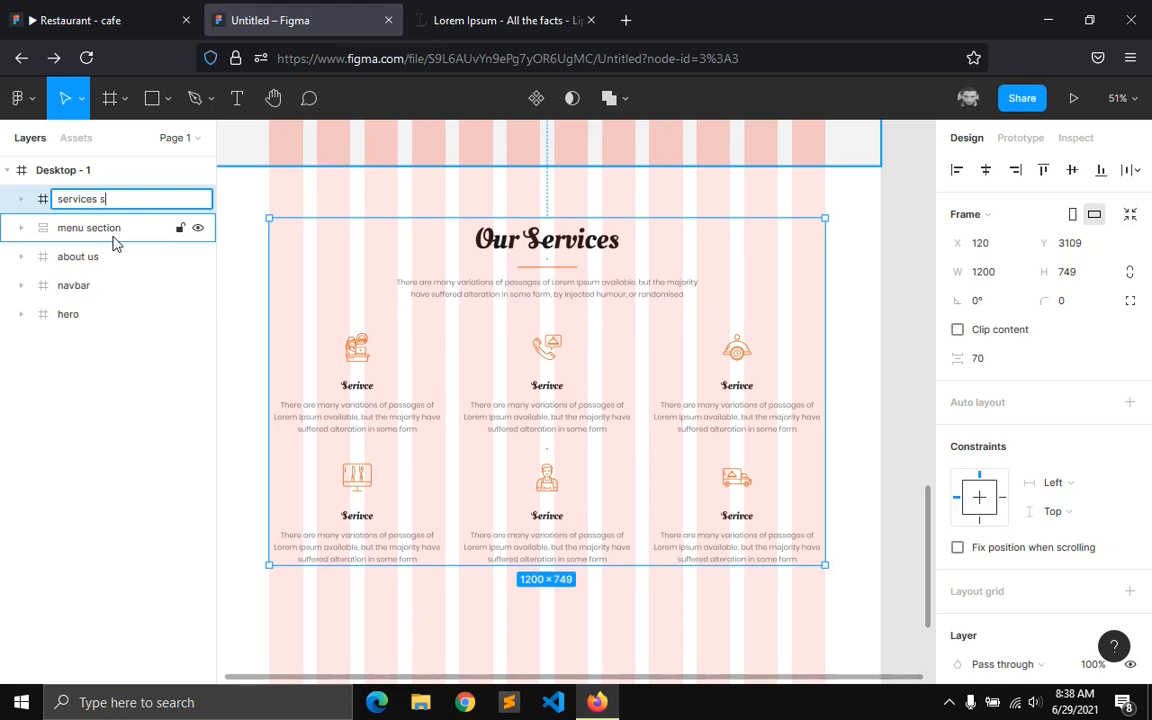
pyautogui.write('services section')
pyautogui.press('Return')
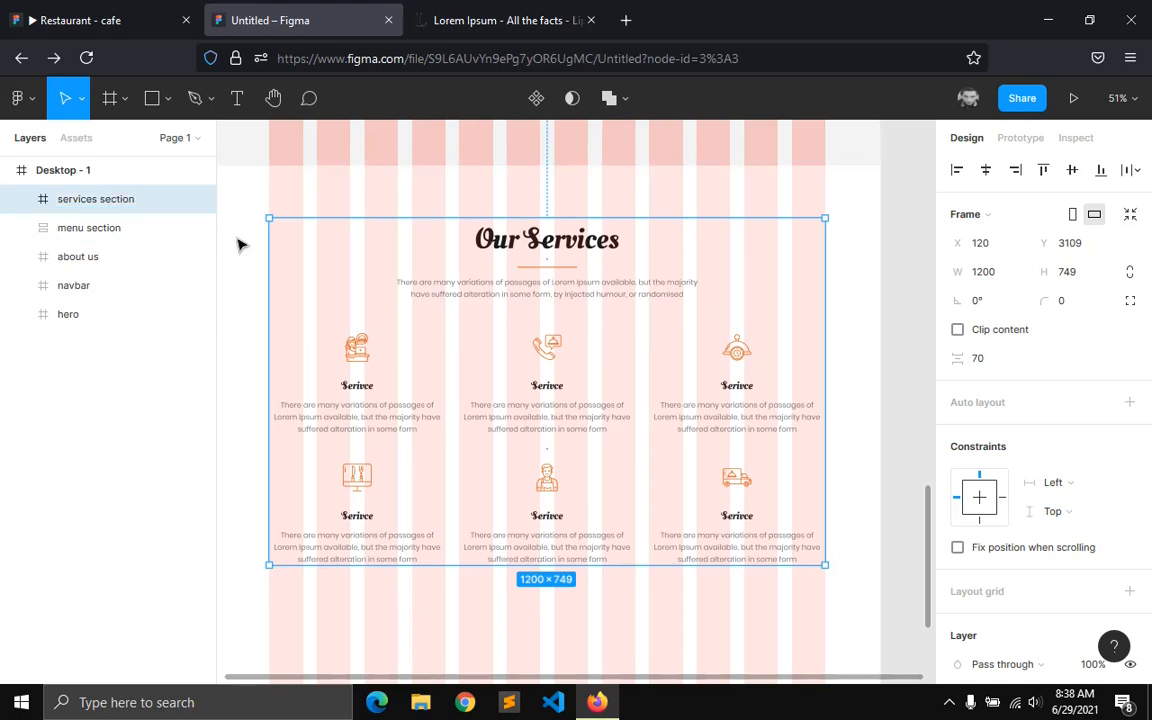
# - Set the vertical spacing between the menu section and the services section to 120
pyautogui.keyDown('shift'); pyautogui.click(527, 159); pyautogui.keyUp('shift')
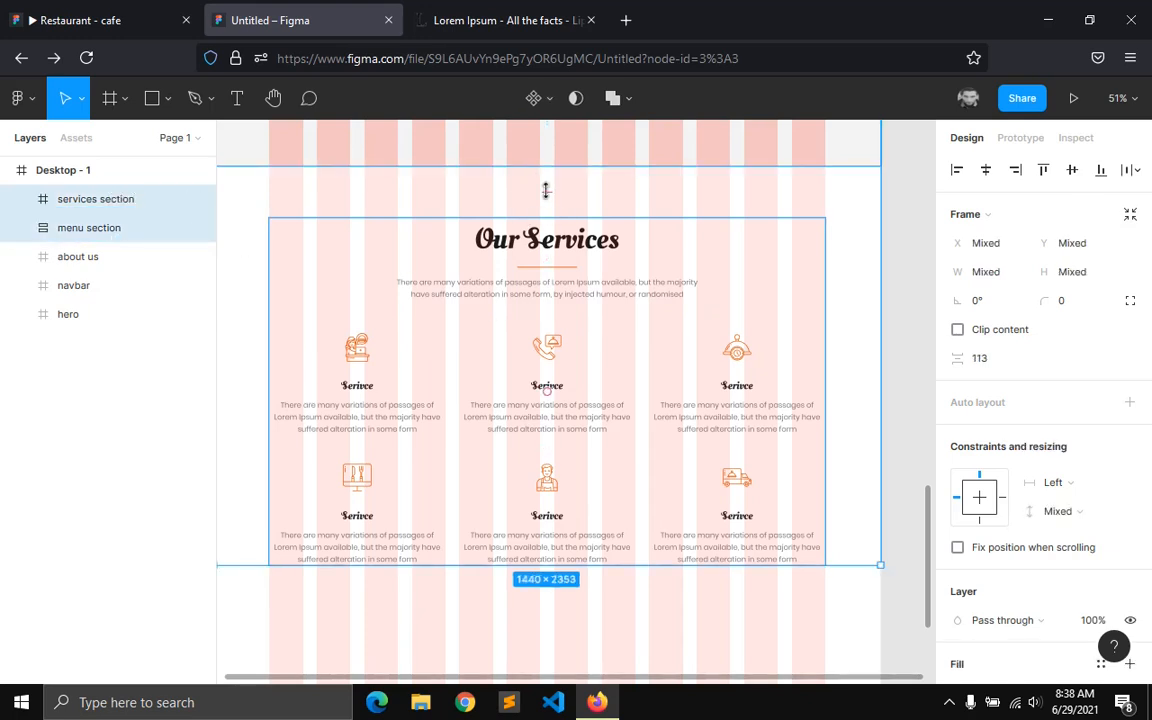
pyautogui.click(998, 363)
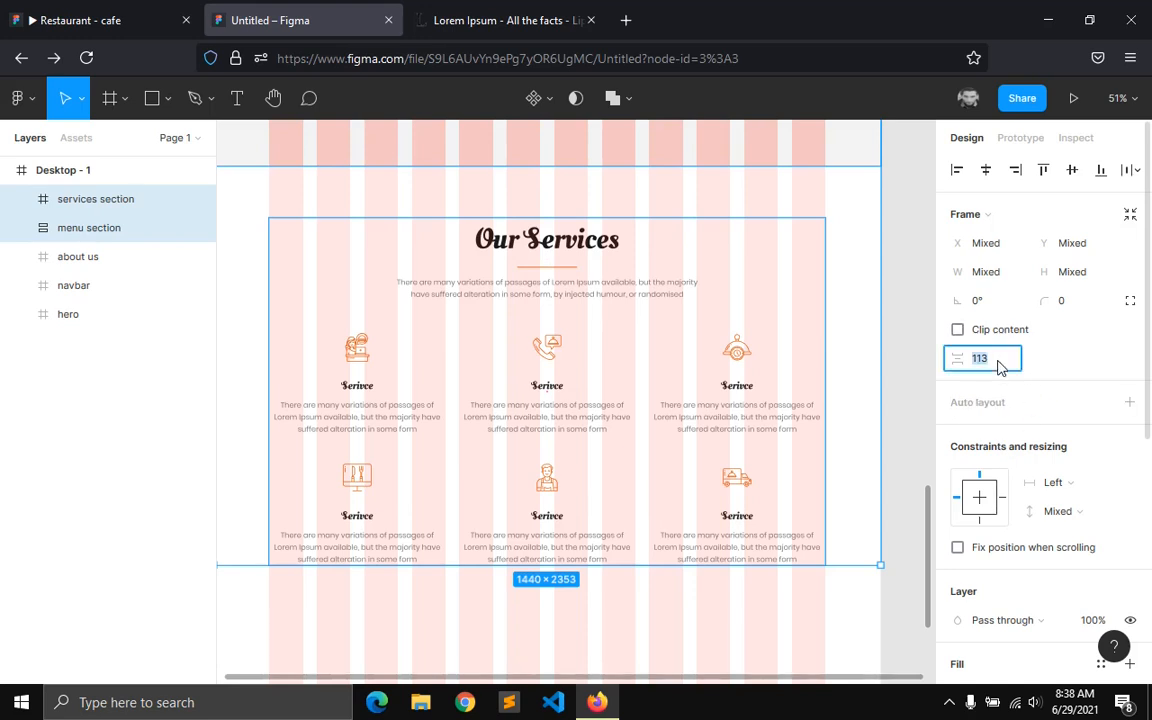
pyautogui.write('120')
pyautogui.press('Return')
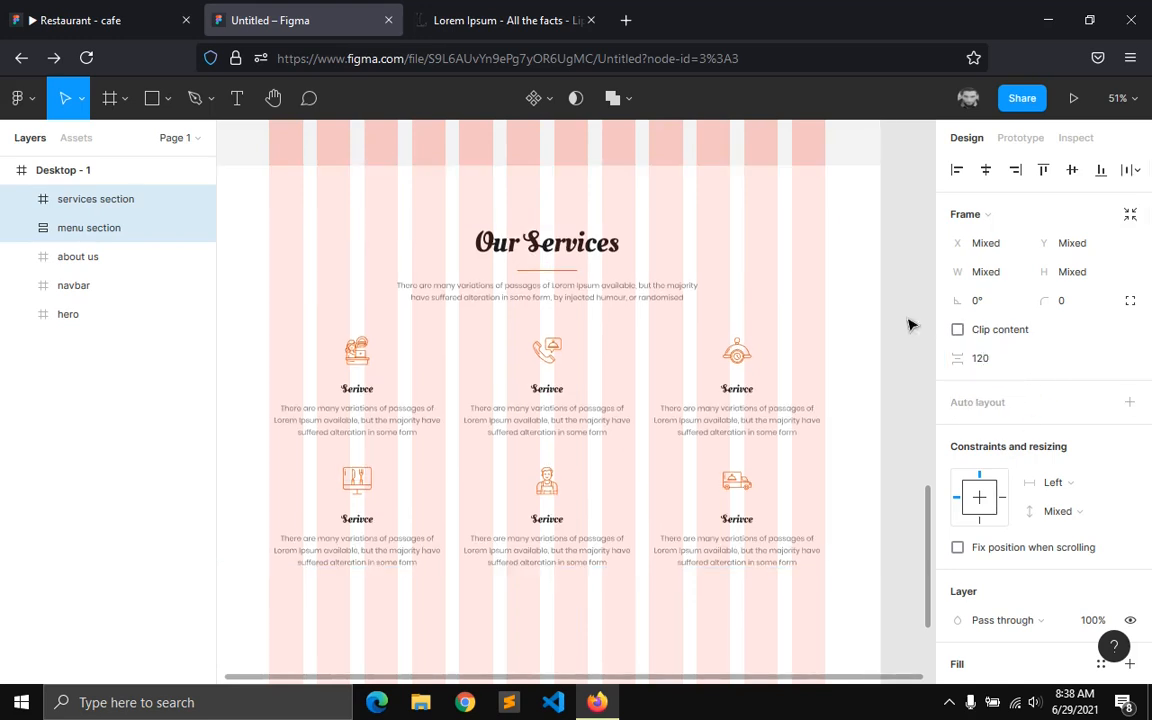
pyautogui.click(483, 326)
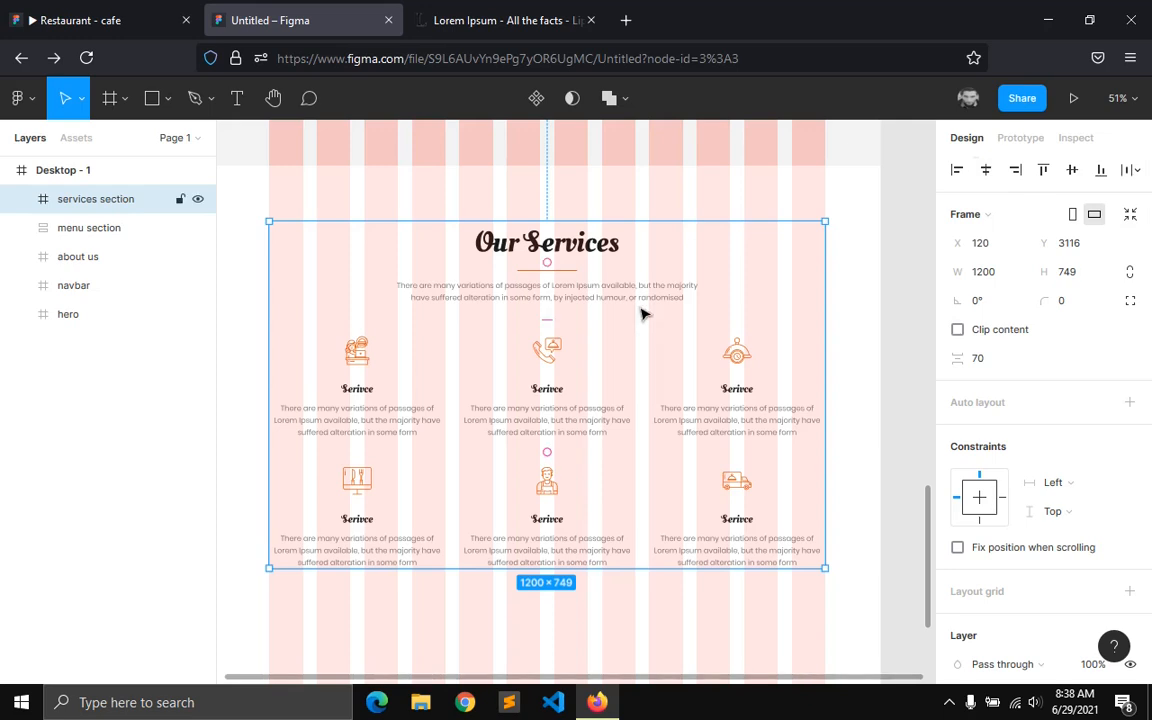
# - Switch to the Restaurant - cafe prototype, examine its customer testimonials section, and return to the Untitled design file
pyautogui.scroll(-1, 386, 365)
pyautogui.scroll(3, 378, 334)
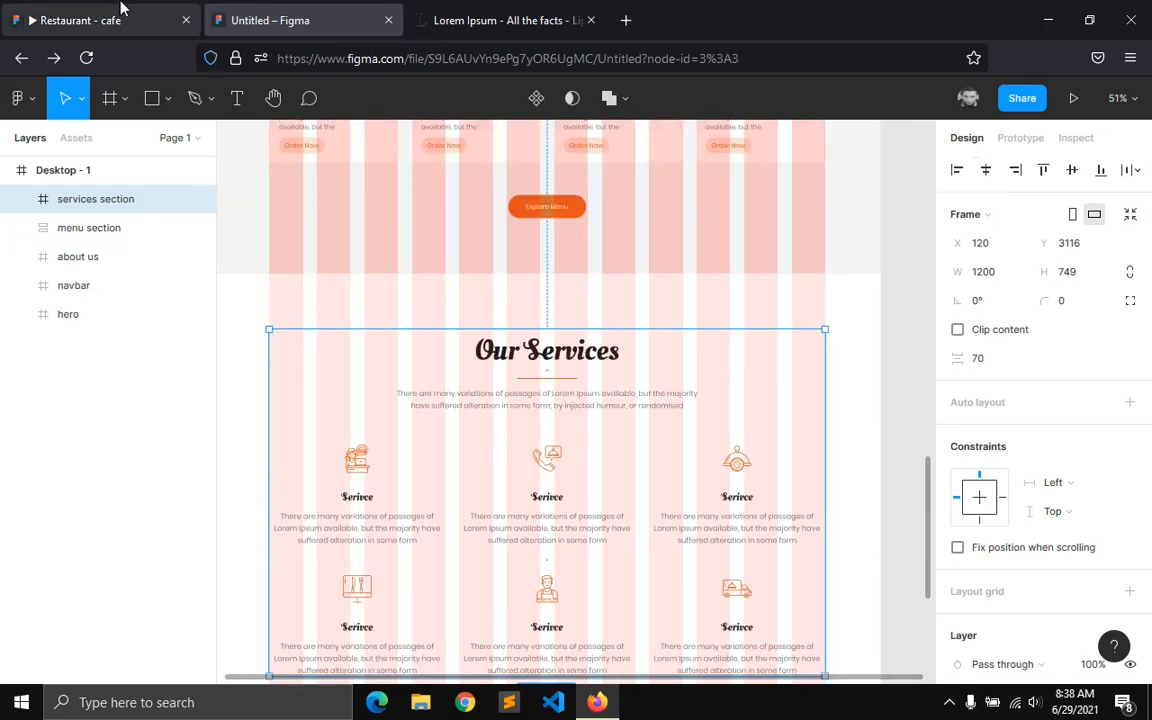
pyautogui.click(118, 12)
pyautogui.scroll(-8, 456, 453)
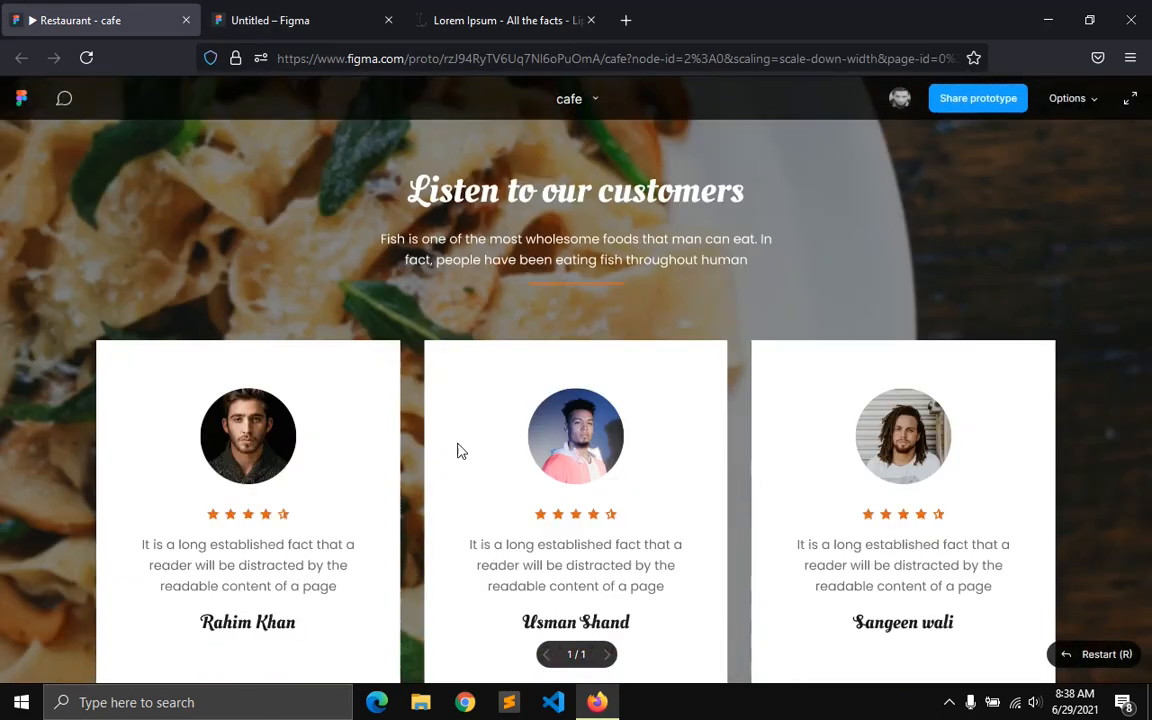
pyautogui.scroll(-1, 456, 479)
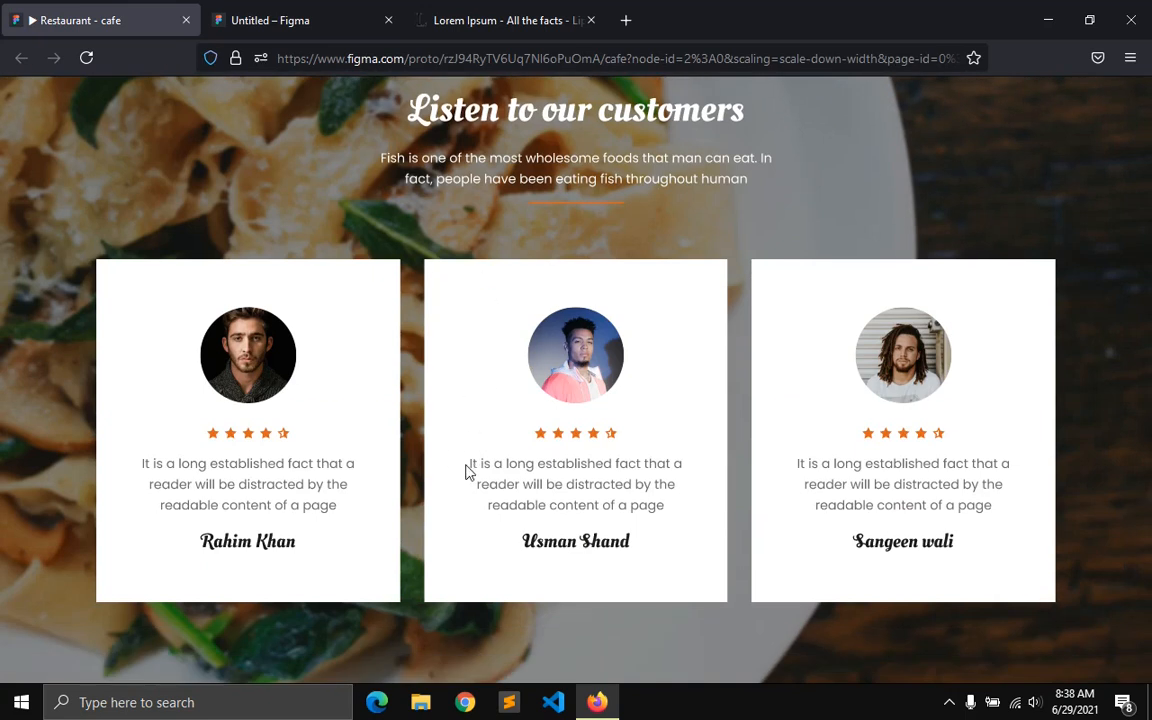
pyautogui.click(310, 20)
# - Extend the Desktop - 1 frame downward to a height of about 5168 to make room for another section
pyautogui.scroll(-5, 455, 522)
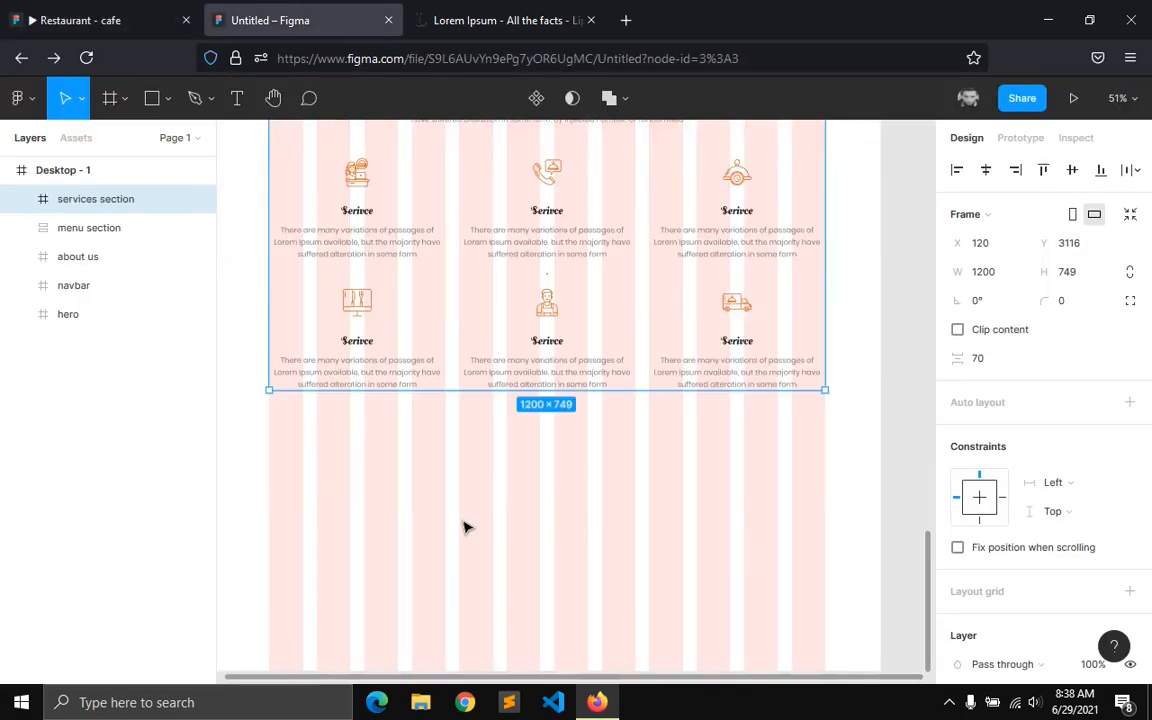
pyautogui.click(66, 172)
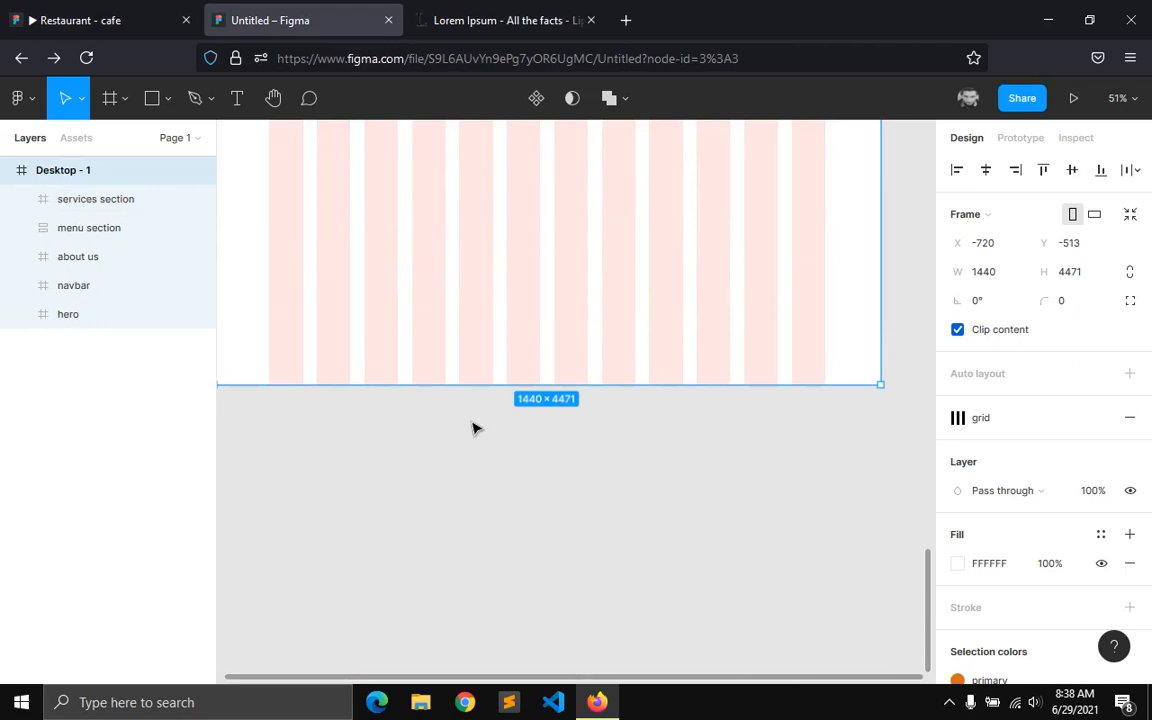
pyautogui.moveTo(462, 390); pyautogui.dragTo(485, 595)
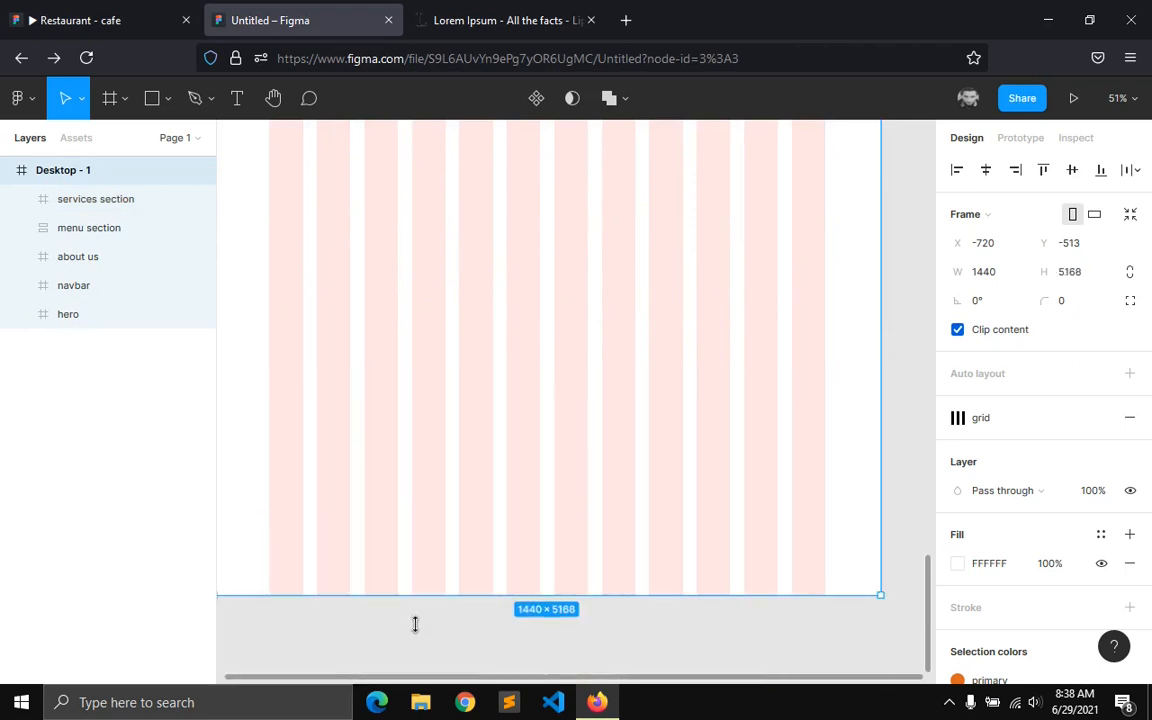
pyautogui.scroll(1, 415, 624)
pyautogui.moveTo(514, 681); pyautogui.dragTo(485, 680)
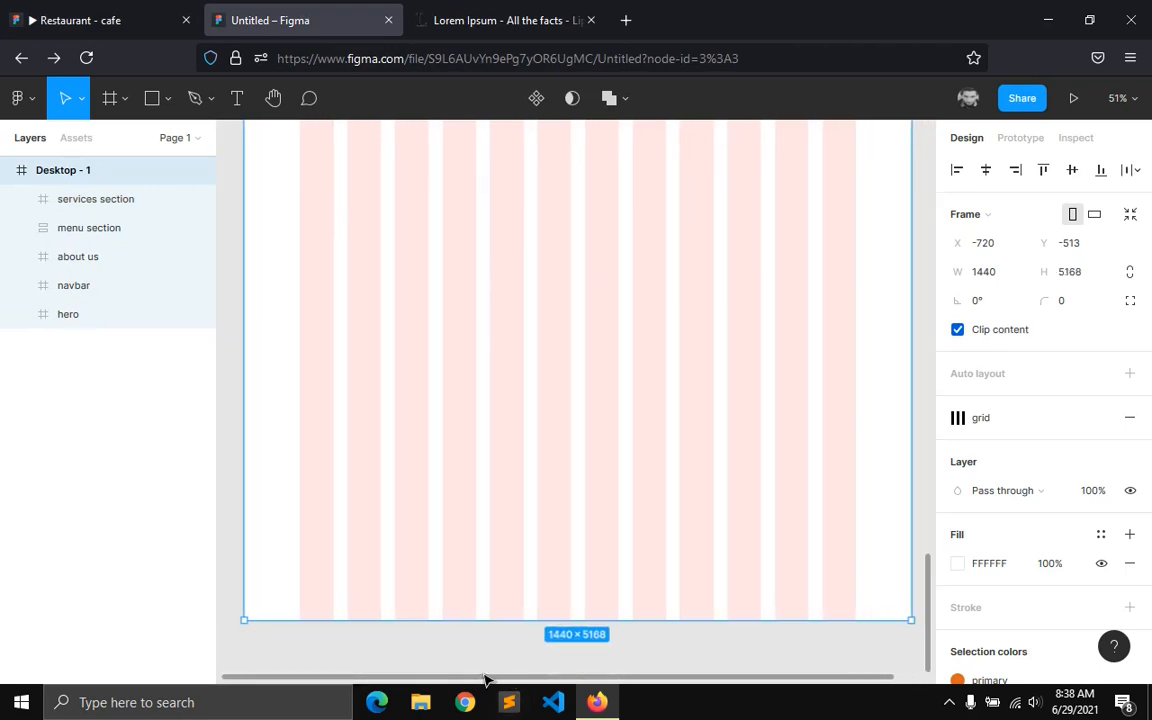
# - Draw a full-width frame of about 1440 × 838 below the services section, at X 0 and Y 3994
pyautogui.scroll(5, 476, 643)
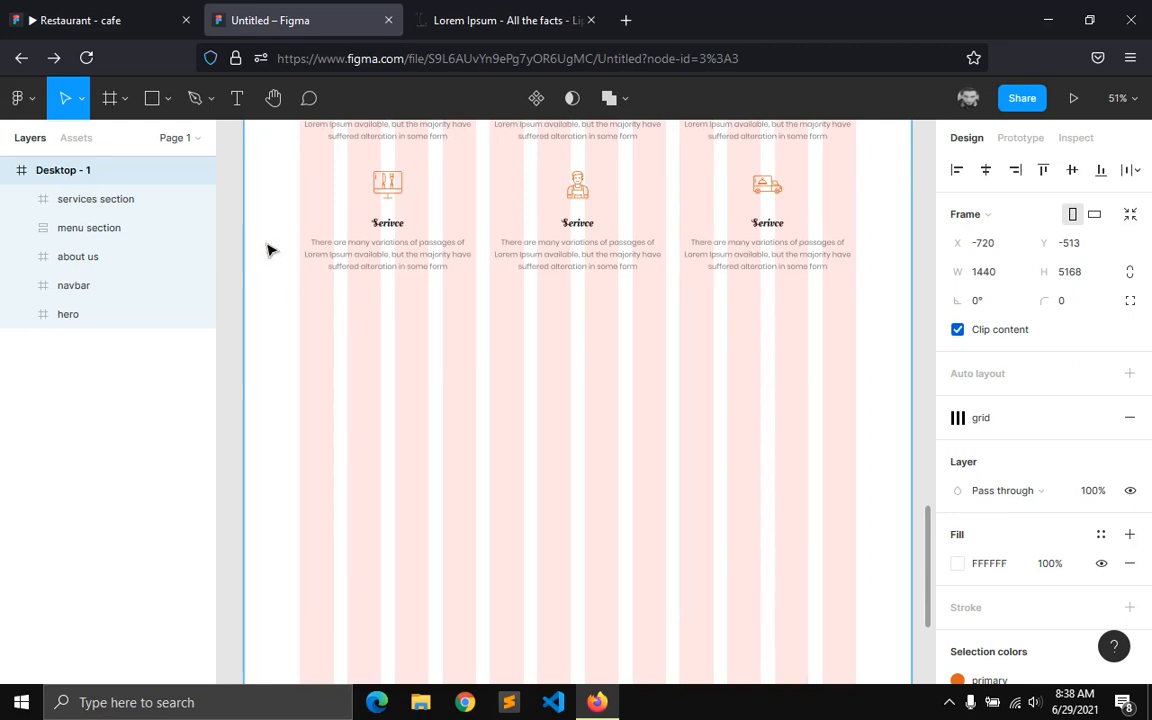
pyautogui.click(125, 99)
pyautogui.click(134, 145)
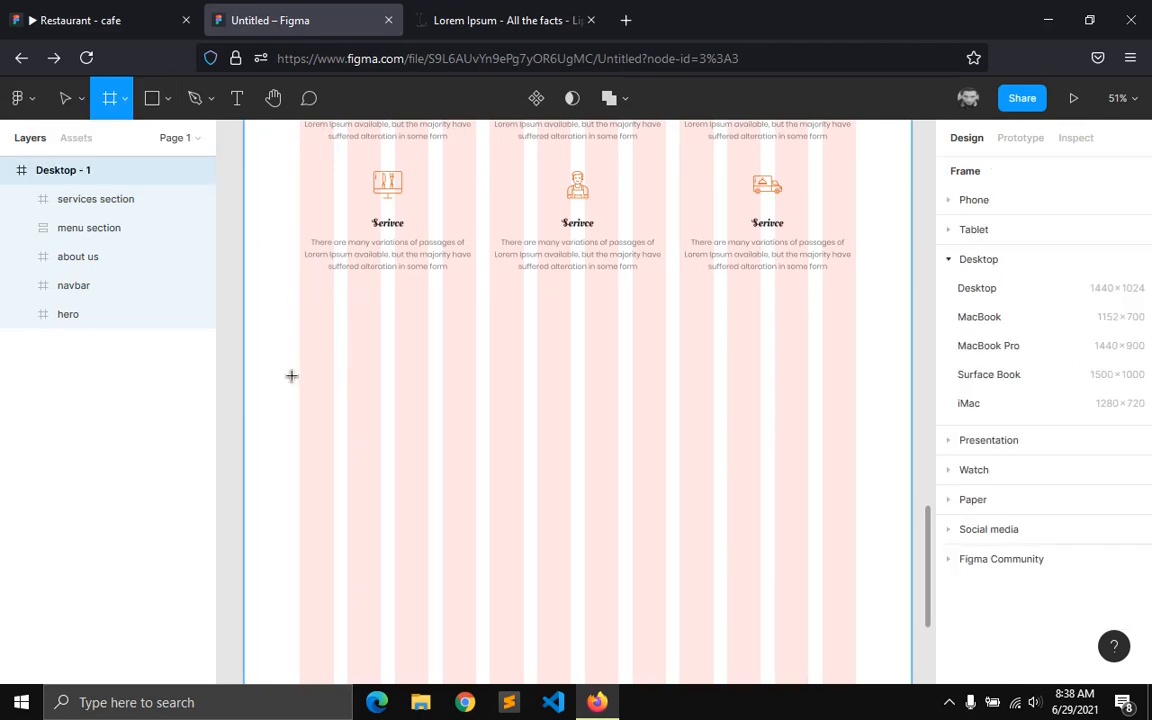
pyautogui.moveTo(247, 332); pyautogui.dragTo(880, 578)
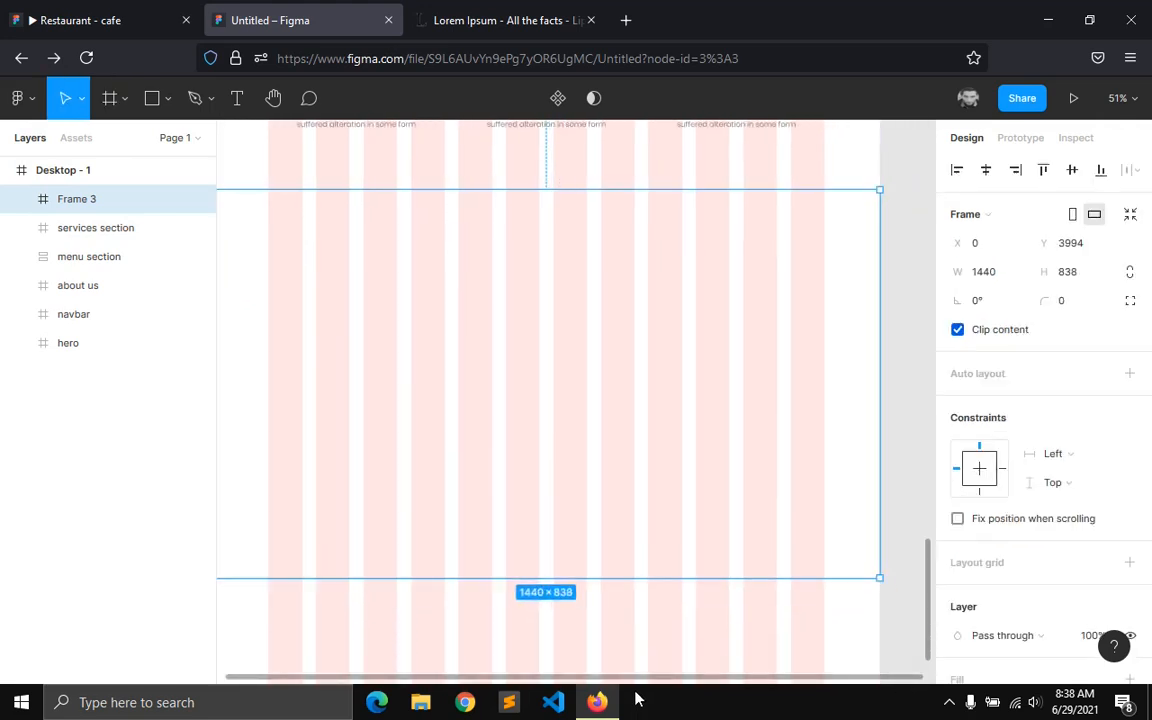
# - Adjust the left edge of the new section frame and set the frame's width to 1440
pyautogui.moveTo(638, 680); pyautogui.dragTo(594, 688)
pyautogui.moveTo(264, 435)
pyautogui.mouseDown()
pyautogui.moveTo(278, 434)
pyautogui.moveTo(262, 435)
pyautogui.mouseUp()
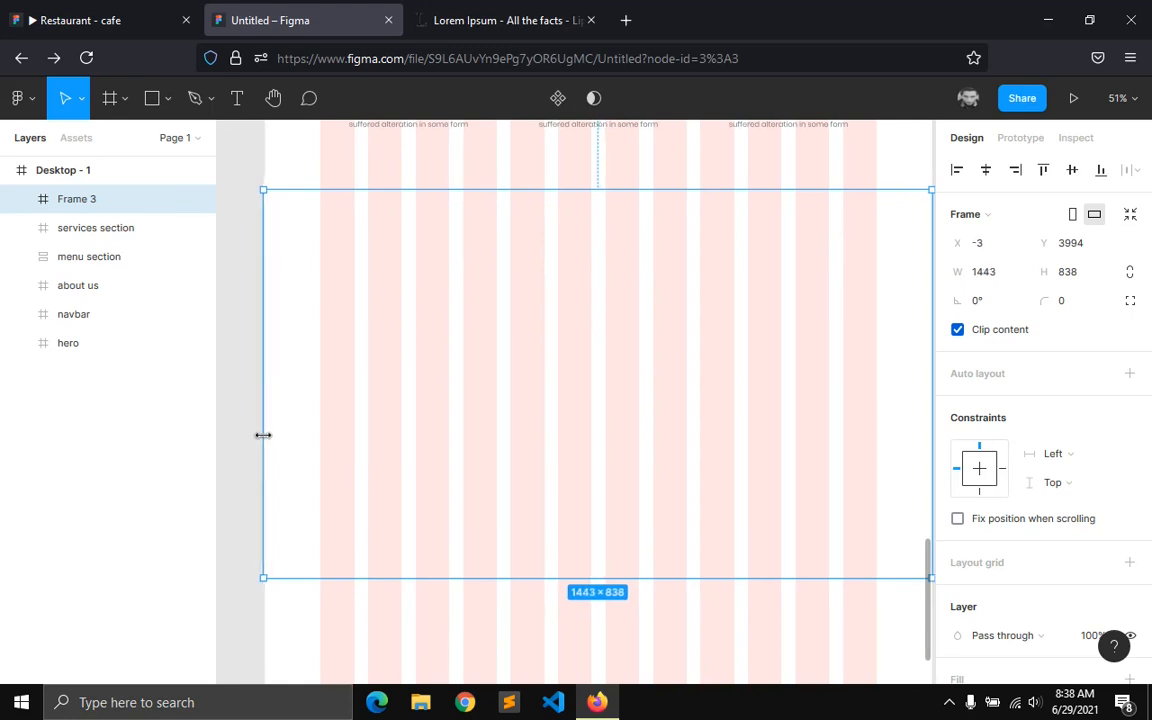
pyautogui.click(996, 285)
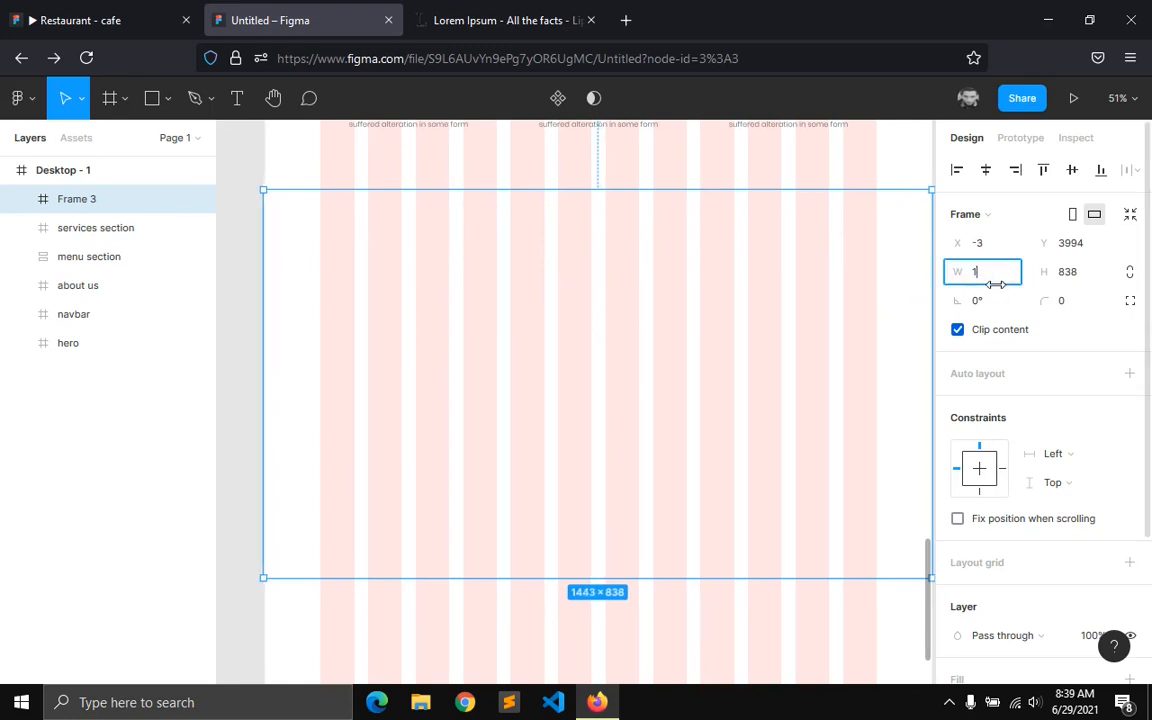
pyautogui.write('1440')
pyautogui.press('Return')
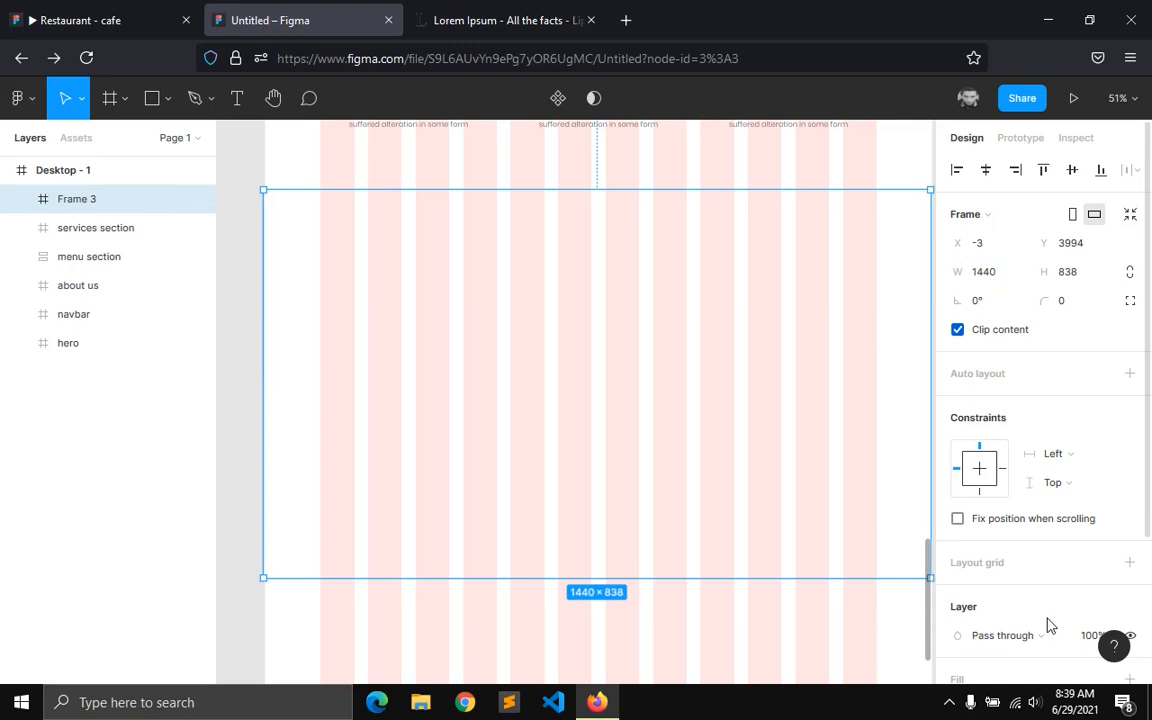
# - Change the section frame's fill to an image and load cover3 from the assets folder
pyautogui.scroll(-3, 1040, 600)
pyautogui.click(960, 488)
pyautogui.click(957, 512)
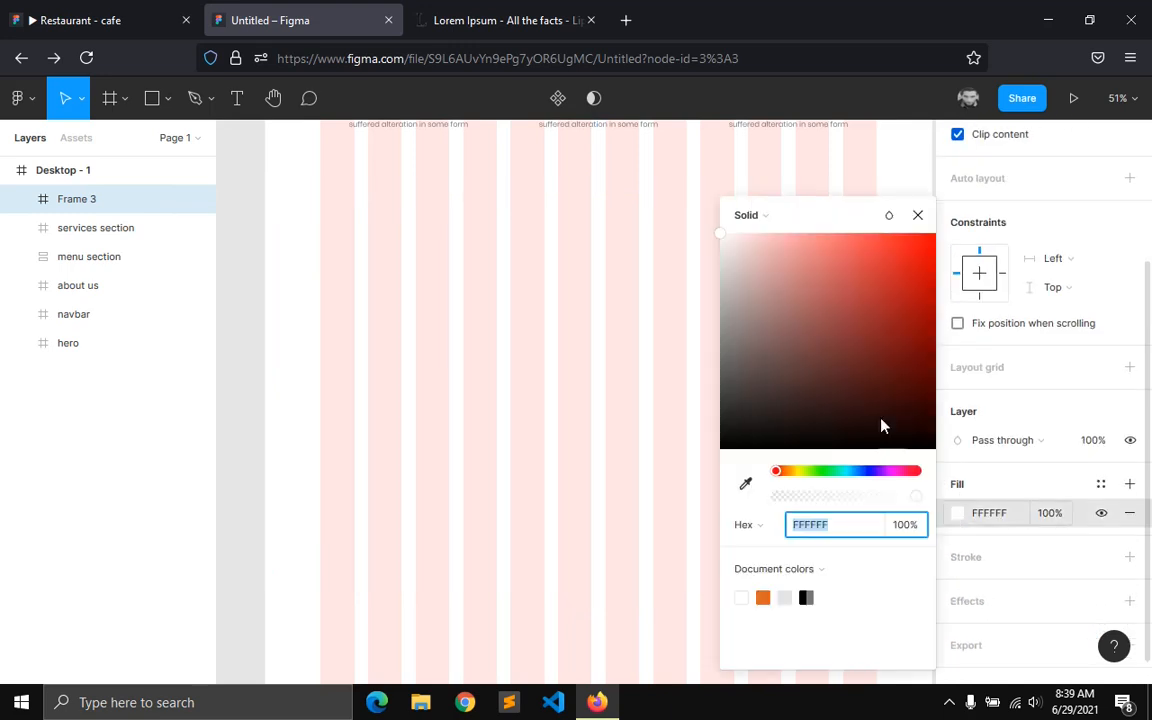
pyautogui.click(748, 215)
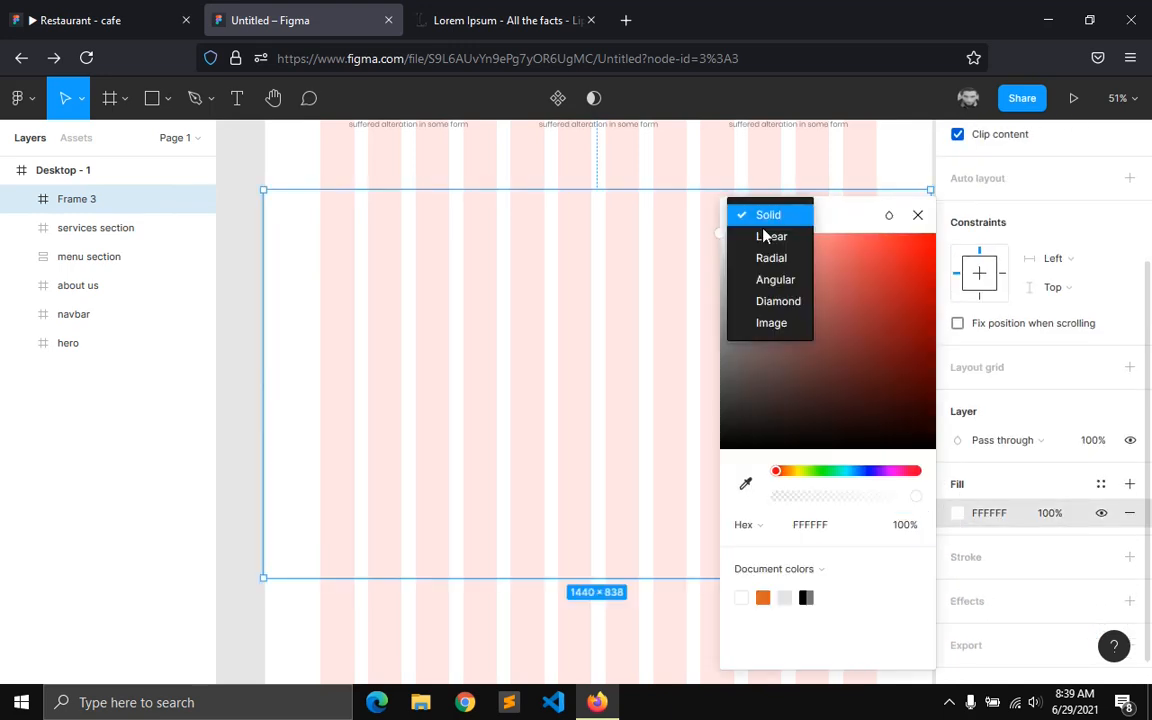
pyautogui.click(767, 324)
pyautogui.click(805, 348)
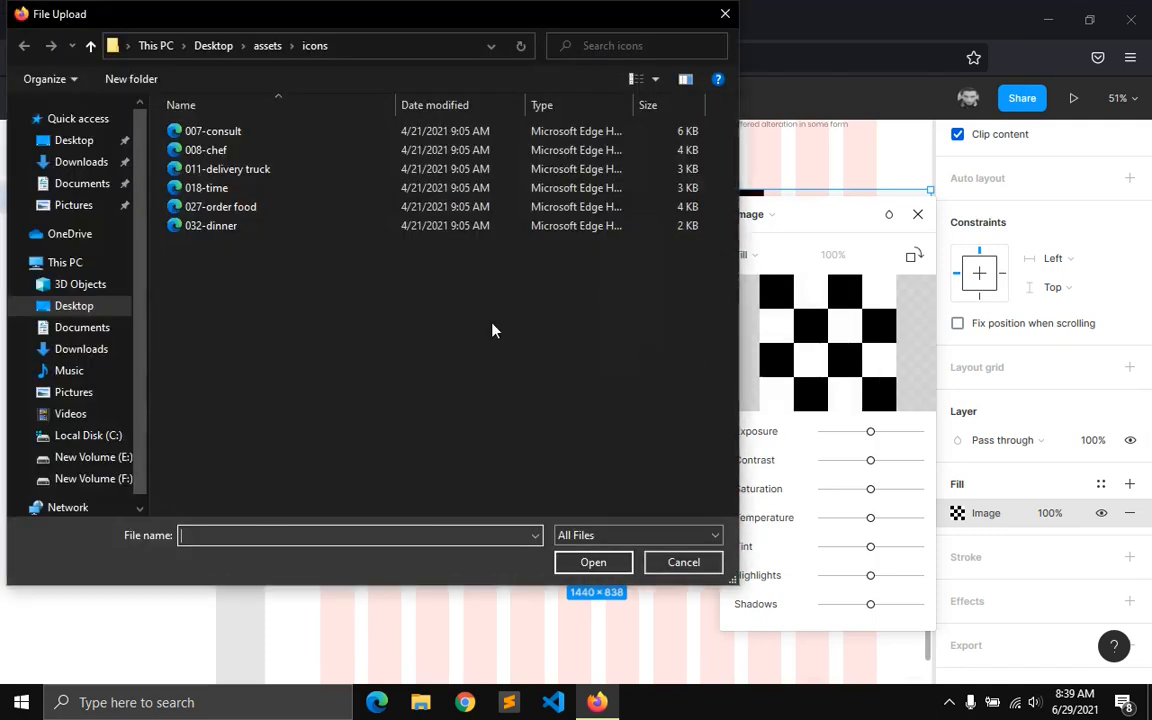
pyautogui.click(267, 45)
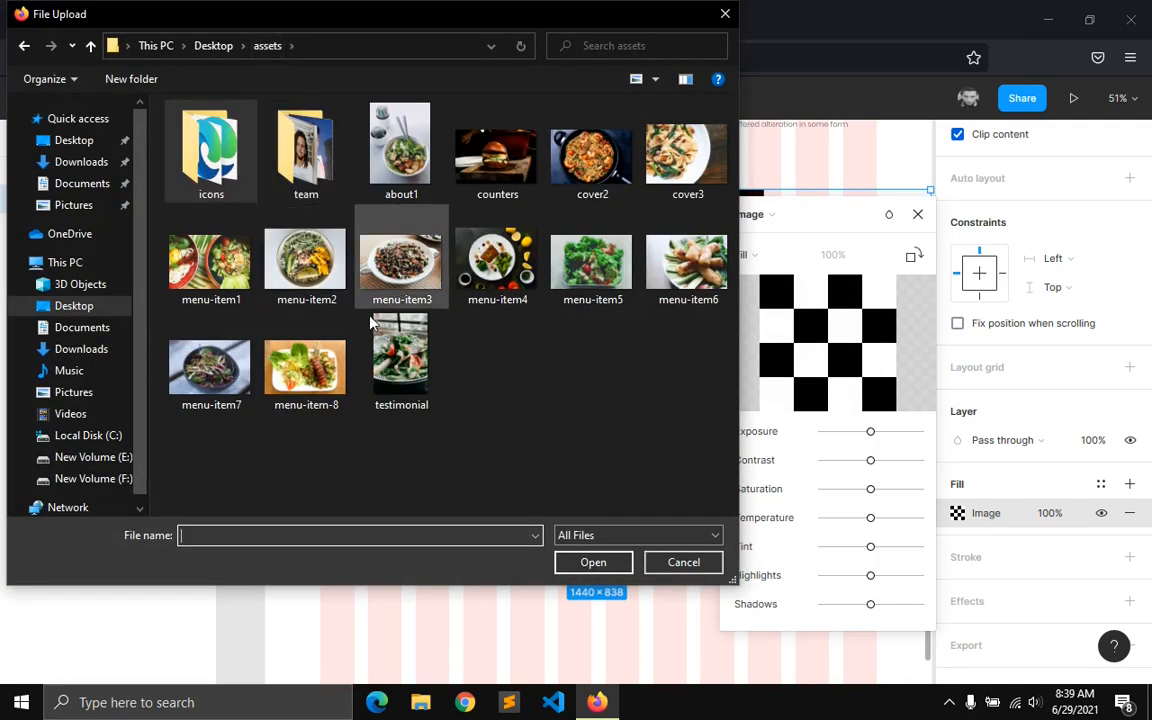
pyautogui.doubleClick(686, 155)
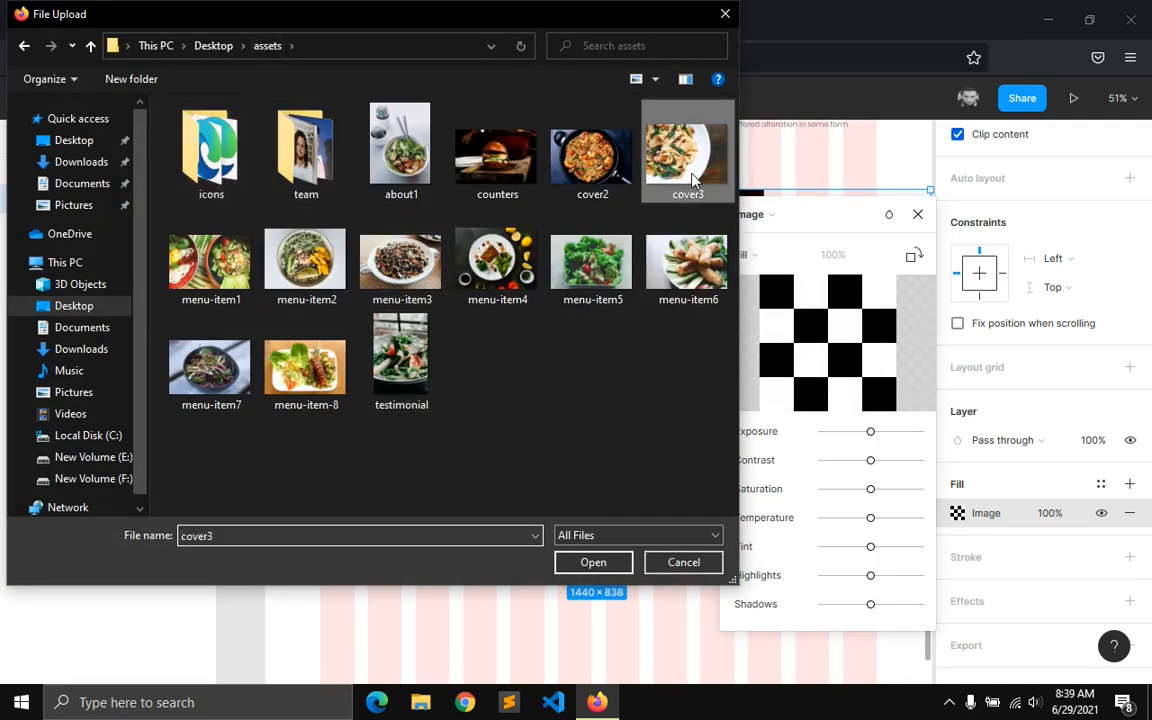
pyautogui.click(917, 214)
# - Duplicate the "Our Services" title block and move the copy into the upper part of the image-filled frame
pyautogui.scroll(10, 586, 318)
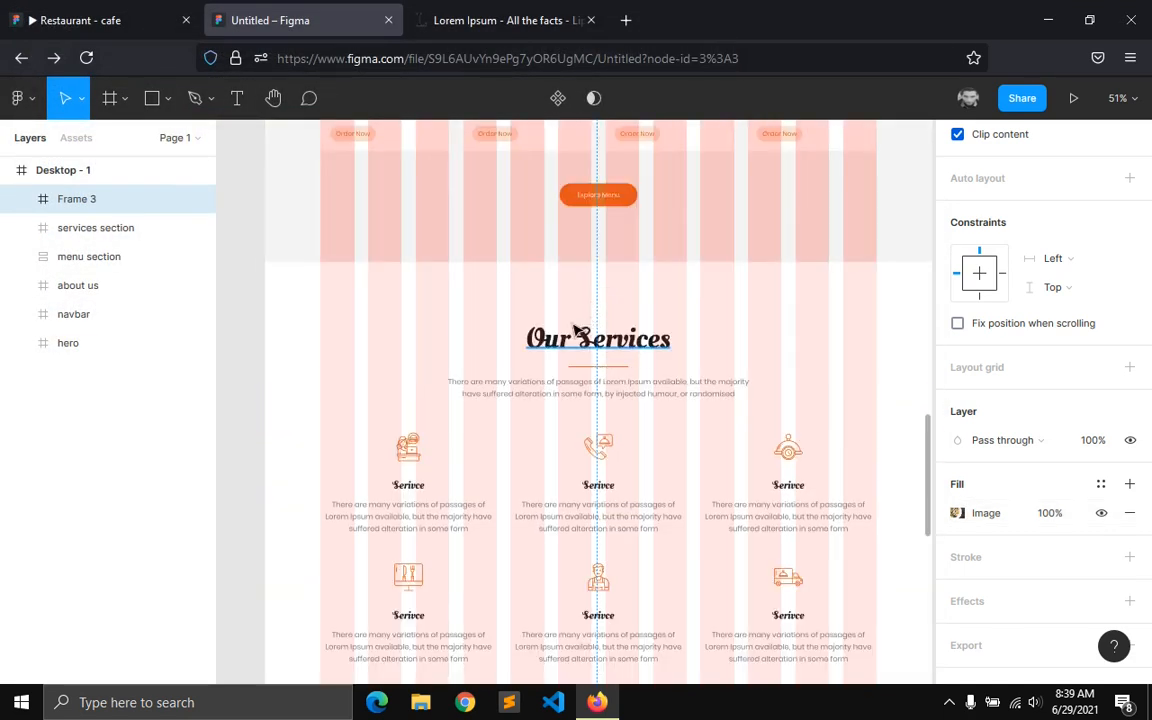
pyautogui.click(578, 338)
pyautogui.click(103, 288)
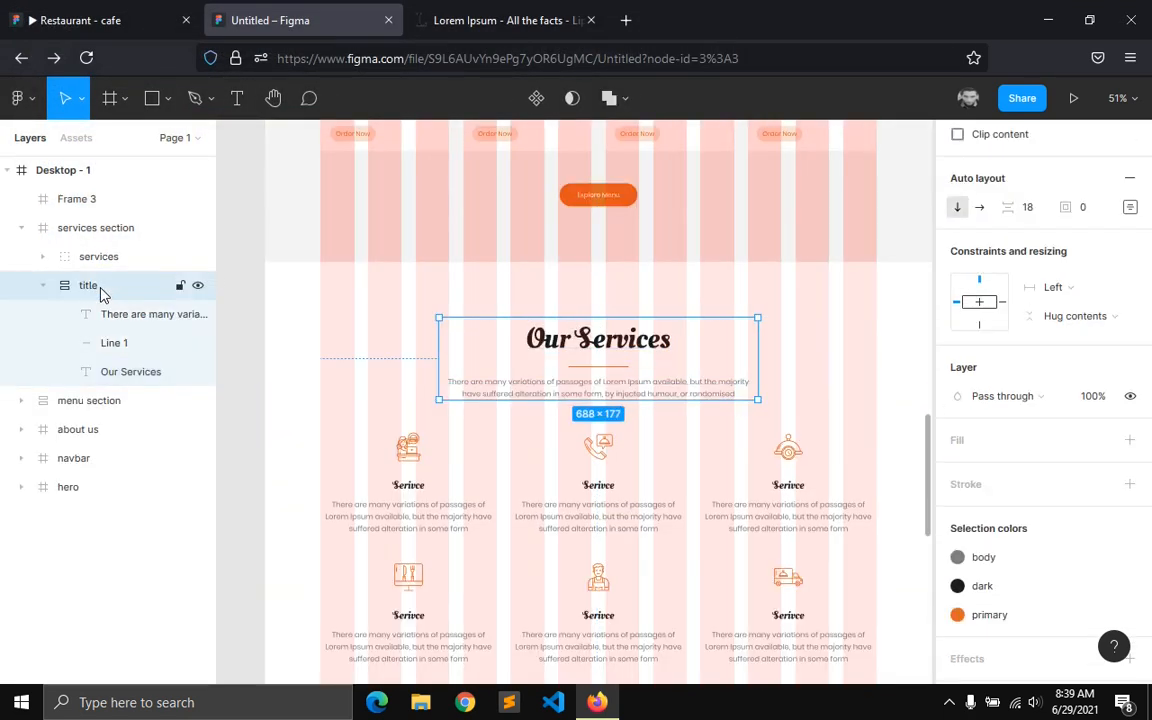
pyautogui.hotkey('ctrl', 'd')
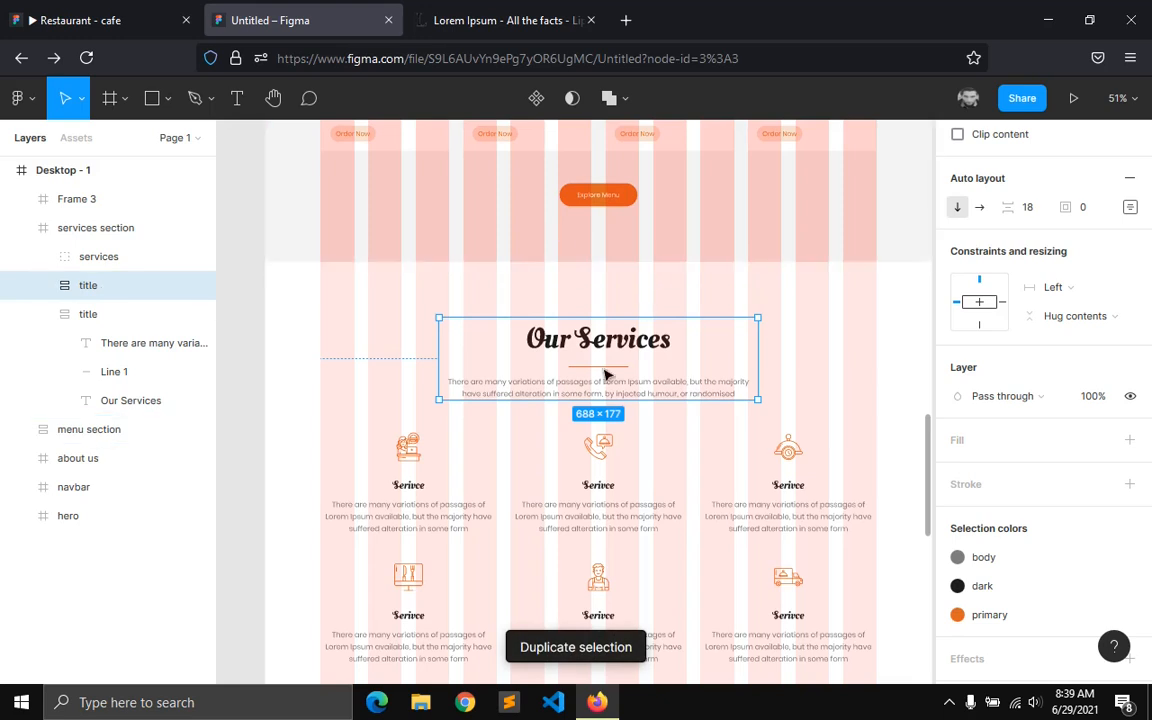
pyautogui.moveTo(605, 667); pyautogui.dragTo(610, 468)
pyautogui.scroll(-2, 1100, 510)
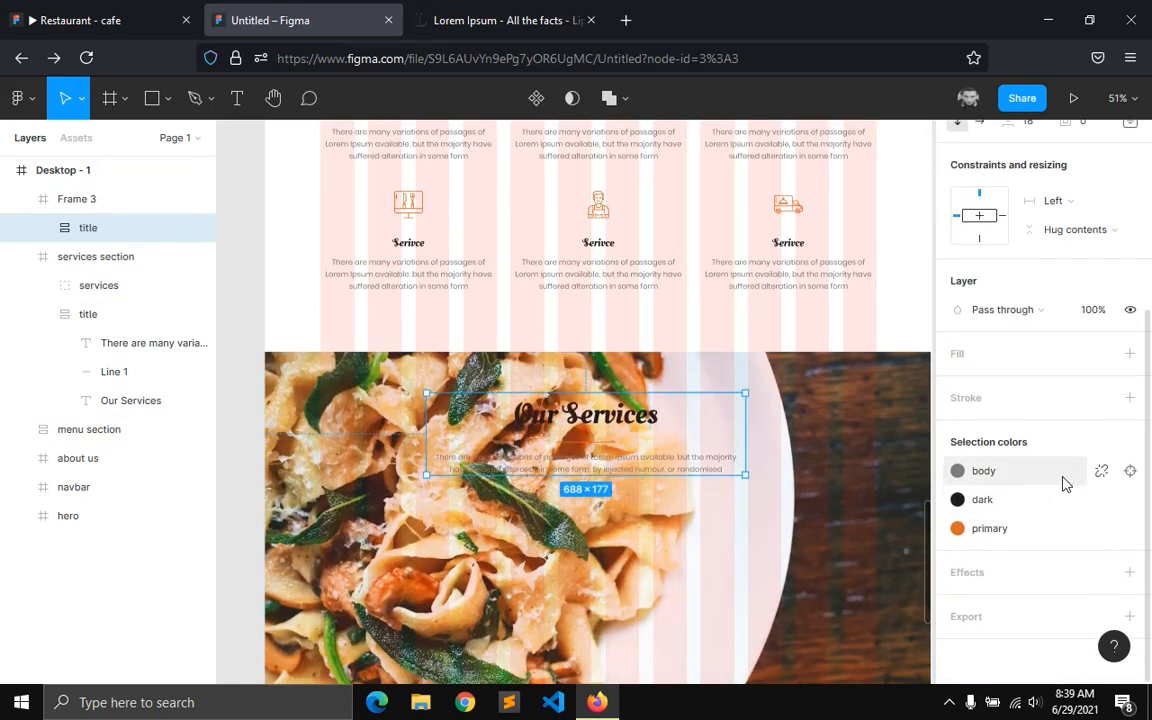
# - Replace the copied title block's body and dark colors with the white color style
pyautogui.click(1100, 472)
pyautogui.click(1099, 529)
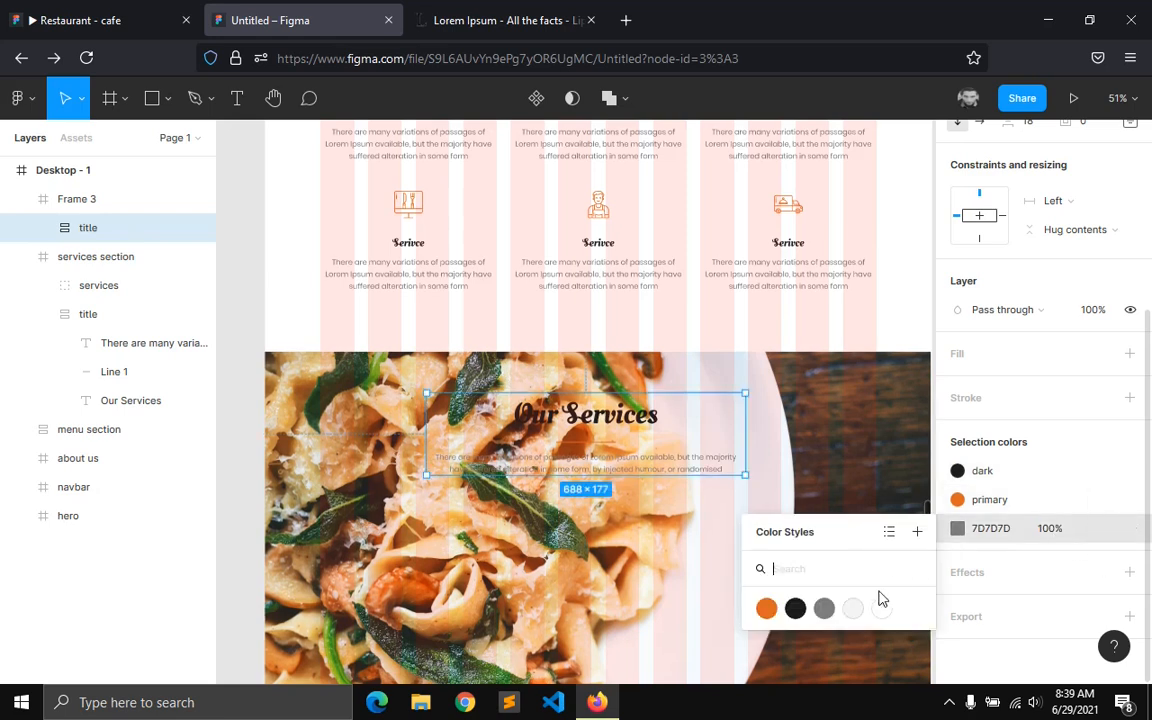
pyautogui.click(881, 609)
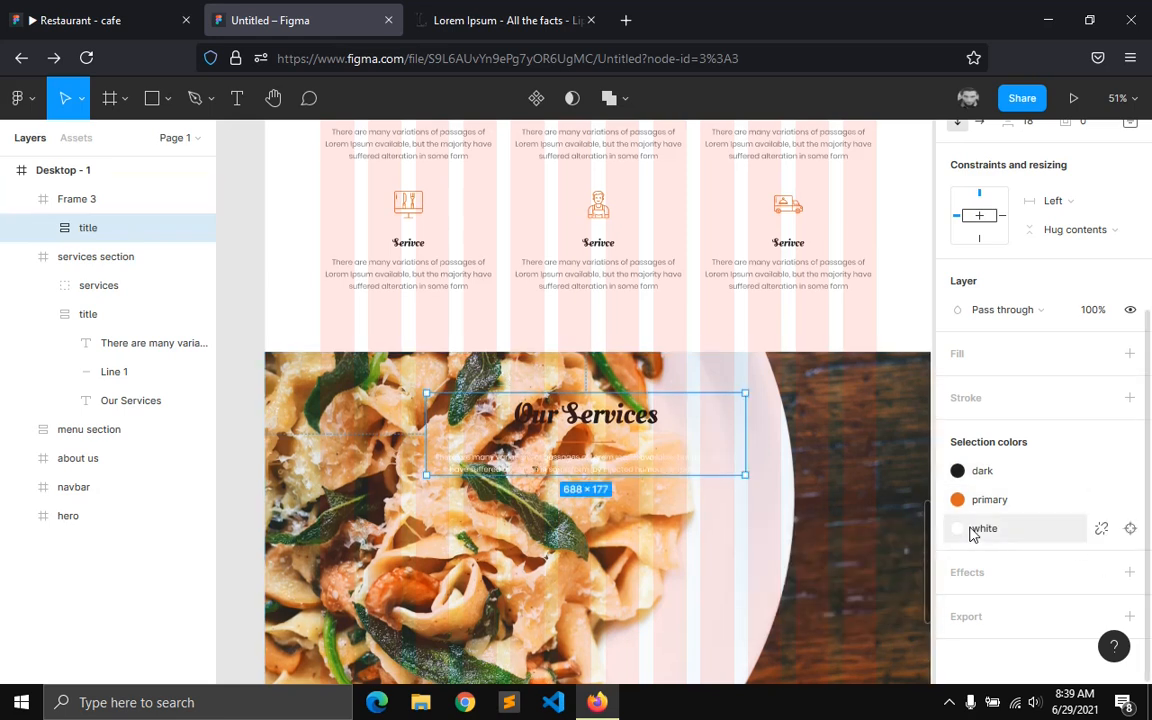
pyautogui.click(1101, 472)
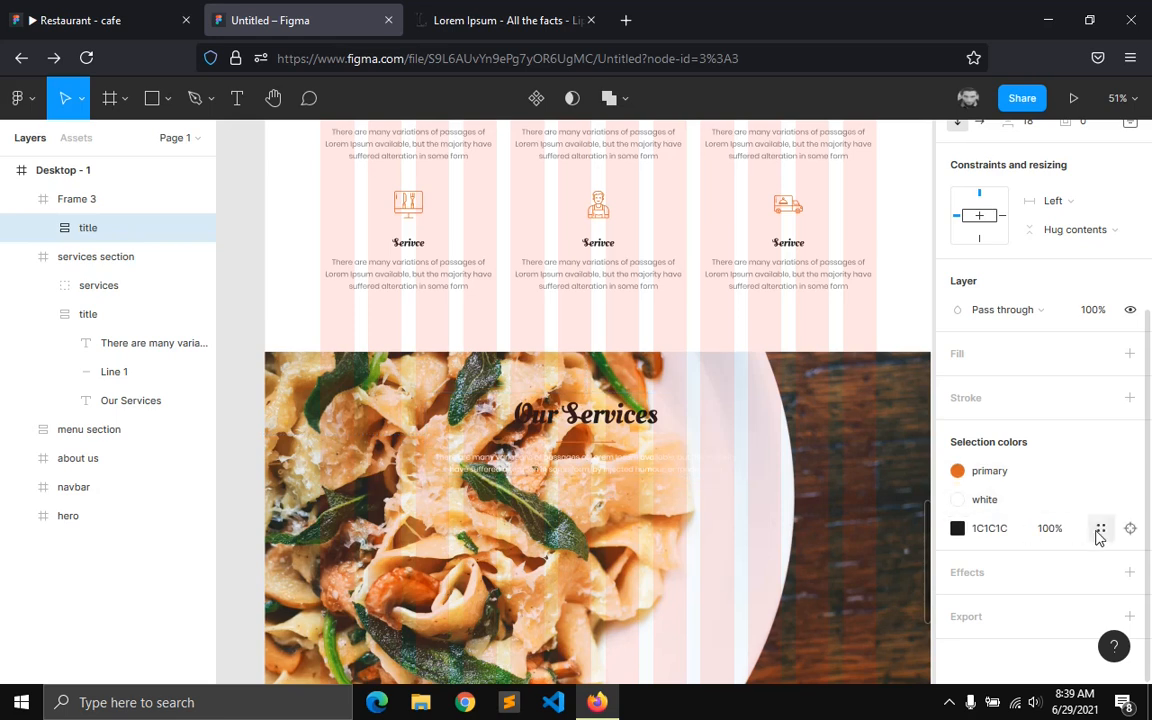
pyautogui.click(1099, 529)
pyautogui.click(880, 617)
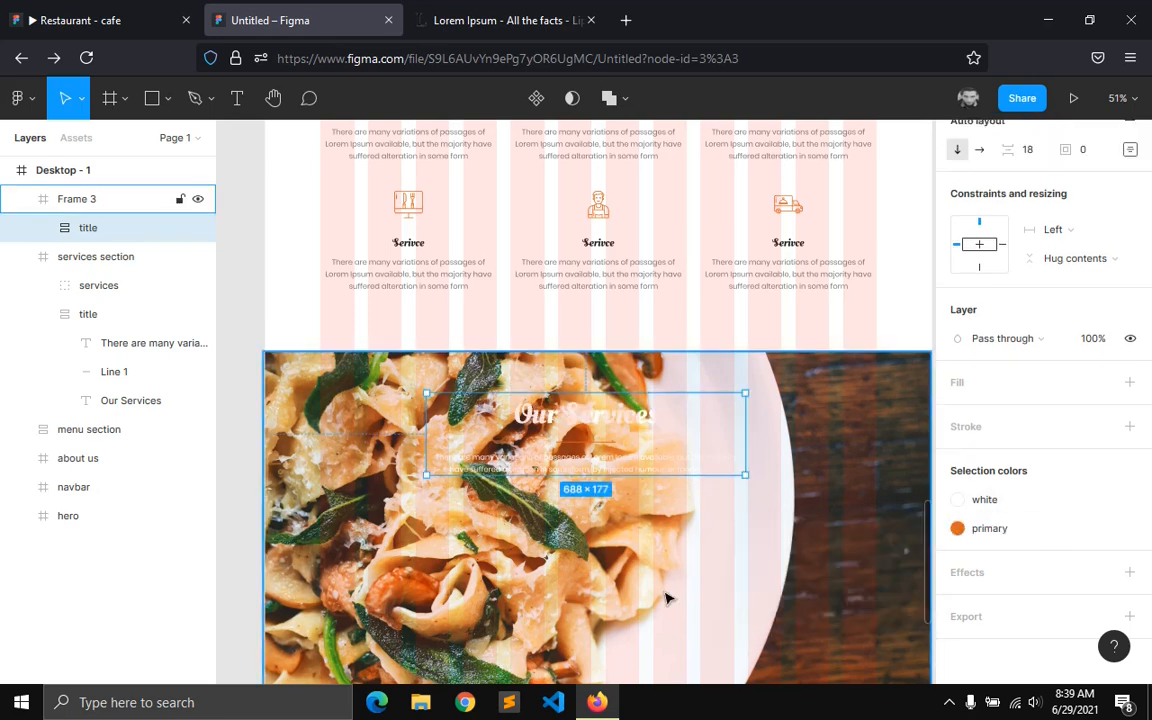
# - Center the image-filled section frame horizontally on the page so that X is 0
pyautogui.click(666, 596)
pyautogui.scroll(-2, 560, 590)
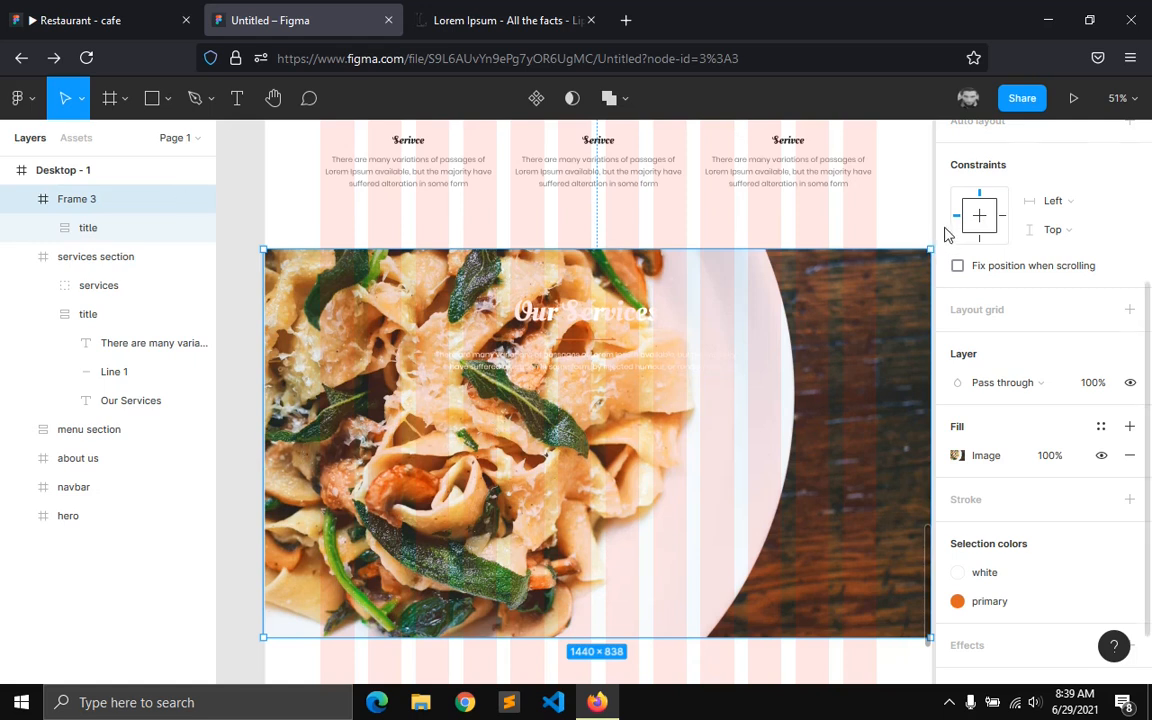
pyautogui.scroll(3, 948, 233)
pyautogui.scroll(2, 969, 193)
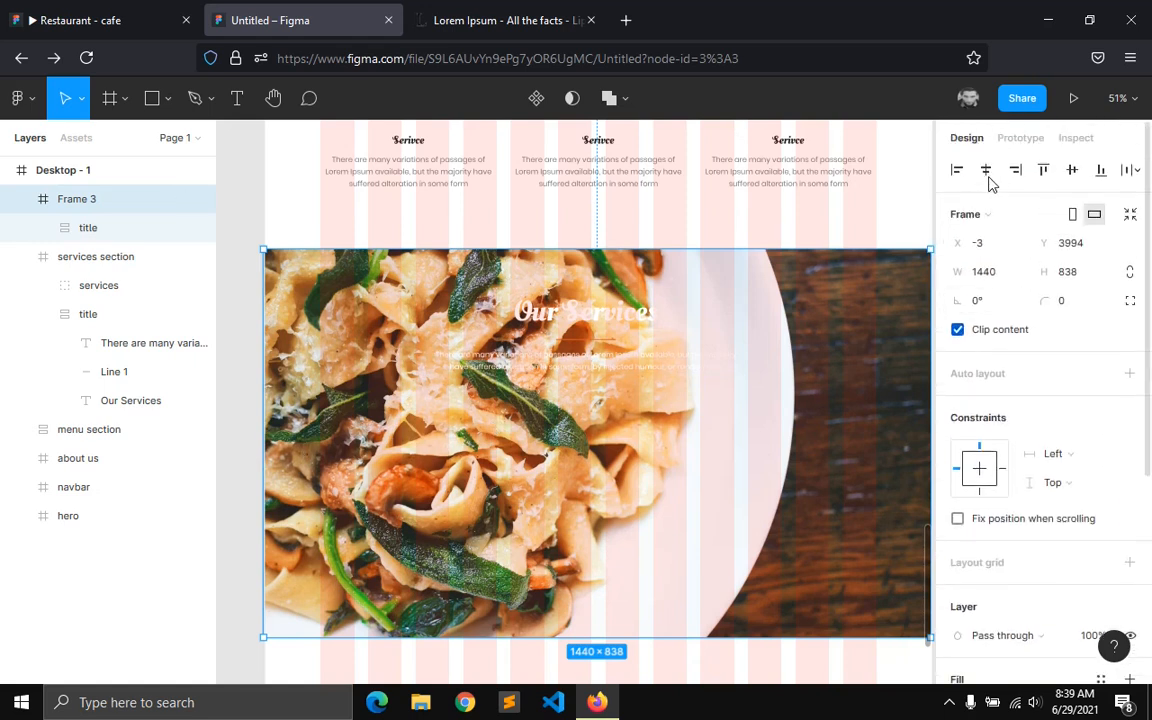
pyautogui.click(986, 172)
pyautogui.scroll(-1, 560, 475)
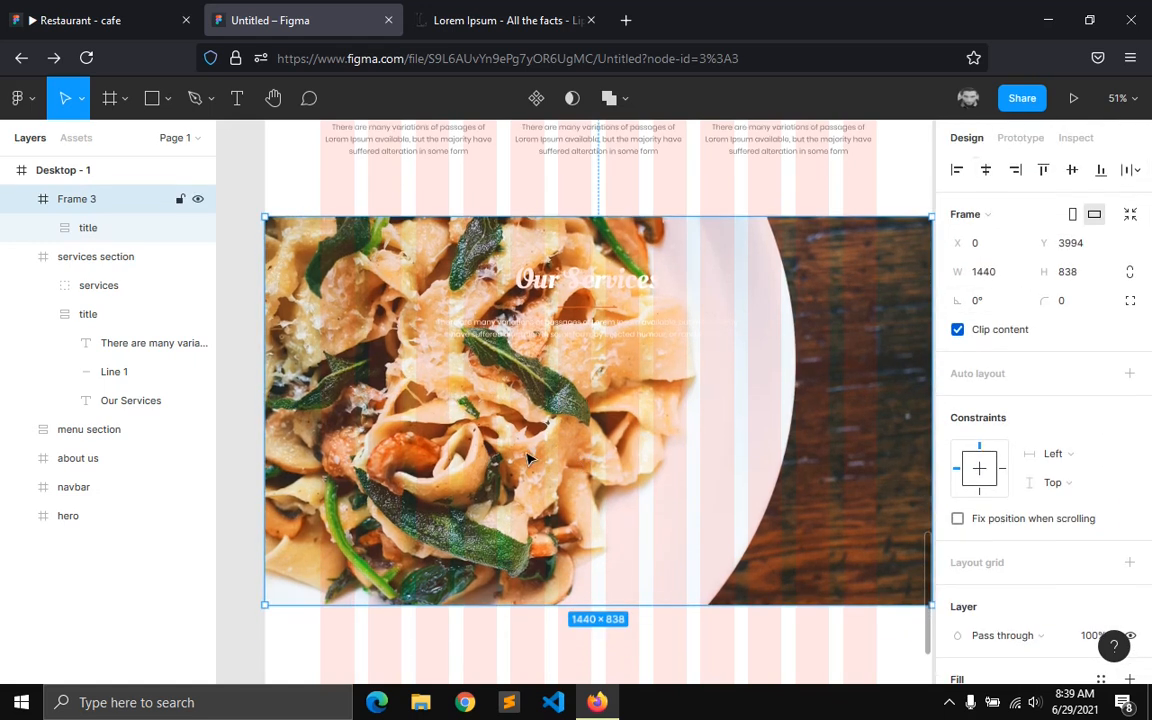
# - Check the testimonial cards in the Restaurant - cafe prototype and draw a 380 × 414 card frame at X 120, Y 397 in the image section
pyautogui.hotkey('ctrl', 'shift', 'Tab')
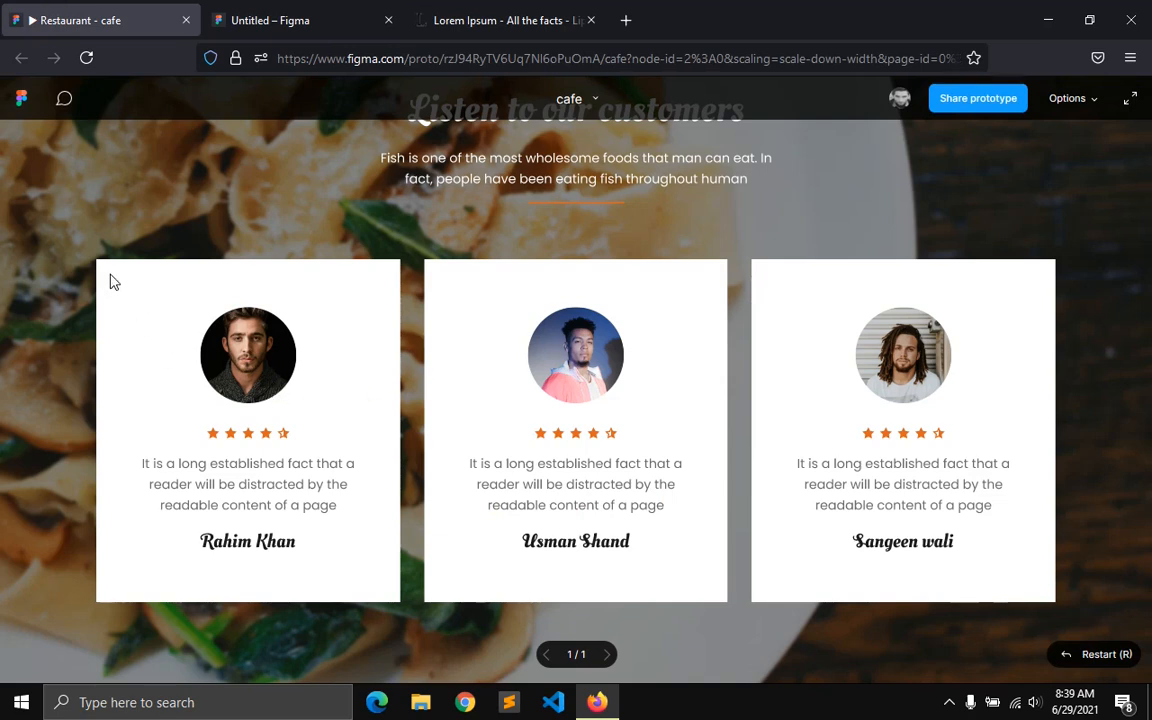
pyautogui.click(295, 10)
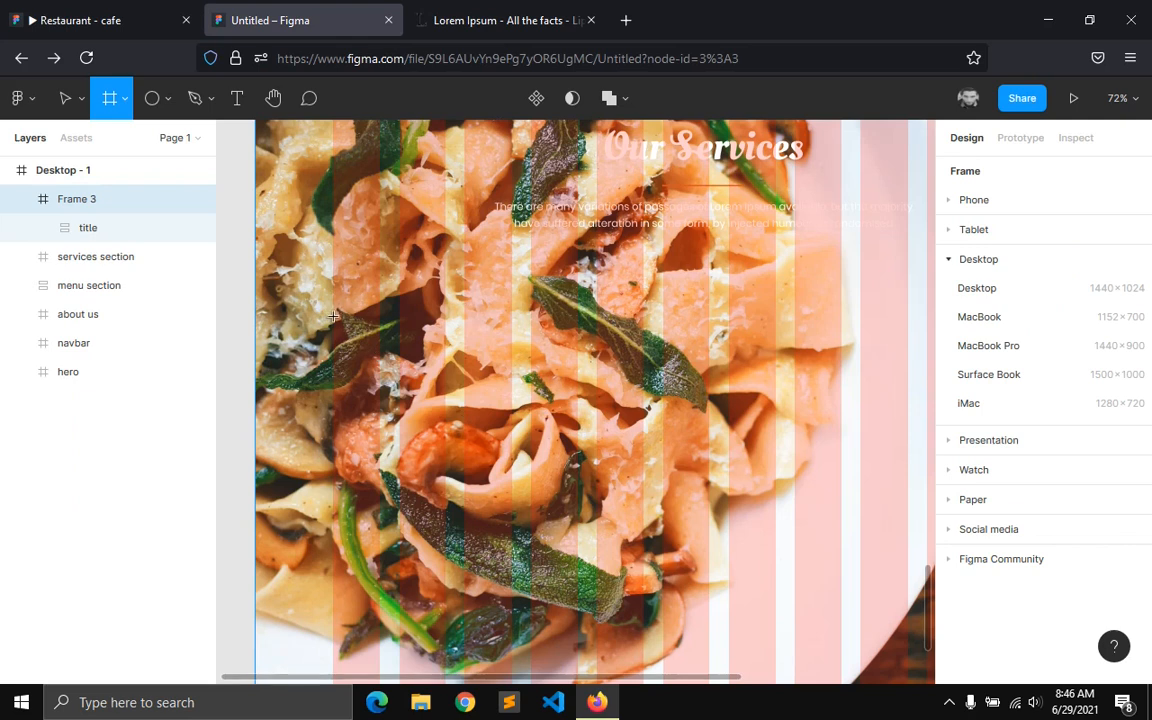
pyautogui.moveTo(332, 316); pyautogui.dragTo(579, 582)
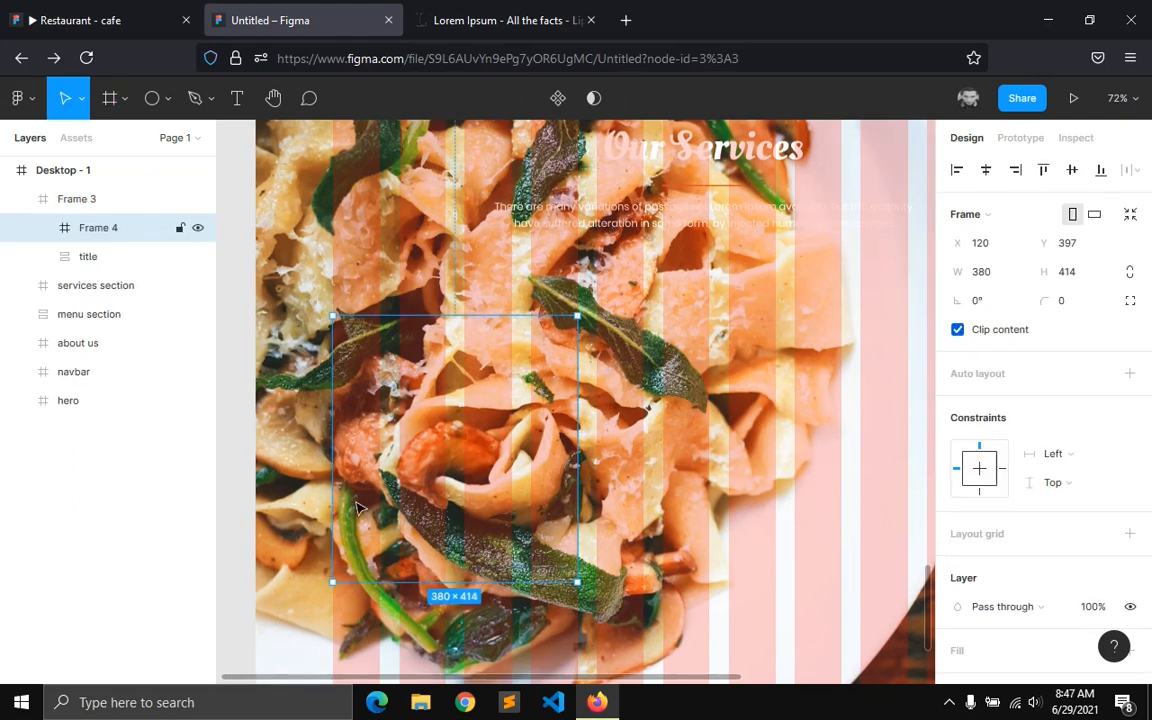
pyautogui.moveTo(329, 461)
pyautogui.mouseDown()
pyautogui.moveTo(339, 461)
pyautogui.moveTo(329, 461)
pyautogui.mouseUp()
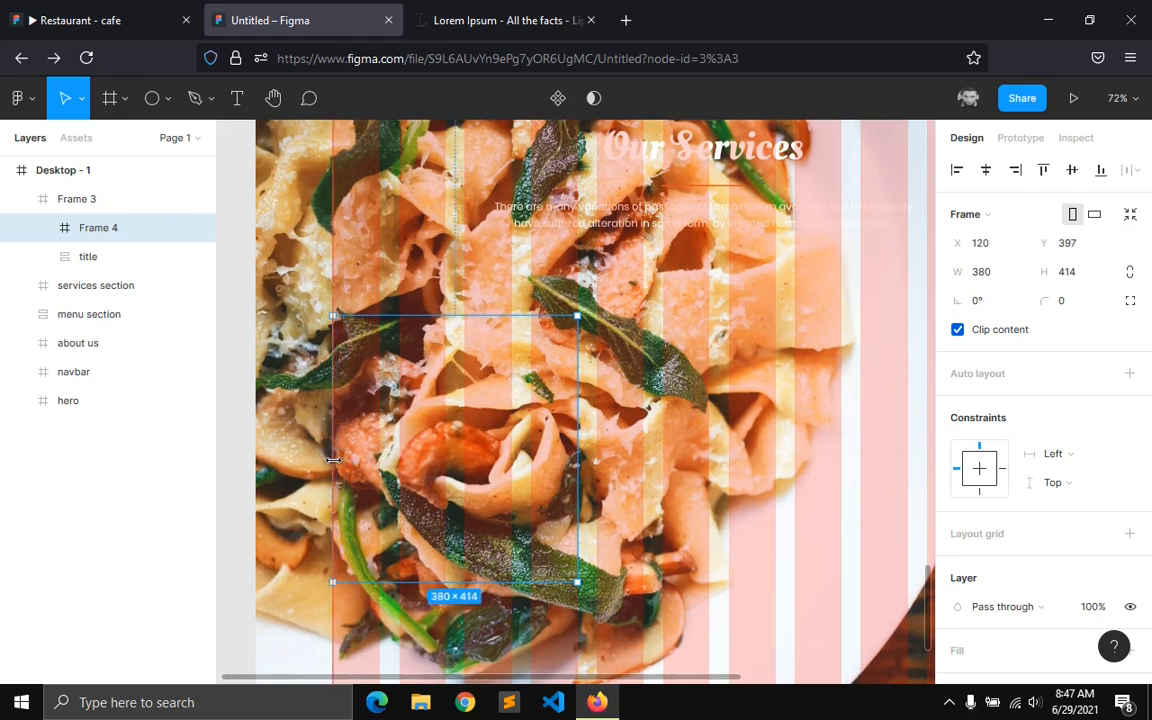
# - Fill the card frame with the white color style and hide the layout grids
pyautogui.scroll(-3, 1073, 548)
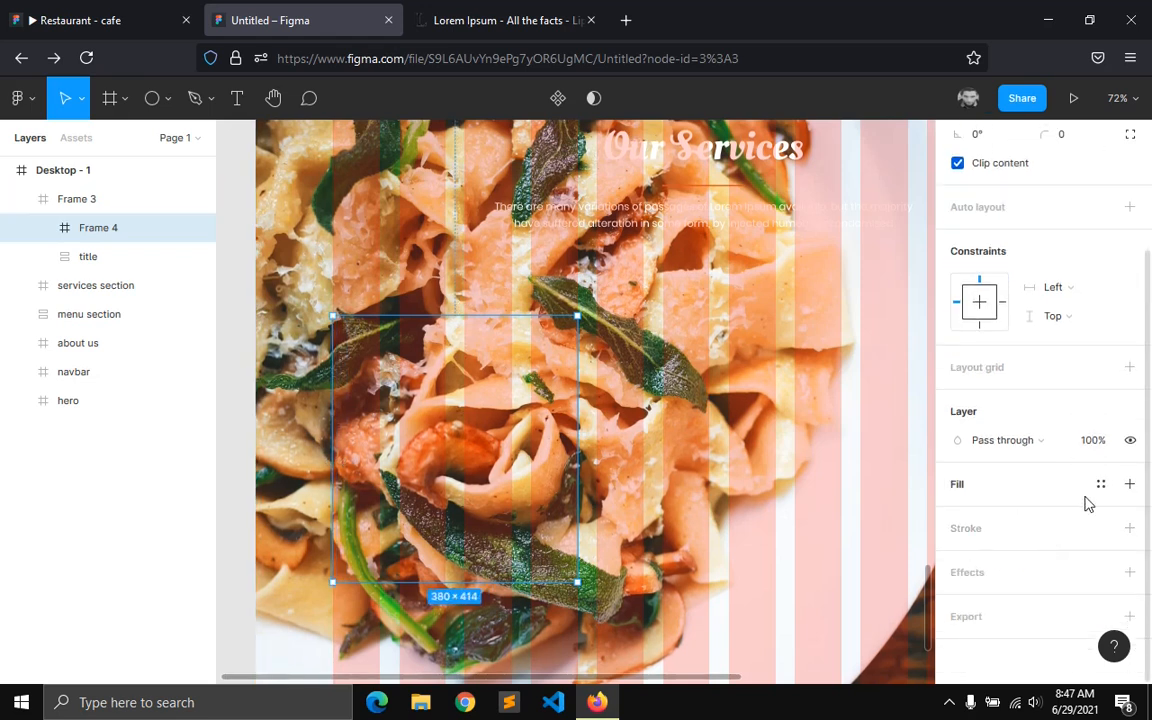
pyautogui.click(1097, 488)
pyautogui.click(1085, 594)
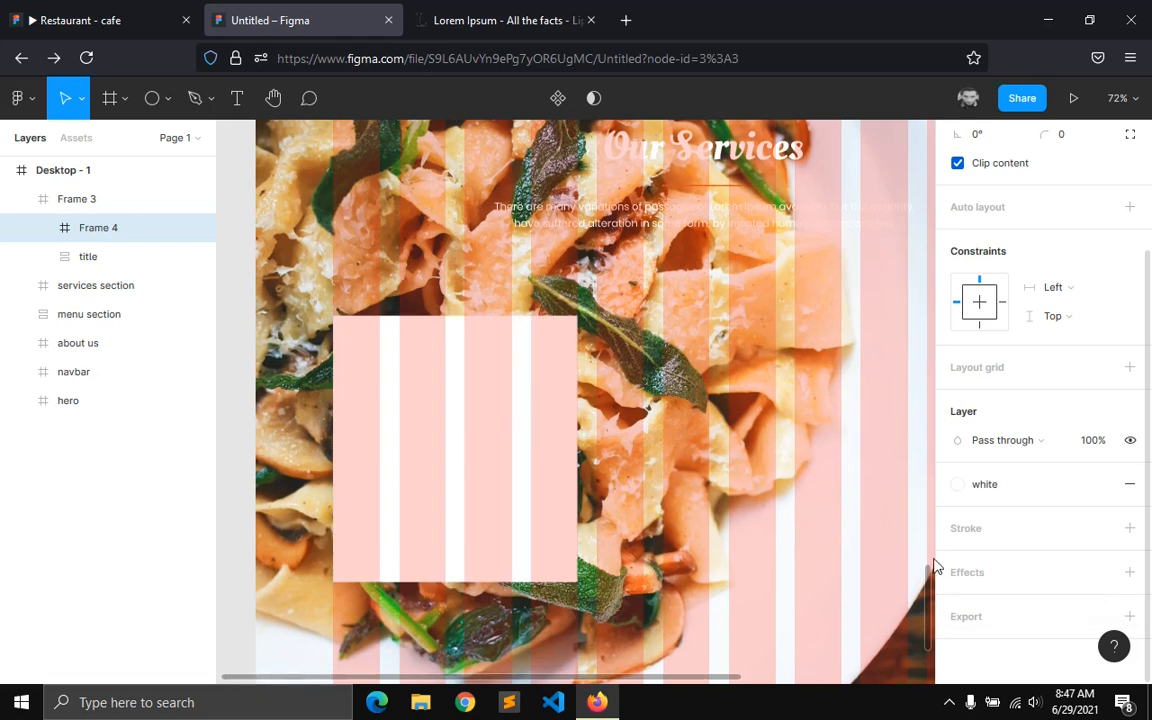
pyautogui.click(895, 397)
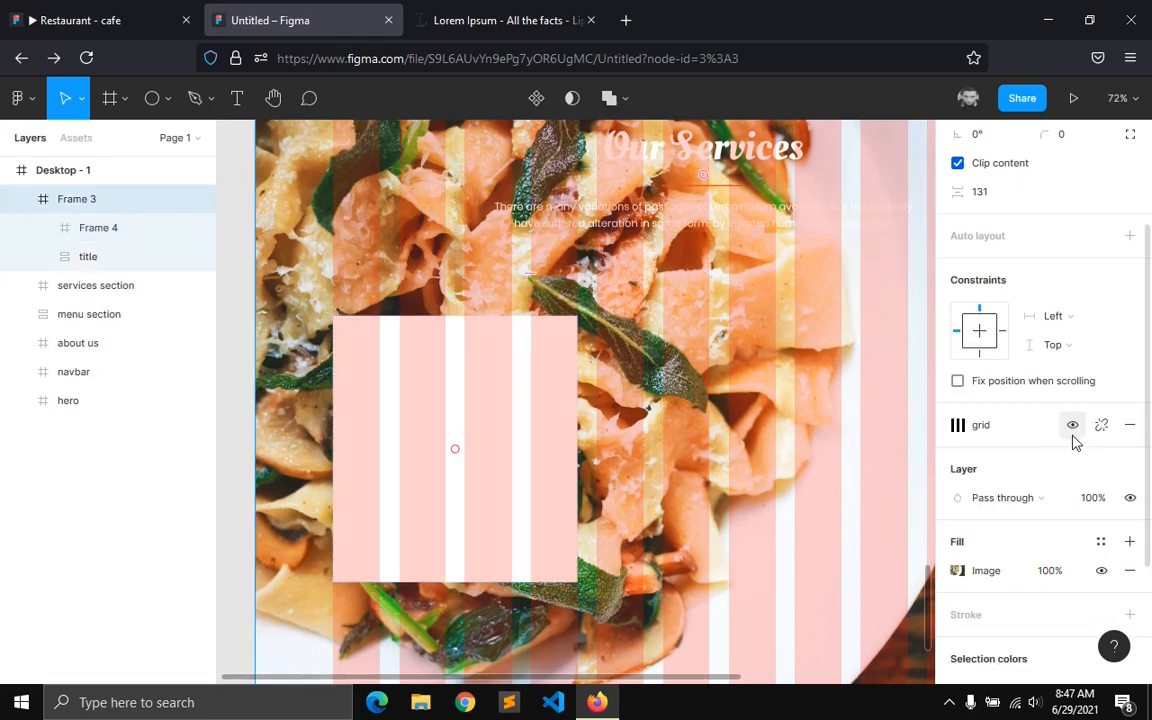
pyautogui.hotkey('ctrl', 'shift', '4')
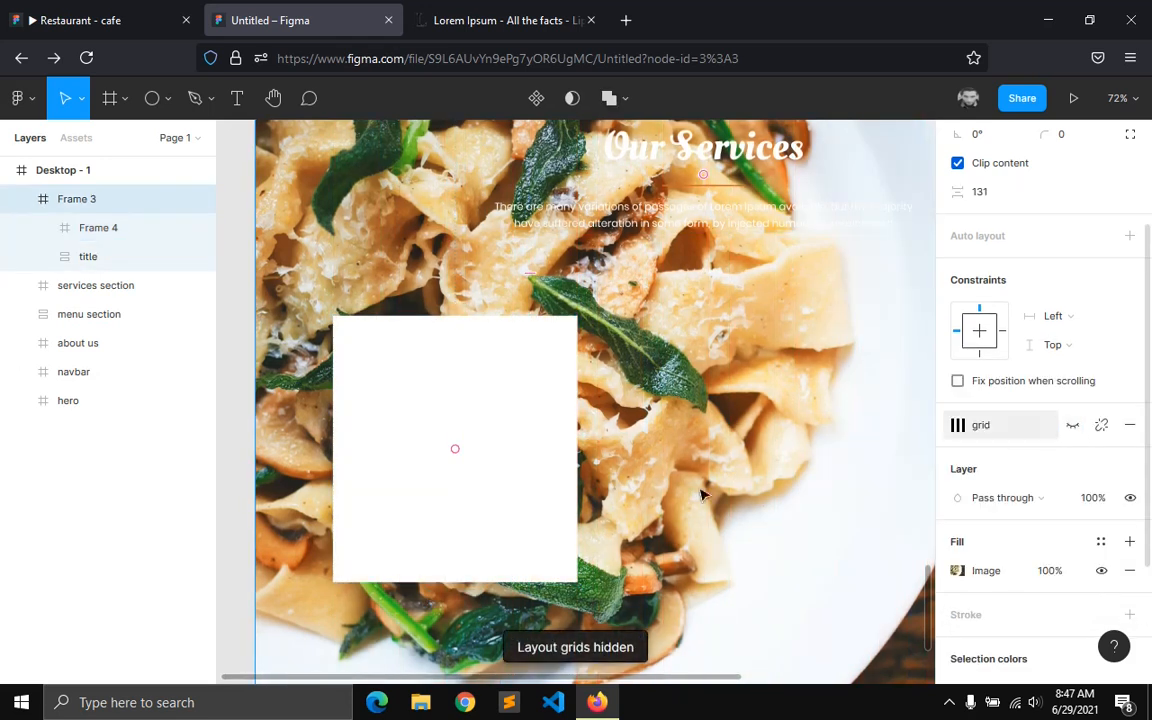
# - Draw a 120 × 120 circle in the white card and center it horizontally near the card's upper edge
pyautogui.click(478, 557)
pyautogui.scroll(5, 358, 452)
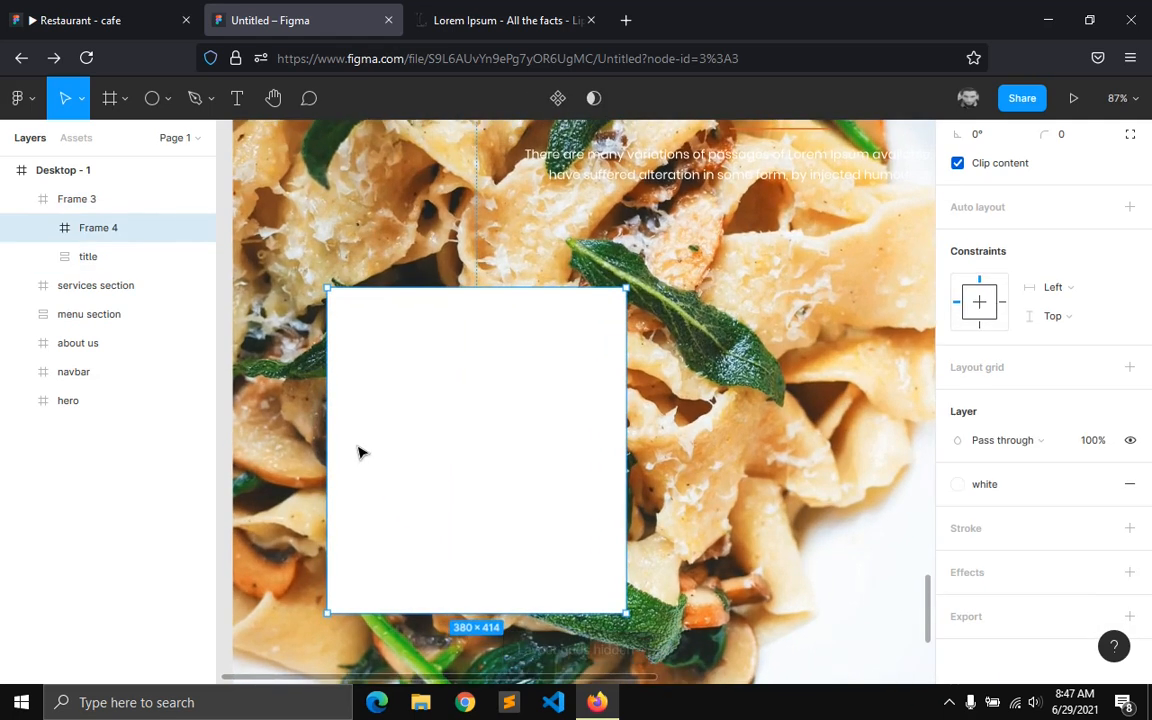
pyautogui.click(200, 190)
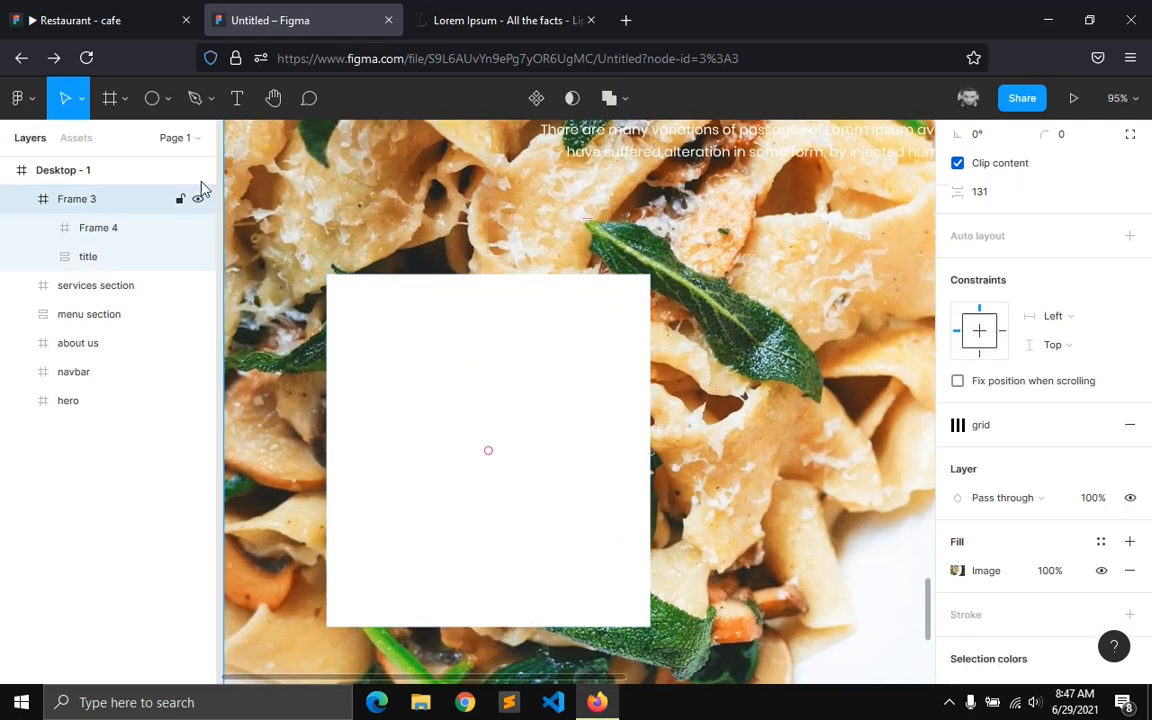
pyautogui.click(167, 99)
pyautogui.click(130, 208)
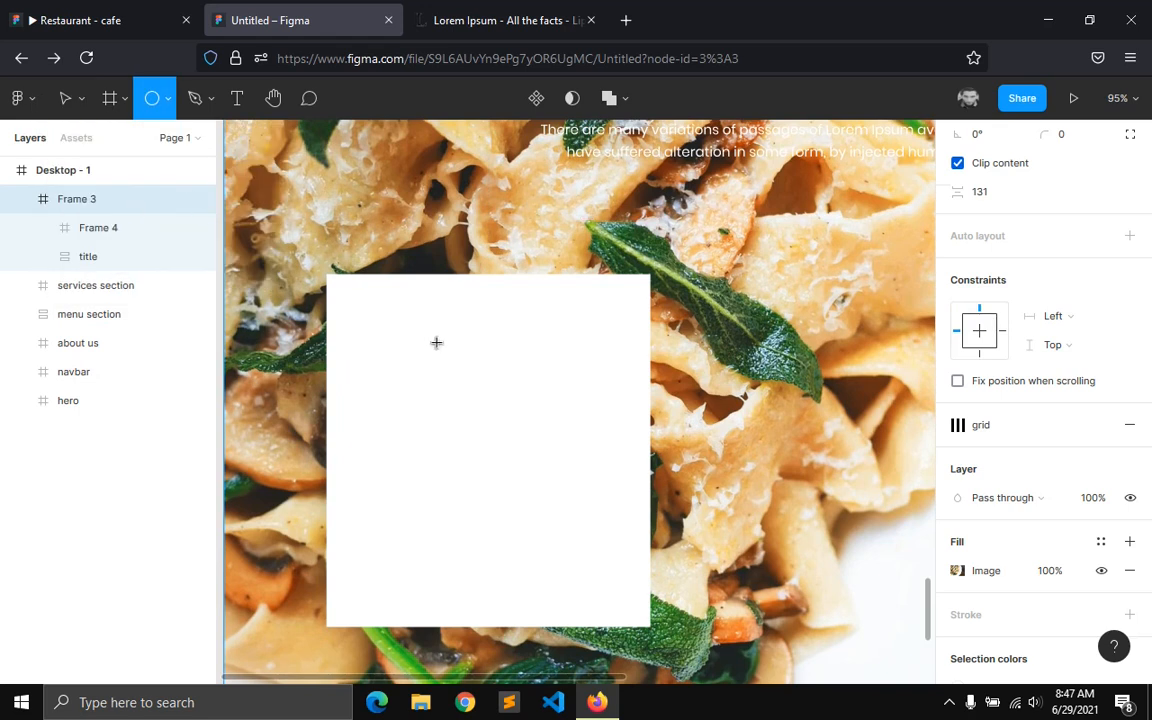
pyautogui.moveTo(413, 329); pyautogui.dragTo(530, 446)
pyautogui.click(1013, 197)
pyautogui.write('120')
pyautogui.press('Return')
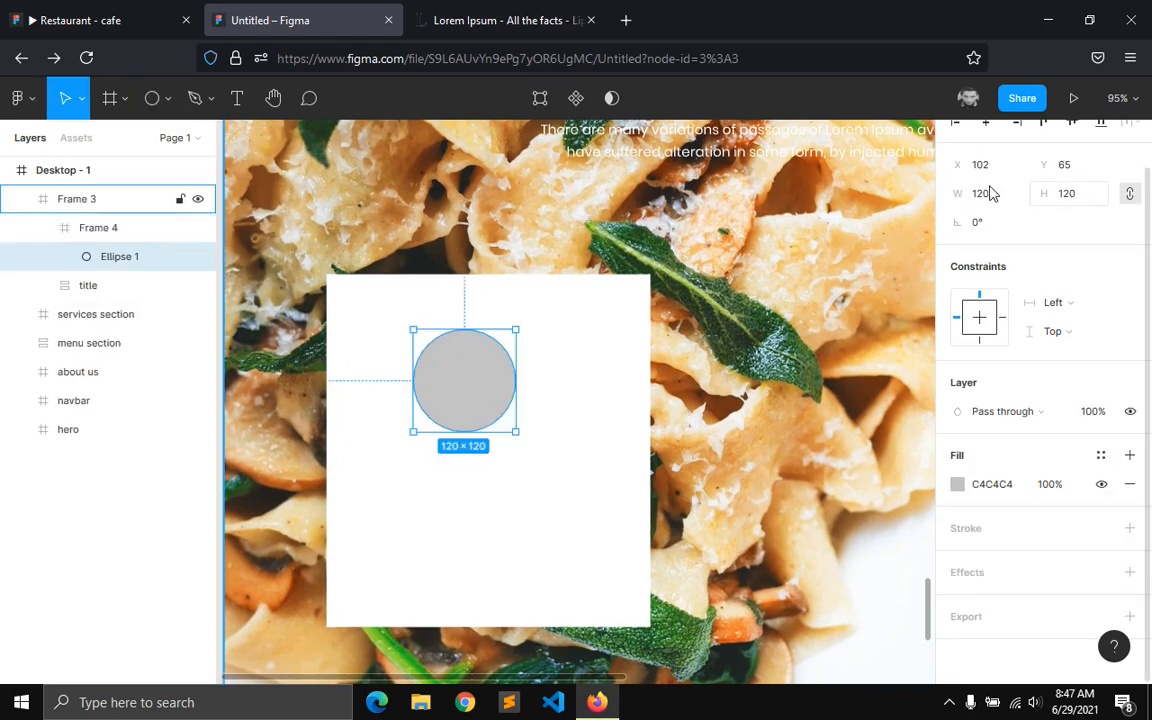
pyautogui.moveTo(481, 374); pyautogui.dragTo(505, 358)
pyautogui.click(465, 474)
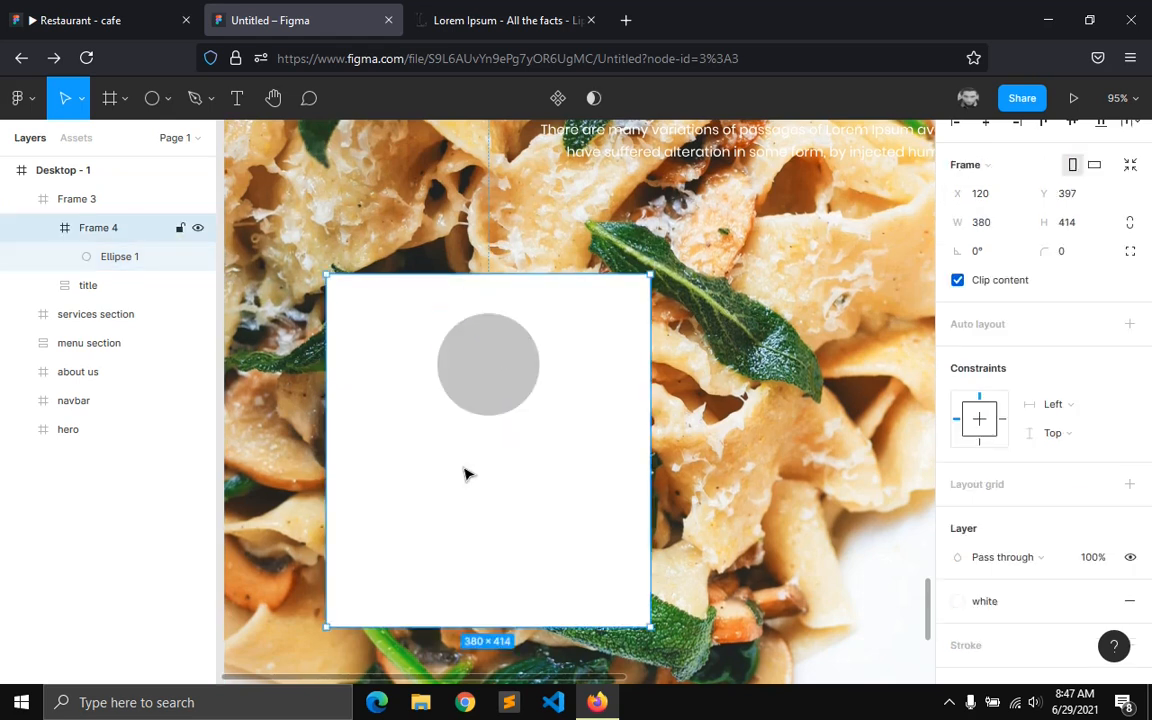
# - Duplicate the star rating row of a menu item and place the copy centered under the circle in the white card
pyautogui.scroll(-15, 560, 450)
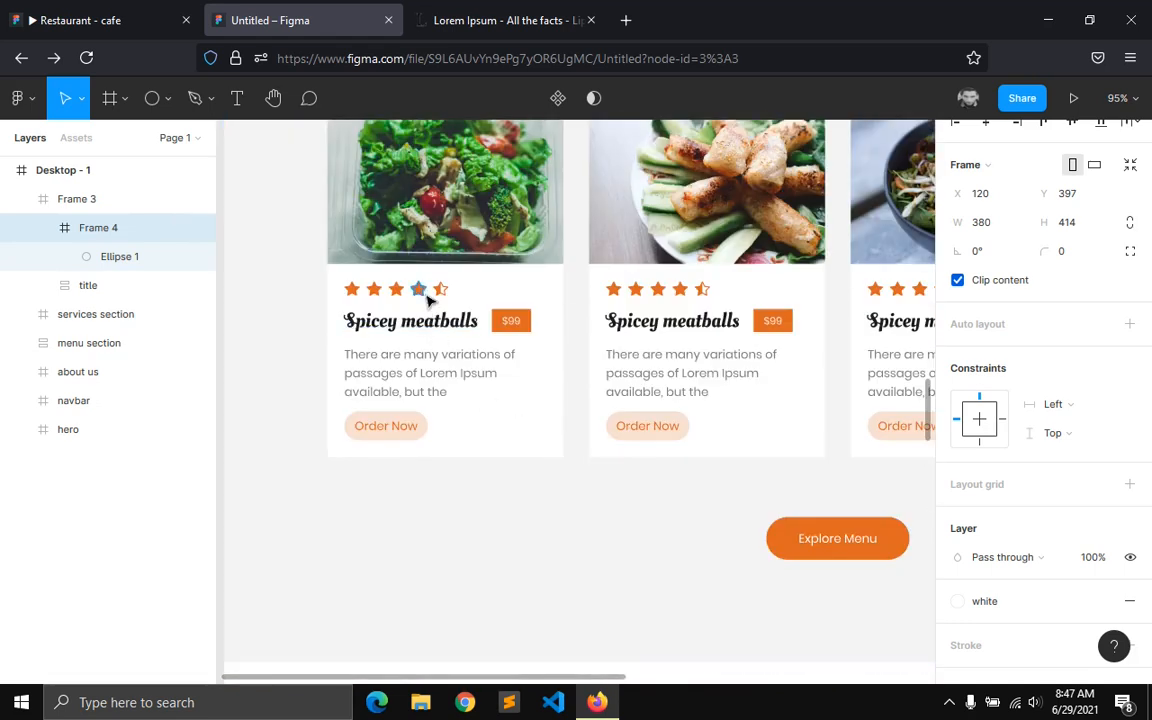
pyautogui.keyDown('ctrl'); pyautogui.click(418, 288); pyautogui.keyUp('ctrl')
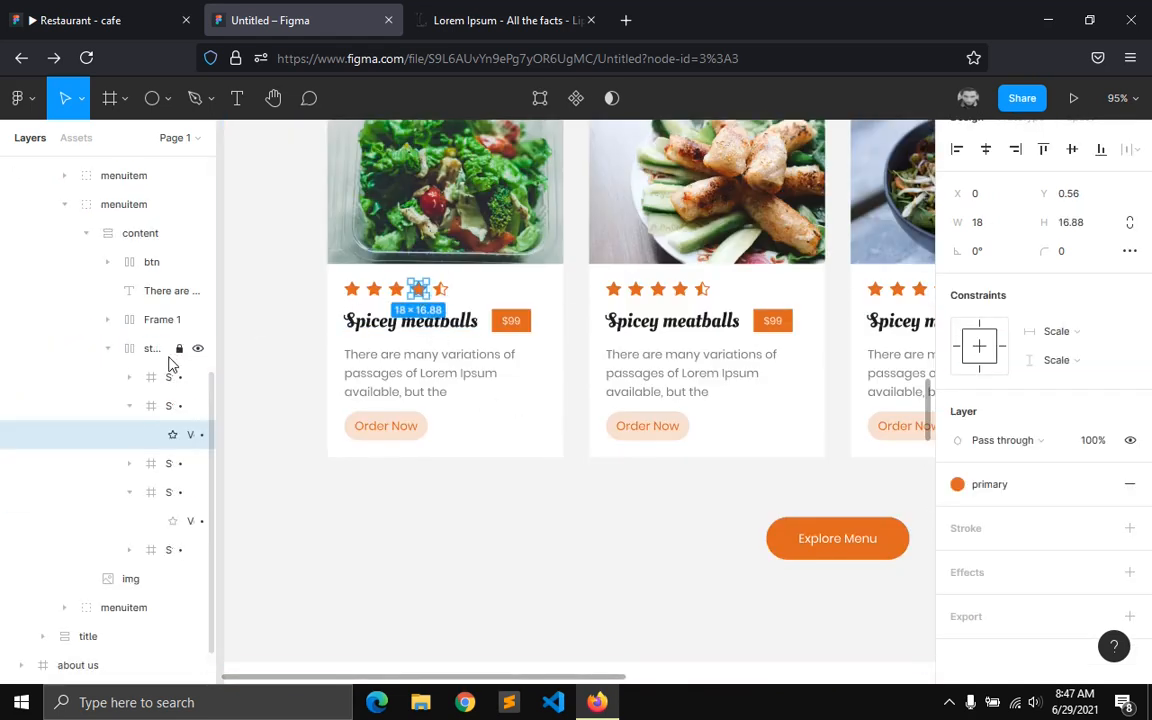
pyautogui.click(178, 358)
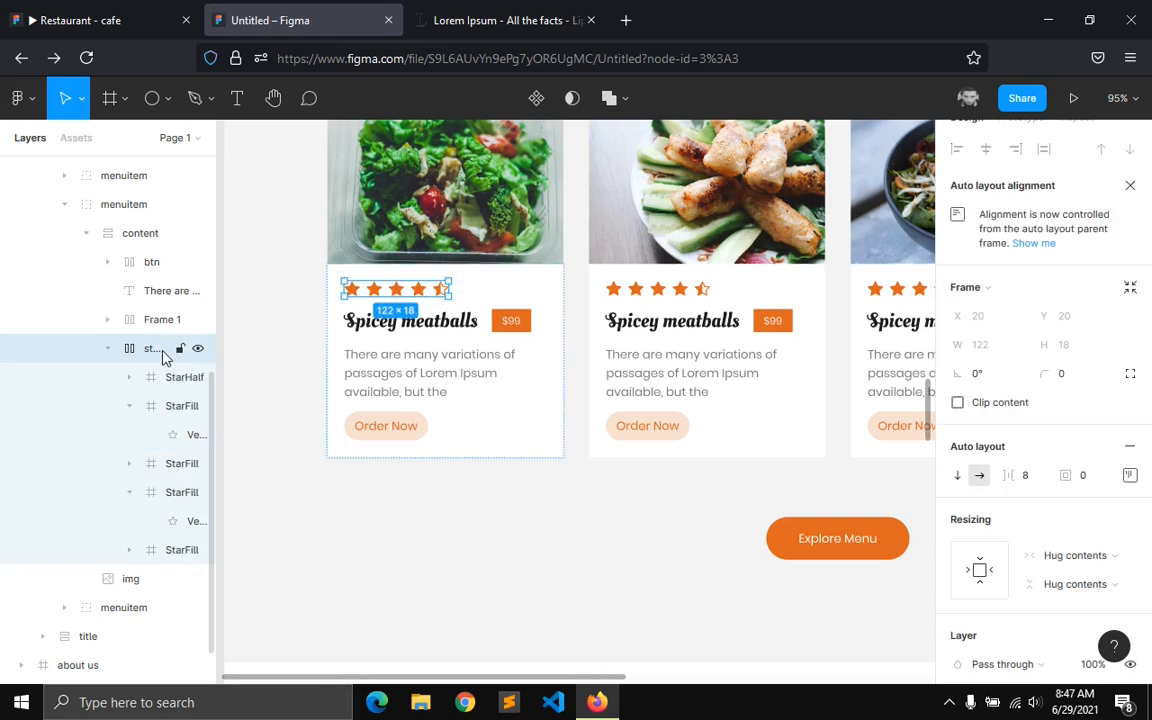
pyautogui.hotkey('ctrl', 'd')
pyautogui.moveTo(350, 290); pyautogui.dragTo(481, 552)
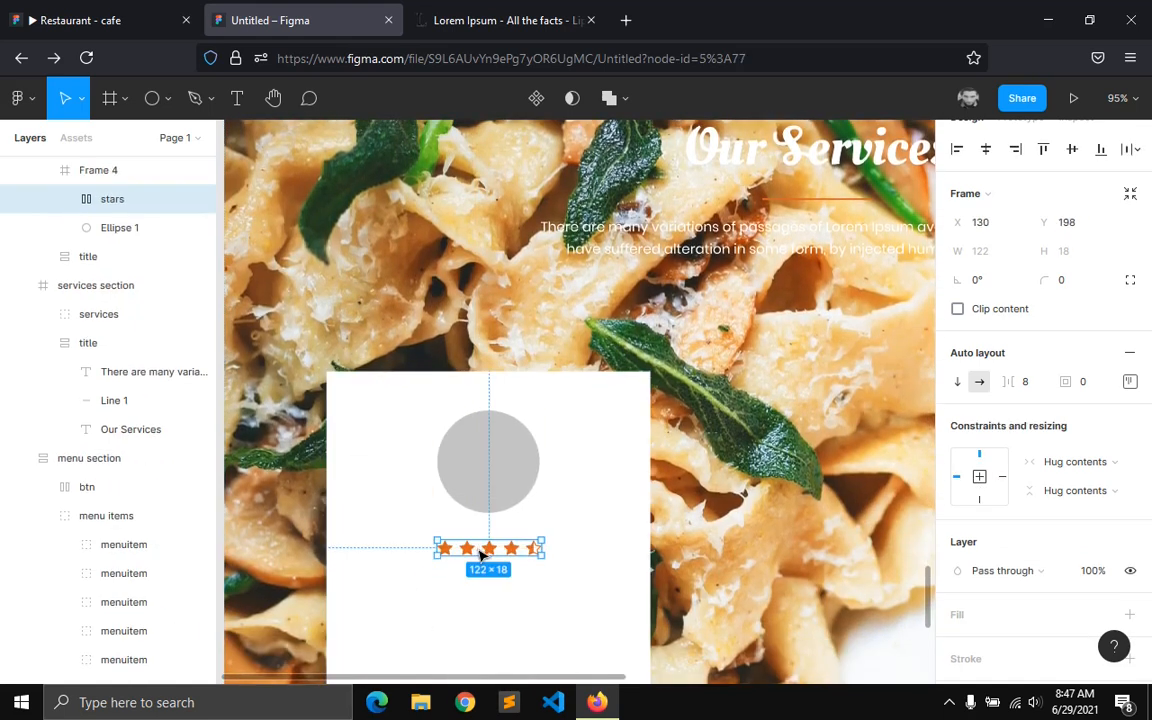
pyautogui.click(455, 586)
pyautogui.scroll(-2, 463, 566)
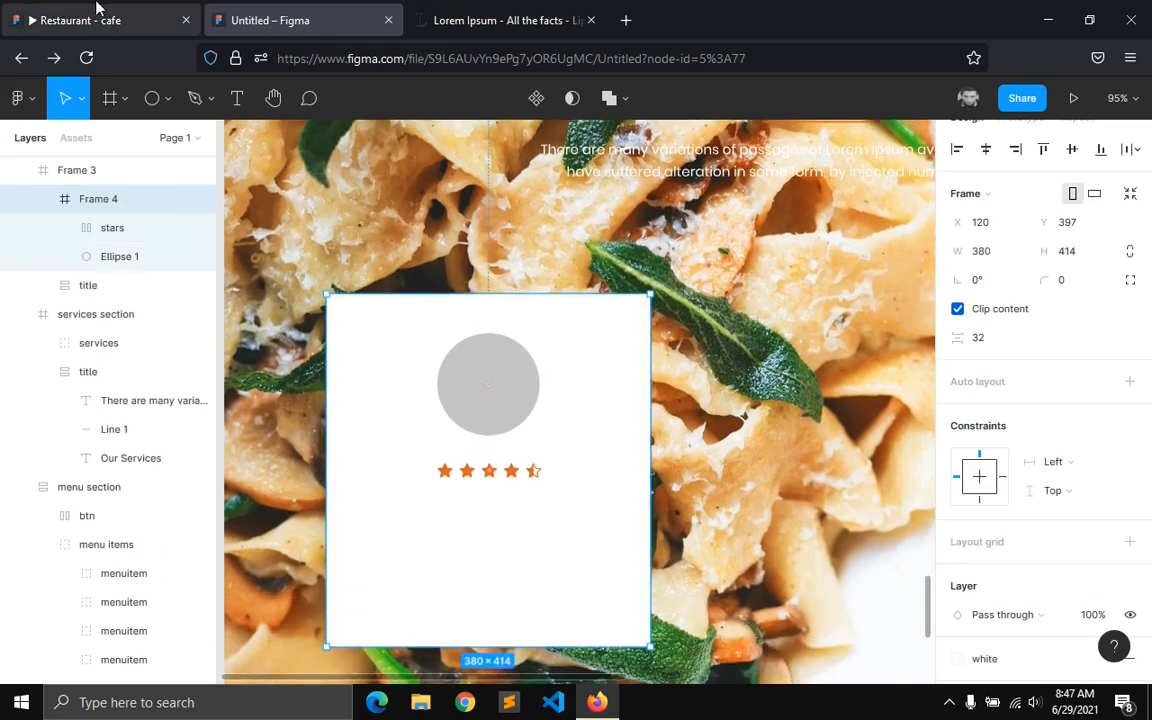
# - Check the reference card, paste the "There are many variations of passages of Lorem Ipsum" text and nest it inside the white card frame
pyautogui.click(30, 14)
pyautogui.click(512, 14)
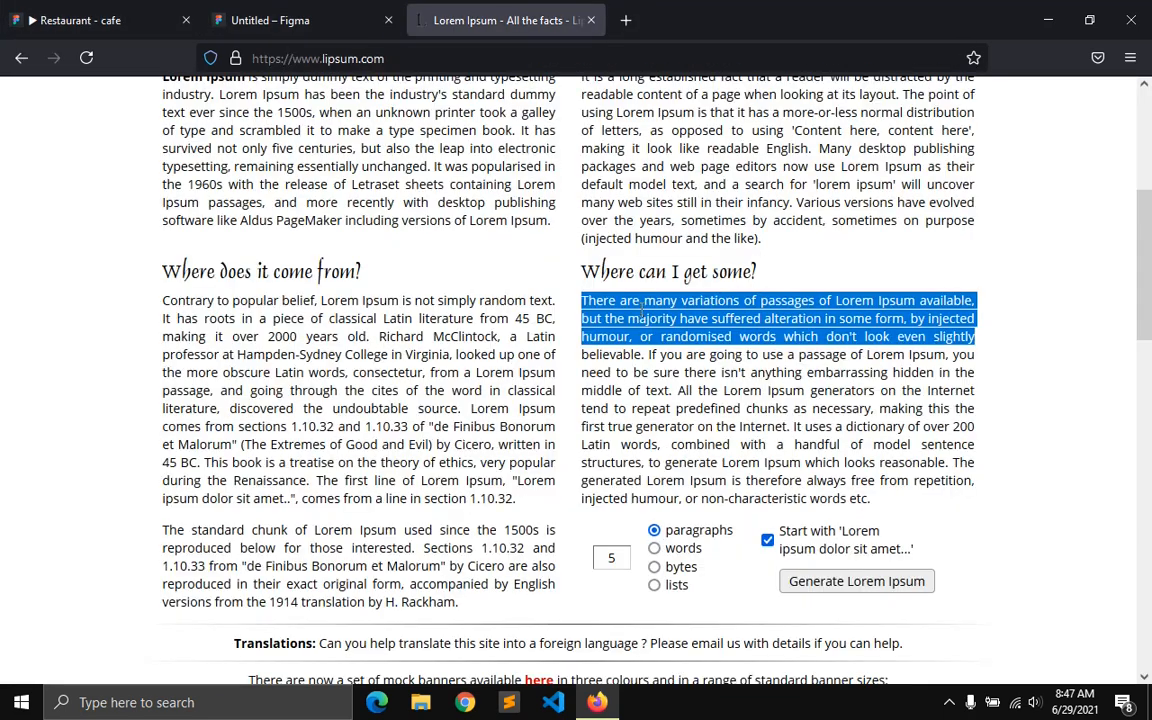
pyautogui.hotkey('ctrl', 'Tab')
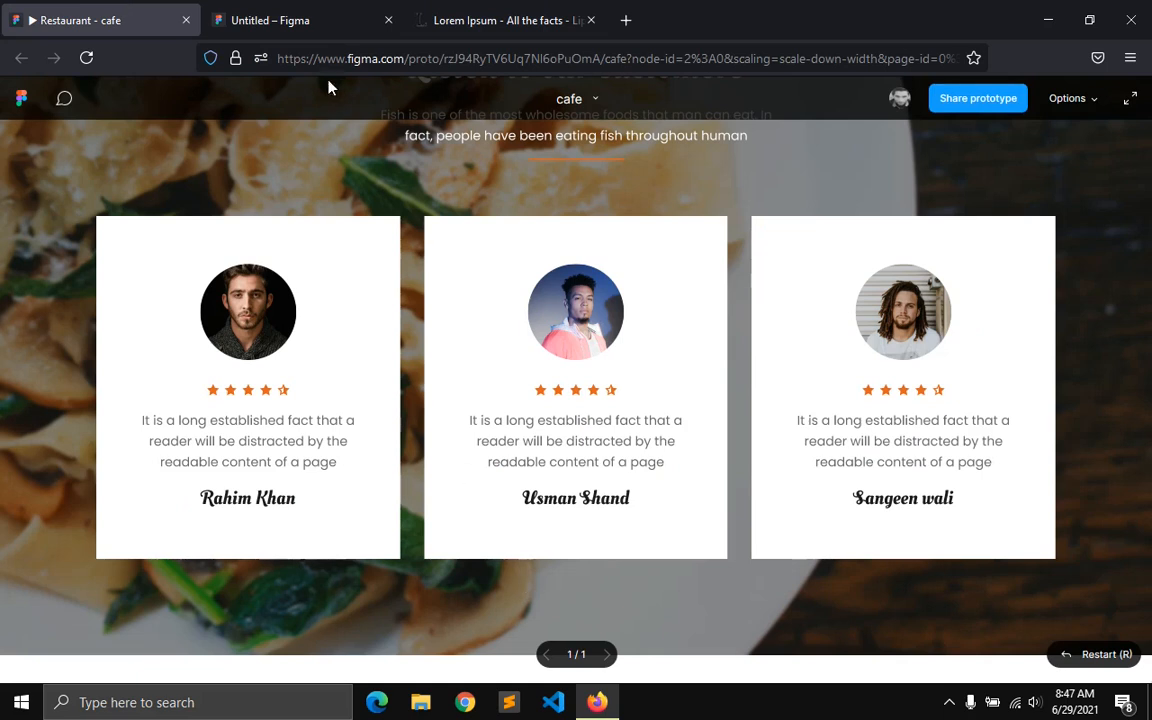
pyautogui.click(290, 20)
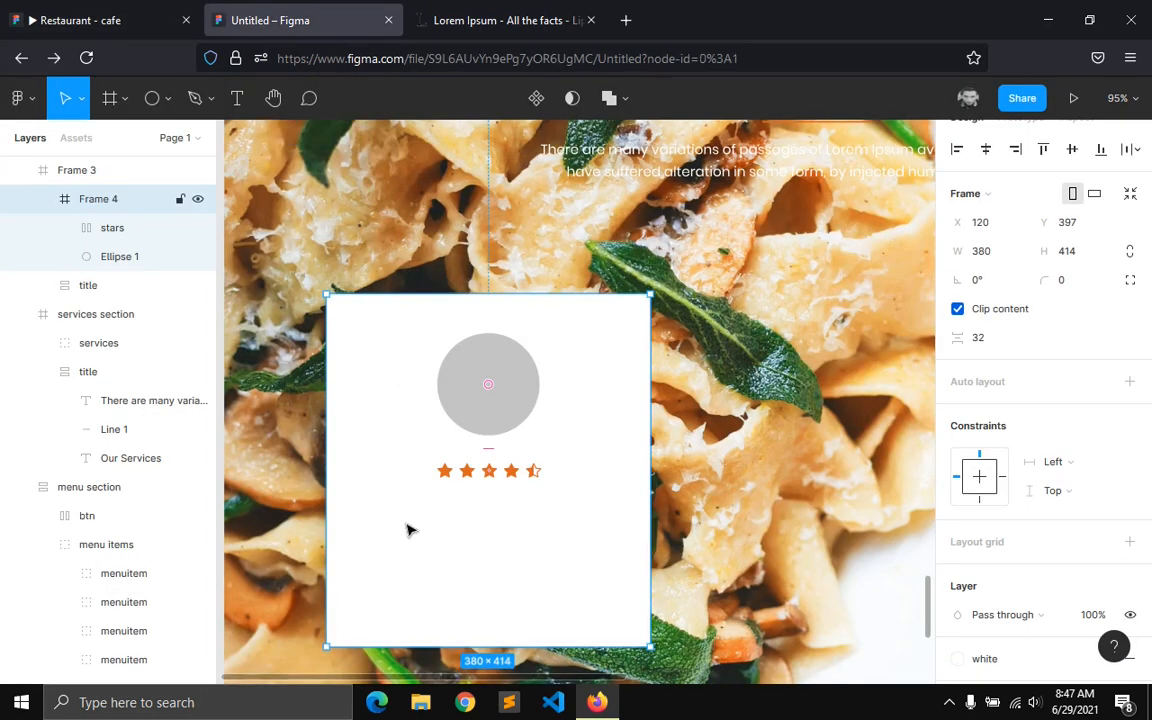
pyautogui.write("There are many variations of passages of Lorem Ipsum available, but the majority have suffered alteration in some form, by injected humour, or randomised words which don't look even slightly believable.")
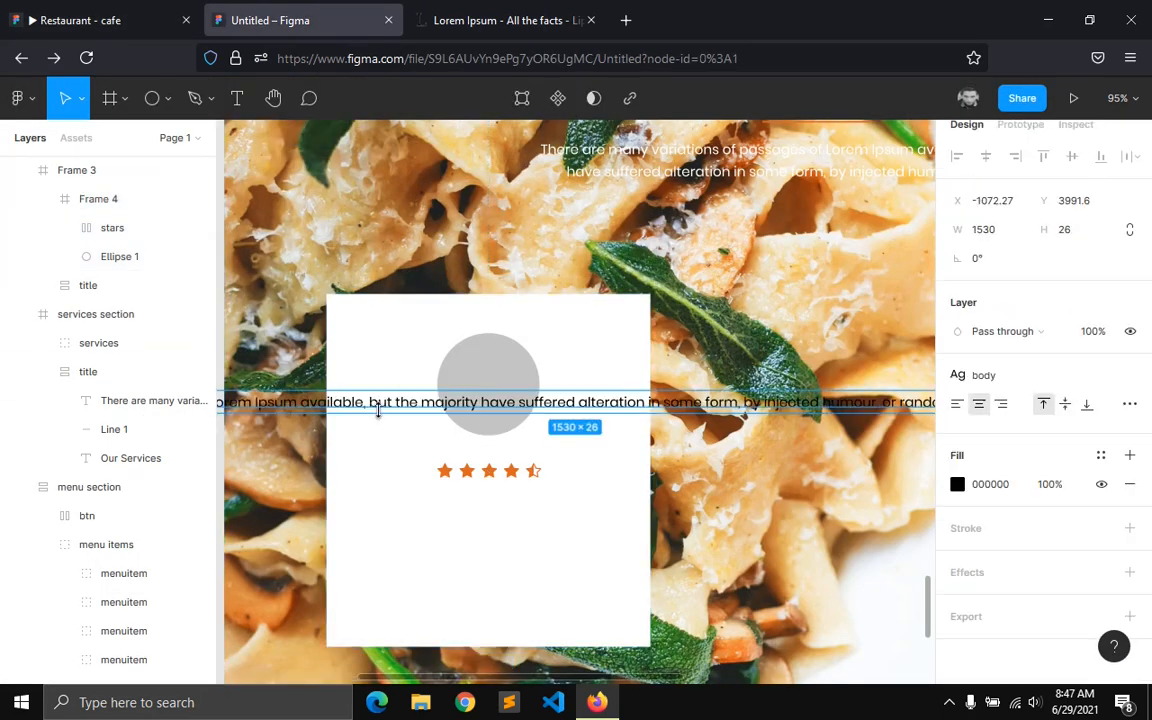
pyautogui.moveTo(383, 409); pyautogui.dragTo(397, 443)
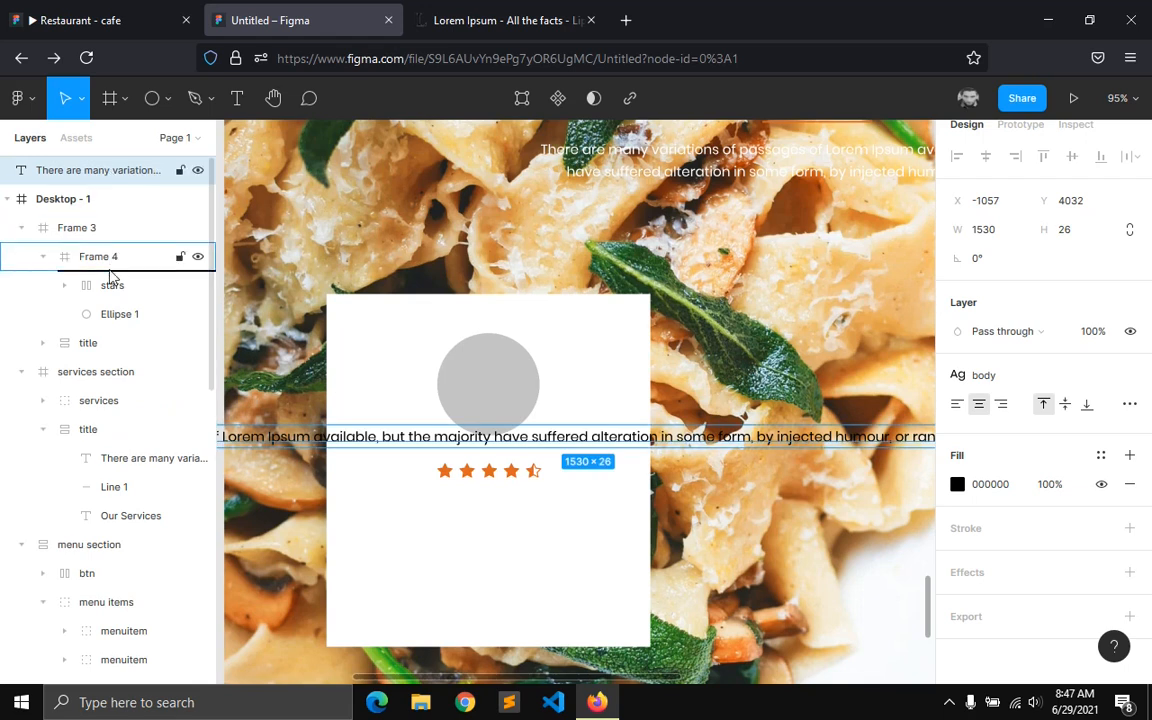
pyautogui.moveTo(113, 283); pyautogui.dragTo(113, 285)
pyautogui.scroll(2, 100, 230)
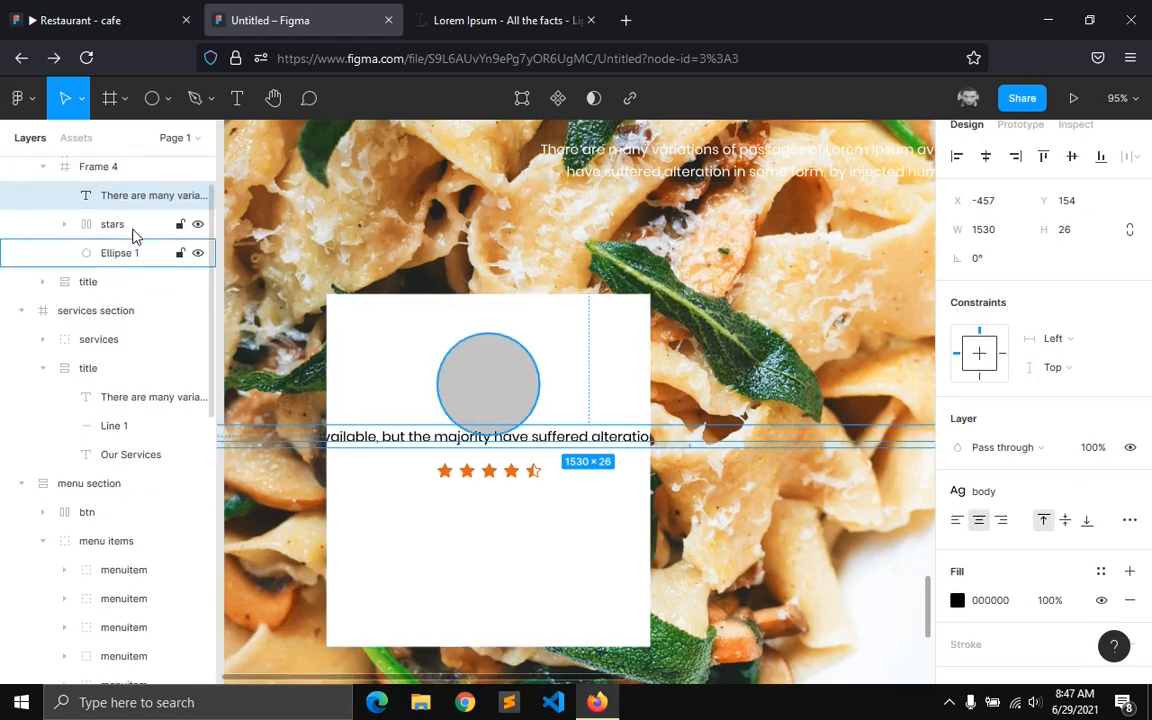
pyautogui.click(110, 233)
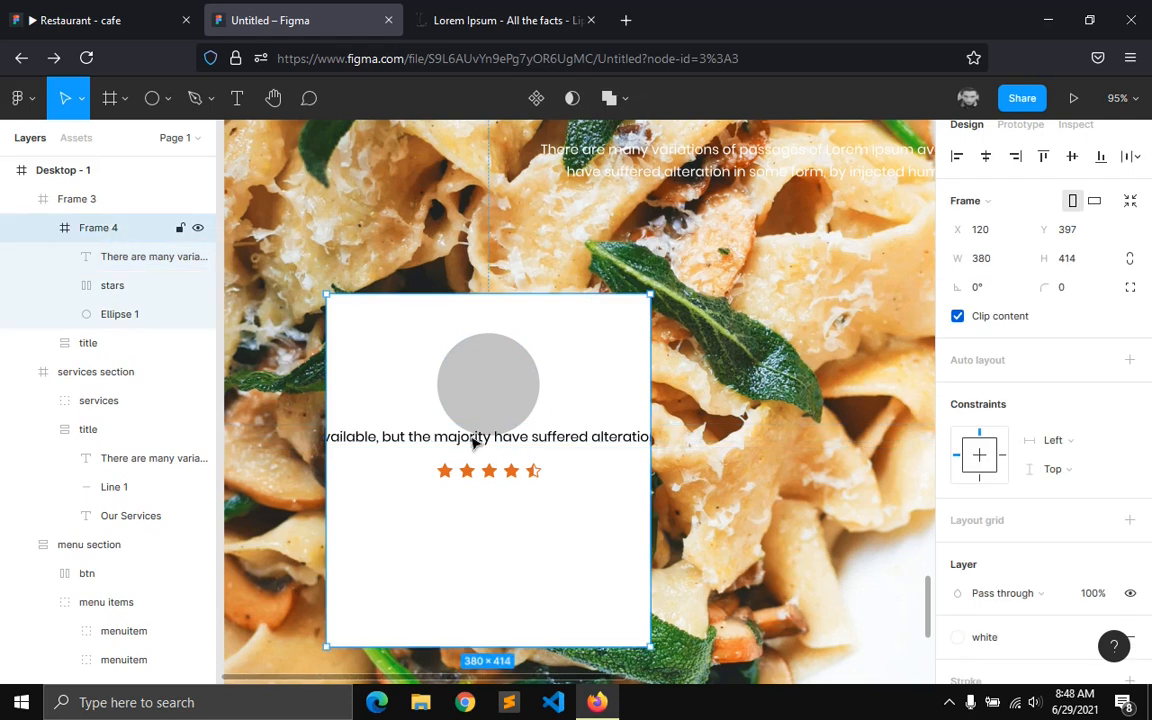
# - Apply the body color style to the card's paragraph, keeping its body text style
pyautogui.click(420, 447)
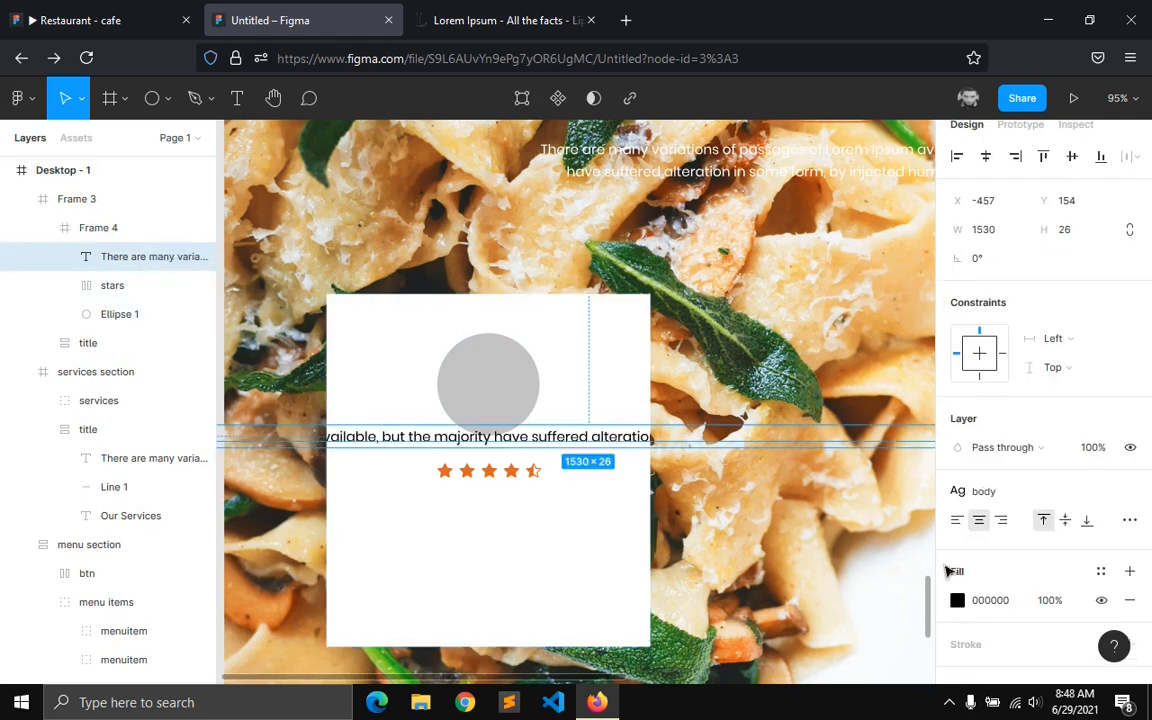
pyautogui.click(1101, 565)
pyautogui.click(1027, 659)
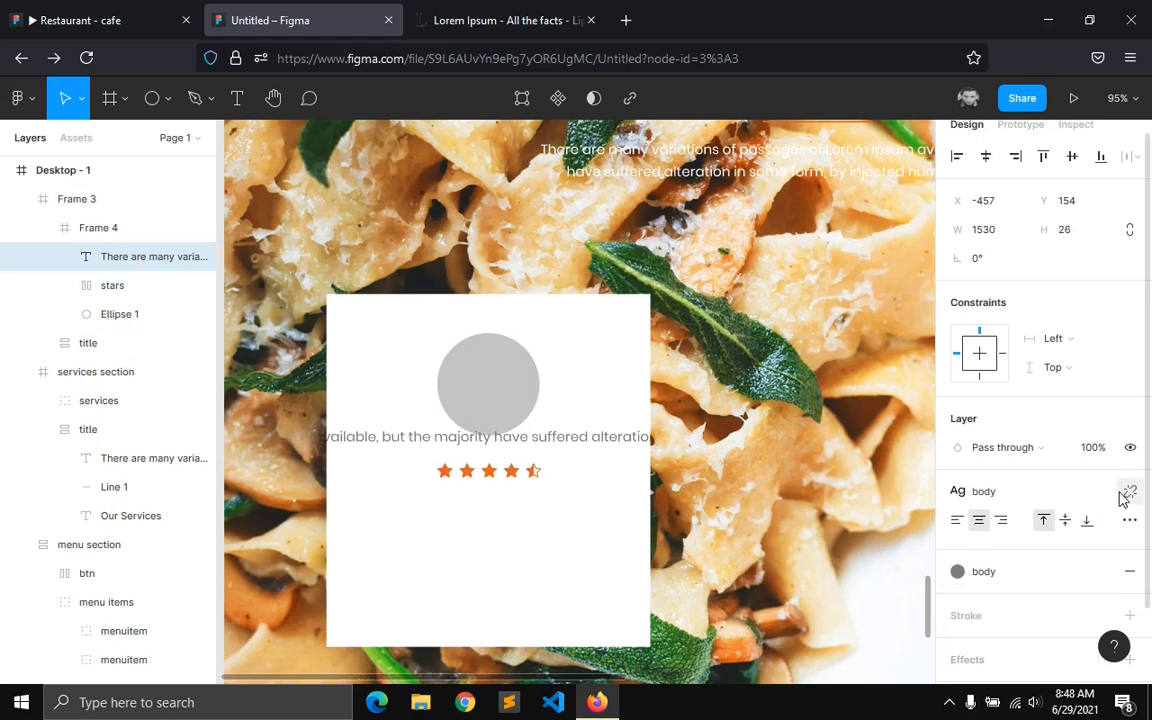
pyautogui.click(1125, 494)
pyautogui.click(1129, 491)
pyautogui.click(990, 595)
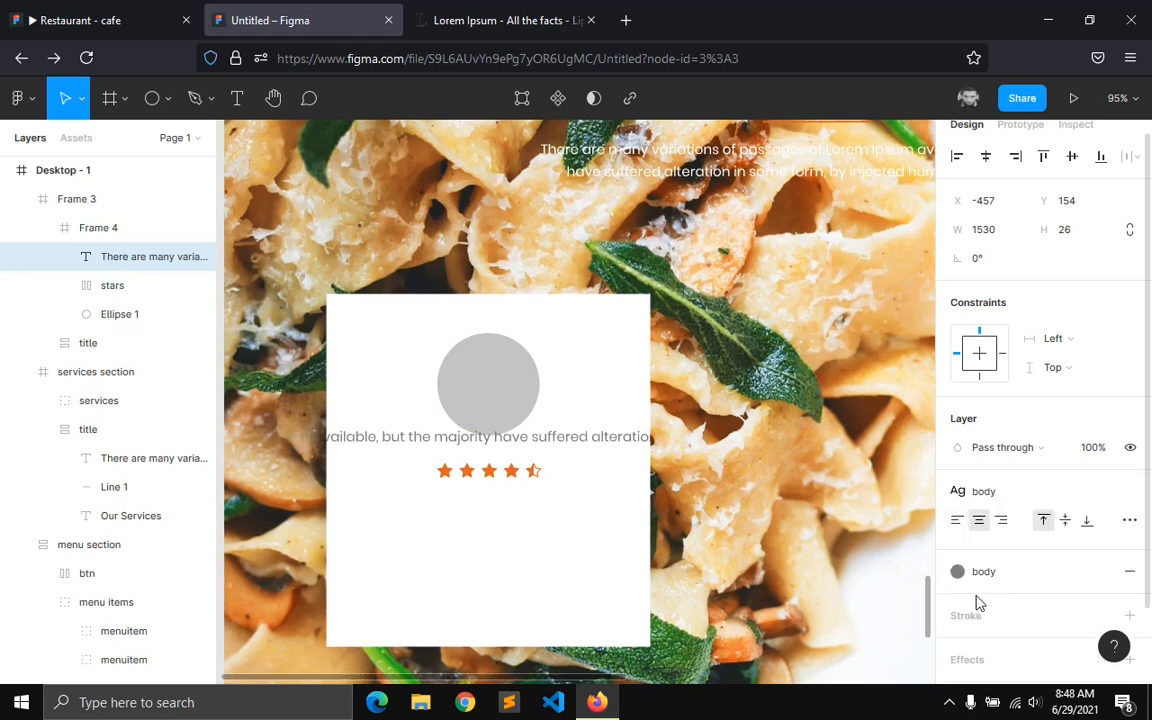
# - Set the paragraph's width to 280 and center it horizontally in the card, below the stars
pyautogui.click(983, 228)
pyautogui.write('280')
pyautogui.press('Return')
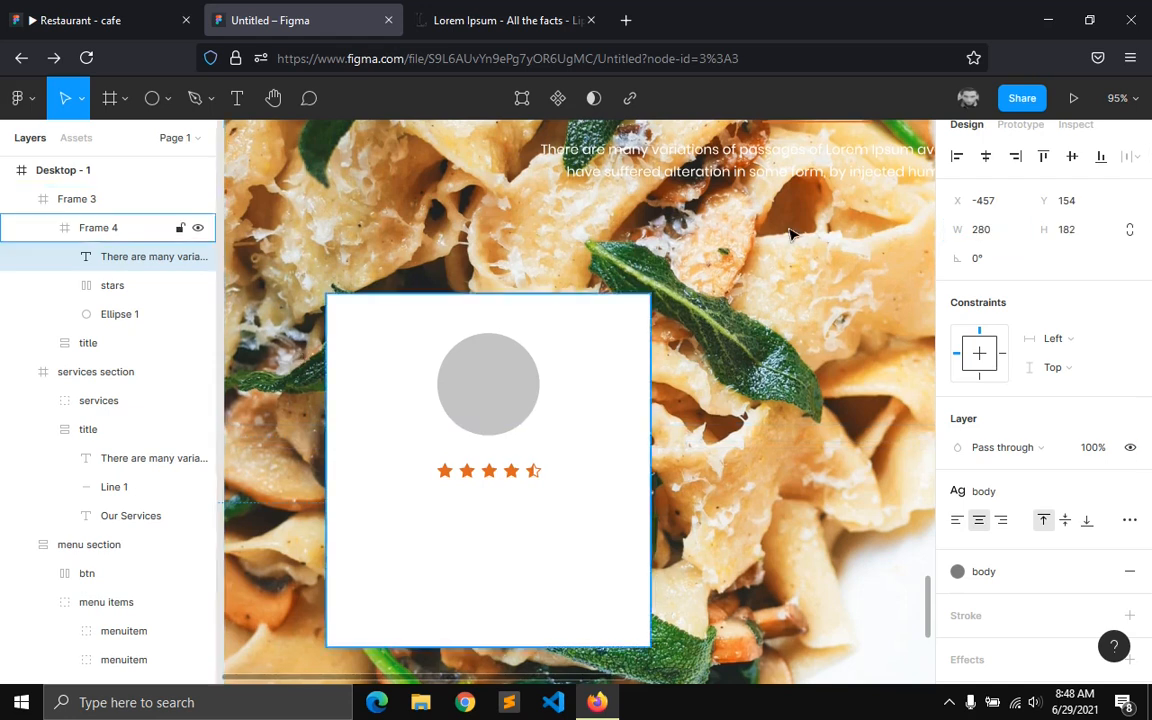
pyautogui.click(986, 157)
pyautogui.moveTo(488, 515); pyautogui.dragTo(487, 572)
# - Trim the end of the card paragraph so that it ends with "suffered alteration in some form"
pyautogui.doubleClick(487, 572)
pyautogui.moveTo(550, 622); pyautogui.dragTo(556, 577)
pyautogui.press('BackSpace')
pyautogui.press('BackSpace')
pyautogui.press('BackSpace')
pyautogui.press('BackSpace')
pyautogui.press('BackSpace')
pyautogui.press('BackSpace')
pyautogui.press('BackSpace')
pyautogui.press('BackSpace')
pyautogui.press('BackSpace')
pyautogui.press('BackSpace')
pyautogui.press('BackSpace')
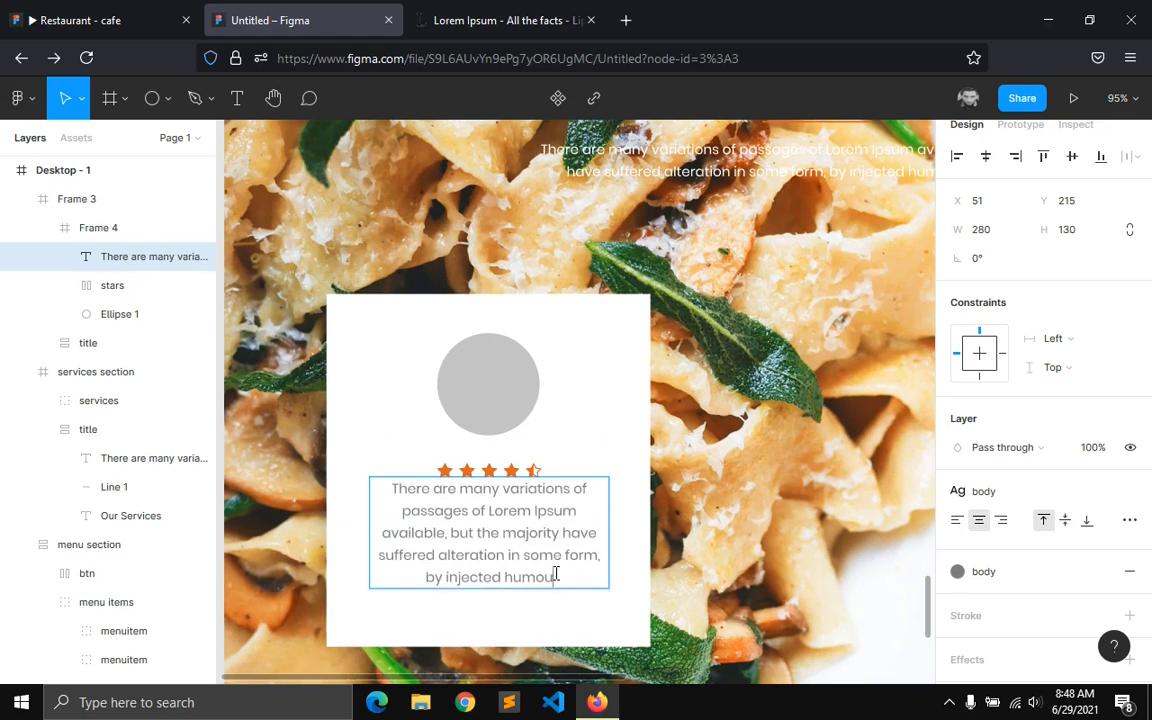
pyautogui.press('BackSpace')
pyautogui.press('BackSpace')
pyautogui.press('BackSpace')
pyautogui.press('BackSpace')
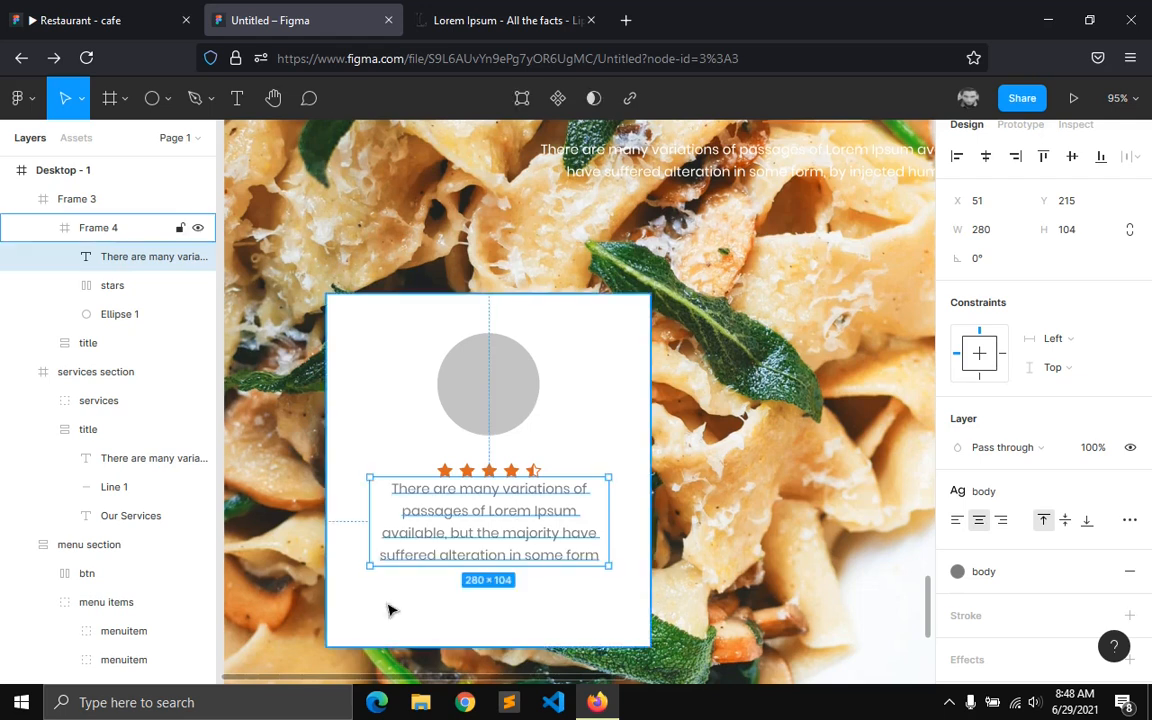
# - Move the paragraph down to Y 248, clear of the stars, and widen it to the card's full 380 width
pyautogui.moveTo(450, 548); pyautogui.dragTo(451, 577)
pyautogui.moveTo(609, 571); pyautogui.dragTo(650, 569)
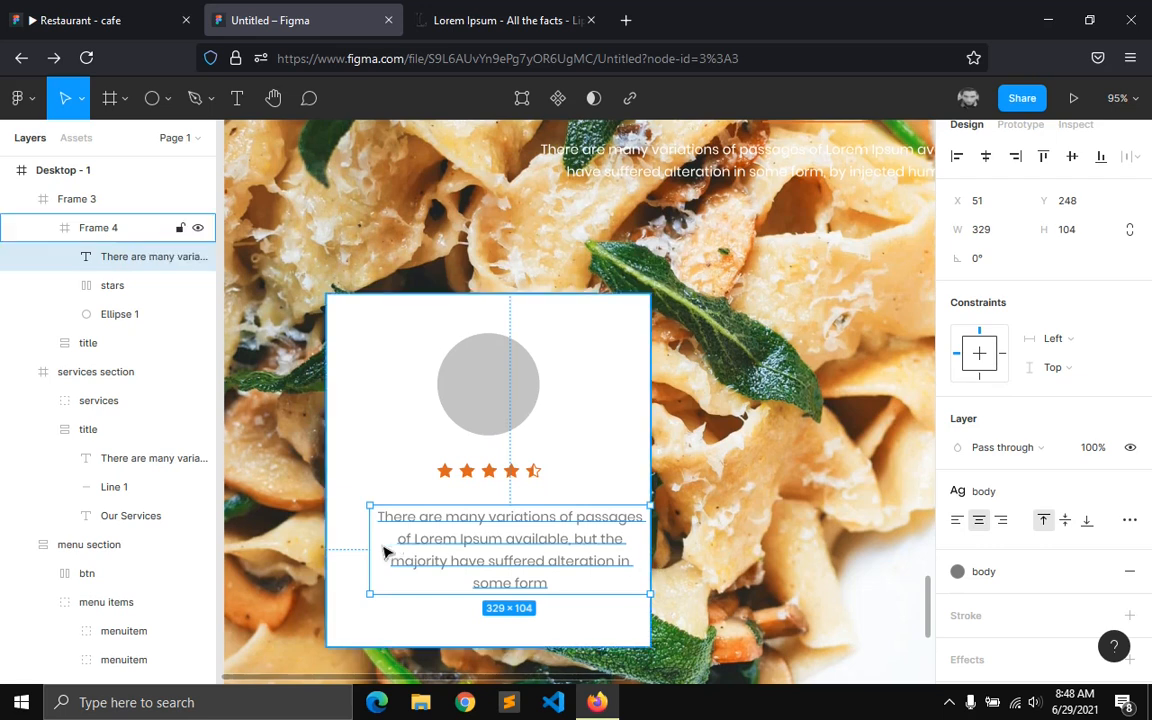
pyautogui.moveTo(368, 546); pyautogui.dragTo(322, 545)
pyautogui.click(383, 504)
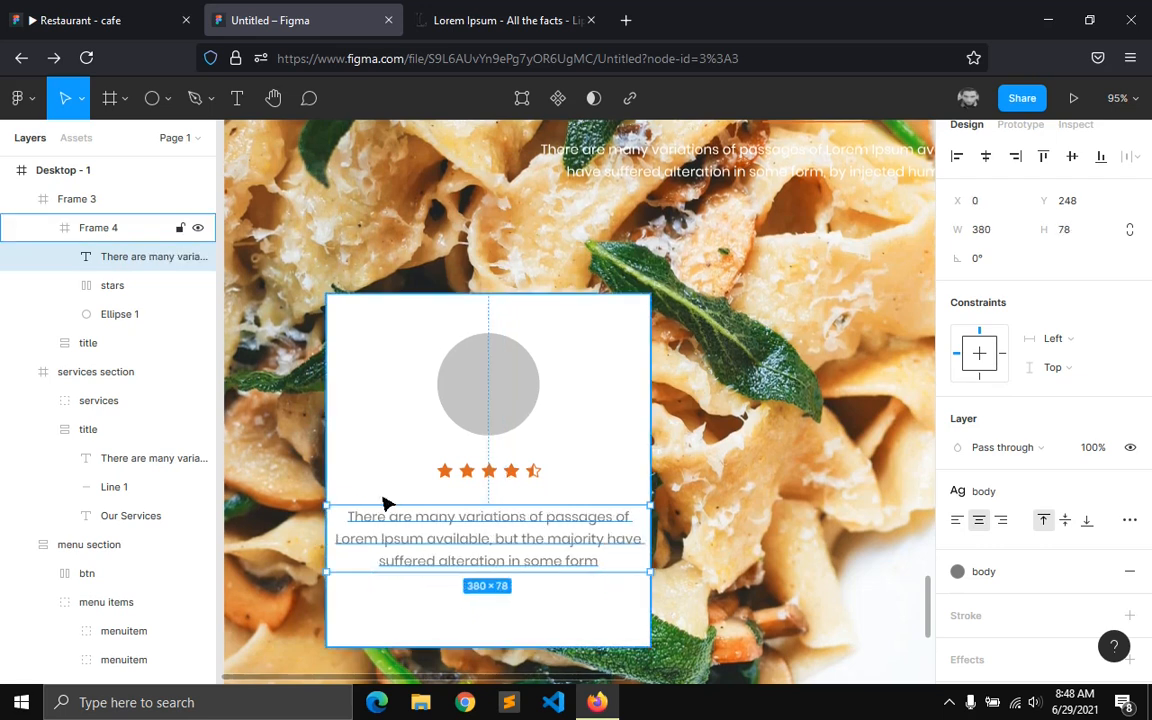
# - Add a text layer with the reviewer's full name below the paragraph in the card
pyautogui.scroll(-2, 391, 504)
pyautogui.click(237, 97)
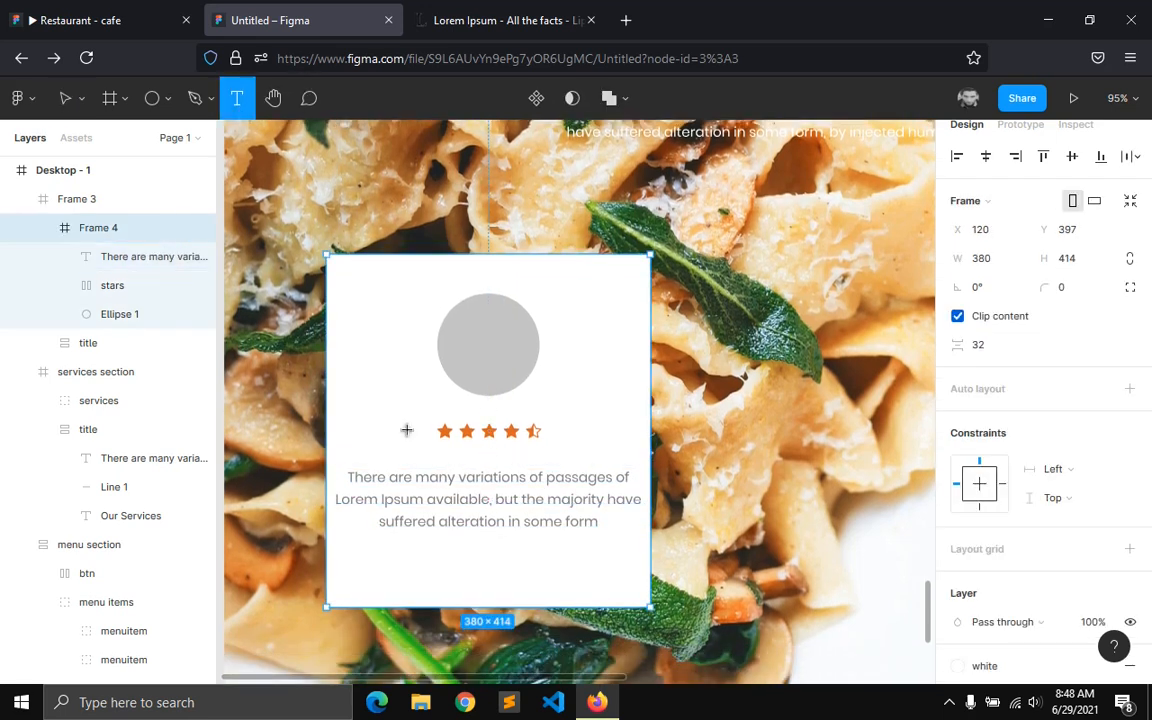
pyautogui.click(420, 572)
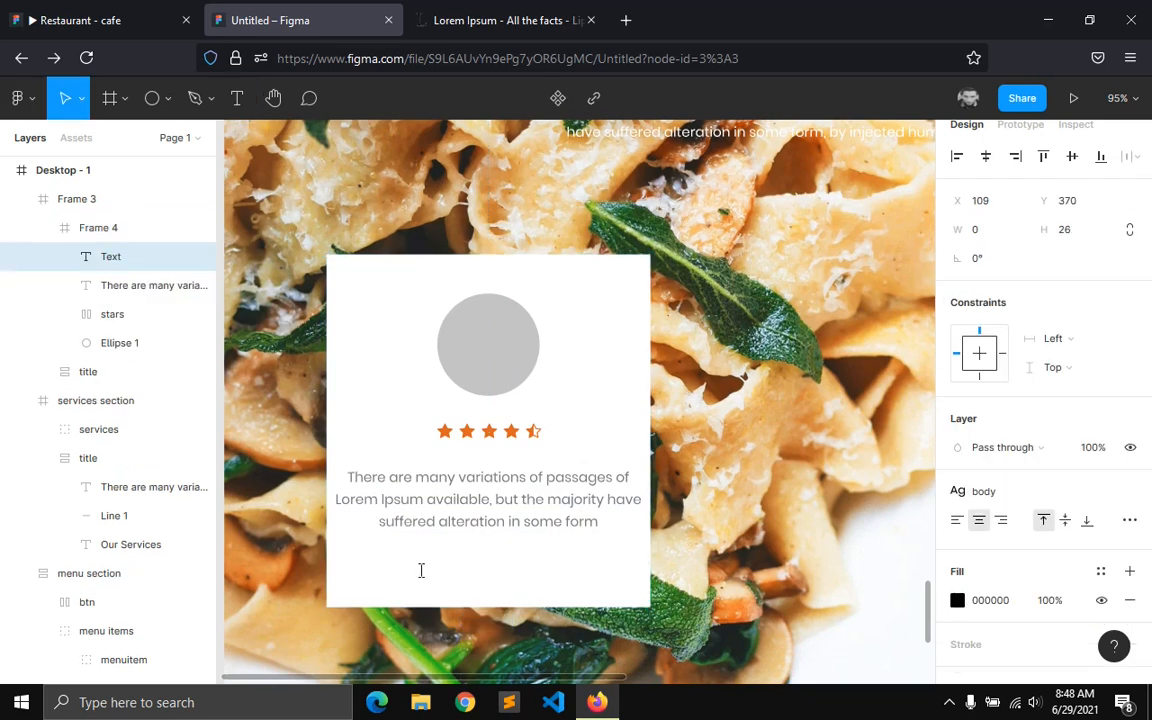
pyautogui.write('Rahim Khan')
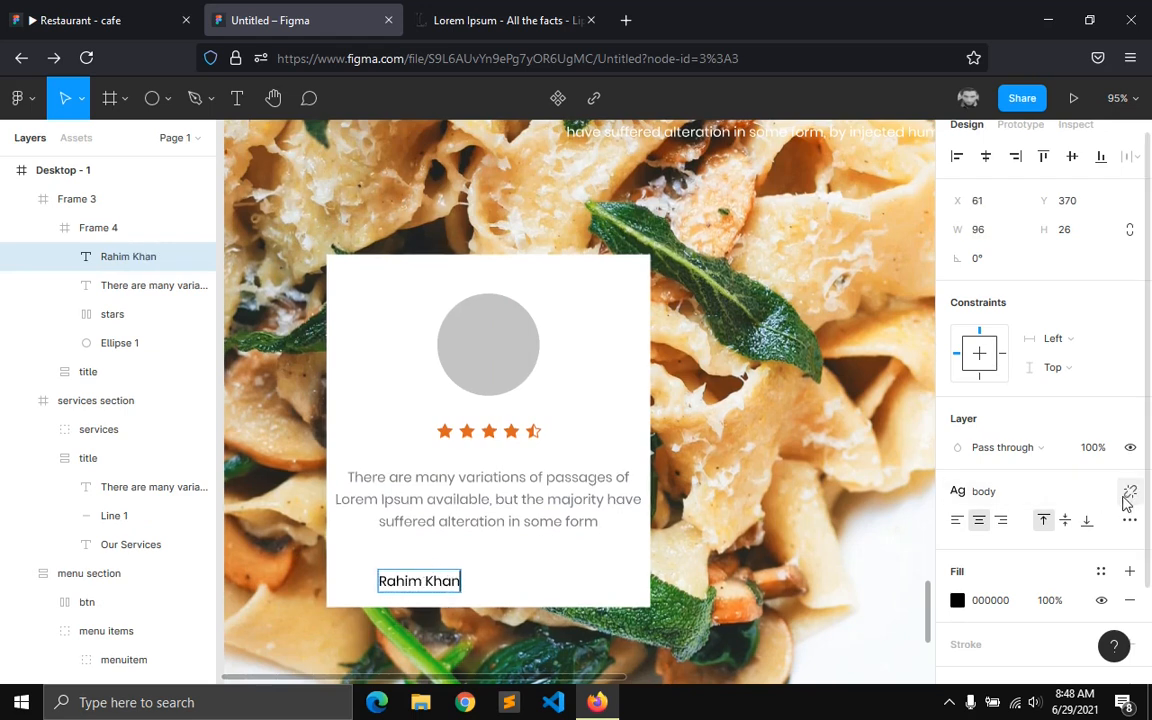
# - Detach the reviewer name from its body text style and change its font to Oleo Script Swash Caps
pyautogui.click(1128, 494)
pyautogui.click(1045, 520)
pyautogui.write('o')
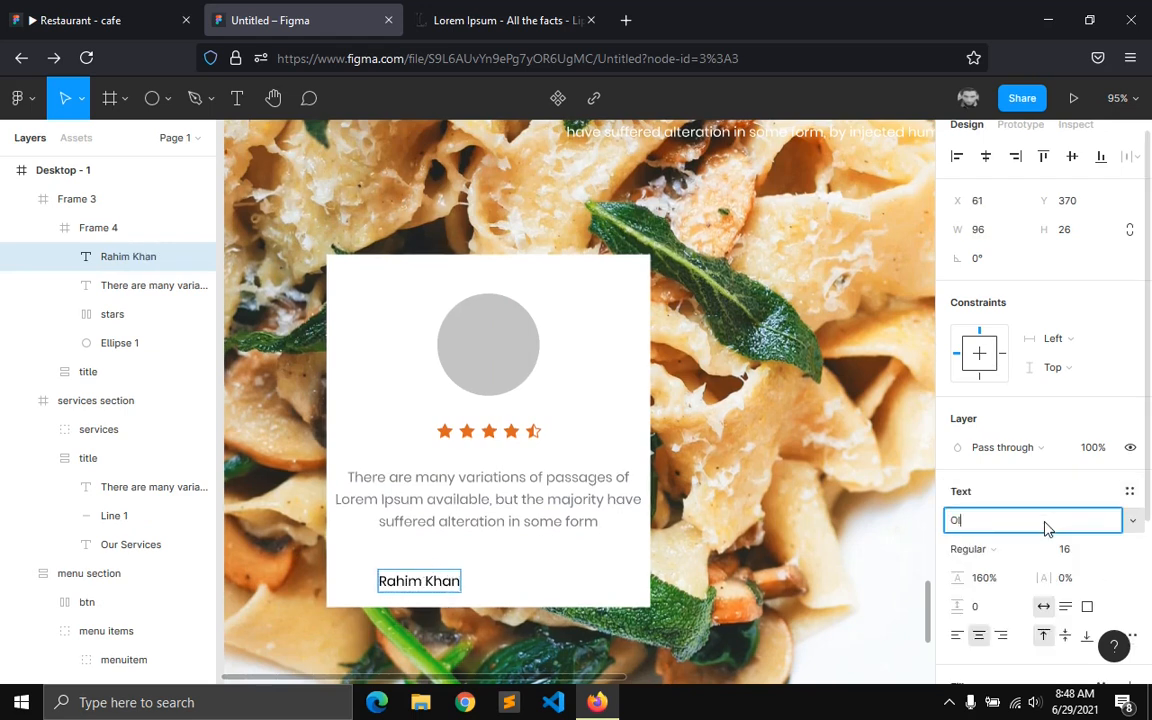
pyautogui.write('leo Script s')
pyautogui.press('Return')
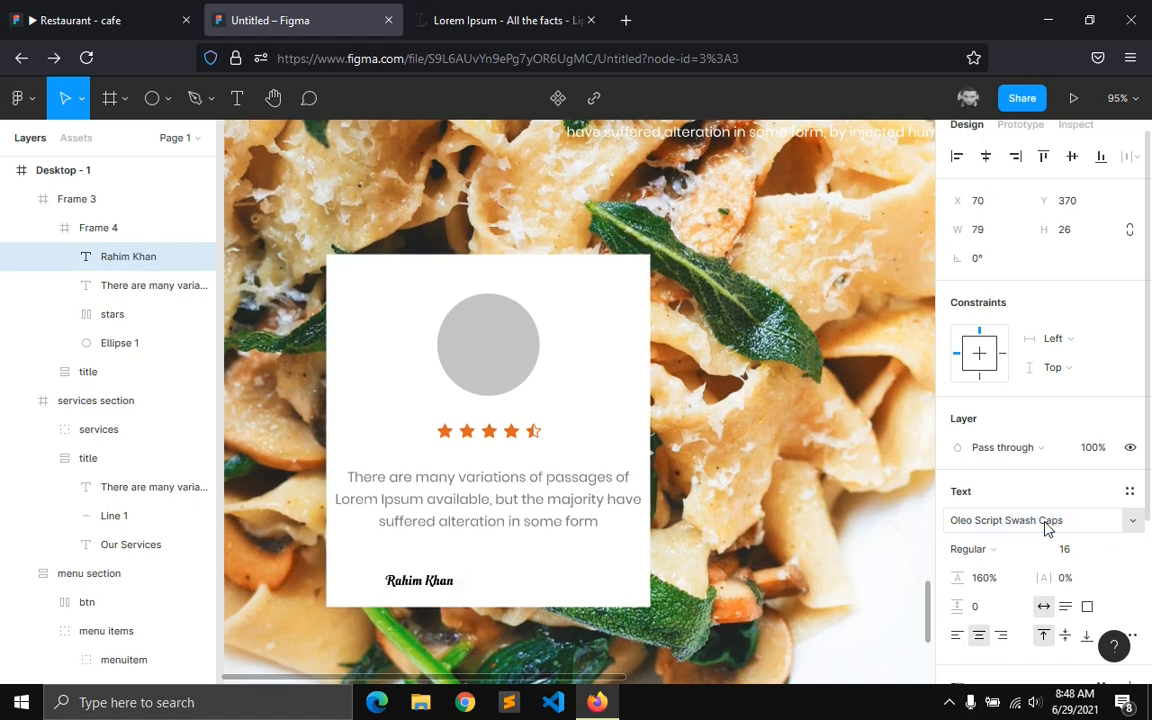
pyautogui.click(421, 581)
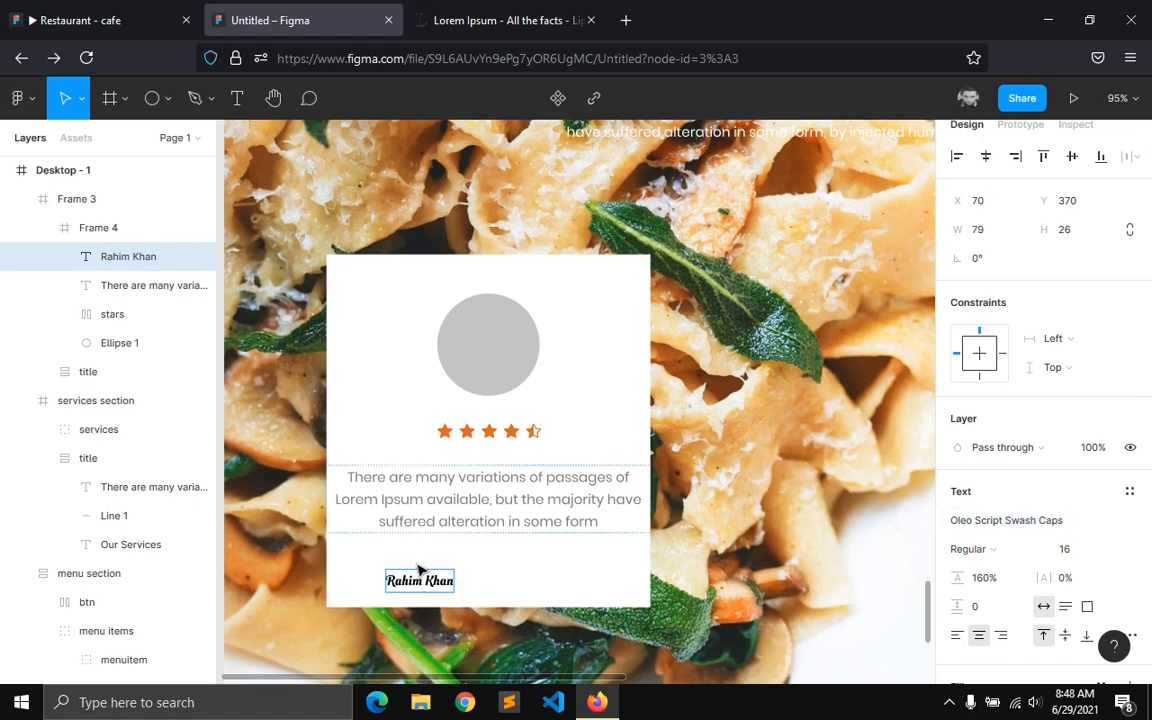
pyautogui.click(418, 565)
# - Move the reviewer name close under the paragraph and set its line height to Auto
pyautogui.moveTo(420, 585); pyautogui.dragTo(479, 565)
pyautogui.click(984, 580)
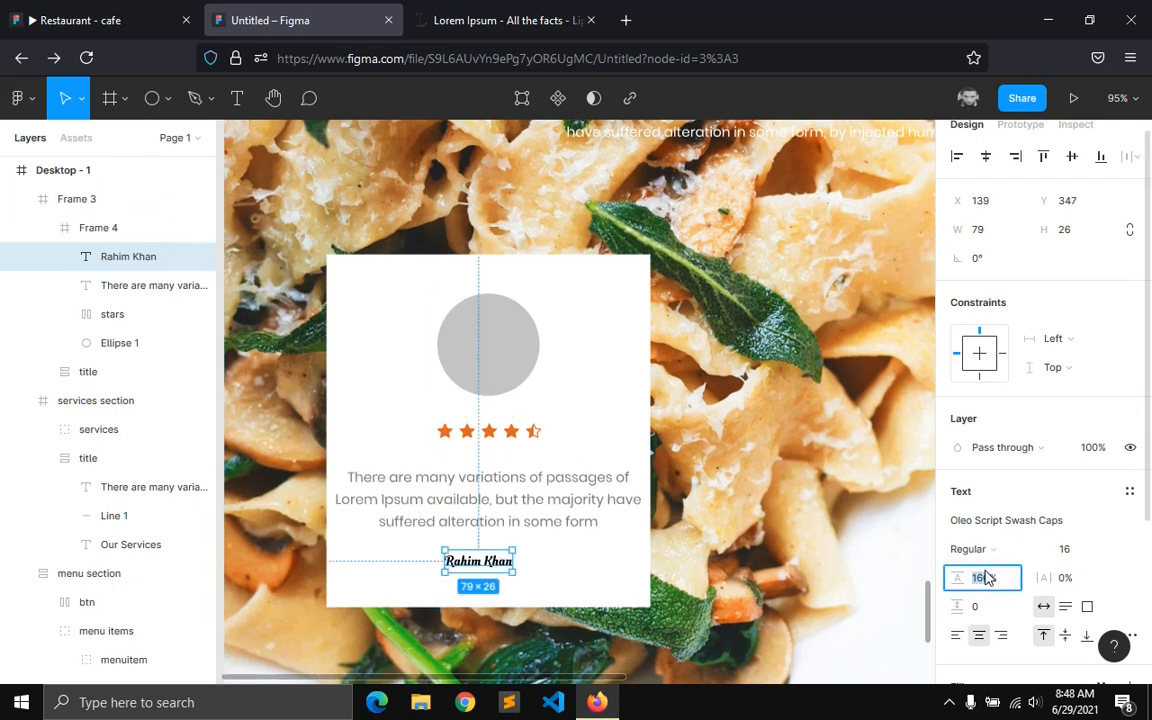
pyautogui.press('Return')
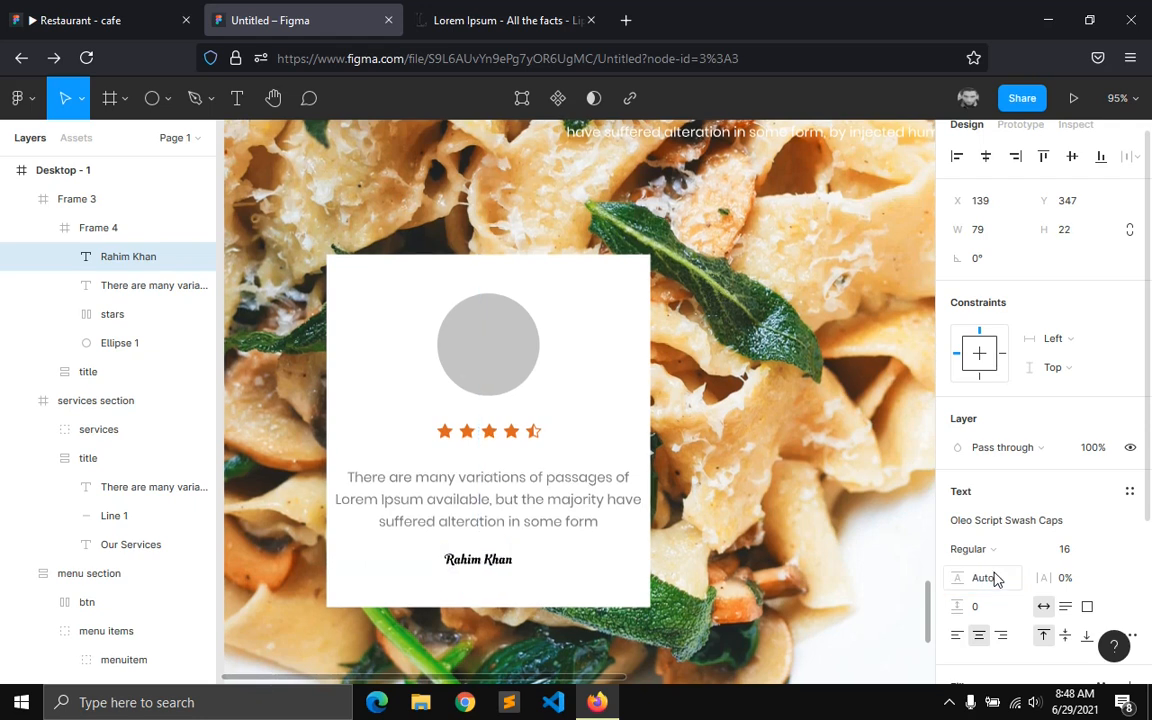
# - Set the reviewer name's font size to 24 and align it centrally under the paragraph
pyautogui.click(1068, 549)
pyautogui.press('Up')
pyautogui.press('Up')
pyautogui.press('Up')
pyautogui.press('Up')
pyautogui.press('Up')
pyautogui.press('Up')
pyautogui.press('Up')
pyautogui.press('Up')
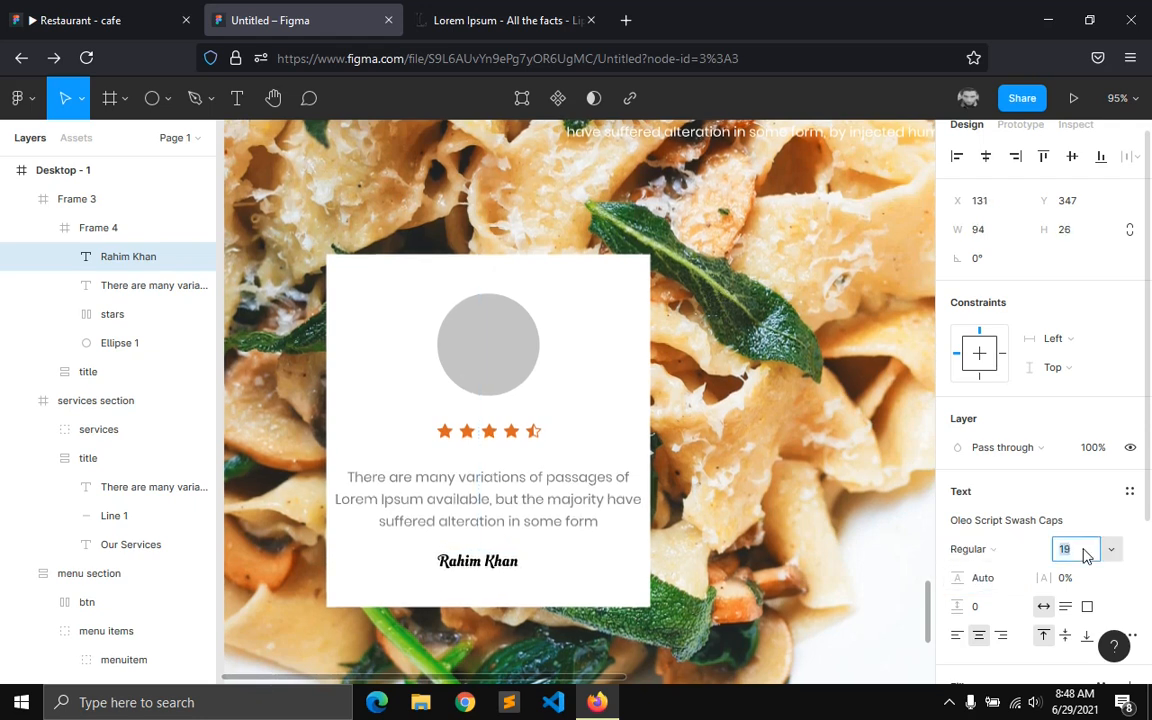
pyautogui.press('Down')
pyautogui.press('Down')
pyautogui.press('Down')
pyautogui.press('Up')
pyautogui.press('Up')
pyautogui.press('Up')
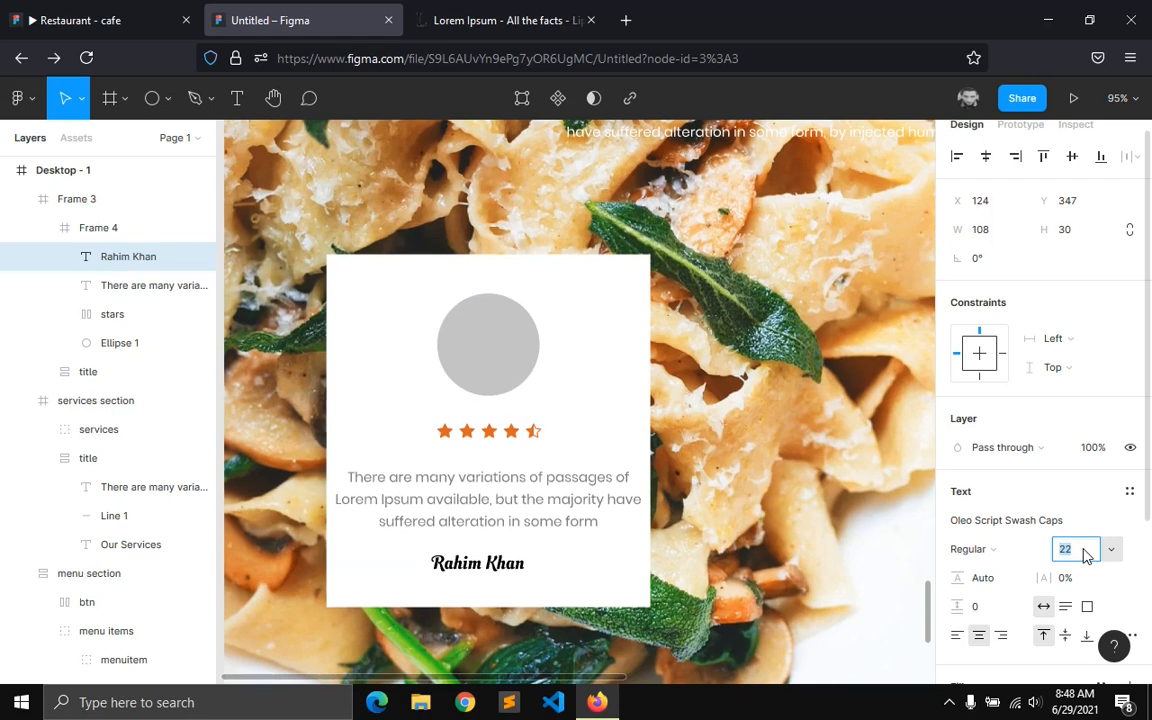
pyautogui.moveTo(502, 569); pyautogui.dragTo(516, 566)
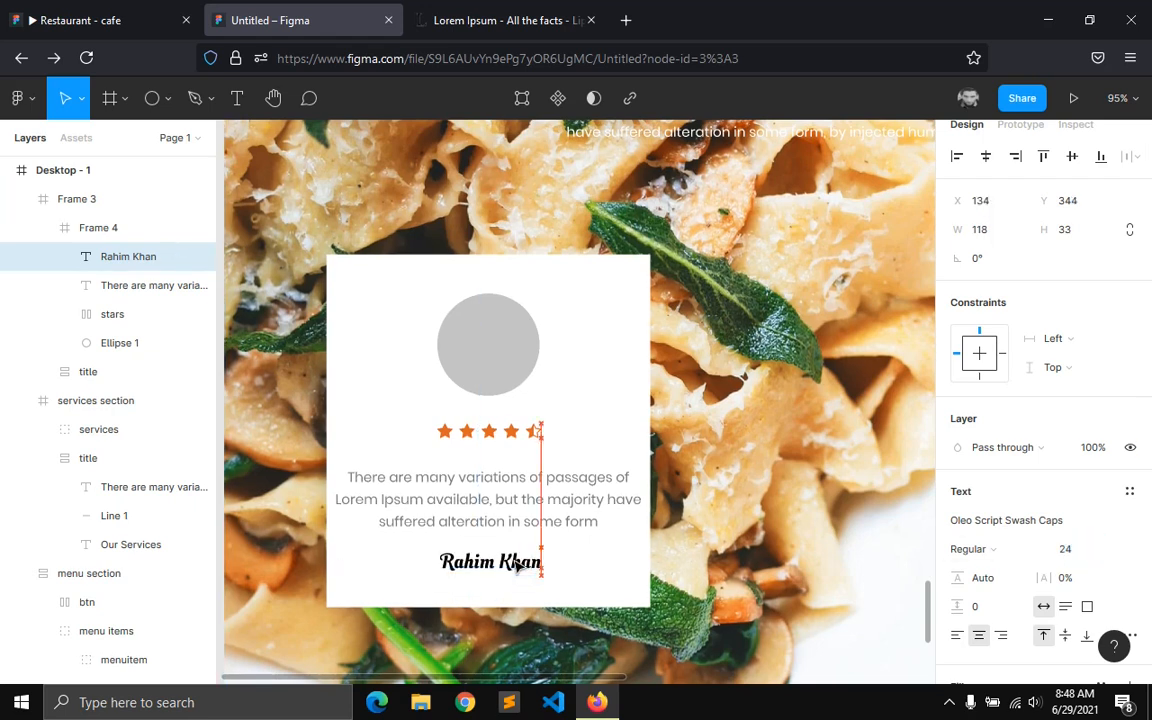
# - Combine the reviewer name, paragraph and stars into a vertical auto layout with centered alignment
pyautogui.keyDown('shift'); pyautogui.click(112, 285); pyautogui.keyUp('shift')
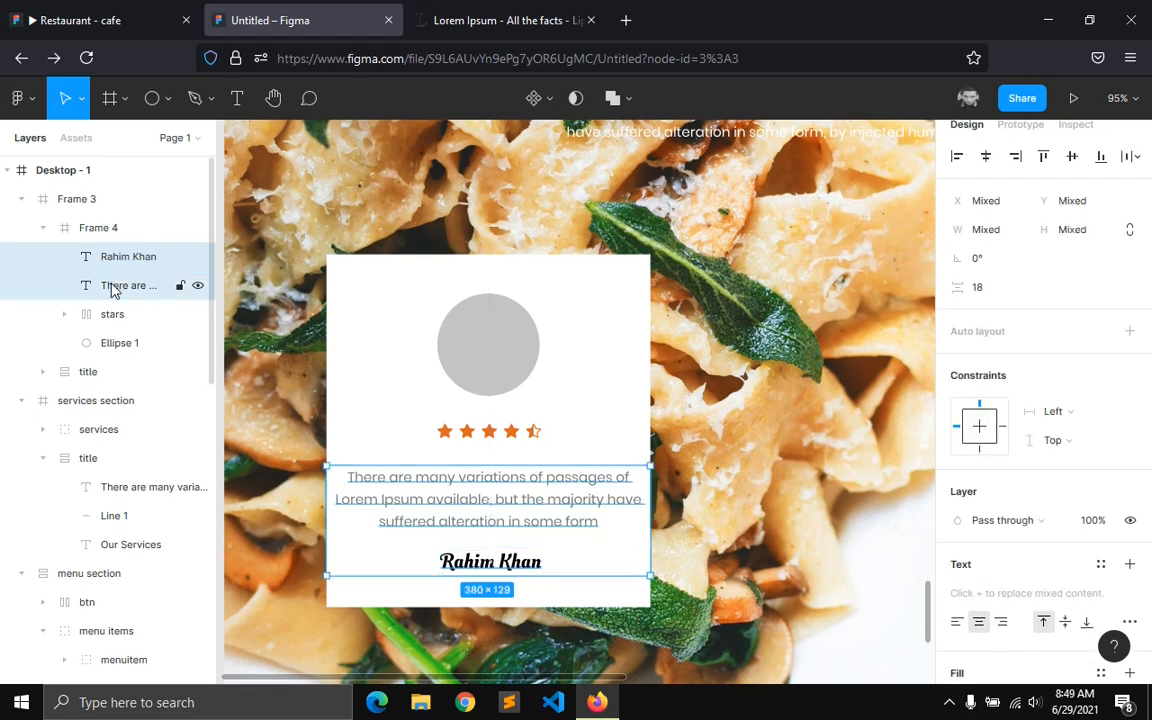
pyautogui.keyDown('shift'); pyautogui.click(112, 314); pyautogui.keyUp('shift')
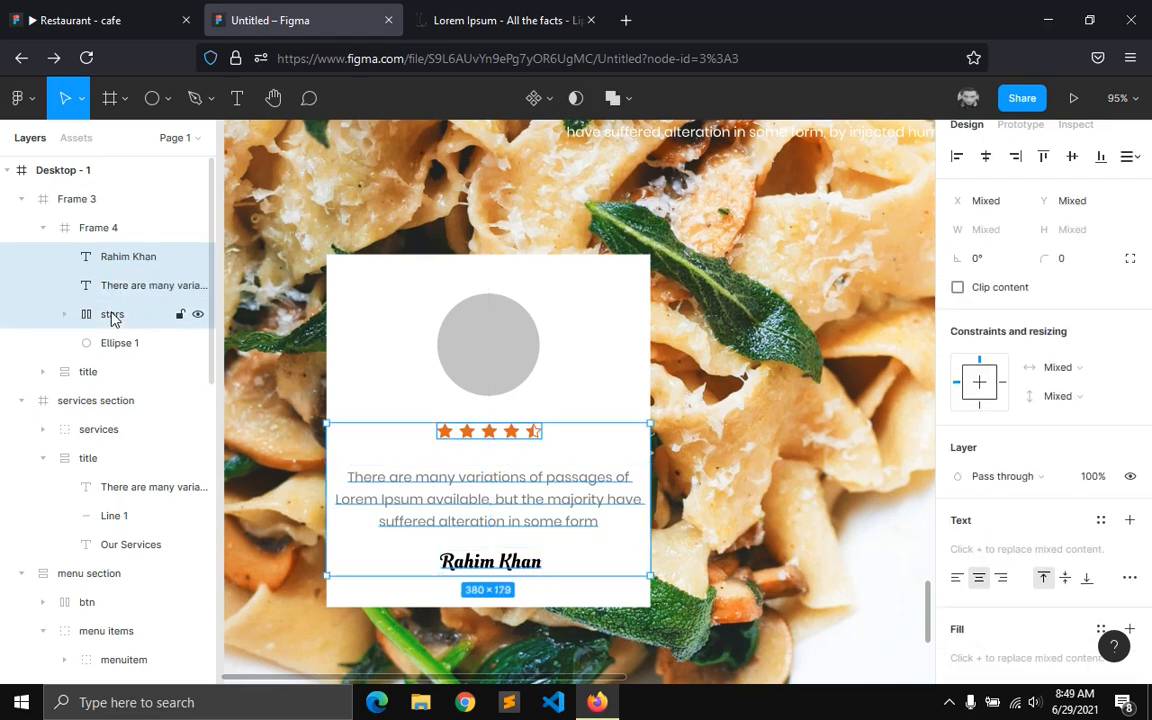
pyautogui.hotkey('shift', 'a')
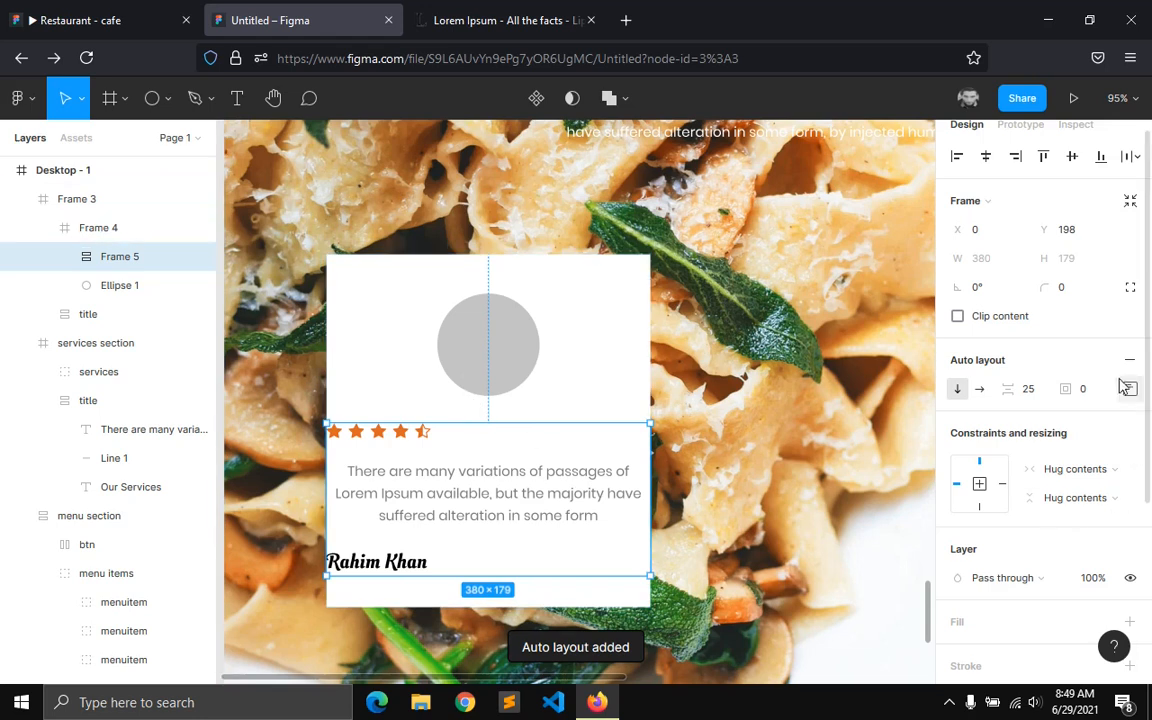
pyautogui.click(1128, 389)
pyautogui.click(1065, 472)
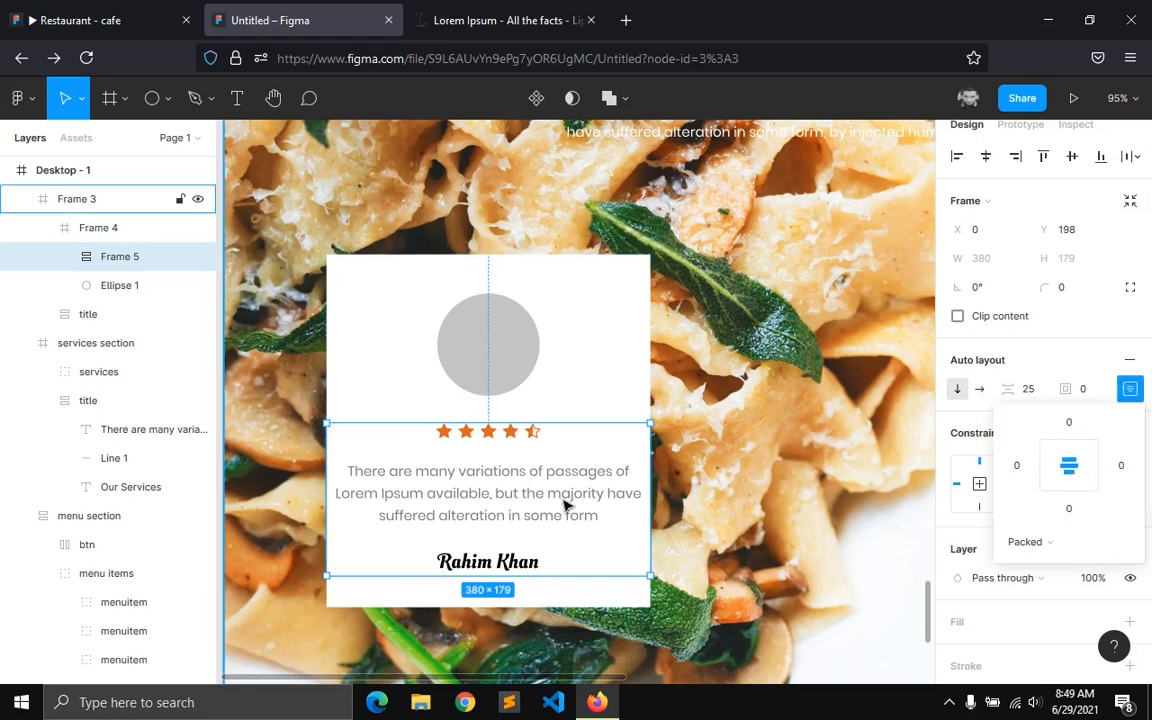
# - Rename the white testimonial card frame as "review"
pyautogui.click(84, 232)
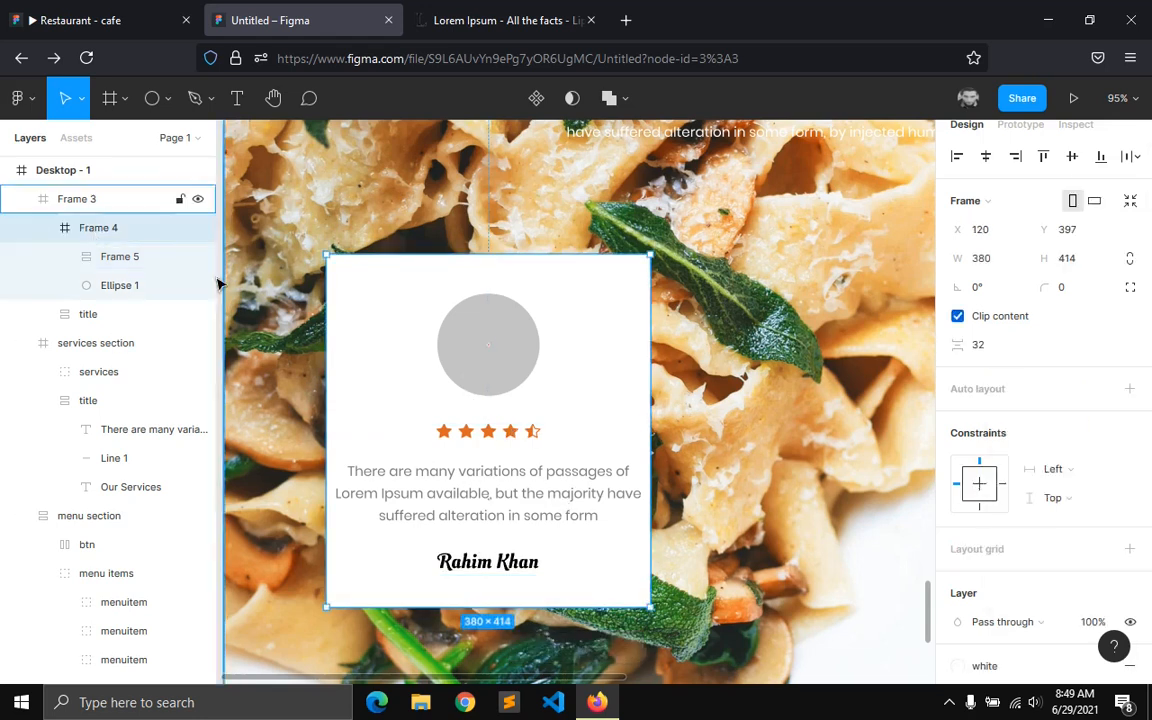
pyautogui.click(43, 228)
pyautogui.doubleClick(104, 231)
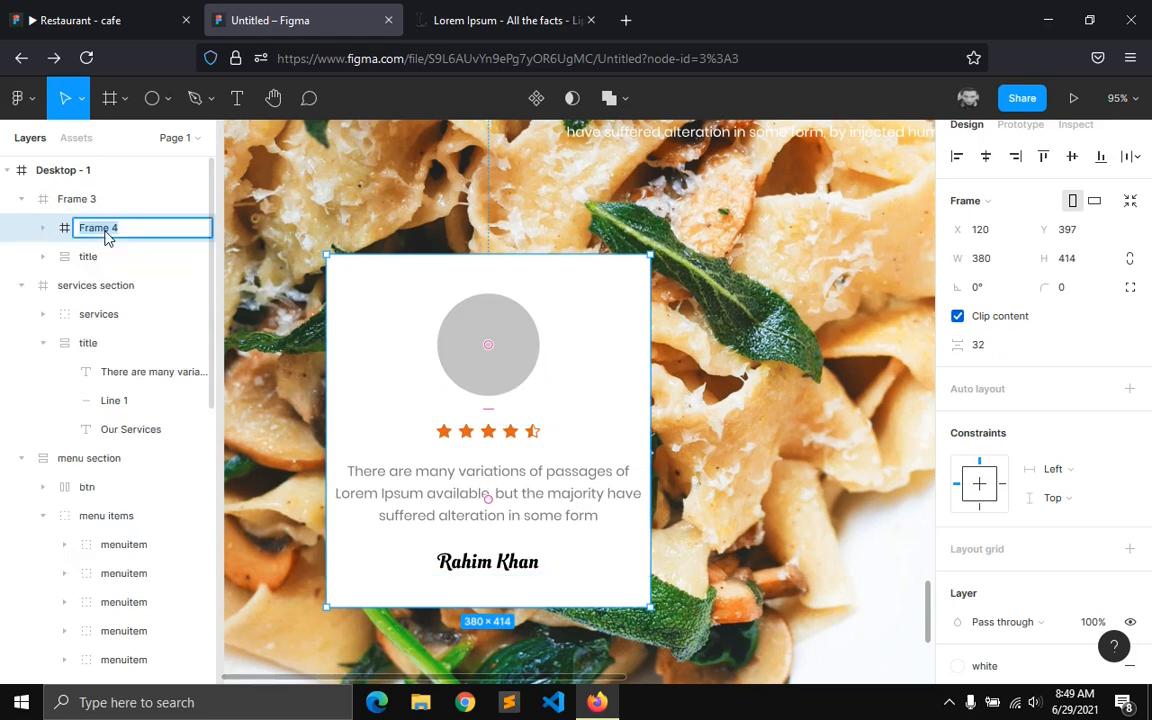
pyautogui.write('review')
pyautogui.press('Return')
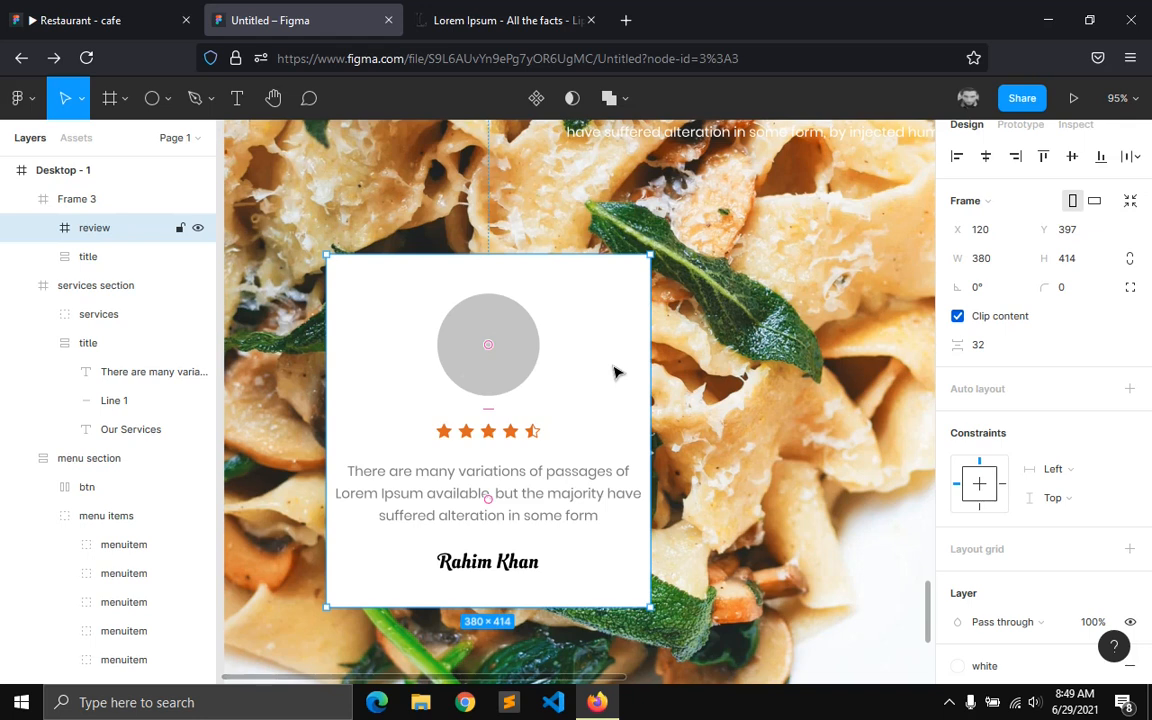
# - Add vertical auto layout to the review card with a fixed width and center its contents horizontally
pyautogui.hotkey('shift', 'a')
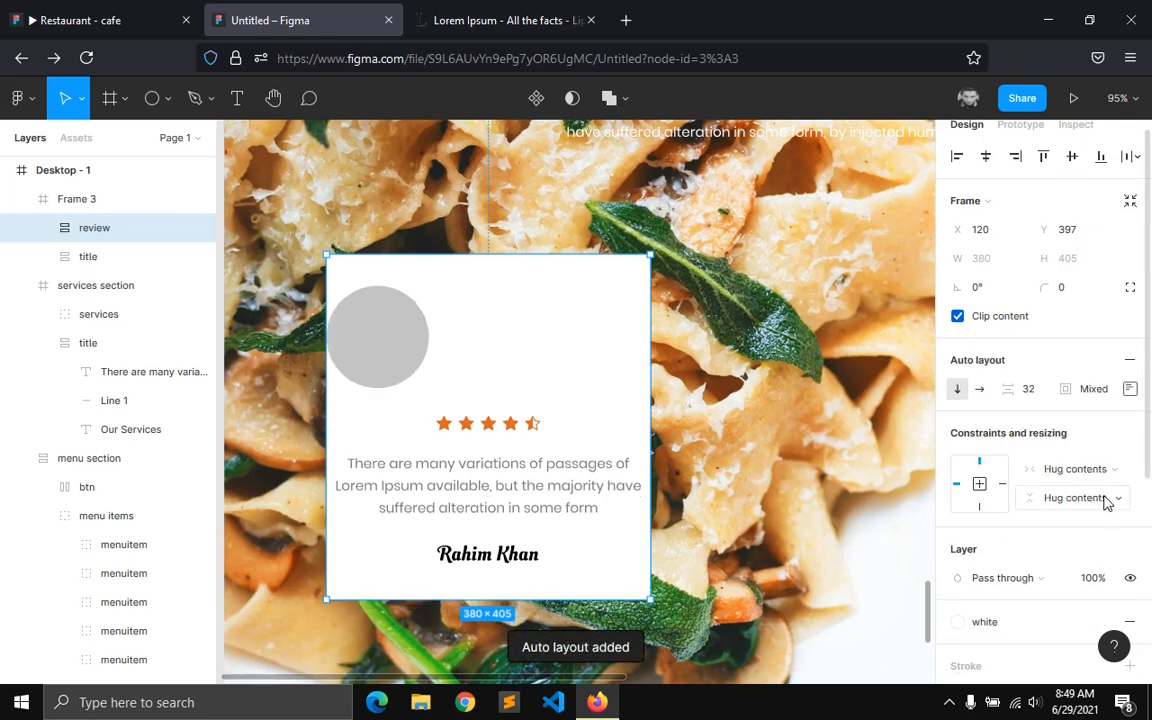
pyautogui.click(1090, 476)
pyautogui.click(1054, 445)
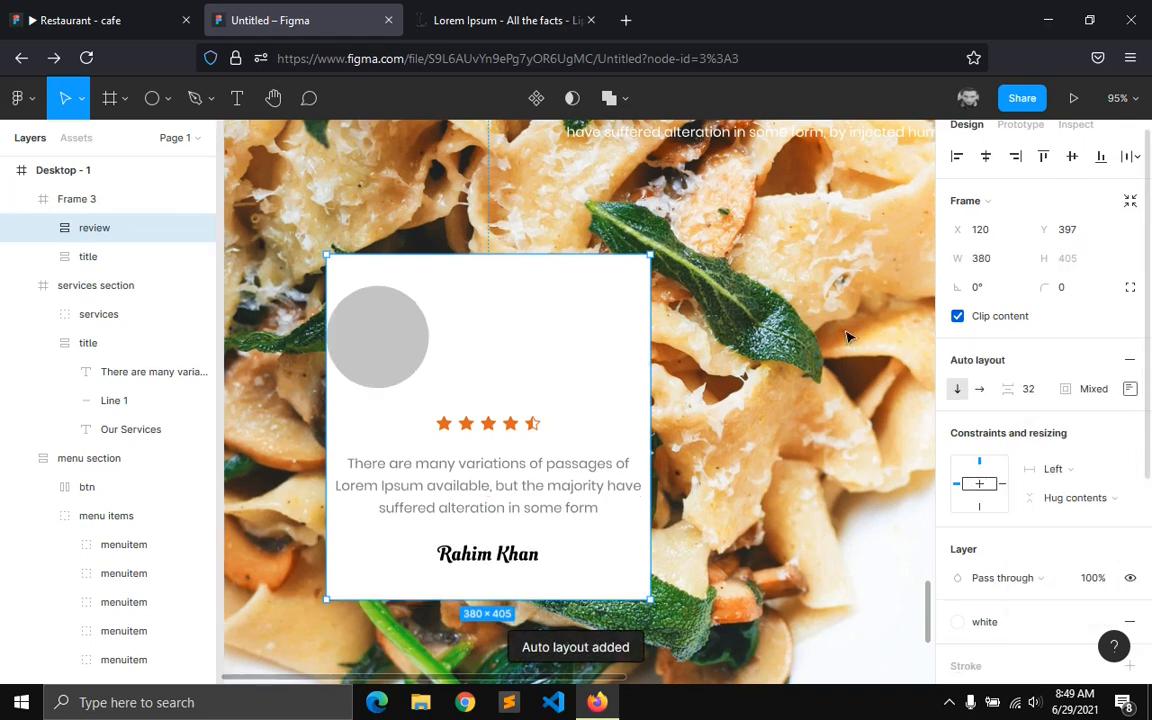
pyautogui.click(1128, 388)
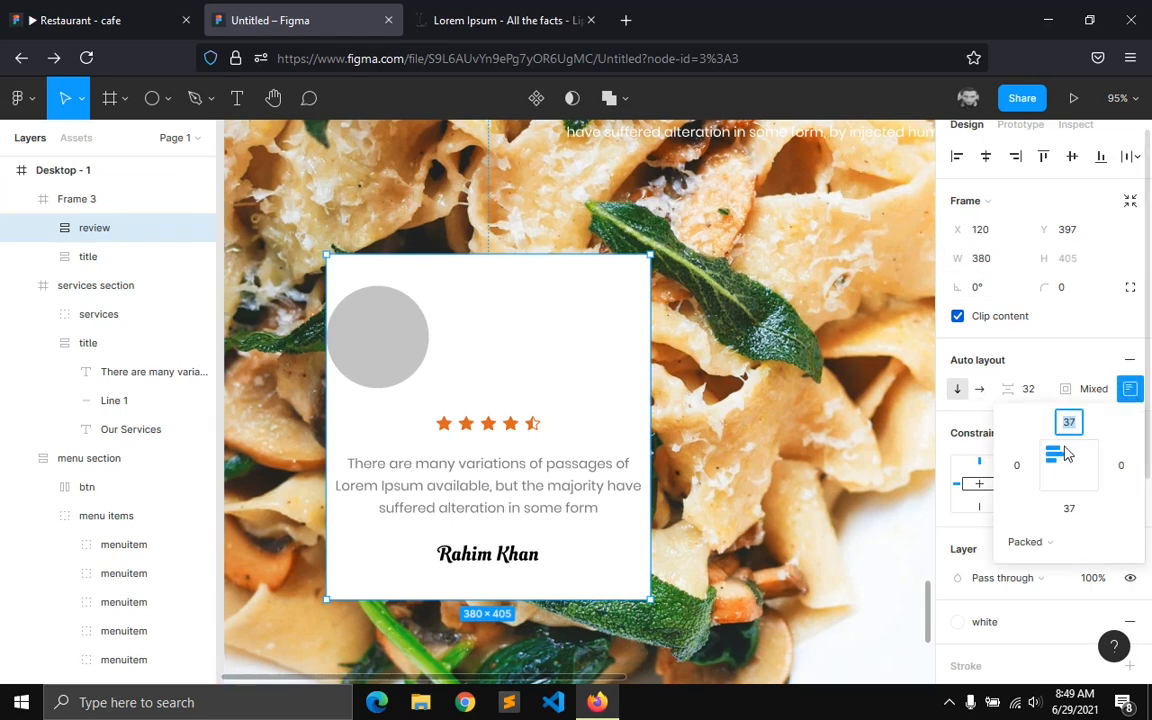
pyautogui.click(1075, 477)
# - Set the review card's padding to 60 vertically and 30 horizontally
pyautogui.click(1090, 398)
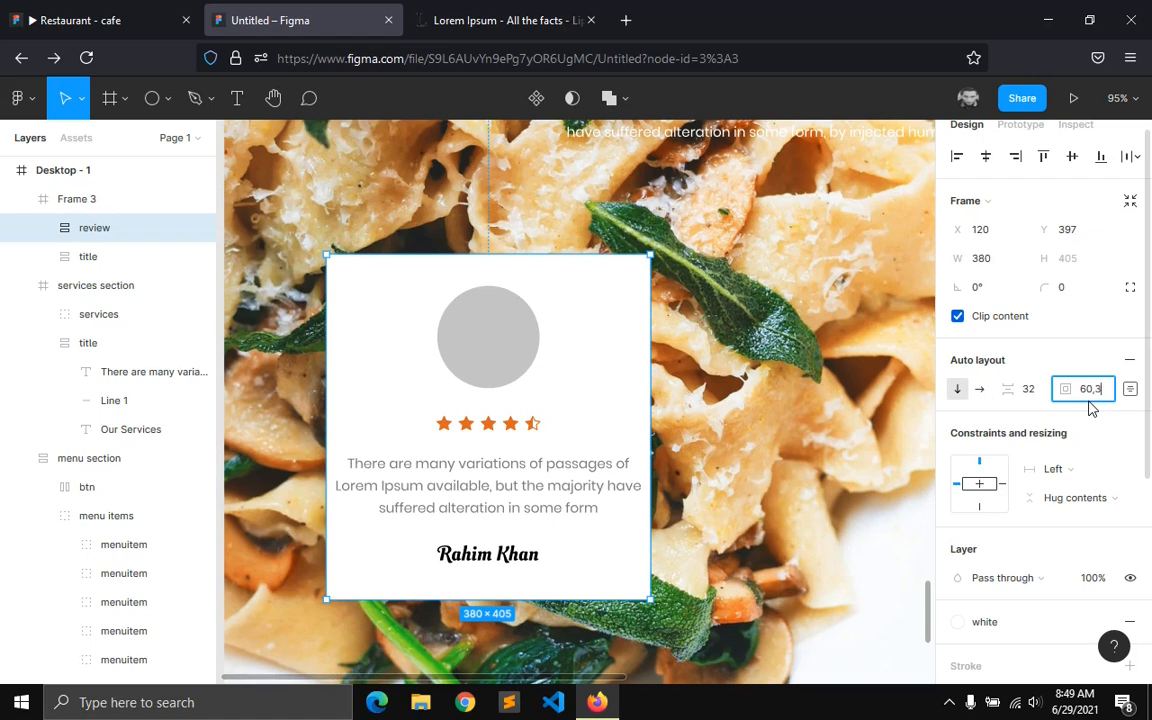
pyautogui.write('60,30')
pyautogui.press('Return')
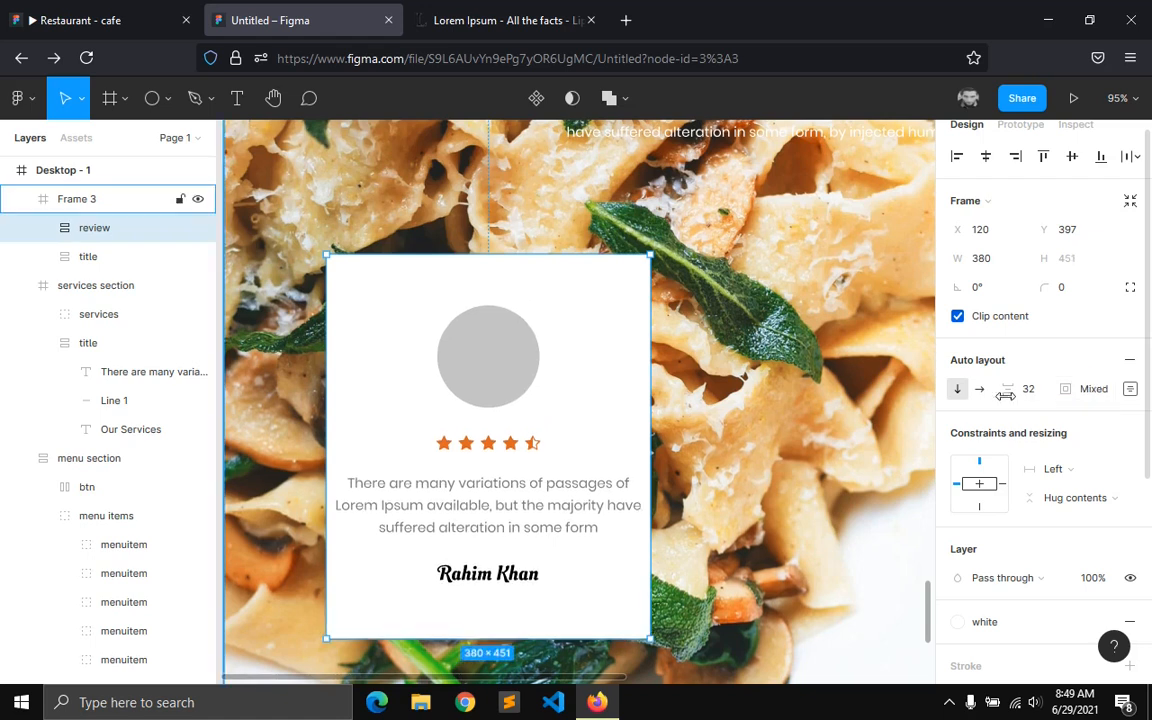
# - Set the horizontal resizing of the group holding stars, paragraph and reviewer name to Fill container
pyautogui.doubleClick(583, 484)
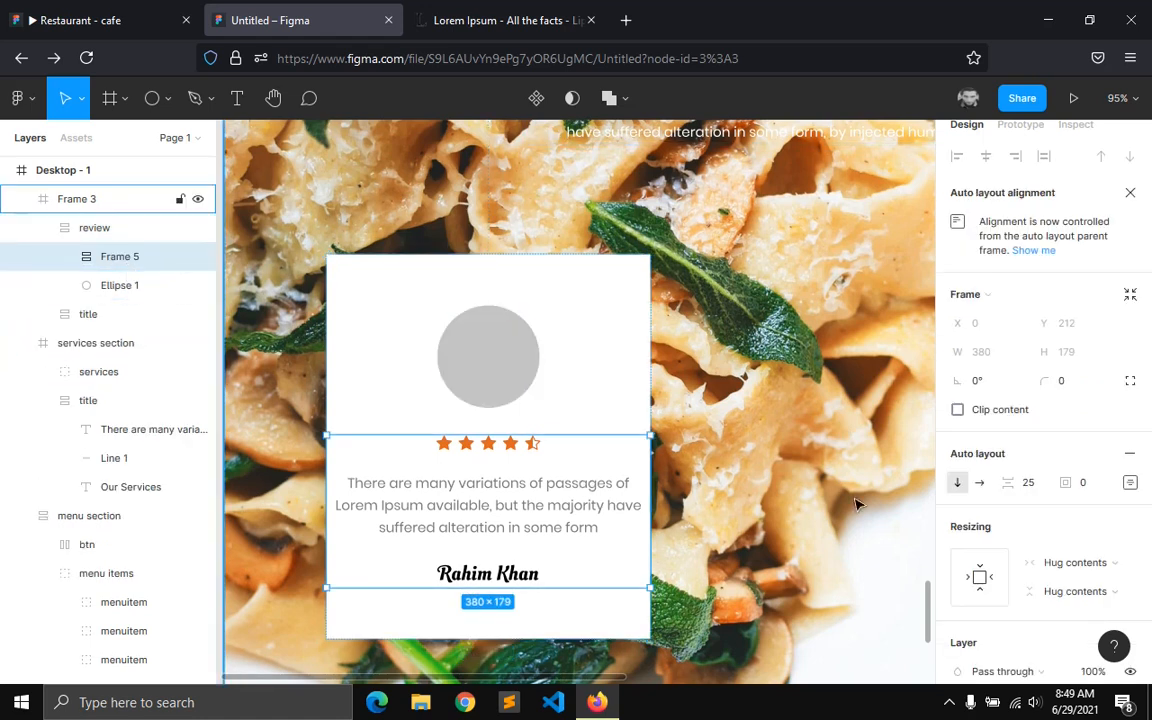
pyautogui.click(1054, 567)
pyautogui.click(1052, 585)
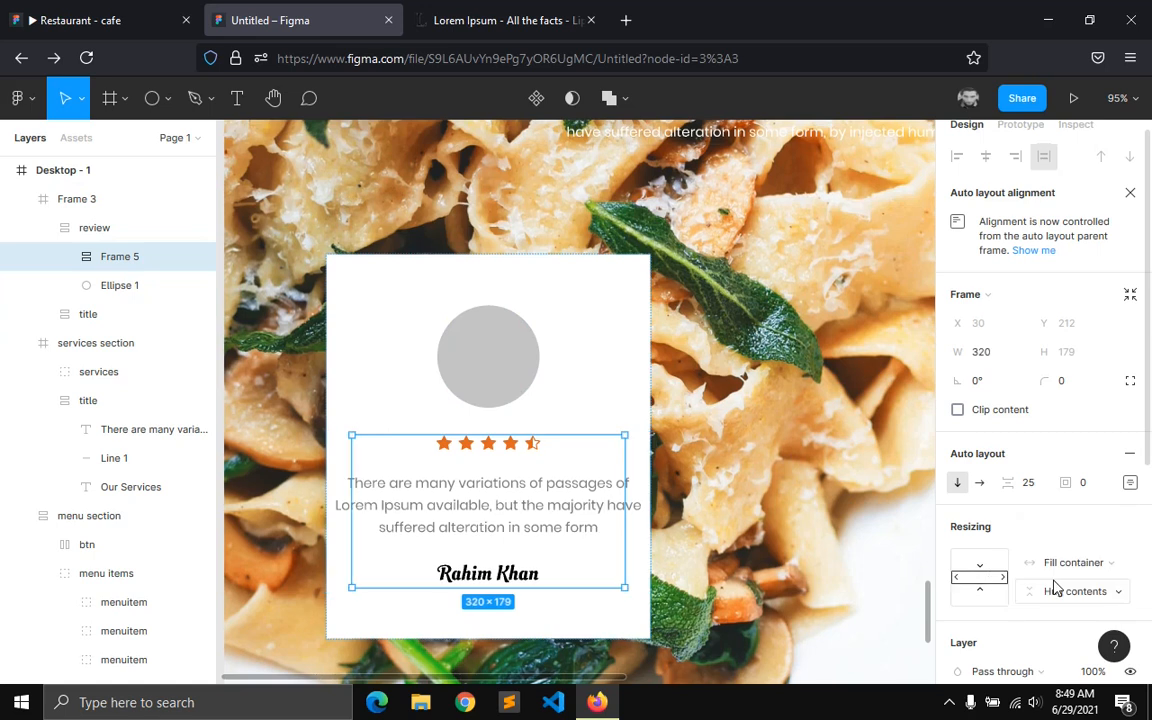
# - Make the review paragraph fill its container's width
pyautogui.click(65, 256)
pyautogui.click(110, 316)
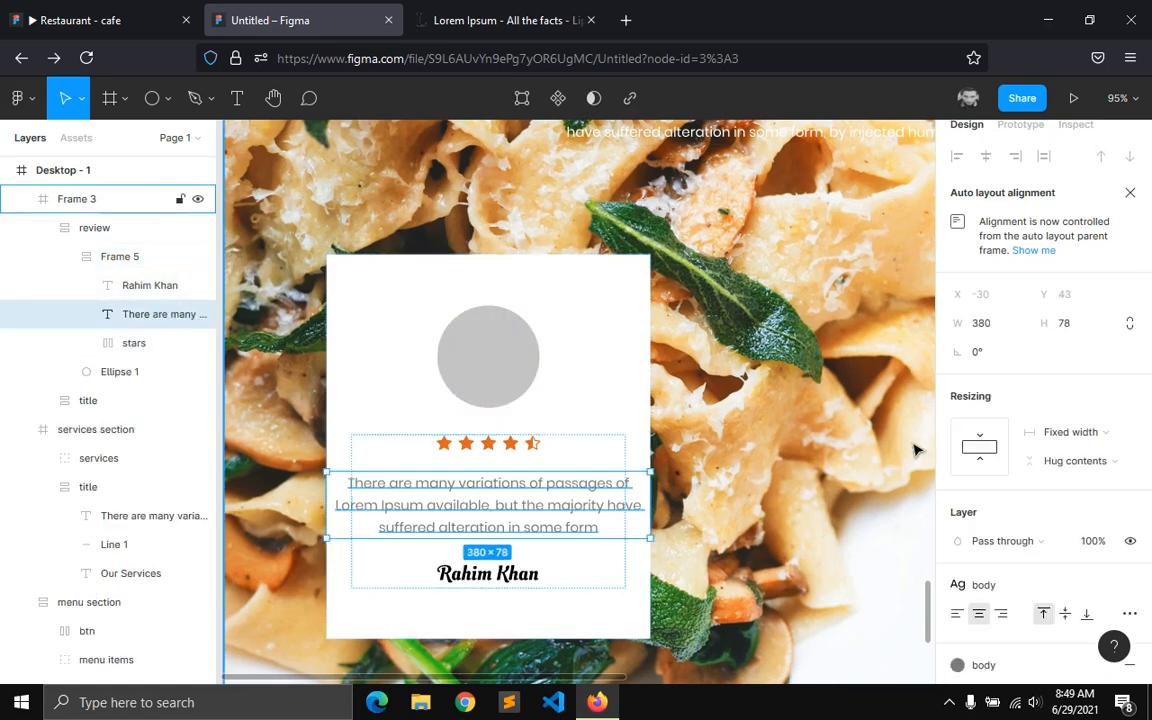
pyautogui.click(1050, 442)
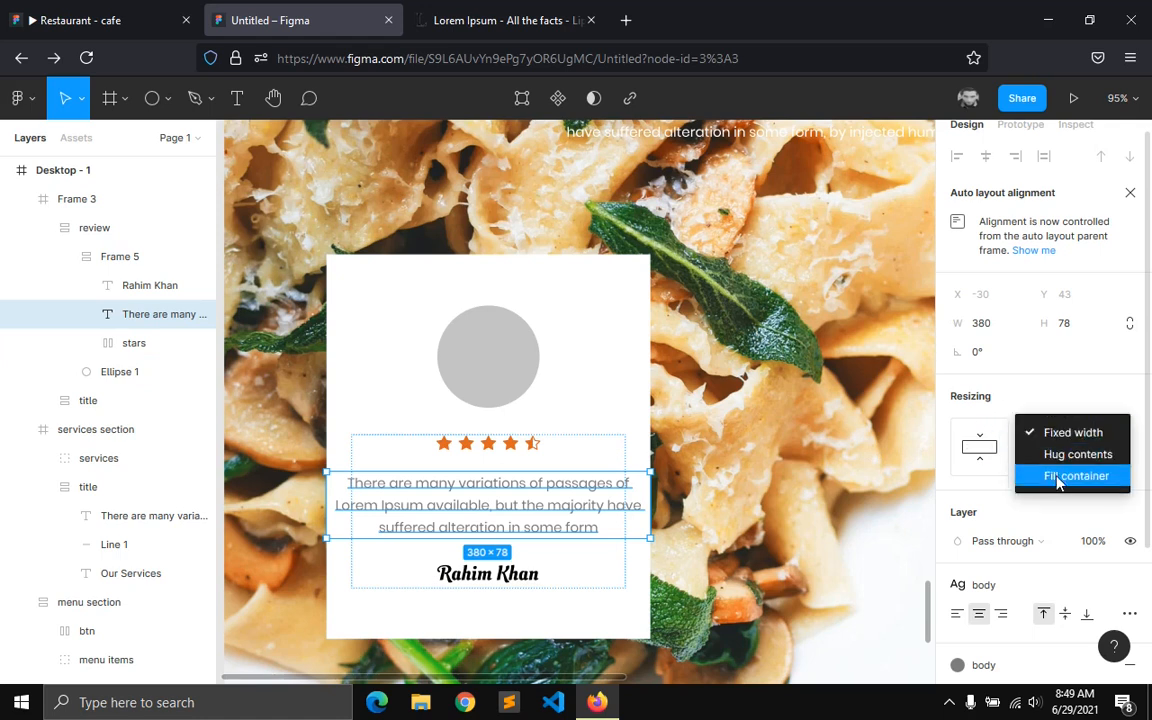
pyautogui.click(1045, 475)
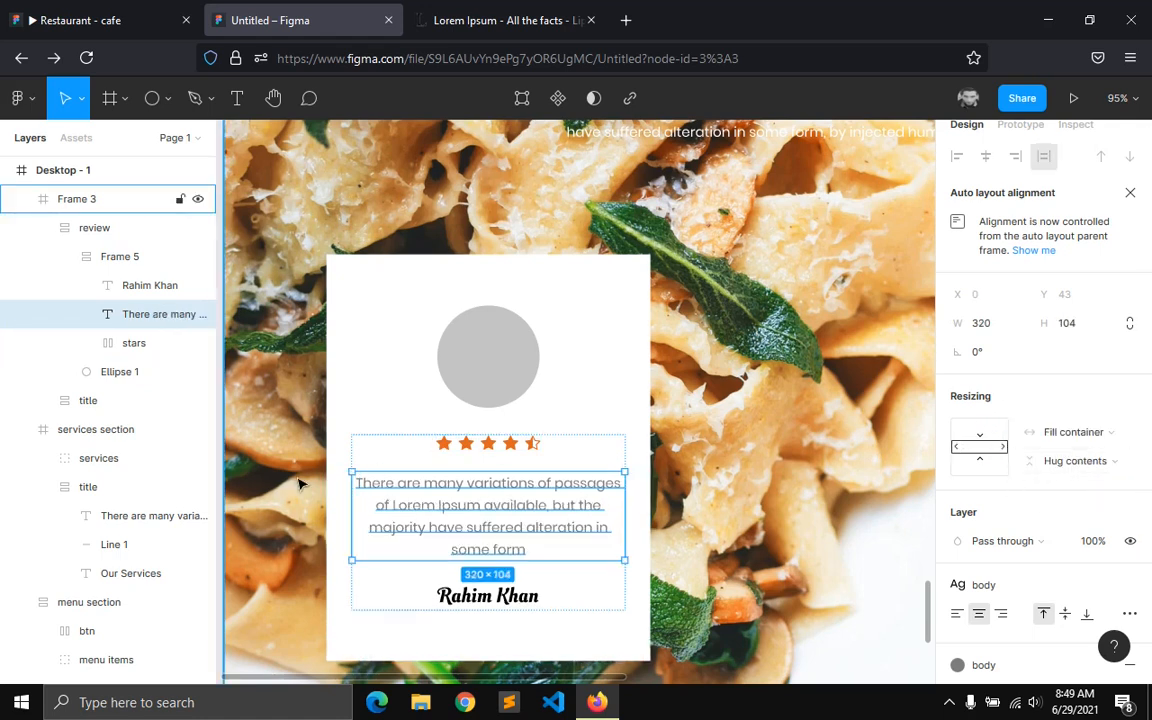
pyautogui.click(337, 549)
# - Try narrowing the review card to a width of 350, and restore its width to 380
pyautogui.click(110, 229)
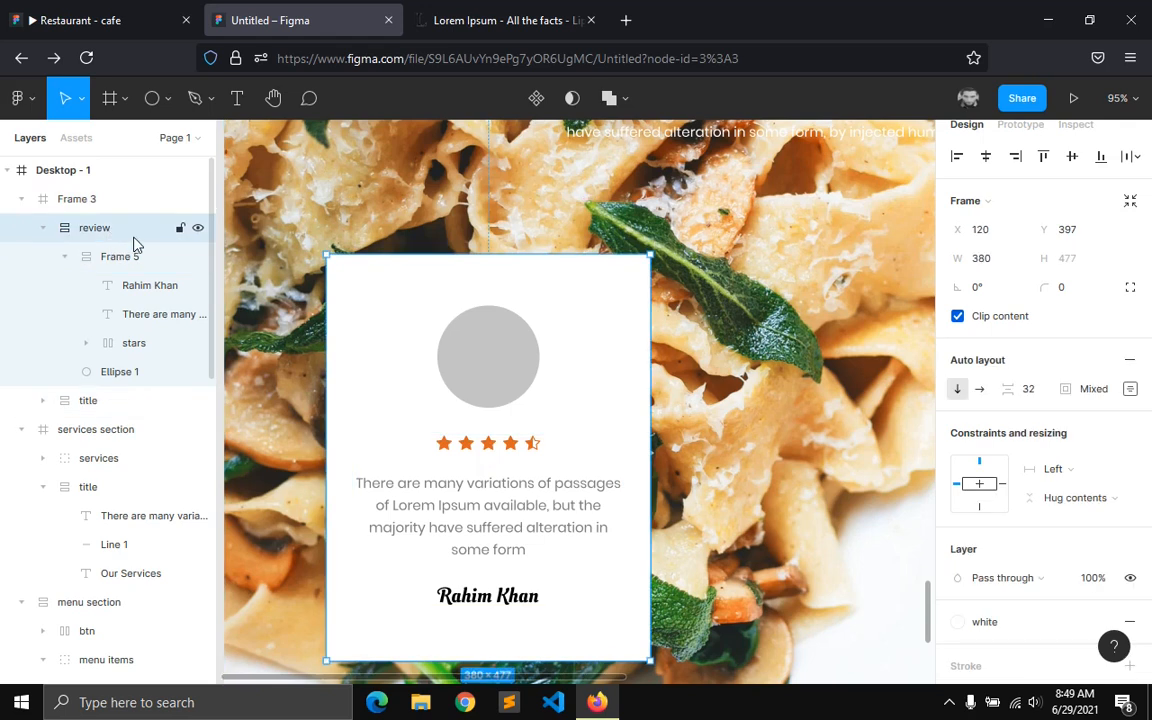
pyautogui.moveTo(653, 397); pyautogui.dragTo(625, 430)
pyautogui.click(998, 261)
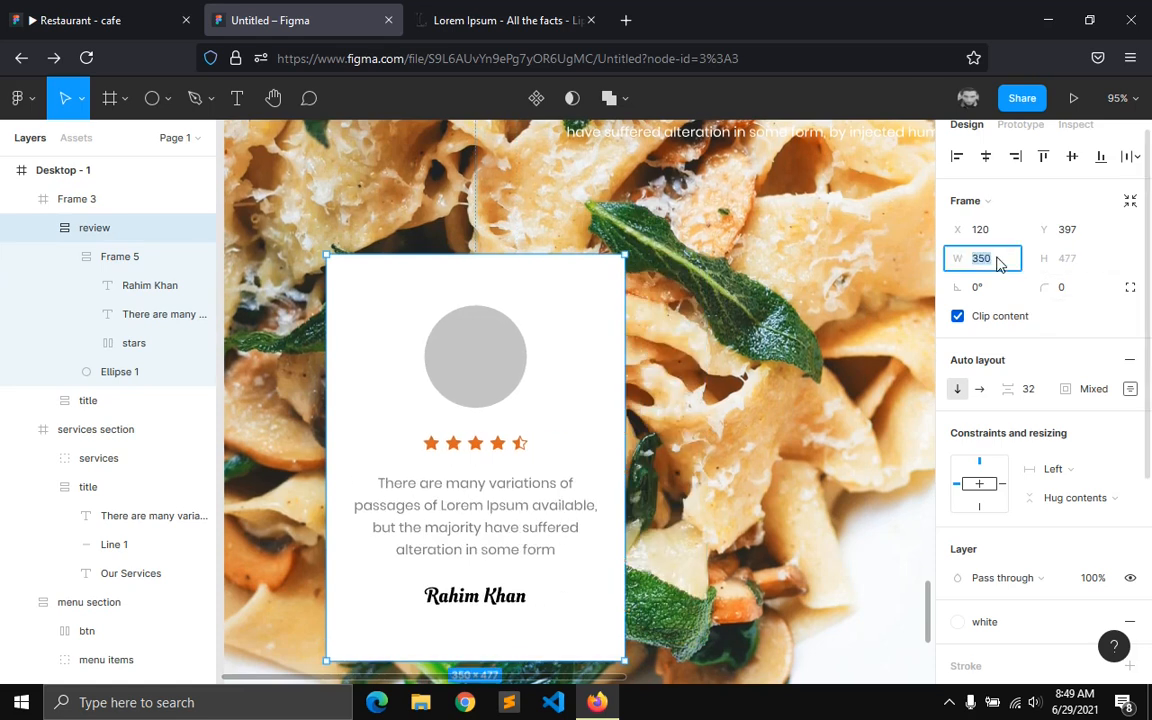
pyautogui.write('380')
pyautogui.press('Return')
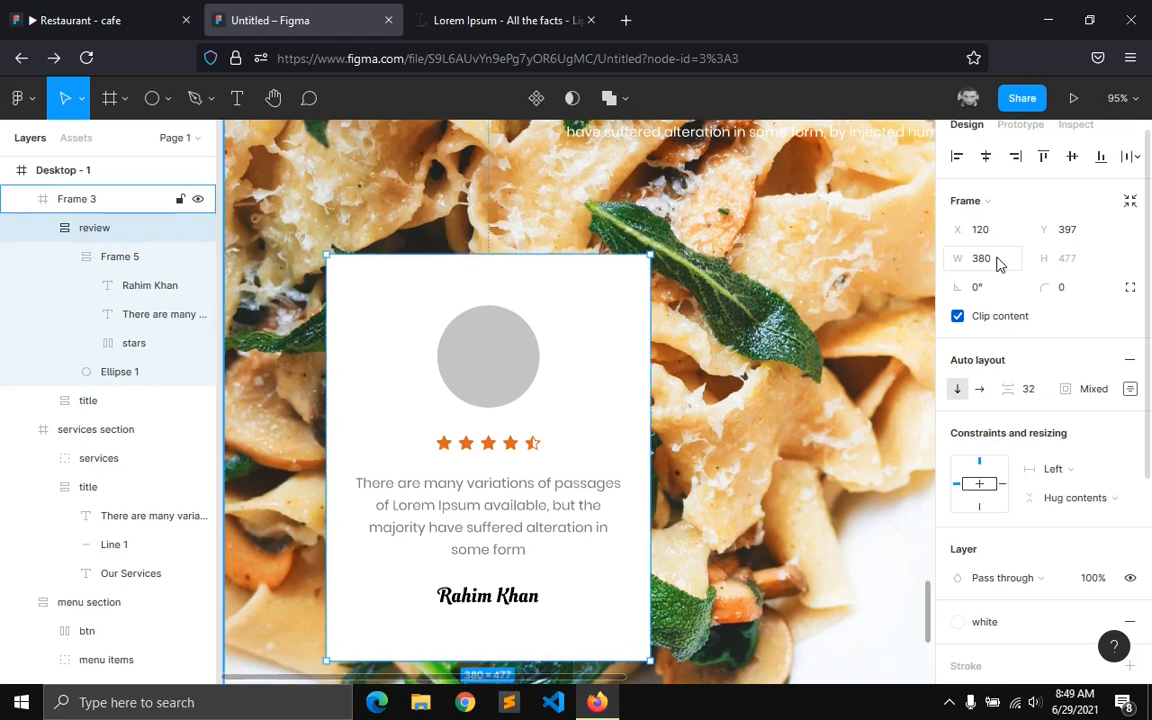
# - Shorten the review paragraph by deleting "alteration in some form" from its end
pyautogui.doubleClick(457, 518)
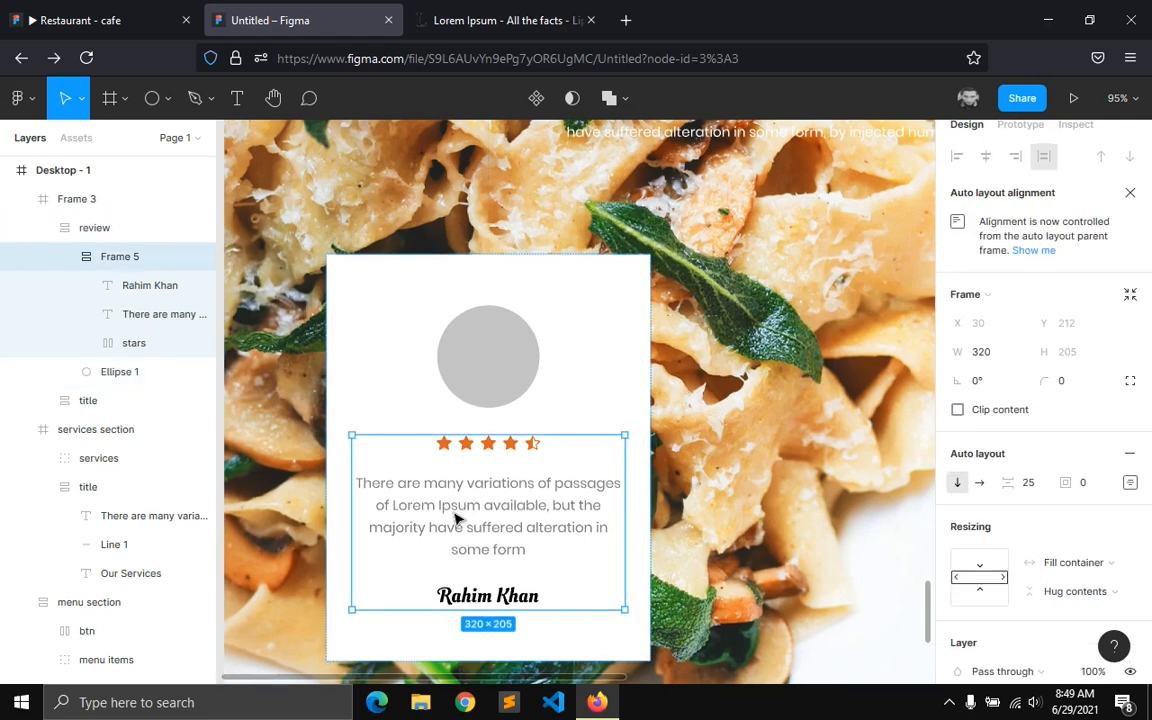
pyautogui.click(485, 551)
pyautogui.doubleClick(488, 549)
pyautogui.click(540, 550)
pyautogui.moveTo(540, 541); pyautogui.dragTo(558, 527)
pyautogui.press('BackSpace')
pyautogui.press('BackSpace')
pyautogui.press('BackSpace')
pyautogui.press('BackSpace')
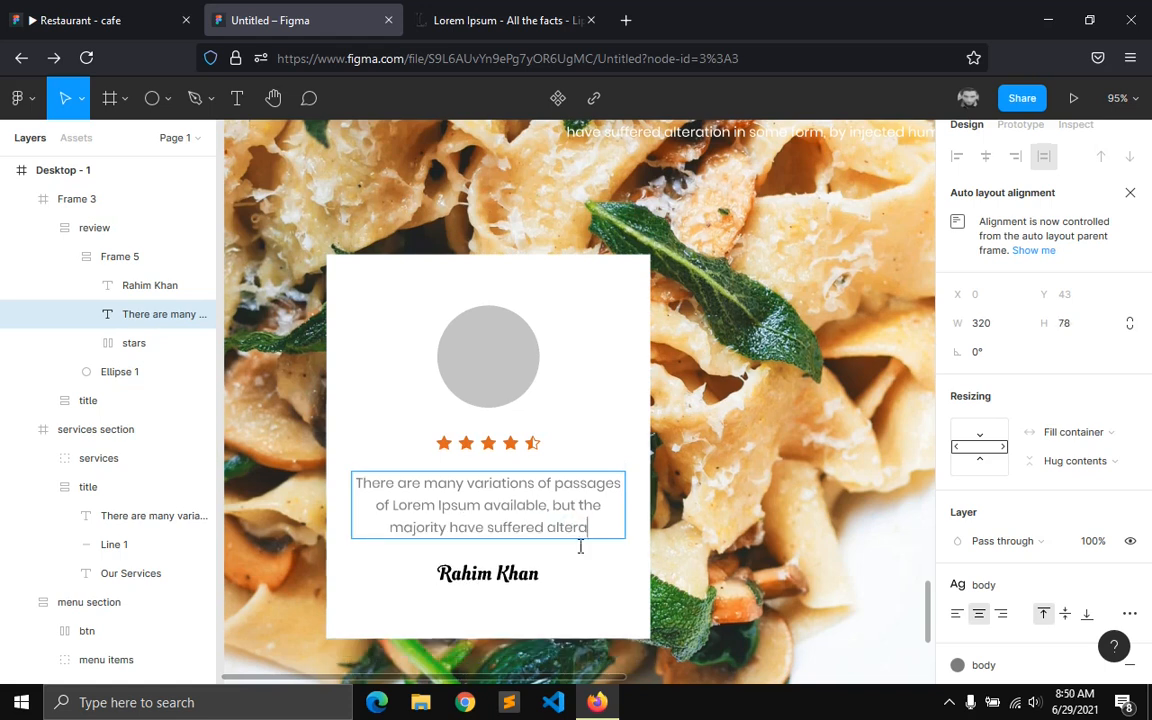
pyautogui.press('BackSpace')
pyautogui.press('BackSpace')
pyautogui.press('BackSpace')
pyautogui.press('BackSpace')
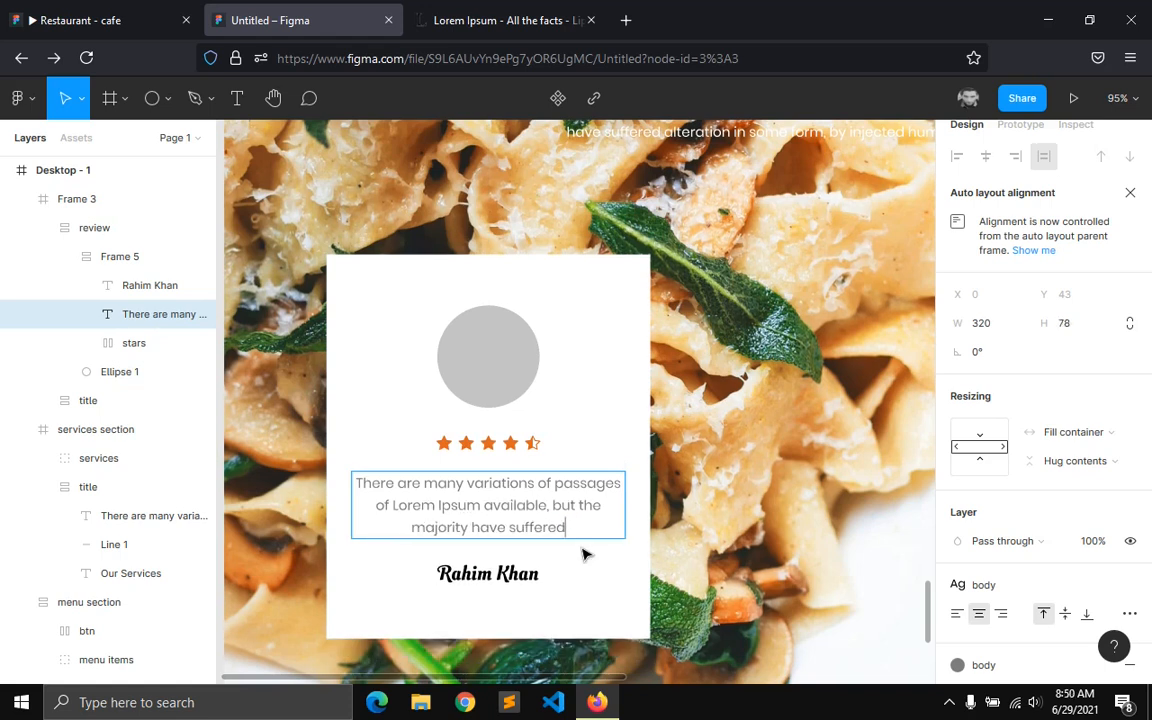
pyautogui.press('Escape')
# - Try a spacing of 16 between the photo circle and the text group in the review card
pyautogui.click(95, 227)
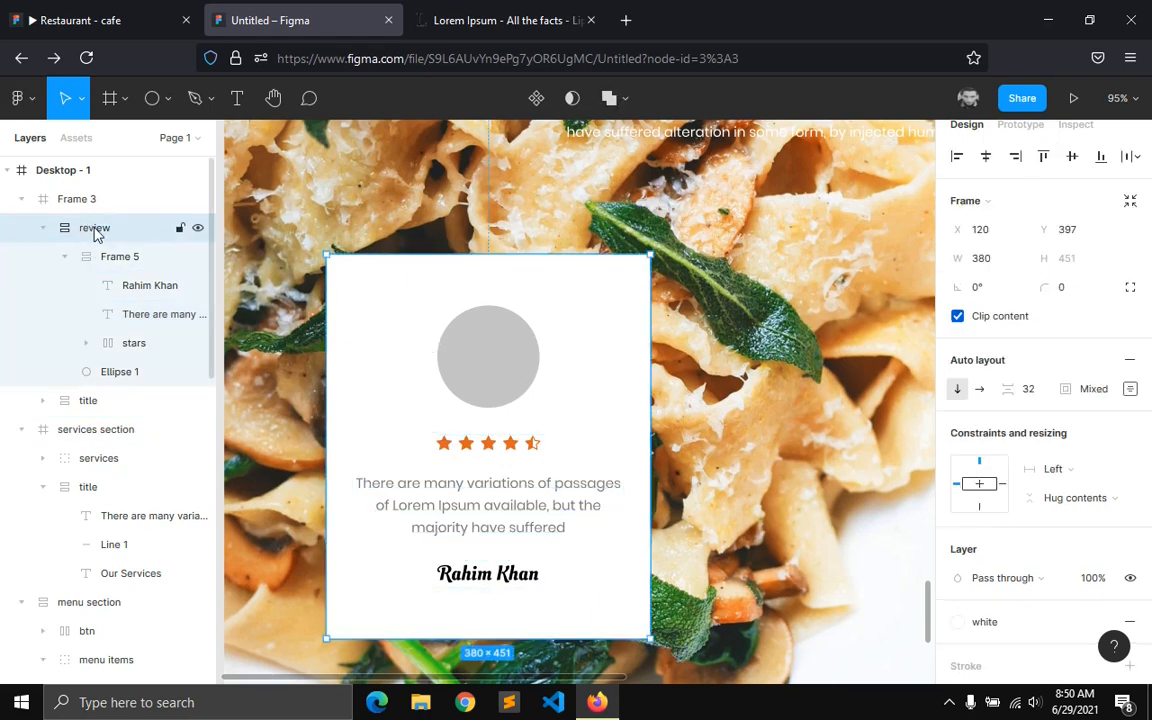
pyautogui.click(1040, 390)
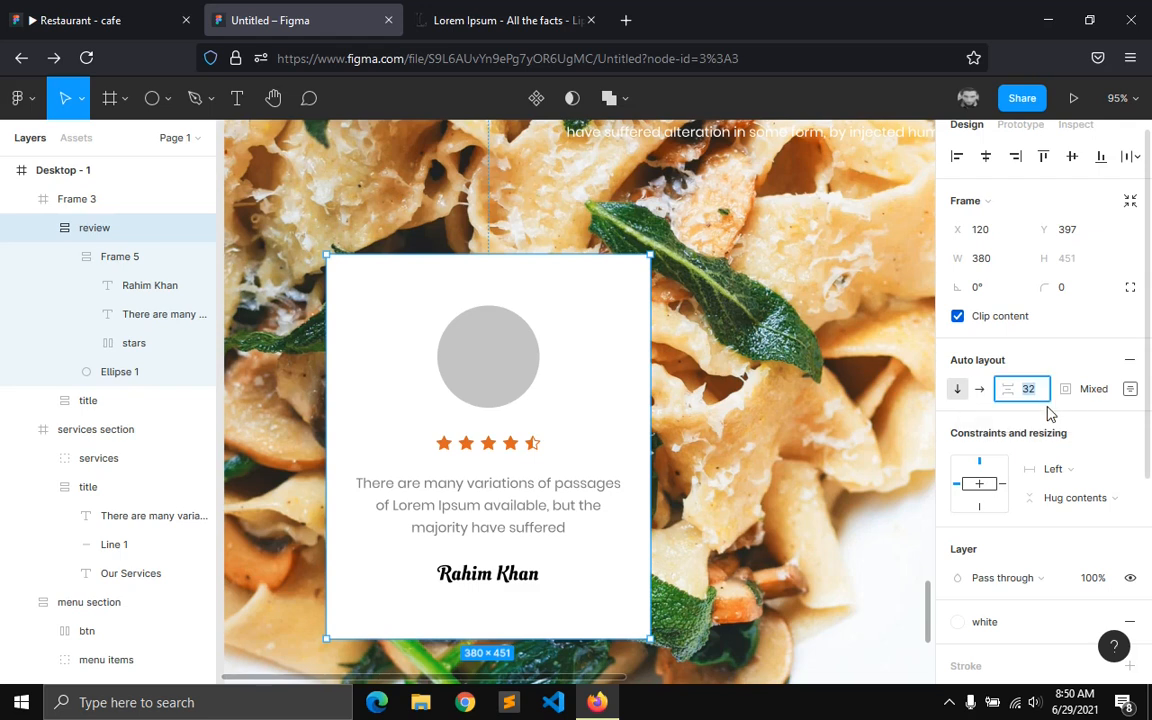
pyautogui.press('Escape')
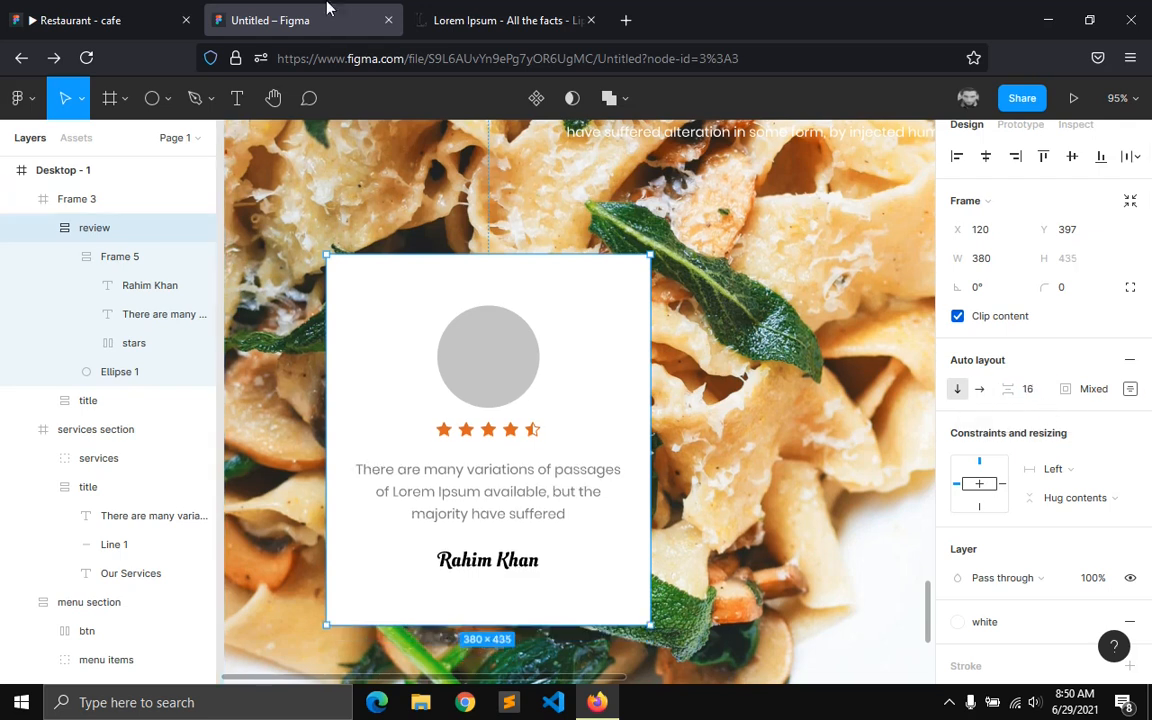
# - Check the reference restaurant design and set the spacing between the stars, paragraph and reviewer name to 16
pyautogui.click(77, 12)
pyautogui.click(213, 15)
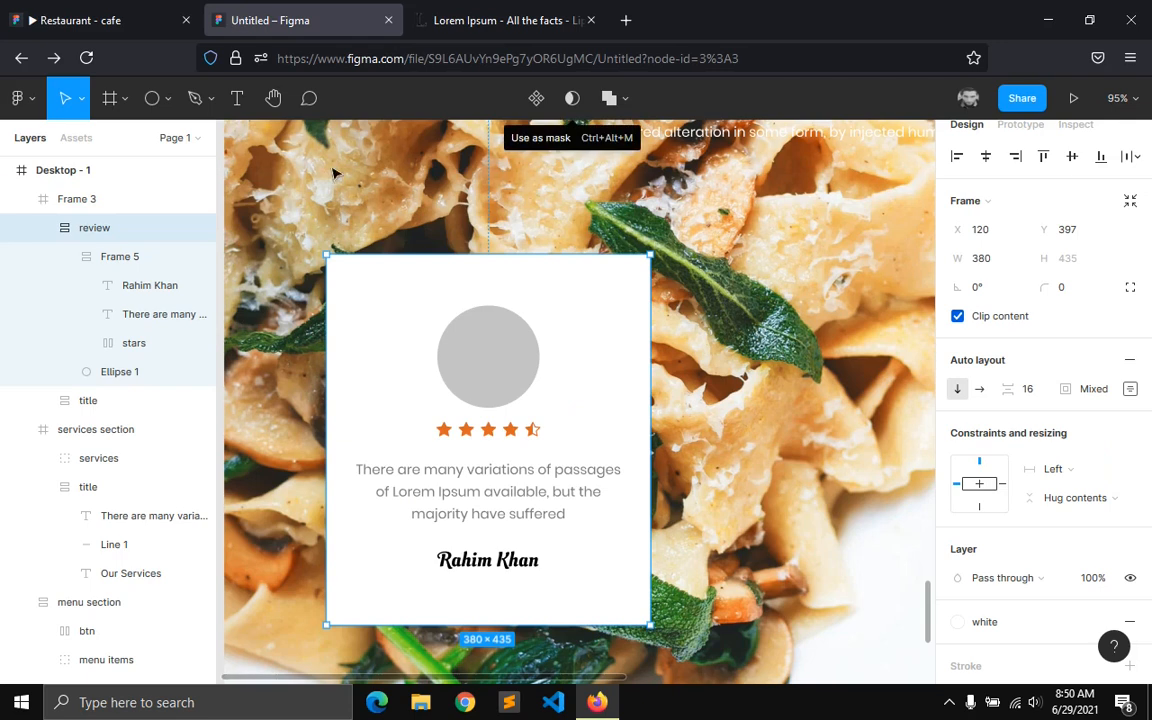
pyautogui.click(107, 257)
pyautogui.click(1033, 486)
pyautogui.write('16')
pyautogui.press('Return')
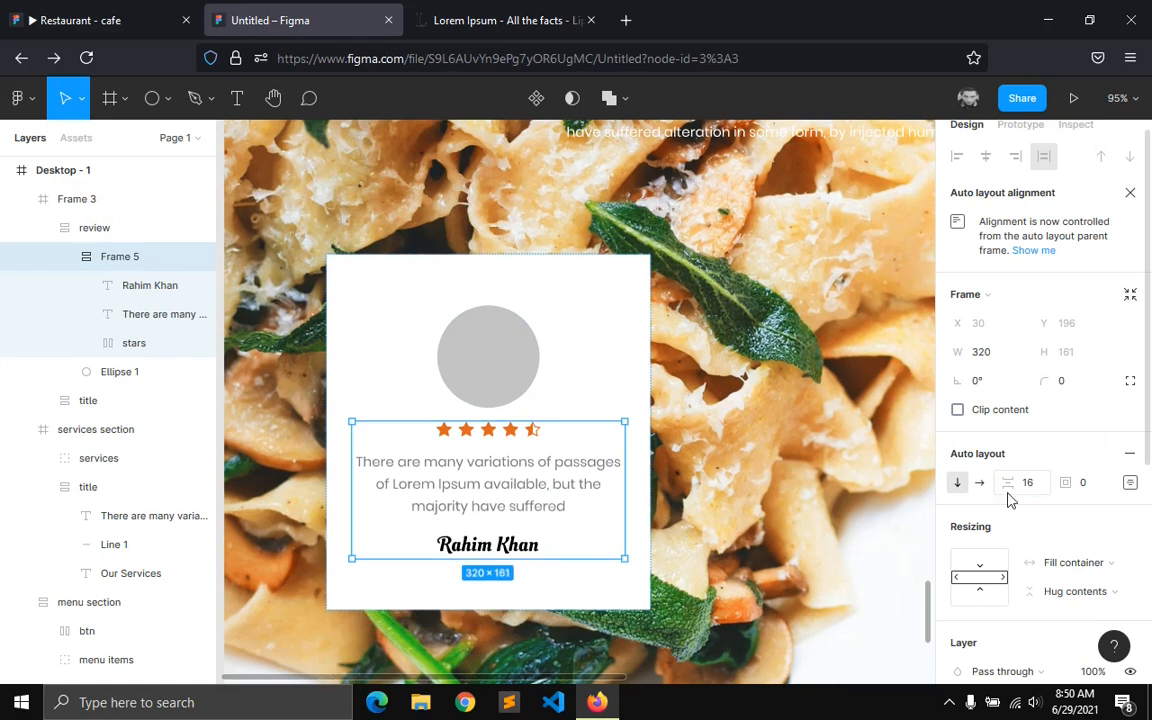
# - Set the review card's spacing between the photo circle and the text group to 32
pyautogui.click(108, 228)
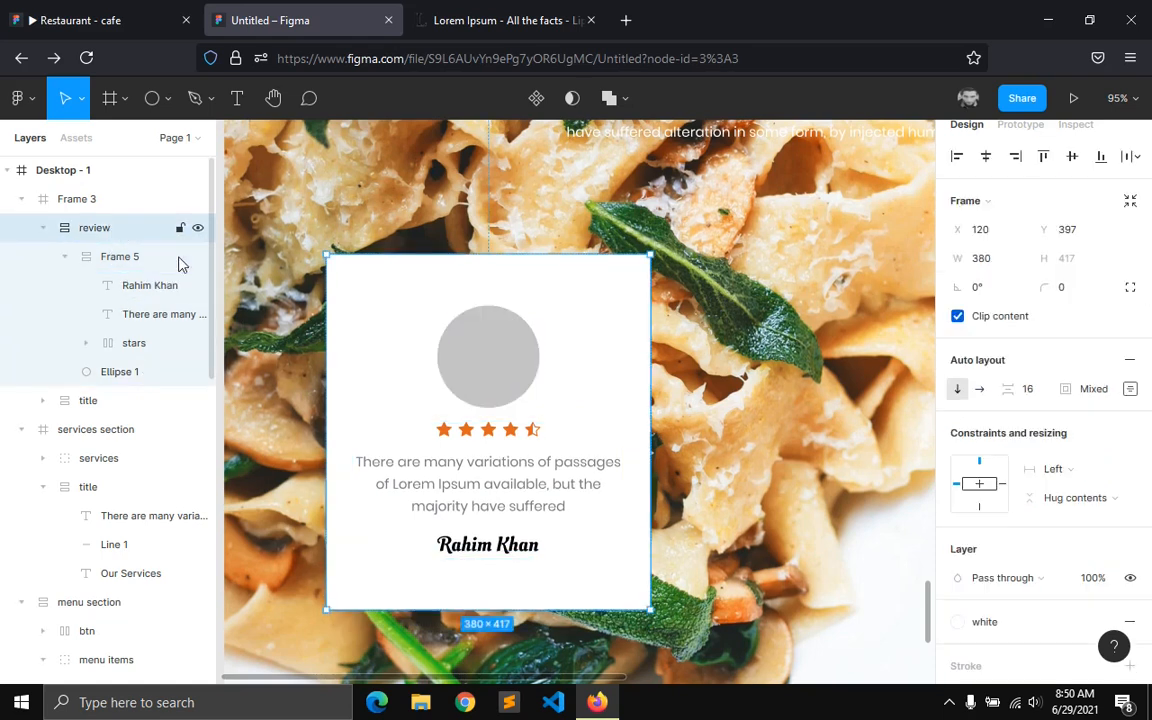
pyautogui.click(1024, 392)
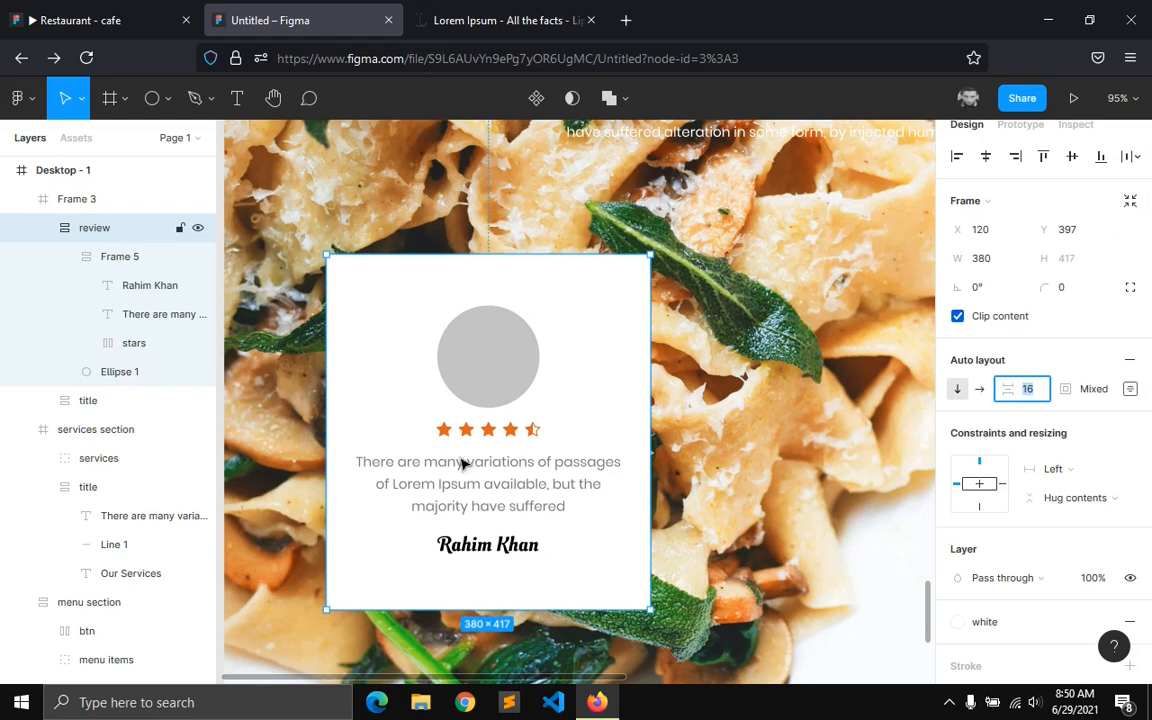
pyautogui.write('32')
pyautogui.press('Return')
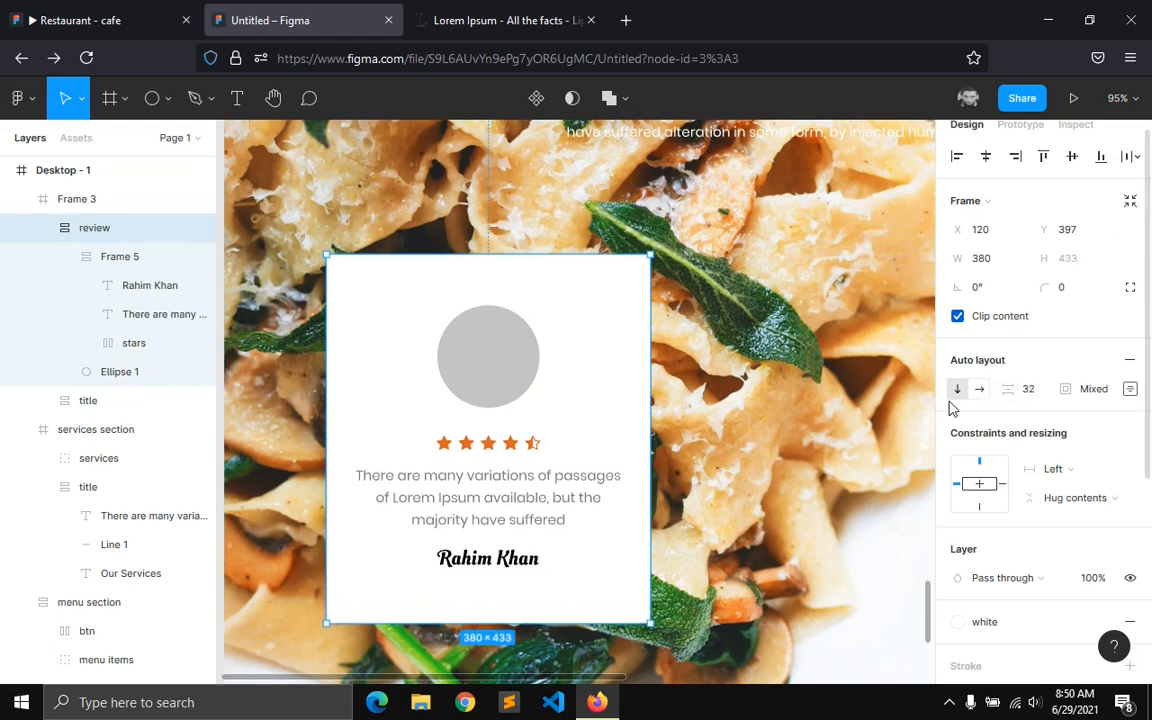
# - Change the photo circle's fill from solid to image and choose a picture file for it
pyautogui.click(501, 360)
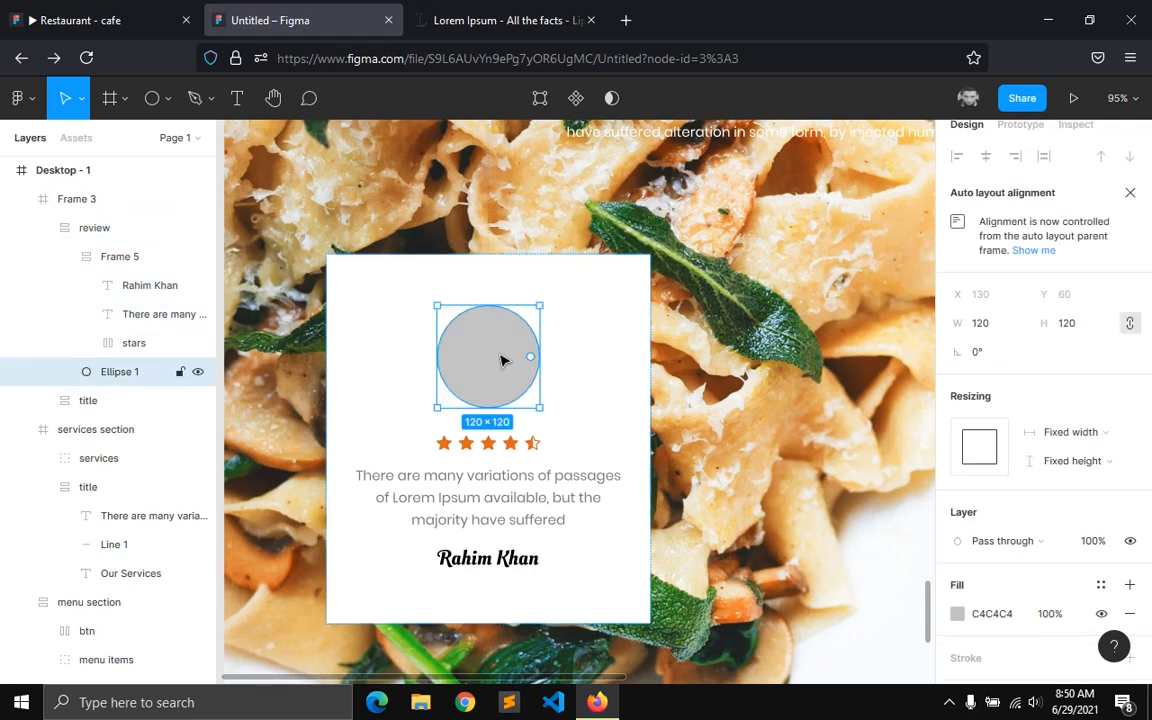
pyautogui.click(957, 614)
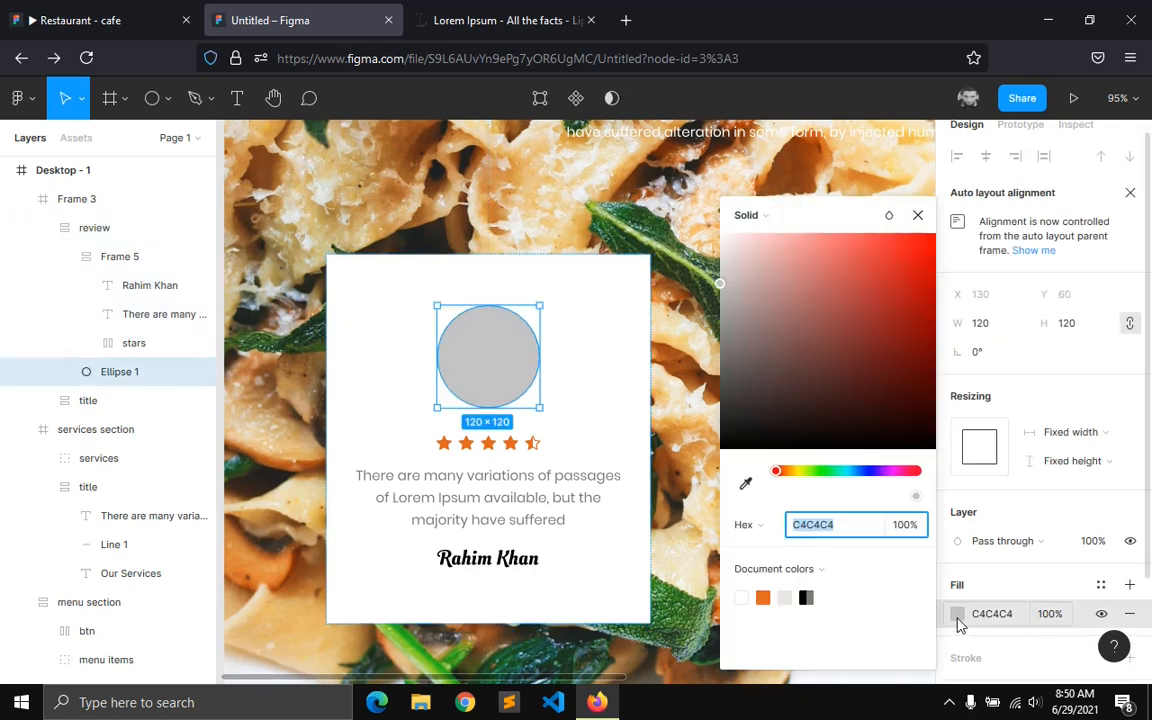
pyautogui.click(762, 217)
pyautogui.click(768, 322)
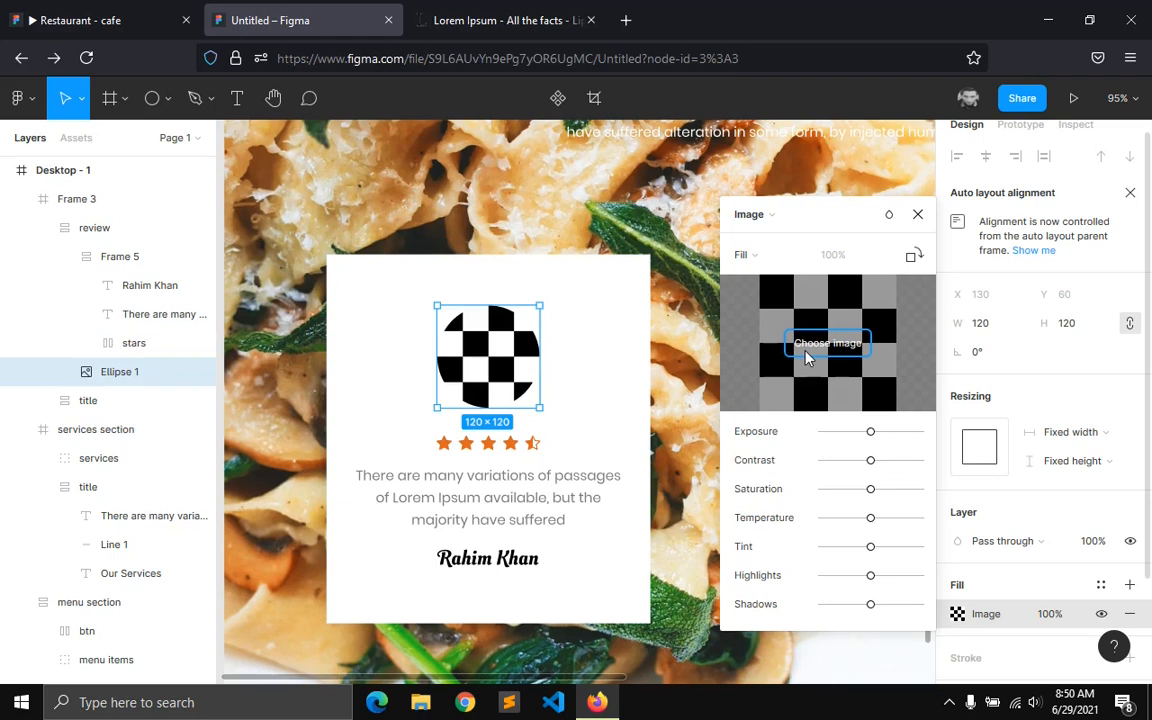
pyautogui.click(808, 358)
pyautogui.doubleClick(197, 152)
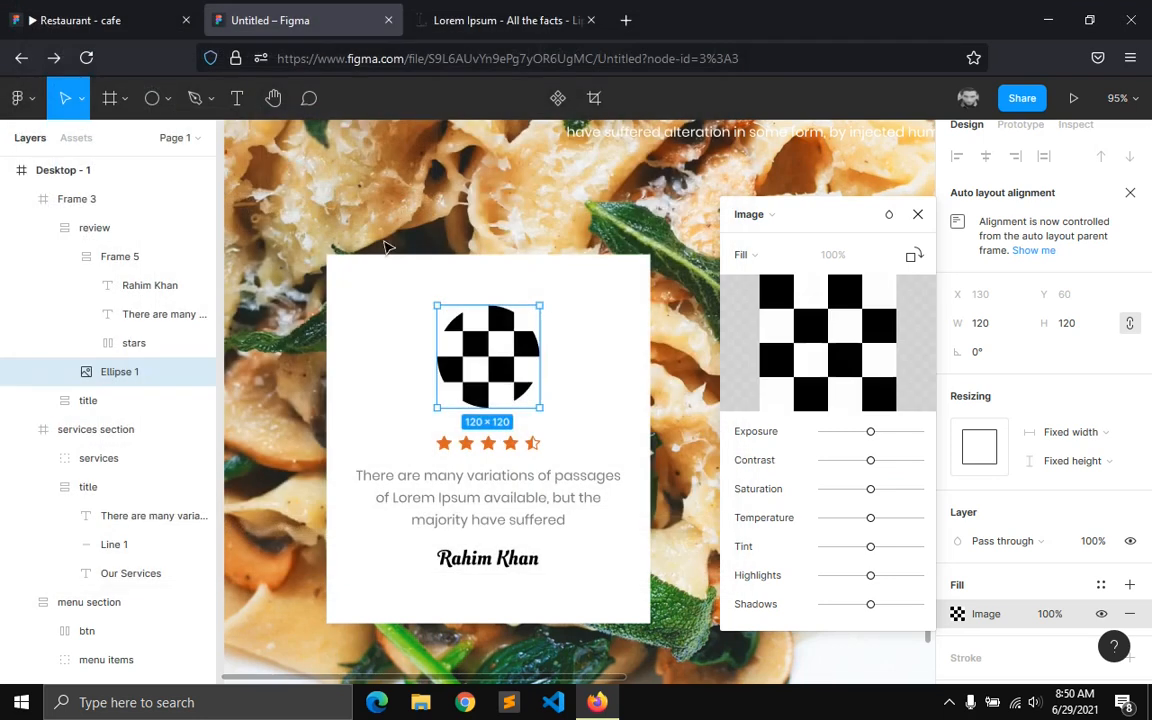
# - Duplicate the review card and place the copy beside the original on the same row
pyautogui.click(918, 214)
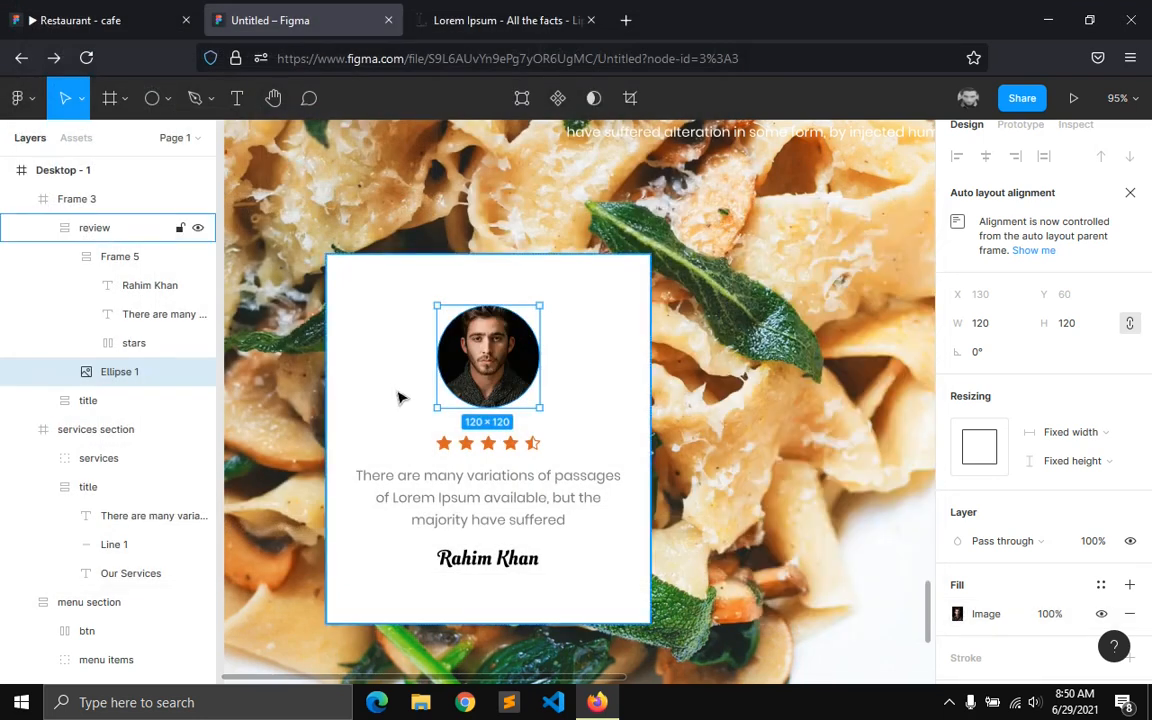
pyautogui.click(399, 398)
pyautogui.click(43, 229)
pyautogui.hotkey('ctrl', 'd')
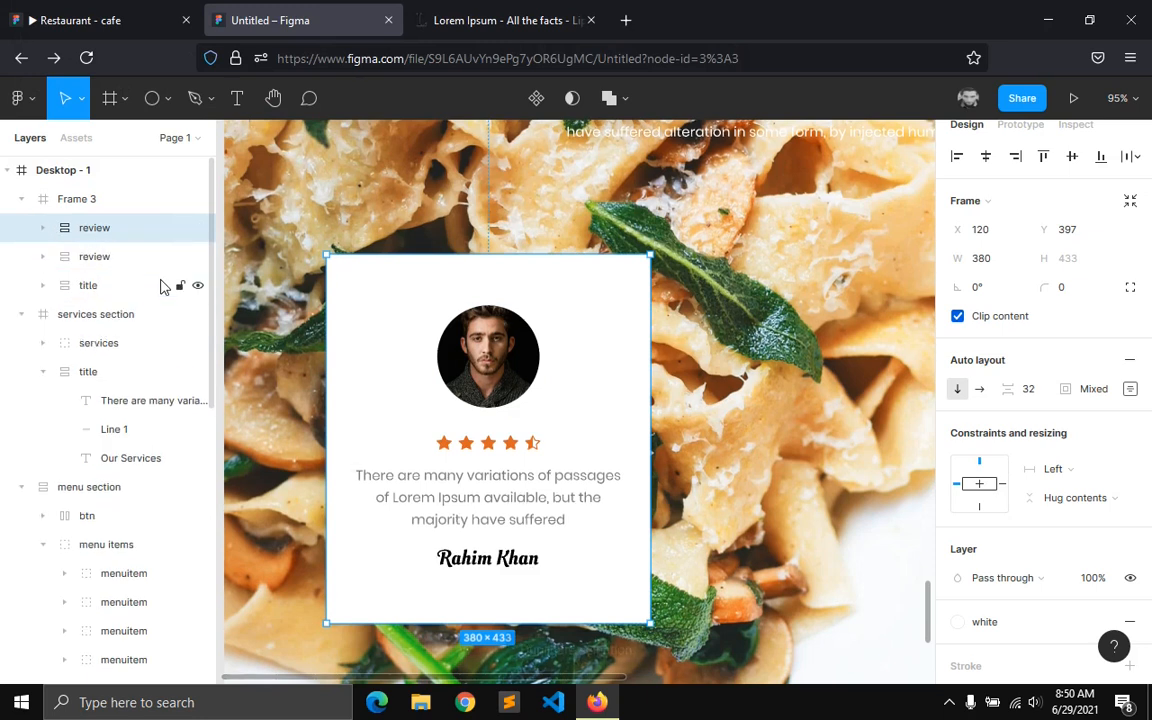
pyautogui.moveTo(514, 517); pyautogui.dragTo(880, 505)
# - Replace the round portrait in the second review card with a different man's photo
pyautogui.doubleClick(852, 400)
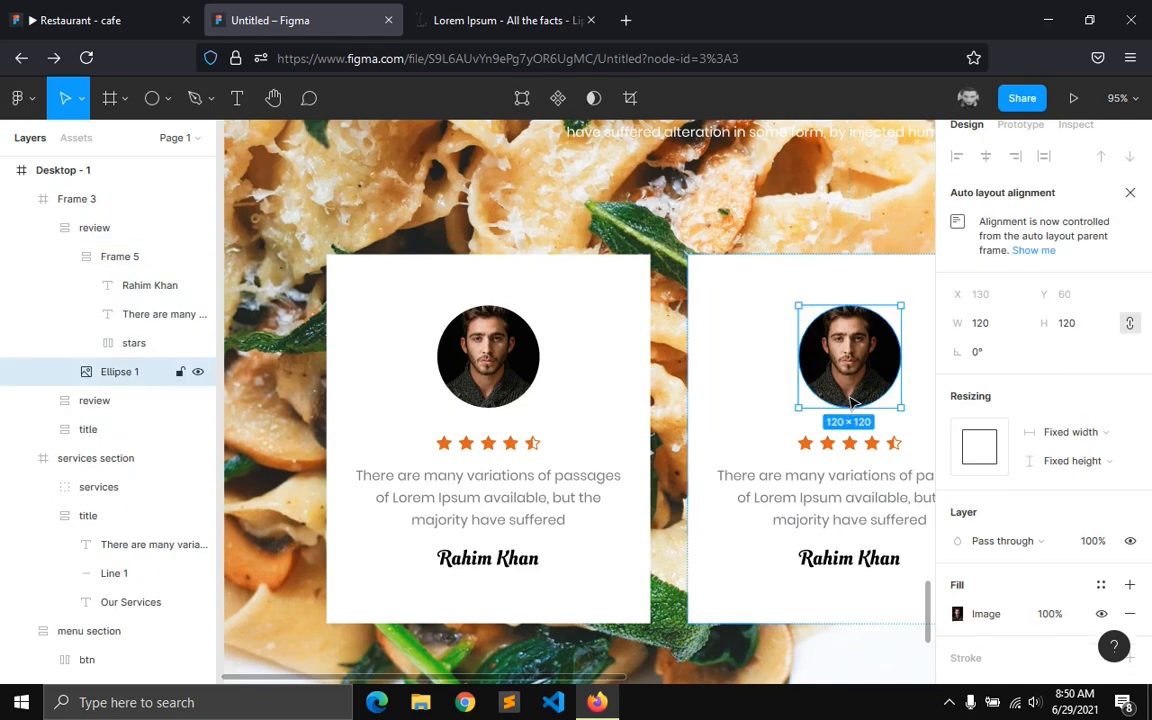
pyautogui.click(957, 613)
pyautogui.click(827, 381)
pyautogui.doubleClick(297, 132)
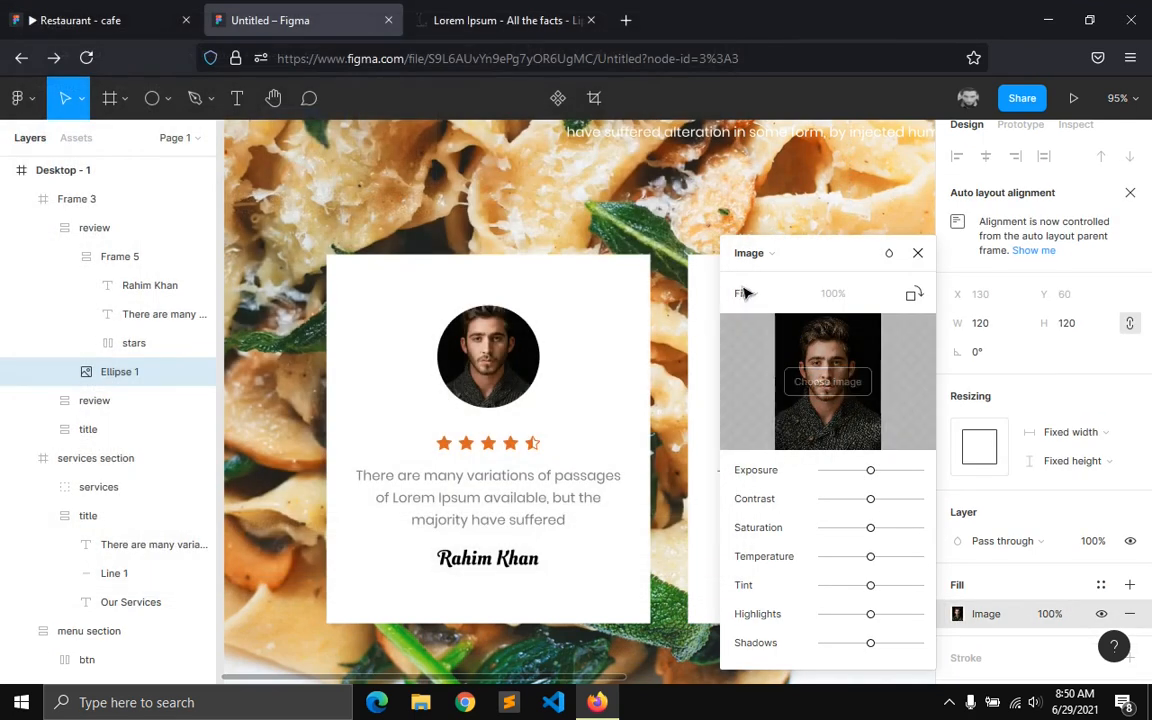
pyautogui.click(918, 253)
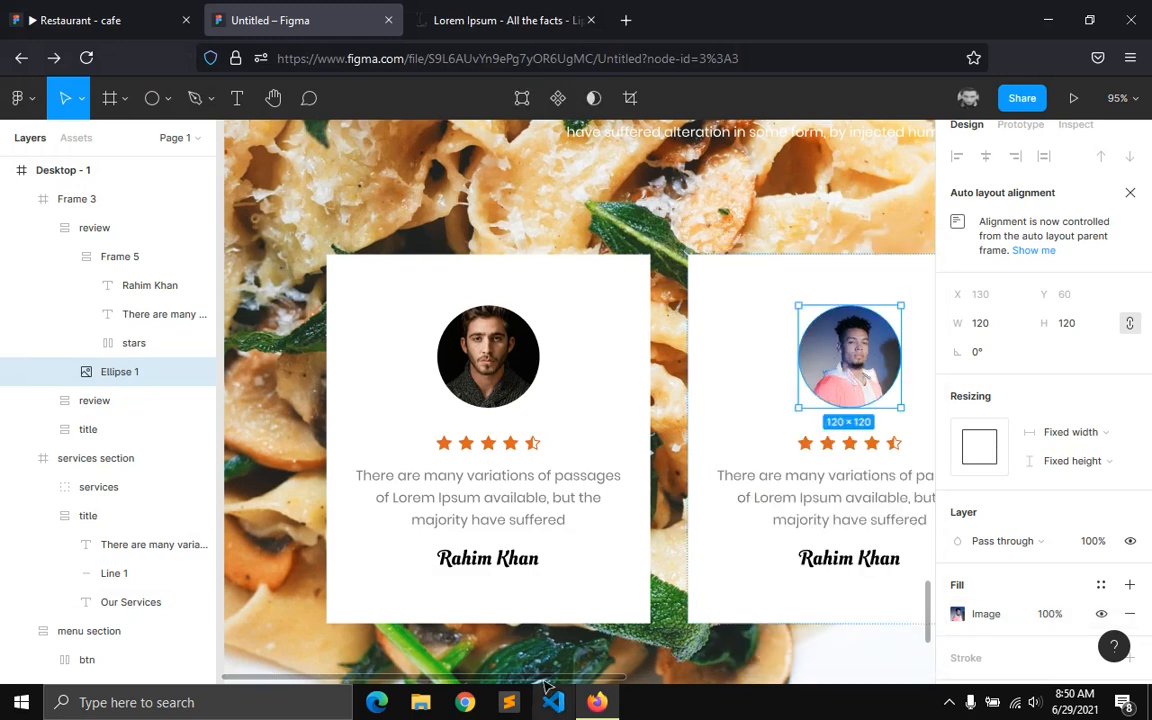
# - Duplicate the second review card and place the copy beside it as a third card, at about X 961
pyautogui.moveTo(547, 680); pyautogui.dragTo(668, 675)
pyautogui.click(95, 229)
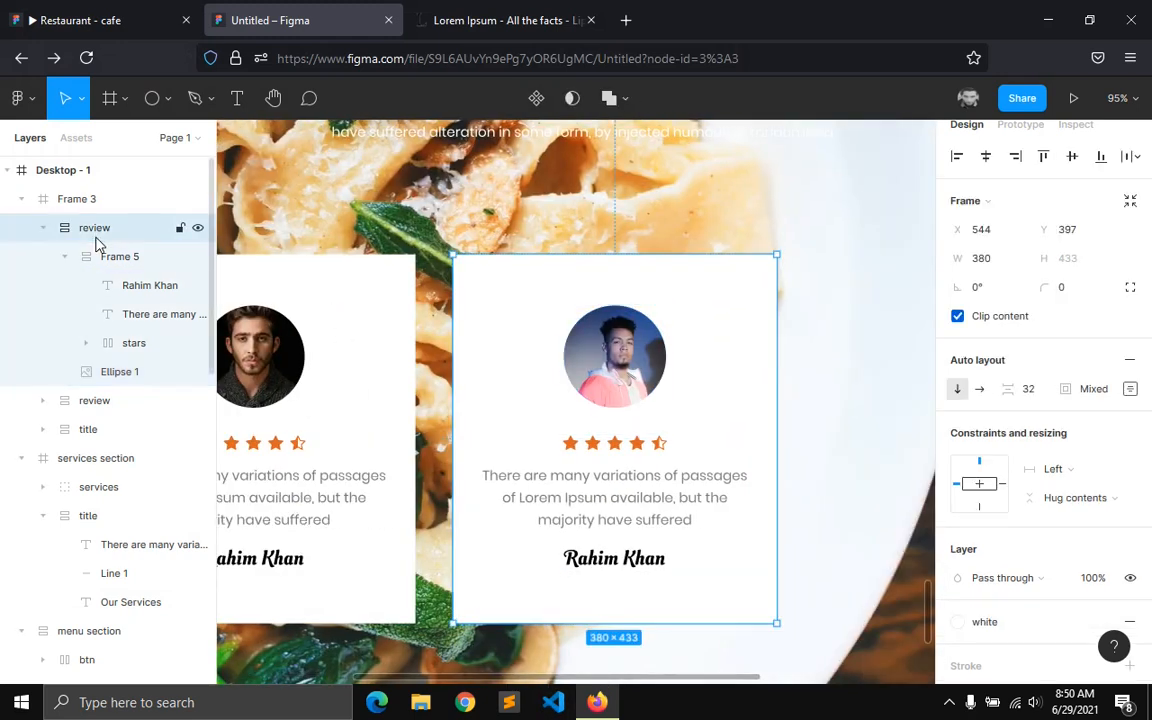
pyautogui.hotkey('ctrl', 'd')
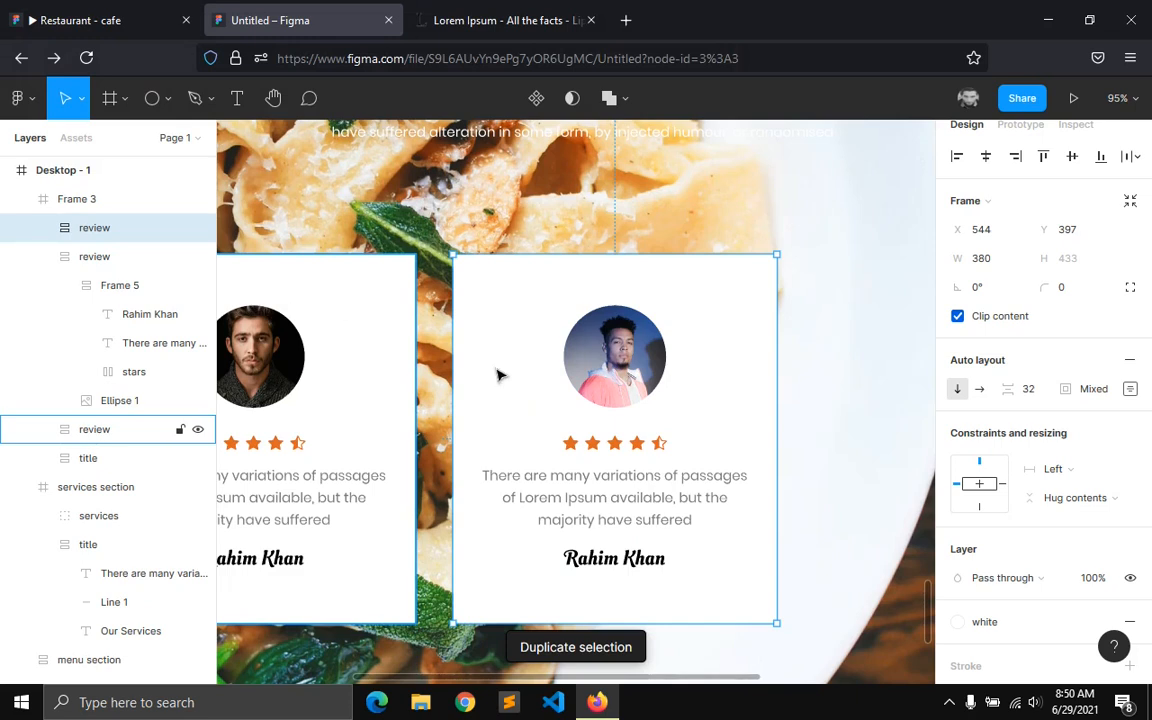
pyautogui.moveTo(596, 442); pyautogui.dragTo(855, 445)
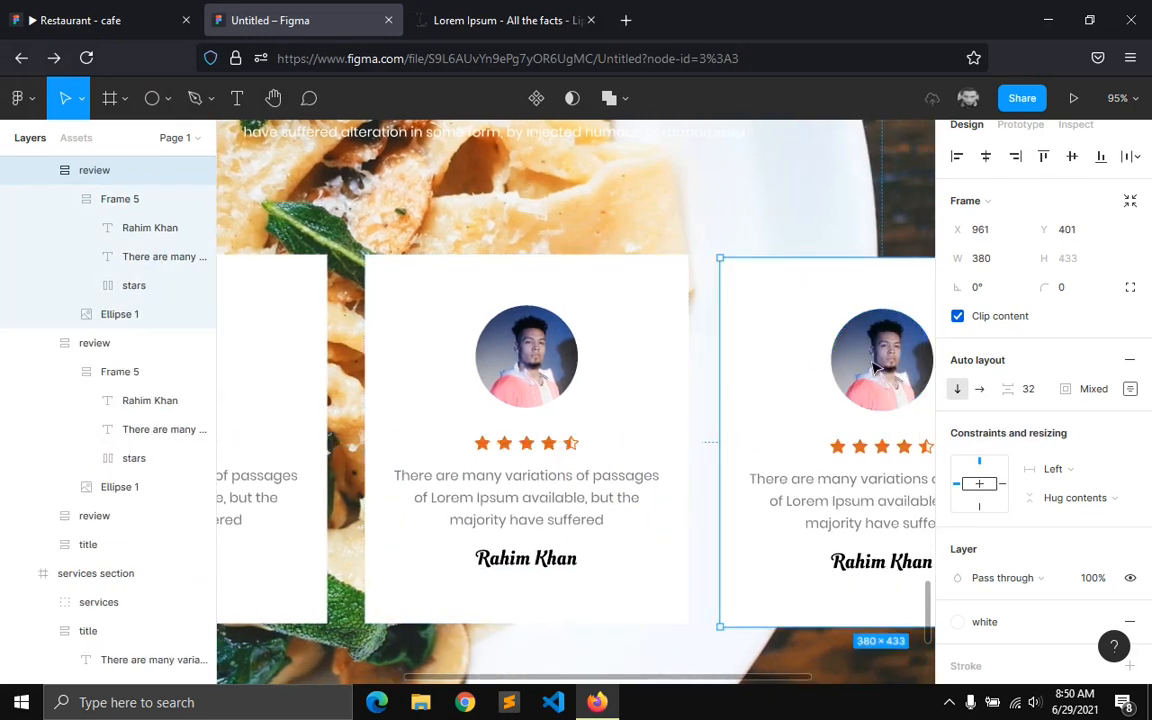
# - Replace the round portrait in the third review card with a photo of a long-haired man
pyautogui.click(857, 436)
pyautogui.click(957, 614)
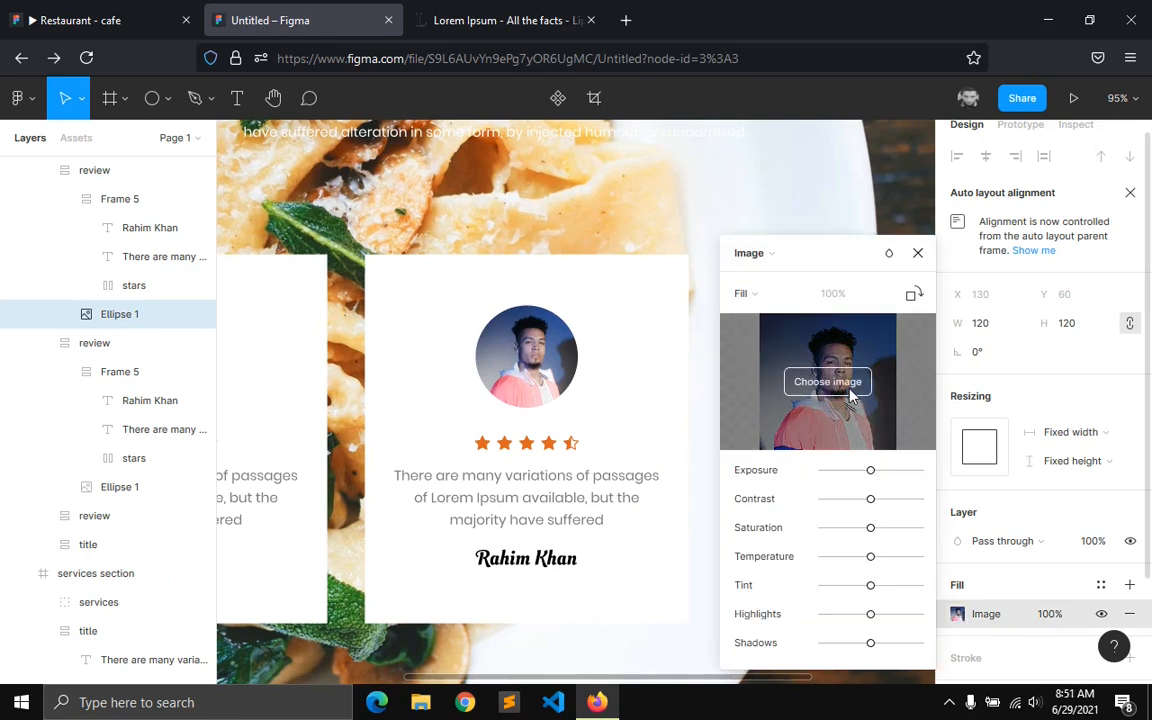
pyautogui.click(828, 380)
pyautogui.click(405, 142)
pyautogui.doubleClick(405, 142)
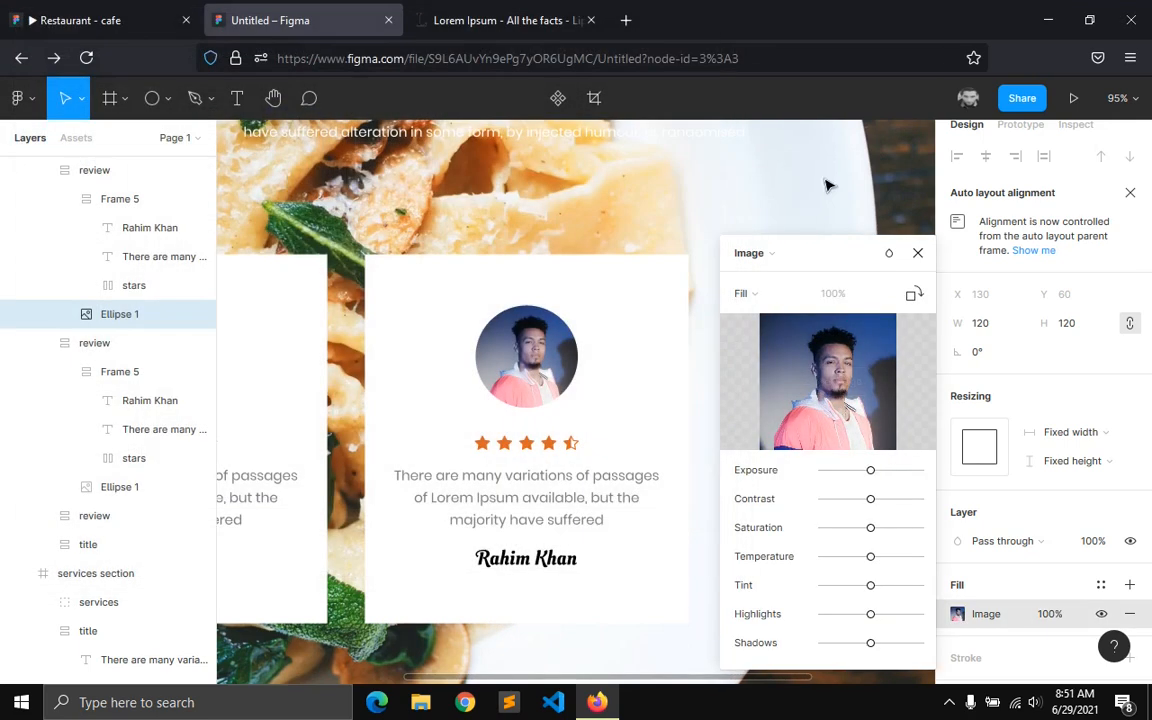
pyautogui.click(918, 252)
# - Collapse the nested layers of the three review cards in the layer tree
pyautogui.hscroll(-3, 527, 684)
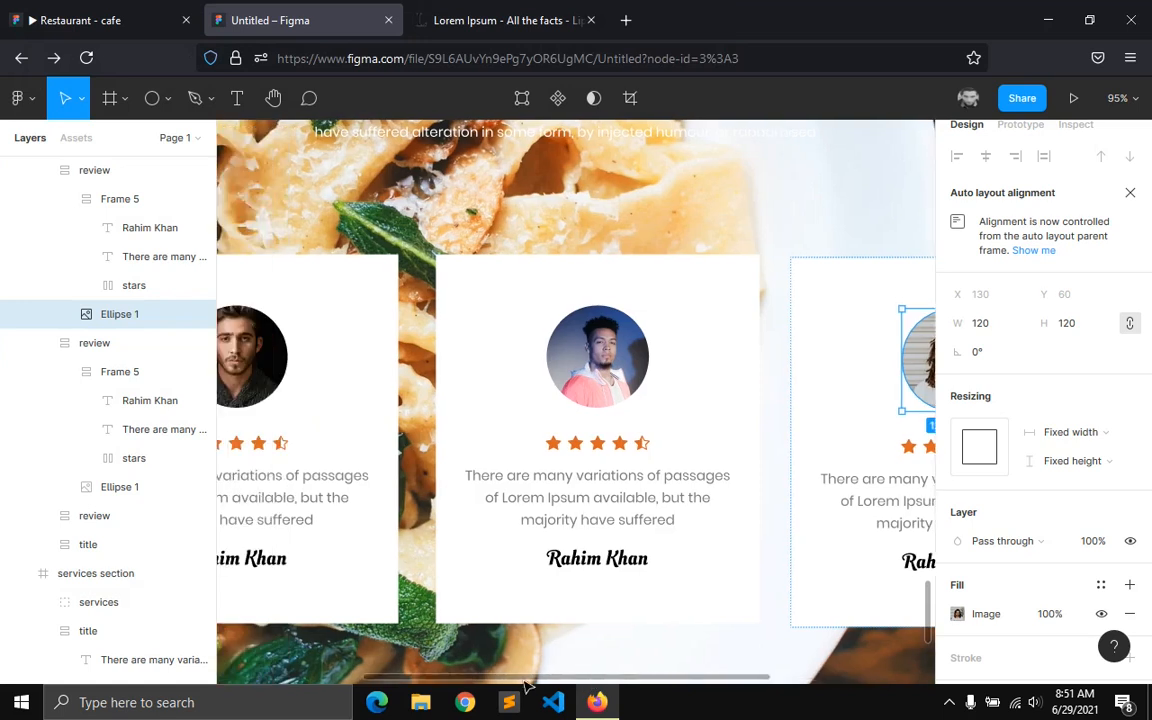
pyautogui.scroll(-5, 504, 643)
pyautogui.scroll(-3, 404, 465)
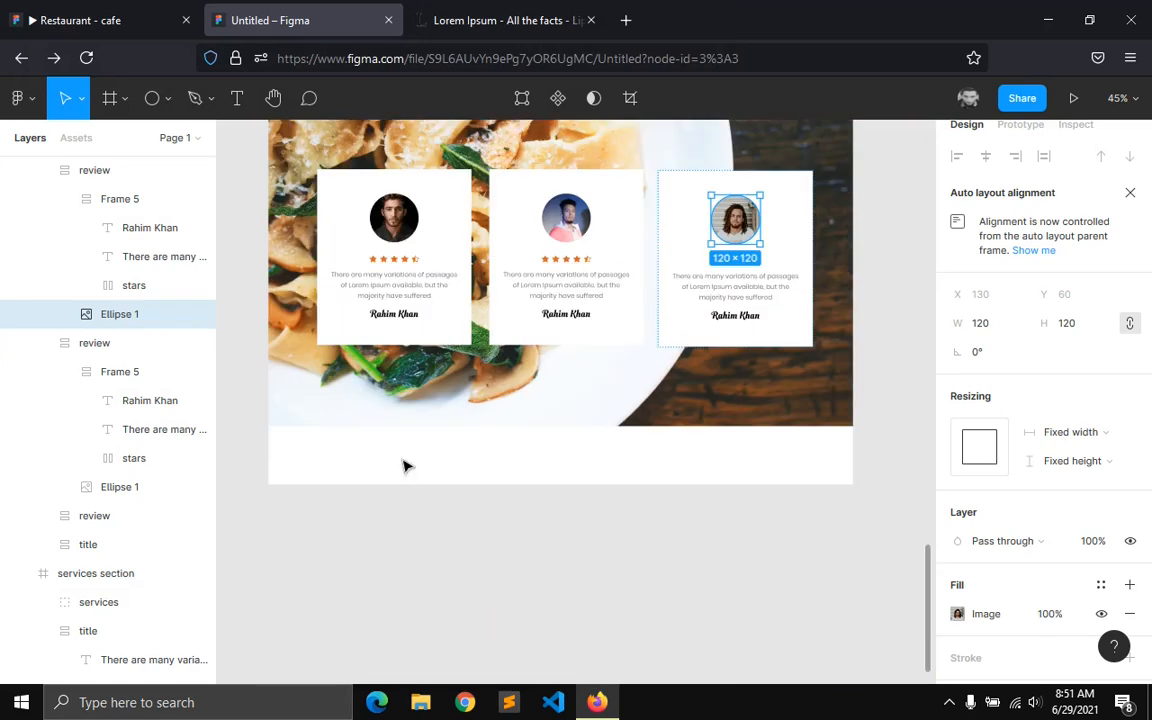
pyautogui.scroll(2, 424, 442)
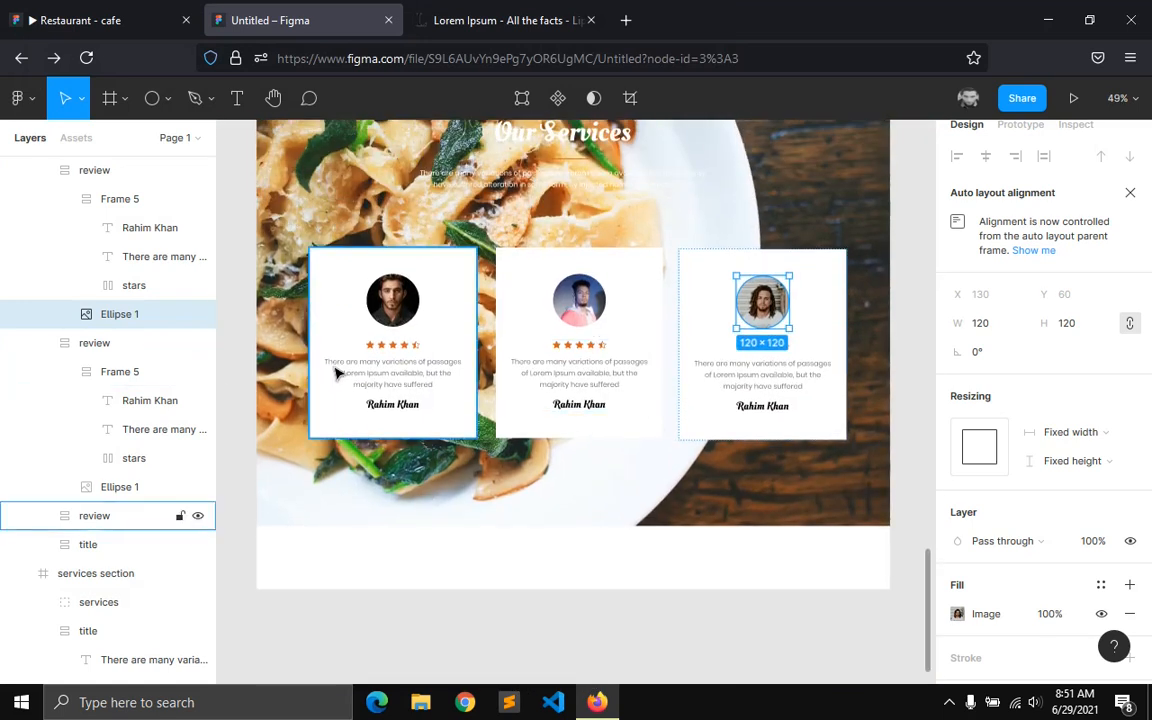
pyautogui.scroll(1, 334, 370)
pyautogui.click(64, 199)
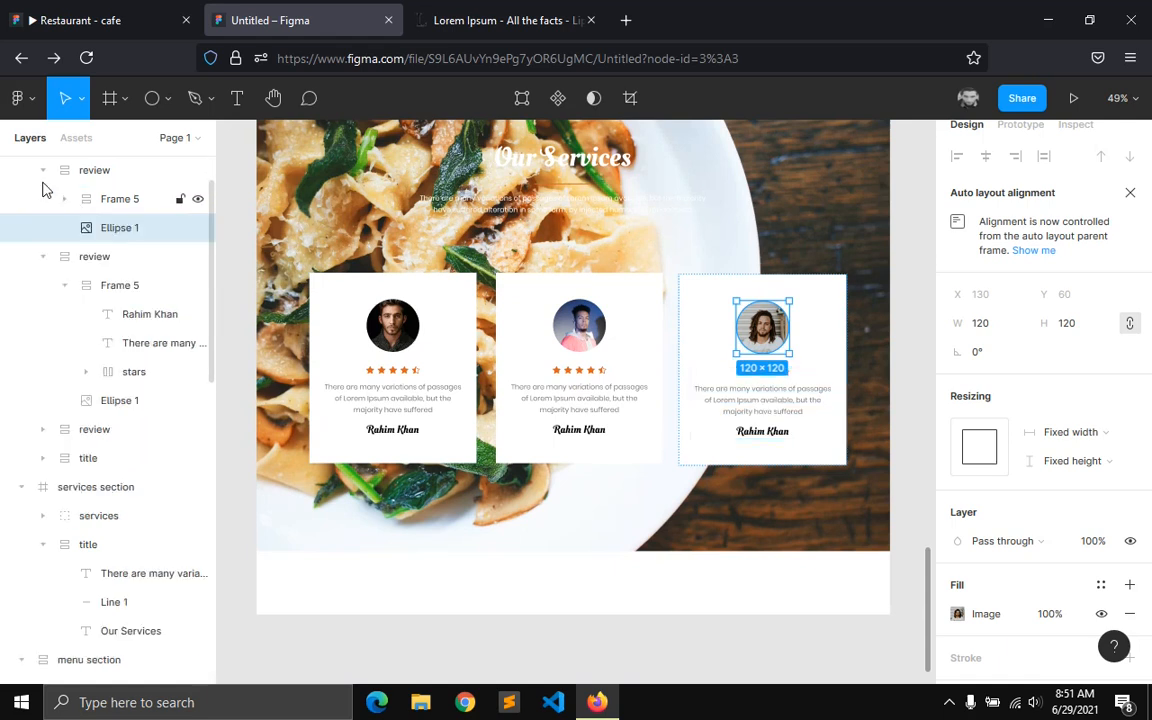
pyautogui.click(42, 170)
pyautogui.click(36, 206)
pyautogui.click(41, 205)
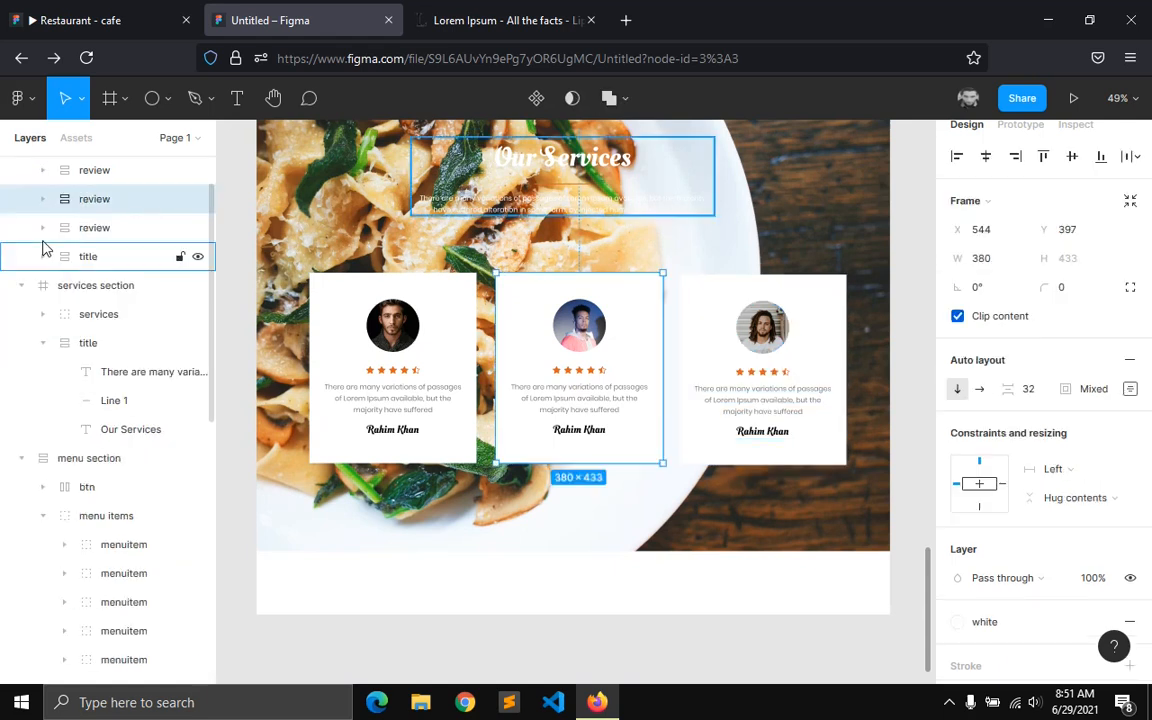
pyautogui.click(43, 229)
pyautogui.click(43, 228)
# - Space the three review cards evenly with a horizontal gap of 30
pyautogui.click(85, 228)
pyautogui.keyDown('shift'); pyautogui.click(96, 199); pyautogui.keyUp('shift')
pyautogui.keyDown('shift'); pyautogui.click(95, 170); pyautogui.keyUp('shift')
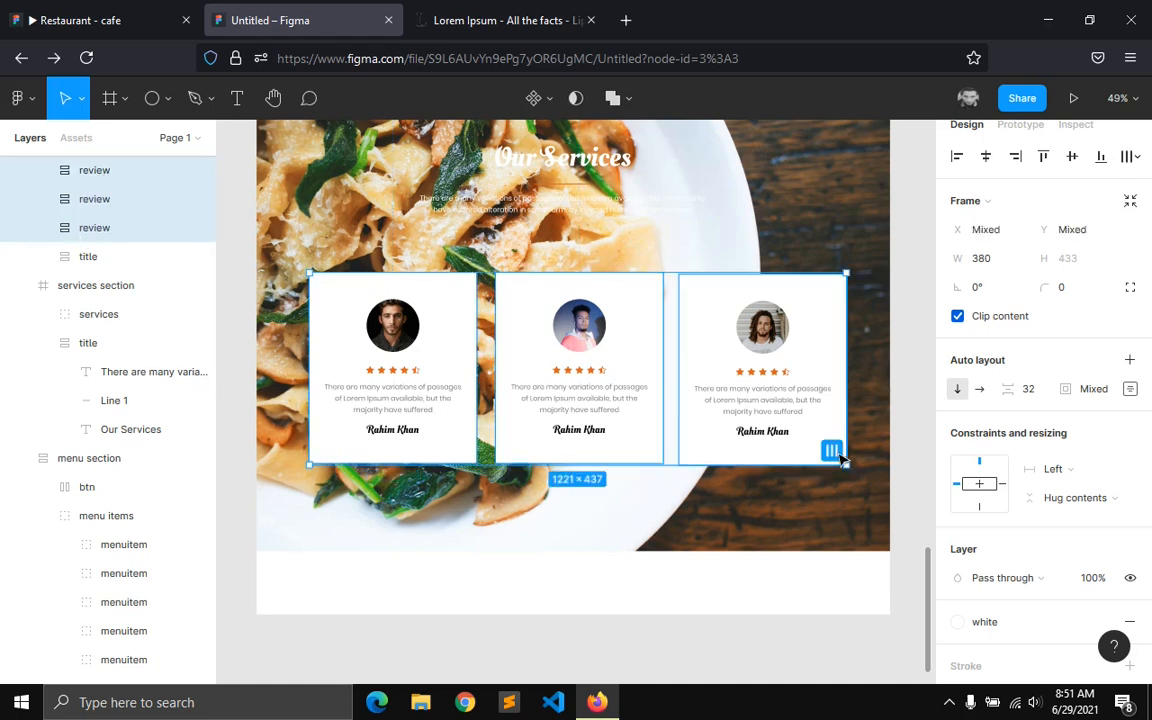
pyautogui.click(830, 450)
pyautogui.click(1000, 350)
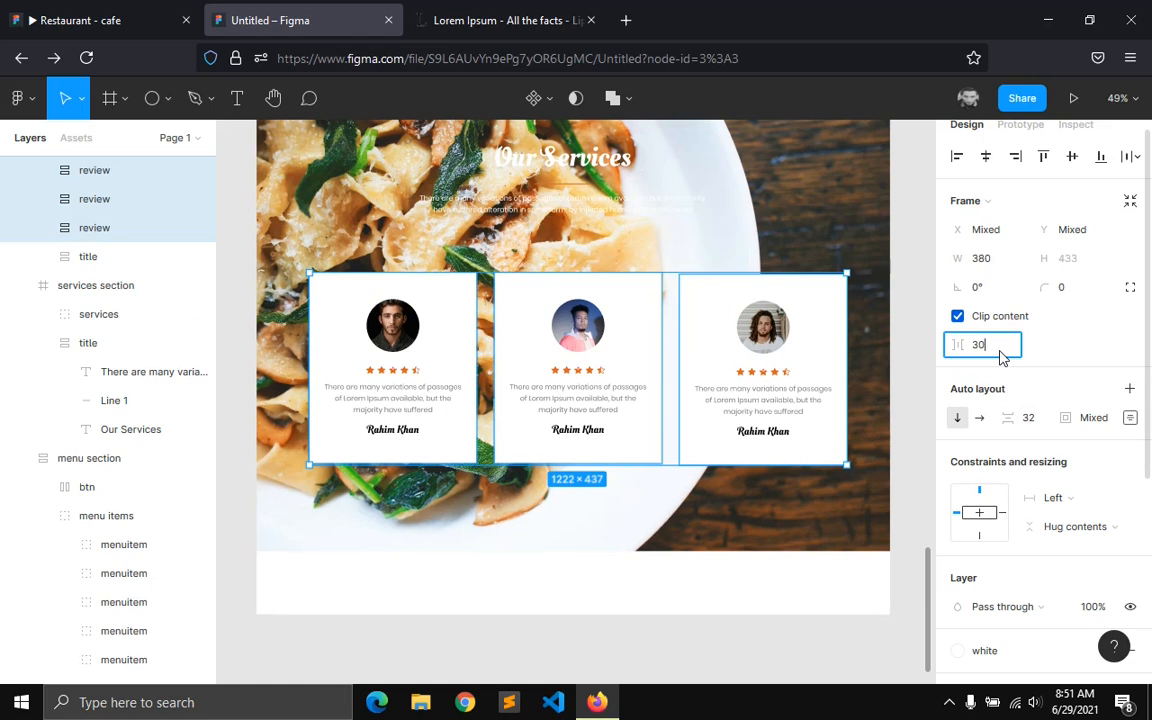
pyautogui.press('Return')
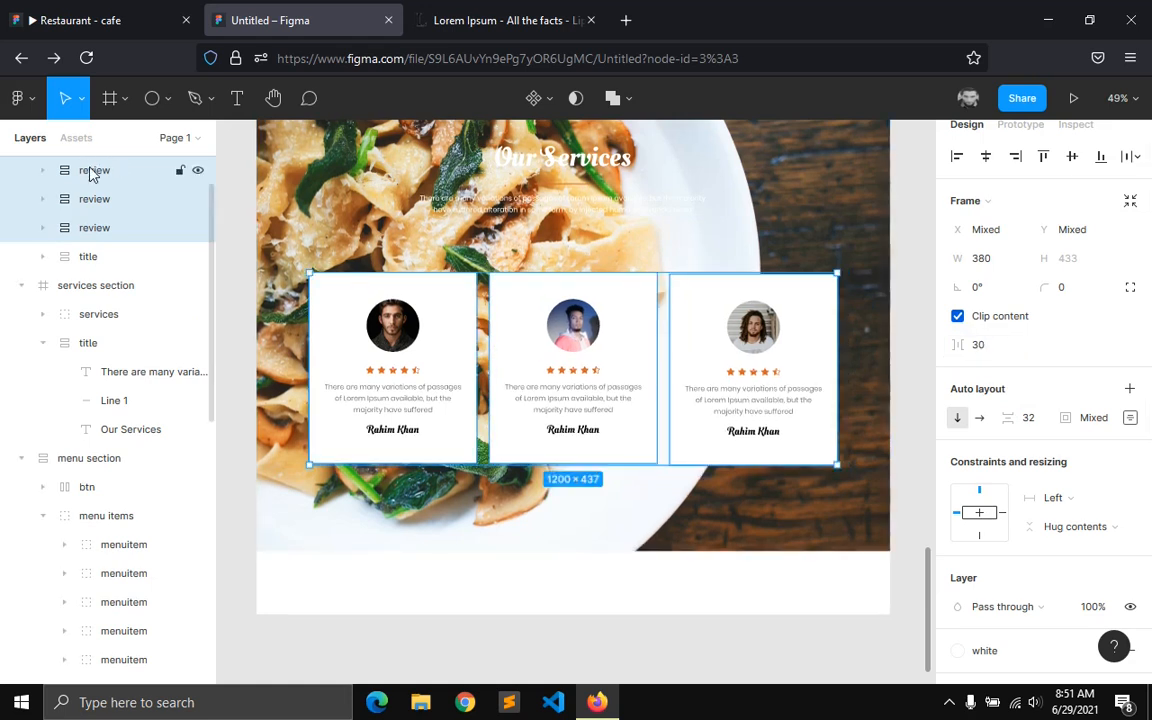
# - Group the three review cards and name the group "reviews"
pyautogui.rightClick(90, 175)
pyautogui.click(120, 284)
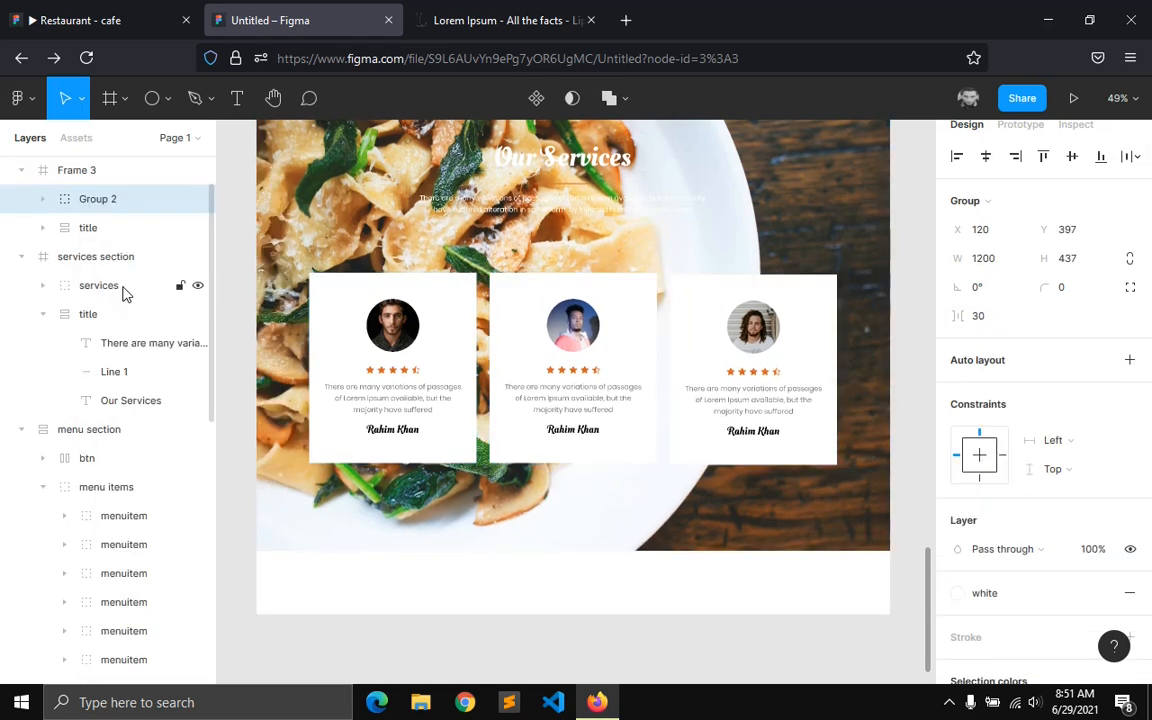
pyautogui.doubleClick(91, 199)
pyautogui.write('e')
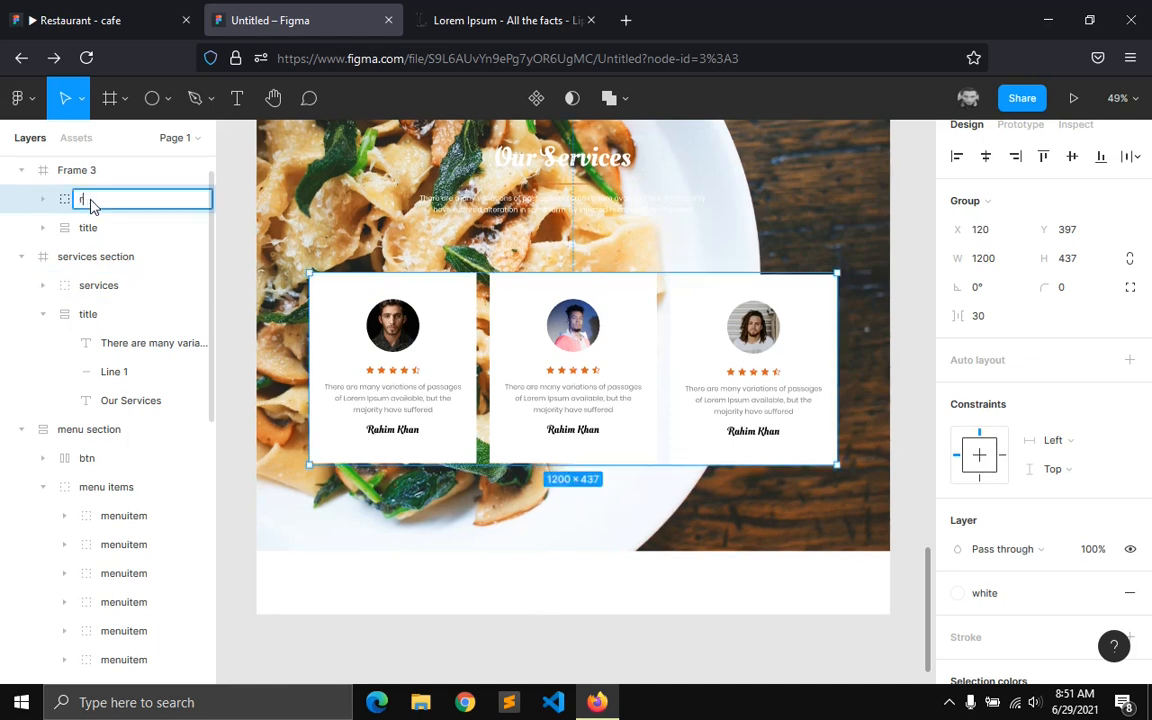
pyautogui.write('eviews')
pyautogui.press('Return')
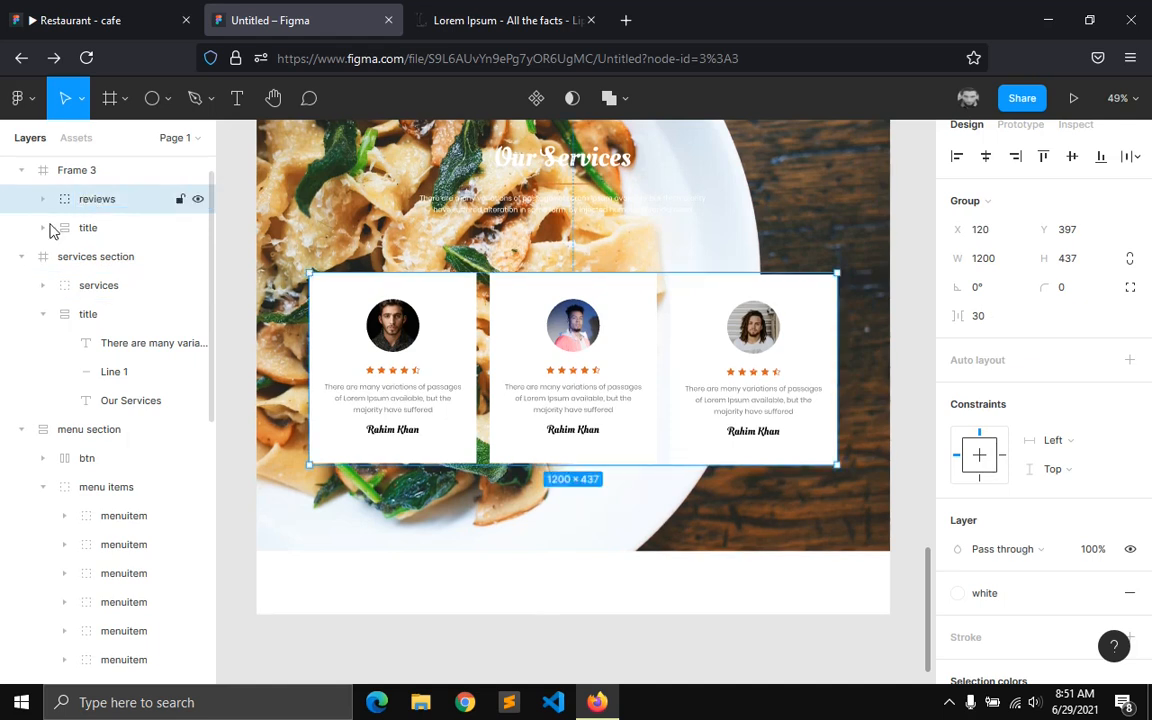
# - Apply auto layout to Frame 3 with top-centre alignment and a vertical padding of 120
pyautogui.click(70, 171)
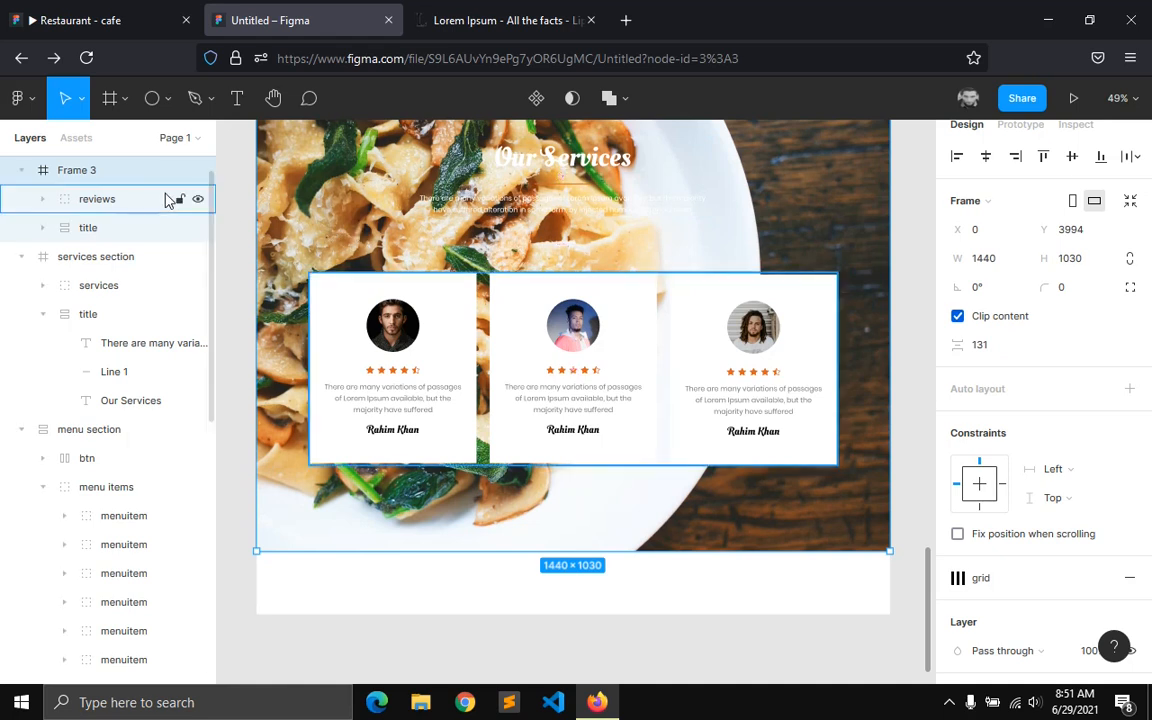
pyautogui.scroll(2, 355, 296)
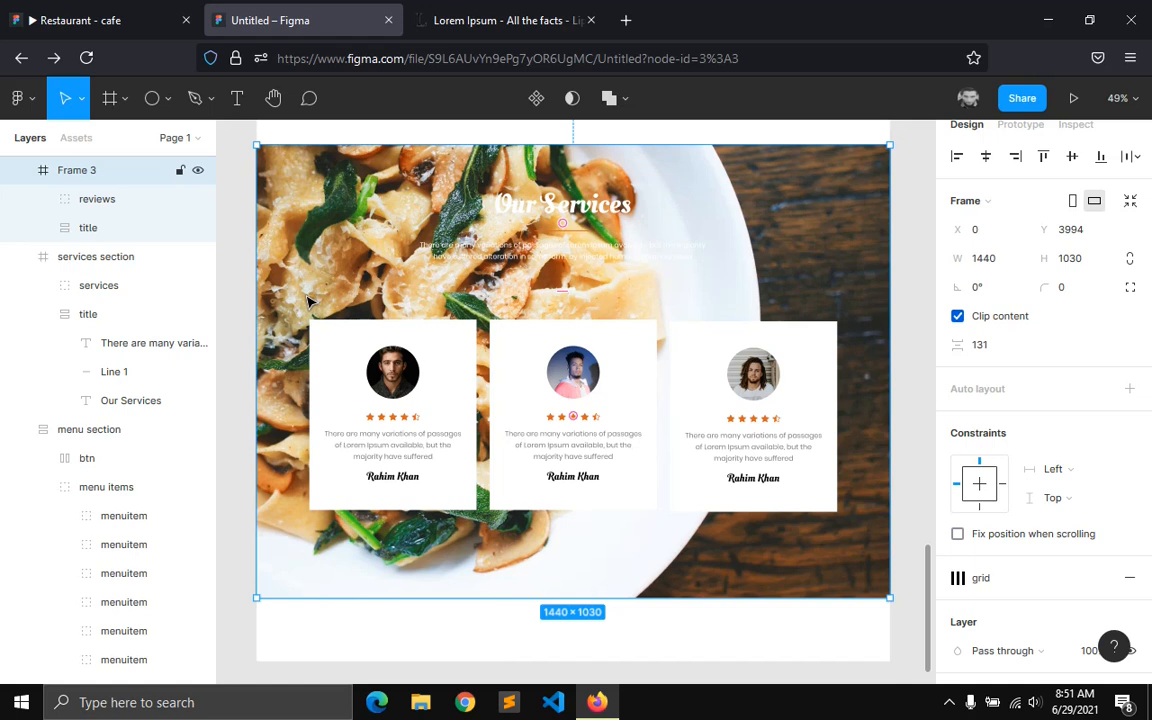
pyautogui.hotkey('shift', 'a')
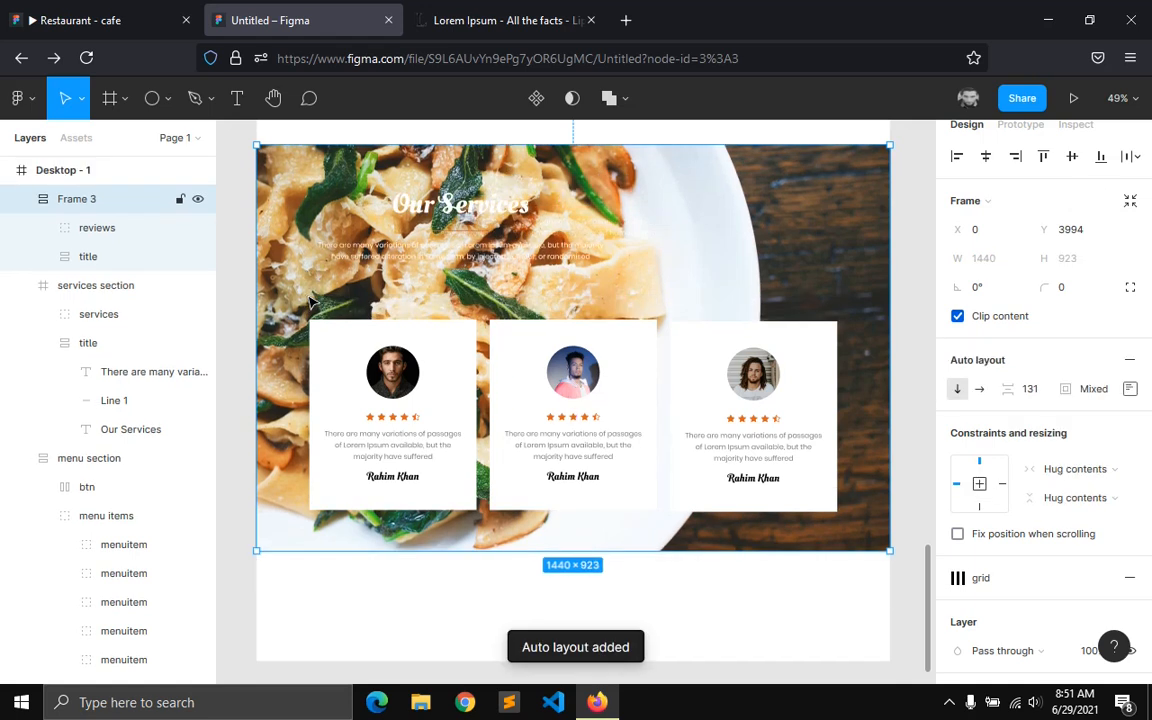
pyautogui.click(1129, 389)
pyautogui.click(1069, 465)
pyautogui.click(1090, 404)
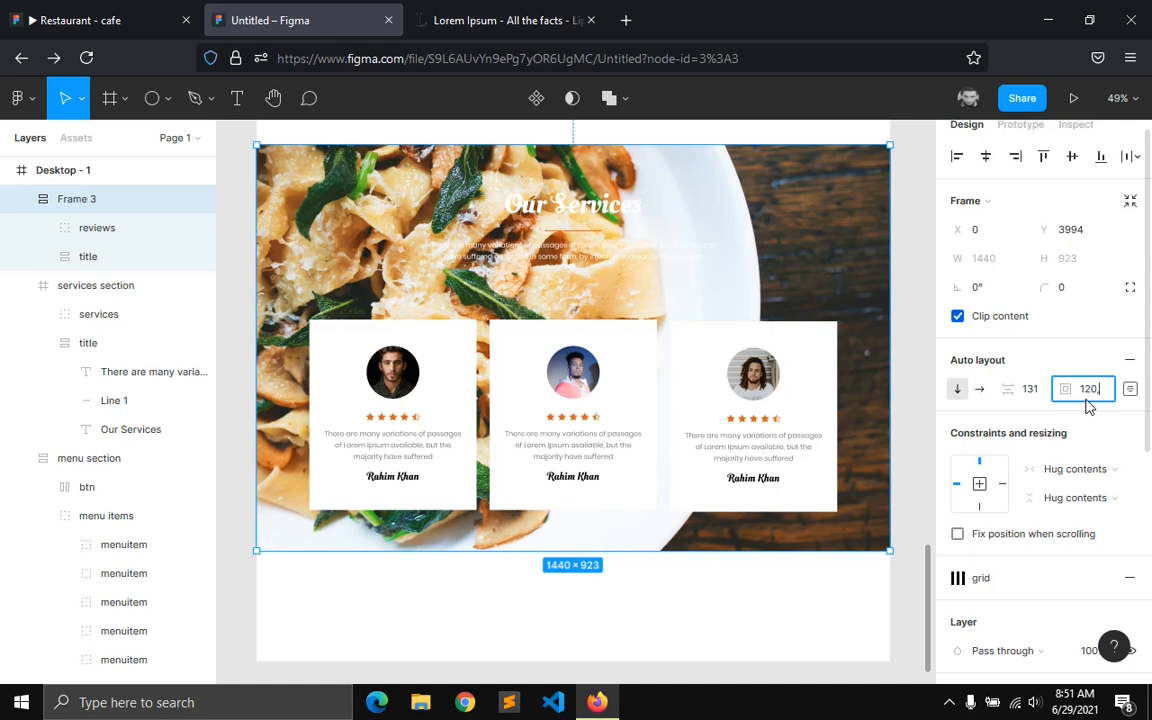
pyautogui.press('Return')
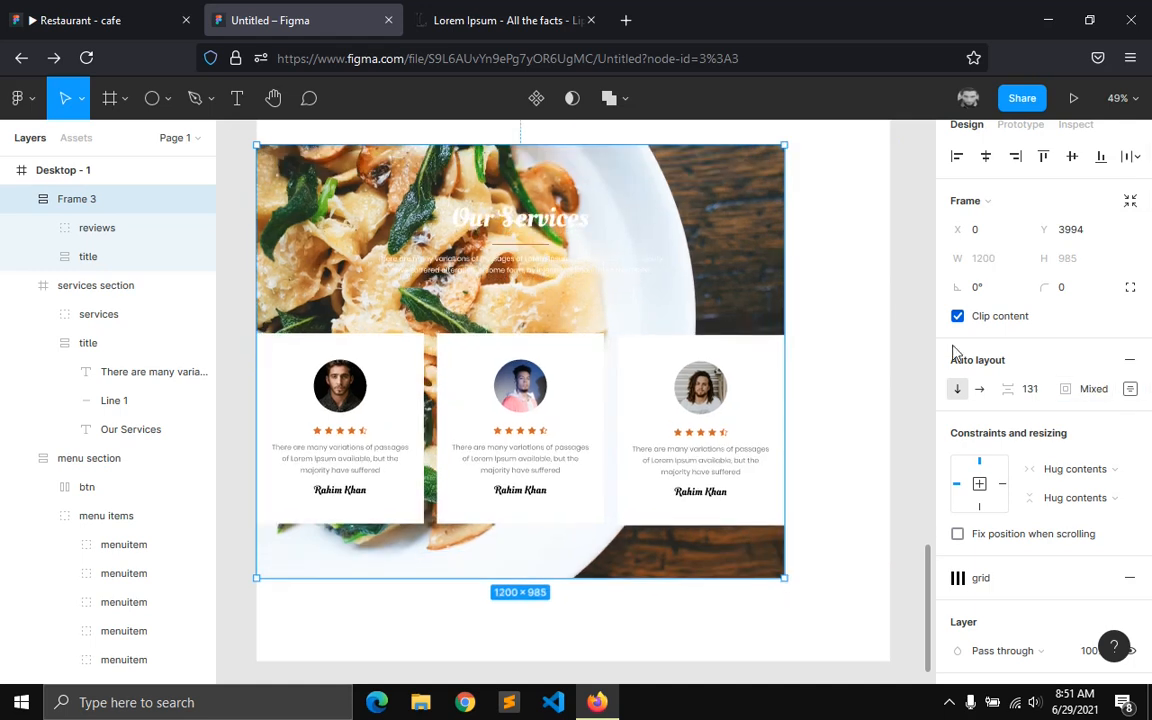
# - Give Frame 3 a fixed width of 1440 and remove its auto layout
pyautogui.click(1057, 472)
pyautogui.click(1054, 446)
pyautogui.click(1005, 264)
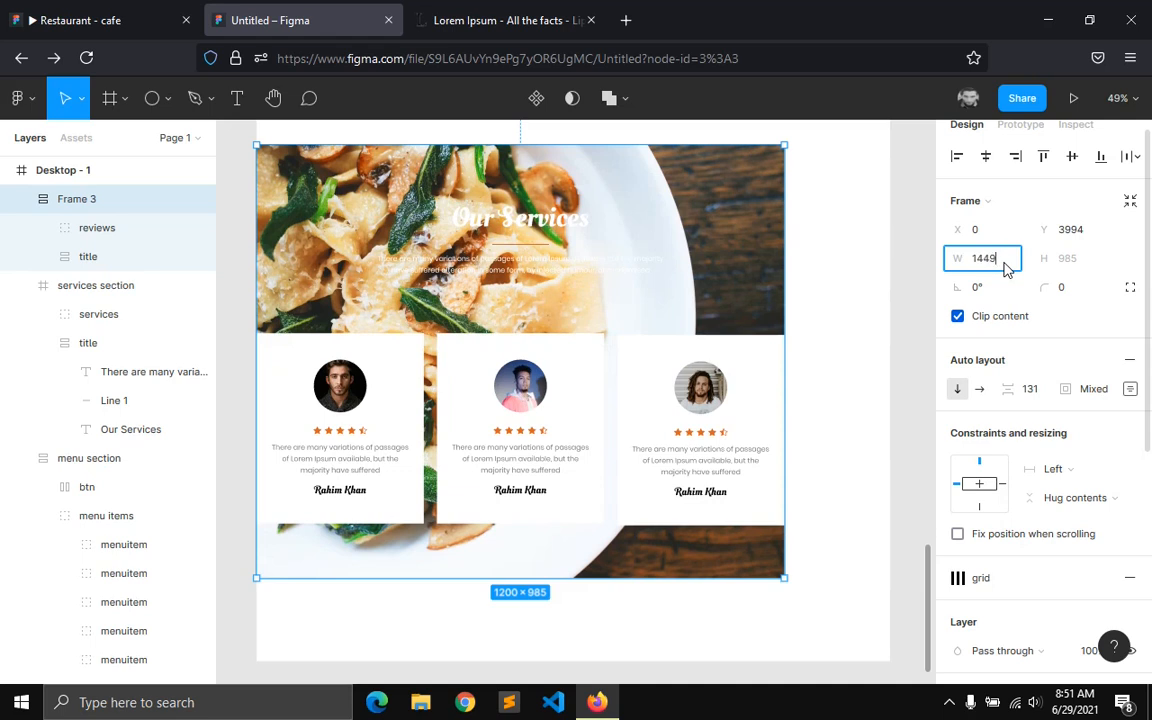
pyautogui.press('Return')
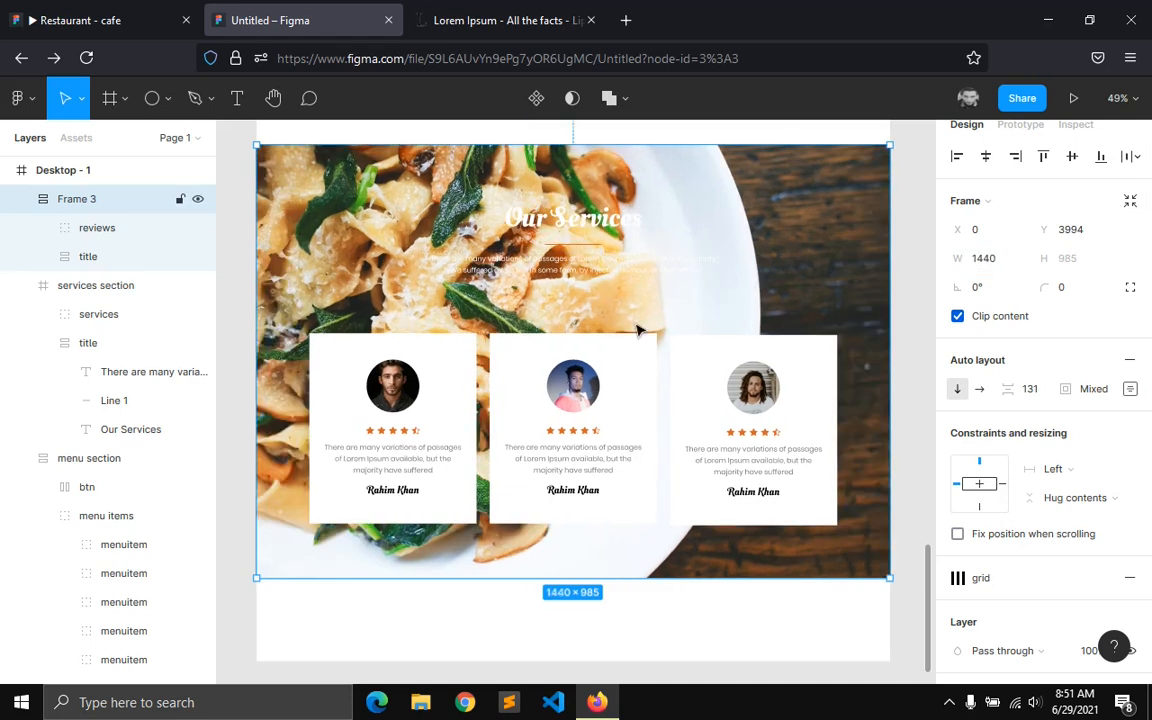
pyautogui.click(24, 199)
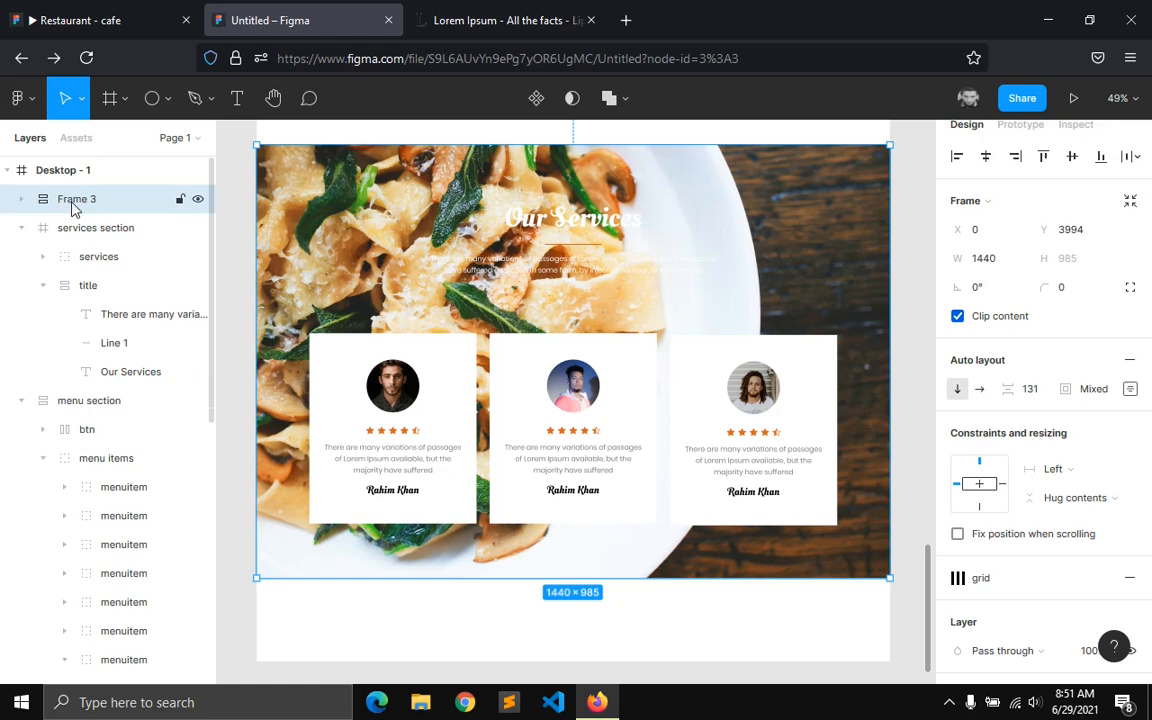
pyautogui.click(1131, 362)
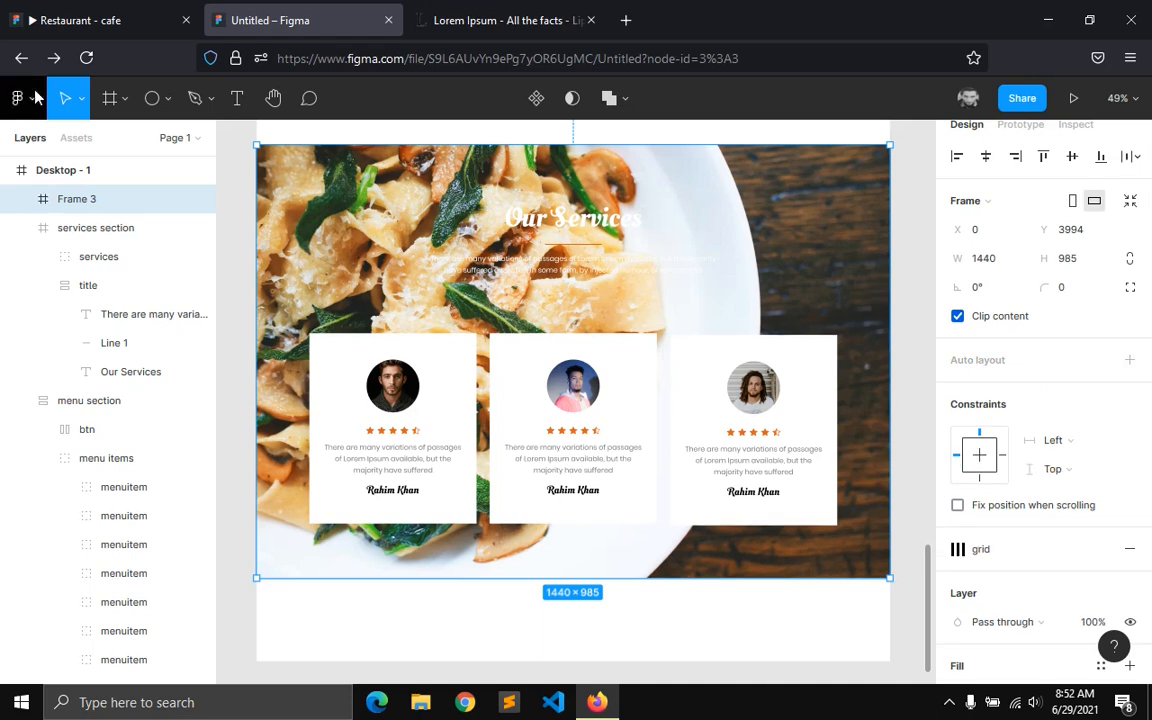
# - Draw a rectangle of about 1440 × 981 covering the whole of Frame 3
pyautogui.click(168, 99)
pyautogui.click(157, 144)
pyautogui.moveTo(257, 146); pyautogui.dragTo(888, 579)
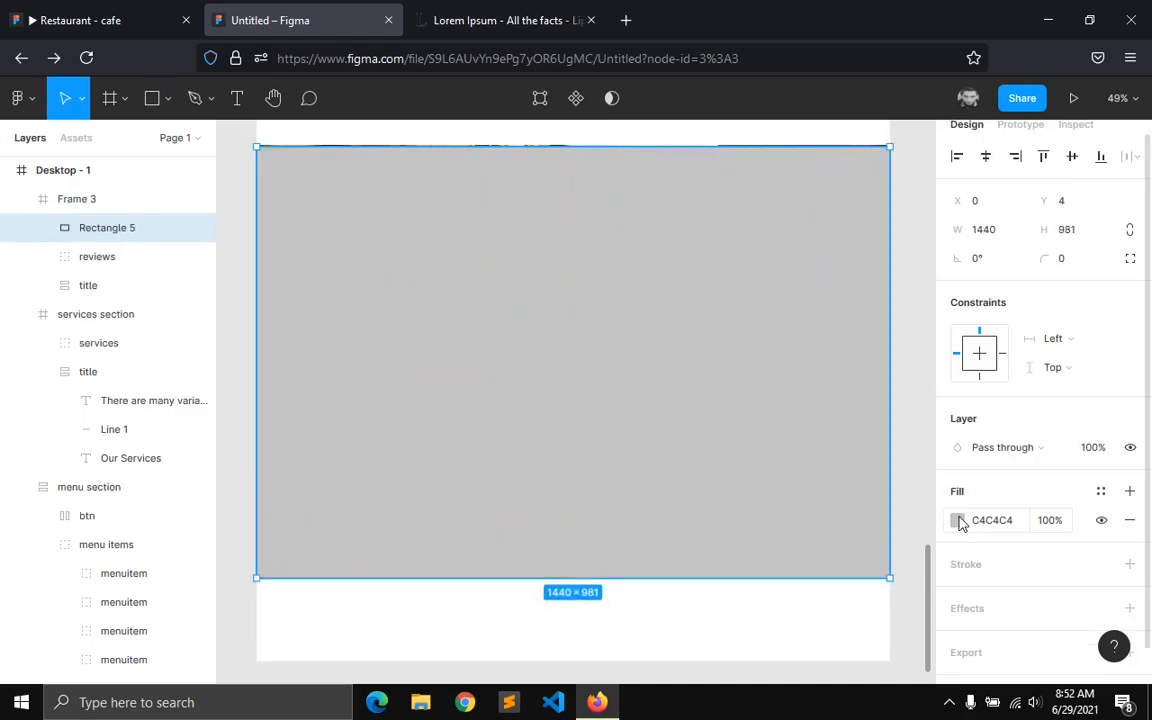
# - Fill the rectangle with black (000000) at 50% opacity and move it beneath the reviews and title layers in Frame 3
pyautogui.click(957, 520)
pyautogui.moveTo(787, 419); pyautogui.dragTo(590, 545)
pyautogui.click(902, 525)
pyautogui.press('Return')
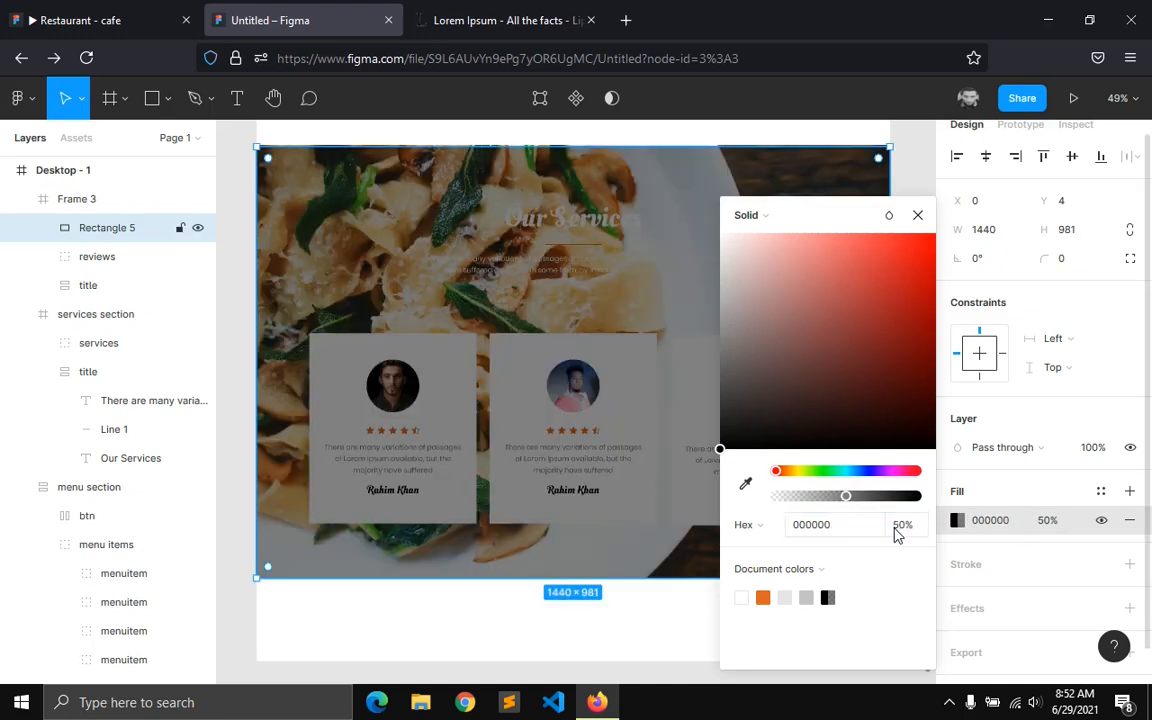
pyautogui.click(914, 219)
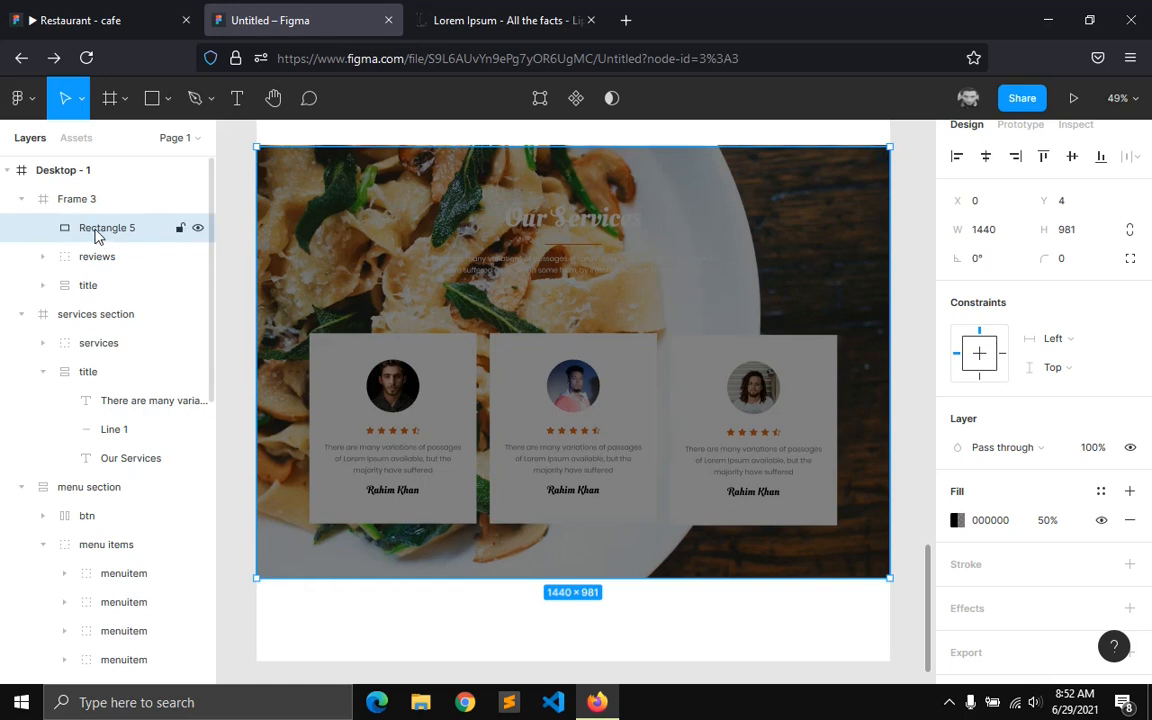
pyautogui.moveTo(96, 233); pyautogui.dragTo(99, 300)
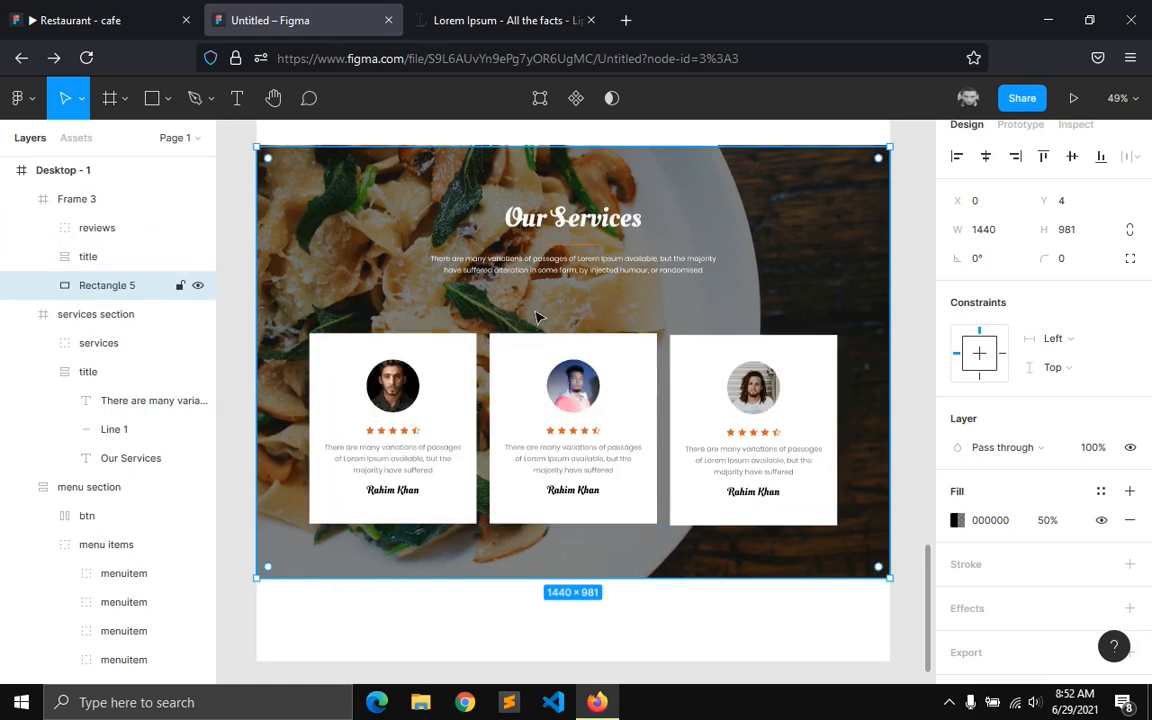
pyautogui.click(62, 198)
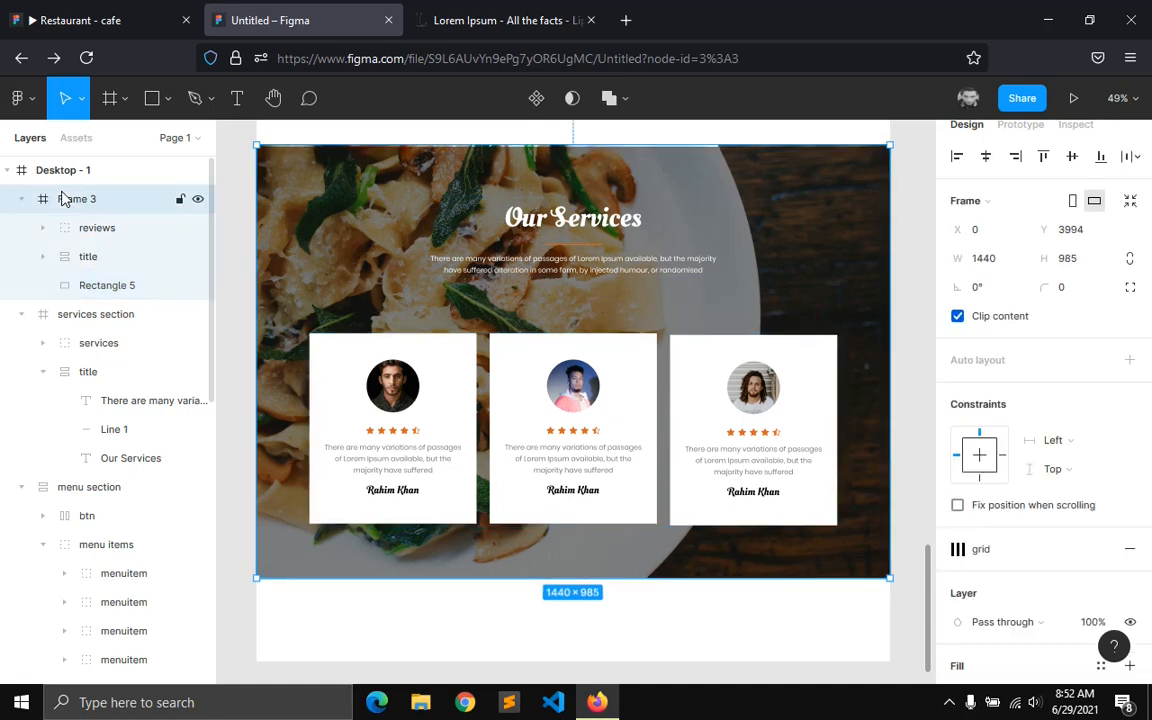
# - Undo the dark overlay rectangle and the removal of Frame 3's auto layout
pyautogui.hotkey('ctrl', 'z')
pyautogui.hotkey('ctrl', 'z')
pyautogui.hotkey('ctrl', 'z')
pyautogui.hotkey('ctrl', 'z')
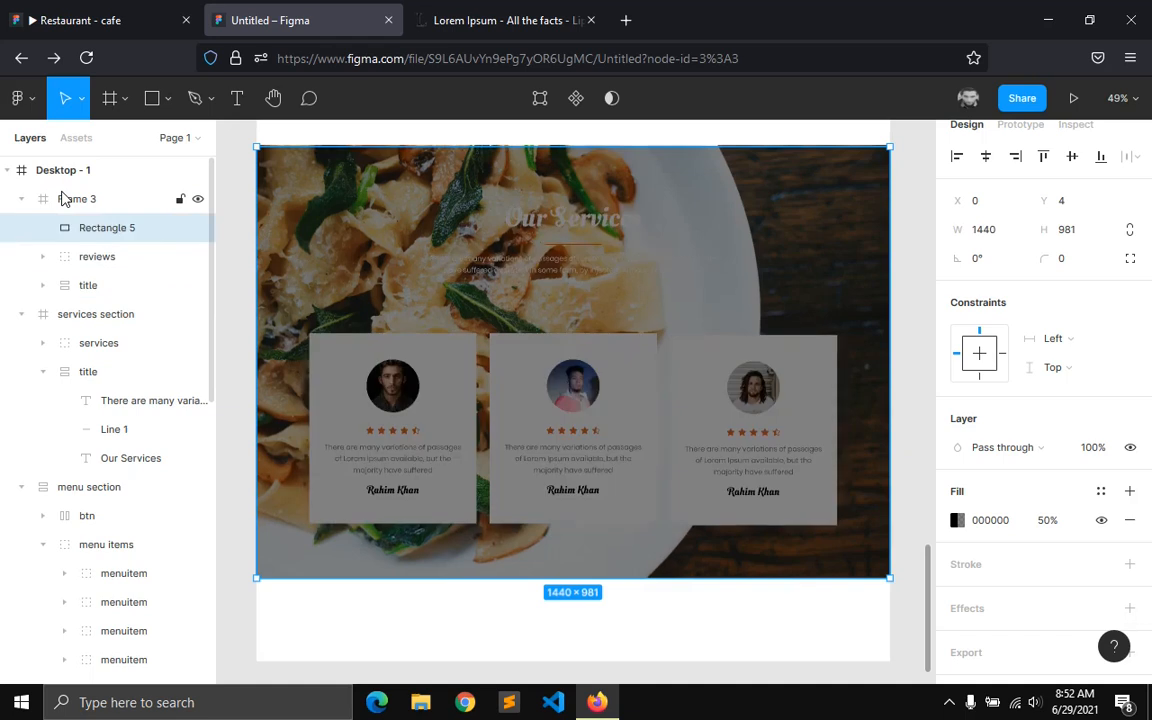
pyautogui.hotkey('ctrl', 'z')
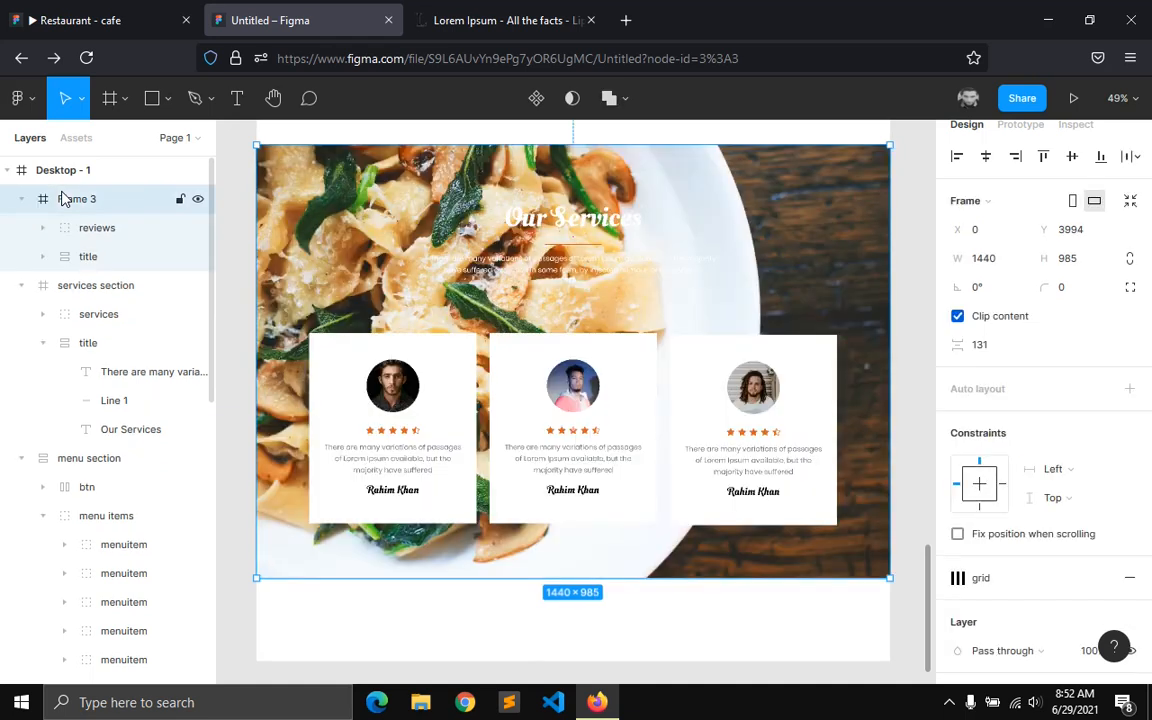
pyautogui.hotkey('ctrl', 'z')
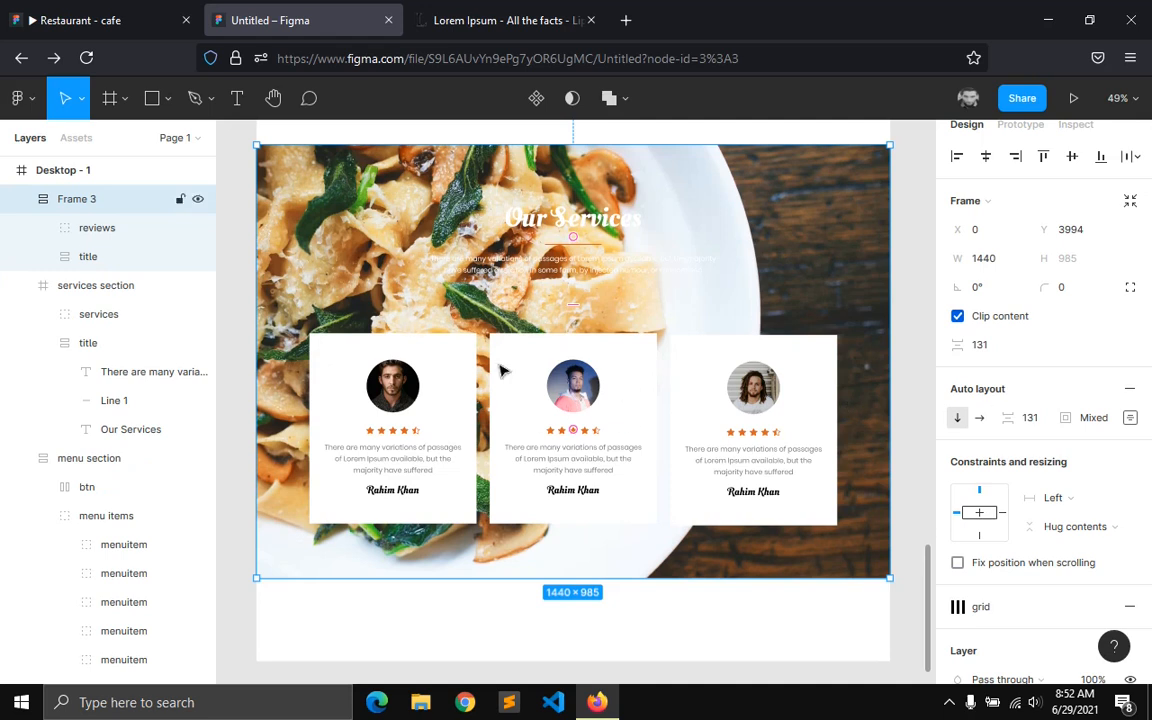
# - Set the spacing between Frame 3's items to 70 and remove its auto layout
pyautogui.click(22, 262)
pyautogui.click(86, 199)
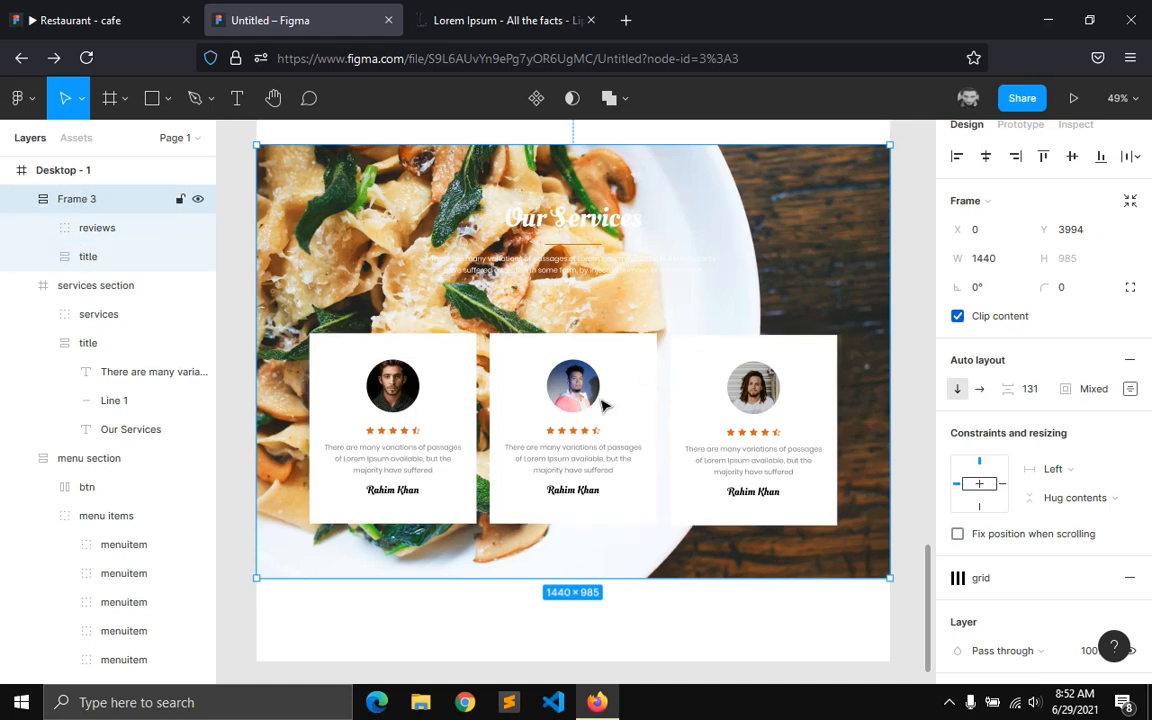
pyautogui.click(1027, 392)
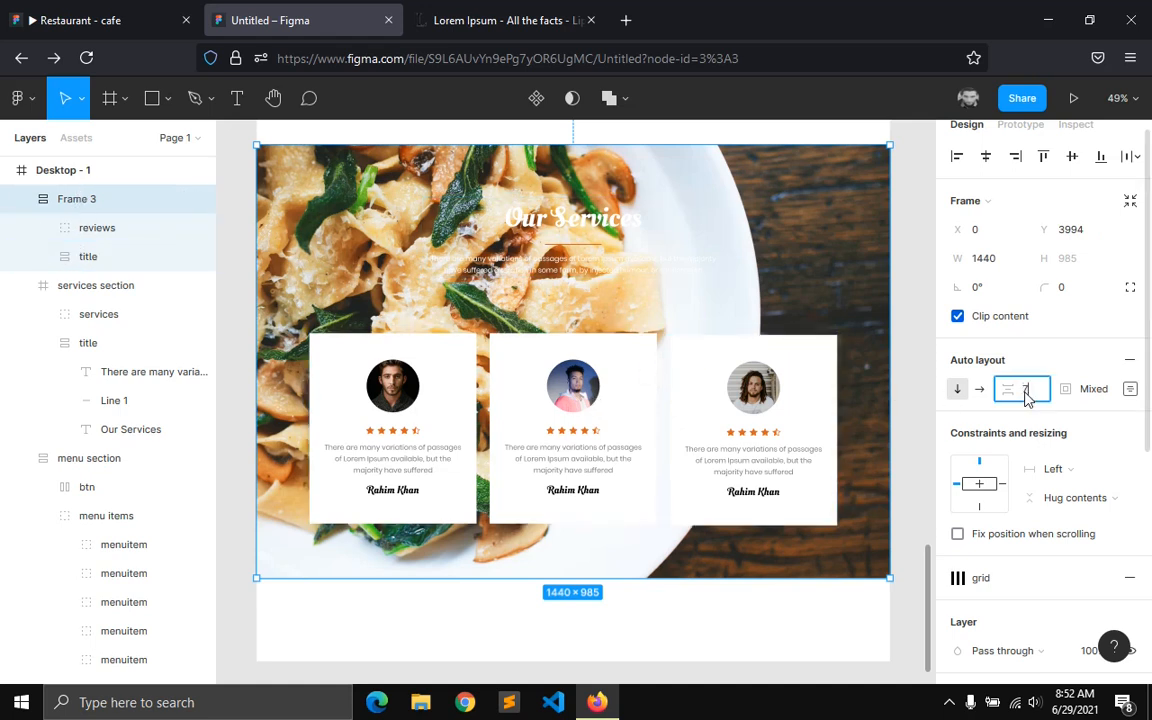
pyautogui.write('70')
pyautogui.press('Return')
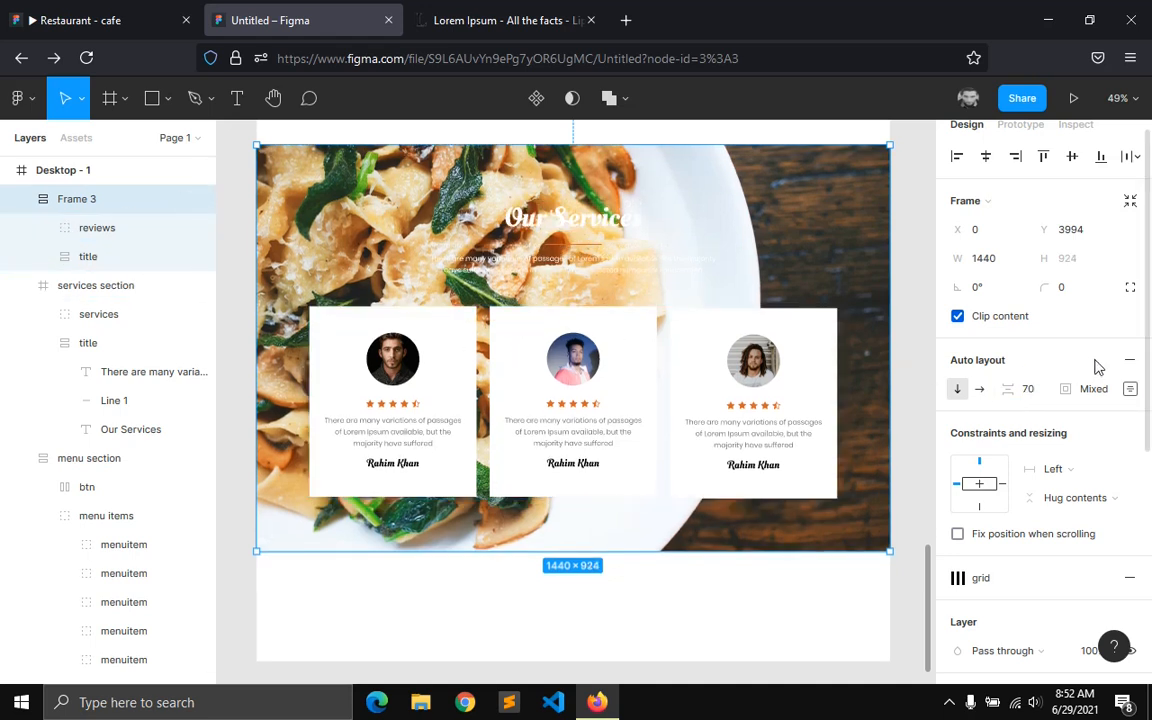
pyautogui.click(1130, 360)
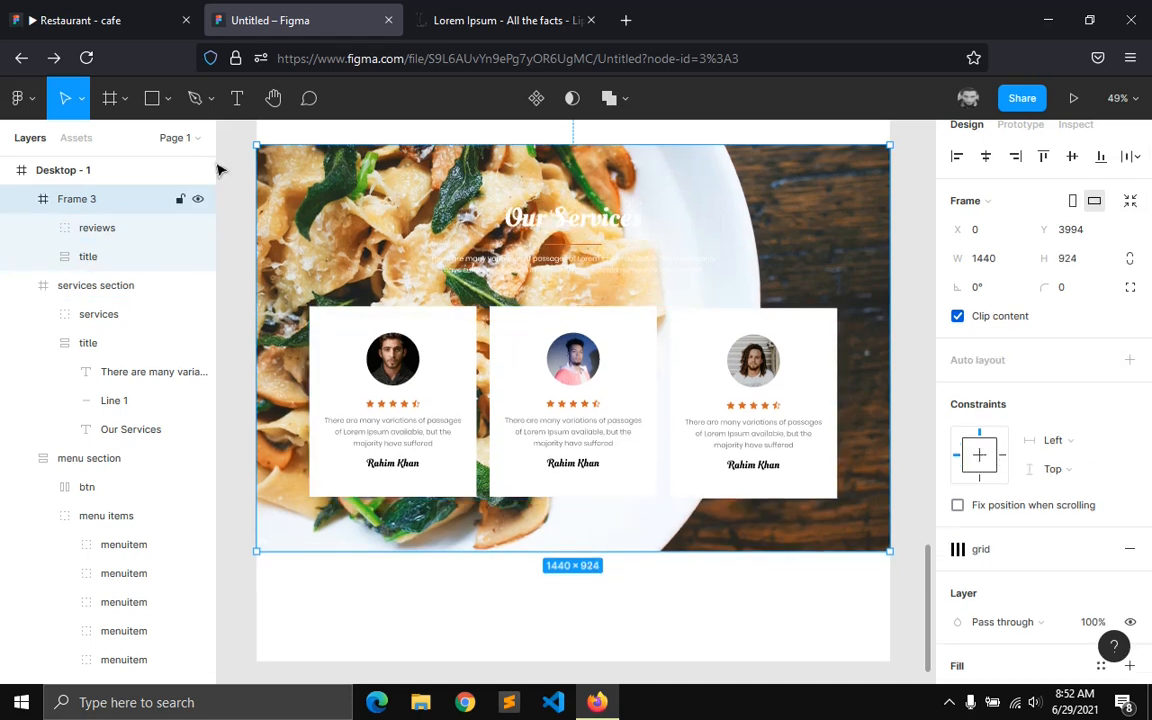
# - Draw a 1440 × 924 rectangle covering the whole of Frame 3
pyautogui.click(167, 98)
pyautogui.click(136, 143)
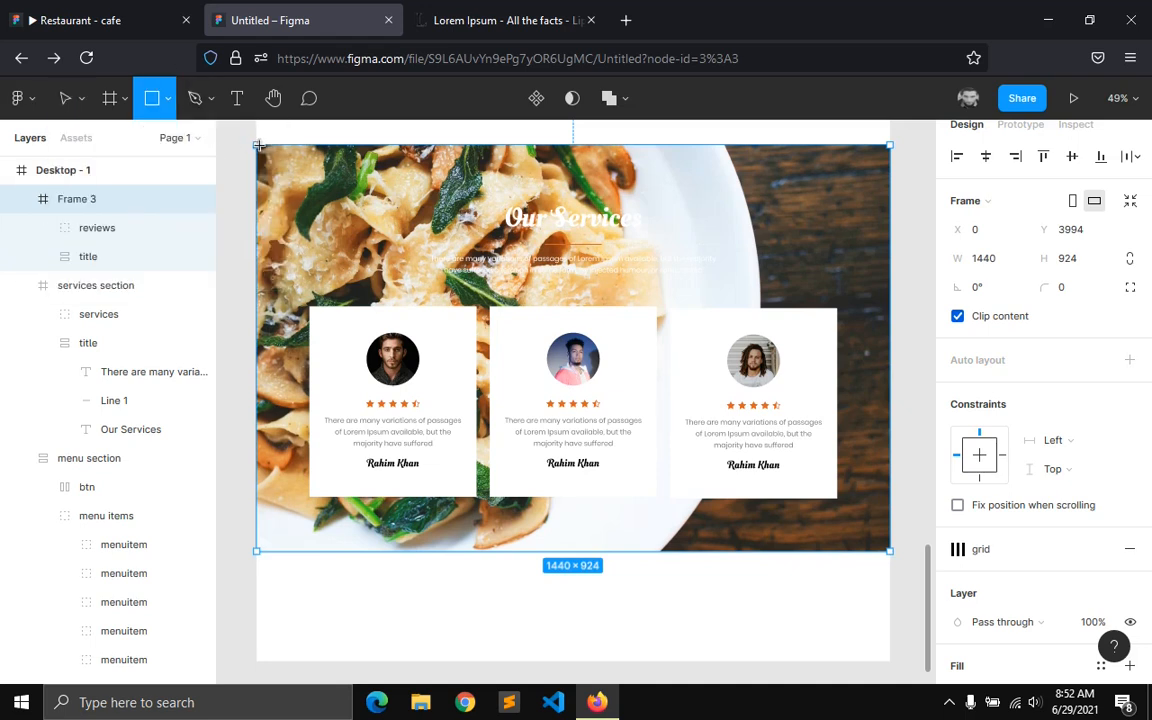
pyautogui.moveTo(257, 145); pyautogui.dragTo(890, 553)
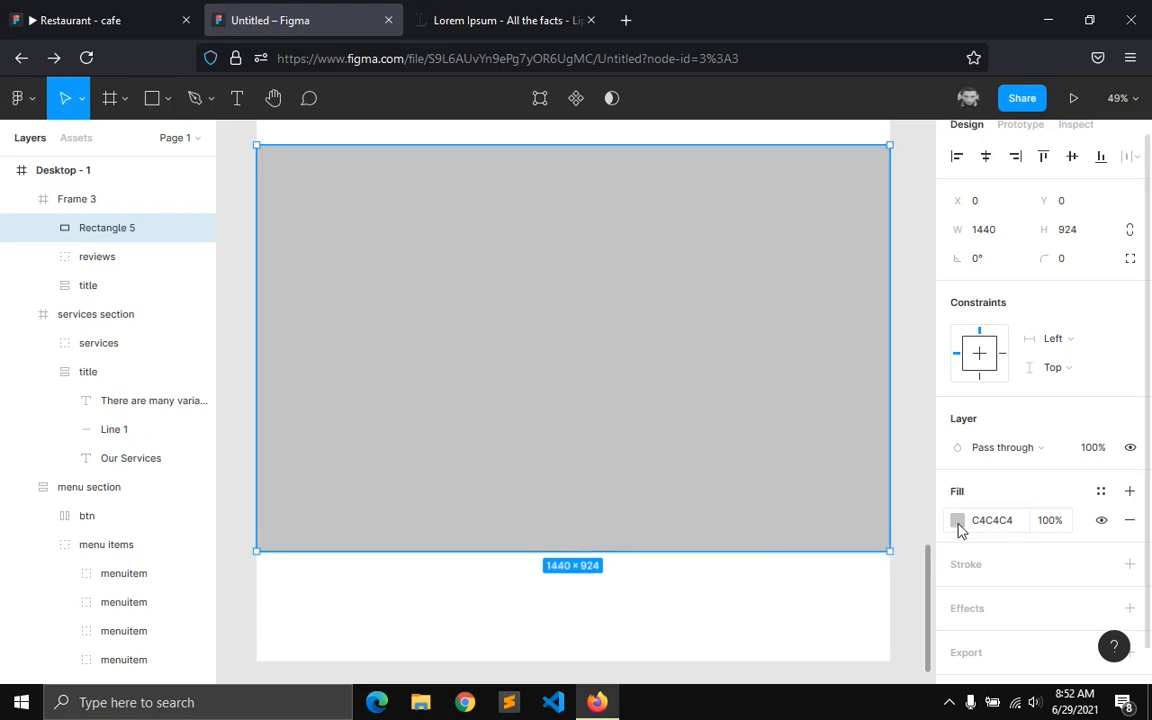
# - Fill the new rectangle with black (000000) at 50% opacity and move it below the title layer in Frame 3
pyautogui.click(957, 521)
pyautogui.write('000')
pyautogui.press('Return')
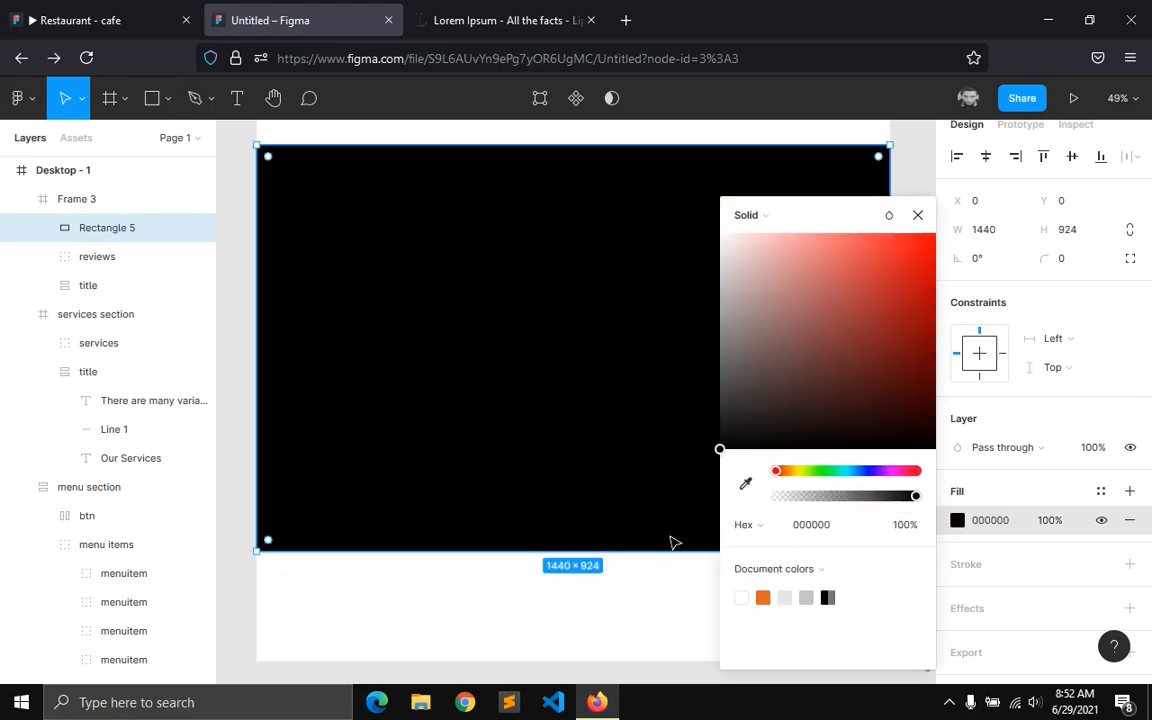
pyautogui.click(905, 532)
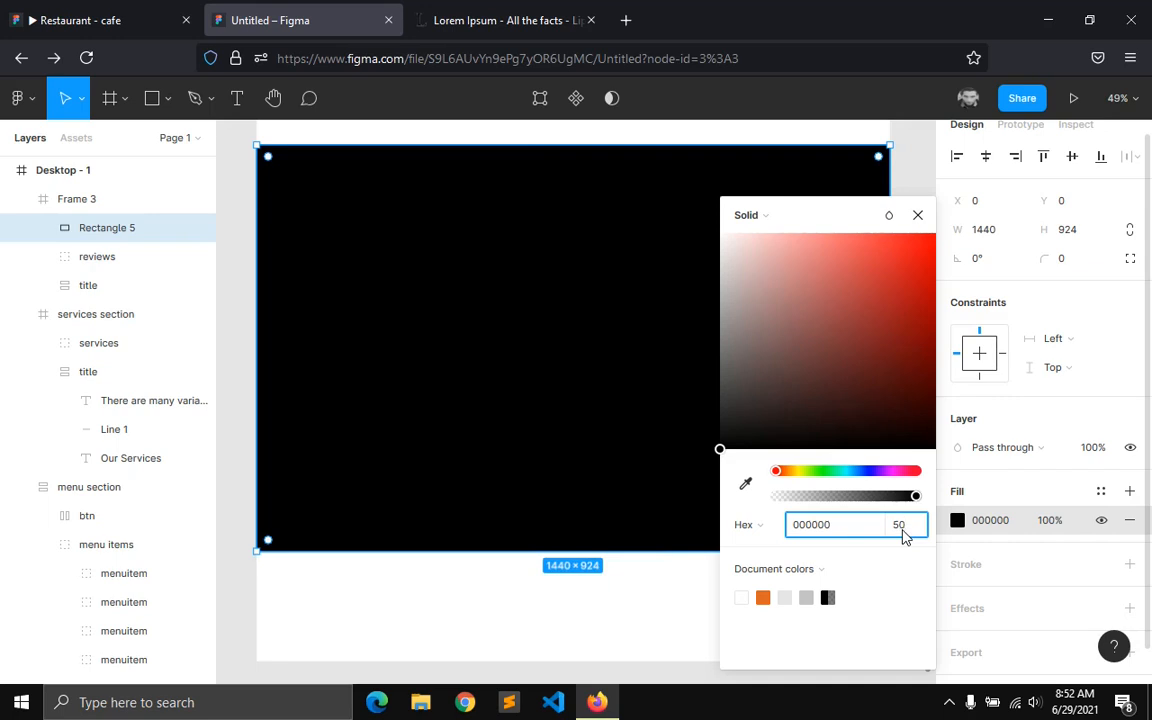
pyautogui.press('Return')
pyautogui.click(918, 215)
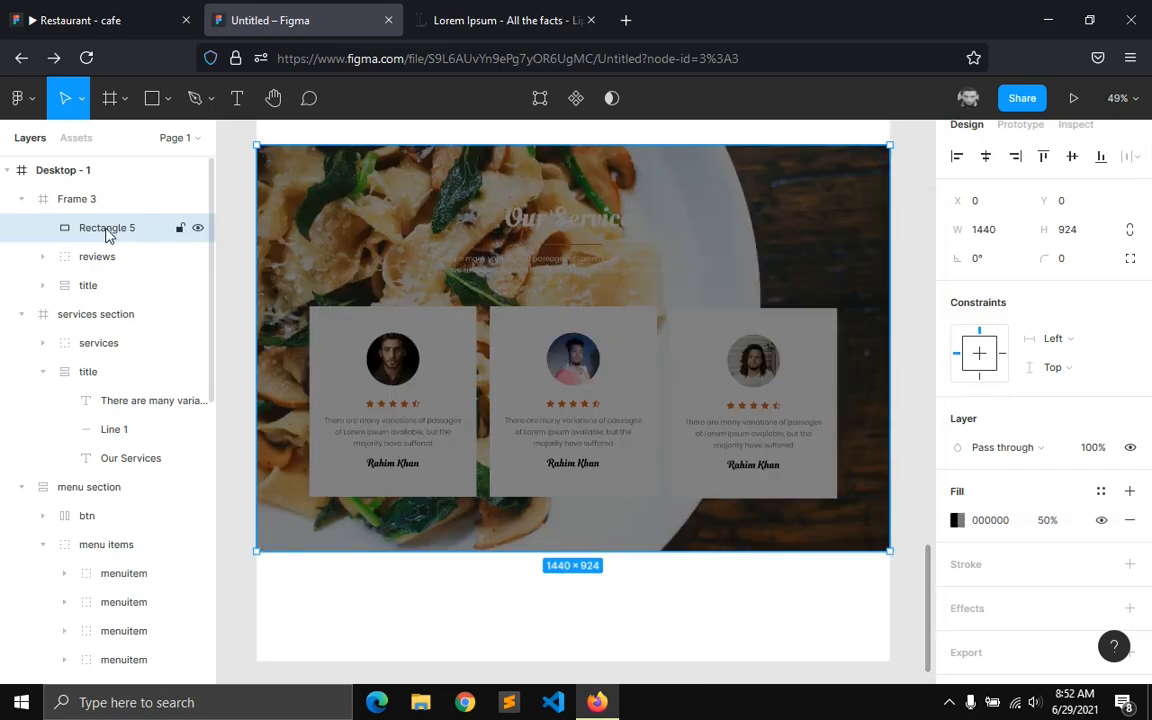
pyautogui.moveTo(104, 296); pyautogui.dragTo(104, 299)
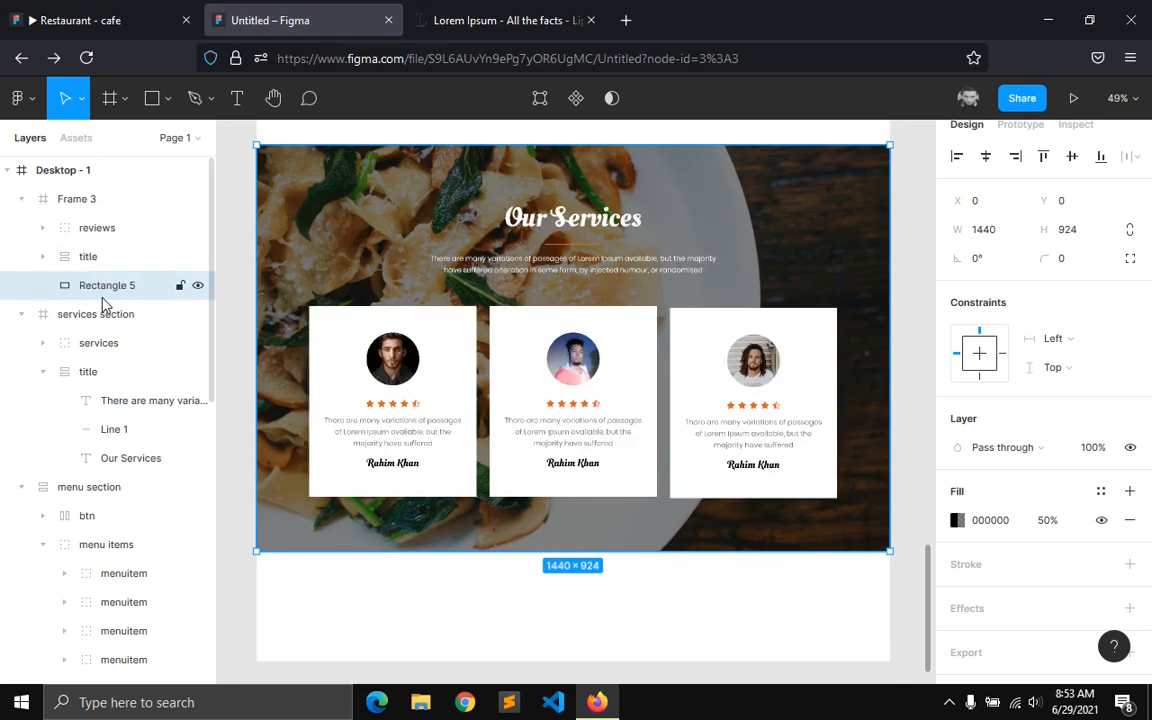
# - Collapse the section layers and rename Frame 3 as "reviews"
pyautogui.click(70, 205)
pyautogui.click(22, 200)
pyautogui.click(21, 228)
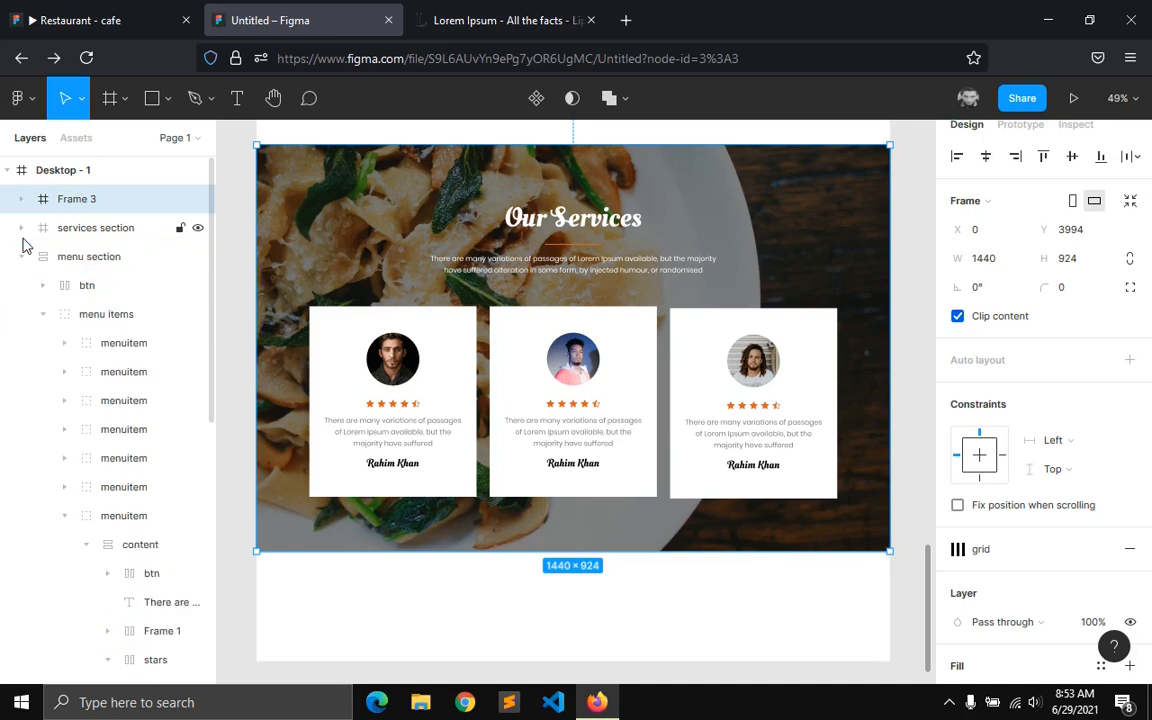
pyautogui.click(21, 257)
pyautogui.doubleClick(72, 199)
pyautogui.write('r')
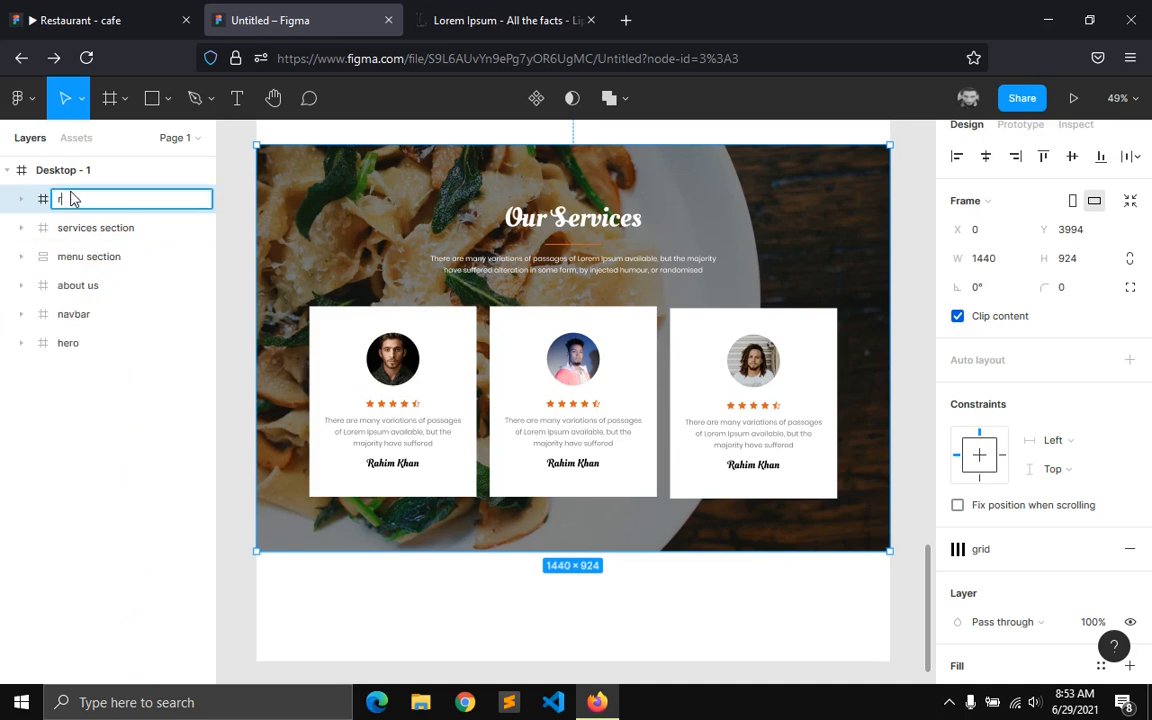
pyautogui.write('eviews')
pyautogui.press('Return')
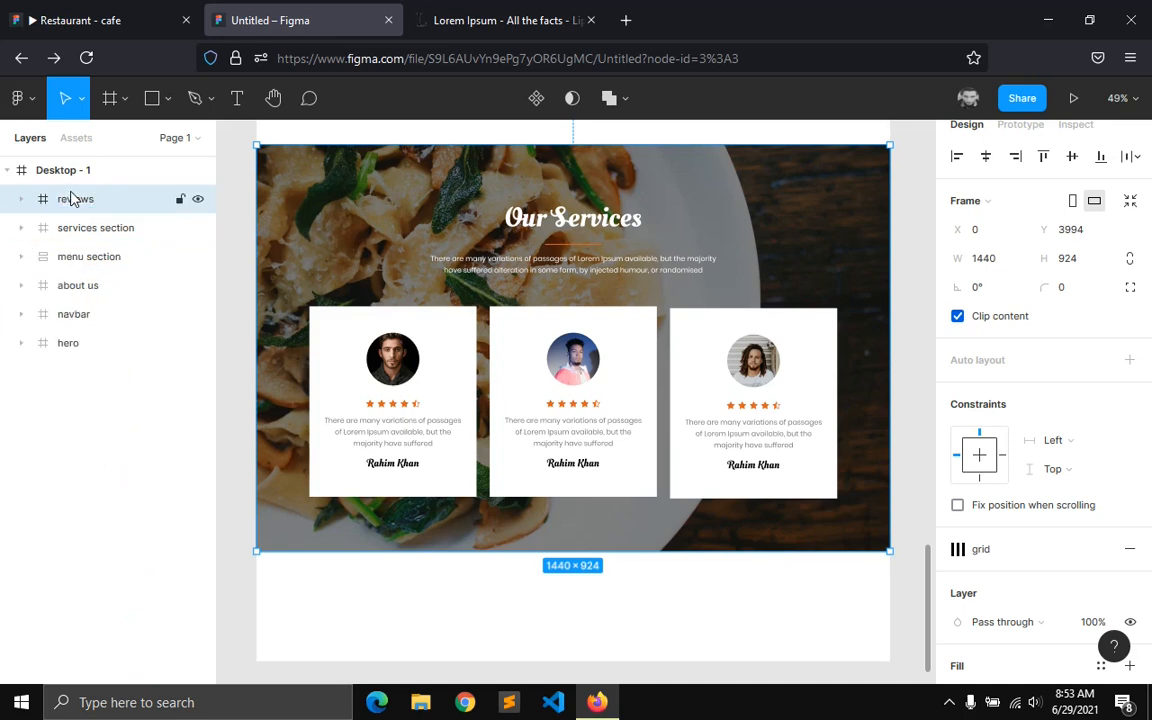
# - Check the "Book your table" section in the Restaurant - cafe prototype and extend the Desktop - 1 frame downward to a height of about 5844
pyautogui.click(80, 20)
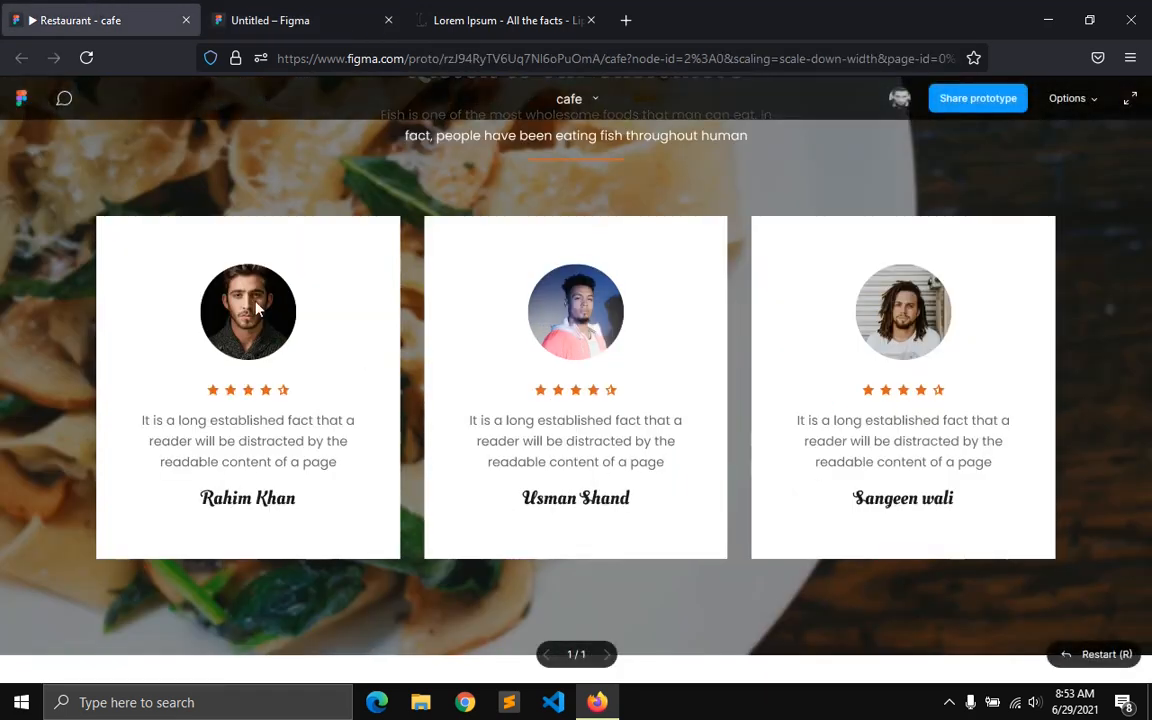
pyautogui.scroll(-5, 270, 343)
pyautogui.scroll(-3, 300, 325)
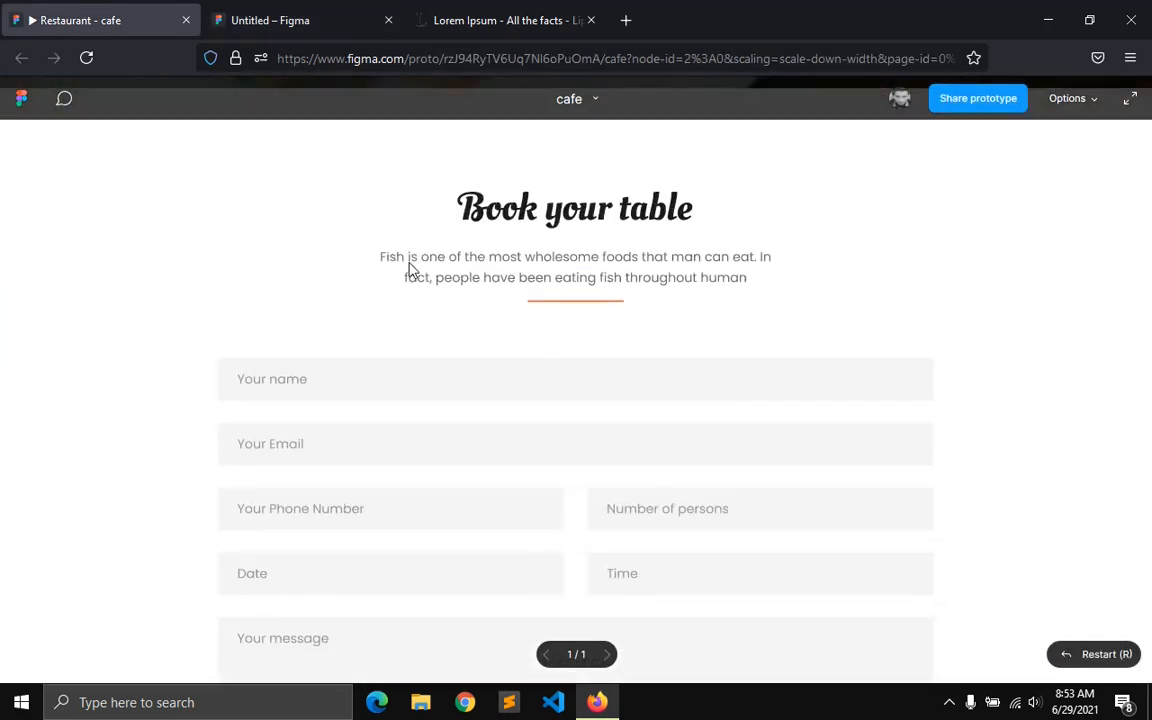
pyautogui.click(270, 20)
pyautogui.scroll(-3, 466, 398)
pyautogui.scroll(1, 418, 396)
pyautogui.scroll(2, 342, 396)
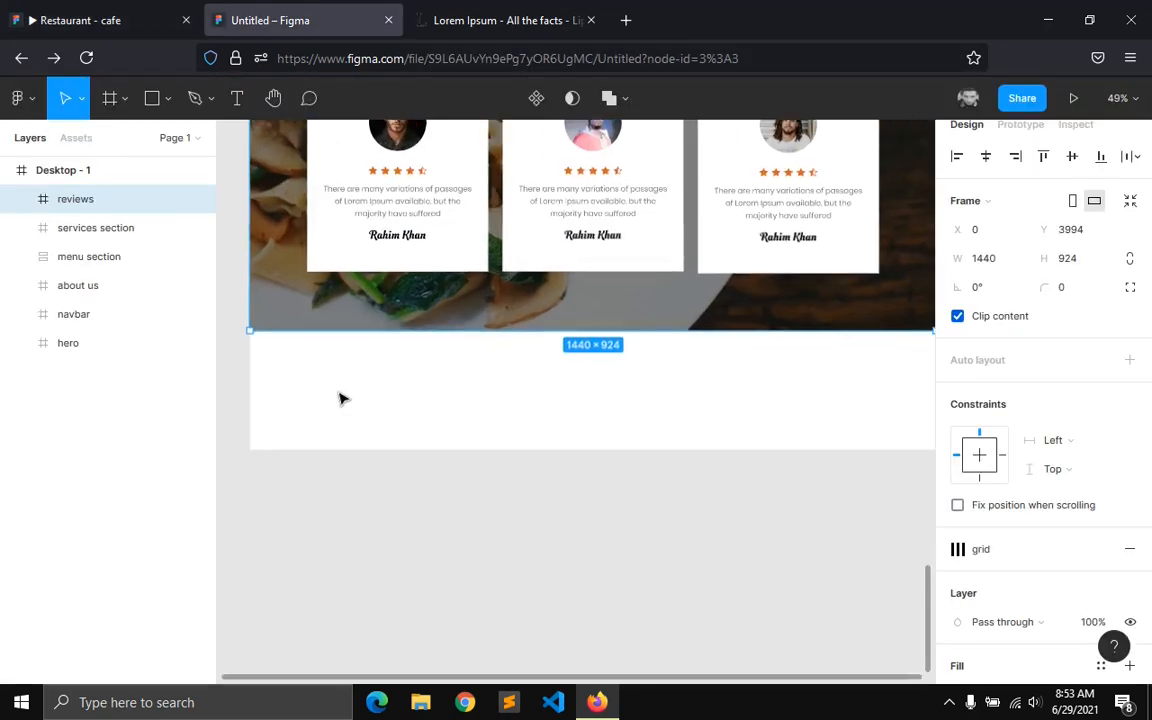
pyautogui.click(62, 172)
pyautogui.moveTo(452, 453); pyautogui.dragTo(455, 591)
# - Duplicate the services section's title block, place the copy below the reviews section and centre it horizontally in Desktop - 1
pyautogui.scroll(2, 658, 398)
pyautogui.scroll(5, 658, 398)
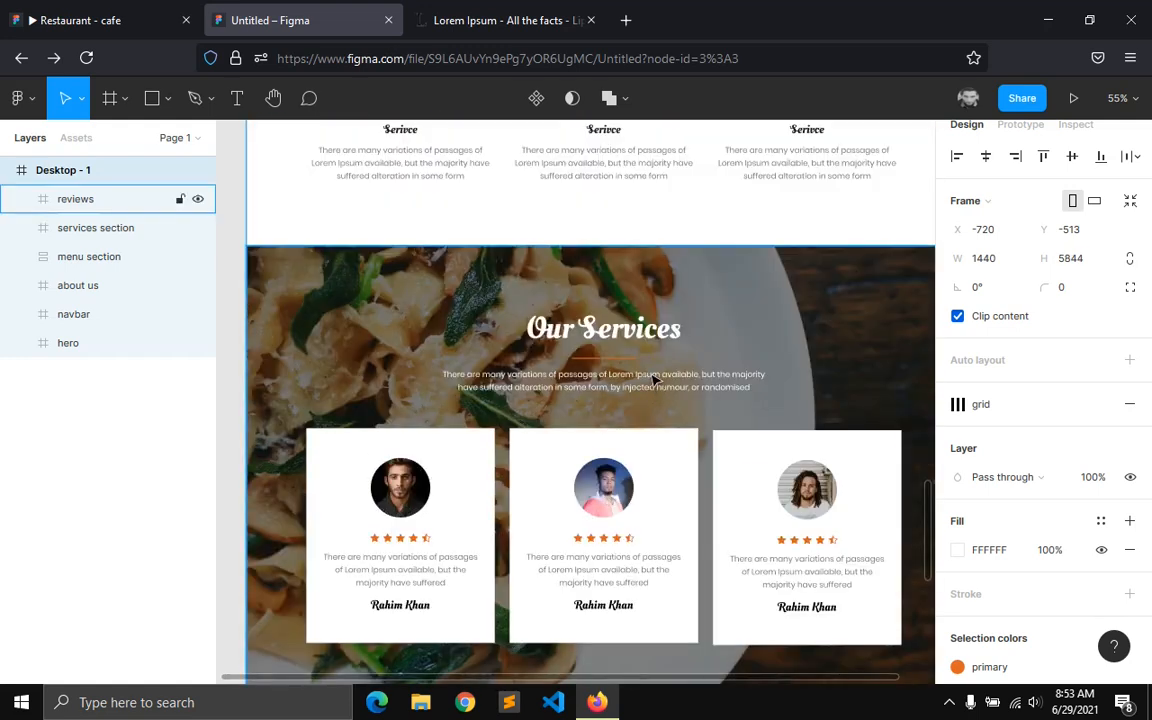
pyautogui.click(561, 232)
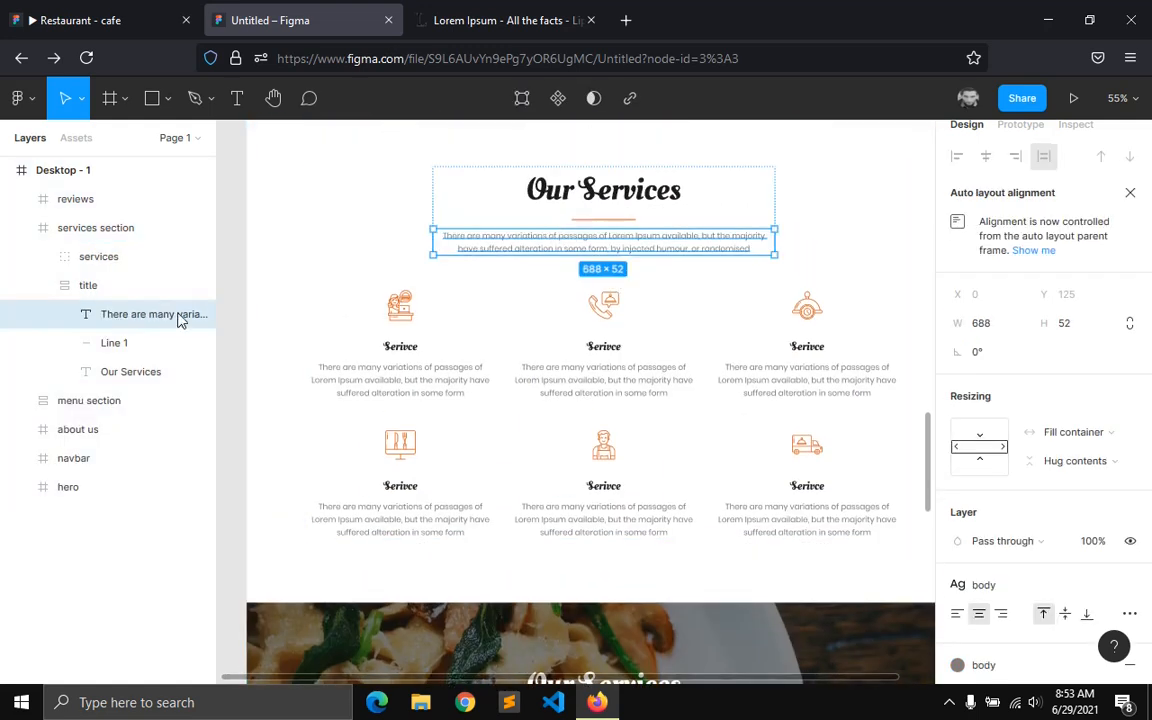
pyautogui.click(64, 298)
pyautogui.hotkey('ctrl', 'd')
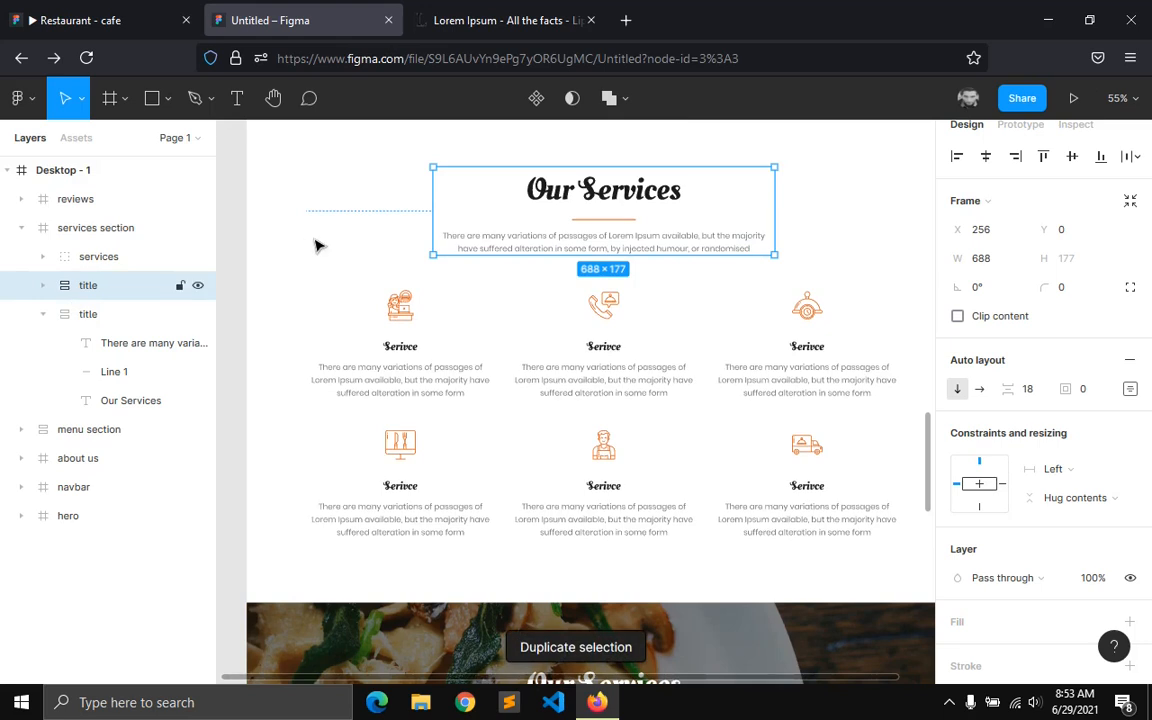
pyautogui.moveTo(600, 205); pyautogui.dragTo(580, 353)
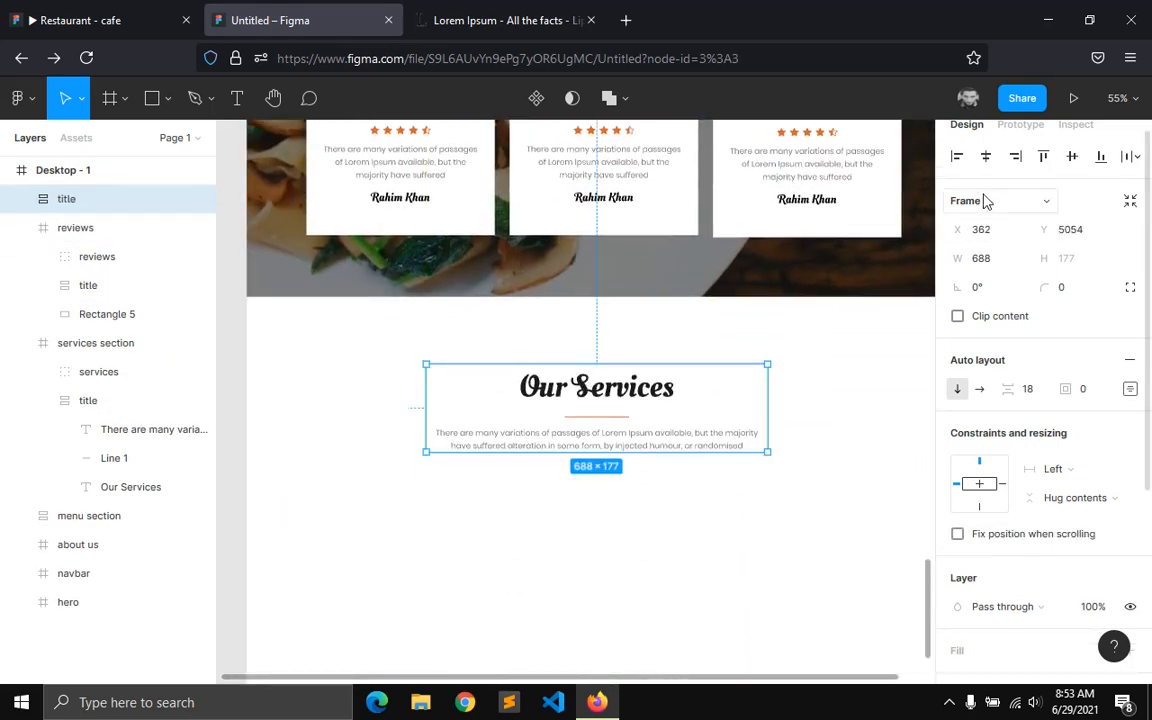
pyautogui.click(986, 156)
# - Change the heading of the copied title block to "Reserve your table"
pyautogui.doubleClick(651, 399)
pyautogui.doubleClick(651, 397)
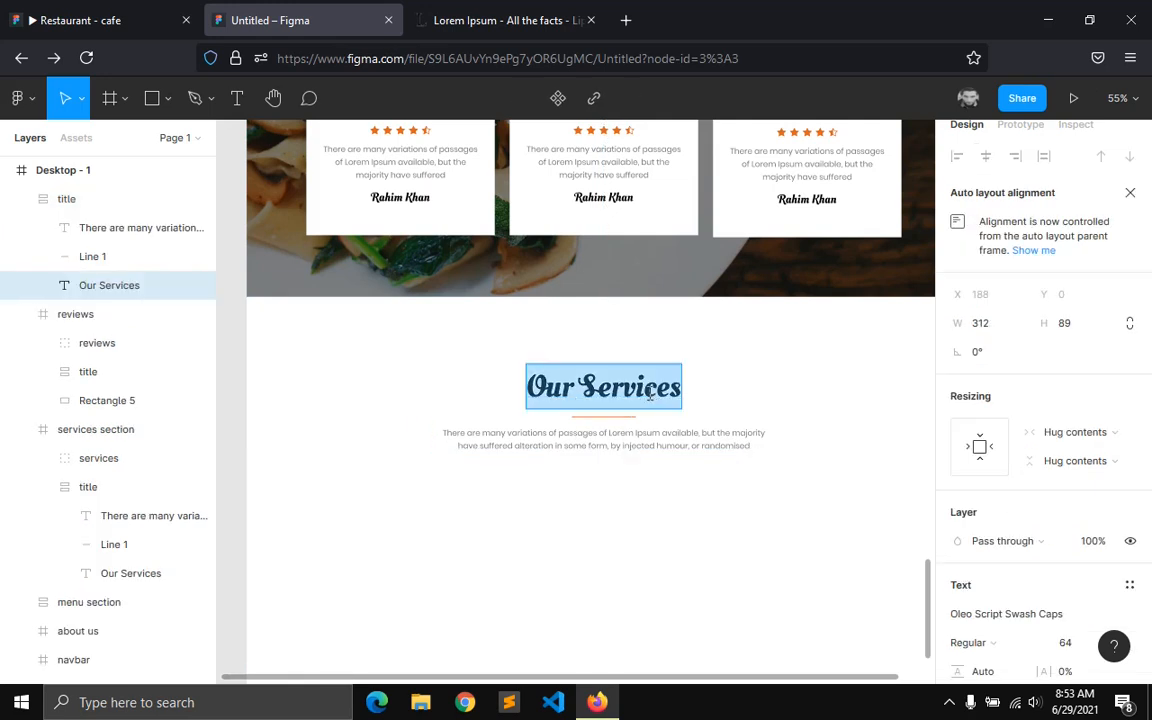
pyautogui.write('Reserv')
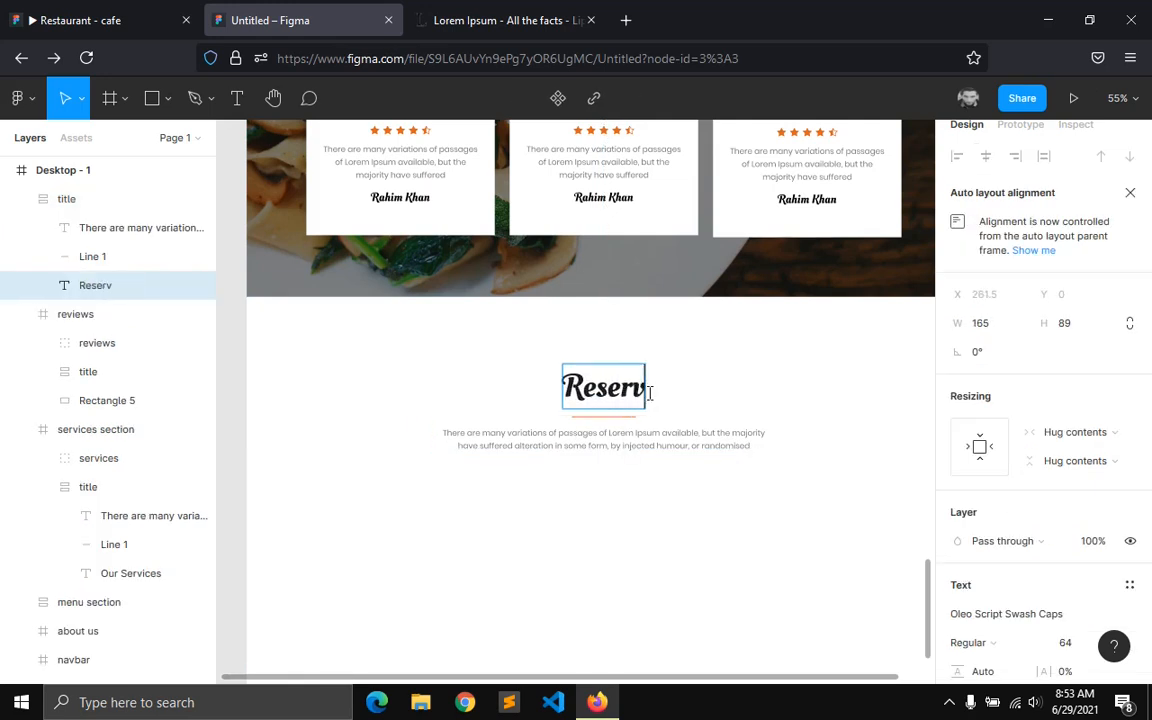
pyautogui.write('ation')
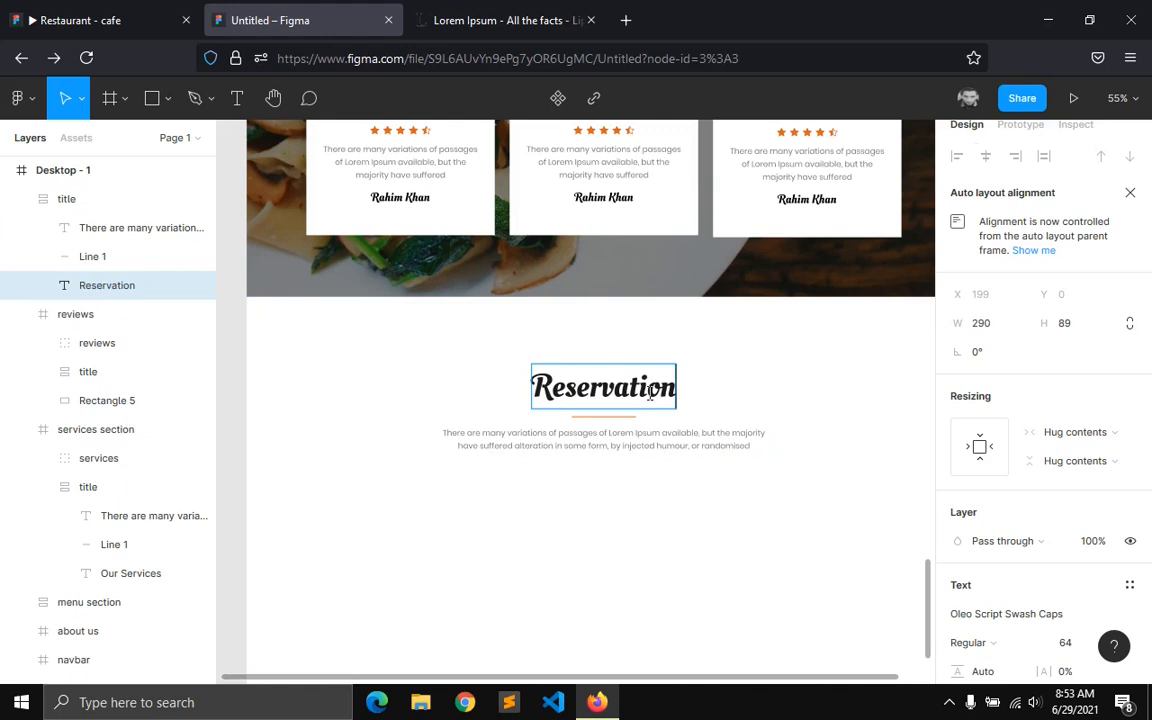
pyautogui.hotkey('ctrl', 'a')
pyautogui.write('Reser')
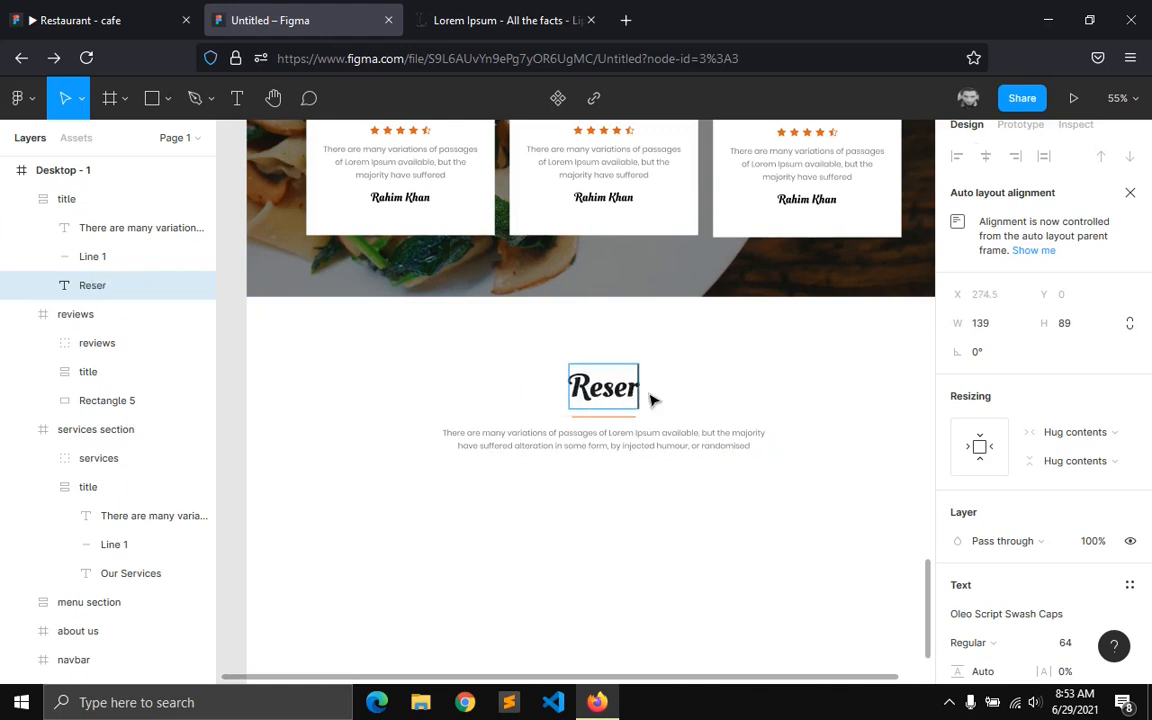
pyautogui.write('ve your table')
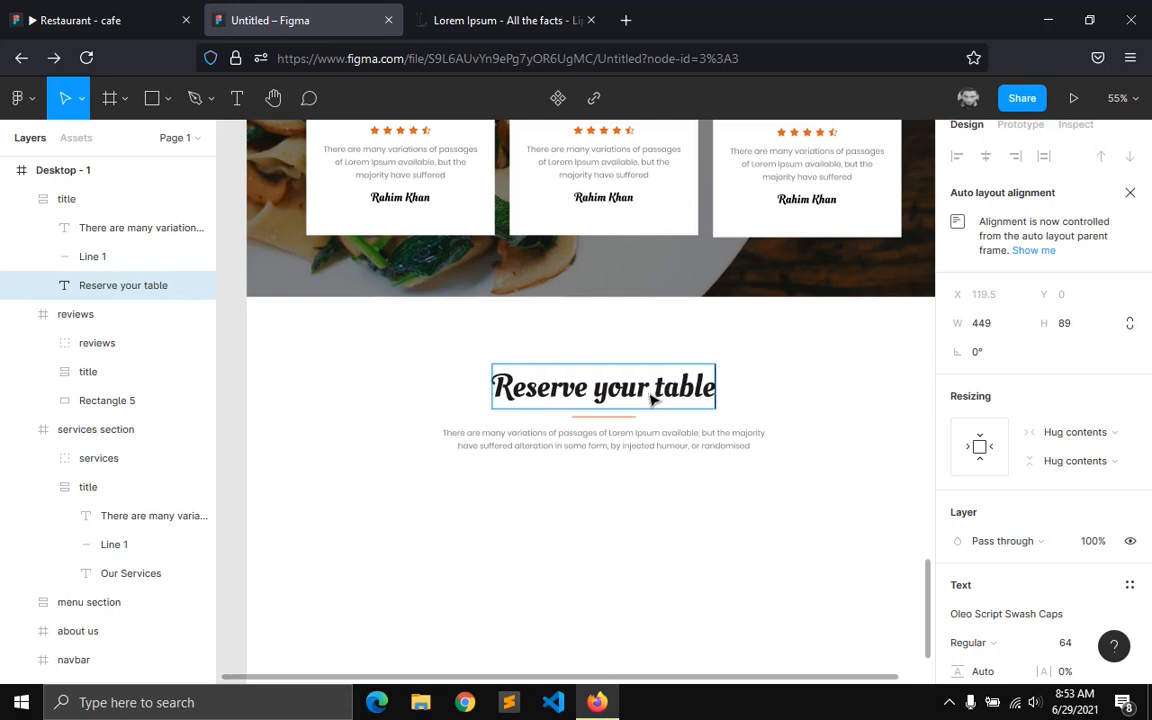
pyautogui.press('Escape')
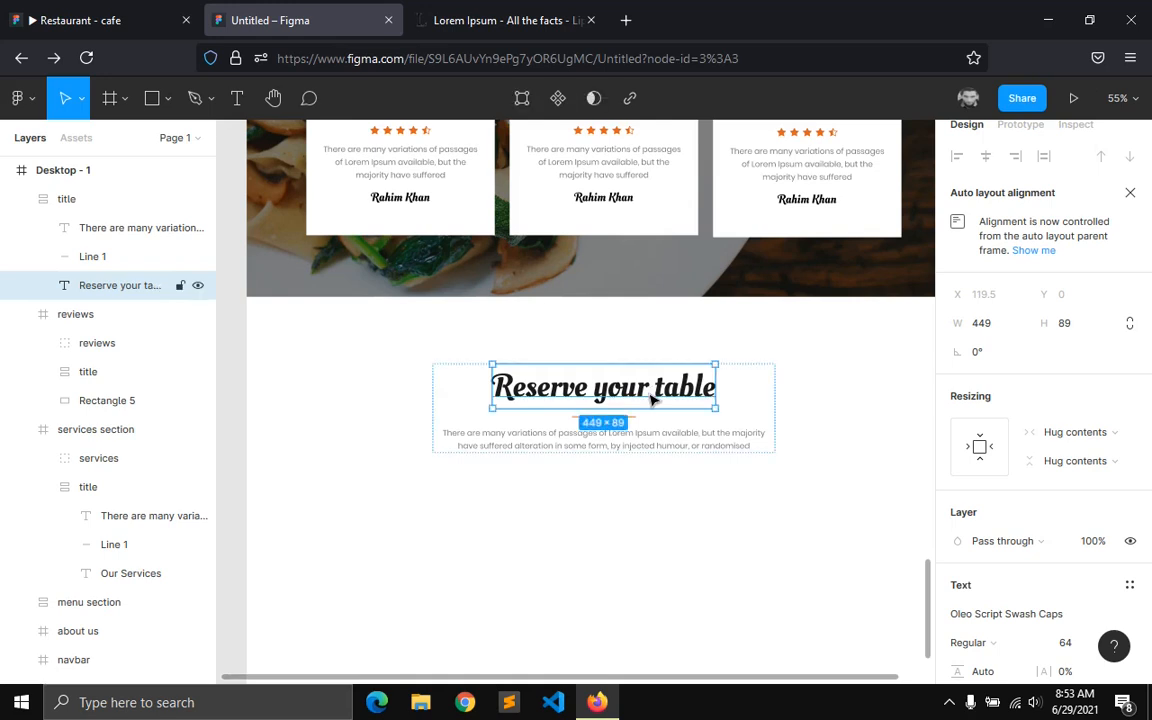
# - Collapse the title, reviews and services section layers and show the layout grid of the Desktop - 1 frame
pyautogui.scroll(-5, 373, 599)
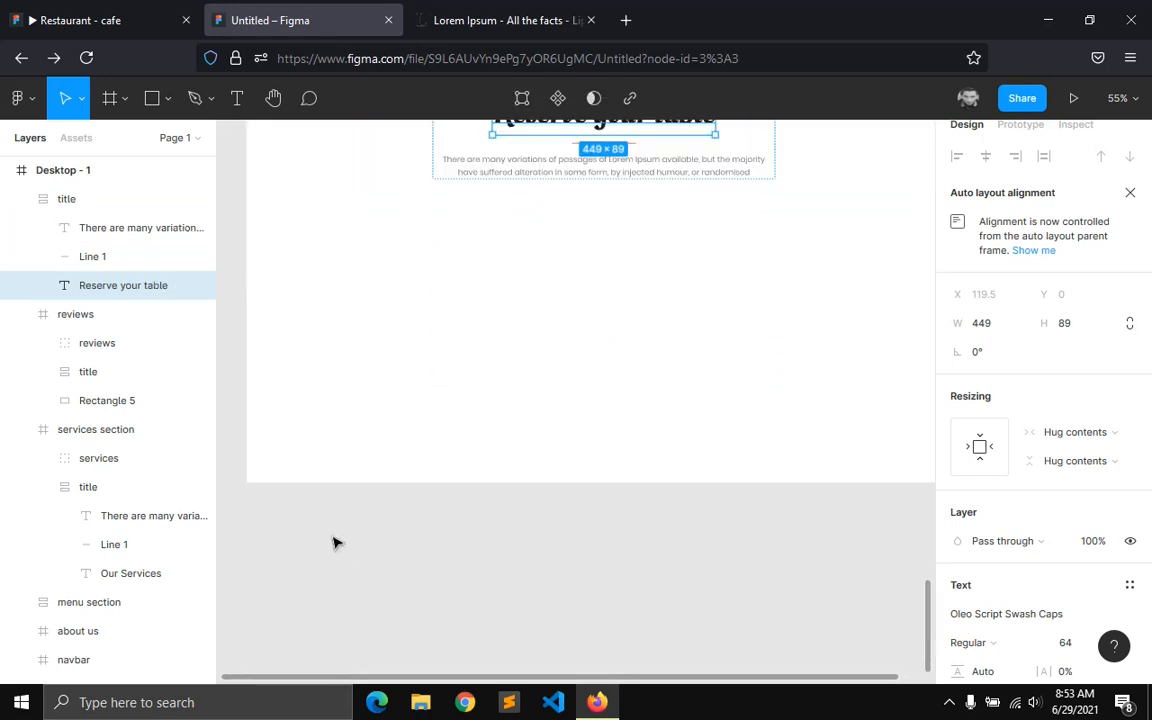
pyautogui.click(21, 199)
pyautogui.click(21, 228)
pyautogui.click(21, 257)
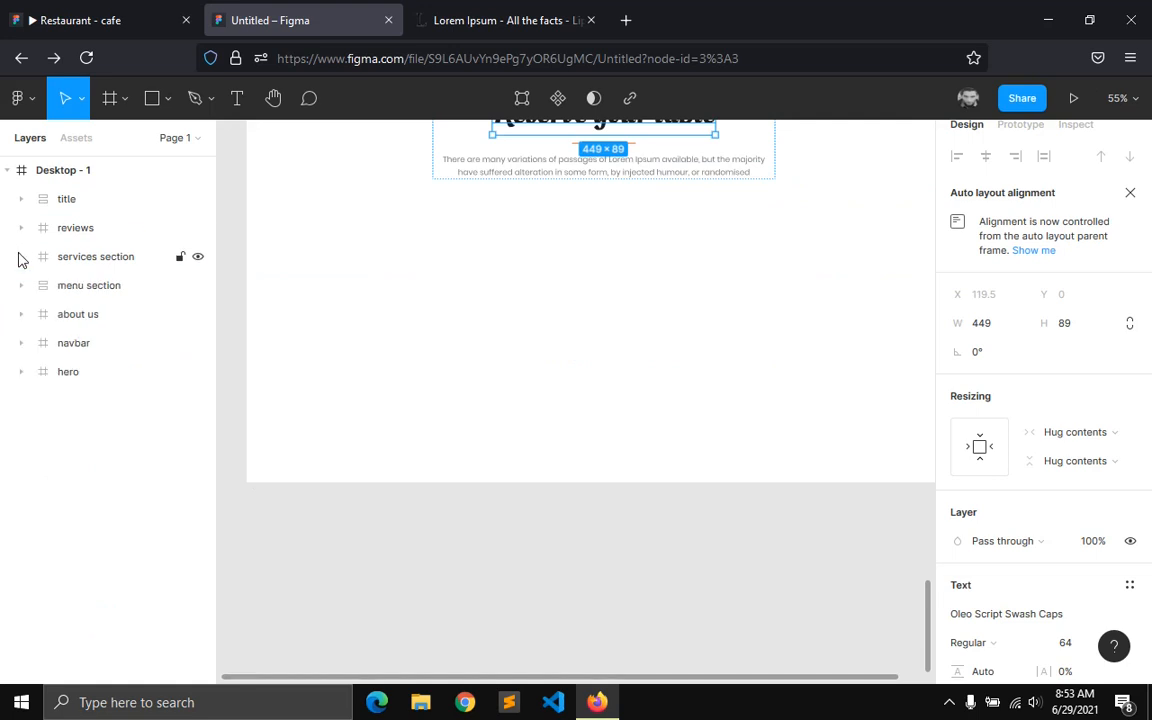
pyautogui.click(40, 170)
pyautogui.click(1074, 404)
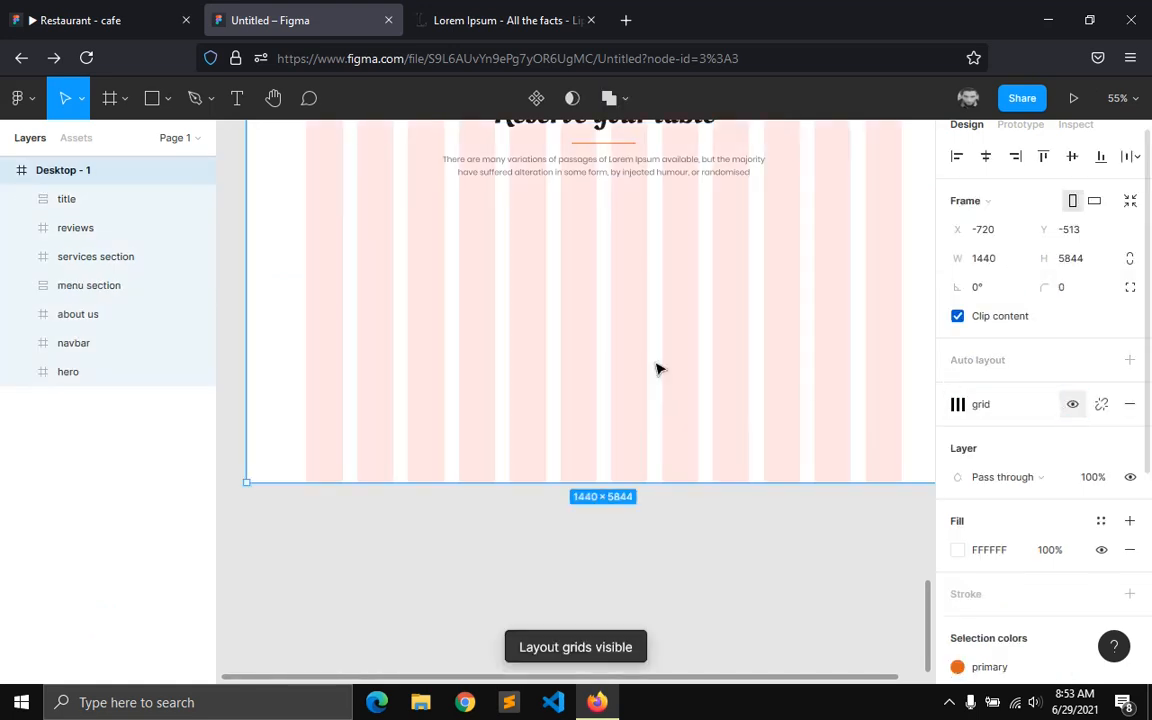
pyautogui.scroll(2, 600, 360)
# - Examine the booking form's fields and layout in the Restaurant - cafe prototype and return to the Untitled design file
pyautogui.click(146, 10)
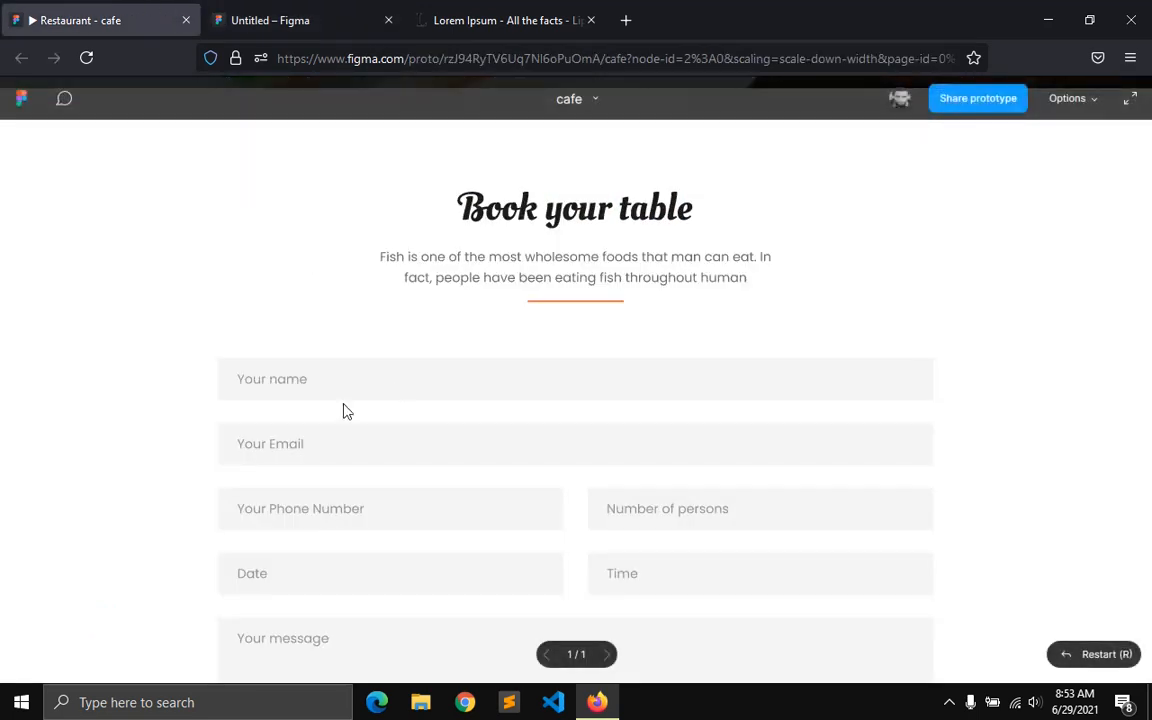
pyautogui.scroll(-1, 281, 392)
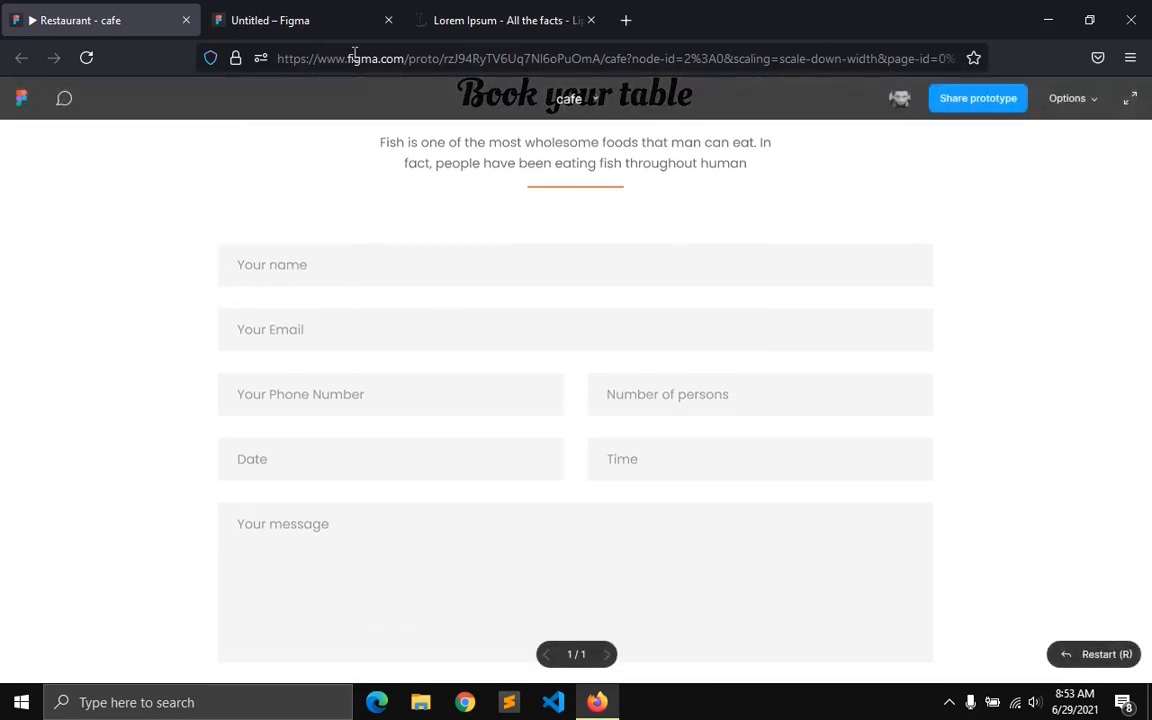
pyautogui.click(435, 12)
pyautogui.click(316, 10)
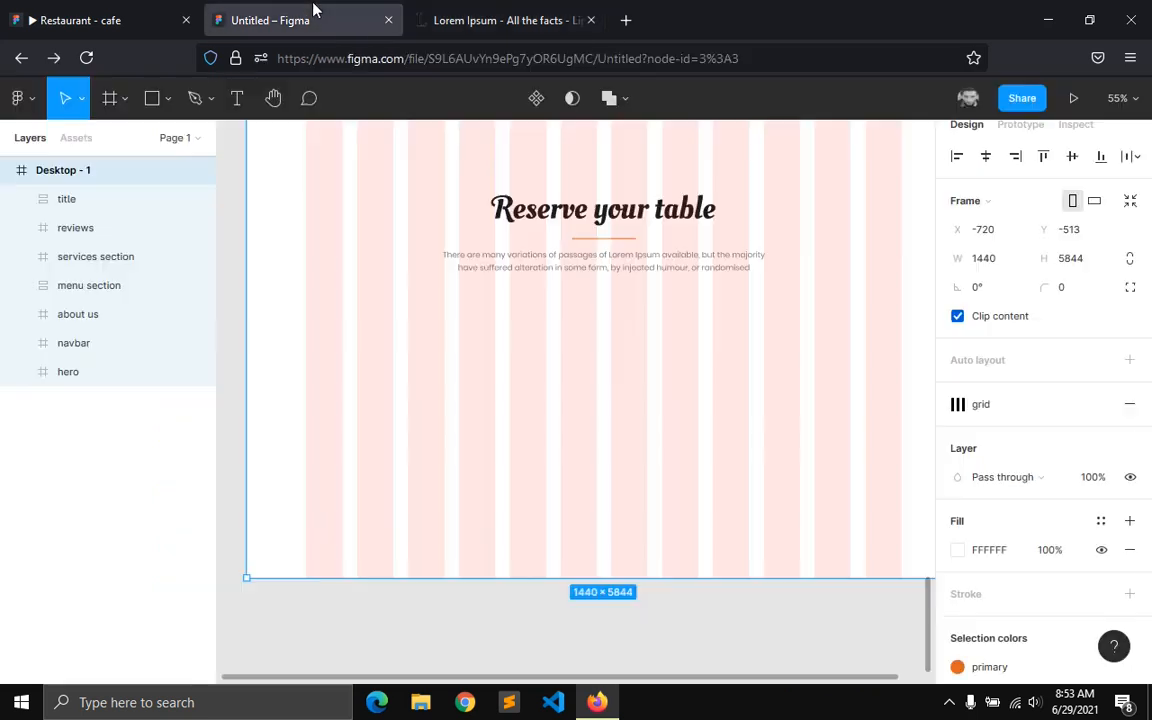
# - Draw a frame about 790 × 62 below the "Reserve your table" title block and fill it with the light color style
pyautogui.click(126, 102)
pyautogui.click(118, 144)
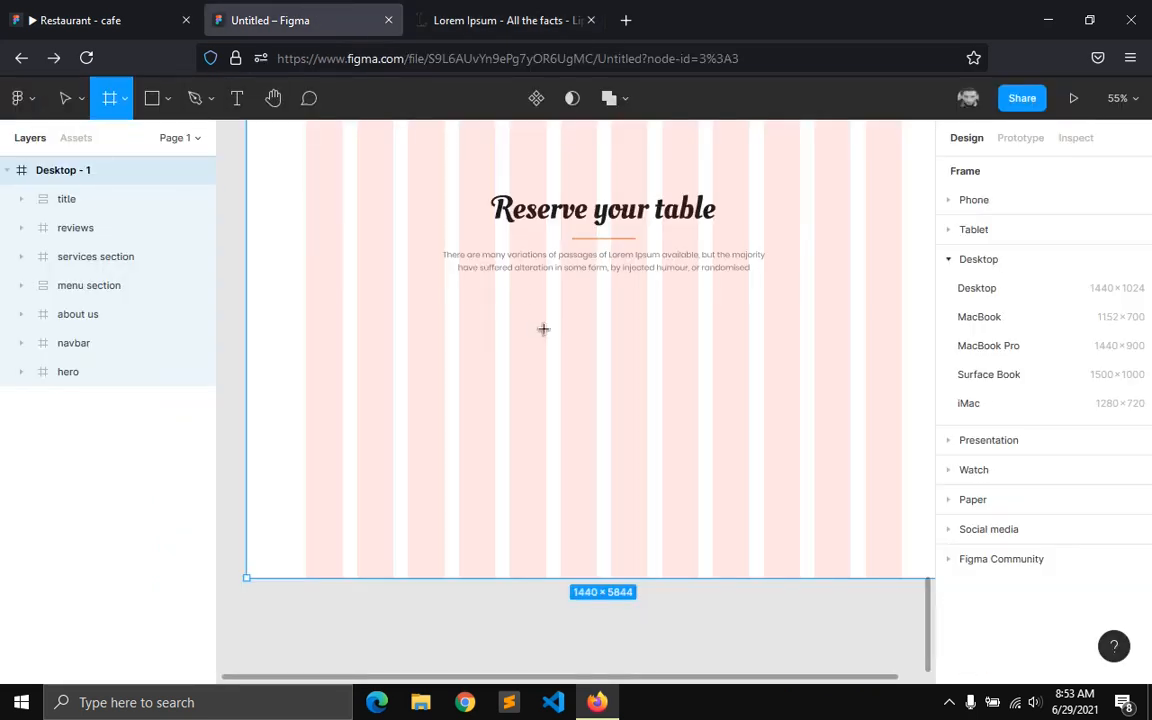
pyautogui.scroll(2, 542, 343)
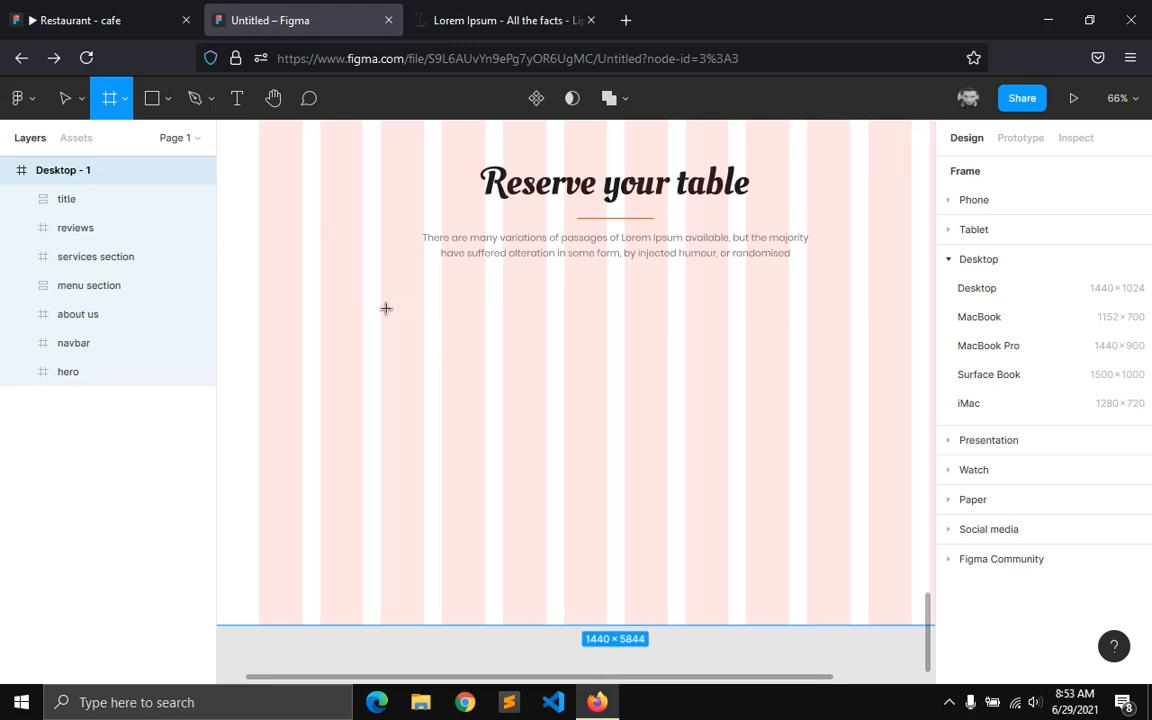
pyautogui.moveTo(382, 308); pyautogui.dragTo(870, 362)
pyautogui.scroll(-3, 1029, 440)
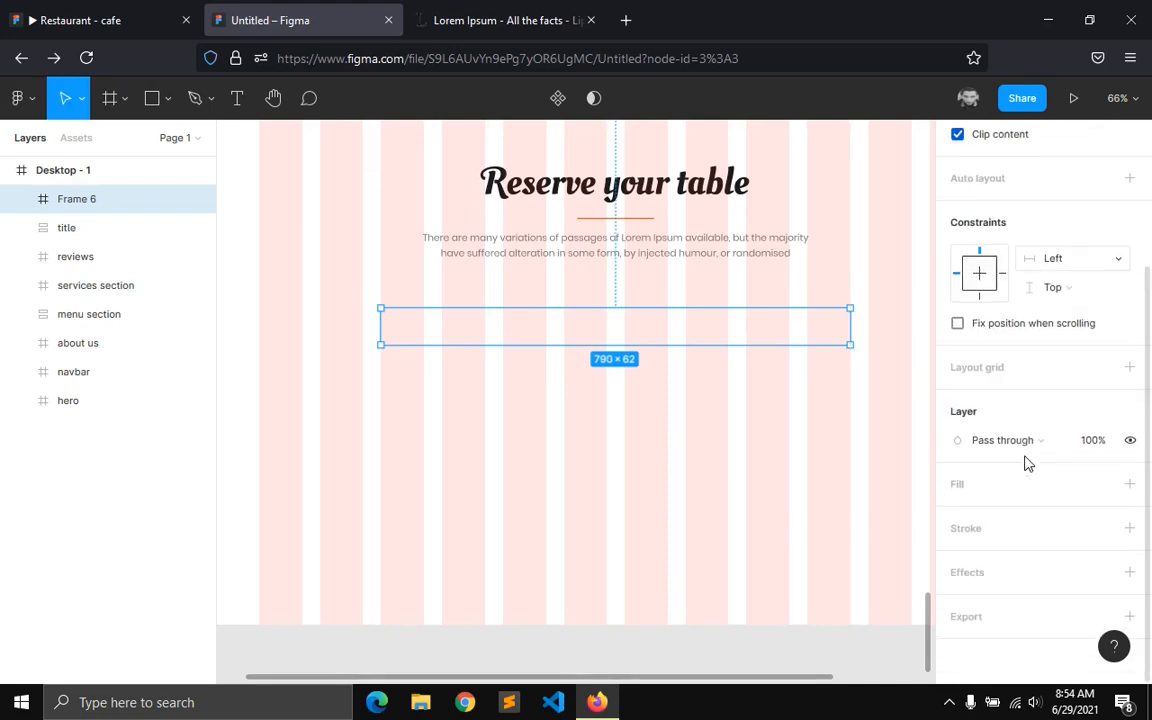
pyautogui.click(1101, 484)
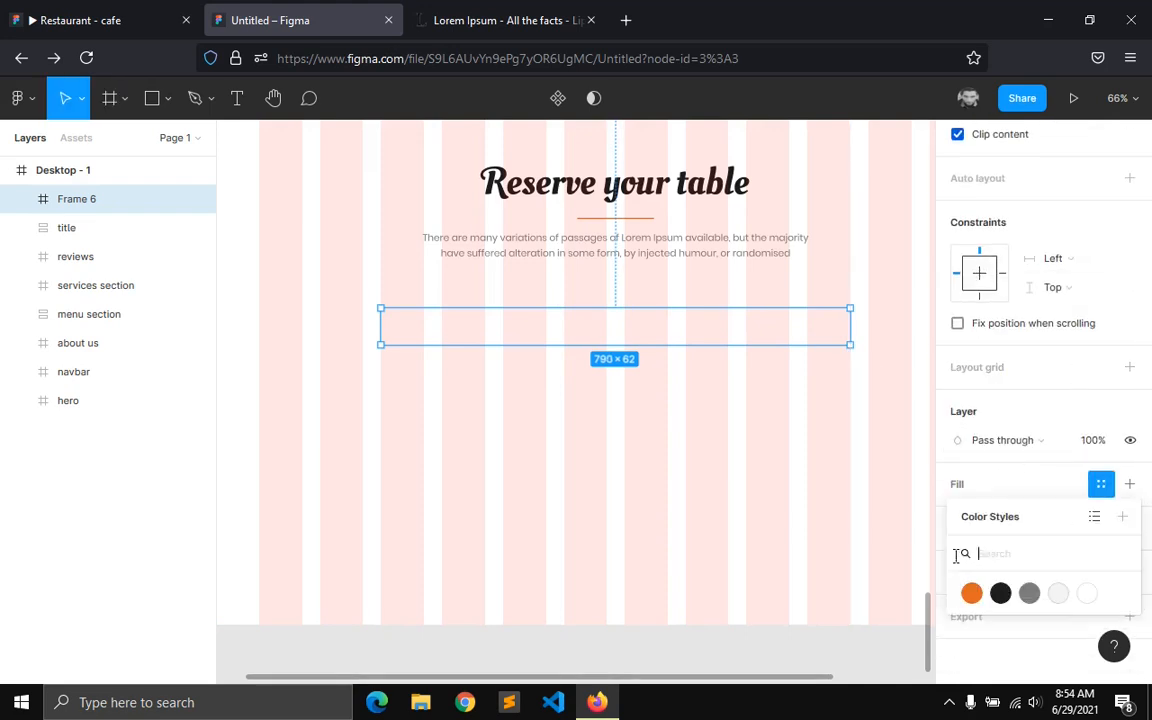
pyautogui.click(1066, 596)
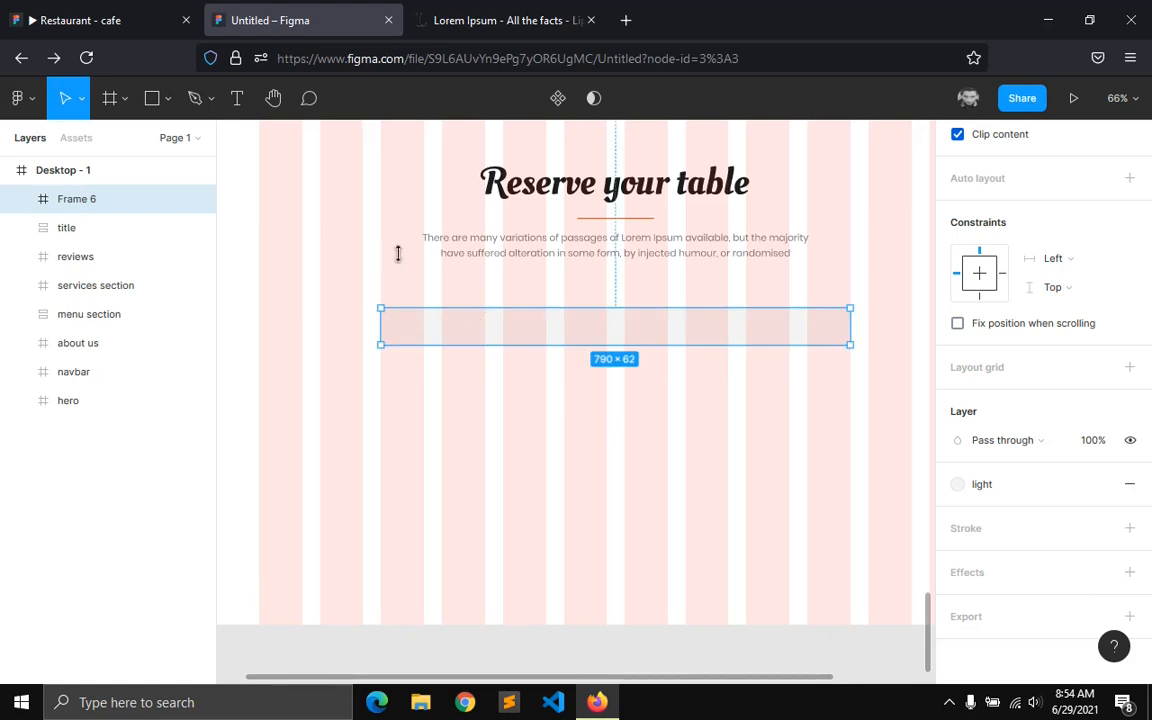
# - Add the placeholder text "Enter your name" inside the light grey frame
pyautogui.click(245, 117)
pyautogui.scroll(2, 405, 315)
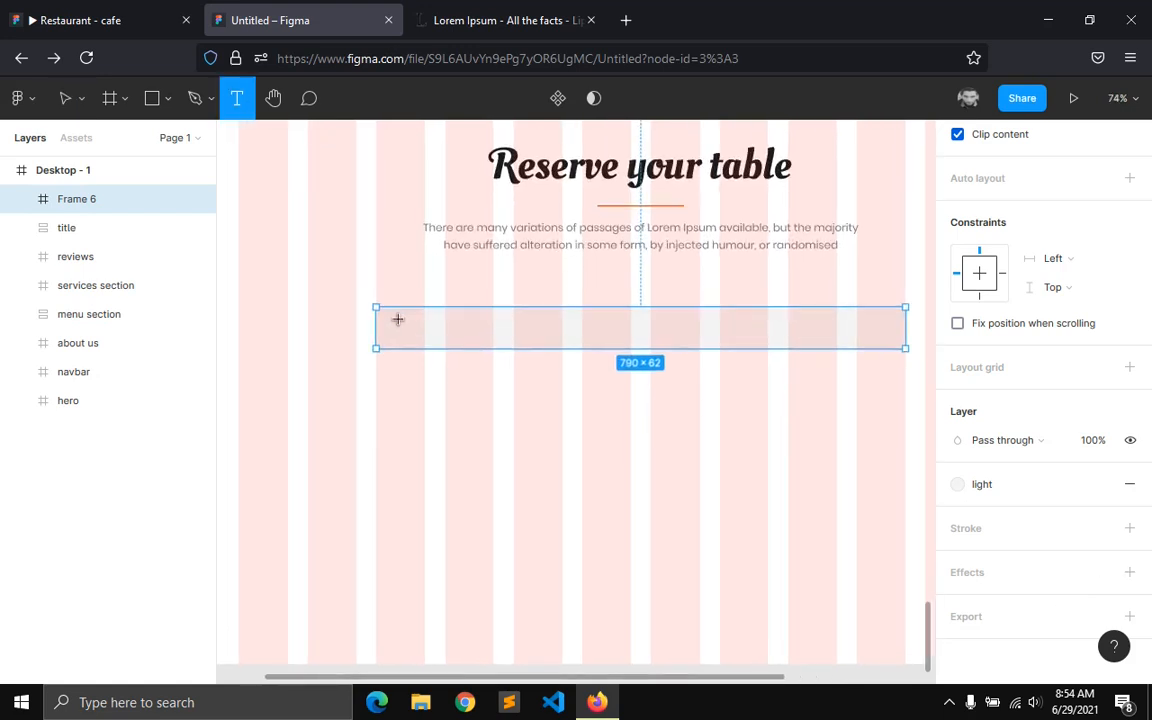
pyautogui.click(397, 350)
pyautogui.write('Ente')
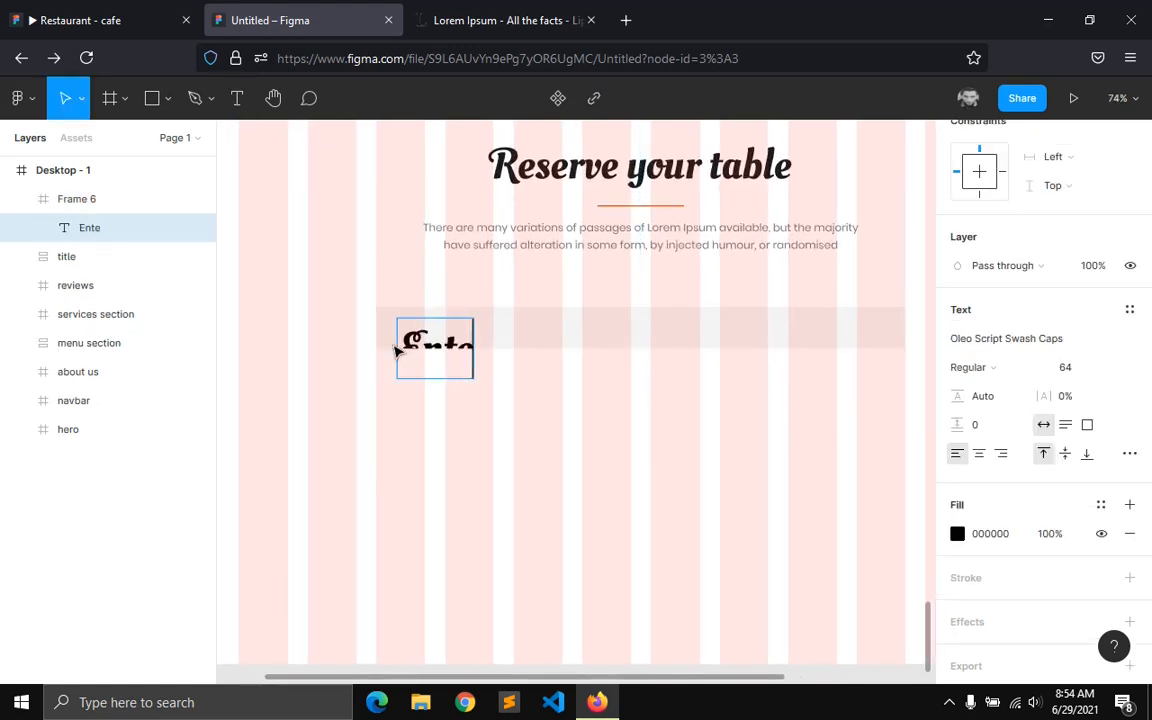
pyautogui.write('r your name')
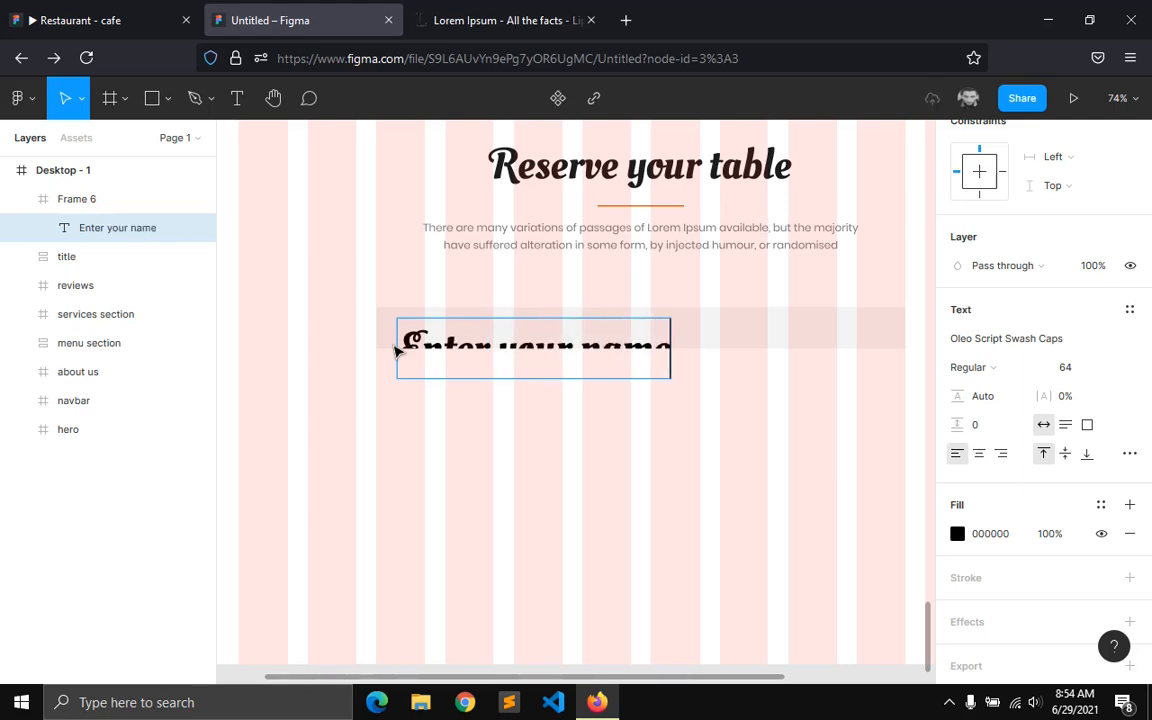
pyautogui.press('Escape')
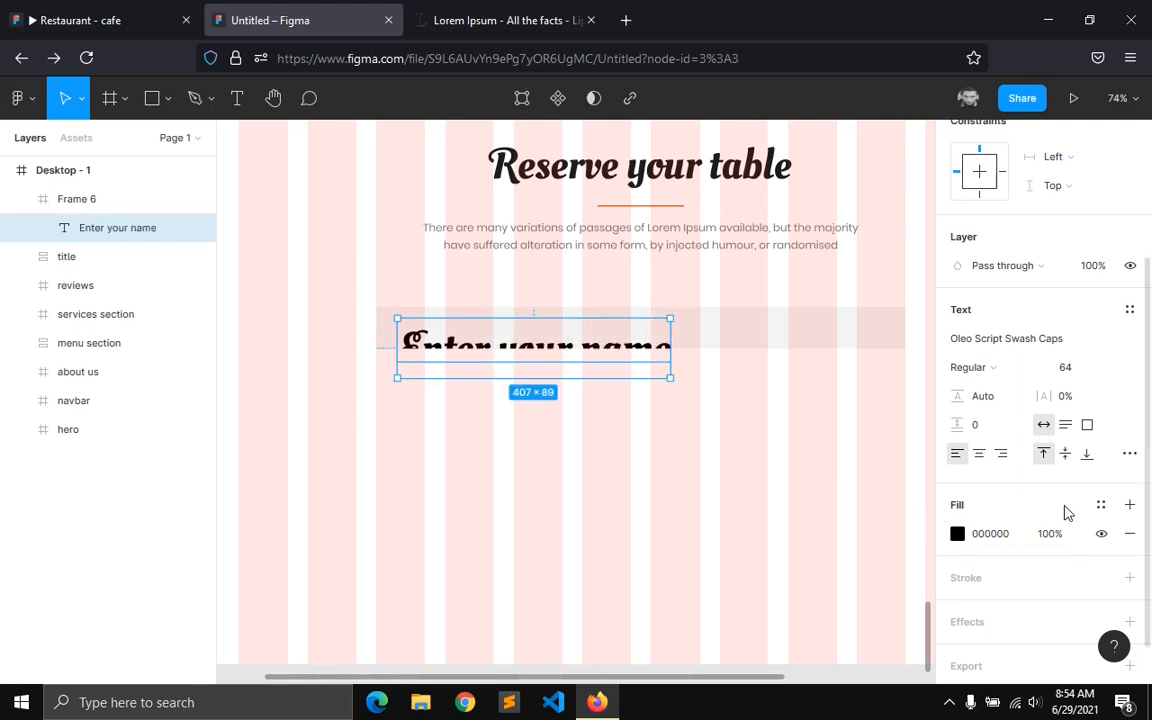
# - Apply the body text style to the "Enter your name" placeholder
pyautogui.click(1101, 504)
pyautogui.click(1087, 492)
pyautogui.click(1129, 309)
pyautogui.click(1005, 415)
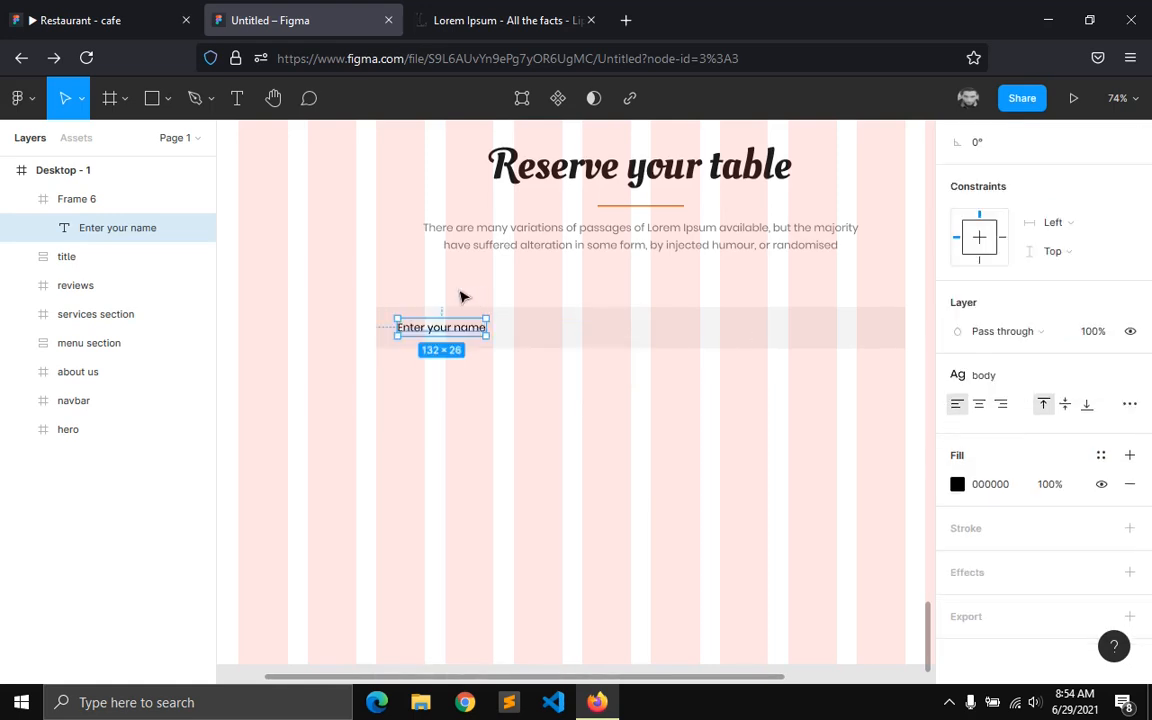
# - Move the placeholder text to the left edge of its frame and change its fill to grey 888888
pyautogui.click(93, 14)
pyautogui.hotkey('ctrl', 'Tab')
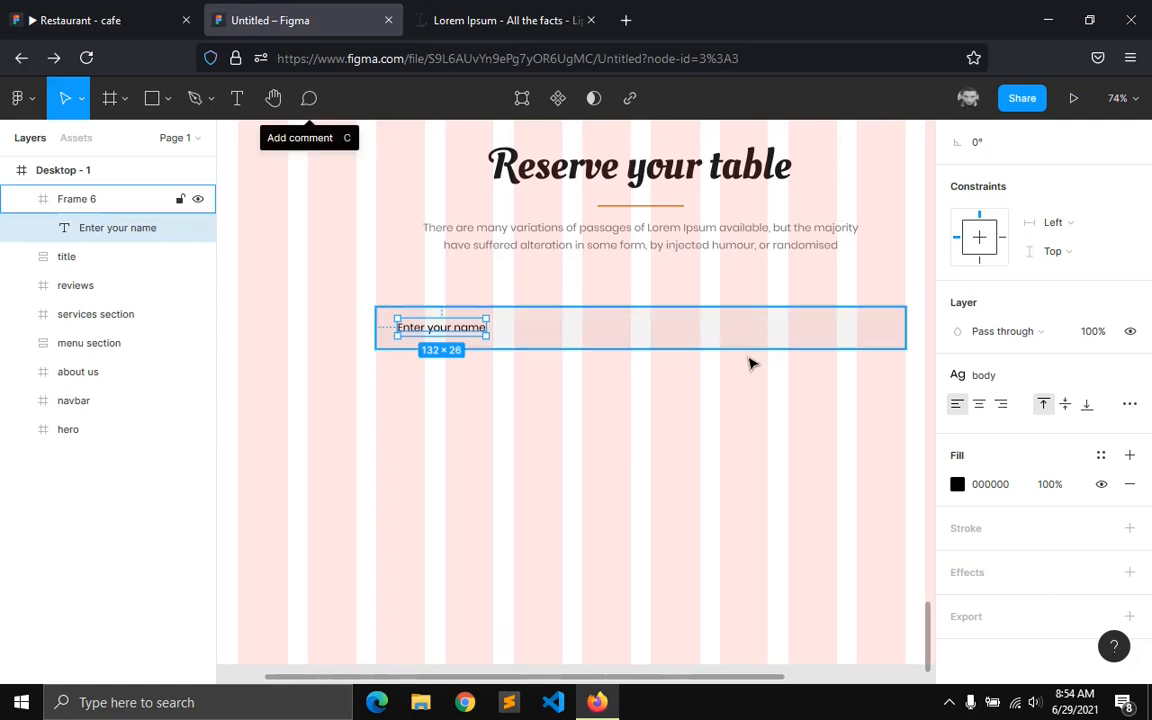
pyautogui.moveTo(470, 329); pyautogui.dragTo(445, 334)
pyautogui.click(957, 485)
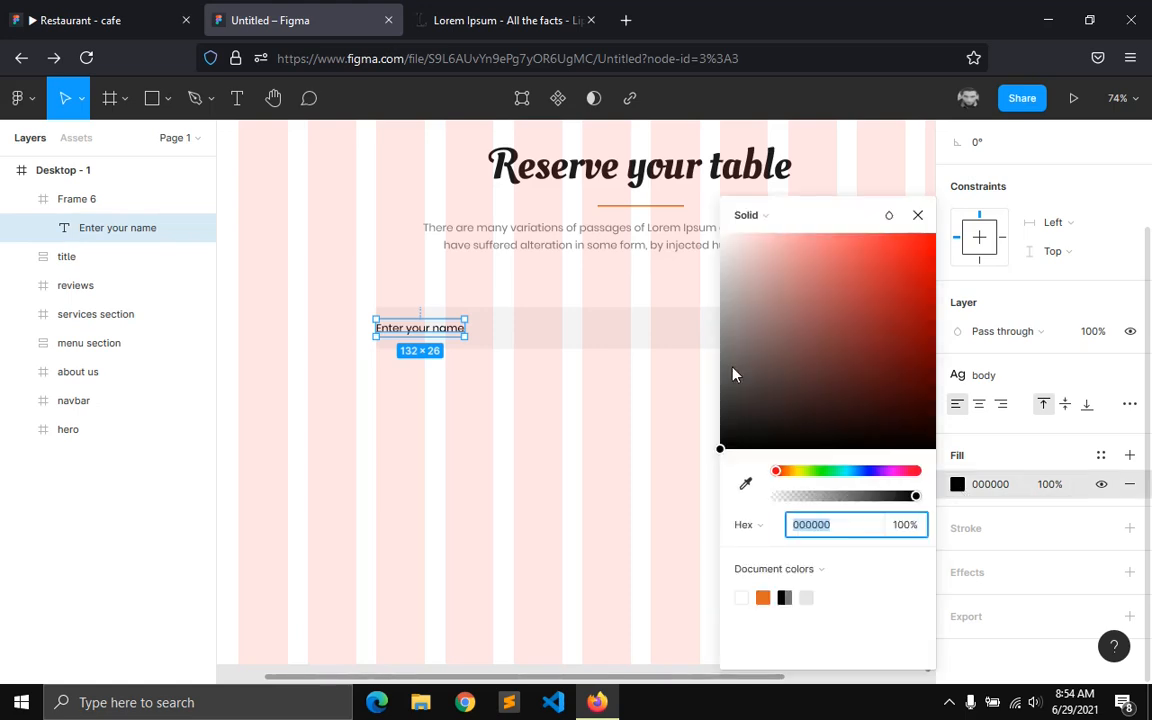
pyautogui.moveTo(720, 450); pyautogui.dragTo(718, 337)
pyautogui.press('Escape')
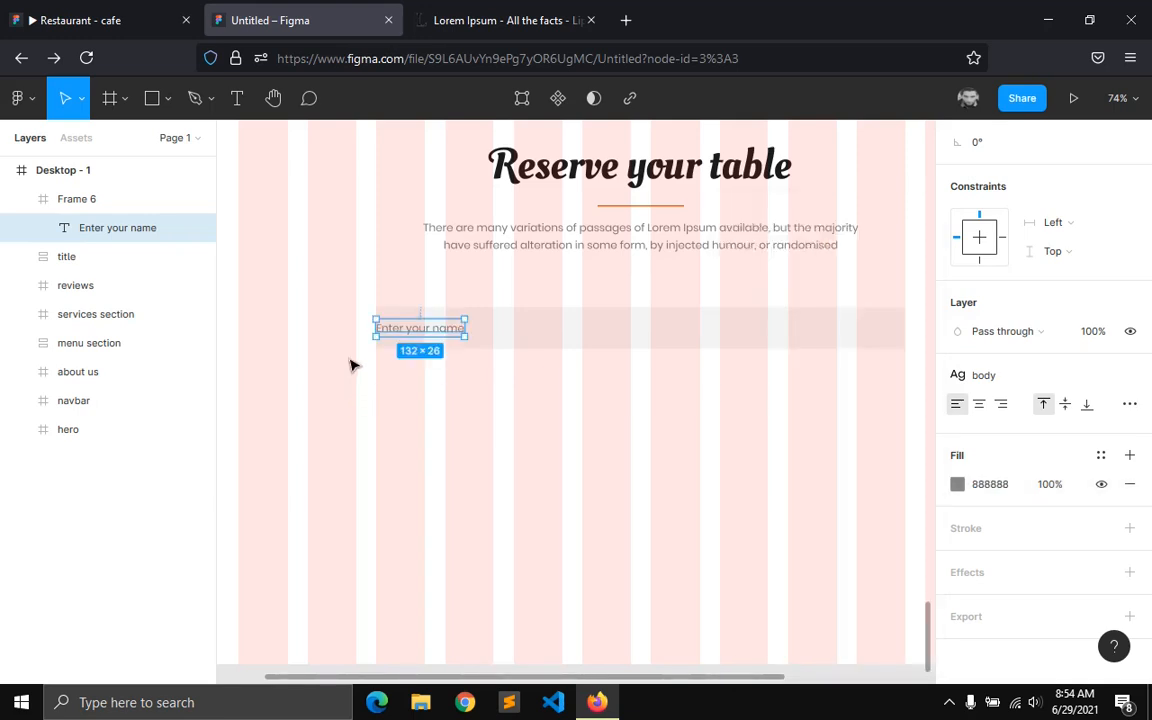
pyautogui.scroll(5, 352, 363)
pyautogui.click(407, 368)
pyautogui.doubleClick(491, 302)
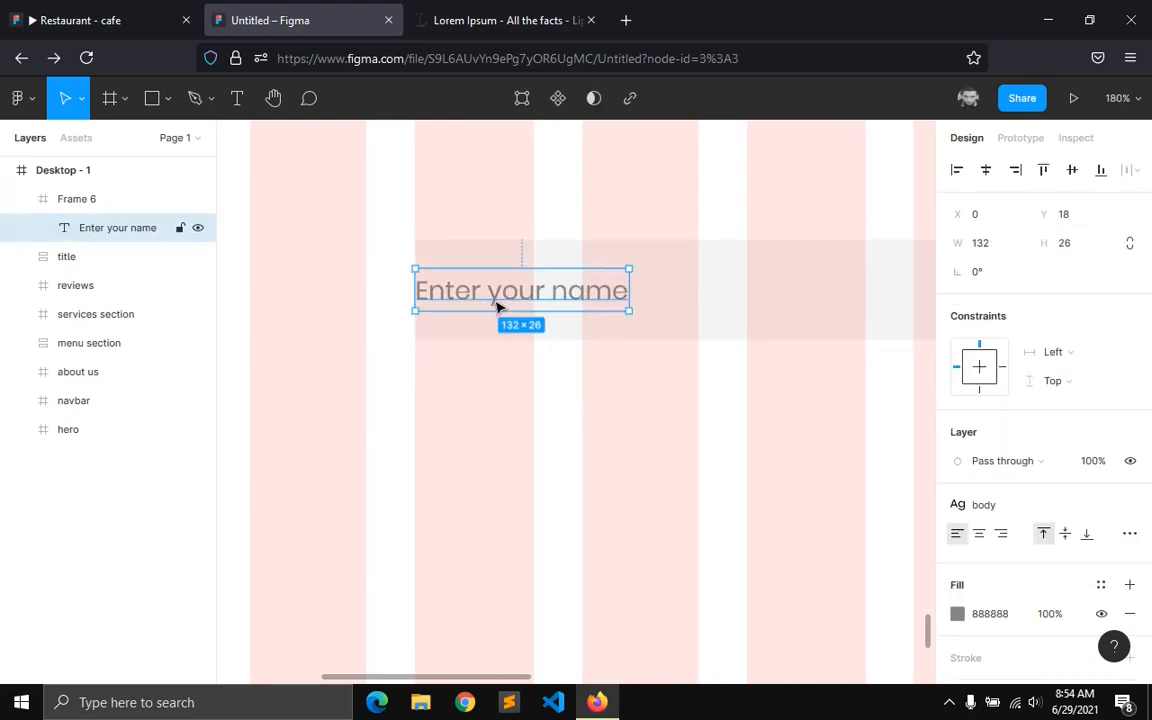
pyautogui.click(1129, 505)
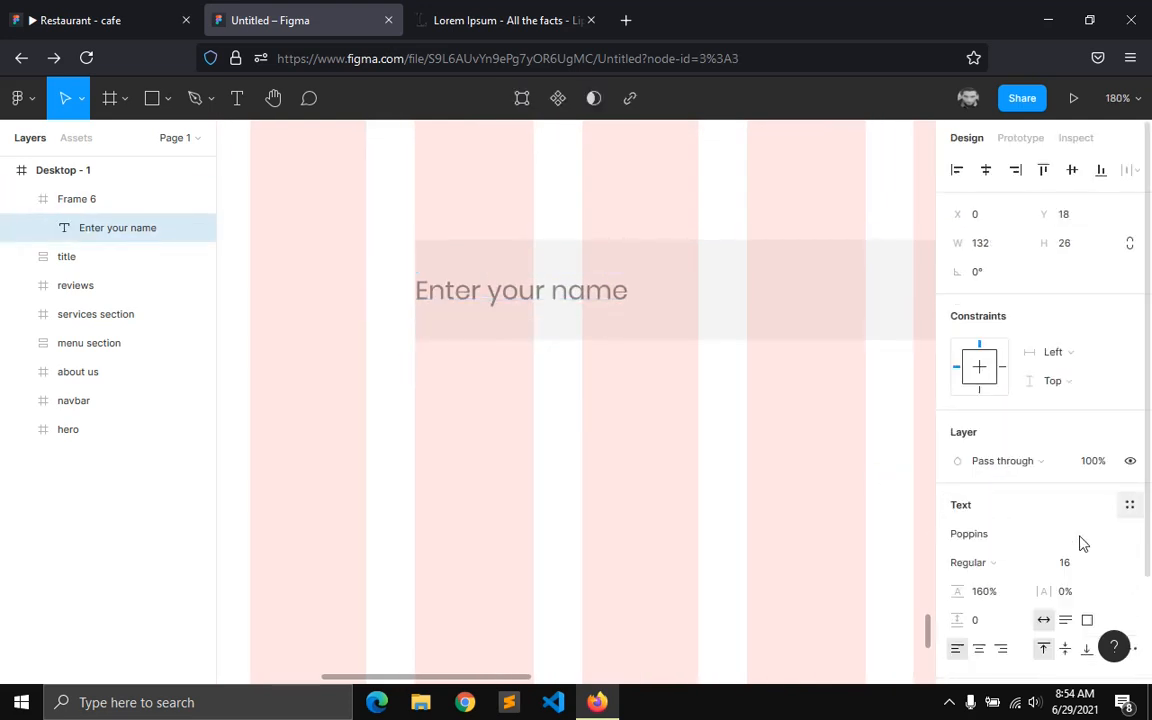
pyautogui.click(1073, 563)
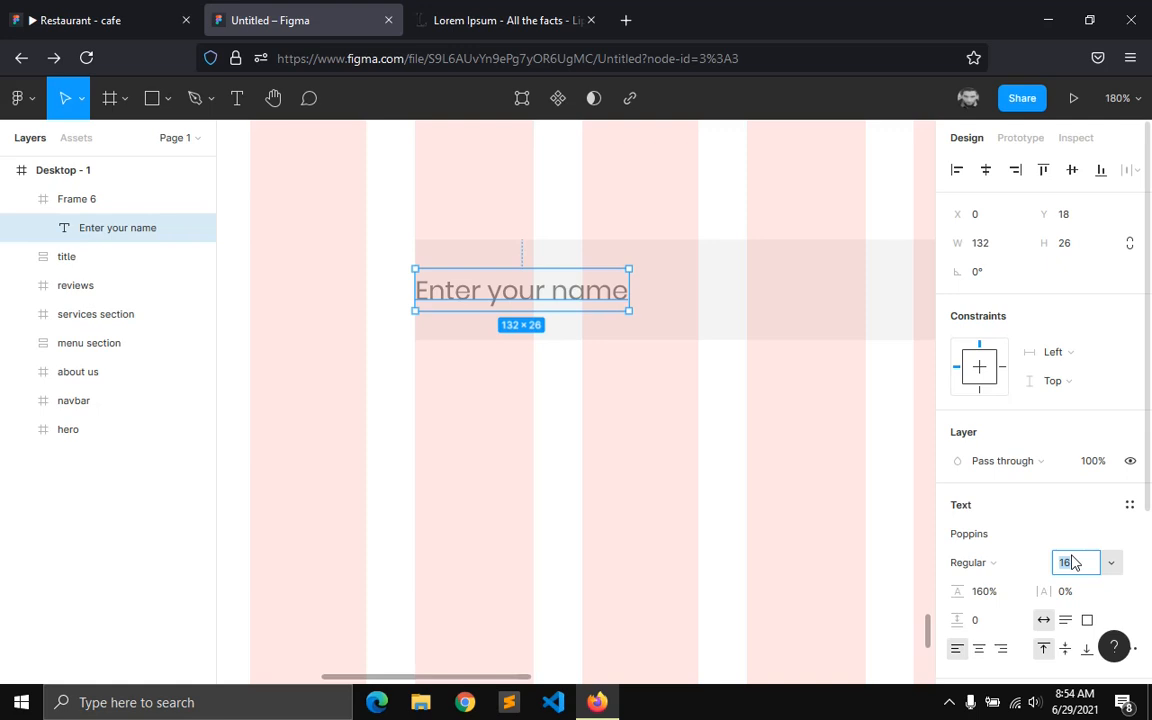
pyautogui.click(1127, 505)
pyautogui.click(1012, 611)
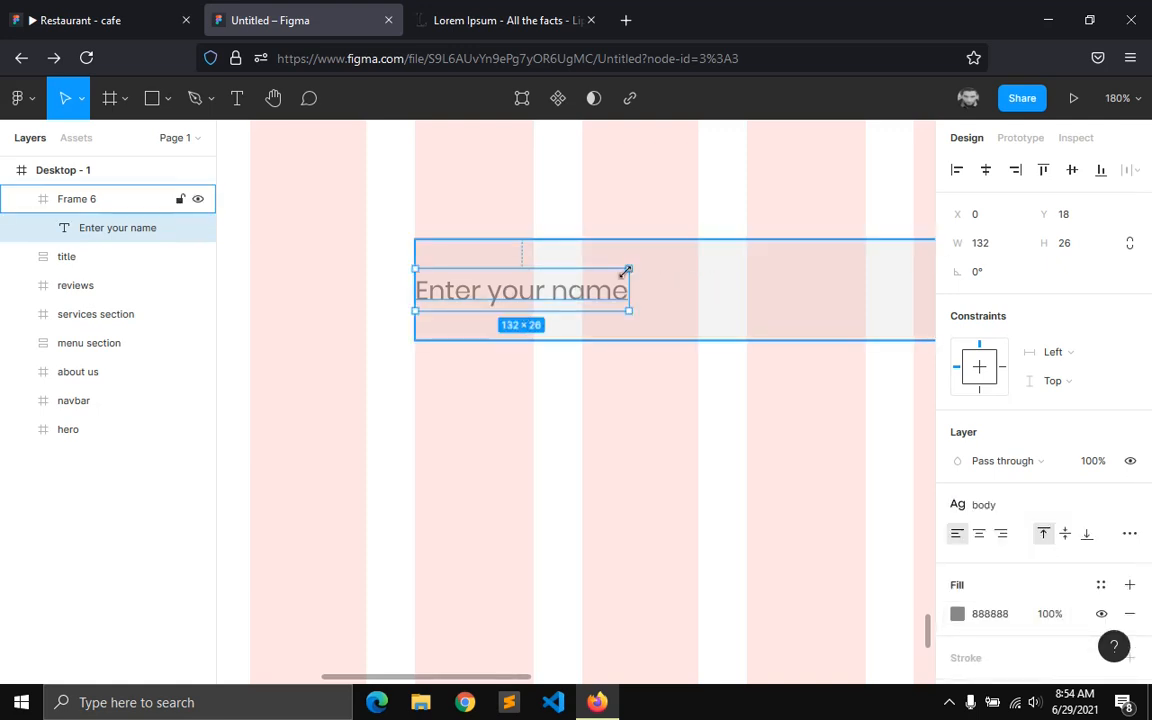
pyautogui.hotkey('shift', 'Right')
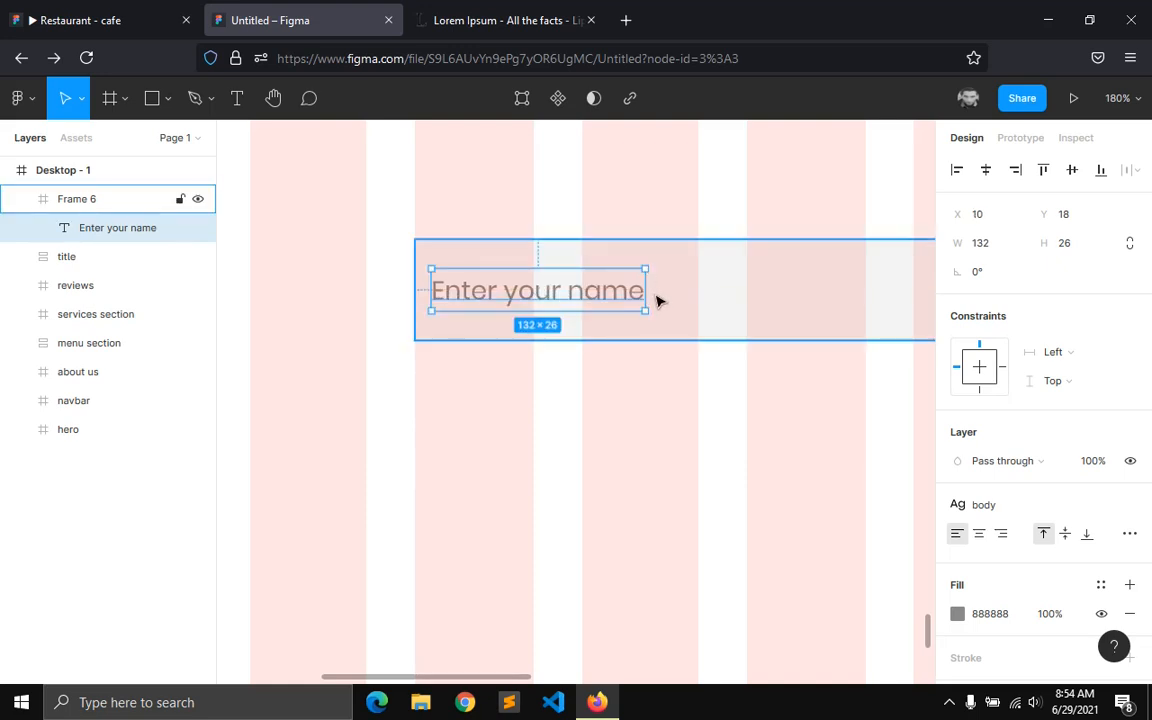
pyautogui.hotkey('shift', 'Left')
# - Add auto layout to the name field frame and widen it to 688 along the layout grid columns
pyautogui.click(79, 208)
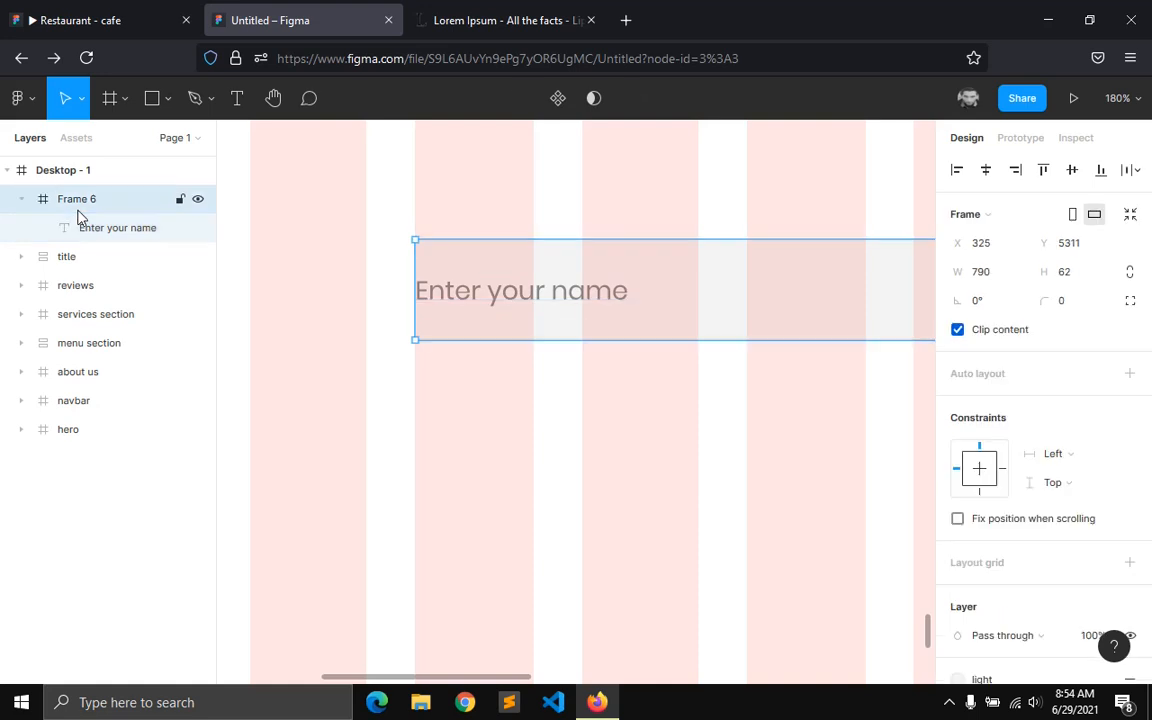
pyautogui.hotkey('shift', 'a')
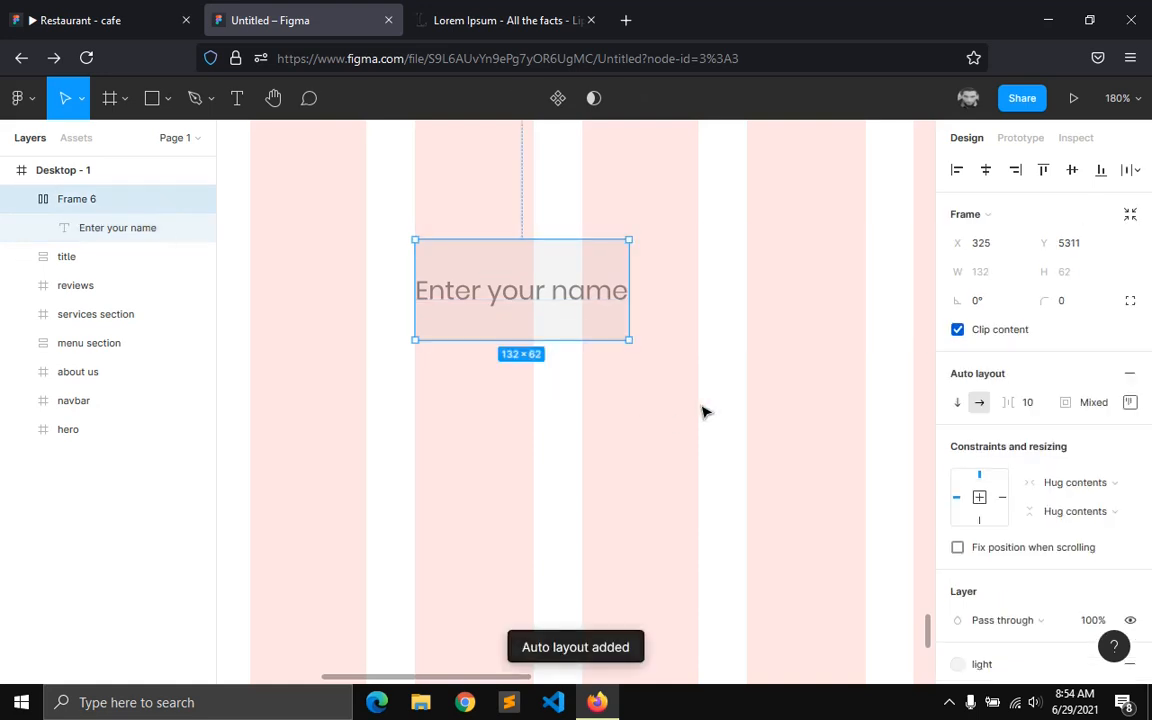
pyautogui.moveTo(981, 299); pyautogui.dragTo(836, 309)
pyautogui.scroll(-2, 507, 337)
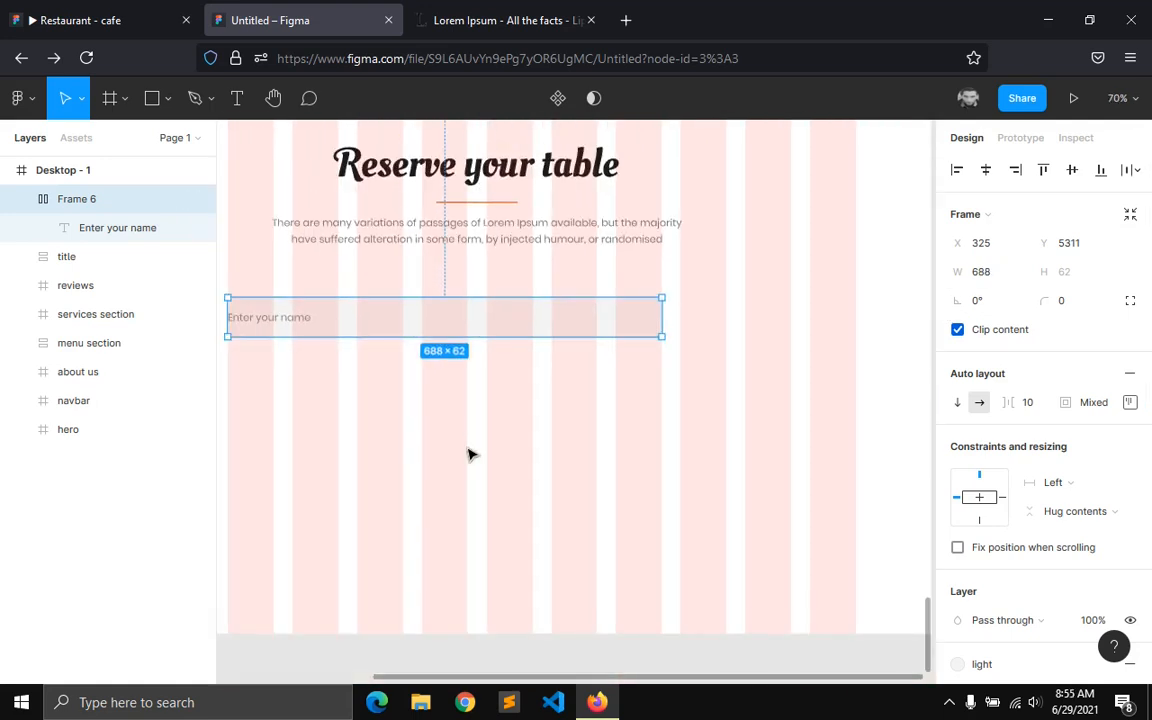
pyautogui.moveTo(453, 676); pyautogui.dragTo(439, 675)
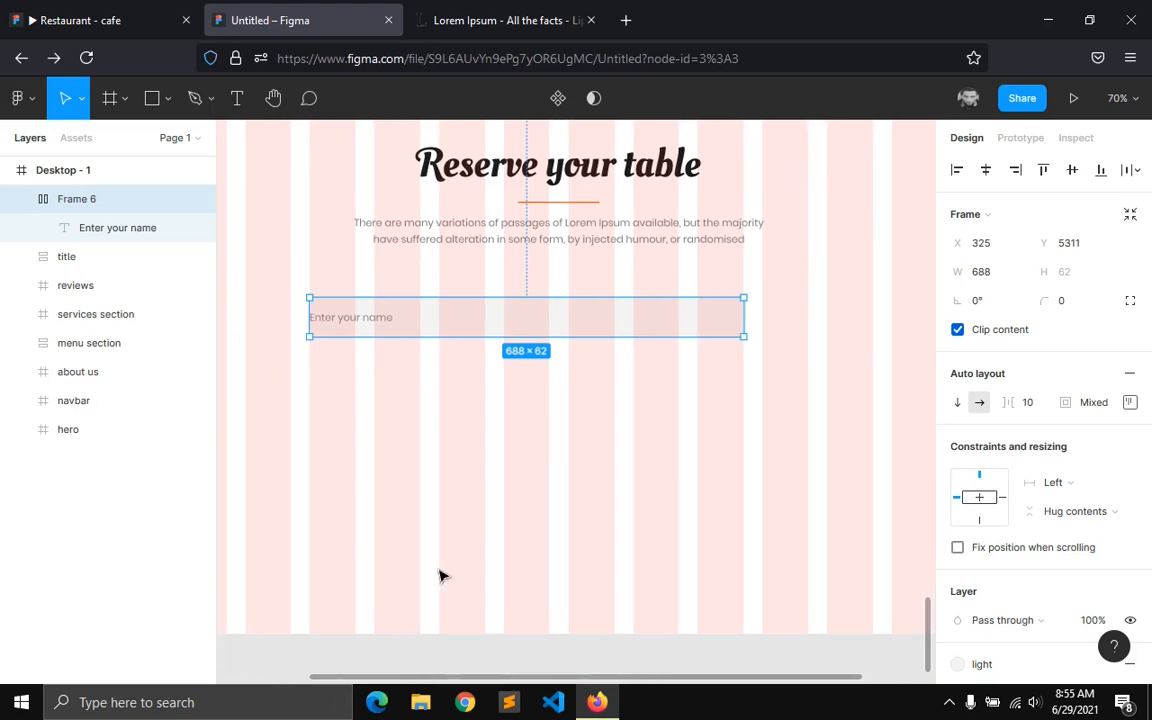
# - Examine the dimensions of the Explore Menu button in the menu section and return to the reservation form
pyautogui.scroll(15, 442, 514)
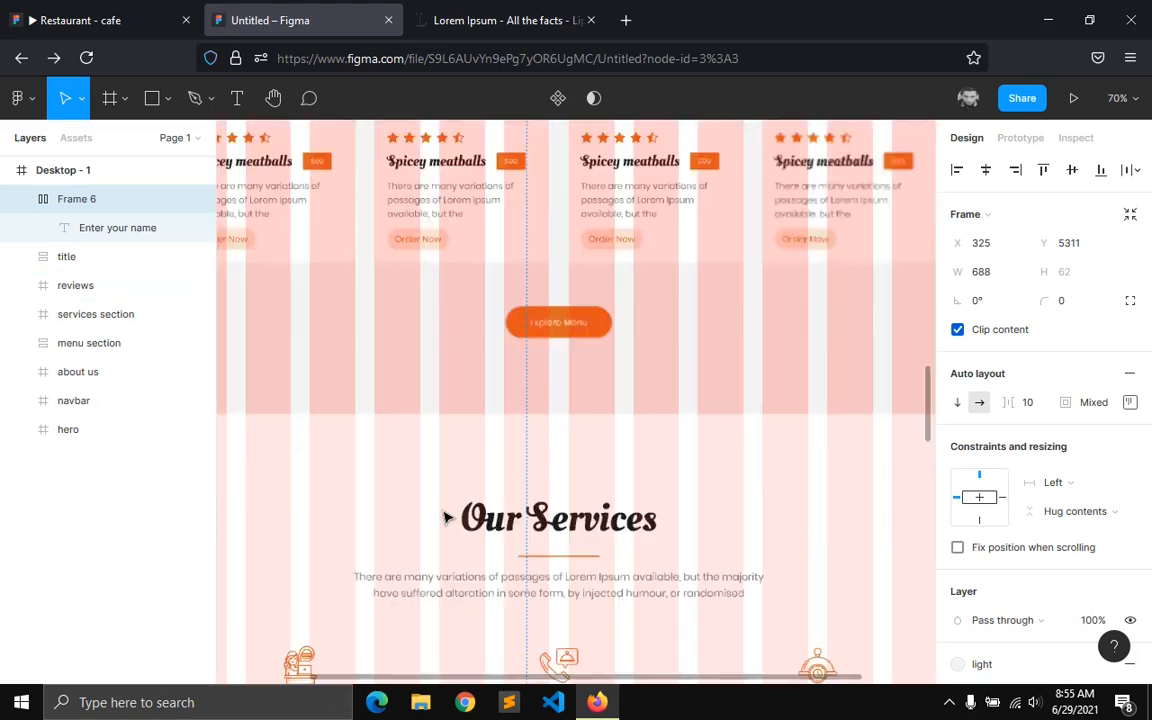
pyautogui.scroll(5, 447, 516)
pyautogui.scroll(-5, 509, 488)
pyautogui.scroll(6, 527, 442)
pyautogui.doubleClick(524, 442)
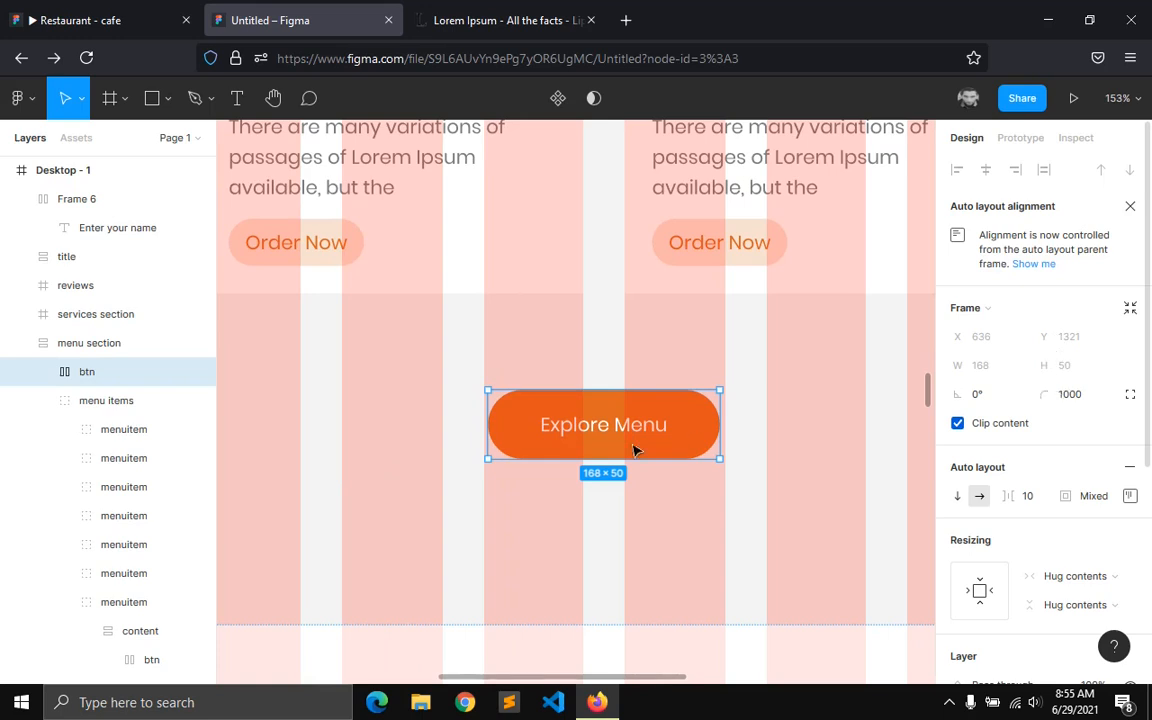
pyautogui.scroll(10, 625, 448)
pyautogui.scroll(-5, 625, 448)
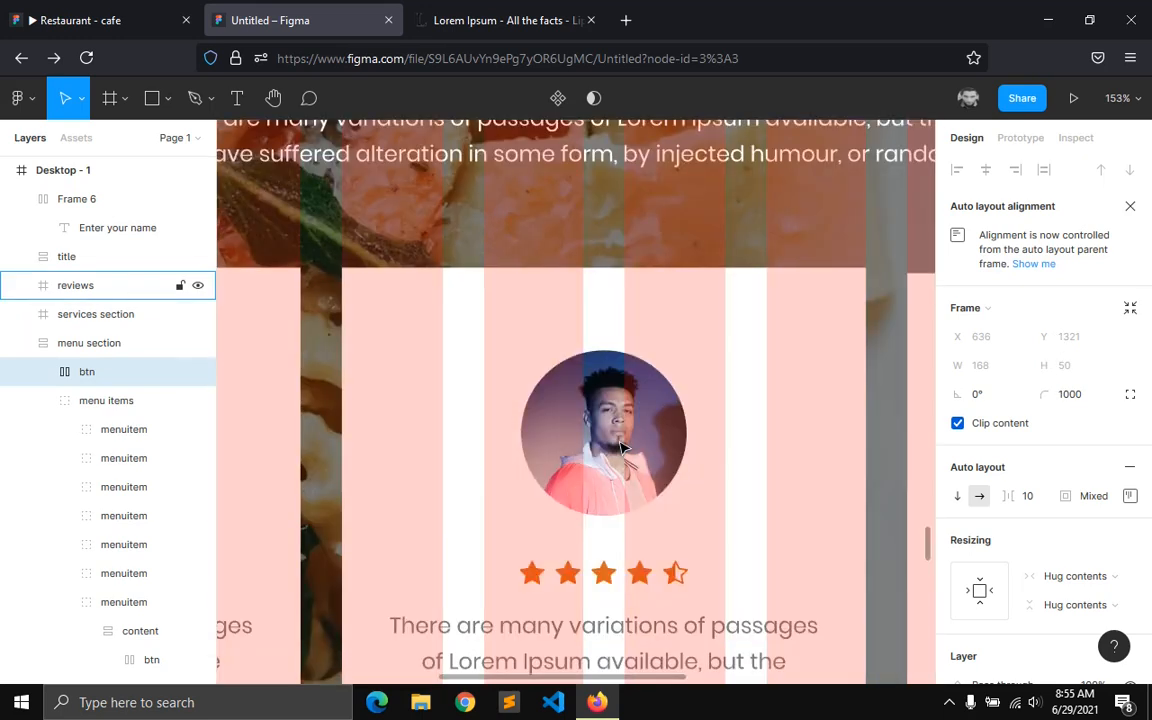
pyautogui.scroll(-3, 620, 440)
pyautogui.scroll(-5, 615, 435)
pyautogui.scroll(3, 524, 357)
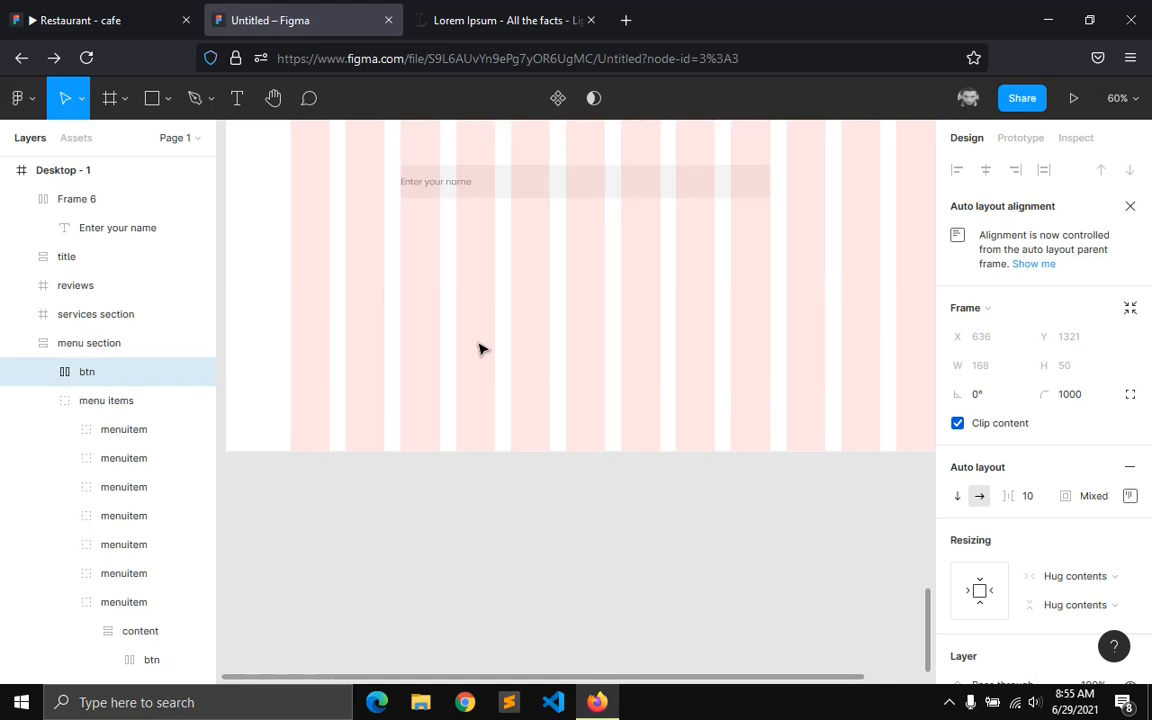
# - Give the name field frame a fixed vertical size with a height of 50
pyautogui.click(466, 362)
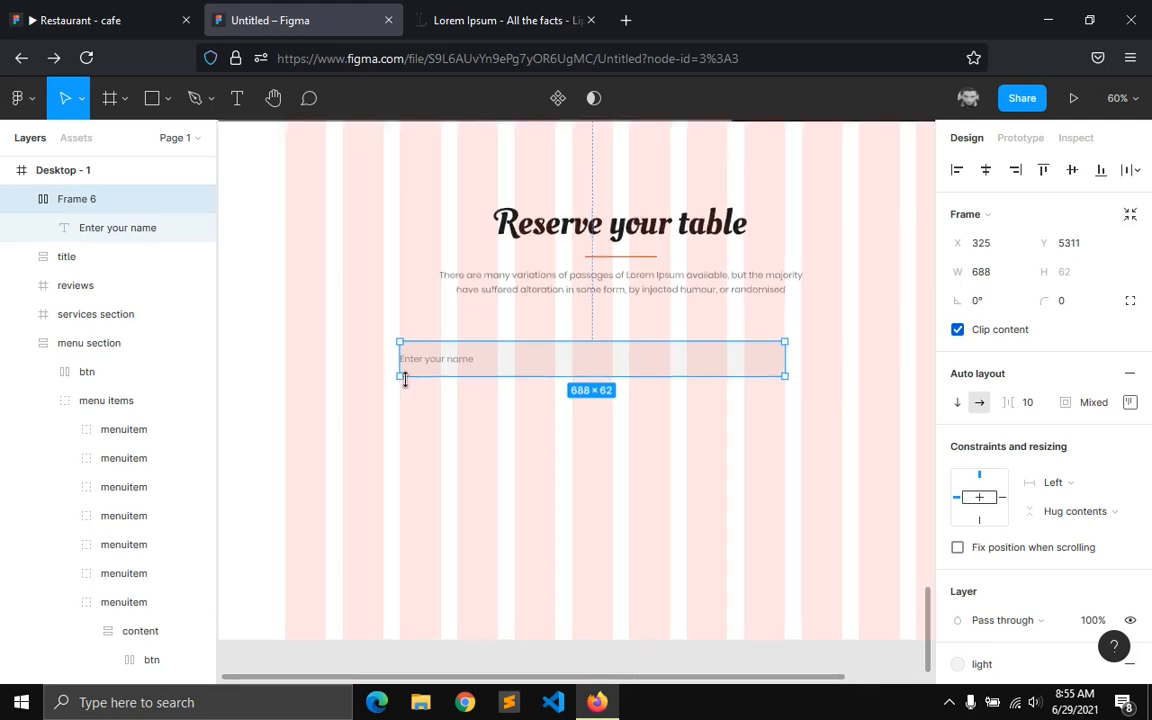
pyautogui.scroll(5, 404, 375)
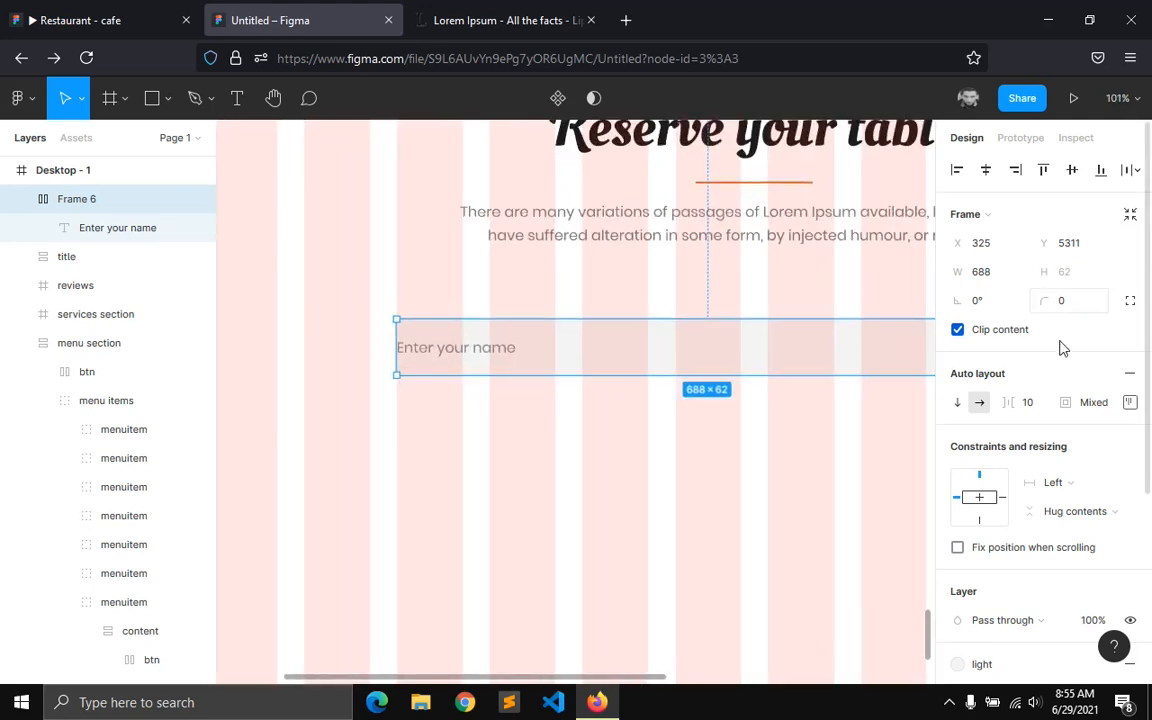
pyautogui.click(1058, 481)
pyautogui.click(1060, 392)
pyautogui.click(1025, 510)
pyautogui.click(1030, 489)
pyautogui.click(1085, 280)
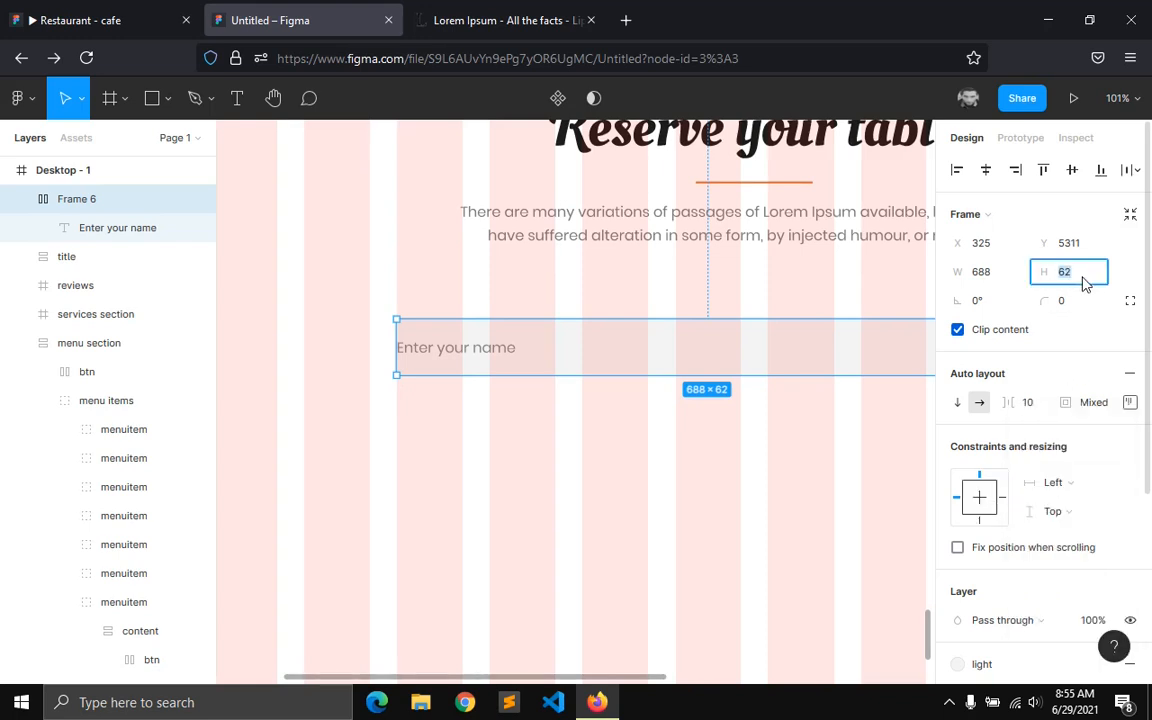
pyautogui.write('50')
pyautogui.press('Return')
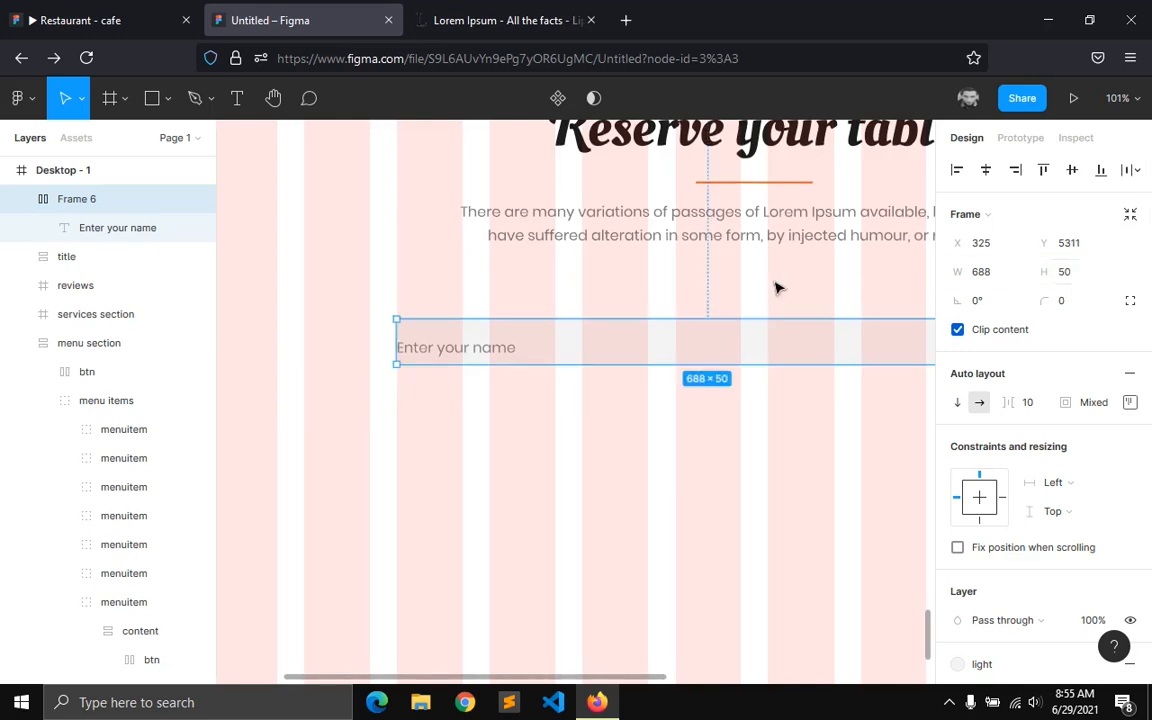
# - Align the name field's auto layout content to the left centre and set its left padding to 16
pyautogui.doubleClick(497, 356)
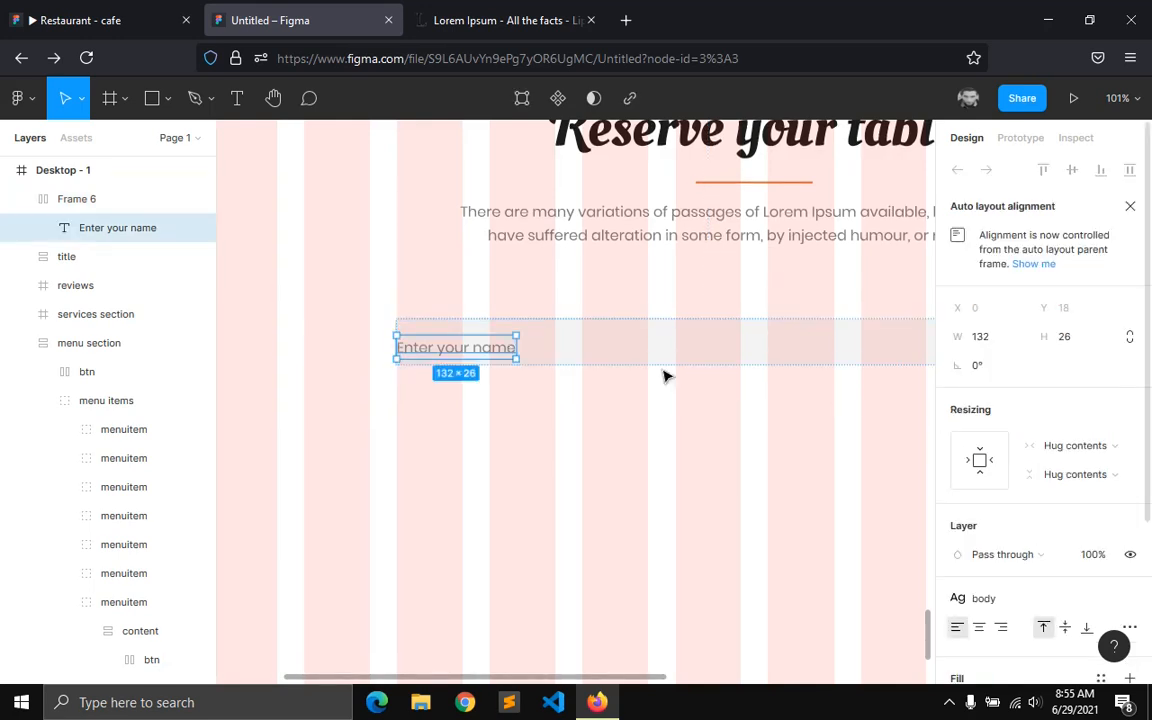
pyautogui.click(537, 345)
pyautogui.click(1129, 402)
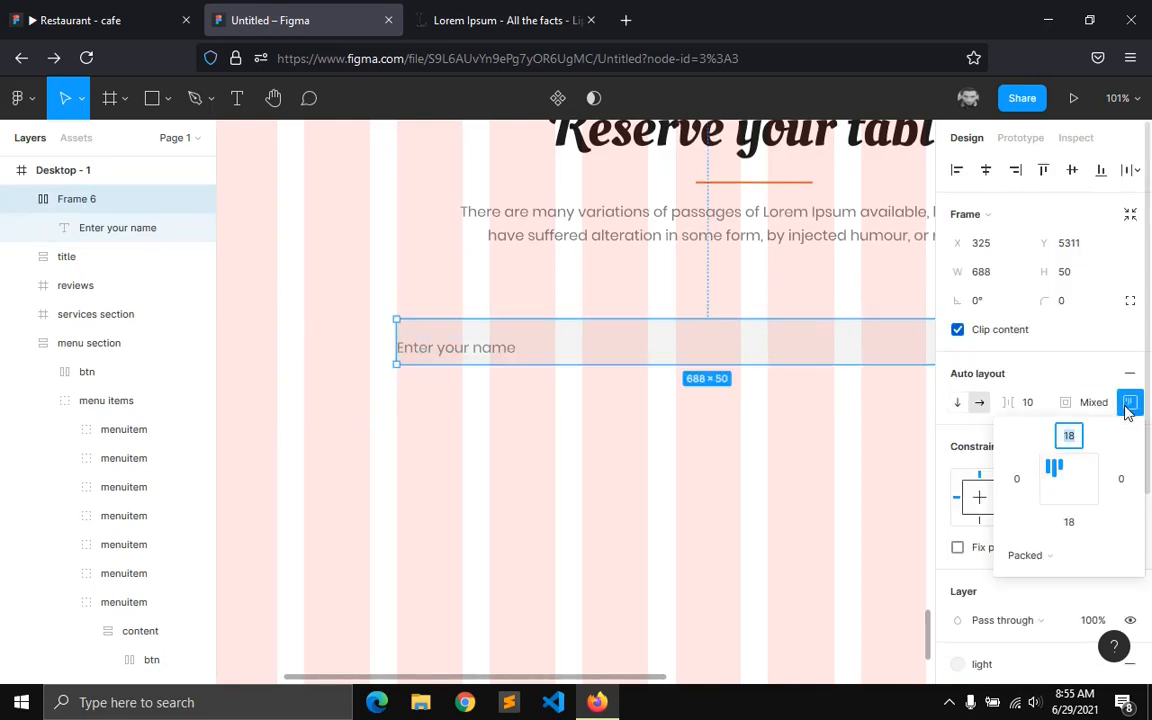
pyautogui.click(1045, 487)
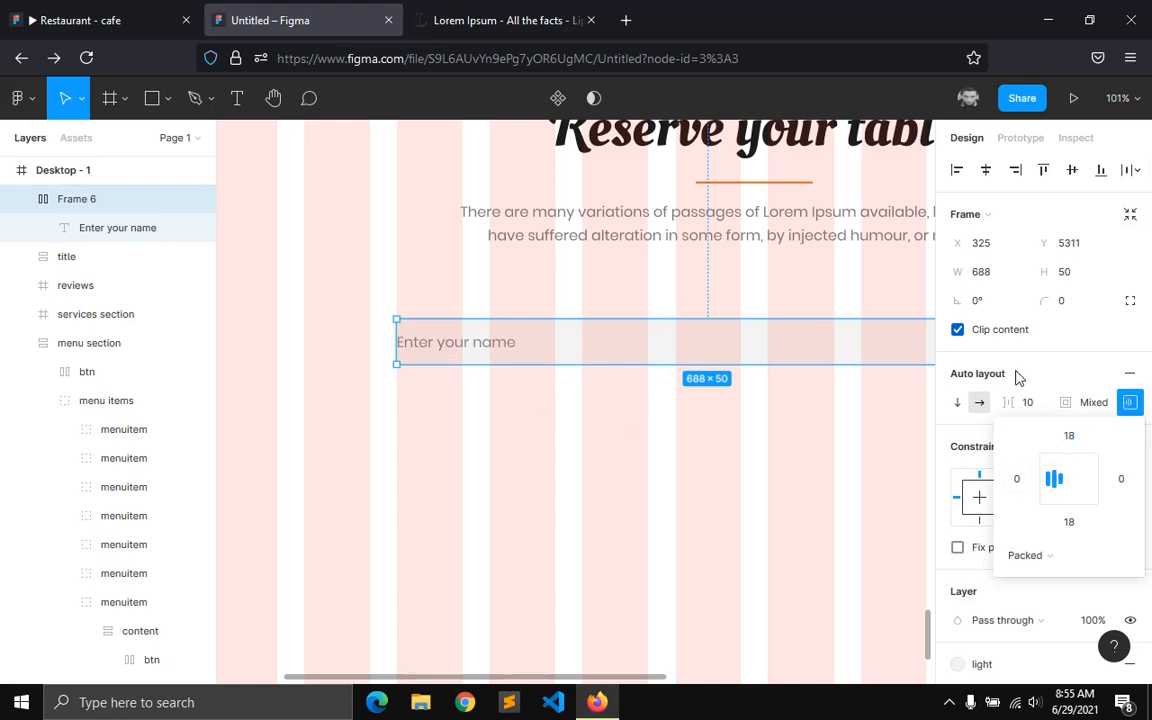
pyautogui.click(1022, 480)
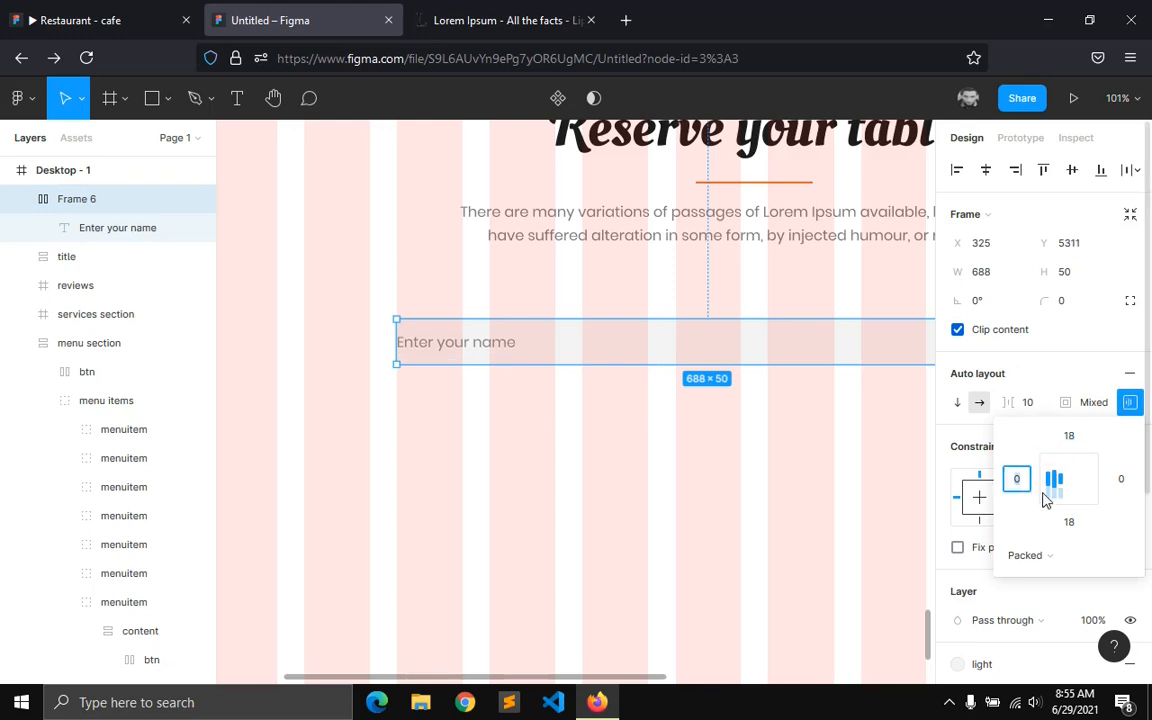
pyautogui.press('Return')
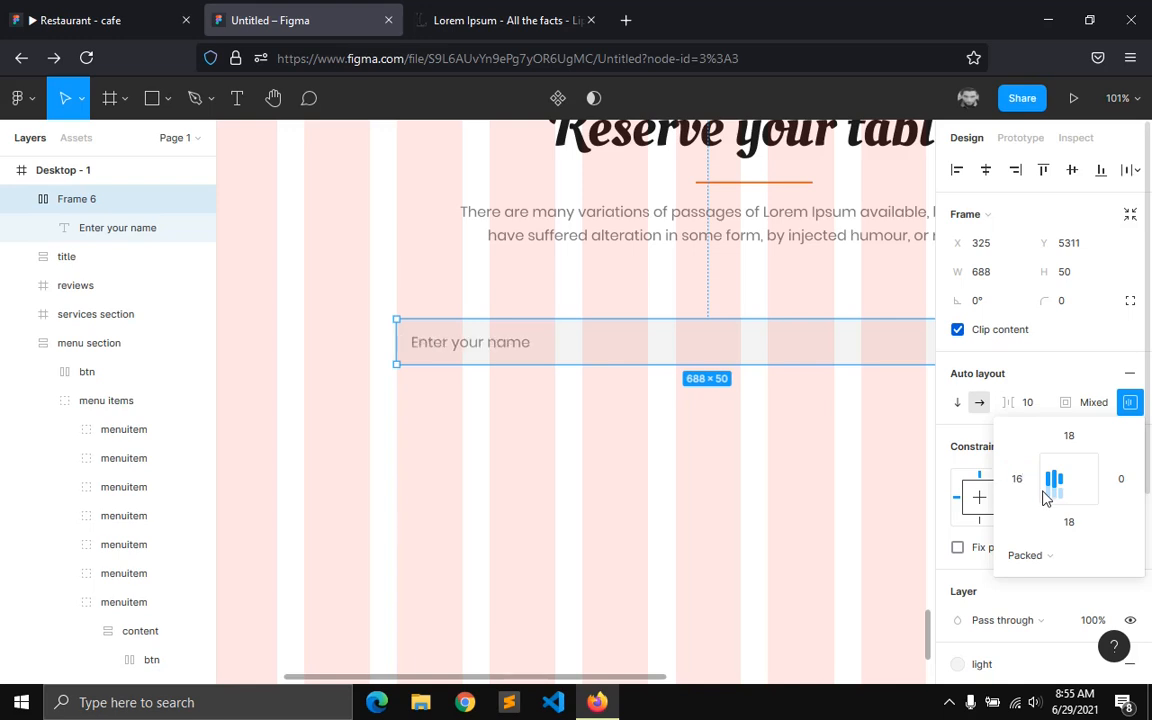
# - Rename the name field's frame layer as input
pyautogui.click(596, 553)
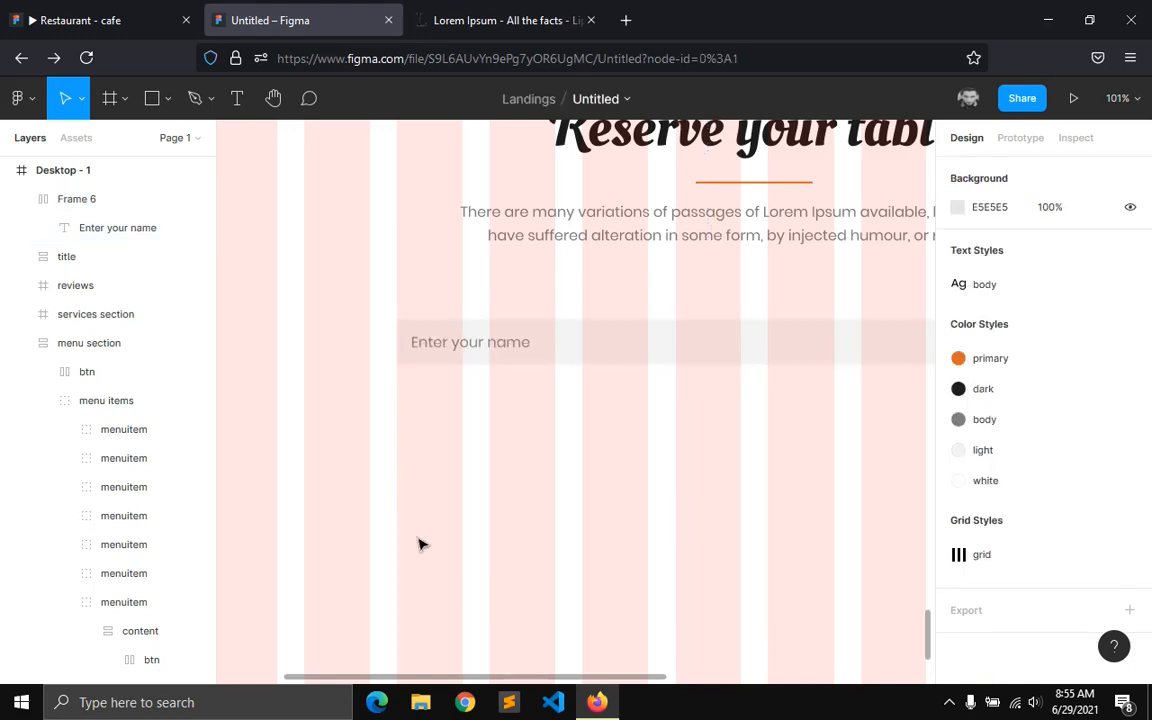
pyautogui.doubleClick(91, 209)
pyautogui.write('inpu')
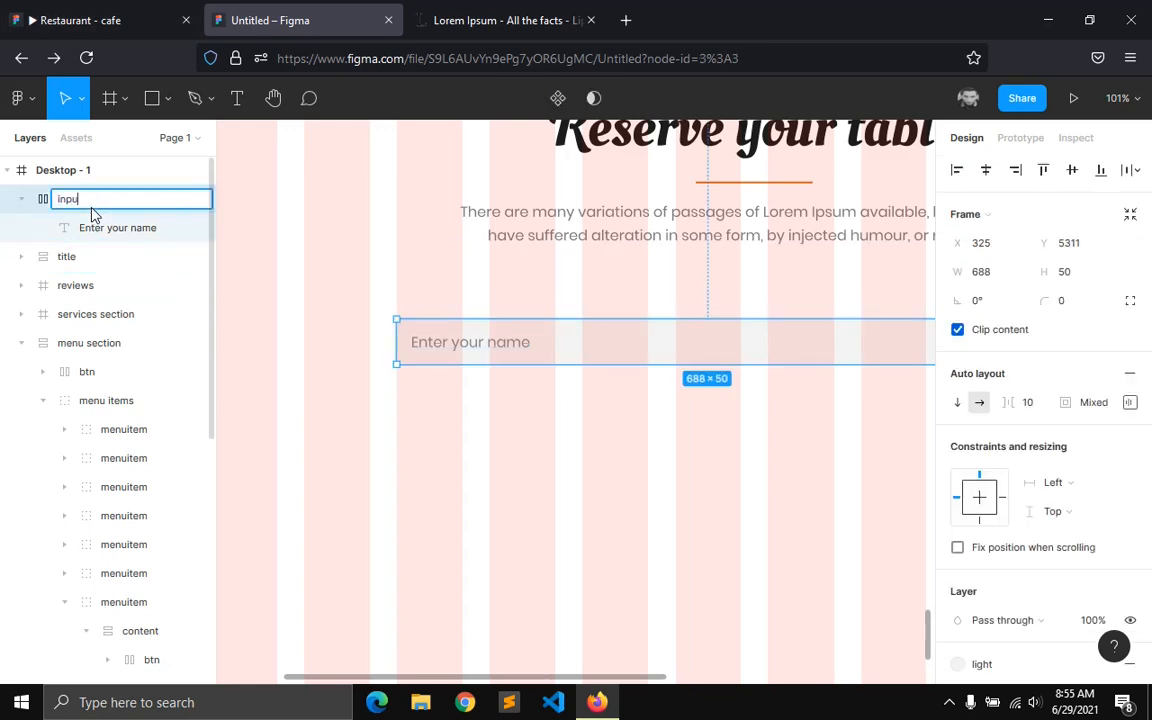
pyautogui.write('t')
pyautogui.press('Return')
# - Duplicate the name field directly below it and change the copy's placeholder text to "Enter your email"
pyautogui.hotkey('ctrl', 'shift', 'Tab')
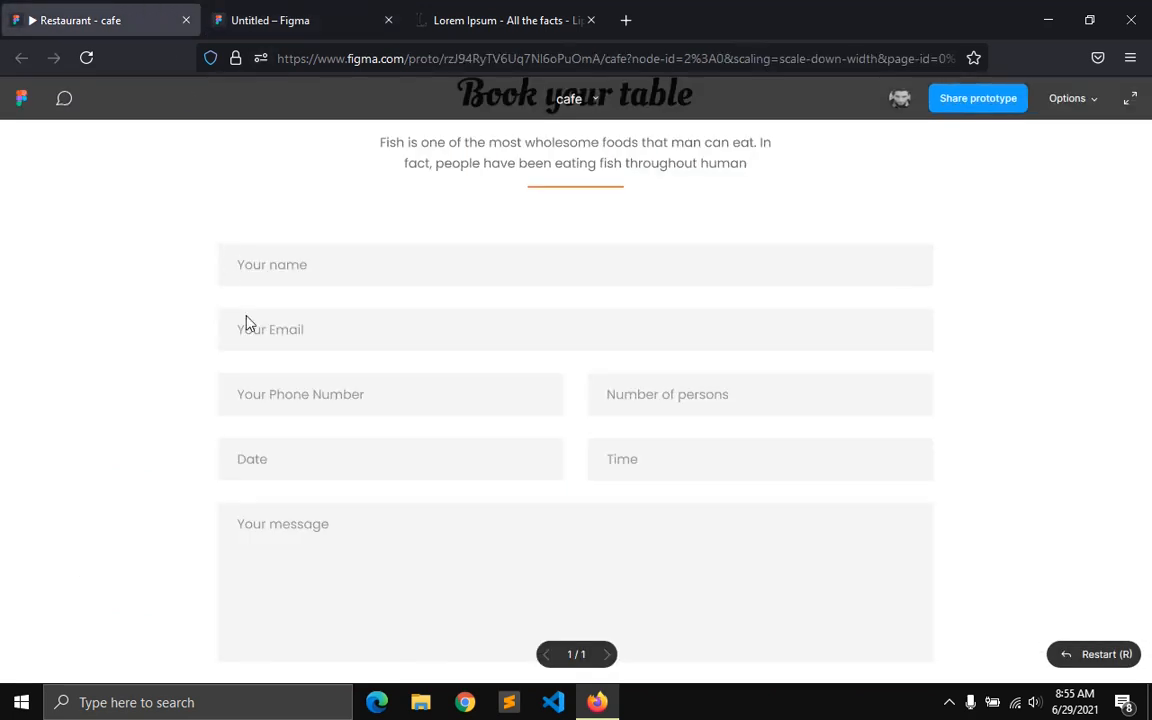
pyautogui.click(246, 20)
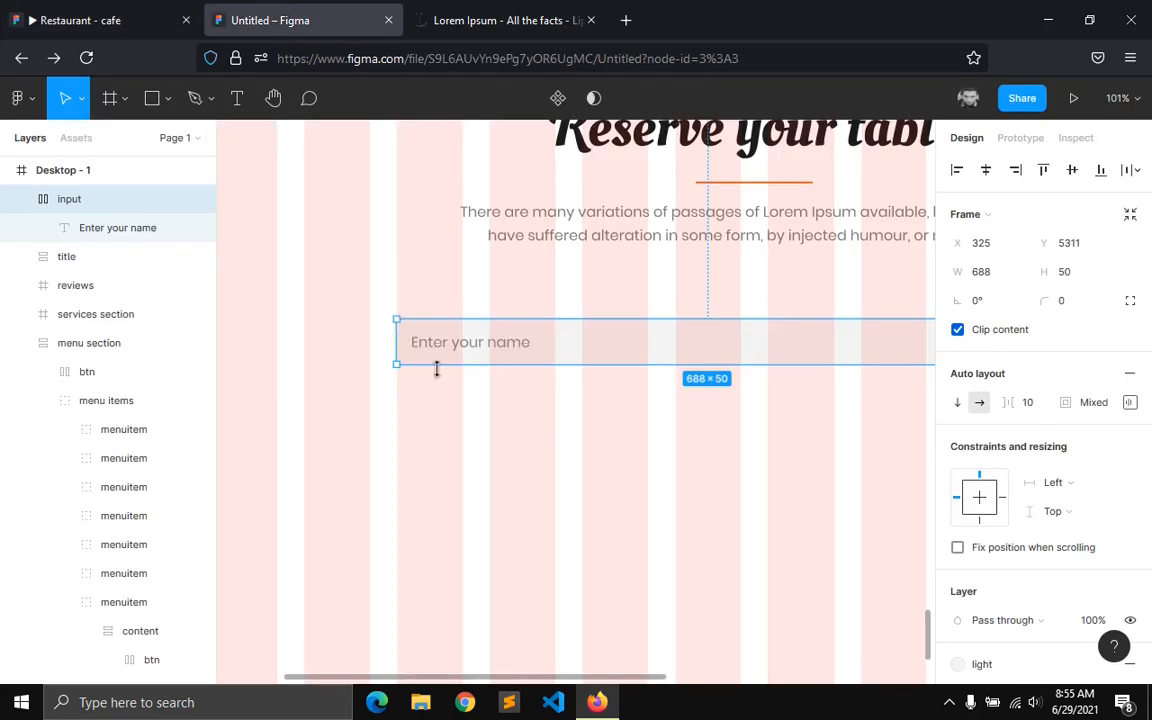
pyautogui.hotkey('ctrl', 'd')
pyautogui.moveTo(488, 342); pyautogui.dragTo(481, 411)
pyautogui.doubleClick(481, 411)
pyautogui.doubleClick(484, 411)
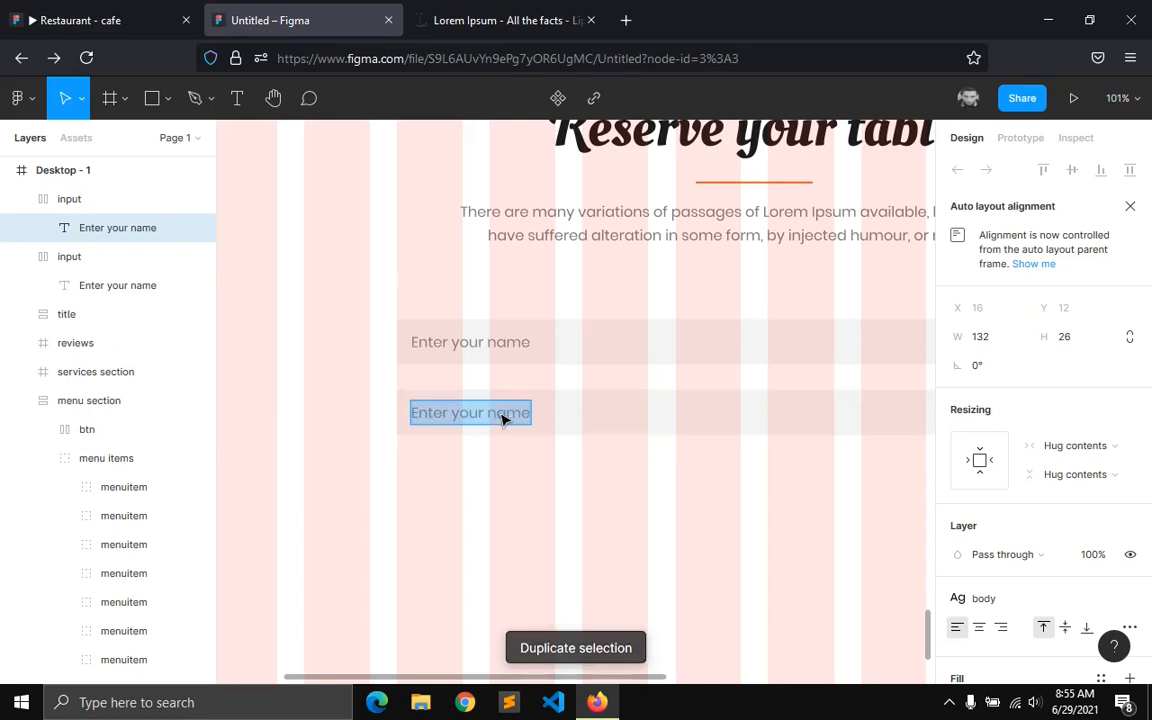
pyautogui.doubleClick(502, 413)
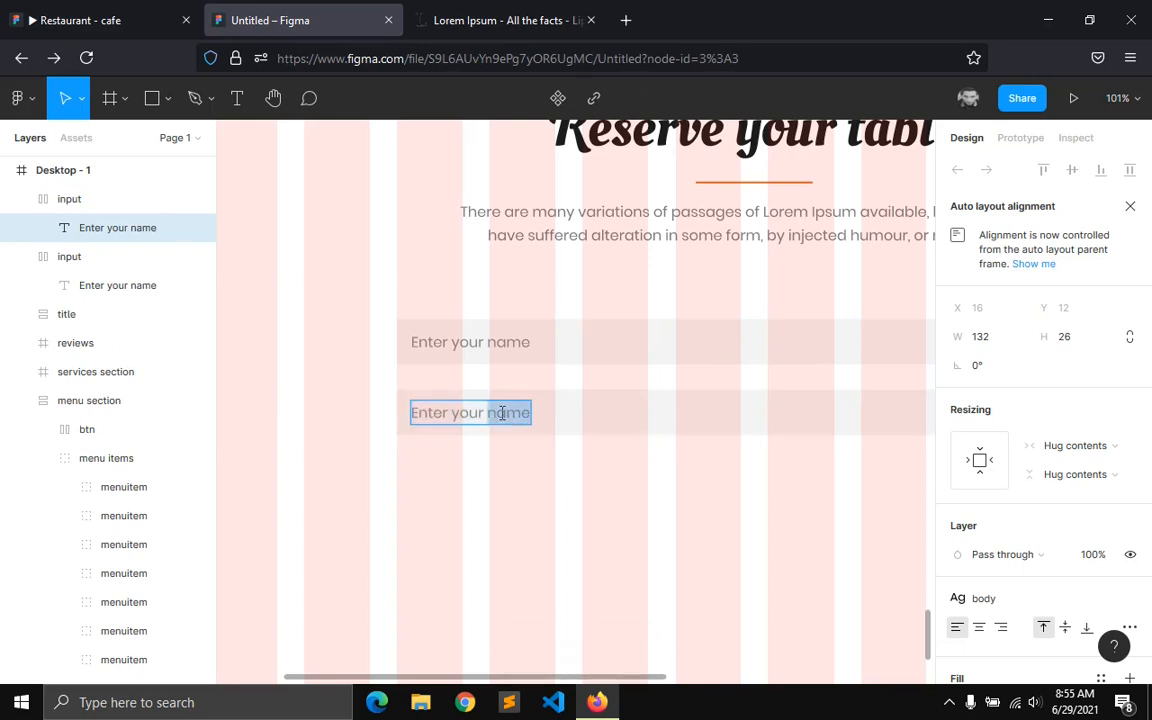
pyautogui.write('E')
pyautogui.write('email')
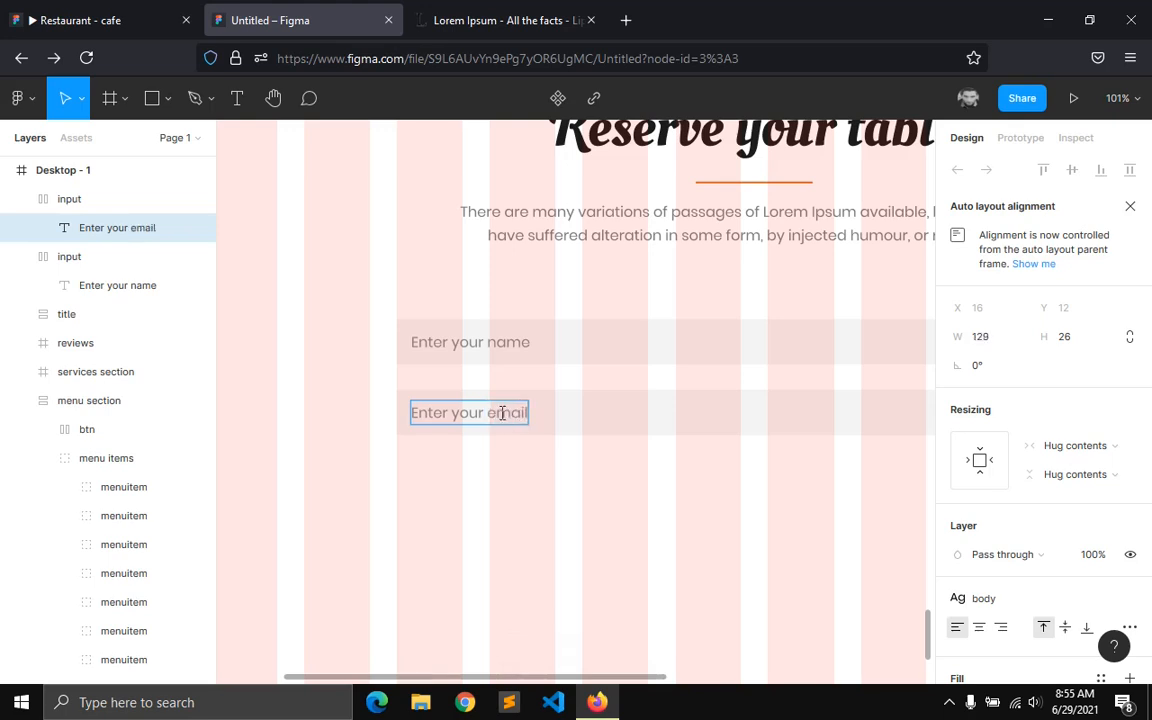
pyautogui.press('Escape')
# - Check the reference form layout, then duplicate the email field below it and align the copy's left edge at X 325
pyautogui.click(104, 10)
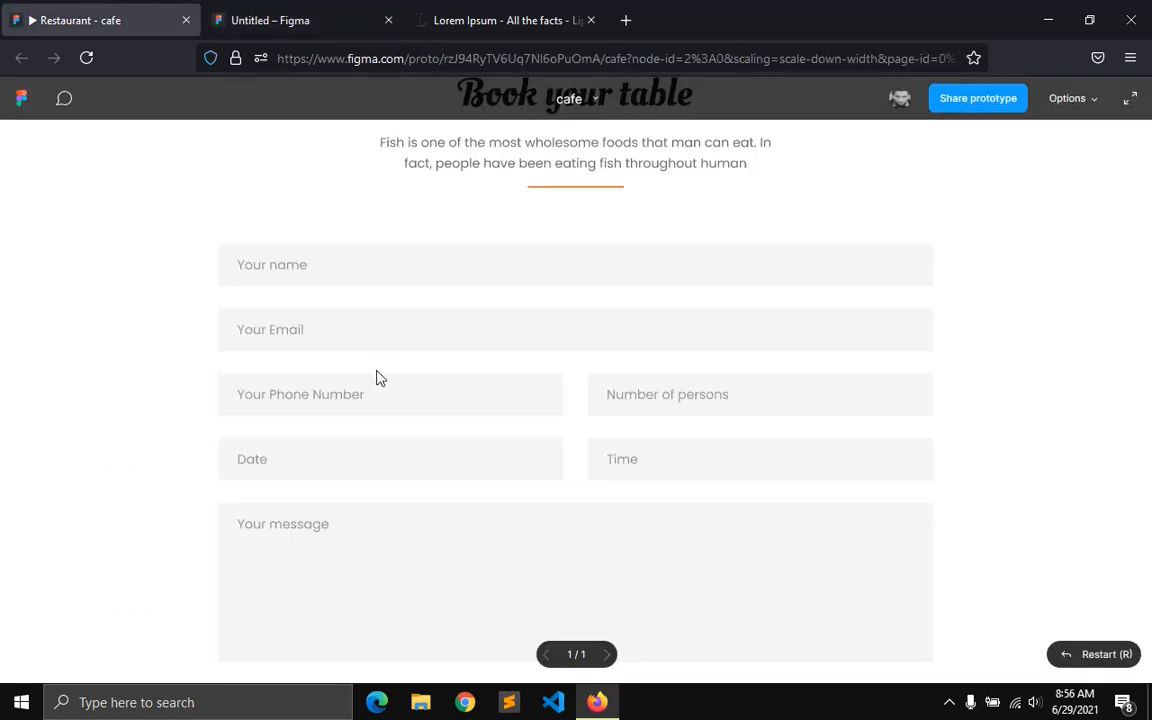
pyautogui.scroll(-1, 351, 473)
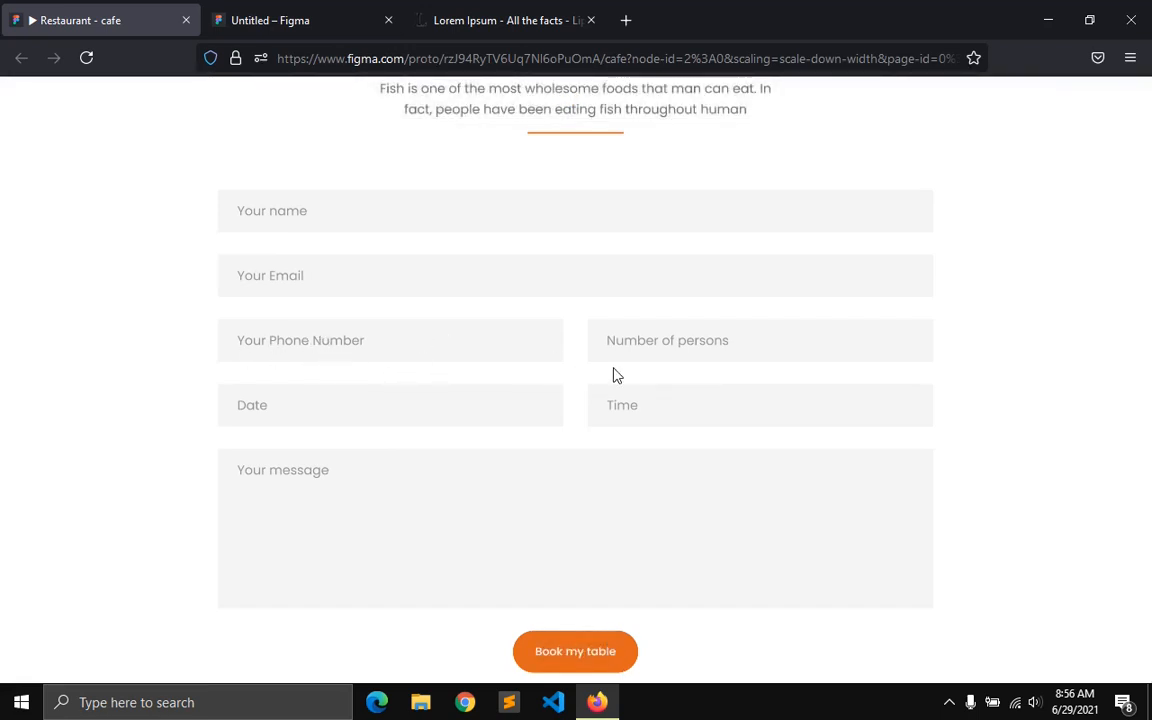
pyautogui.click(270, 20)
pyautogui.scroll(-1, 391, 350)
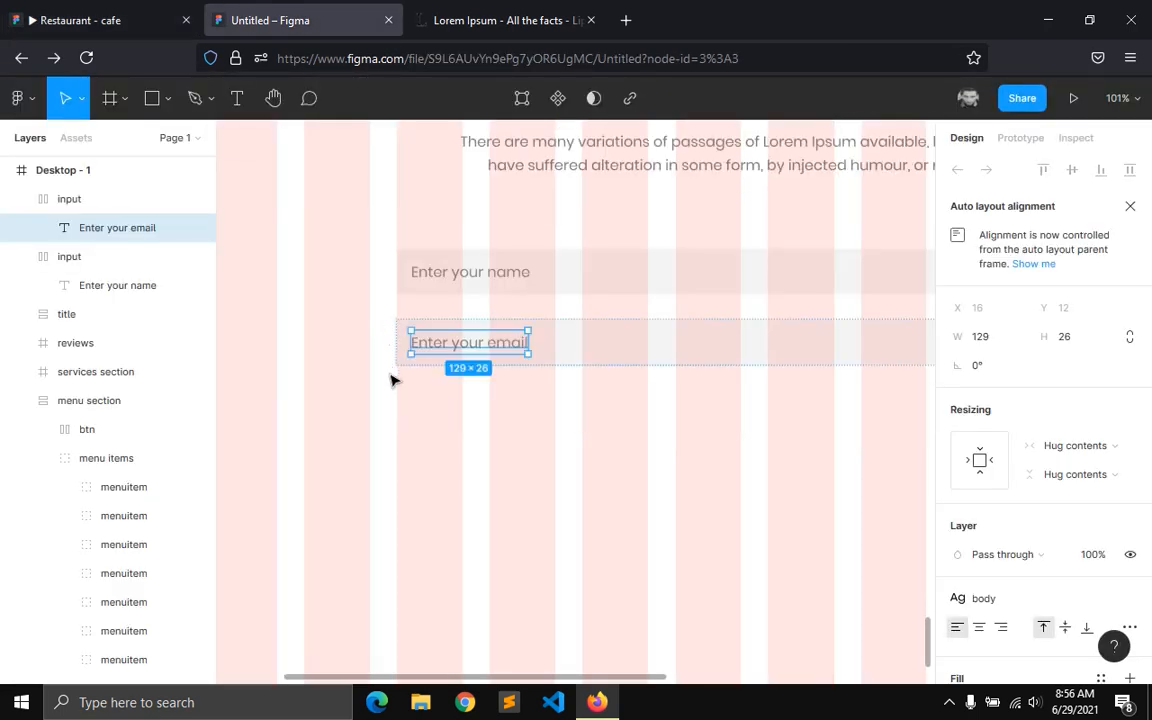
pyautogui.press('Escape')
pyautogui.moveTo(435, 678); pyautogui.dragTo(532, 676)
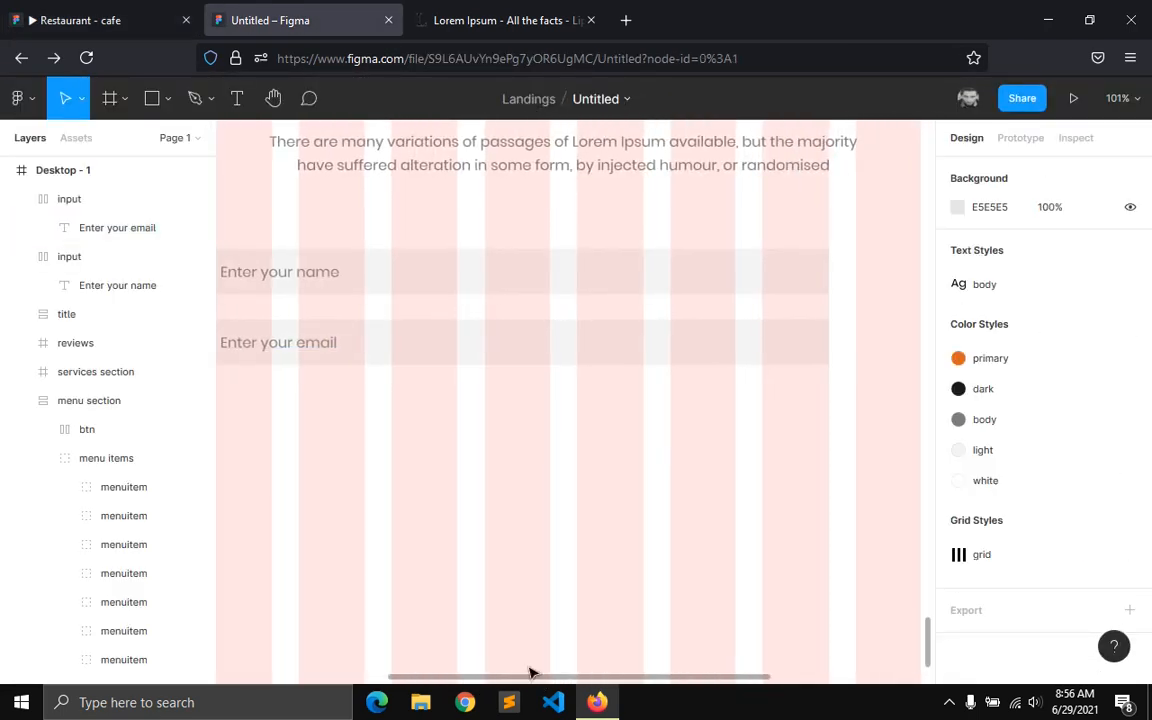
pyautogui.click(503, 360)
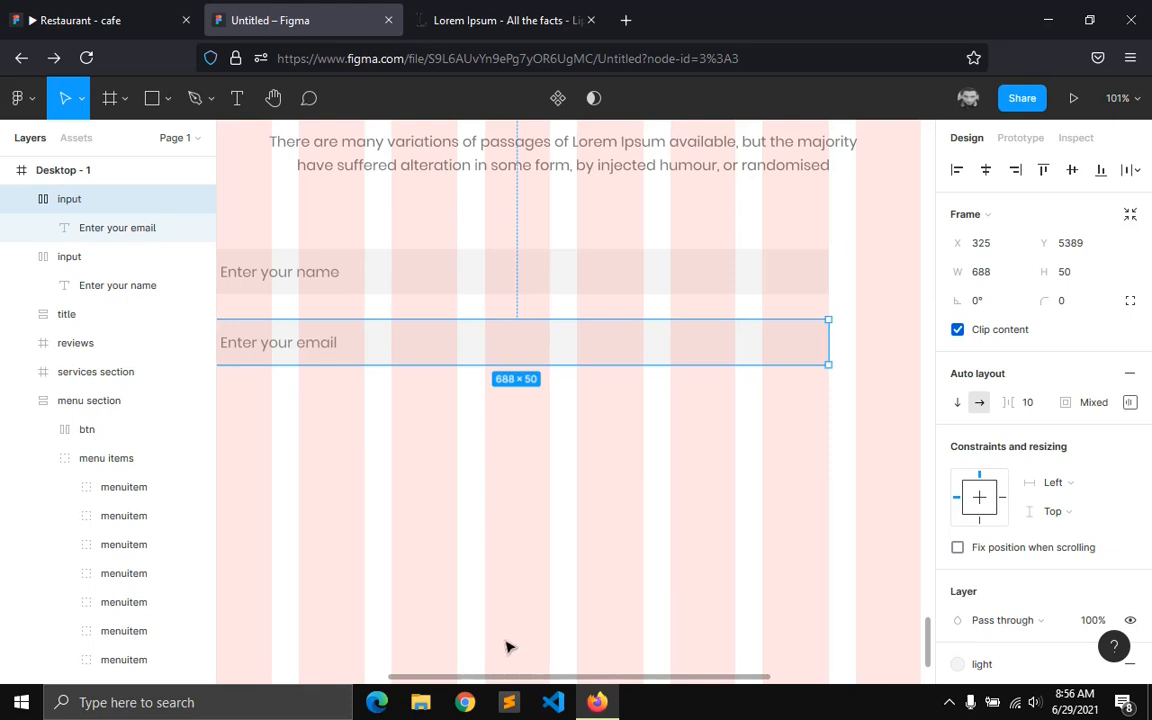
pyautogui.hotkey('ctrl', 'd')
pyautogui.moveTo(431, 364); pyautogui.dragTo(437, 441)
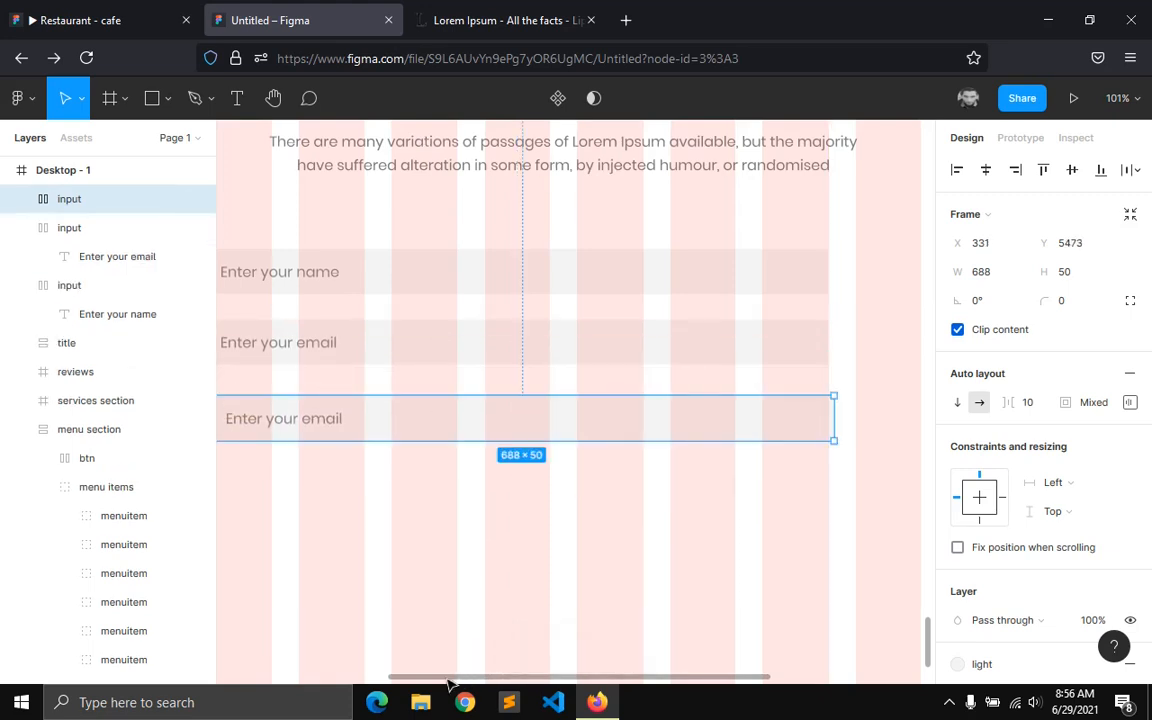
pyautogui.moveTo(460, 677); pyautogui.dragTo(435, 685)
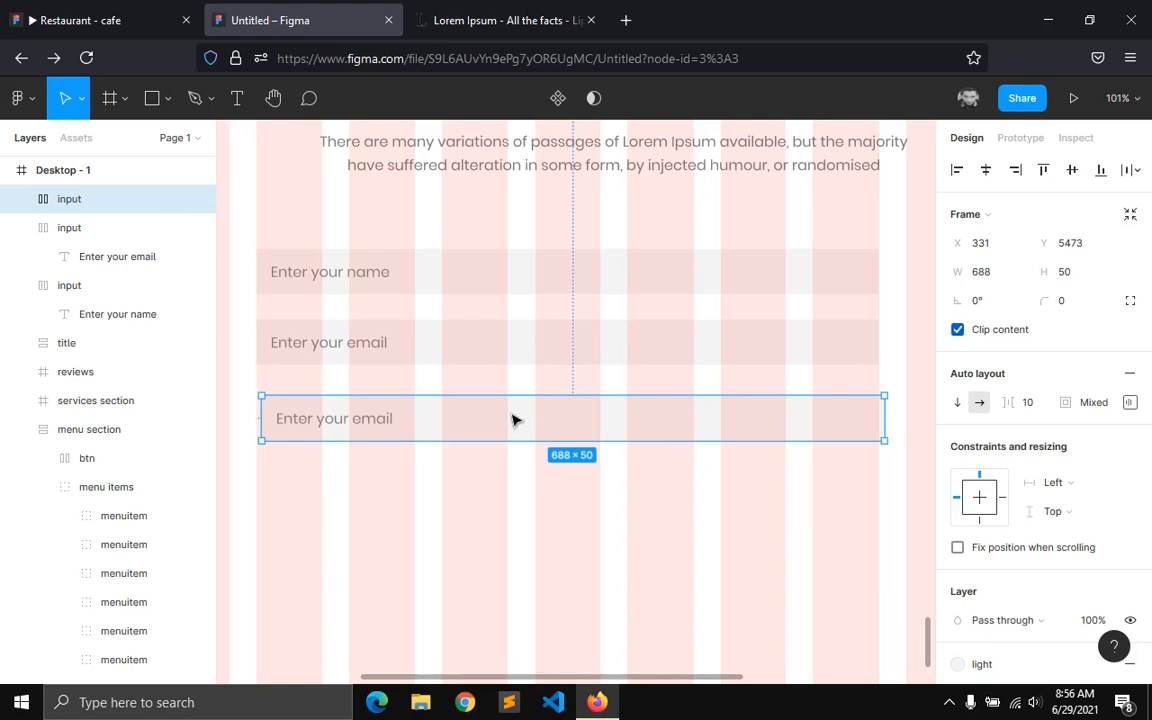
pyautogui.moveTo(512, 420); pyautogui.dragTo(506, 419)
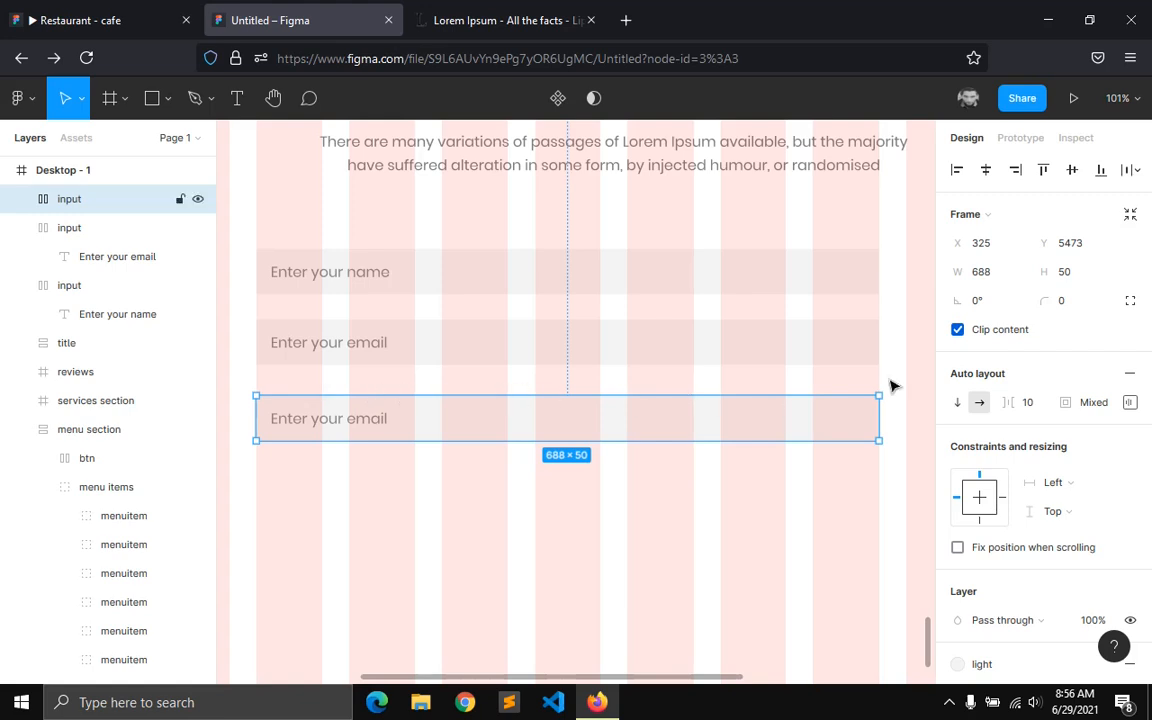
# - Subtract 30 from the third field's width and halve the result to make it 329 wide
pyautogui.click(1011, 279)
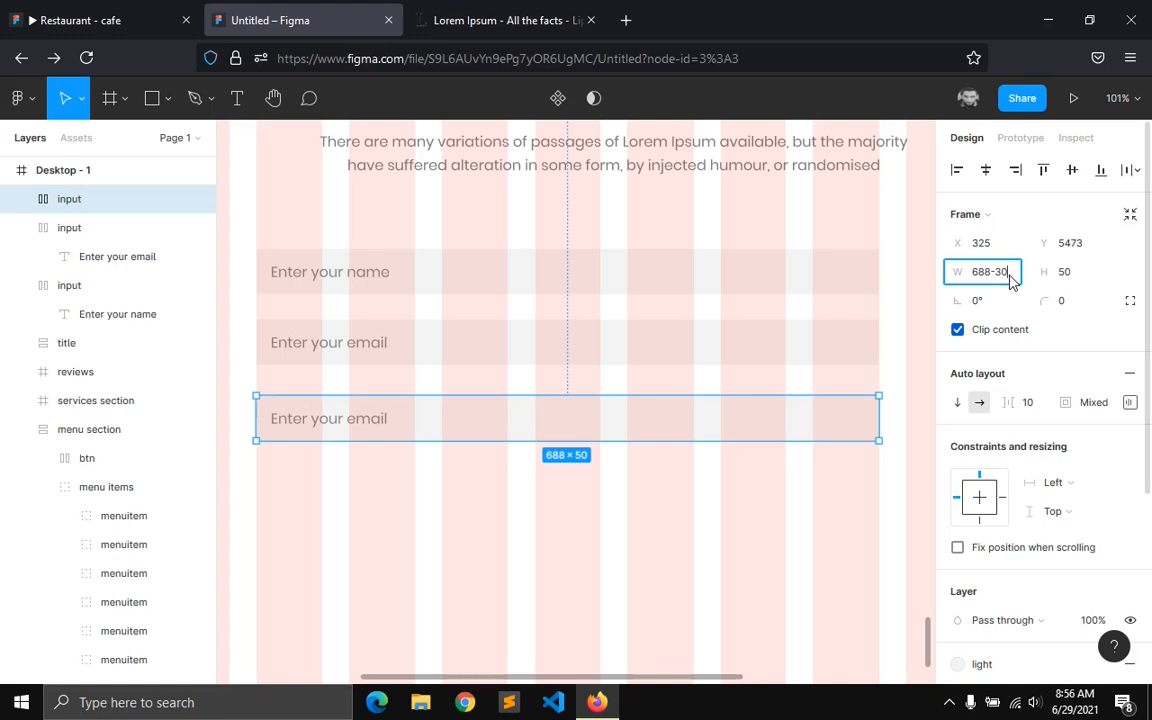
pyautogui.press('Return')
pyautogui.click(1011, 281)
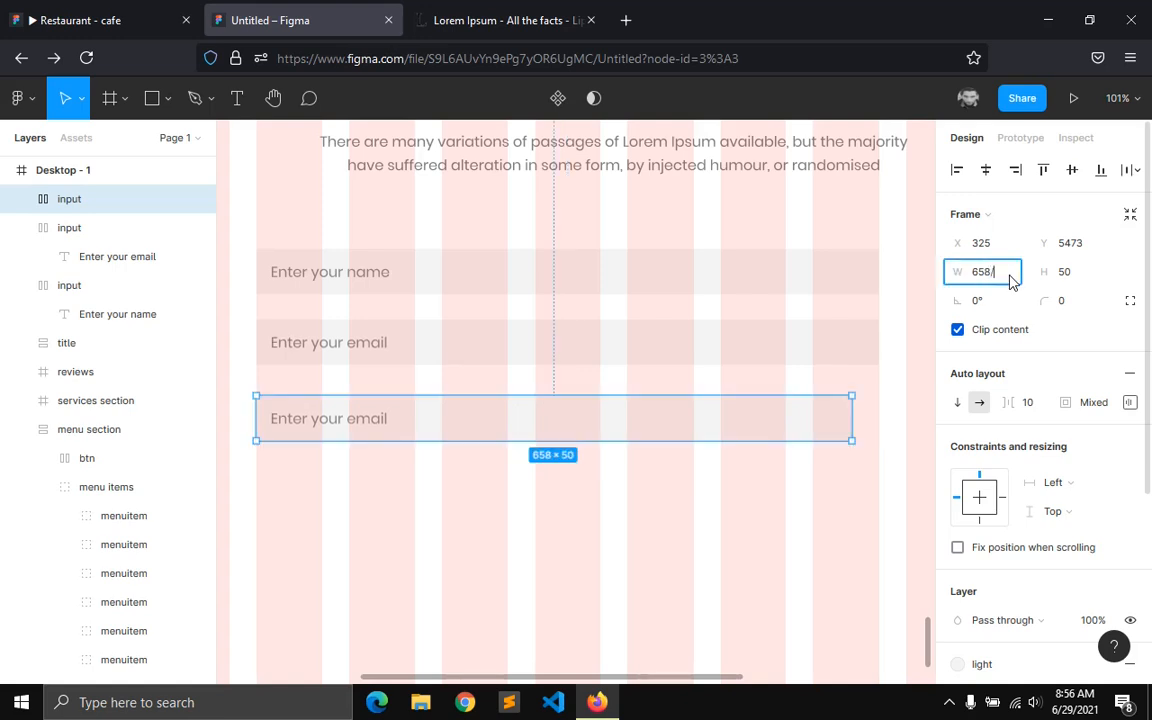
pyautogui.write('/2')
pyautogui.press('Return')
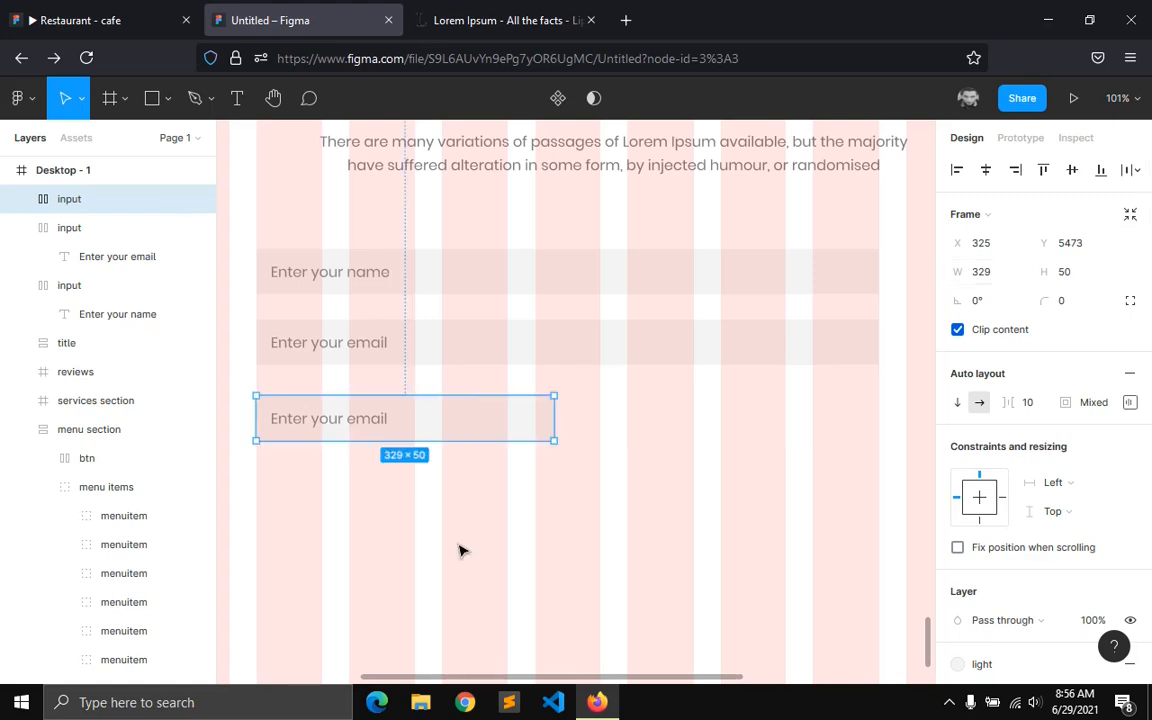
# - Duplicate the half-width field and place the copy beside it in the same row with a 30 gap
pyautogui.hotkey('ctrl', 'd')
pyautogui.moveTo(404, 496); pyautogui.dragTo(706, 425)
pyautogui.press('alt')
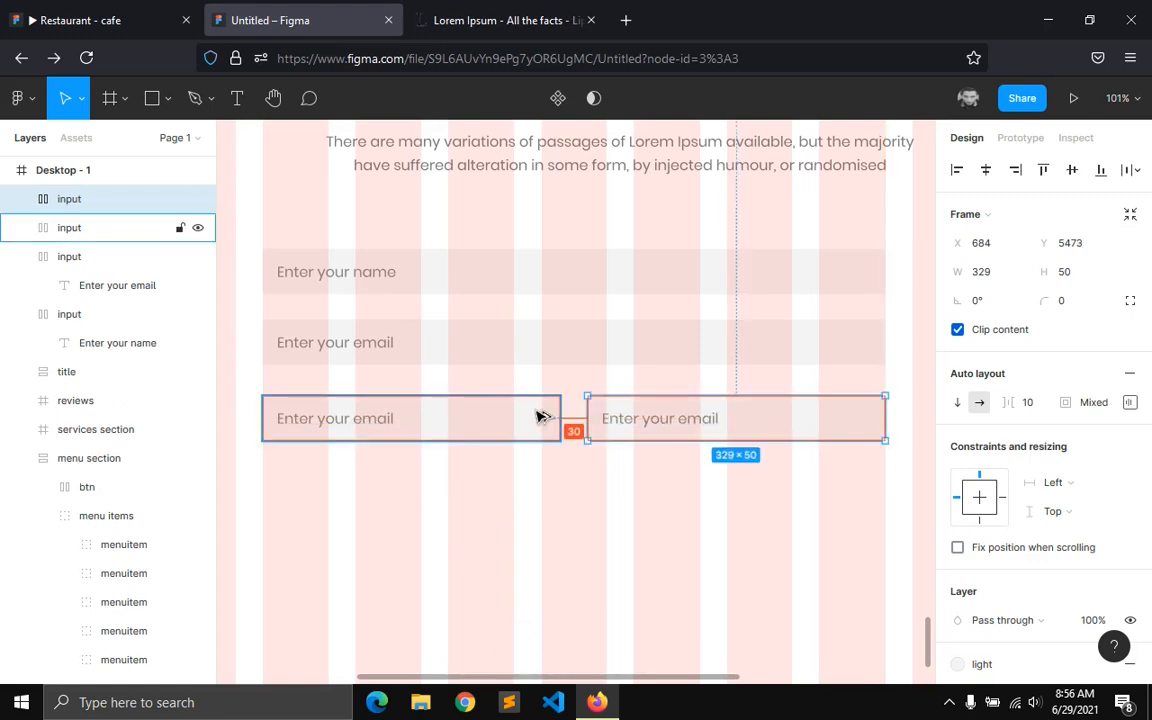
pyautogui.press('alt')
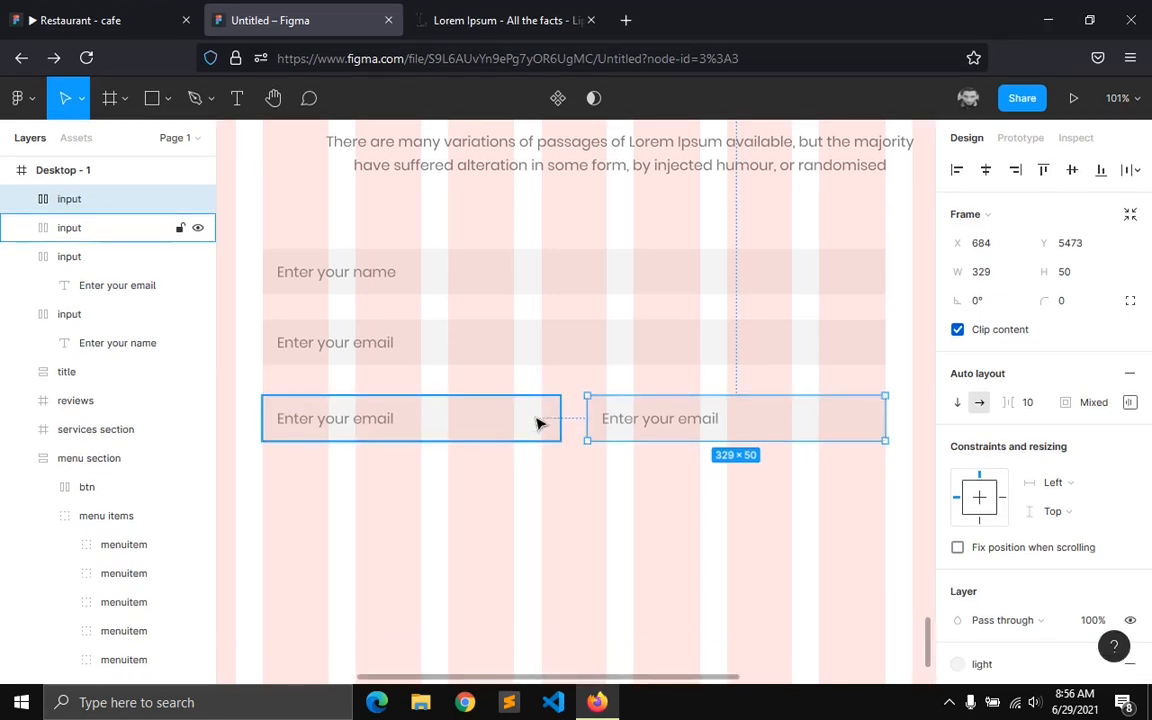
pyautogui.click(531, 472)
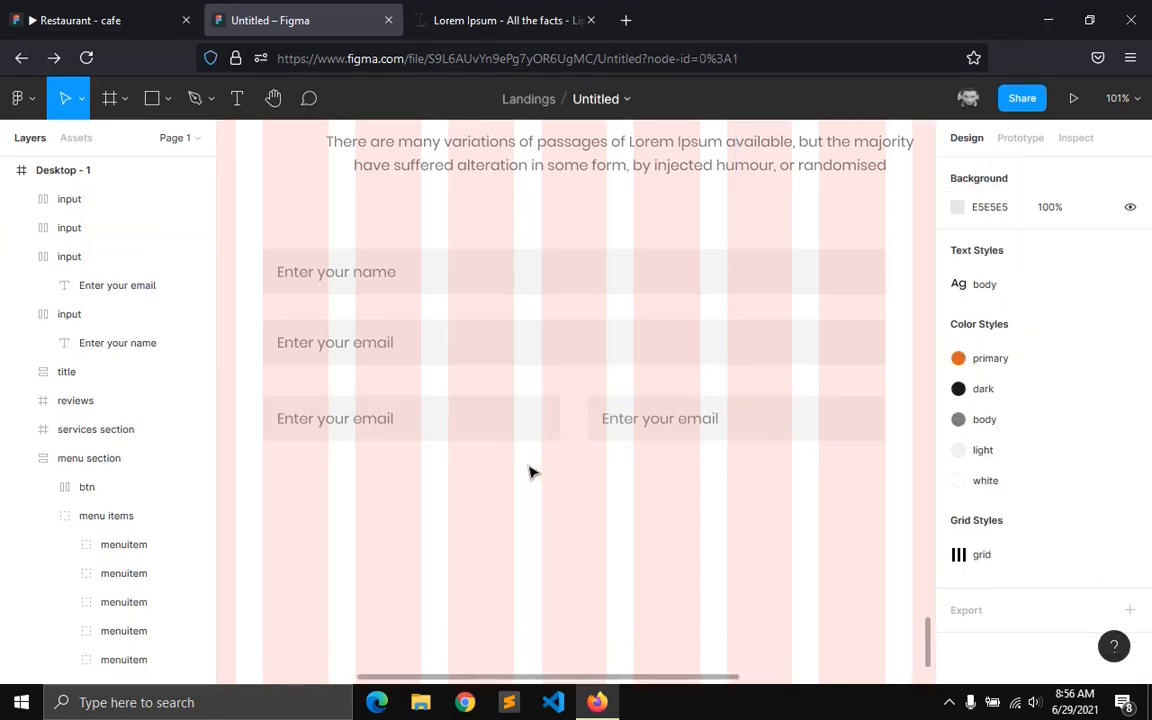
# - Change the first half-width field's placeholder text to "Enter your Phone number"
pyautogui.click(369, 420)
pyautogui.doubleClick(367, 414)
pyautogui.doubleClick(368, 426)
pyautogui.write('Phone')
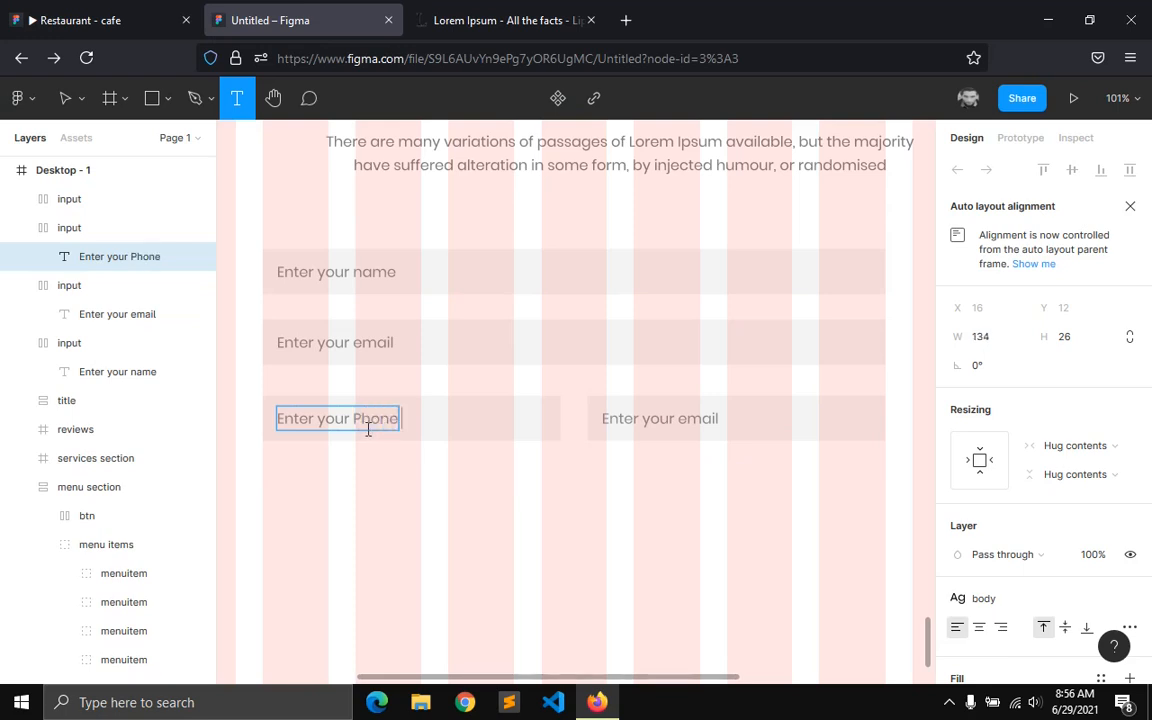
pyautogui.write(' number')
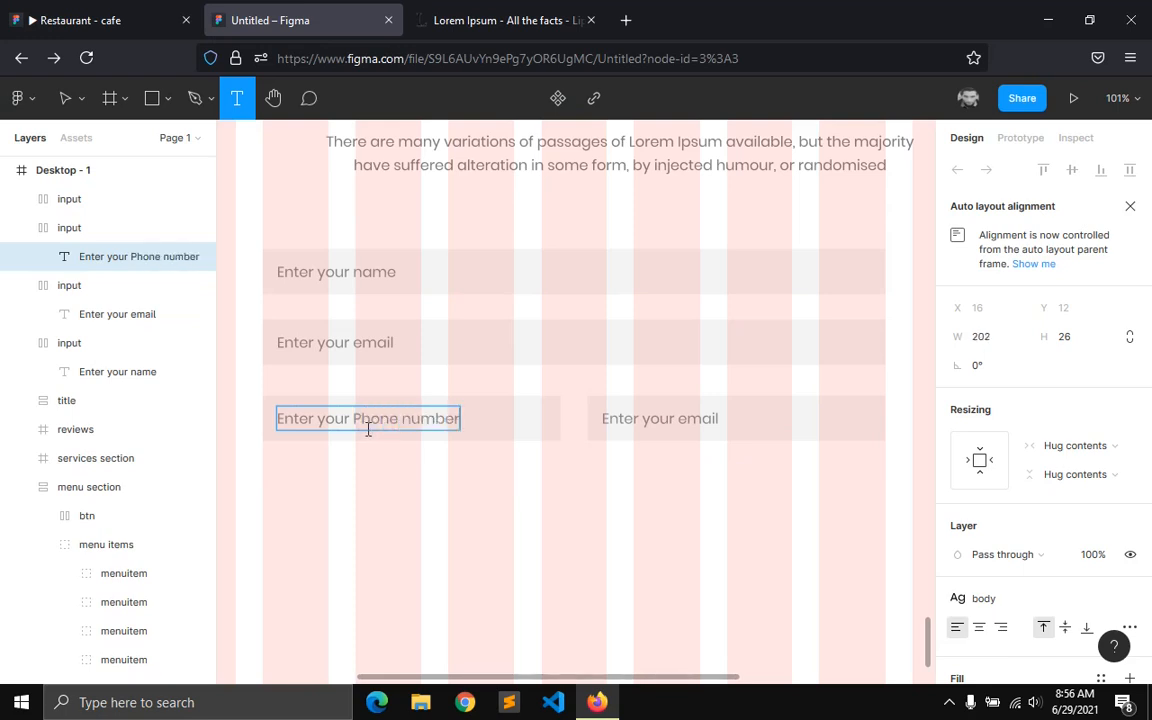
# - Replace the second half-width field's placeholder text with "Number of persons", following the reference form
pyautogui.click(100, 20)
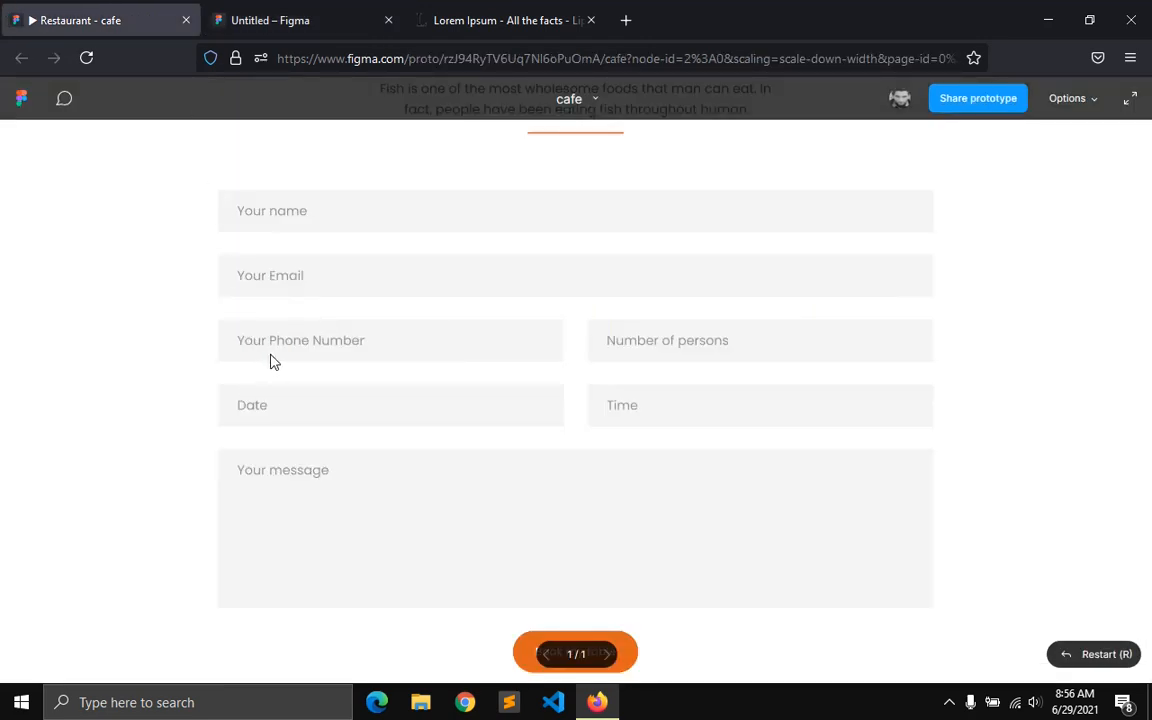
pyautogui.click(300, 20)
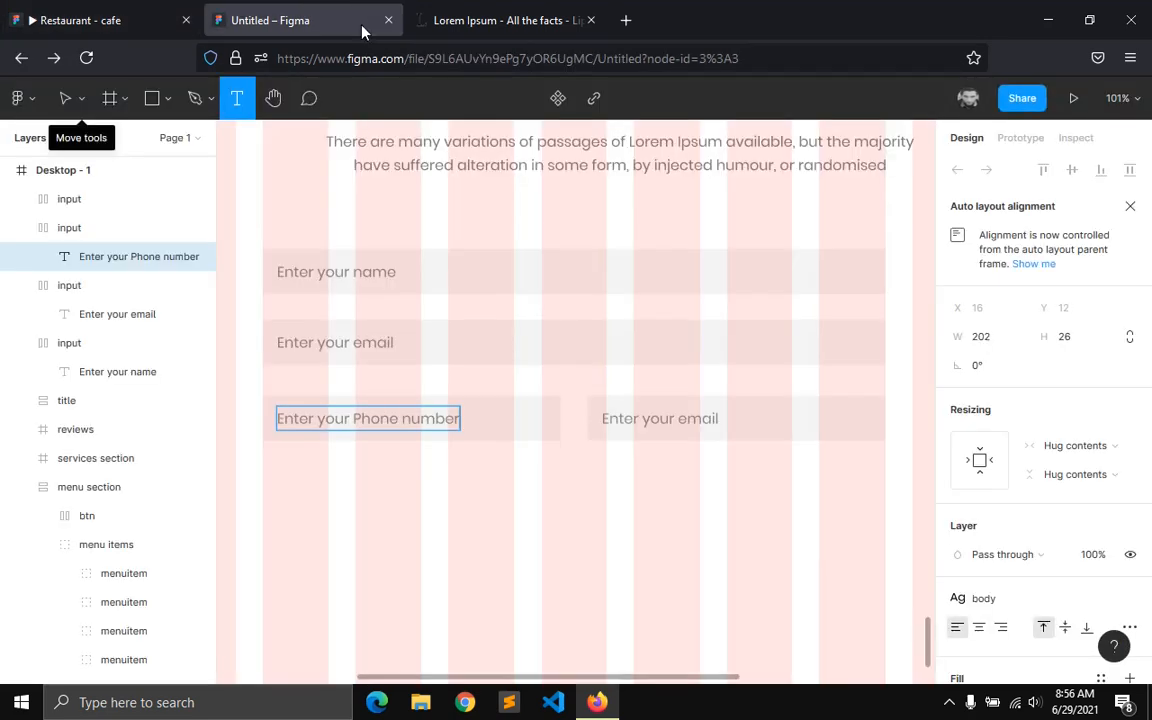
pyautogui.doubleClick(697, 418)
pyautogui.hotkey('ctrl', 'a')
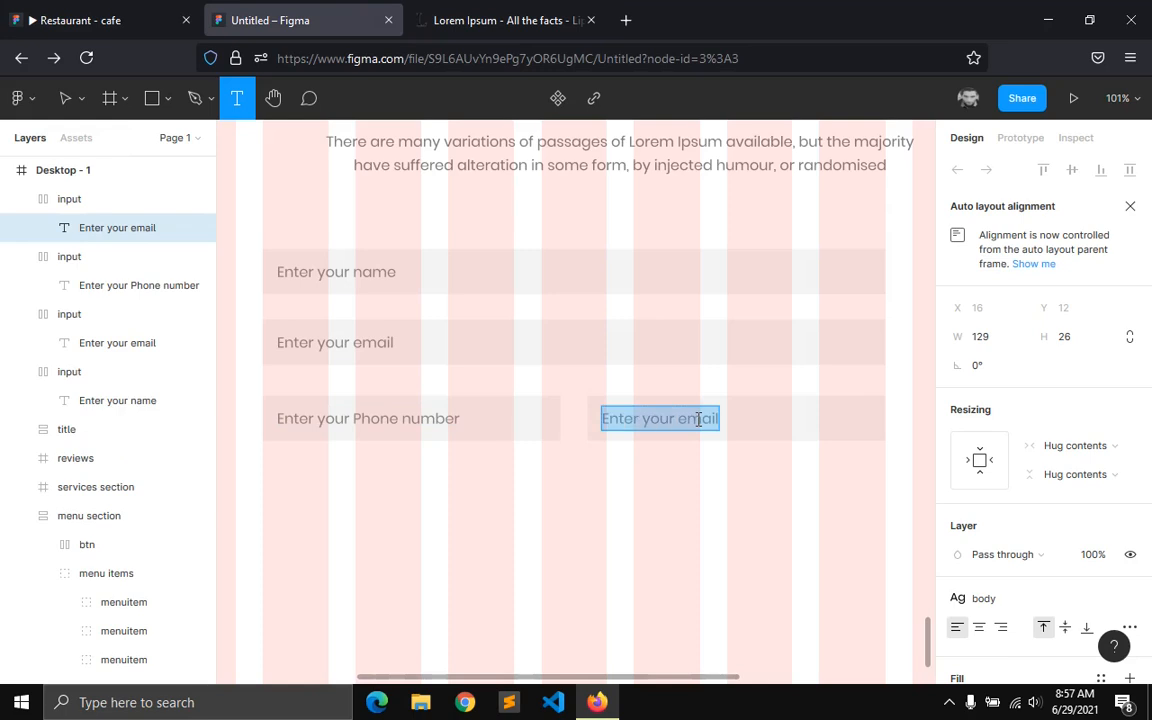
pyautogui.write('Numbe')
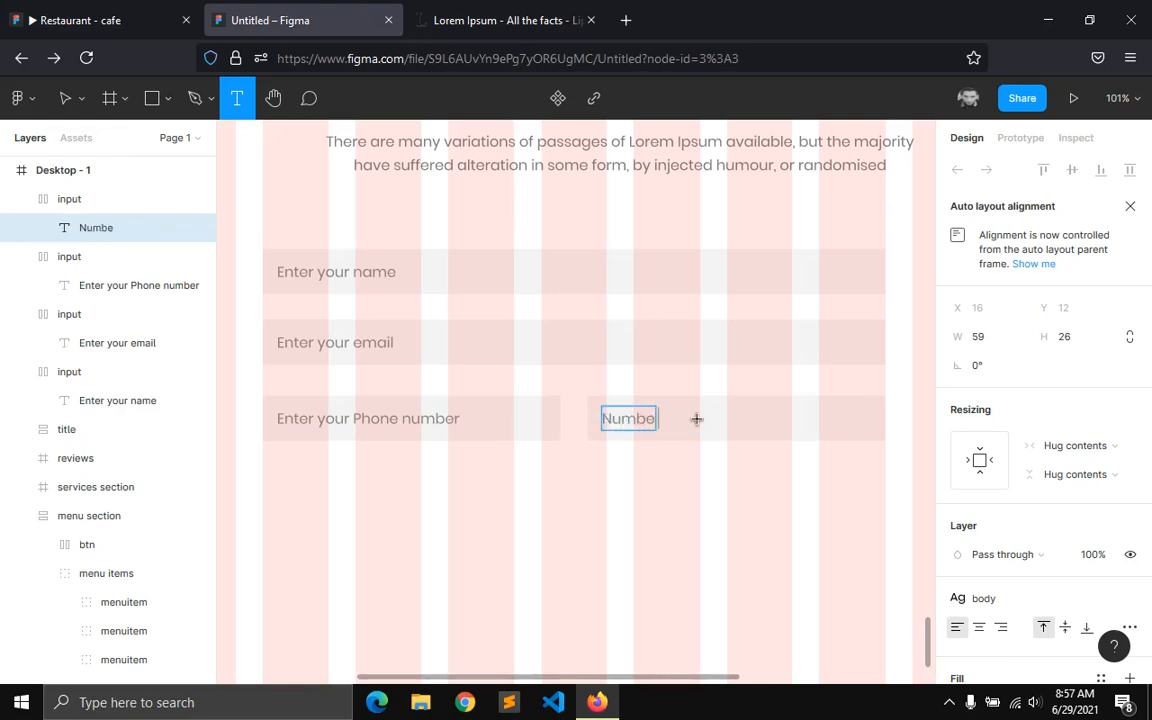
pyautogui.write('r of persons')
pyautogui.press('Escape')
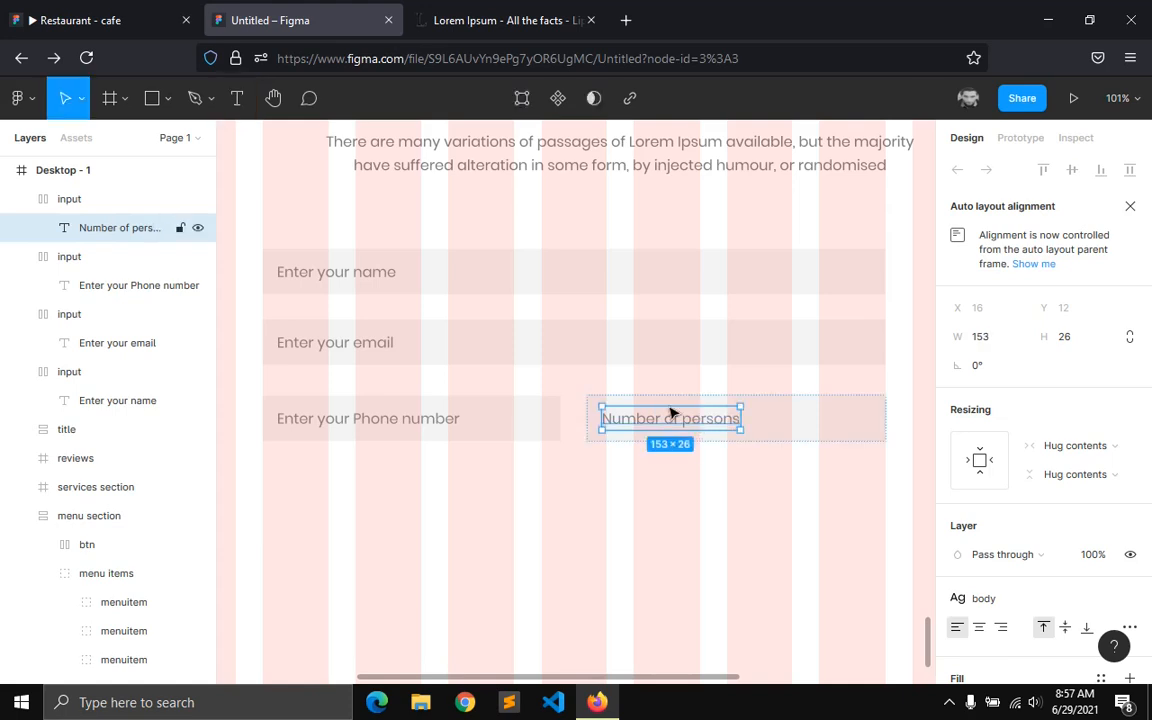
# - Duplicate the phone number field below its row and widen the copy to 688, the full form width
pyautogui.click(80, 20)
pyautogui.scroll(-3, 229, 400)
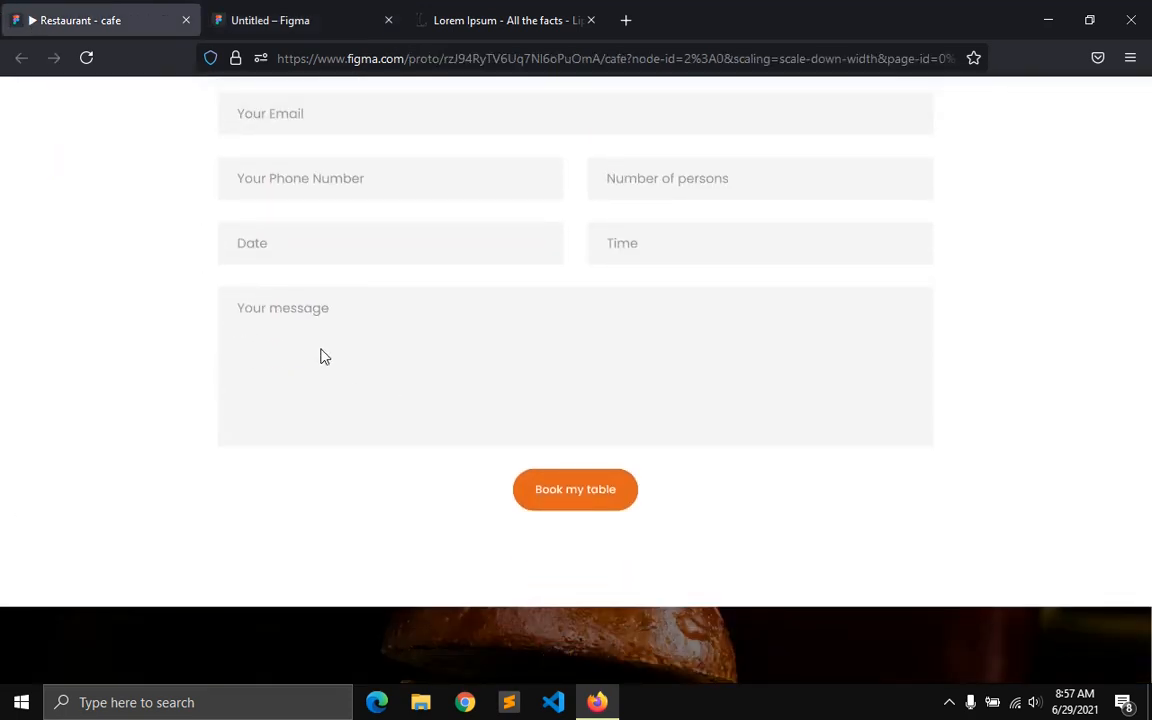
pyautogui.click(314, 12)
pyautogui.click(385, 410)
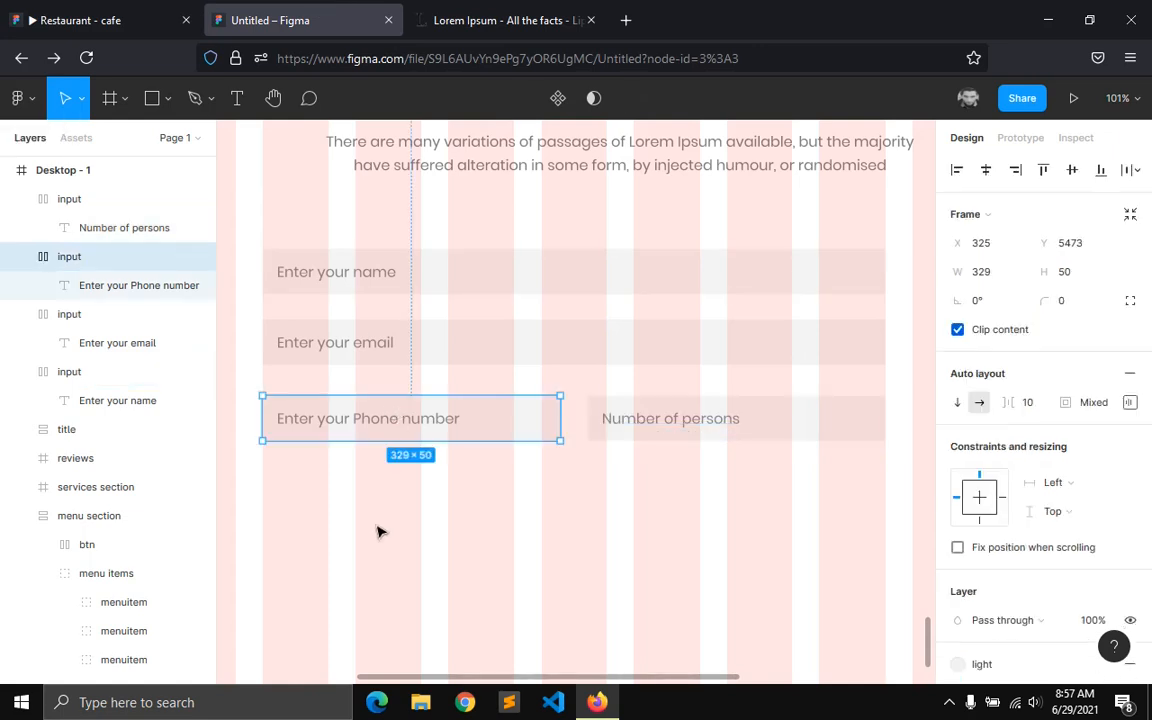
pyautogui.hotkey('ctrl', 'd')
pyautogui.moveTo(362, 405); pyautogui.dragTo(396, 490)
pyautogui.moveTo(560, 490); pyautogui.dragTo(885, 490)
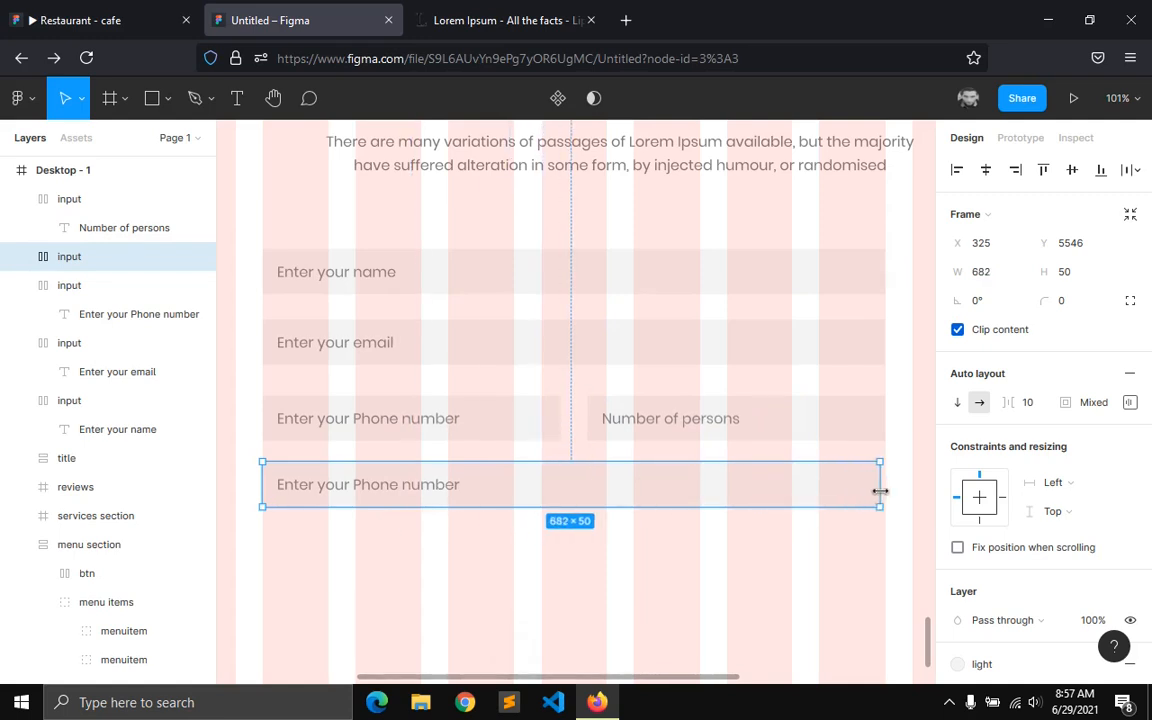
# - Align the lowest field's auto layout content to the top left and increase its height to about 162
pyautogui.click(1129, 402)
pyautogui.click(1054, 466)
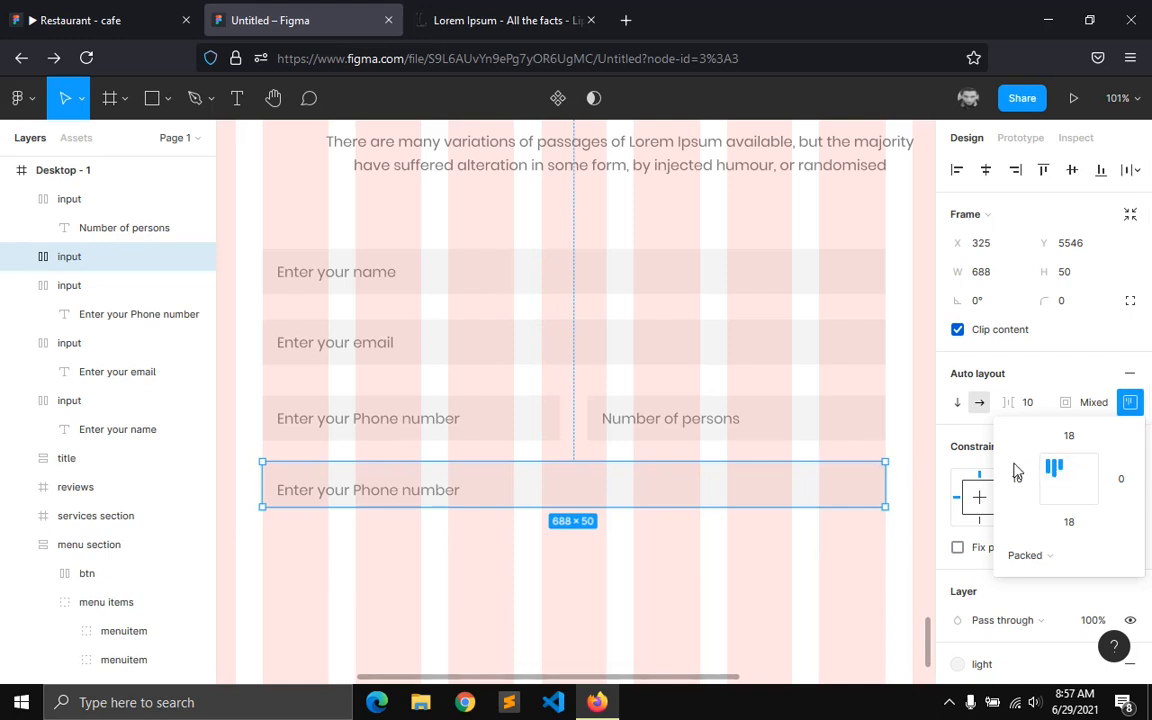
pyautogui.moveTo(382, 508); pyautogui.dragTo(382, 609)
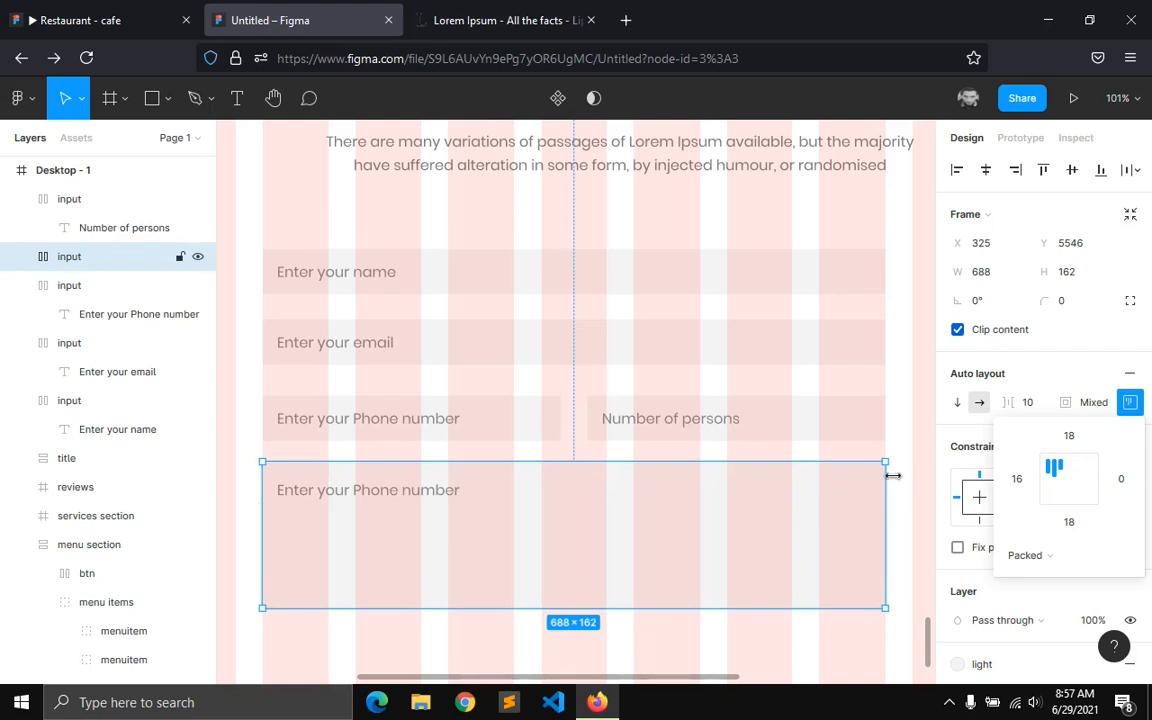
# - Replace the tall lowest field's placeholder text with "Enter your message"
pyautogui.scroll(-2, 913, 489)
pyautogui.press('t')
pyautogui.tripleClick(380, 419)
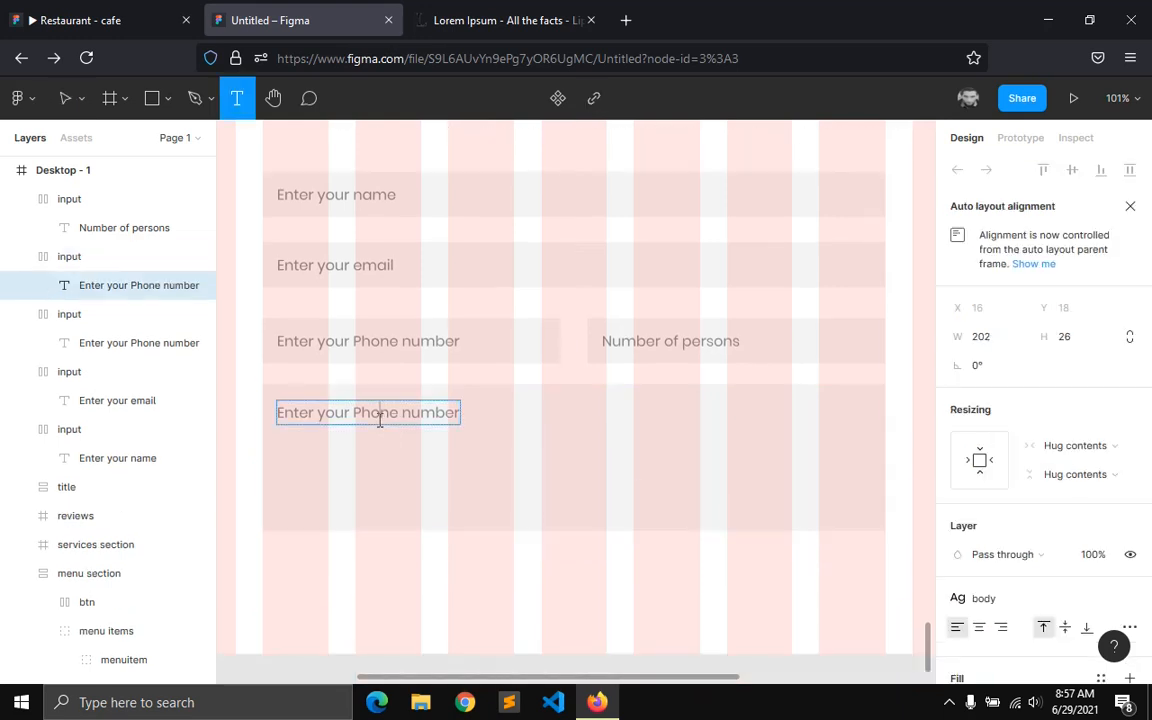
pyautogui.write('Ente')
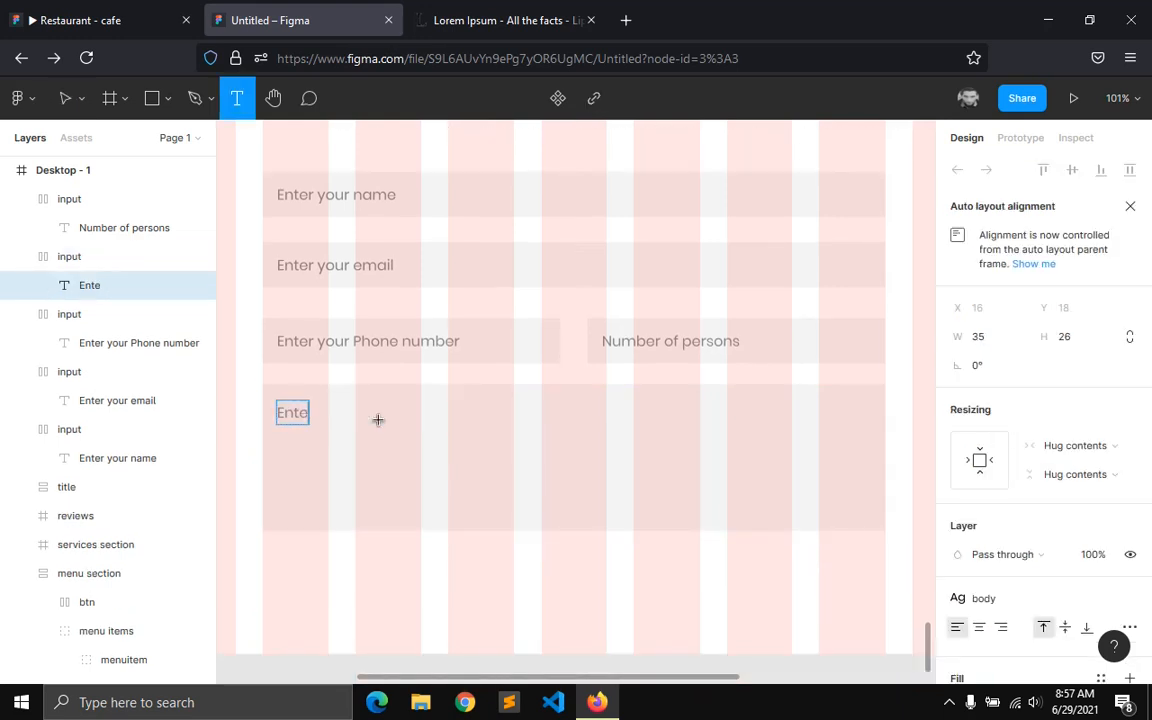
pyautogui.write('r your message')
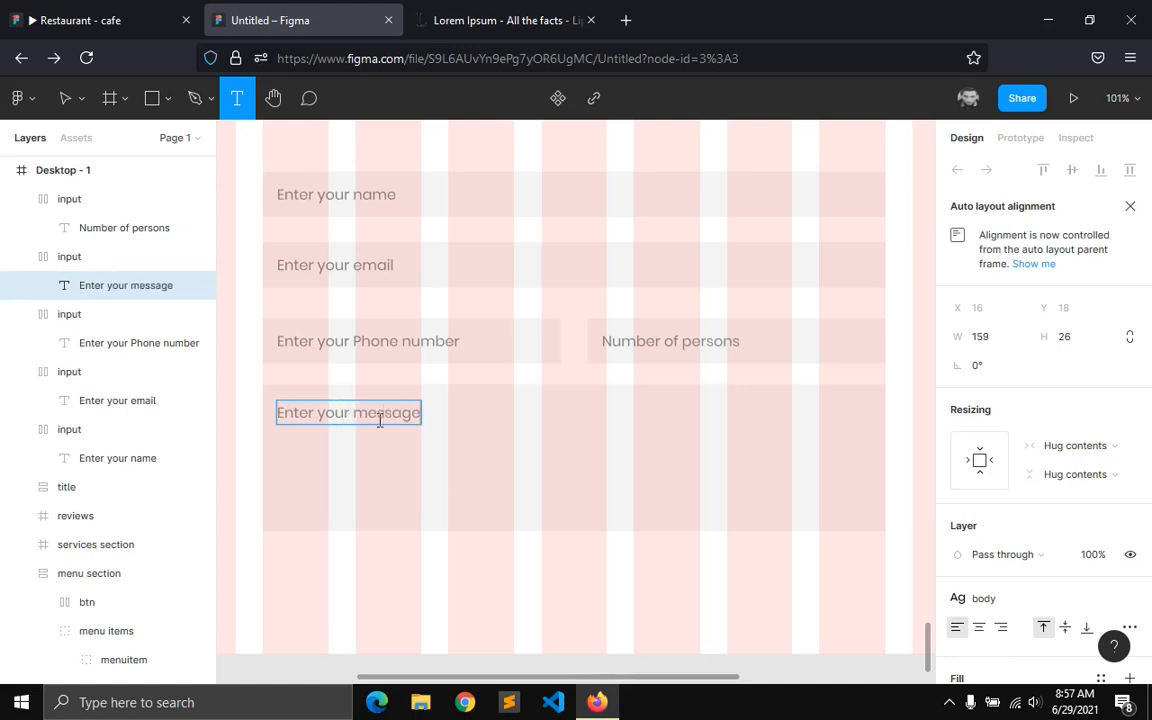
pyautogui.press('Escape')
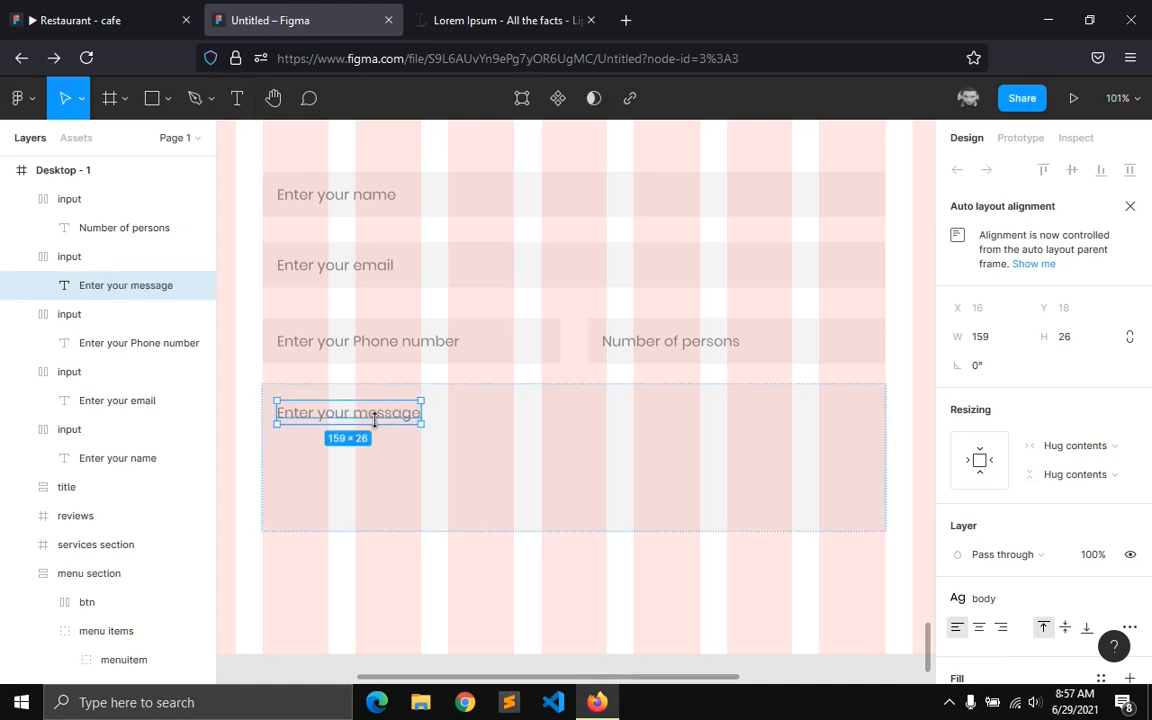
pyautogui.click(321, 591)
pyautogui.scroll(-3, 321, 591)
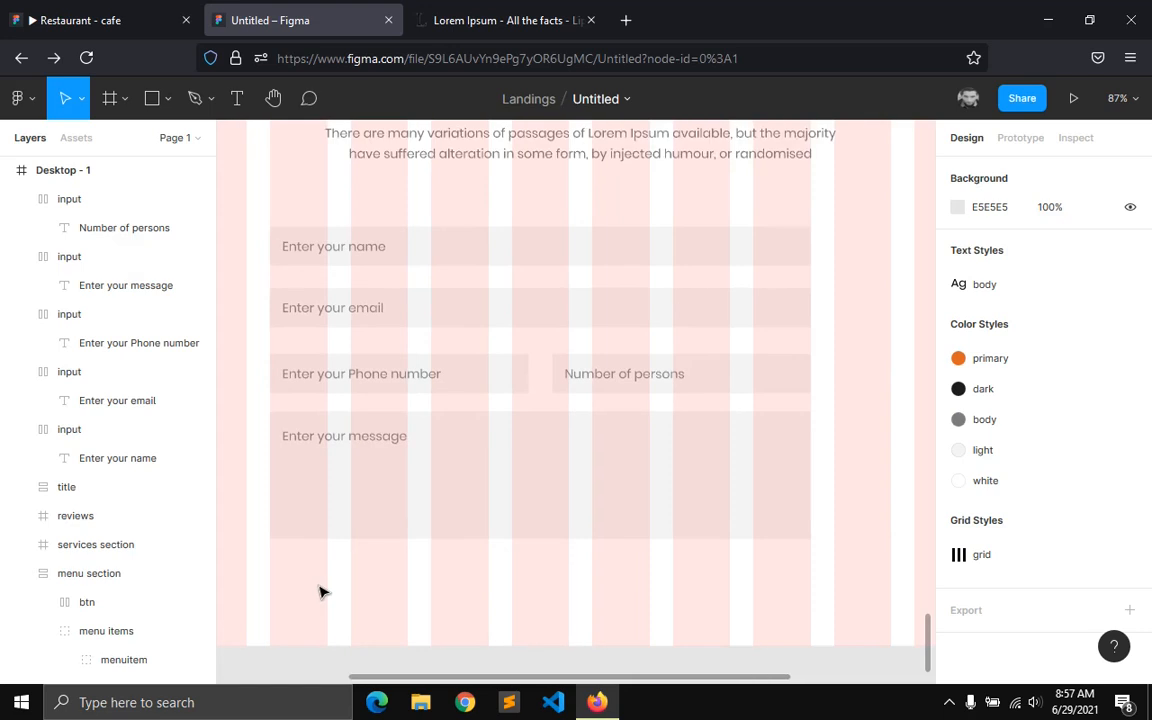
# - Collapse the expanded input layers in the layer tree
pyautogui.click(20, 199)
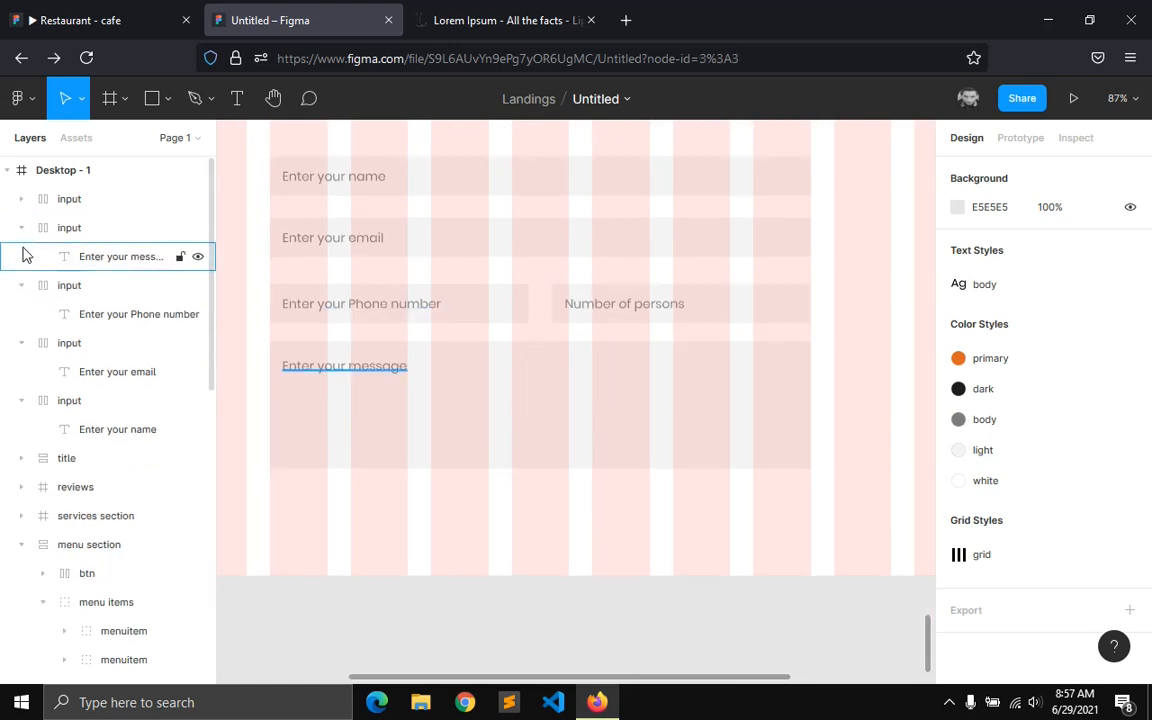
pyautogui.click(22, 258)
pyautogui.click(21, 228)
pyautogui.click(21, 256)
pyautogui.click(21, 285)
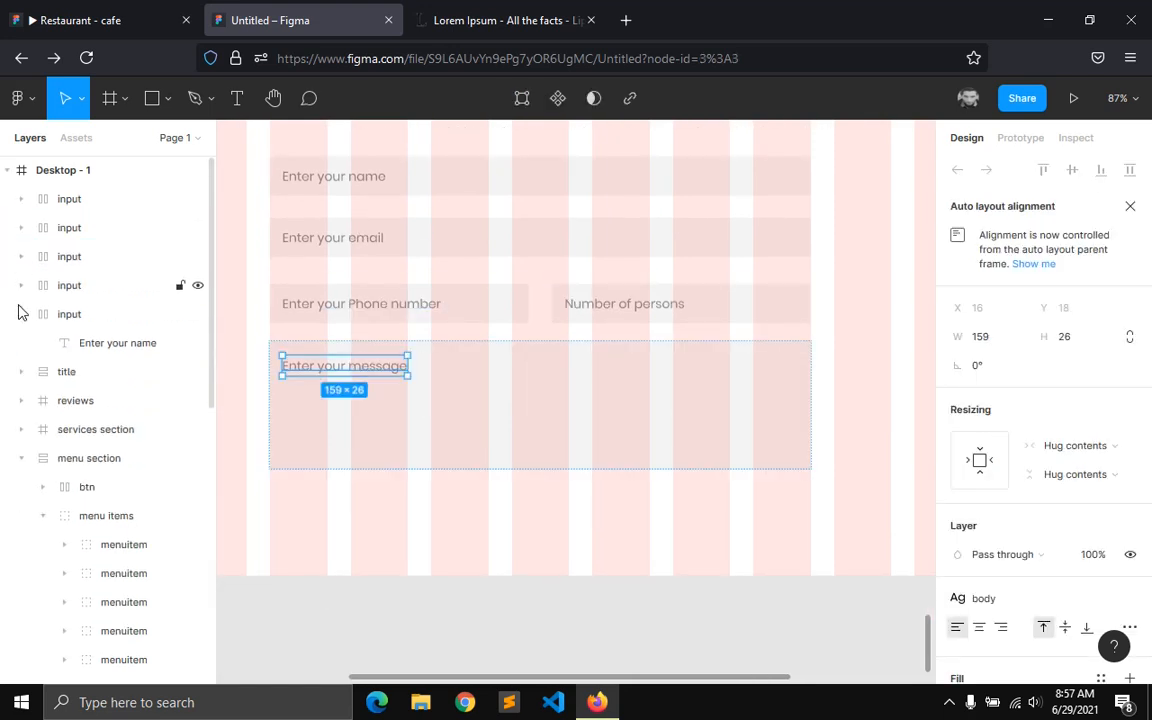
pyautogui.click(21, 314)
pyautogui.click(21, 343)
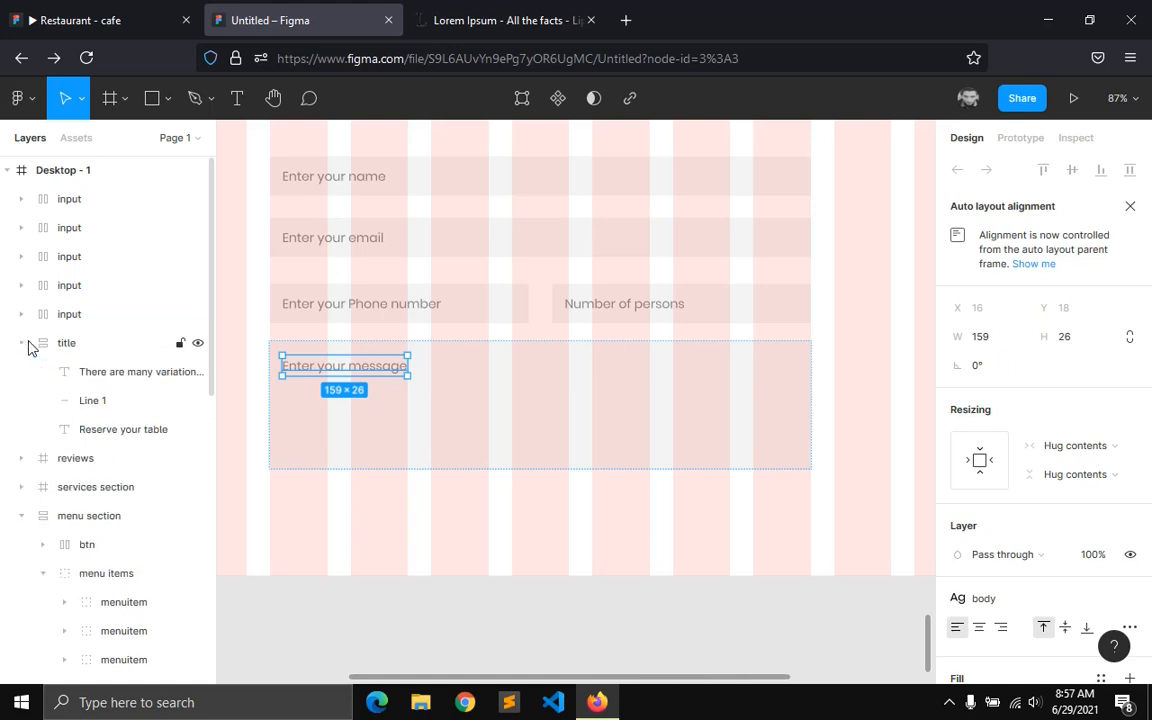
# - Wrap the phone number and number of persons fields in one auto layout frame and name it "inputs"
pyautogui.click(57, 203)
pyautogui.keyDown('shift'); pyautogui.click(62, 257); pyautogui.keyUp('shift')
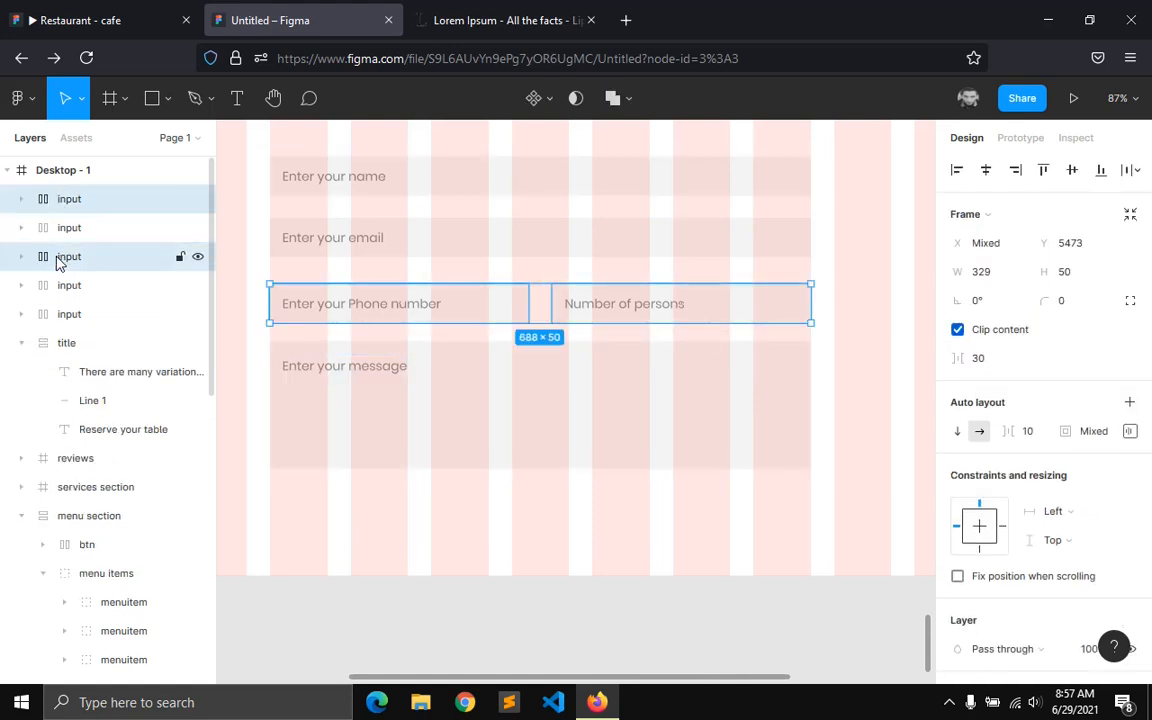
pyautogui.rightClick(59, 262)
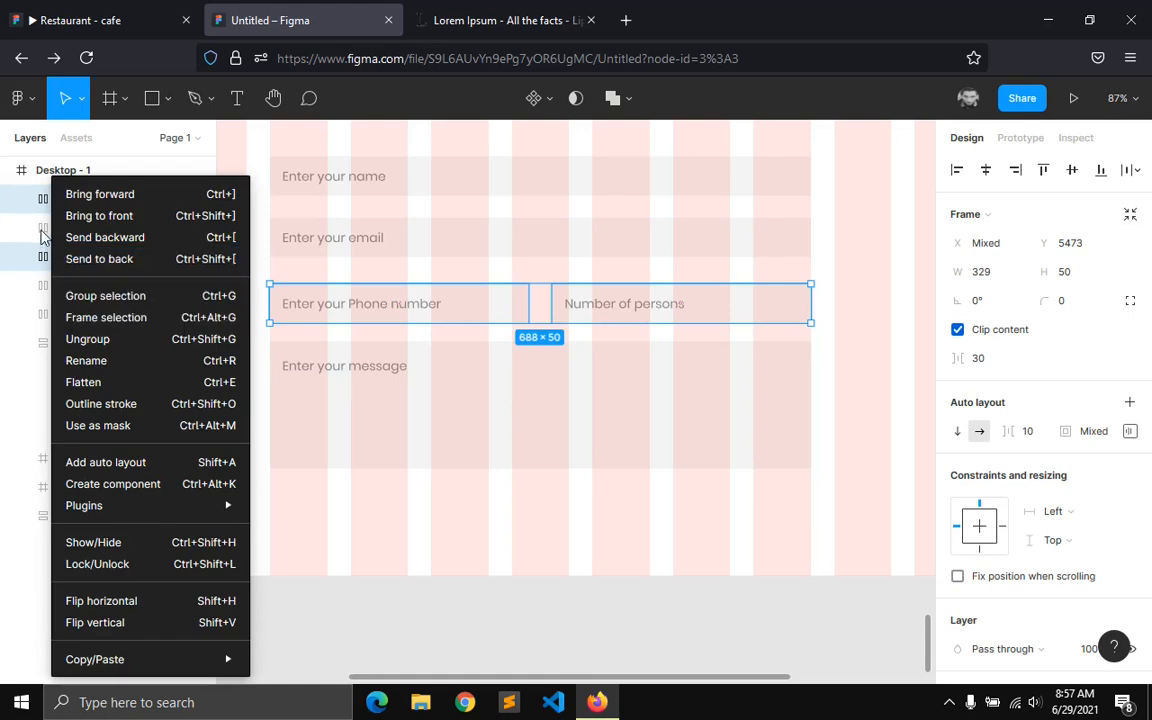
pyautogui.press('Escape')
pyautogui.hotkey('shift', 'a')
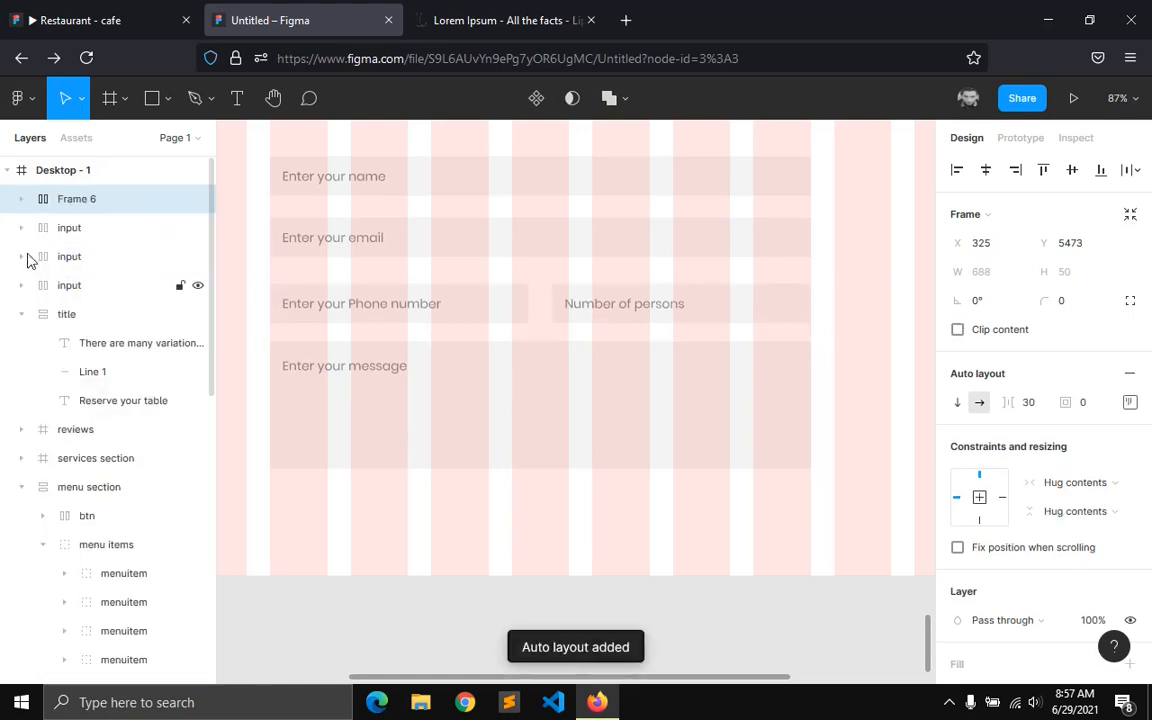
pyautogui.doubleClick(89, 201)
pyautogui.write('inputs')
pyautogui.press('Return')
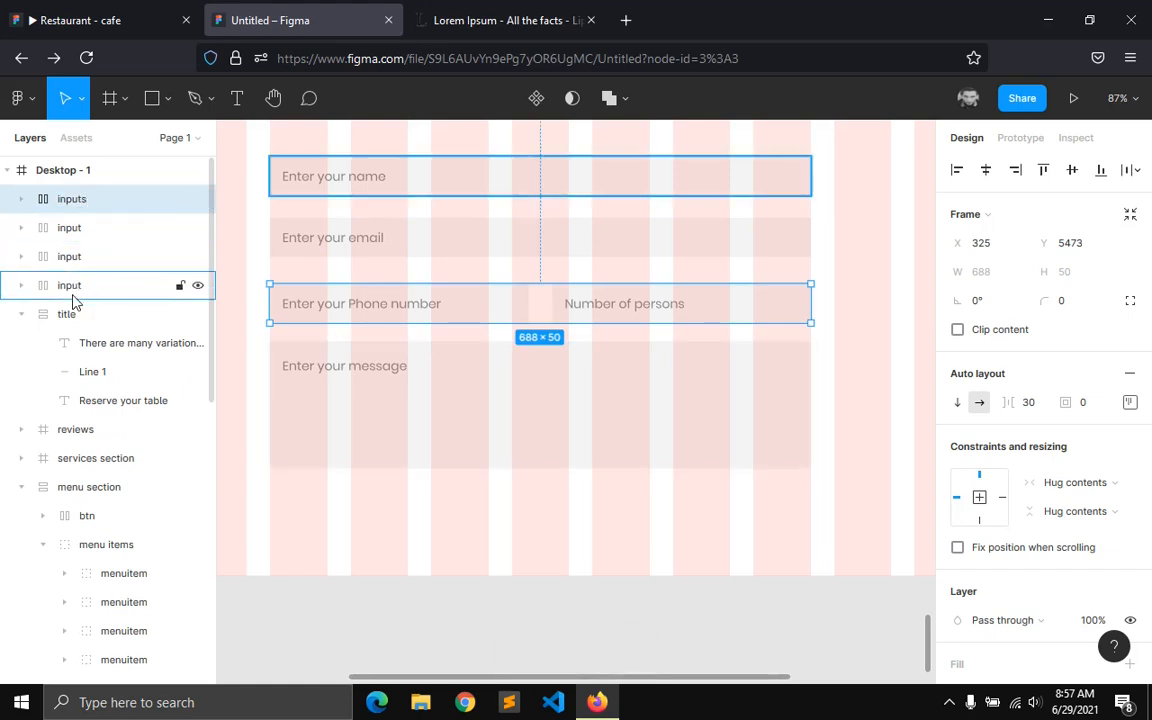
# - Tidy up the four form rows and set the vertical spacing between them to 30
pyautogui.click(72, 295)
pyautogui.keyDown('shift'); pyautogui.click(70, 205); pyautogui.keyUp('shift')
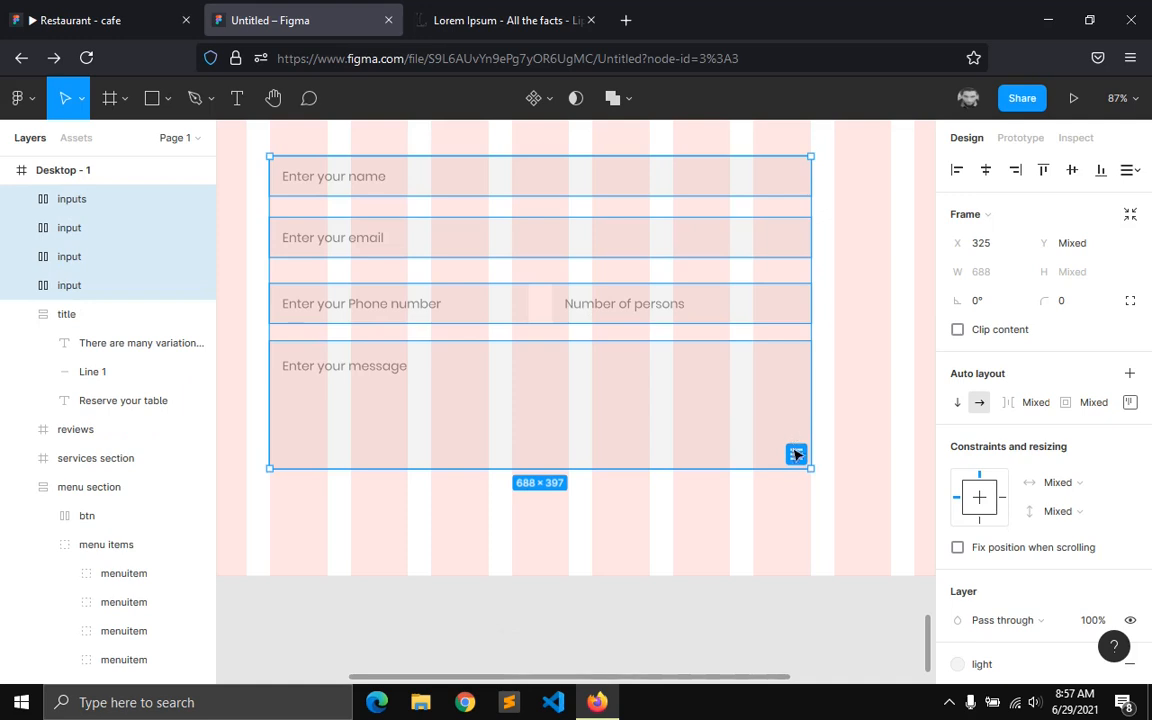
pyautogui.click(796, 455)
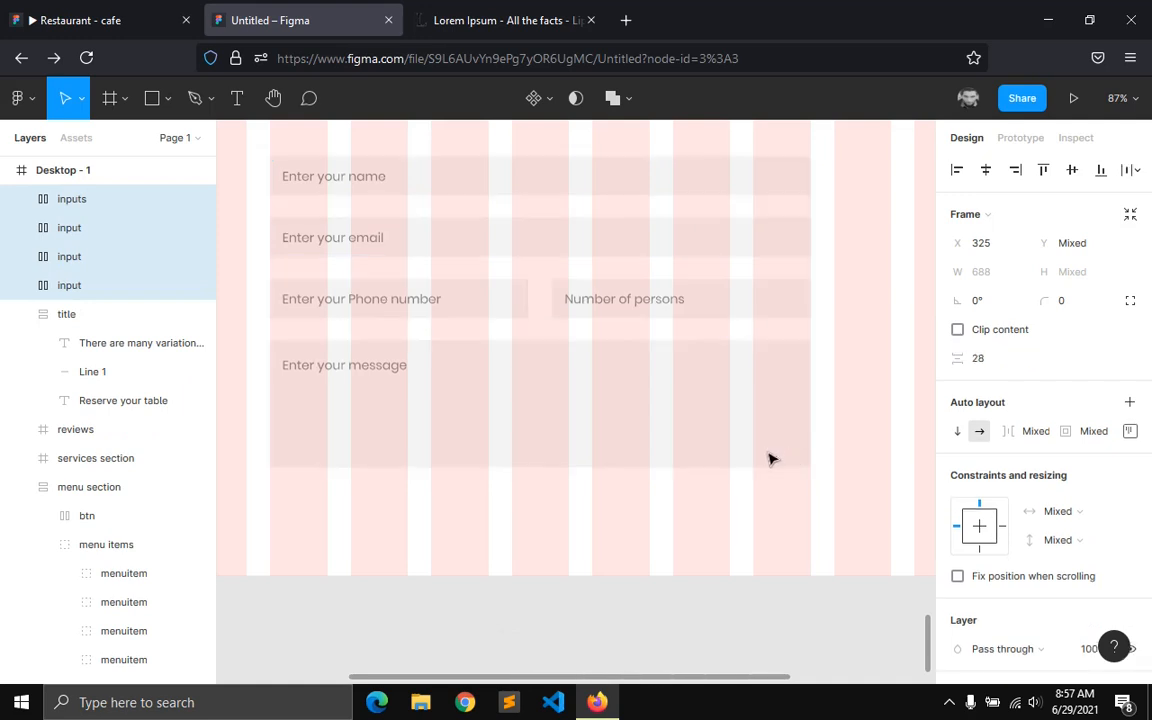
pyautogui.click(1005, 368)
pyautogui.write('30')
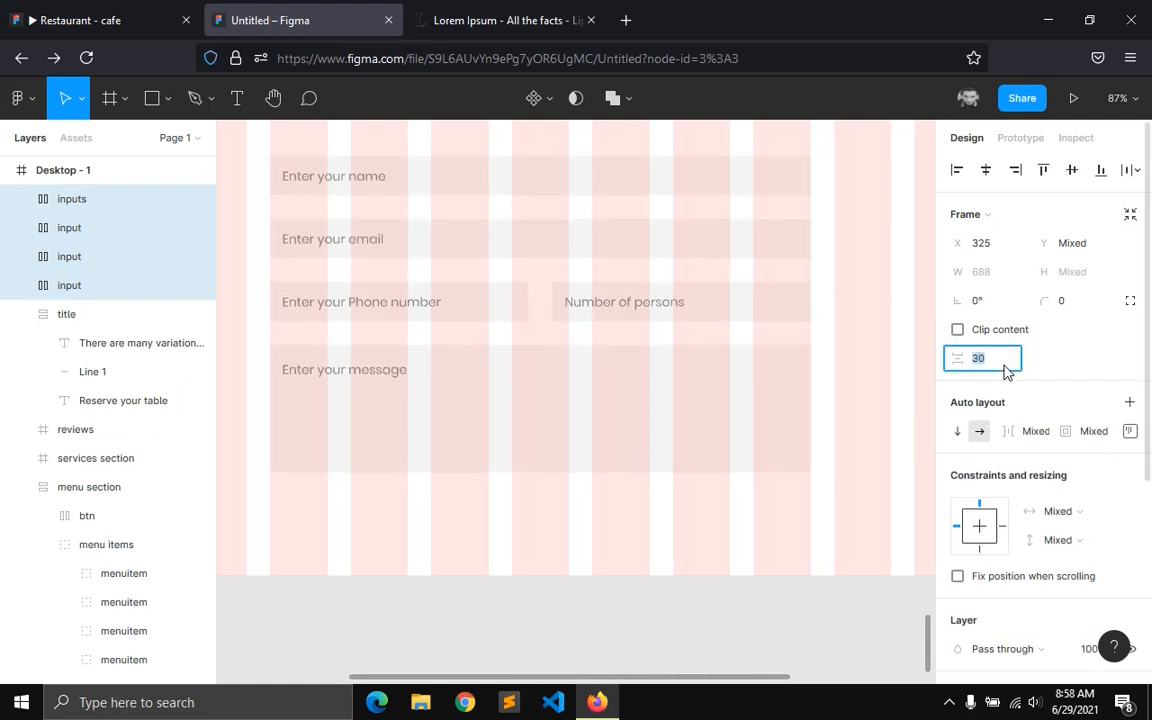
pyautogui.press('Return')
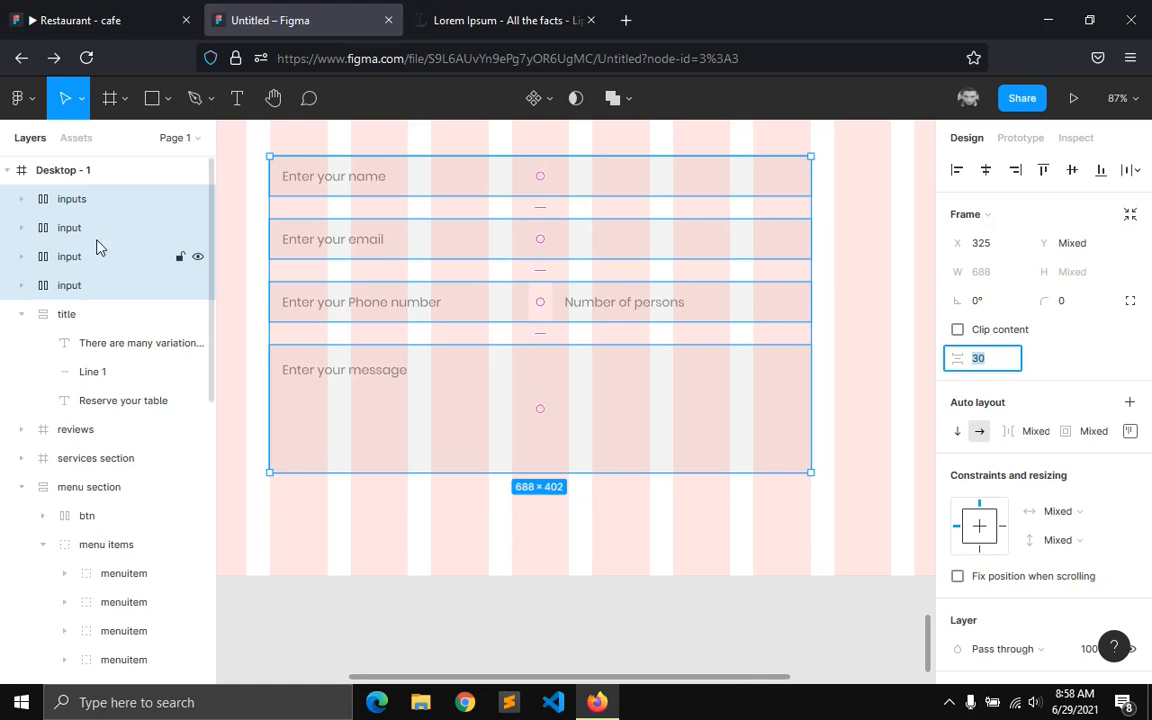
# - Group the four form rows, name the group "form", and collapse the title layer
pyautogui.rightClick(76, 186)
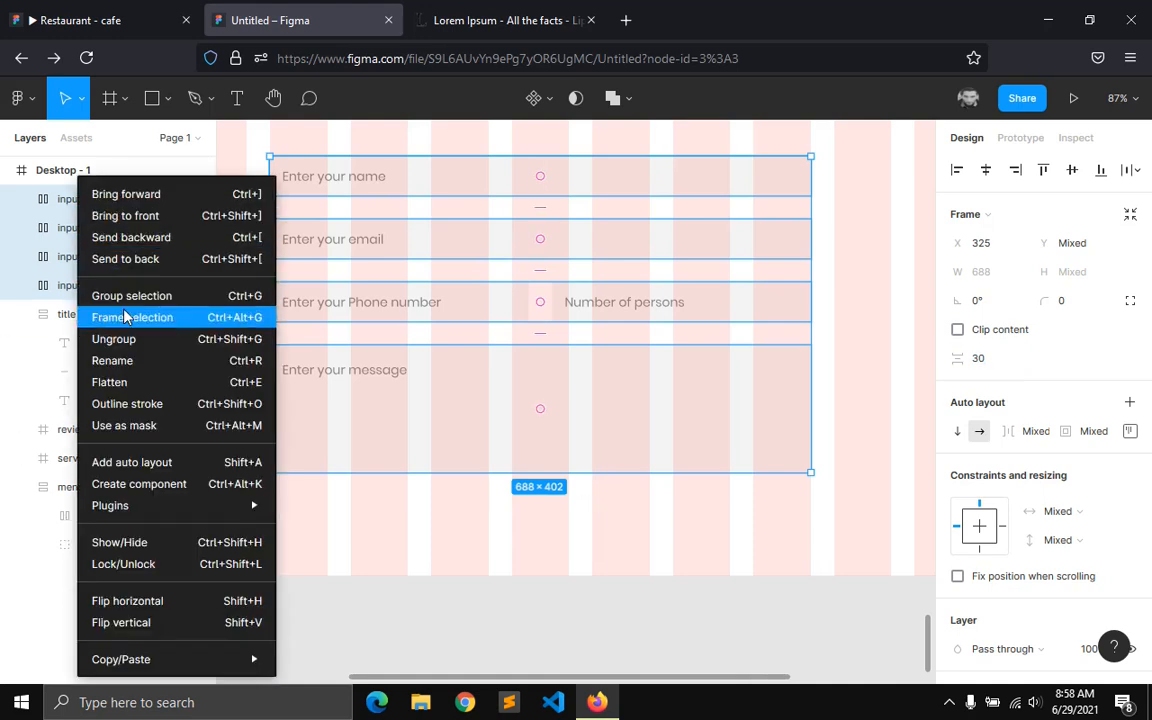
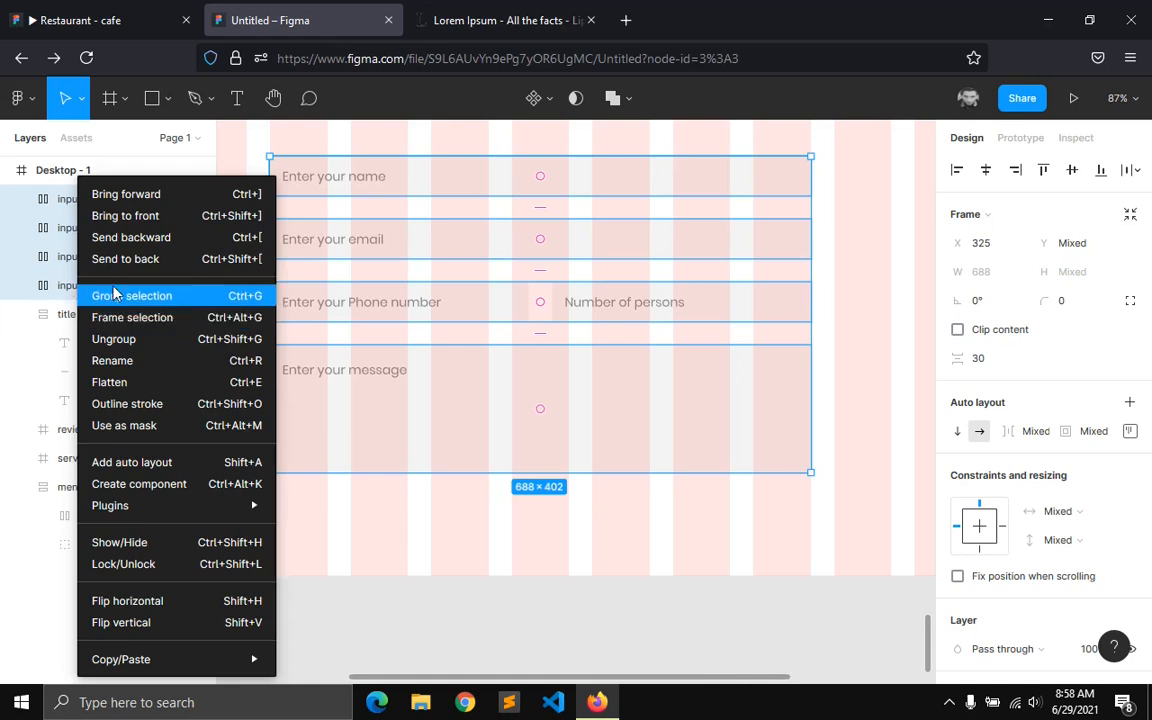
pyautogui.click(112, 295)
pyautogui.doubleClick(82, 210)
pyautogui.write('form')
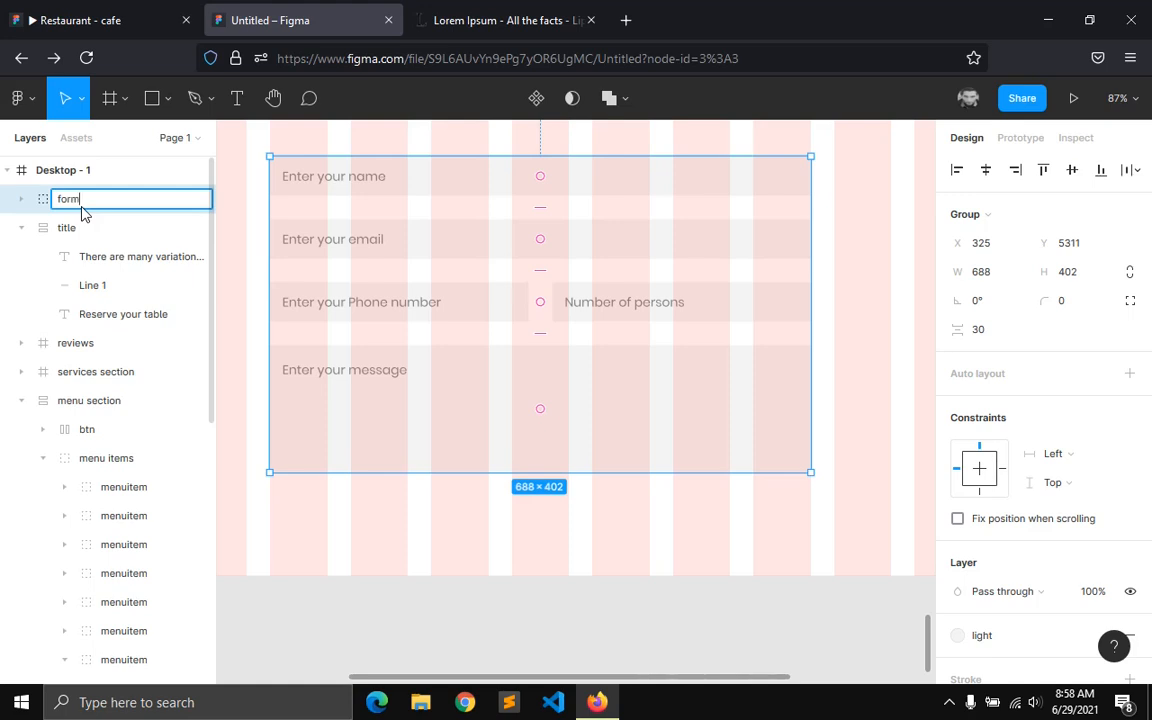
pyautogui.press('Return')
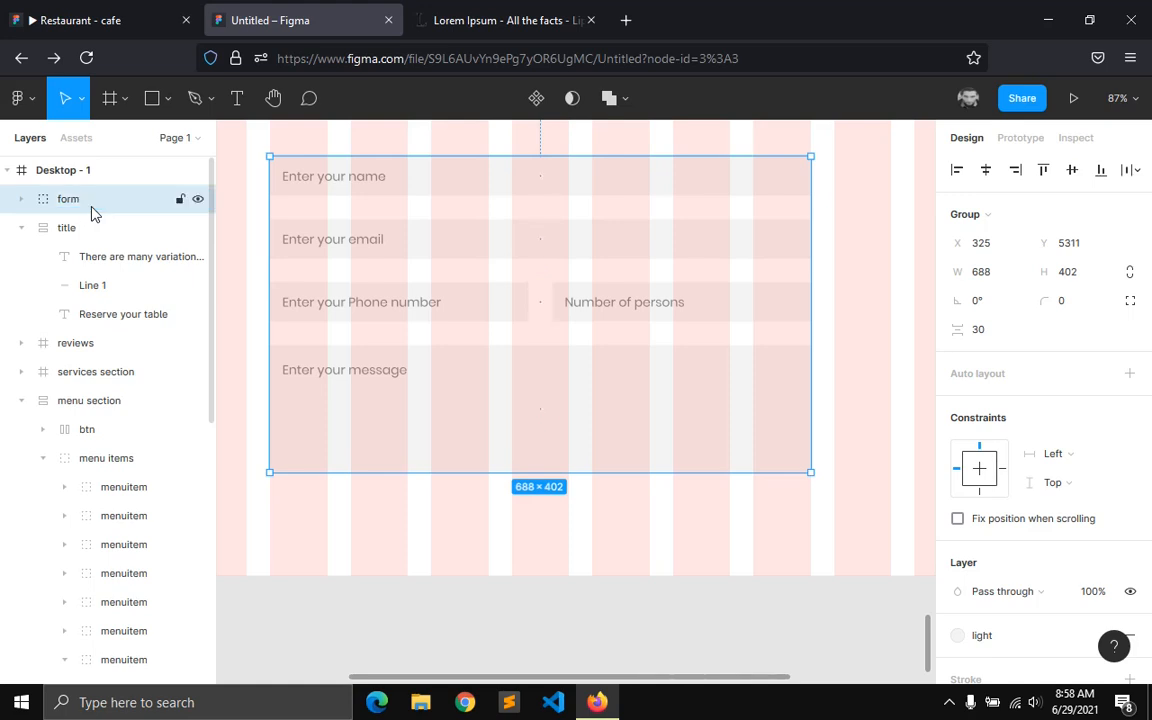
pyautogui.click(21, 228)
# - Set the vertical spacing between the title and the form to 70 and center the form horizontally on the page
pyautogui.scroll(2, 458, 329)
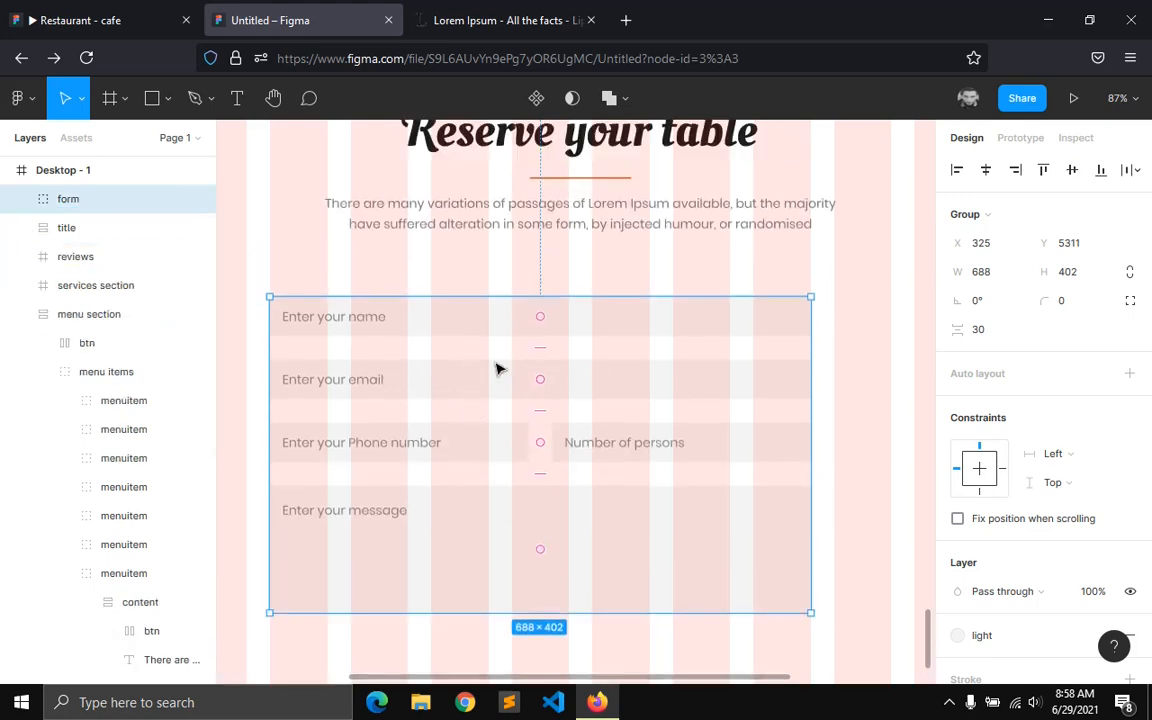
pyautogui.keyDown('shift'); pyautogui.click(663, 218); pyautogui.keyUp('shift')
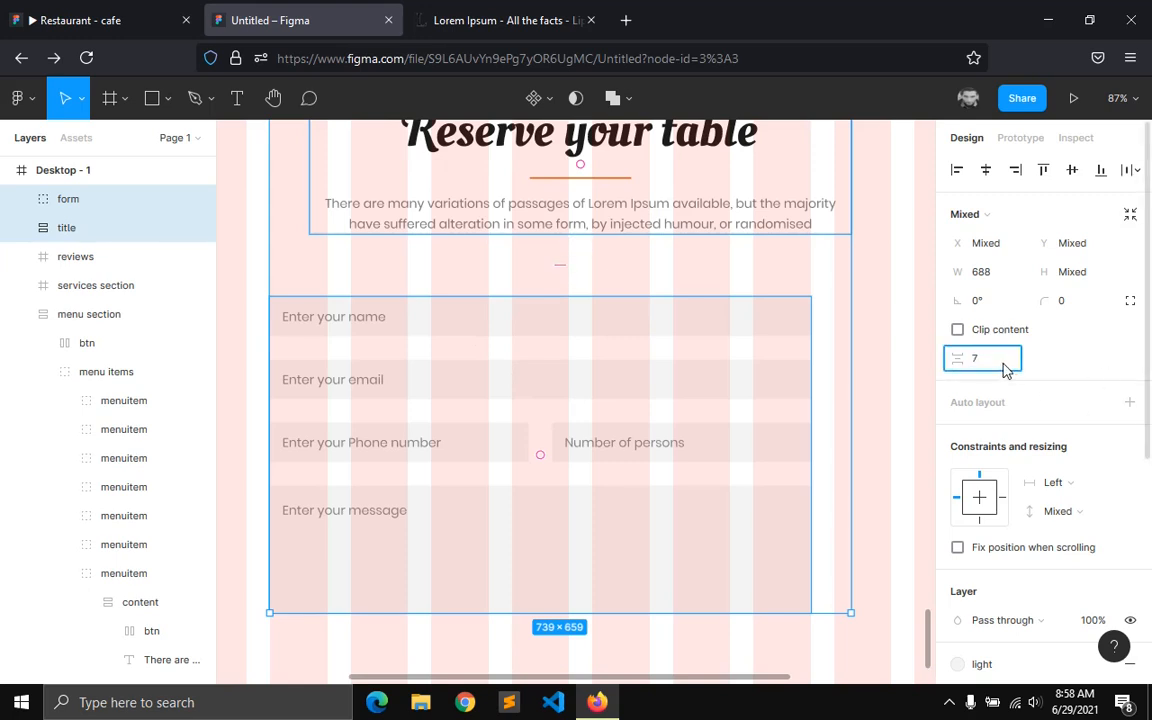
pyautogui.write('0')
pyautogui.press('Return')
pyautogui.click(792, 327)
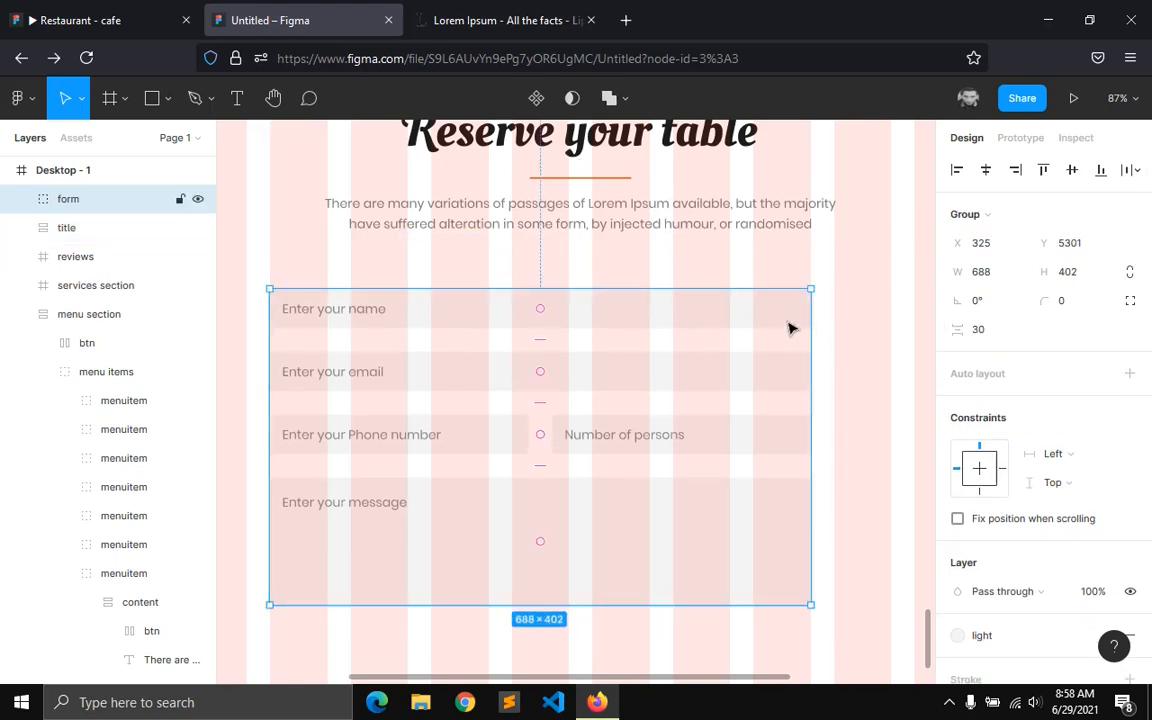
pyautogui.click(985, 170)
# - Frame the title and form together as "reservation section" and collapse the menu section layer
pyautogui.click(728, 188)
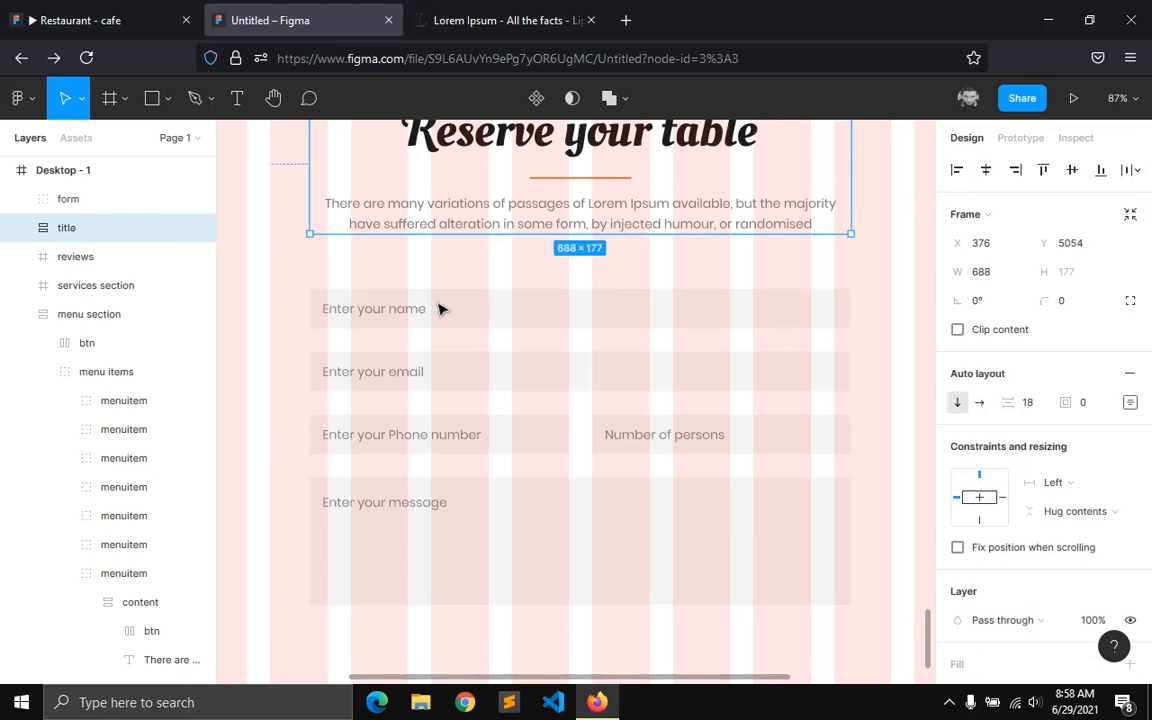
pyautogui.keyDown('shift'); pyautogui.click(71, 206); pyautogui.keyUp('shift')
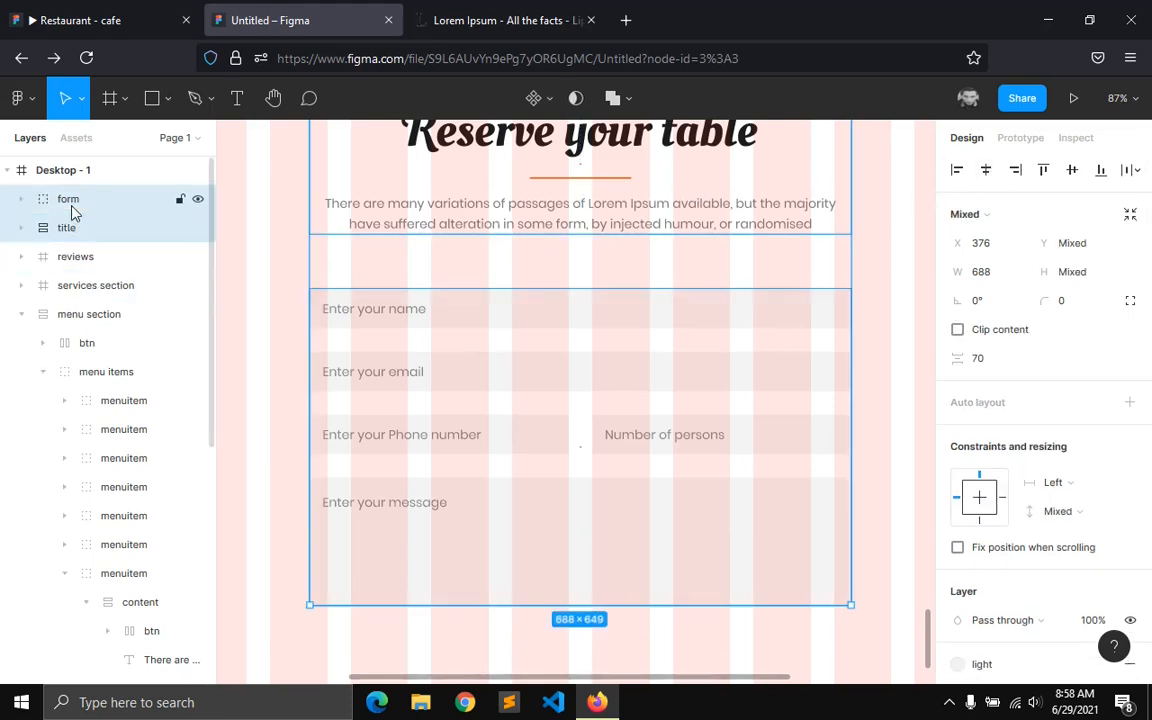
pyautogui.rightClick(72, 211)
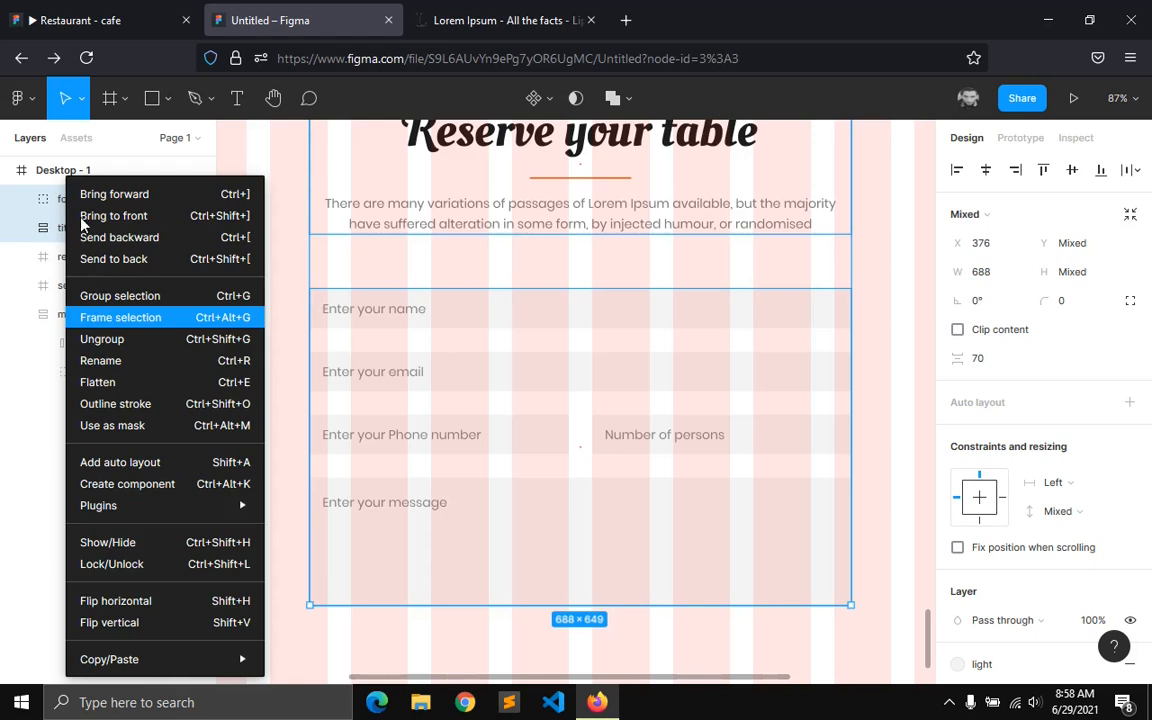
pyautogui.hotkey('ctrl', 'alt', 'g')
pyautogui.doubleClick(71, 199)
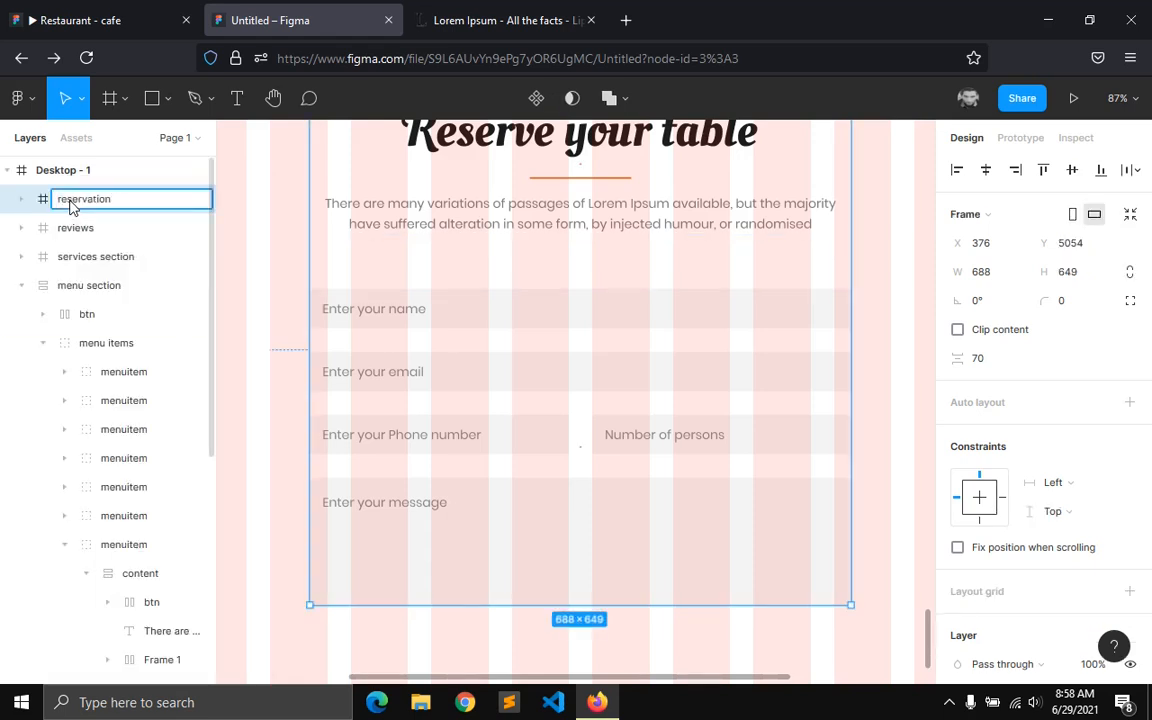
pyautogui.press('Return')
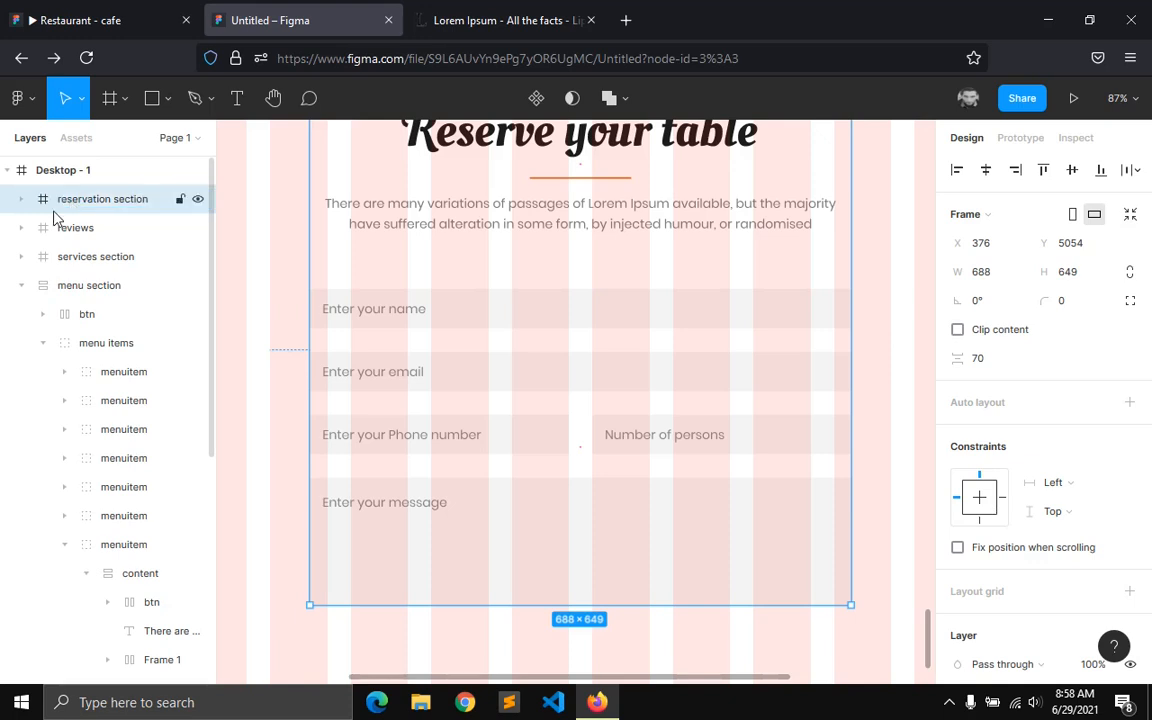
pyautogui.click(22, 289)
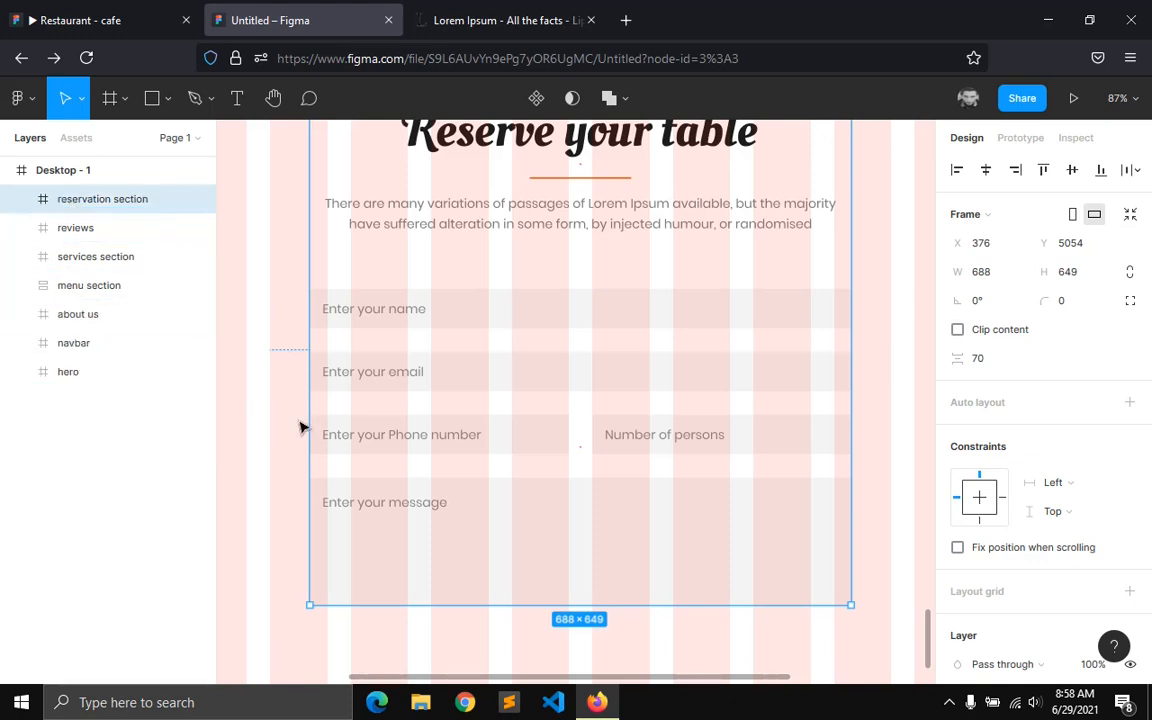
# - Hide the layout grids on the Desktop - 1 frame and check the finished reservation form
pyautogui.click(303, 427)
pyautogui.scroll(3, 244, 406)
pyautogui.click(67, 177)
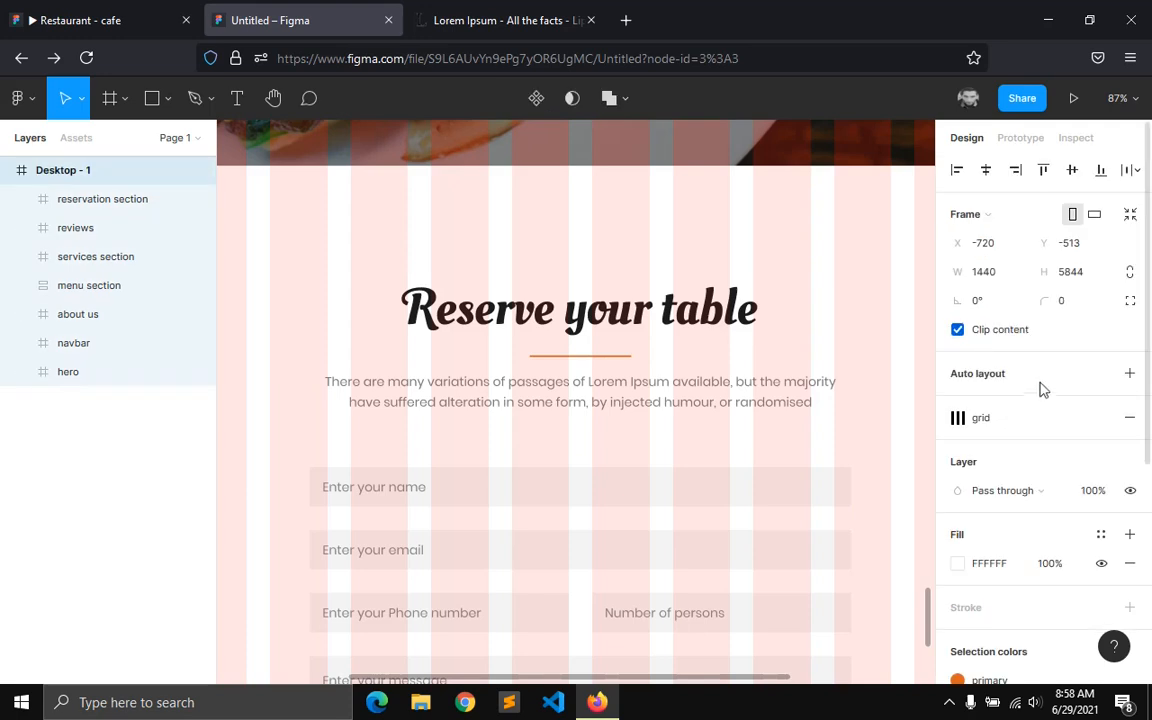
pyautogui.hotkey('ctrl', 'shift', '4')
pyautogui.click(728, 442)
pyautogui.scroll(-1, 728, 442)
pyautogui.scroll(-3, 728, 442)
pyautogui.click(365, 487)
pyautogui.scroll(-2, 365, 487)
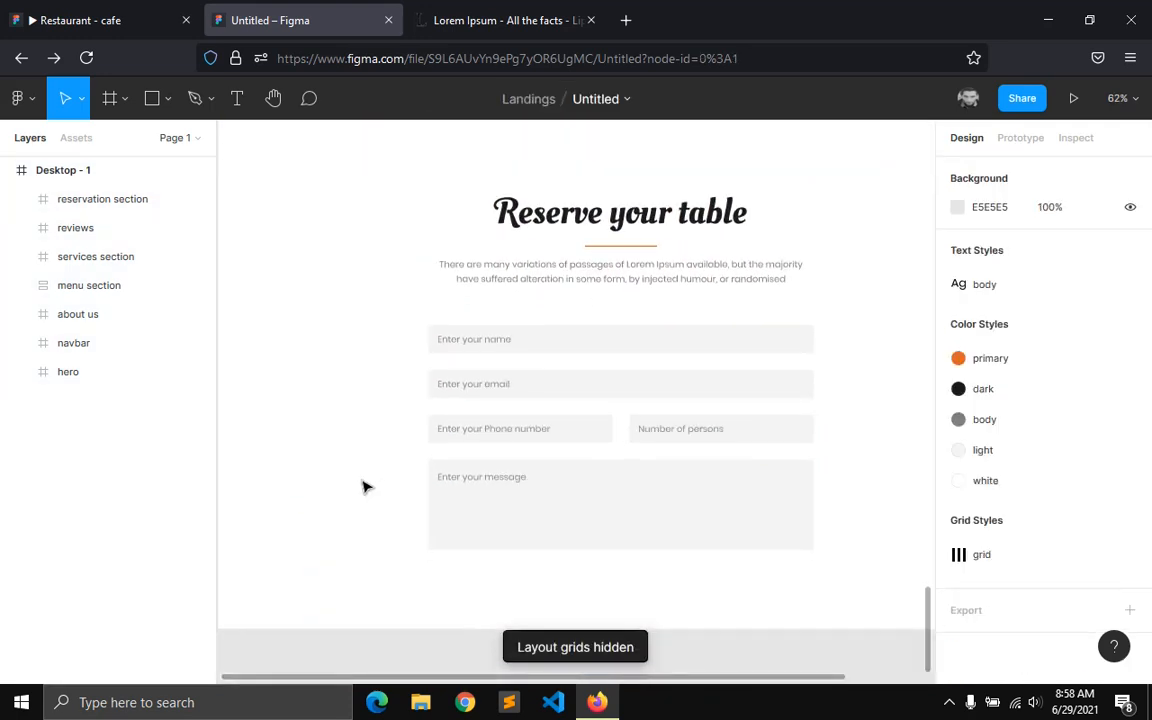
# - Examine the booking button and the area below the form in the reference restaurant prototype
pyautogui.click(63, 170)
pyautogui.click(85, 18)
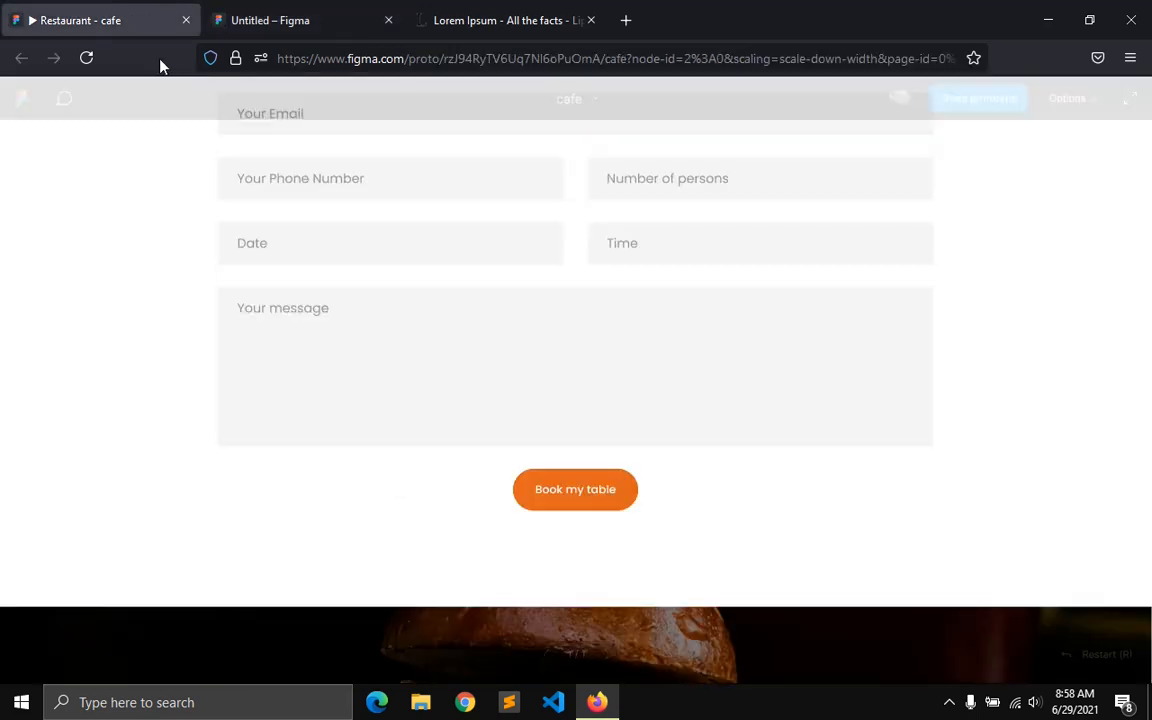
pyautogui.scroll(-3, 399, 489)
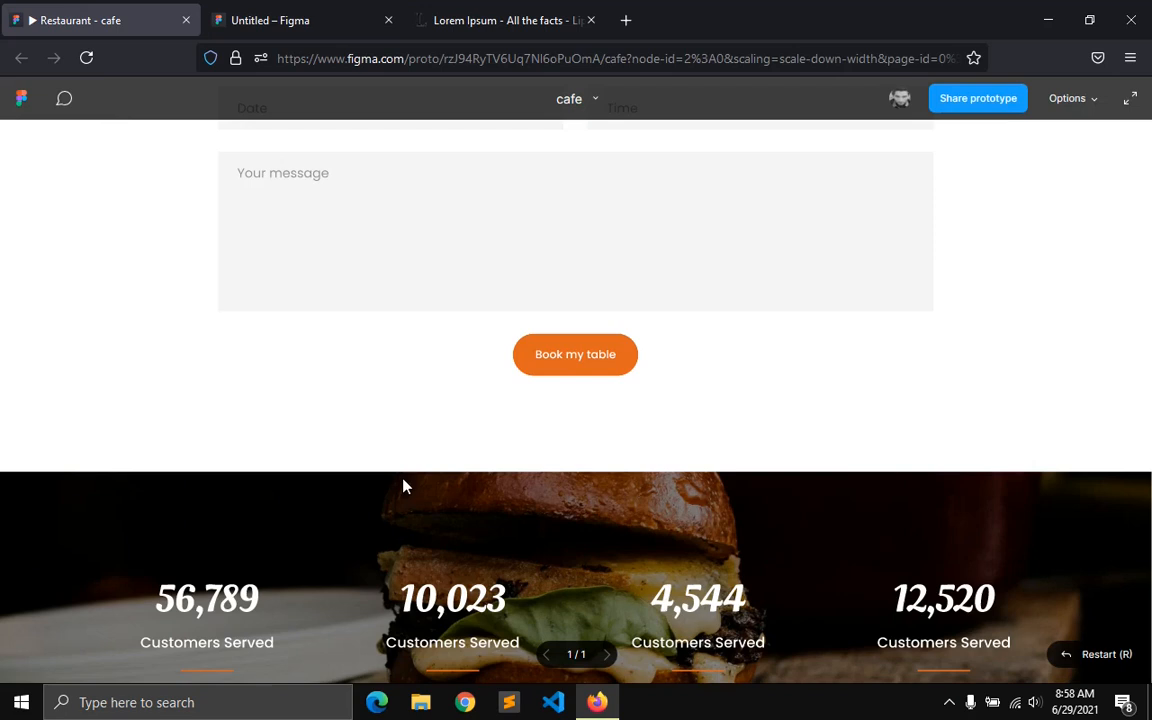
pyautogui.click(301, 12)
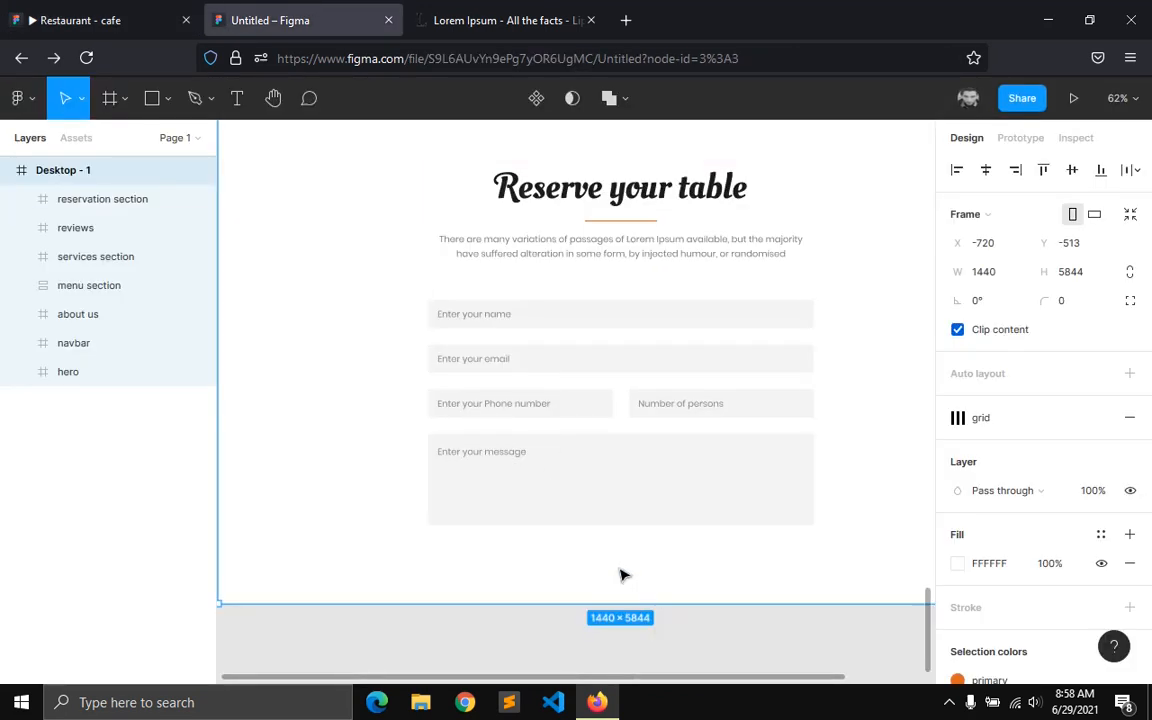
# - Duplicate the menu section's "Explore Menu" button and move the copy into the reservation section layer
pyautogui.scroll(12, 697, 569)
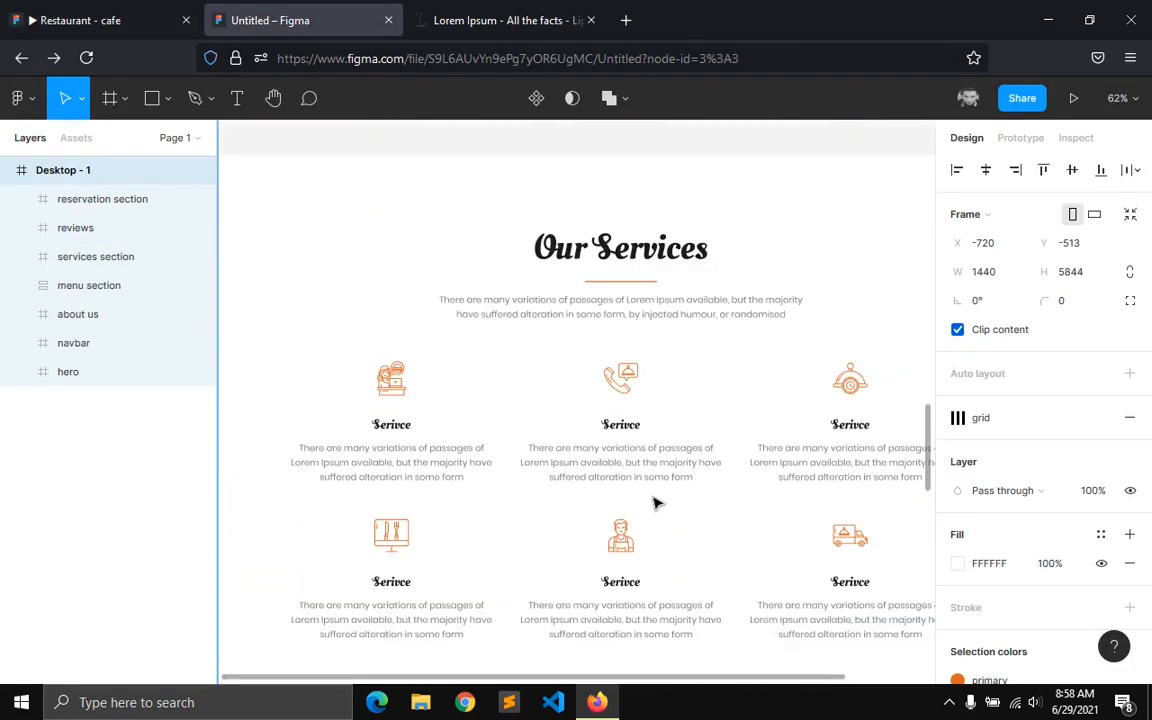
pyautogui.scroll(4, 655, 502)
pyautogui.scroll(-6, 633, 512)
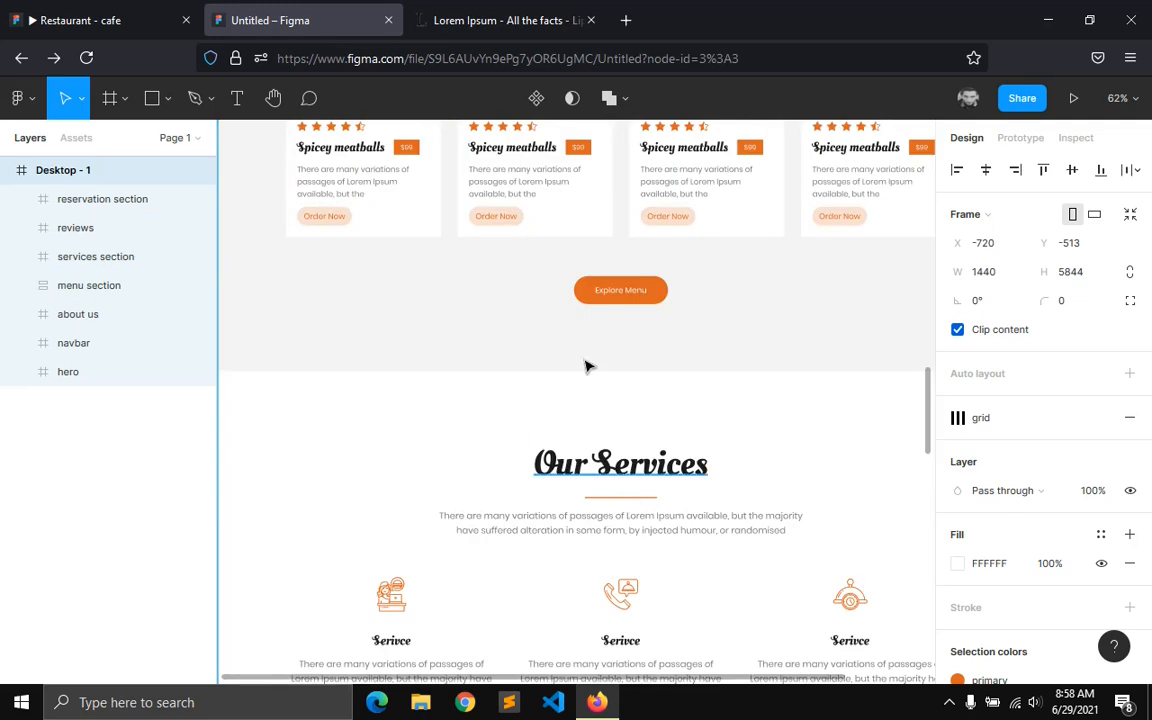
pyautogui.keyDown('ctrl'); pyautogui.scroll(3, 588, 327); pyautogui.keyUp('ctrl')
pyautogui.keyDown('ctrl'); pyautogui.click(578, 262); pyautogui.keyUp('ctrl')
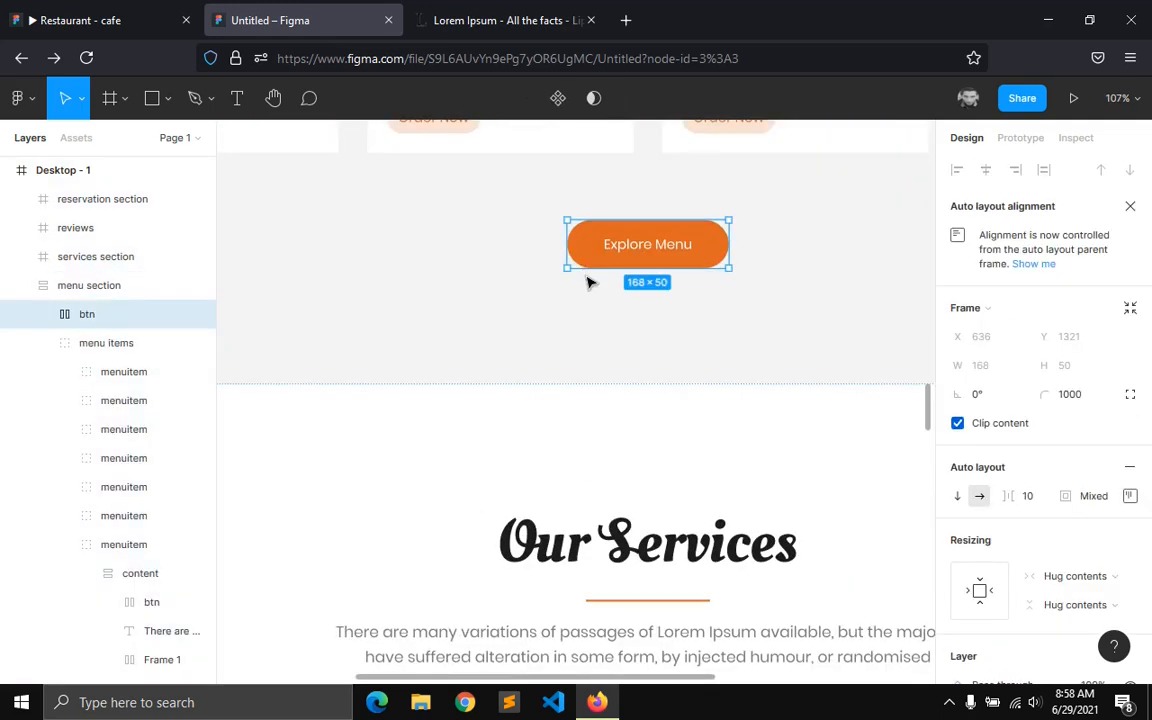
pyautogui.hotkey('ctrl', 'd')
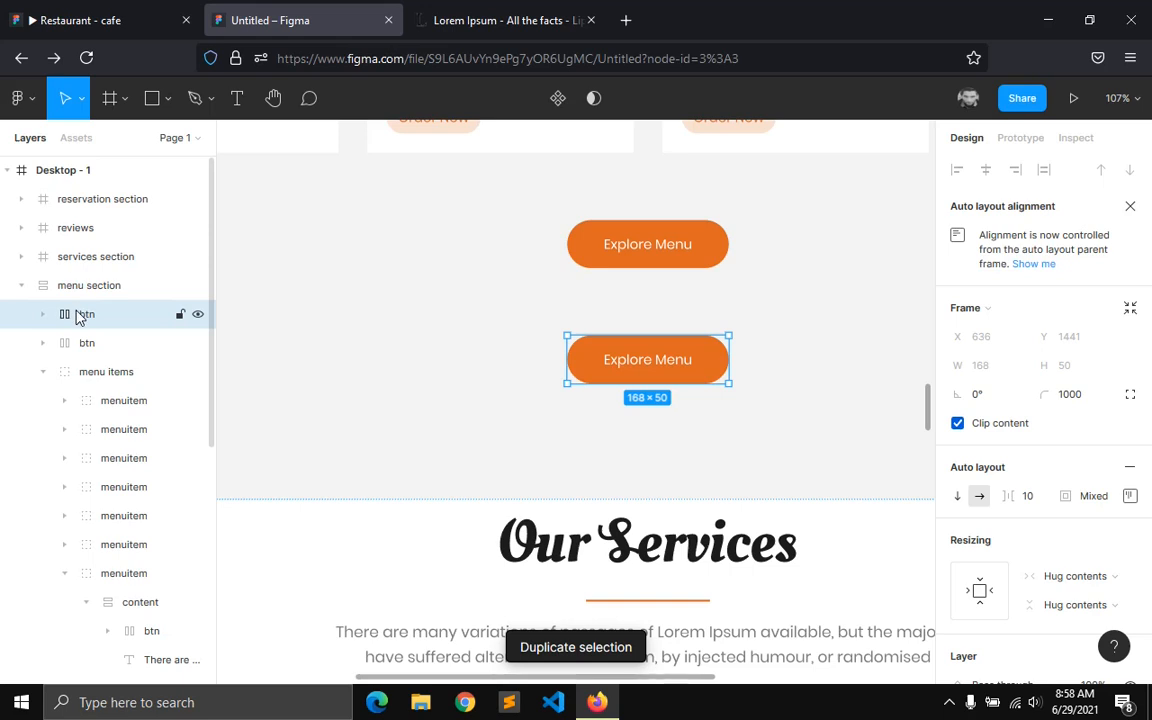
pyautogui.moveTo(80, 318); pyautogui.dragTo(82, 205)
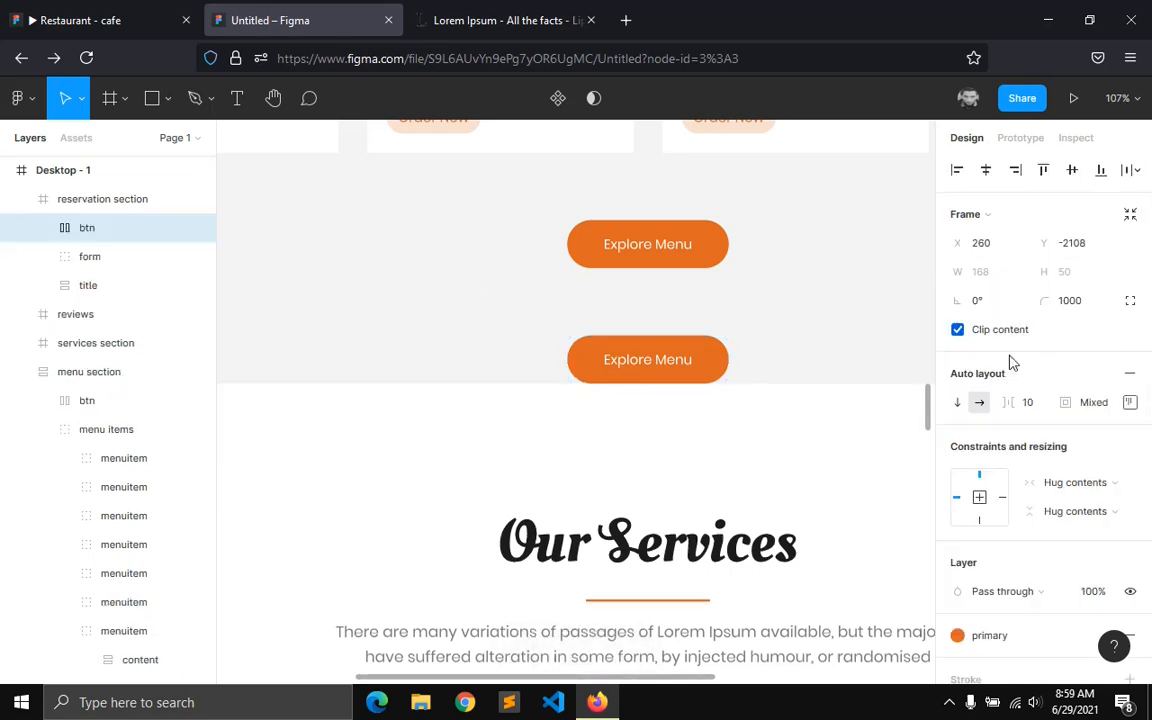
# - Place the copied button centered below the message field and extend the Desktop - 1 frame to a height of 6165
pyautogui.scroll(-15, 733, 425)
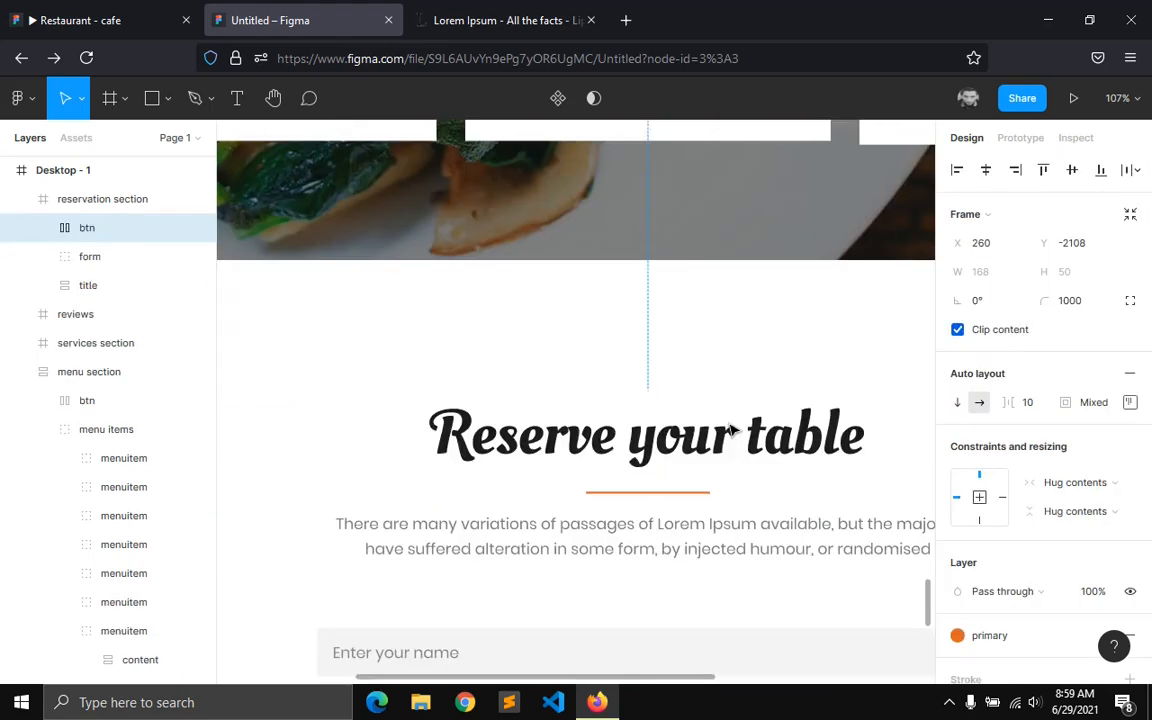
pyautogui.scroll(-4, 734, 430)
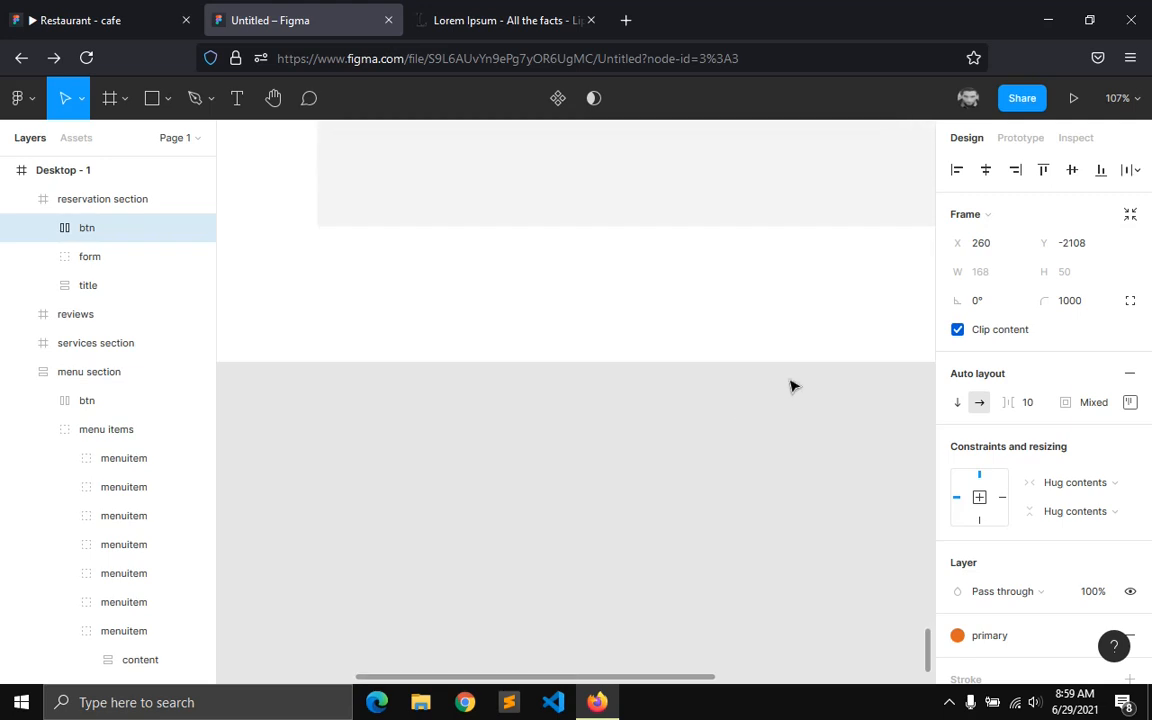
pyautogui.click(1071, 171)
pyautogui.moveTo(631, 205); pyautogui.dragTo(623, 286)
pyautogui.click(419, 320)
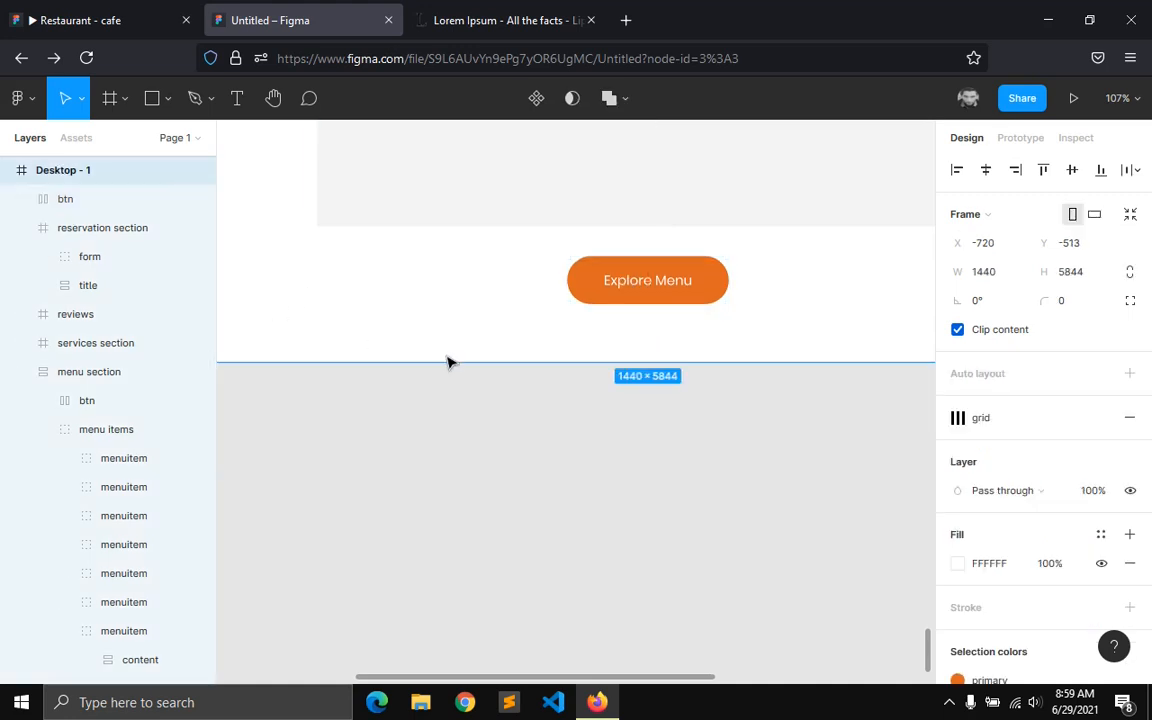
pyautogui.moveTo(445, 368); pyautogui.dragTo(442, 666)
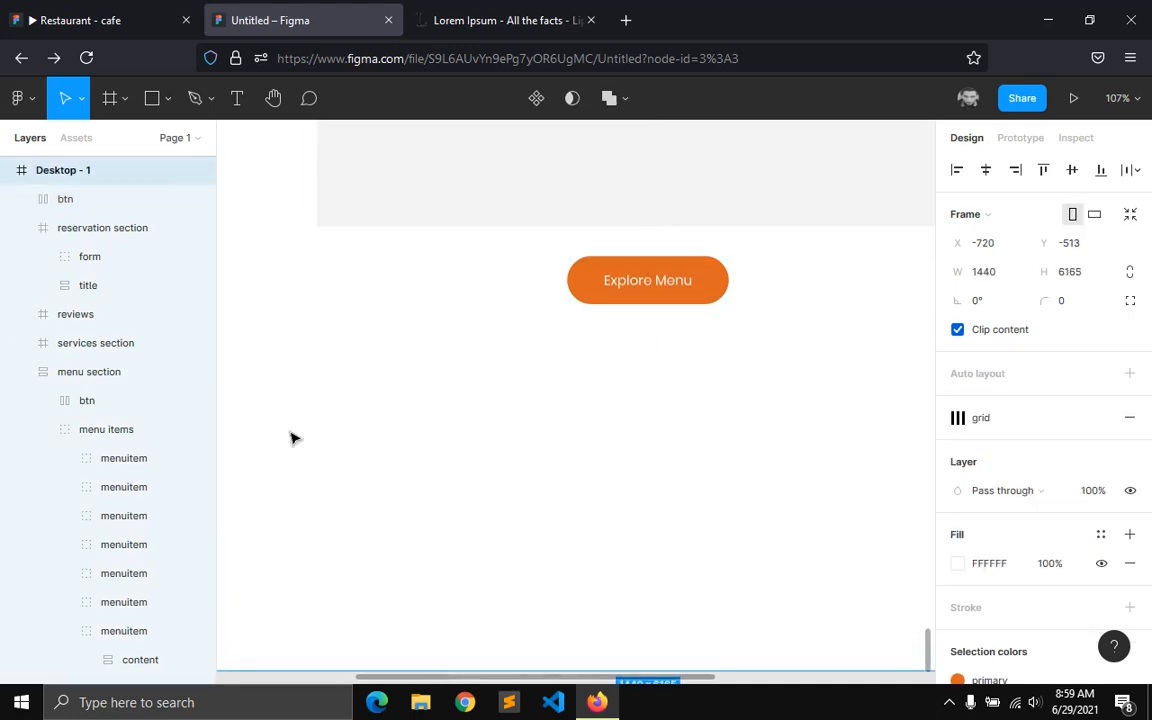
# - Move the copied button into the form group and check the spacing of the form's rows
pyautogui.moveTo(65, 204); pyautogui.dragTo(190, 265)
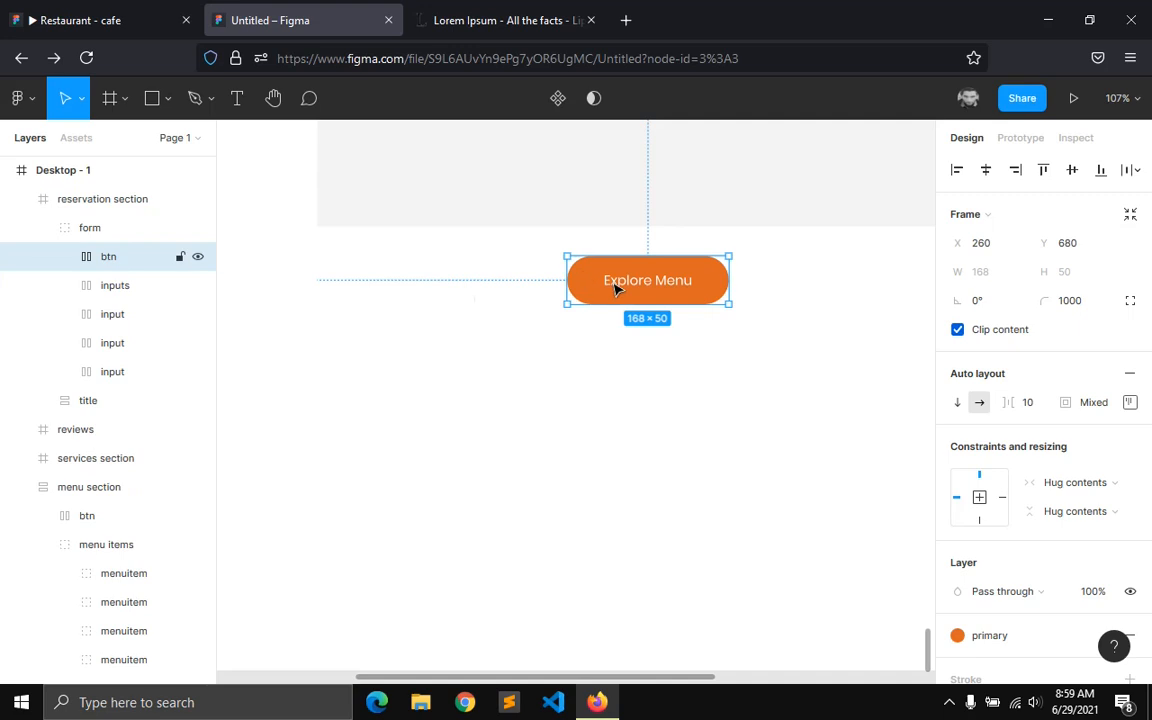
pyautogui.click(96, 230)
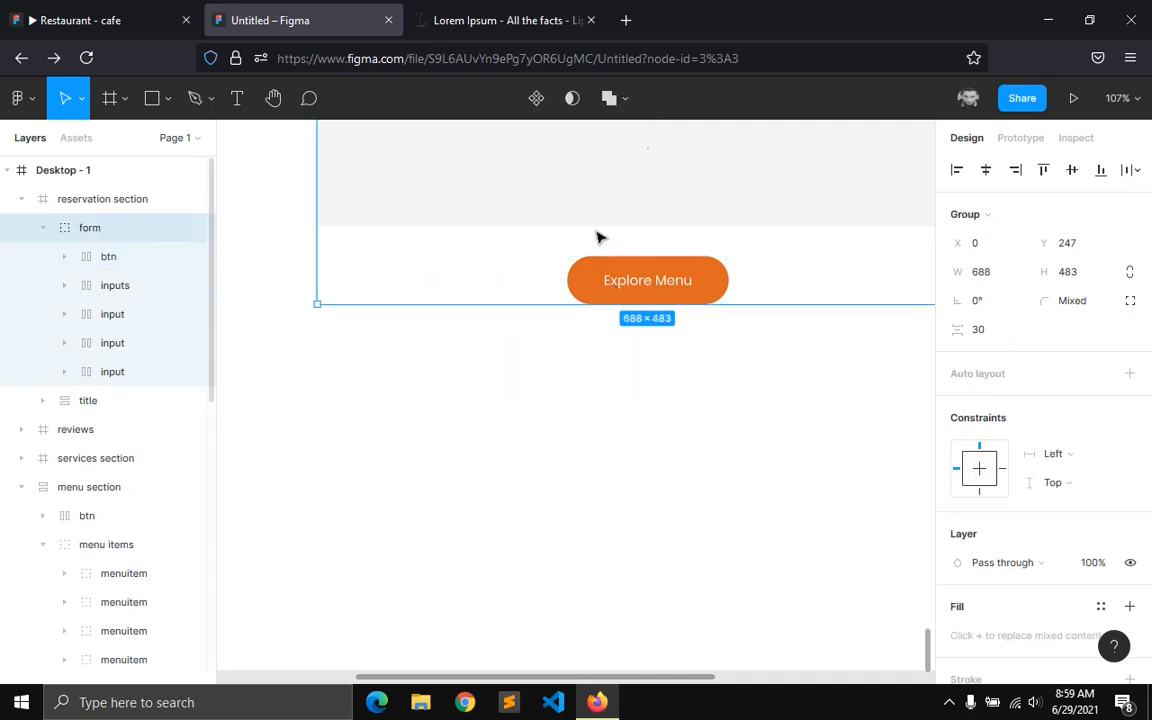
pyautogui.press('Return')
pyautogui.click(1132, 170)
pyautogui.click(661, 314)
pyautogui.click(653, 297)
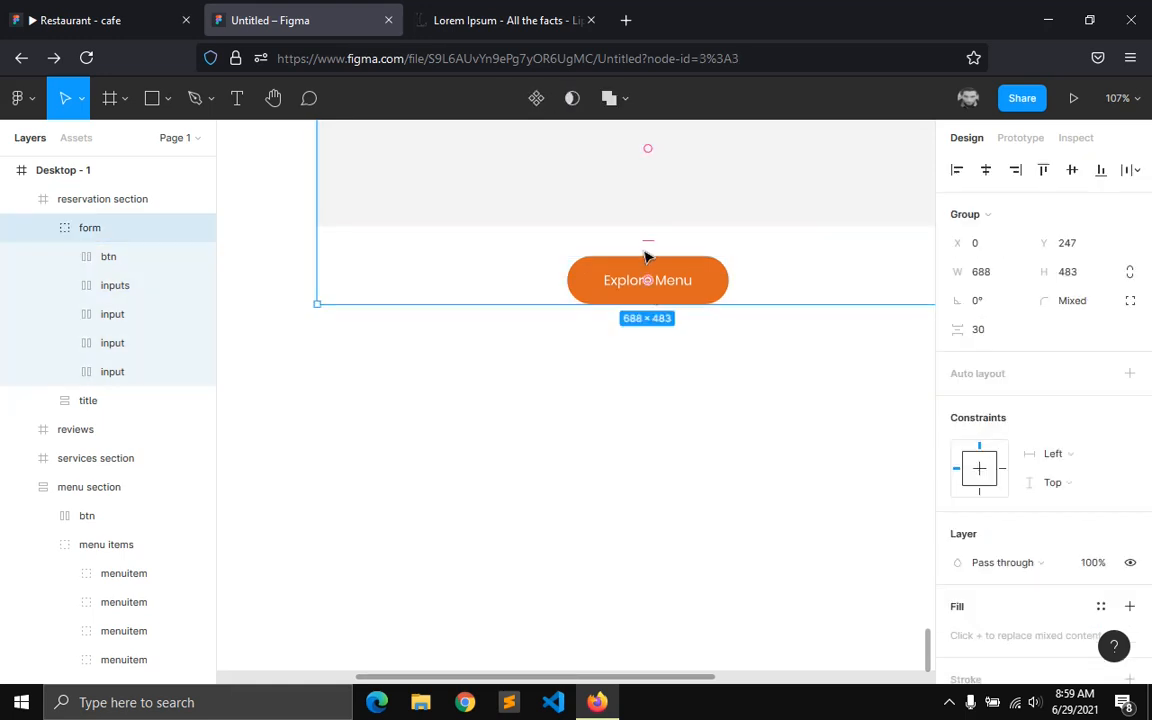
pyautogui.scroll(-5, 470, 440)
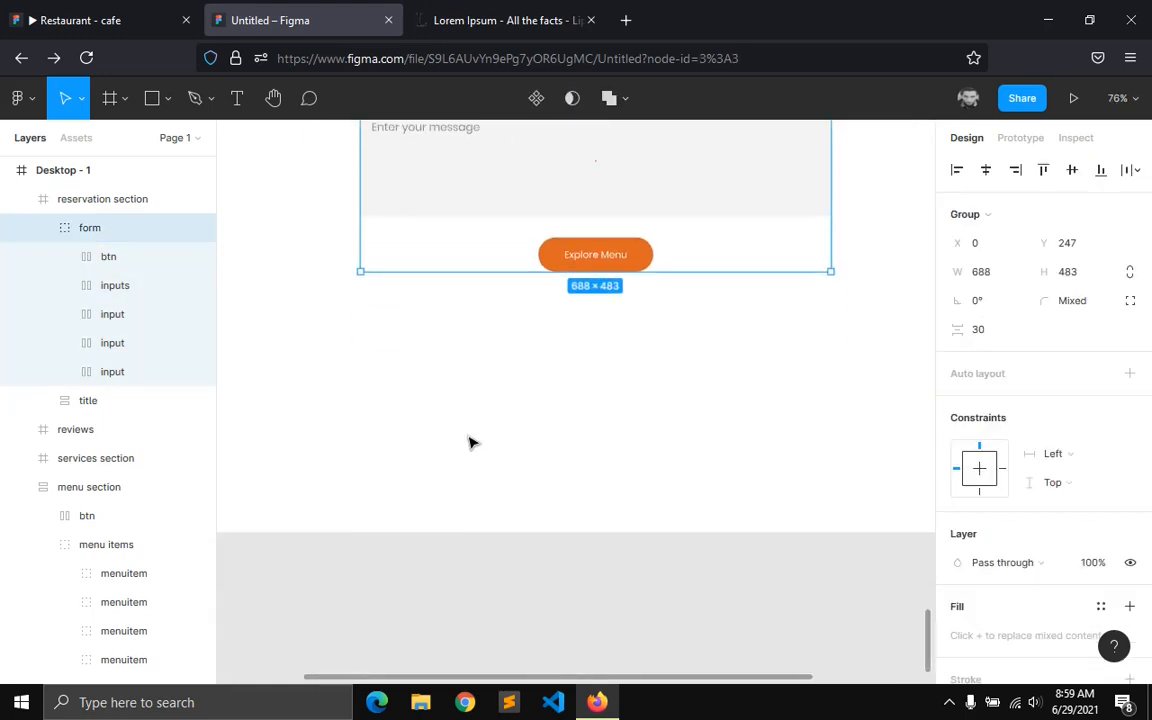
pyautogui.scroll(3, 450, 457)
pyautogui.click(352, 514)
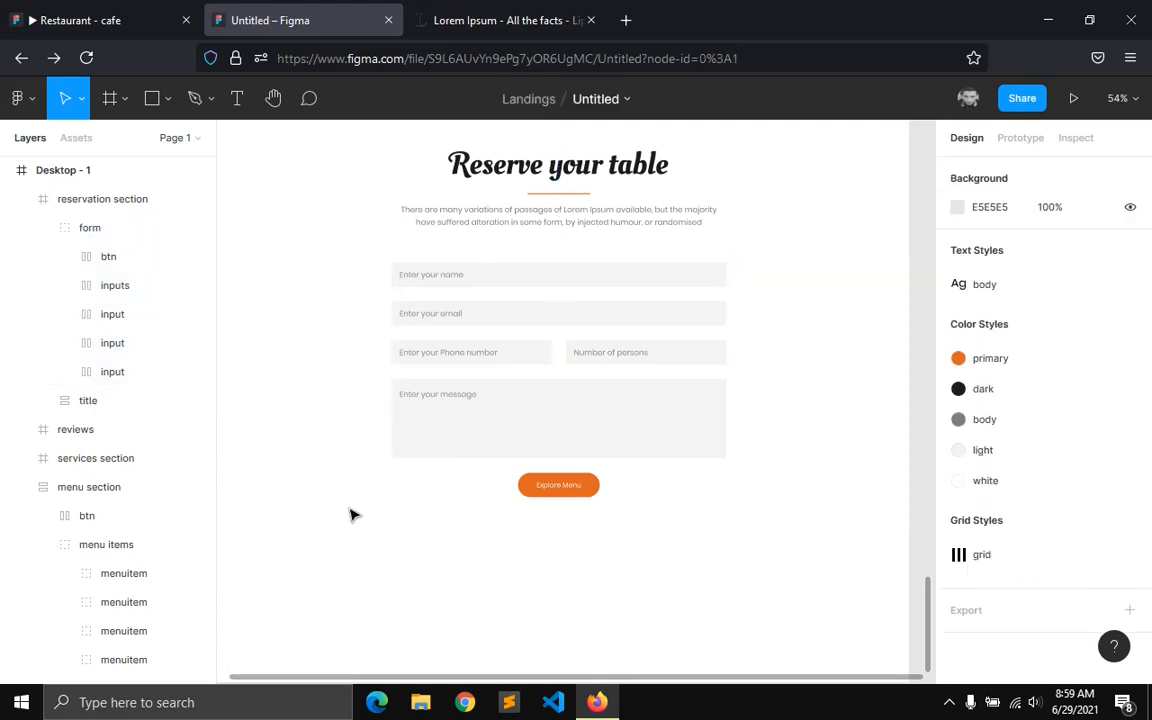
# - Examine the customer counters section that follows the reservation form in the reference prototype
pyautogui.scroll(-3, 352, 516)
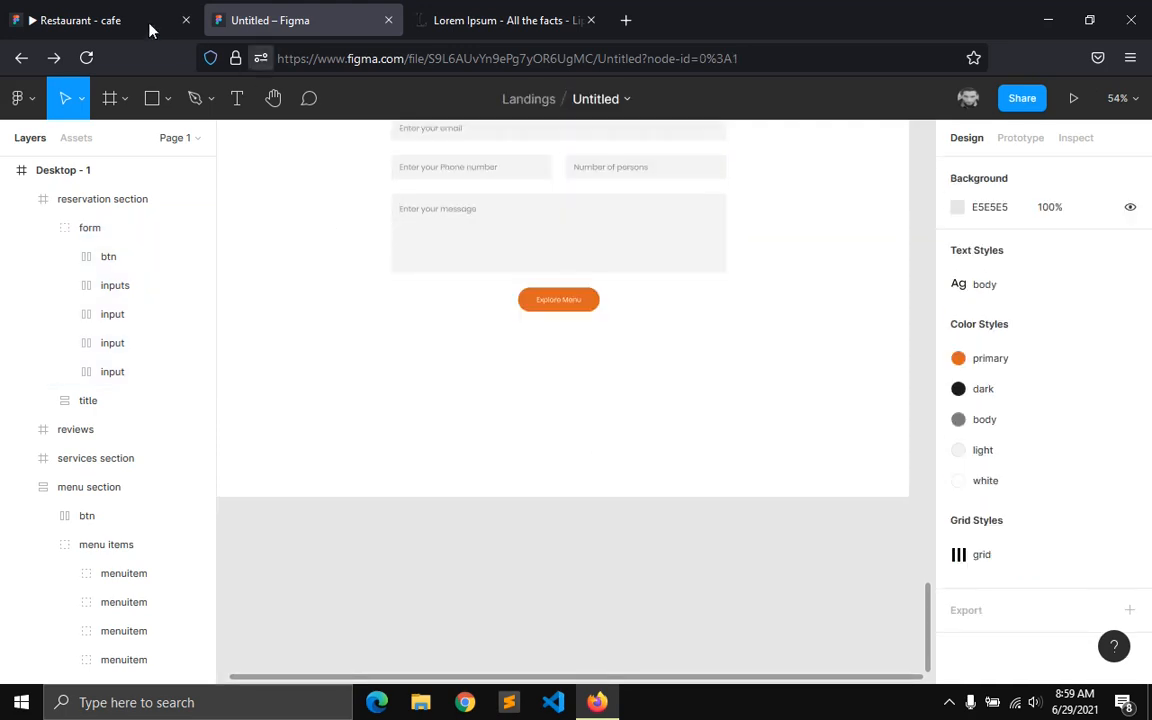
pyautogui.click(170, 25)
pyautogui.scroll(-3, 298, 355)
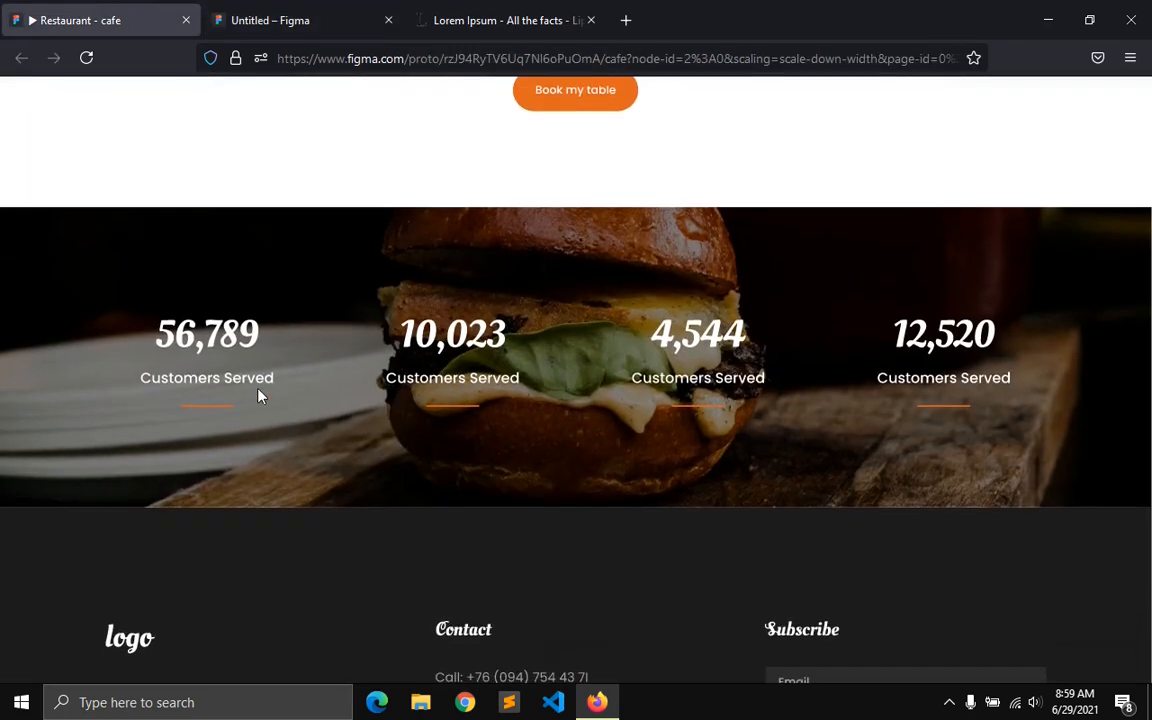
pyautogui.click(321, 8)
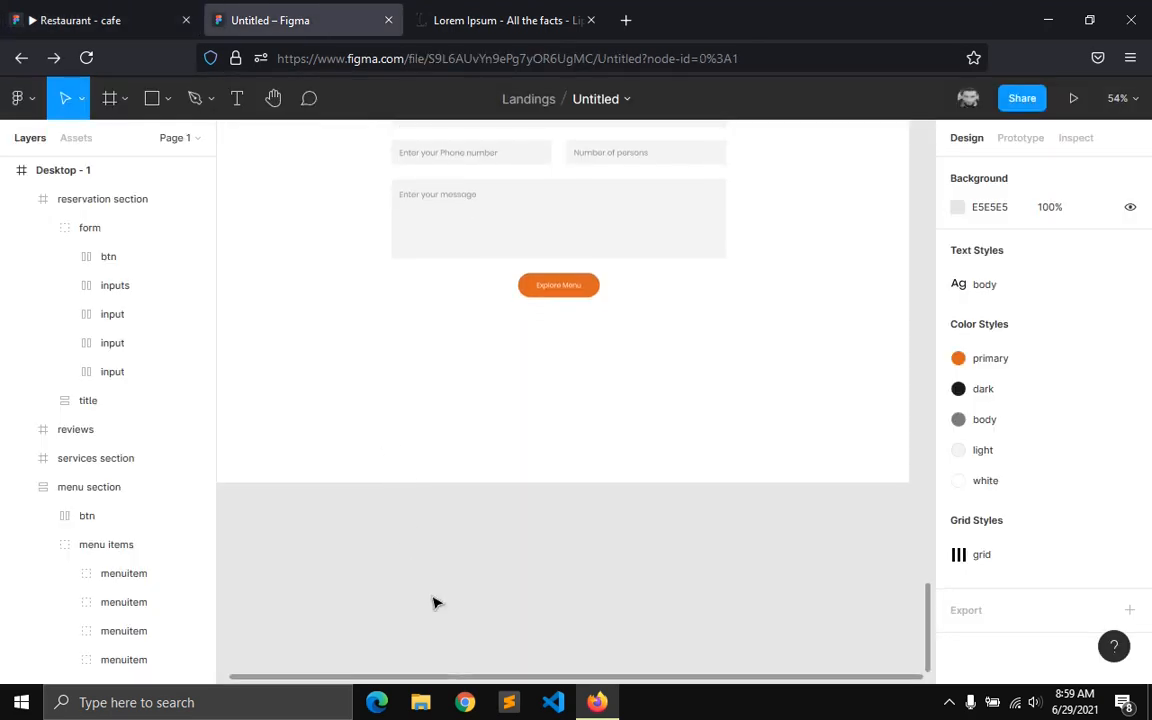
# - Collapse the reservation and menu section layers and draw a full-width 1440 × 339 frame at the bottom of Desktop - 1
pyautogui.hscroll(-1, 408, 683)
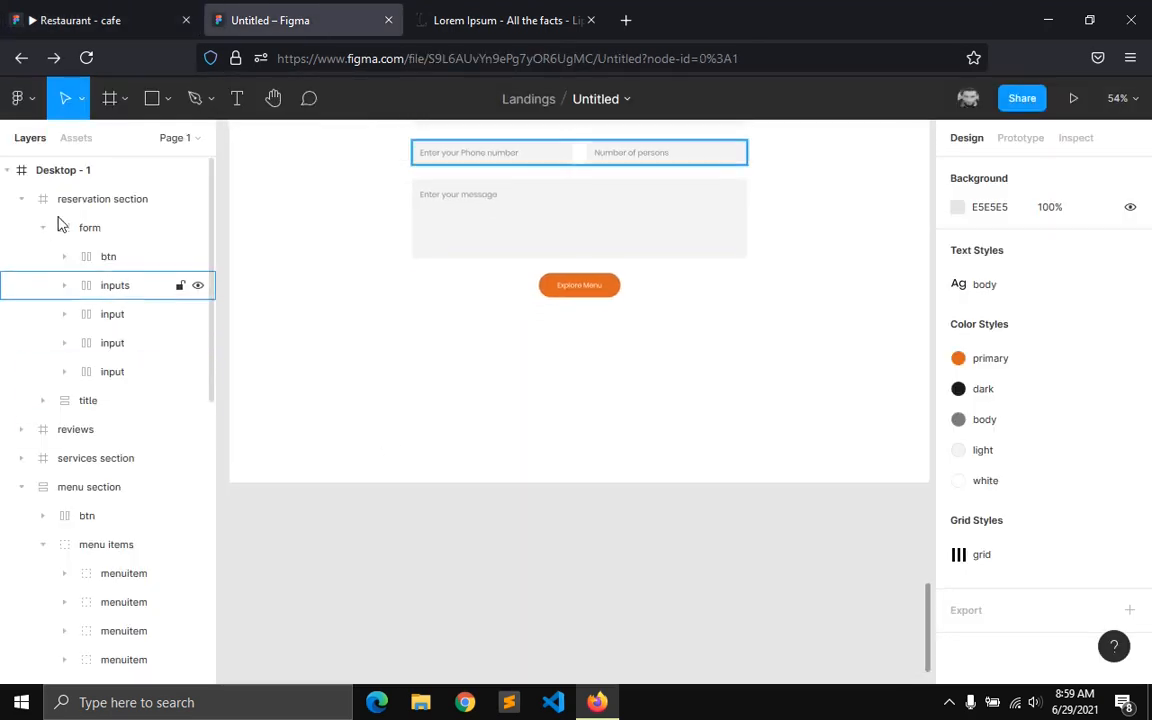
pyautogui.click(19, 208)
pyautogui.click(21, 285)
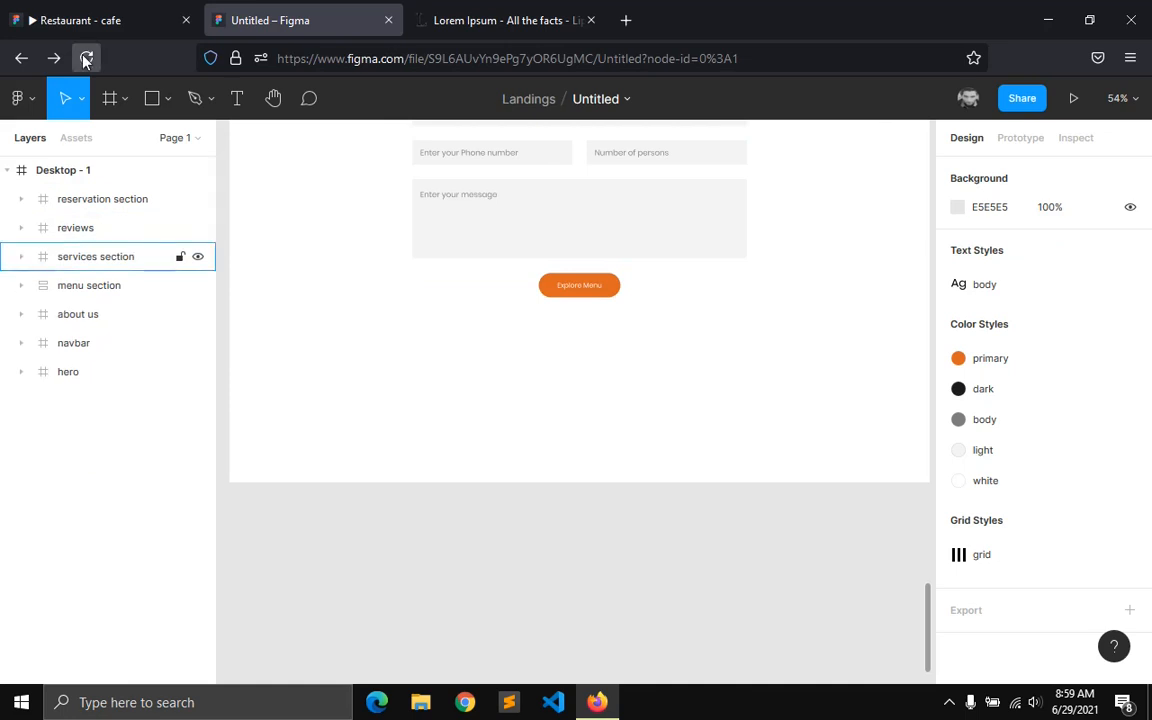
pyautogui.click(112, 97)
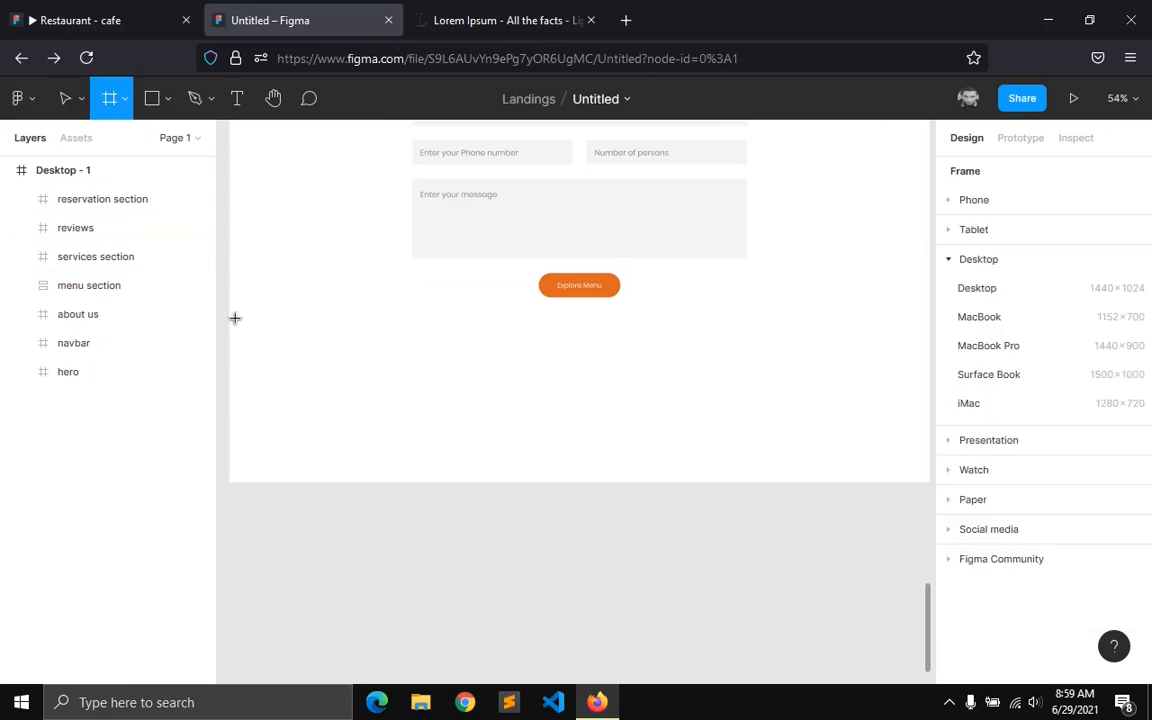
pyautogui.moveTo(283, 332); pyautogui.dragTo(746, 486)
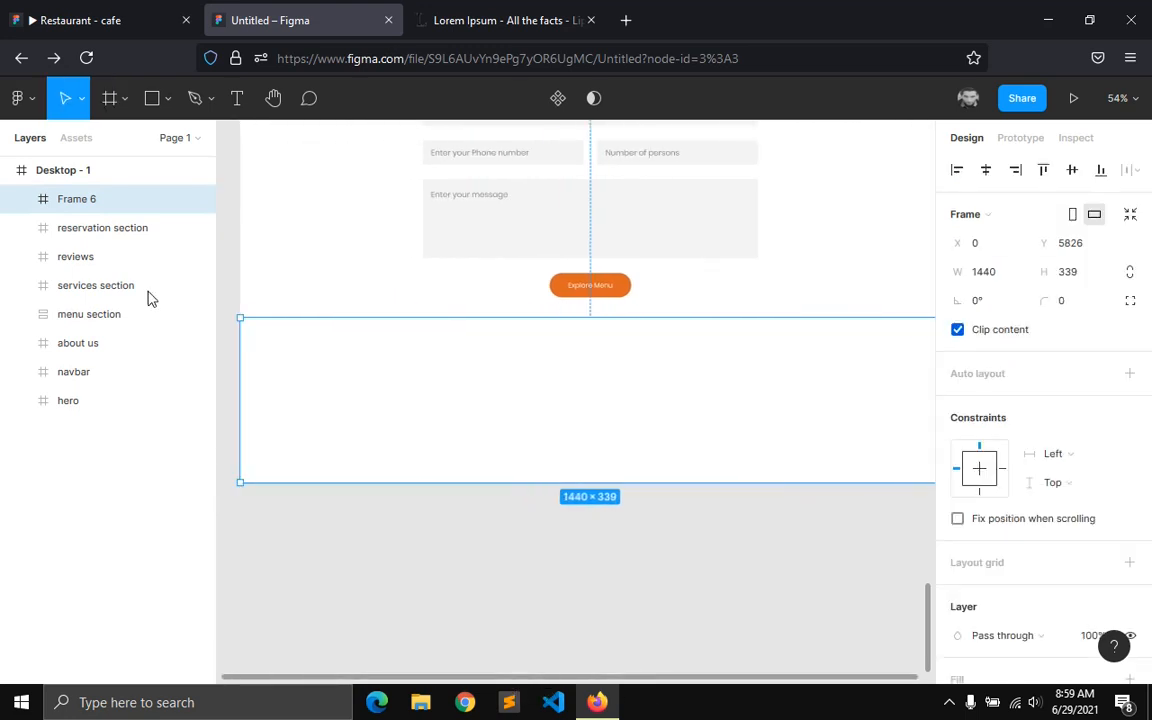
# - Add a fill to the new bottom frame and change its type from solid to image
pyautogui.scroll(-3, 926, 537)
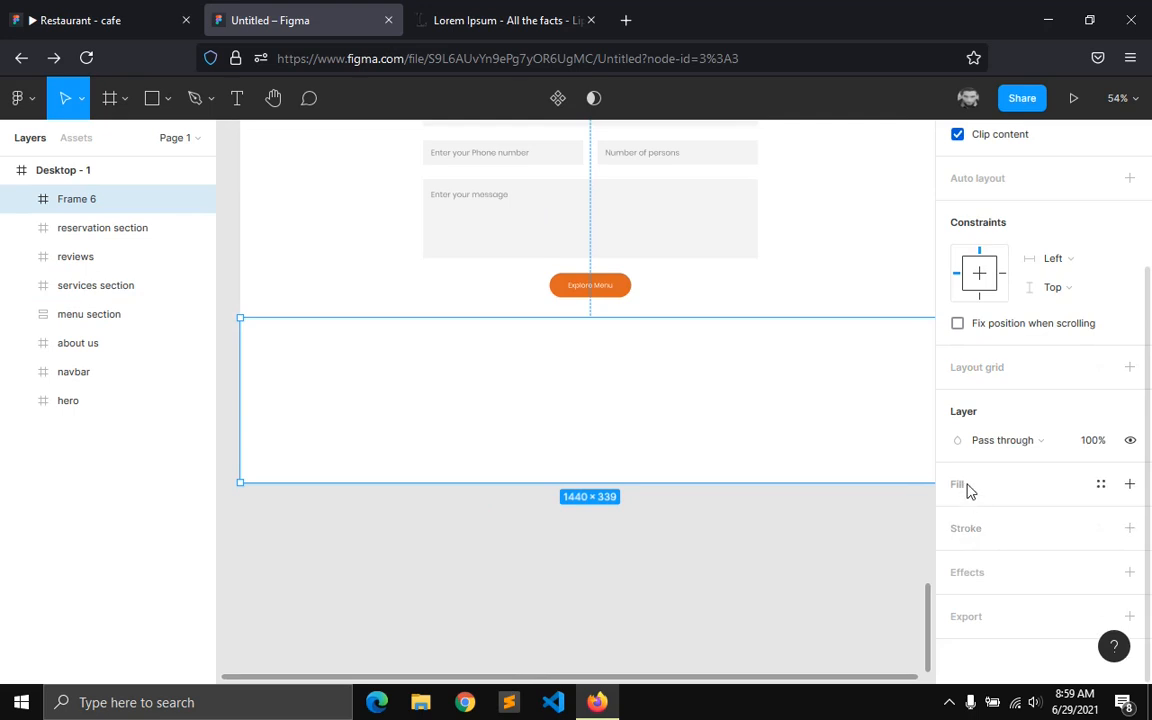
pyautogui.click(966, 486)
pyautogui.click(958, 522)
pyautogui.click(958, 522)
pyautogui.click(958, 522)
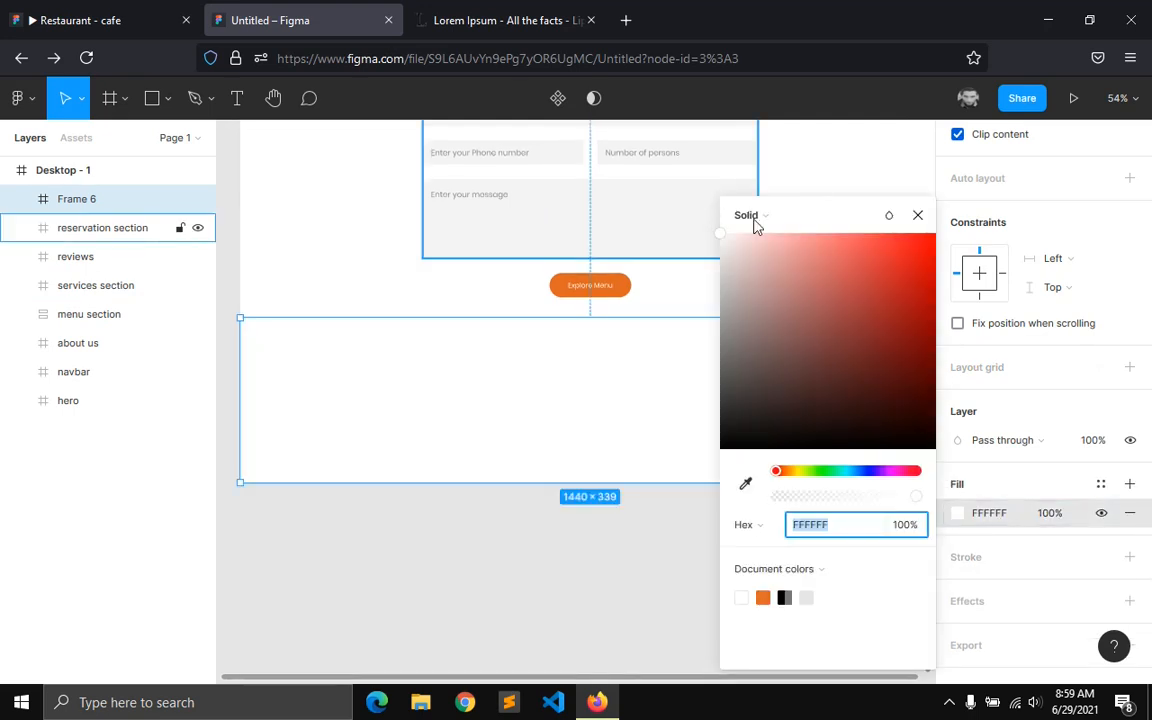
pyautogui.click(748, 215)
pyautogui.click(770, 324)
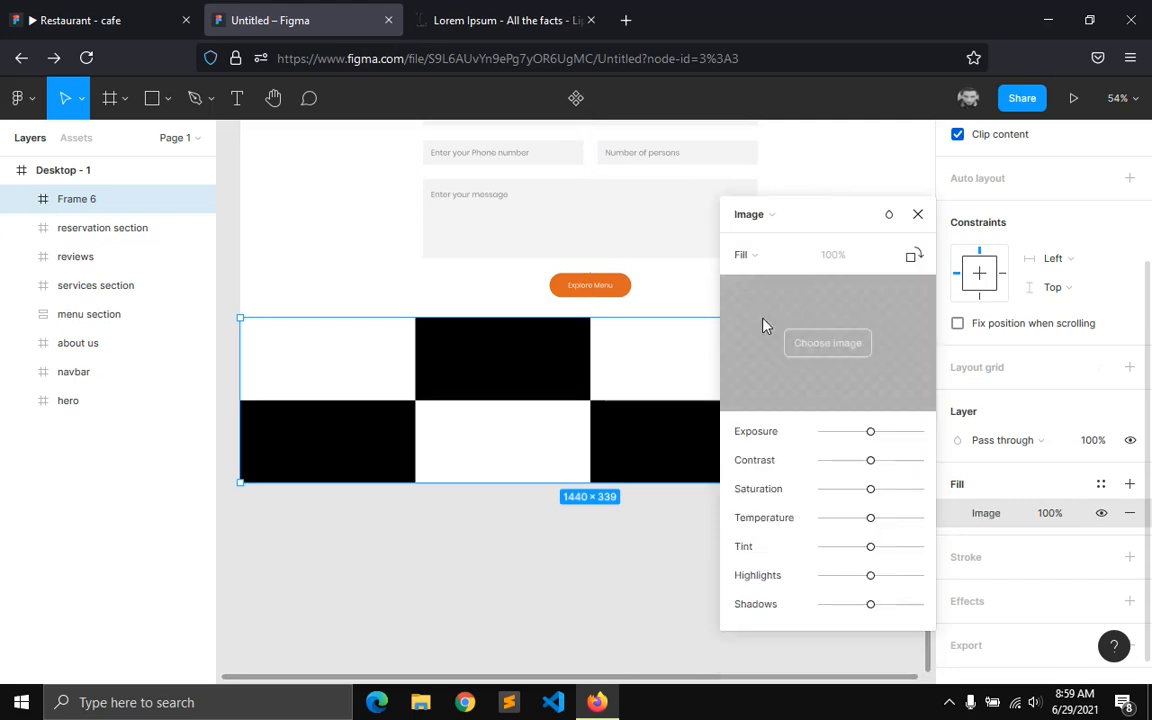
# - Load the "counters" picture from the assets folder as the frame's image fill
pyautogui.click(813, 338)
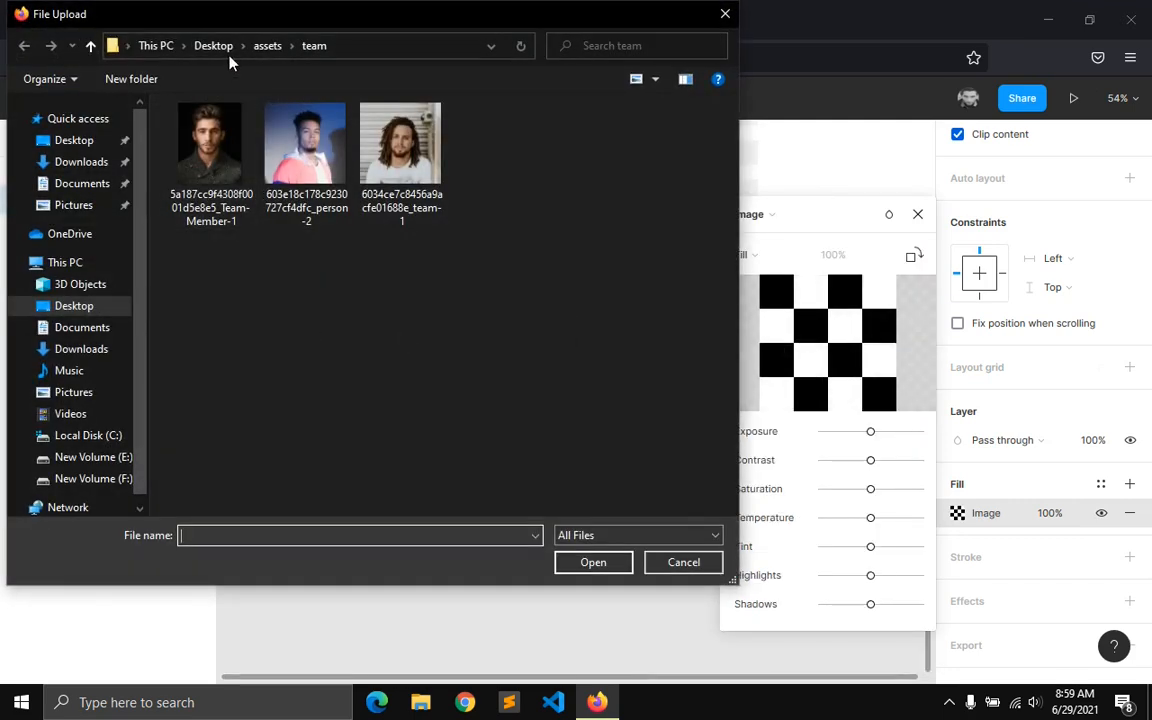
pyautogui.click(268, 46)
pyautogui.doubleClick(495, 155)
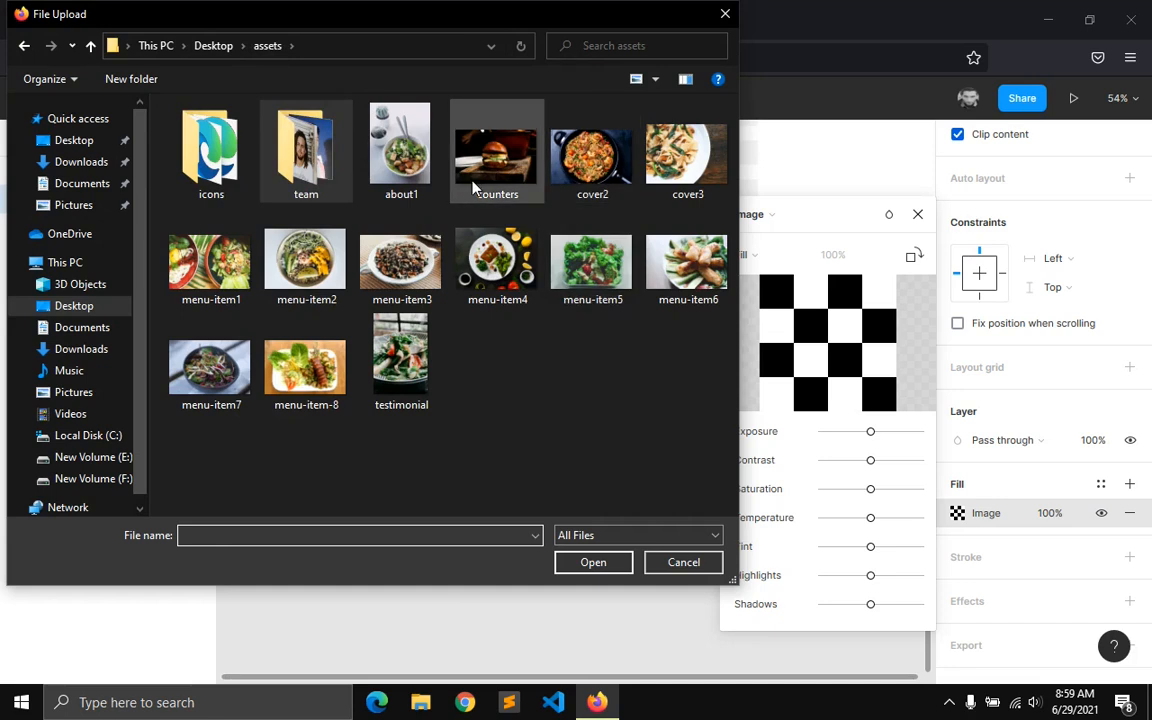
pyautogui.click(918, 214)
pyautogui.click(502, 558)
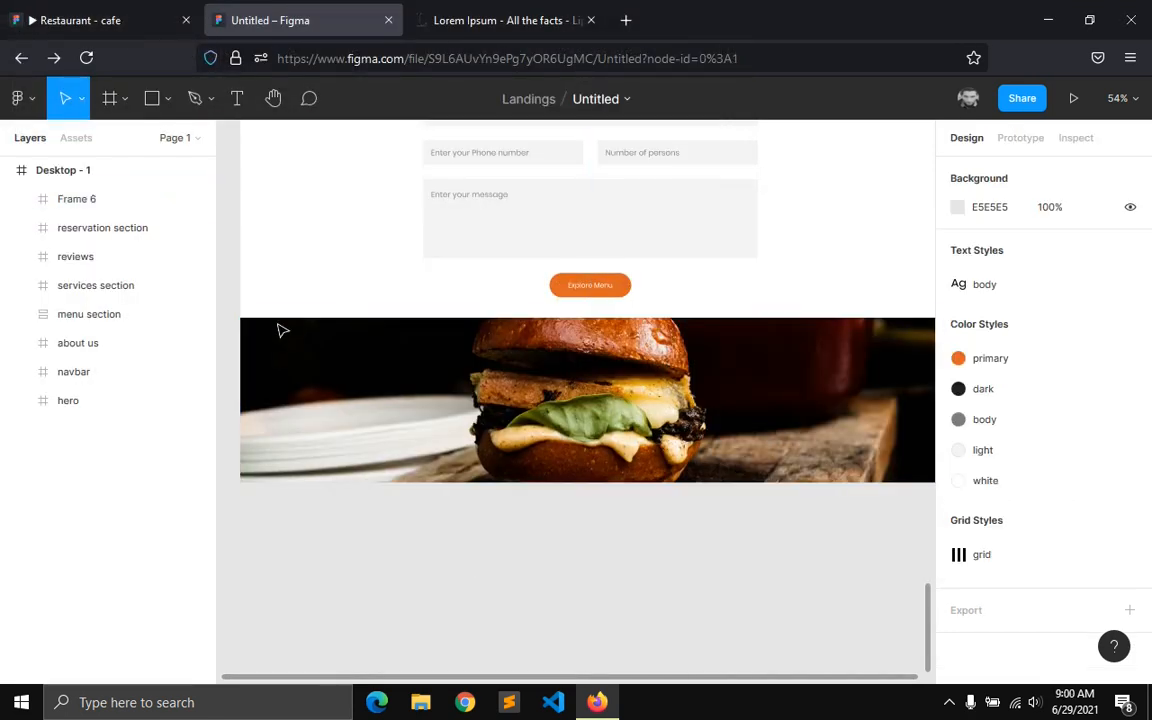
# - Apply the saved "grid" layout style to the burger image frame and show the layout grids
pyautogui.click(726, 320)
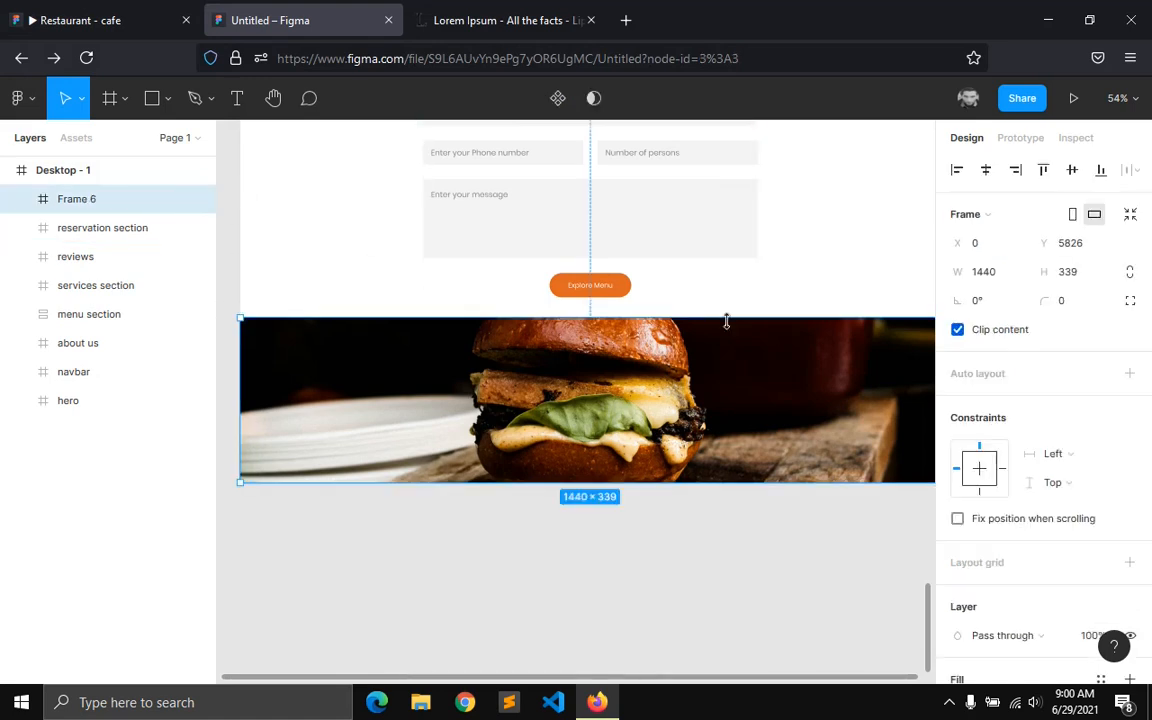
pyautogui.scroll(-3, 1023, 556)
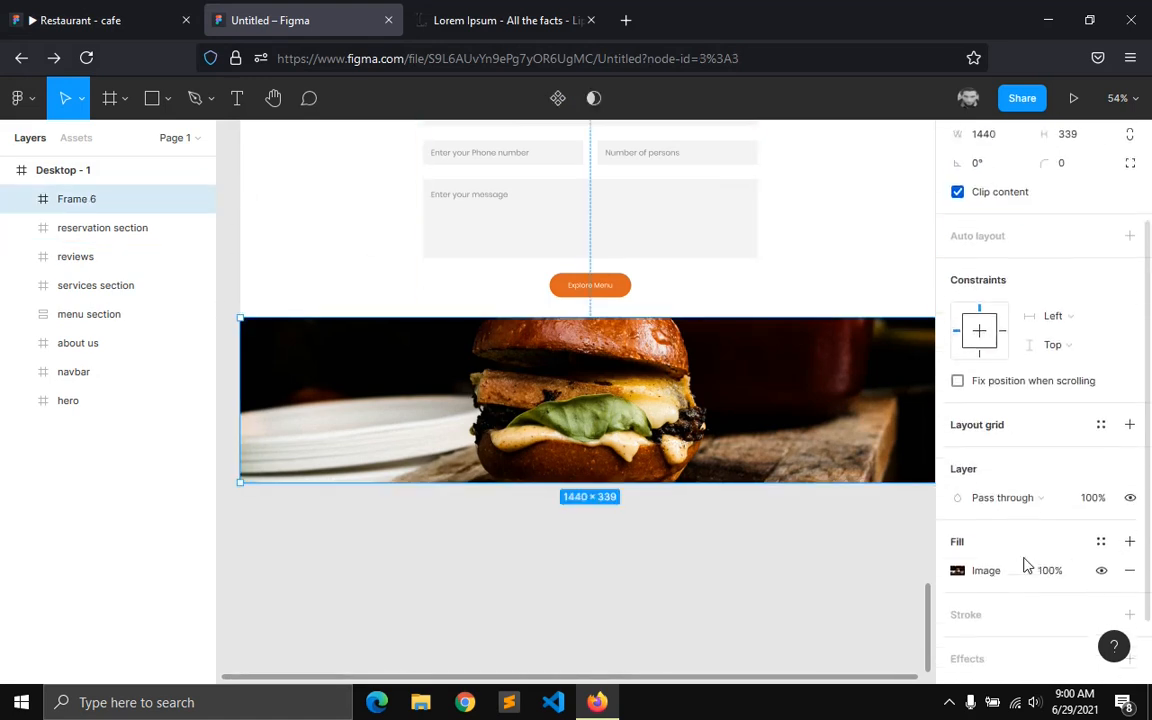
pyautogui.click(1101, 411)
pyautogui.click(1000, 519)
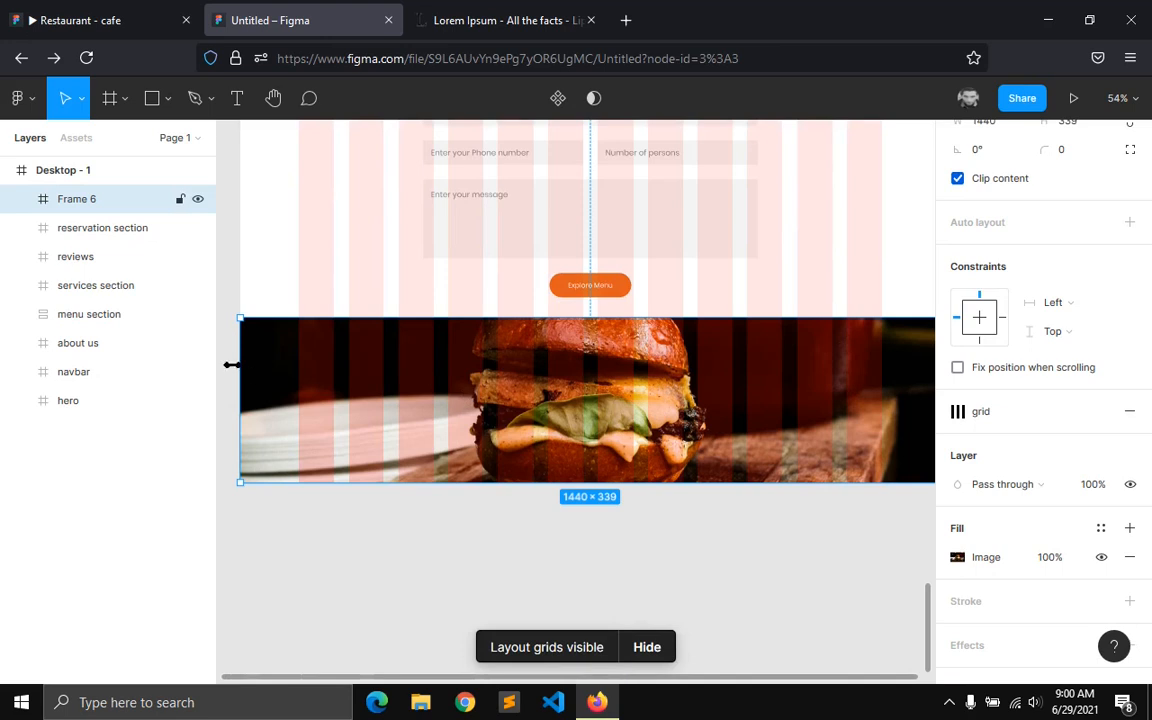
# - Add the text "45,678" on the dark area near the first grid column of the burger image frame
pyautogui.scroll(2, 288, 376)
pyautogui.scroll(2, 280, 330)
pyautogui.click(240, 100)
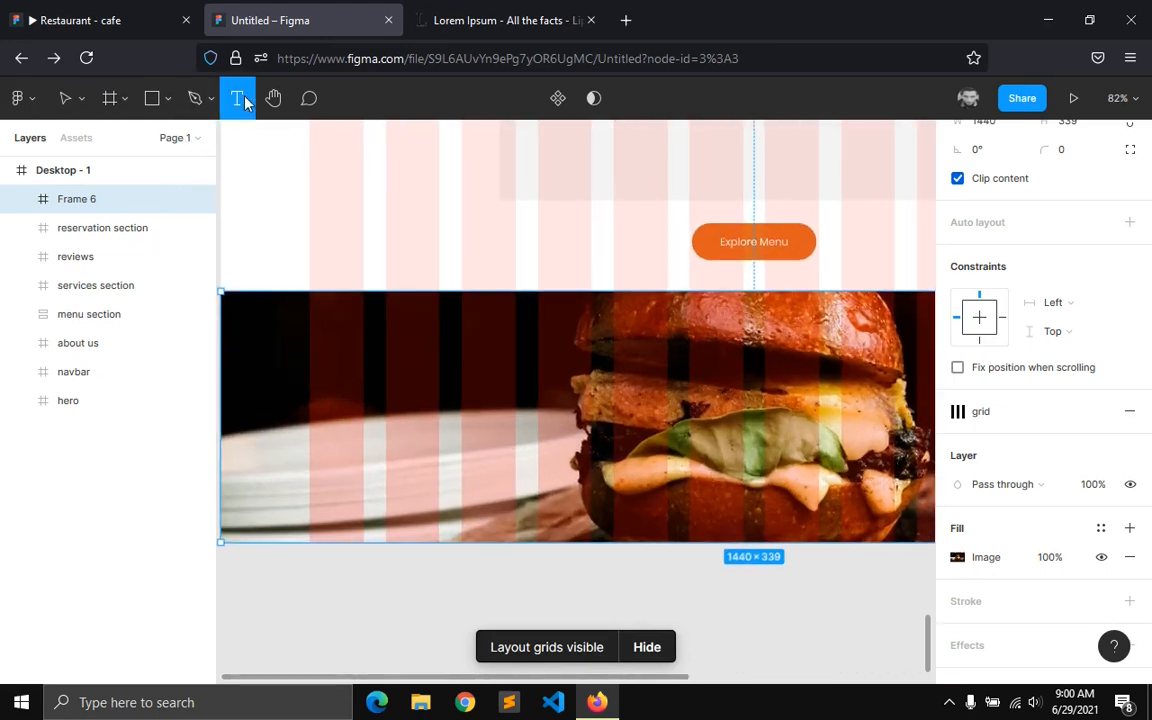
pyautogui.click(333, 391)
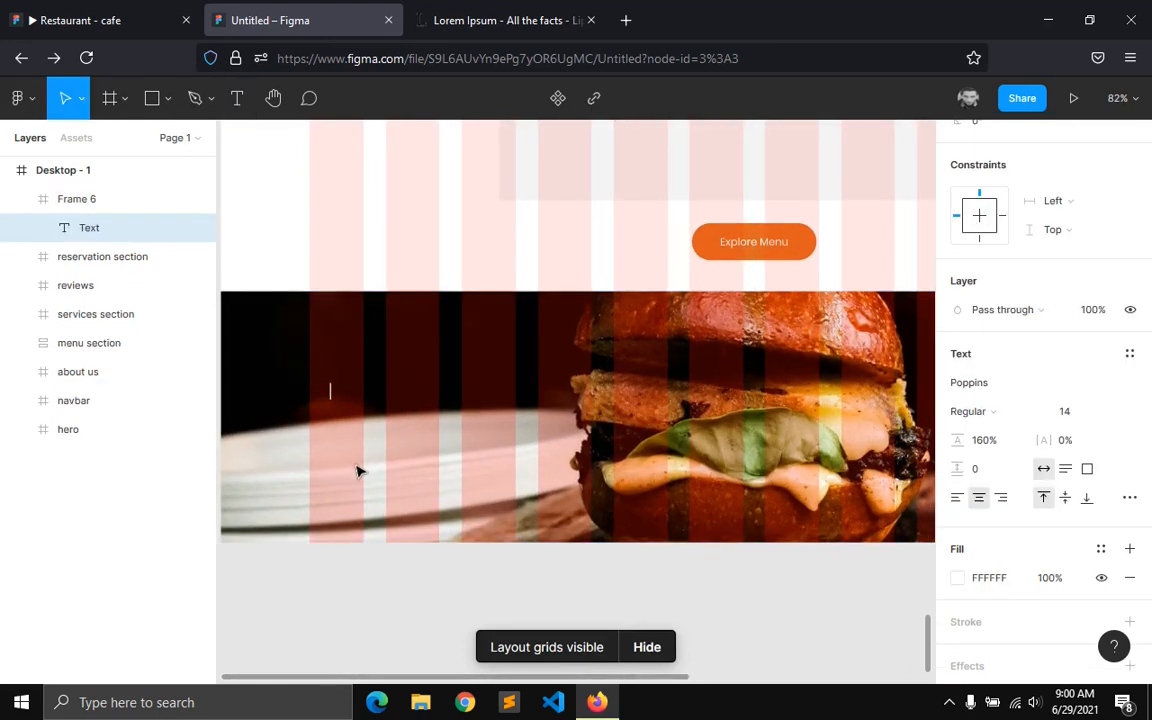
pyautogui.write('45,678')
pyautogui.press('Escape')
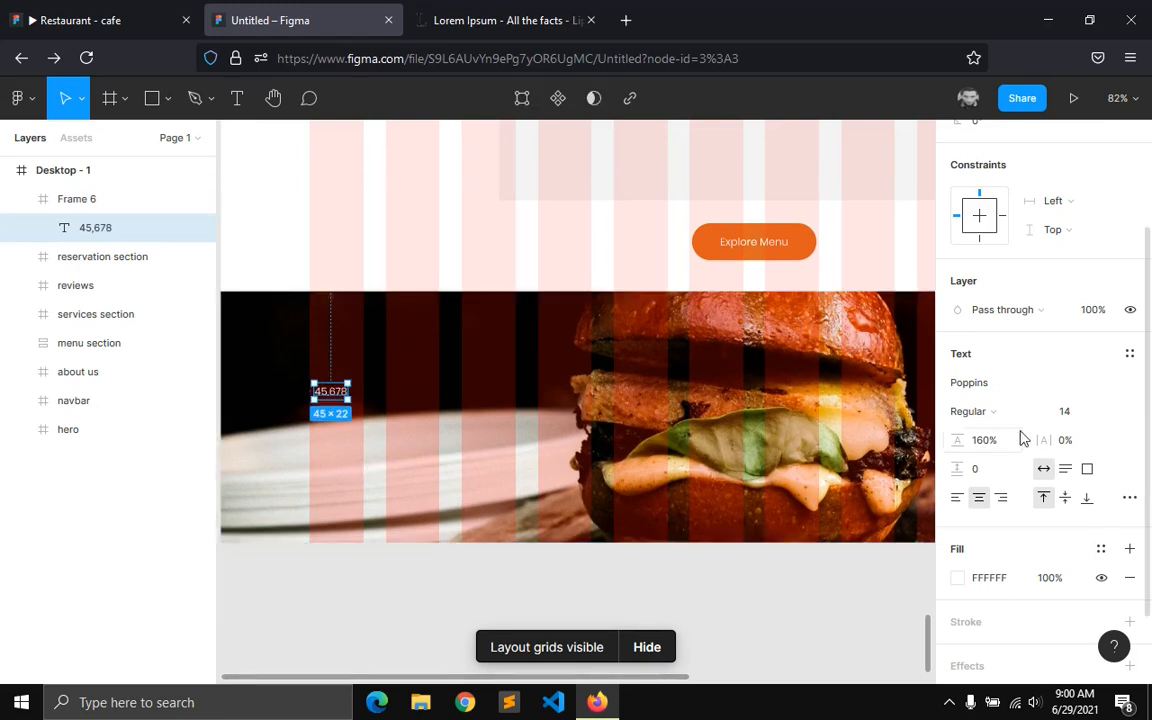
# - Set the font of the "45,678" text to Oleo Script Swash Caps
pyautogui.click(1122, 362)
pyautogui.click(1014, 348)
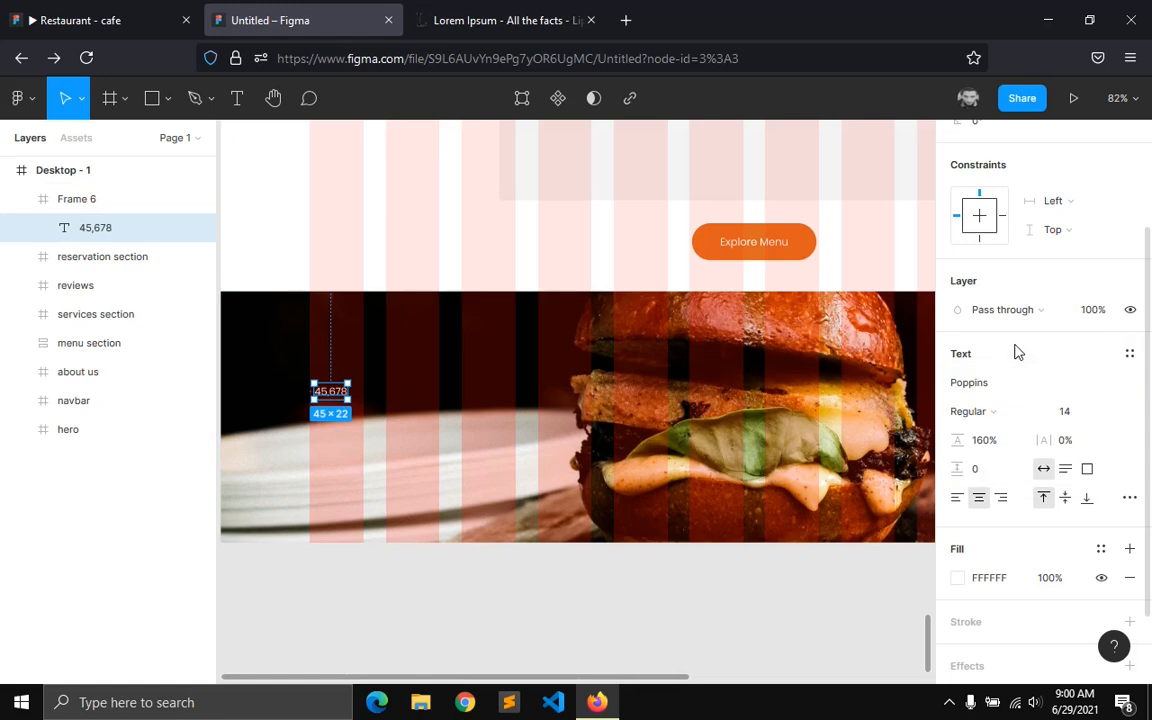
pyautogui.click(1025, 383)
pyautogui.write('l')
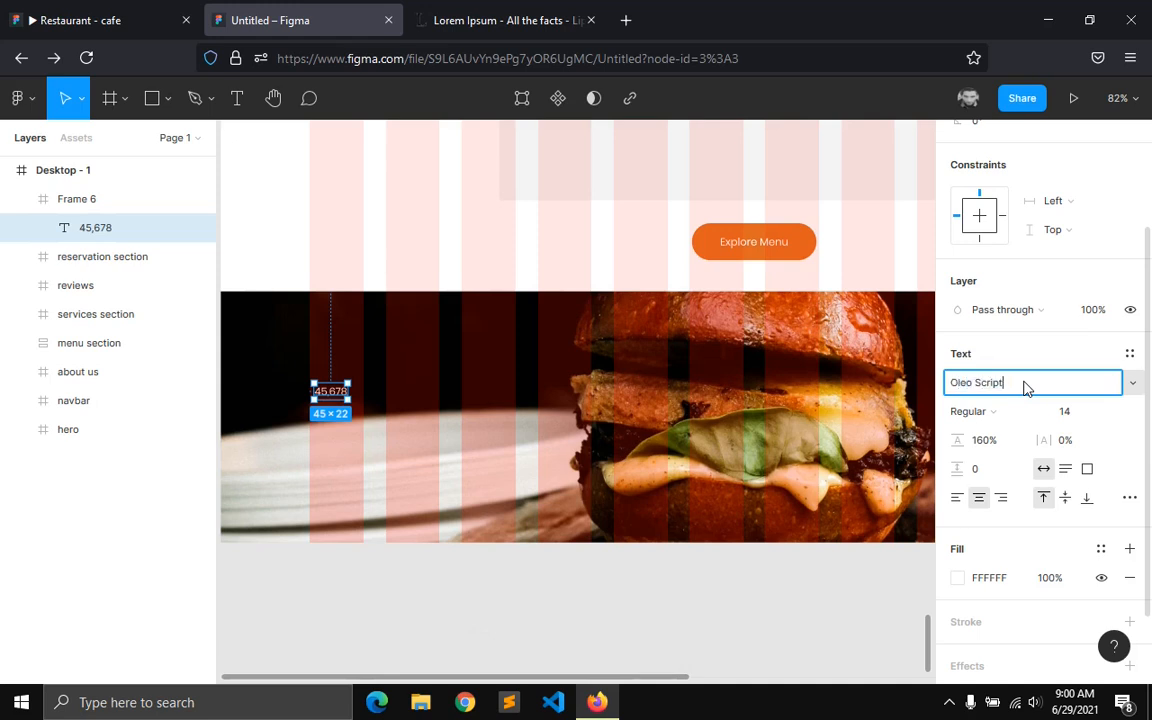
pyautogui.write('leo Script')
pyautogui.press('Return')
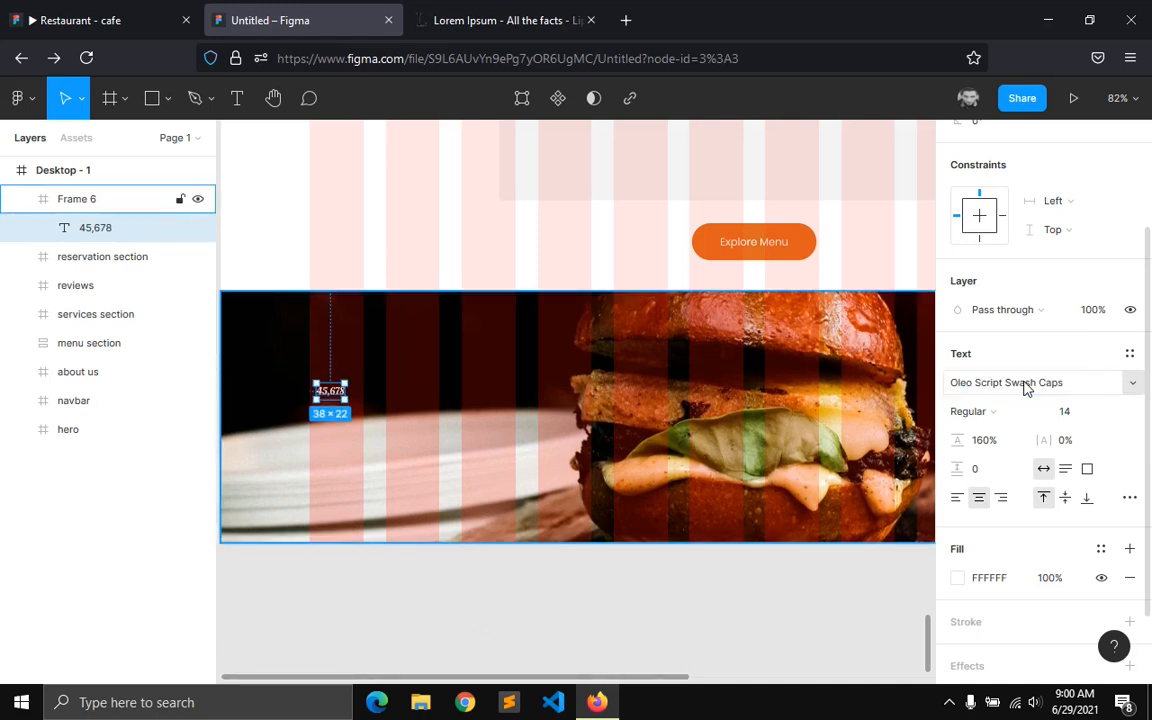
# - Set the number's line height to Auto and size to 48, and reposition it around the second grid column
pyautogui.click(997, 443)
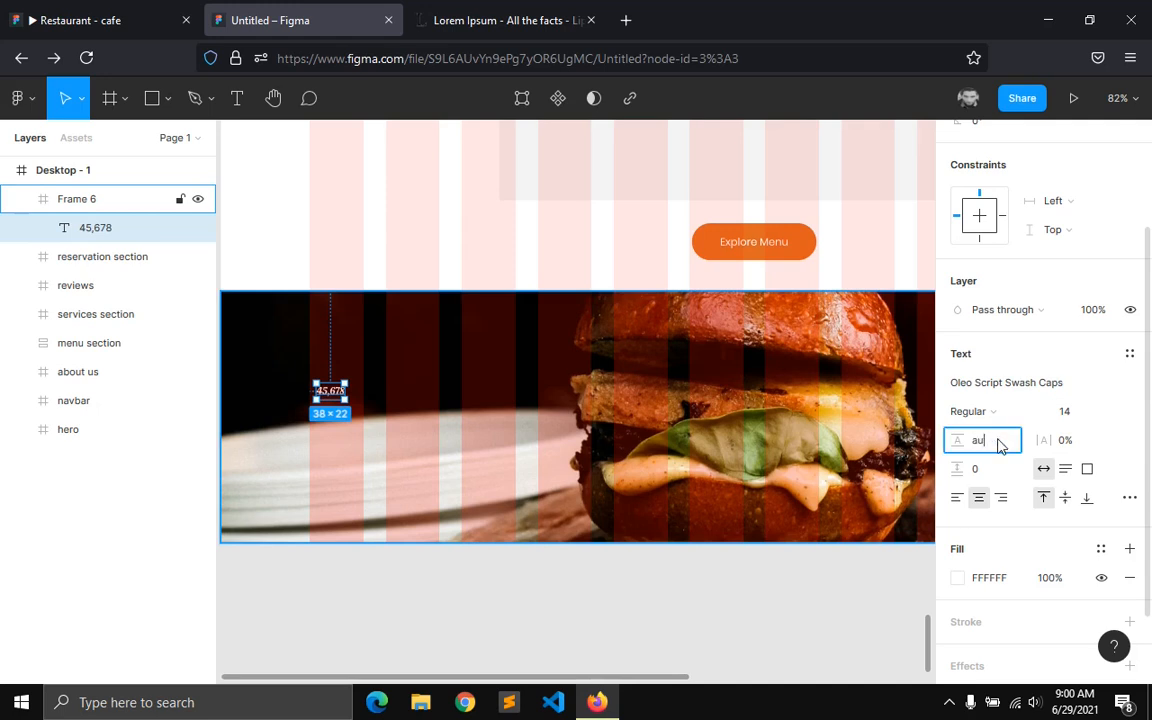
pyautogui.write('au')
pyautogui.press('Return')
pyautogui.click(1114, 412)
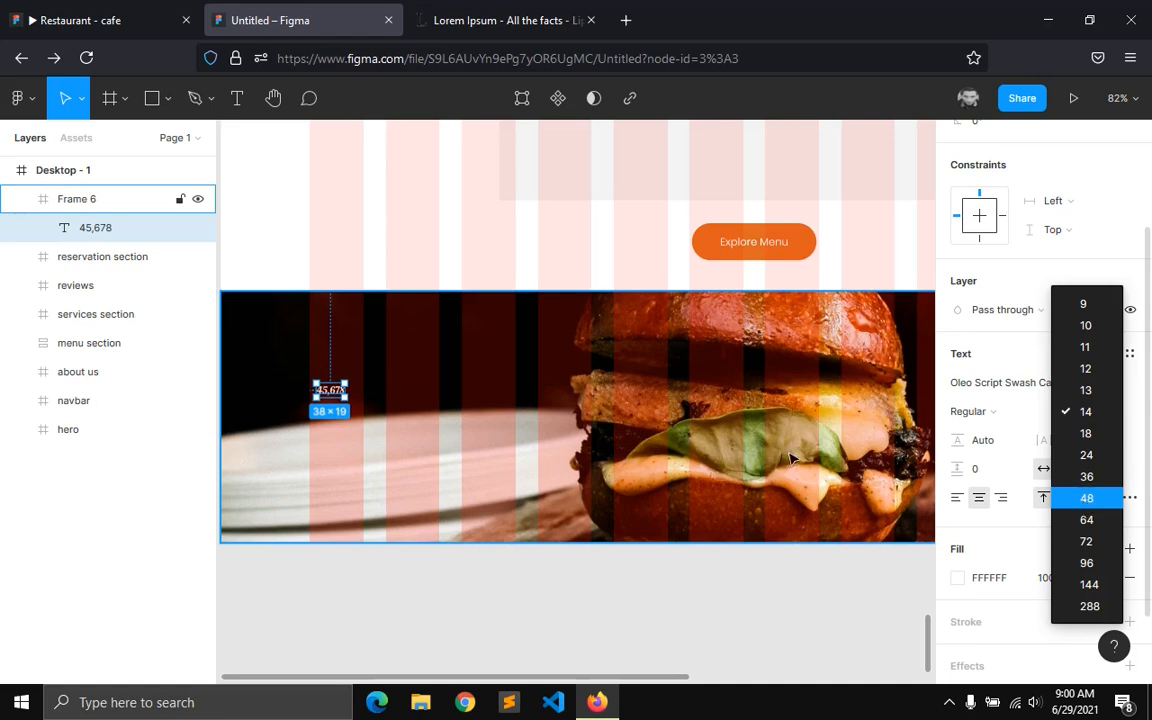
pyautogui.click(1087, 498)
pyautogui.moveTo(338, 418); pyautogui.dragTo(411, 431)
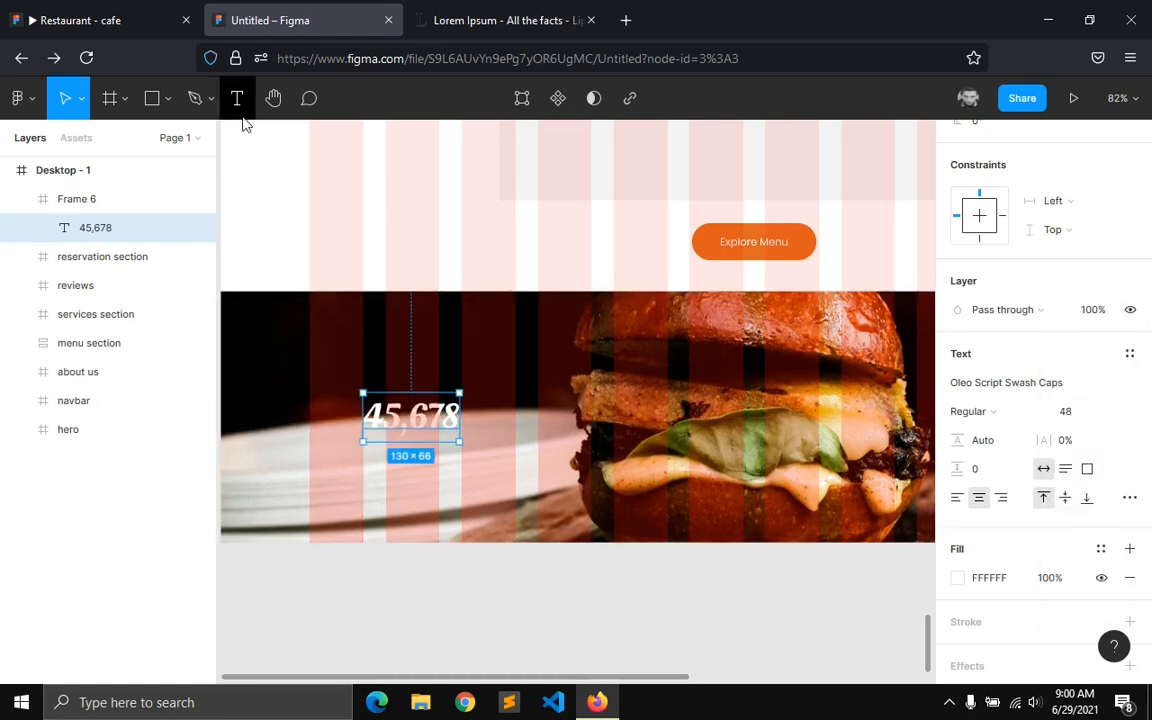
# - Add a new text layer reading "Customers served" below the 45,678 number
pyautogui.press('Return')
pyautogui.click(366, 500)
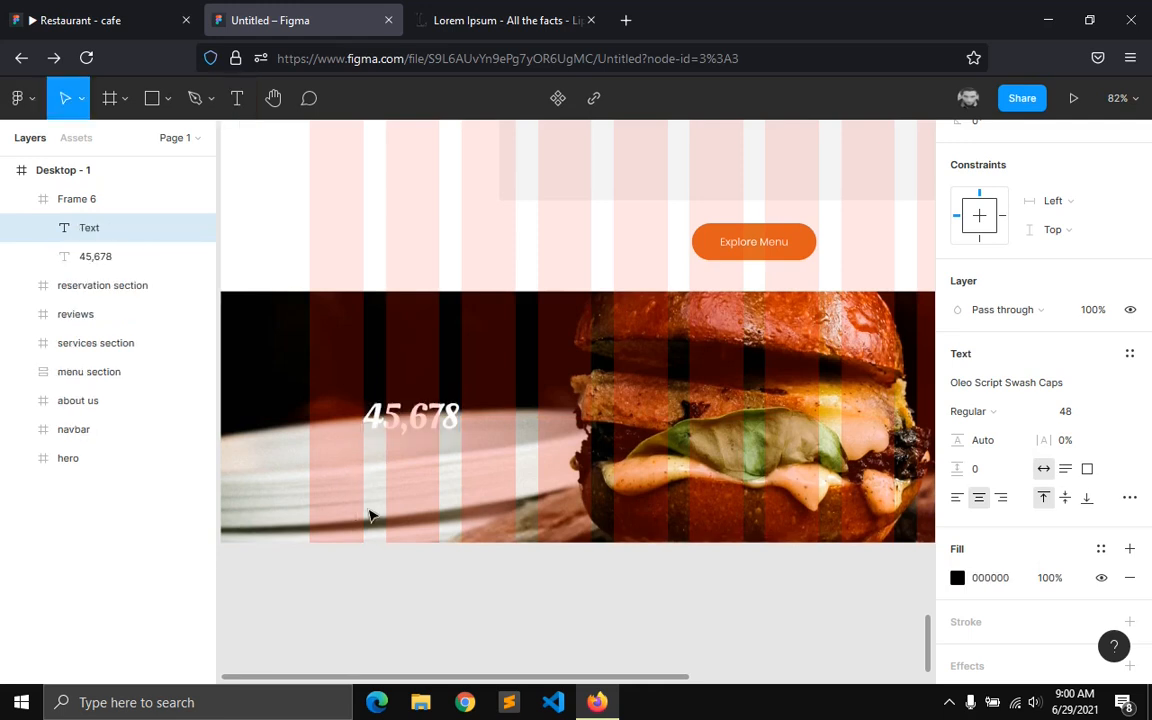
pyautogui.write('Cu')
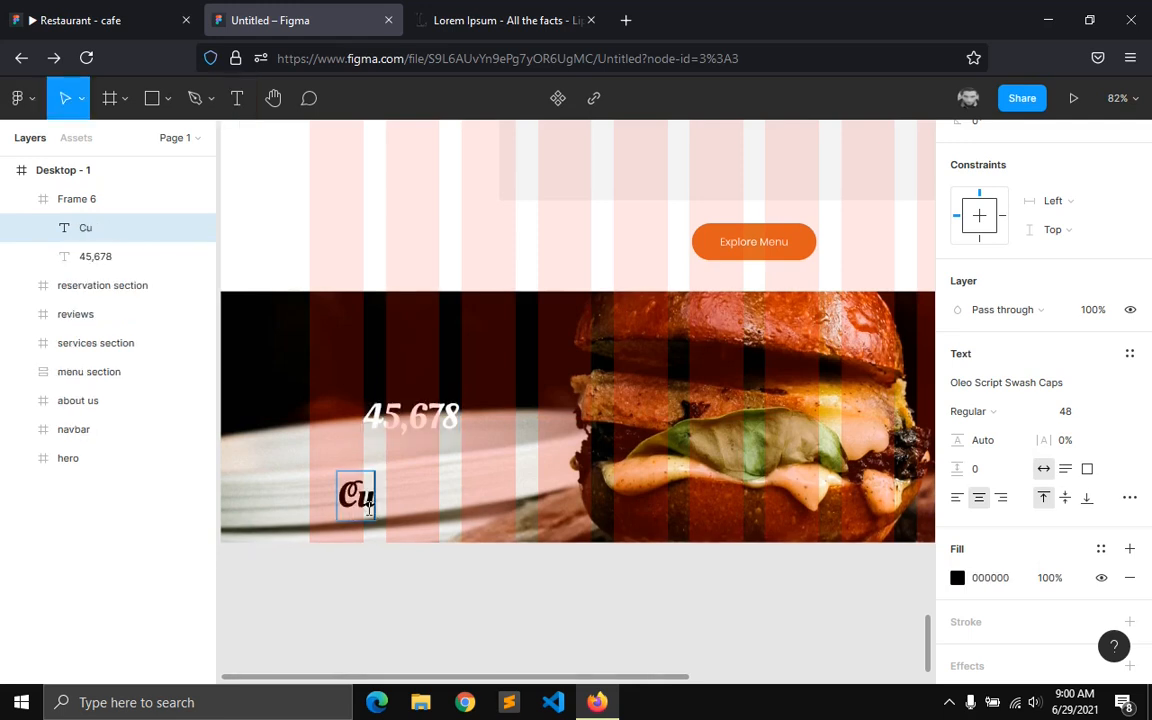
pyautogui.write('stomers served')
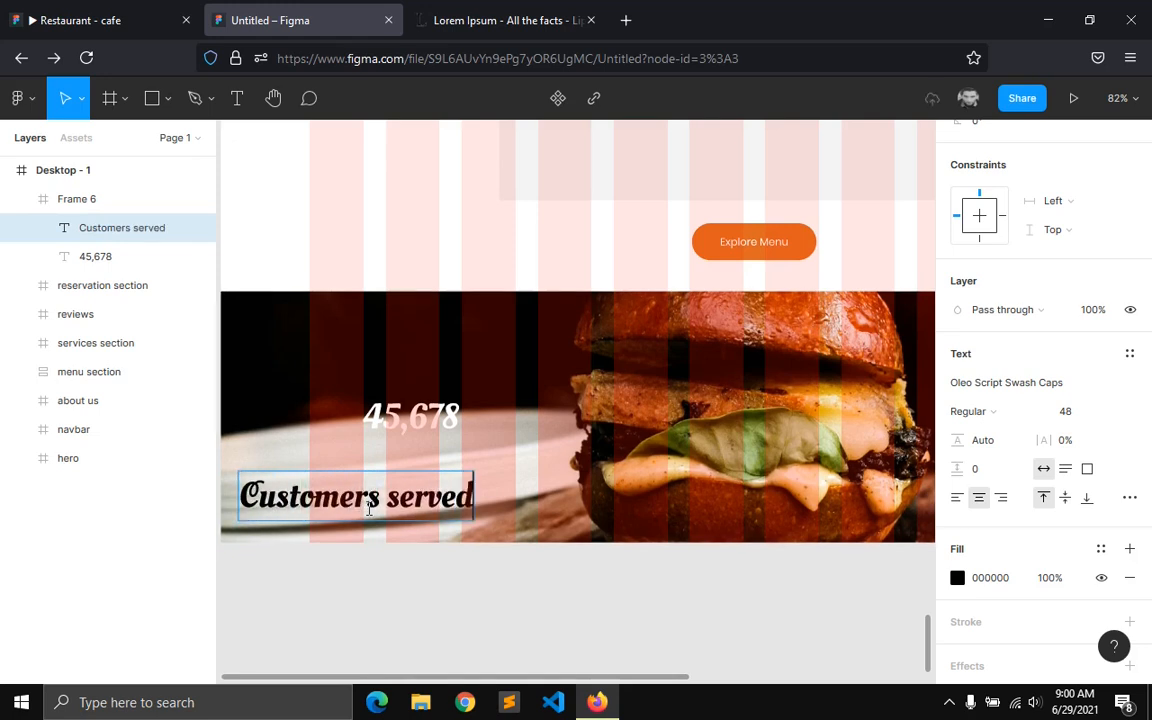
pyautogui.press('Escape')
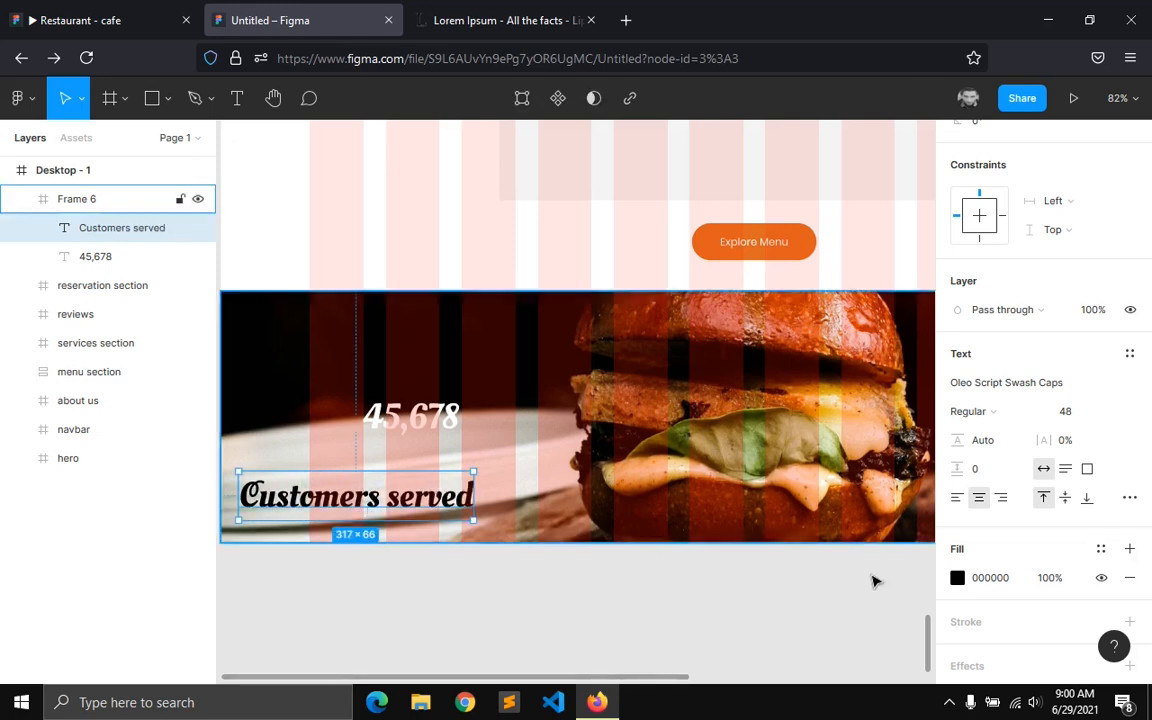
# - Apply the white color style and body text style to "Customers served" and place it directly under the number
pyautogui.click(1099, 549)
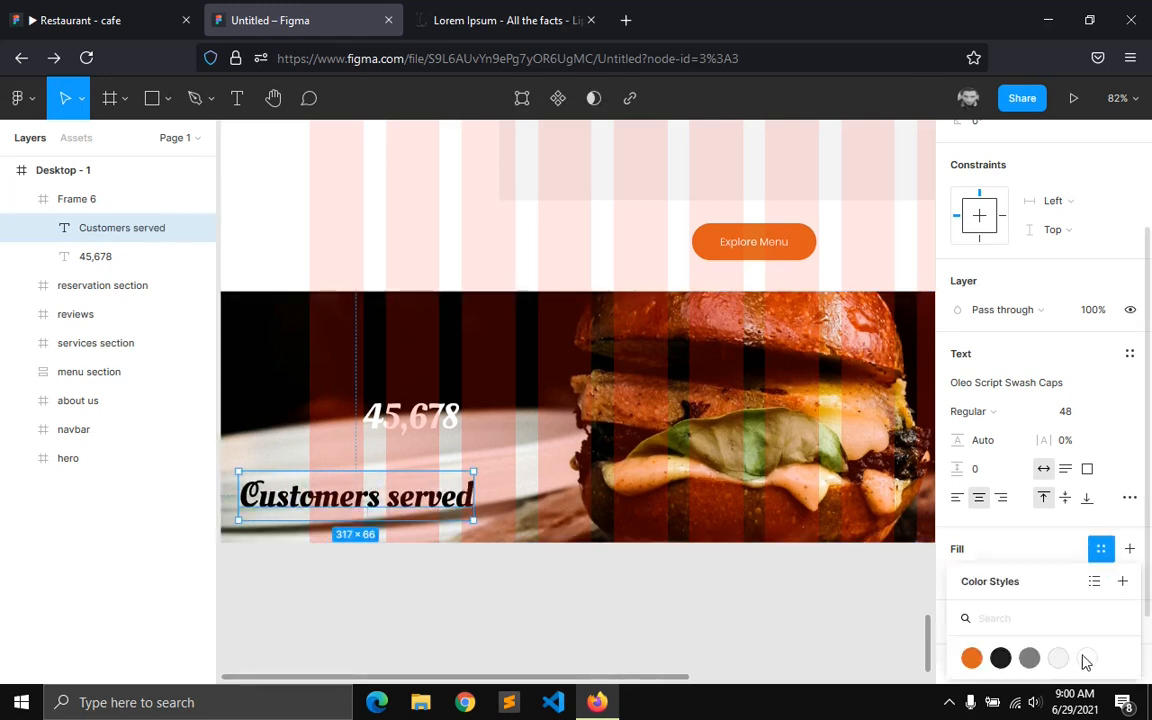
pyautogui.click(1086, 659)
pyautogui.moveTo(311, 497); pyautogui.dragTo(373, 467)
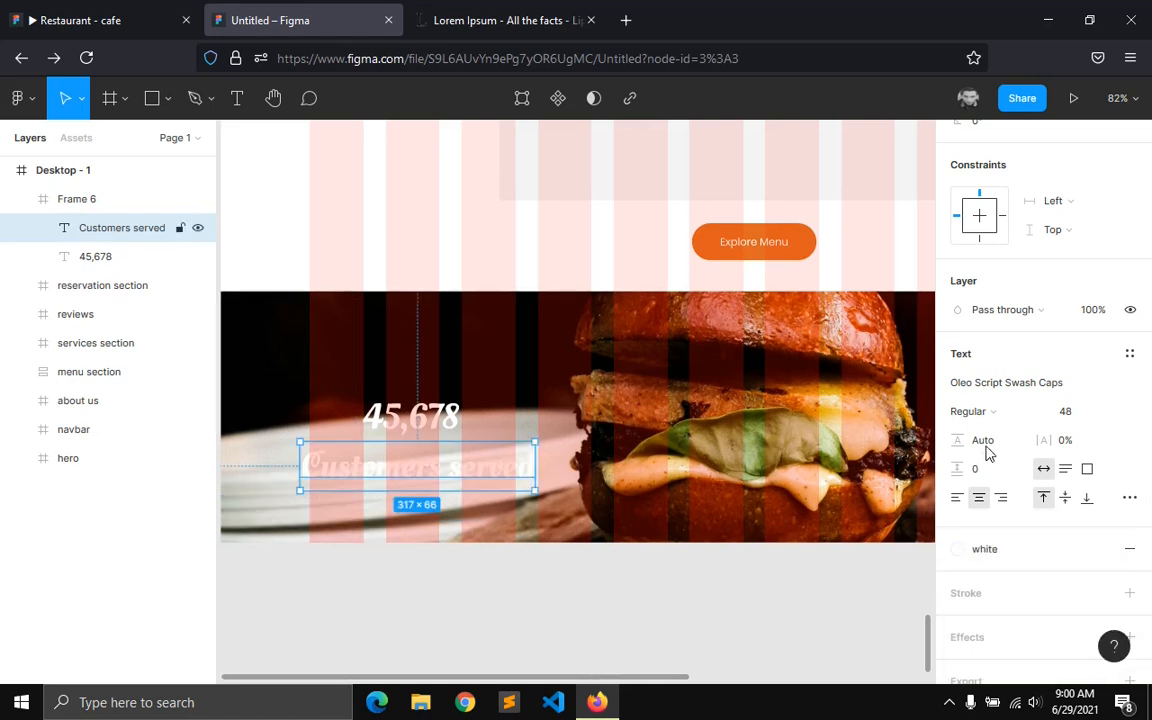
pyautogui.click(1130, 353)
pyautogui.click(985, 463)
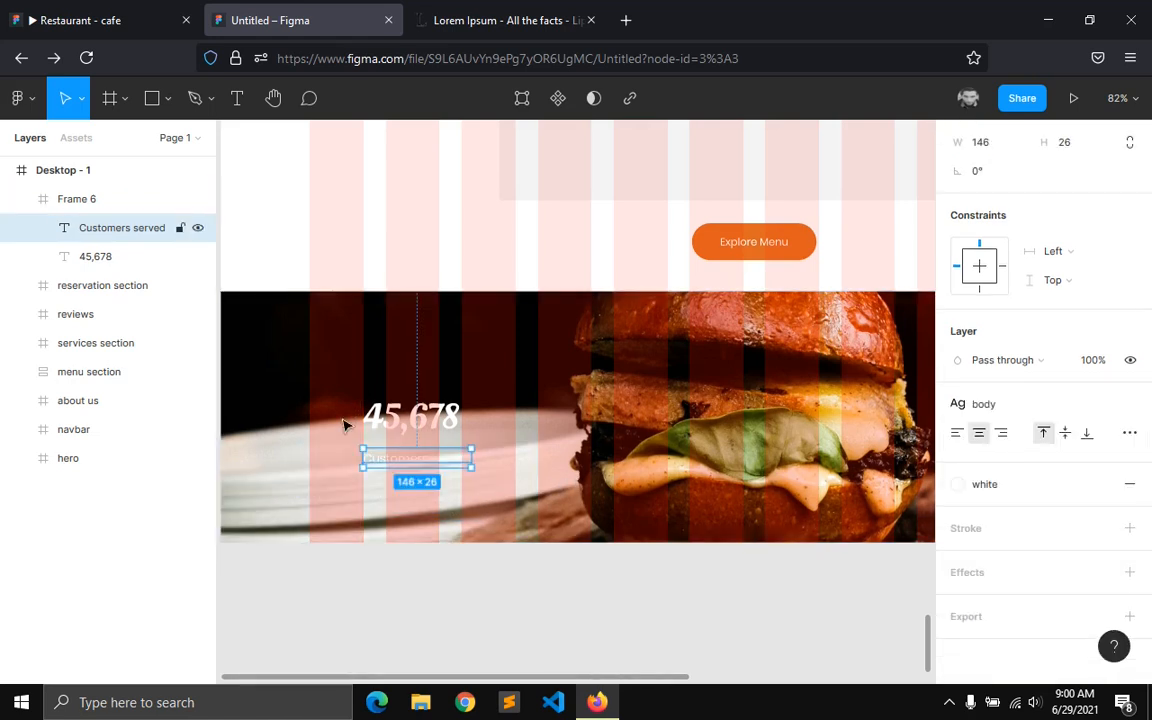
# - Wrap the number and its caption in an auto layout frame, align it with the first grid column and widen it to 277
pyautogui.keyDown('shift'); pyautogui.click(105, 258); pyautogui.keyUp('shift')
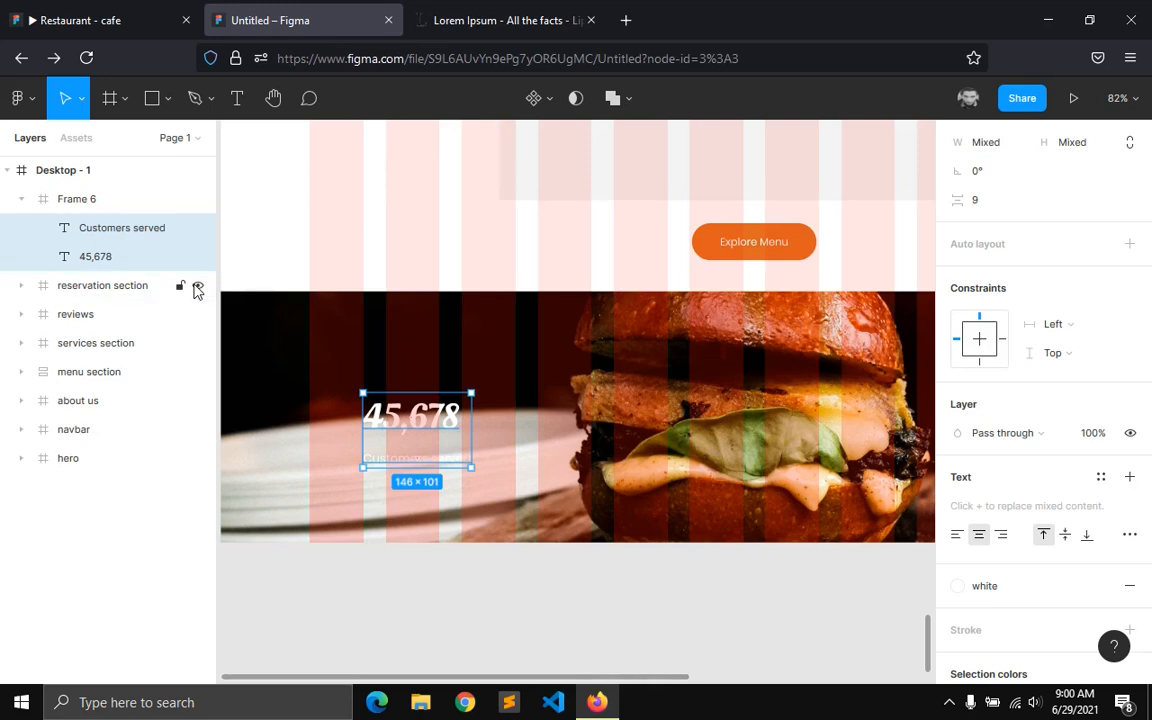
pyautogui.hotkey('shift', 'a')
pyautogui.moveTo(411, 432); pyautogui.dragTo(358, 430)
pyautogui.moveTo(438, 428); pyautogui.dragTo(517, 432)
# - Center the contents of the auto layout frame and center the frame vertically in the burger image section
pyautogui.click(1129, 302)
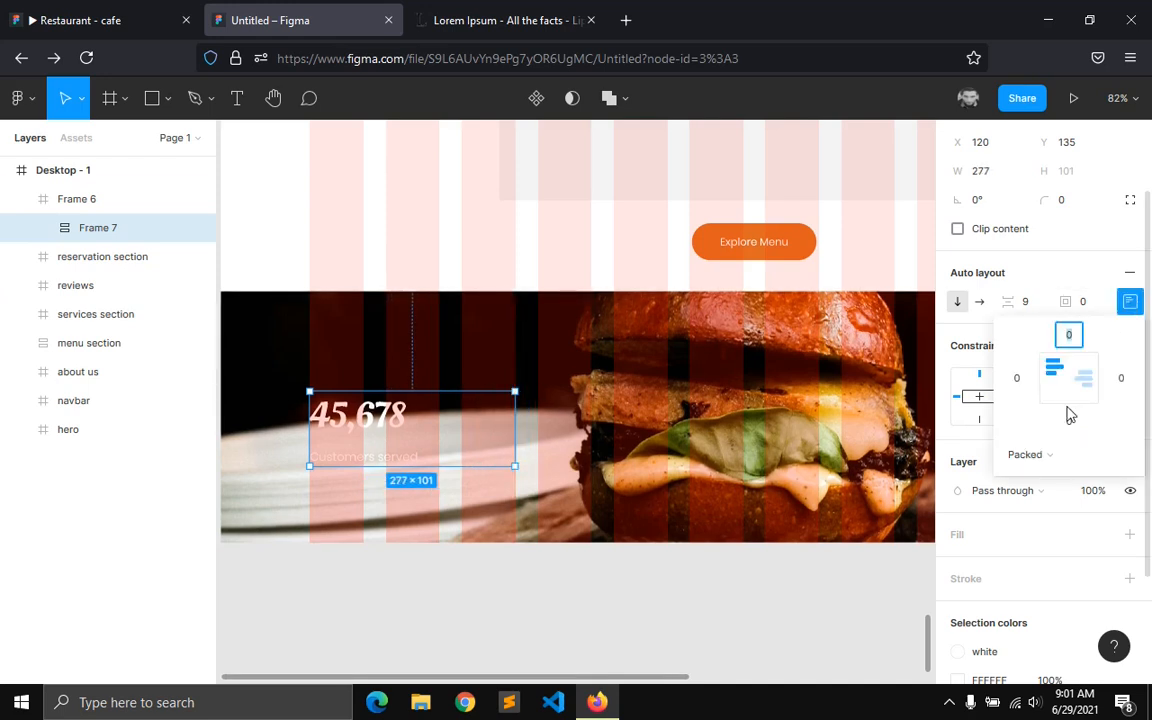
pyautogui.click(1076, 380)
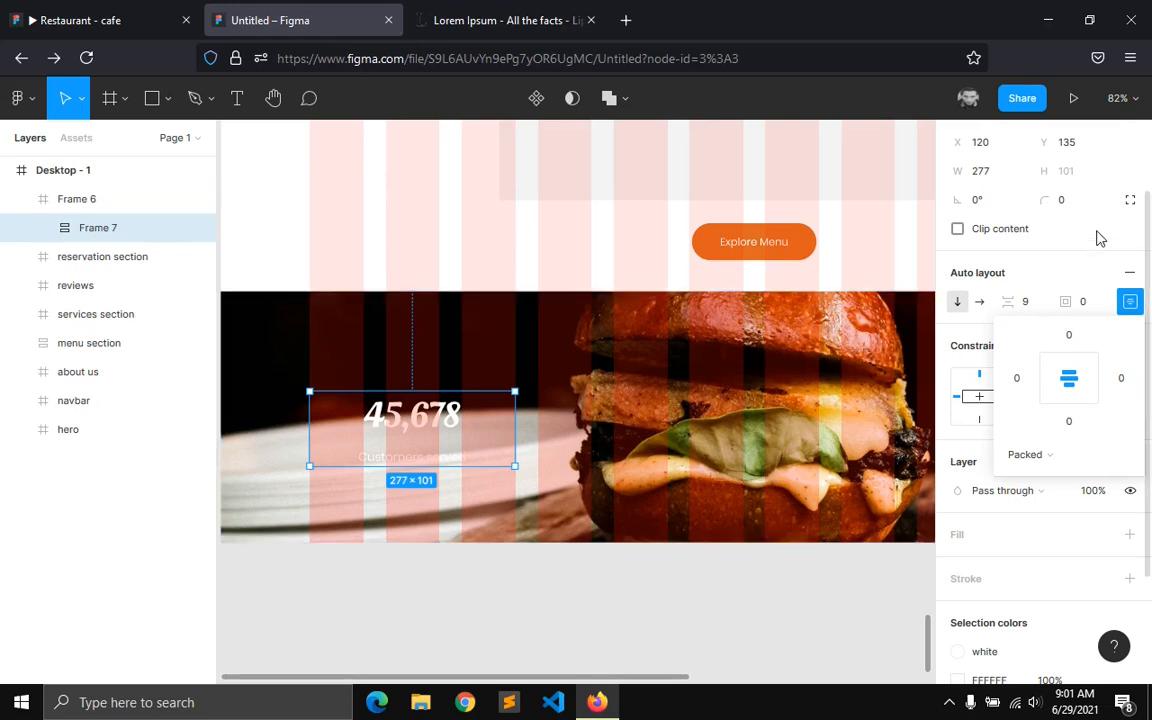
pyautogui.scroll(2, 1098, 230)
pyautogui.click(1072, 170)
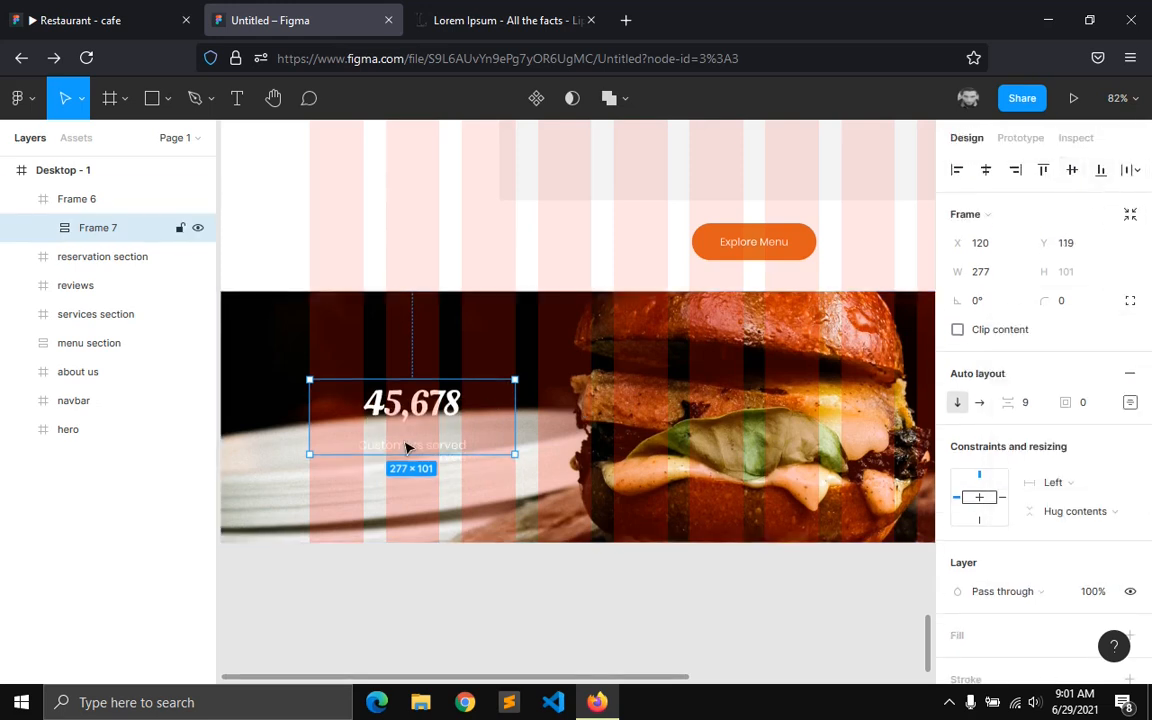
# - Rename the auto layout frame "counter" and duplicate it three times to form a row of four with 30 px gaps
pyautogui.doubleClick(116, 229)
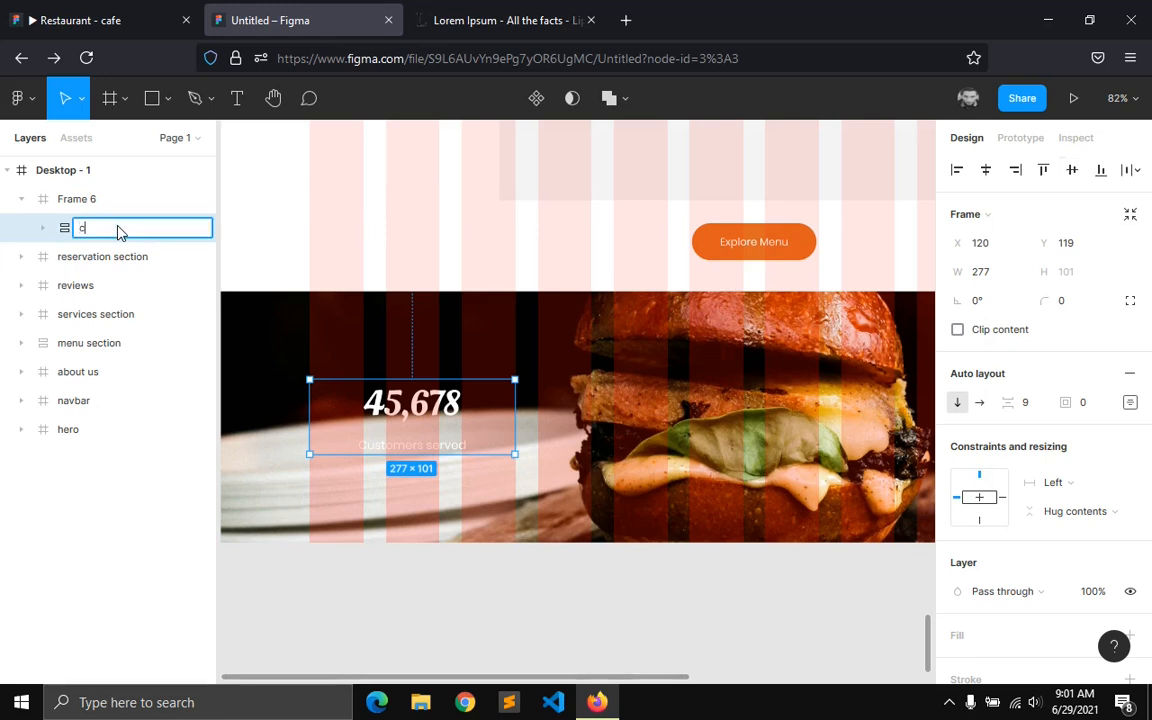
pyautogui.write('counter')
pyautogui.press('Return')
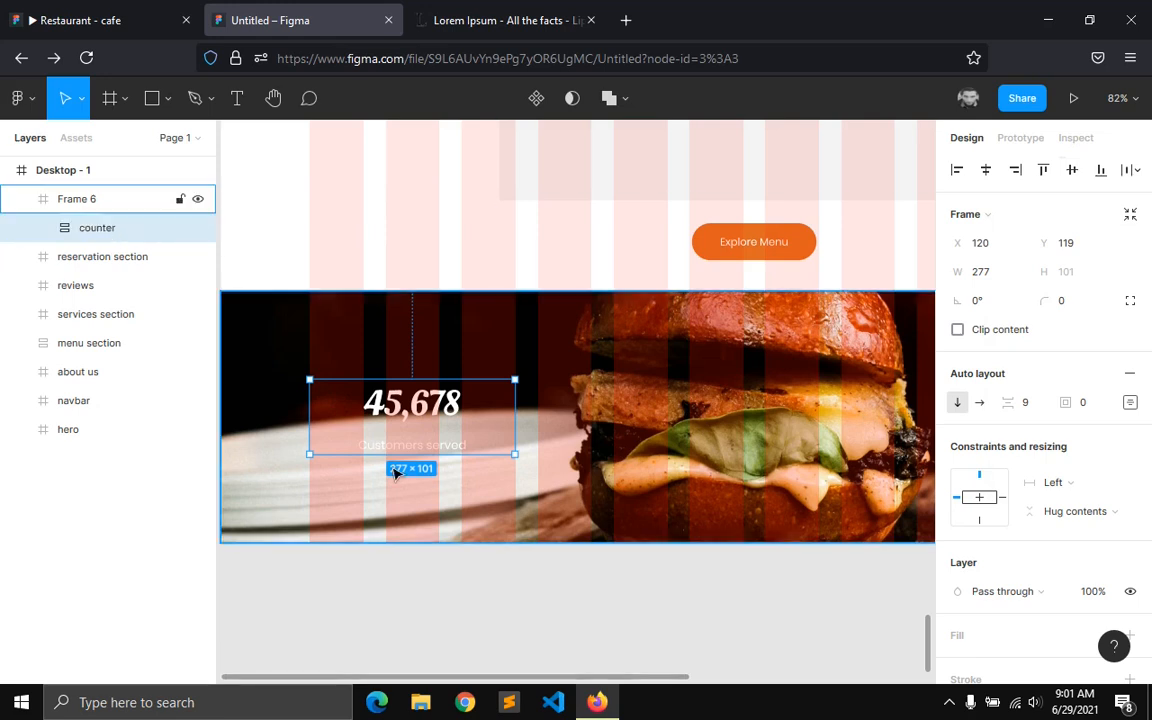
pyautogui.hotkey('ctrl', 'd')
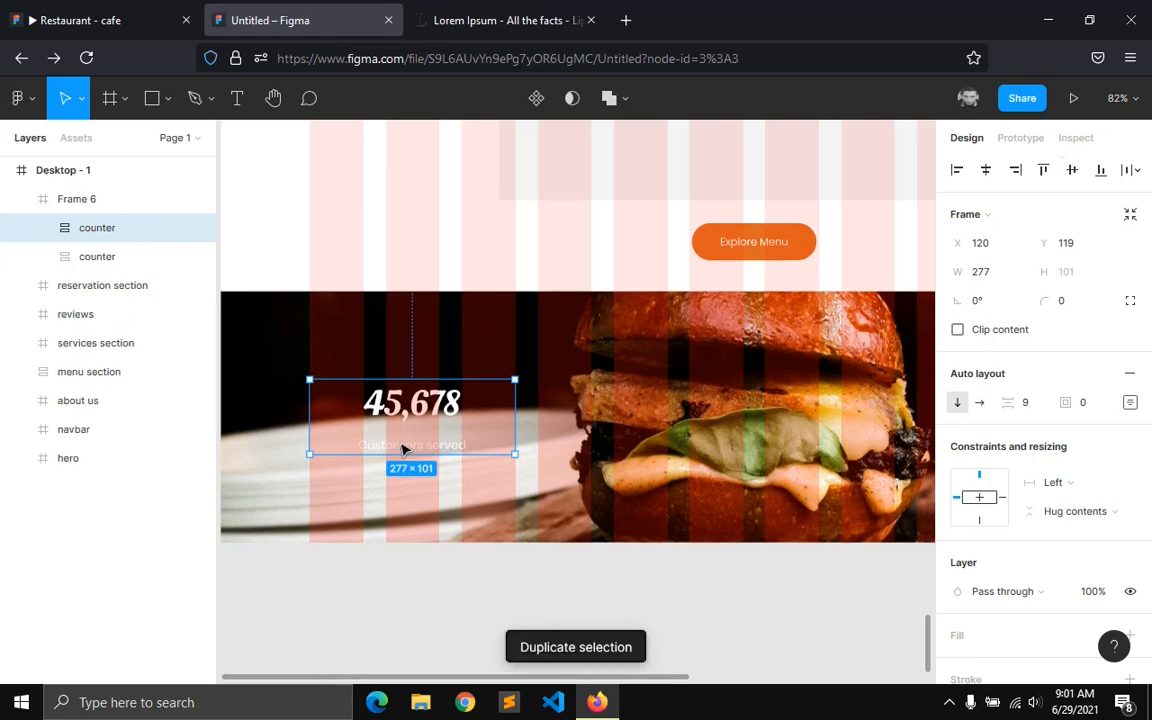
pyautogui.moveTo(389, 425); pyautogui.dragTo(636, 426)
pyautogui.hotkey('ctrl', 'd')
pyautogui.hotkey('ctrl', 'd')
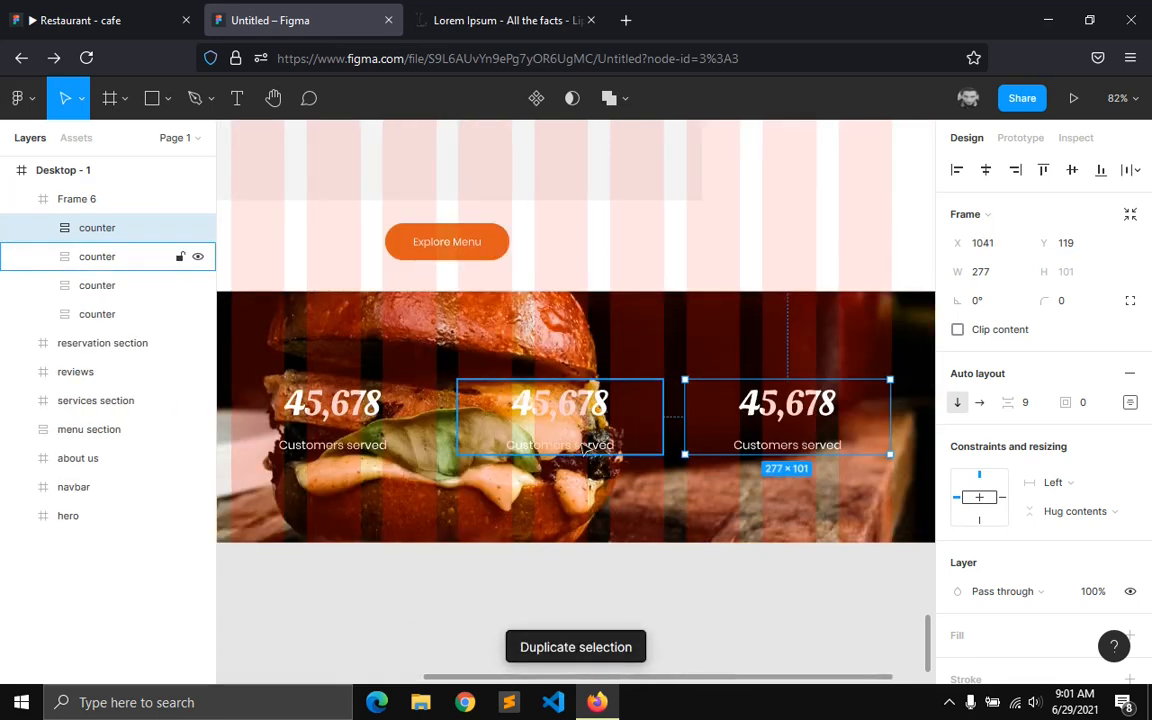
# - Collapse Frame 6 in the layers and rename it "counters"
pyautogui.click(474, 665)
pyautogui.moveTo(466, 681); pyautogui.dragTo(300, 681)
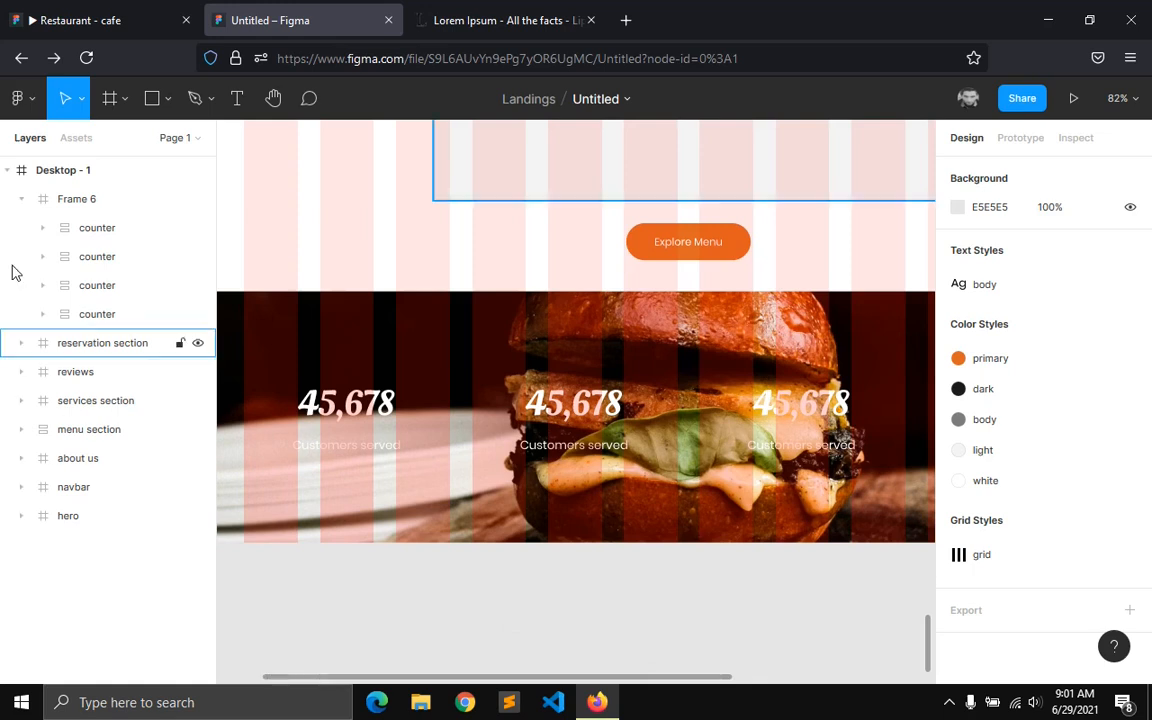
pyautogui.click(26, 205)
pyautogui.click(21, 199)
pyautogui.doubleClick(63, 205)
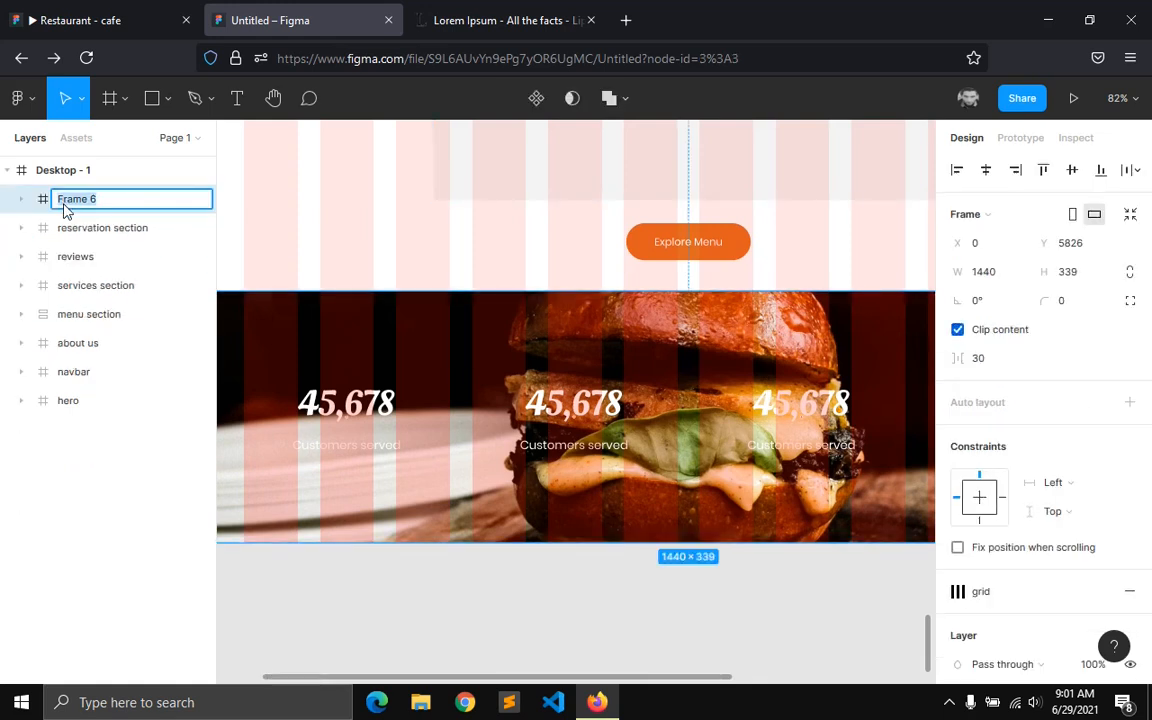
pyautogui.write('counters')
pyautogui.press('Return')
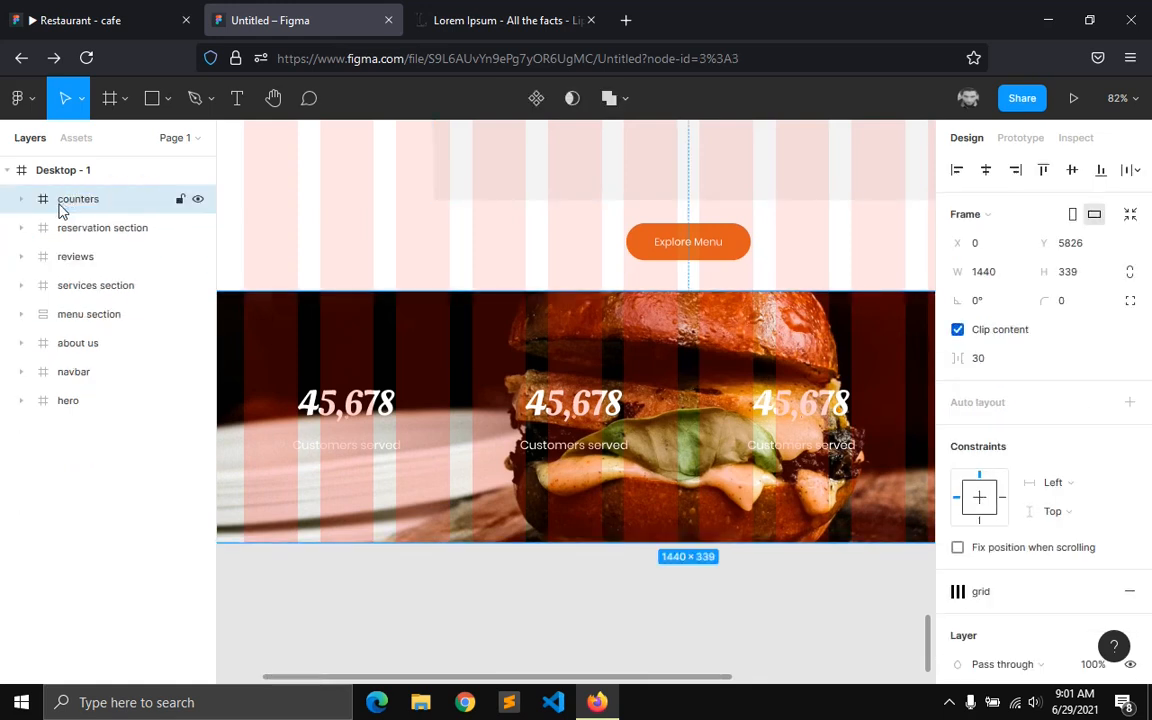
# - Extend the Desktop - 1 frame downward to a height of 6595 and hide the layout grids
pyautogui.click(82, 176)
pyautogui.moveTo(325, 540)
pyautogui.mouseDown()
pyautogui.moveTo(339, 576)
pyautogui.moveTo(341, 556)
pyautogui.mouseUp()
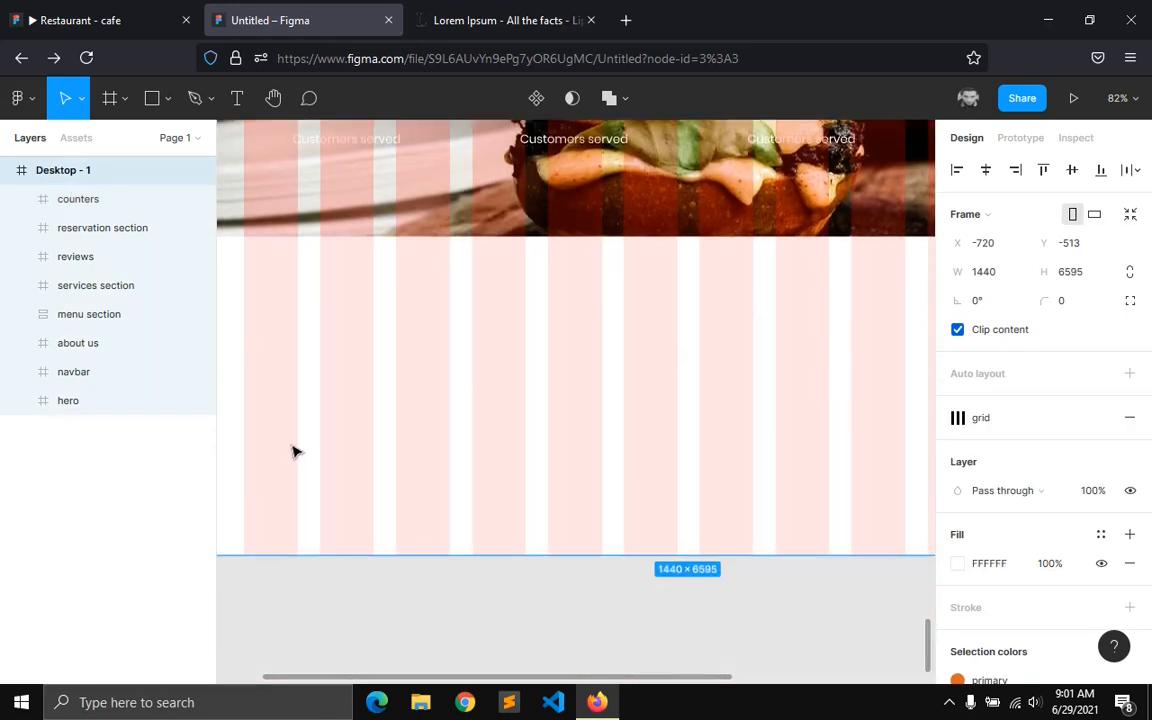
pyautogui.click(84, 206)
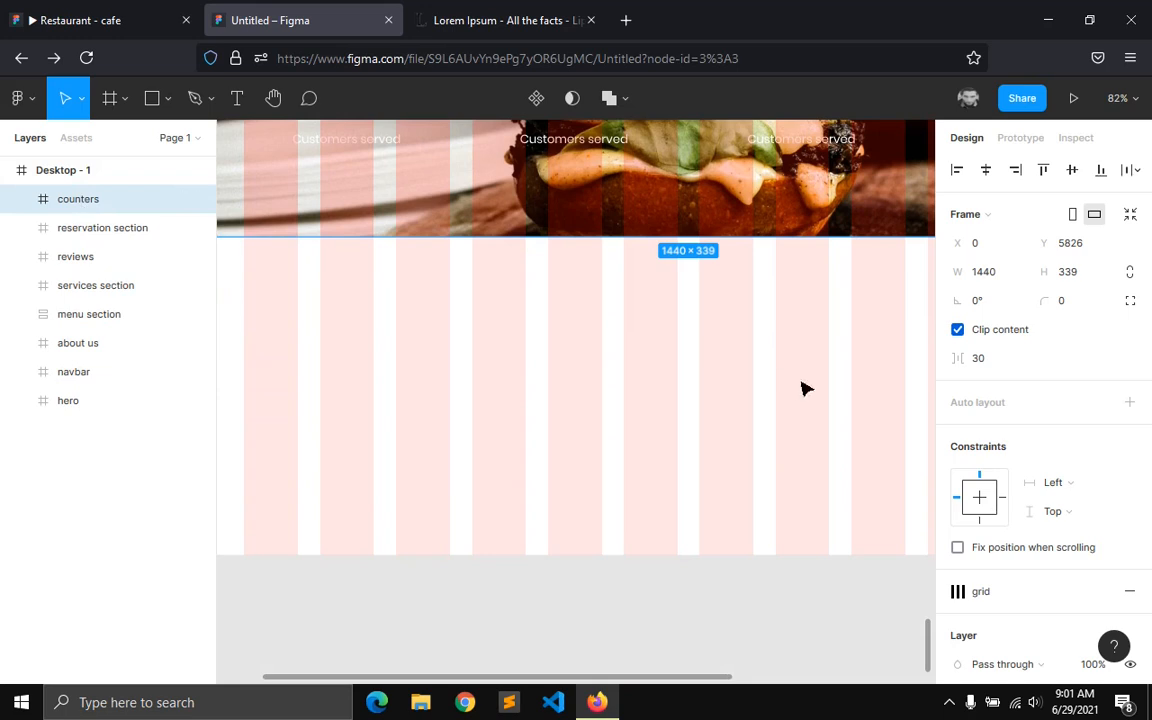
pyautogui.click(1069, 591)
pyautogui.click(435, 520)
# - Examine the counters section over the burger image and the blank page area below it
pyautogui.scroll(2, 420, 535)
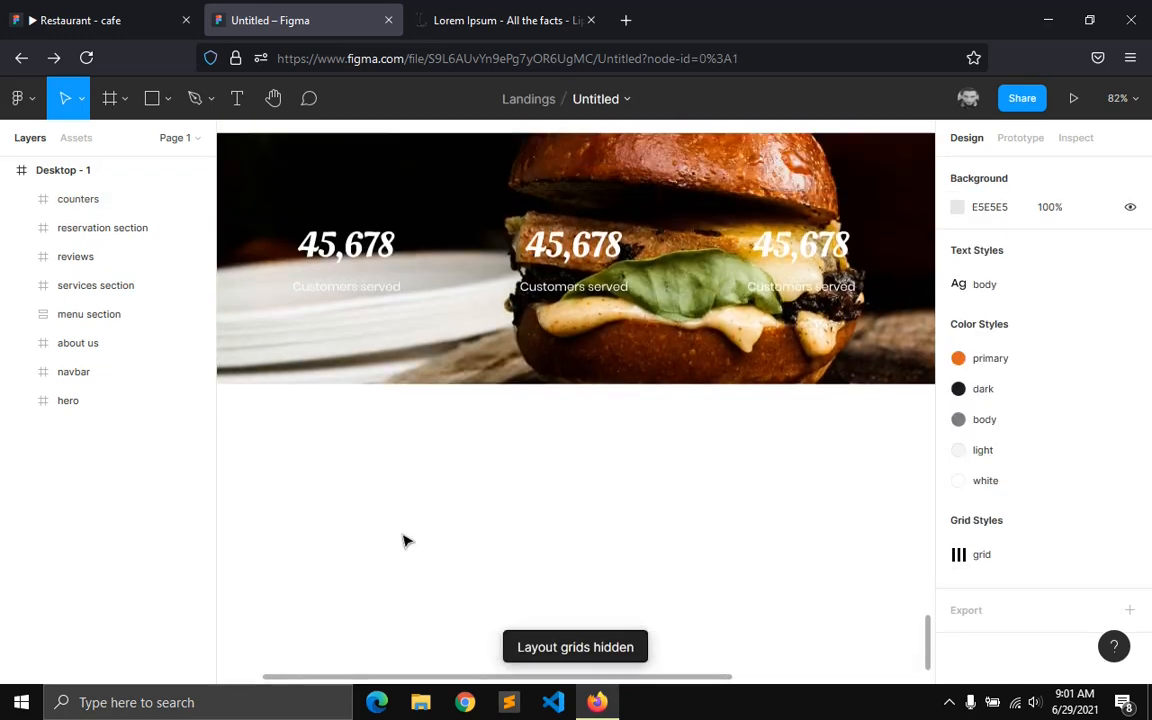
pyautogui.scroll(-1, 400, 550)
pyautogui.scroll(-3, 398, 551)
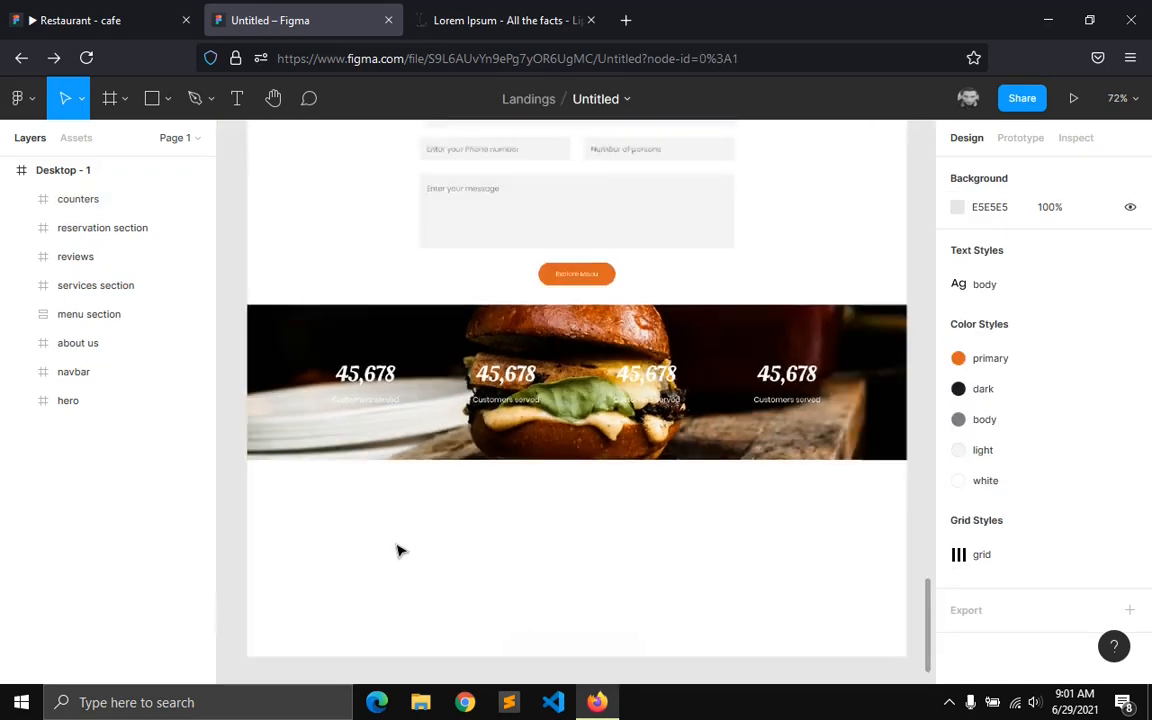
pyautogui.scroll(4, 590, 457)
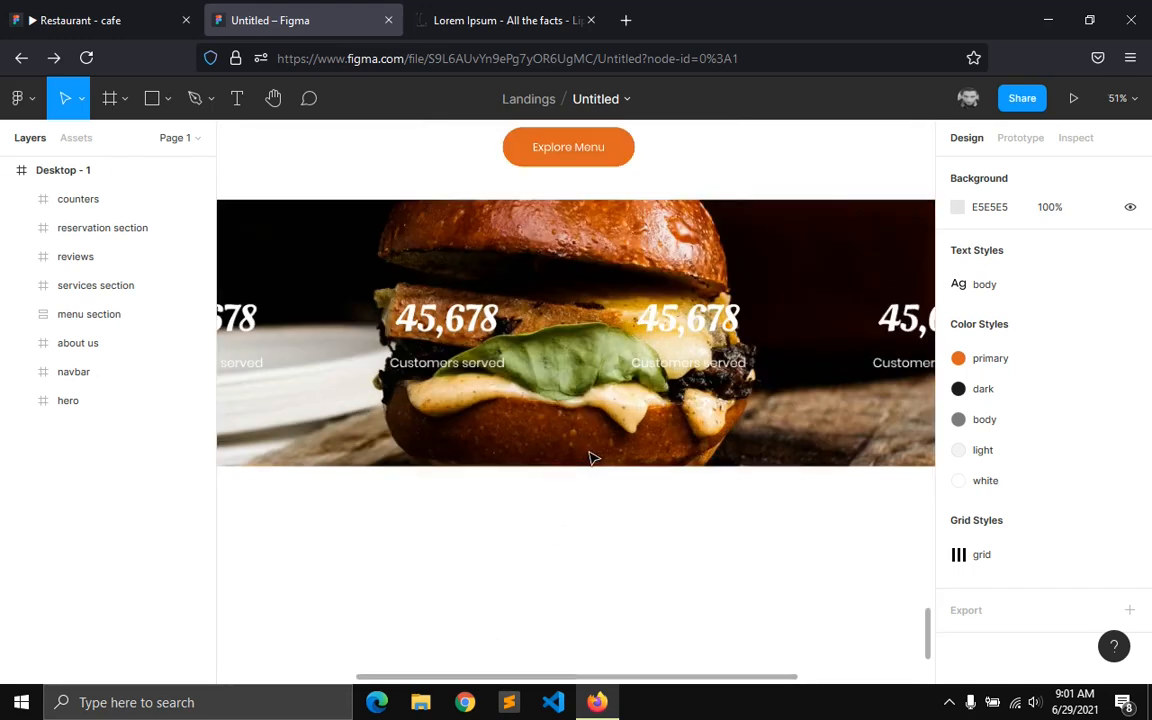
pyautogui.scroll(-2, 440, 543)
pyautogui.scroll(-2, 368, 543)
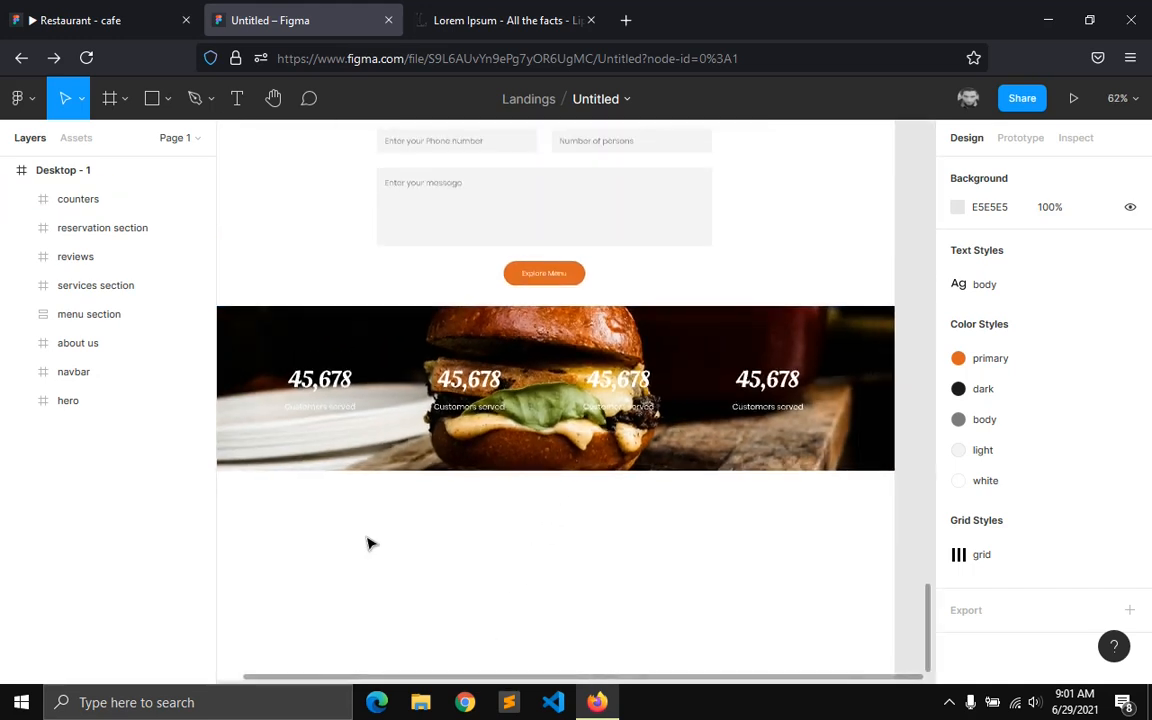
pyautogui.scroll(3, 280, 500)
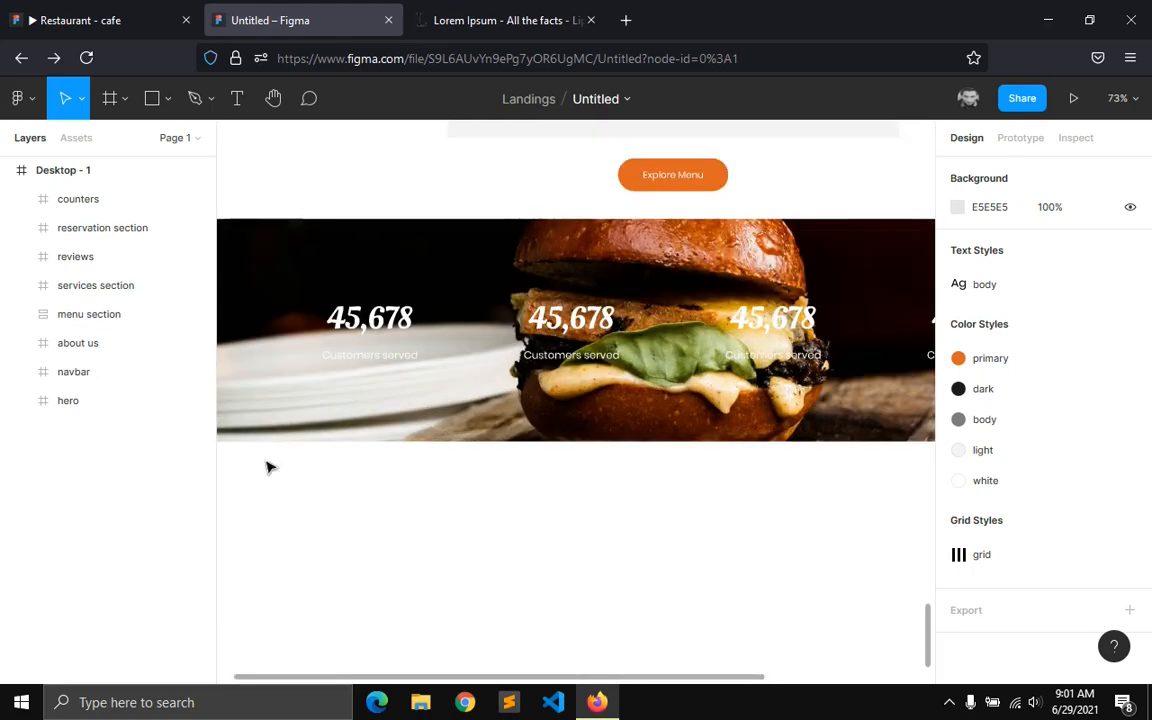
pyautogui.scroll(-2, 296, 517)
pyautogui.hscroll(-1, 296, 681)
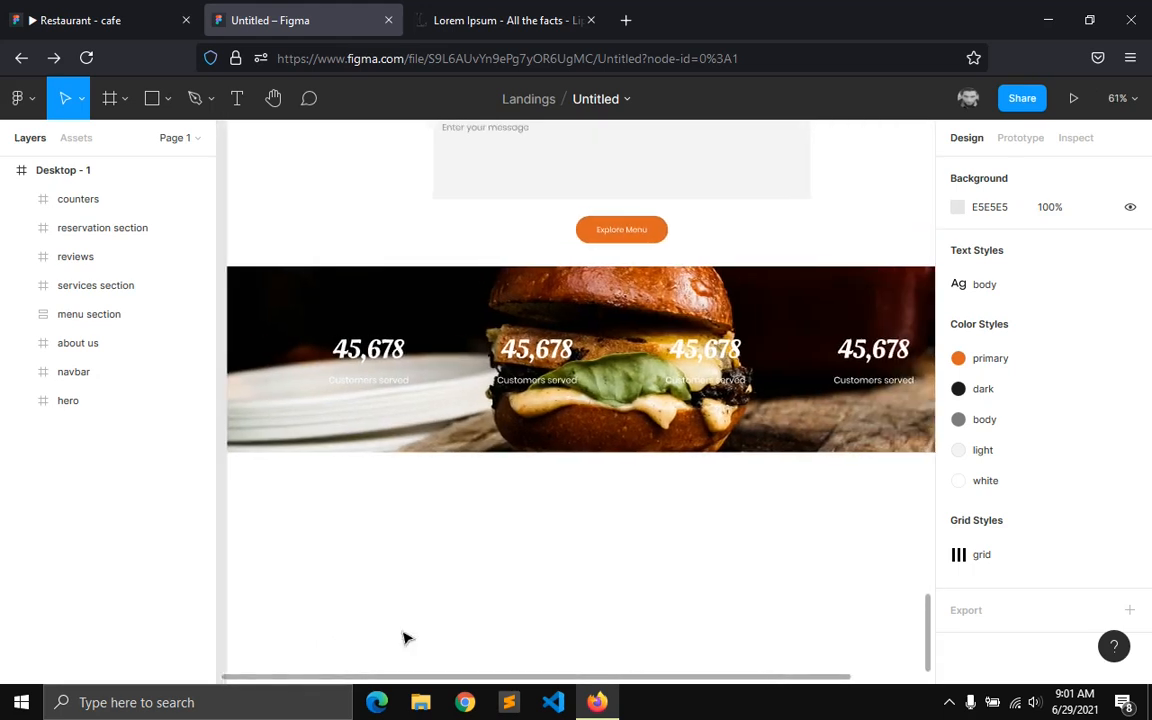
# - Draw a rectangle about 1440 × 337 covering the whole counters section
pyautogui.click(168, 98)
pyautogui.click(150, 142)
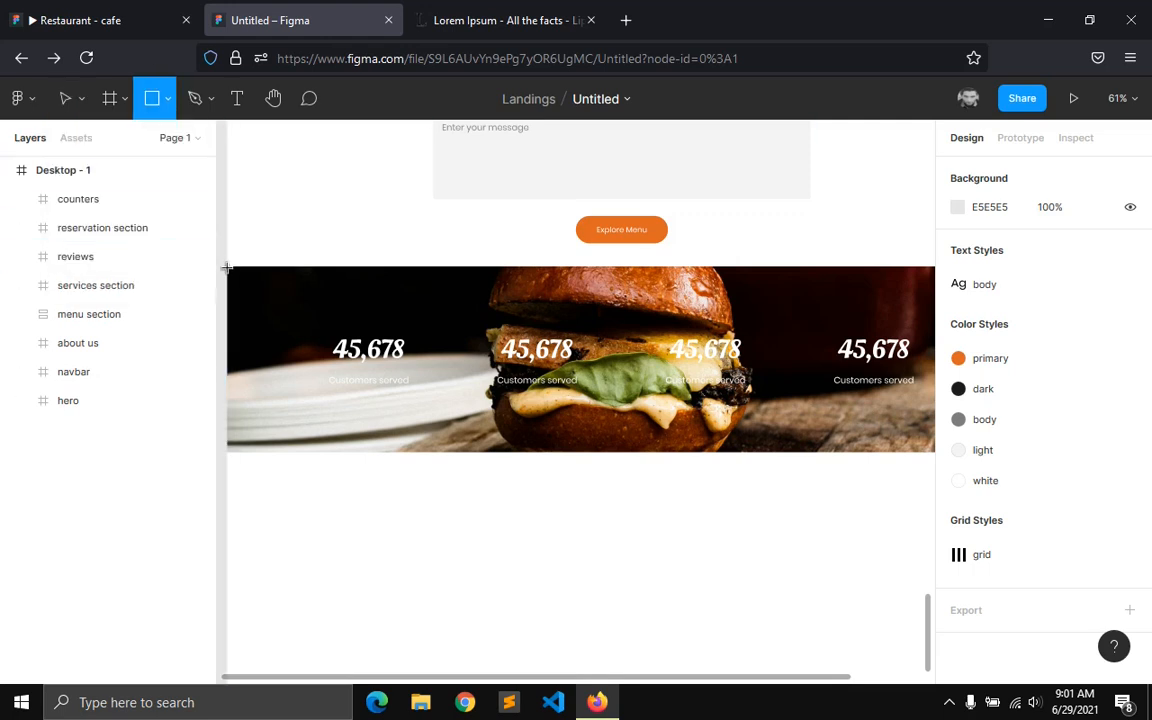
pyautogui.moveTo(228, 268)
pyautogui.mouseDown()
pyautogui.moveTo(925, 448)
pyautogui.moveTo(797, 468)
pyautogui.moveTo(784, 457)
pyautogui.moveTo(471, 517)
pyautogui.mouseUp()
# - Set the overlay rectangle's fill to 000000 at 50% opacity
pyautogui.click(954, 533)
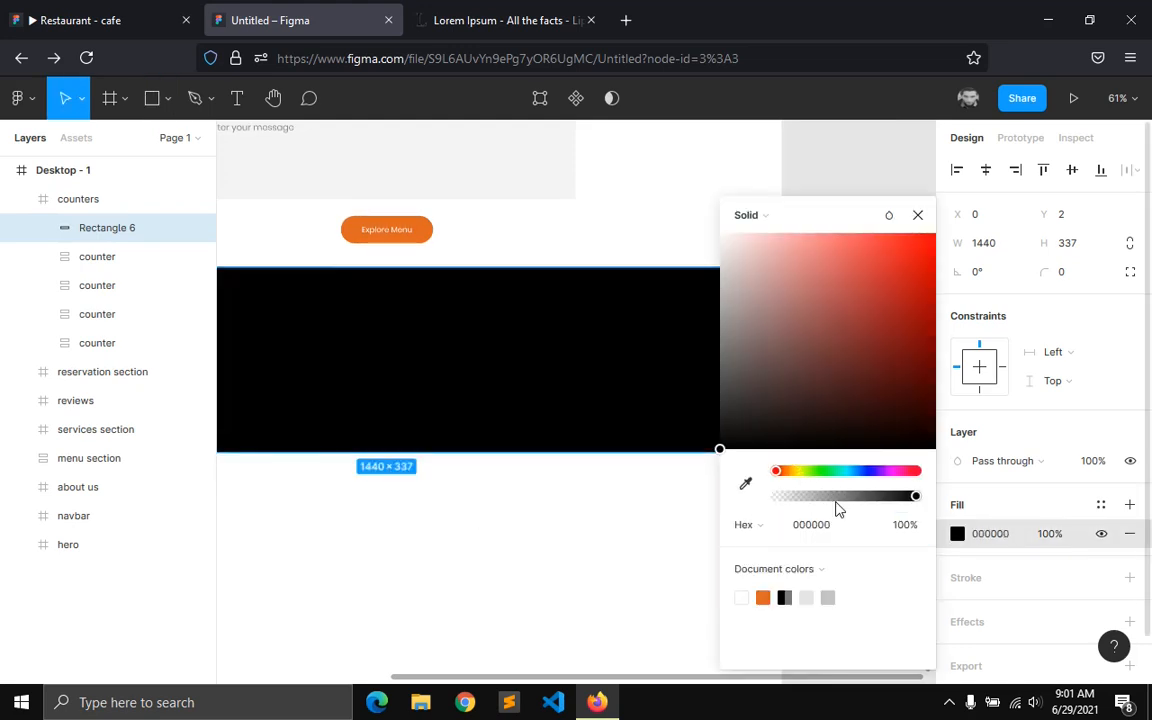
pyautogui.click(836, 504)
pyautogui.click(900, 524)
pyautogui.press('Up')
pyautogui.press('Up')
pyautogui.press('Up')
pyautogui.press('Up')
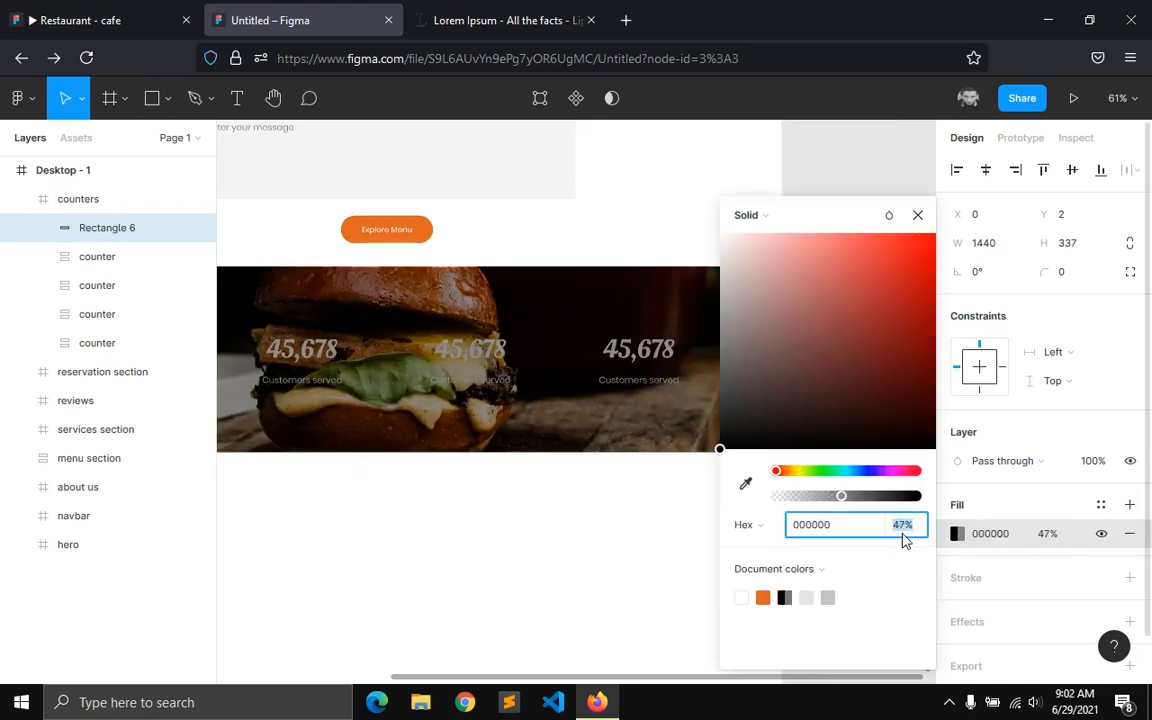
pyautogui.press('Down')
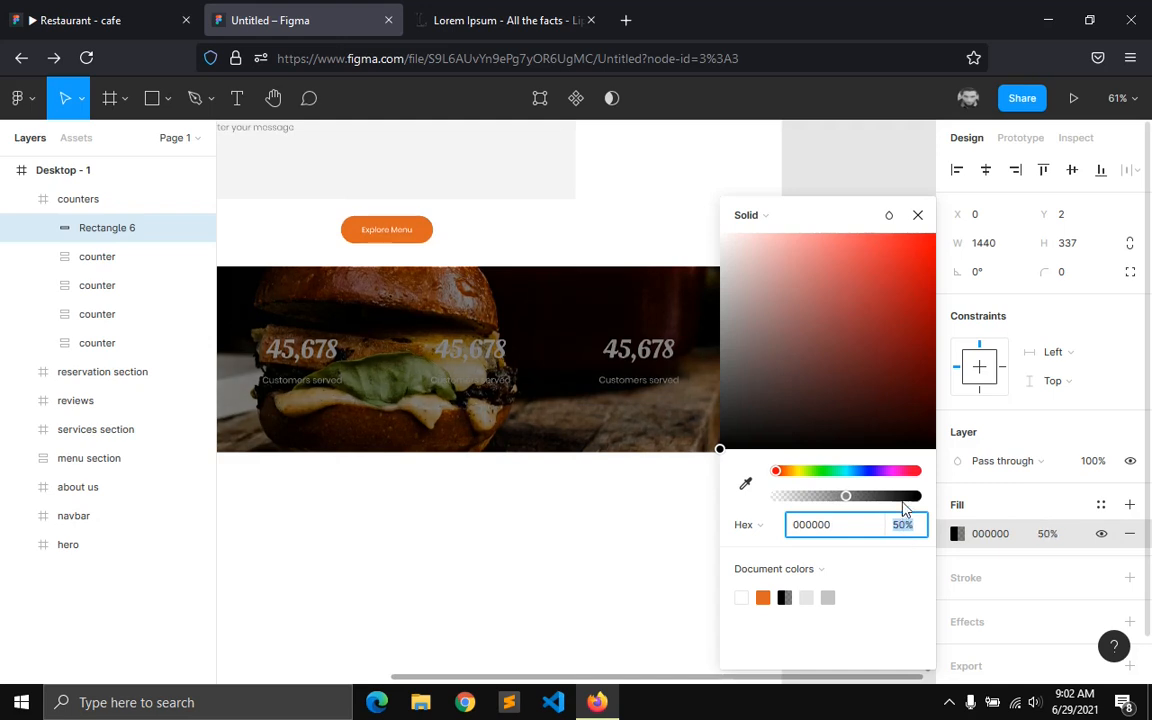
pyautogui.click(917, 214)
# - Reorder the overlay rectangle beneath the four counter layers within the counters frame
pyautogui.moveTo(121, 227); pyautogui.dragTo(125, 358)
pyautogui.click(586, 663)
pyautogui.moveTo(576, 679); pyautogui.dragTo(382, 675)
# - Check the reference footer, then extend the Desktop - 1 frame downward to a height of 6735 and show its layout grid
pyautogui.click(3, 6)
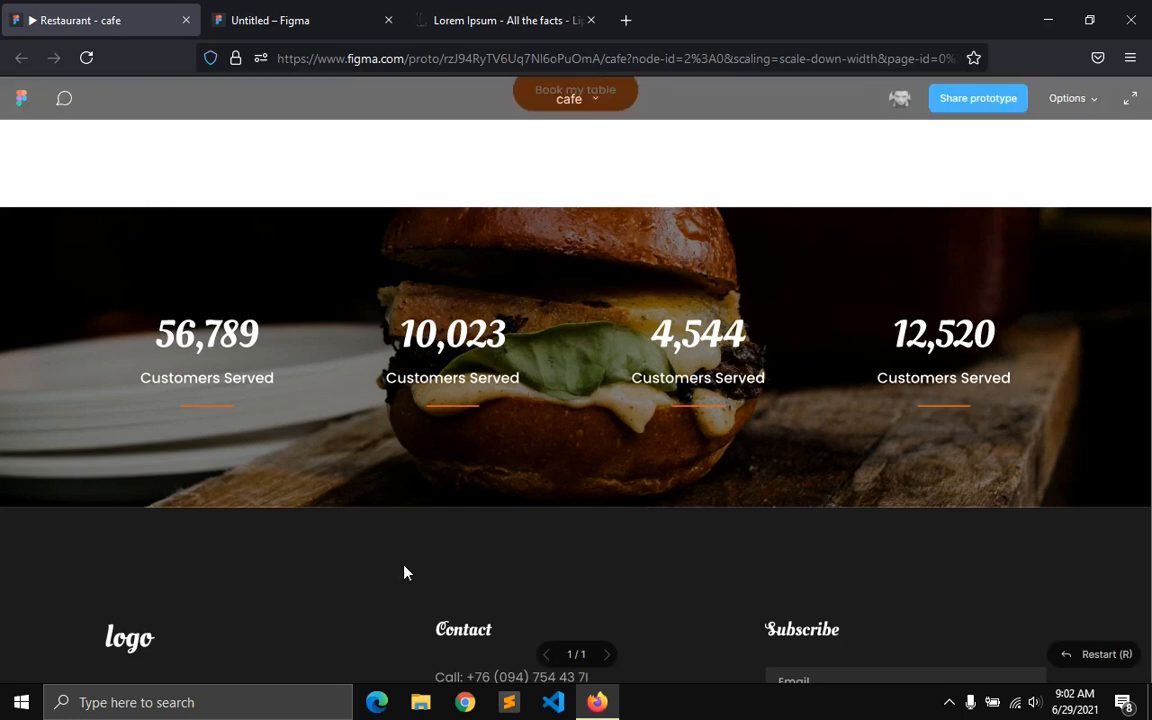
pyautogui.scroll(-3, 405, 572)
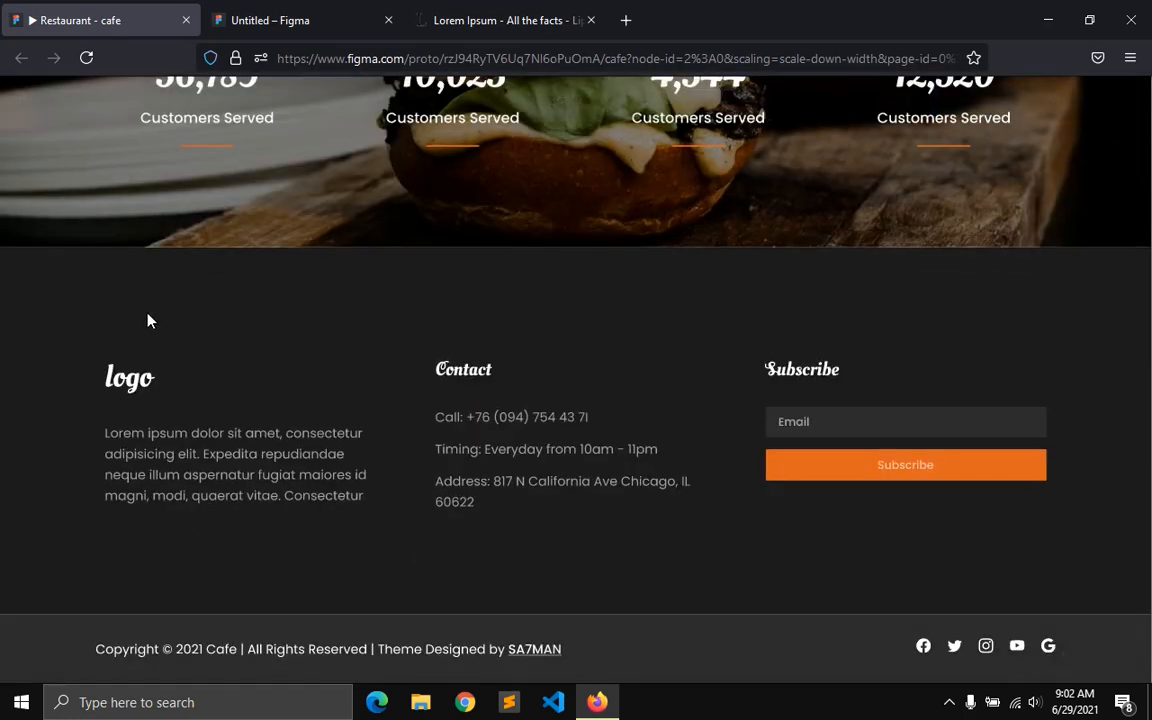
pyautogui.click(242, 14)
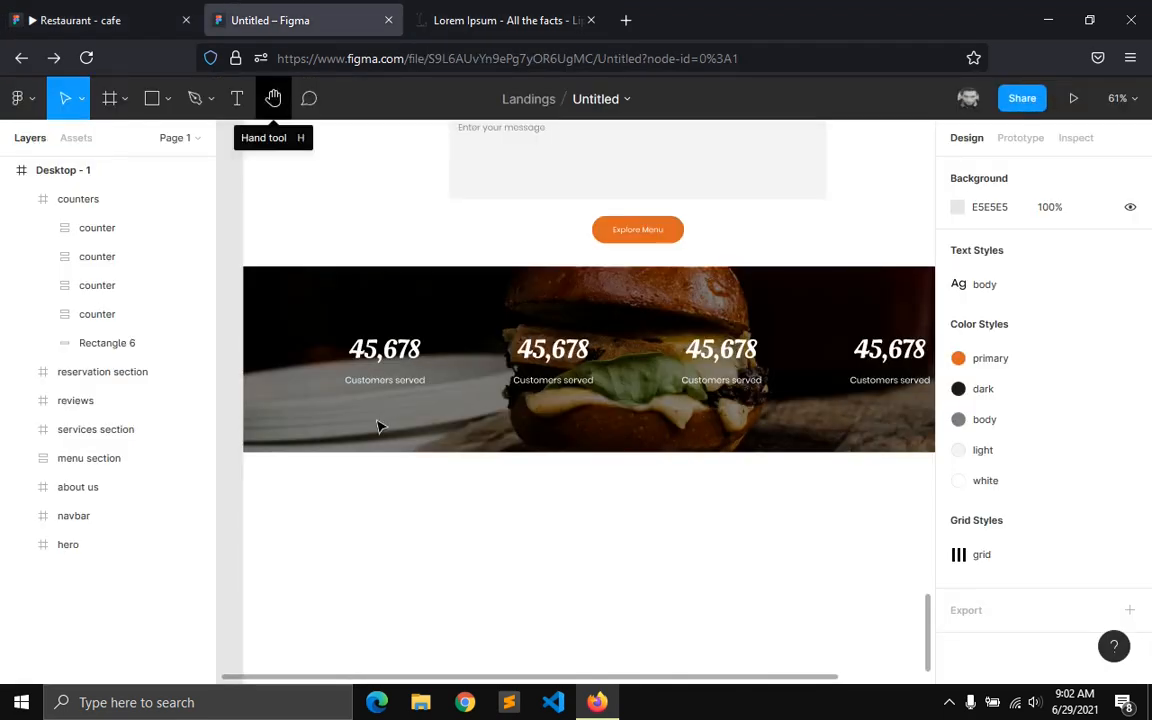
pyautogui.scroll(-3, 377, 450)
pyautogui.click(22, 199)
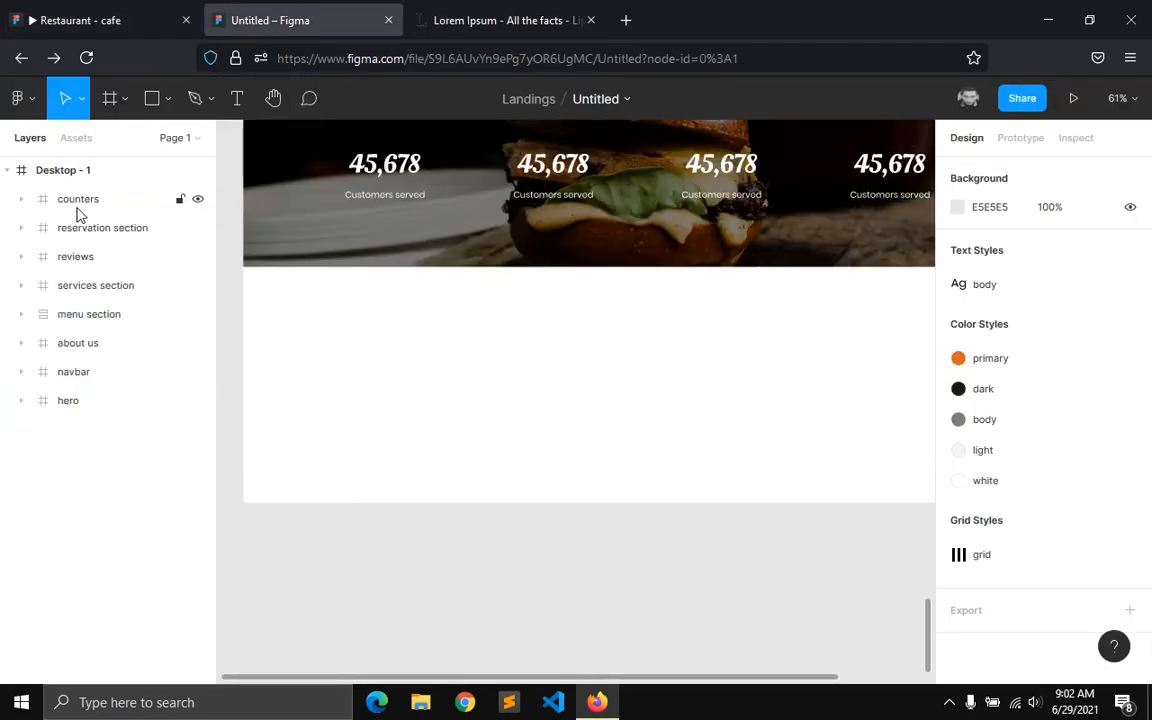
pyautogui.click(63, 170)
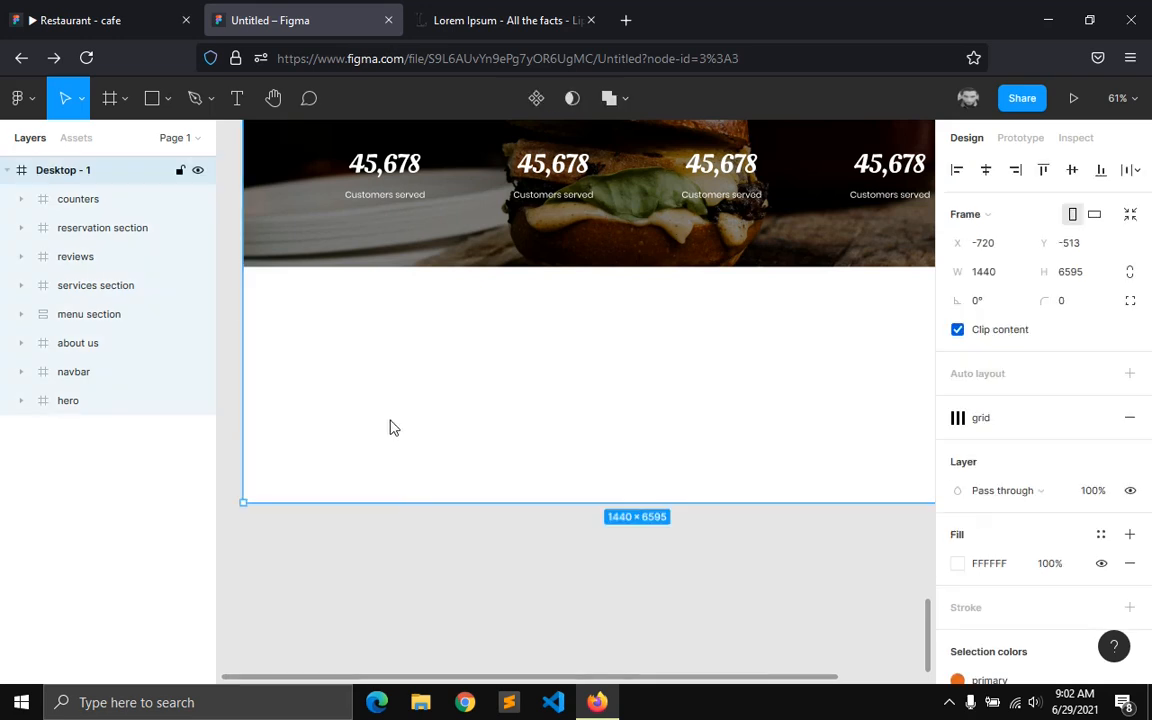
pyautogui.moveTo(417, 501); pyautogui.dragTo(440, 579)
pyautogui.moveTo(455, 675)
pyautogui.mouseDown()
pyautogui.moveTo(530, 688)
pyautogui.moveTo(483, 689)
pyautogui.moveTo(445, 658)
pyautogui.mouseUp()
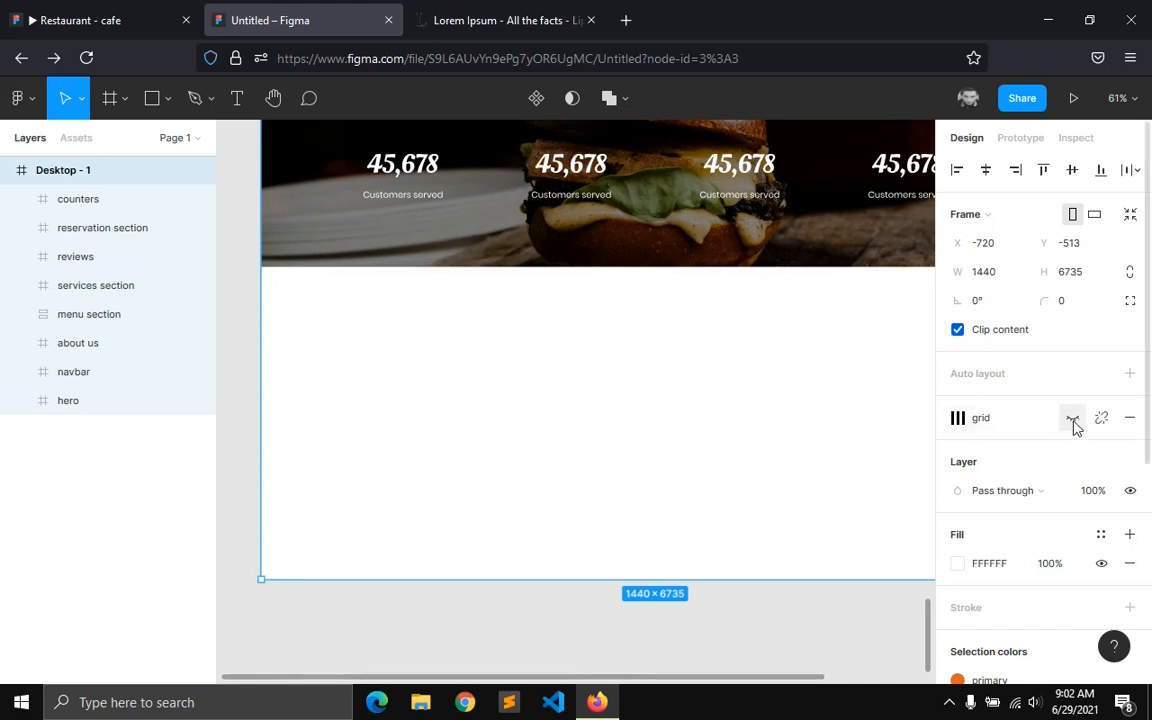
pyautogui.click(1072, 417)
pyautogui.click(461, 408)
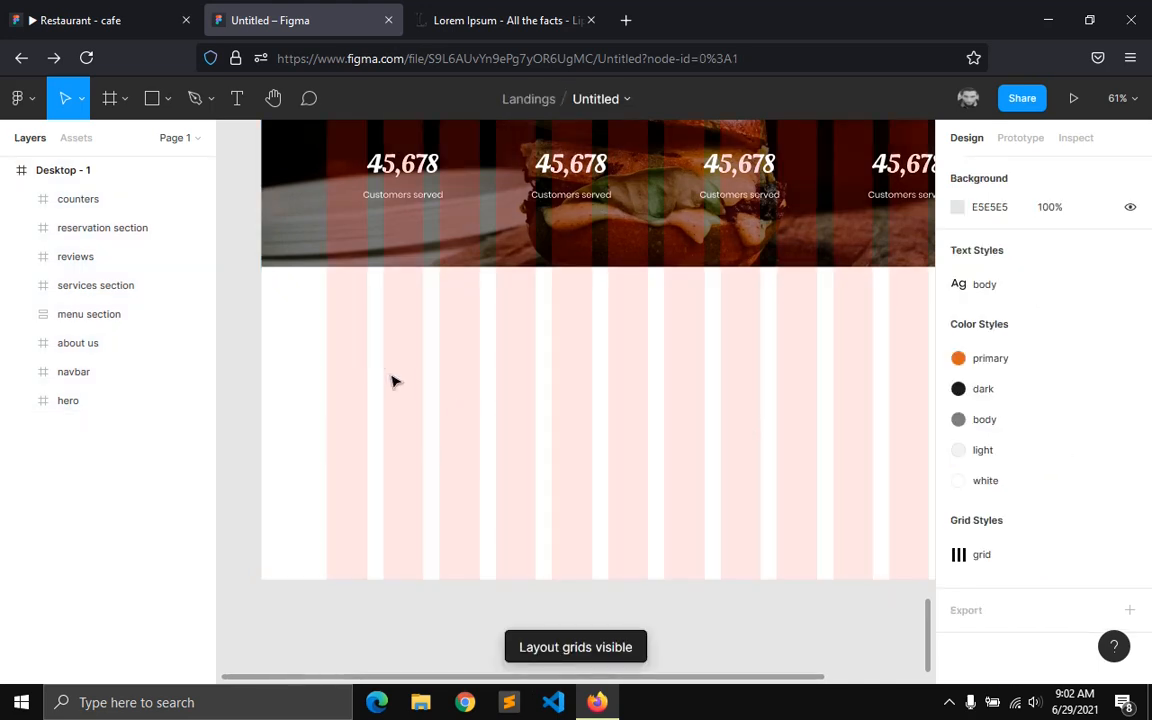
# - Add the text "logo" in the blank area below the counters, aligned with the first grid column at X 120, Y 6355
pyautogui.click(95, 15)
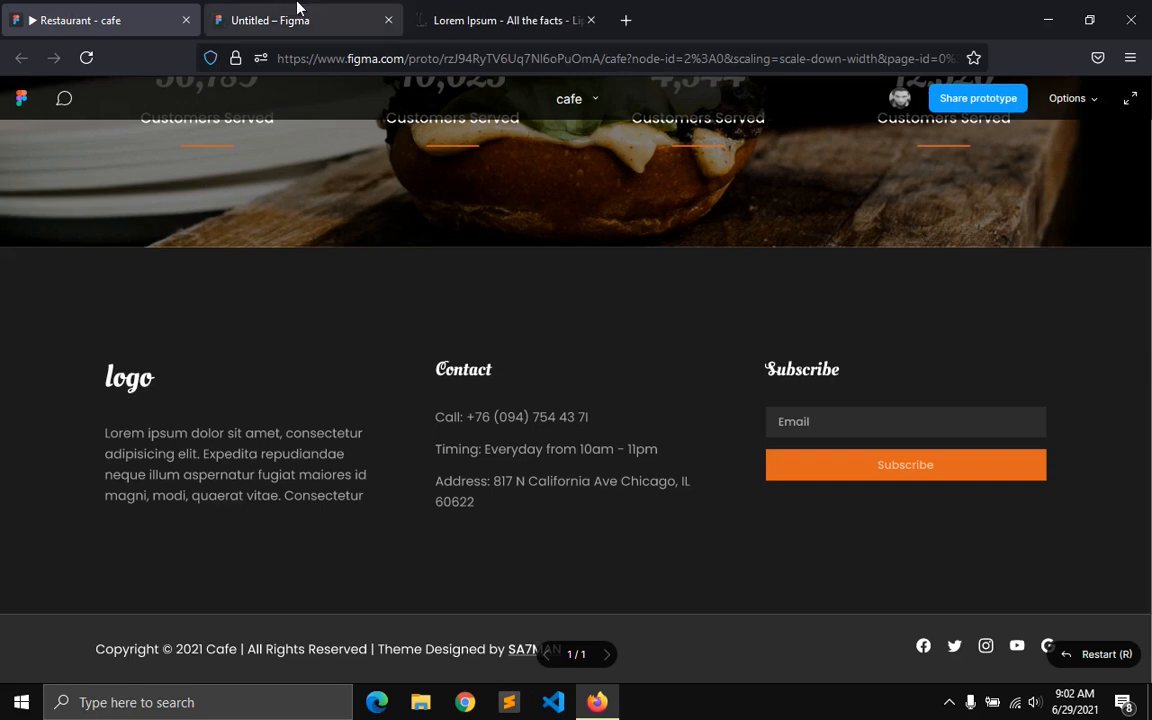
pyautogui.click(305, 14)
pyautogui.click(237, 98)
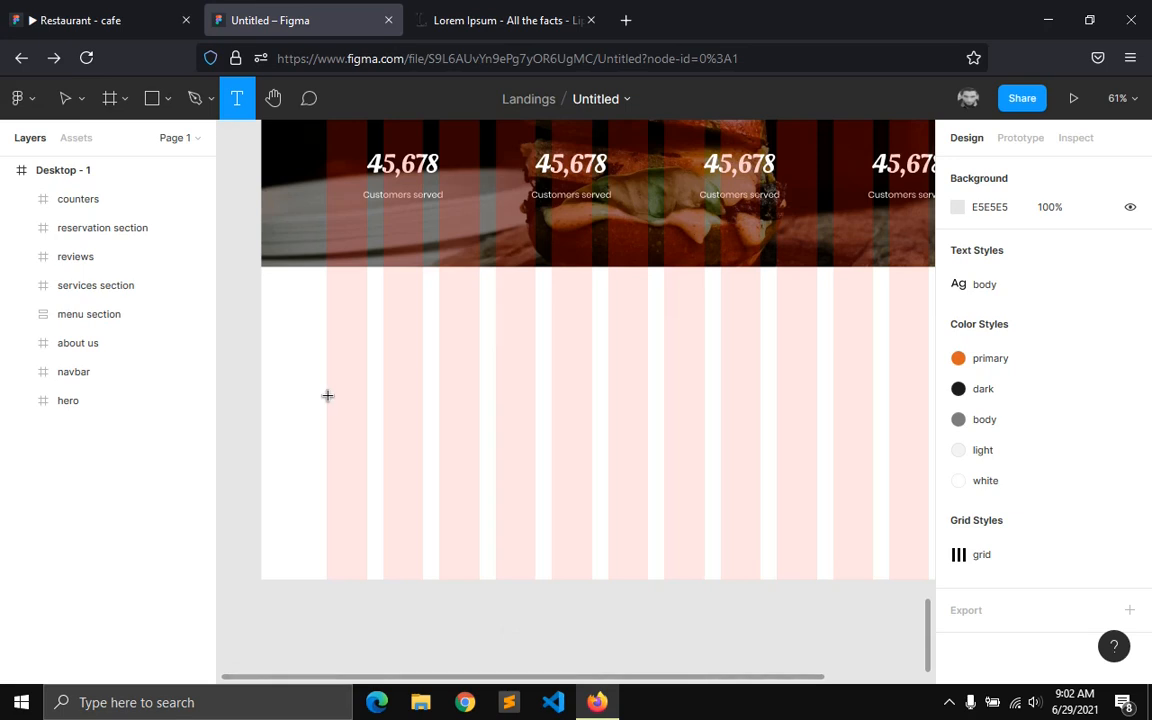
pyautogui.click(327, 396)
pyautogui.write('logo')
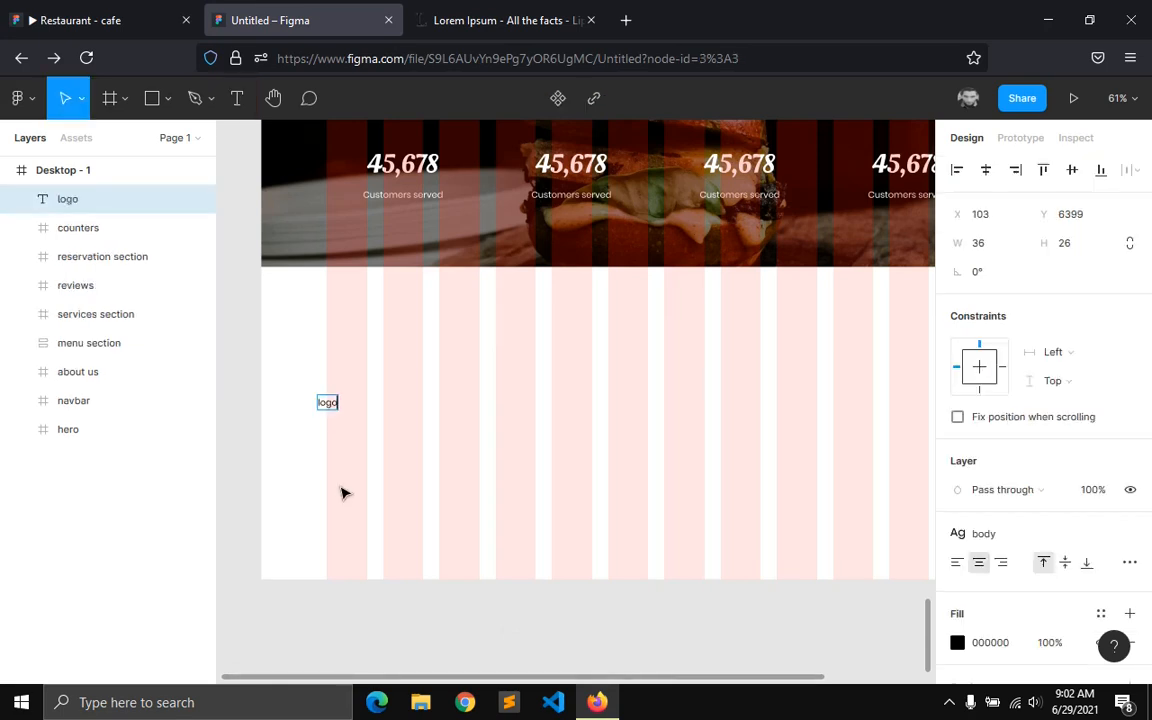
pyautogui.press('Escape')
pyautogui.scroll(3, 289, 460)
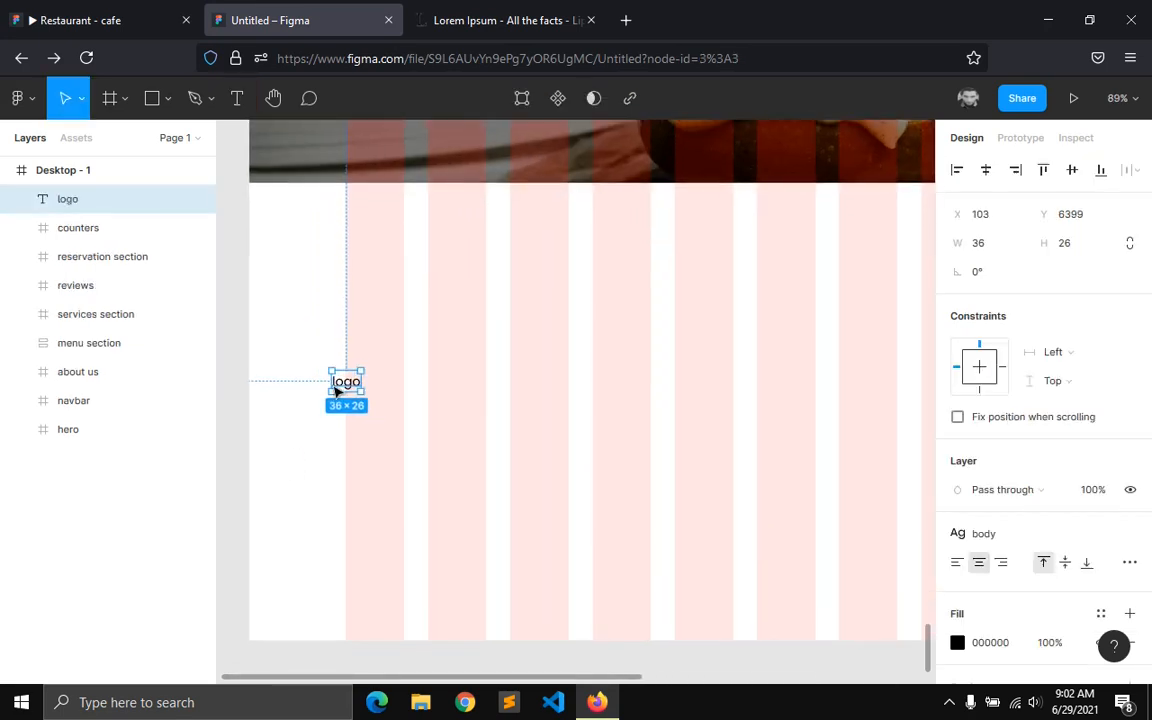
pyautogui.moveTo(362, 376); pyautogui.dragTo(377, 337)
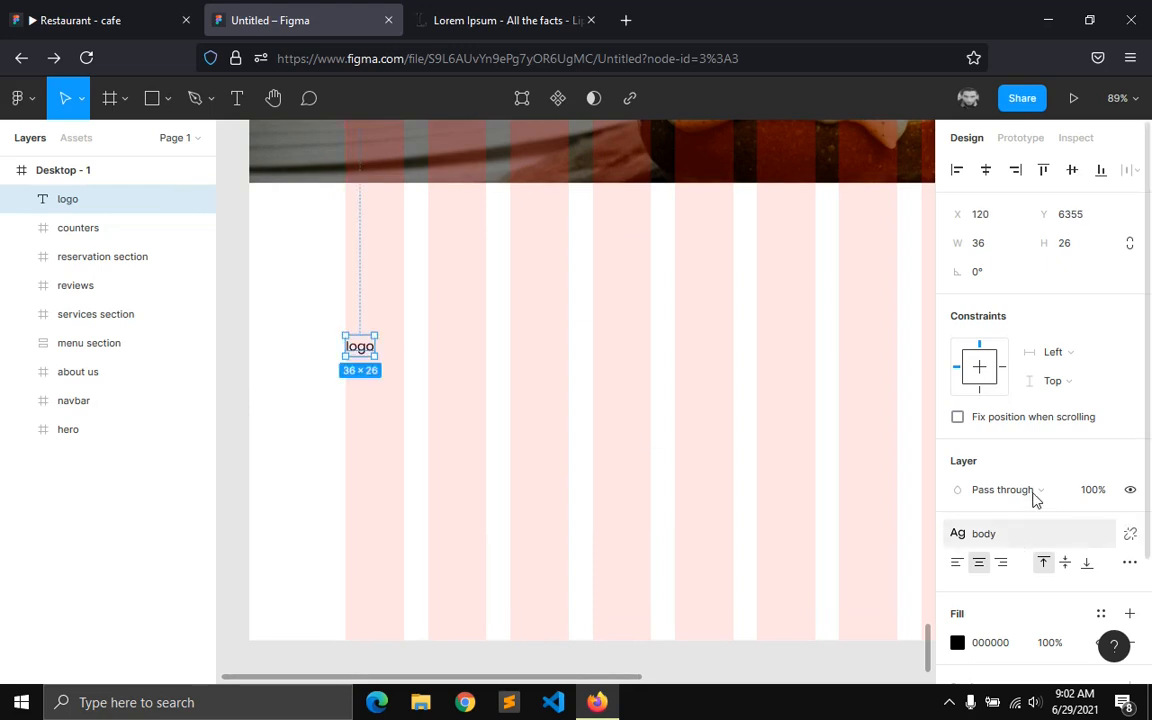
# - Detach the logo text from the body style and set it to Oleo Script Swash Caps at size 38
pyautogui.click(1124, 535)
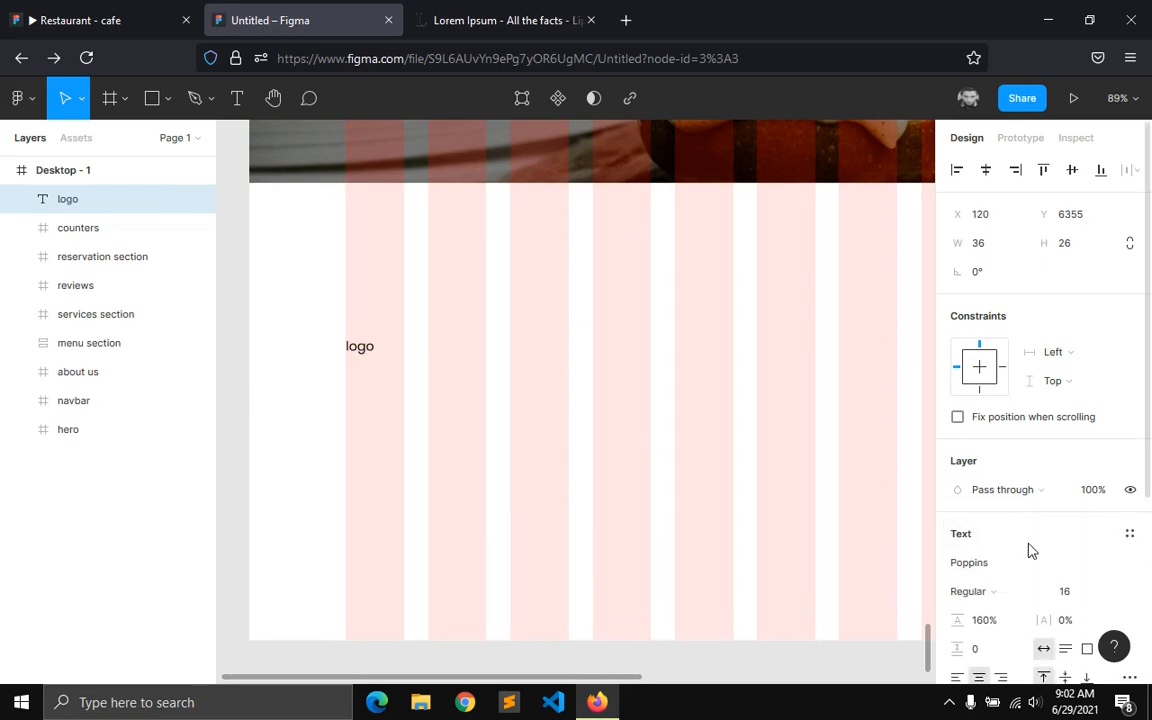
pyautogui.click(990, 570)
pyautogui.write('Oleo ')
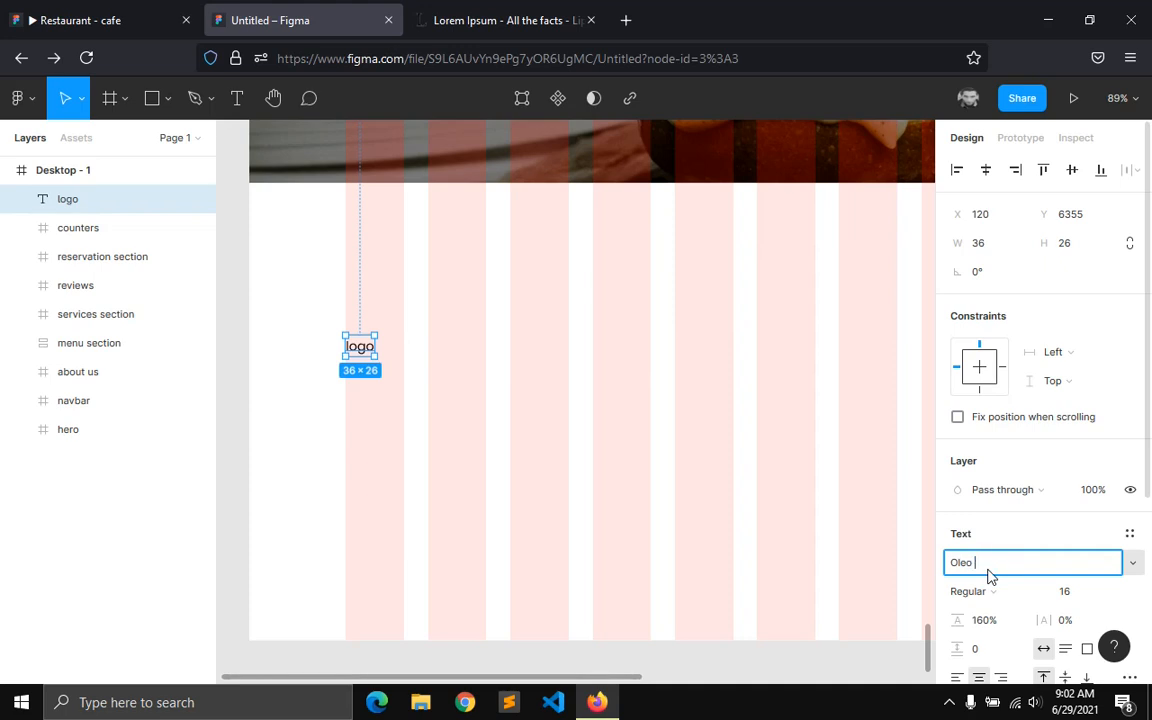
pyautogui.write('Script S')
pyautogui.press('Return')
pyautogui.click(1071, 595)
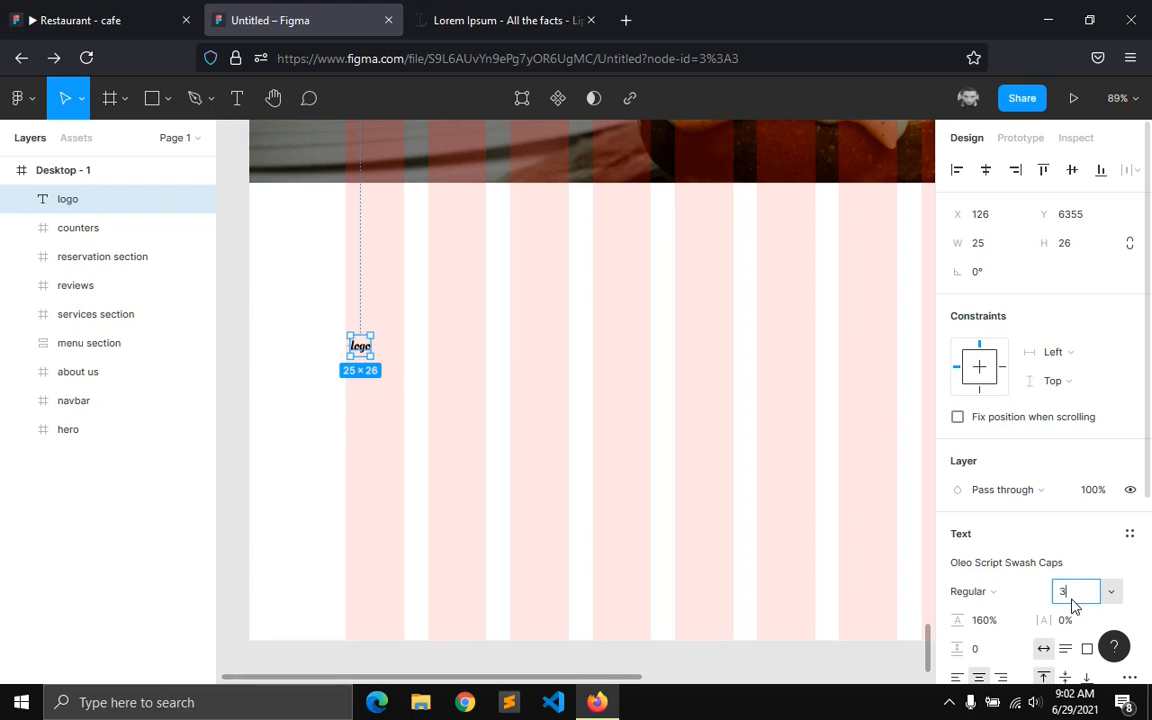
pyautogui.press('Return')
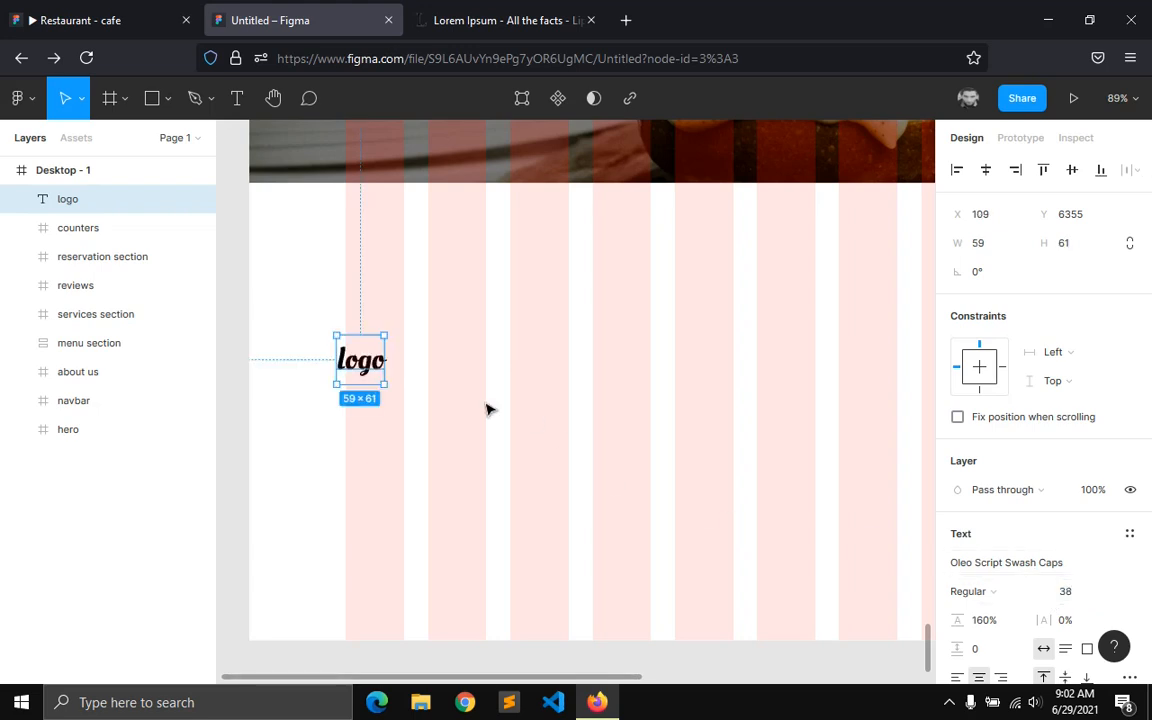
# - Compare the logo with the reference footer and realign it to the left edge of the first grid column
pyautogui.click(91, 8)
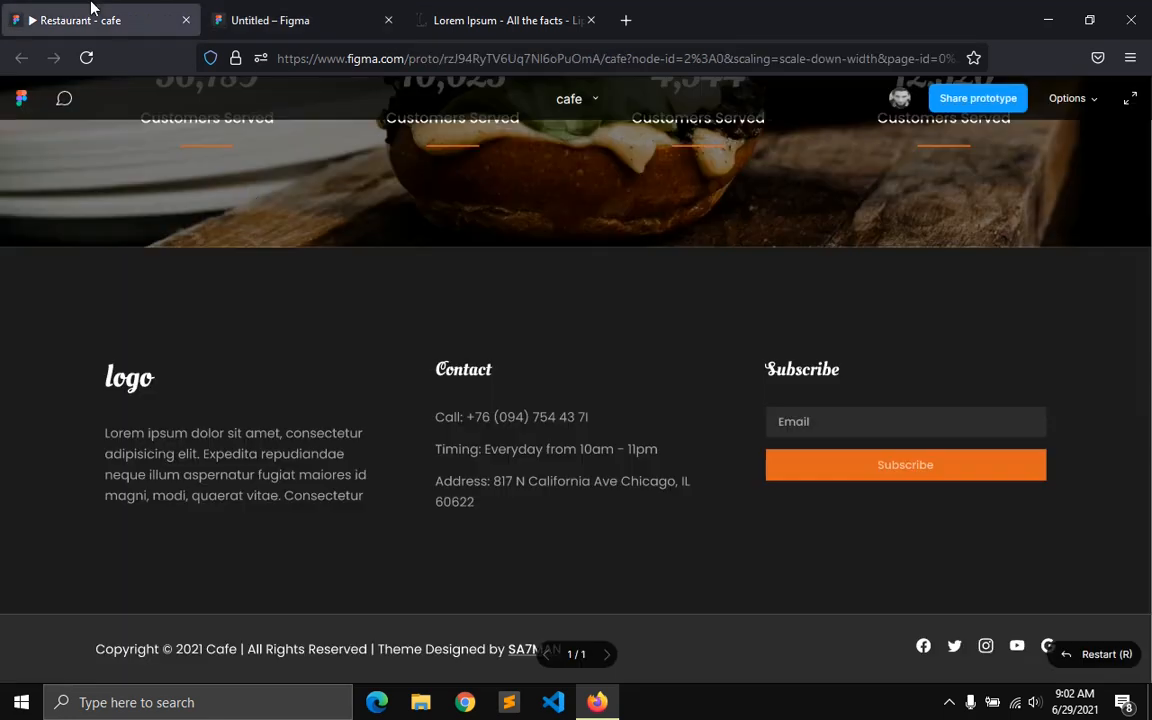
pyautogui.click(283, 19)
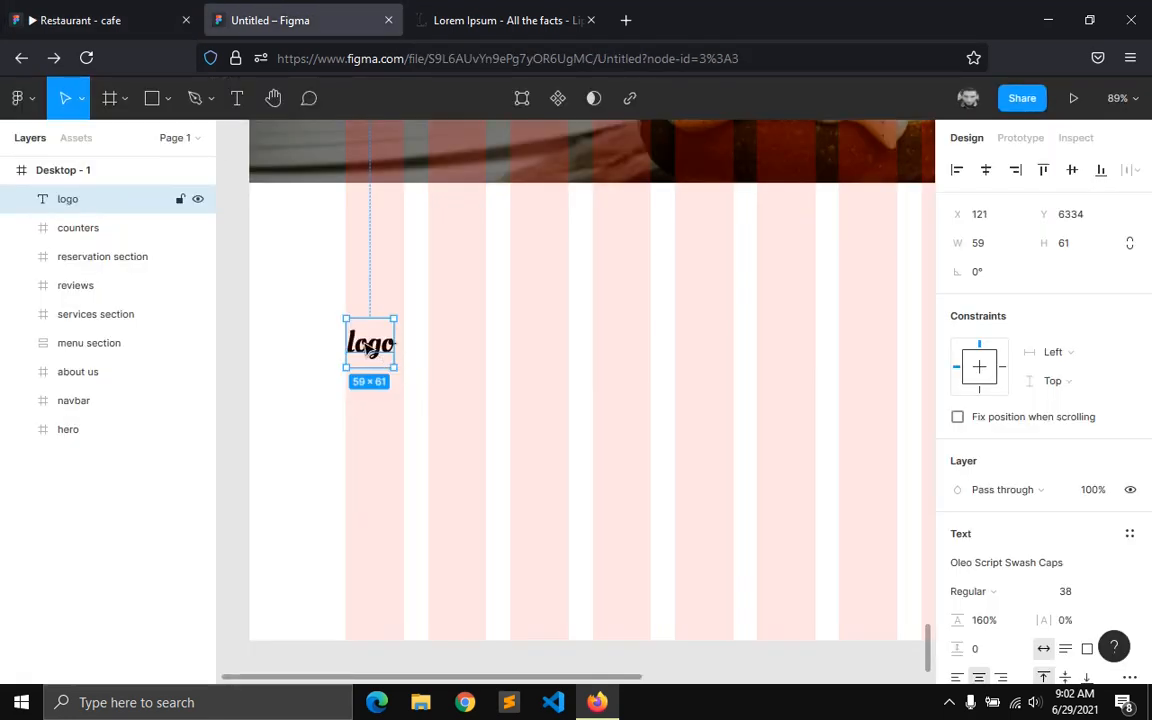
pyautogui.click(378, 437)
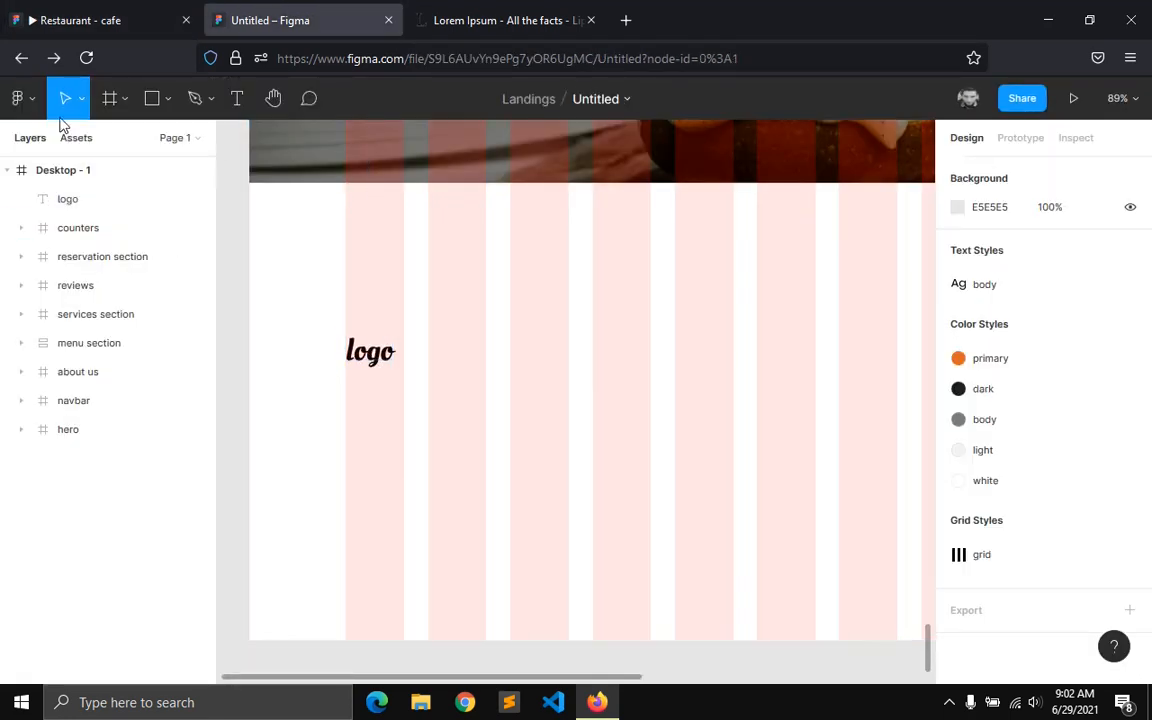
# - Draw a full-width frame about 1440 × 334 around the logo and fill it with the dark color style
pyautogui.click(125, 99)
pyautogui.click(113, 144)
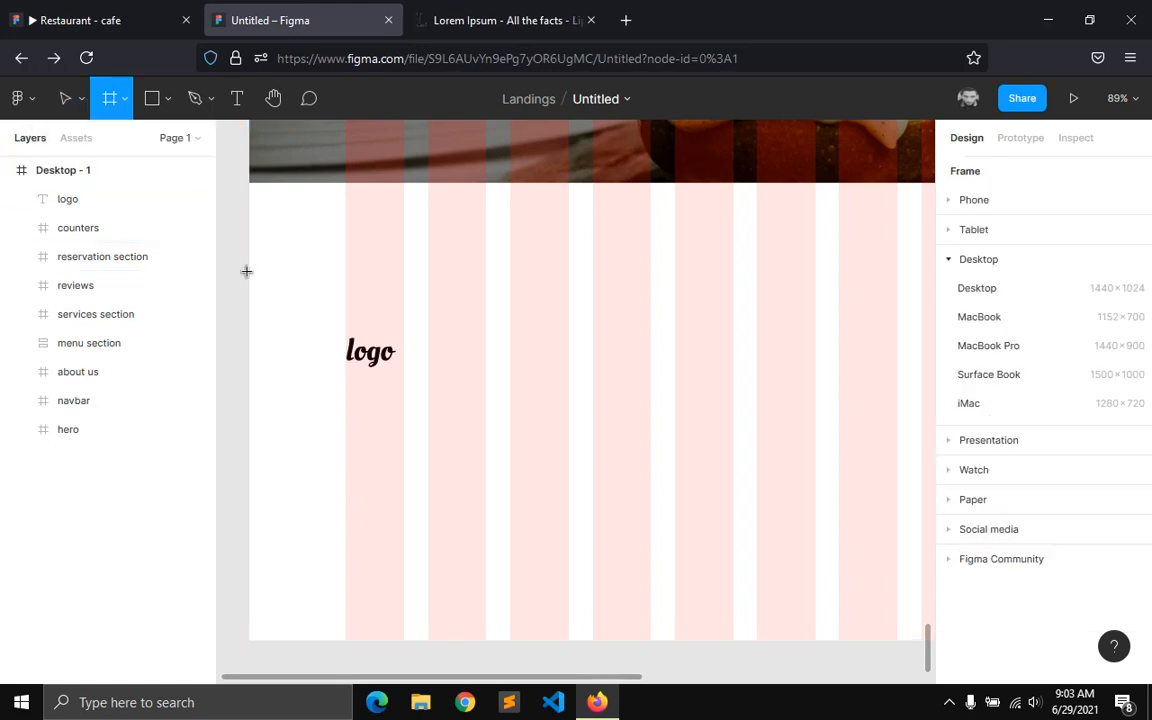
pyautogui.moveTo(251, 264); pyautogui.dragTo(781, 547)
pyautogui.scroll(-5, 1020, 570)
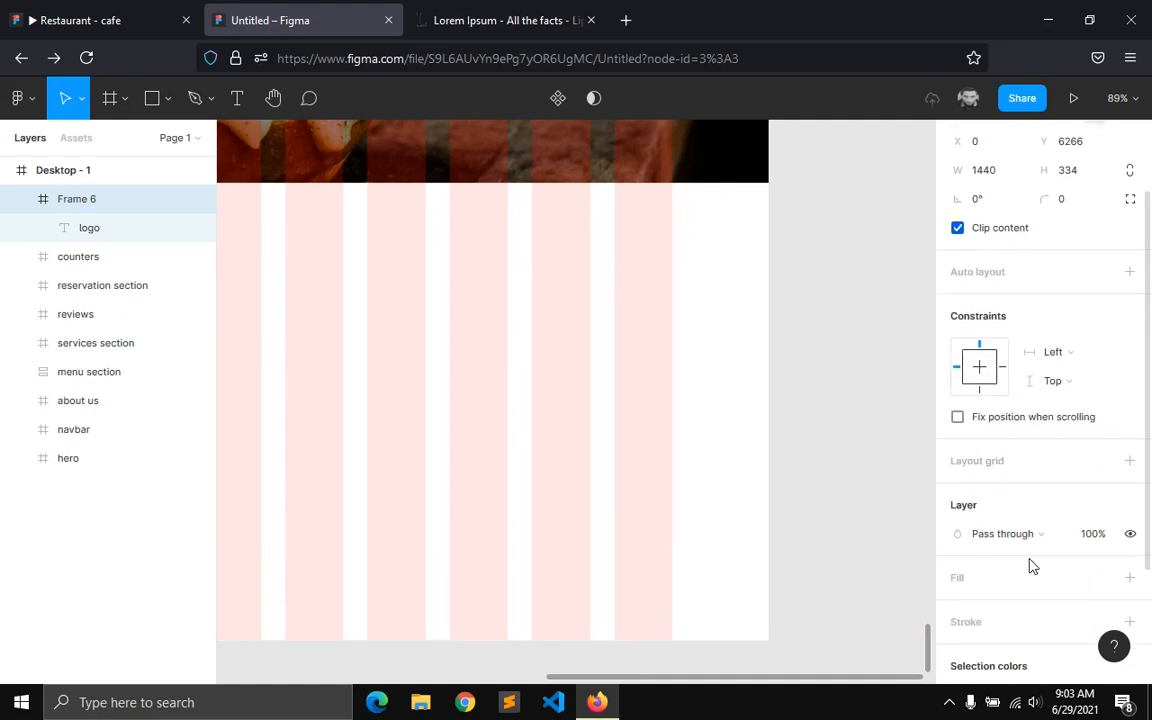
pyautogui.click(1100, 411)
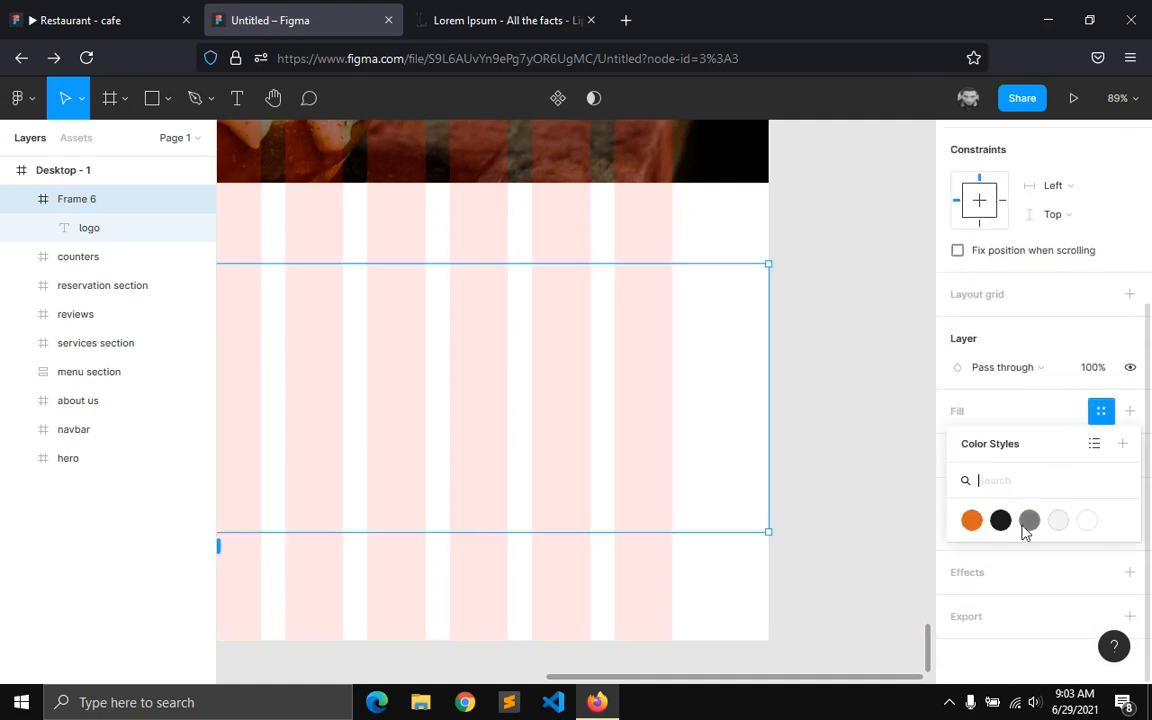
pyautogui.click(1000, 520)
pyautogui.moveTo(756, 679); pyautogui.dragTo(350, 693)
# - Apply the white color style to the logo text and nudge it slightly within the dark frame
pyautogui.click(447, 352)
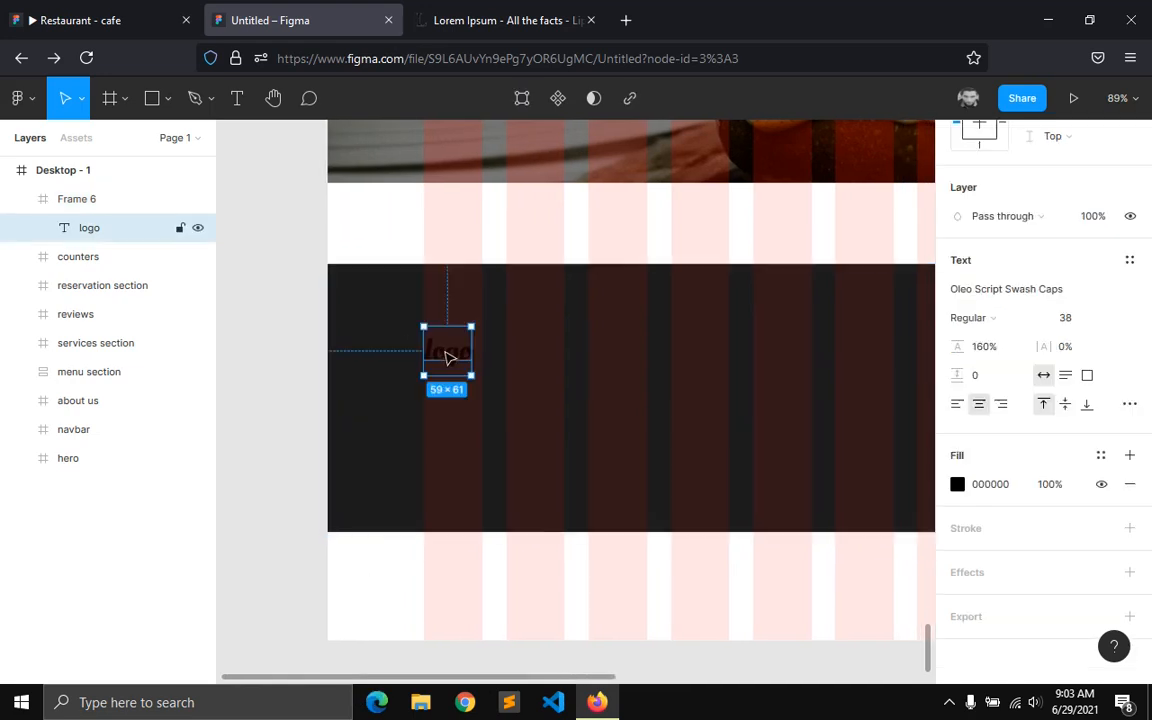
pyautogui.click(1100, 455)
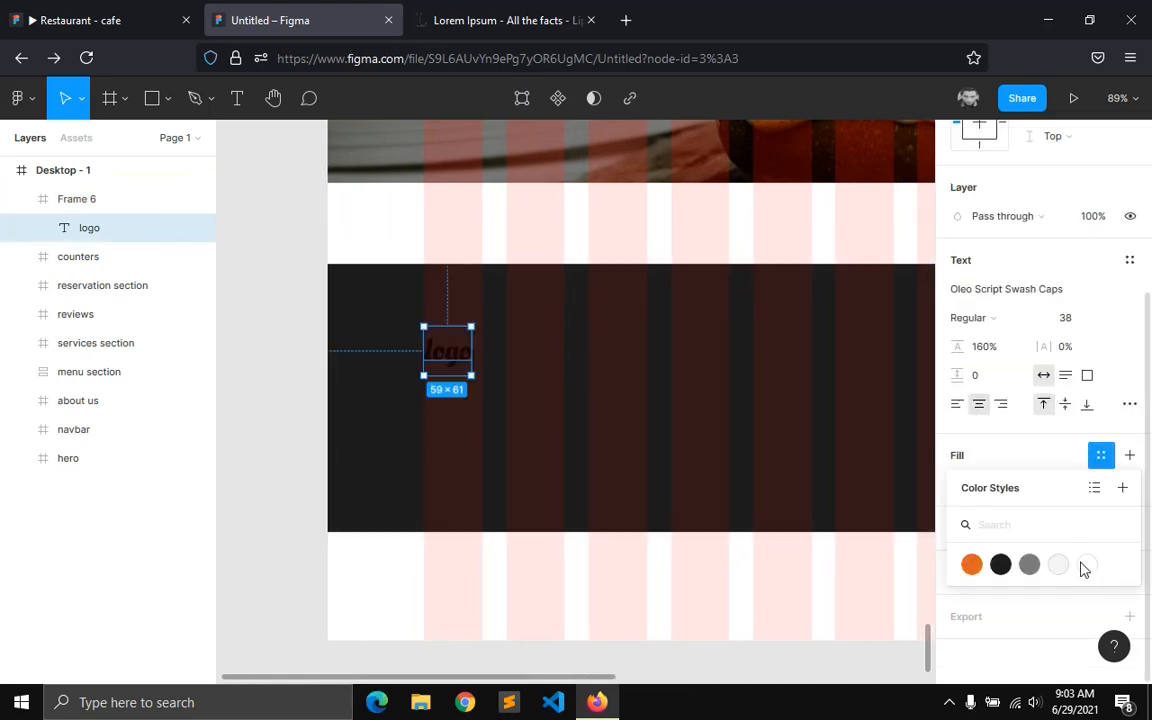
pyautogui.click(1084, 566)
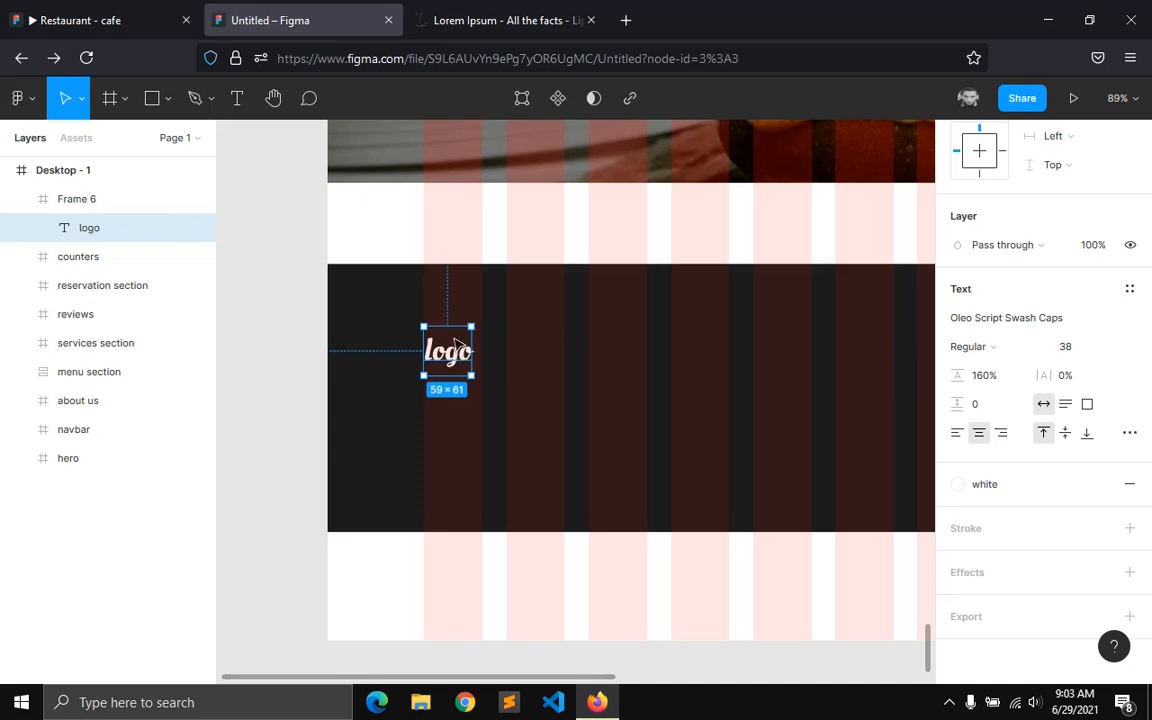
pyautogui.moveTo(455, 342)
pyautogui.mouseDown()
pyautogui.moveTo(455, 382)
pyautogui.moveTo(461, 360)
pyautogui.mouseUp()
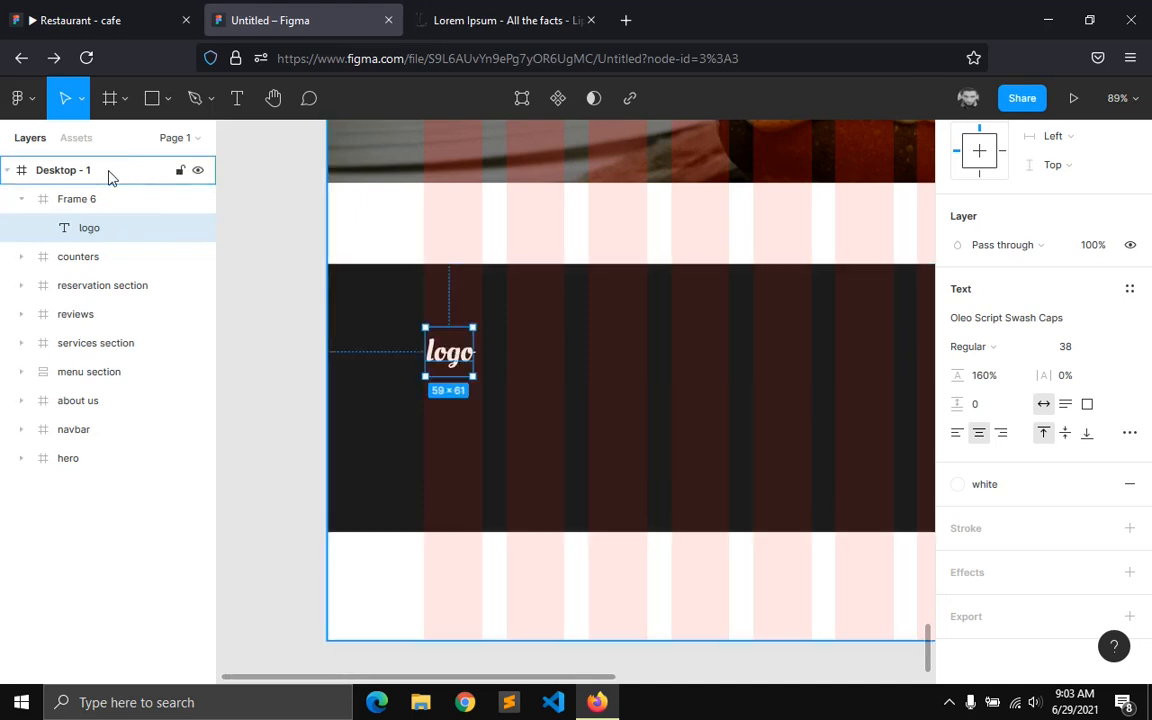
# - Apply the grid layout style to the dark footer frame and move the logo up along its first column's left edge
pyautogui.click(109, 172)
pyautogui.hotkey('ctrl', 'shift', '4')
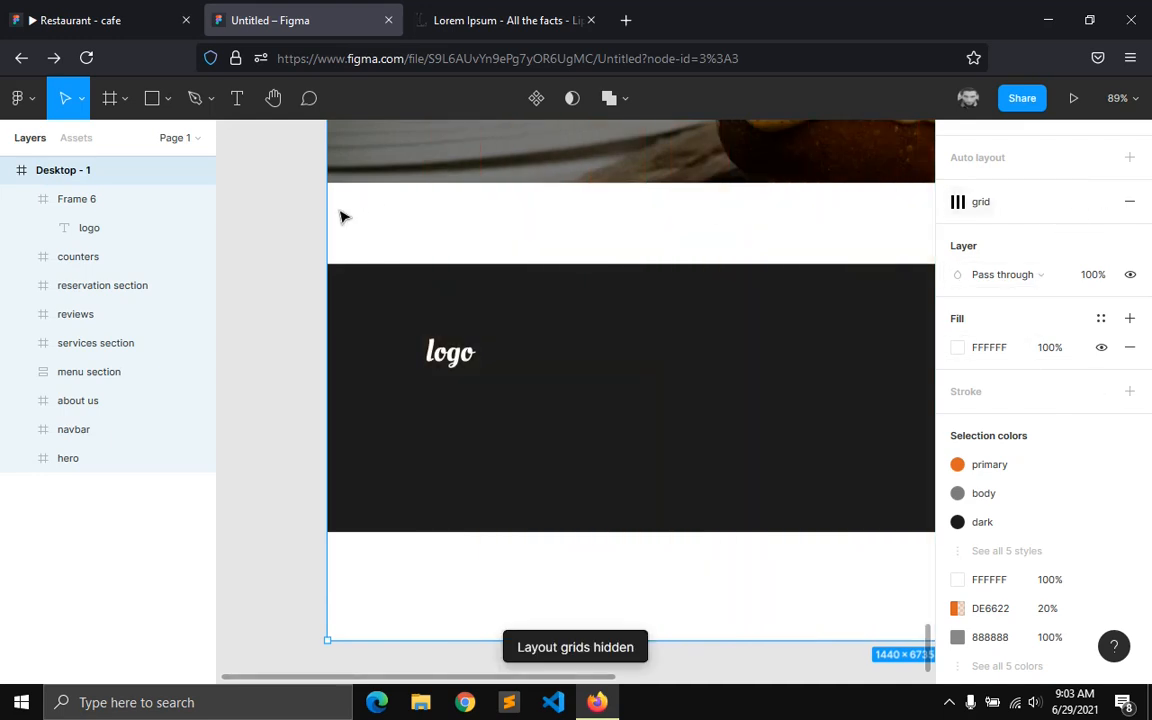
pyautogui.click(720, 339)
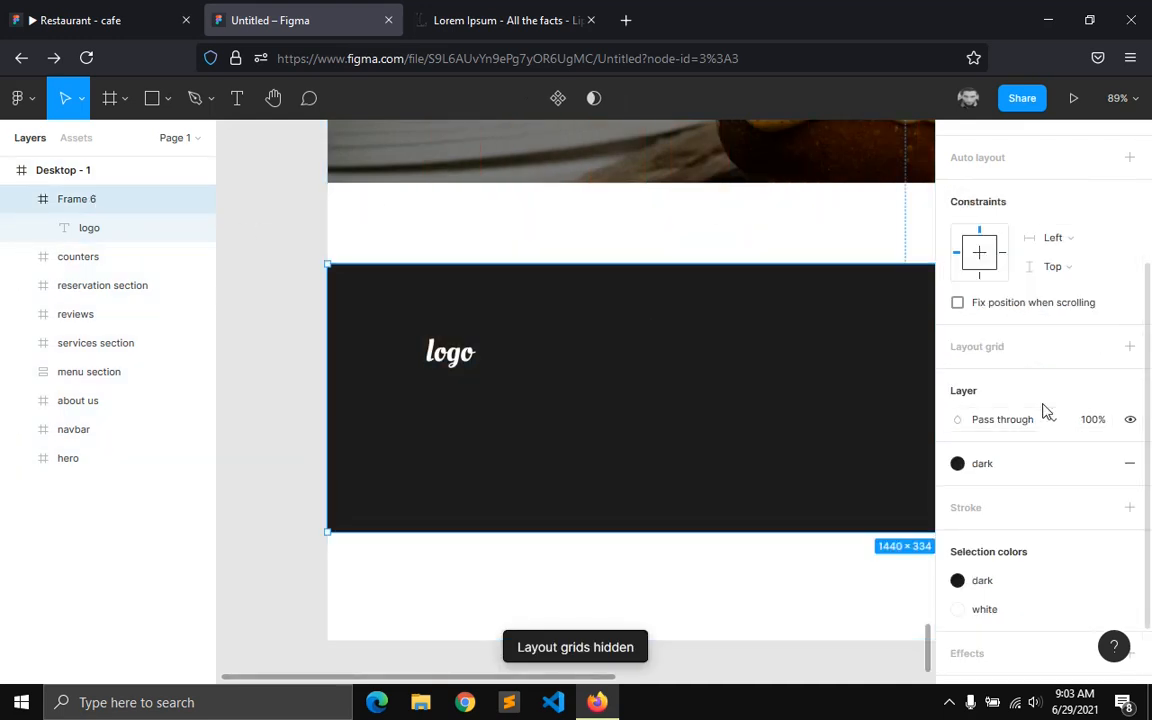
pyautogui.click(1129, 346)
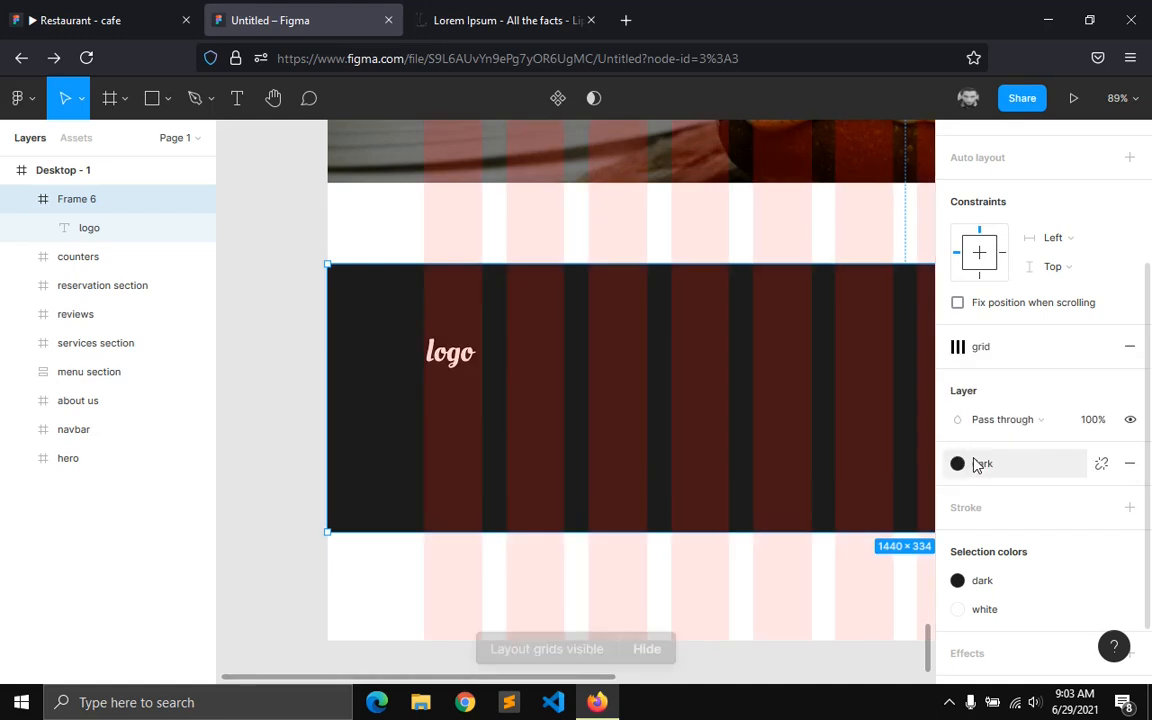
pyautogui.click(447, 355)
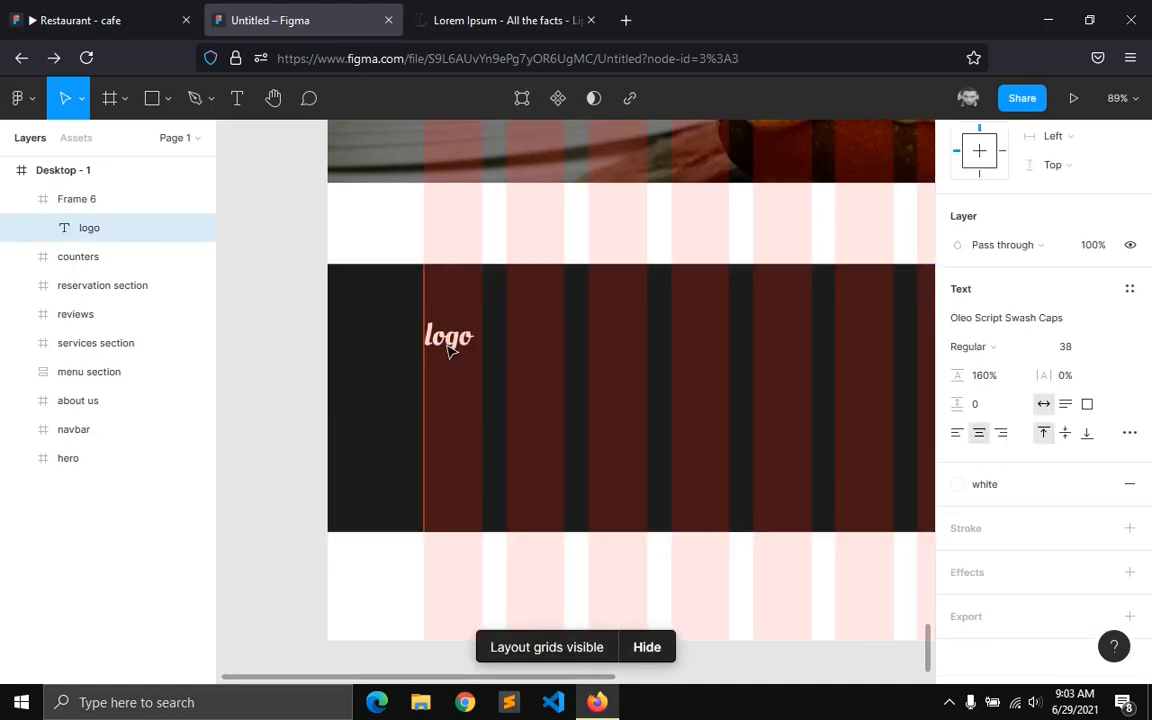
# - Paste the copied "There are many variations" passage into the dark footer frame as a new text layer
pyautogui.hotkey('ctrl', 'Tab')
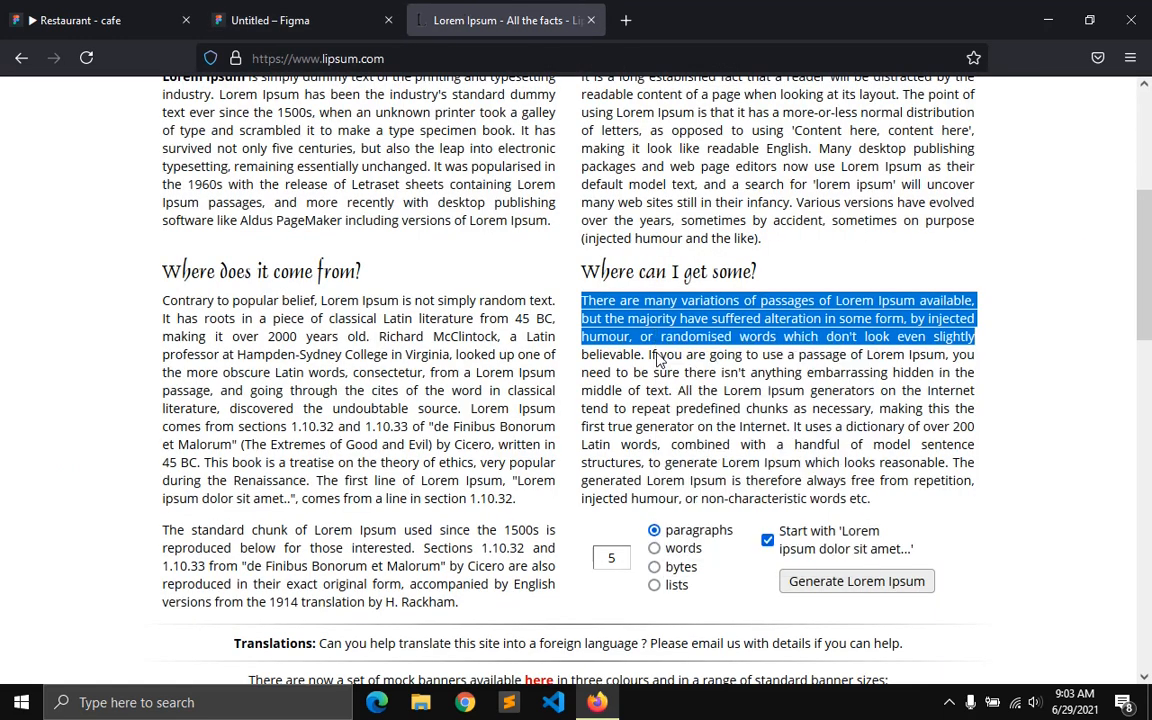
pyautogui.hotkey('ctrl', 'Tab')
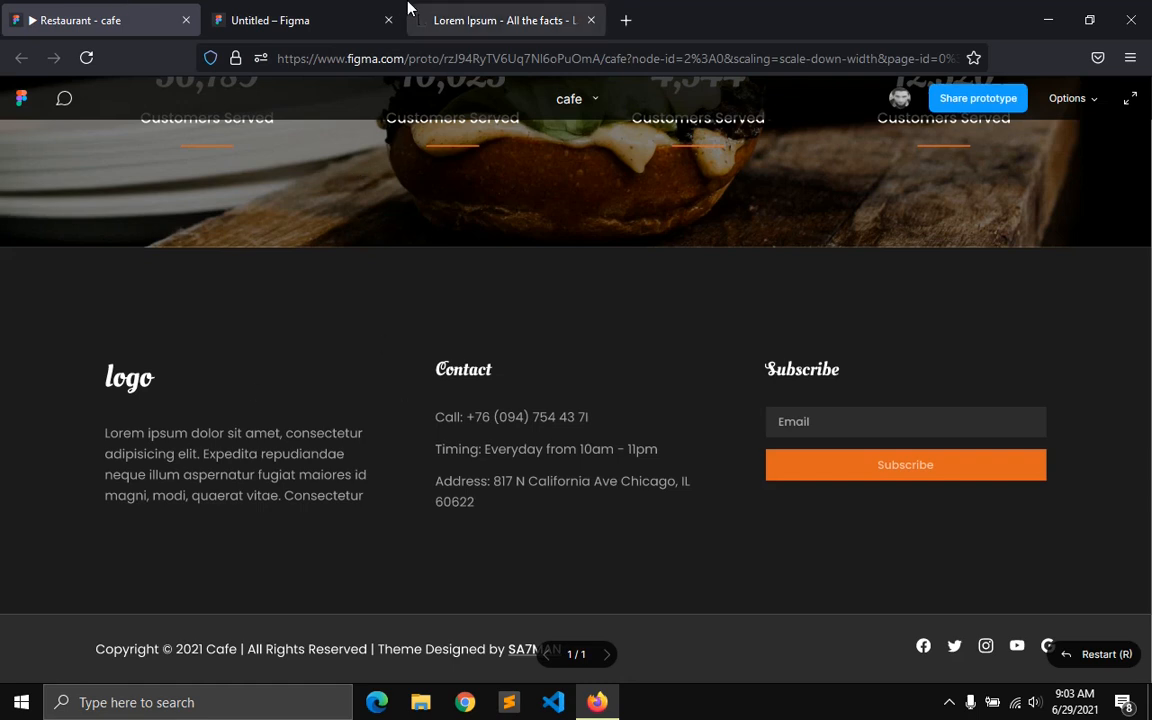
pyautogui.click(300, 20)
pyautogui.click(434, 406)
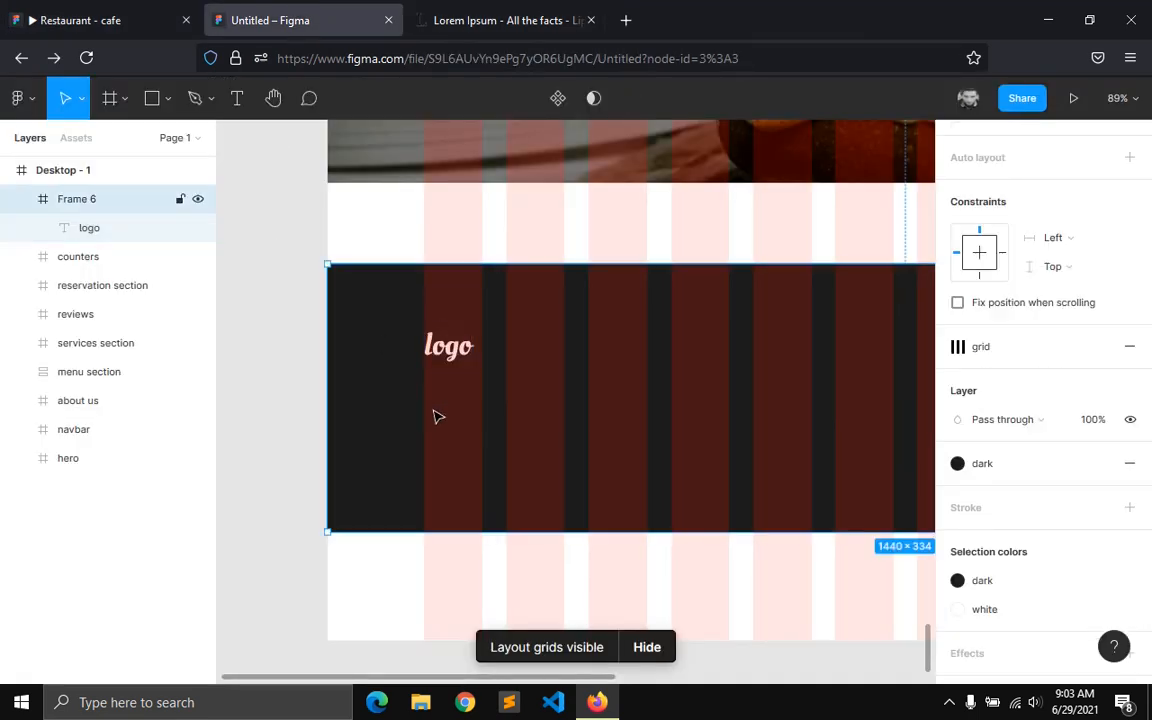
pyautogui.hotkey('ctrl', 'v')
pyautogui.moveTo(100, 170); pyautogui.dragTo(105, 228)
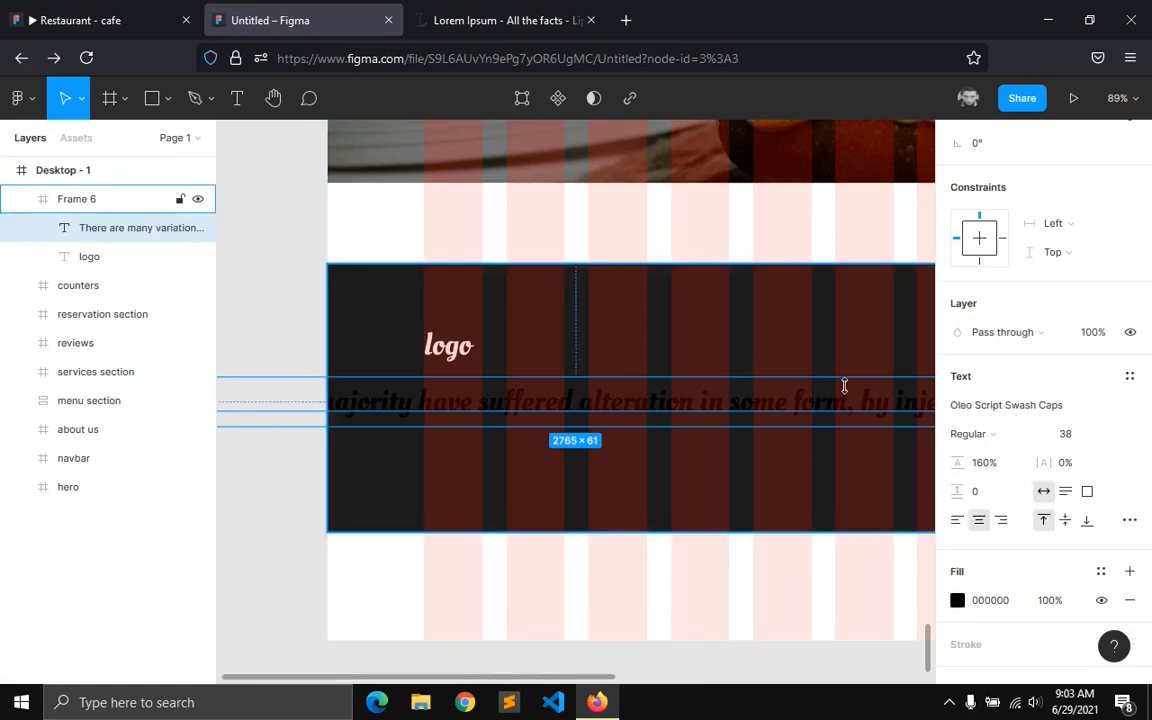
# - Apply the body color style and the body text style to the pasted footer paragraph
pyautogui.click(1101, 571)
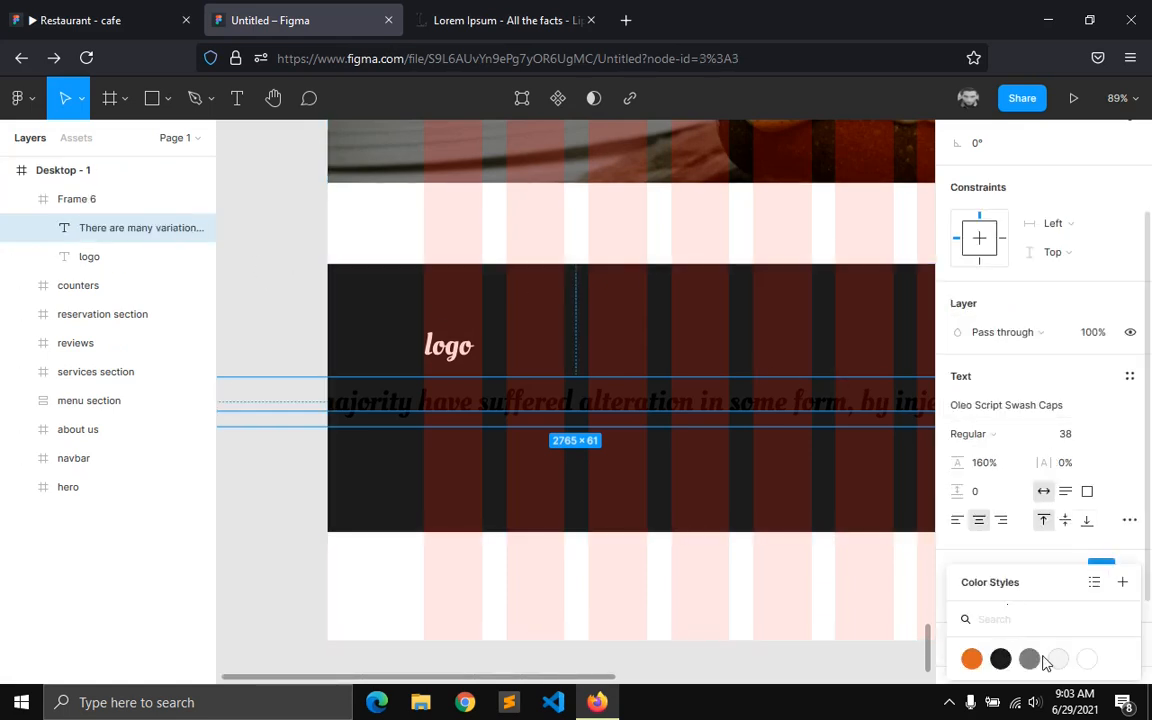
pyautogui.click(1030, 667)
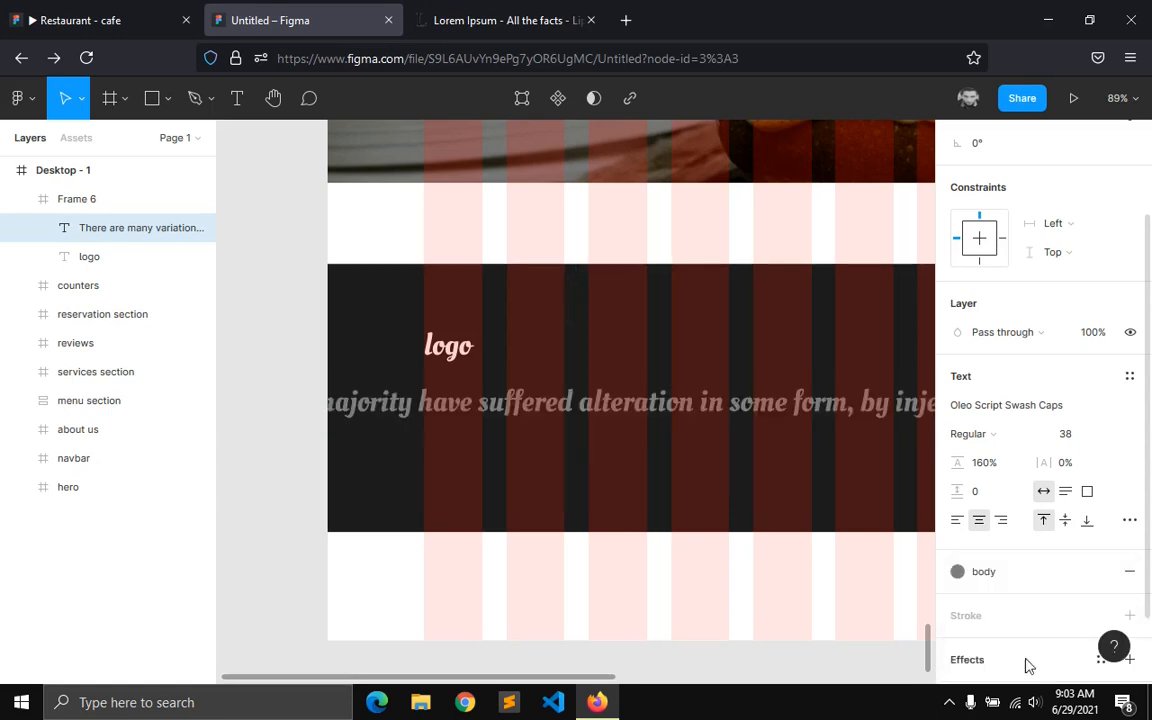
pyautogui.click(1129, 376)
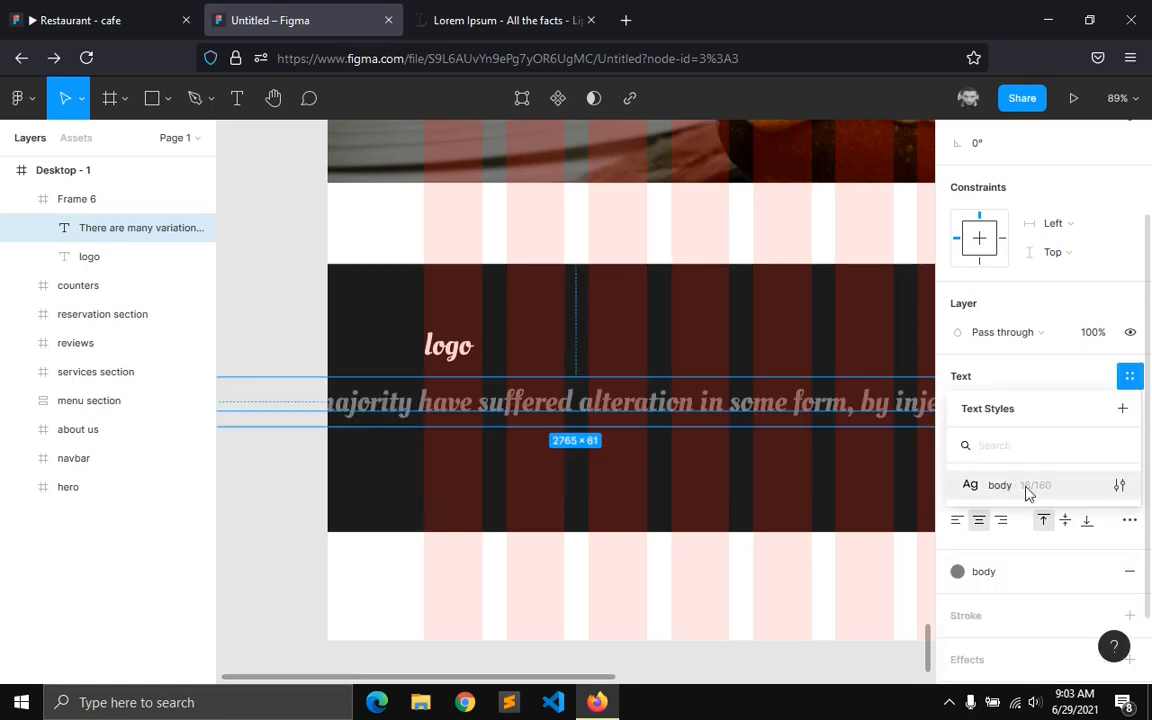
pyautogui.click(1026, 487)
# - Set the footer paragraph's width to 440 and move it beneath the logo inside the dark frame
pyautogui.click(1003, 146)
pyautogui.write('4')
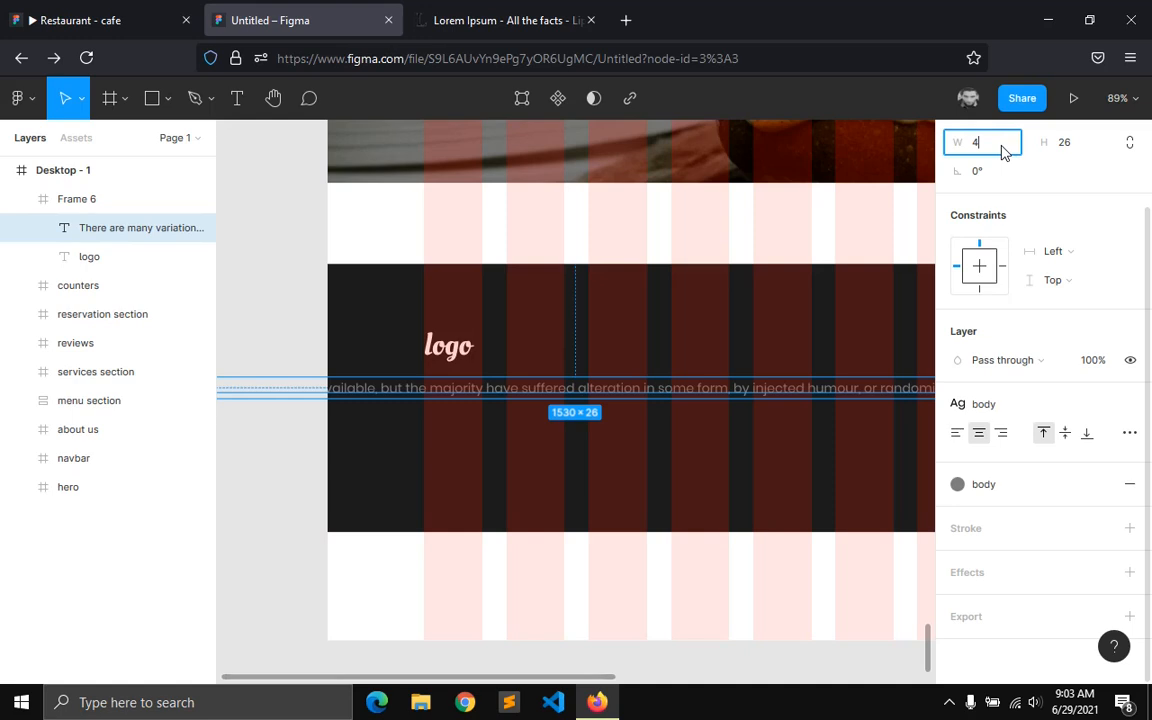
pyautogui.write('40')
pyautogui.press('Return')
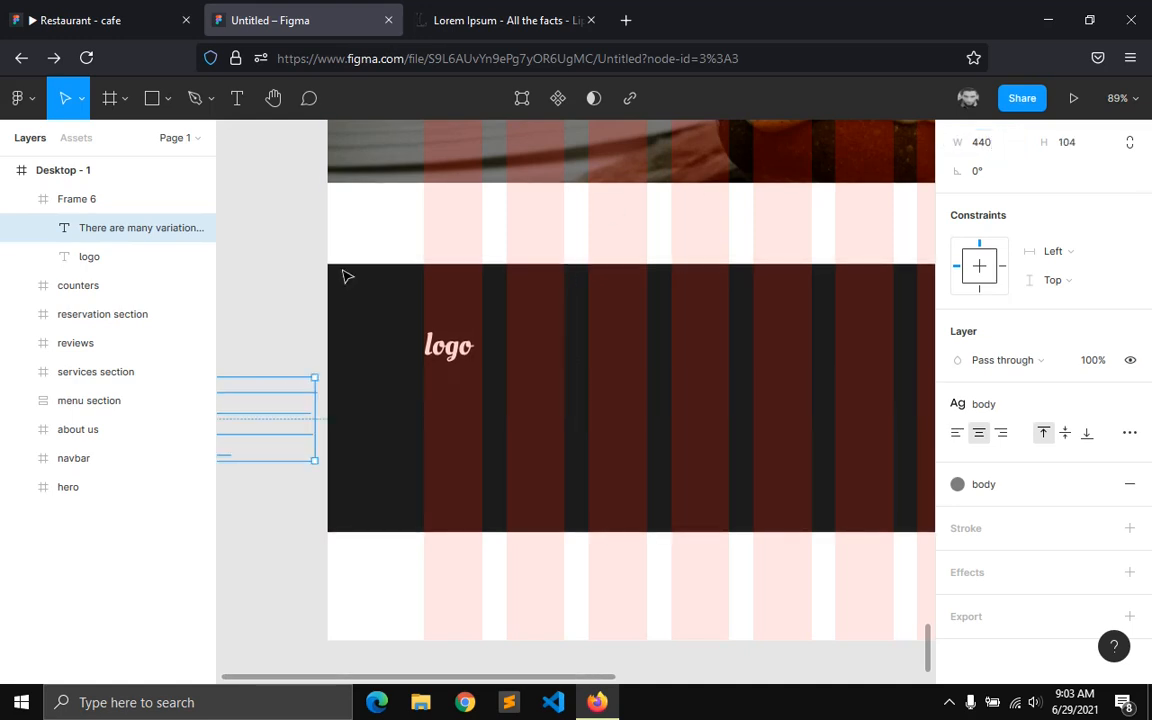
pyautogui.moveTo(275, 420); pyautogui.dragTo(685, 432)
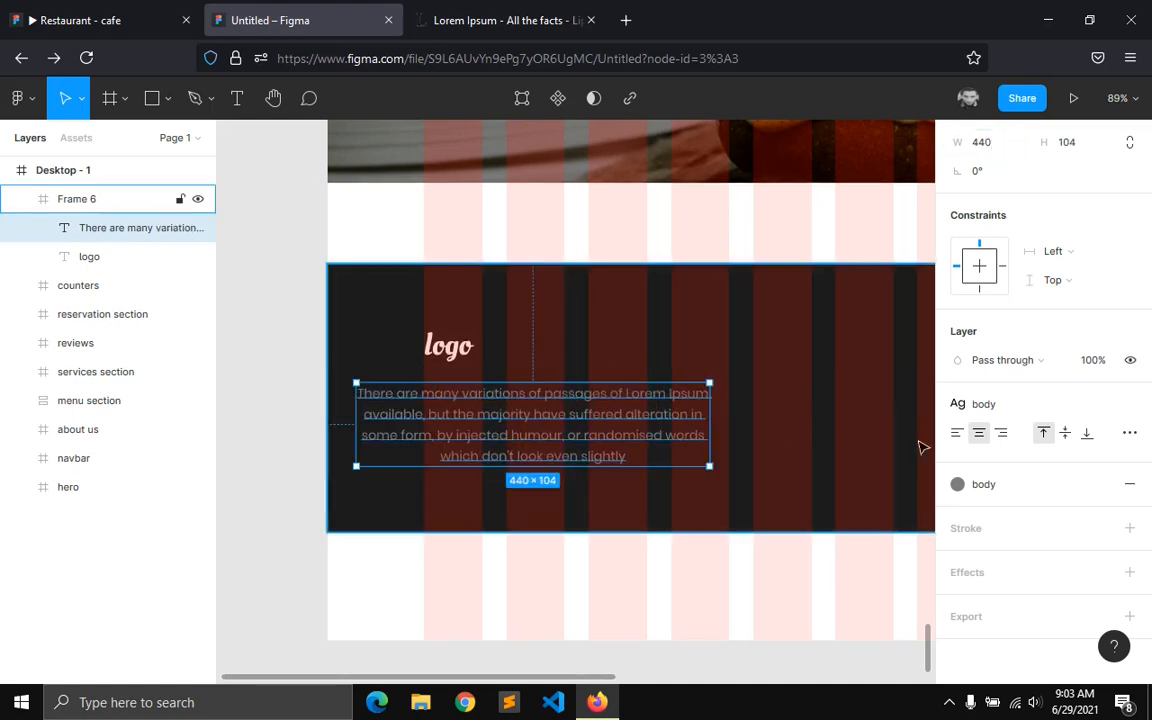
# - Left-align the paragraph, line it up with the first grid column and narrow it to 380 wide
pyautogui.click(957, 437)
pyautogui.moveTo(622, 450); pyautogui.dragTo(669, 445)
pyautogui.moveTo(776, 430); pyautogui.dragTo(728, 432)
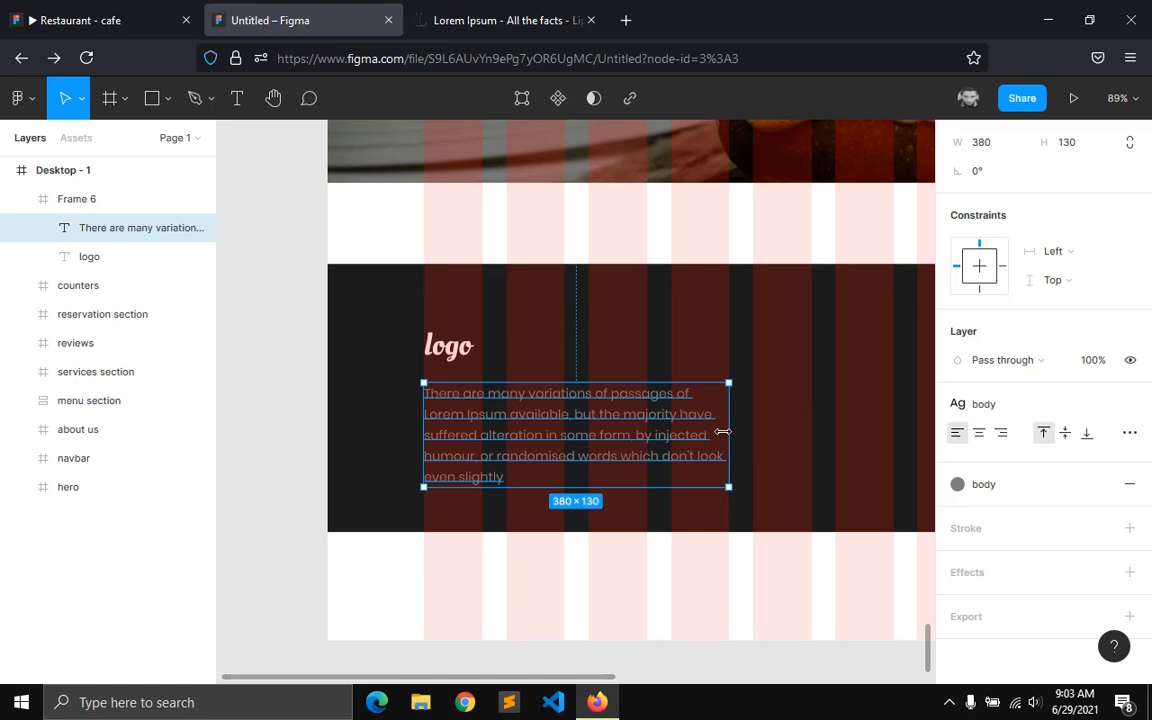
pyautogui.moveTo(618, 449)
pyautogui.mouseDown()
pyautogui.moveTo(618, 464)
pyautogui.moveTo(621, 450)
pyautogui.mouseUp()
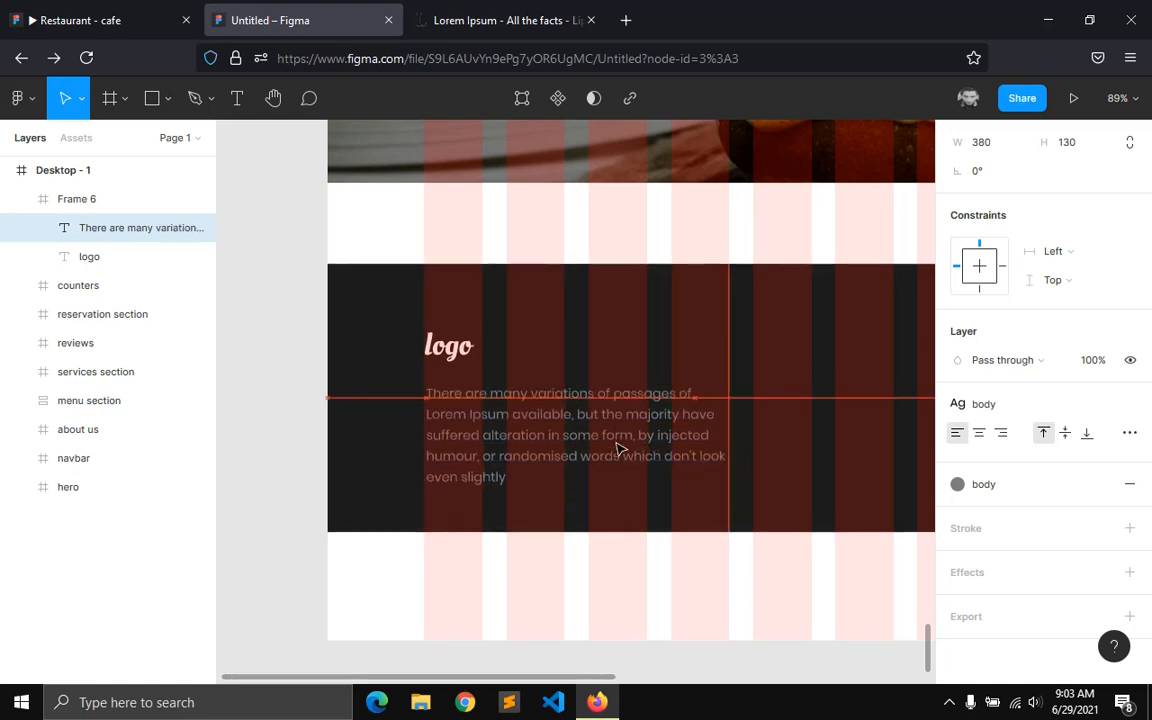
# - Extend the dark footer frame to a height of about 417 and trim the paragraph to end at "humour"
pyautogui.click(112, 202)
pyautogui.moveTo(432, 529); pyautogui.dragTo(435, 598)
pyautogui.moveTo(472, 453); pyautogui.dragTo(558, 461)
pyautogui.doubleClick(518, 477)
pyautogui.press('BackSpace')
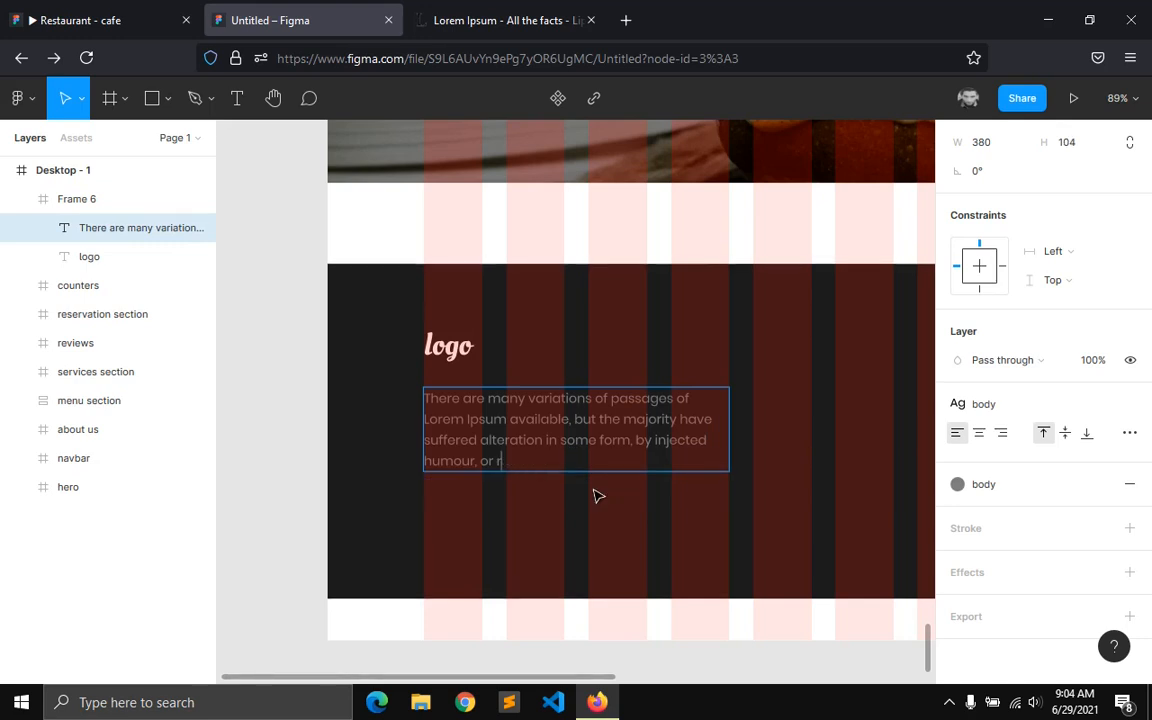
pyautogui.press('Escape')
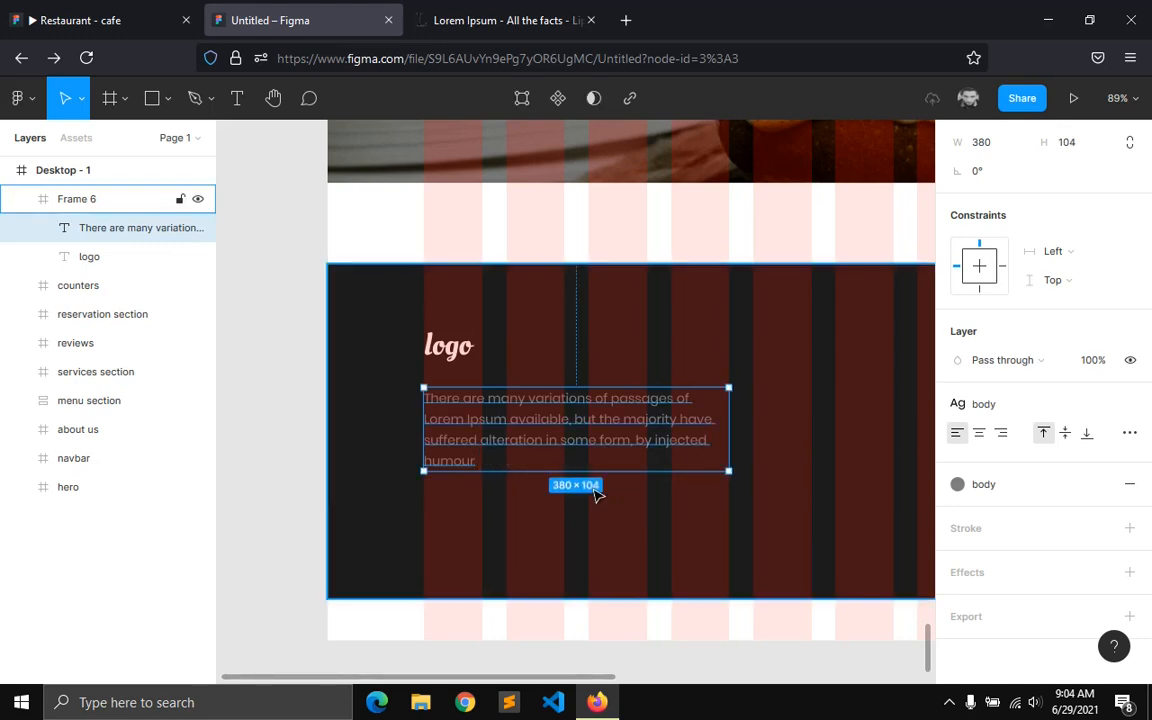
# - Check the reference footer, combine the logo and paragraph in a vertical auto layout and move it down to Y 115
pyautogui.click(518, 554)
pyautogui.click(125, 10)
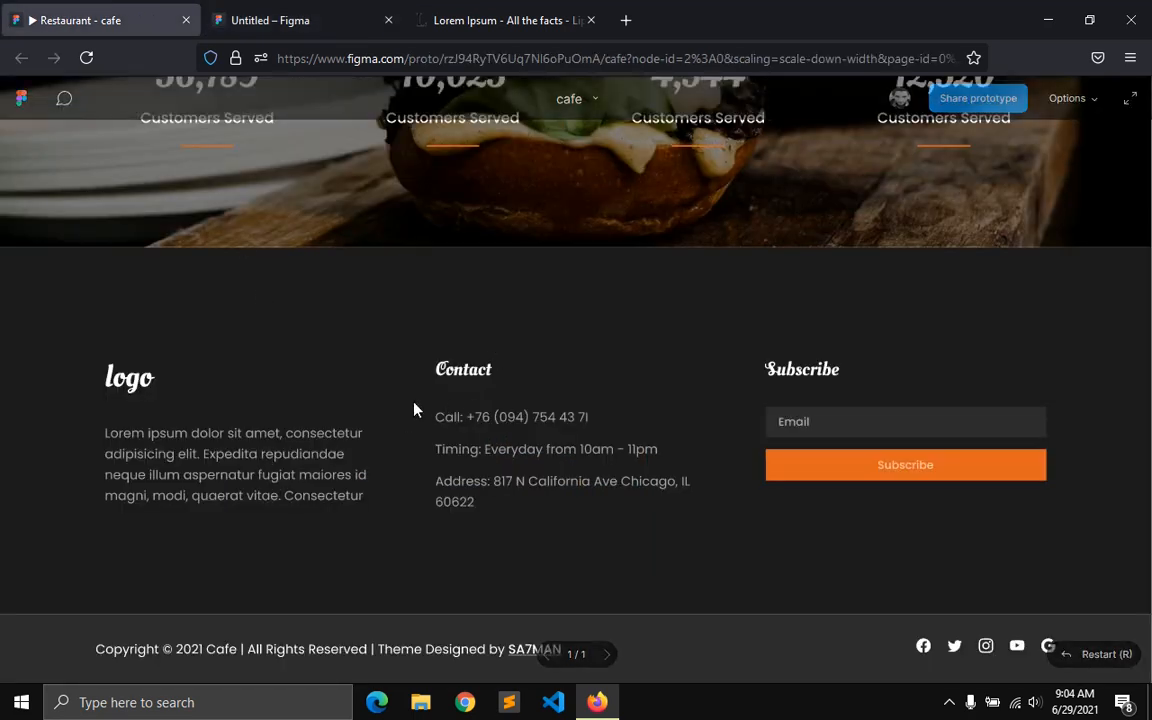
pyautogui.click(378, 8)
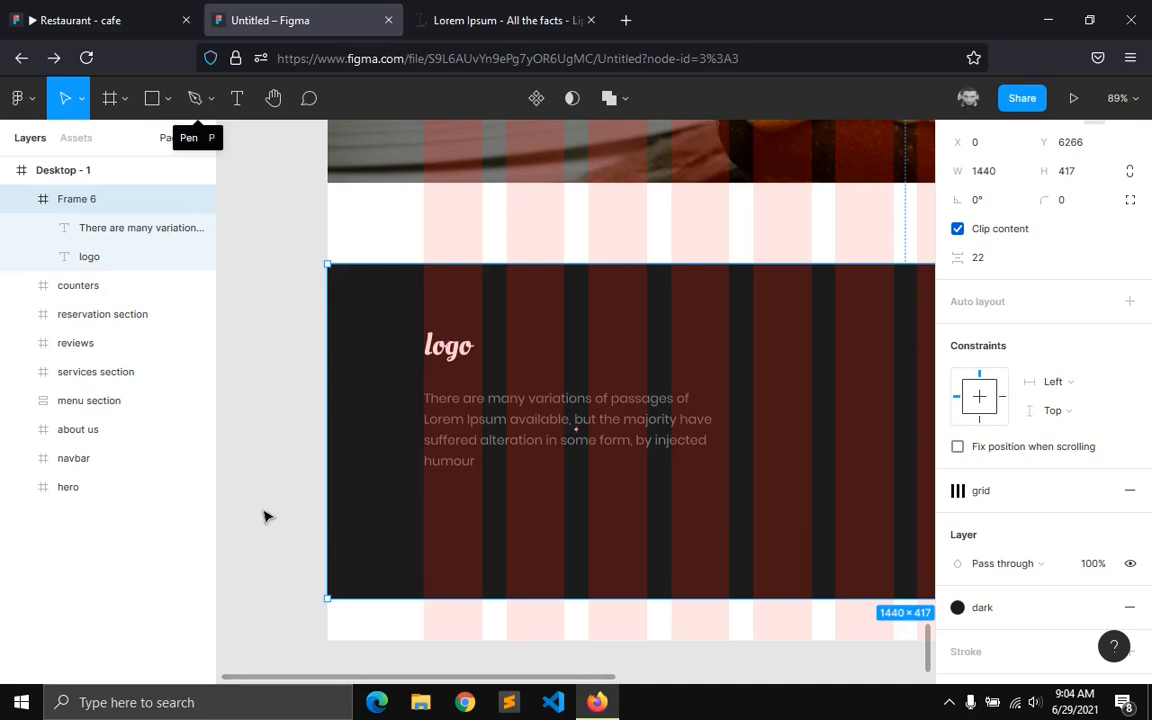
pyautogui.click(465, 465)
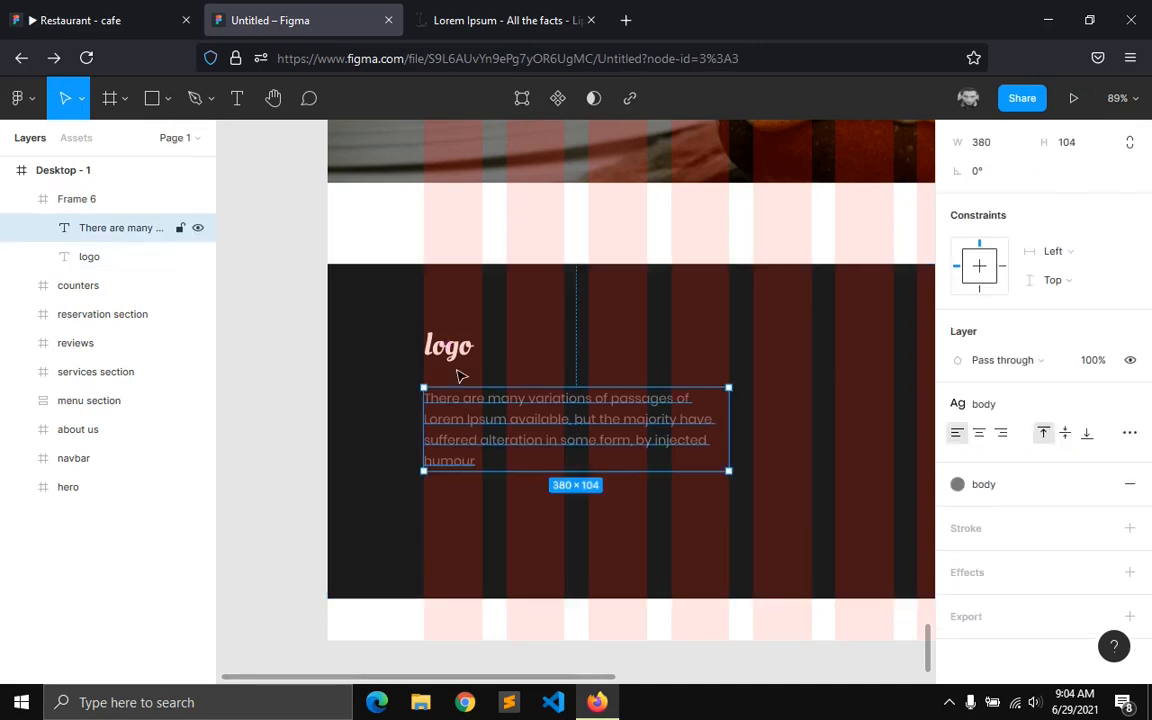
pyautogui.keyDown('shift'); pyautogui.click(458, 378); pyautogui.keyUp('shift')
pyautogui.hotkey('shift', 'a')
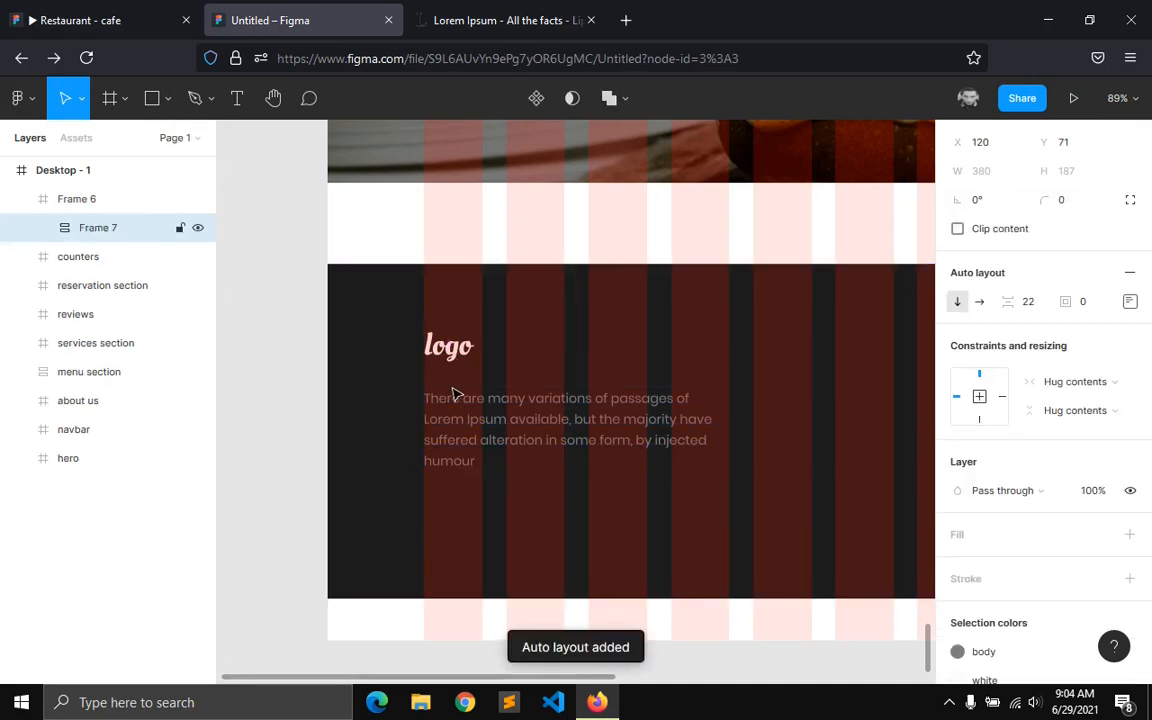
pyautogui.moveTo(571, 412)
pyautogui.mouseDown()
pyautogui.moveTo(550, 400)
pyautogui.moveTo(548, 411)
pyautogui.mouseUp()
# - Duplicate the logo and paragraph block and place the copy at X 530 on the grid
pyautogui.hotkey('ctrl', 'd')
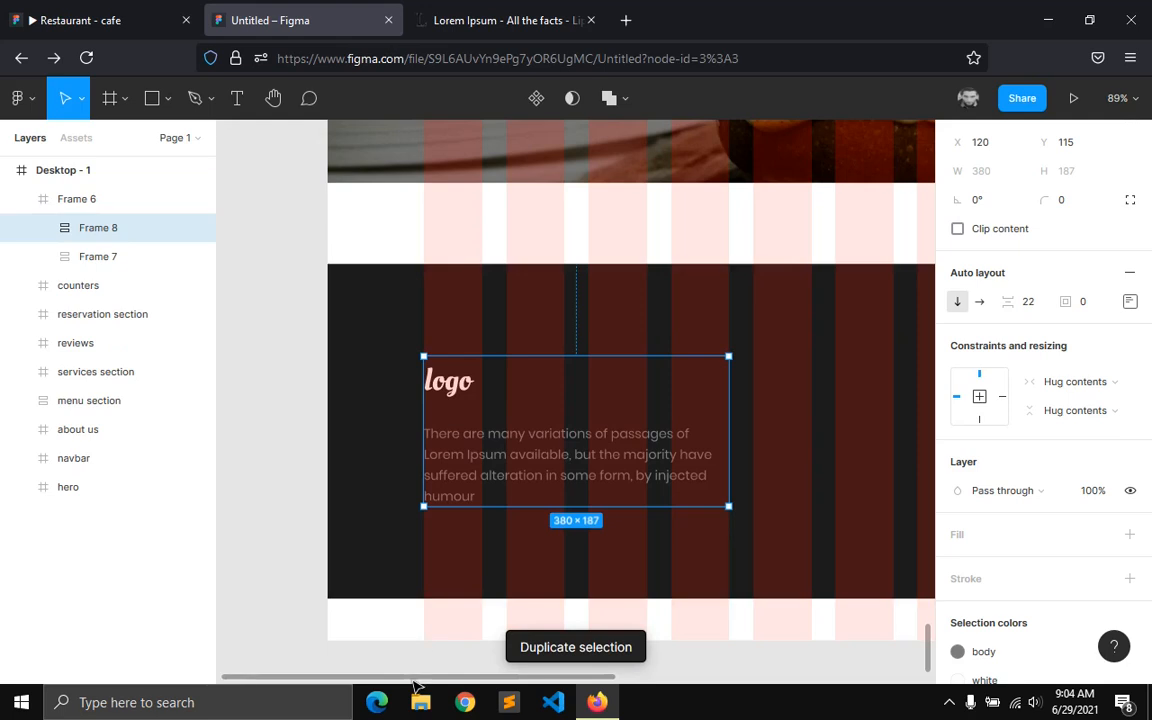
pyautogui.hscroll(5, 479, 451)
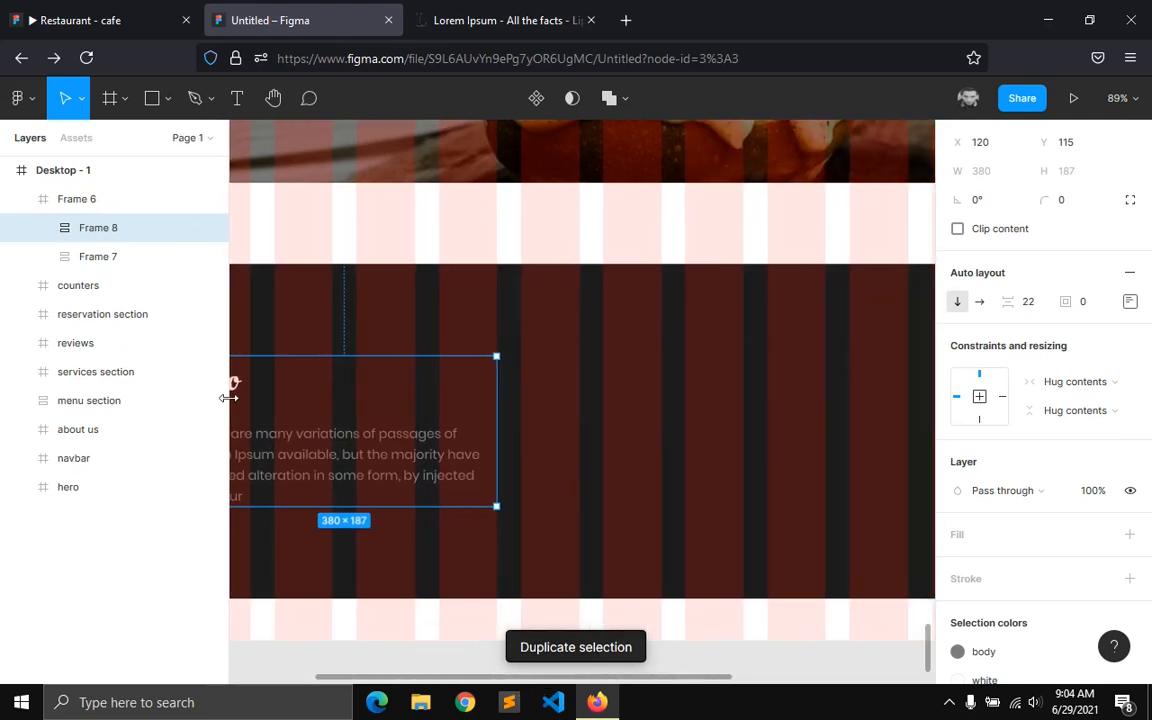
pyautogui.moveTo(260, 424); pyautogui.dragTo(591, 429)
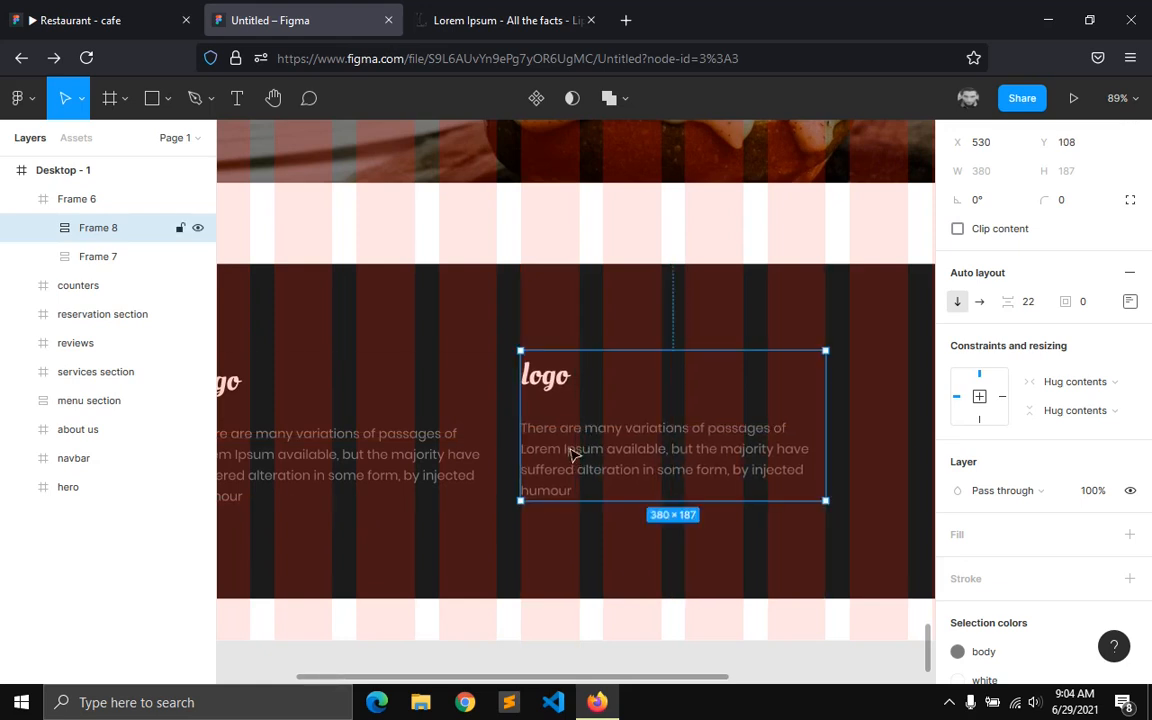
# - Set the copied block's logo text to size 24 and change it to "Contact us"
pyautogui.click(557, 392)
pyautogui.click(1082, 566)
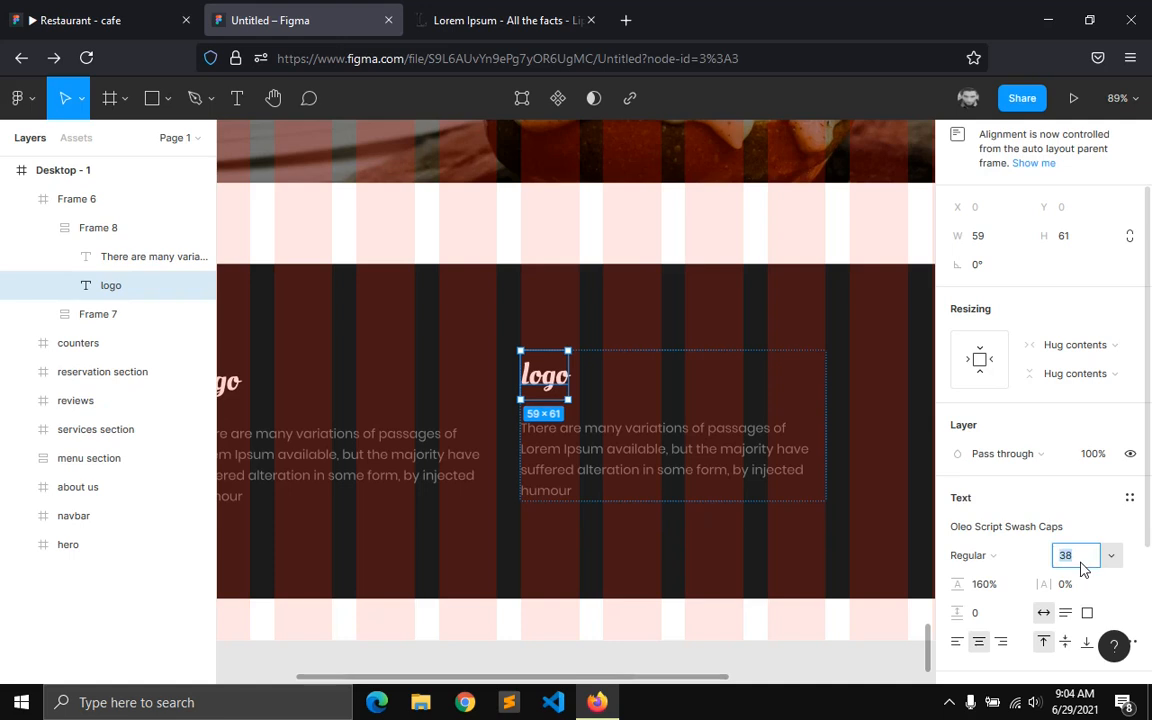
pyautogui.press('Return')
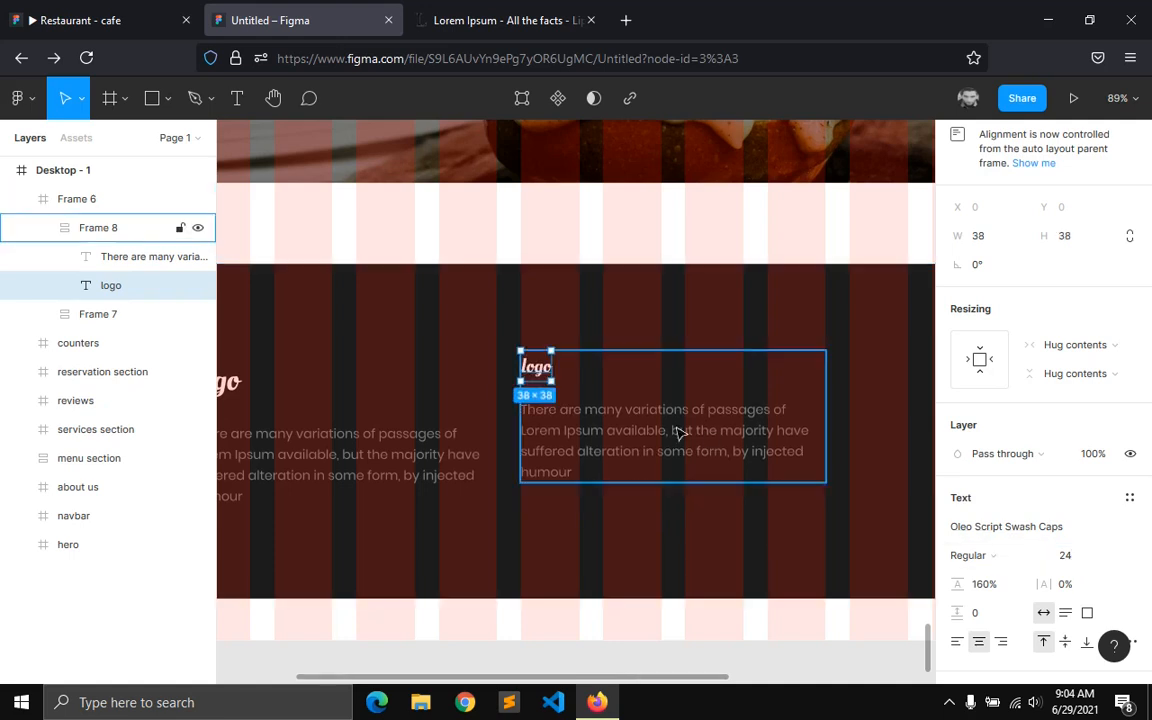
pyautogui.doubleClick(537, 370)
pyautogui.write('Contact us')
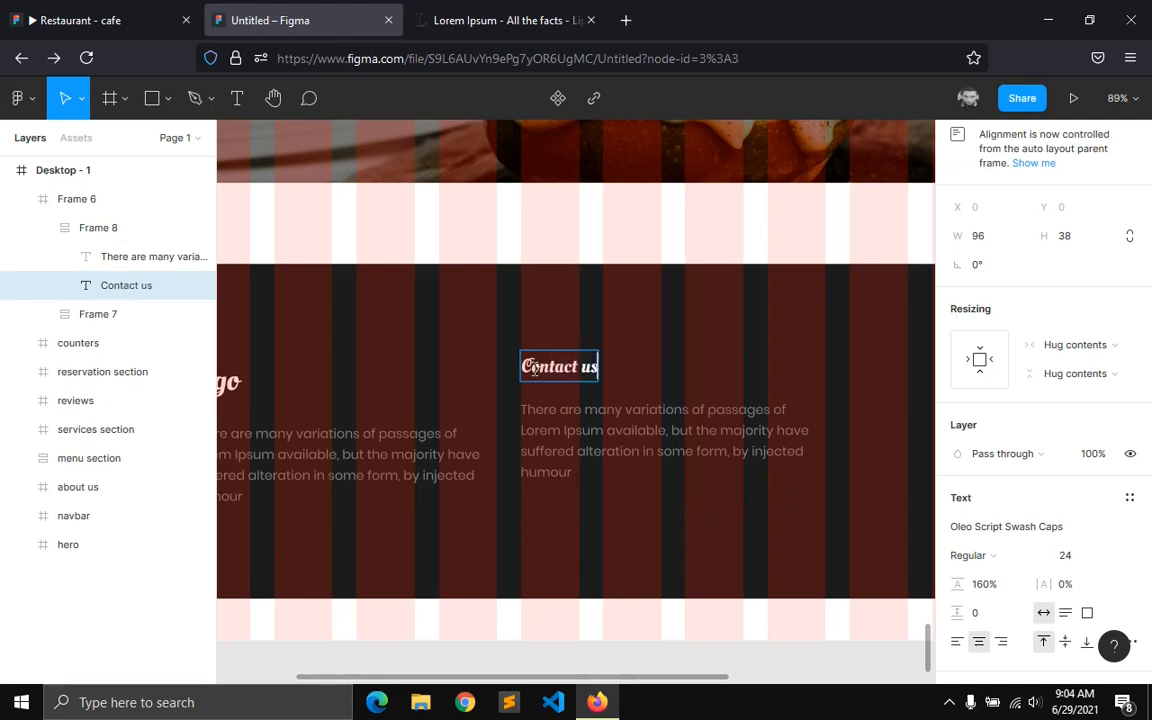
pyautogui.press('Escape')
# - Following the reference footer, replace the paragraph under "Contact us" with a "Call:" line containing a sample phone number
pyautogui.click(77, 11)
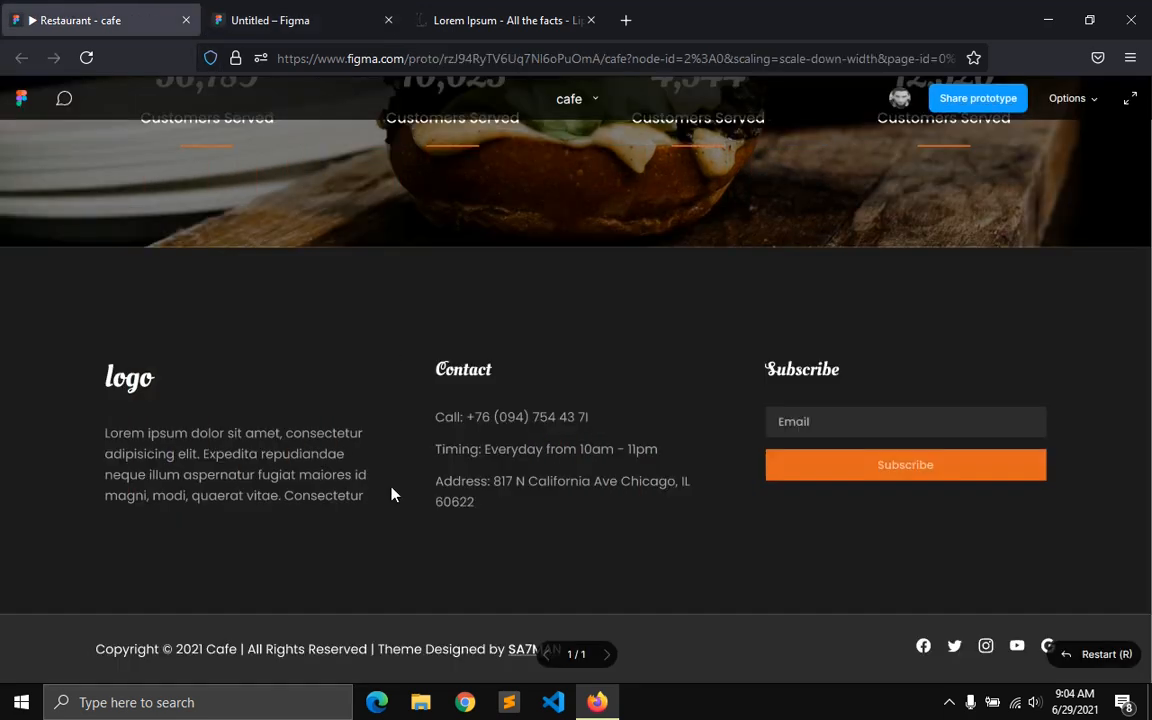
pyautogui.click(347, 12)
pyautogui.doubleClick(532, 430)
pyautogui.press('BackSpace')
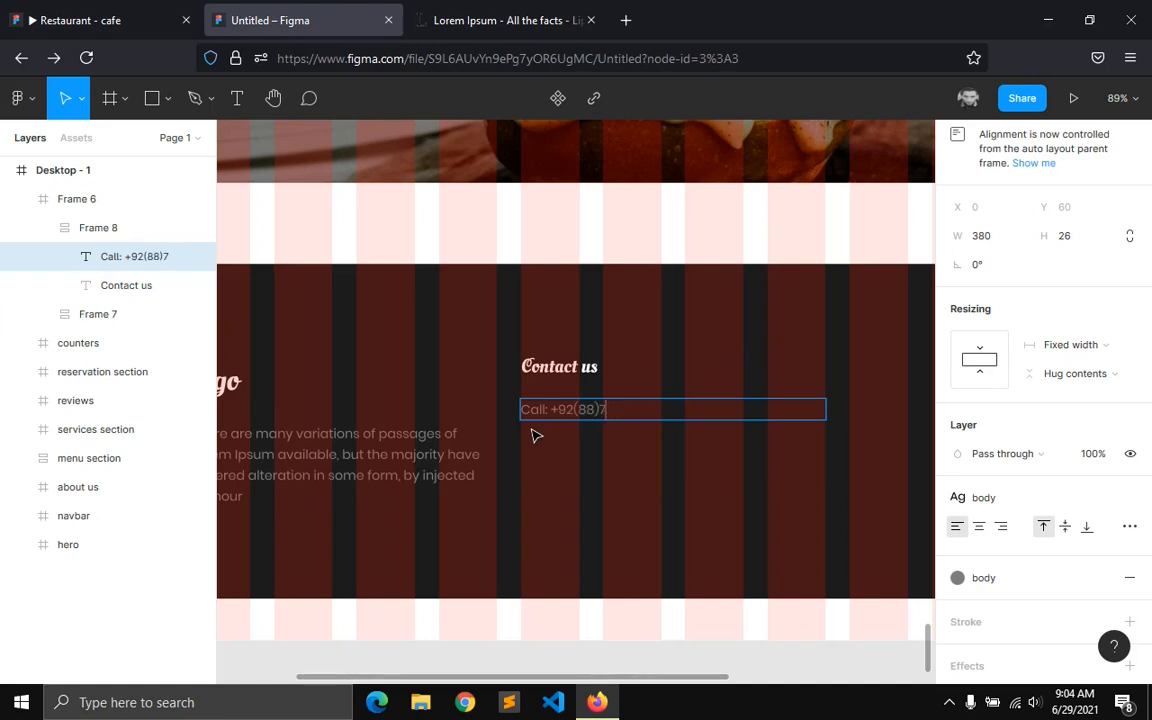
pyautogui.press('BackSpace')
pyautogui.write('-4564')
pyautogui.press('Escape')
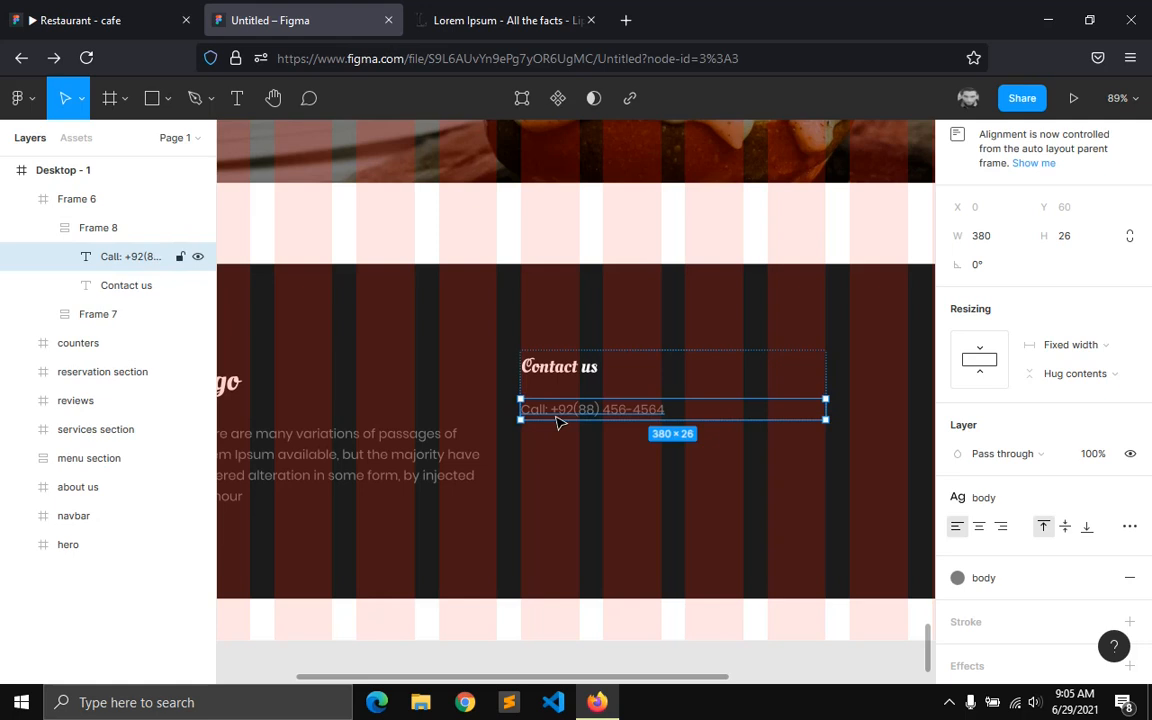
# - Duplicate the "Call:" line twice within the contact block
pyautogui.doubleClick(557, 414)
pyautogui.press('Escape')
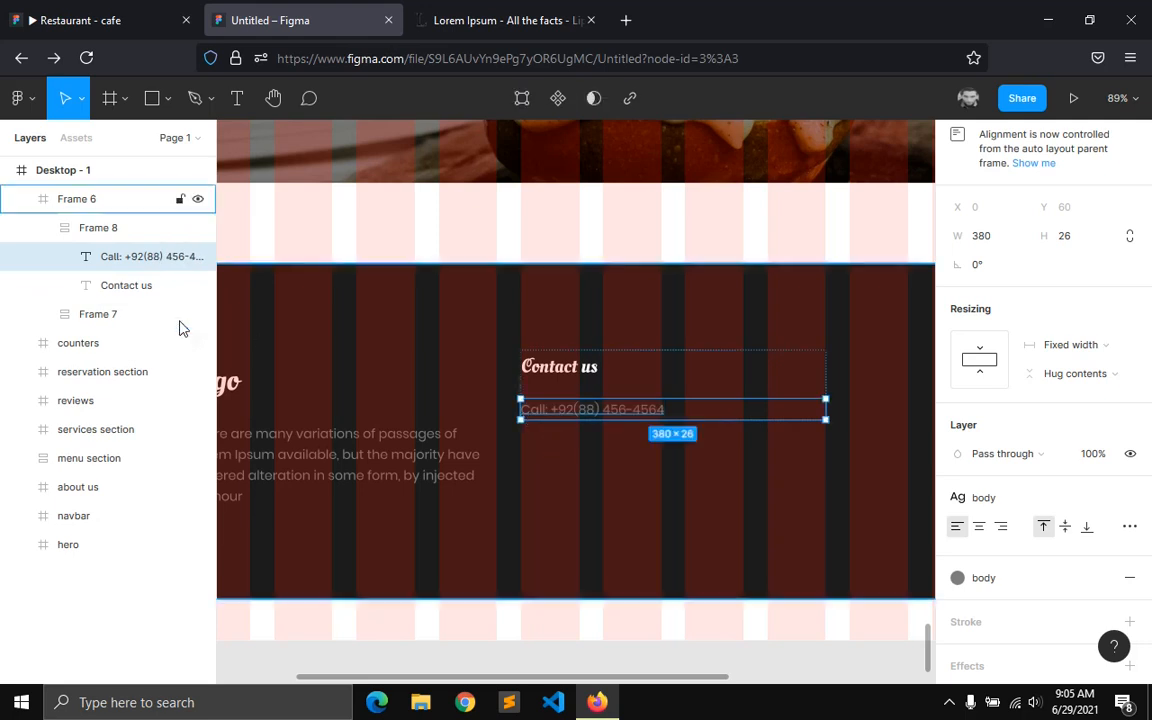
pyautogui.hotkey('ctrl', 'd')
pyautogui.hotkey('ctrl', 'd')
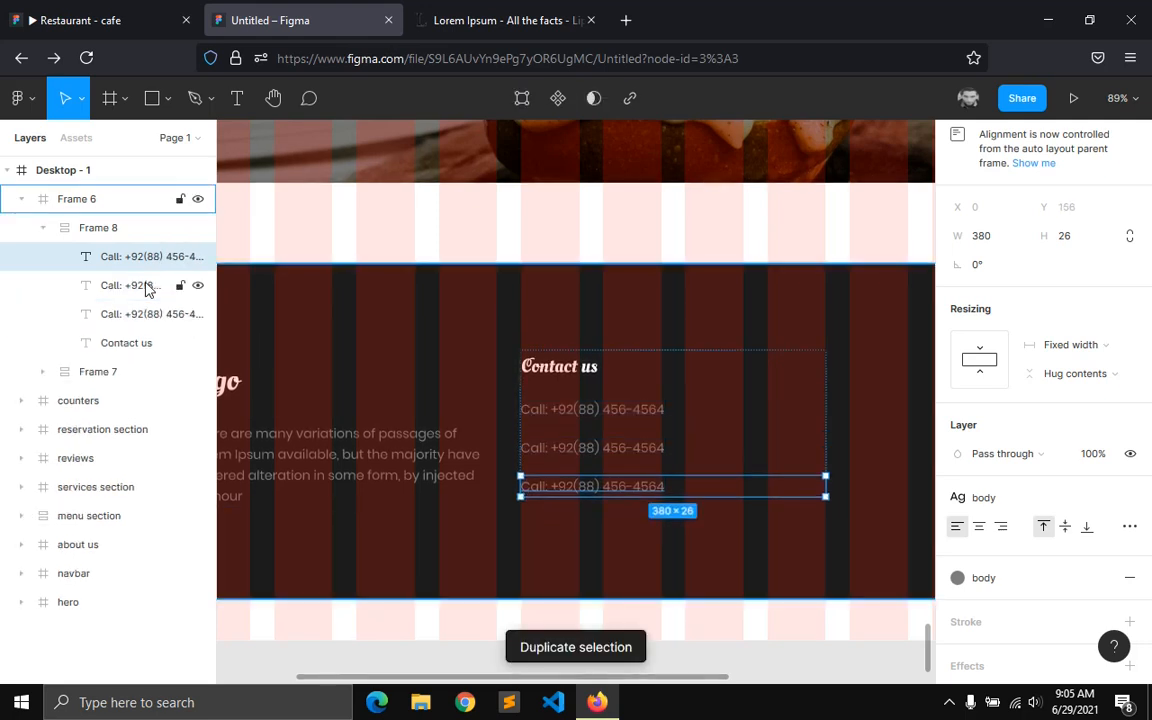
# - Check the reference contact details and change the second contact line to "Timing: 9am to 9pm"
pyautogui.click(88, 22)
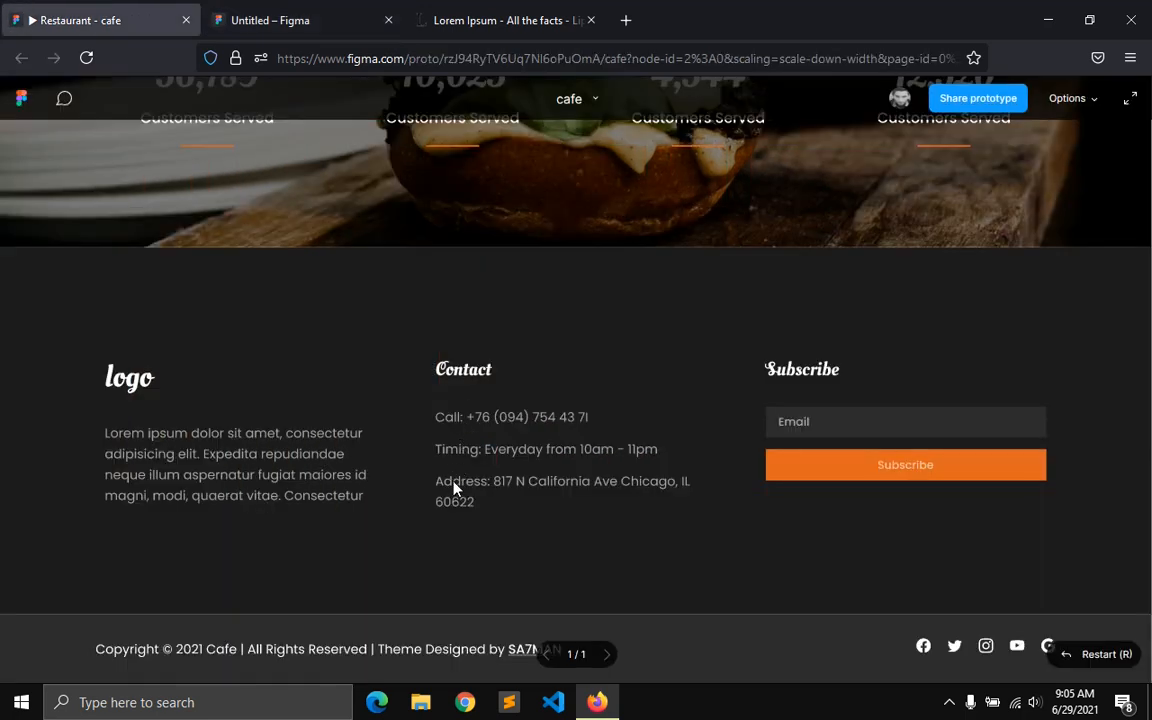
pyautogui.click(368, 16)
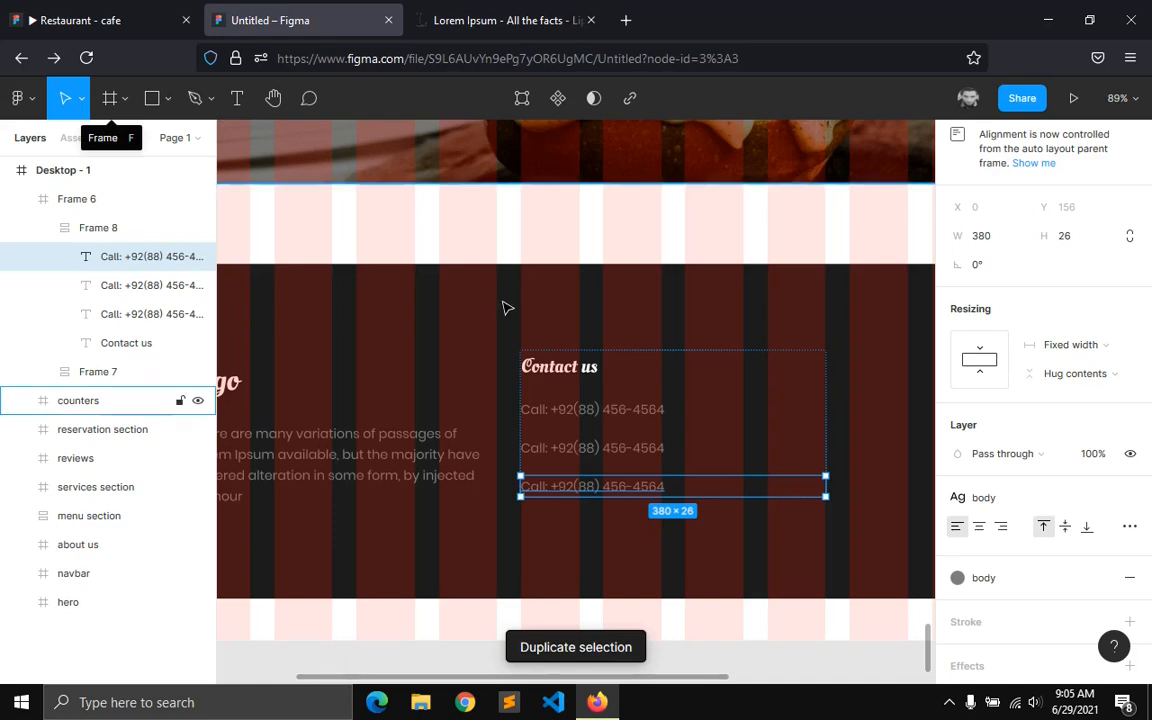
pyautogui.click(580, 455)
pyautogui.doubleClick(578, 455)
pyautogui.write('Timing: 9')
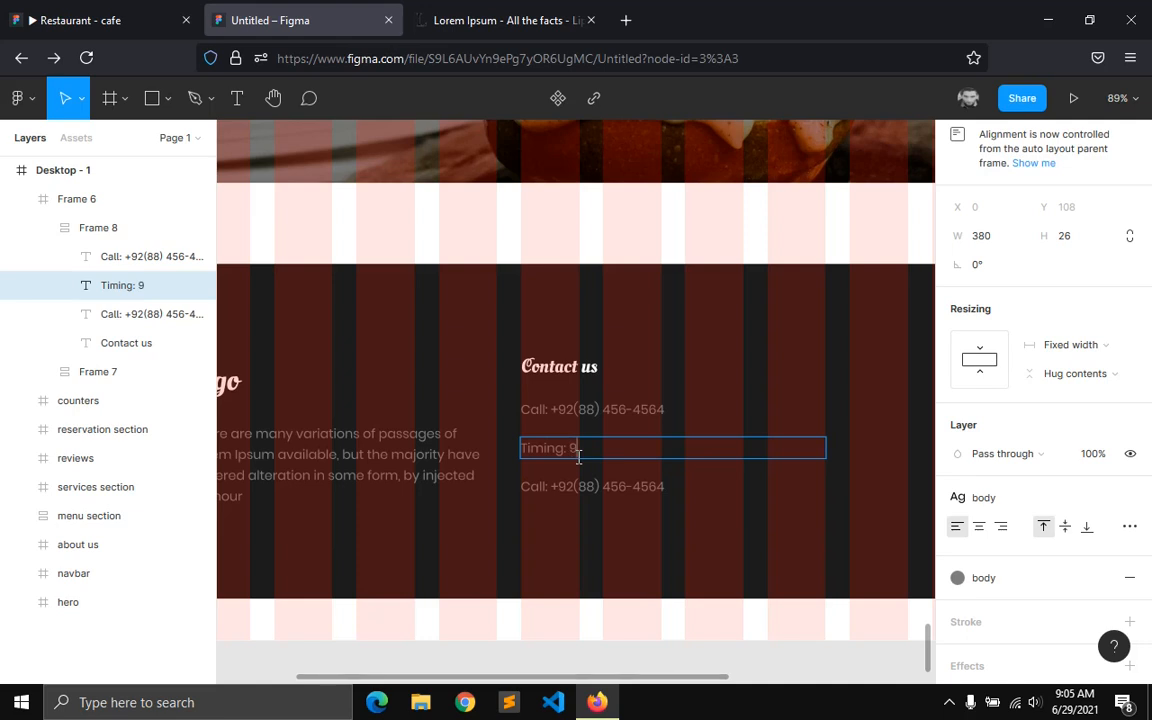
pyautogui.write('am')
pyautogui.press('Escape')
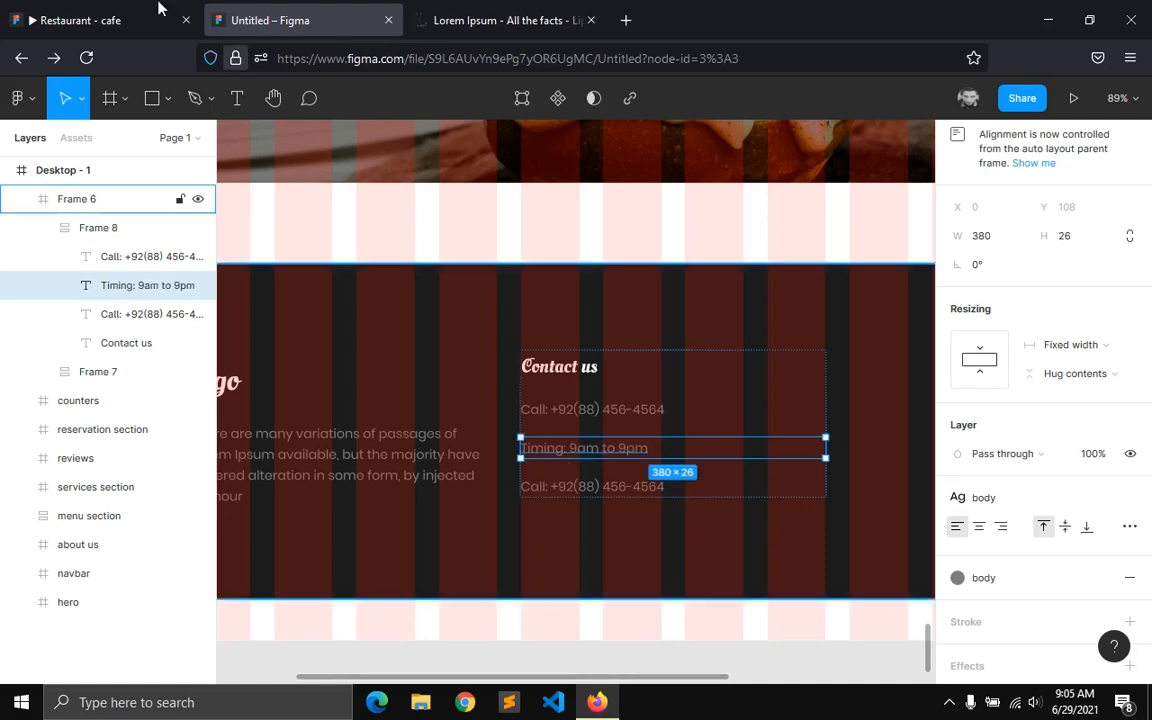
# - Check the reference contact details and change the third contact line to an "Adress:" line with a sample street address
pyautogui.click(80, 20)
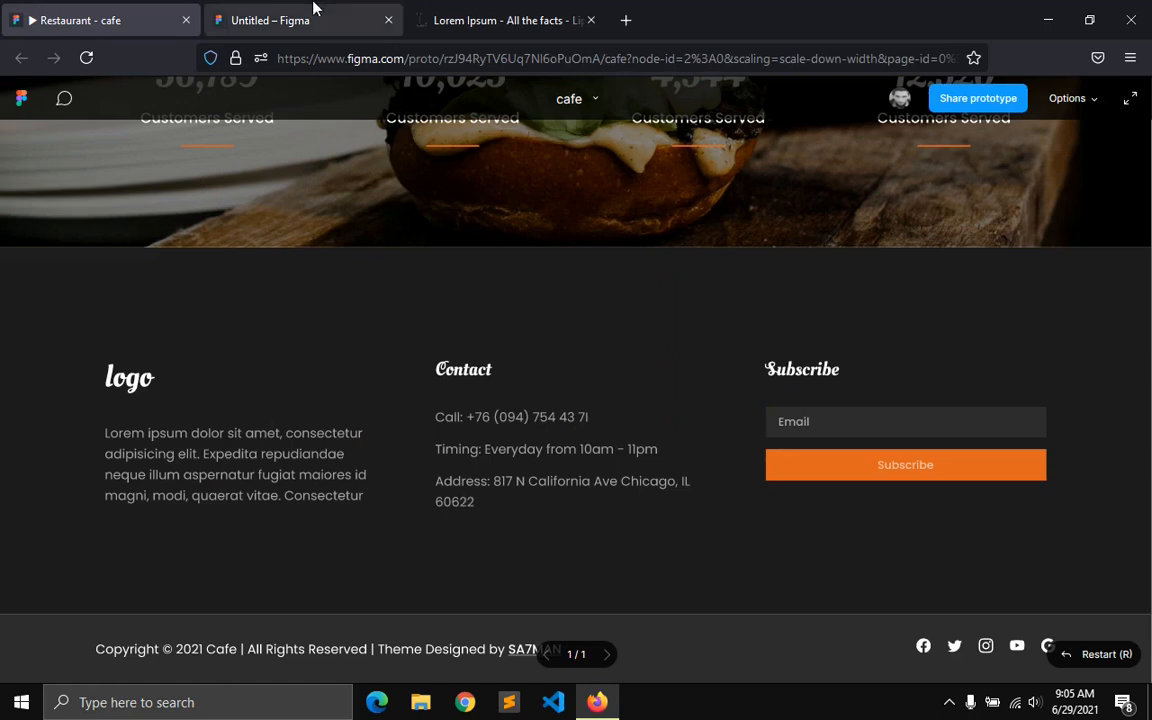
pyautogui.click(270, 20)
pyautogui.click(580, 486)
pyautogui.doubleClick(580, 486)
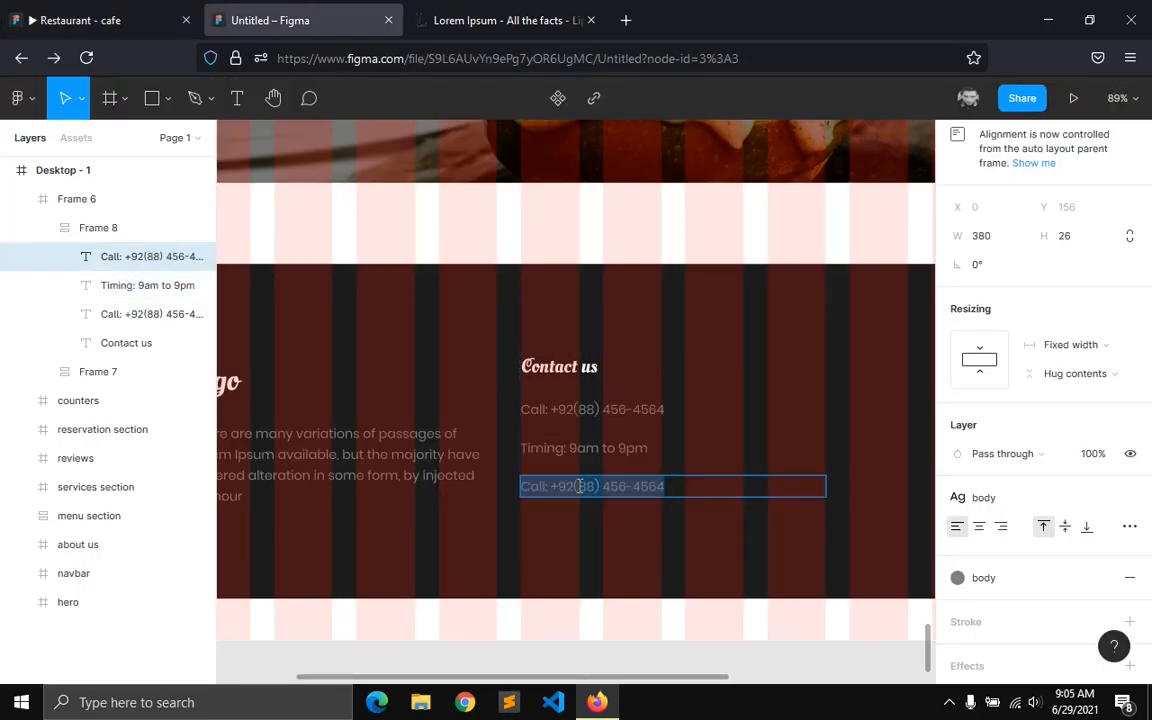
pyautogui.write('Adress:')
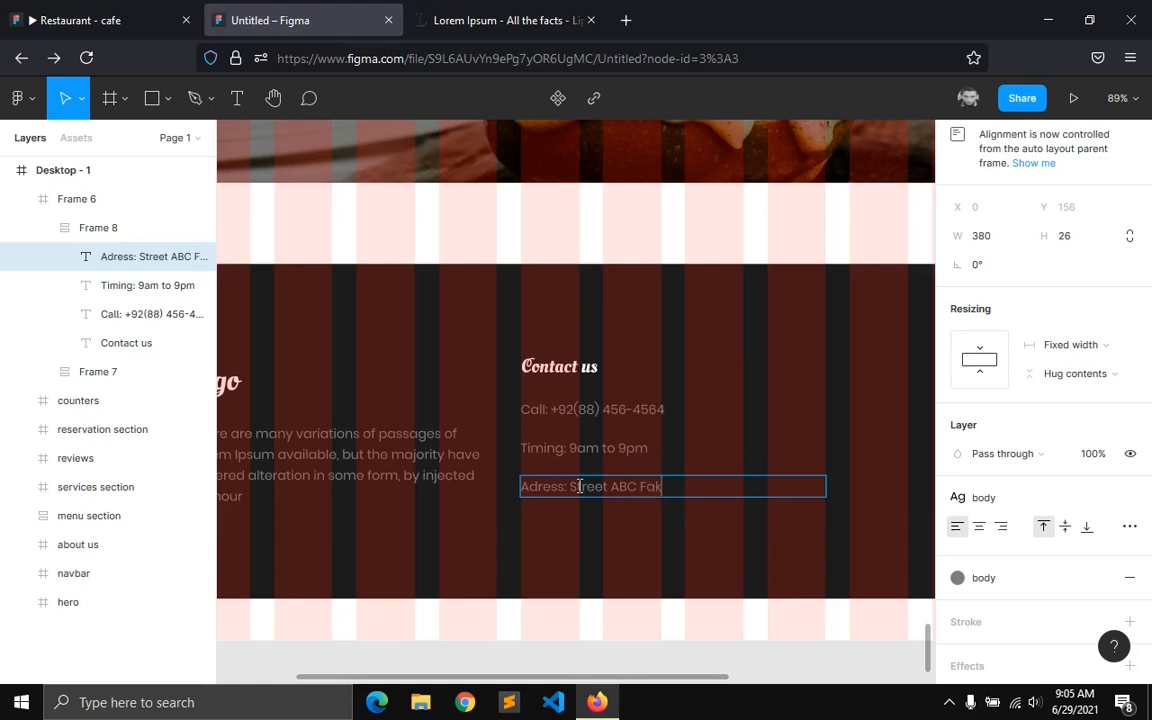
pyautogui.write('Street')
pyautogui.press('Escape')
pyautogui.click(560, 542)
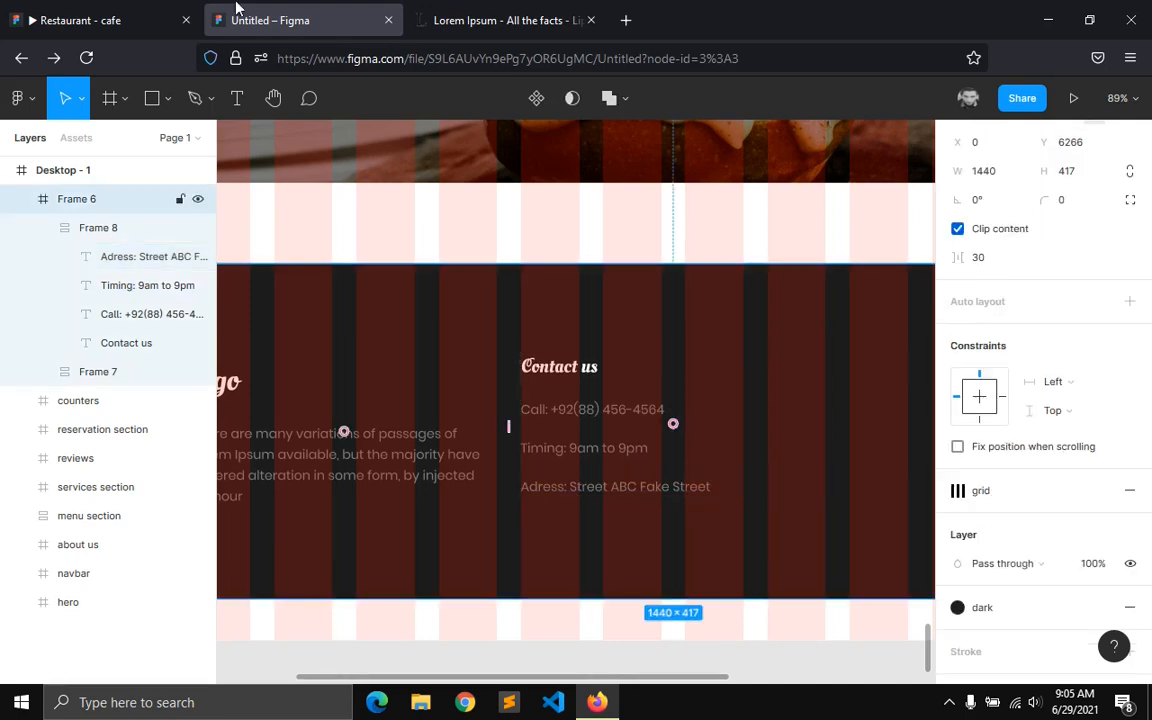
# - Check the reference Subscribe column, then group the three lines under "Contact us" in an auto layout with spacing 16
pyautogui.hotkey('ctrl', 'shift', 'Tab')
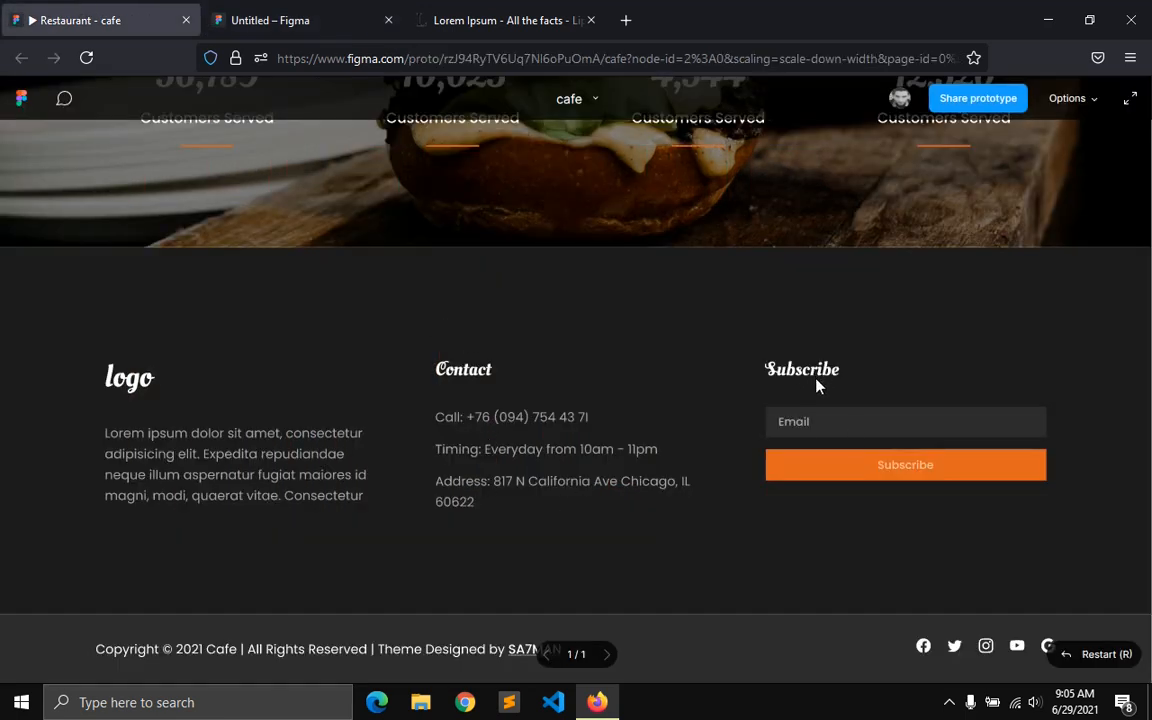
pyautogui.hotkey('ctrl', 'Tab')
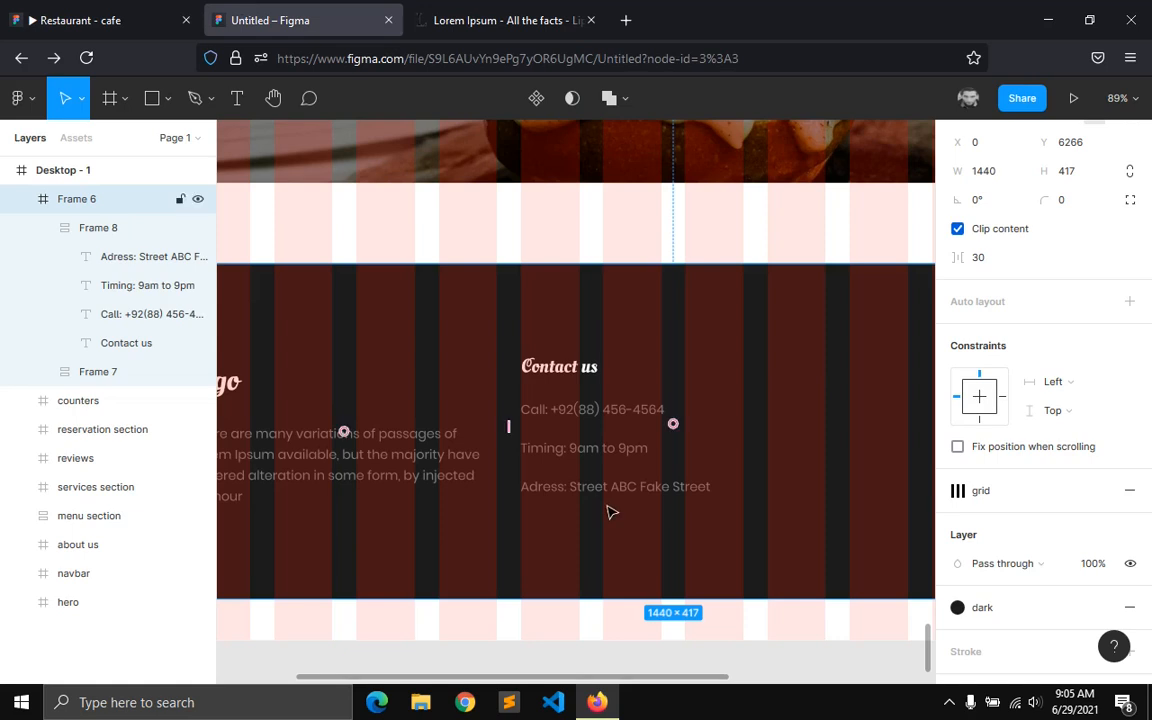
pyautogui.click(588, 492)
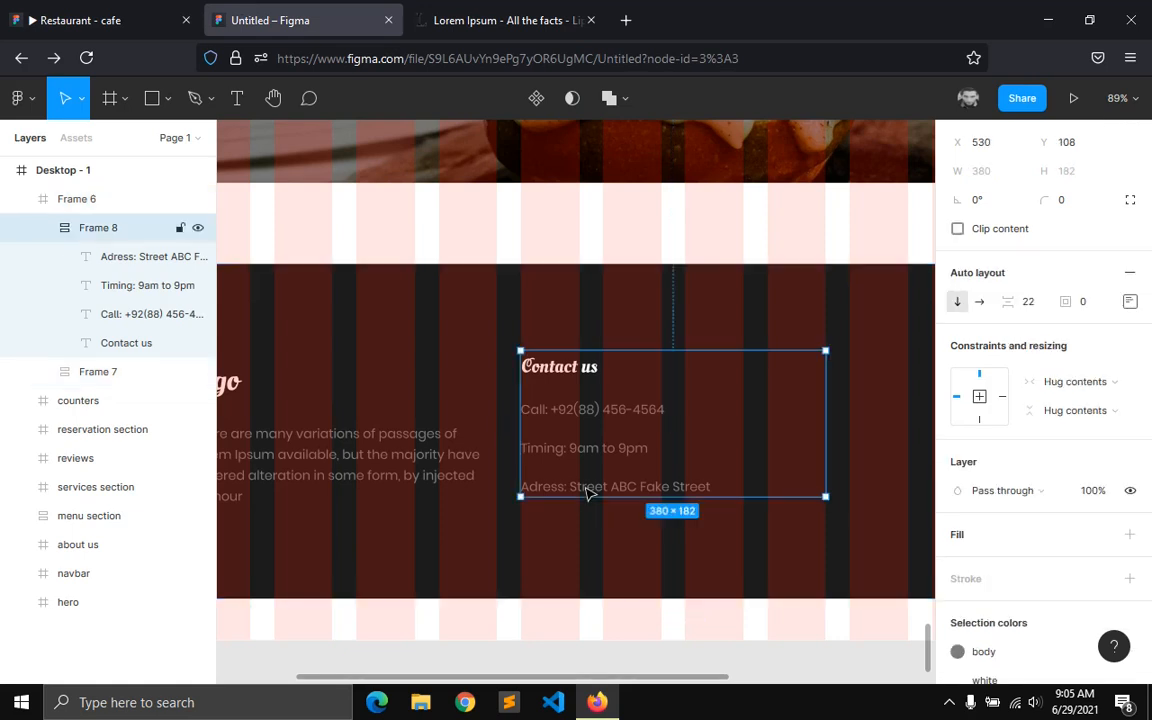
pyautogui.click(114, 264)
pyautogui.keyDown('shift'); pyautogui.click(139, 316); pyautogui.keyUp('shift')
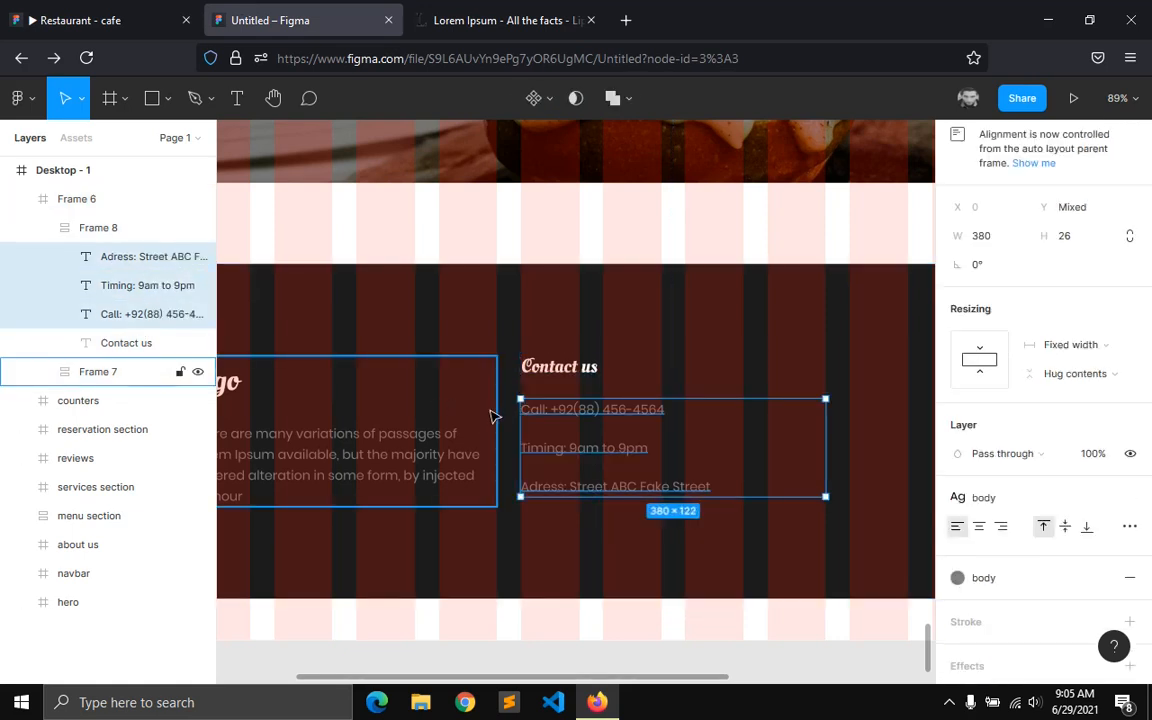
pyautogui.hotkey('shift', 'a')
pyautogui.click(1030, 397)
pyautogui.write('16')
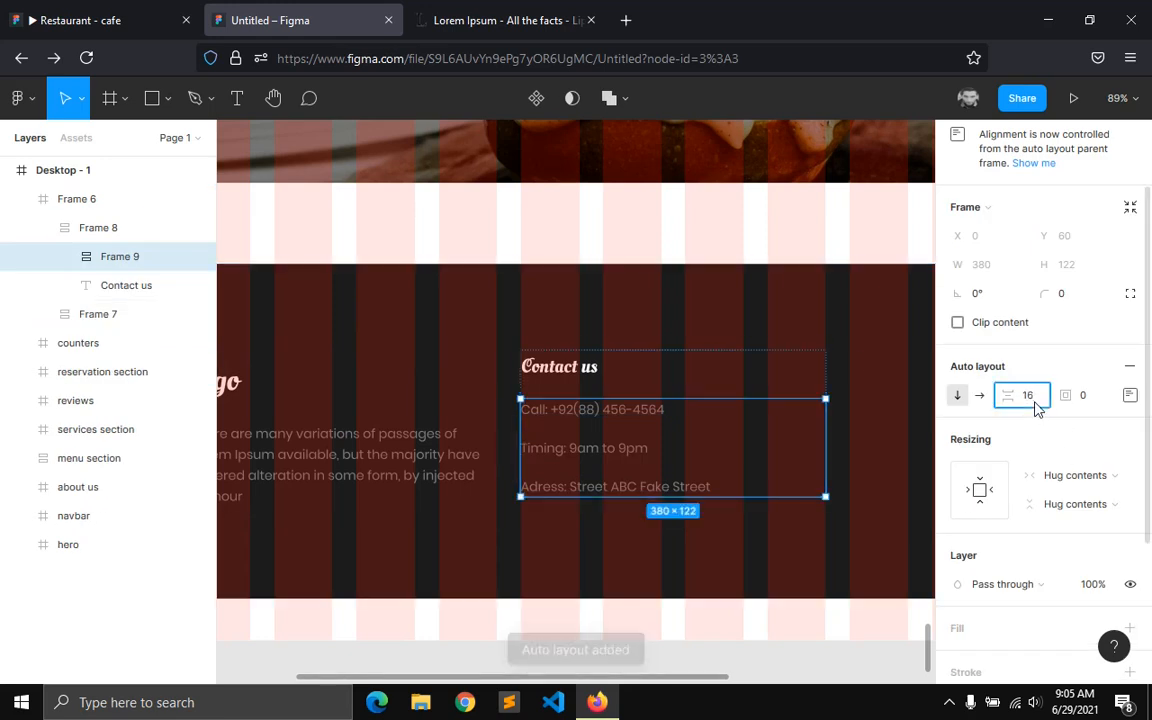
pyautogui.click(624, 596)
# - Duplicate the "Contact us" block and place the copy in the footer's empty third column
pyautogui.moveTo(571, 676); pyautogui.dragTo(729, 679)
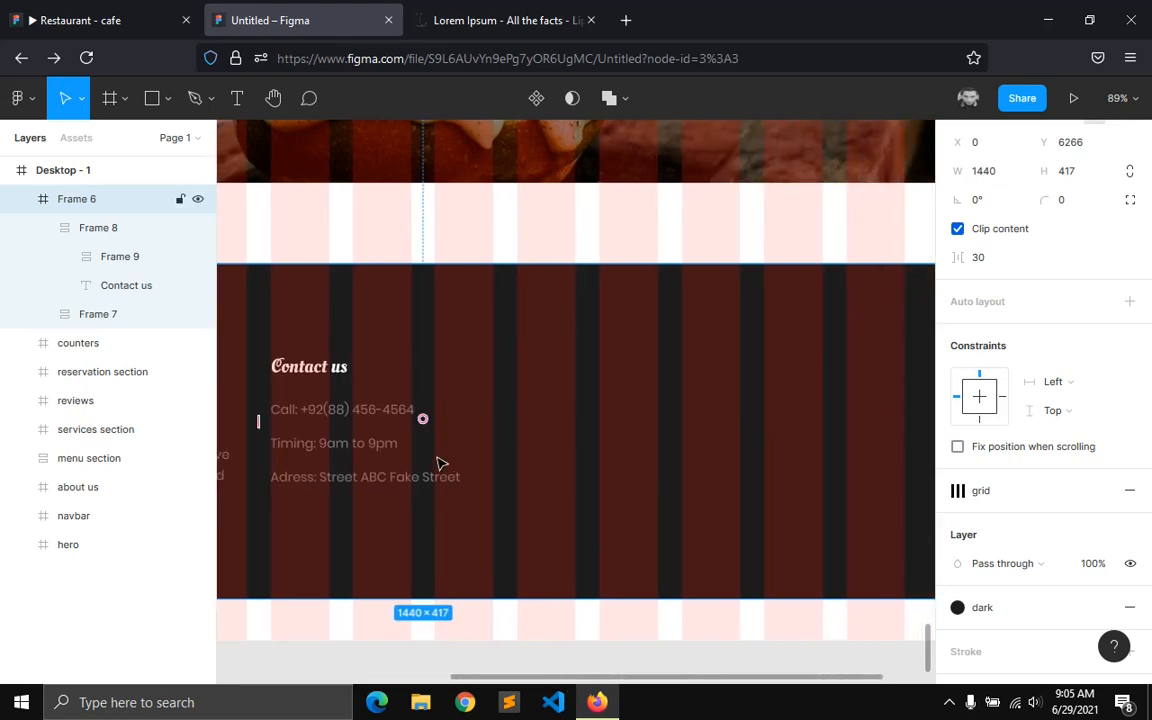
pyautogui.click(373, 442)
pyautogui.hotkey('ctrl', 'd')
pyautogui.moveTo(378, 445); pyautogui.dragTo(704, 446)
# - Change the copied block's heading to "Subscribe" and delete the contact lines beneath it
pyautogui.click(655, 372)
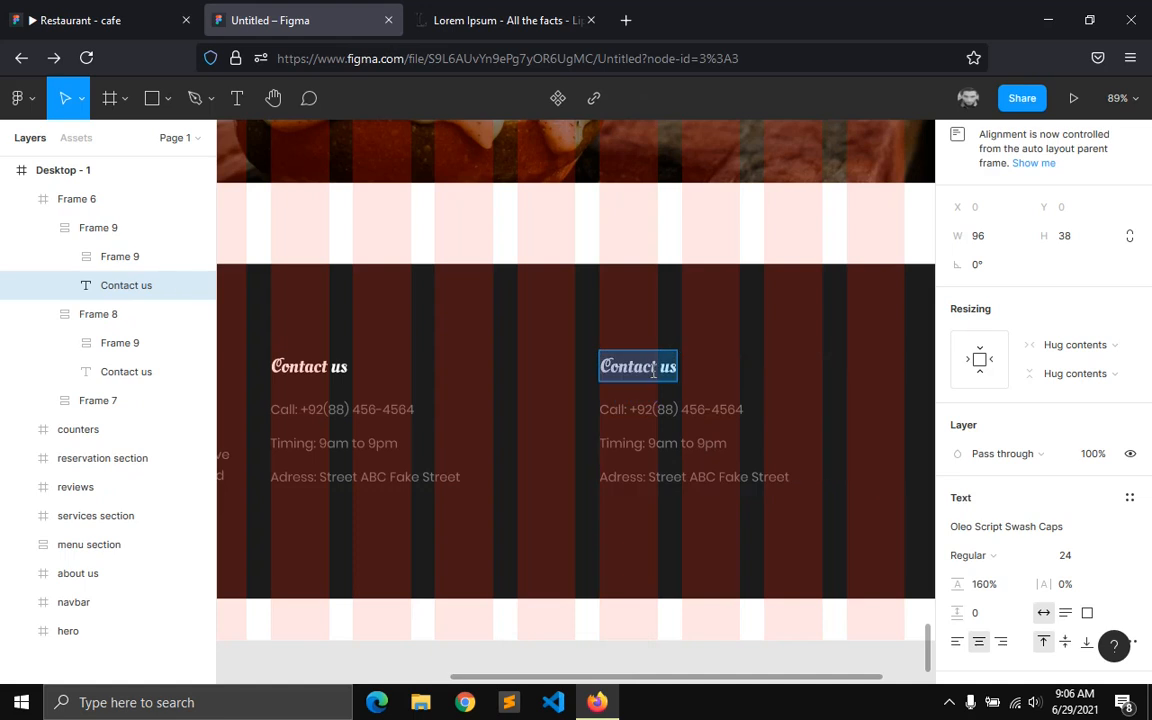
pyautogui.write('Sub')
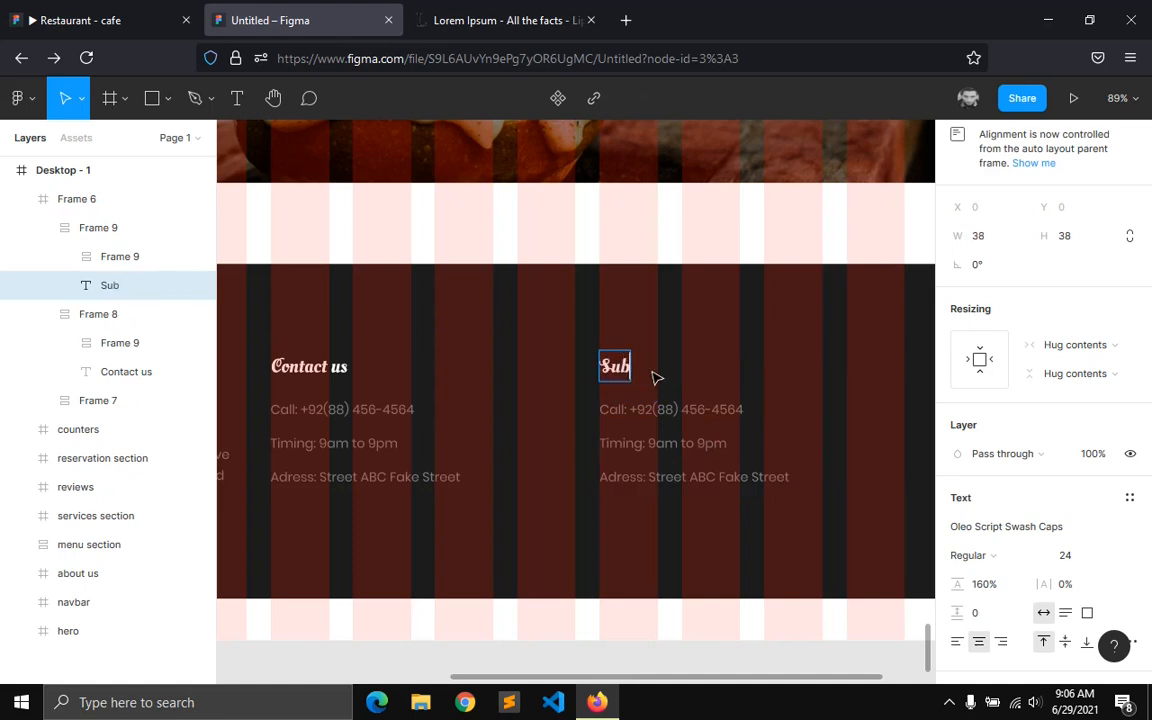
pyautogui.write('scribe')
pyautogui.press('Escape')
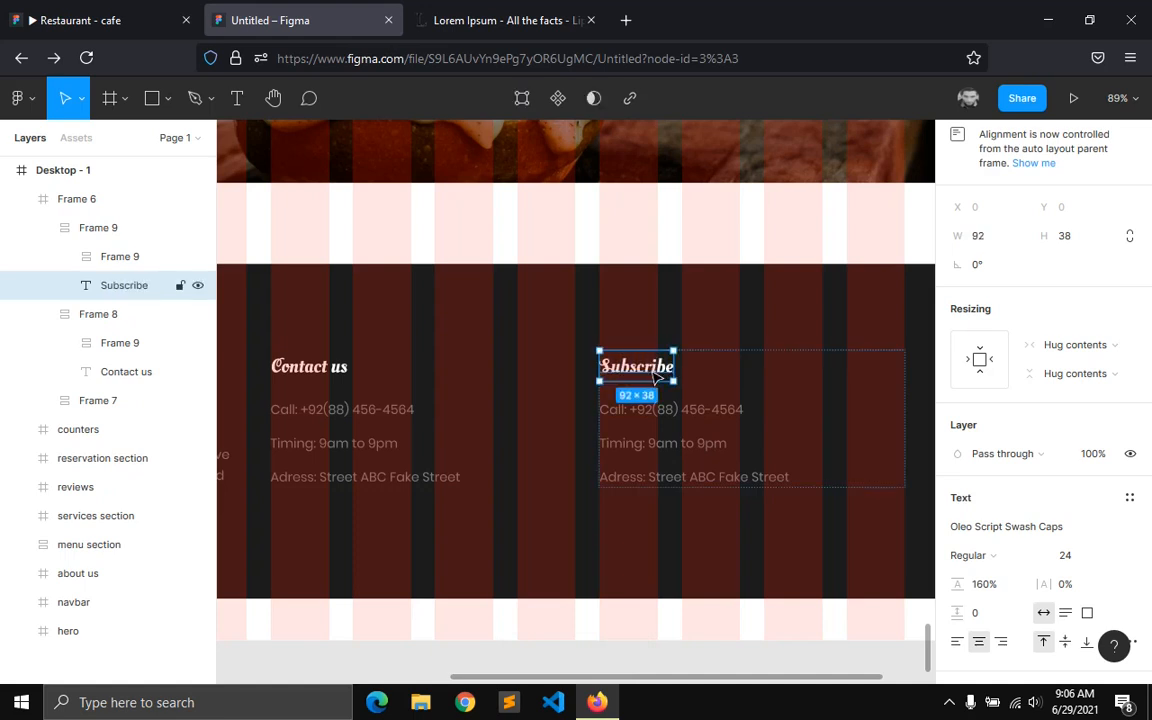
pyautogui.click(624, 447)
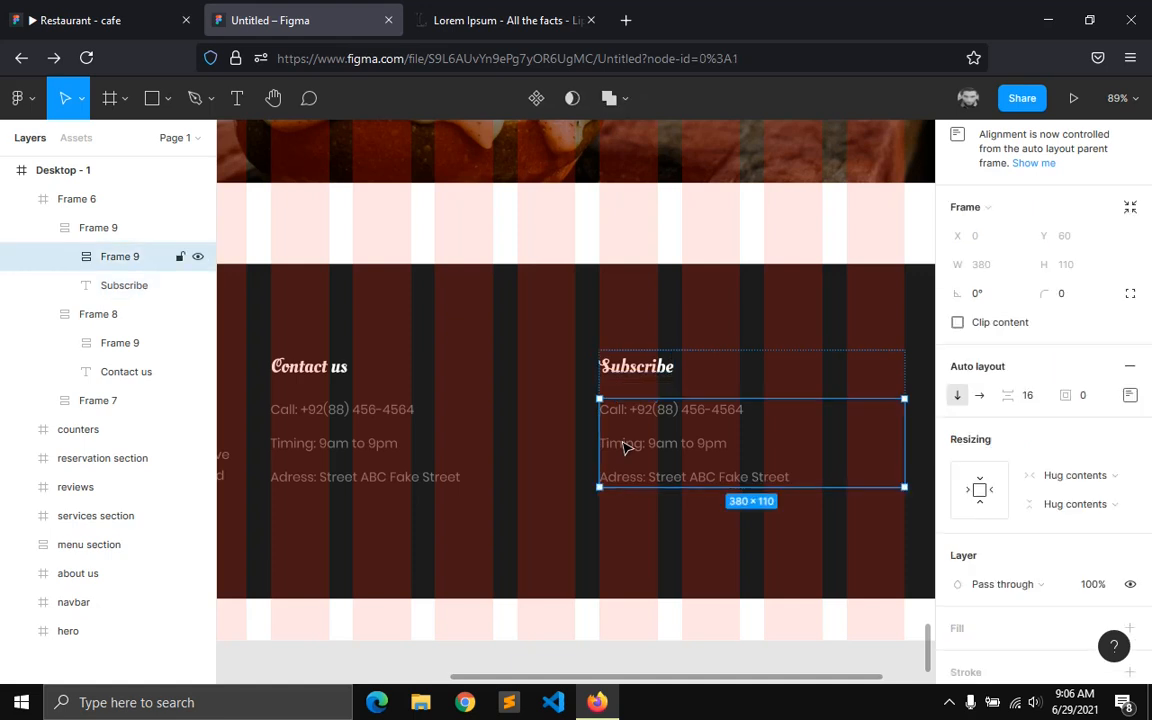
pyautogui.press('Delete')
# - Draw a frame about 380 × 26 below the "Subscribe" heading, spanning the third column
pyautogui.click(622, 449)
pyautogui.click(127, 100)
pyautogui.click(120, 143)
pyautogui.scroll(2, 618, 440)
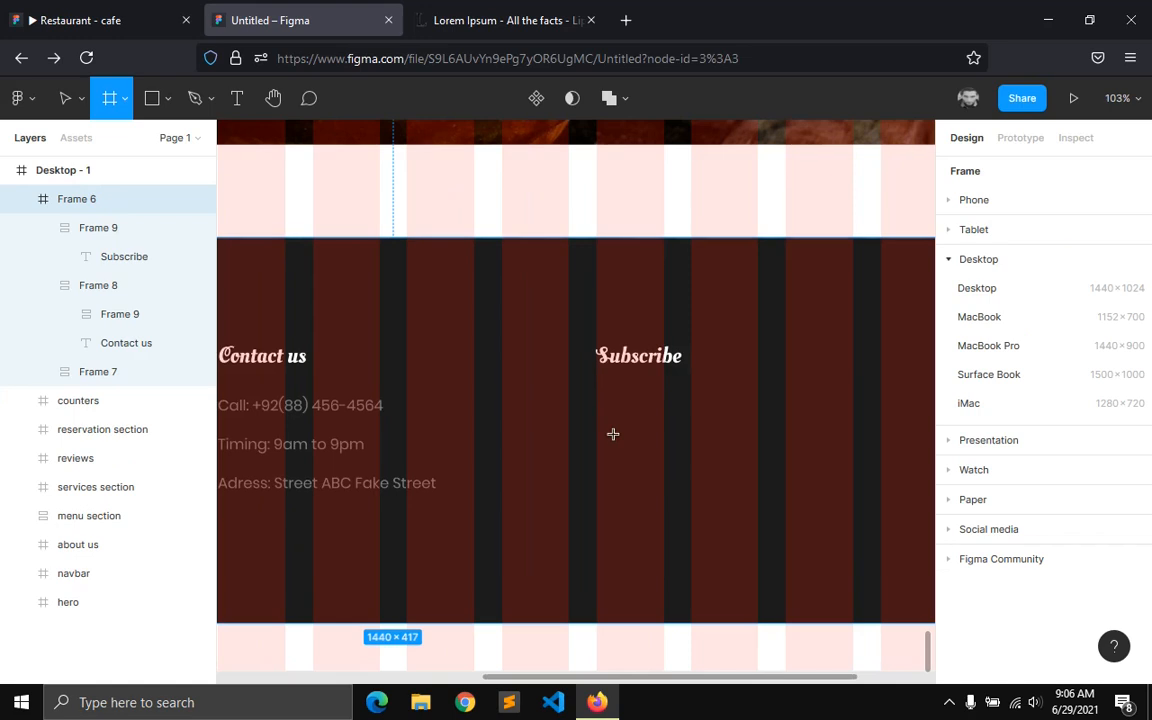
pyautogui.moveTo(596, 437); pyautogui.dragTo(745, 466)
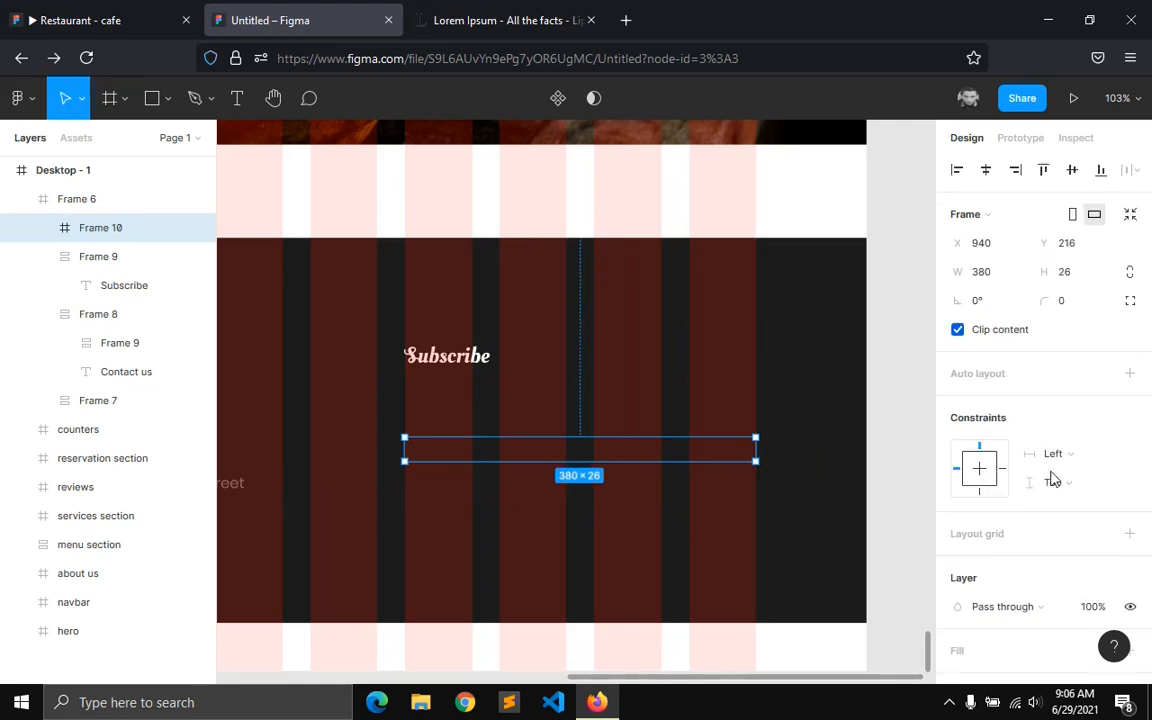
# - Fill the frame under "Subscribe" with white FFFFFF at 5% opacity and compare it with the reference footer
pyautogui.scroll(-3, 1020, 500)
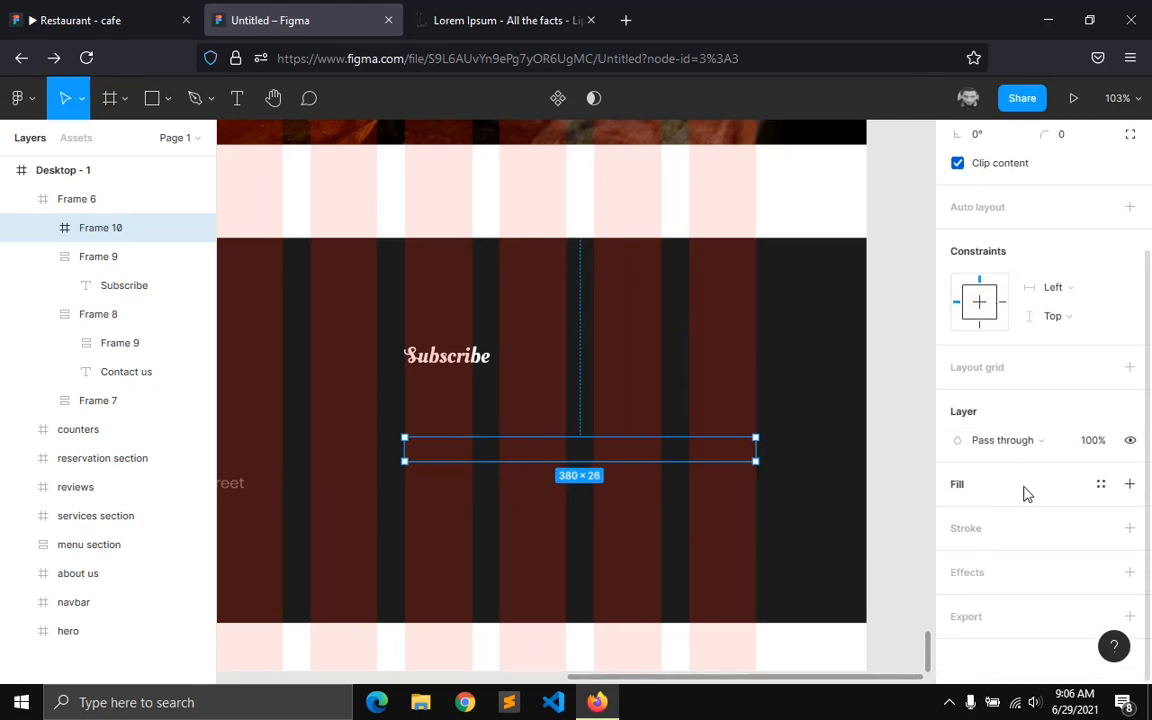
pyautogui.click(962, 490)
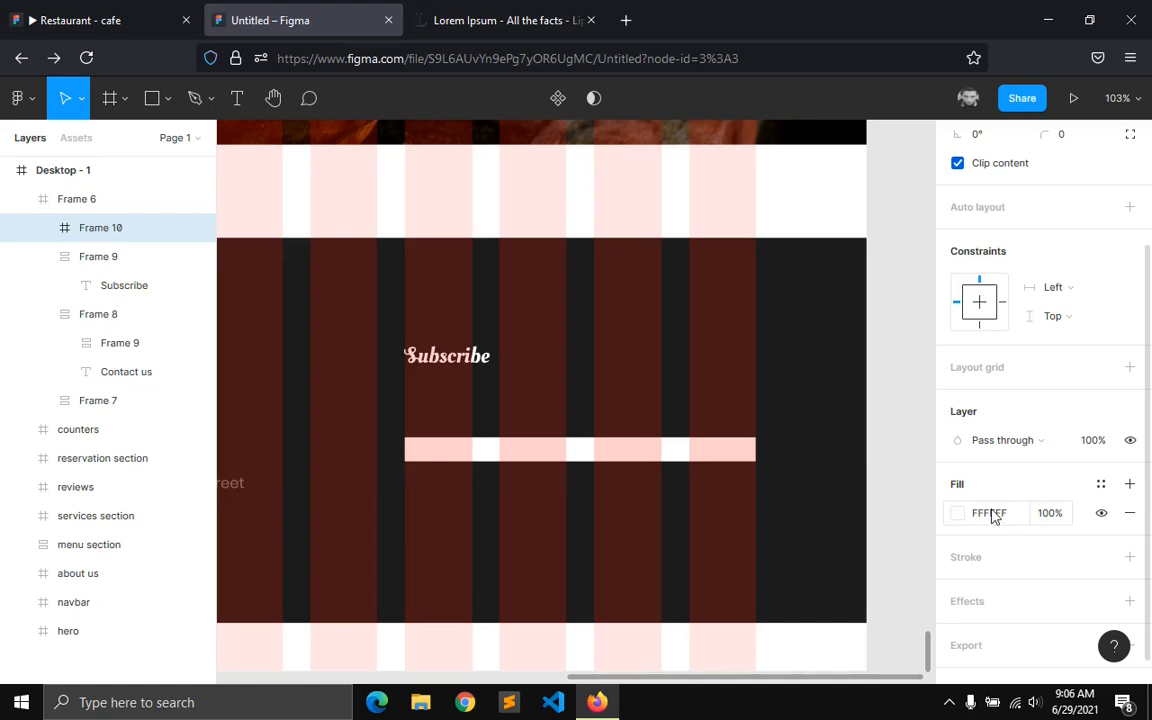
pyautogui.click(1043, 513)
pyautogui.write('4')
pyautogui.press('Return')
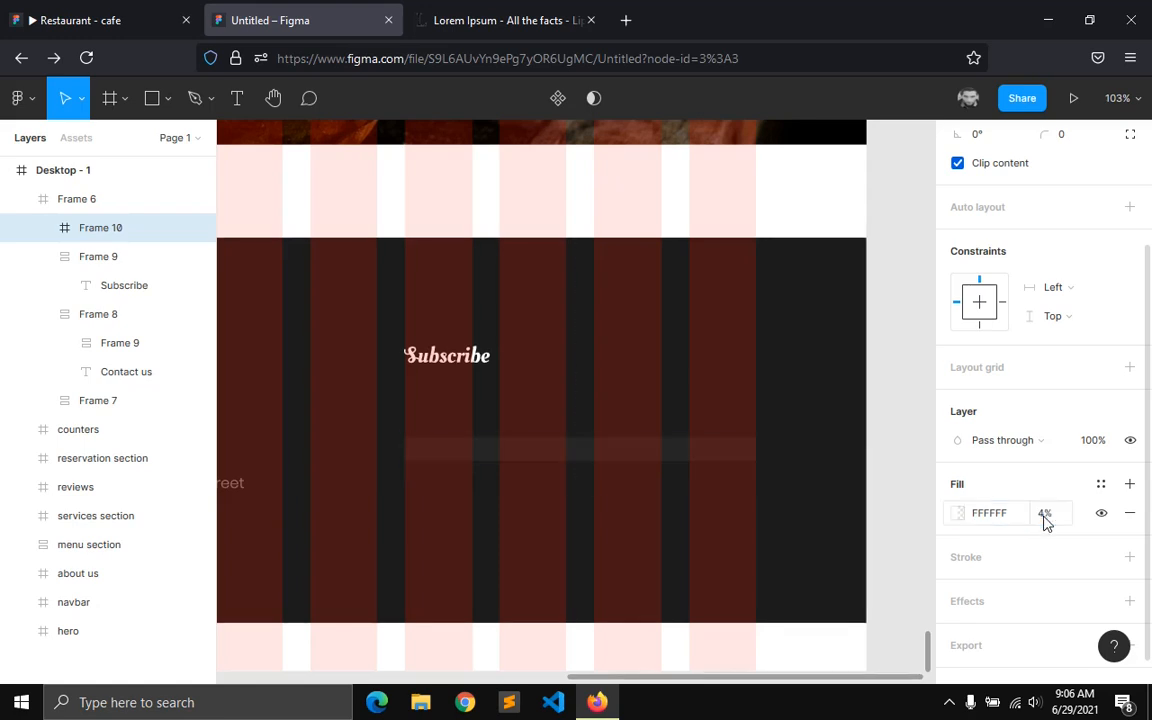
pyautogui.write('5')
pyautogui.press('Return')
pyautogui.click(455, 18)
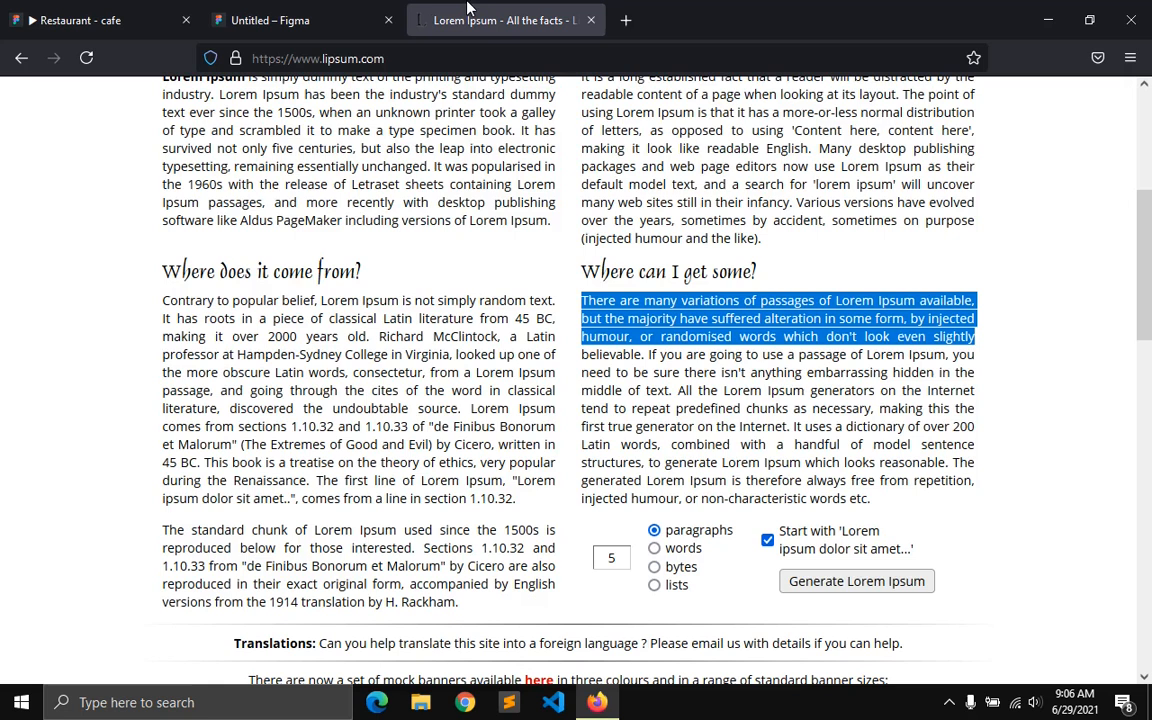
pyautogui.click(105, 12)
pyautogui.click(235, 8)
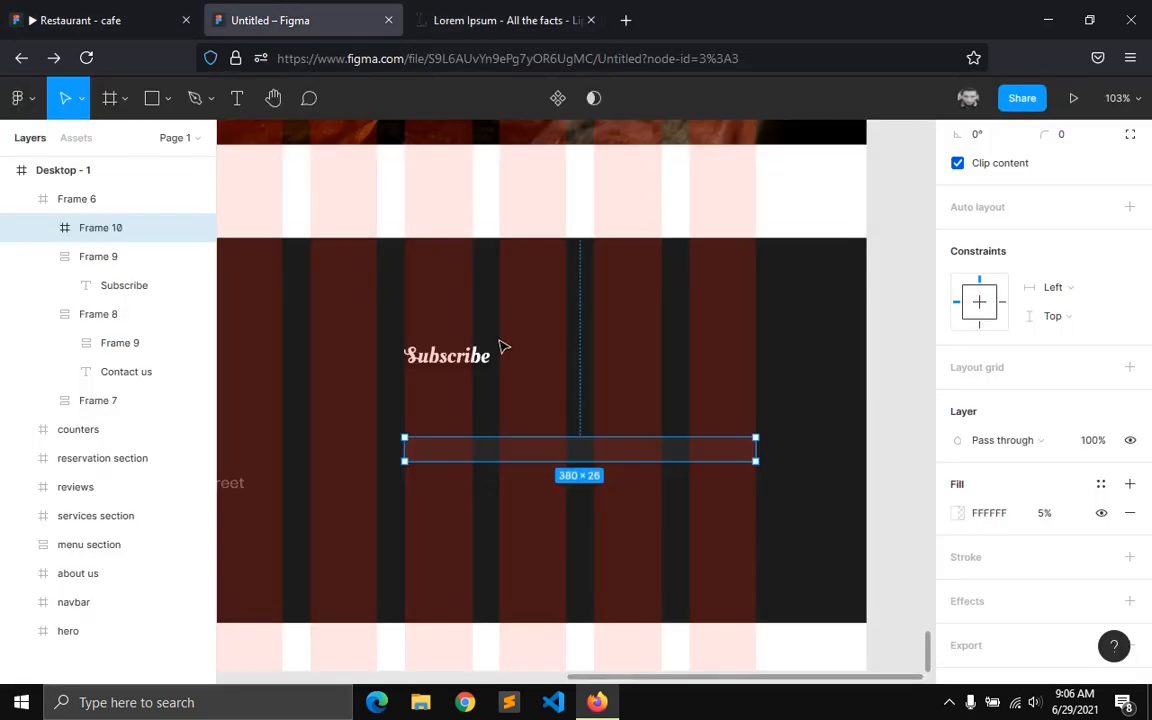
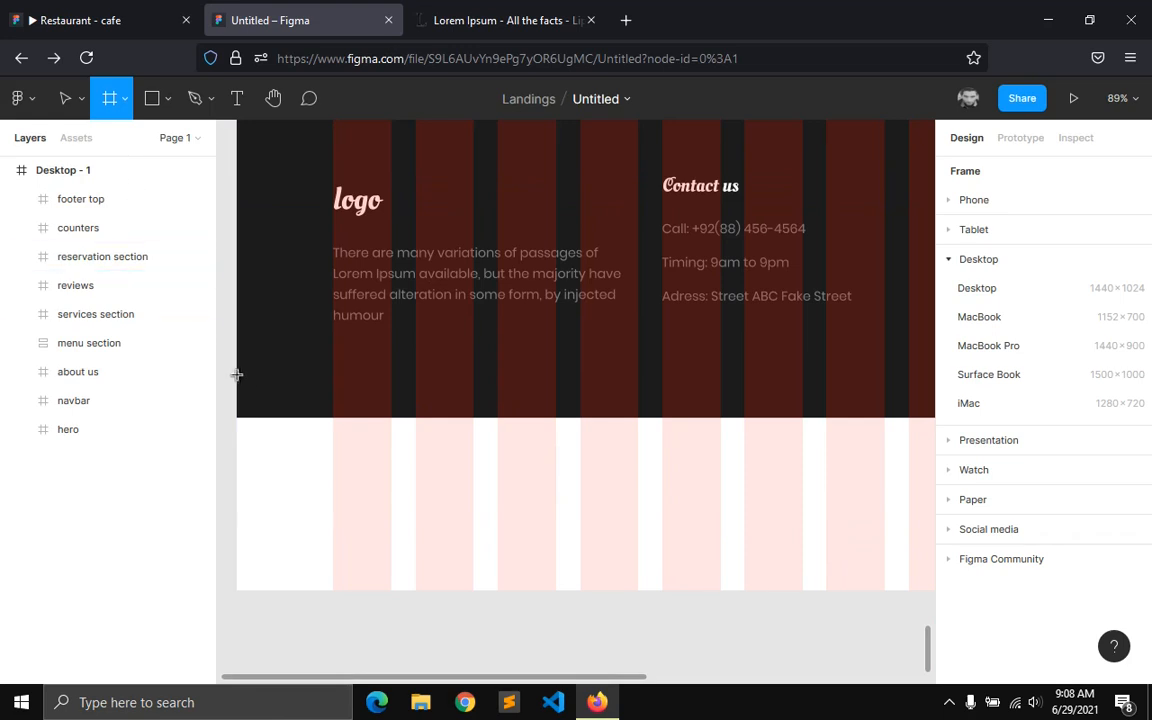
# - Draw a full-width frame about 1440 × 88 directly below the dark footer section
pyautogui.moveTo(239, 420); pyautogui.dragTo(848, 511)
pyautogui.moveTo(747, 596); pyautogui.dragTo(747, 596)
pyautogui.moveTo(677, 685); pyautogui.dragTo(376, 690)
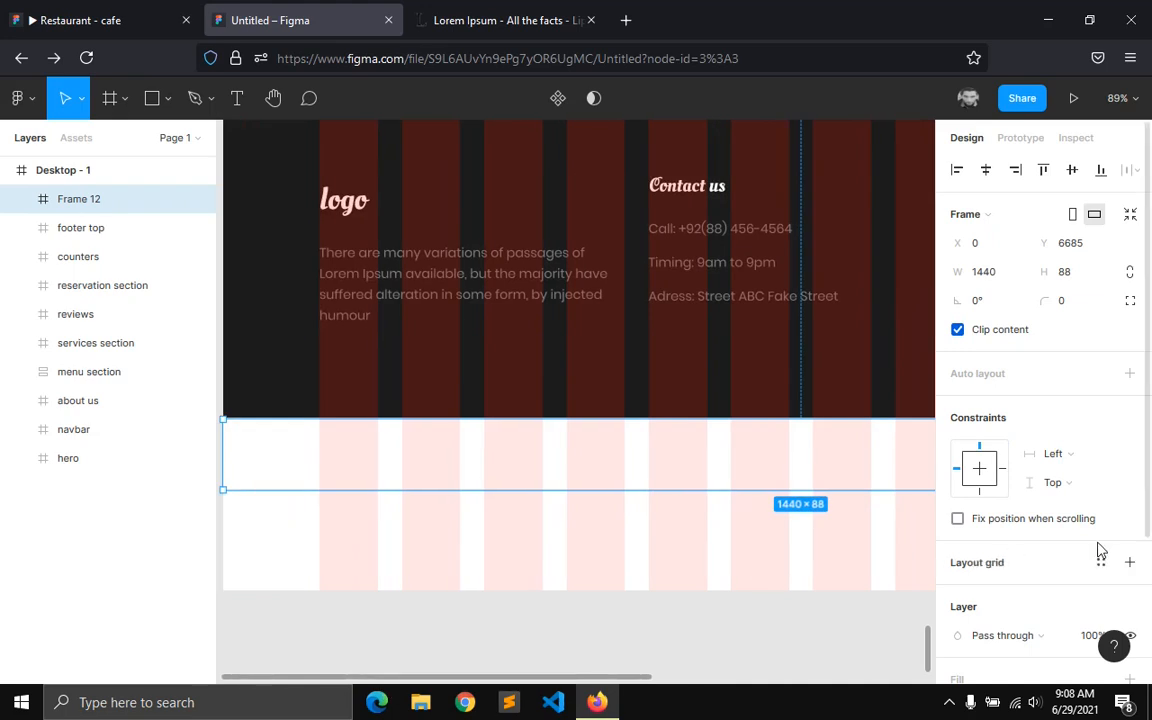
# - Fill the new bottom frame with the dark colour style, detach it and lighten the colour to 313131
pyautogui.scroll(-3, 1100, 550)
pyautogui.click(1100, 484)
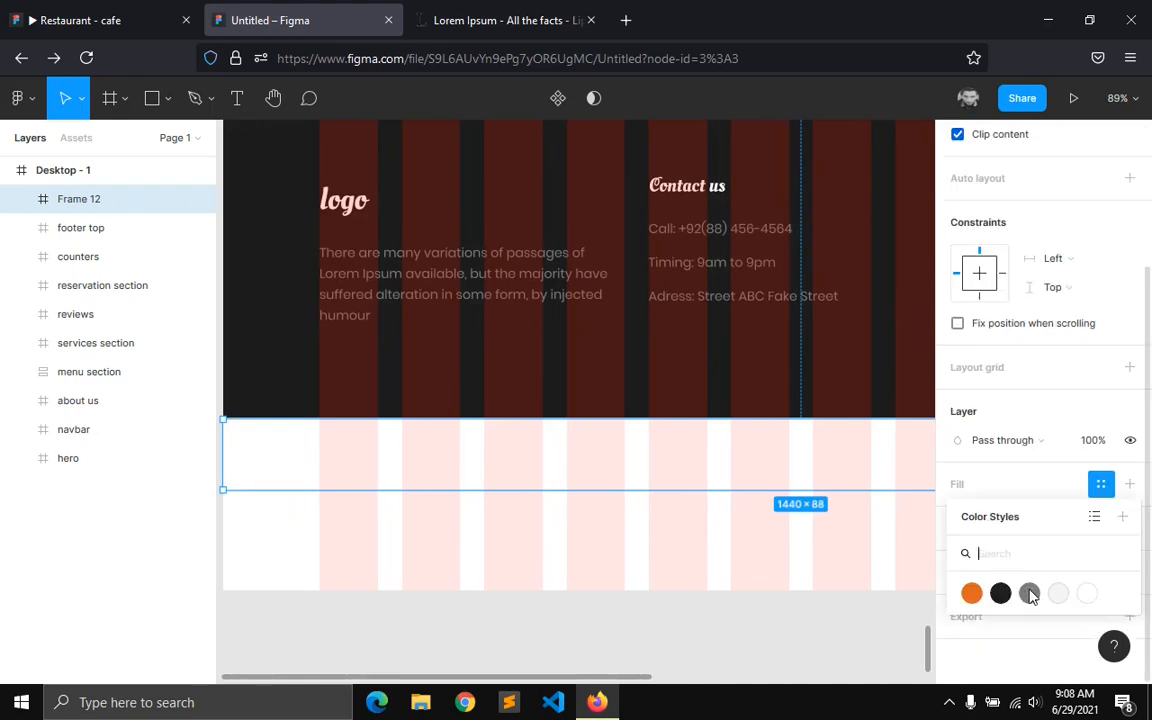
pyautogui.click(1000, 594)
pyautogui.click(1102, 484)
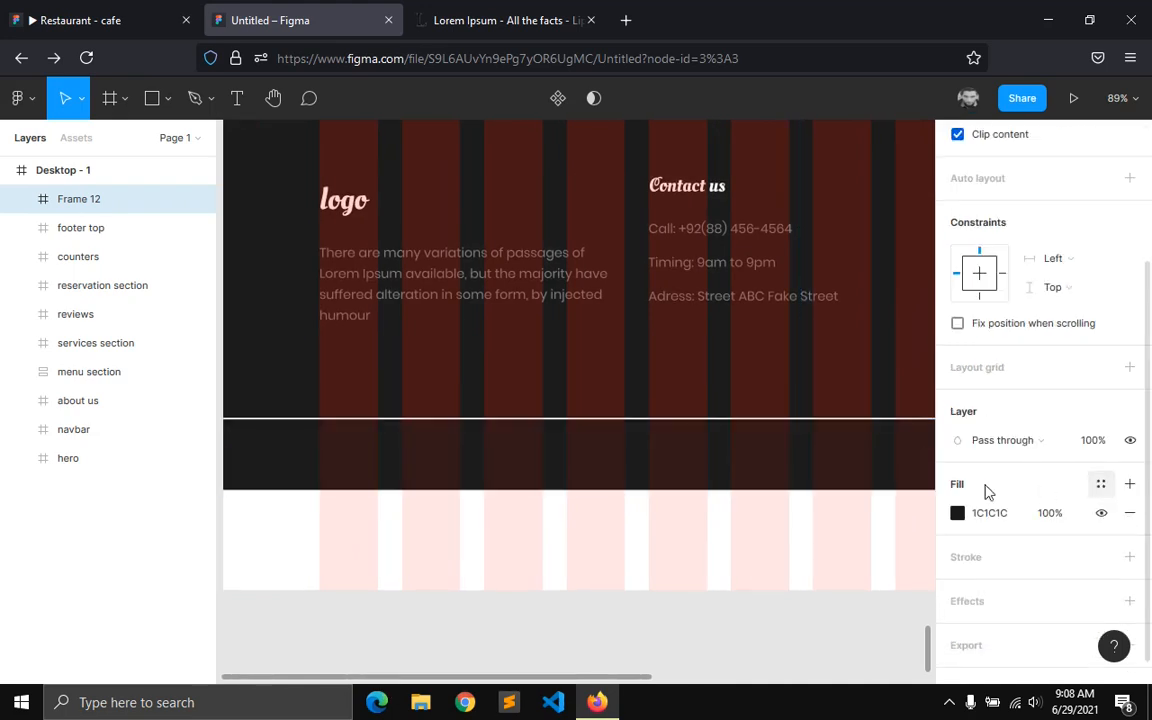
pyautogui.click(958, 514)
pyautogui.moveTo(721, 428); pyautogui.dragTo(720, 408)
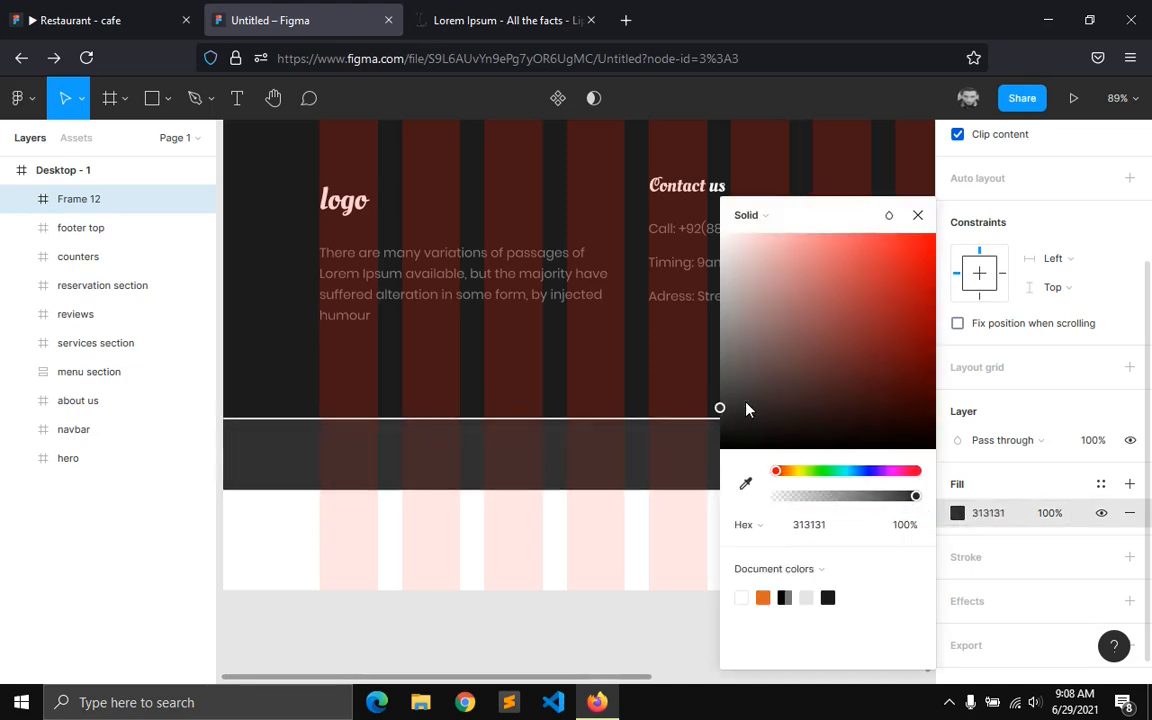
pyautogui.click(918, 215)
# - Hide the layout grids and move the bottom bar up to Y 6683, flush against the footer section above
pyautogui.click(46, 168)
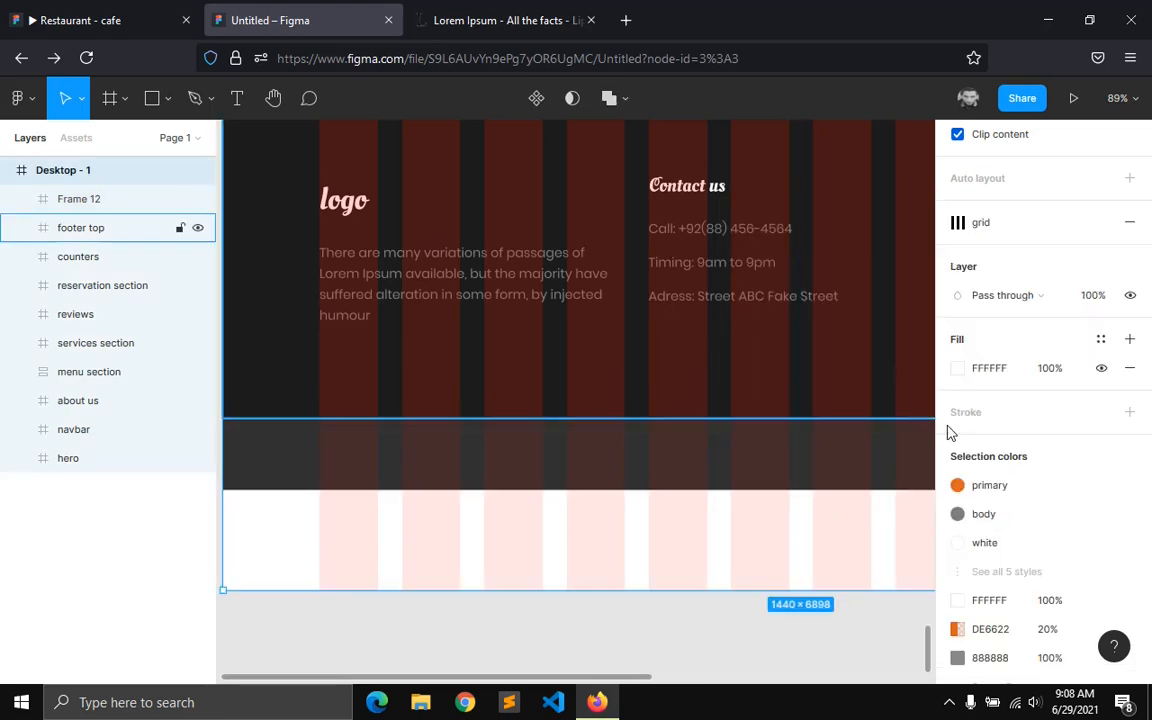
pyautogui.hotkey('ctrl', 'shift', '4')
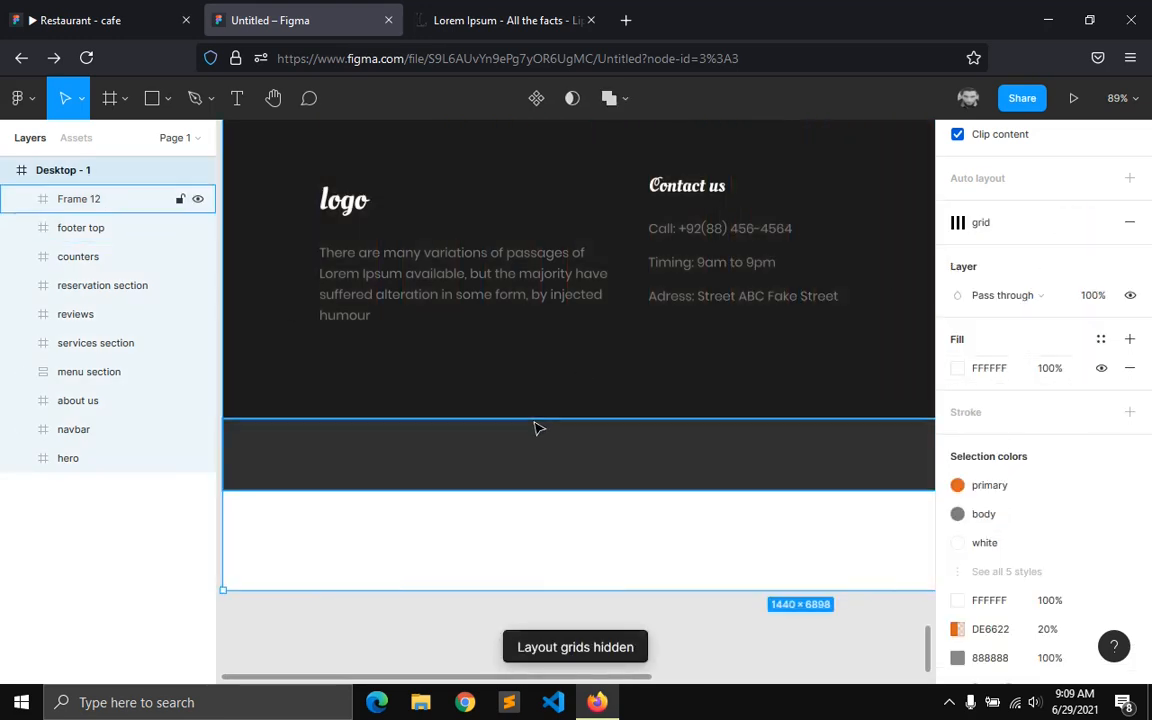
pyautogui.click(490, 552)
pyautogui.click(484, 476)
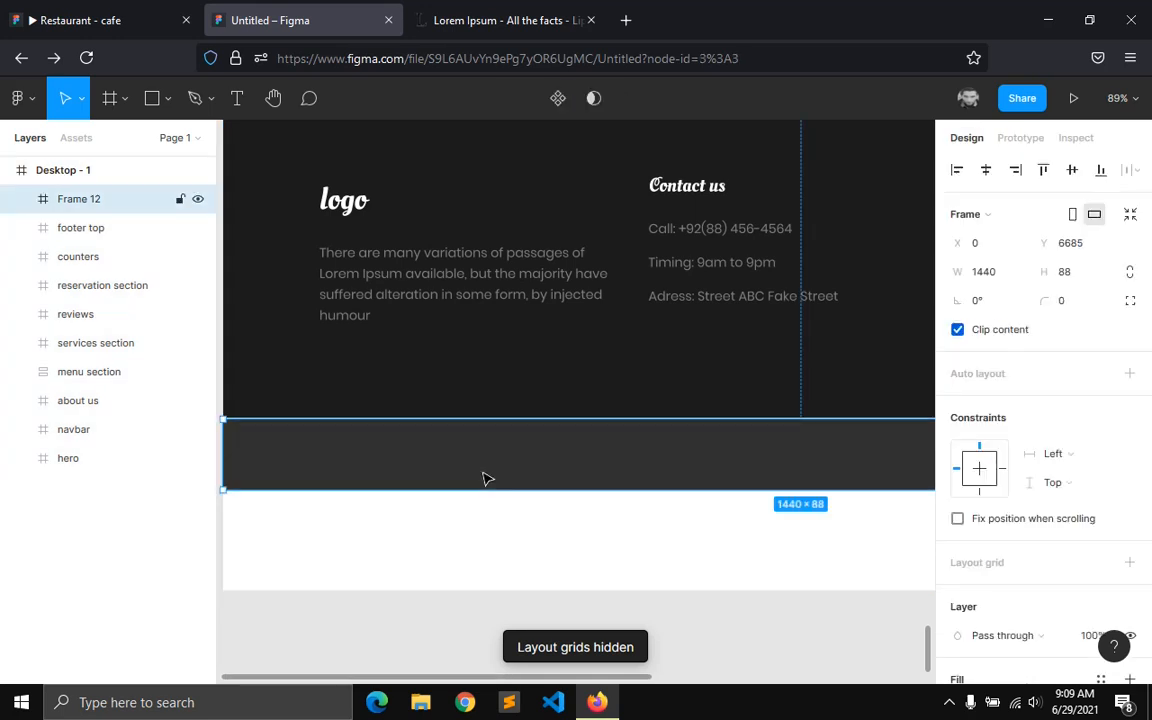
pyautogui.moveTo(484, 473); pyautogui.dragTo(482, 471)
pyautogui.click(447, 537)
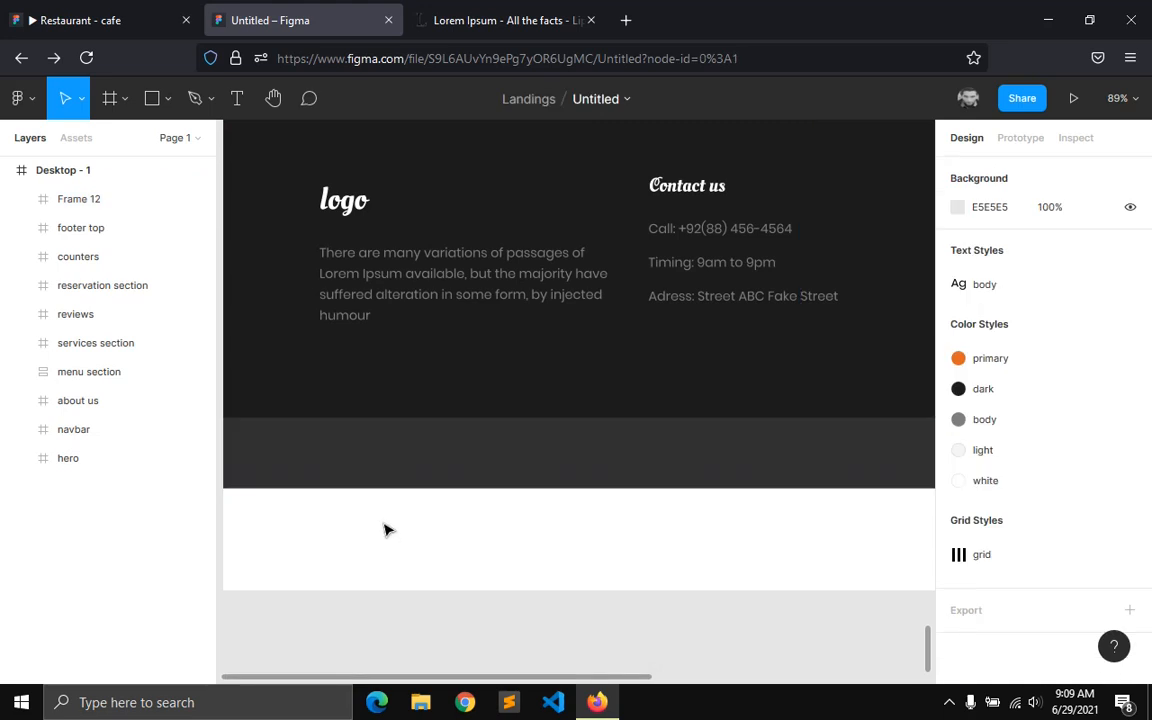
# - Apply the grid style to the bottom bar and paste the reference copyright line into it at X 120, Y 31
pyautogui.click(150, 20)
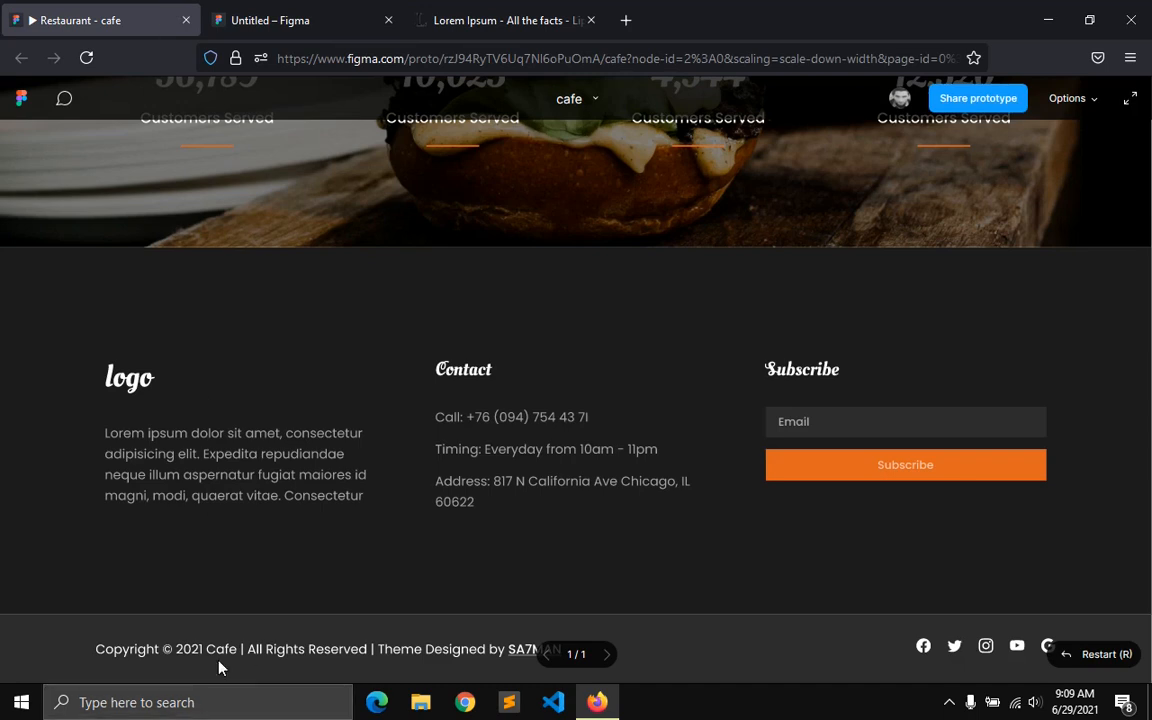
pyautogui.click(321, 12)
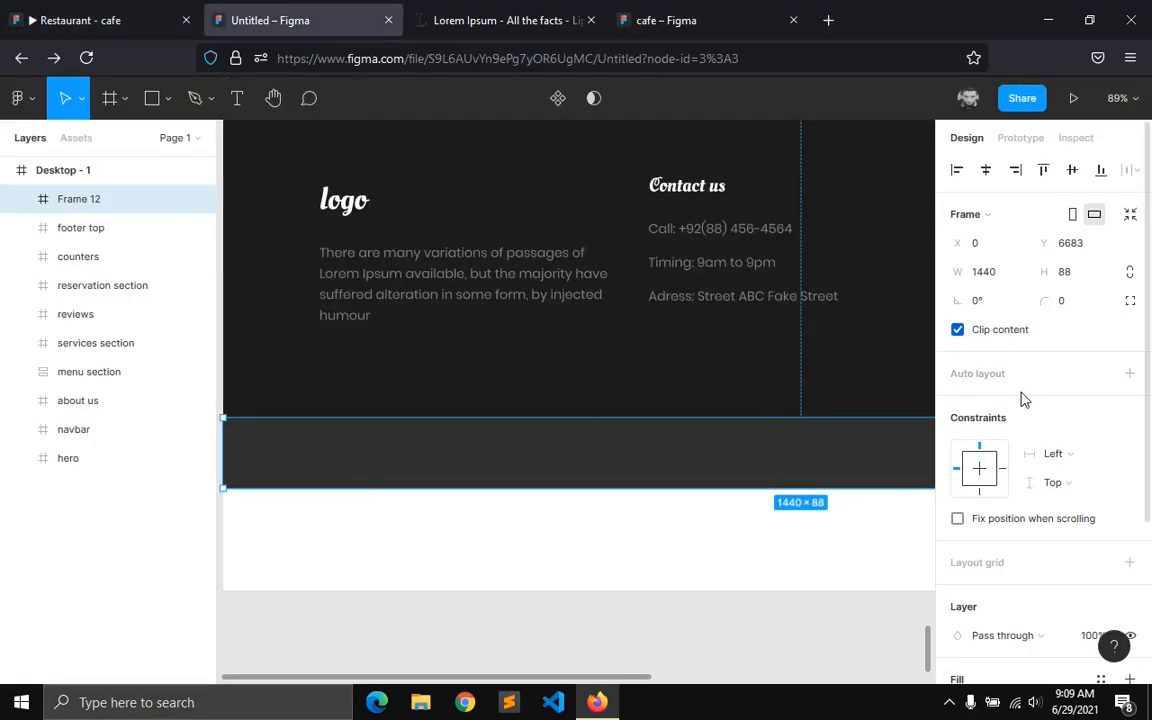
pyautogui.scroll(-3, 1042, 550)
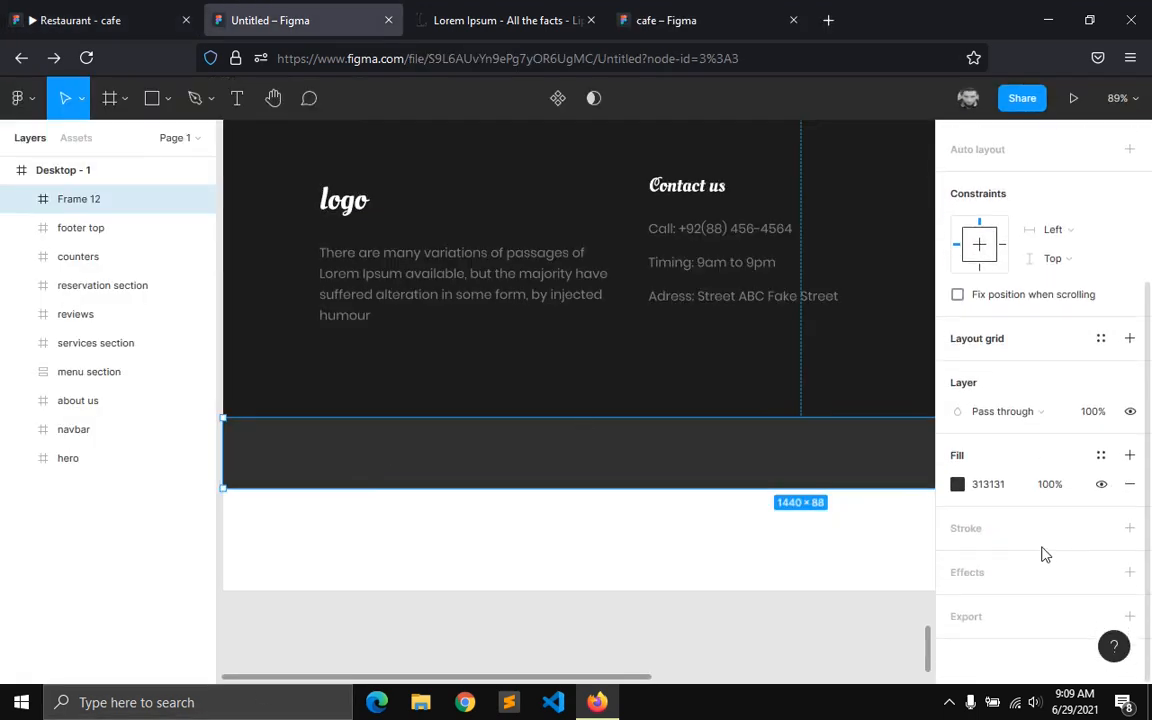
pyautogui.click(1100, 338)
pyautogui.click(998, 450)
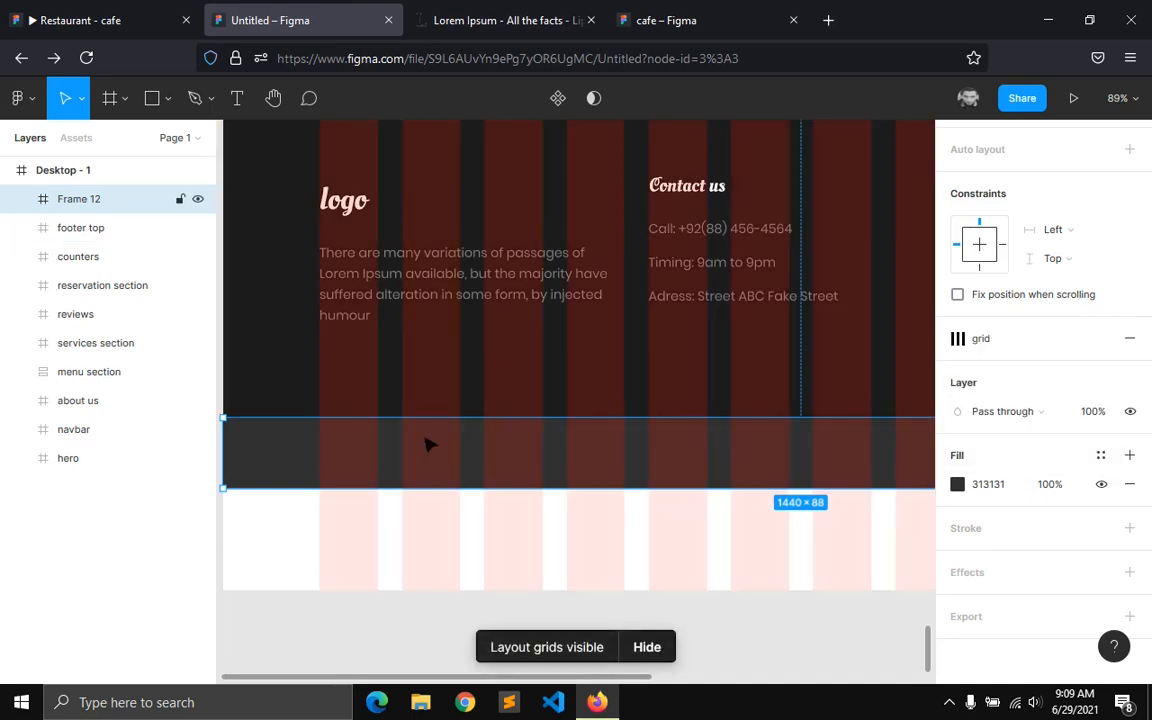
pyautogui.hotkey('ctrl', 'v')
pyautogui.moveTo(410, 440); pyautogui.dragTo(505, 463)
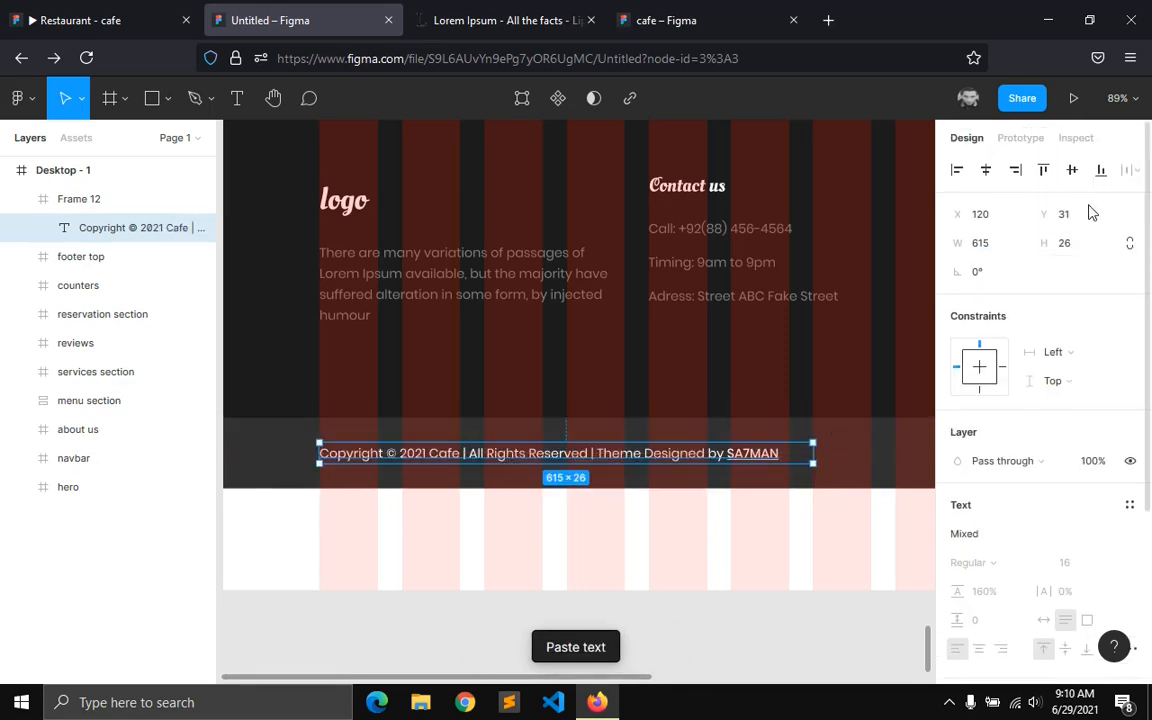
# - Insert the Facebook icon from the Bootstrap Icons plugin
pyautogui.click(615, 606)
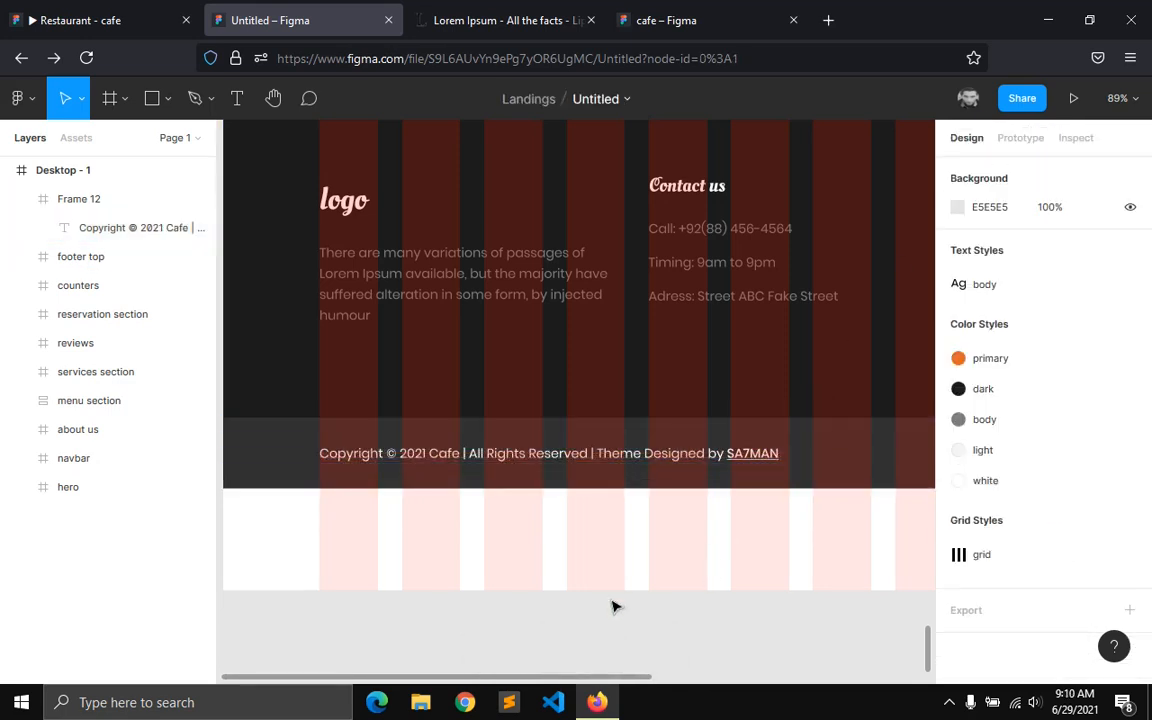
pyautogui.moveTo(590, 683); pyautogui.dragTo(873, 683)
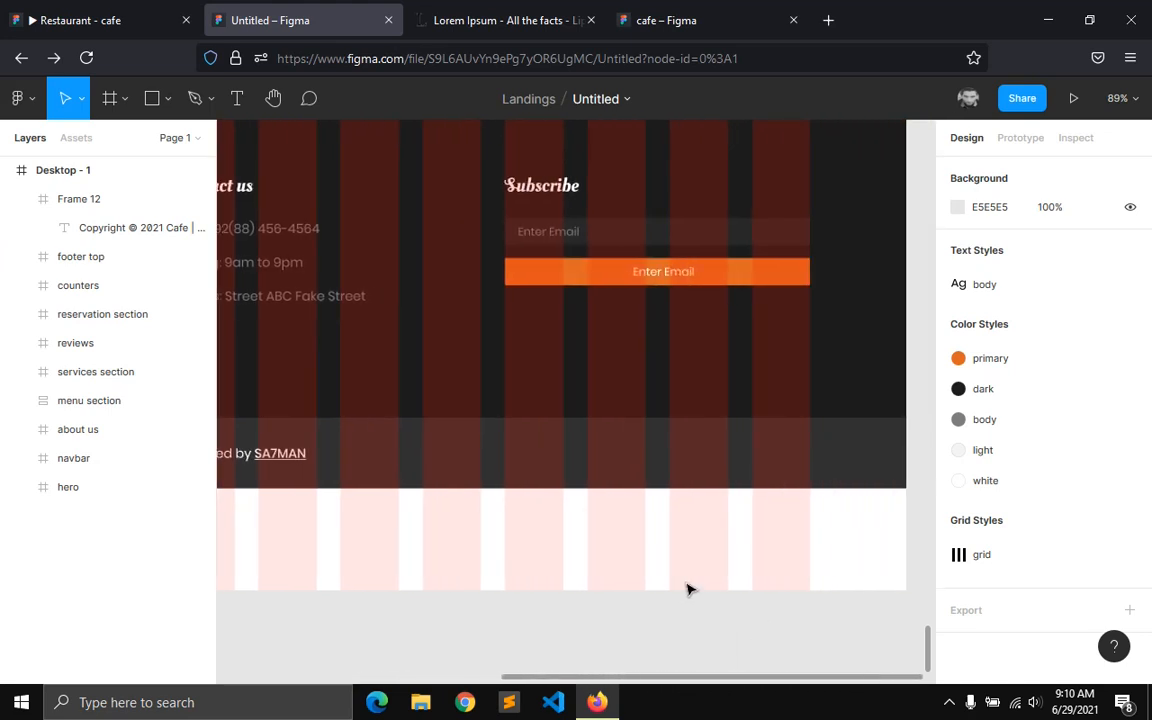
pyautogui.hotkey('ctrl', '/')
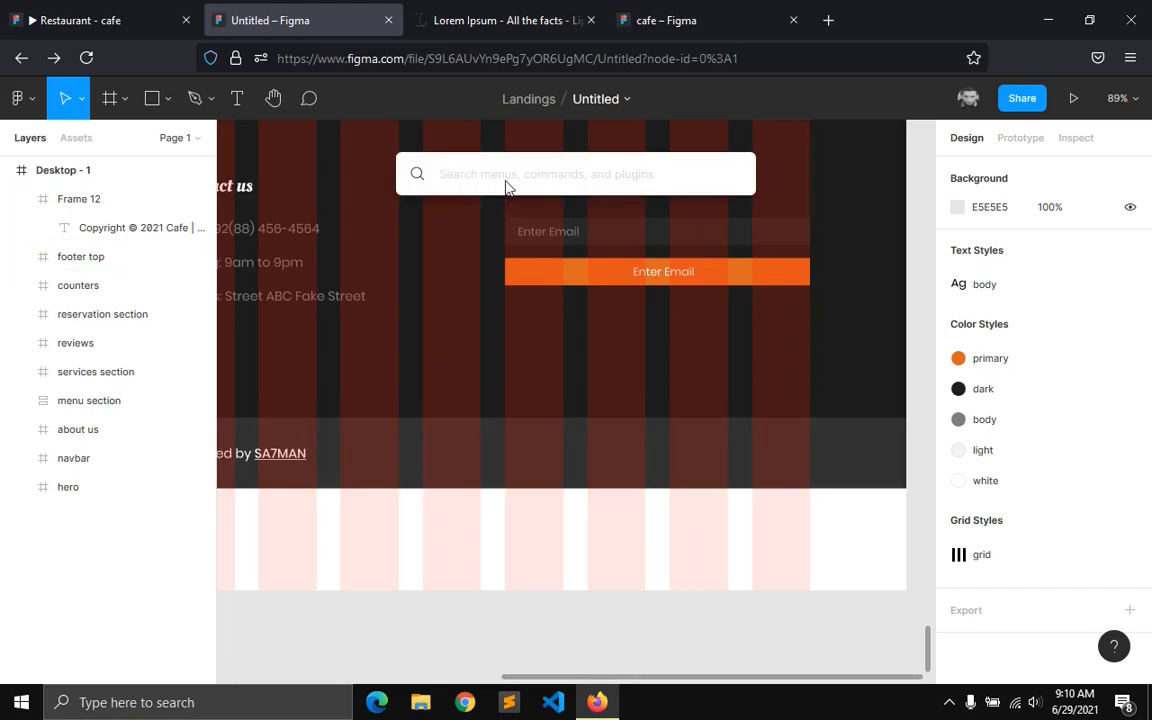
pyautogui.write('boot')
pyautogui.press('Escape')
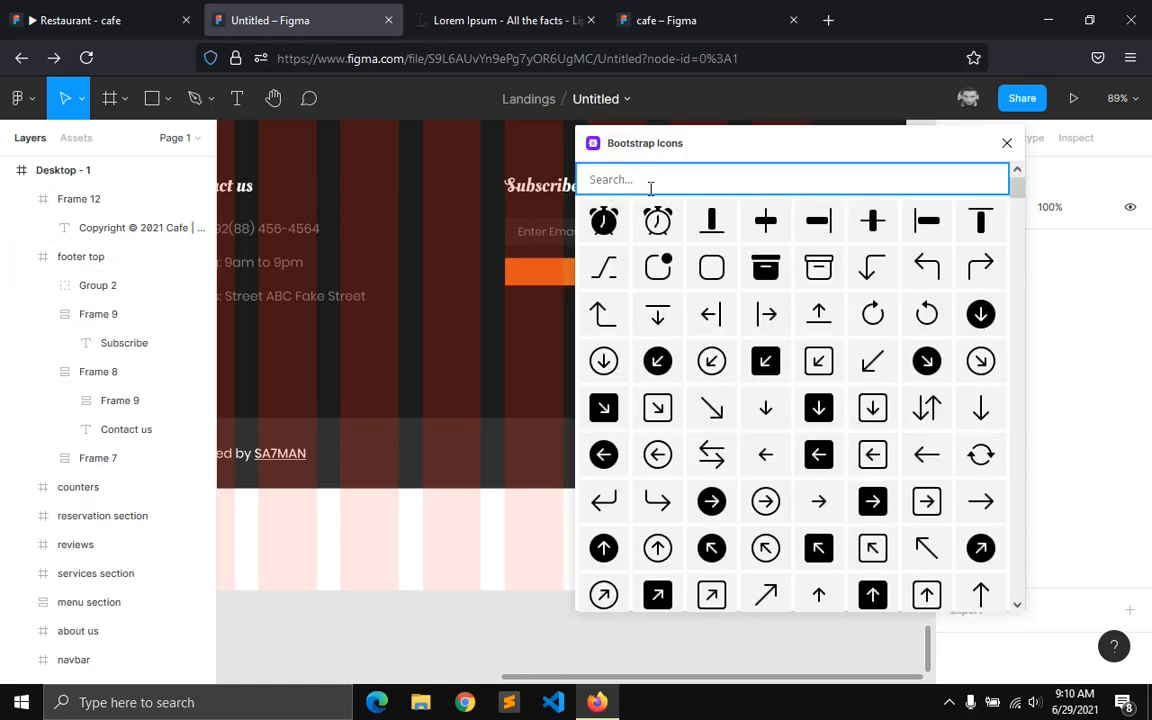
pyautogui.write('face')
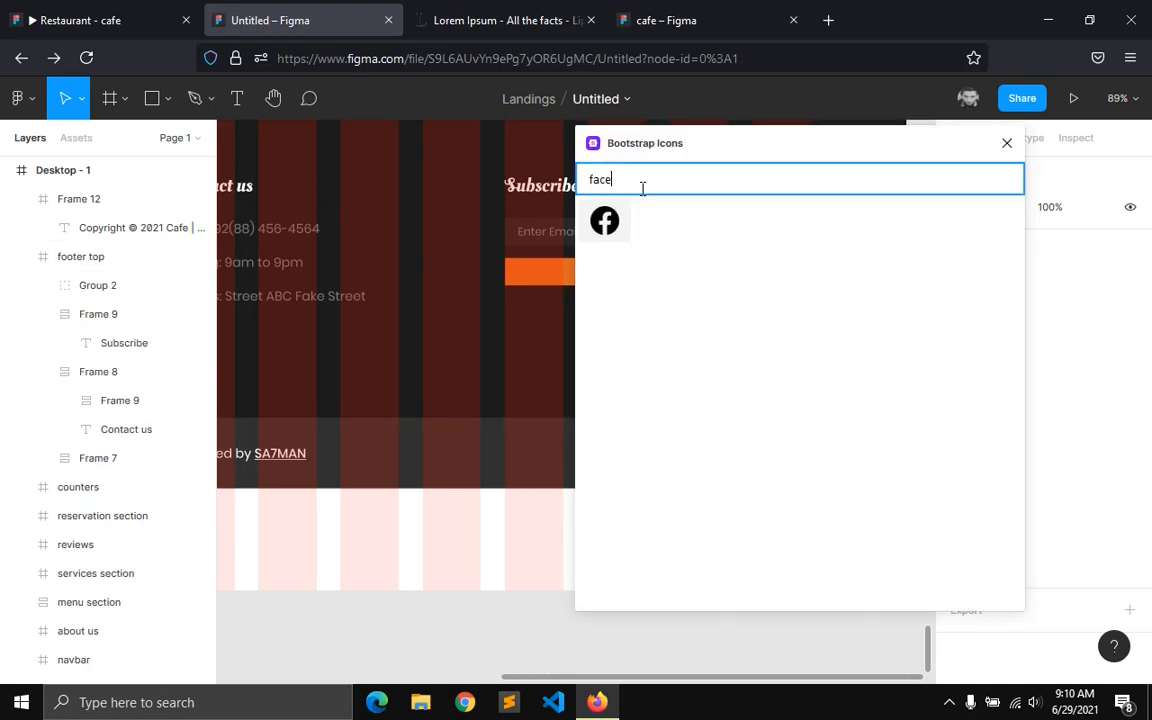
pyautogui.click(603, 222)
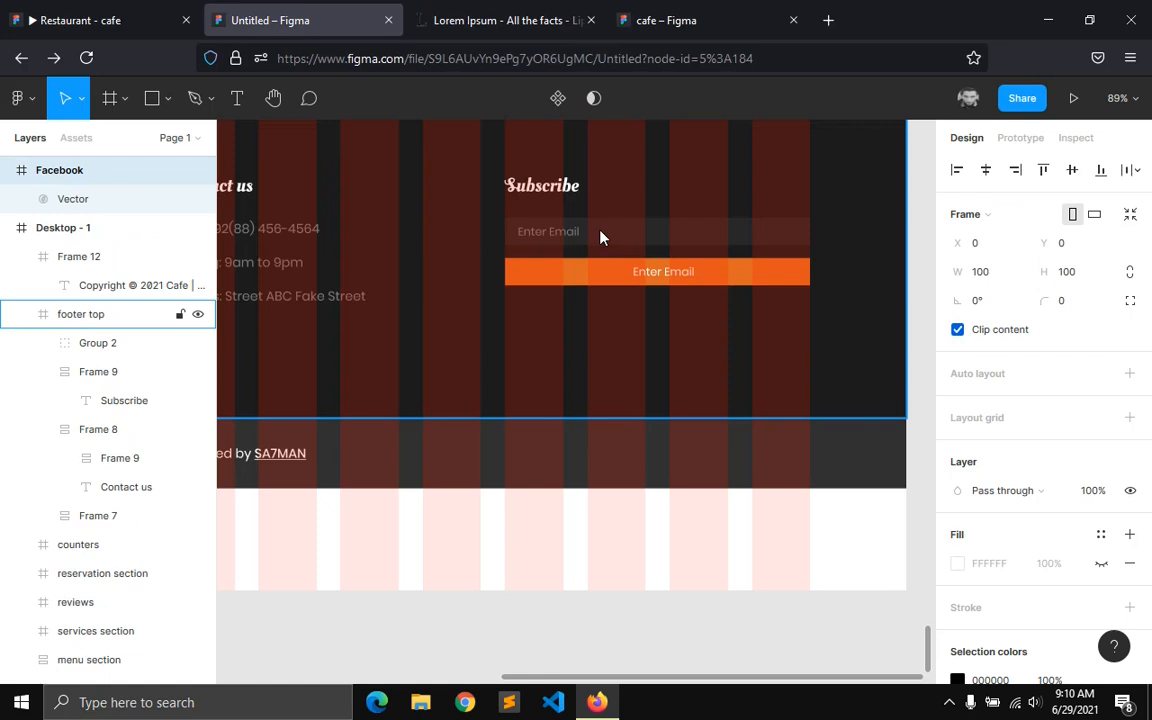
# - Insert the Twitter icon from the Bootstrap Icons plugin
pyautogui.hotkey('ctrl', '/')
pyautogui.click(538, 212)
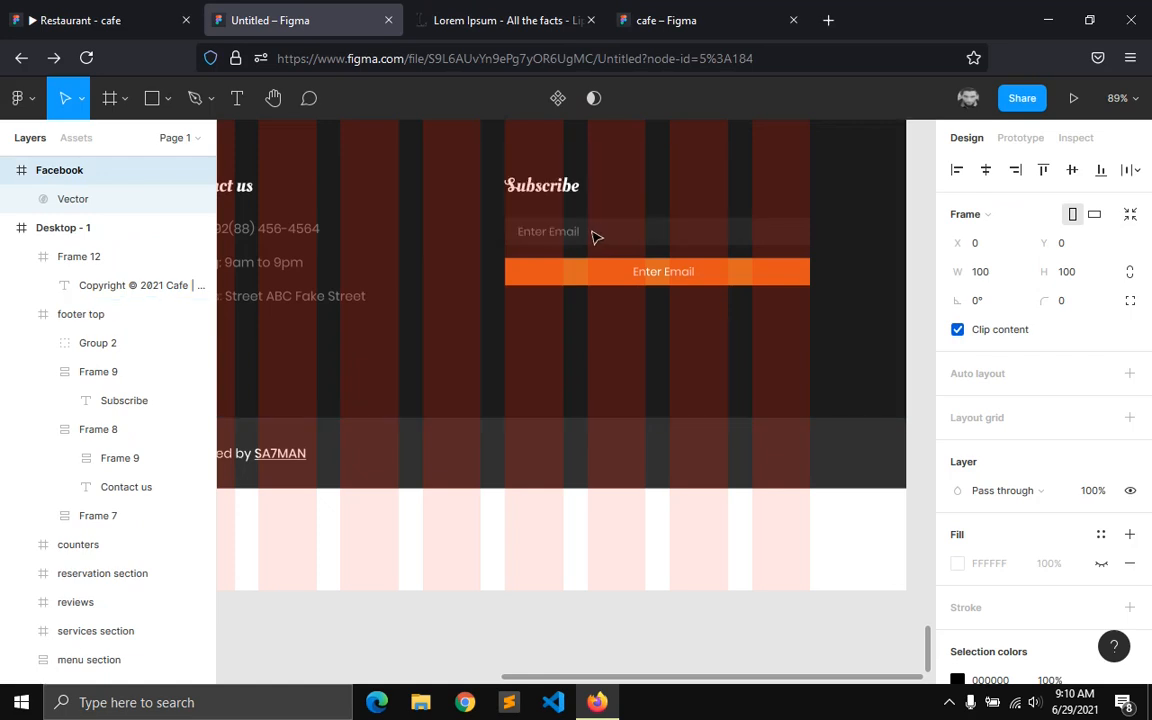
pyautogui.write('t')
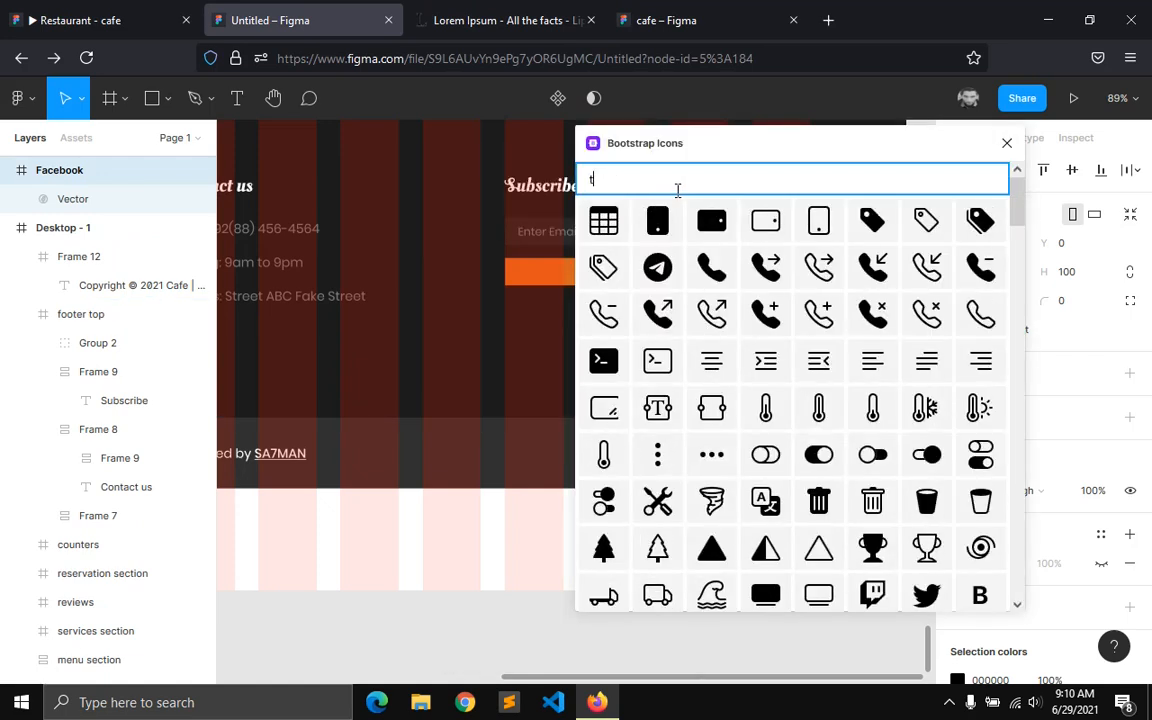
pyautogui.write('witter')
pyautogui.click(599, 228)
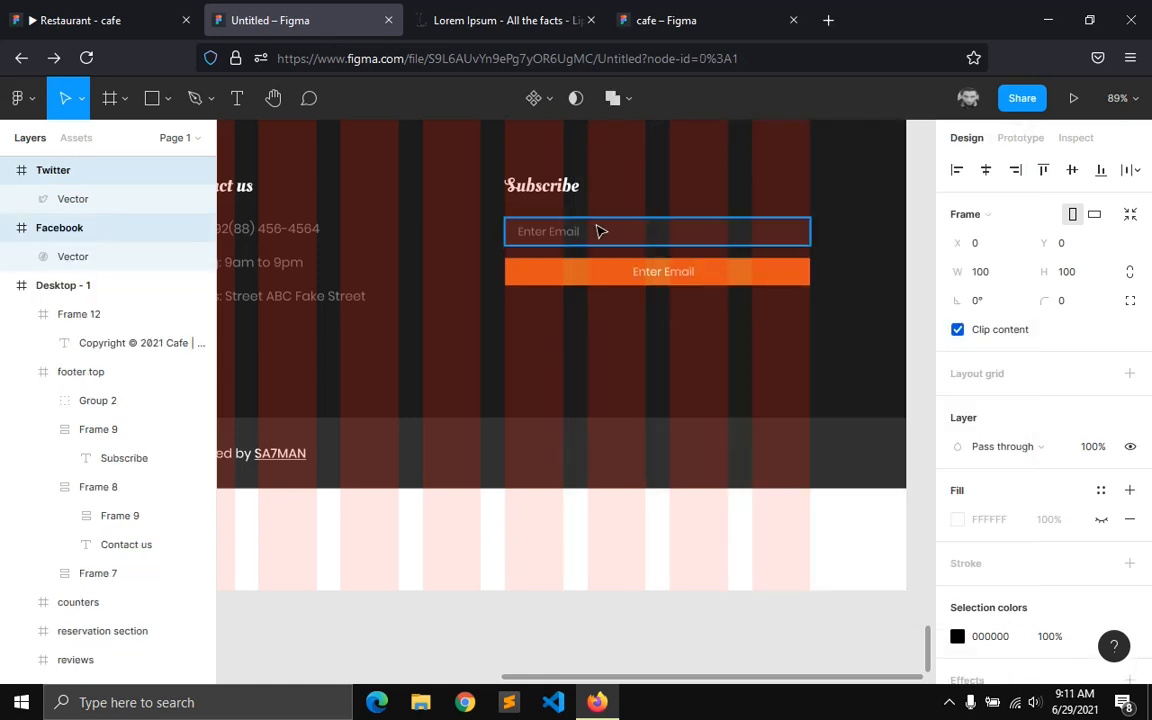
# - Insert the YouTube icon from the Bootstrap Icons plugin
pyautogui.hotkey('ctrl', '/')
pyautogui.click(587, 222)
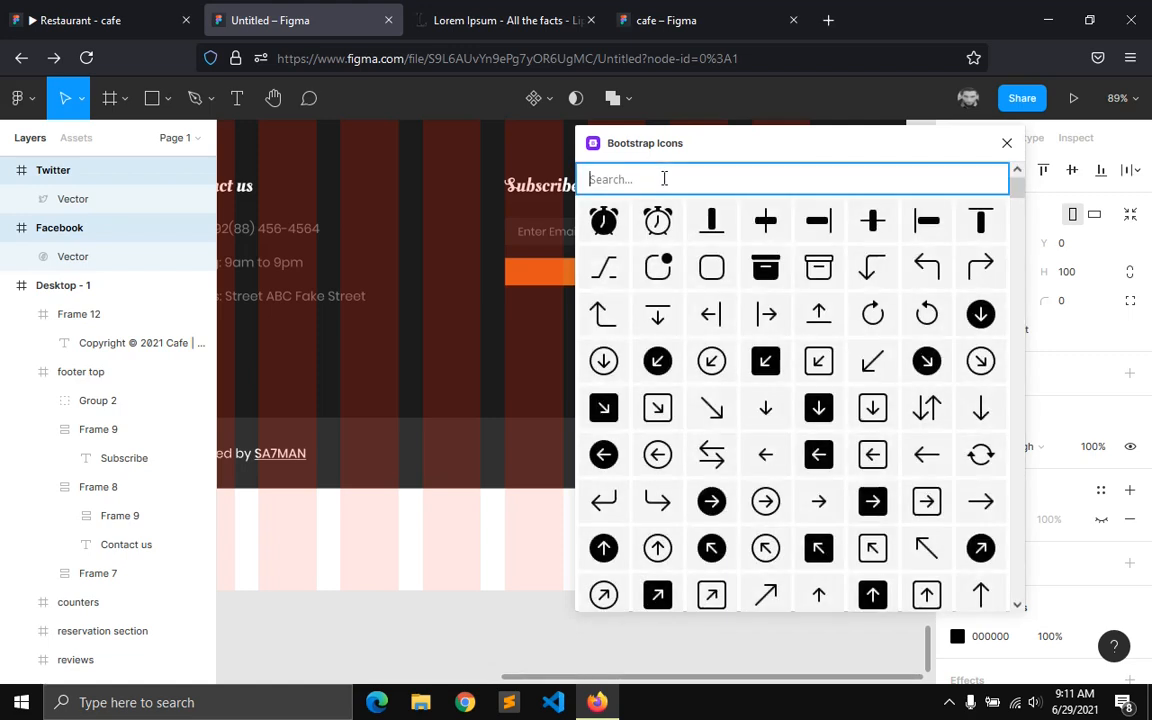
pyautogui.write('youtu')
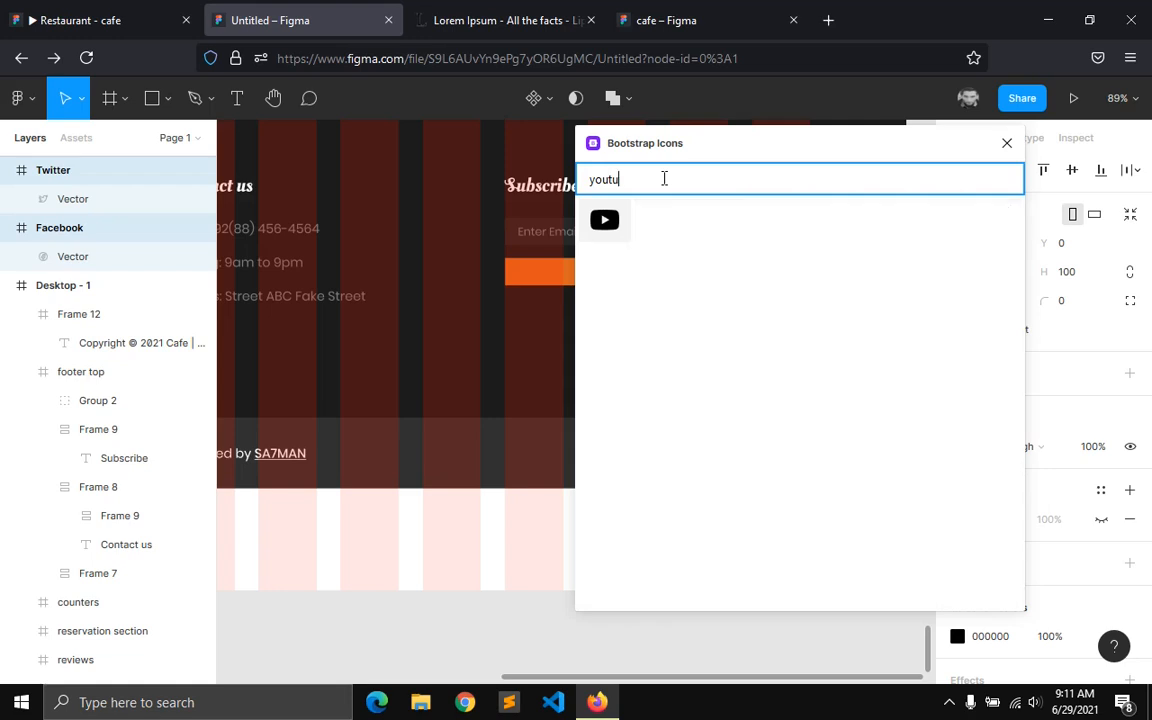
pyautogui.click(604, 219)
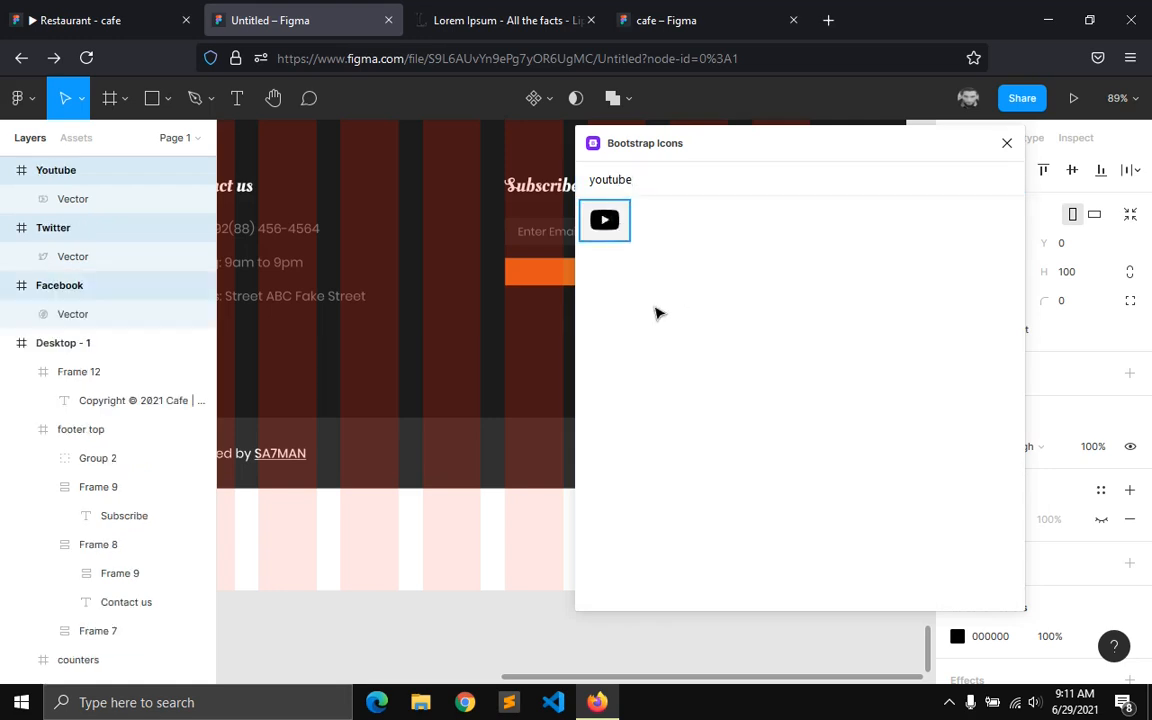
# - Insert the Instagram icon from the Bootstrap Icons plugin
pyautogui.click(651, 307)
pyautogui.hotkey('ctrl', '/')
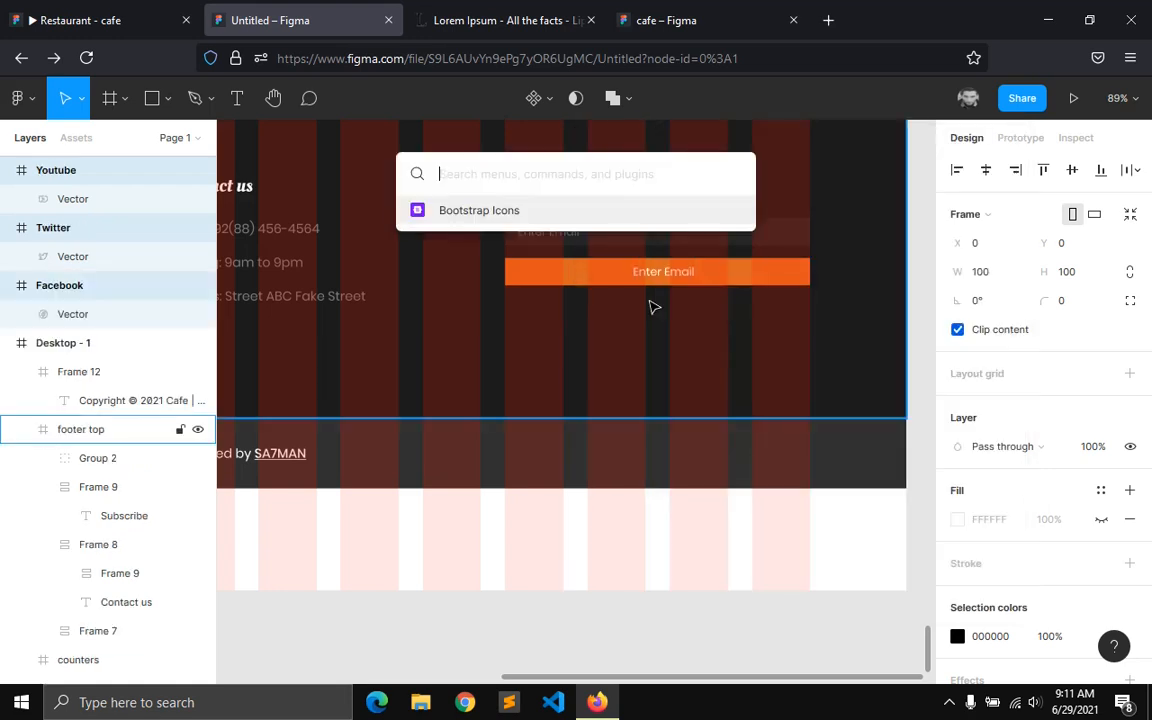
pyautogui.click(497, 212)
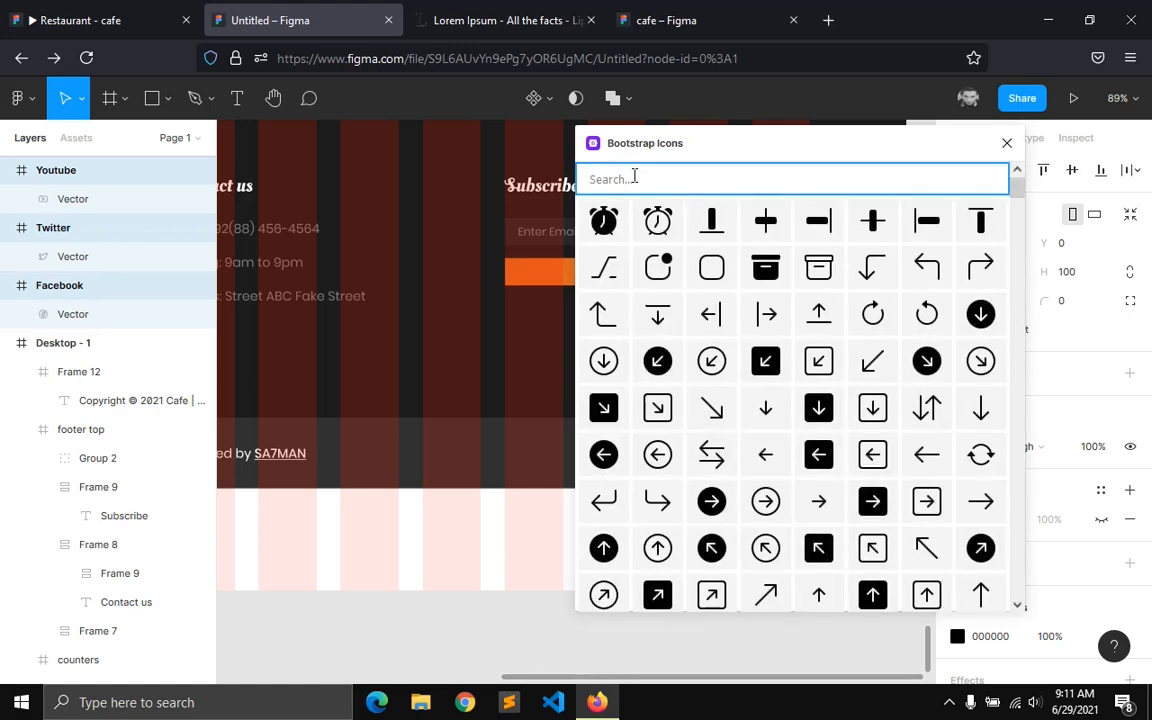
pyautogui.write('instag')
pyautogui.click(605, 220)
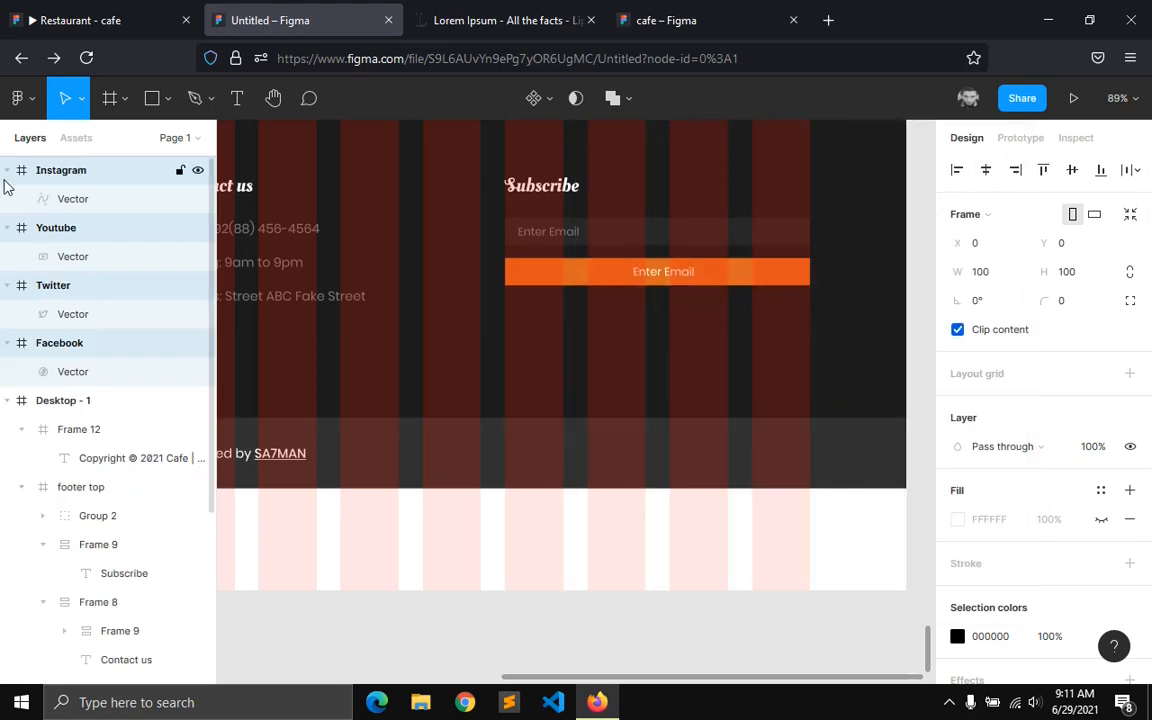
# - Wrap the four social icons in a horizontal auto layout frame and nest it inside the bottom bar frame
pyautogui.click(7, 171)
pyautogui.click(8, 199)
pyautogui.click(8, 227)
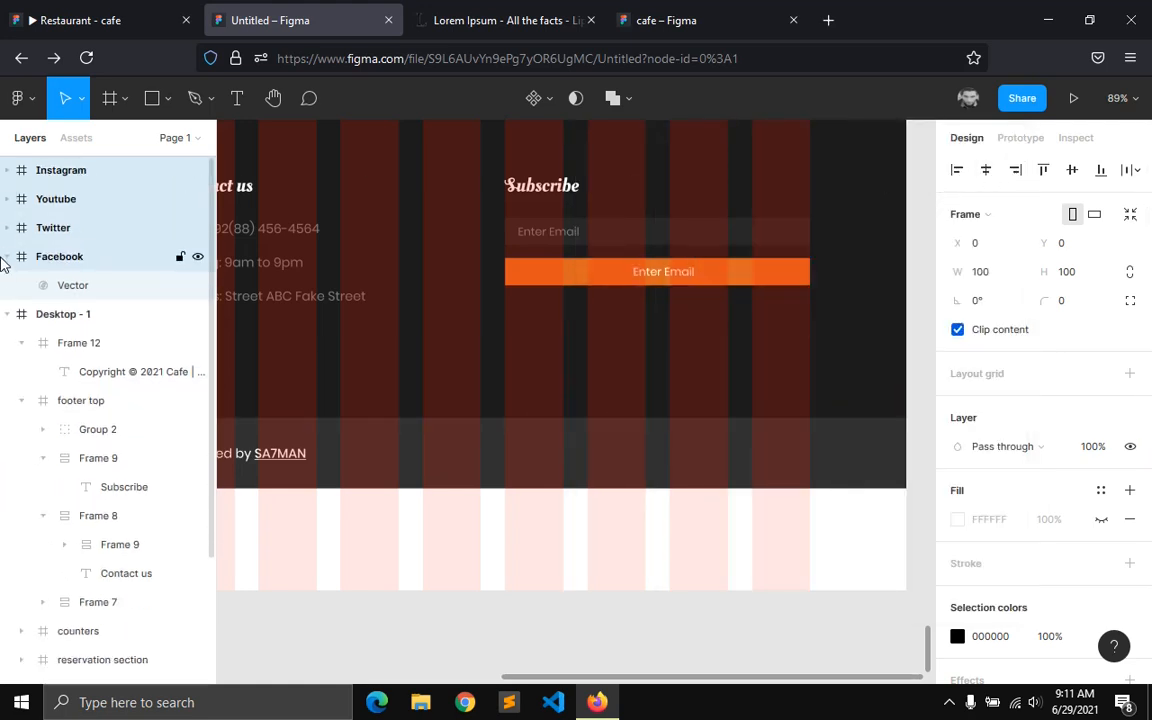
pyautogui.click(8, 256)
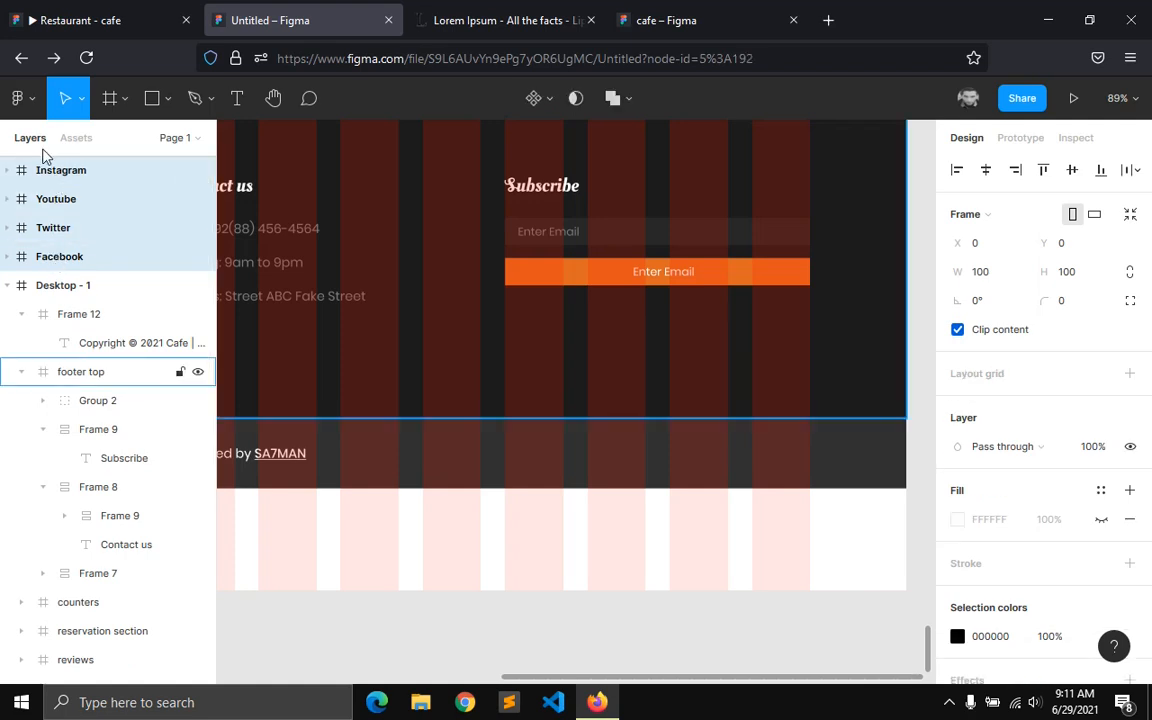
pyautogui.hotkey('shift', 'a')
pyautogui.click(979, 402)
pyautogui.moveTo(58, 176); pyautogui.dragTo(77, 242)
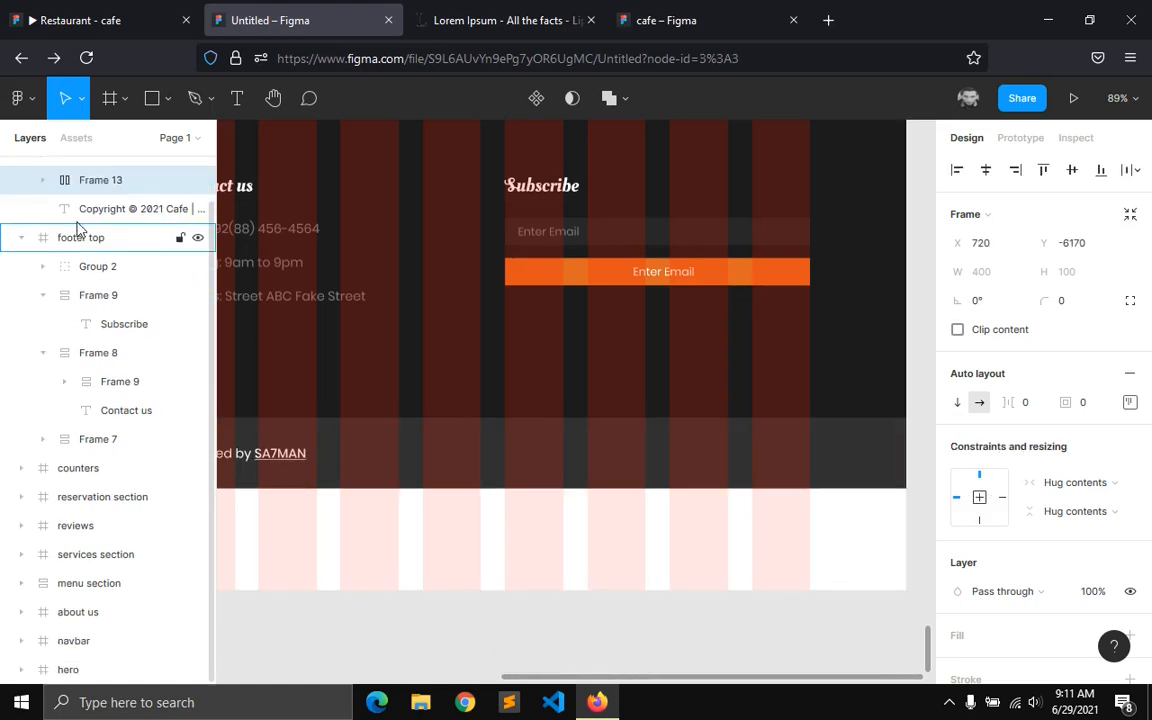
# - Rename the bottom bar frame as footer bottom, keeping its position flush below the footer top section
pyautogui.click(82, 205)
pyautogui.doubleClick(82, 205)
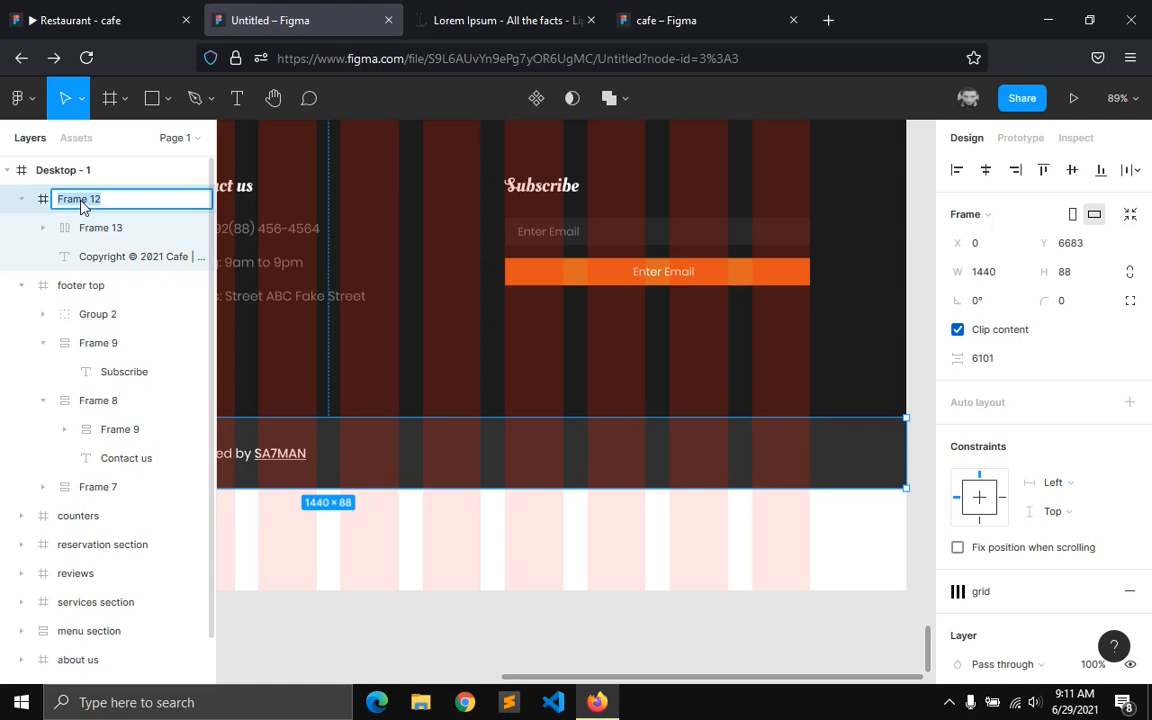
pyautogui.write('footer bottom')
pyautogui.press('Return')
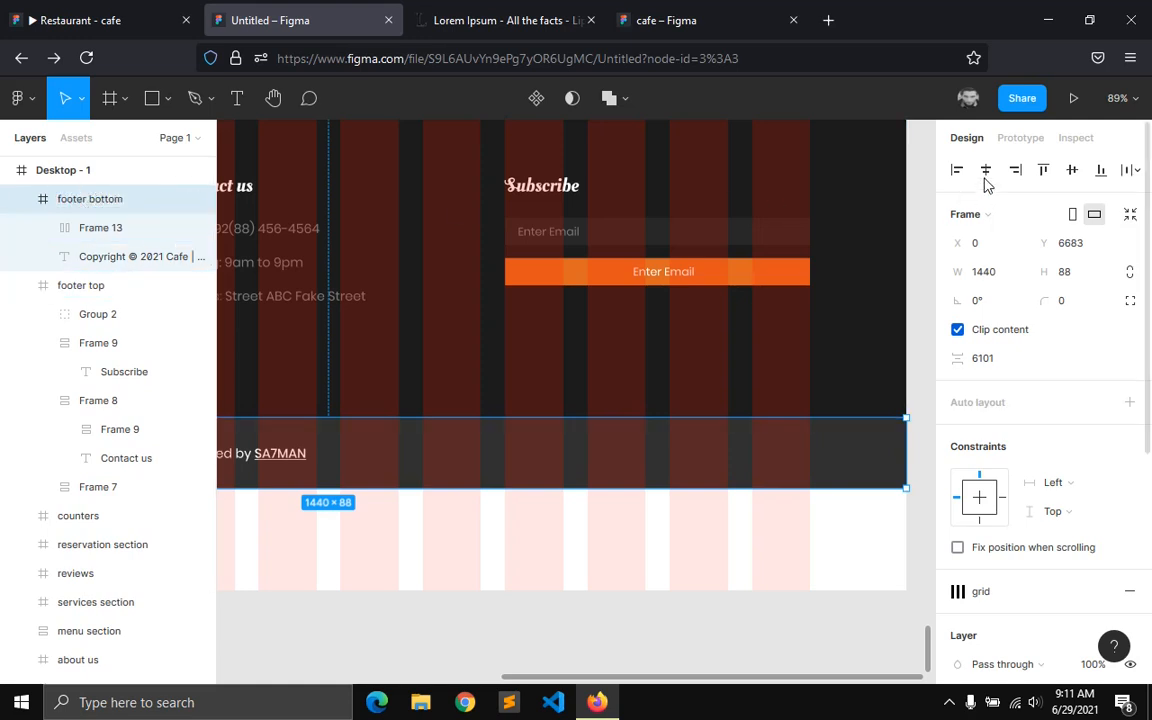
pyautogui.click(1072, 170)
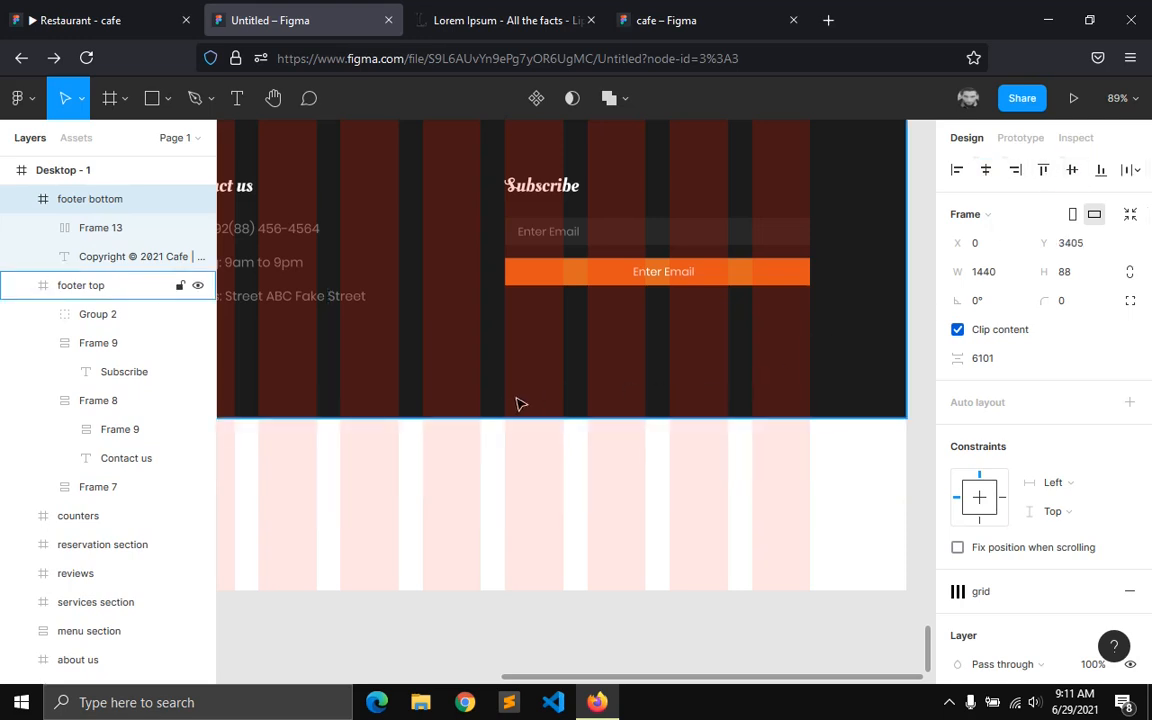
pyautogui.hotkey('ctrl', 'z')
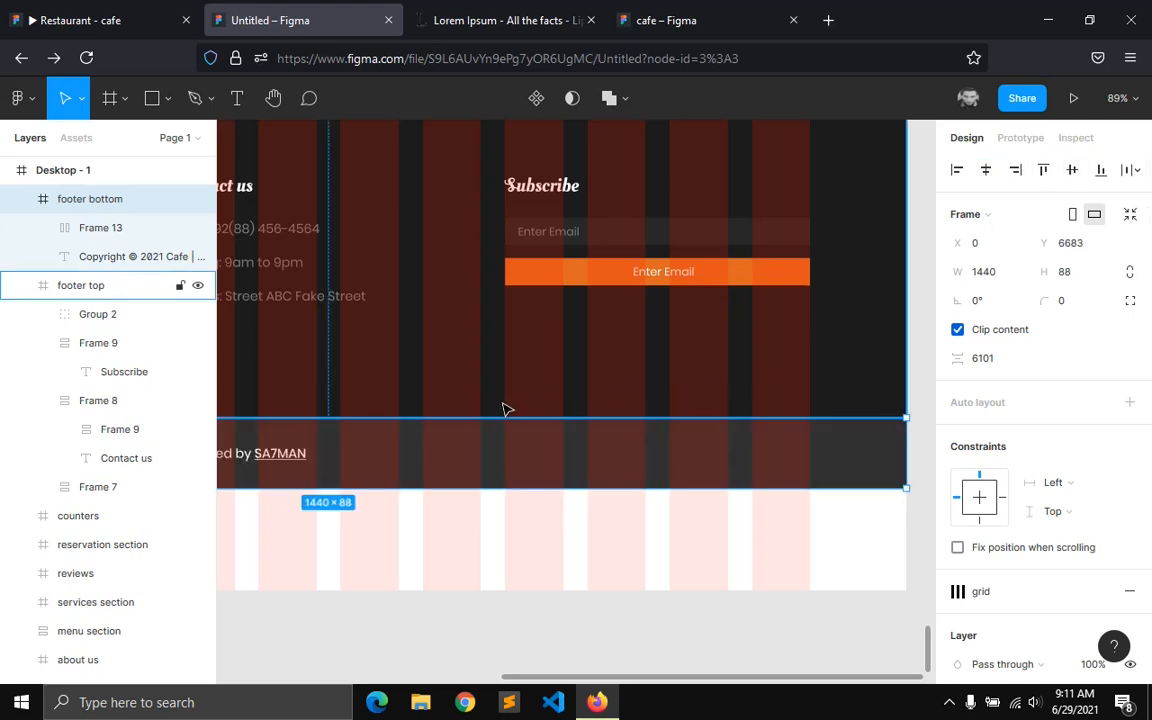
# - Rename the icon row frame as social icons and centre it horizontally and vertically in the bottom bar
pyautogui.click(101, 236)
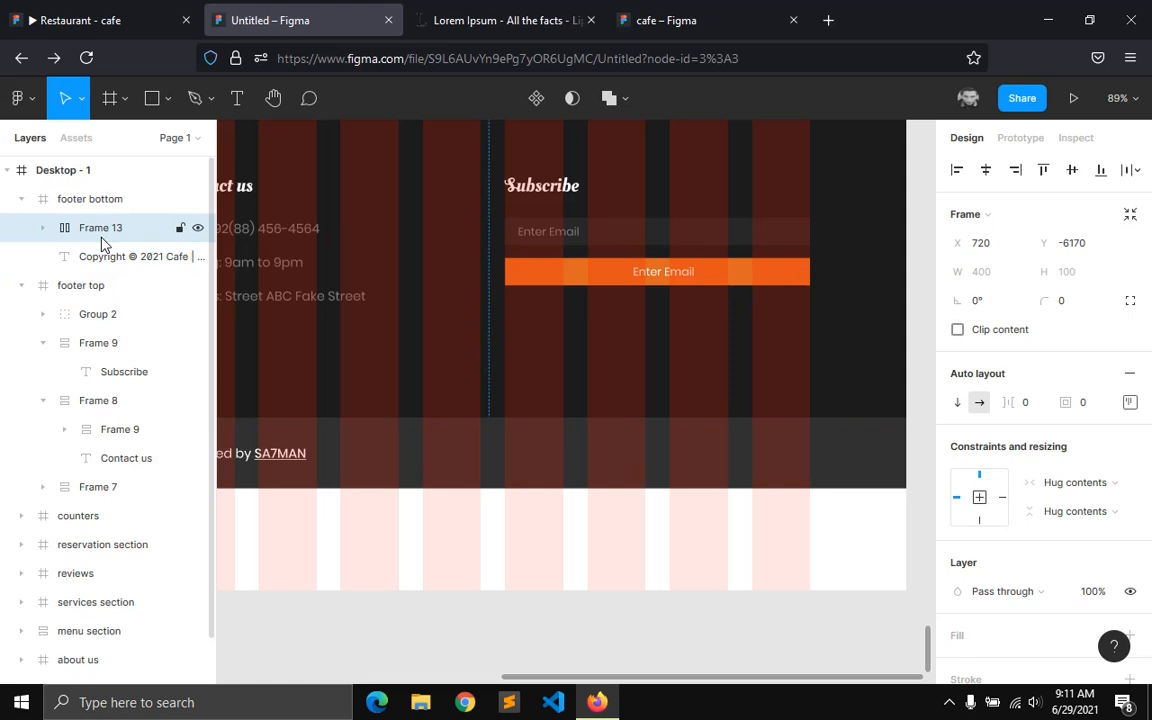
pyautogui.doubleClick(101, 240)
pyautogui.write('social icons')
pyautogui.press('Return')
pyautogui.click(956, 169)
pyautogui.click(1043, 170)
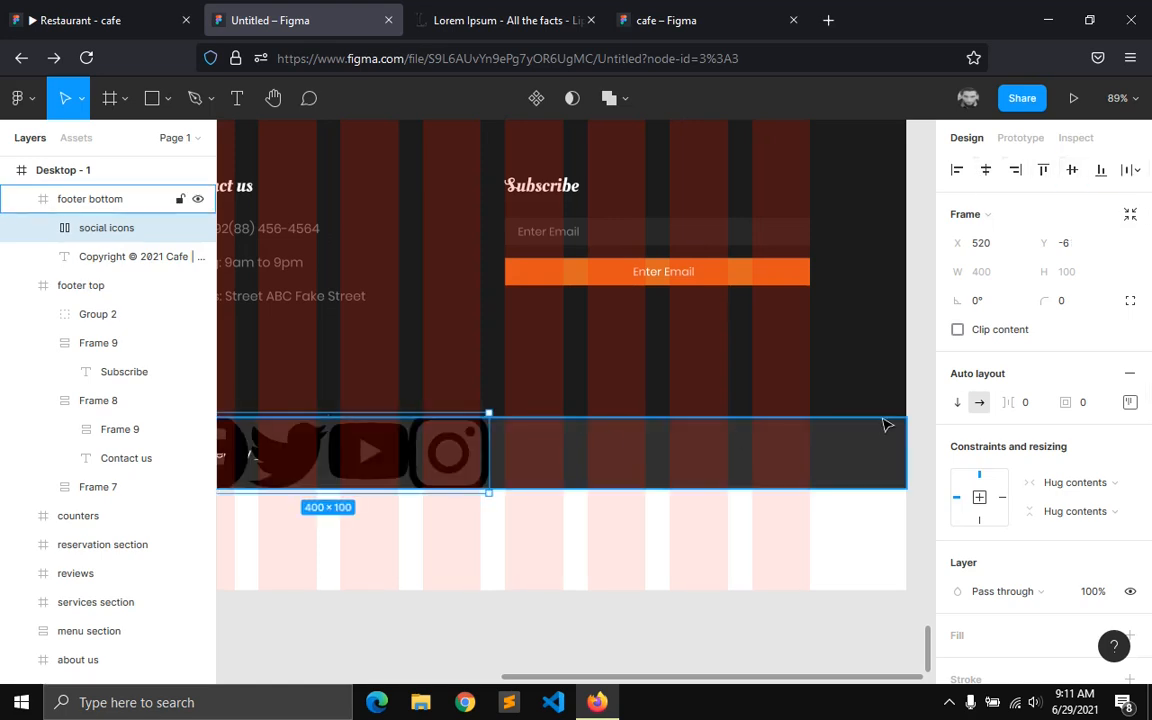
# - Resize all four social icons to 18 × 18 with their proportions locked
pyautogui.press('Return')
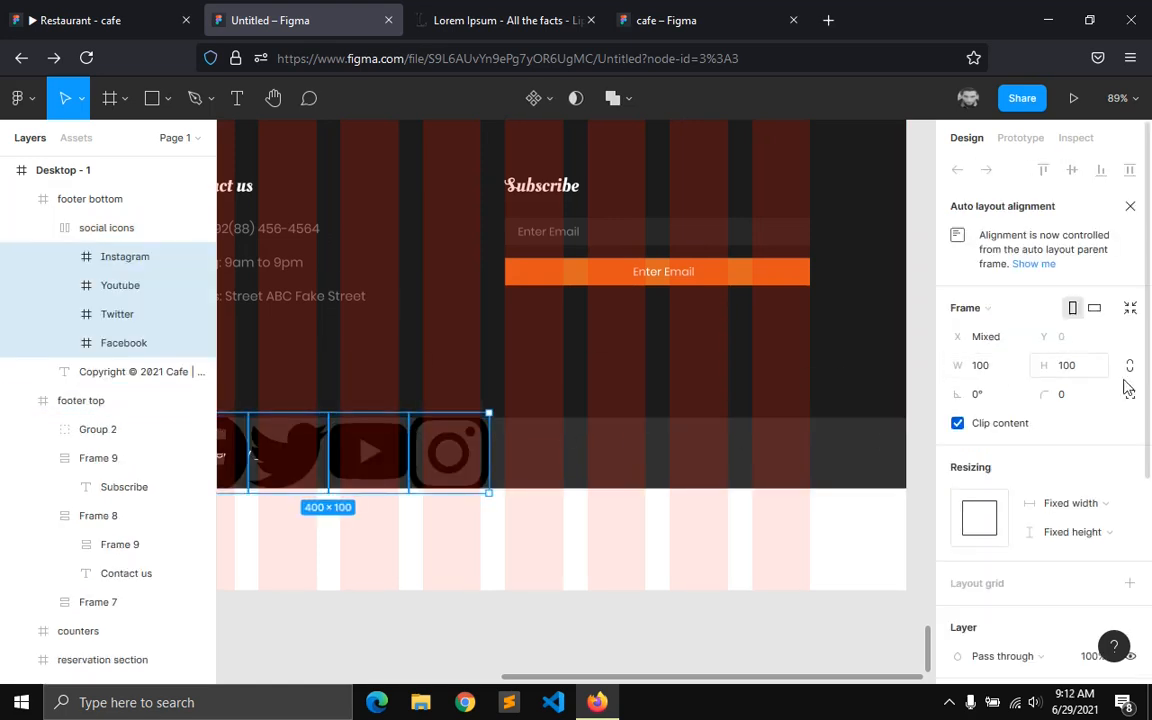
pyautogui.click(985, 366)
pyautogui.write('18')
pyautogui.press('Return')
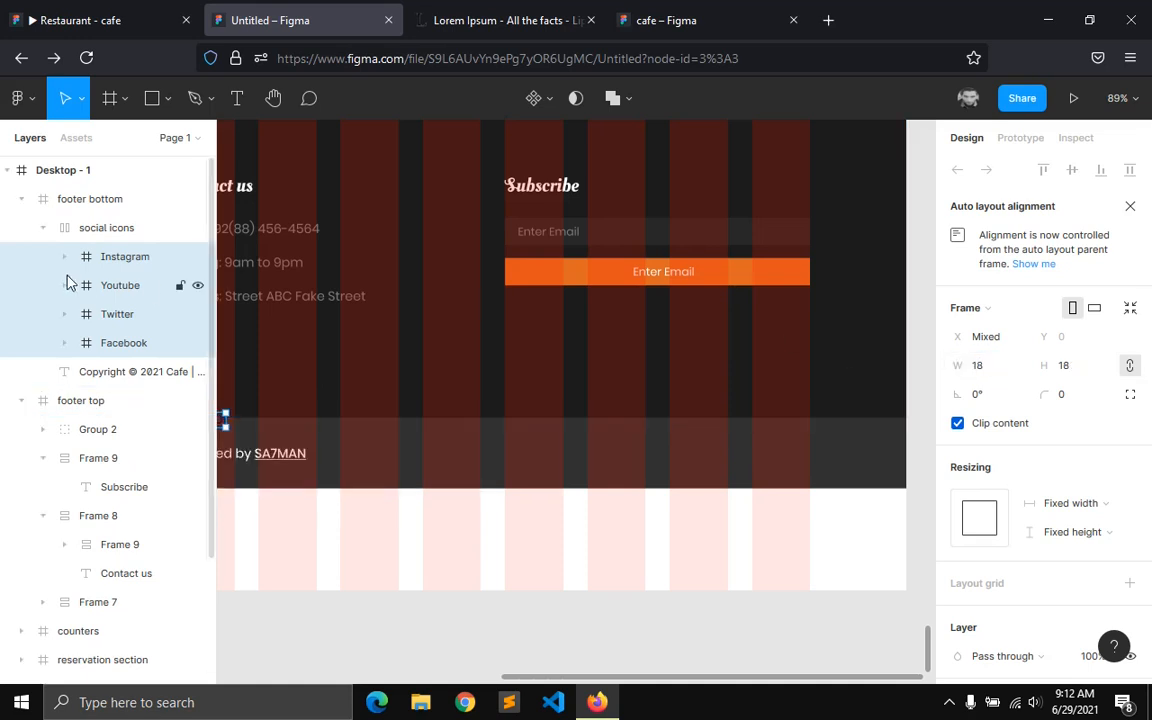
# - Move the social icons row to the last grid column at X 1246, Y 31 and constrain it to the right
pyautogui.hotkey('shift', 'Return')
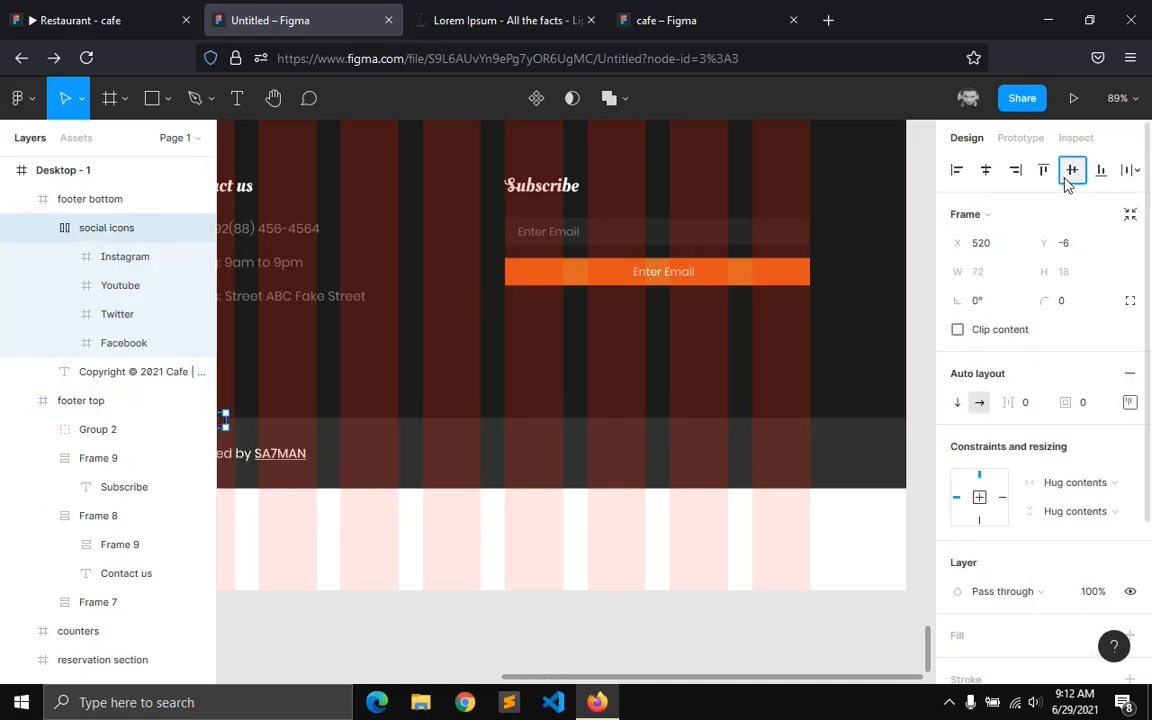
pyautogui.click(1015, 170)
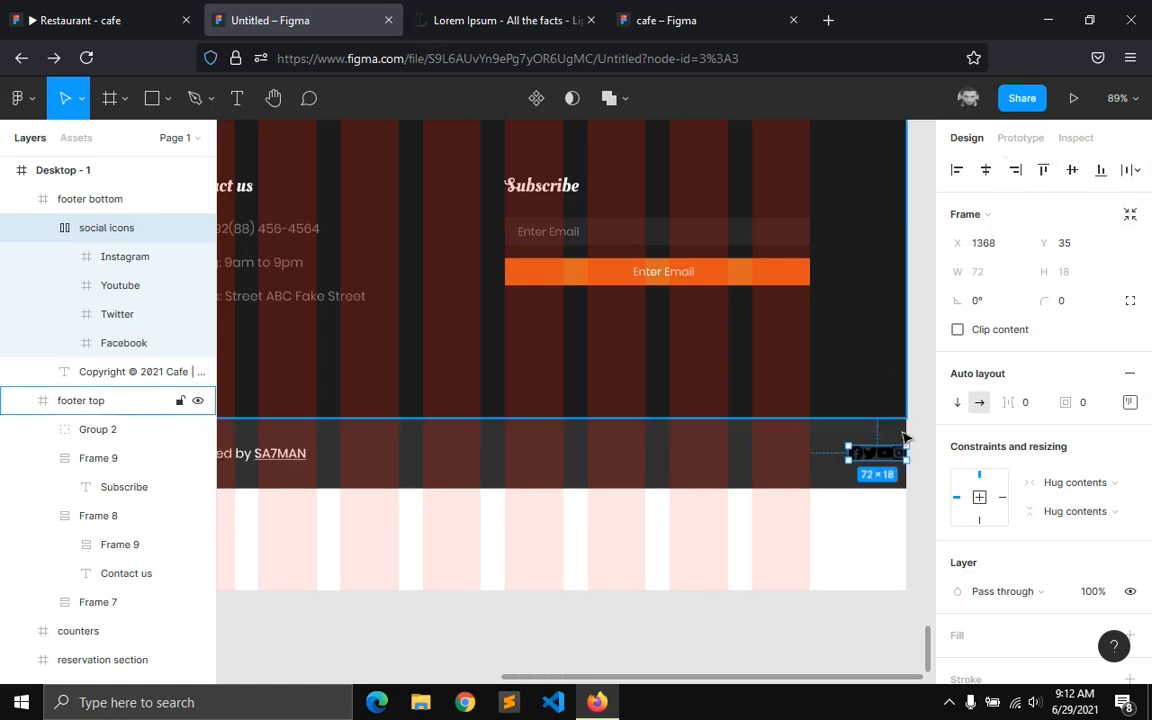
pyautogui.moveTo(800, 451)
pyautogui.mouseDown()
pyautogui.moveTo(782, 455)
pyautogui.moveTo(794, 458)
pyautogui.mouseUp()
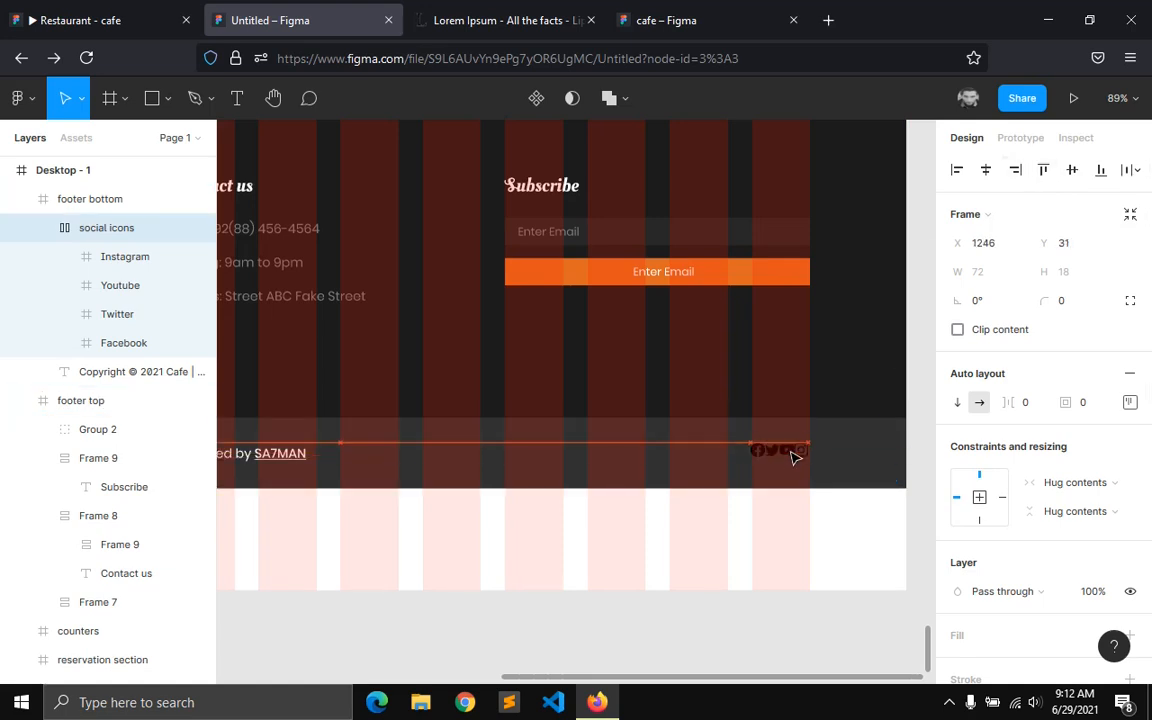
pyautogui.click(1003, 497)
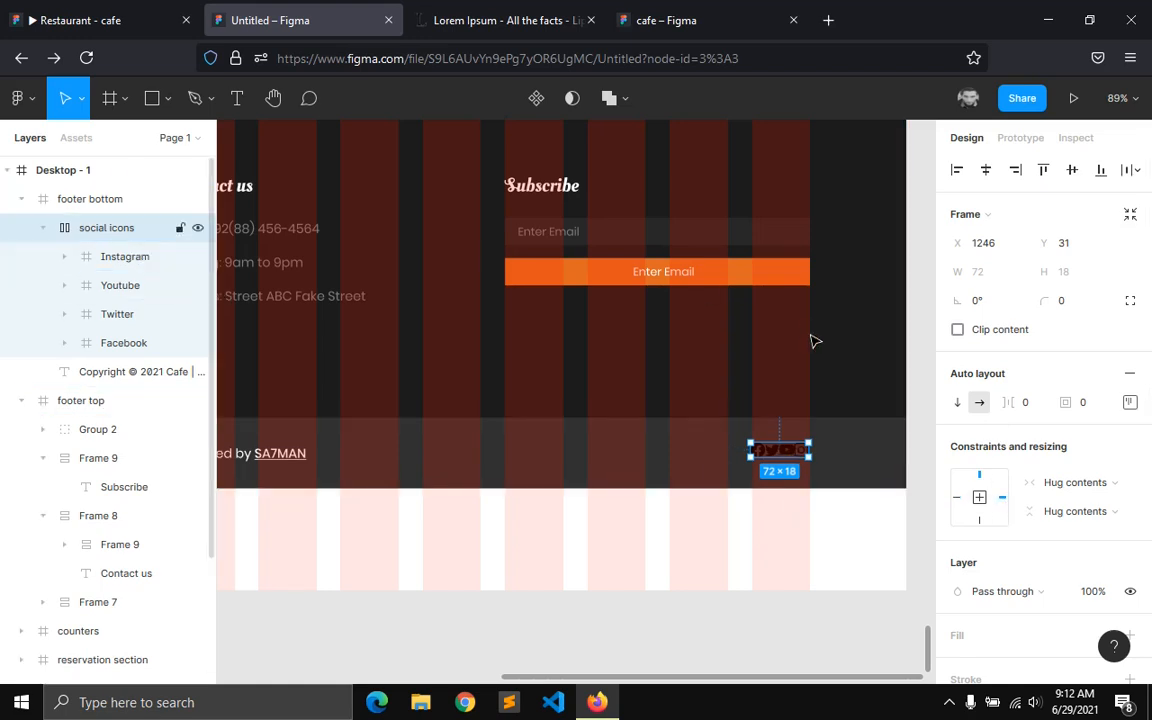
# - Set the spacing between the social icons to 24
pyautogui.click(1030, 403)
pyautogui.press('Up')
pyautogui.press('Up')
pyautogui.press('Up')
pyautogui.press('Up')
pyautogui.press('Up')
pyautogui.press('Up')
pyautogui.press('Up')
pyautogui.press('Up')
pyautogui.scroll(5, 838, 465)
pyautogui.press('Up')
pyautogui.press('Up')
pyautogui.press('Up')
pyautogui.press('Up')
pyautogui.press('Up')
pyautogui.press('Up')
pyautogui.press('Up')
pyautogui.press('Up')
pyautogui.press('Up')
pyautogui.press('Up')
pyautogui.press('Up')
pyautogui.press('Up')
pyautogui.press('Up')
pyautogui.press('Up')
pyautogui.press('Up')
pyautogui.press('Up')
pyautogui.press('Up')
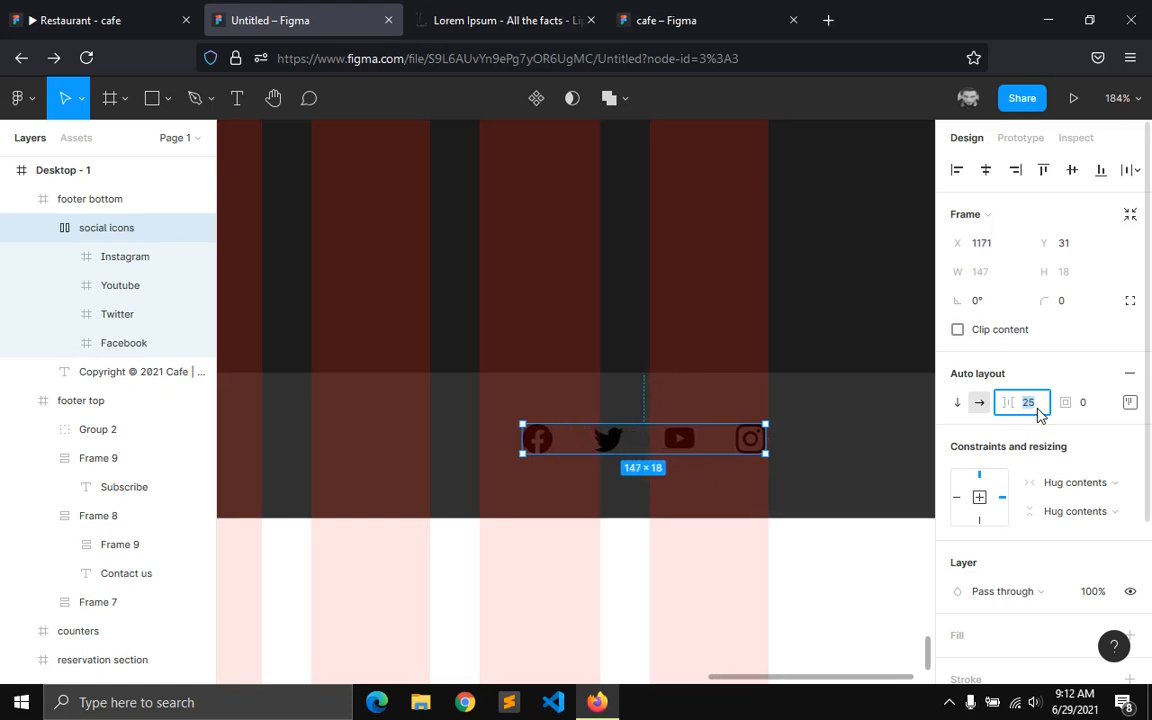
pyautogui.press('Down')
# - Apply the white colour style to the social icons
pyautogui.scroll(-3, 1005, 535)
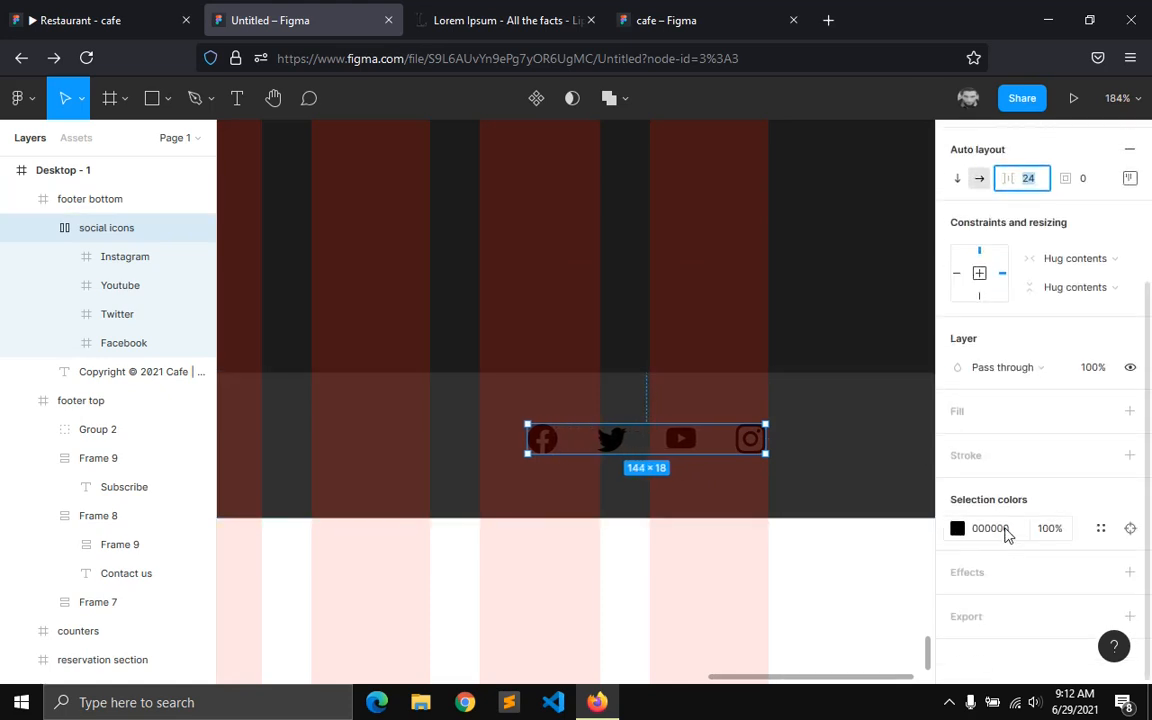
pyautogui.click(1100, 528)
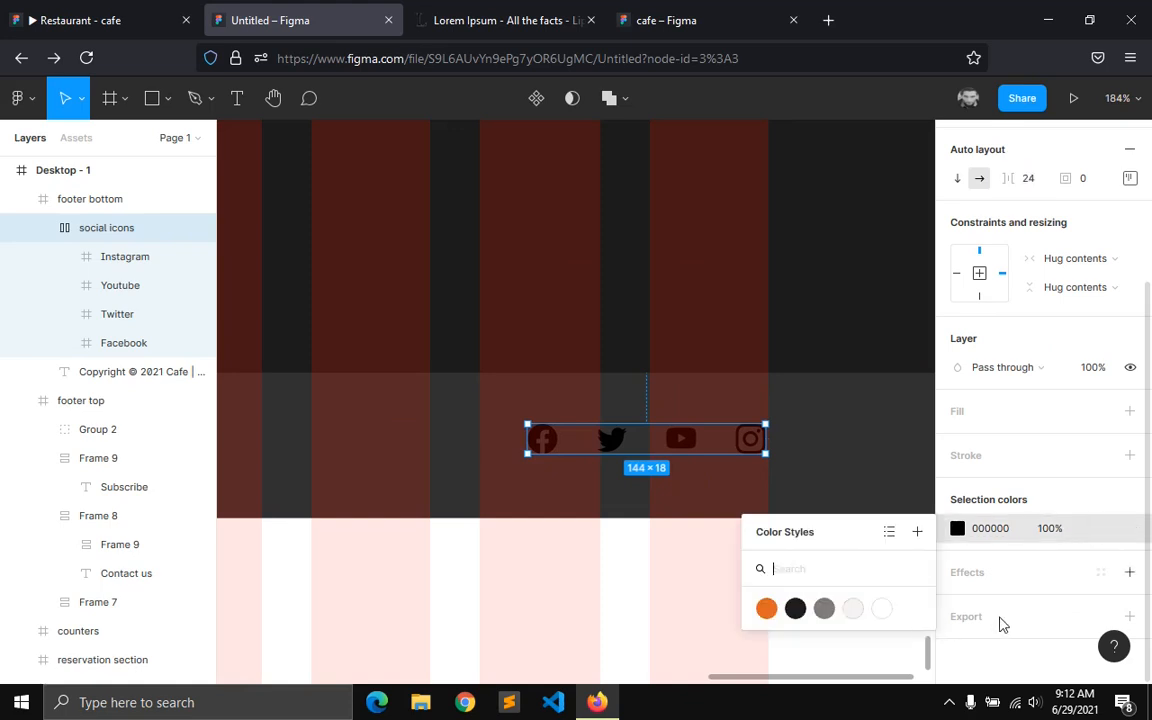
pyautogui.click(881, 608)
pyautogui.click(625, 591)
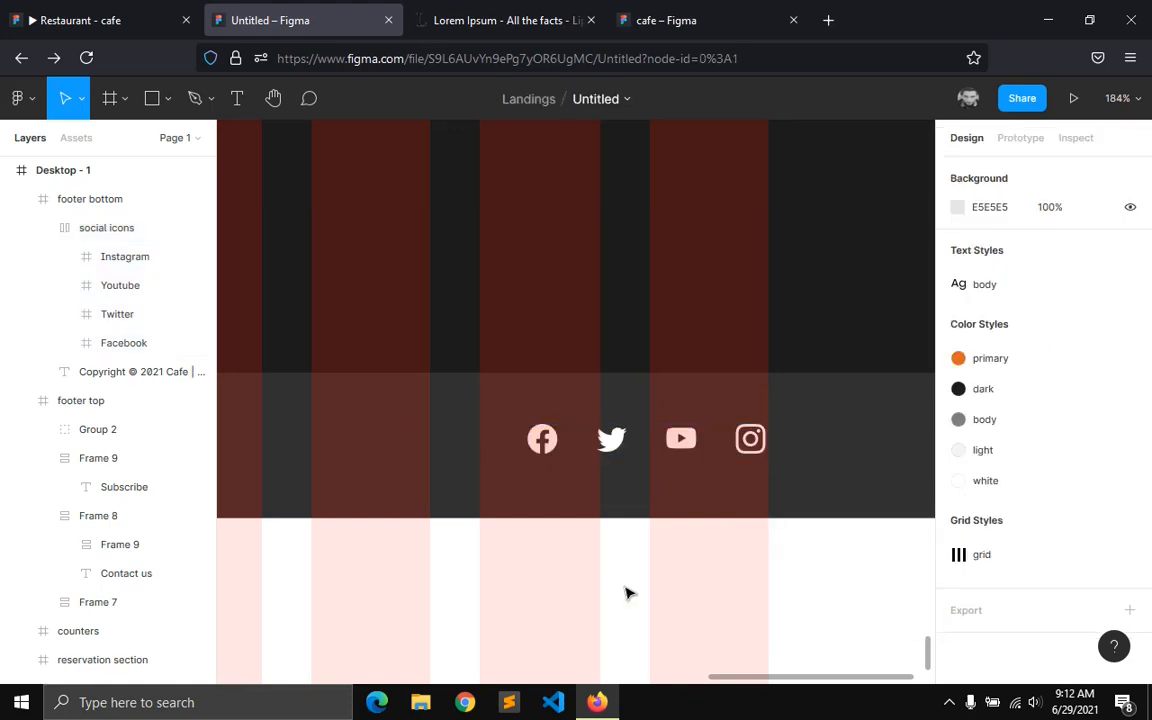
pyautogui.scroll(-3, 625, 591)
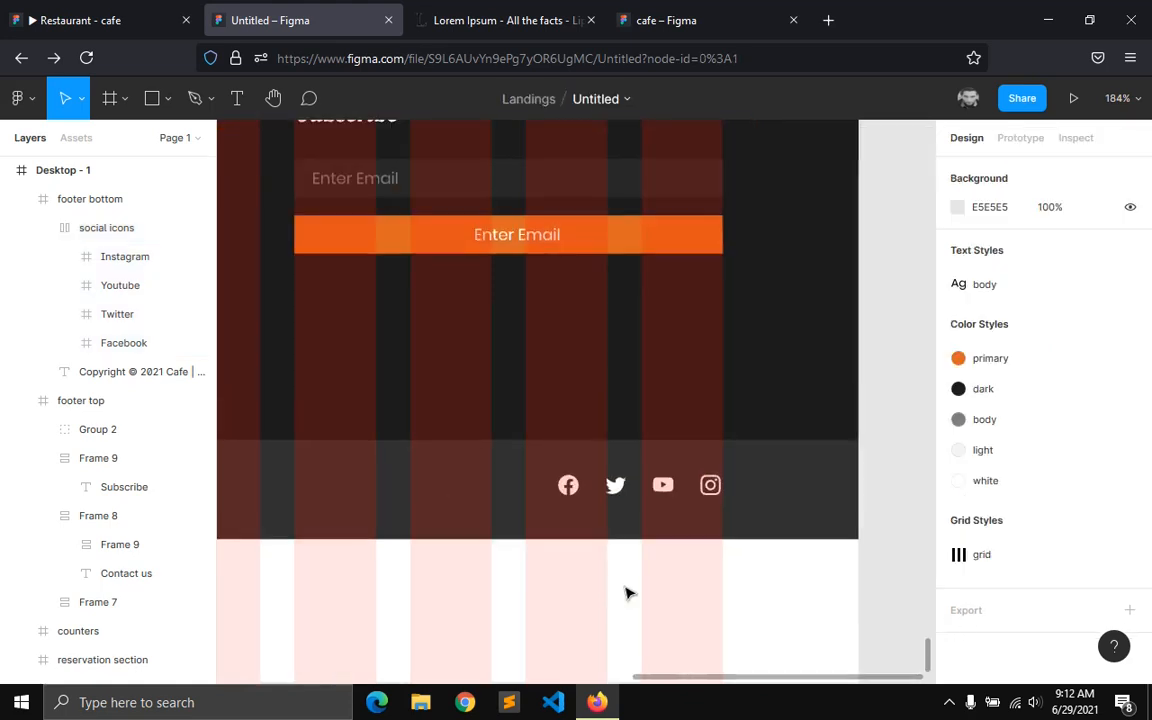
# - Centre the social icons row vertically within the footer's bottom bar
pyautogui.click(170, 227)
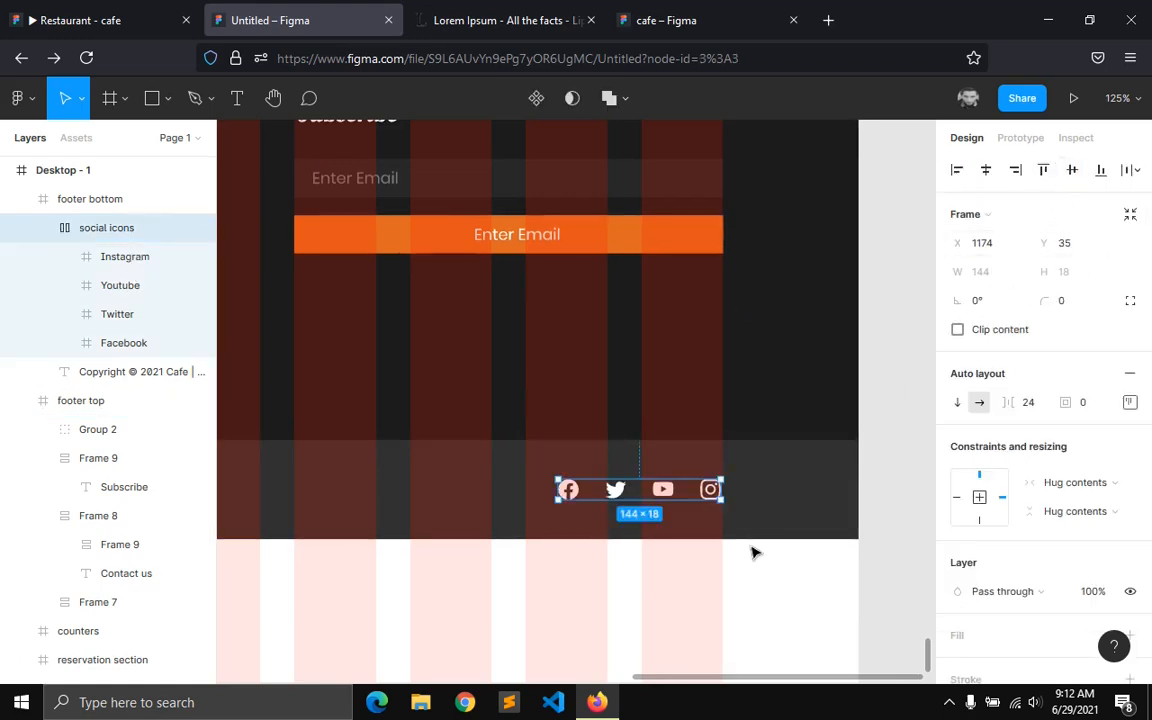
pyautogui.click(565, 615)
pyautogui.scroll(-3, 565, 615)
pyautogui.moveTo(630, 679); pyautogui.dragTo(318, 703)
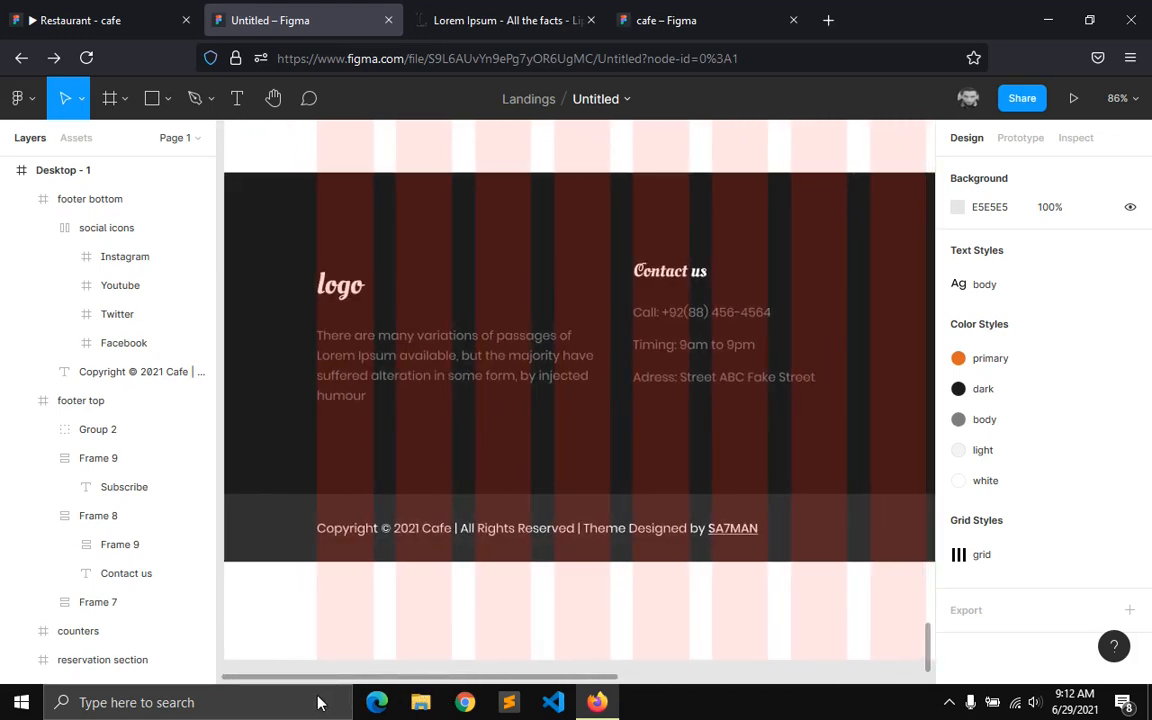
# - Collapse the footer bottom and footer top frames in the layer list
pyautogui.click(355, 462)
pyautogui.click(380, 358)
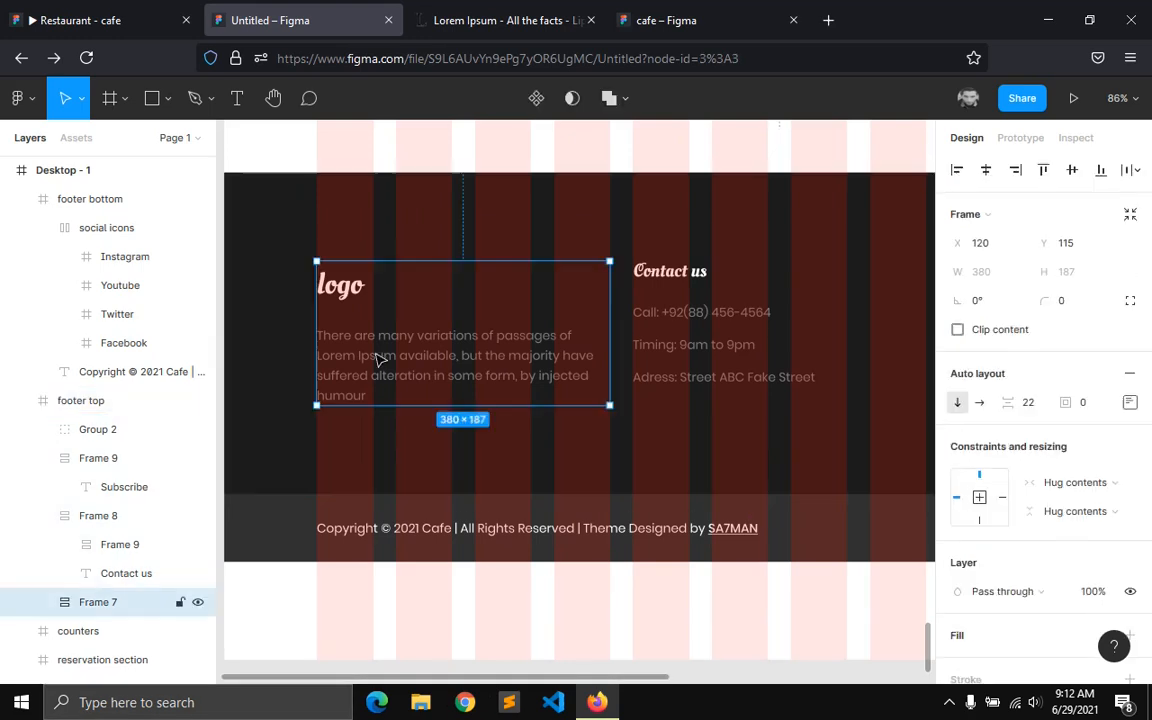
pyautogui.doubleClick(732, 319)
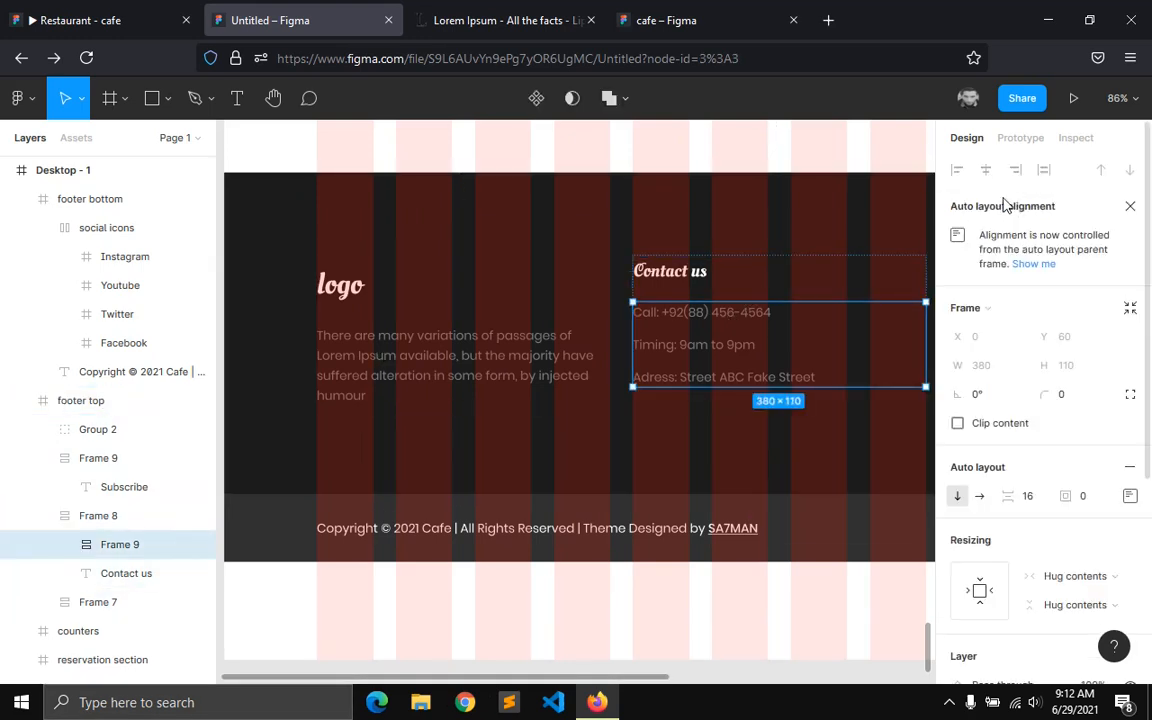
pyautogui.click(21, 199)
pyautogui.click(21, 228)
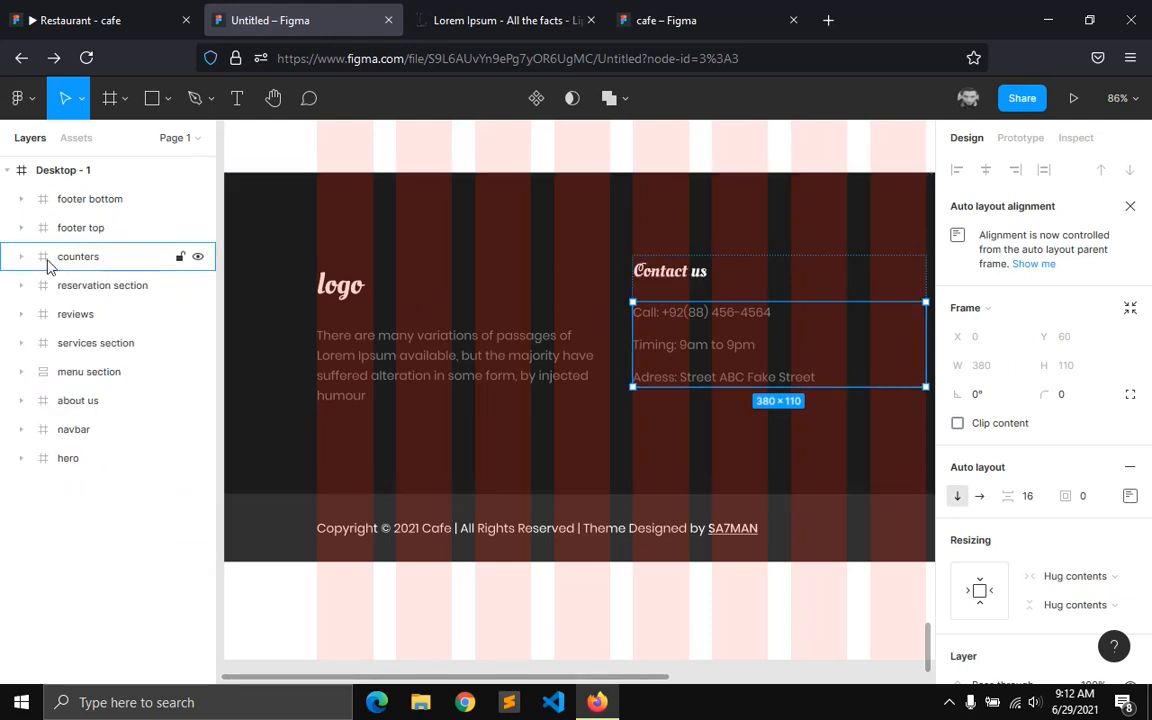
pyautogui.click(322, 488)
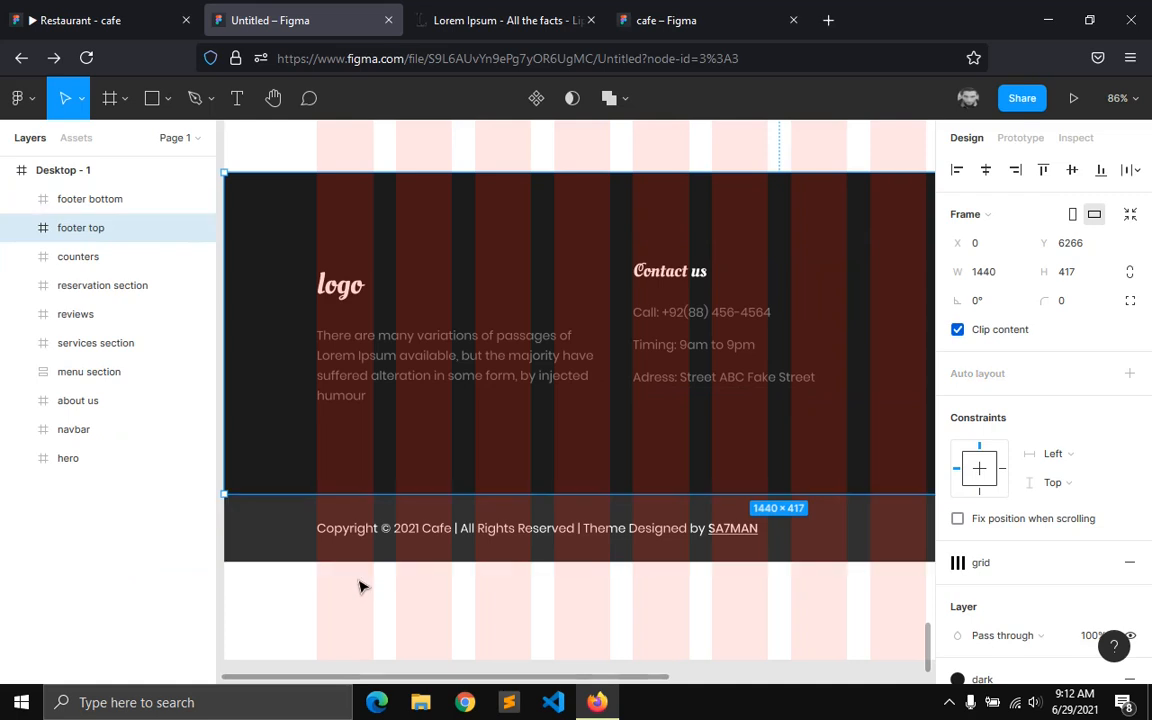
pyautogui.click(109, 197)
pyautogui.click(80, 170)
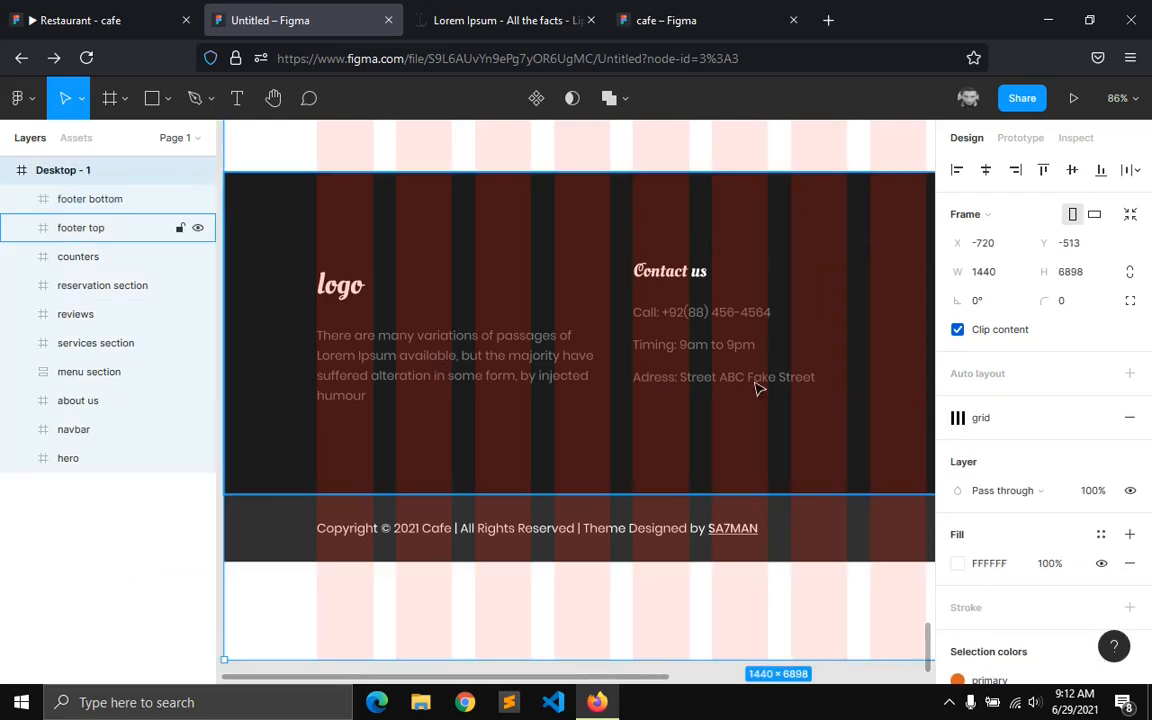
pyautogui.keyDown('ctrl'); pyautogui.scroll(-3, 579, 630); pyautogui.keyUp('ctrl')
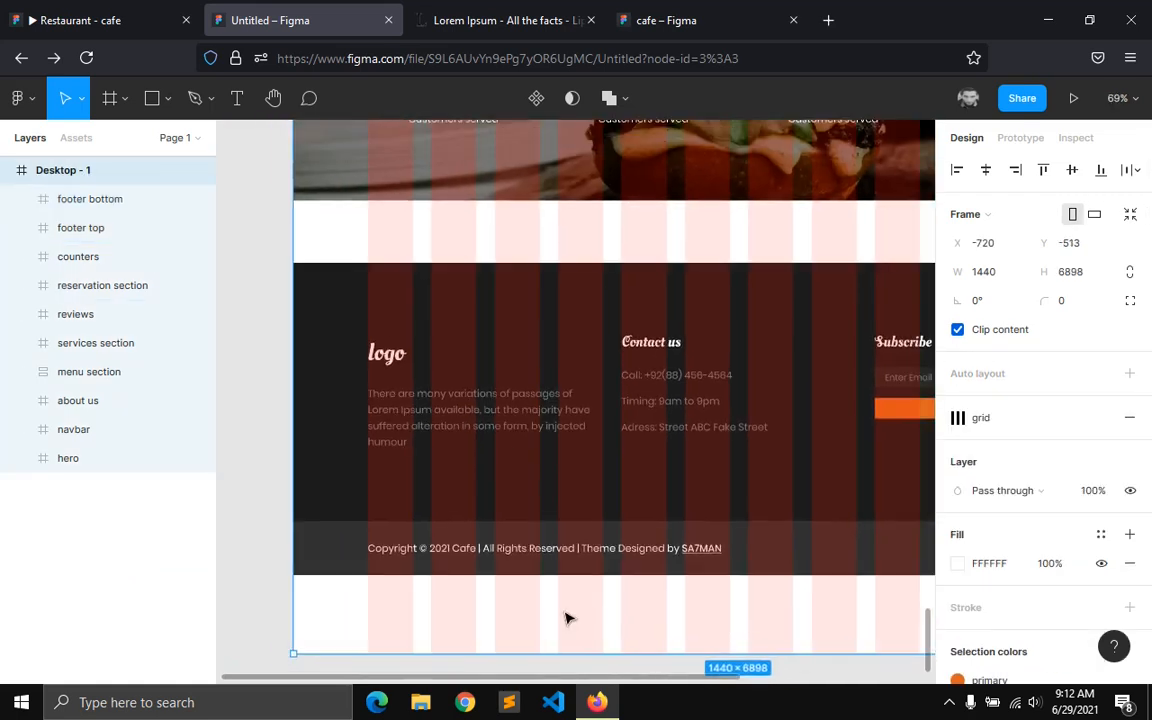
# - Centre the Contact us column vertically within the footer top frame
pyautogui.doubleClick(499, 421)
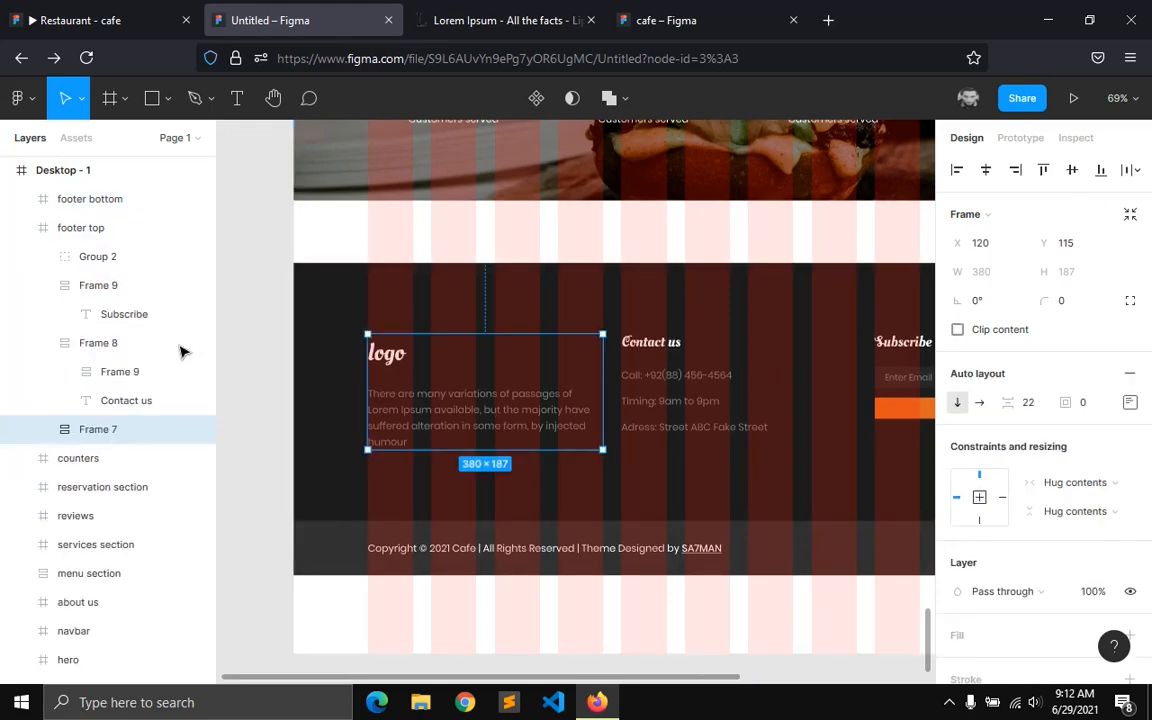
pyautogui.click(20, 229)
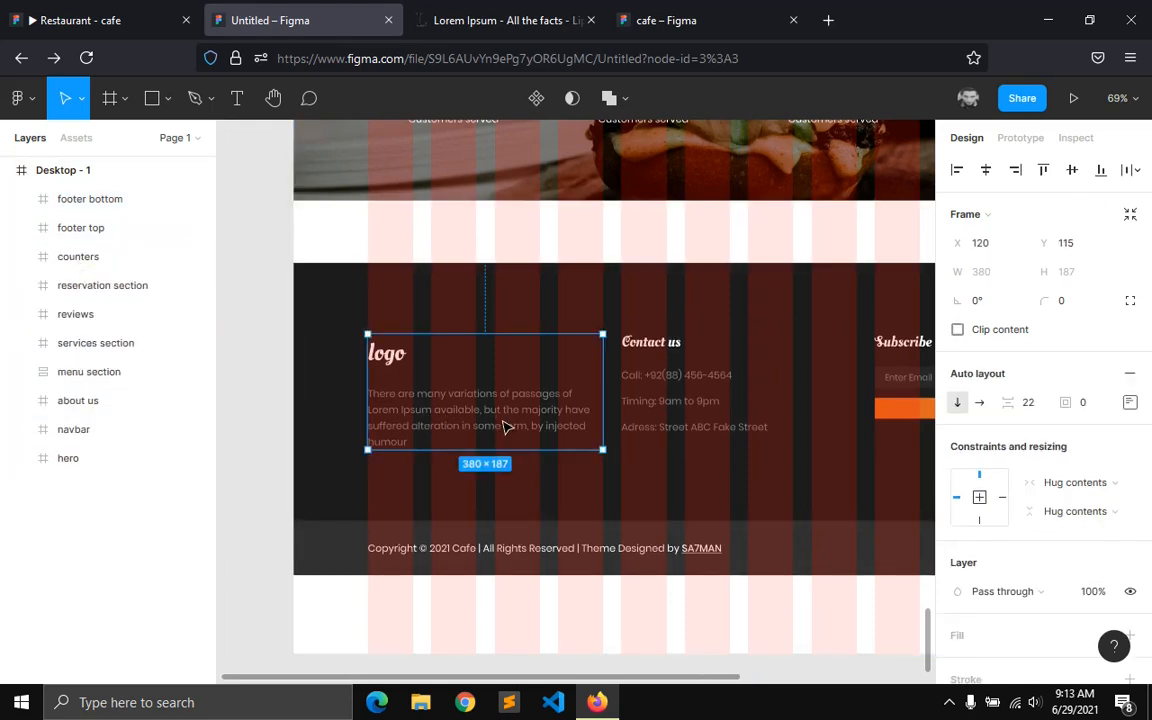
pyautogui.click(678, 385)
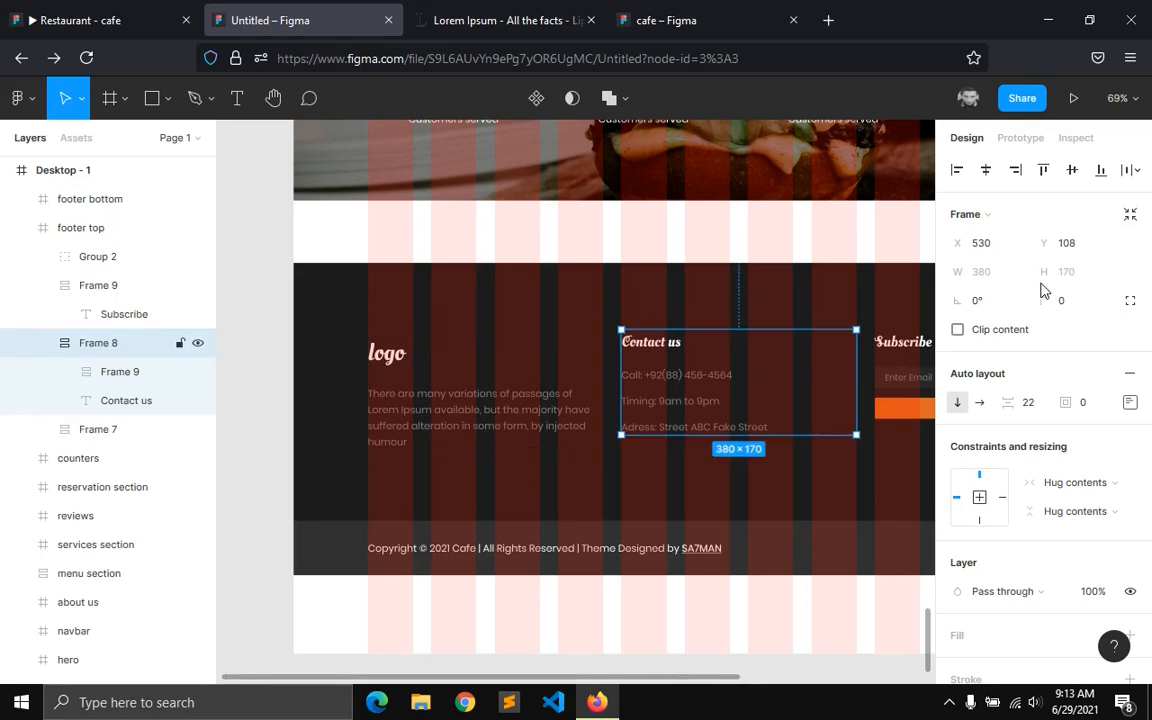
pyautogui.click(1072, 172)
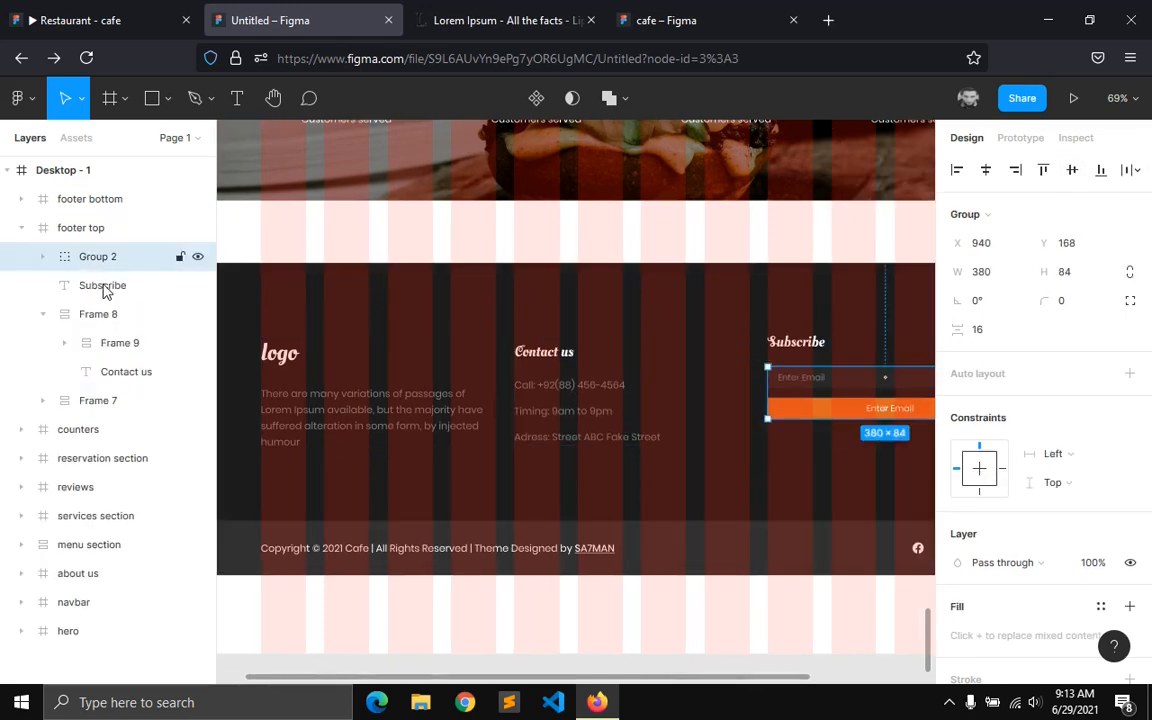
# - Wrap the Subscribe heading and email form group in a vertical auto layout frame and centre it vertically within the footer top
pyautogui.click(103, 285)
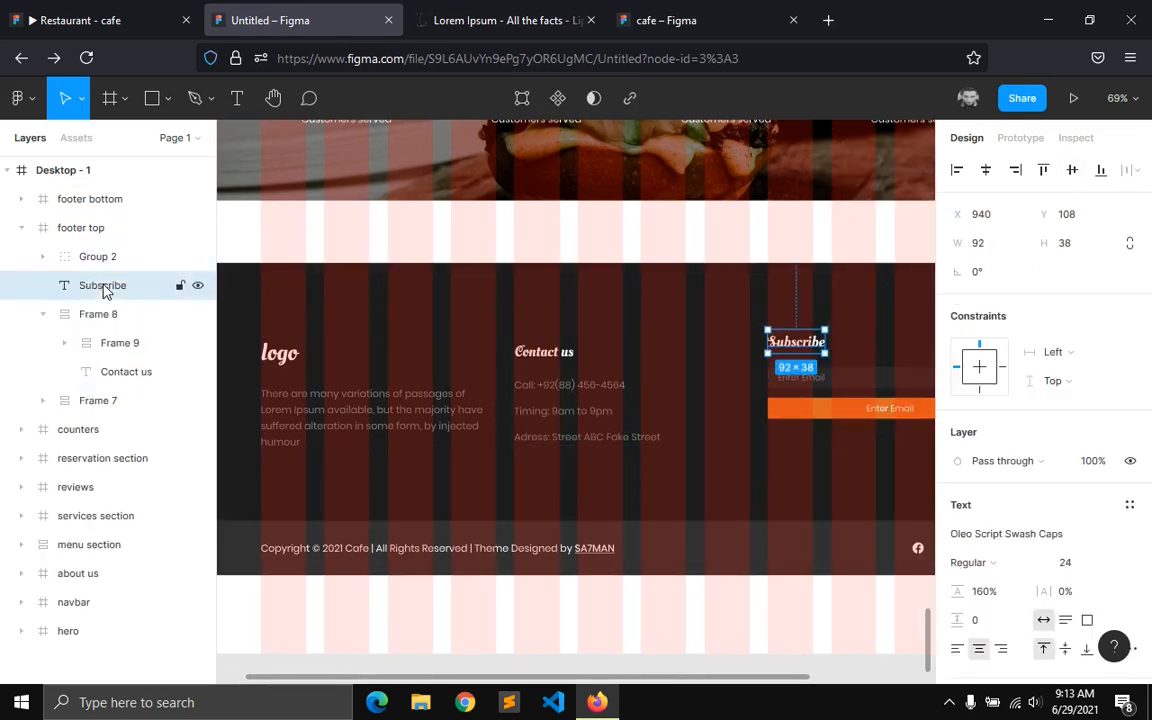
pyautogui.keyDown('shift'); pyautogui.click(104, 252); pyautogui.keyUp('shift')
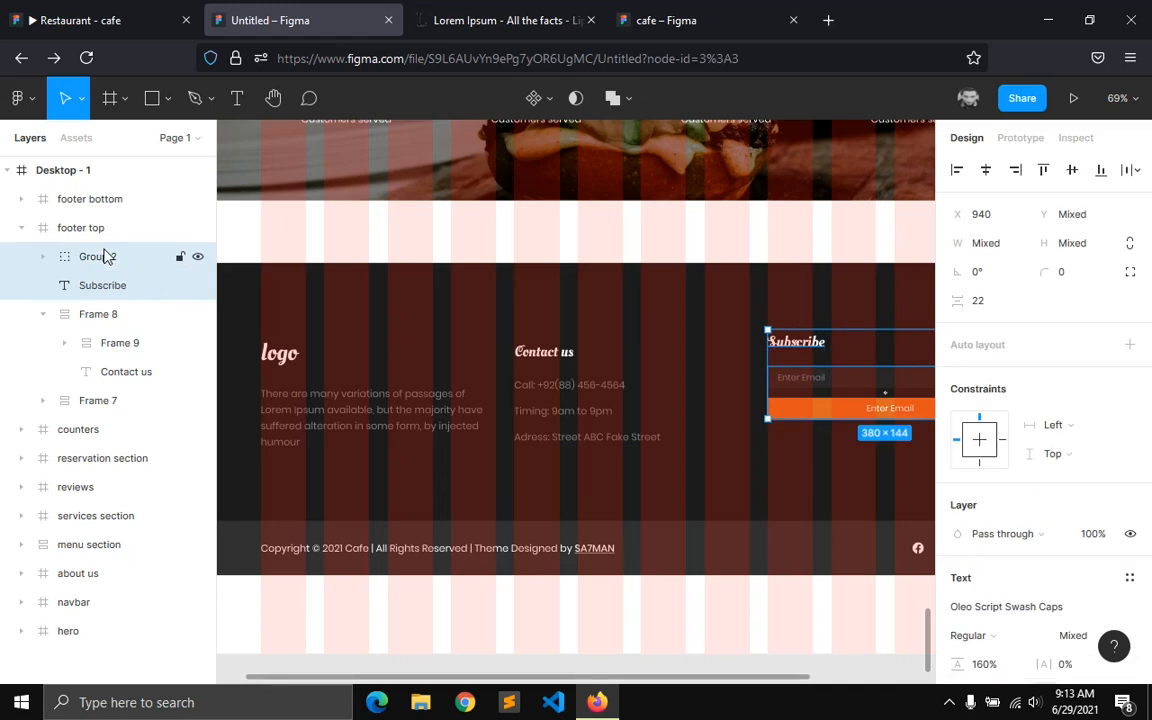
pyautogui.hotkey('shift', 'a')
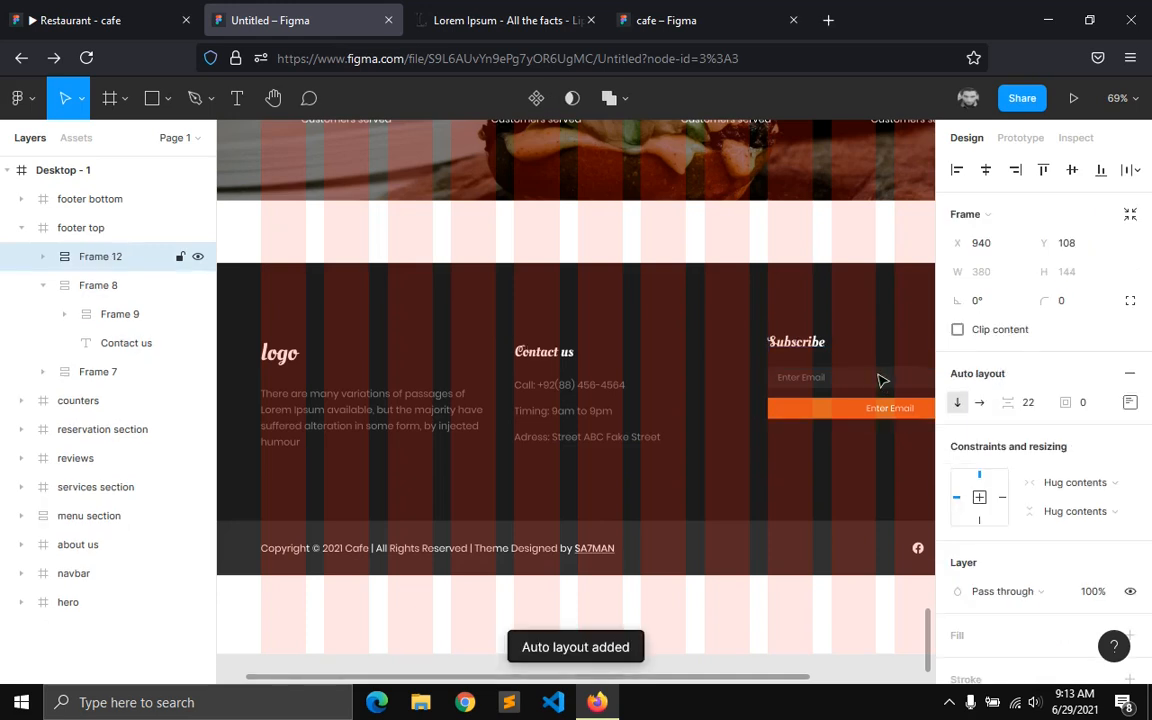
pyautogui.click(1074, 171)
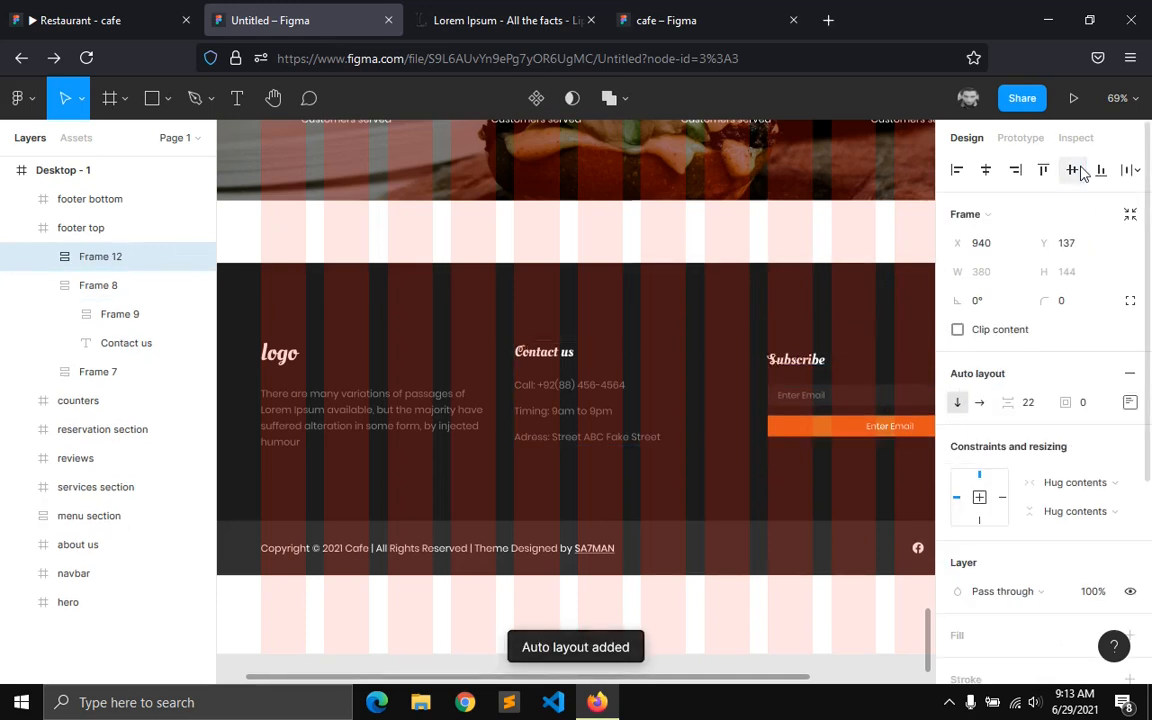
pyautogui.click(453, 625)
pyautogui.scroll(-2, 453, 625)
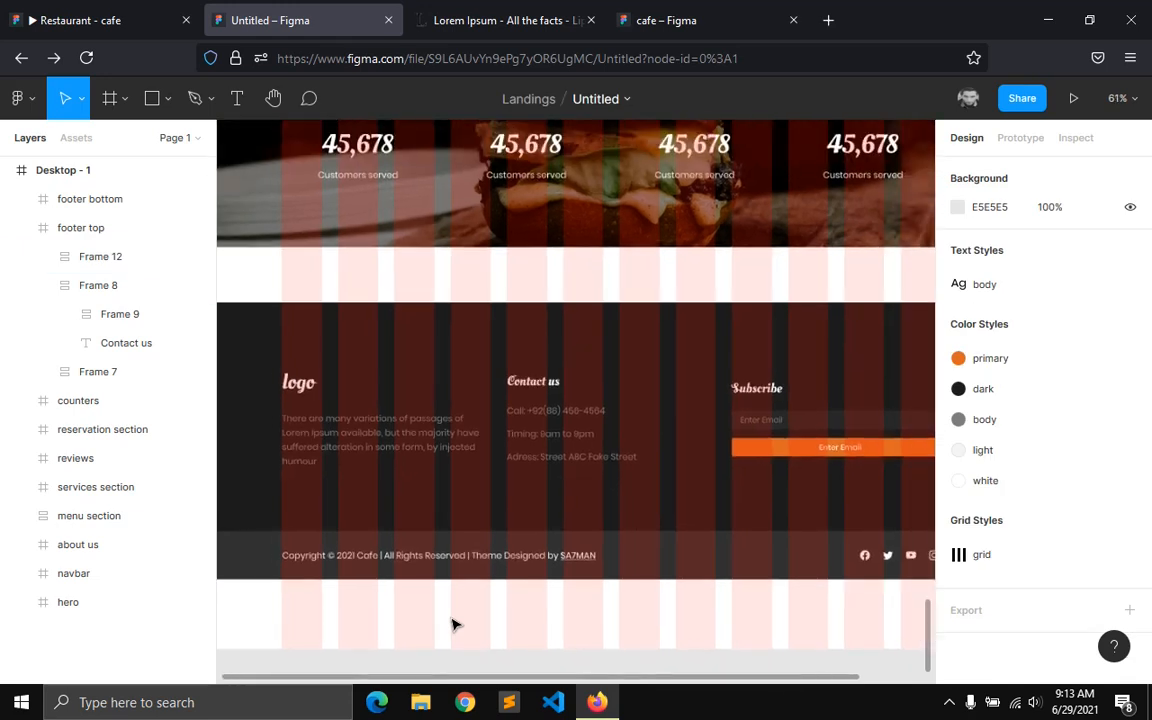
# - Collapse the footer top layers and hide the layout grid of the Desktop - 1 frame
pyautogui.click(22, 225)
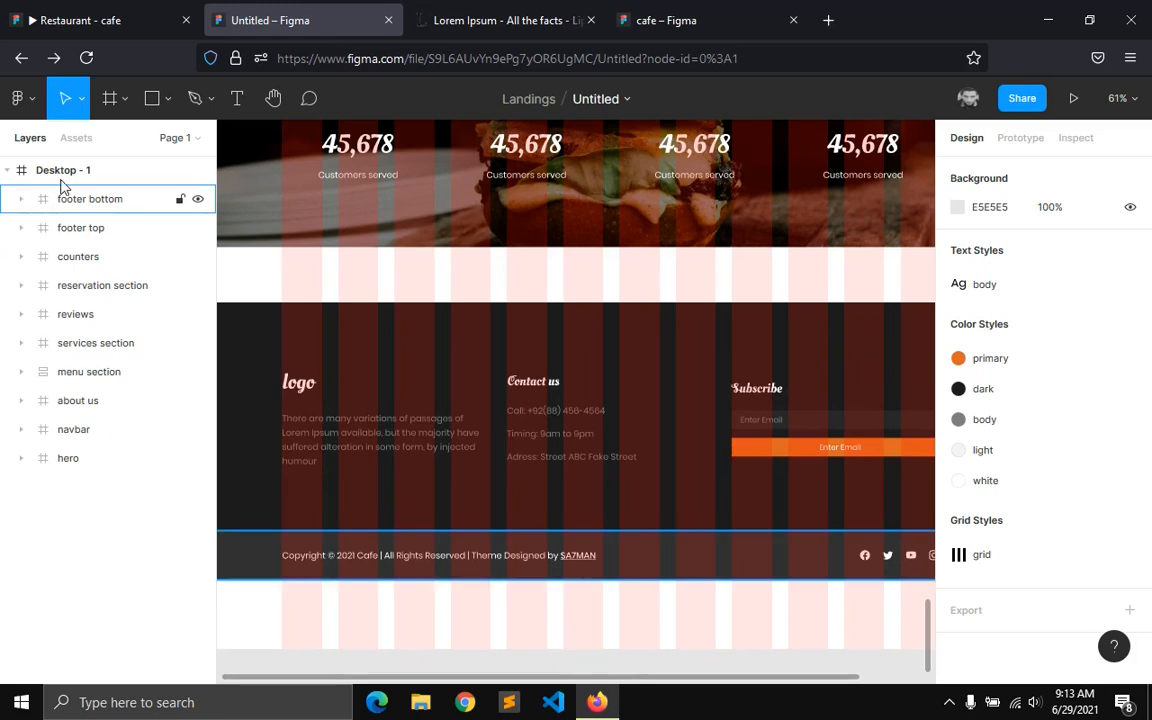
pyautogui.click(918, 283)
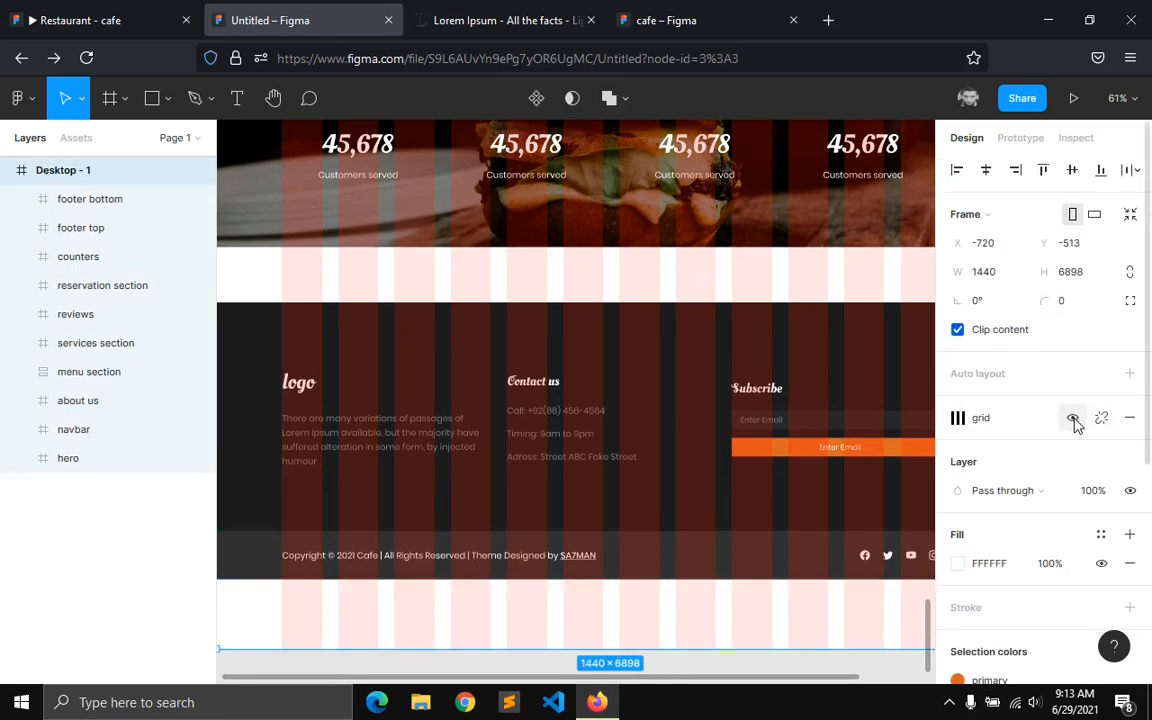
pyautogui.click(1073, 420)
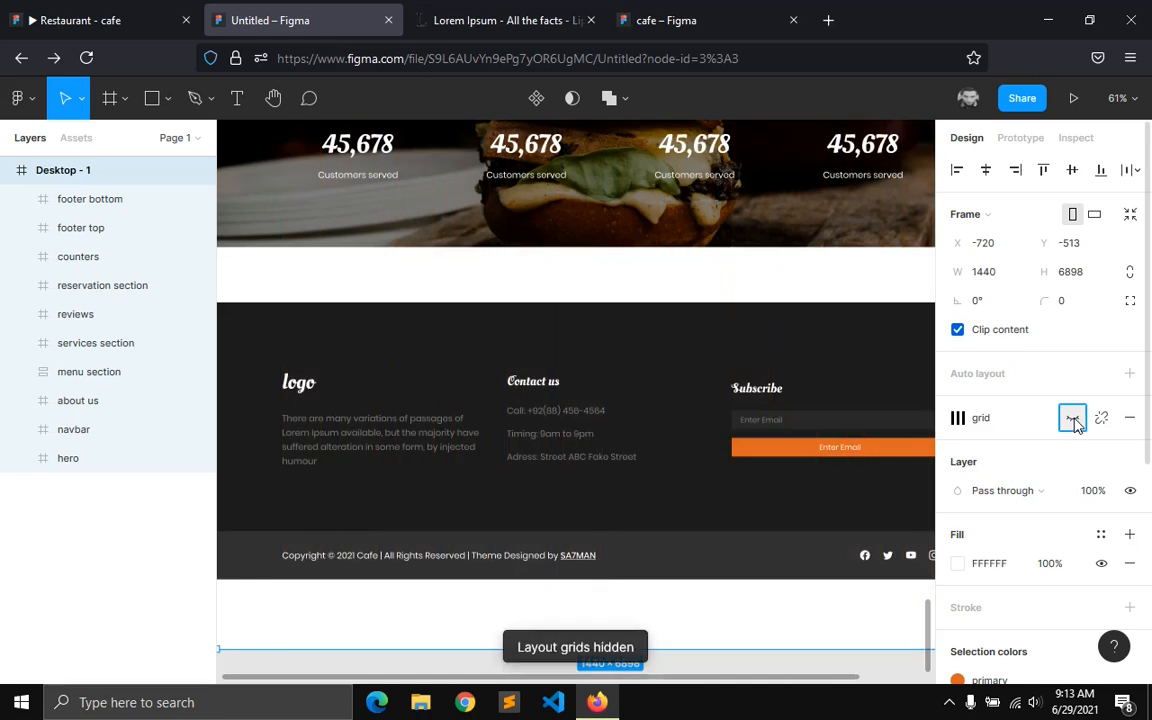
# - Review the page without its grid, from the footer up to the table reservation section
pyautogui.click(632, 415)
pyautogui.scroll(-3, 632, 415)
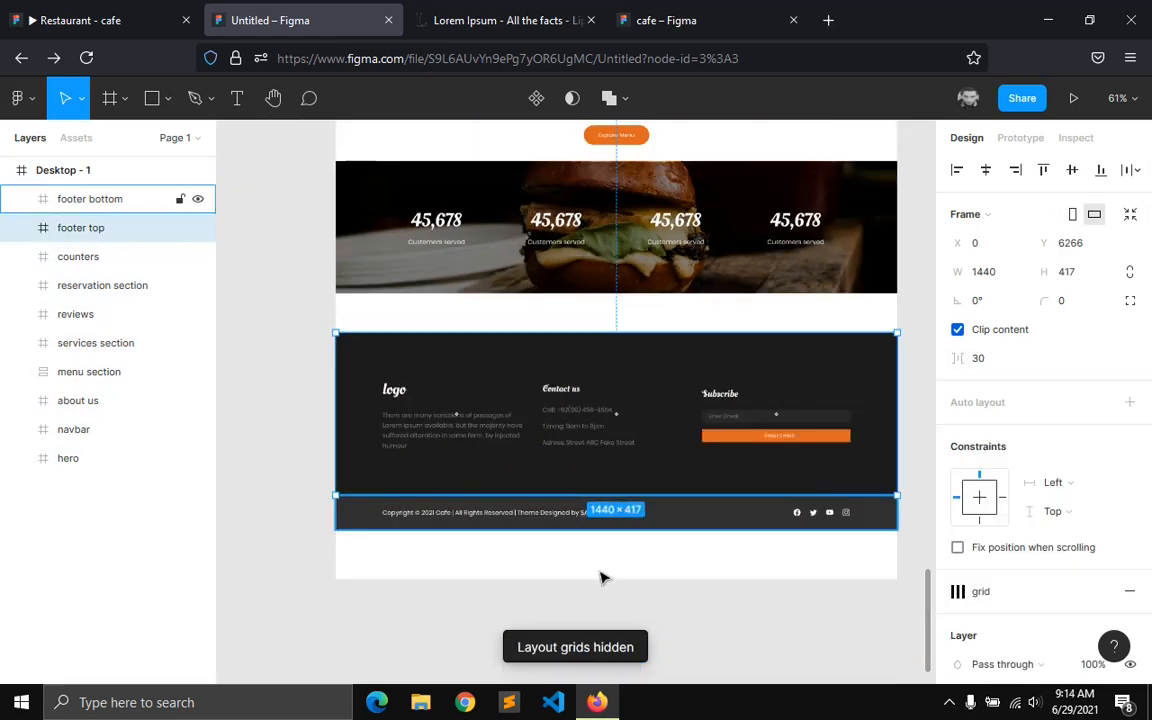
pyautogui.press('Escape')
pyautogui.scroll(-4, 615, 415)
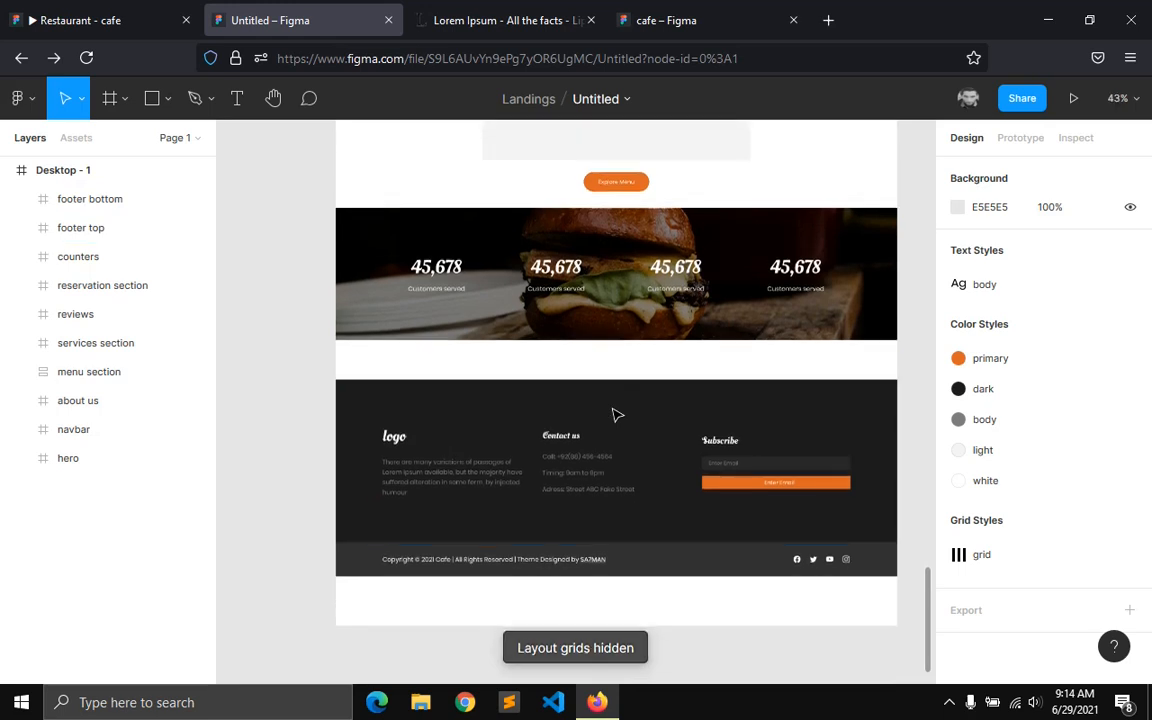
pyautogui.scroll(4, 615, 415)
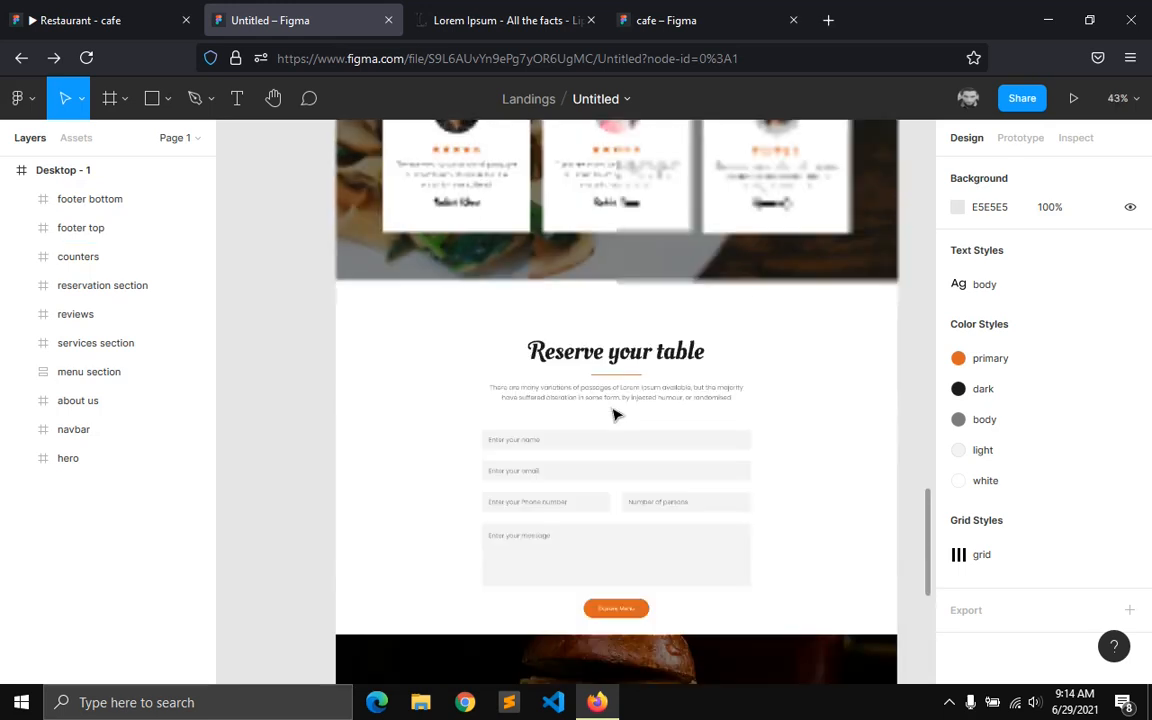